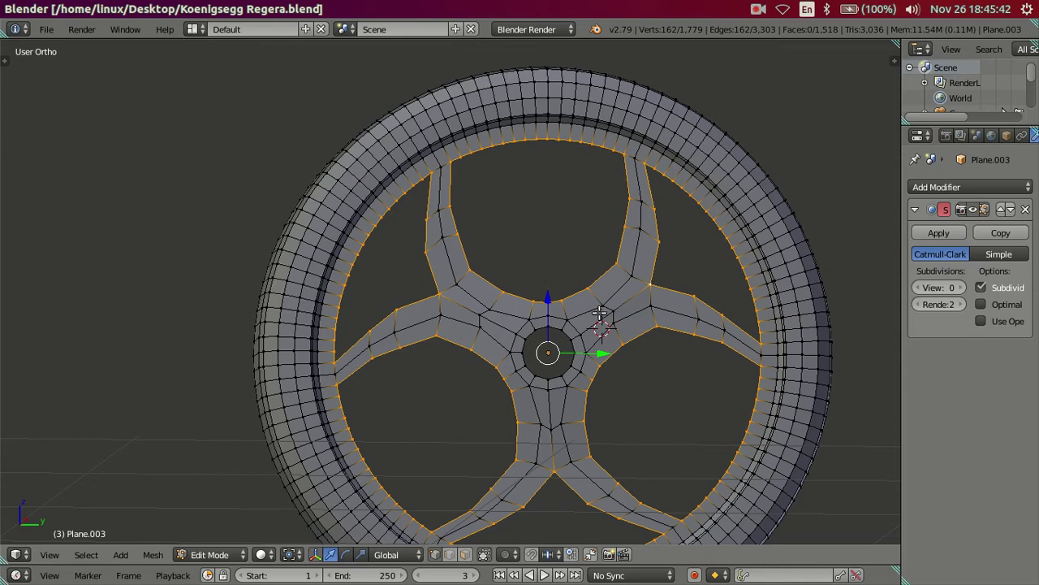
In Right Ortho view, select the edge loops running along each of the spokes
middle_click_drag(639, 331, 581, 310, "shift")
key("KP_3")
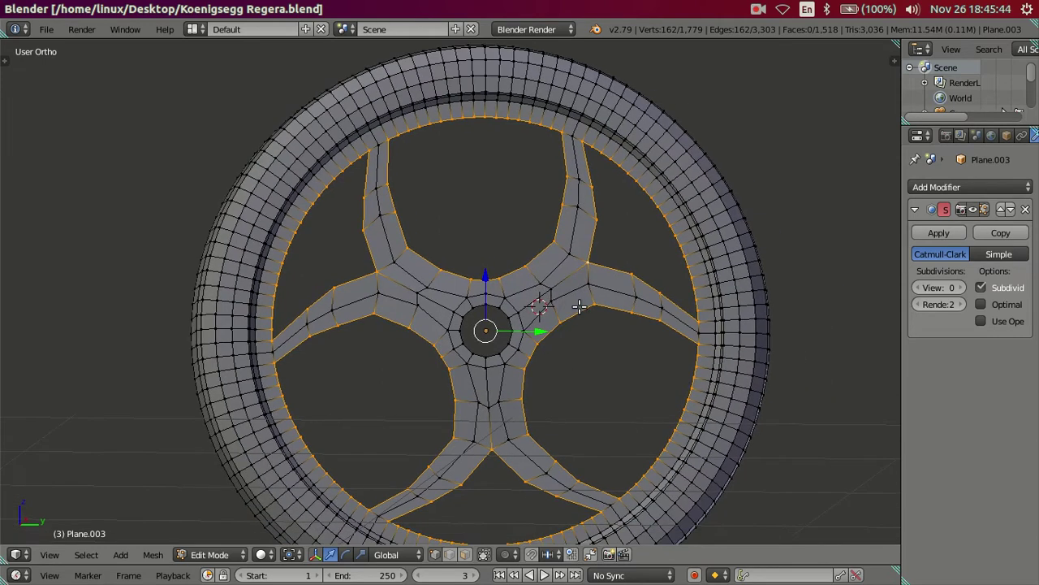
scroll(578, 317, "up", 3)
middle_click_drag(576, 355, 557, 283, "shift")
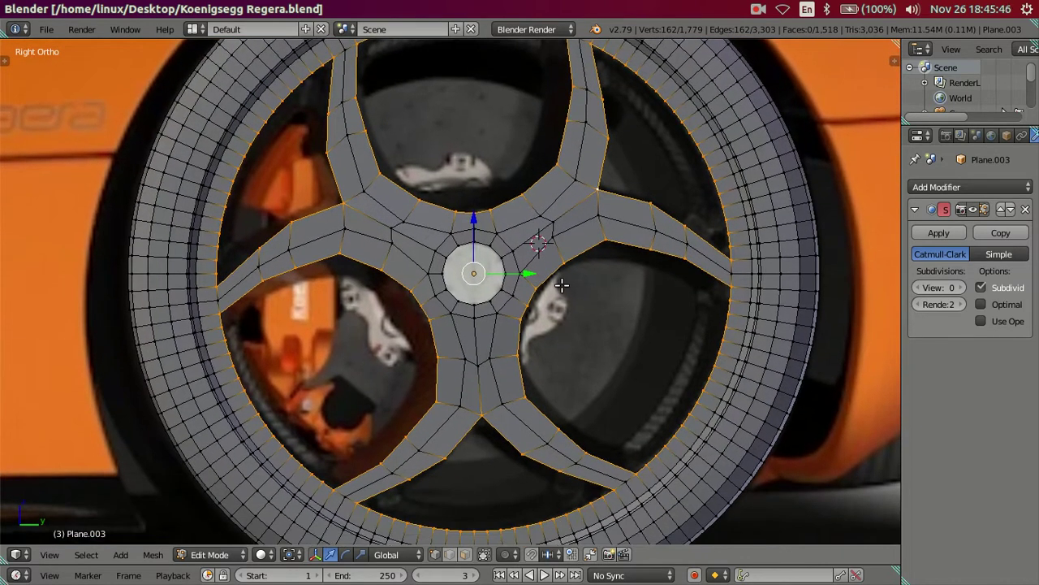
key("a")
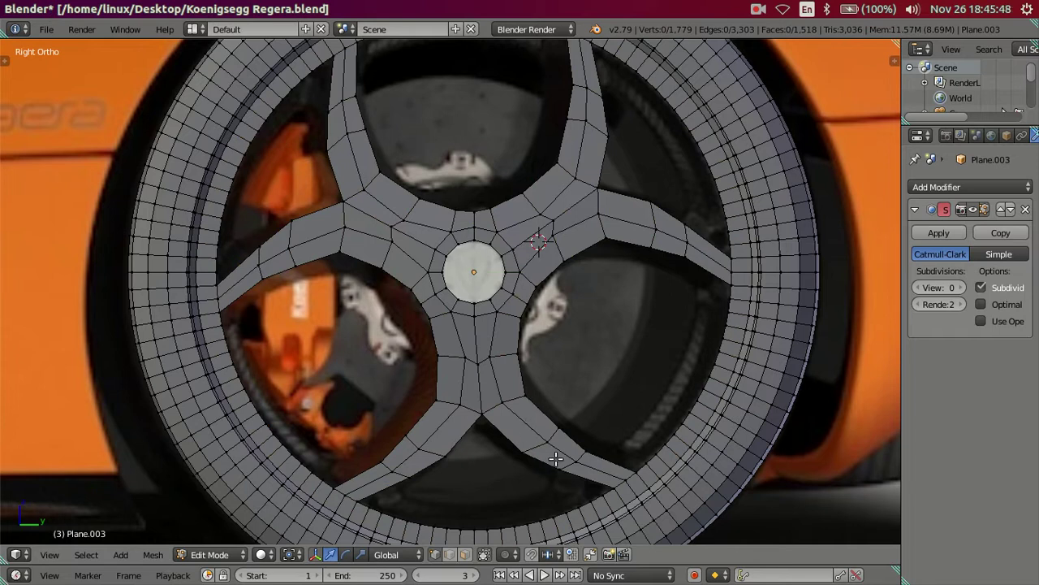
right_click(532, 432, "alt")
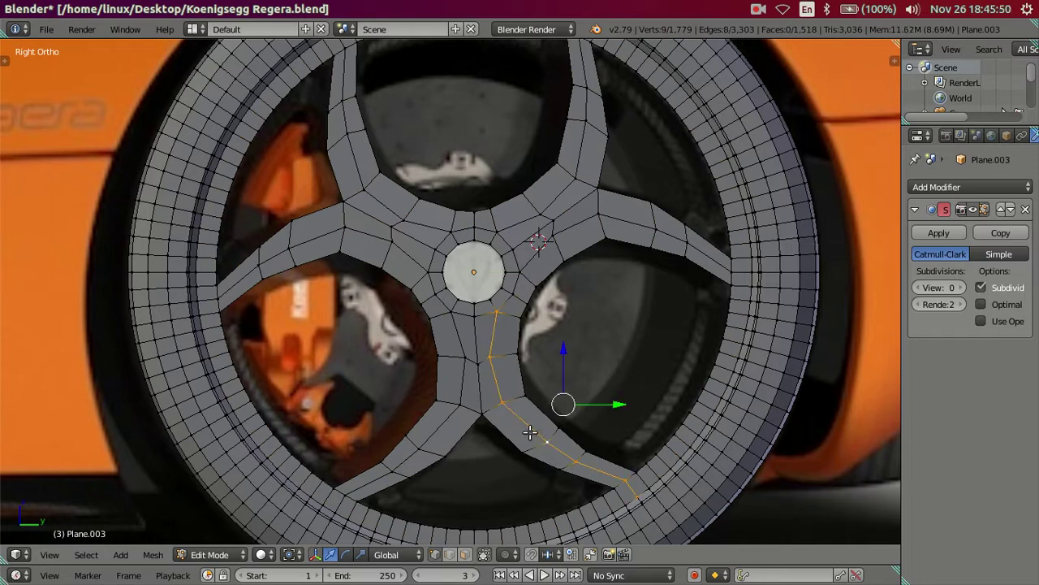
right_click(432, 425, "alt+shift")
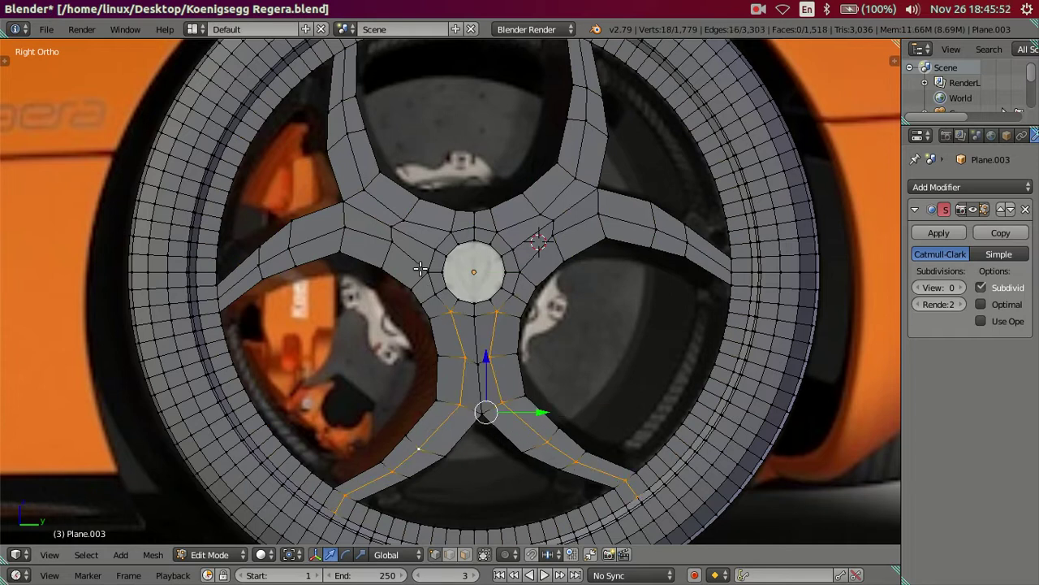
right_click(365, 228, "alt+shift")
right_click(403, 207, "alt+shift")
right_click(557, 195, "alt+shift")
right_click(577, 224, "alt+shift")
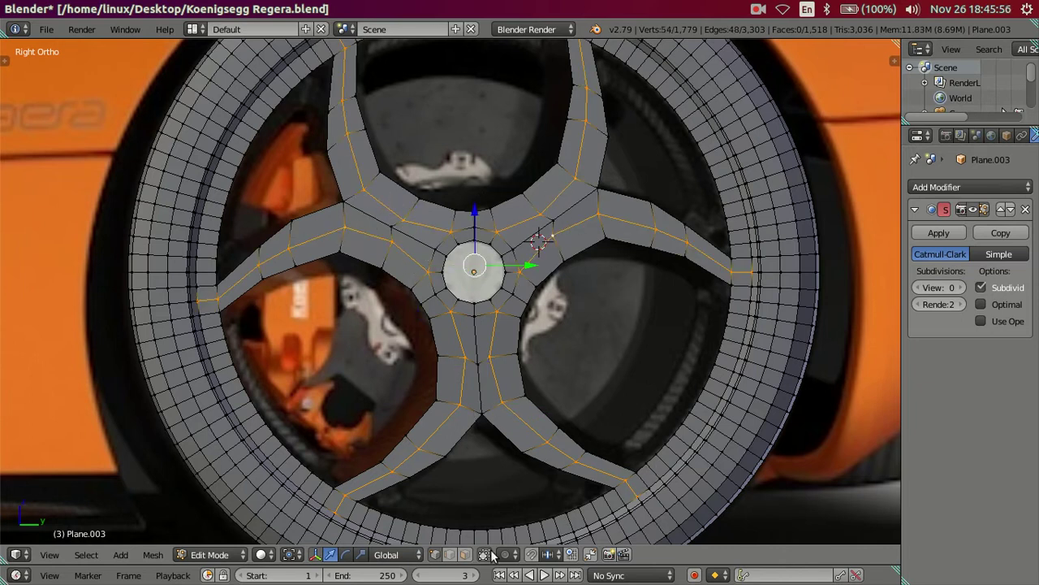
In wireframe, circle-deselect the edges at every spoke tip so only the mid-spoke loops remain selected
left_click(449, 554)
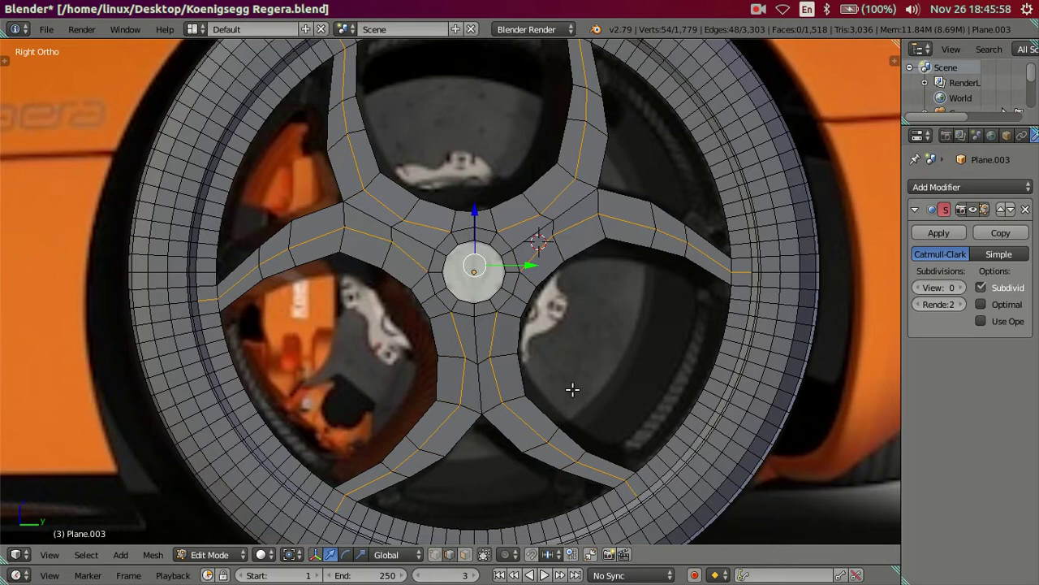
scroll(598, 379, "down", 3)
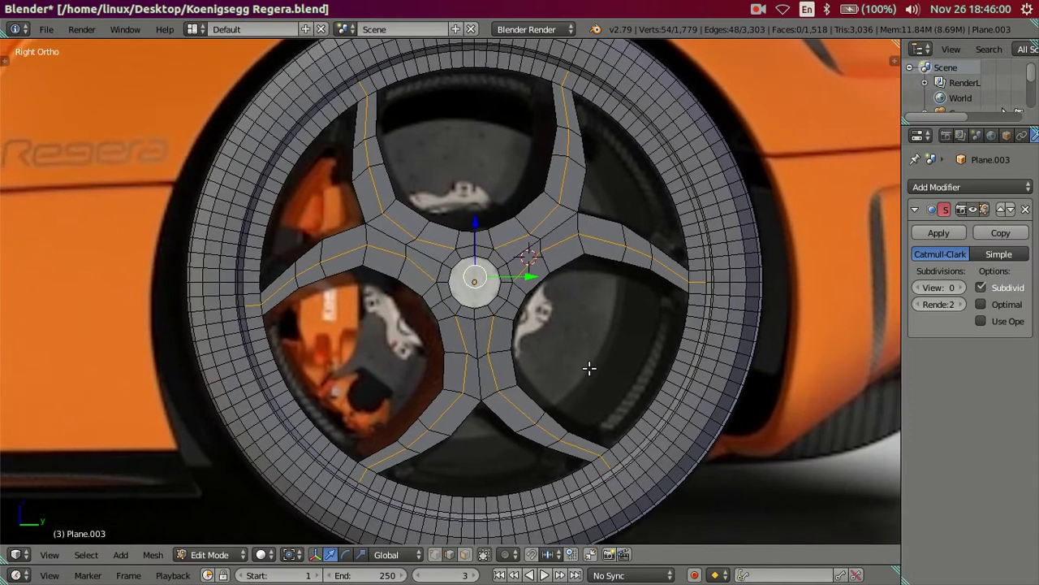
key("z")
key("c")
middle_click_drag(382, 100, 348, 87)
right_click(348, 86)
key("c")
middle_click_drag(243, 314, 232, 320)
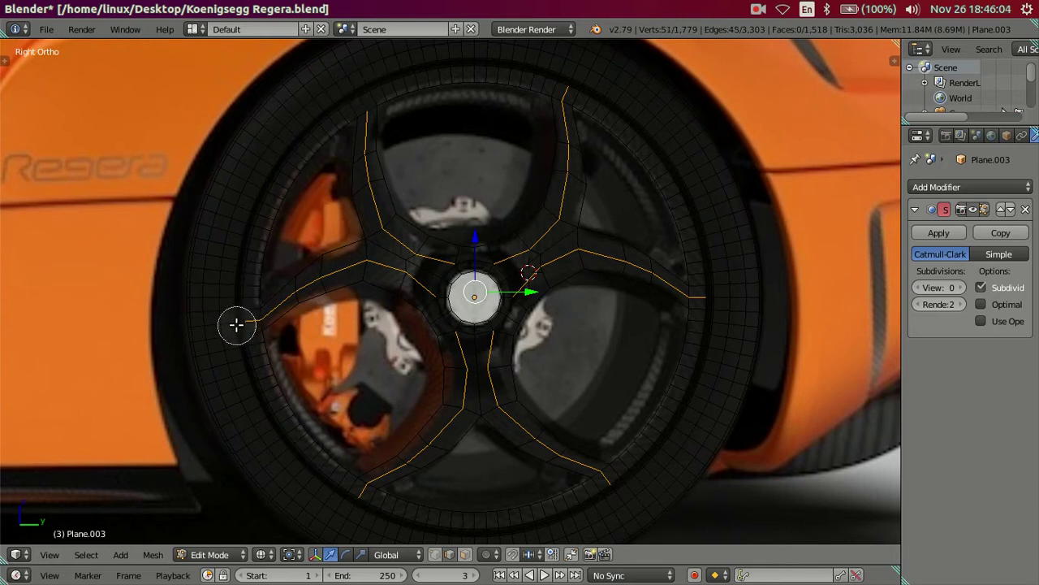
middle_click_drag(498, 521, 722, 281)
middle_click_drag(592, 81, 576, 73)
right_click(576, 73)
Dissolve the selected spoke edge loops
key("z")
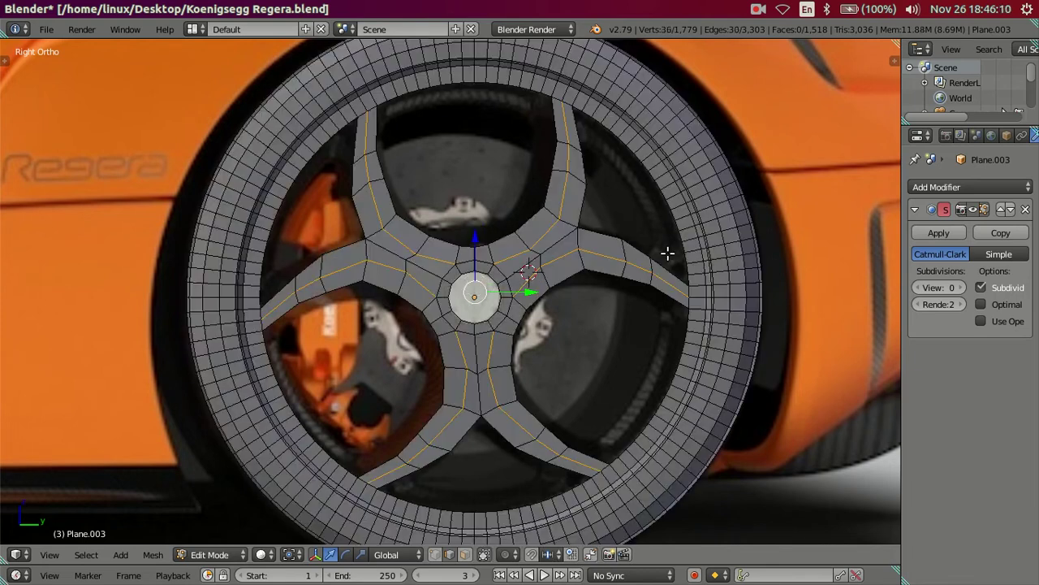
scroll(669, 253, "up", 1)
key("x")
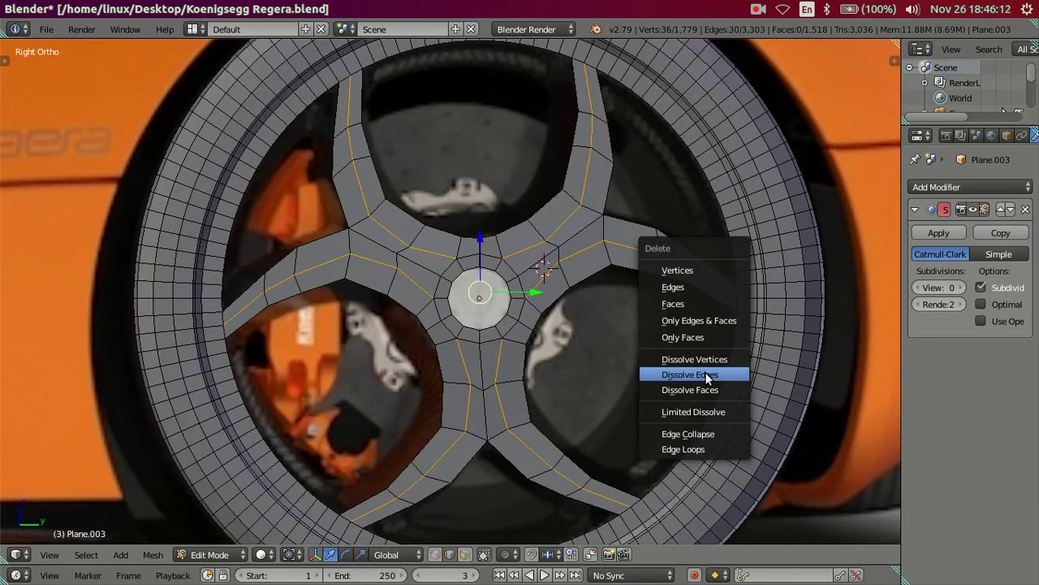
left_click(704, 374)
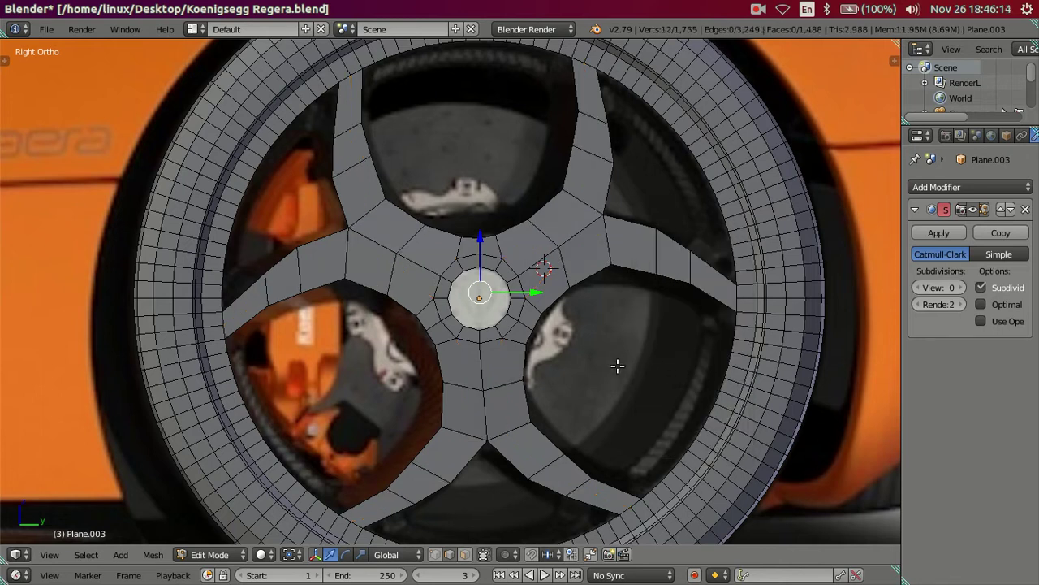
Rotate the lower-right and lower-left spoke cross edges about X (20 and 250)
right_click(574, 484)
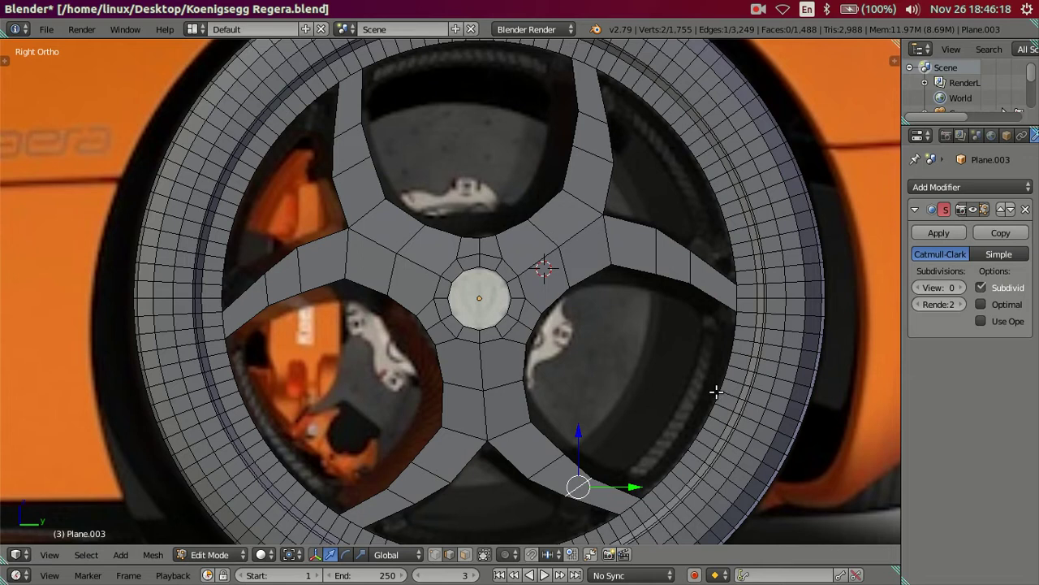
key("r")
key("x")
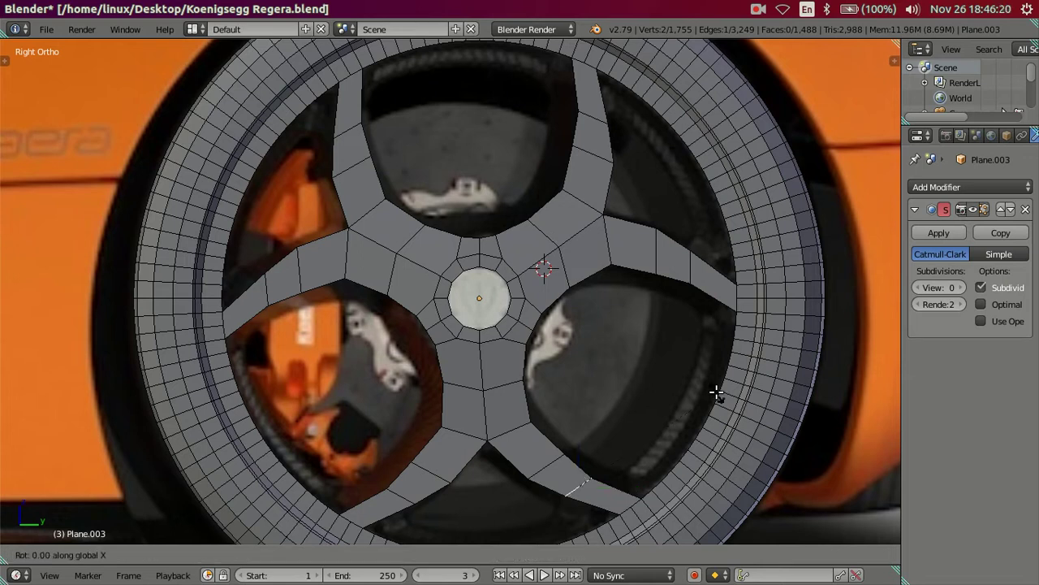
type("20")
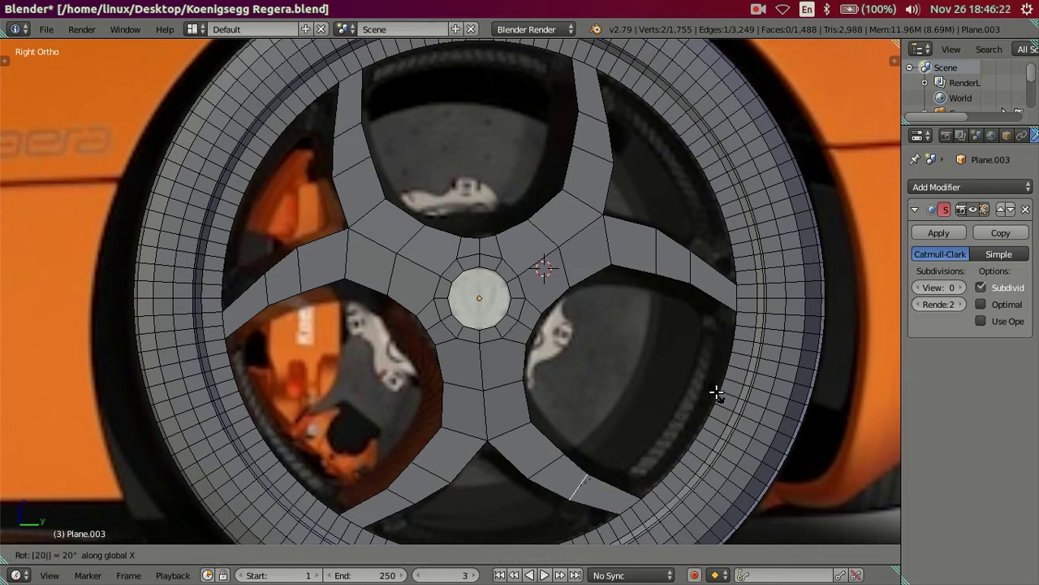
key("Return")
right_click(398, 495)
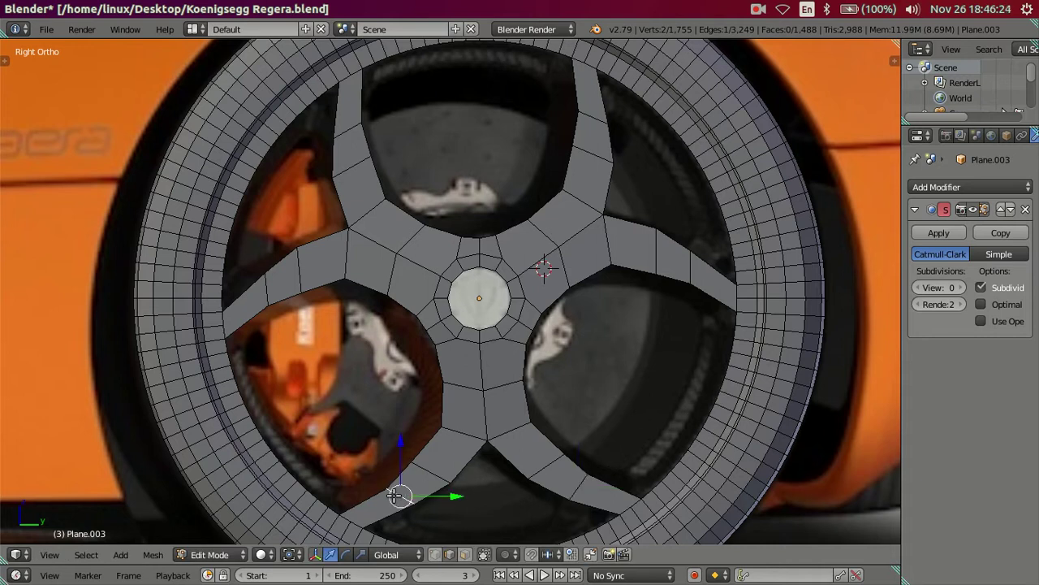
key("r")
key("x")
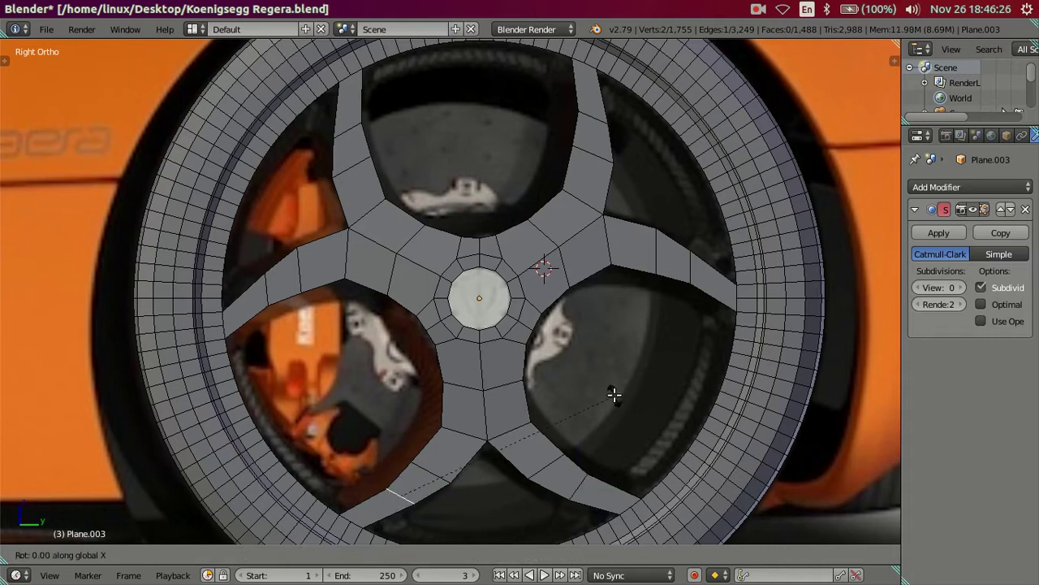
type("250")
key("Return")
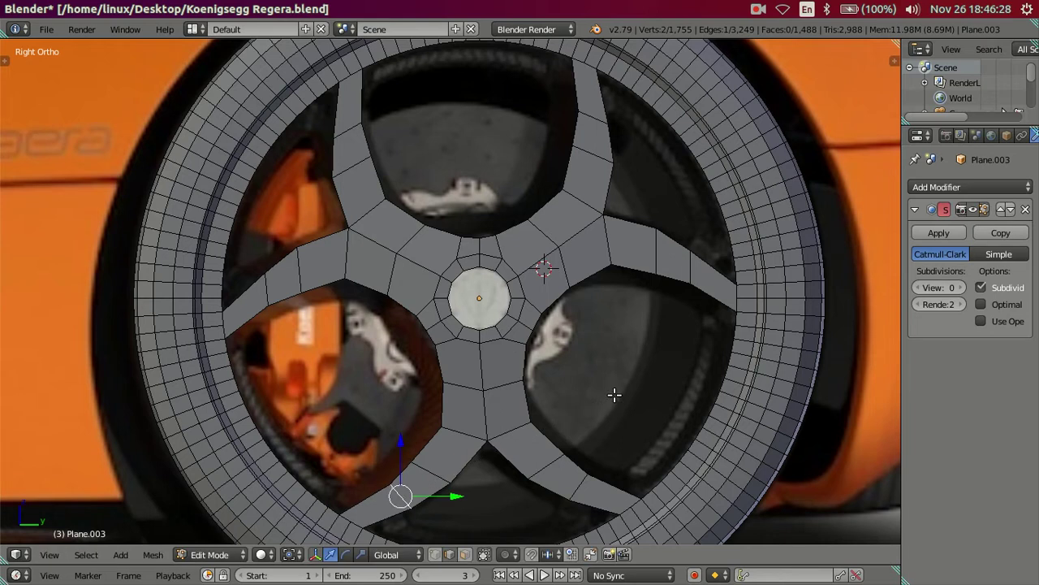
Rotate the right, upper and upper-left spoke cross edges 20° about X
right_click(695, 274)
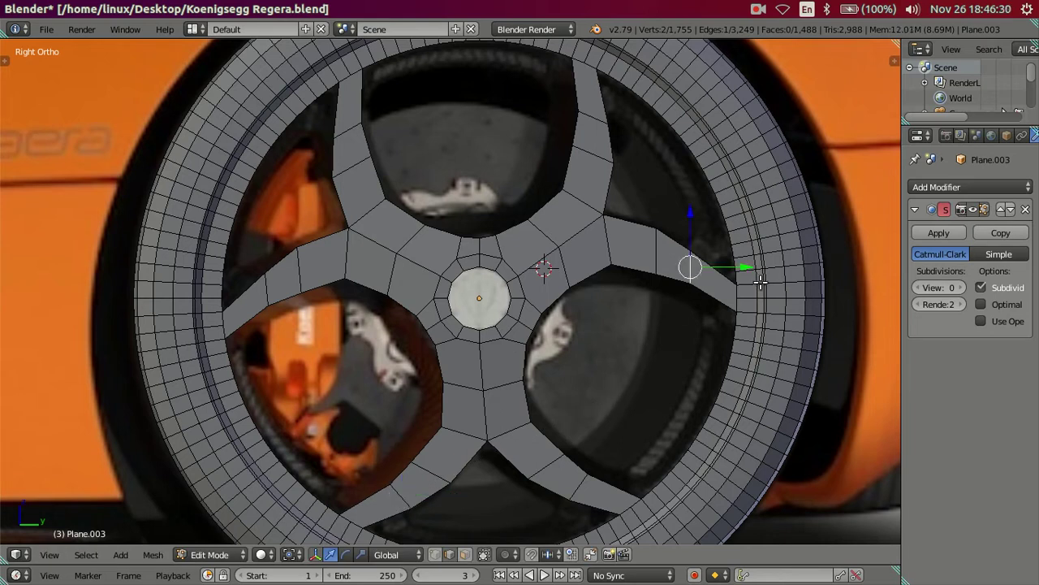
key("r")
type("x20")
key("Return")
right_click(593, 118)
type("rx20")
key("Return")
right_click(348, 140)
type("rx")
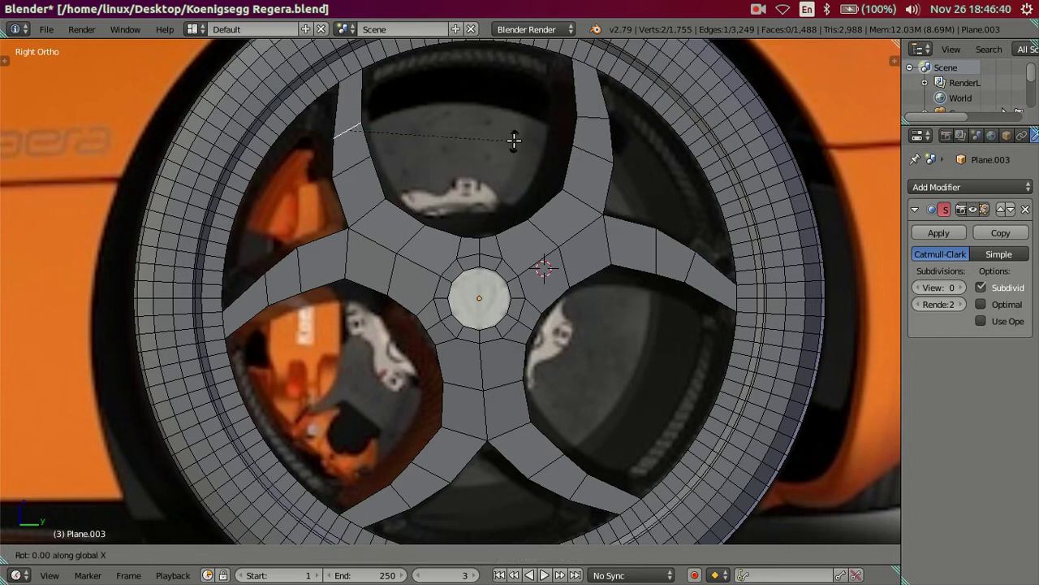
type("20")
key("Return")
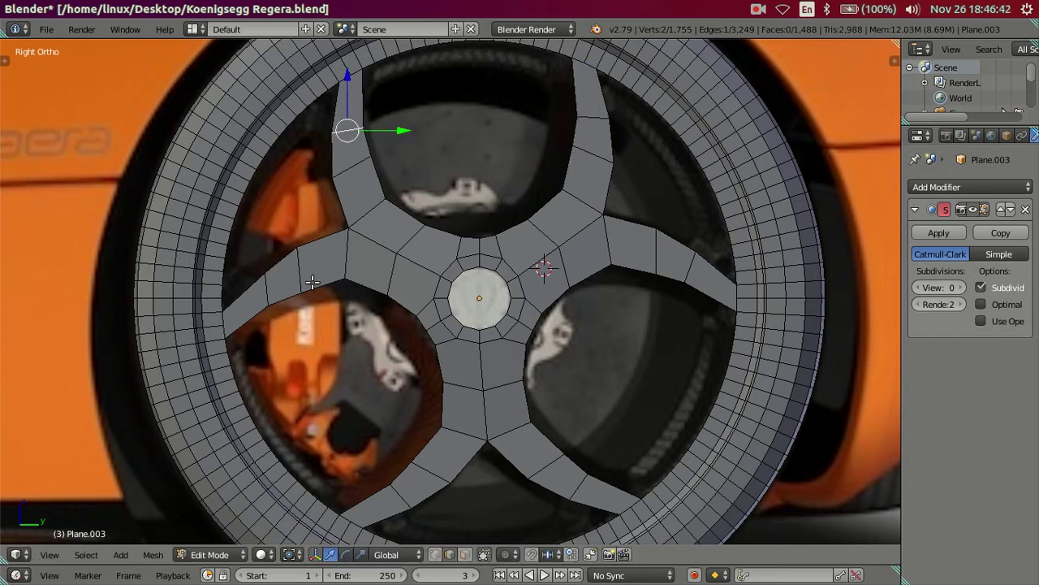
Rotate the left spoke's cross edge 20° and the bottom spoke's 15° plus 10° about X
right_click(276, 283)
key("r")
key("x")
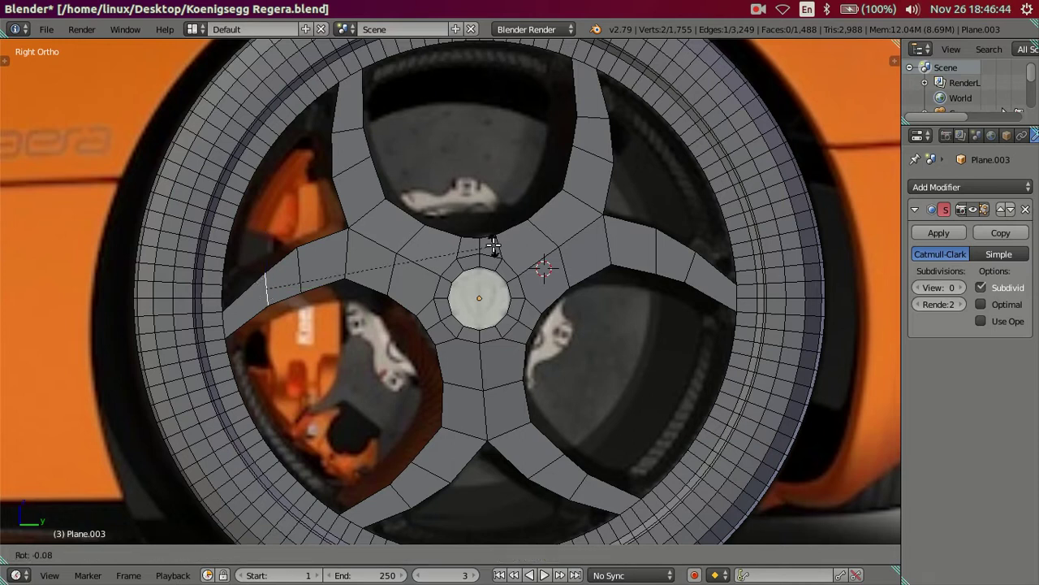
type("20")
key("Return")
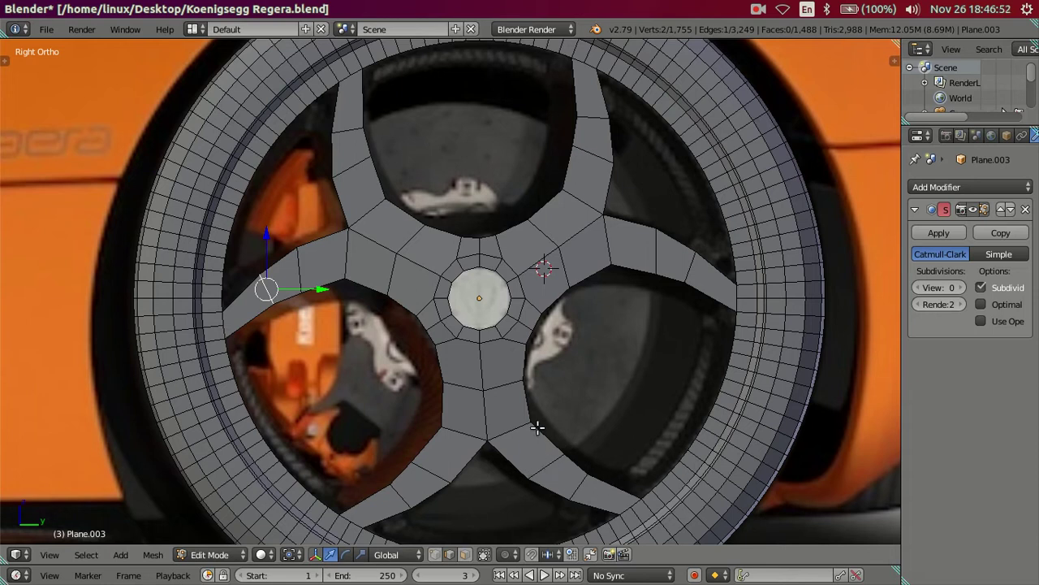
right_click(538, 466)
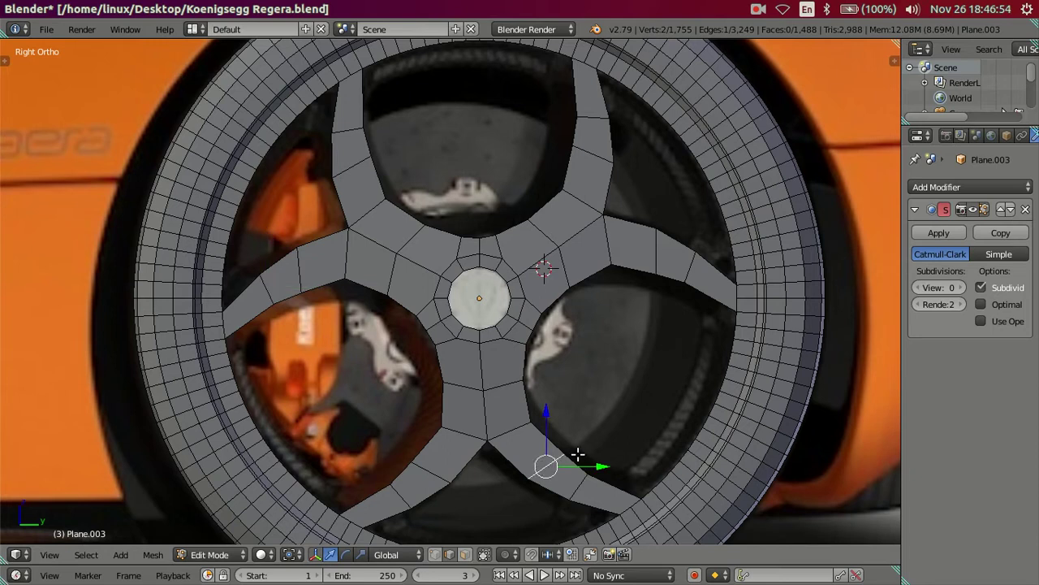
type("rx")
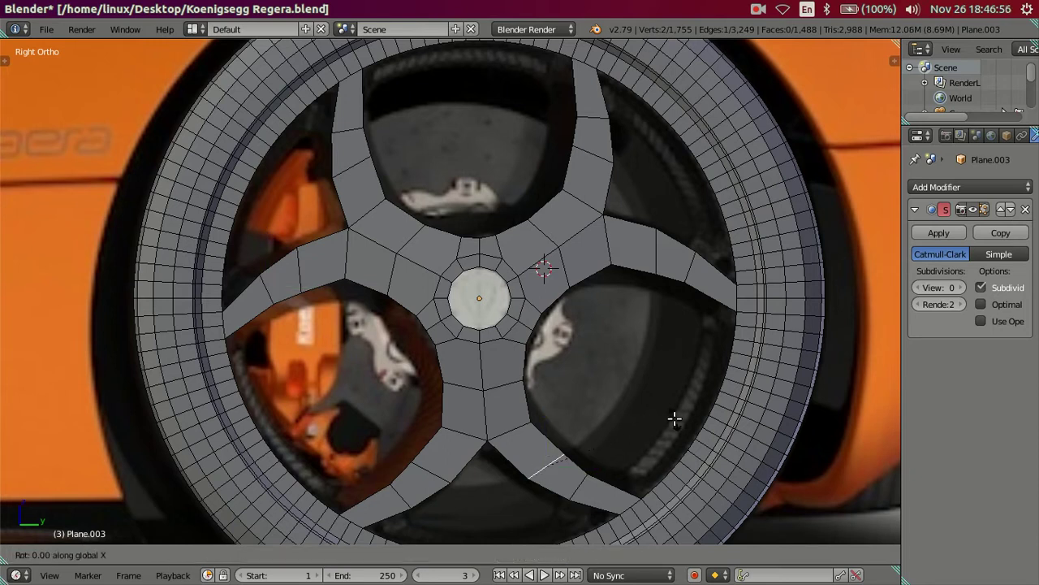
type("15")
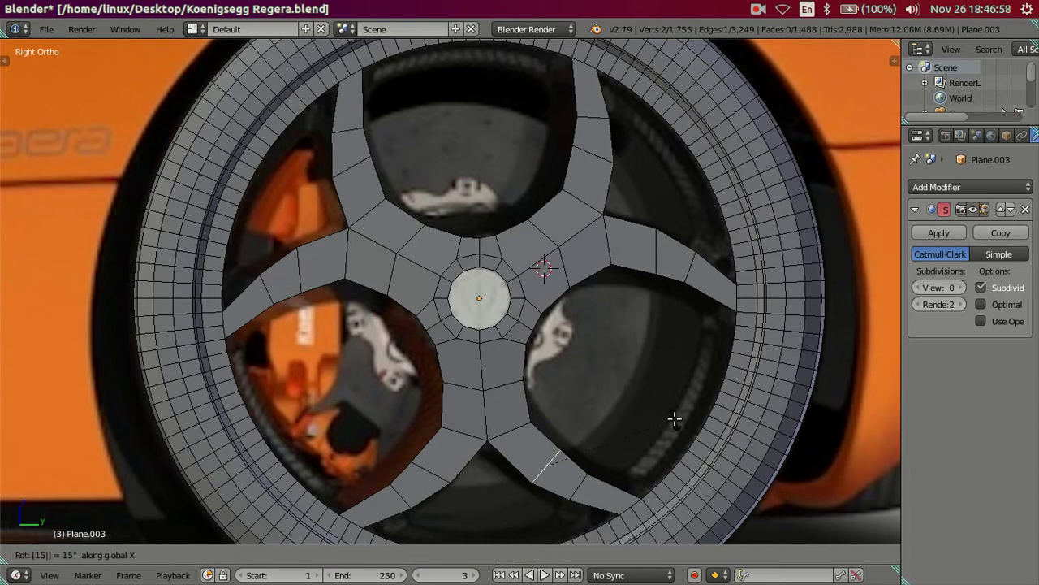
key("Return")
type("rx10")
key("Return")
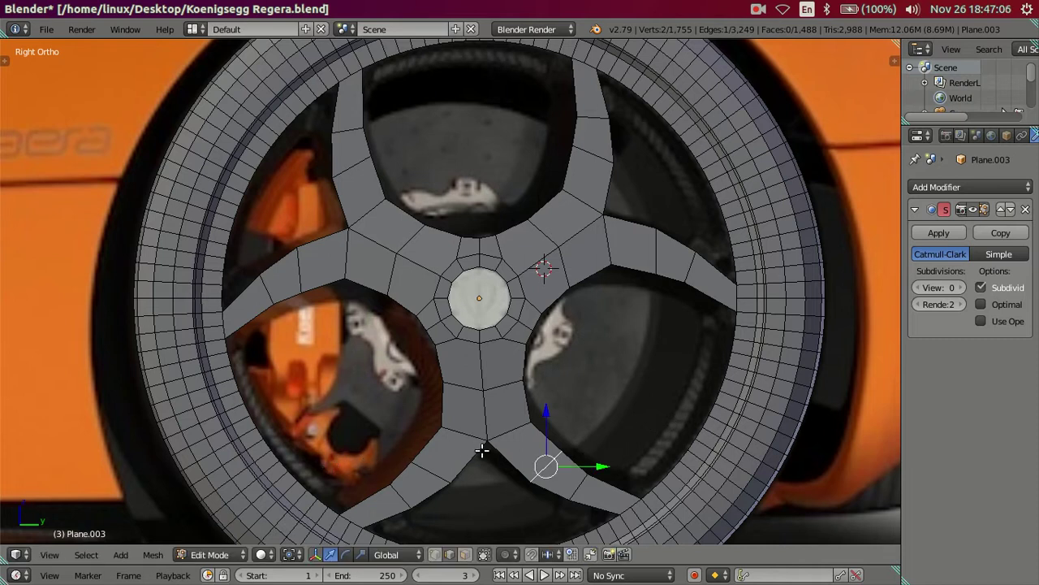
Begin a 4-cut loop cut across a spoke, then restart it on another edge
key("ctrl+r")
type("4")
key("Escape")
key("ctrl+r")
type("4")
left_click(545, 443)
right_click(545, 447)
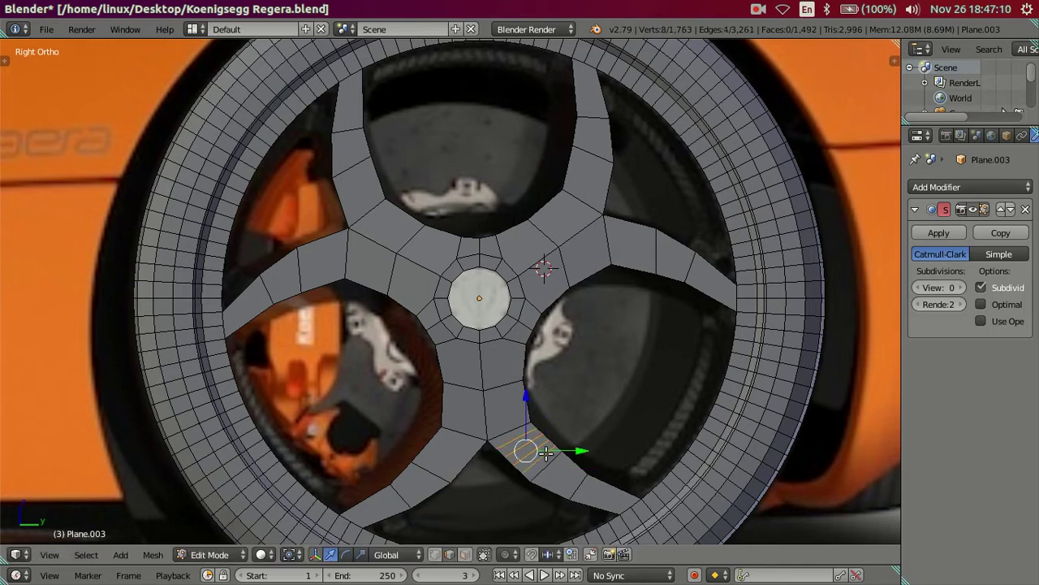
right_click(588, 457)
key("ctrl+z")
key("ctrl+z")
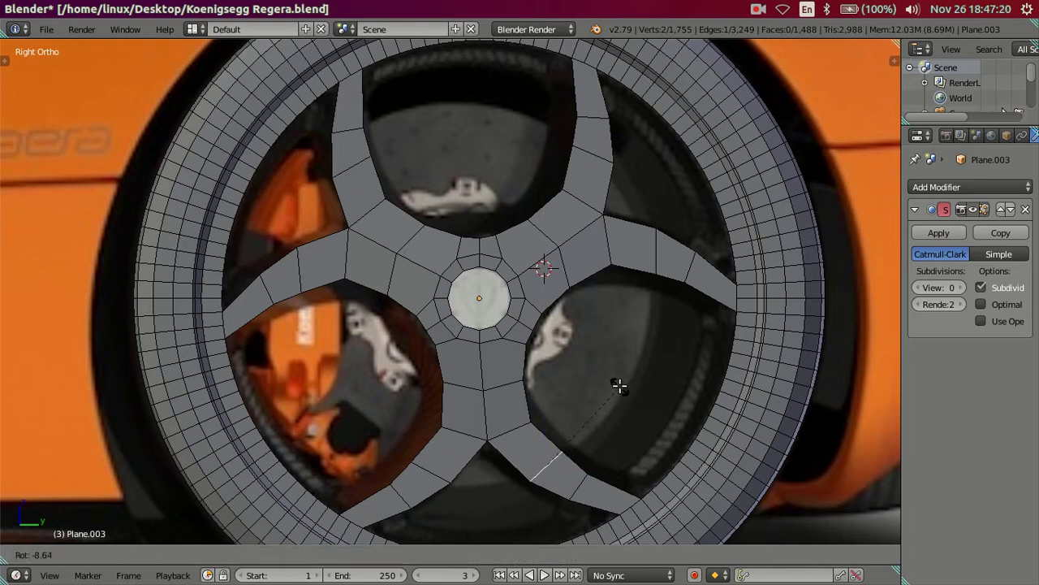
key("a")
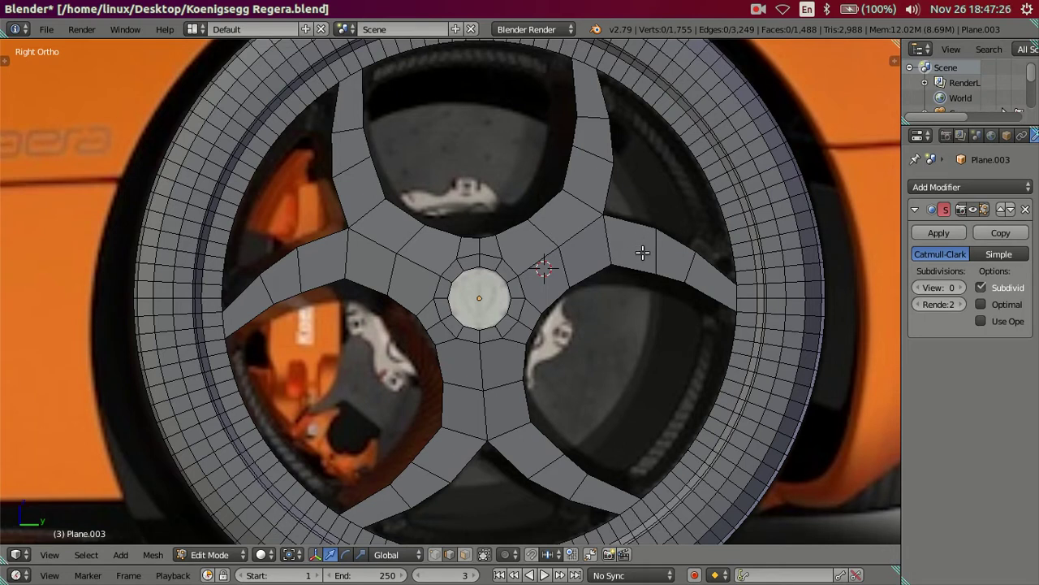
right_click(574, 439)
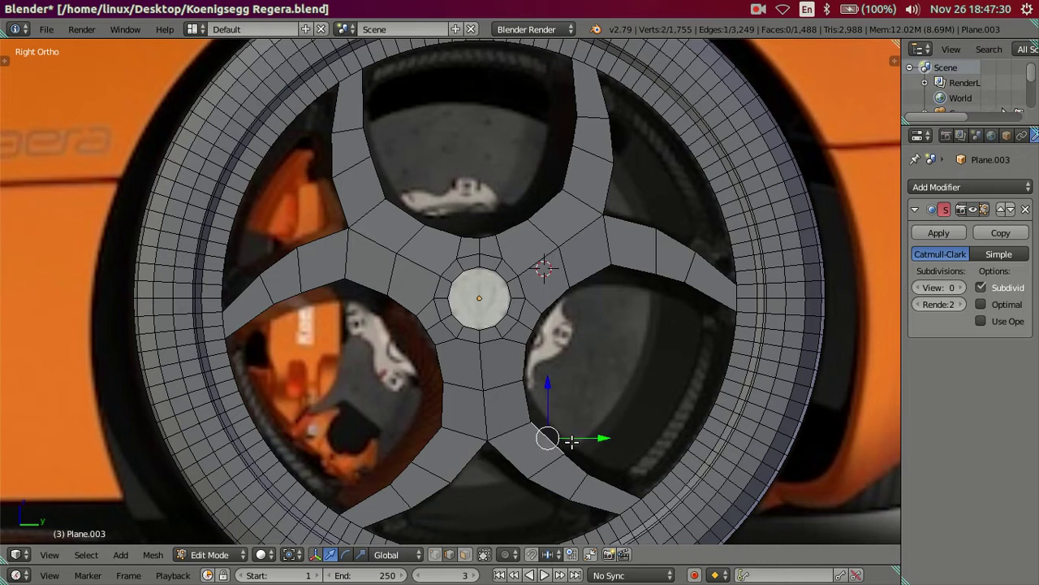
key("a")
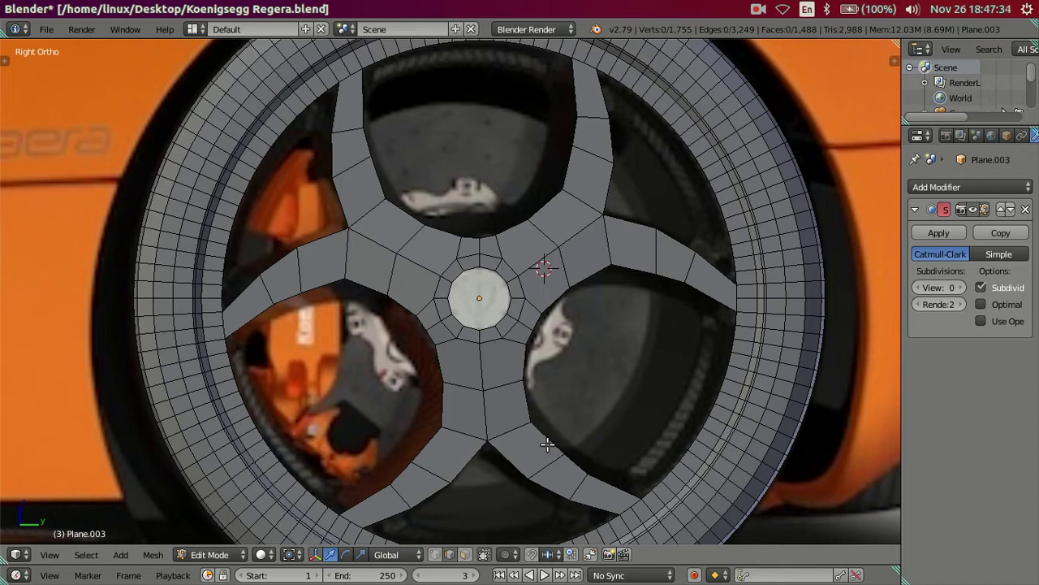
key("ctrl+r")
key("4")
left_click(547, 445)
right_click(547, 444)
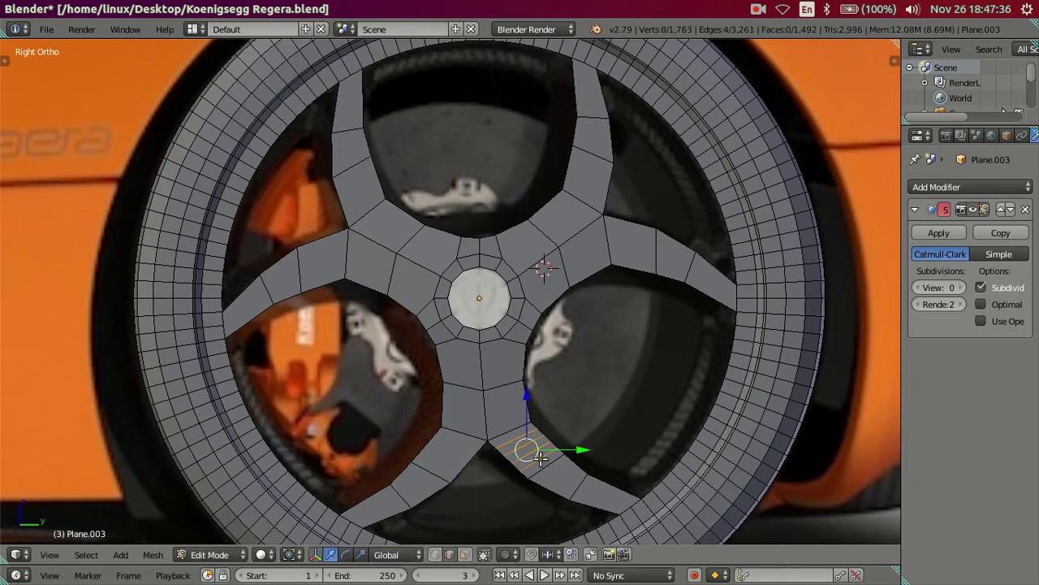
key("x")
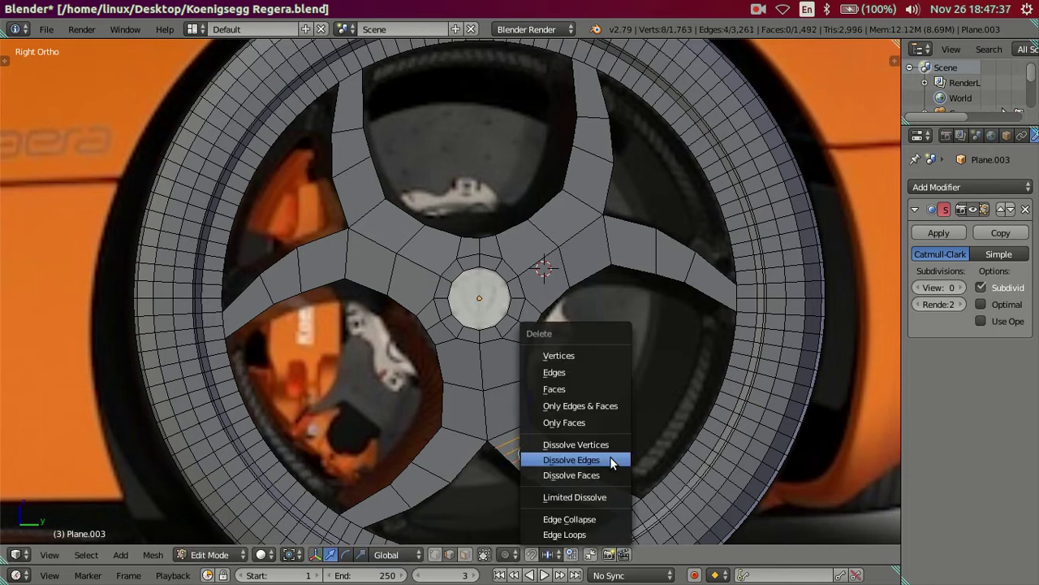
left_click(610, 458)
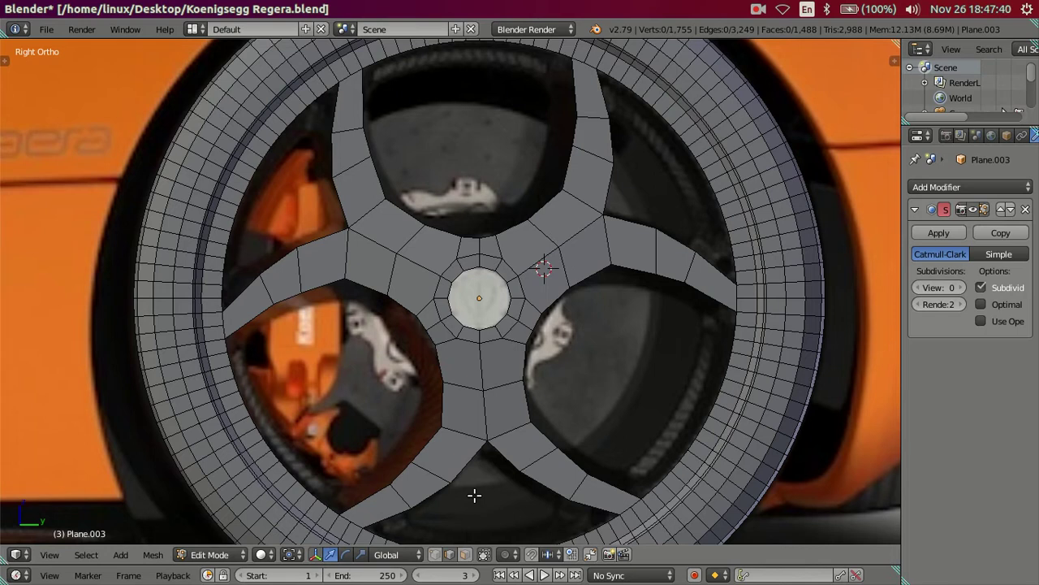
key("ctrl+r")
left_click(466, 464)
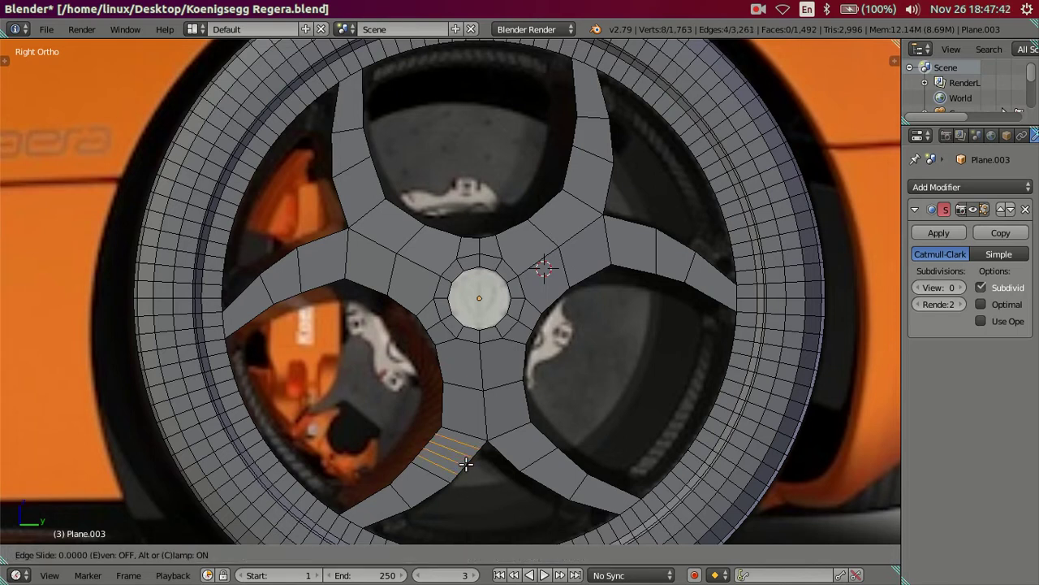
right_click(466, 463)
key("z")
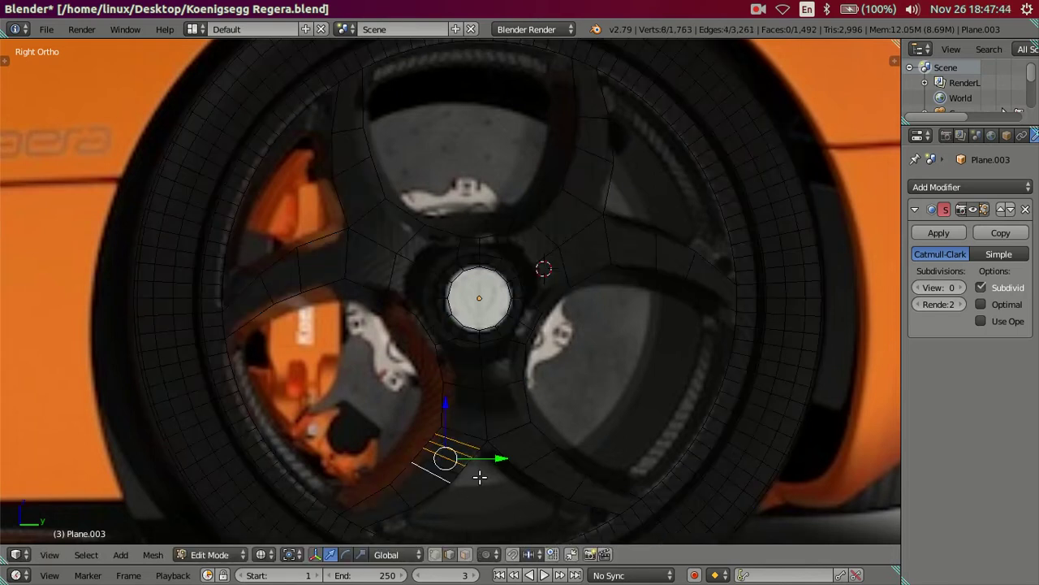
key("z")
key("x")
left_click(479, 476)
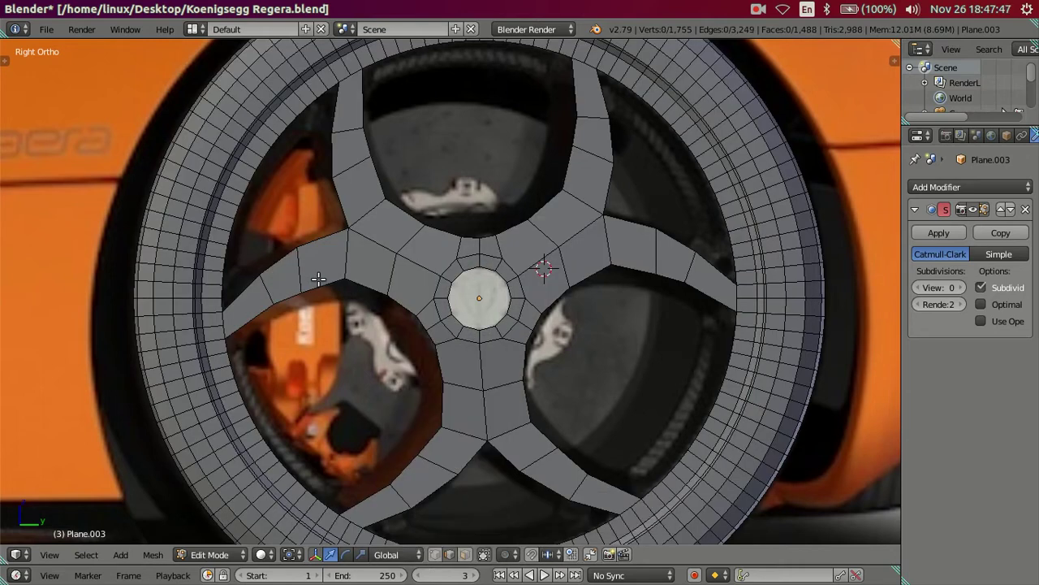
key("ctrl+r")
left_click(318, 278)
right_click(319, 277)
key("x")
left_click(407, 280)
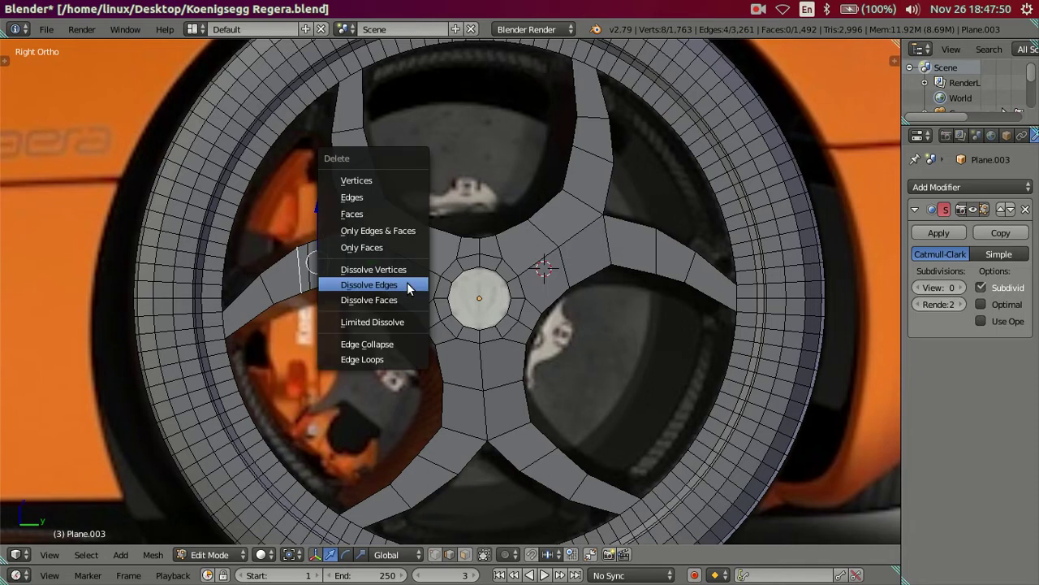
key("ctrl+r")
left_click(361, 175)
right_click(361, 176)
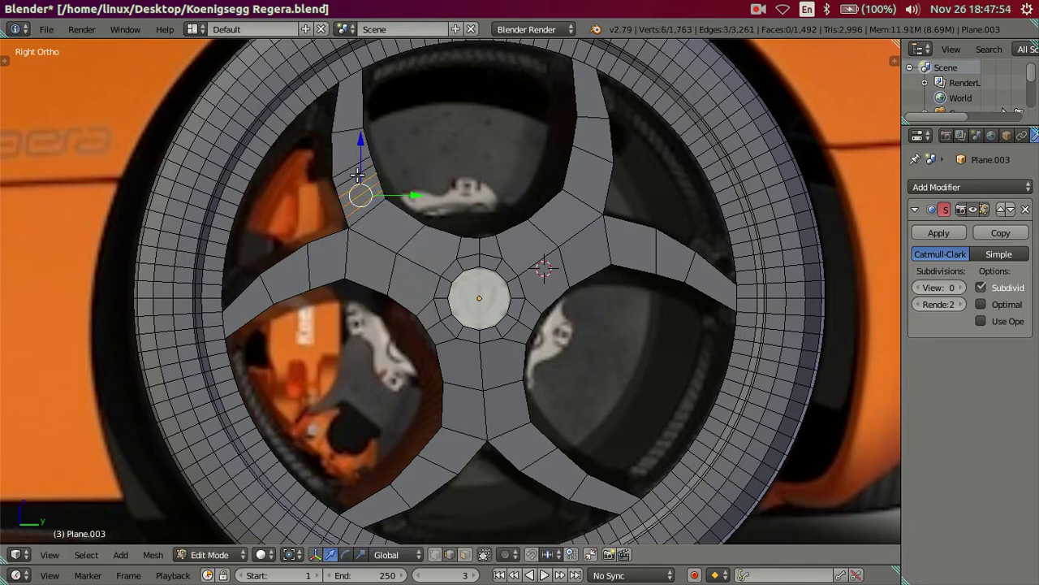
key("x")
left_click(493, 169)
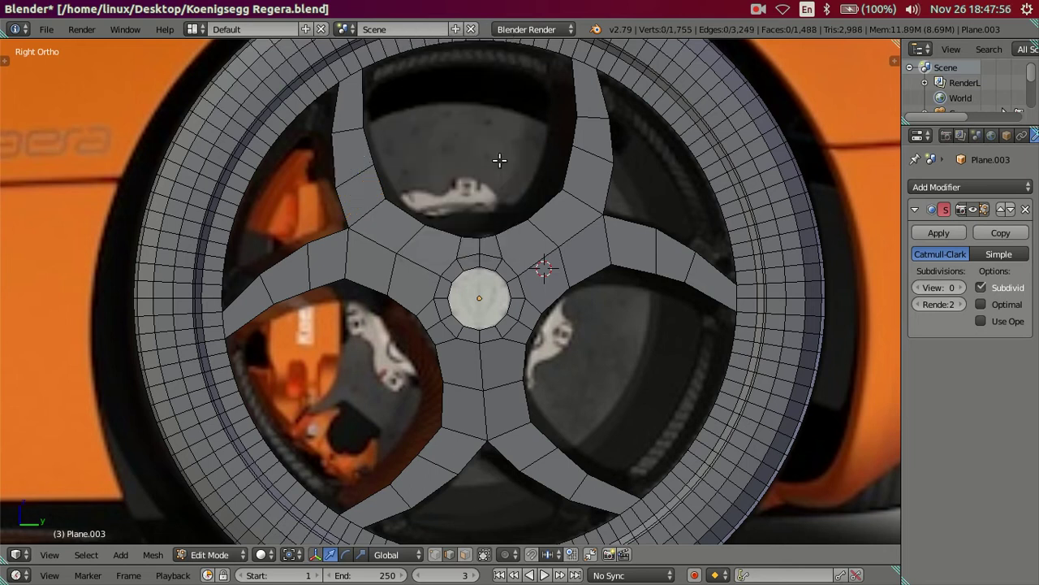
key("ctrl+r")
left_click(595, 163)
right_click(596, 163)
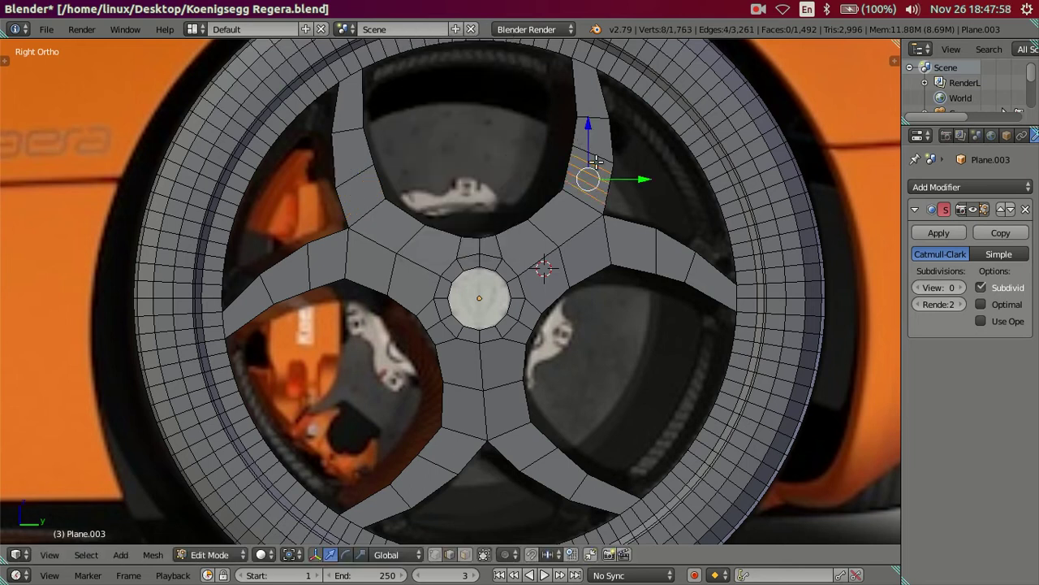
key("x")
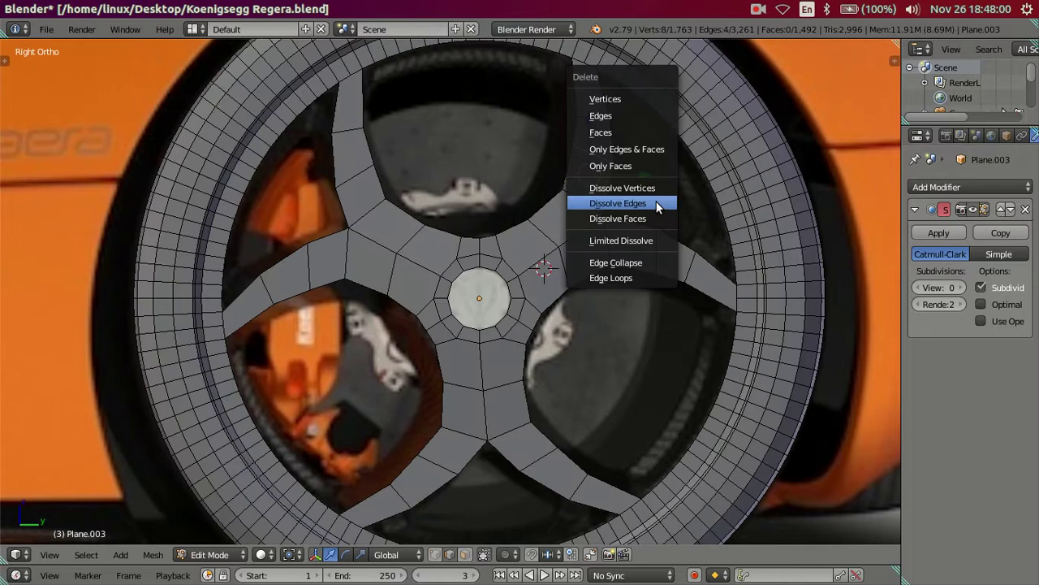
left_click(657, 208)
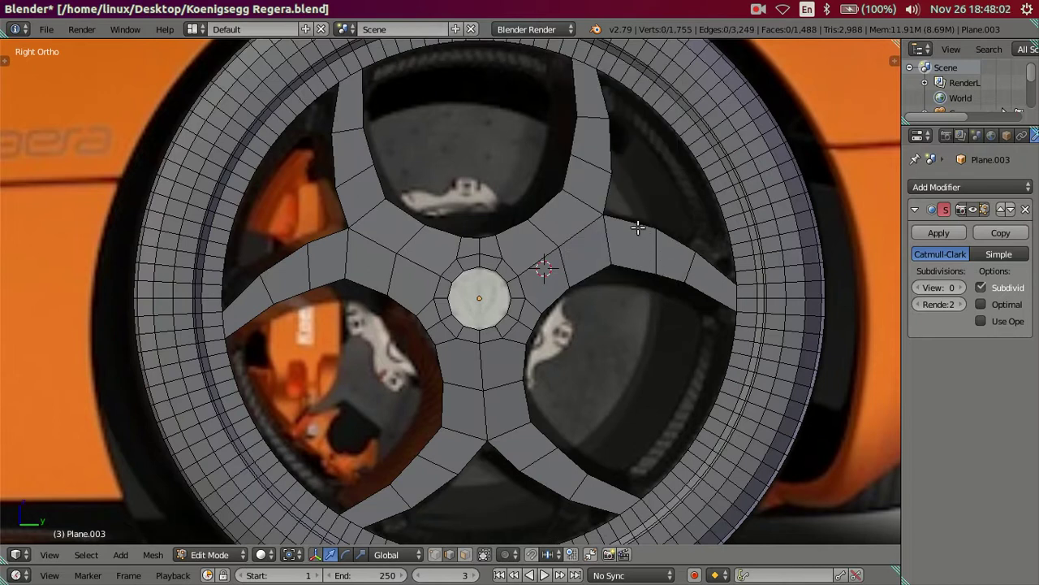
key("ctrl+r")
left_click(638, 229)
right_click(638, 229)
key("x")
left_click(673, 251)
In vertex mode, scale apart the two vertices where the lower spokes meet
right_click(464, 479)
key("ctrl+Tab")
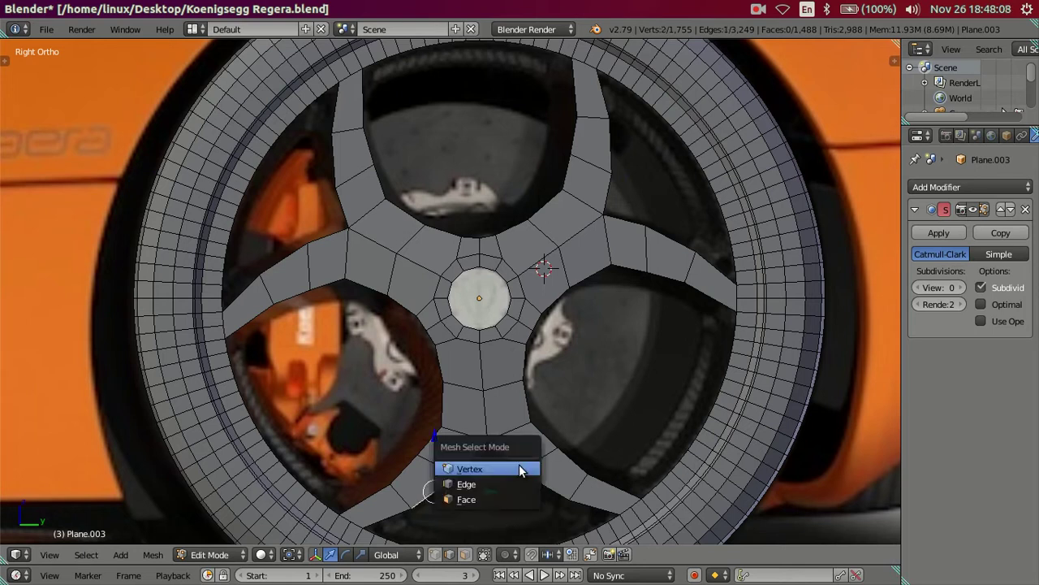
left_click(493, 473)
right_click(459, 474)
right_click(512, 470, "shift")
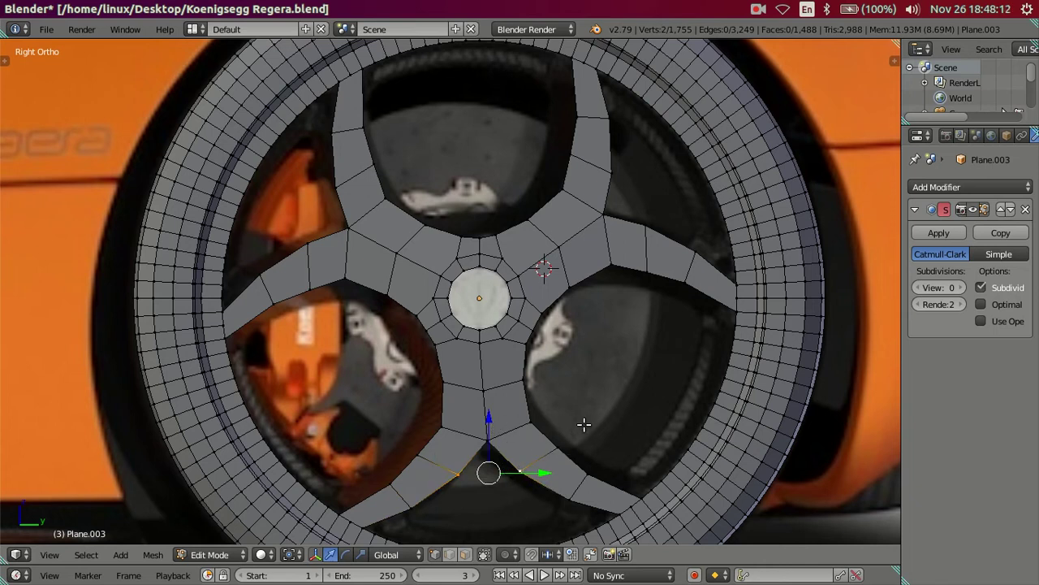
key("s")
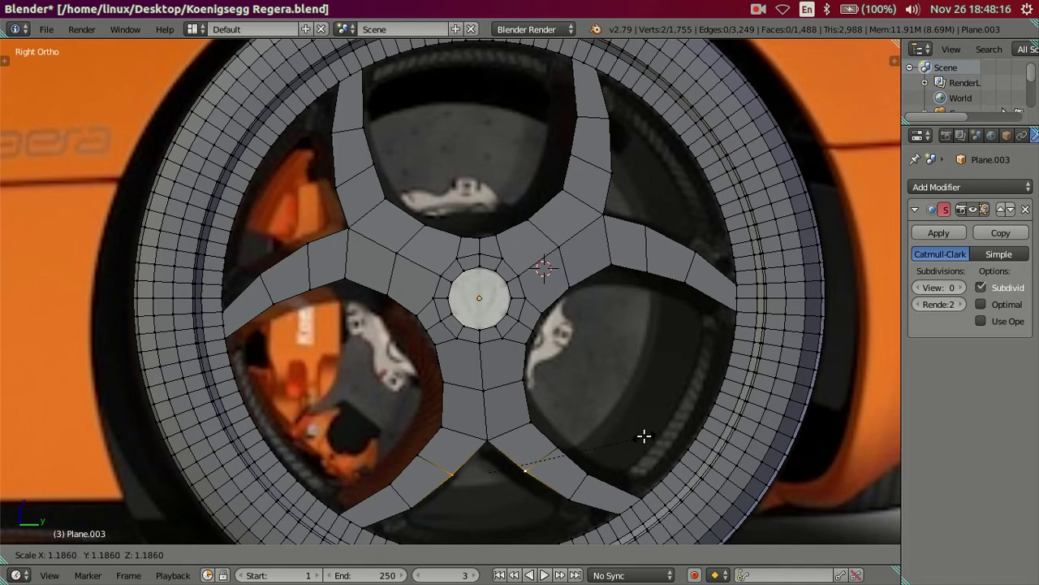
key("Escape")
key("s")
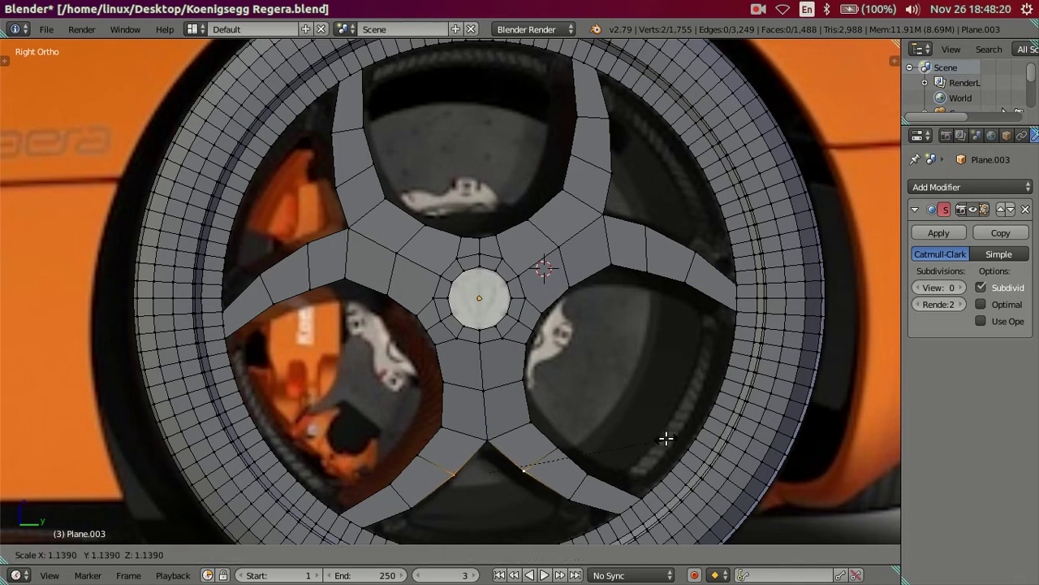
left_click(636, 443)
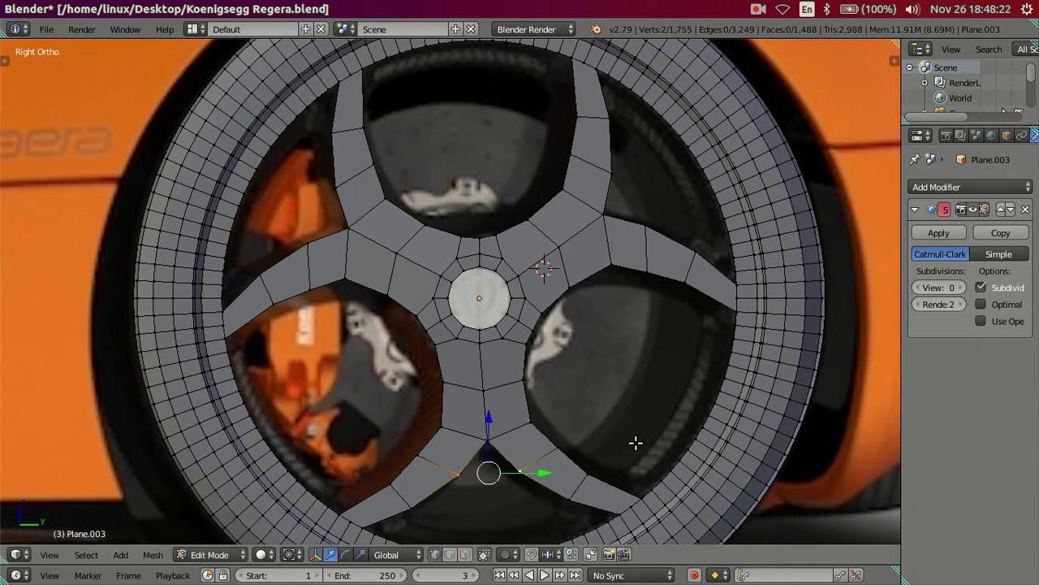
type("s1.")
key("Return")
key("a")
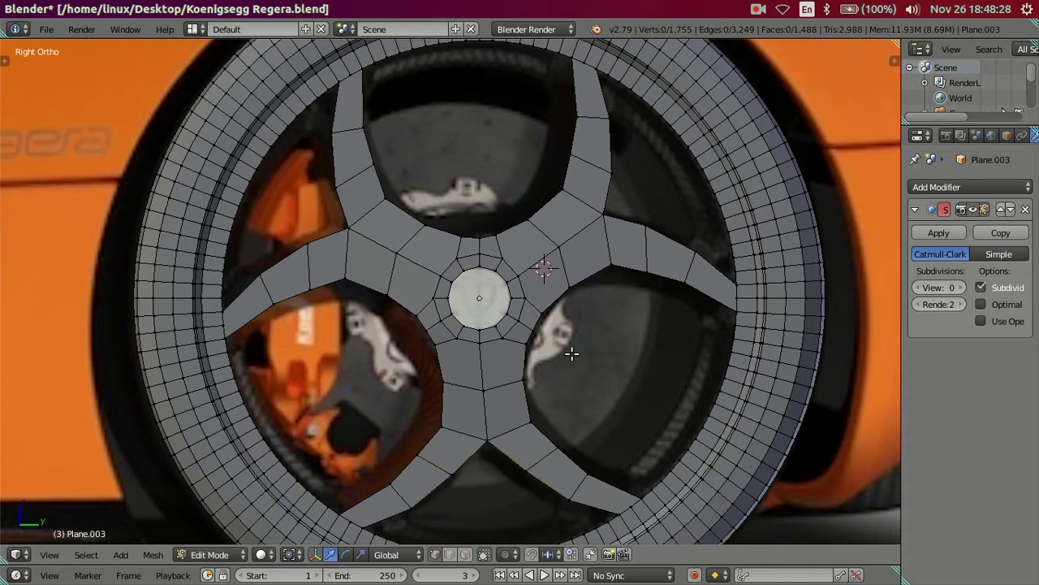
Scale the right spoke's vertex pair by 1.2, check against the photo, and preview a two-cut loop
right_click(643, 226)
right_click(611, 173, "shift")
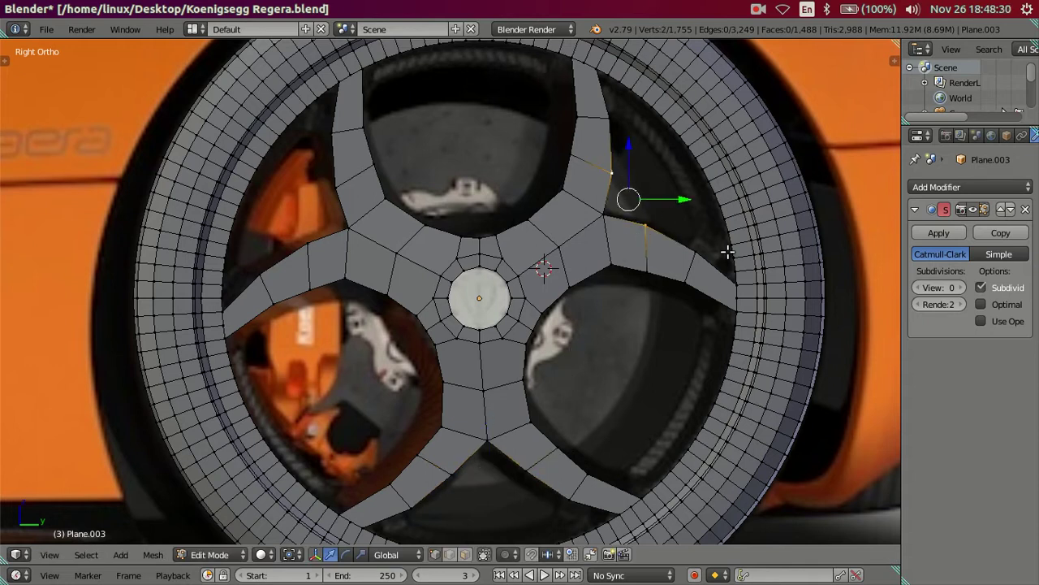
type("s1.2")
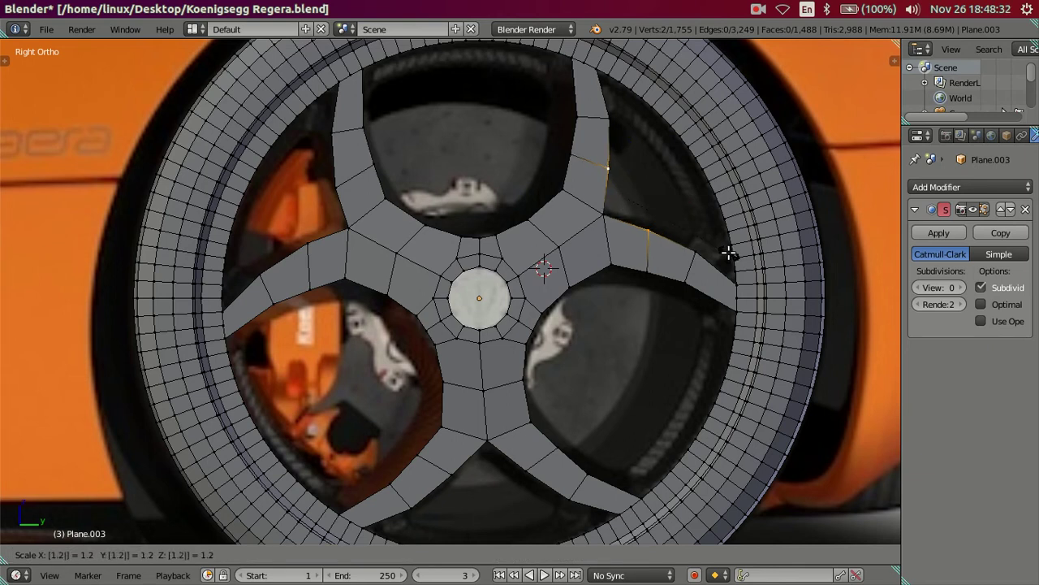
key("Return")
right_click(336, 186)
right_click(309, 242, "shift")
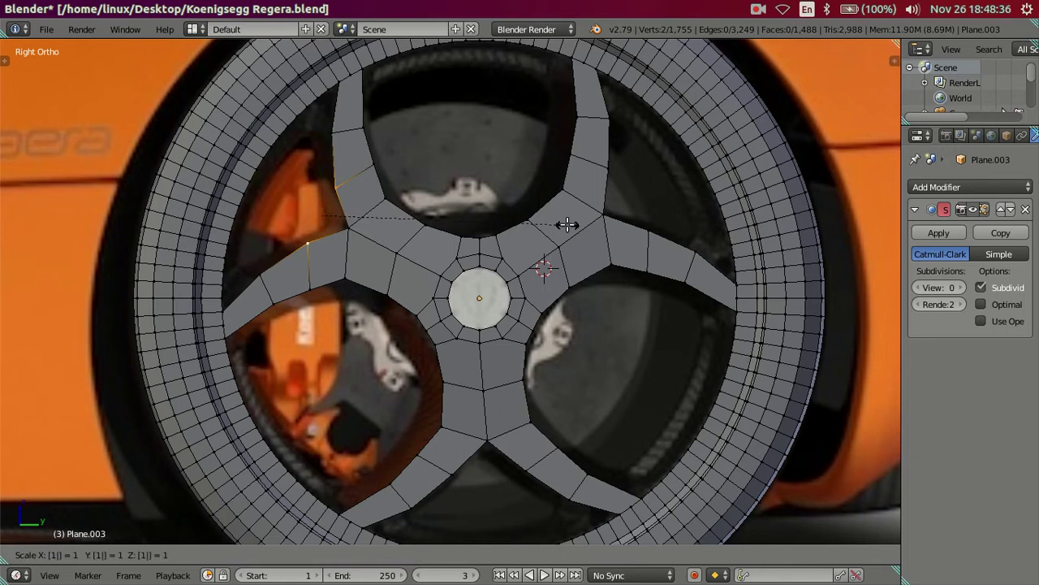
key("z")
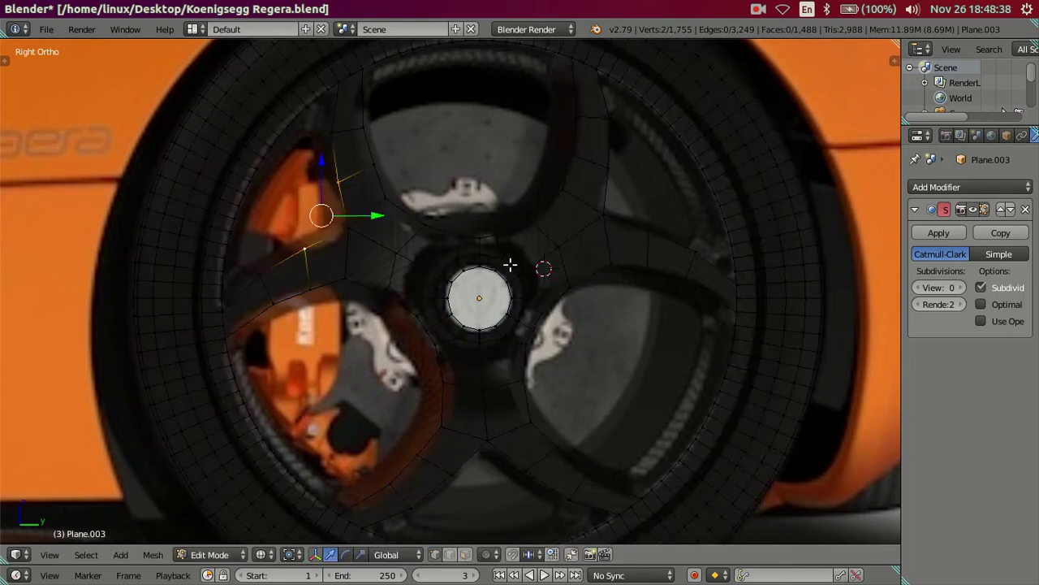
key("z")
key("a")
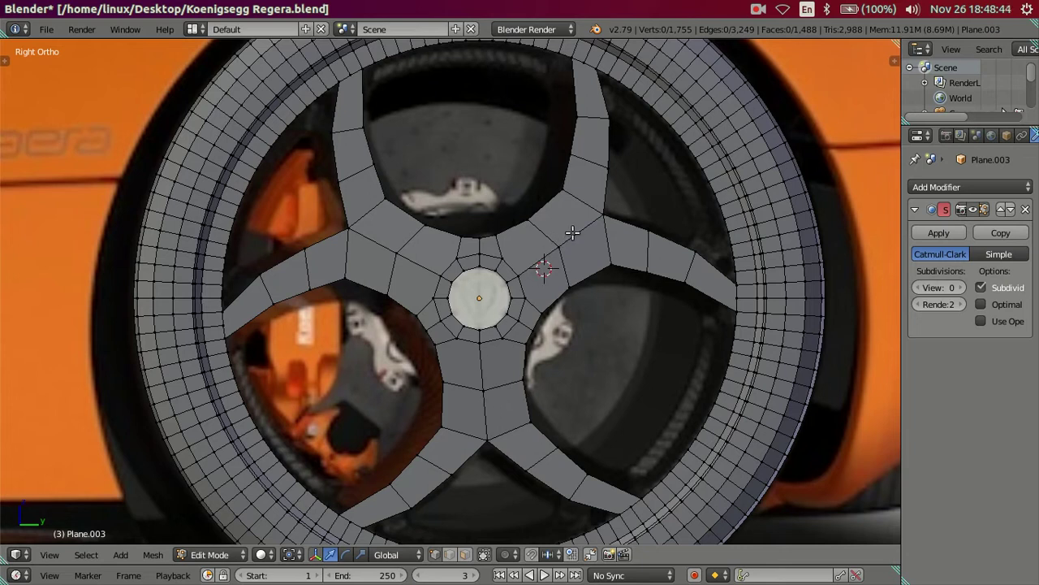
key("ctrl+r")
scroll(587, 221, "up", 1)
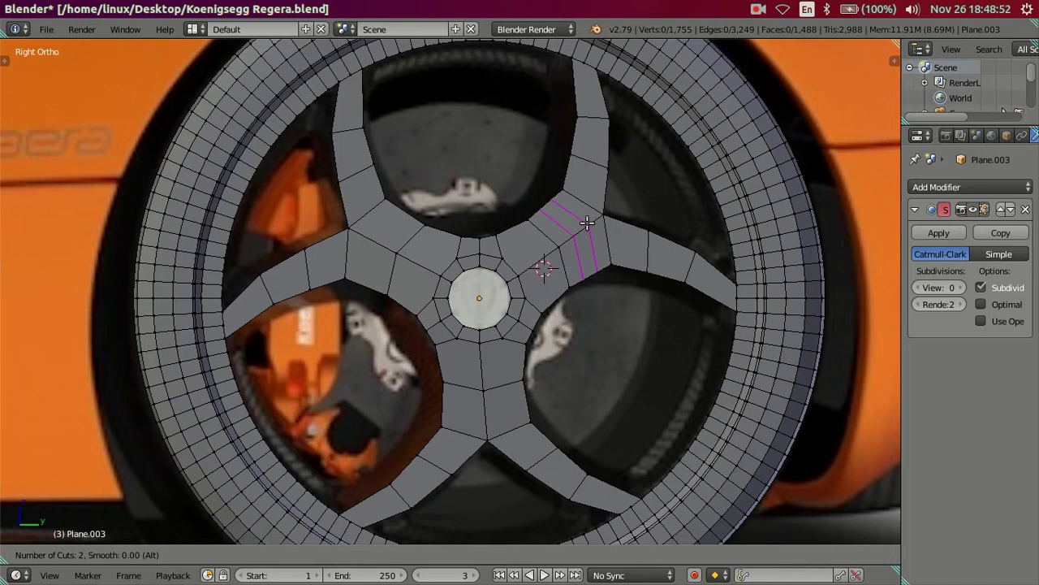
Add three centred loop cuts across the right spoke
key("Escape")
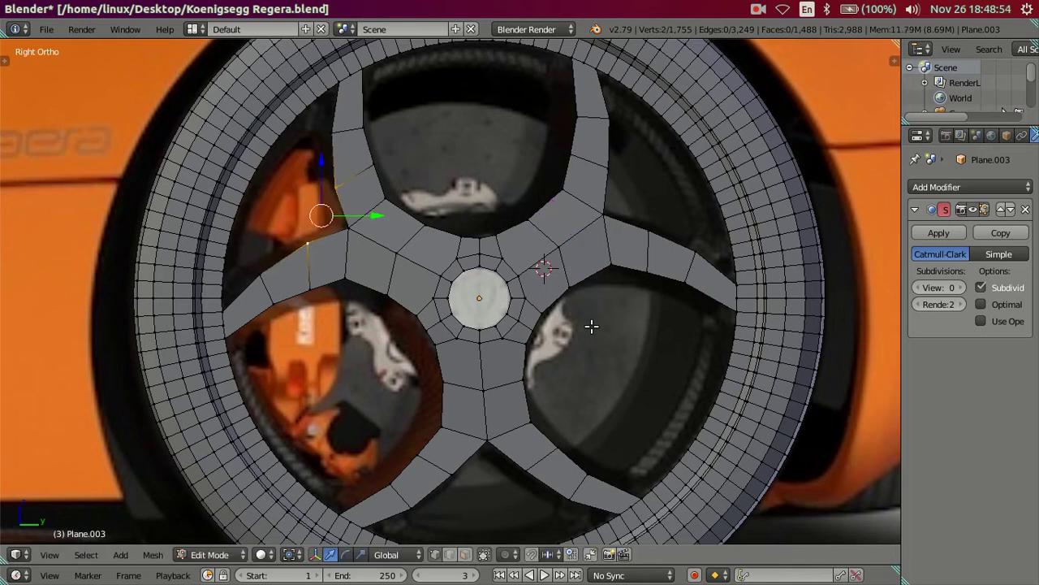
key("ctrl+z")
key("ctrl+z")
key("ctrl+z")
key("ctrl+z")
key("ctrl+z")
key("ctrl+z")
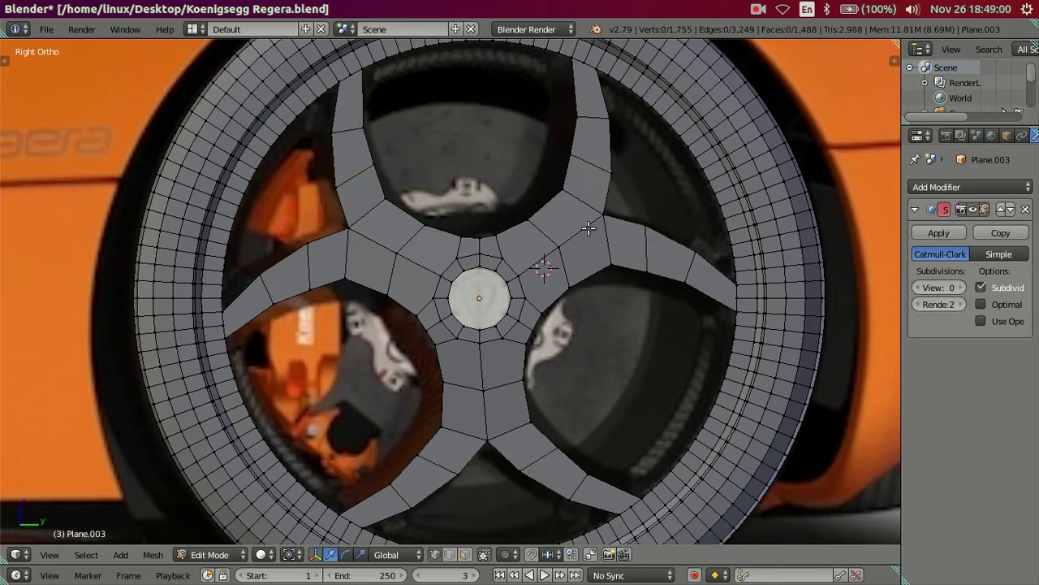
key("ctrl+r")
scroll(588, 228, "up", 2)
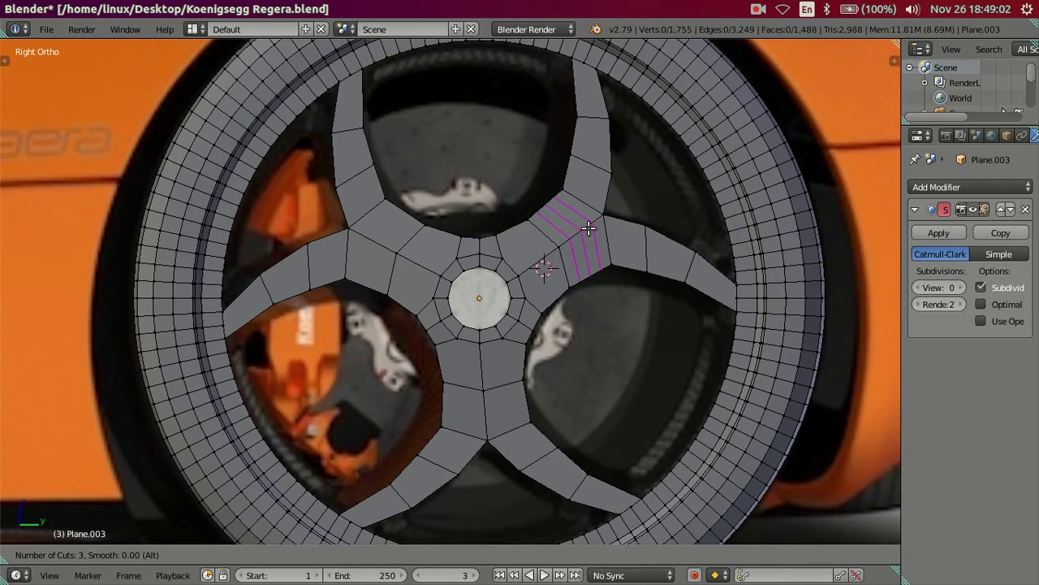
left_click(588, 229)
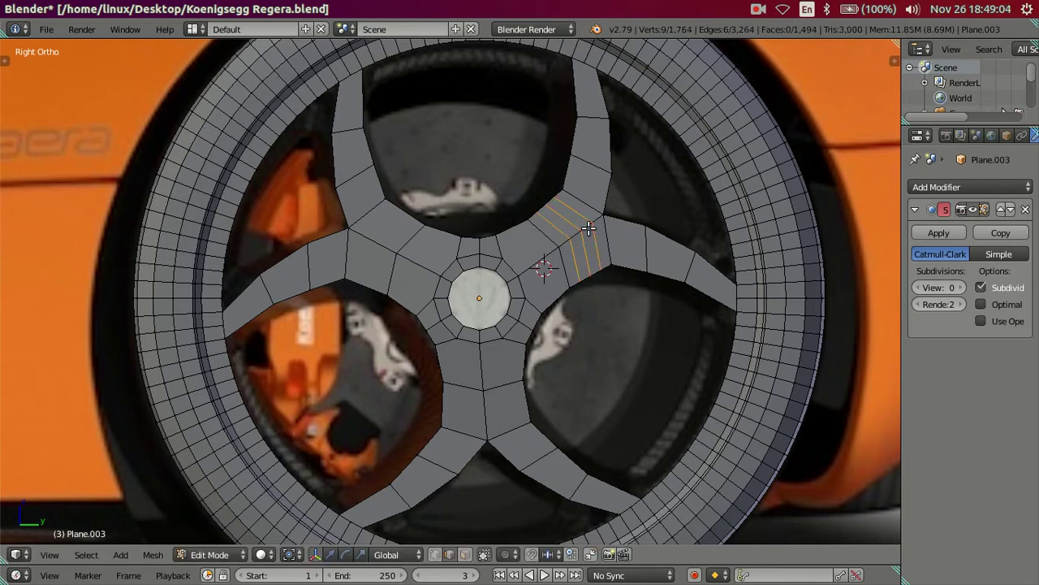
right_click(588, 229)
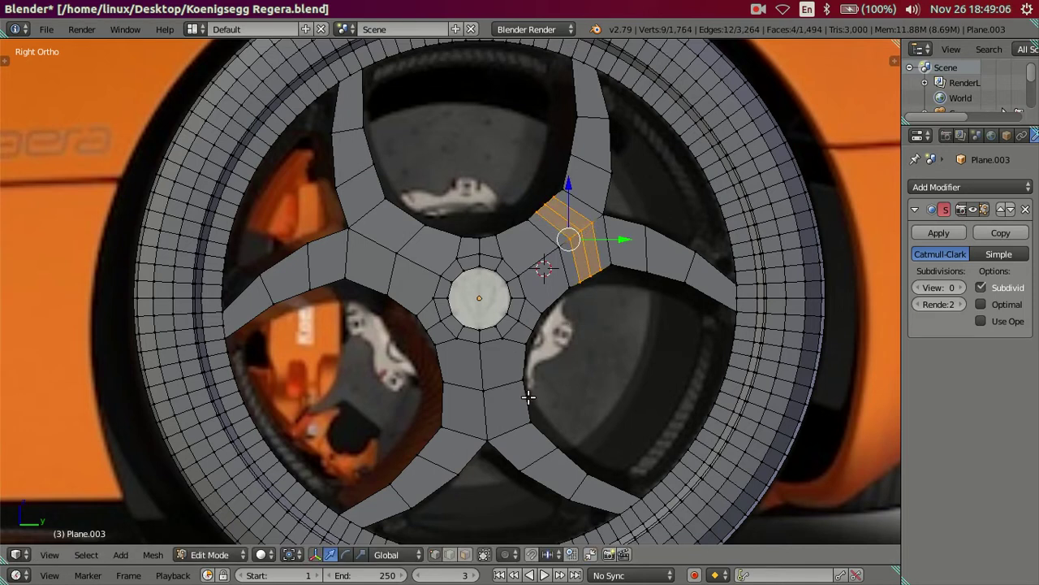
Dissolve the new loop-cut edges on the right spoke
key("ctrl+Tab")
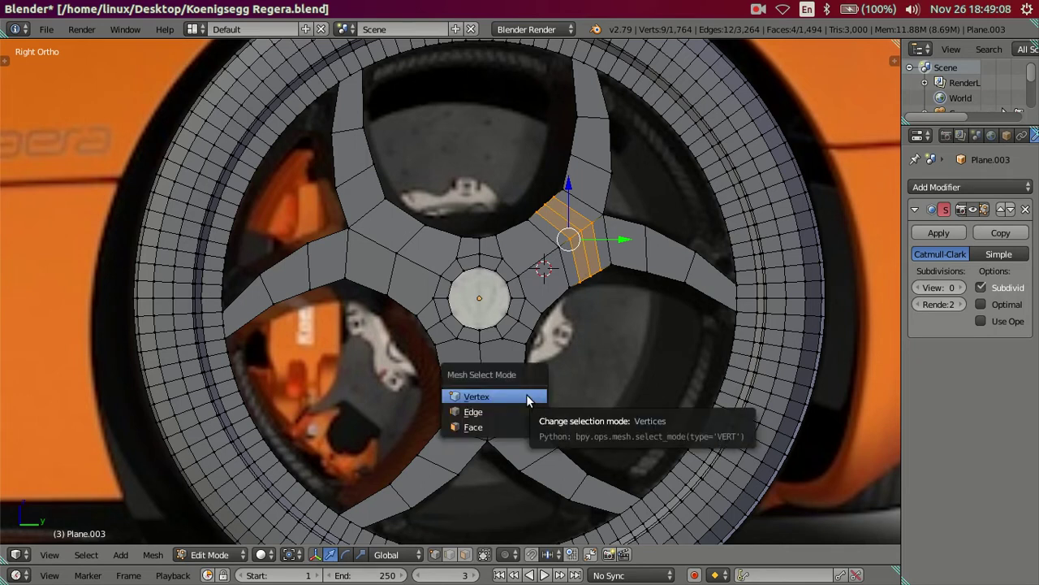
left_click(525, 412)
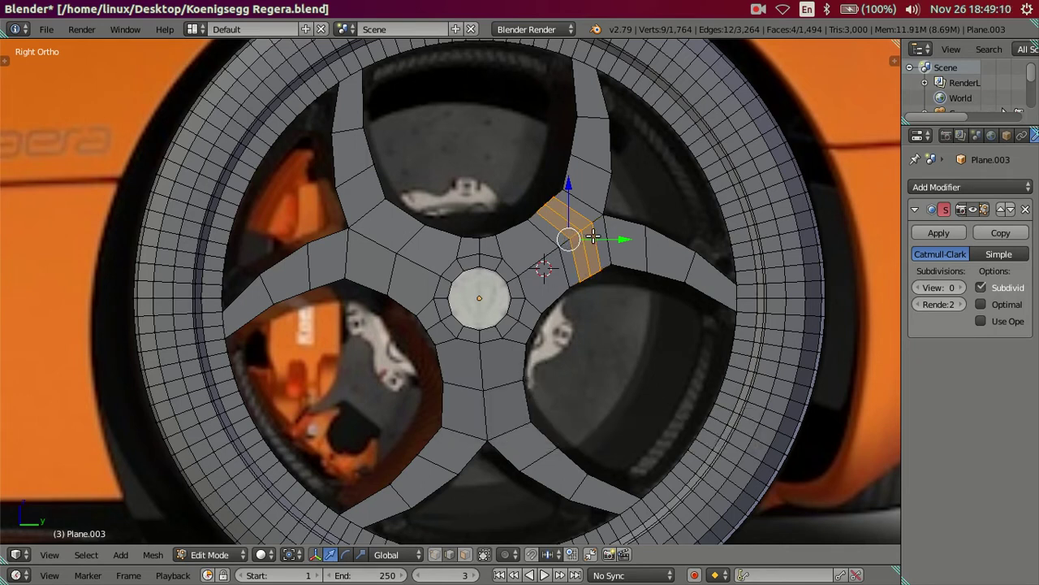
right_click(594, 236, "alt")
right_click(595, 251, "alt+shift")
key("x")
left_click(602, 258)
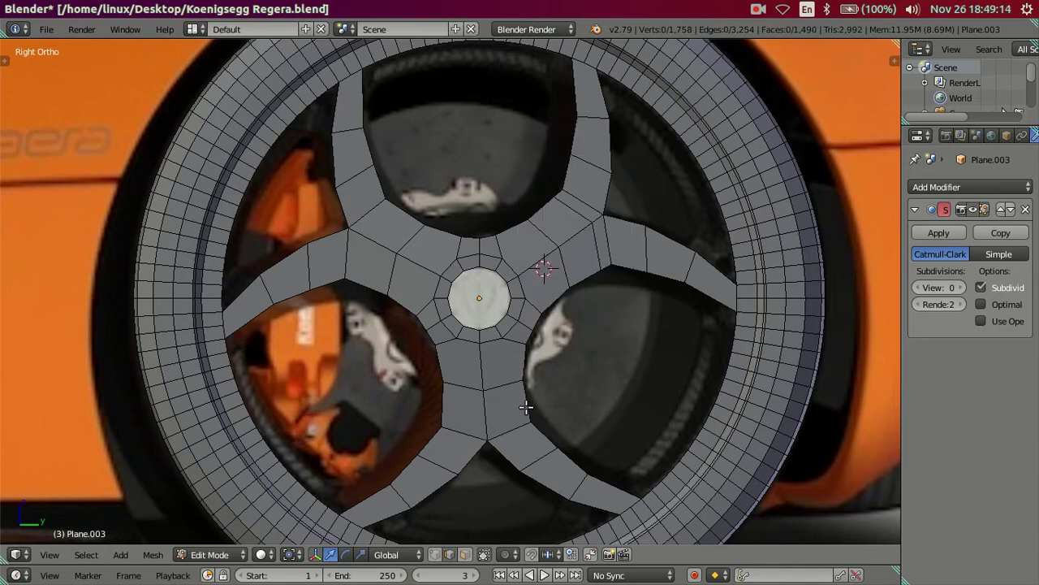
Add three centred loop cuts across another spoke and try selecting loops on the lower spoke
key("ctrl+e")
key("Escape")
key("ctrl+r")
key("3")
left_click(543, 376)
right_click(543, 376)
key("x")
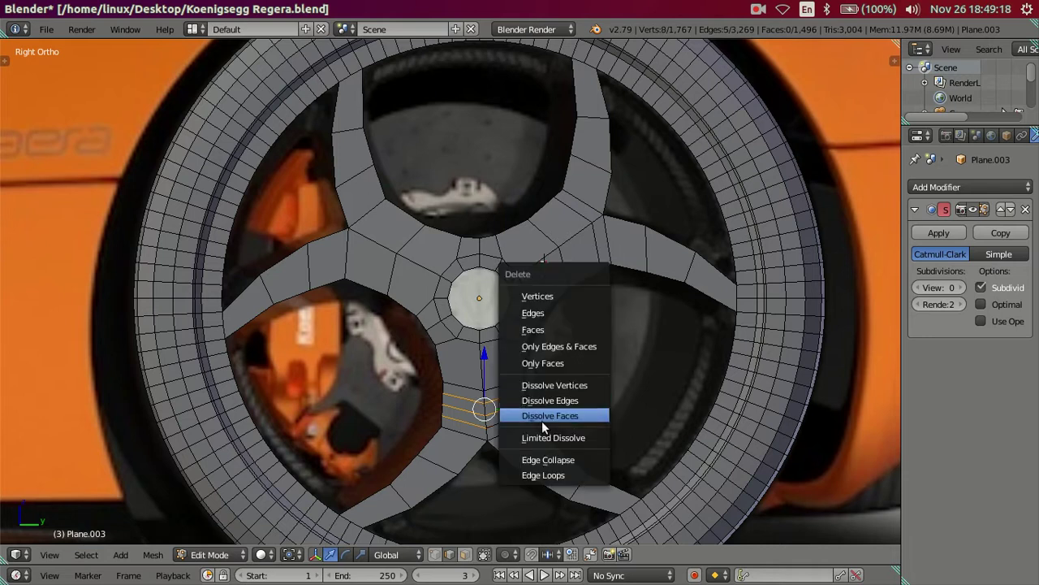
left_click(542, 416)
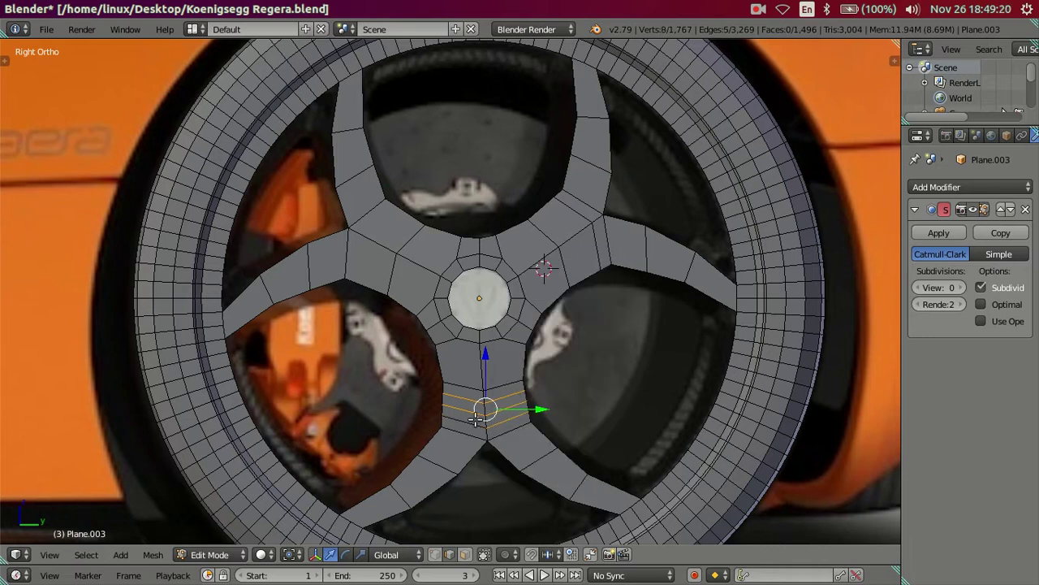
right_click(520, 431, "shift")
key("a")
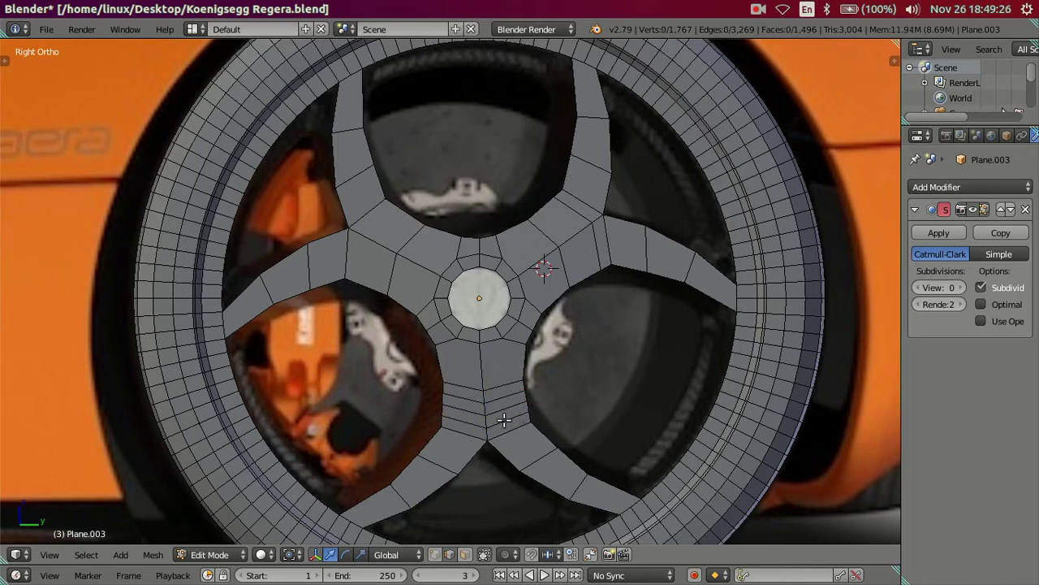
right_click(499, 401, "alt")
key("a")
Place three centred loop cuts across the upper-left spoke
key("ctrl+r")
scroll(371, 235, "up", 2)
left_click(371, 236)
right_click(371, 235)
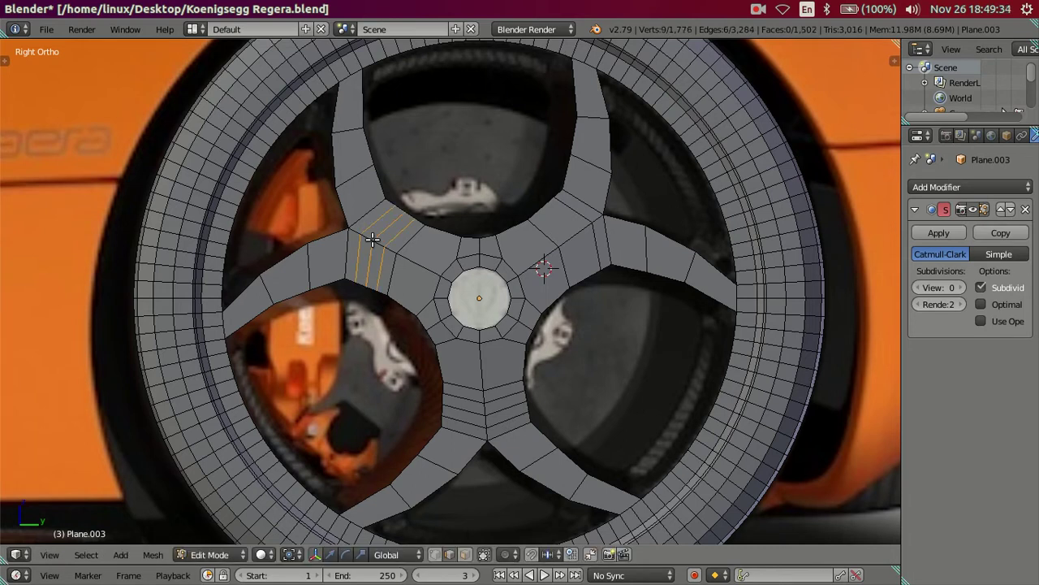
Dissolve the surplus edge loops at and above the bottom spoke joint
right_click(510, 418, "alt+shift")
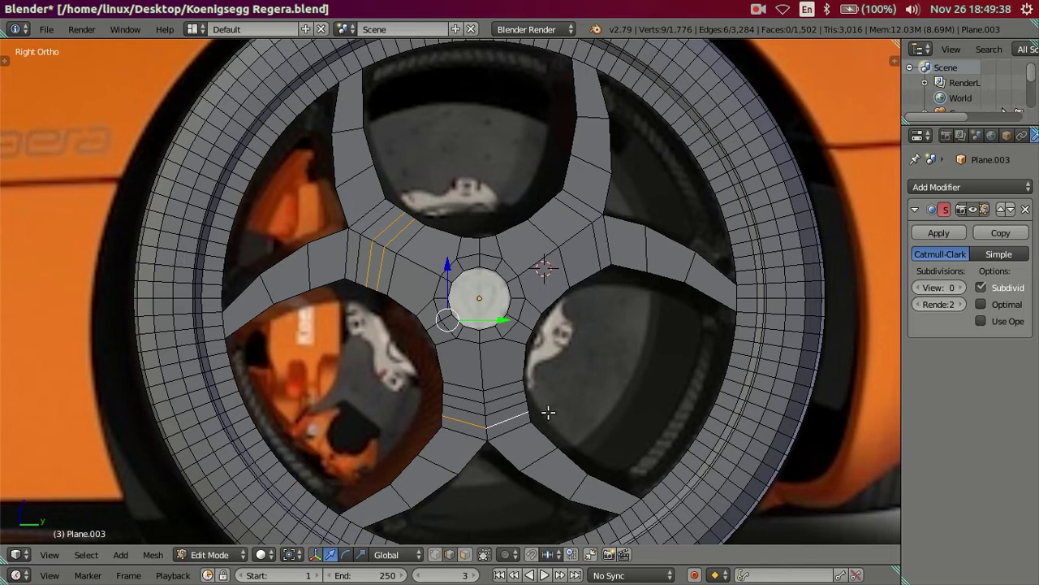
right_click(510, 416, "alt+shift")
right_click(510, 415, "alt+shift")
right_click(505, 399, "alt+shift")
key("x")
left_click(571, 396)
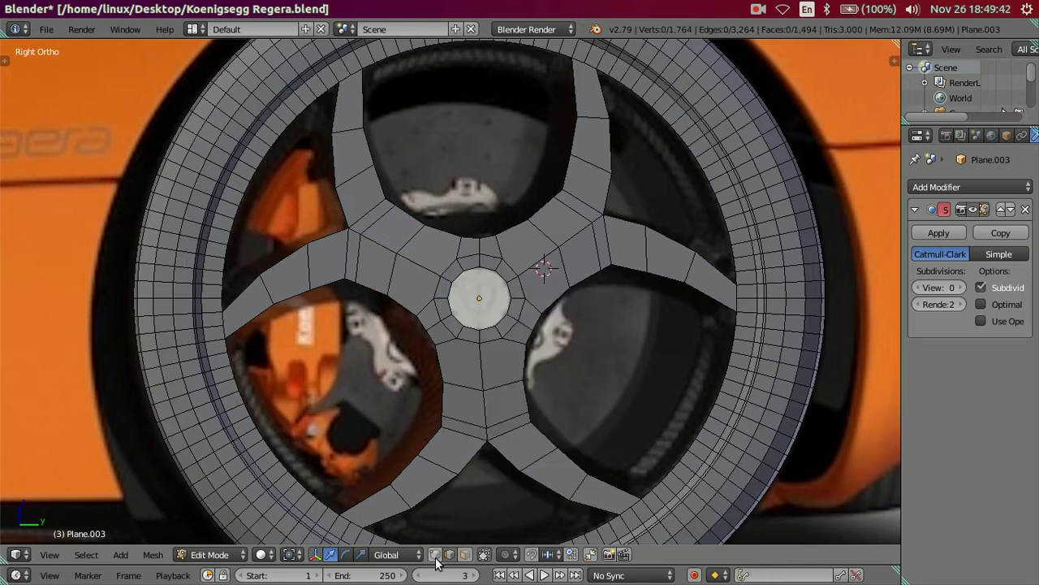
Merge stray vertex pairs at the bottom, upper-right and upper-left spoke joints at last
right_click(488, 445)
right_click(485, 432, "shift")
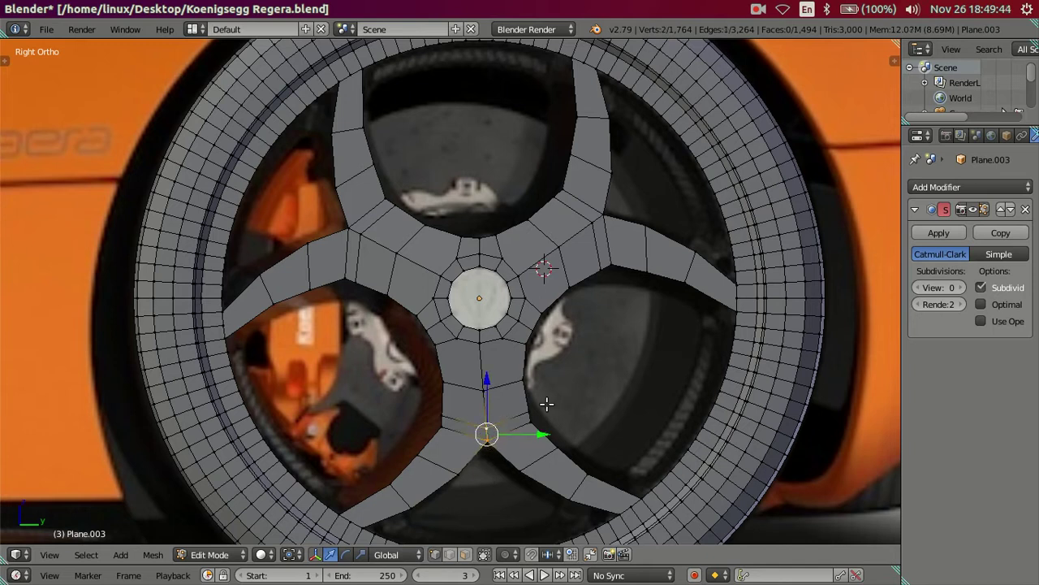
key("alt+m")
left_click(559, 415)
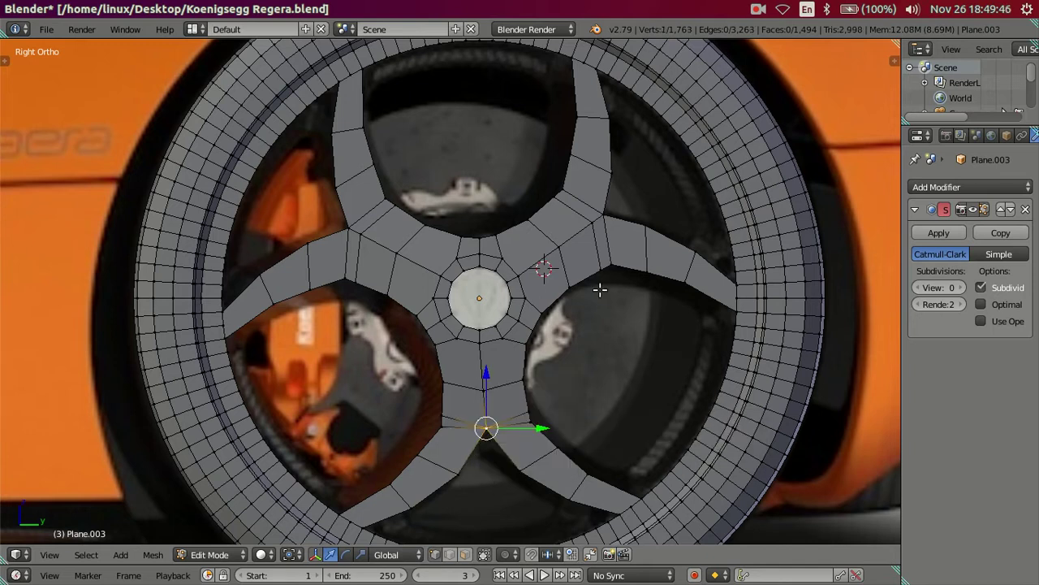
right_click(595, 220)
key("alt+m")
left_click(605, 274)
right_click(354, 230)
right_click(361, 235, "shift")
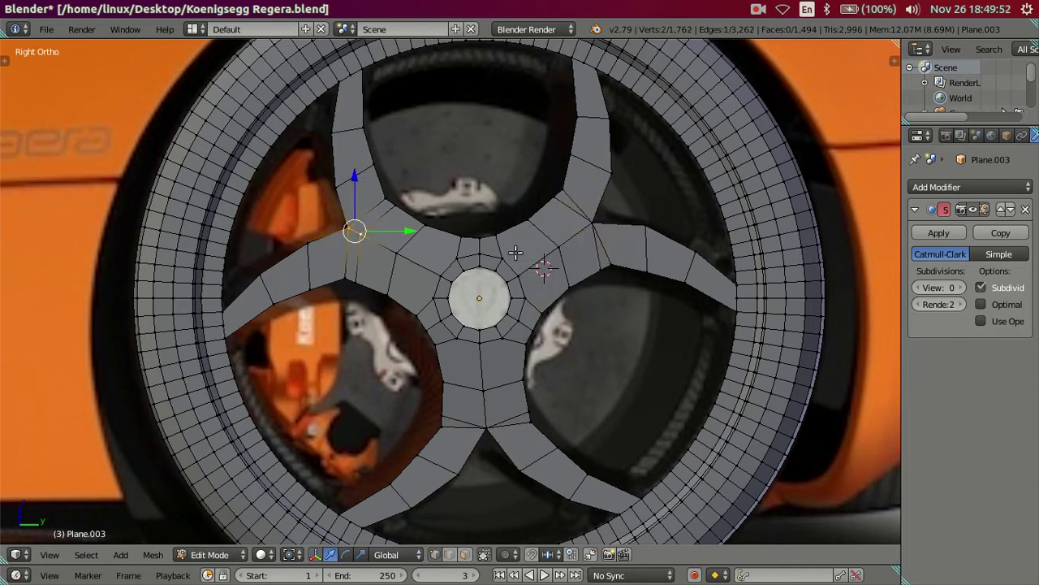
key("alt+m")
left_click(515, 253)
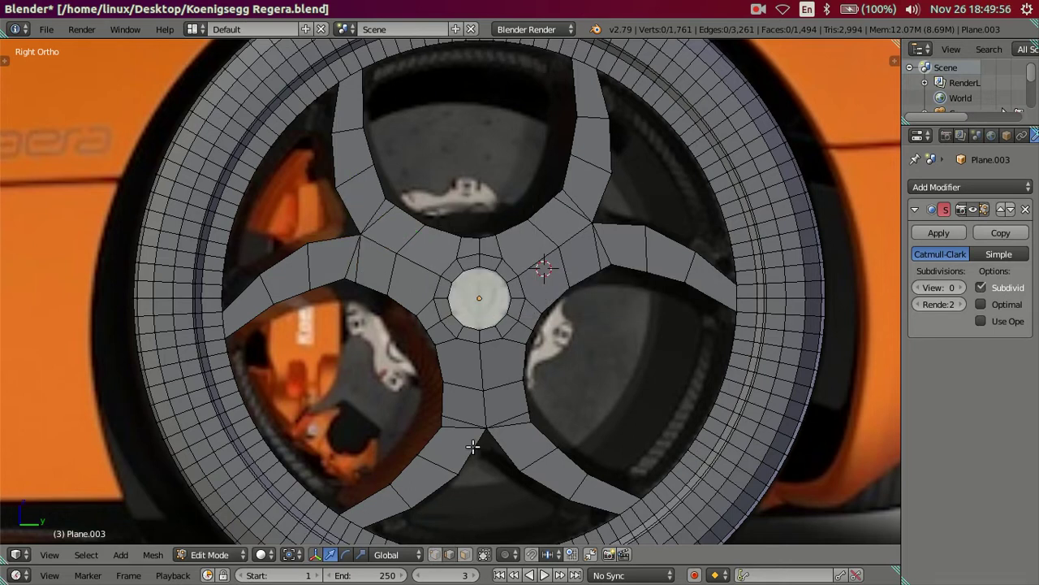
Dissolve six surplus edges on the bottom, upper-left and upper-right spokes
right_click(505, 429)
right_click(458, 425, "shift")
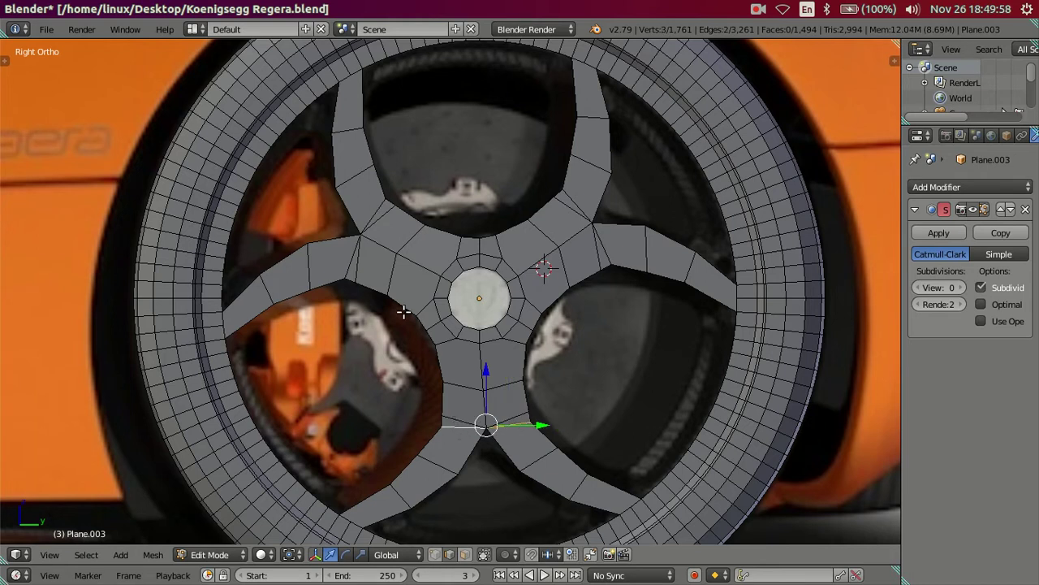
right_click(355, 240, "shift")
right_click(369, 216, "shift")
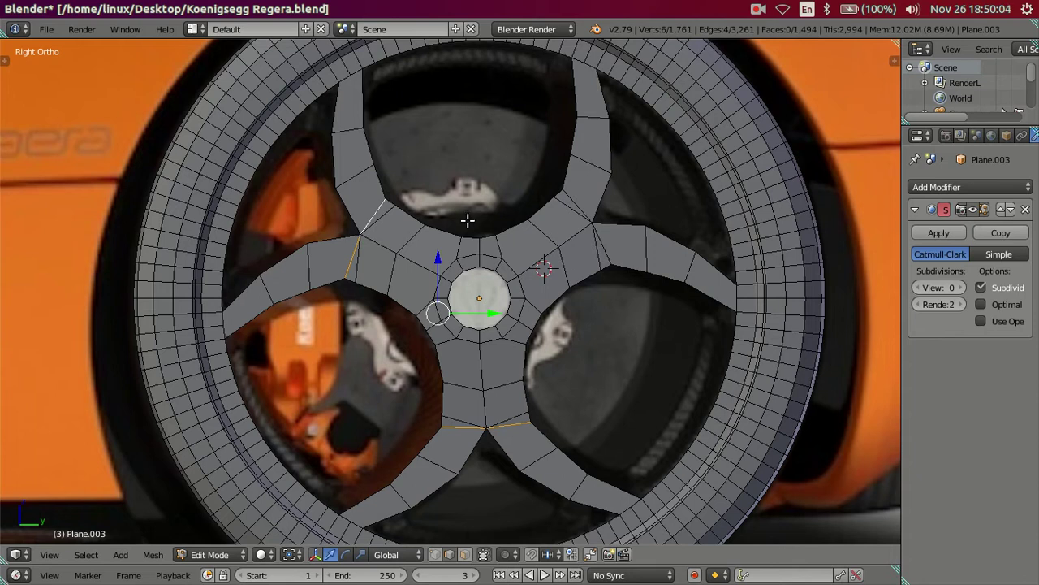
right_click(578, 203, "shift")
right_click(603, 241, "shift")
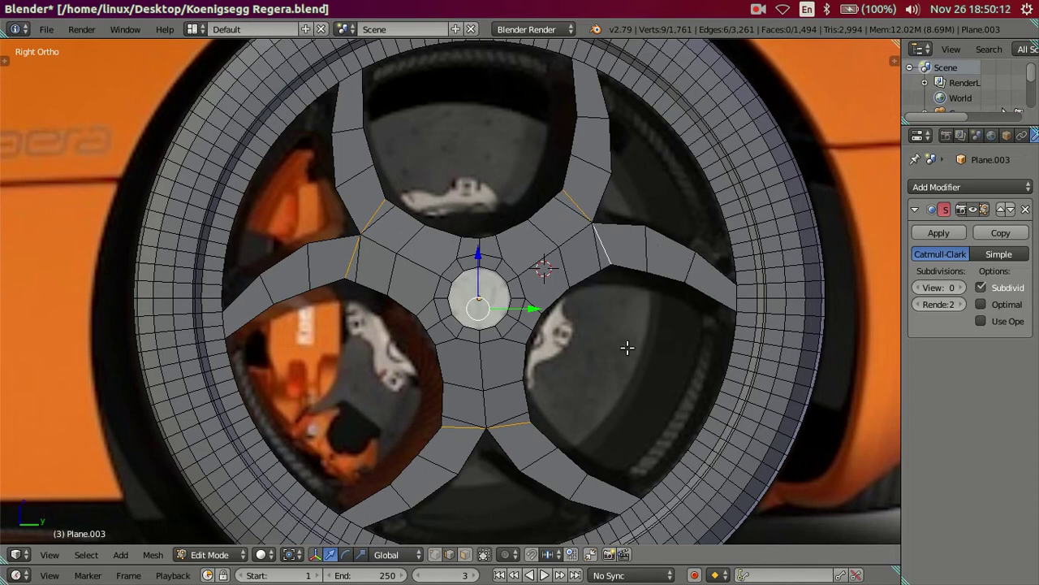
key("x")
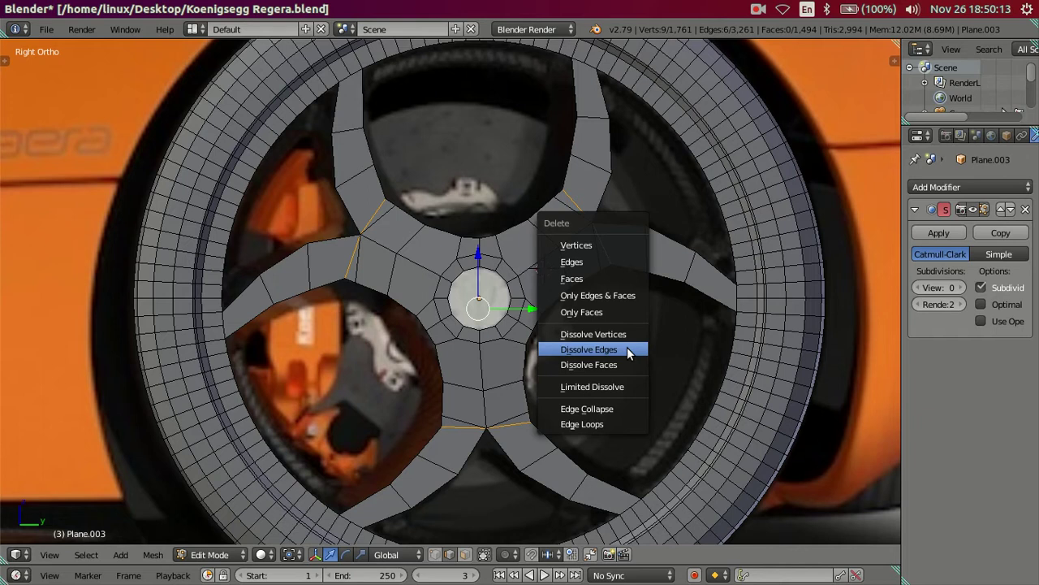
left_click(629, 351)
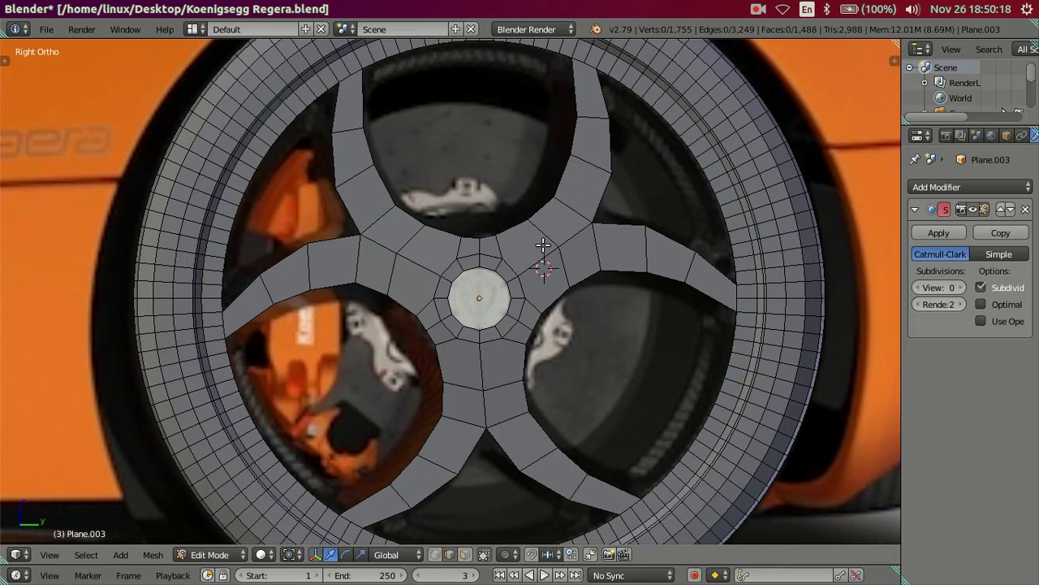
Dissolve two surplus edges next to the hub
left_click(545, 237)
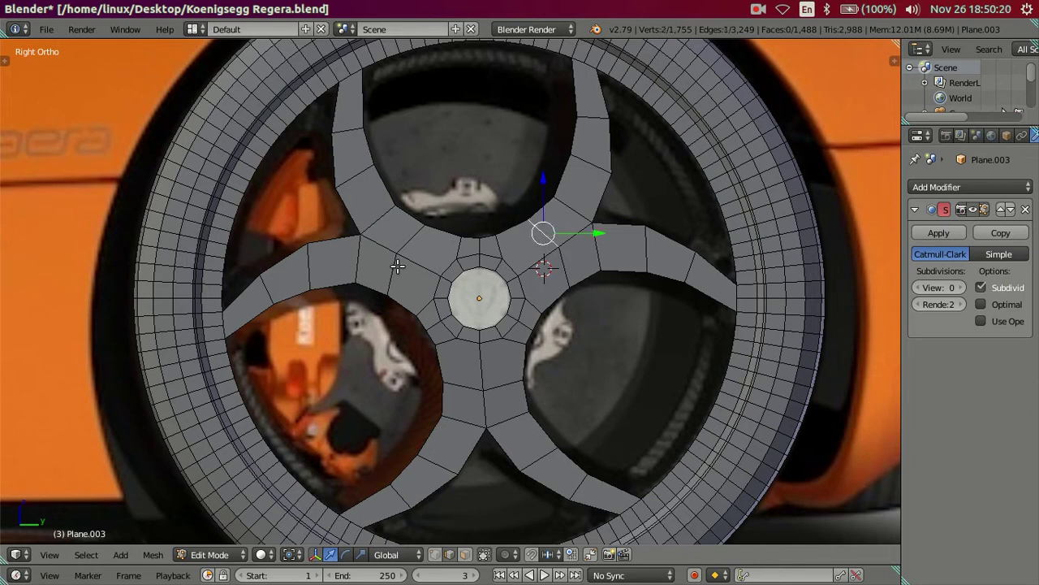
left_click(565, 266)
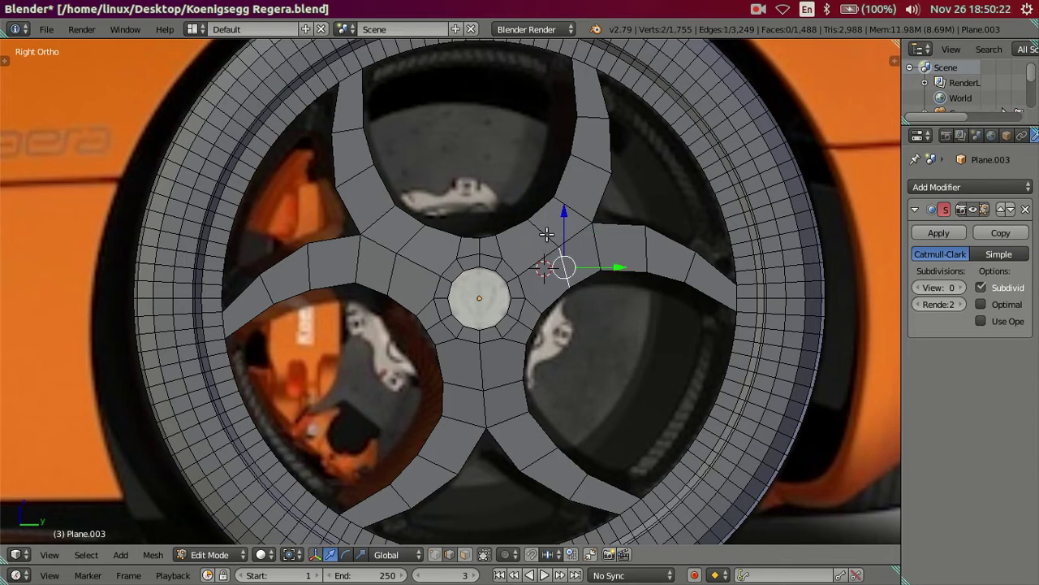
left_click(546, 234, "shift")
key("x")
left_click(650, 306)
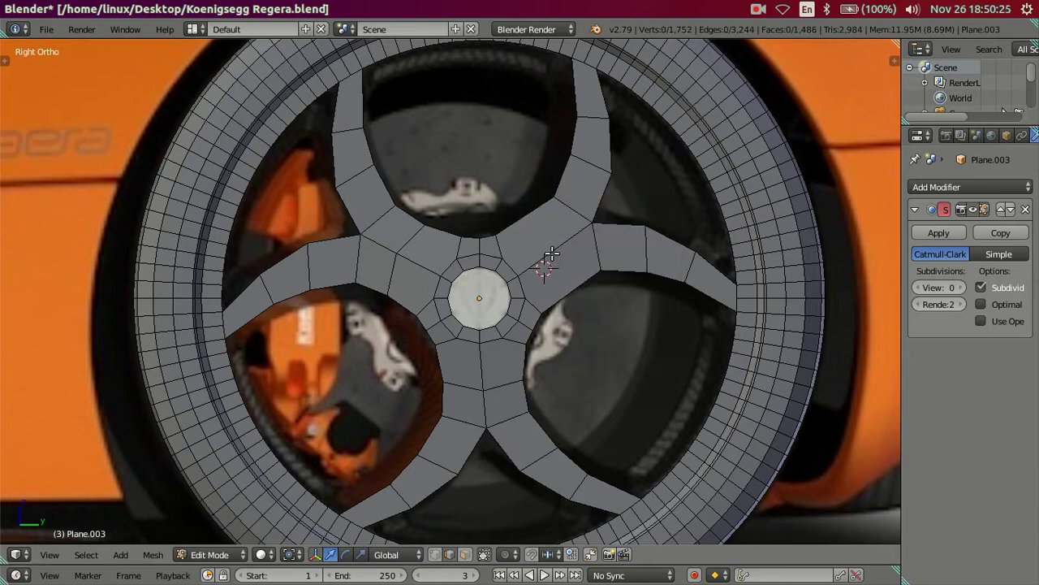
key("ctrl+r")
key("Escape")
Dissolve five more spoke edges below the hub and on the upper-left spoke
left_click(505, 389)
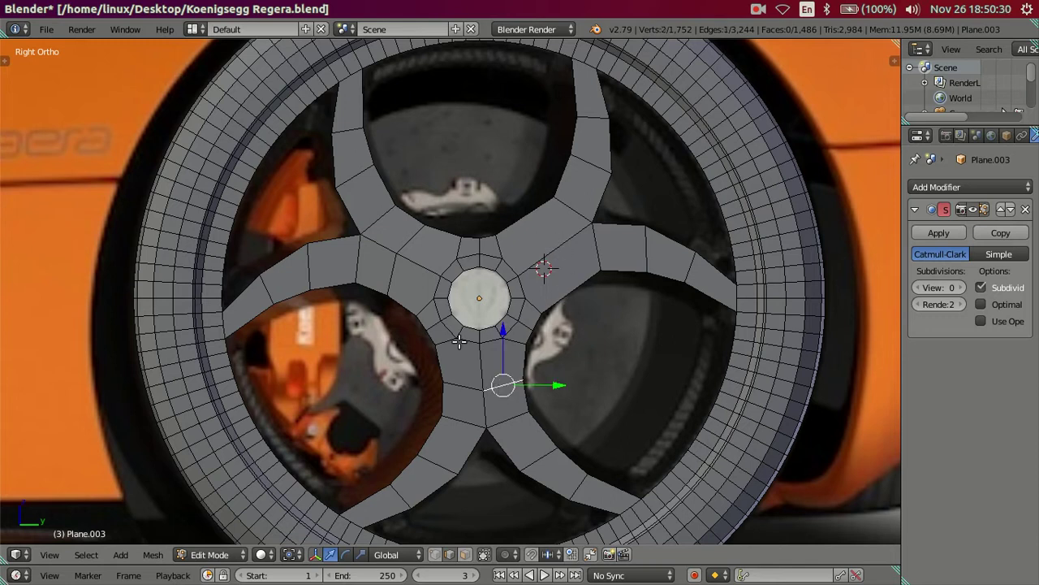
left_click(465, 387, "shift")
left_click(378, 271, "shift")
left_click(403, 253, "shift")
left_click(400, 274, "shift")
key("x")
left_click(529, 286)
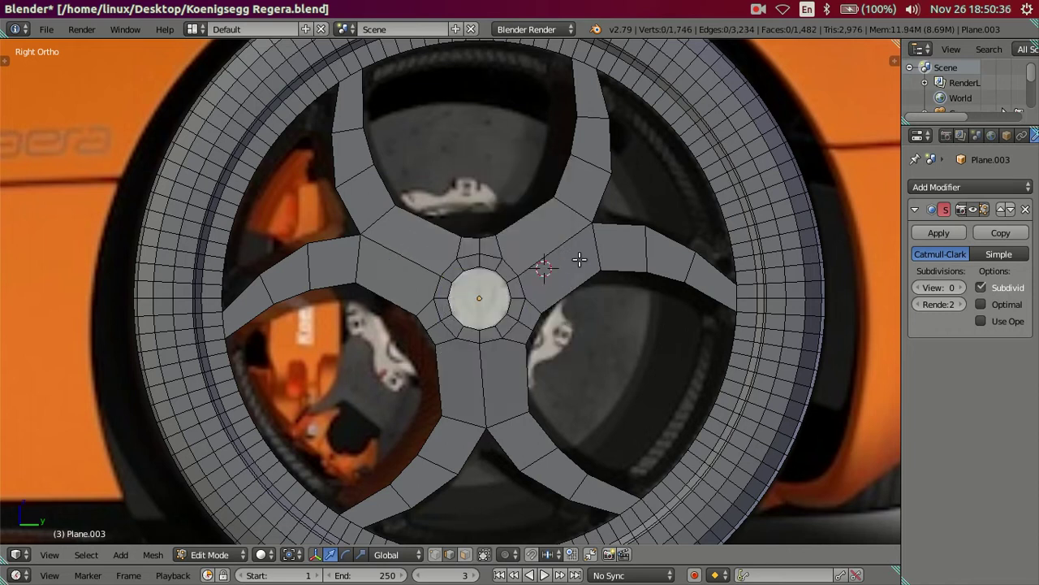
key("ctrl+r")
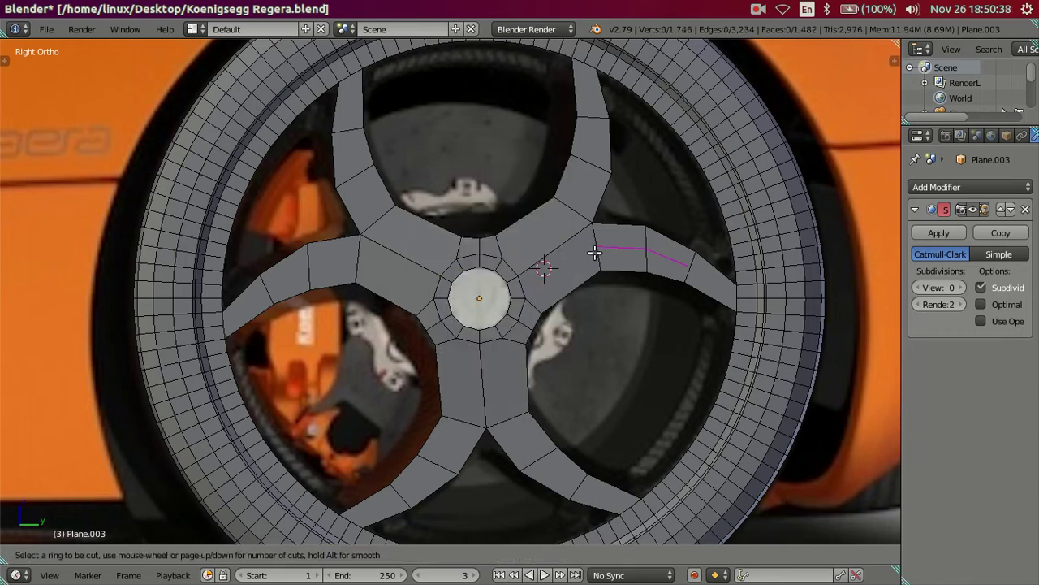
Add a loop cut to each of the six spokes, from right around to lower-right
left_click(595, 252)
key("ctrl+r")
left_click(569, 180)
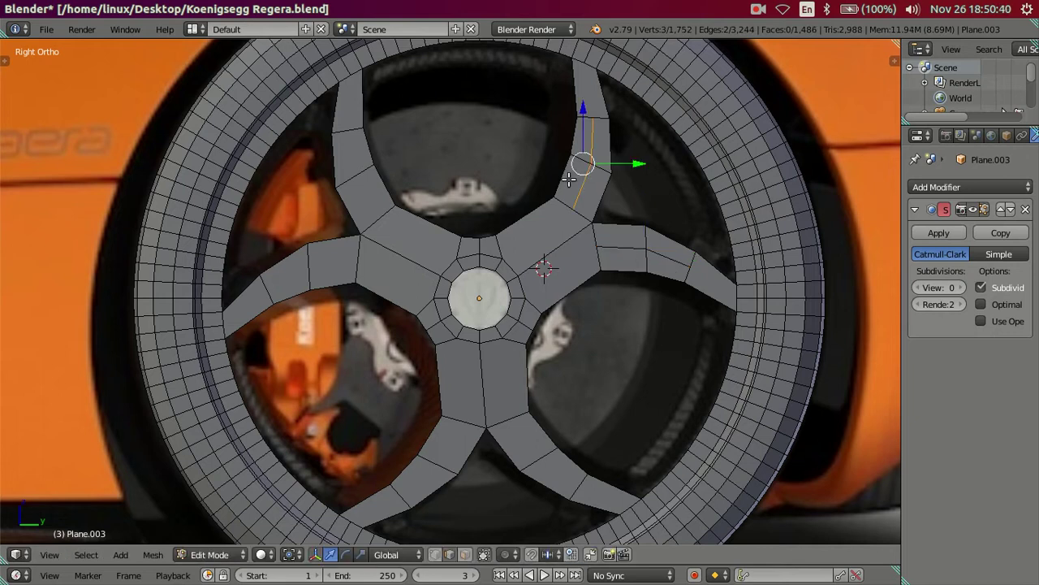
key("ctrl+r")
left_click(363, 185)
key("ctrl+r")
left_click(352, 262)
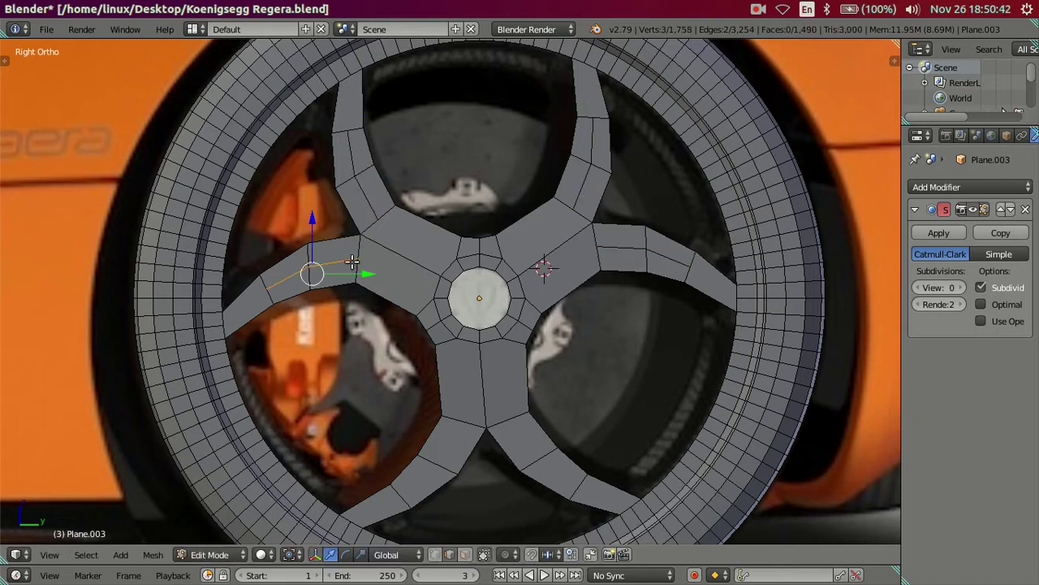
key("ctrl+r")
left_click(459, 429)
key("ctrl+r")
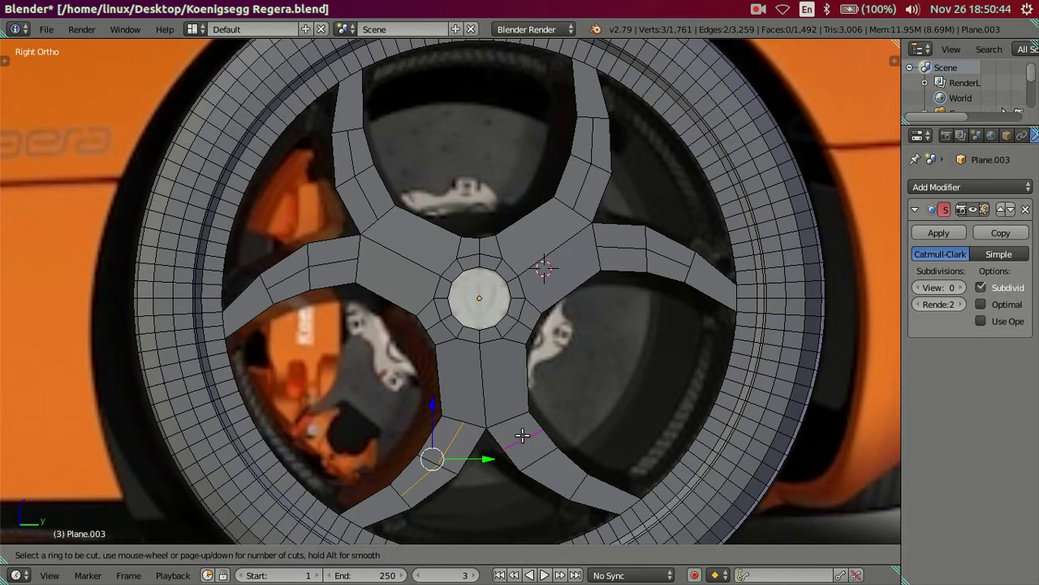
right_click(524, 434)
key("ctrl+r")
left_click(509, 428)
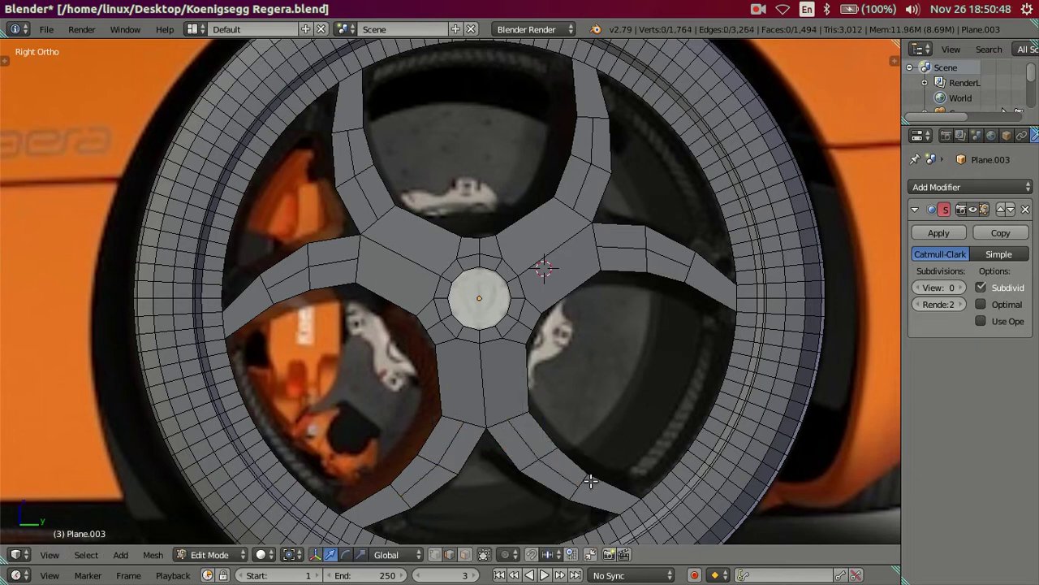
Knife-cut new edges near the rim across the lower-right, right and top spokes
key("k")
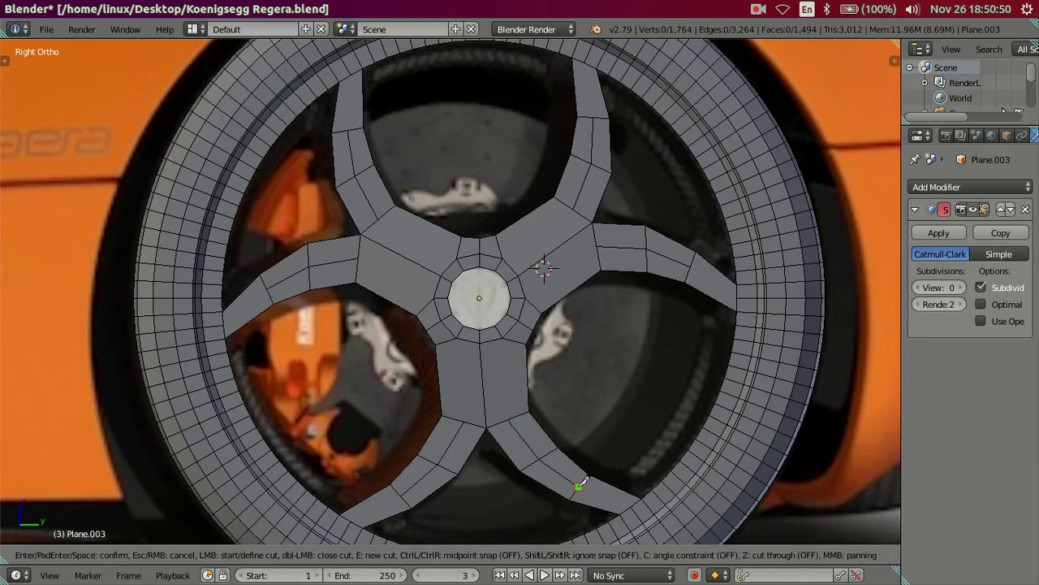
left_click(577, 487)
left_click(632, 505)
key("Return")
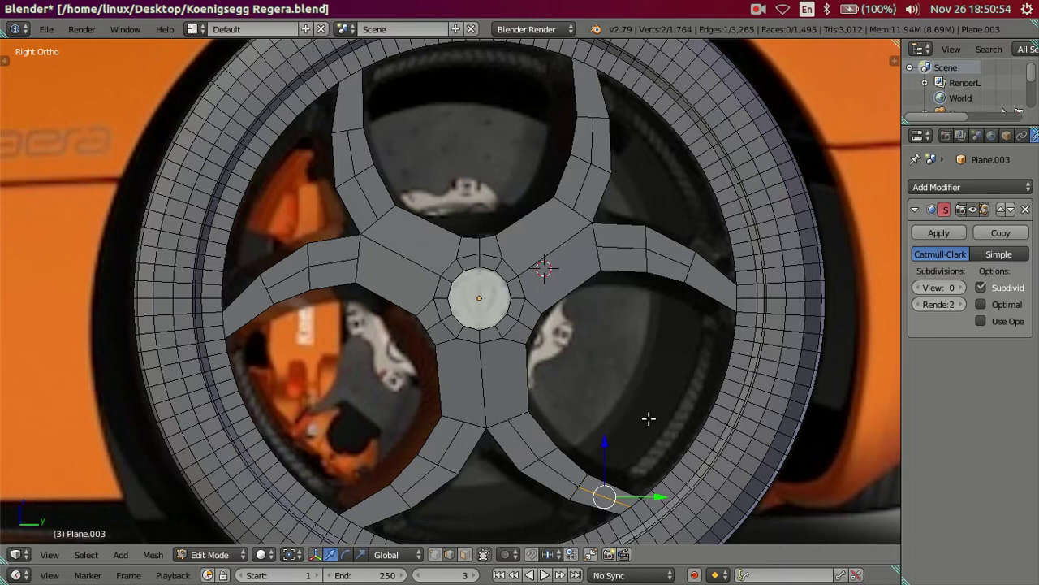
key("k")
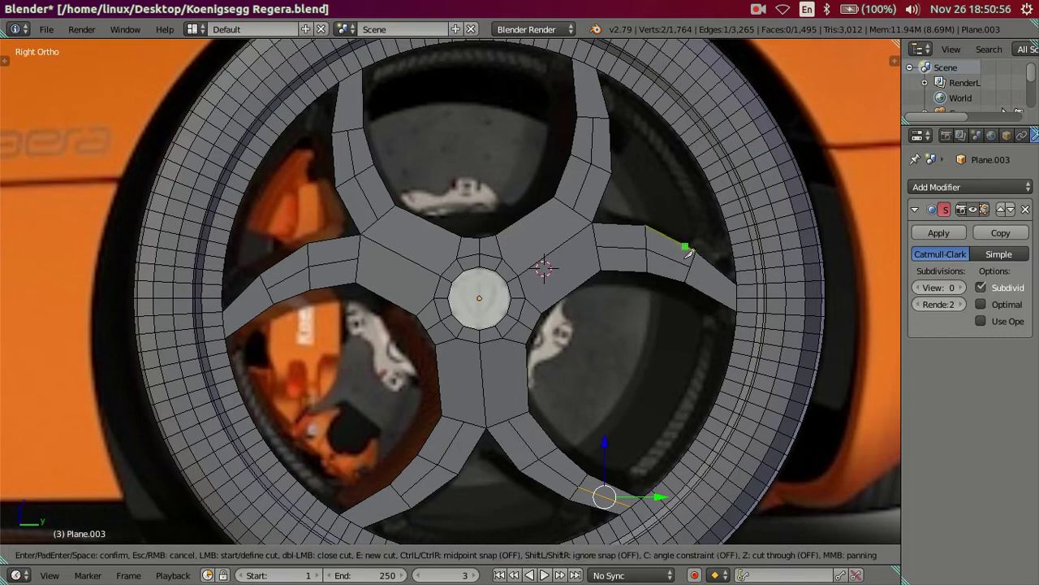
left_click(690, 265)
left_click(734, 297)
key("Return")
key("k")
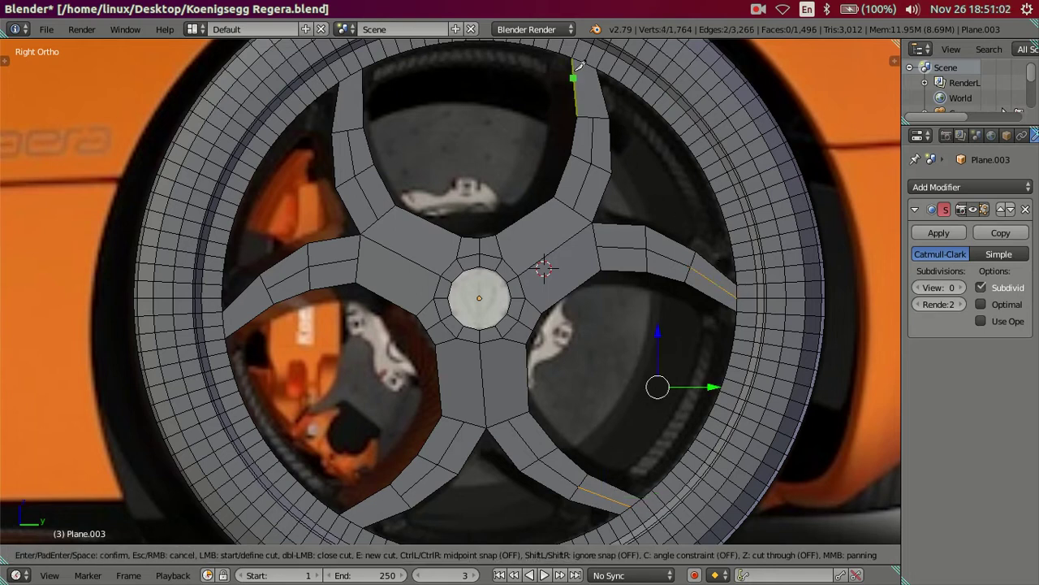
left_click(585, 62)
left_click(594, 116)
key("Return")
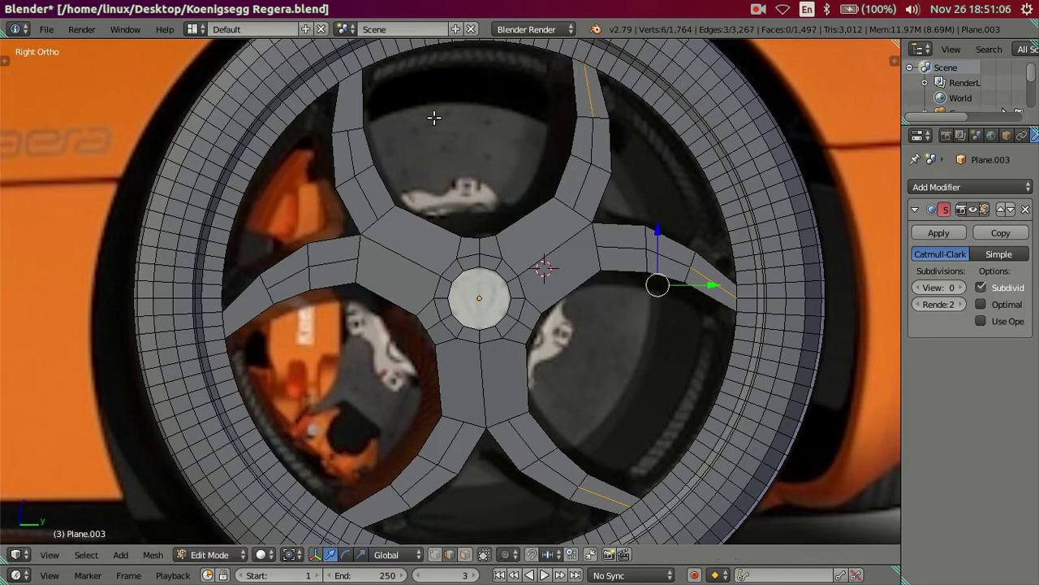
Knife-cut new edges near the rim across the upper-left, left and lower-left spokes
key("k")
left_click(350, 74)
left_click(349, 129)
key("Return")
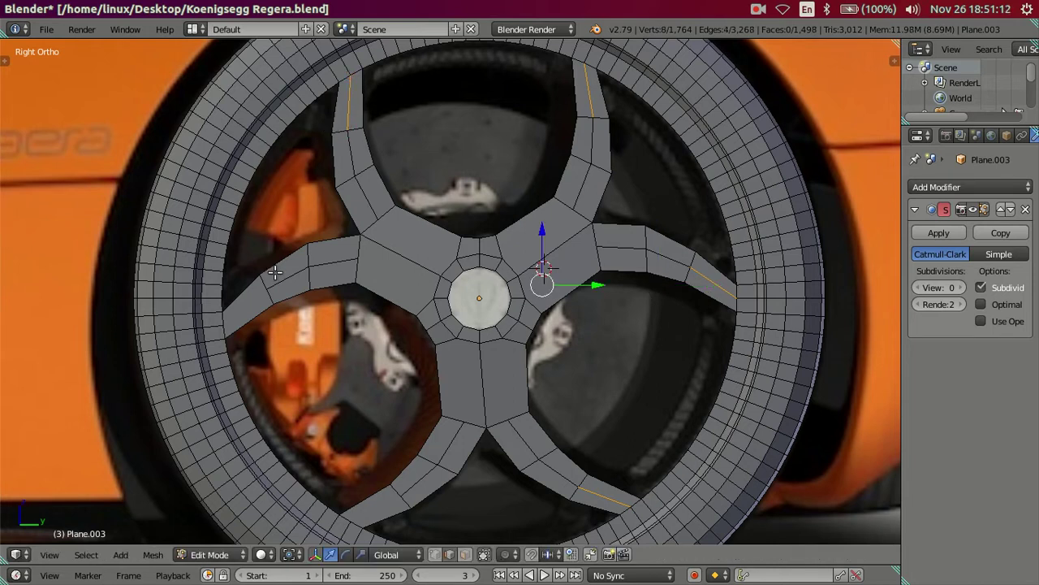
key("k")
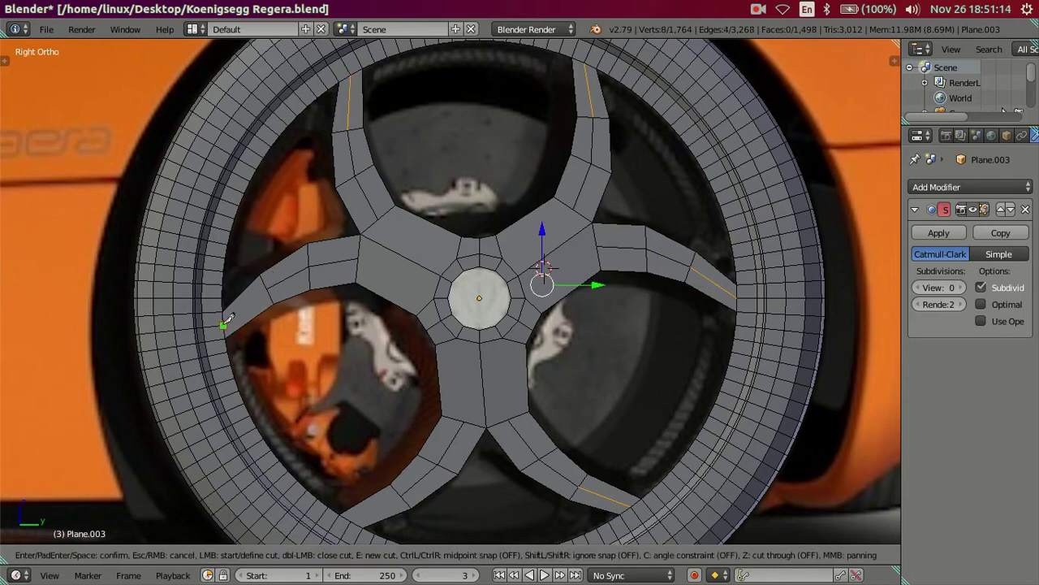
left_click(251, 311)
left_click(268, 287)
key("Return")
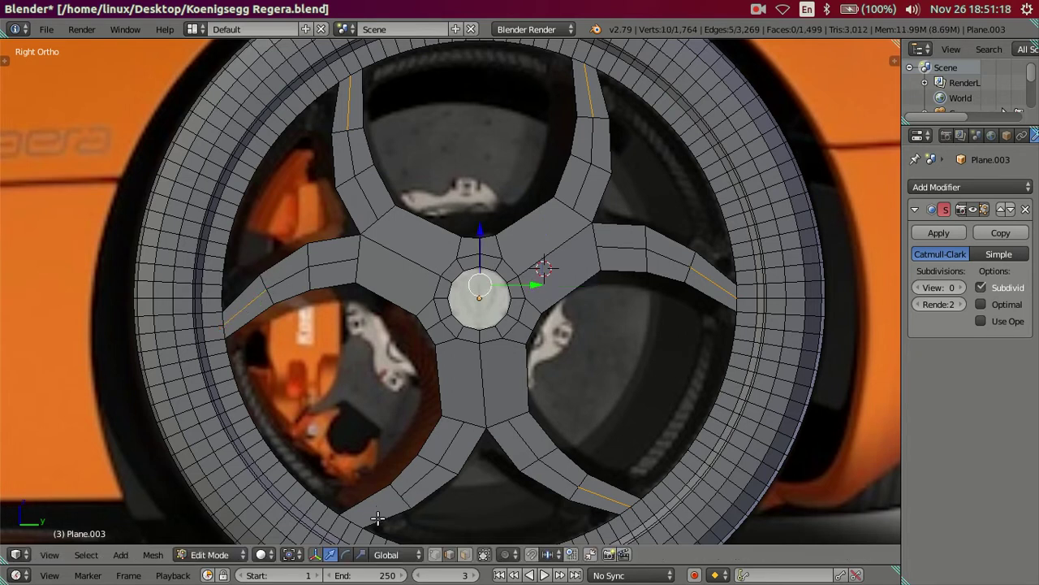
key("k")
left_click(351, 524)
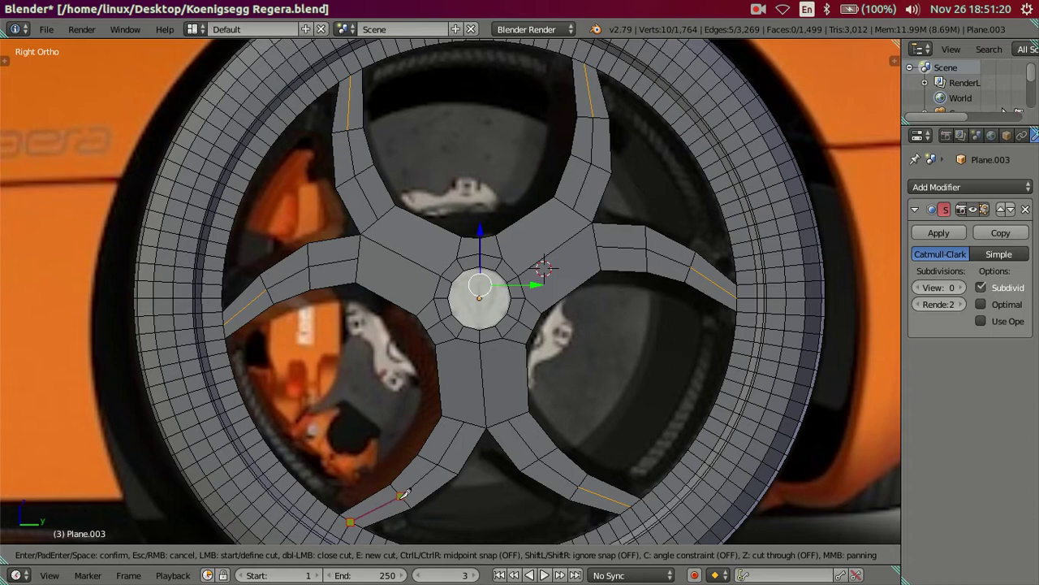
left_click(404, 493)
key("Return")
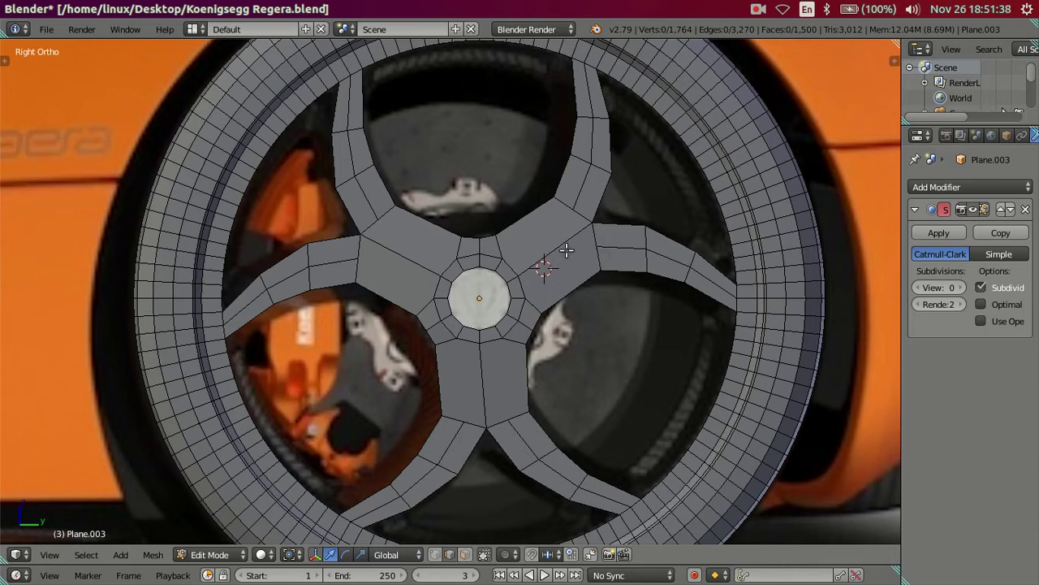
Knife-cut two edges from the lower spoke's vertices up into the hub ring
key("ctrl+r")
key("Escape")
key("k")
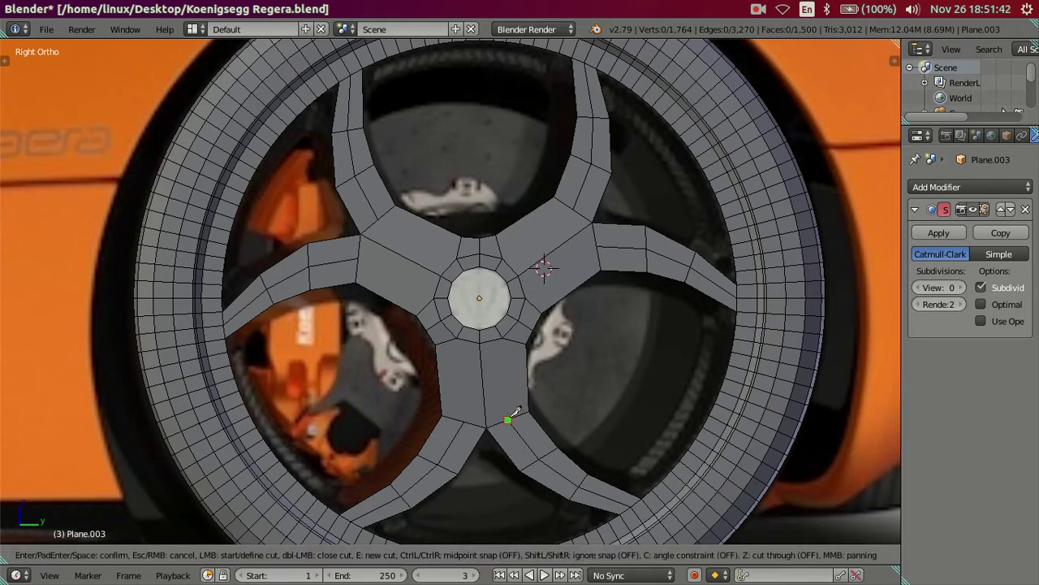
left_click(508, 419)
left_click(503, 334)
key("Return")
key("k")
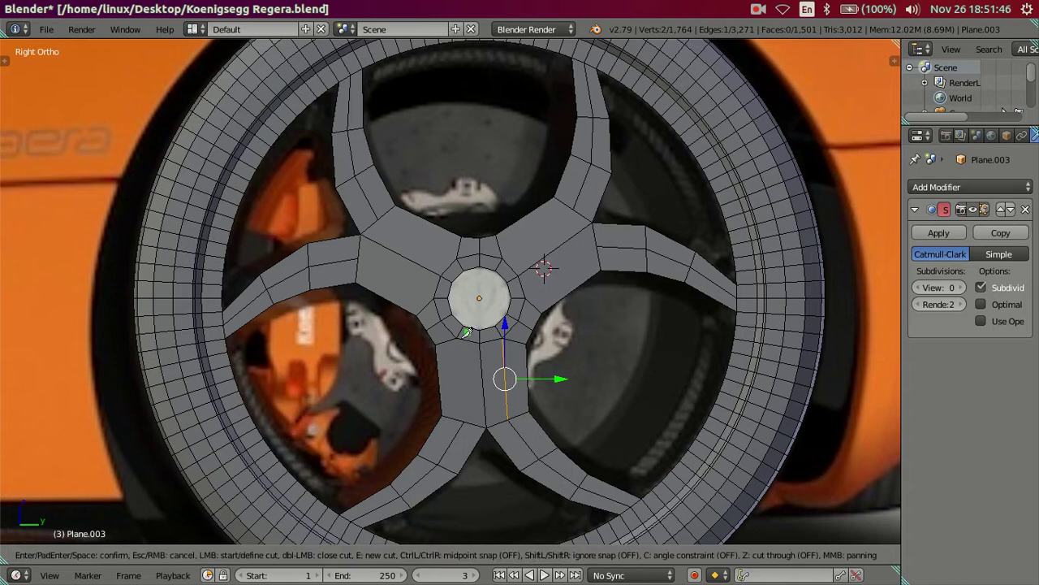
left_click(458, 337)
left_click(464, 421)
key("Return")
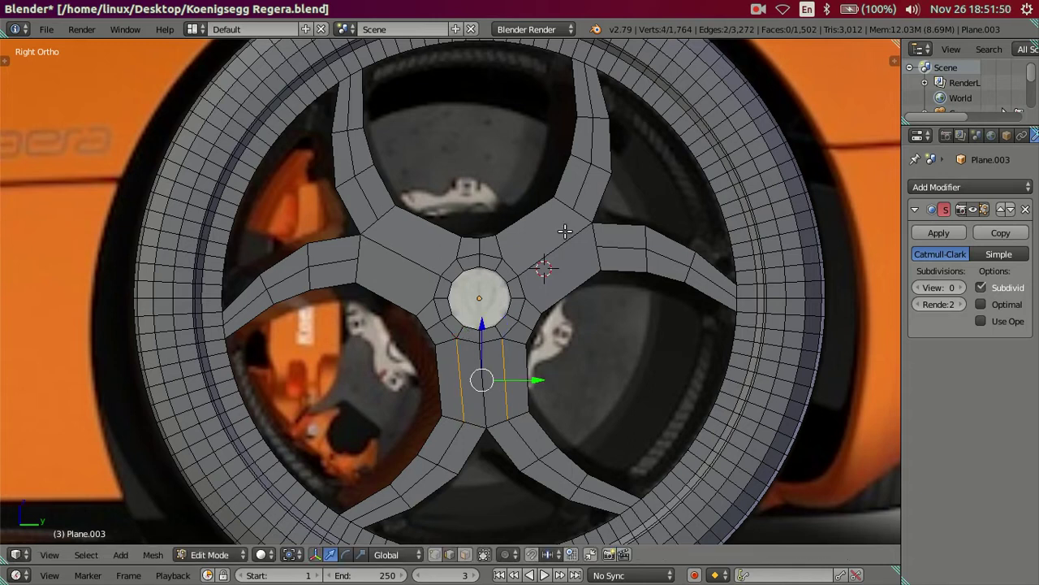
Knife-cut edges from the right and upper-right spokes into the hub ring
key("k")
left_click(597, 243)
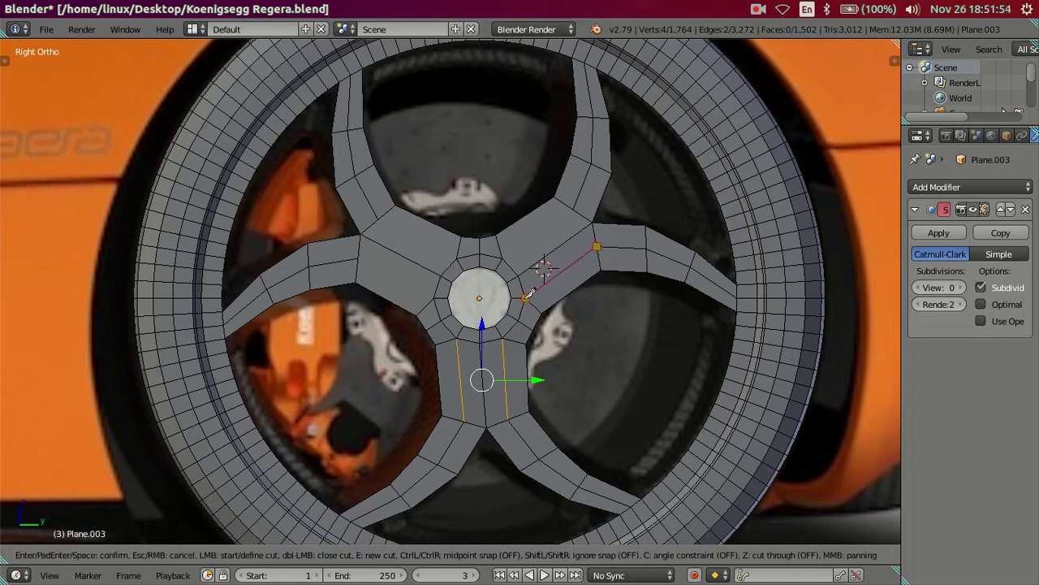
left_click(525, 298)
key("Return")
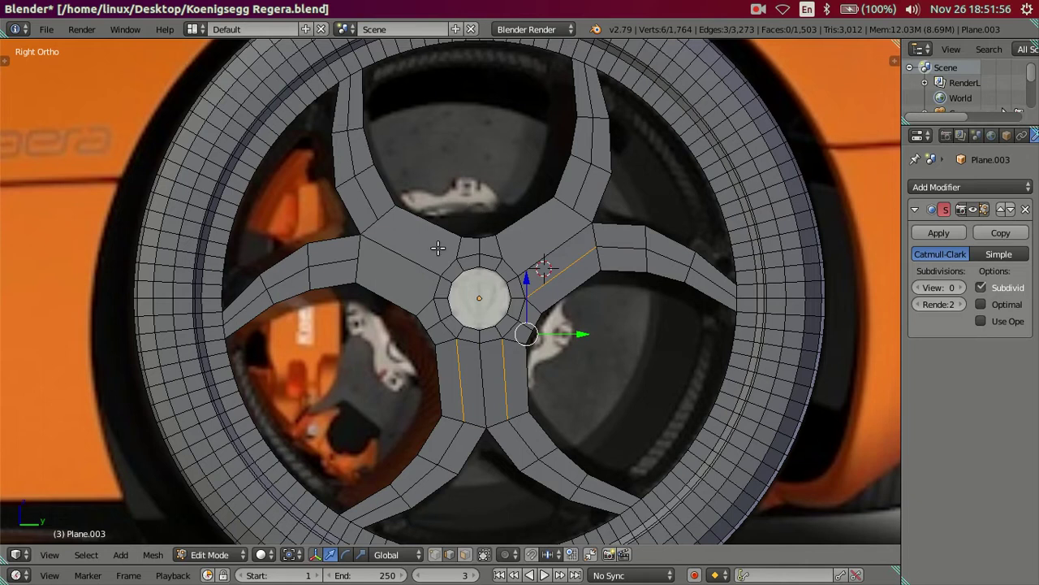
key("k")
left_click(503, 258)
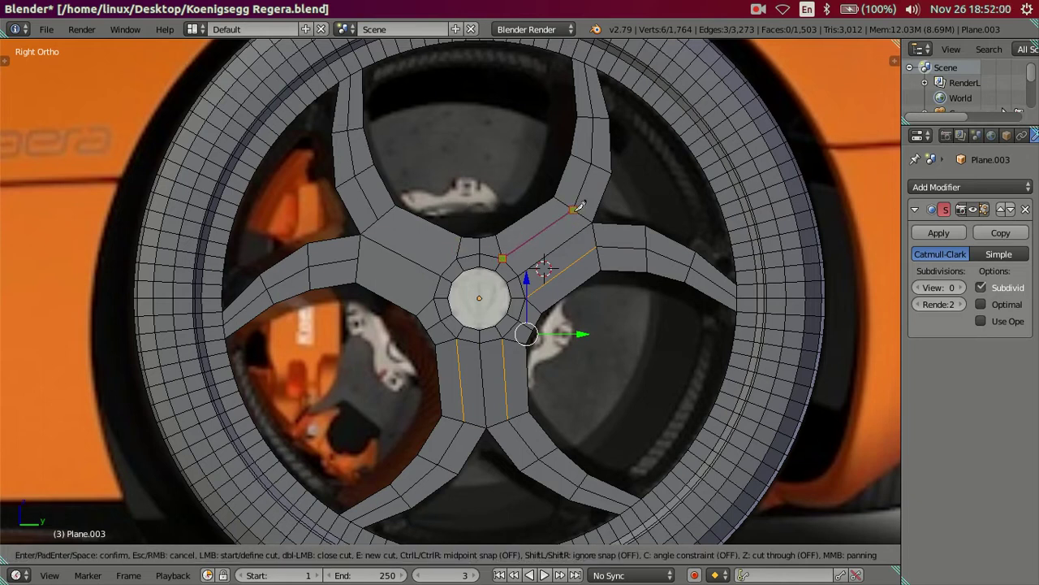
left_click(574, 209)
key("Return")
Knife-cut edges from the upper-left and left spokes to the hub vertices
key("k")
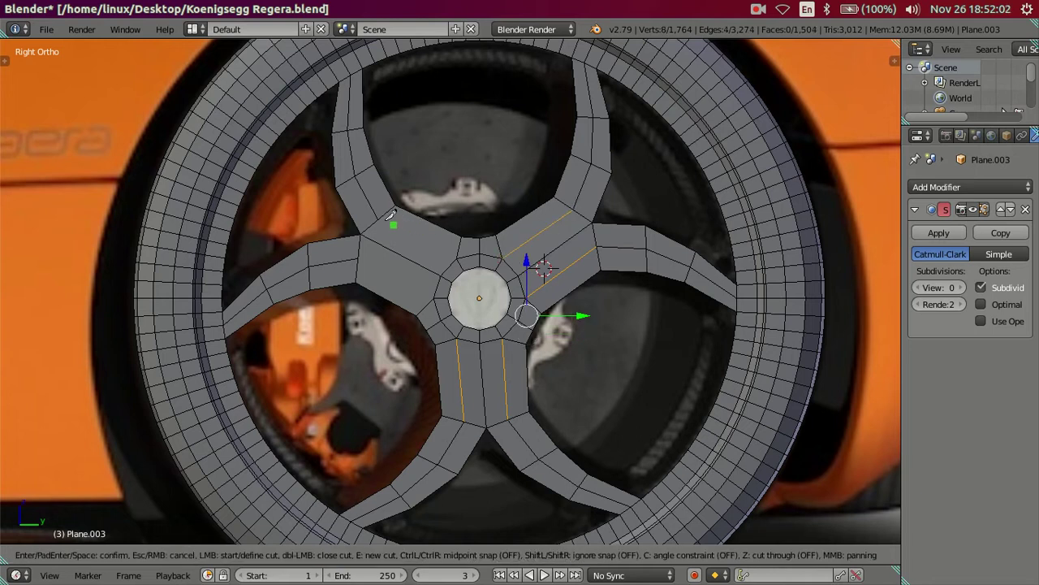
left_click(380, 218)
left_click(460, 254)
key("Return")
key("k")
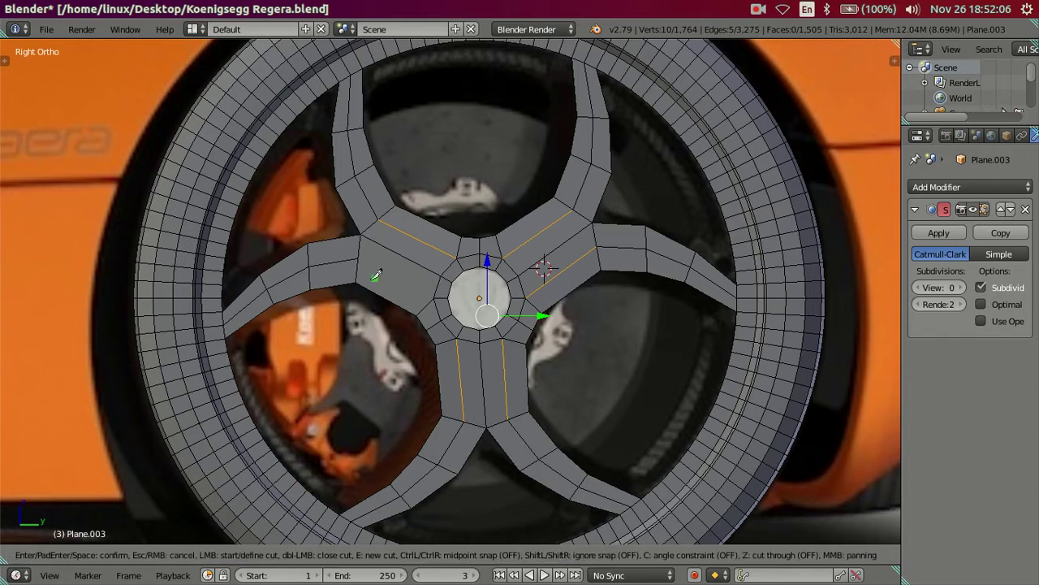
left_click(358, 258)
left_click(436, 297)
key("Return")
Add centred edge loops along three spokes, including the upper-left, then deselect all
key("a")
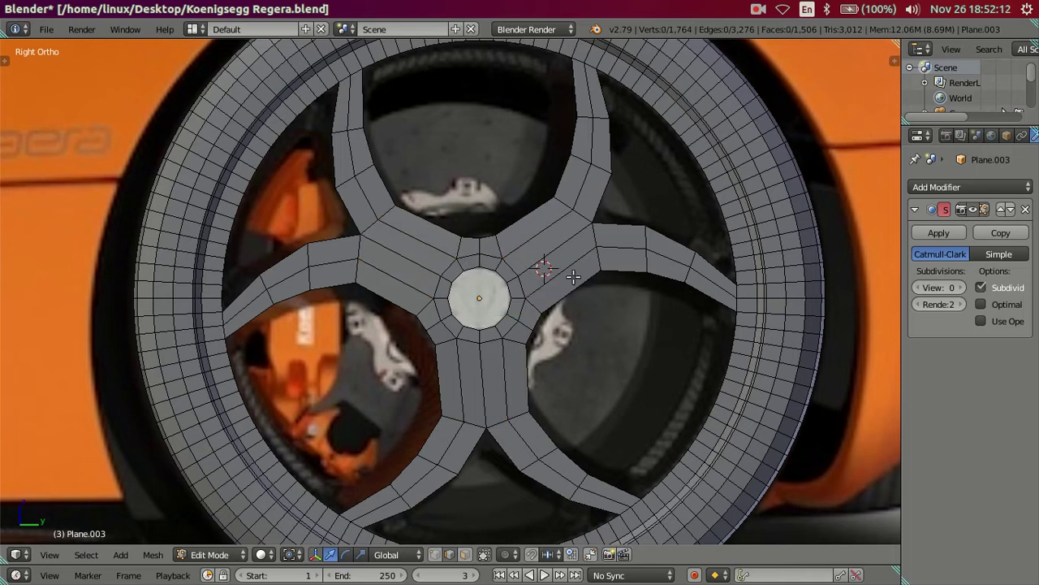
key("ctrl+r")
left_click(573, 277)
right_click(573, 276)
key("ctrl+r")
left_click(515, 379)
right_click(514, 379)
key("ctrl+r")
left_click(399, 262)
right_click(399, 262)
key("a")
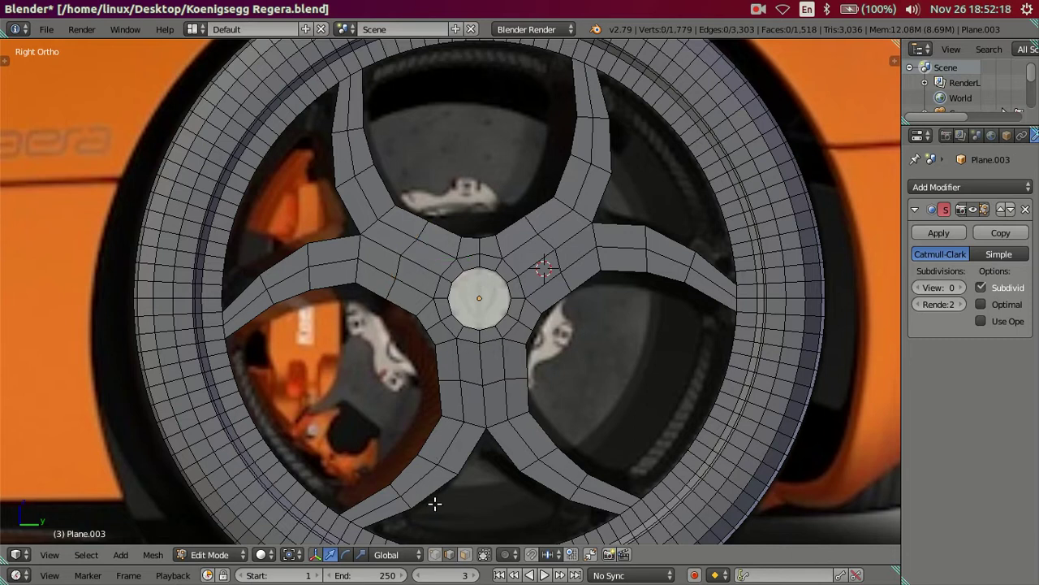
Narrow the two lower-spoke edge vertices to 0.7 of their spacing
right_click(528, 378)
right_click(427, 381, "shift")
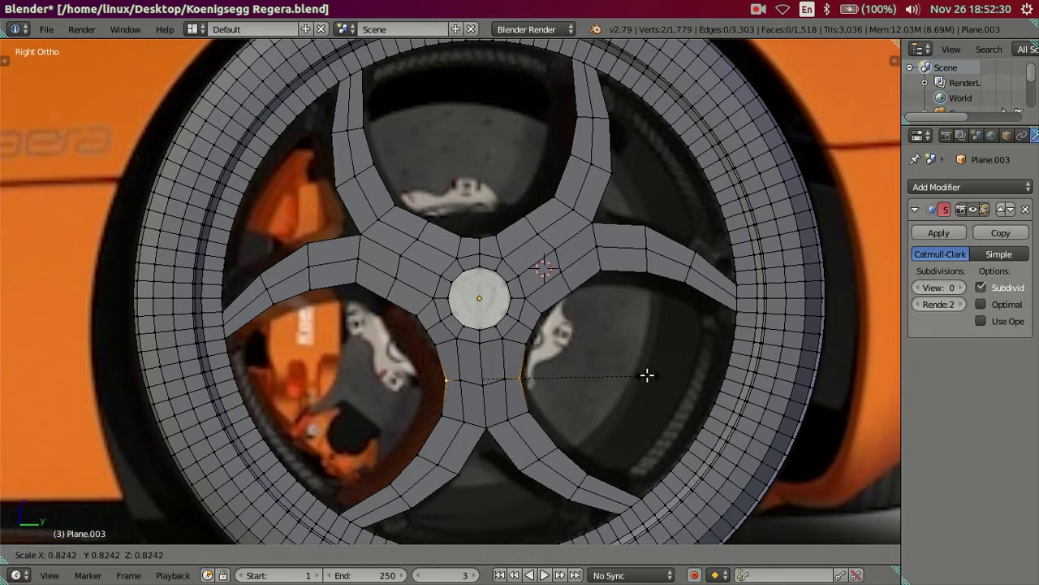
key("z")
scroll(647, 374, "up", 2)
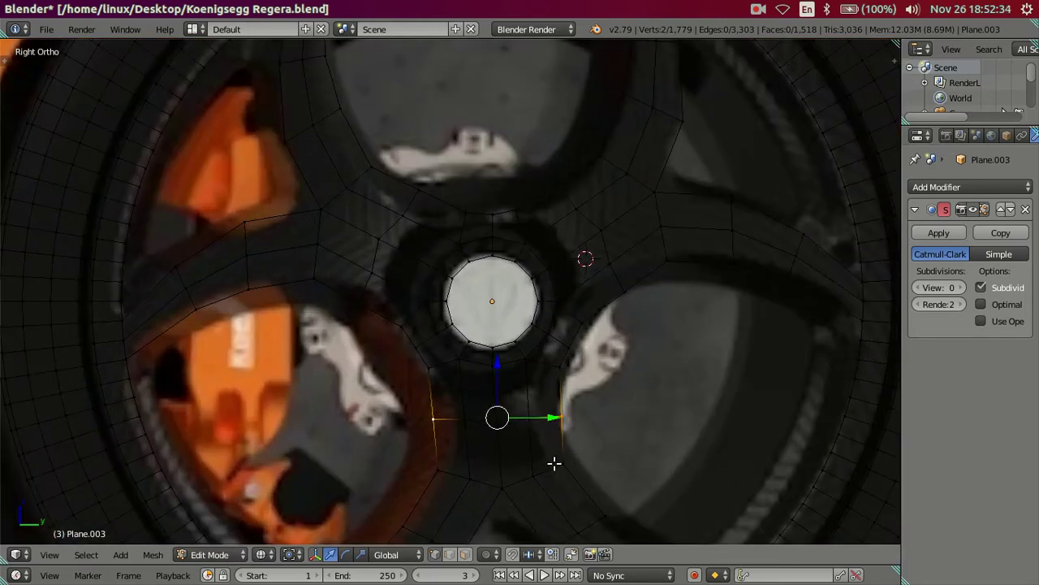
key("z")
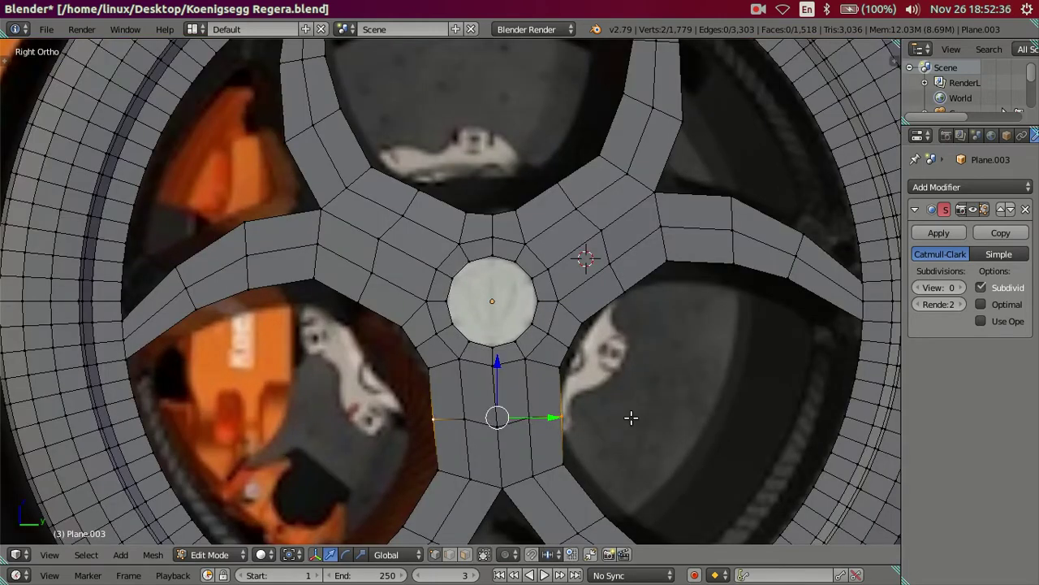
scroll(633, 415, "down", 1)
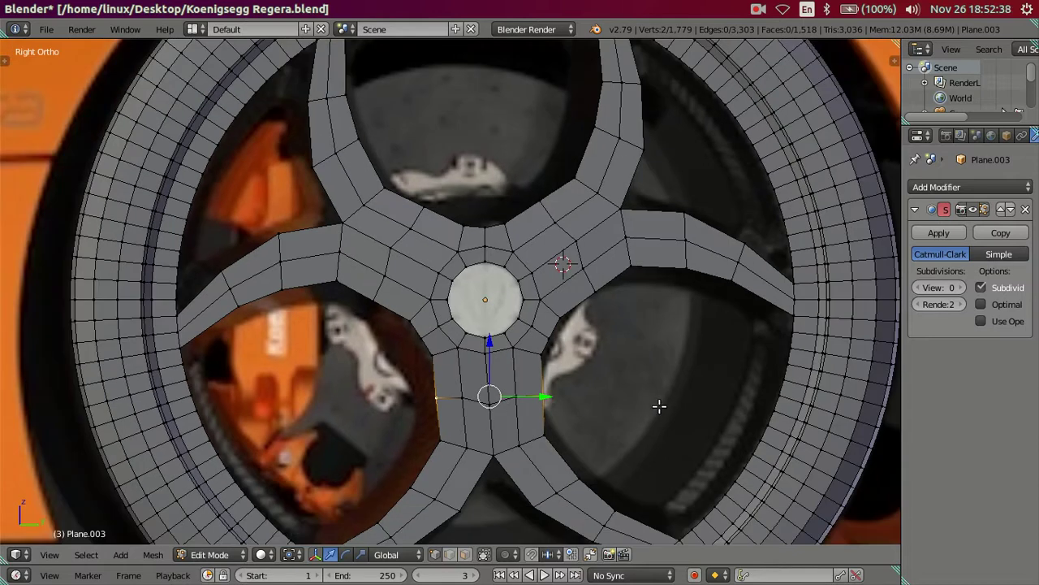
key("s")
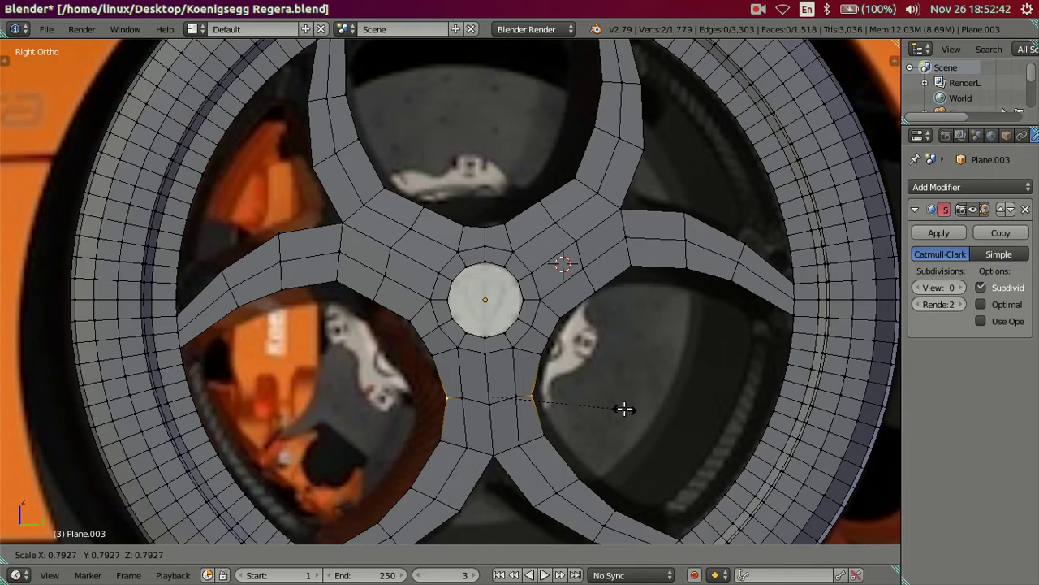
type("1")
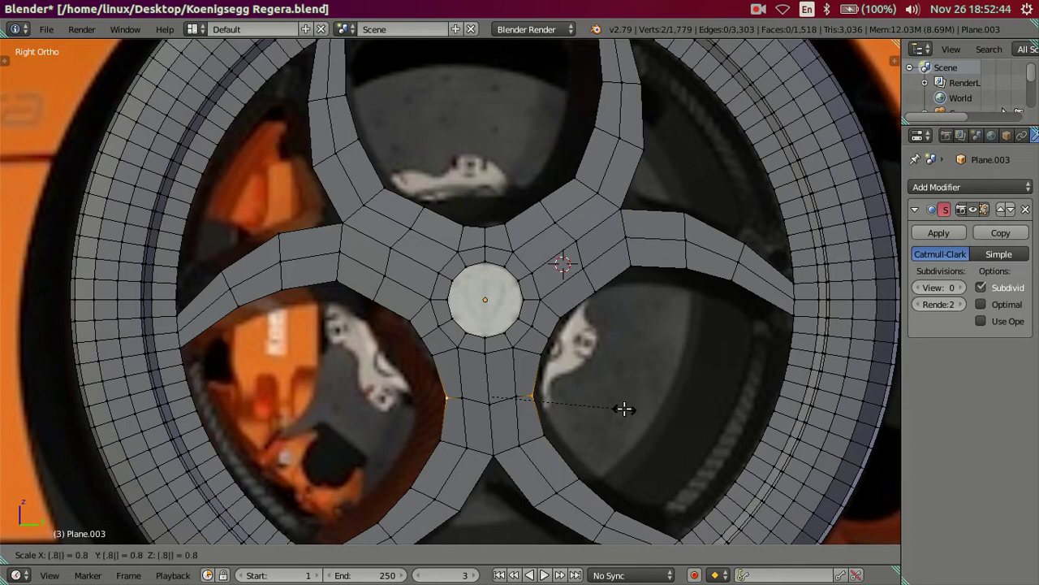
key("Return")
type("s")
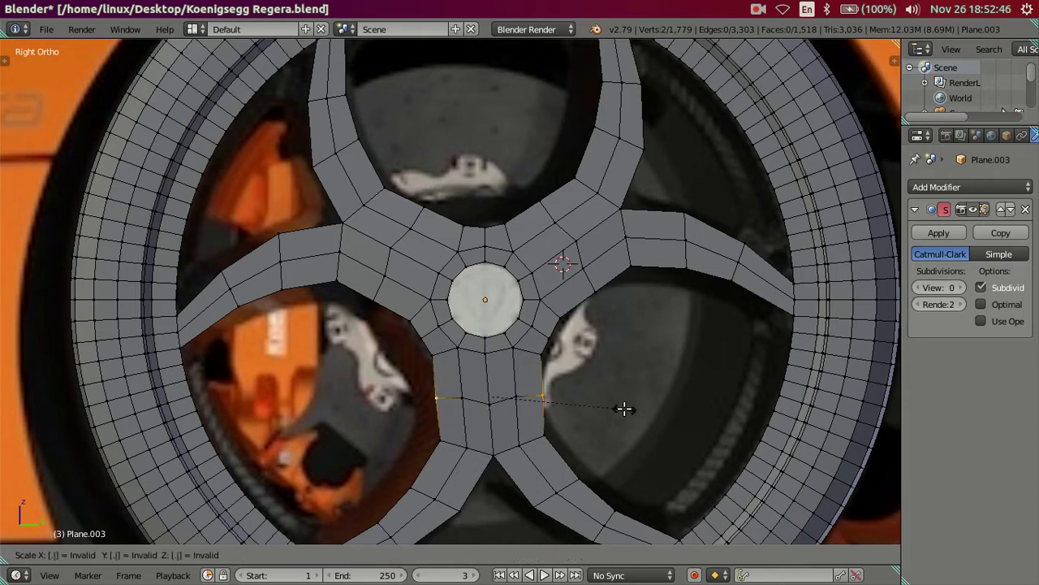
type(".7")
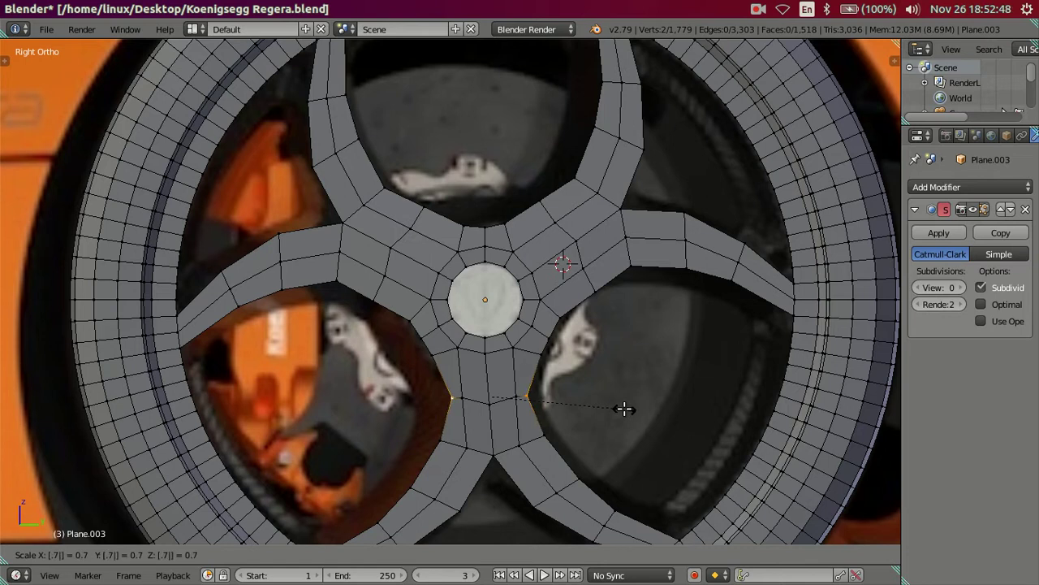
key("Return")
Scale the lower, right and left spoke edge loops each to 0.7
key("a")
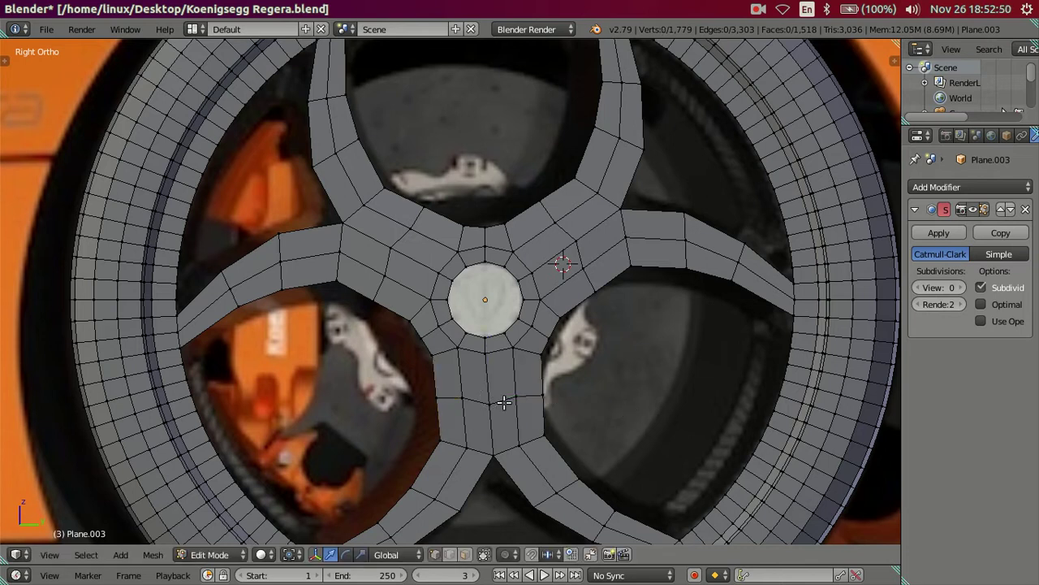
right_click(504, 401, "alt")
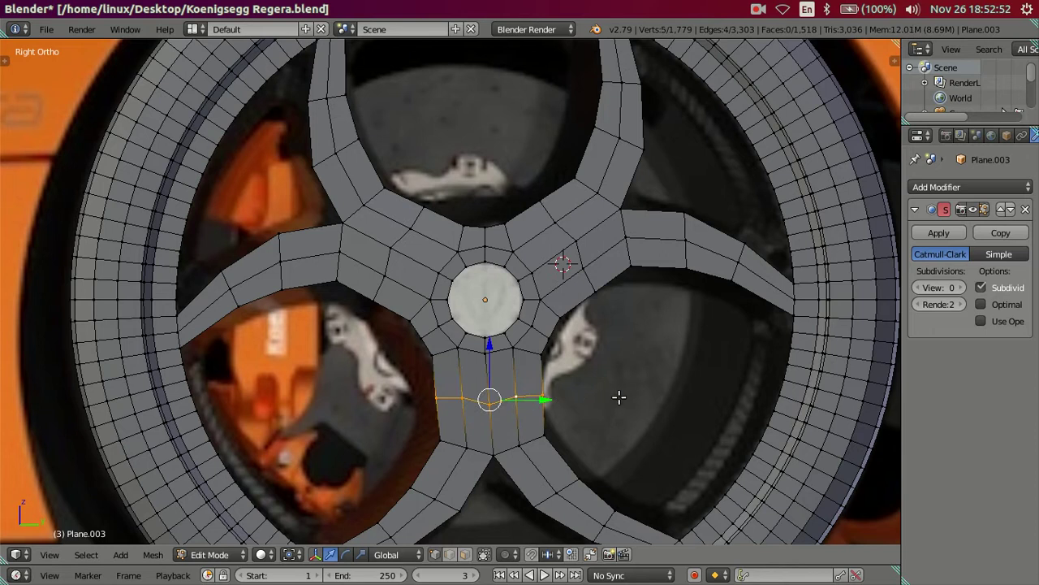
key("s")
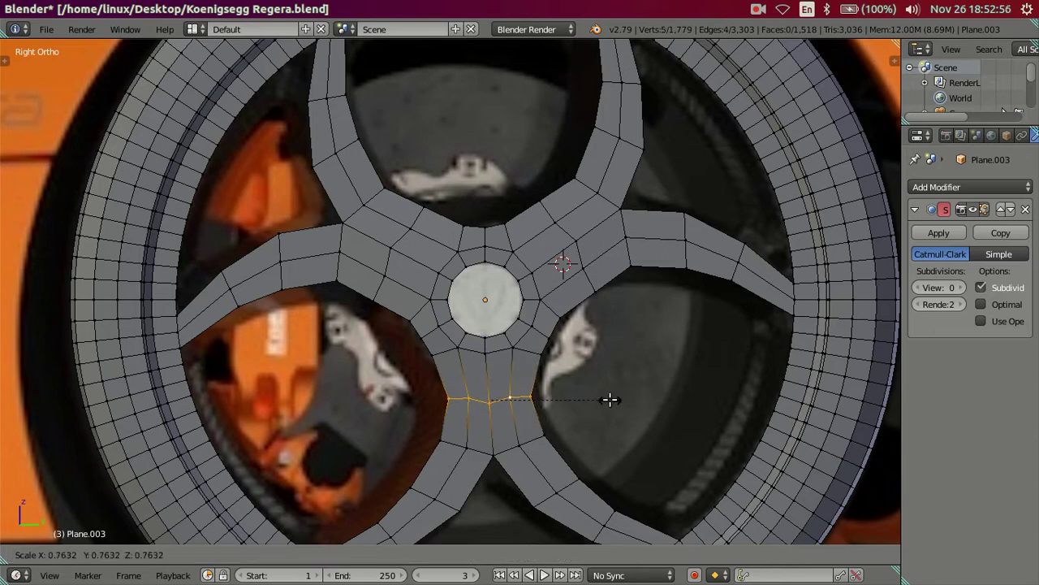
type(".7")
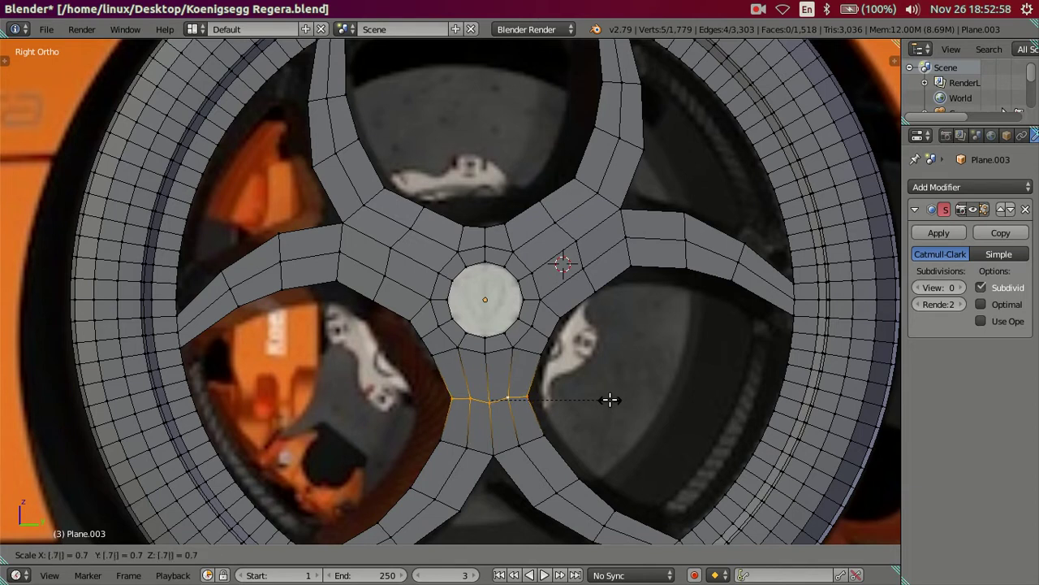
key("Return")
key("a")
right_click(579, 251, "alt")
type("s.7")
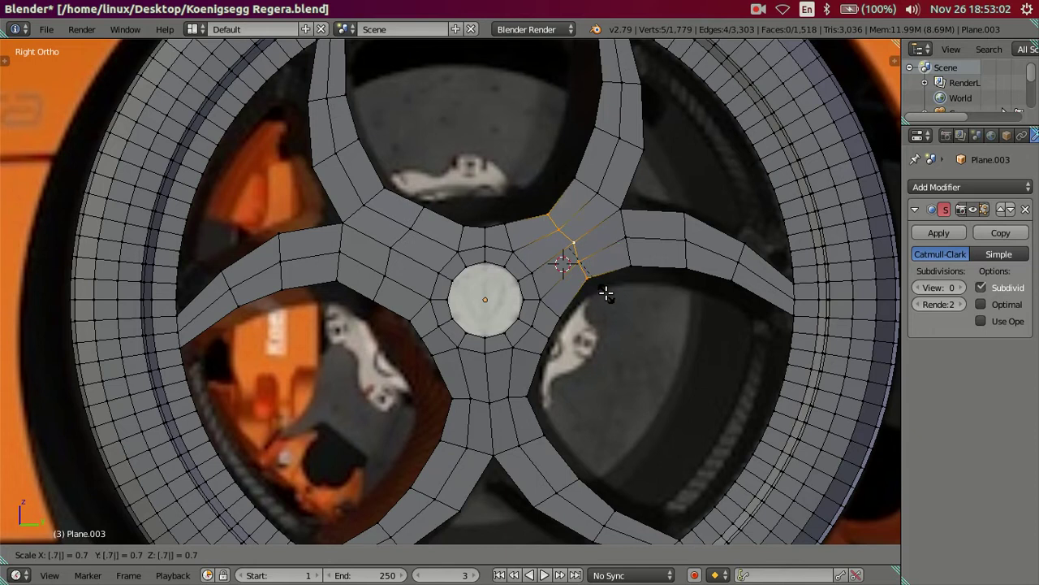
key("Return")
key("a")
right_click(401, 238, "alt")
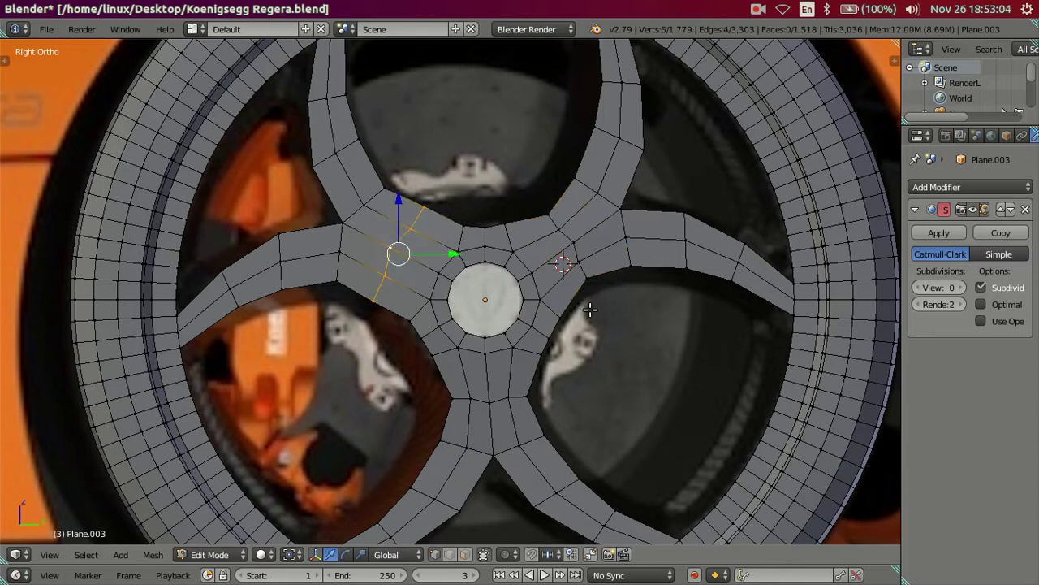
type("s.7")
key("Return")
key("a")
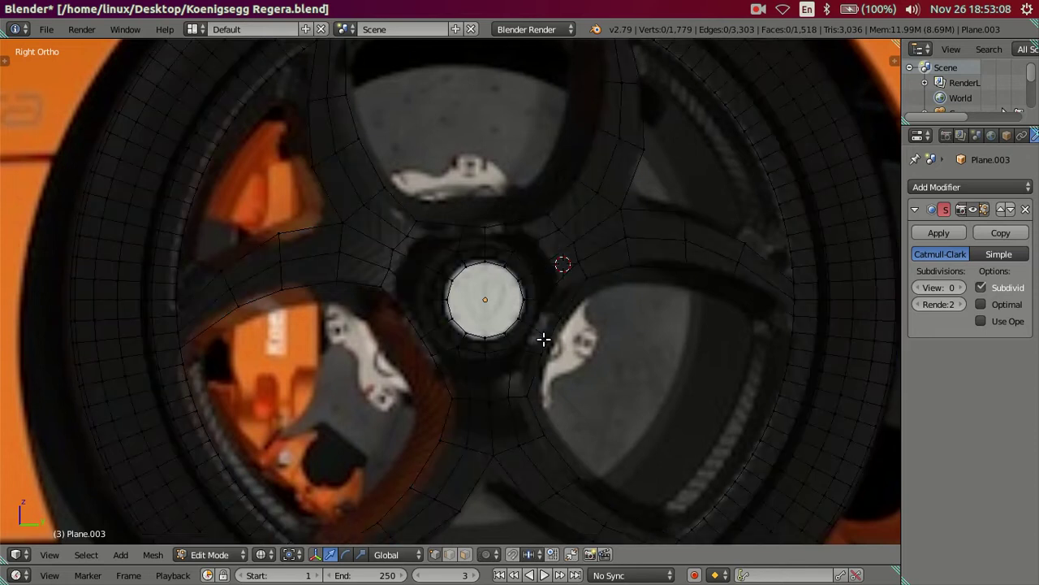
Check against the reference, then try scaling and moving hub-ring vertices, cancelling both
key("z")
scroll(551, 361, "up", 1)
key("z")
scroll(589, 380, "up", 1)
right_click(581, 381)
right_click(605, 333, "ctrl")
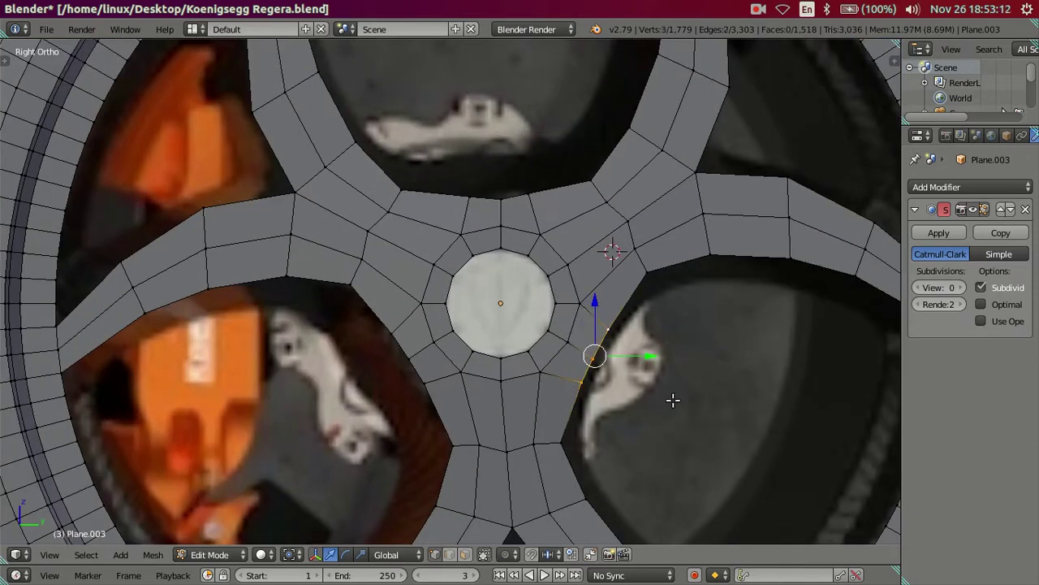
key("s")
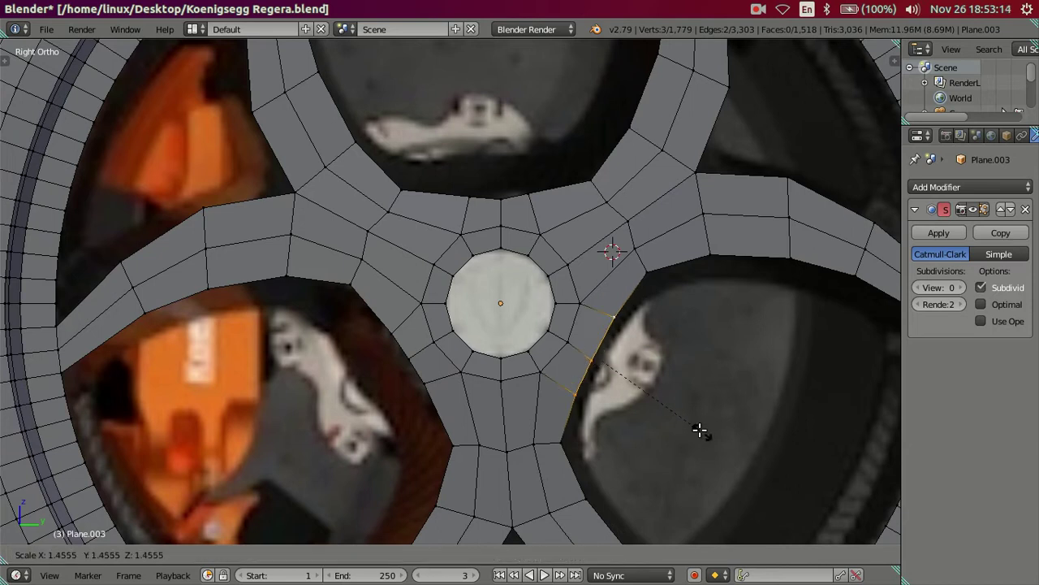
right_click(696, 426)
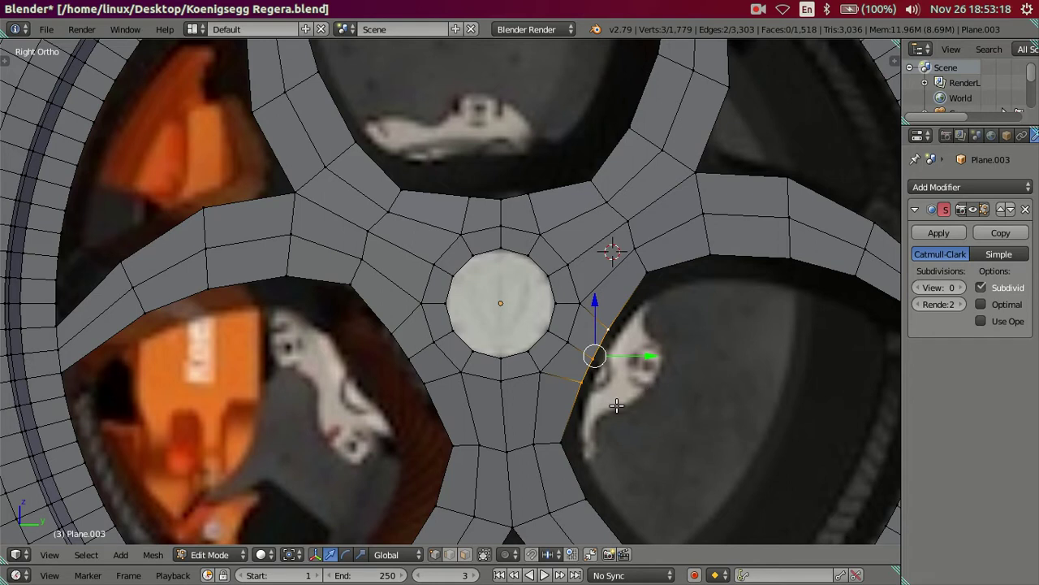
left_click(595, 355, "shift")
key("g")
key("y")
key("Escape")
right_click(624, 378, "shift")
scroll(603, 439, "down", 2)
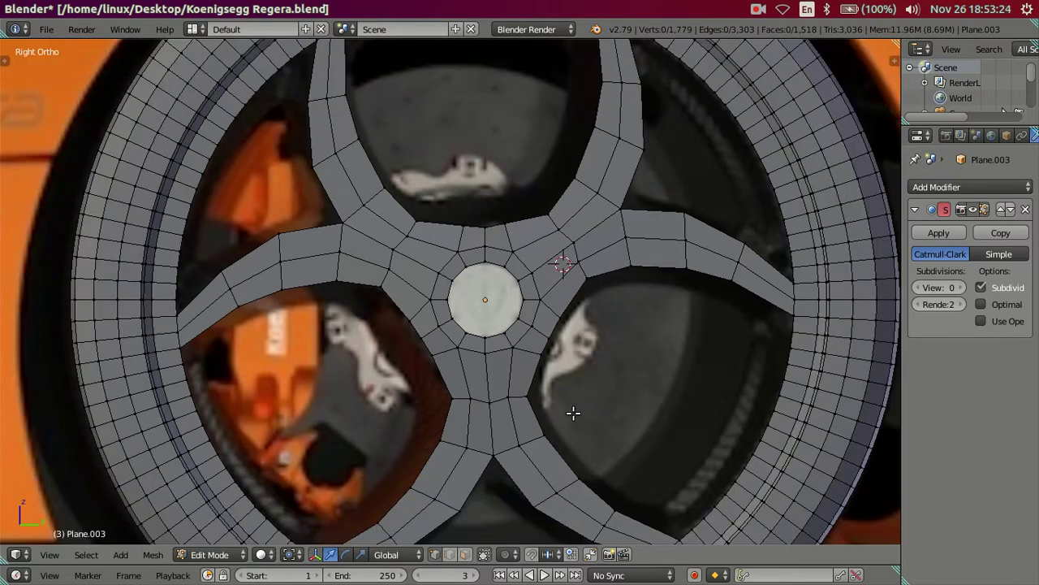
key("z")
key("z")
key("Tab")
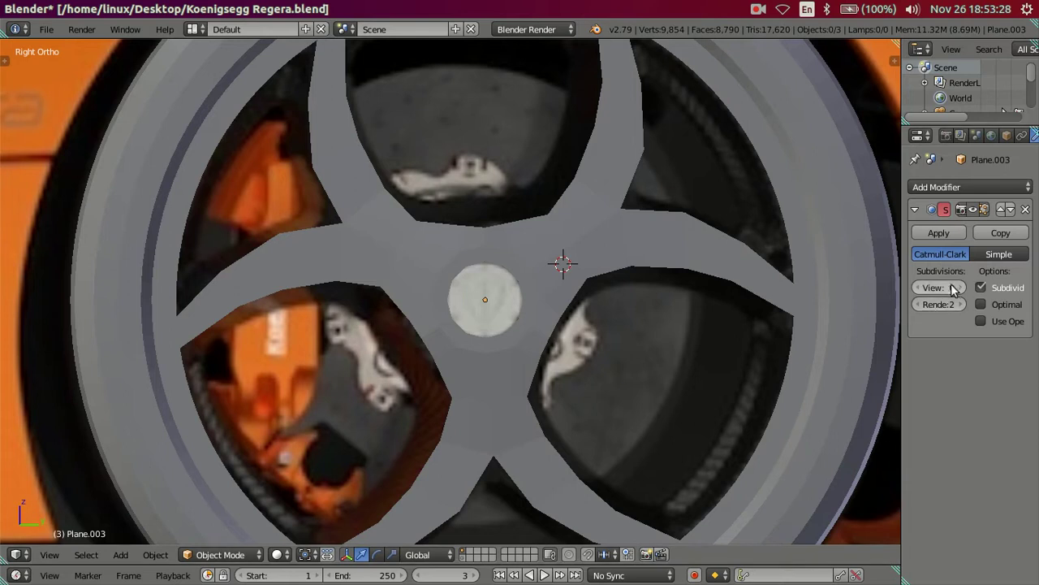
left_click(963, 287)
left_click(963, 287)
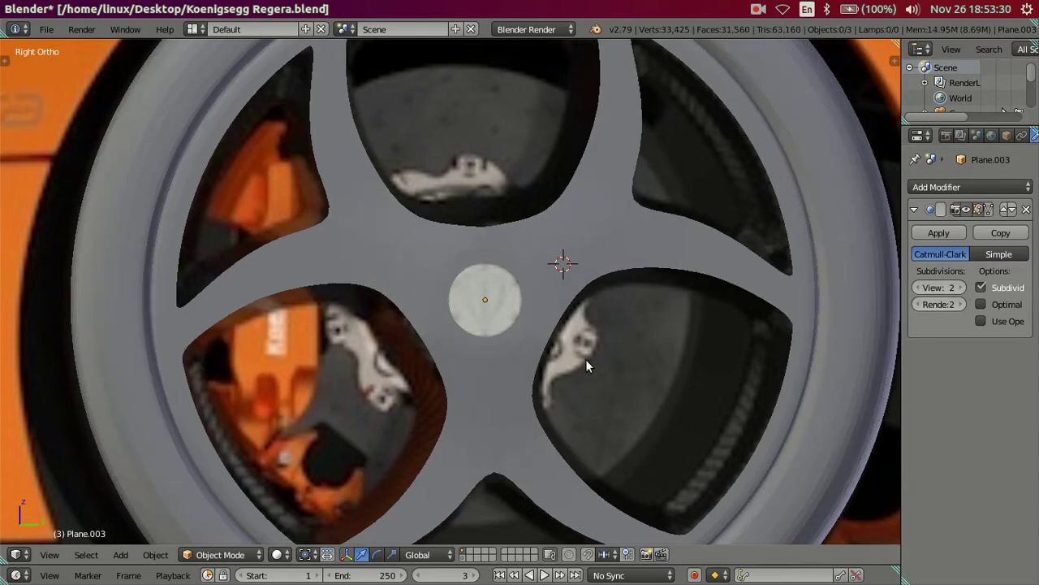
key("z")
scroll(570, 358, "up", 1)
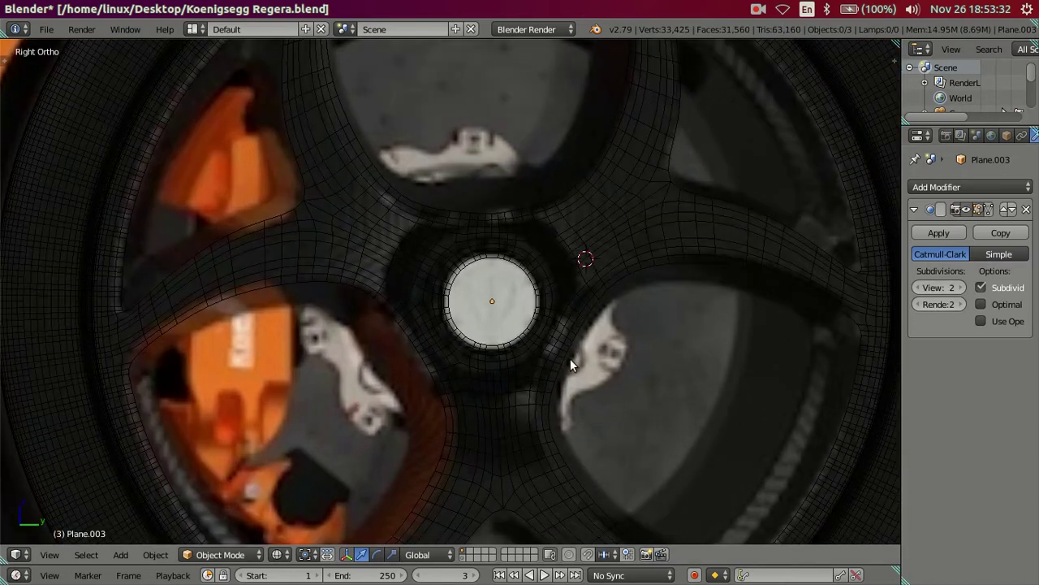
right_click(523, 331)
key("g")
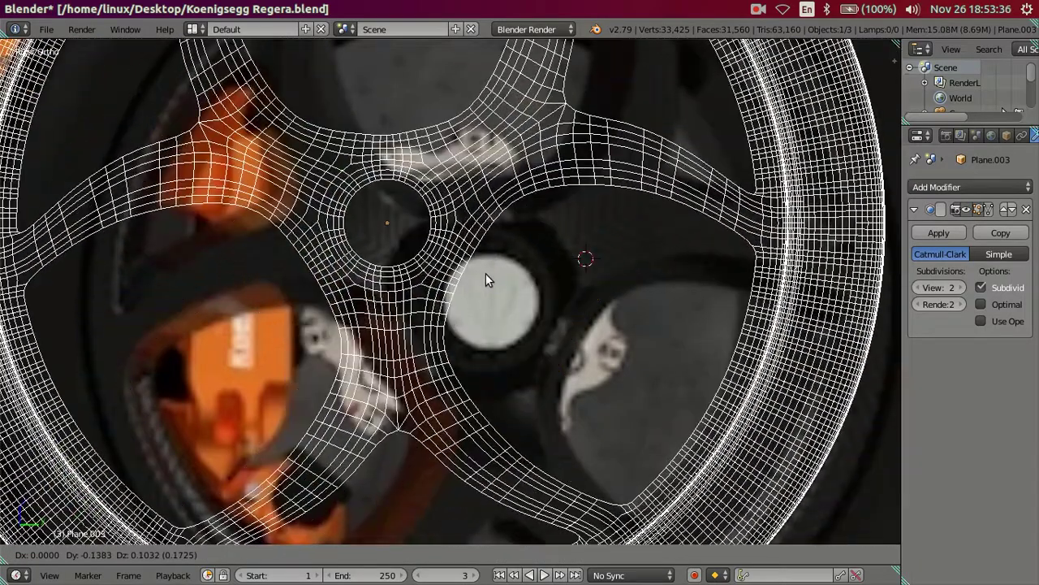
right_click(485, 273)
key("a")
key("z")
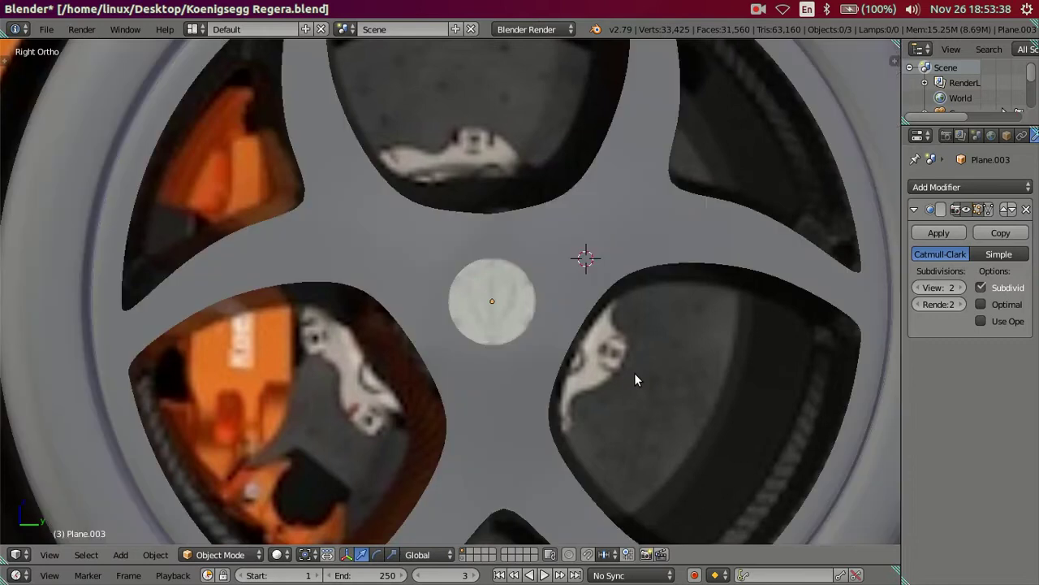
left_click_drag(946, 288, 922, 287)
scroll(779, 311, "down", 2)
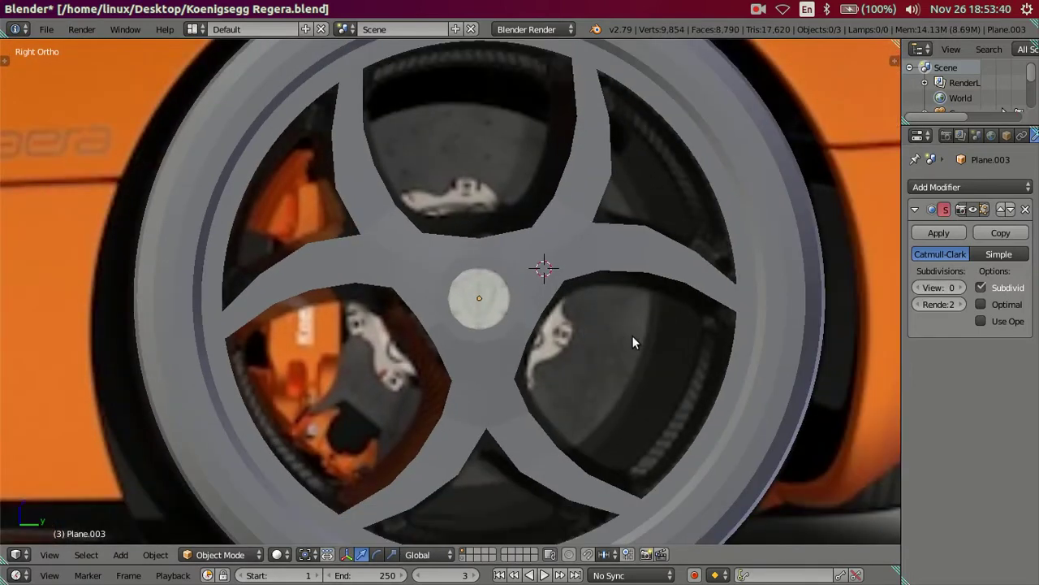
scroll(609, 323, "up", 1)
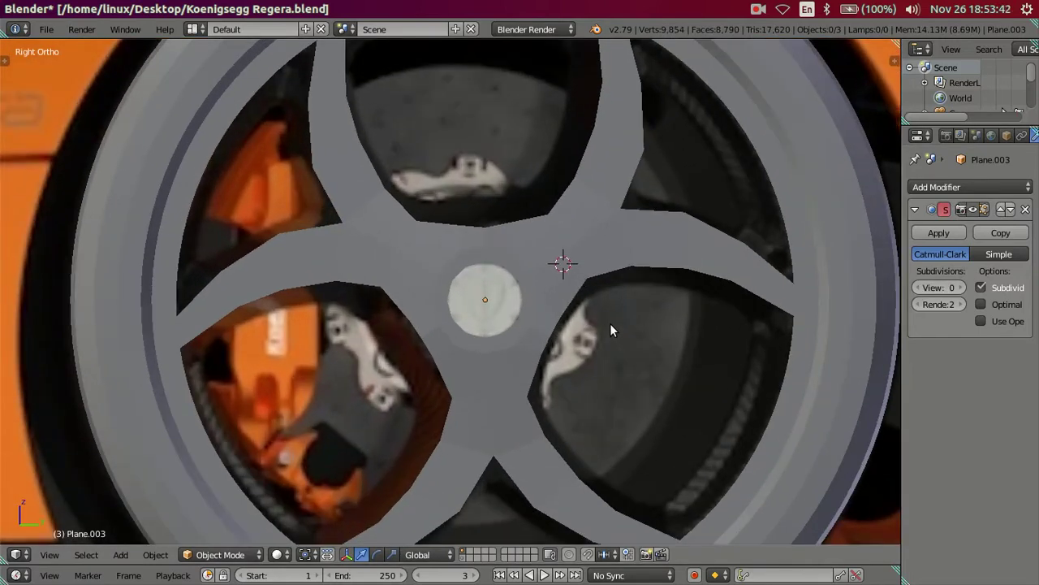
key("alt+z")
key("alt+z")
scroll(609, 330, "up", 3)
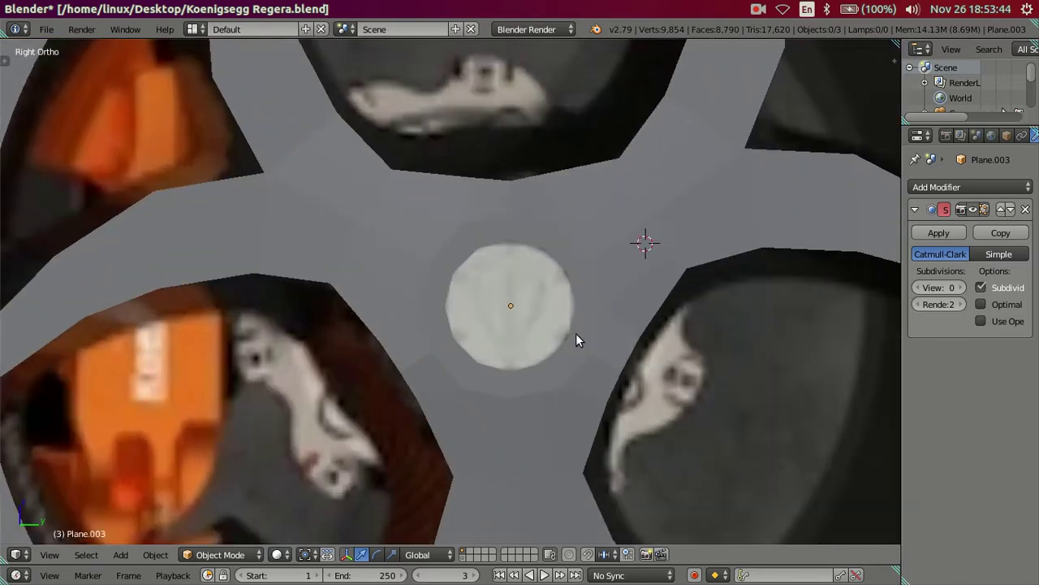
key("Tab")
right_click(571, 315, "alt")
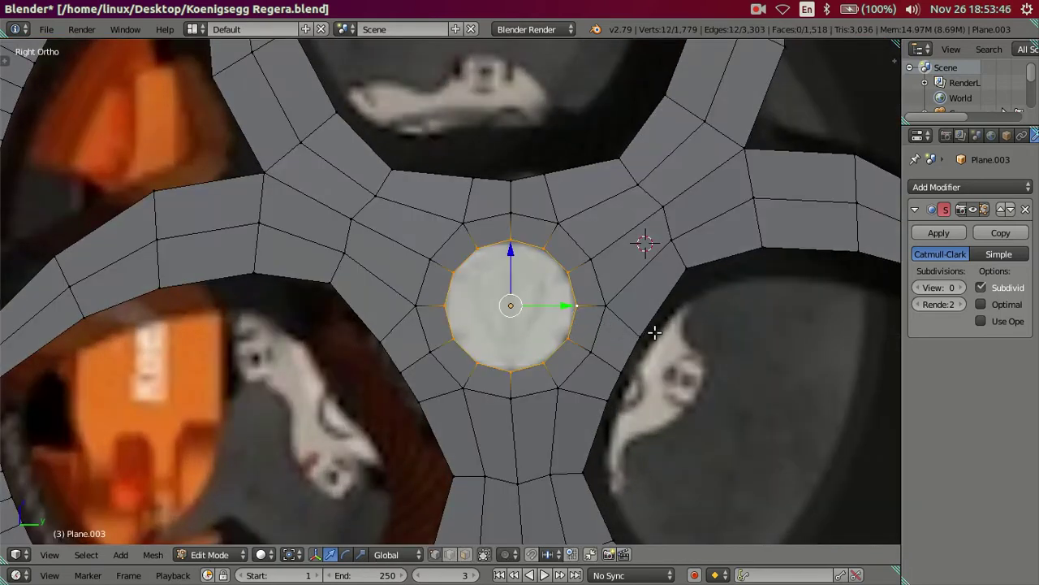
Enlarge the hub loop slightly and check it against the reference image
key("s")
left_click(674, 333)
key("alt+z")
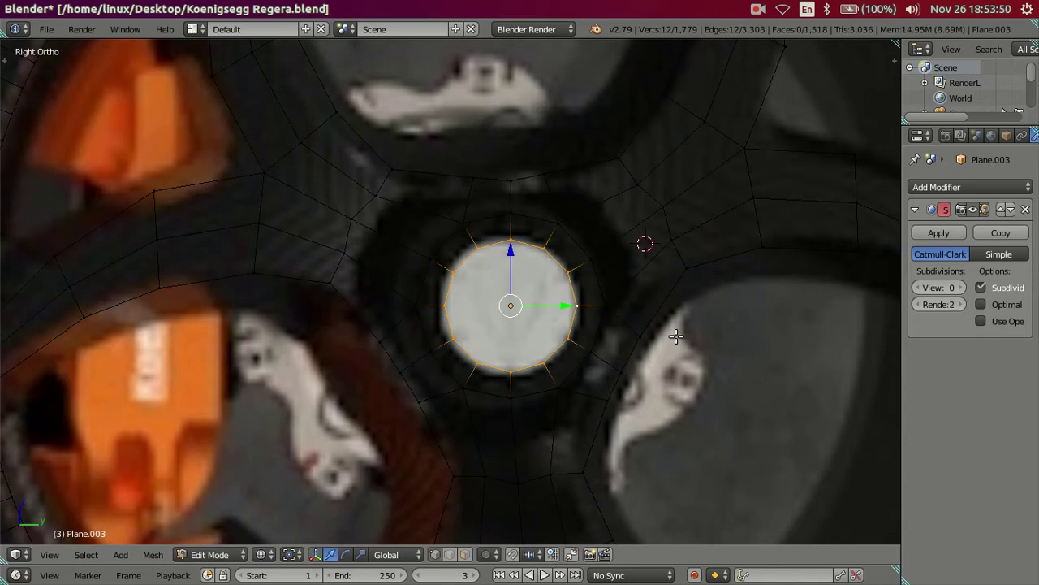
key("alt+z")
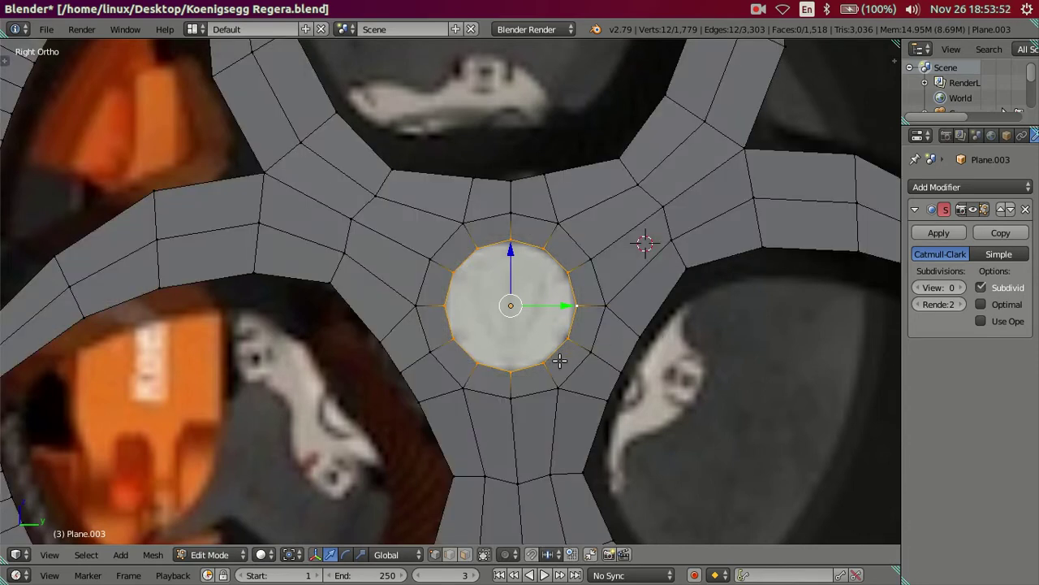
Select the ring of seven faces around the hub and enlarge it
right_click(578, 365, "shift")
right_click(542, 381, "shift")
right_click(499, 395, "ctrl")
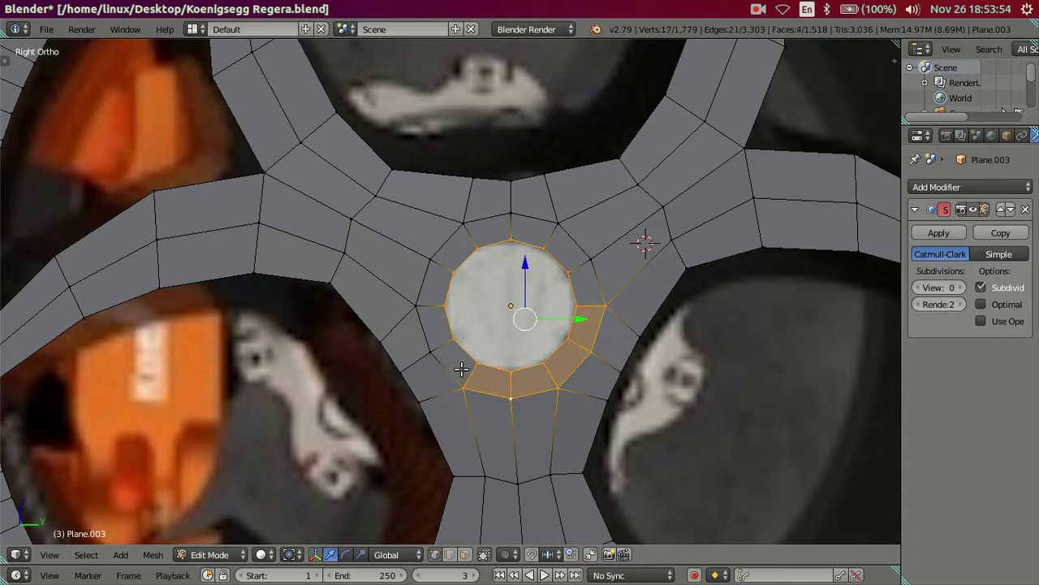
right_click(444, 366, "ctrl")
right_click(446, 237, "ctrl")
right_click(511, 213, "ctrl")
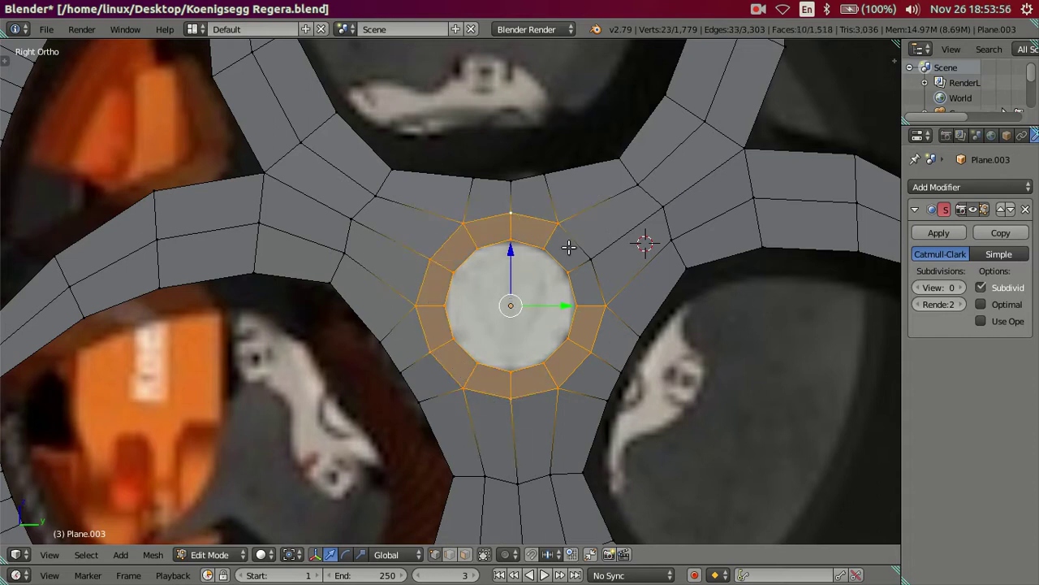
right_click(568, 247, "ctrl")
key("s")
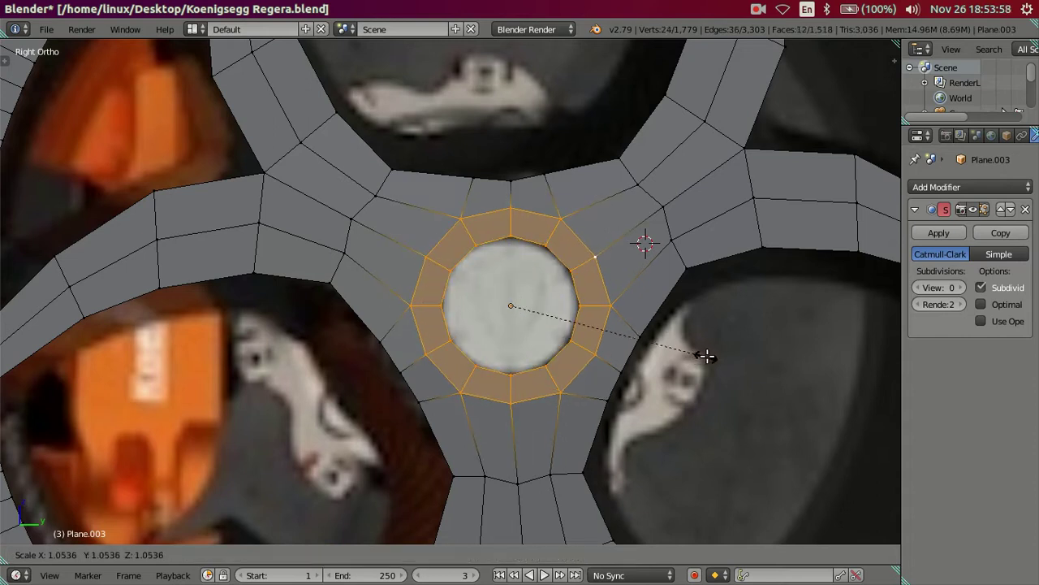
left_click(726, 360)
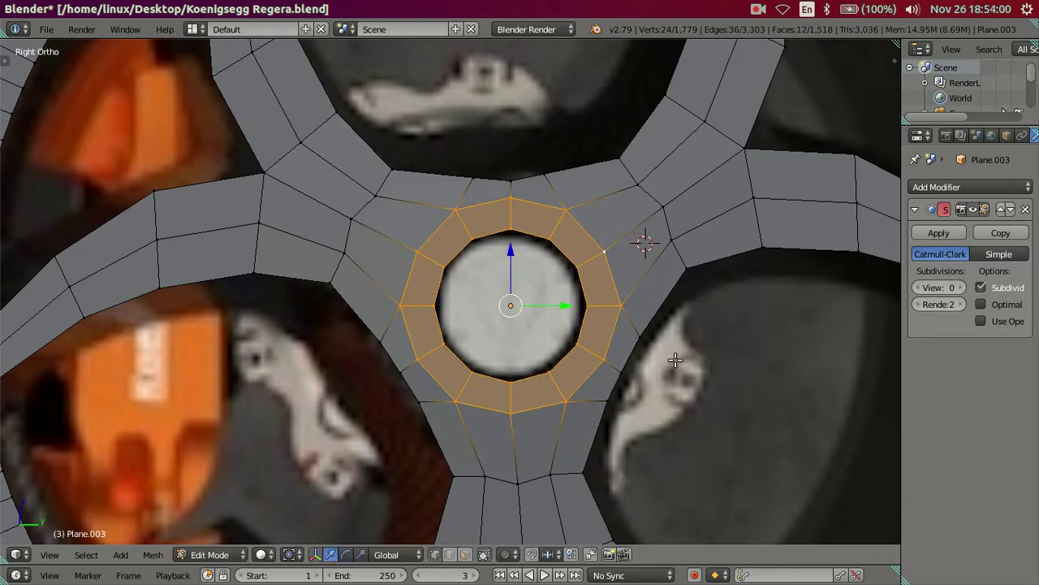
Rescale the inner hub edge loop and compare it with the reference
right_click(563, 352, "alt")
key("s")
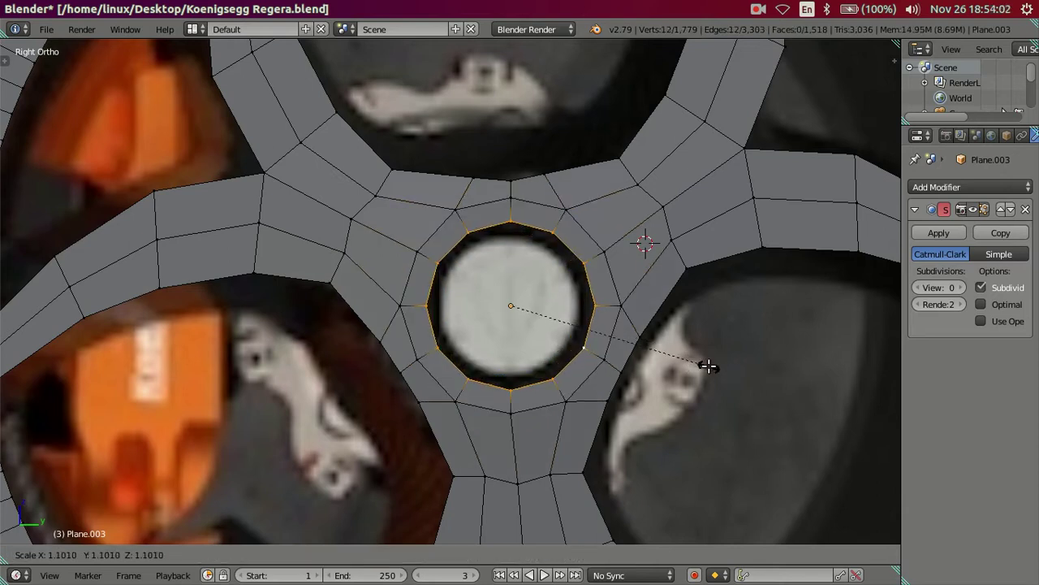
left_click(707, 366)
key("z")
key("z")
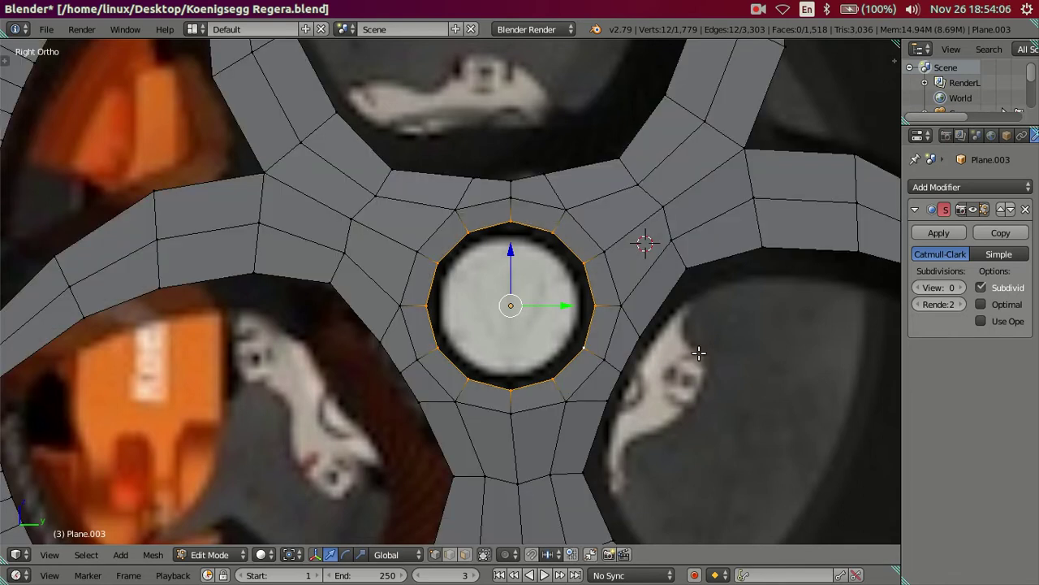
scroll(703, 364, "down", 2)
Raise the viewport subdivision level to 2 and compare the smoothed mesh
left_click(962, 289)
left_click(962, 288)
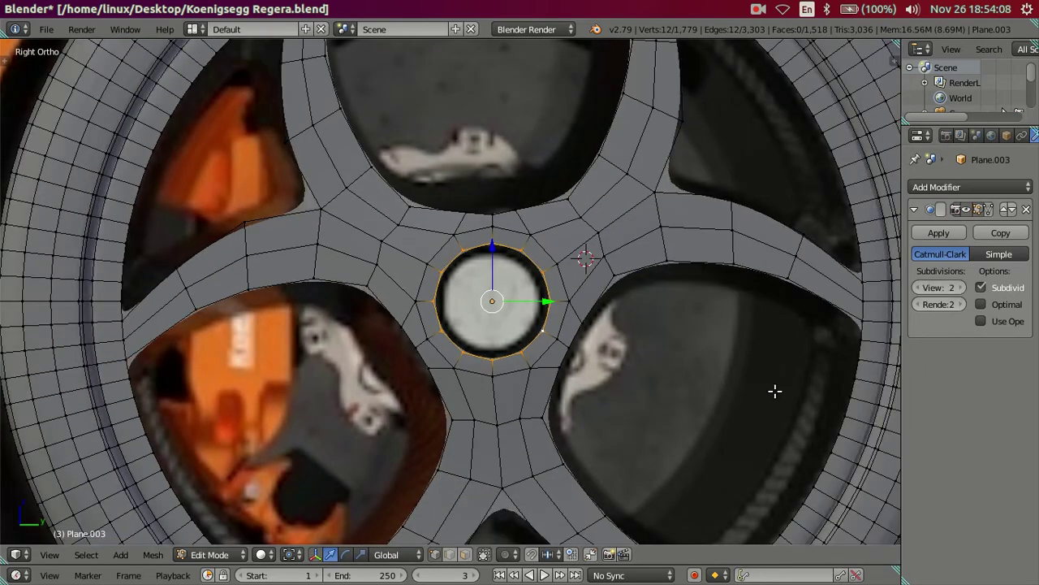
key("z")
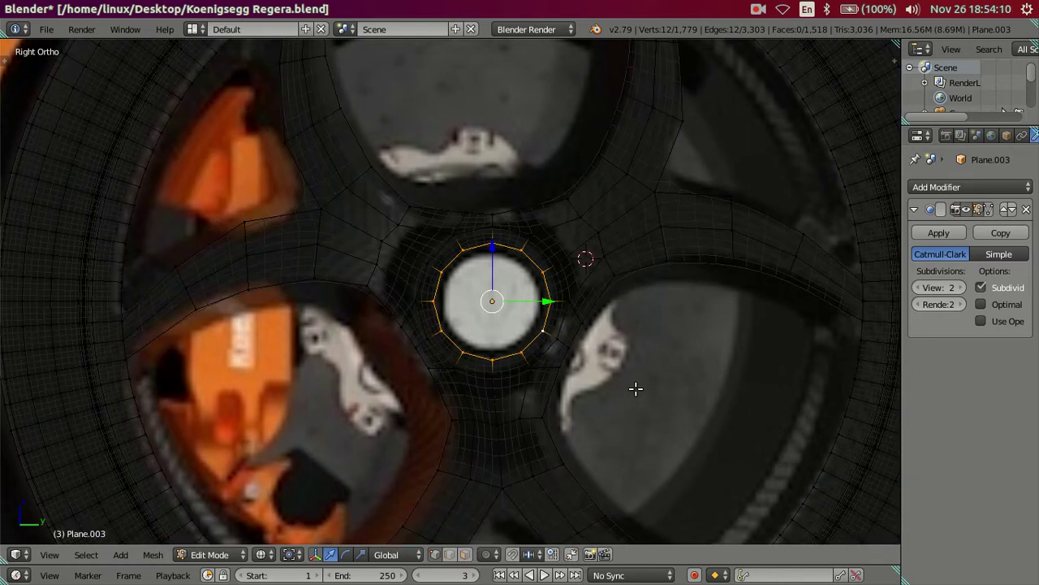
scroll(635, 389, "up", 1)
key("z")
key("z")
In Object Mode, test-move the wheel against the reference, then cancel the move
key("Tab")
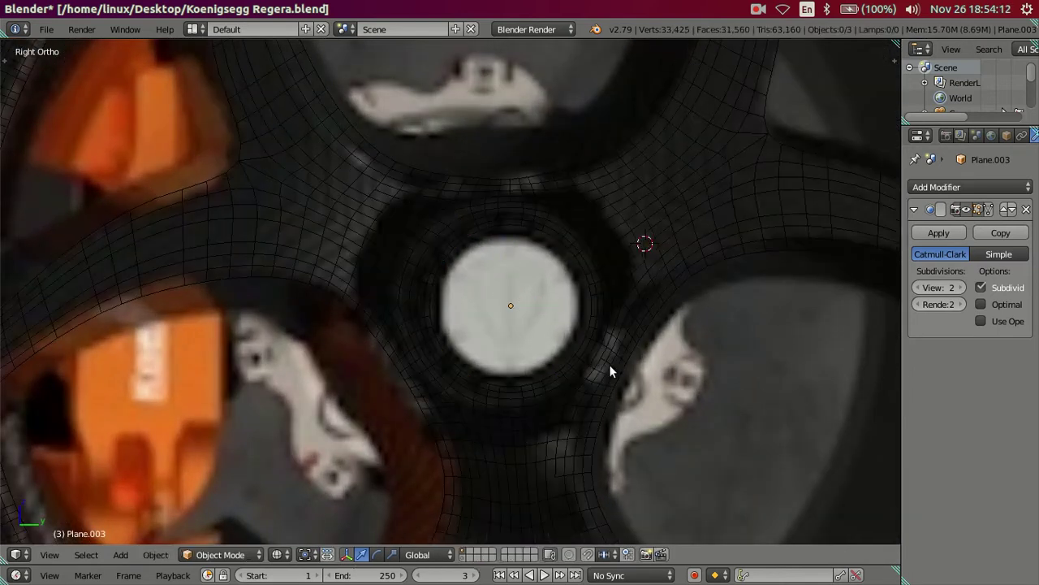
right_click(609, 364)
key("g")
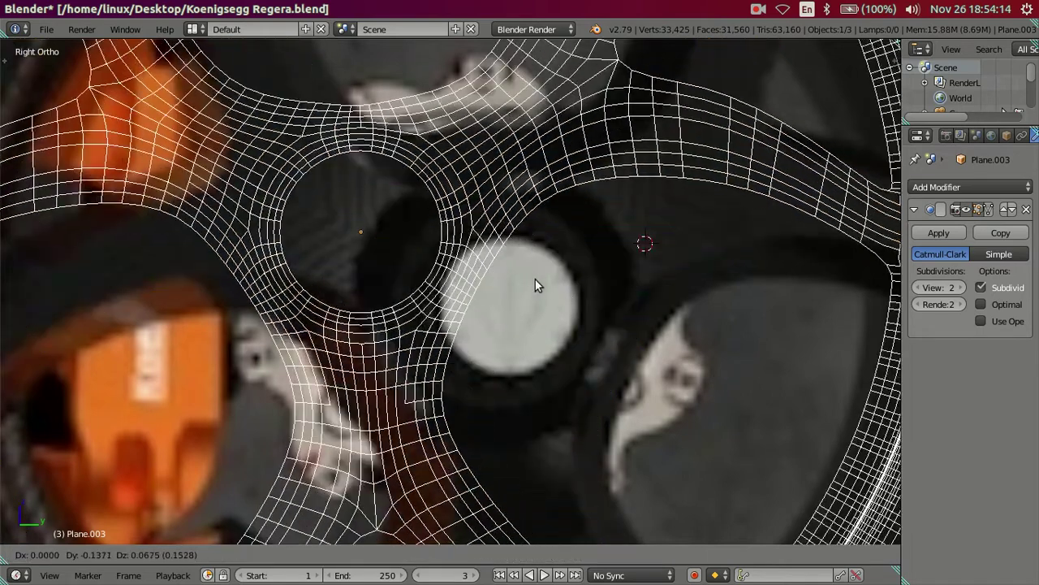
right_click(529, 277)
key("z")
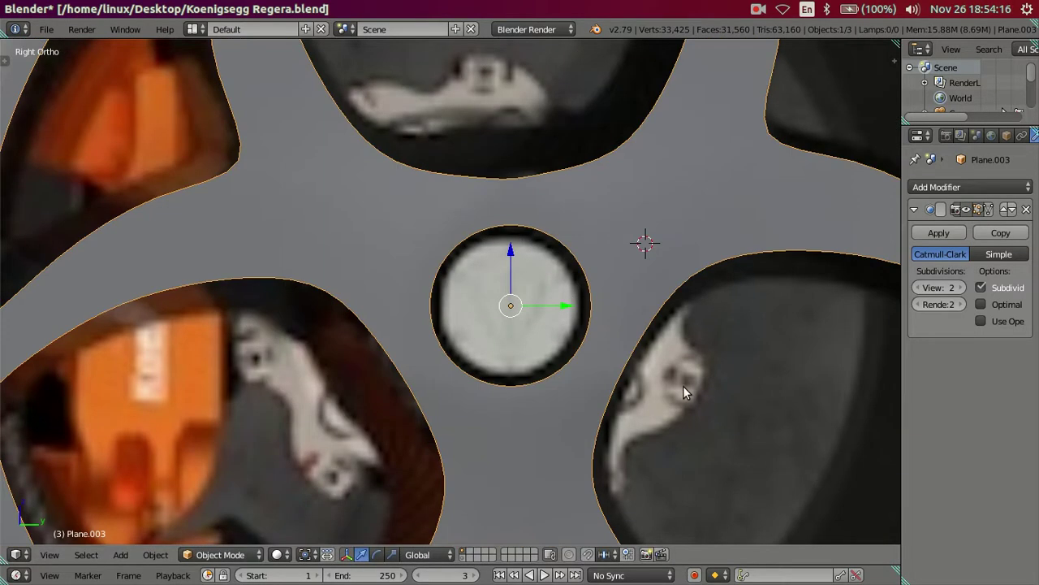
Re-enter Edit Mode and open the reference photo maxresdefault.jpg
key("Tab")
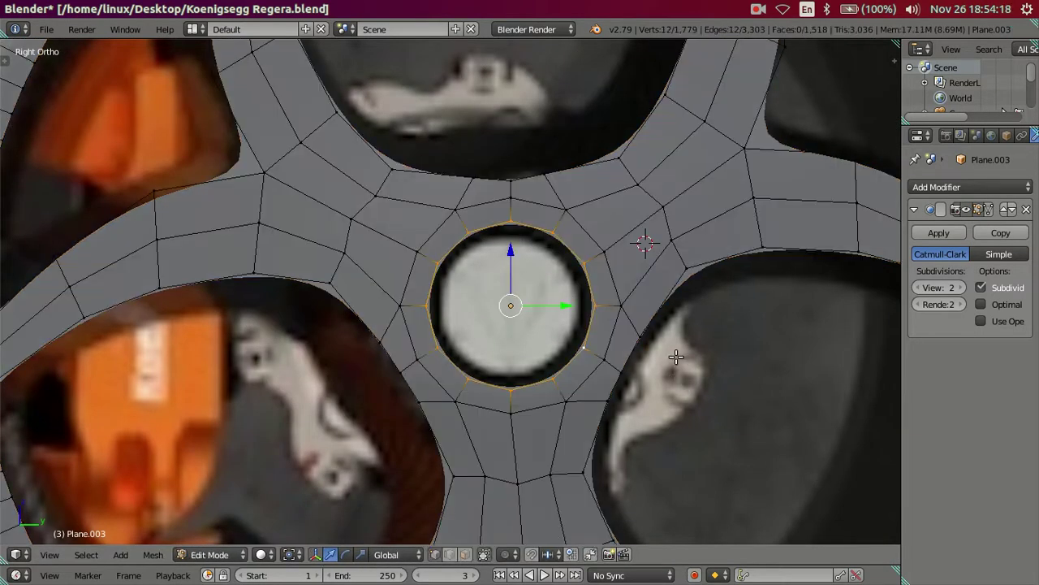
scroll(649, 395, "down", 1)
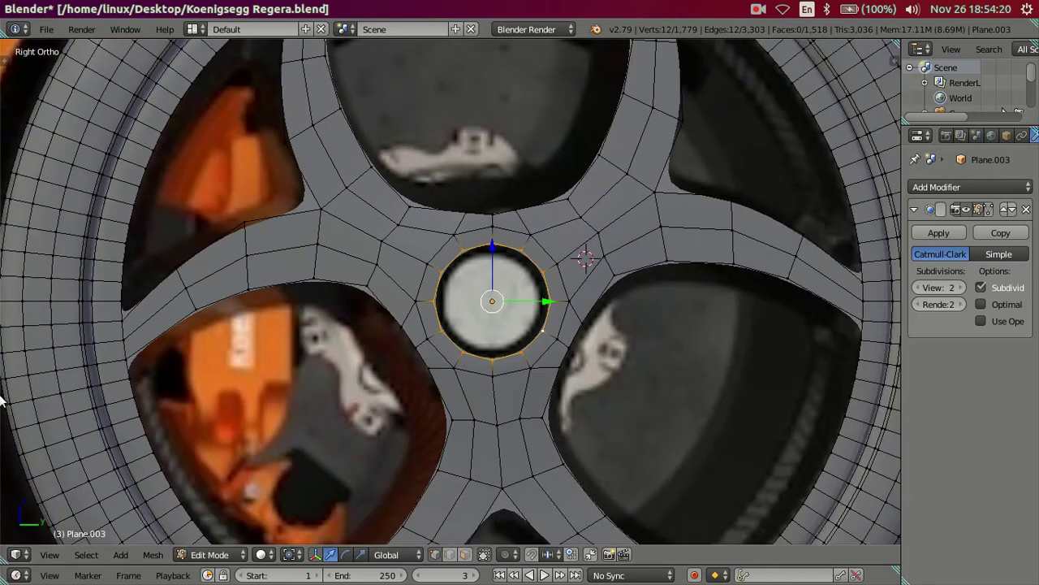
left_click(19, 322)
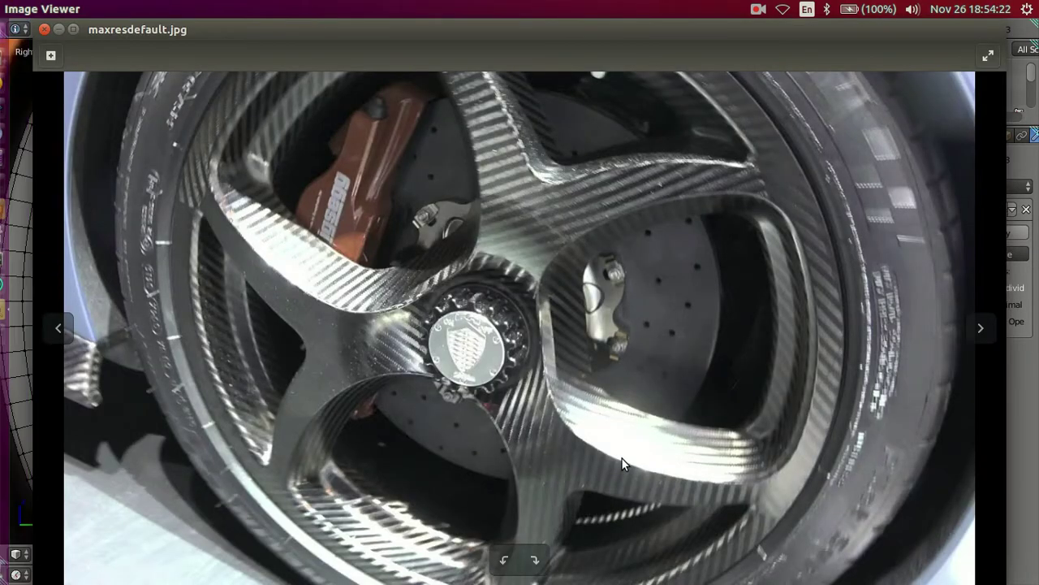
Zoom into maxresdefault.jpg to examine the carbon-fibre hub and spokes
scroll(513, 336, "up", 1)
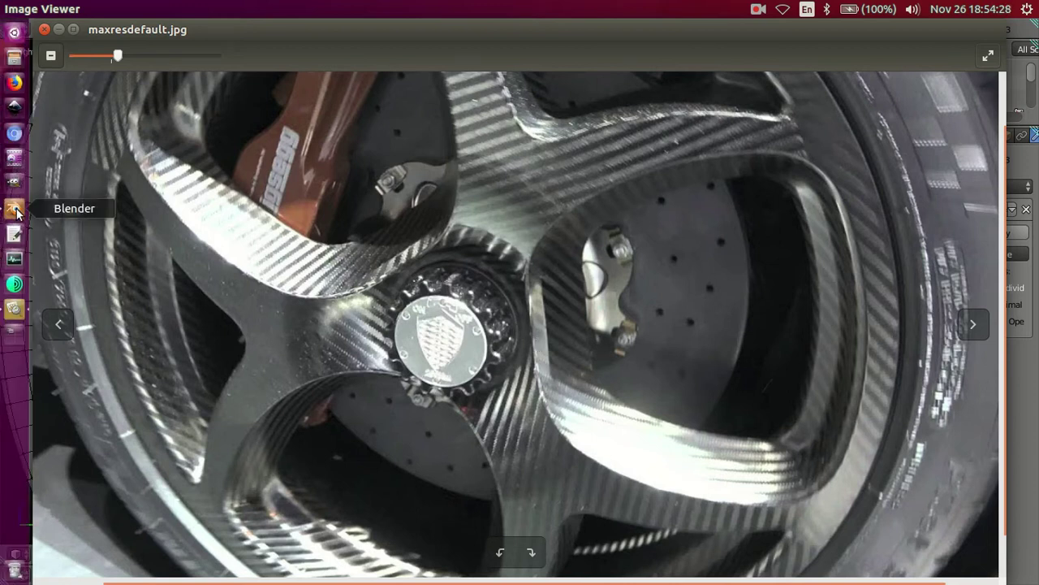
Switch back to Blender and clear the mesh selection
left_click(14, 210)
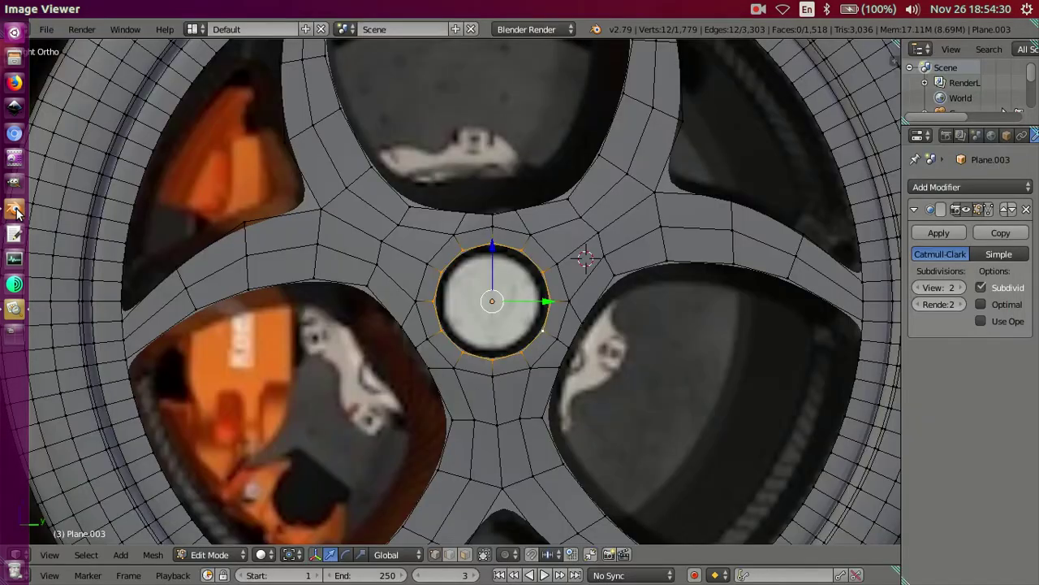
mouse_move(613, 311)
middle_mouse_down()
mouse_move(496, 311)
mouse_move(517, 372)
mouse_move(515, 420)
middle_mouse_up()
key("a")
scroll(493, 300, "down", 3)
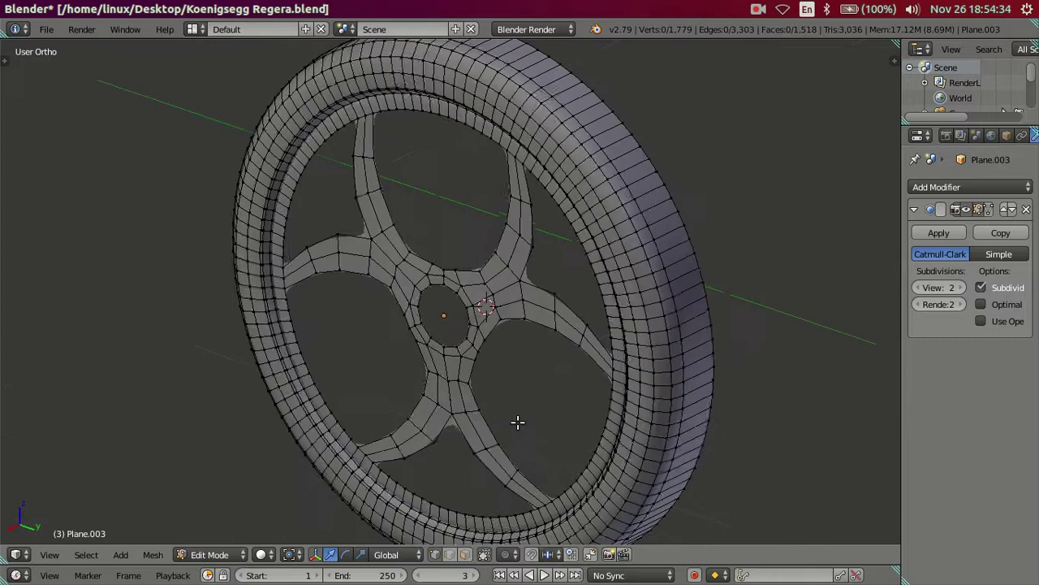
scroll(446, 398, "up", 3)
scroll(447, 397, "down", 5, "shift")
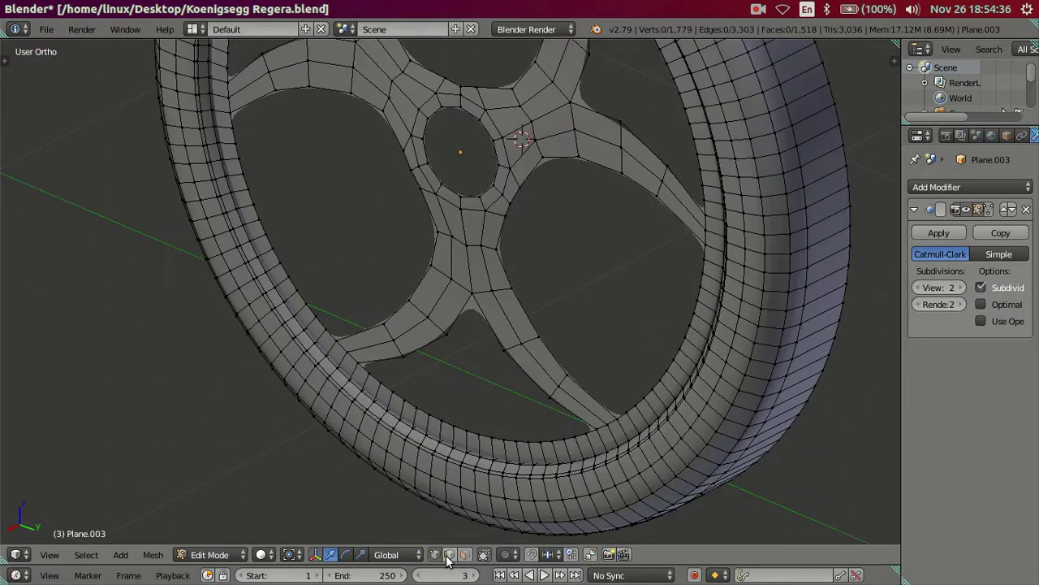
middle_click_drag(479, 339, 469, 400, "shift")
Select cross-section edge loops across the lower and lower-right spokes
right_click(379, 390)
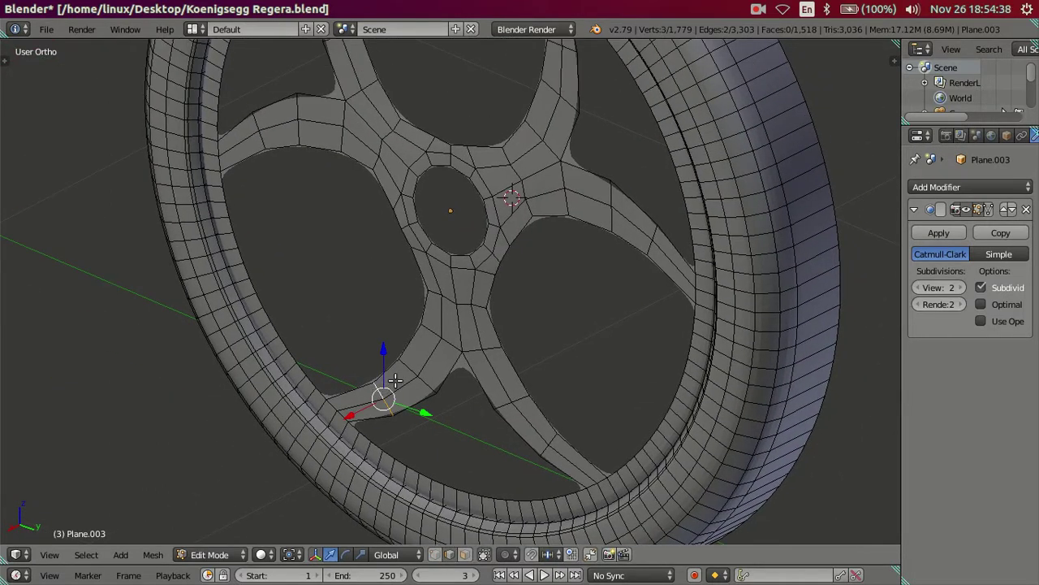
scroll(416, 367, "down", 2)
mouse_move(417, 366)
middle_mouse_down()
mouse_move(476, 295)
mouse_move(479, 306)
middle_mouse_up()
scroll(479, 306, "up", 1)
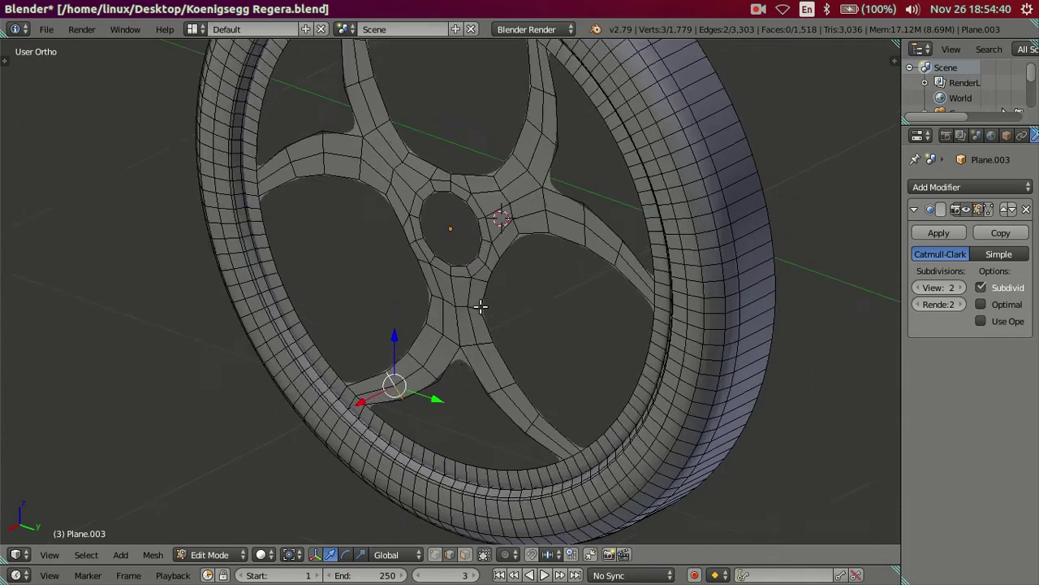
right_click(436, 331, "shift")
right_click(473, 344, "alt+shift")
right_click(492, 388, "alt+shift")
right_click(533, 416, "alt+shift")
right_click(531, 385, "alt+shift")
right_click(530, 422, "alt+shift")
Add cross-section loops on the upper-right, right and top spokes in Right Ortho view
right_click(547, 224, "alt+shift")
right_click(585, 236, "alt+shift")
right_click(615, 259, "alt+shift")
key("KP_3")
scroll(561, 171, "up", 3, "shift")
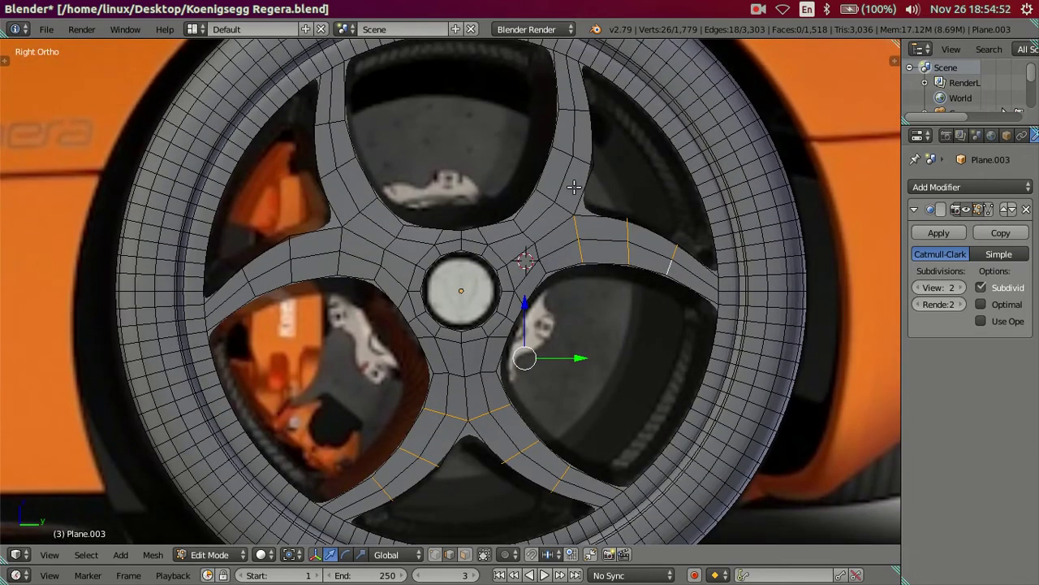
right_click(563, 199, "alt+shift")
right_click(582, 159, "alt+shift")
right_click(582, 108, "alt+shift")
Add loops on the upper-left, left and lower spokes plus two near the hub
right_click(341, 123, "alt+shift")
right_click(348, 164, "alt+shift")
right_click(365, 205, "alt+shift")
right_click(341, 238, "alt+shift")
right_click(290, 253, "alt+shift")
right_click(242, 276, "alt+shift")
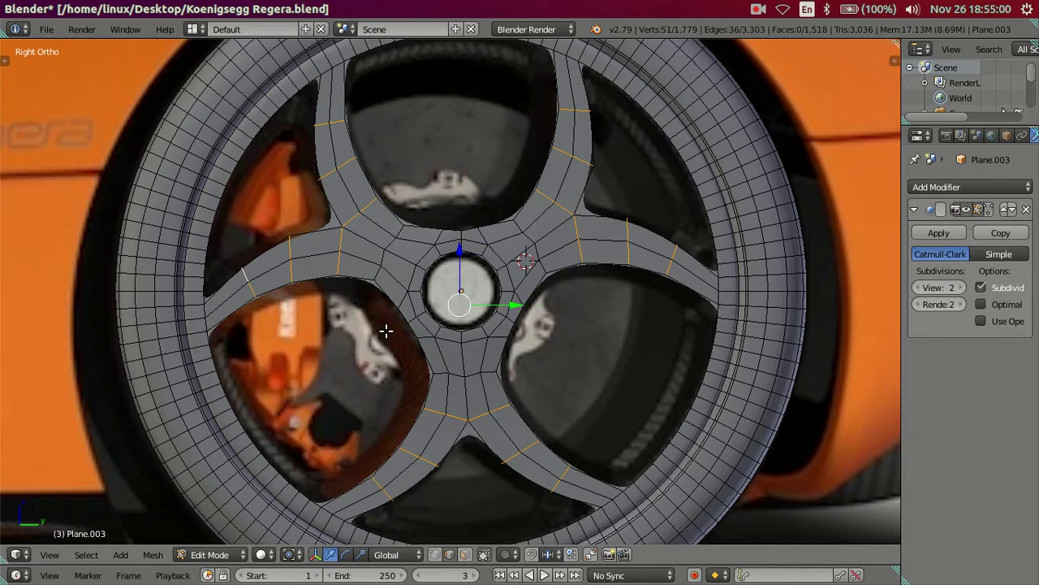
right_click(472, 376, "alt+shift")
right_click(508, 256, "alt+shift")
right_click(390, 245, "alt+shift")
mouse_move(578, 320)
middle_mouse_down()
mouse_move(452, 371)
mouse_move(473, 373)
mouse_move(471, 309)
middle_mouse_up()
Offset all selected spoke loops along the X axis
scroll(469, 302, "up", 2)
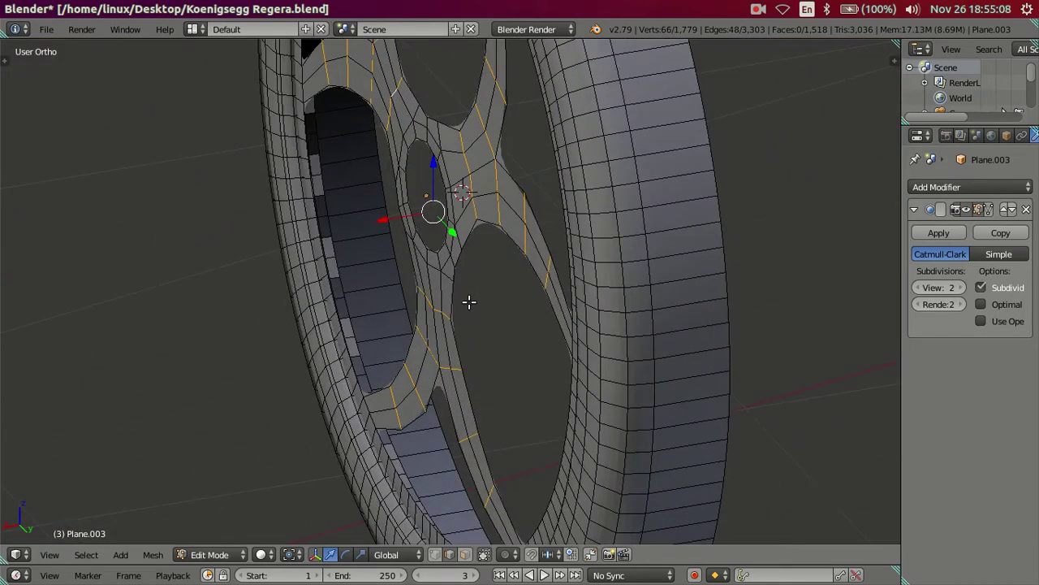
scroll(451, 231, "up", 1)
scroll(450, 227, "up", 1)
left_click(376, 121)
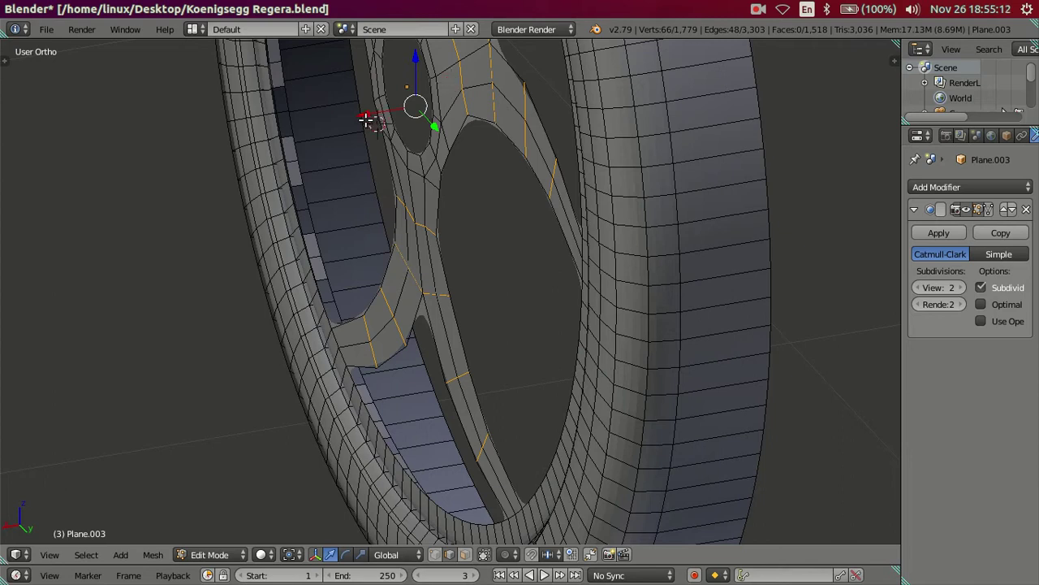
key("g")
key("x")
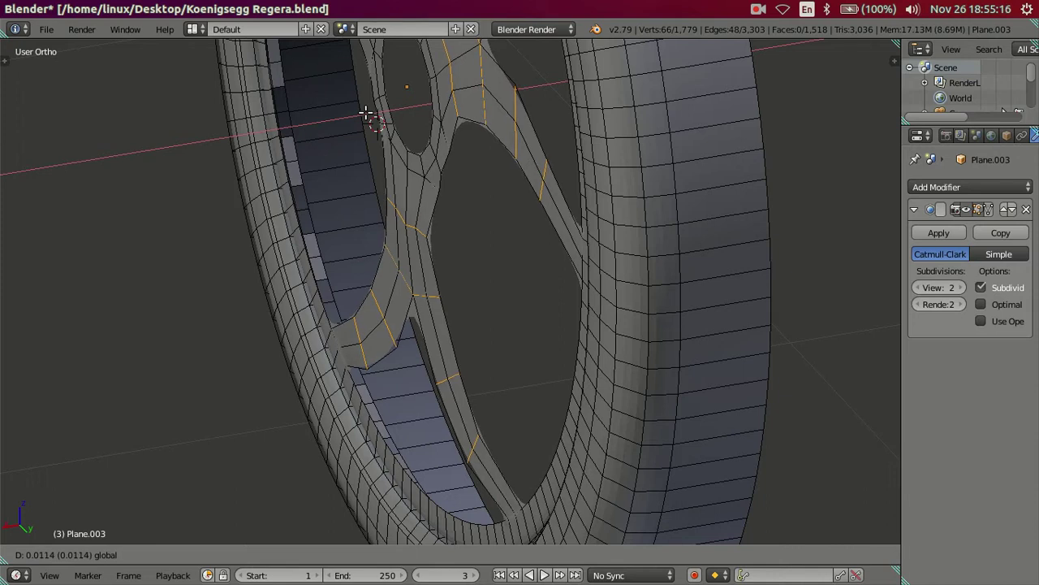
left_click(367, 112)
Deselect five loops on the right, lower, upper-left and upper spokes
scroll(378, 271, "down", 3)
middle_click_drag(443, 307, 499, 302)
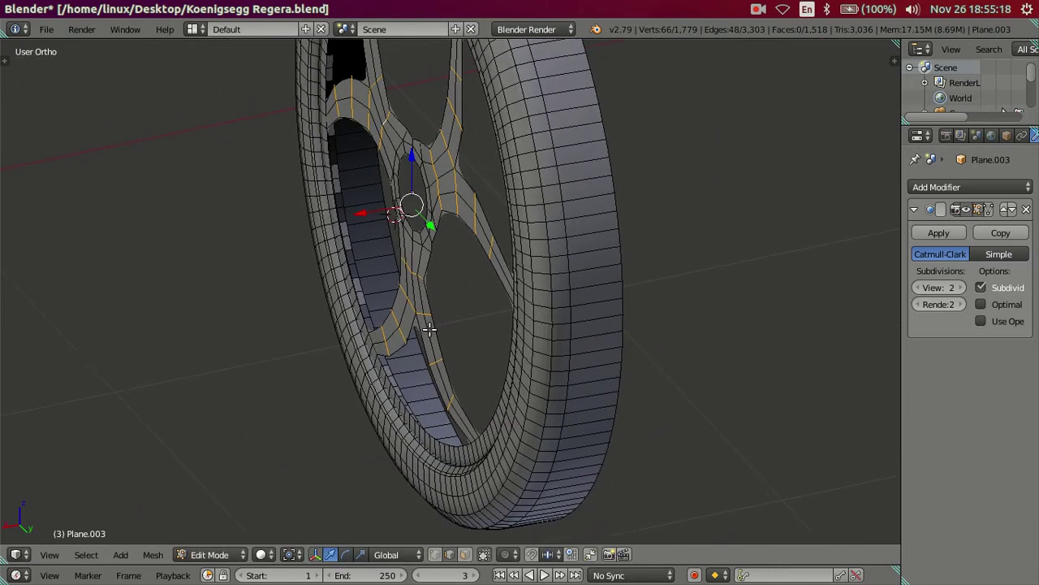
key("KP_3")
scroll(501, 301, "up", 2)
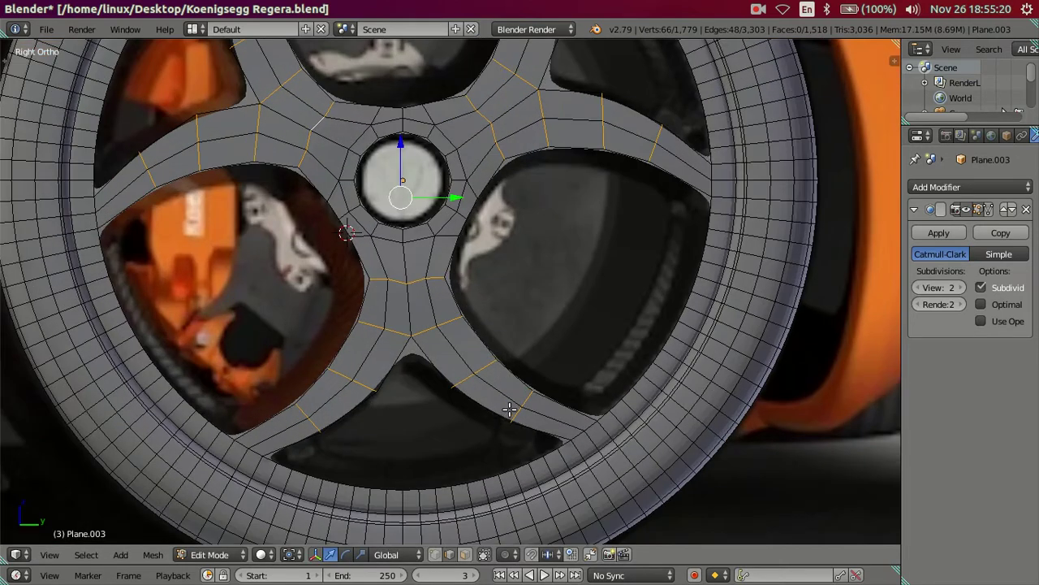
left_click(646, 153, "alt+shift")
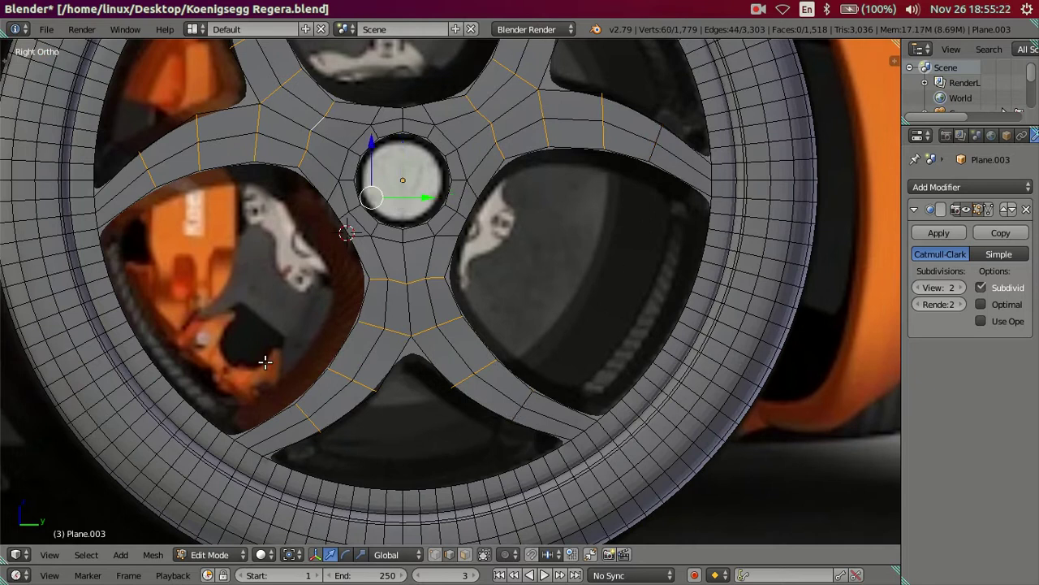
left_click(300, 410, "alt+shift")
left_click(139, 158, "alt+shift")
middle_click_drag(487, 177, 473, 352, "shift")
left_click(238, 154, "alt+shift")
left_click(528, 136, "alt+shift")
scroll(546, 242, "down", 3)
Adjust the selection with an undo and slide the remaining loops 0.0212 along X
mouse_move(487, 274)
middle_mouse_down()
mouse_move(428, 289)
mouse_move(411, 312)
mouse_move(398, 223)
middle_mouse_up()
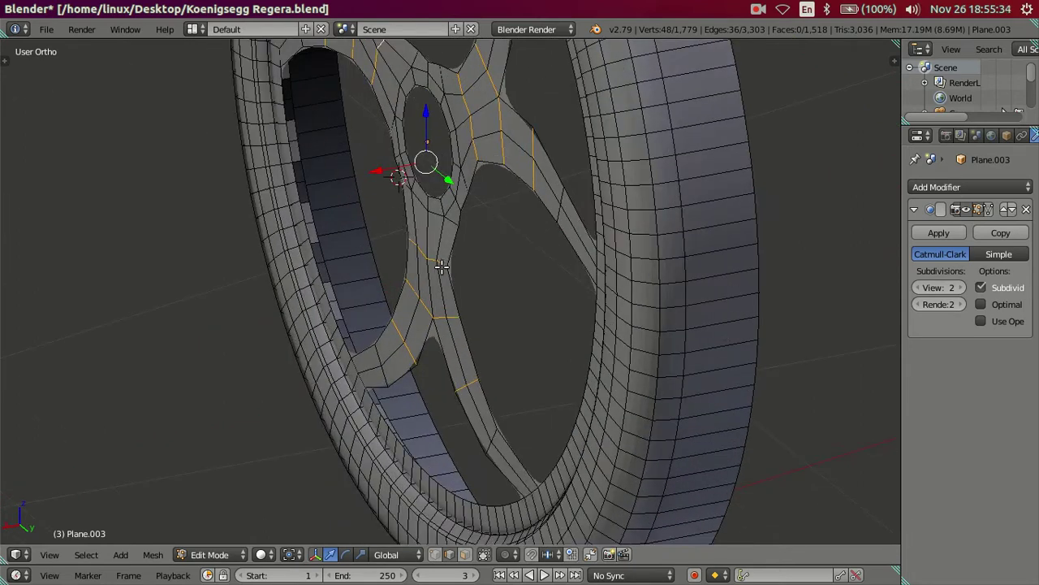
scroll(440, 266, "up", 1)
mouse_move(441, 267)
middle_mouse_down()
mouse_move(424, 258)
mouse_move(466, 232)
mouse_move(447, 225)
mouse_move(509, 199)
middle_mouse_up()
mouse_move(490, 185)
middle_mouse_down()
mouse_move(473, 218)
mouse_move(473, 207)
middle_mouse_up()
key("ctrl+z")
key("ctrl+z")
middle_click_drag(410, 356, 397, 378)
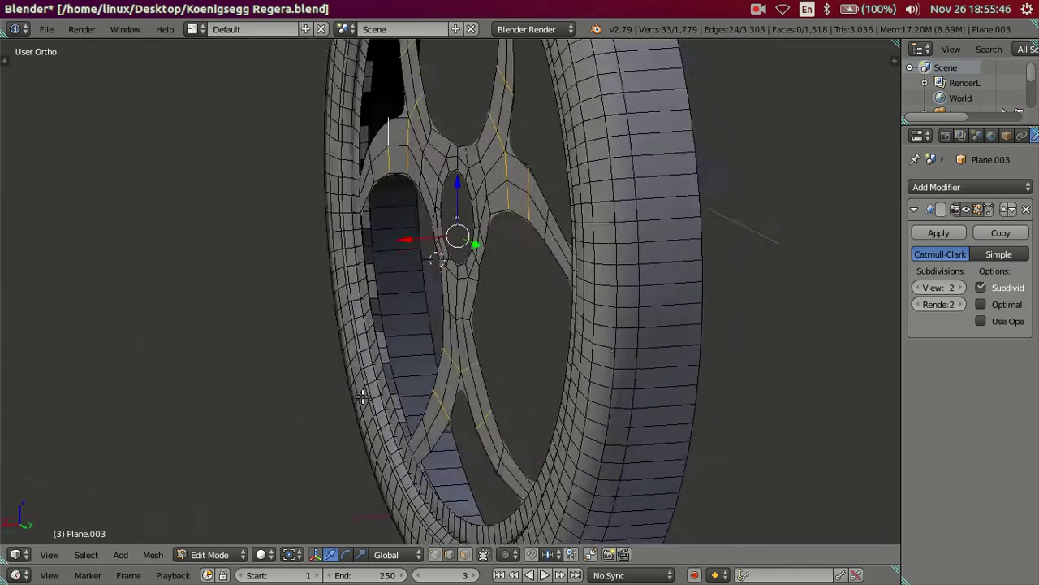
scroll(437, 268, "up", 1)
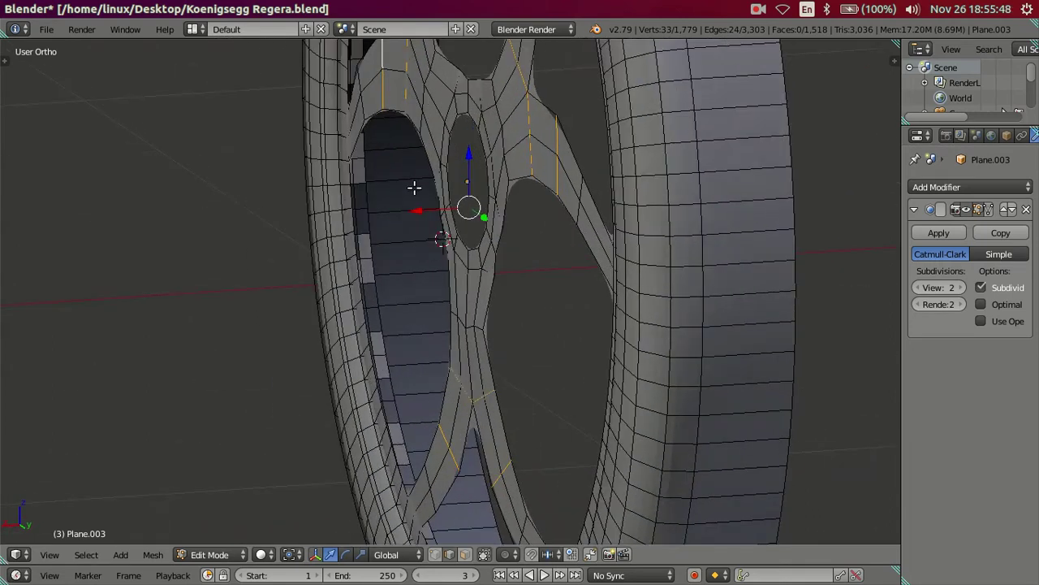
left_click_drag(426, 210, 407, 200)
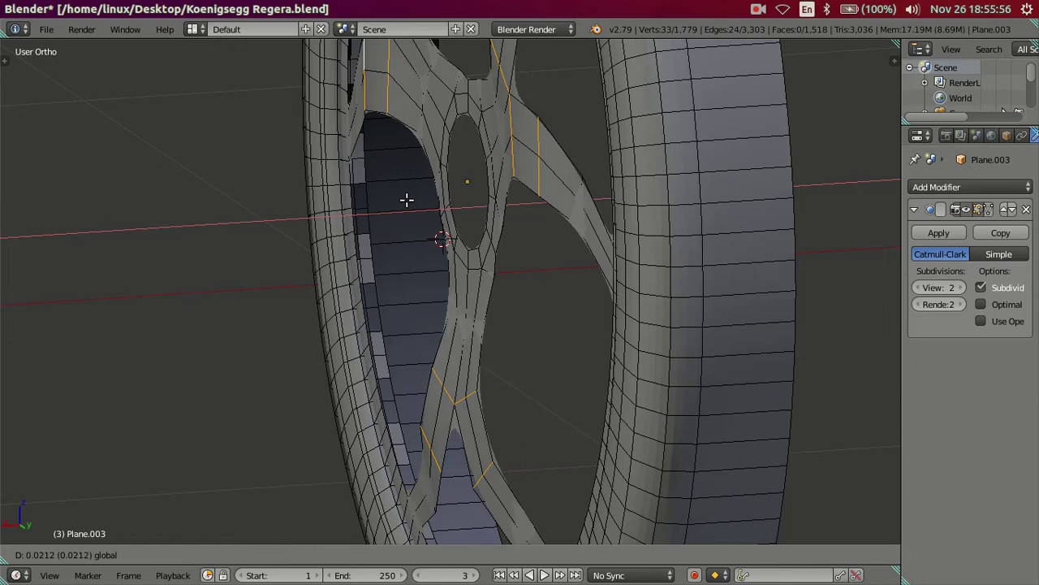
Finish the slide, then select edge loops on the lower, left and upper spokes
left_click_drag(407, 199, 406, 199)
mouse_move(436, 276)
middle_mouse_down()
mouse_move(552, 357)
mouse_move(469, 455)
middle_mouse_up()
key("a")
right_click(471, 460, "alt")
right_click(611, 207, "alt+shift")
right_click(268, 448, "alt+shift")
right_click(134, 207, "alt+shift")
middle_click_drag(283, 199, 242, 239)
right_click(218, 188, "alt+shift")
right_click(485, 184, "alt+shift")
middle_click_drag(514, 297, 399, 318)
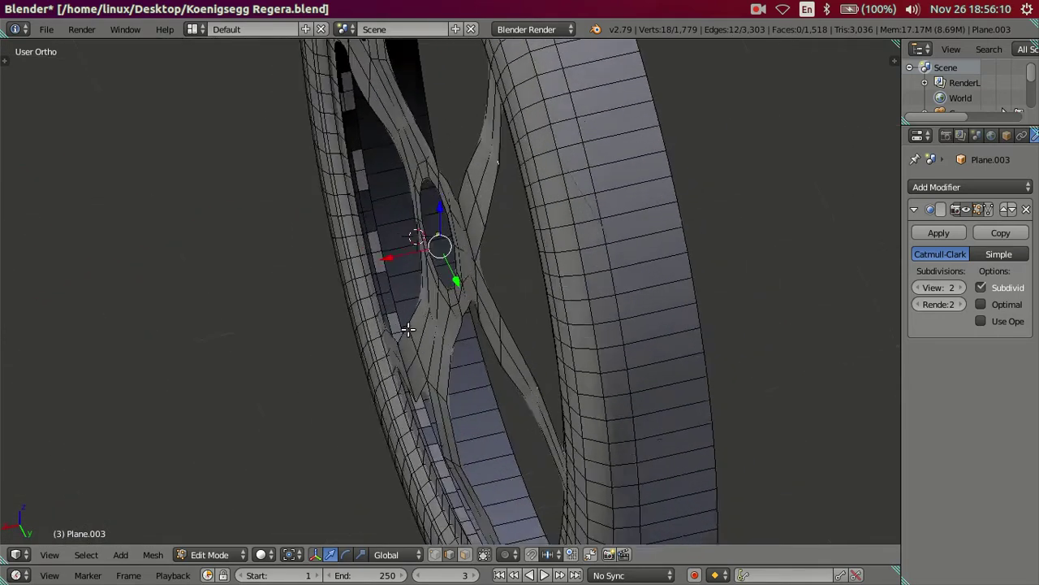
Shift the selected spoke loops along the X axis, undoing and re-nudging them slightly
key("g")
key("x")
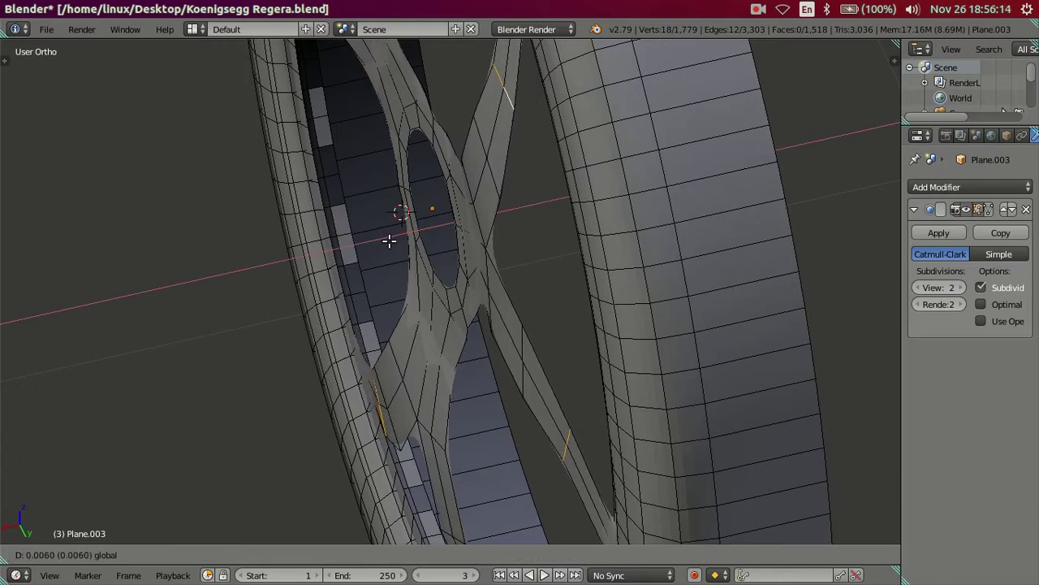
left_click(389, 241)
middle_click_drag(479, 377, 454, 215)
scroll(452, 209, "up", 2)
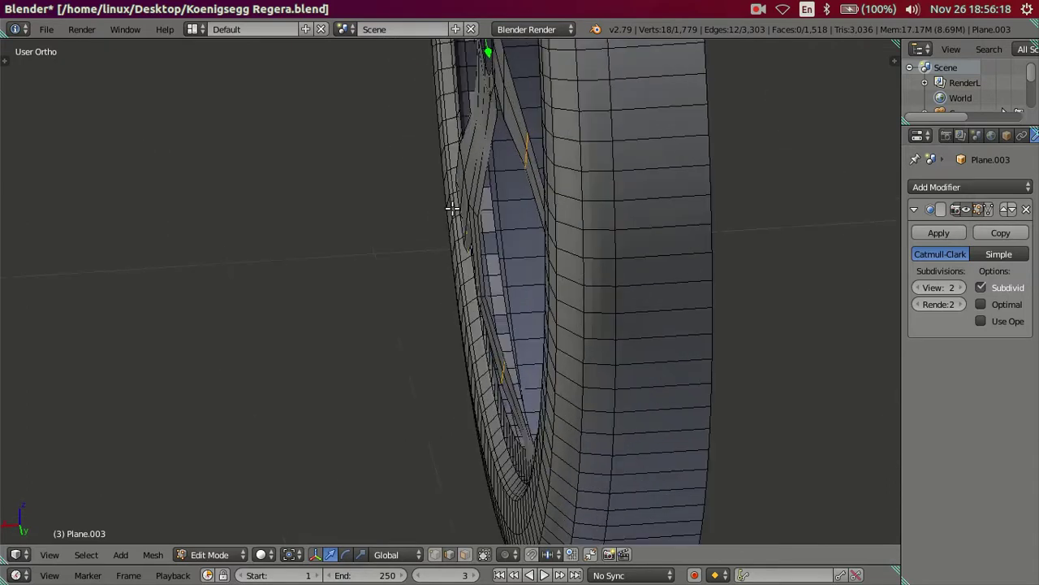
middle_click_drag(421, 98, 445, 166, "shift")
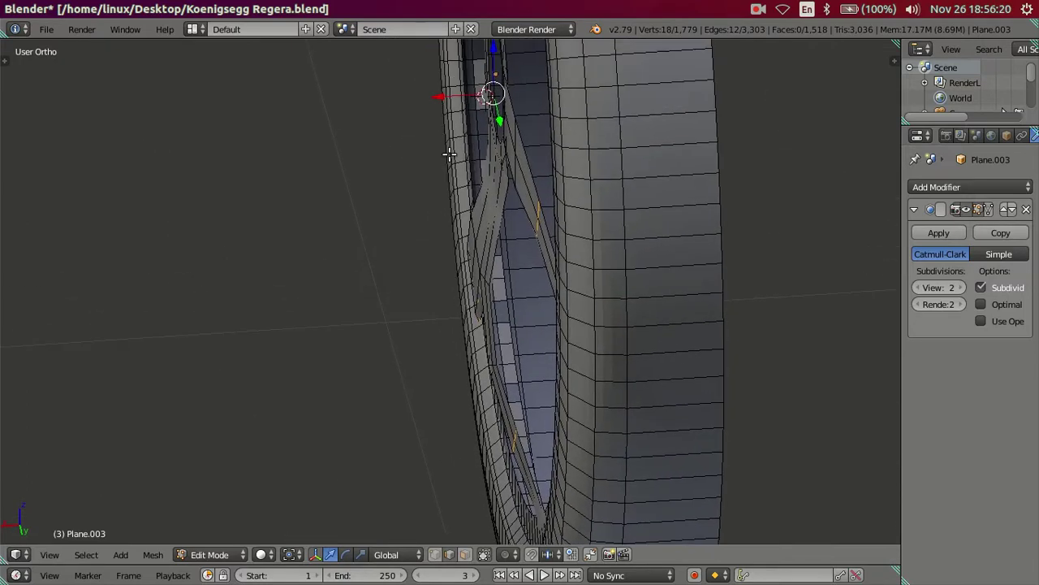
key("ctrl+z")
scroll(444, 152, "up", 1)
scroll(451, 171, "up", 1)
scroll(435, 122, "up", 1)
left_click_drag(430, 65, 414, 59)
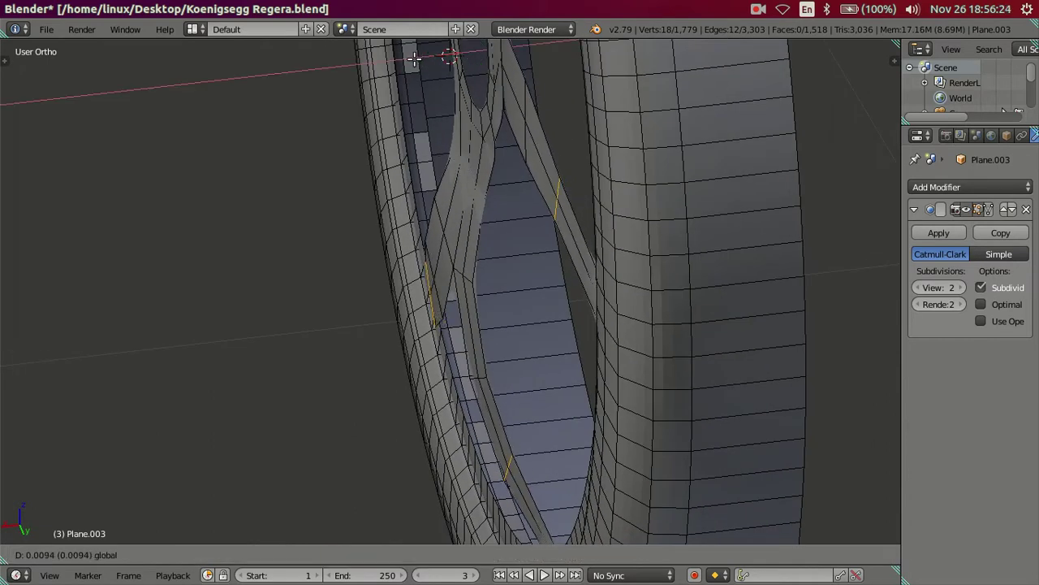
scroll(448, 170, "down", 4)
Deselect everything and view the subdivided wheel in Object Mode
key("a")
mouse_move(447, 174)
middle_mouse_down()
mouse_move(447, 261)
mouse_move(408, 288)
mouse_move(549, 224)
mouse_move(652, 244)
mouse_move(580, 173)
mouse_move(531, 173)
mouse_move(522, 222)
mouse_move(439, 290)
mouse_move(506, 281)
mouse_move(459, 288)
middle_mouse_up()
key("Tab")
key("Tab")
scroll(504, 273, "up", 3)
Pull another set of spoke edges slightly along X, then inspect the smoothed rim
right_click(438, 251, "alt")
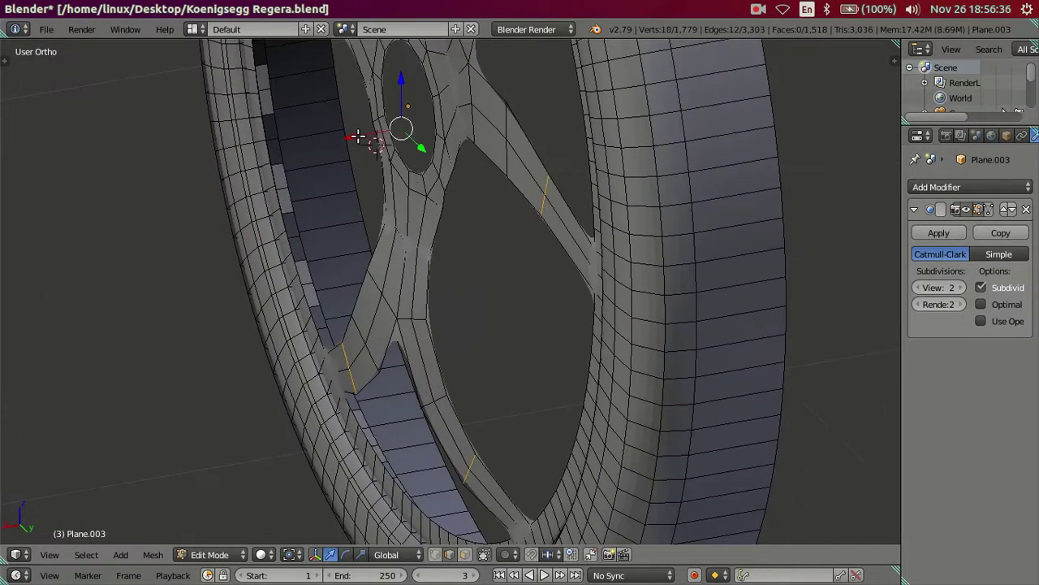
left_click_drag(358, 136, 371, 144)
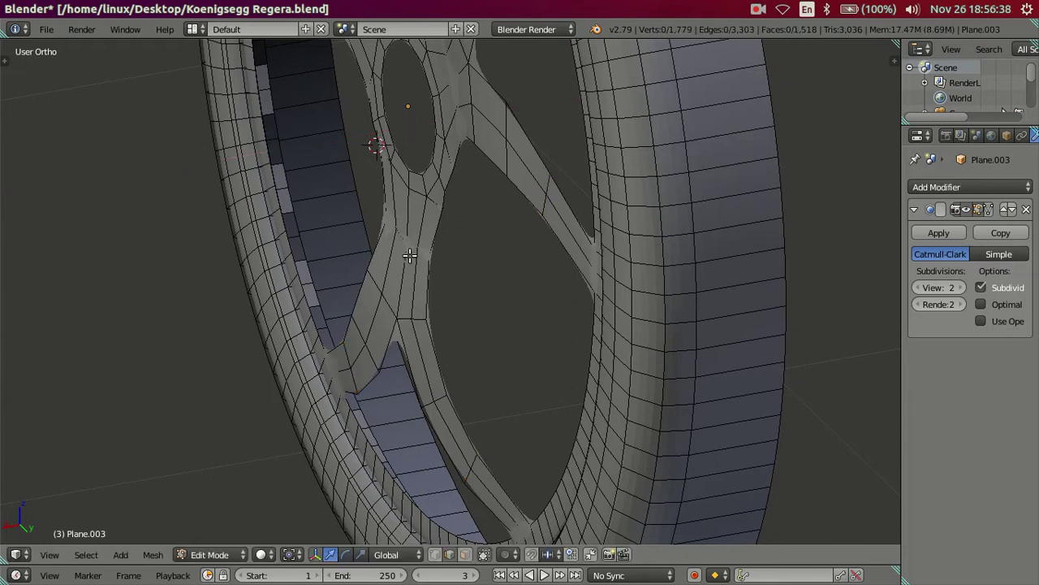
scroll(425, 314, "down", 4)
key("Tab")
middle_click_drag(441, 302, 507, 322)
scroll(507, 322, "up", 4)
Glance at the reference wheel photo, then return to Blender and select a spoke edge in Edit Mode
scroll(506, 323, "down", 2)
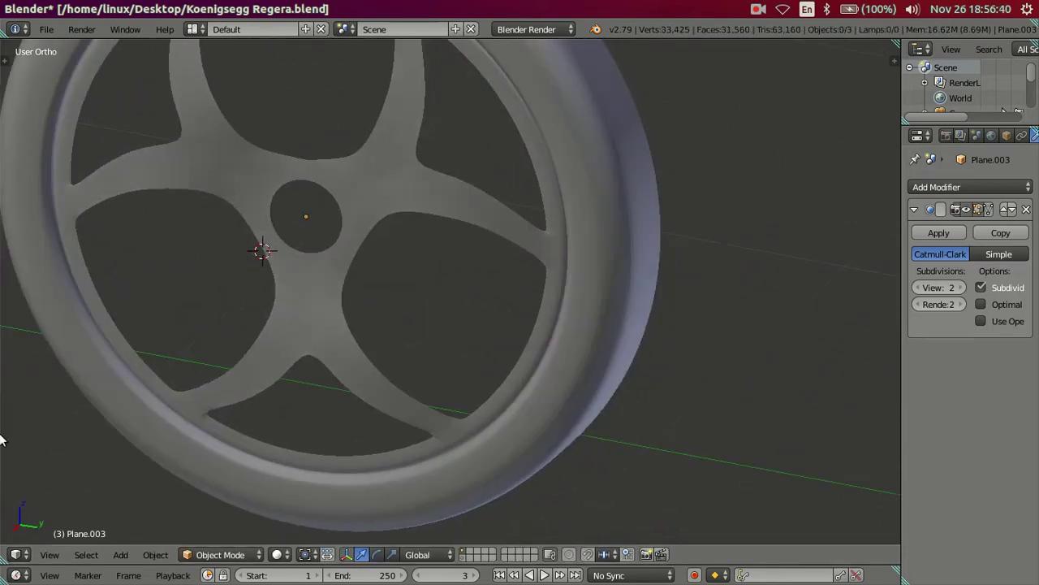
left_click(13, 310)
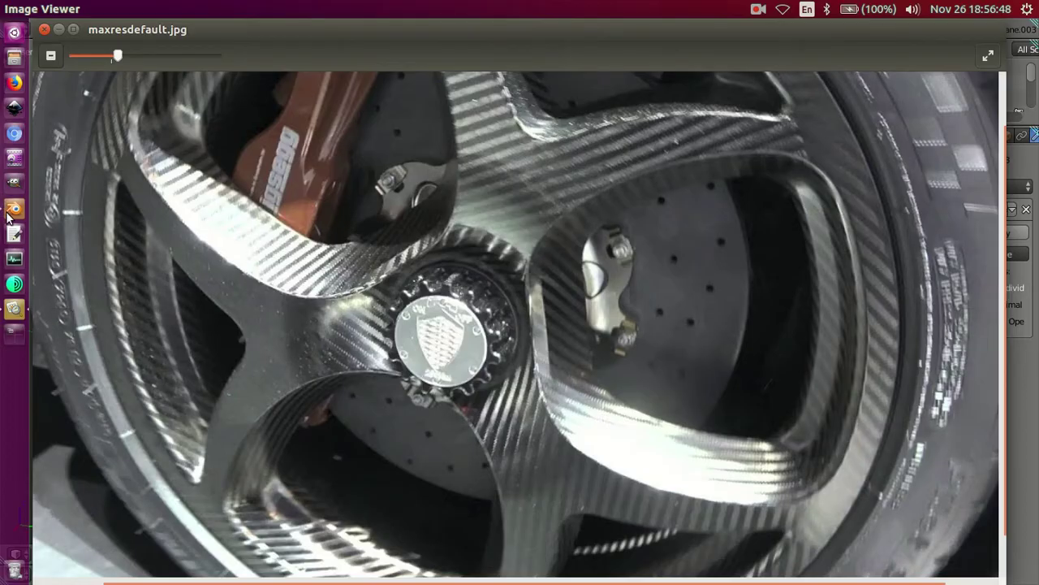
left_click(12, 211)
mouse_move(333, 290)
middle_mouse_down()
mouse_move(276, 293)
mouse_move(448, 351)
mouse_move(447, 301)
mouse_move(428, 280)
mouse_move(443, 258)
mouse_move(488, 242)
middle_mouse_up()
key("Tab")
scroll(459, 361, "up", 2)
right_click(419, 266)
scroll(419, 265, "down", 5)
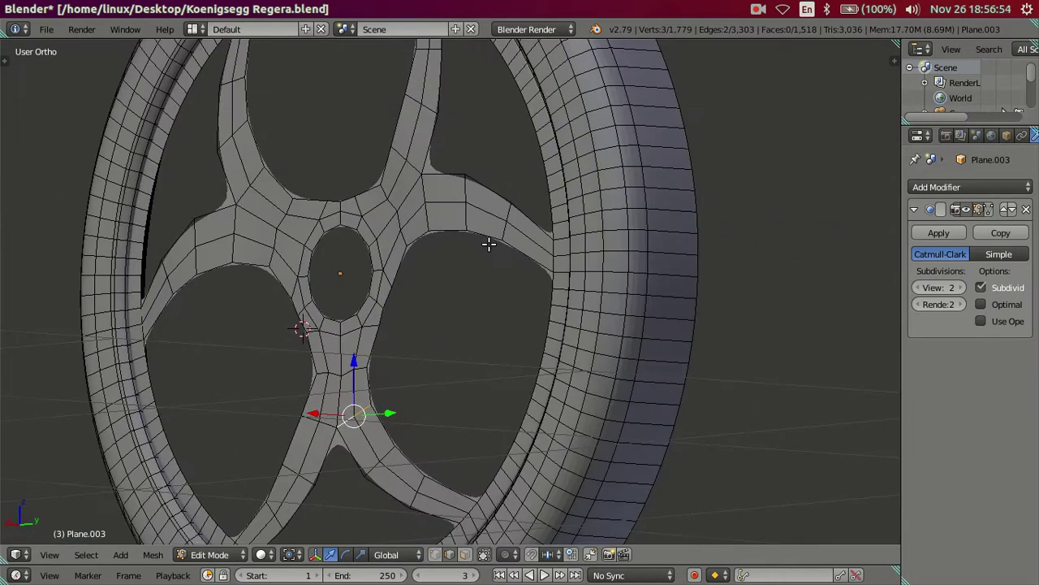
In Right Ortho view, select the spoke edges surrounding the hub
scroll(477, 250, "up", 2)
key("KP_3")
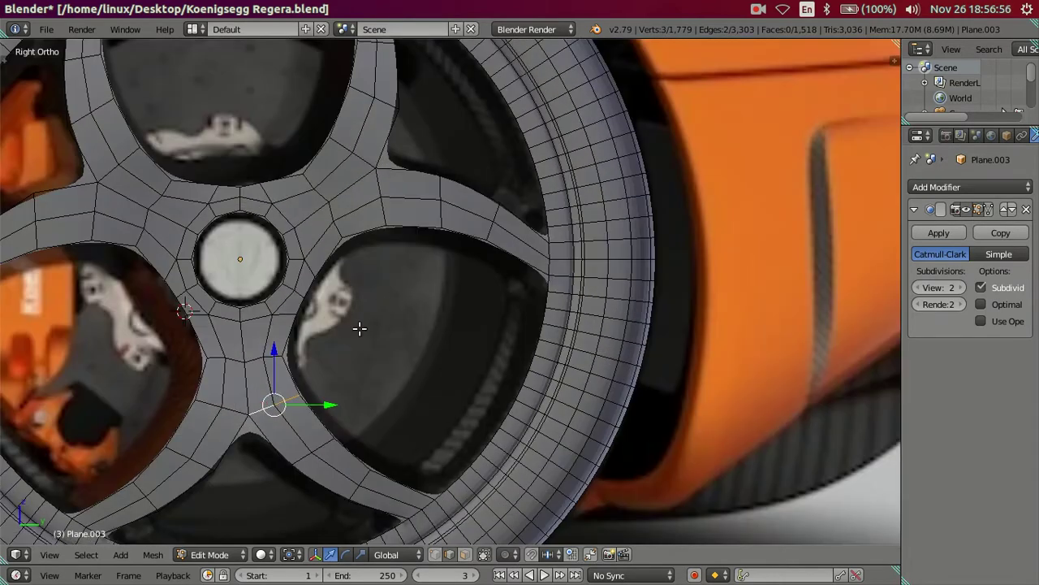
middle_click_drag(360, 328, 490, 387, "shift")
right_click(441, 380, "shift")
right_click(300, 164, "shift")
right_click(306, 154, "shift")
right_click(535, 118, "shift")
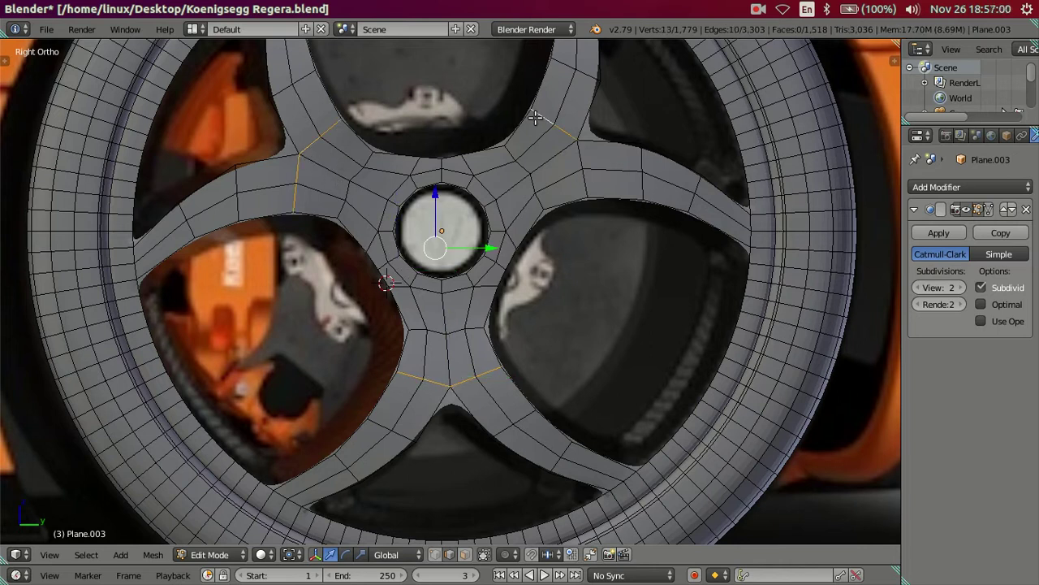
right_click(588, 158, "shift")
mouse_move(599, 204)
middle_mouse_down()
mouse_move(528, 271)
mouse_move(479, 255)
middle_mouse_up()
scroll(529, 271, "up", 2)
Nudge the selected hub spoke edges slightly along X, then clear the selection
key("g")
key("x")
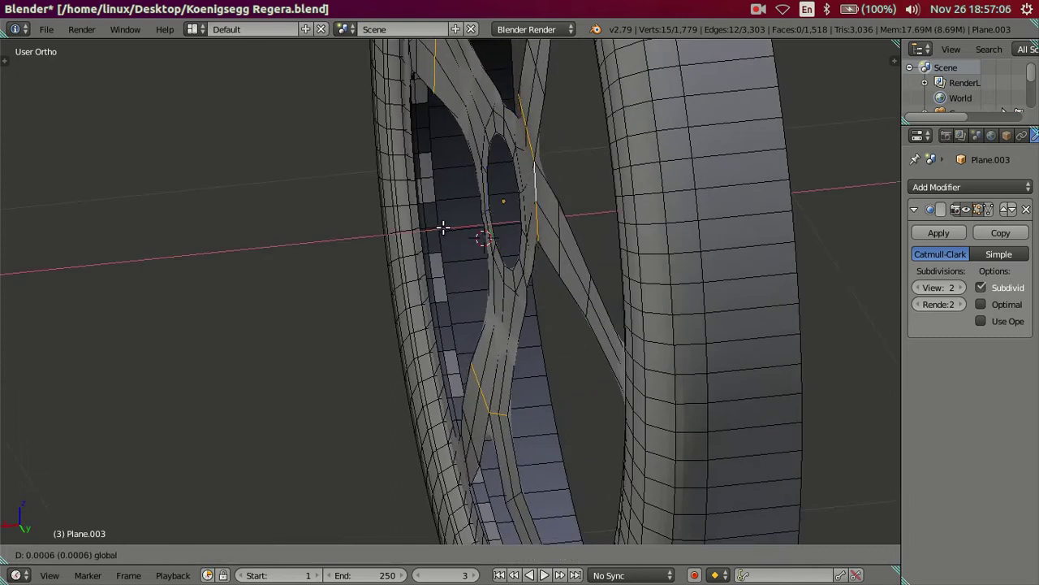
left_click(443, 228)
key("ctrl+z")
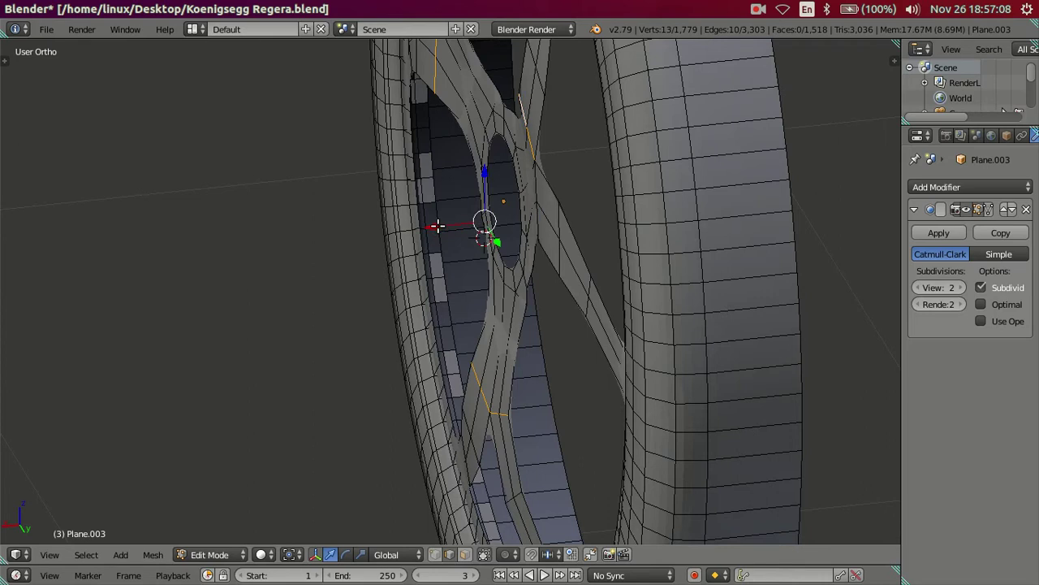
key("ctrl+shift+z")
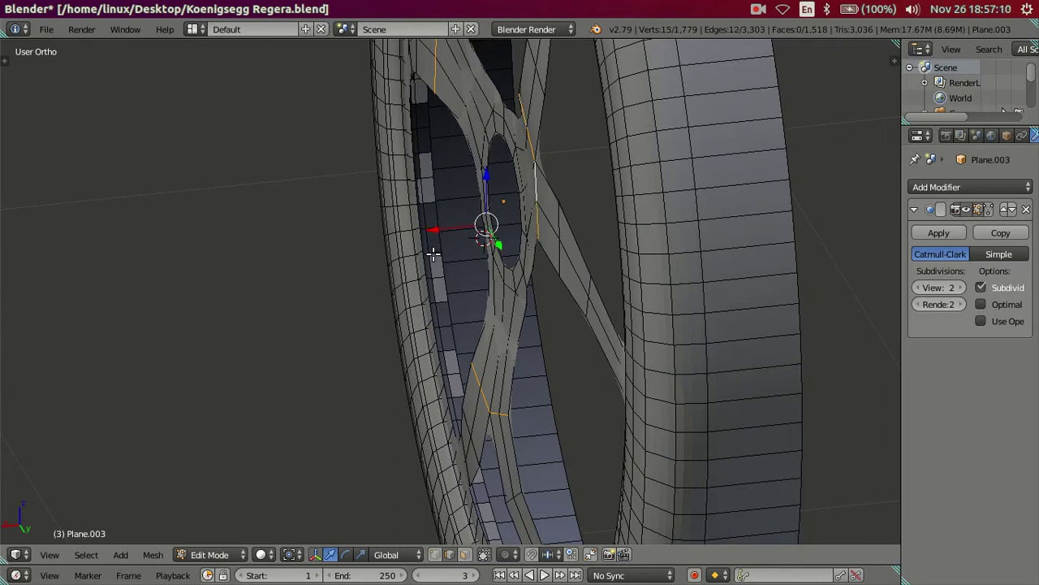
middle_click_drag(459, 424, 456, 385, "shift")
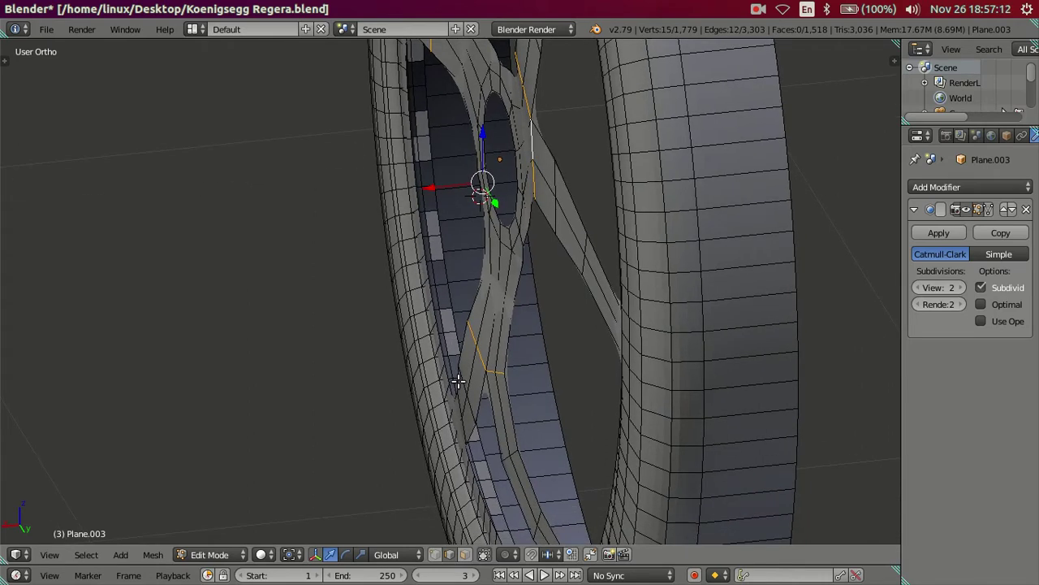
left_click_drag(430, 187, 427, 187)
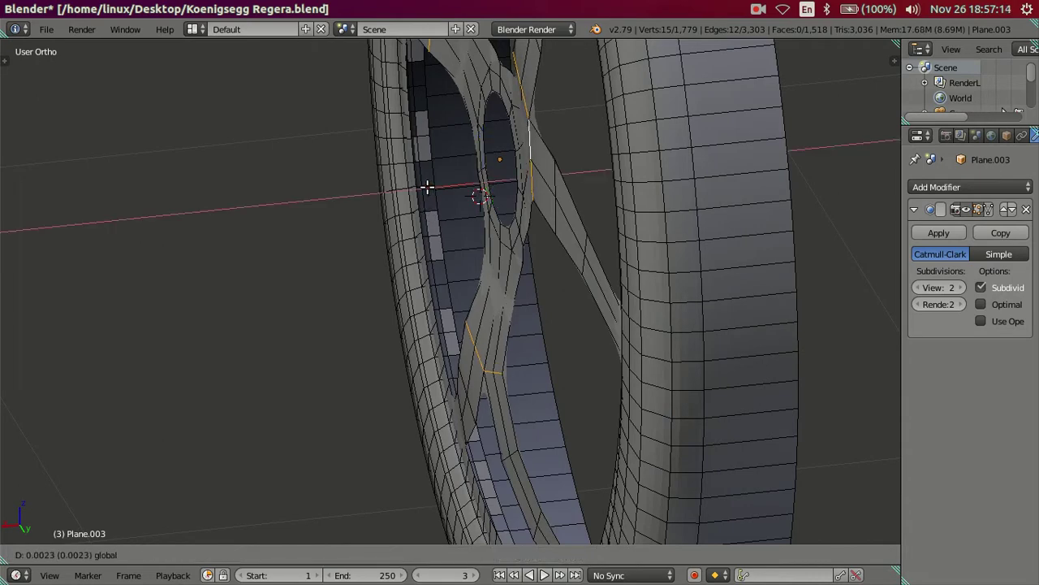
key("a")
middle_click_drag(457, 251, 457, 209)
scroll(571, 287, "up", 3)
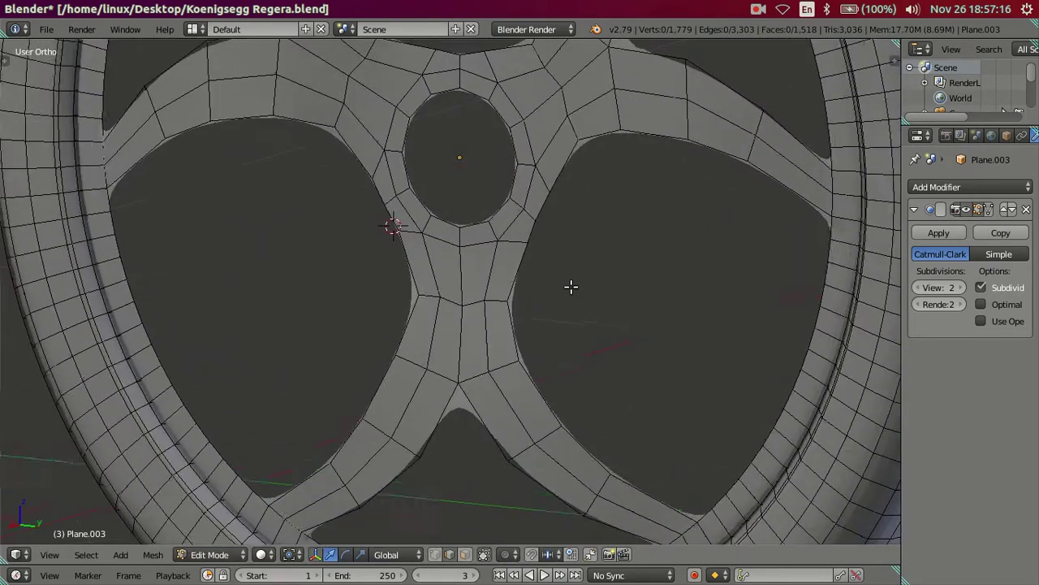
scroll(573, 260, "up", 2)
scroll(573, 261, "down", 3)
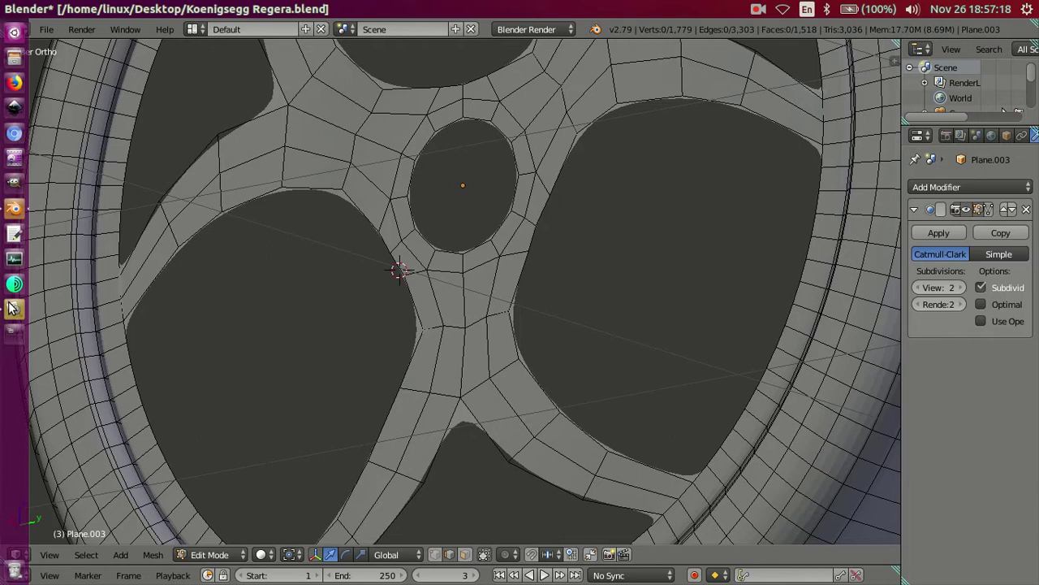
Check maxresdefault.jpg in Image Viewer, then switch back to Blender
mouse_move(2, 309)
left_click(12, 307)
mouse_move(519, 325)
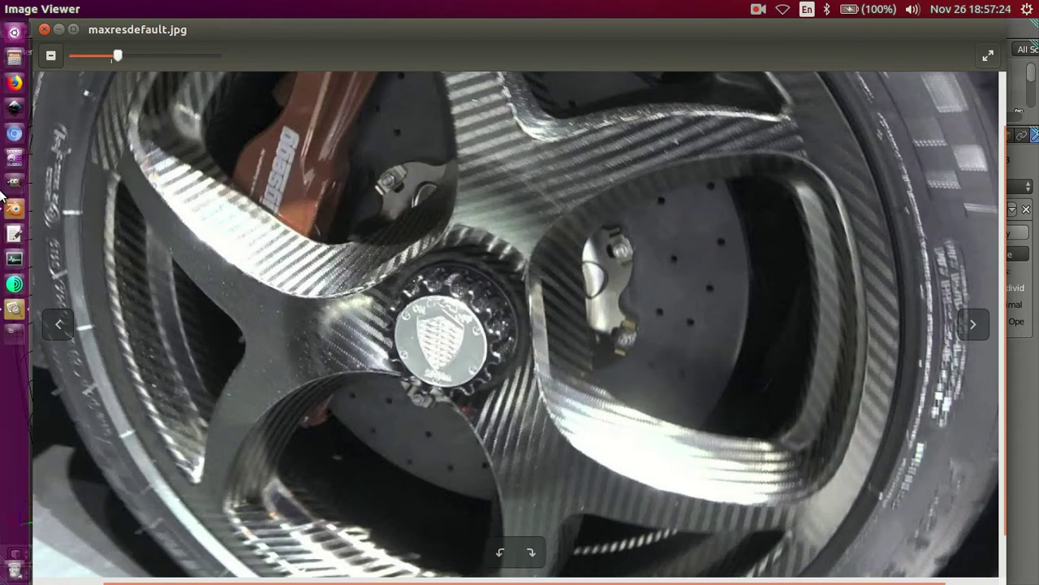
left_click(14, 209)
Preview the rim's subdivision smoothing in Object Mode, then return to Edit Mode facing the wheel
mouse_move(563, 290)
middle_mouse_down()
mouse_move(584, 290)
mouse_move(578, 307)
mouse_move(533, 311)
middle_mouse_up()
scroll(579, 307, "down", 2)
scroll(564, 298, "down", 2)
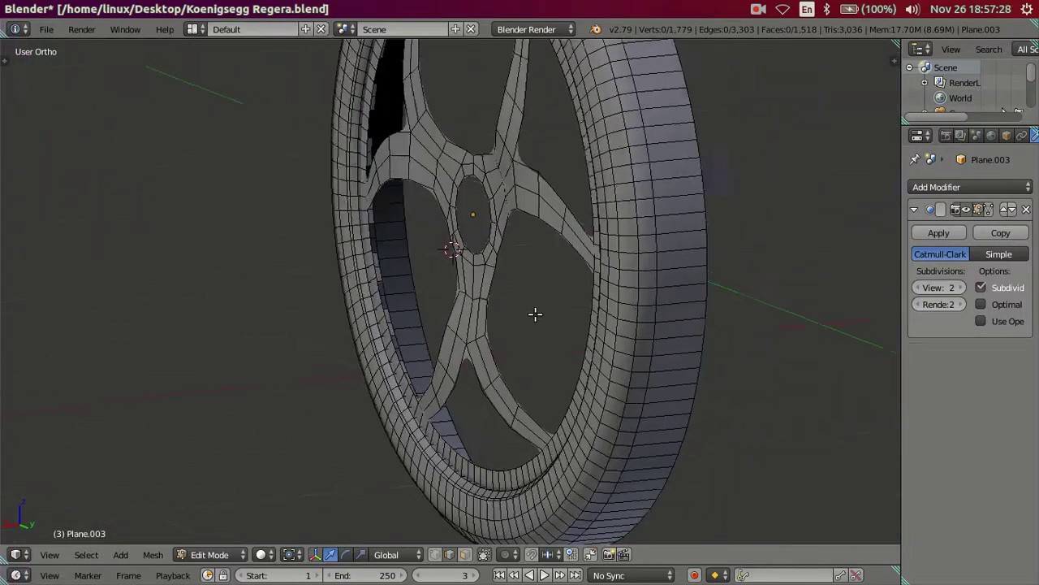
scroll(520, 308, "up", 2)
scroll(492, 299, "up", 1)
scroll(487, 298, "up", 1)
scroll(506, 276, "up", 1)
mouse_move(518, 279)
middle_mouse_down()
mouse_move(528, 304)
mouse_move(506, 299)
mouse_move(531, 287)
mouse_move(557, 344)
middle_mouse_up()
key("Tab")
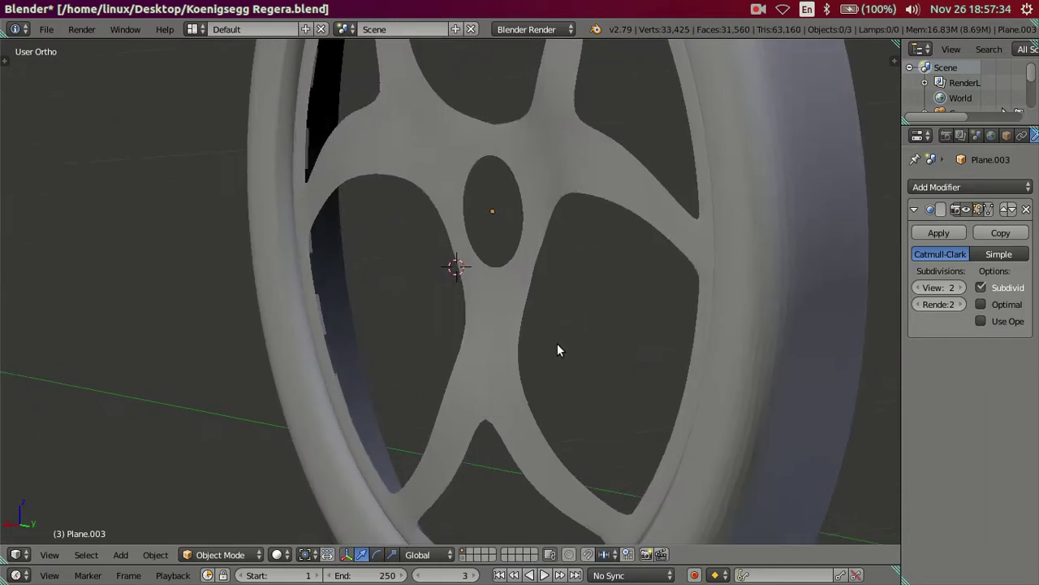
scroll(634, 352, "up", 2)
middle_click_drag(635, 353, 437, 345)
key("Tab")
mouse_move(581, 352)
middle_mouse_down()
mouse_move(522, 344)
mouse_move(566, 309)
mouse_move(480, 347)
middle_mouse_up()
scroll(481, 354, "down", 2)
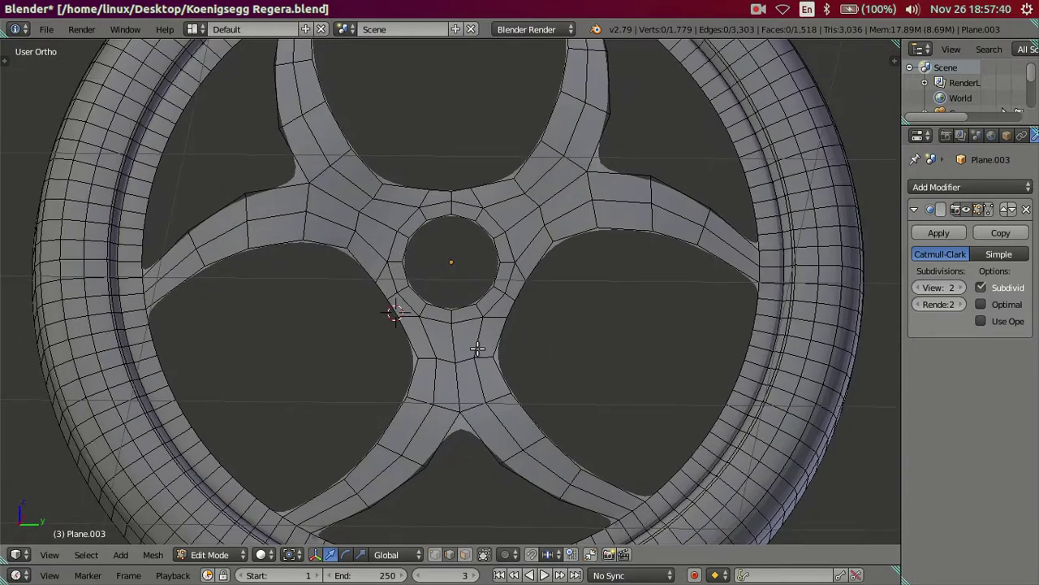
Cut single centred loops across the bottom, upper-right and upper-left spokes
key("ctrl+r")
left_click(478, 349)
right_click(477, 350)
key("ctrl+r")
left_click(529, 262)
right_click(528, 262)
key("ctrl+r")
left_click(367, 226)
right_click(366, 226)
Select those three new spoke loops and dissolve them as edges
key("a")
right_click(462, 336, "alt")
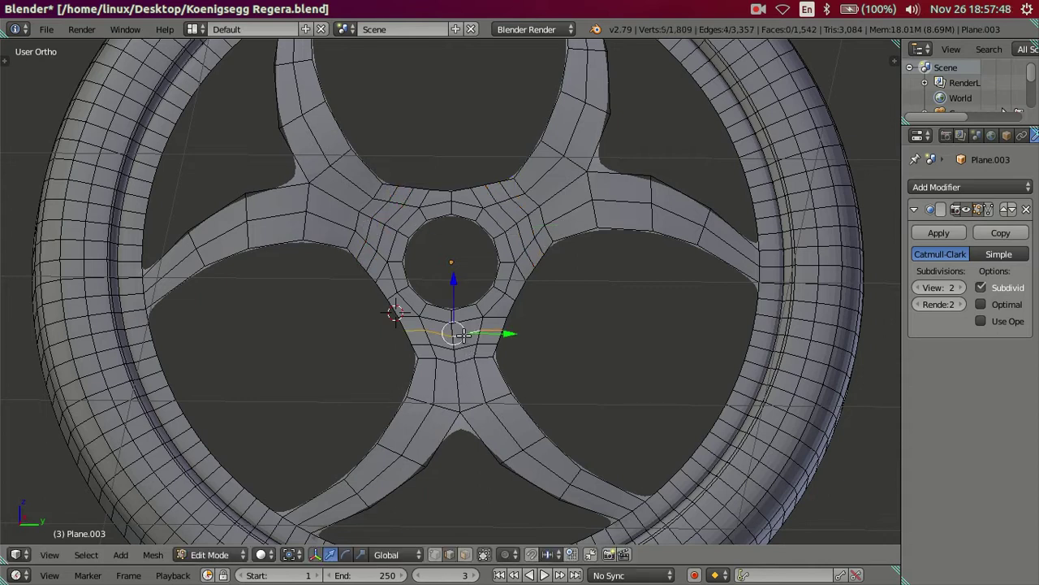
right_click(383, 231, "alt+shift")
right_click(506, 214, "alt+shift")
key("x")
left_click(618, 342)
middle_click_drag(561, 350, 505, 358)
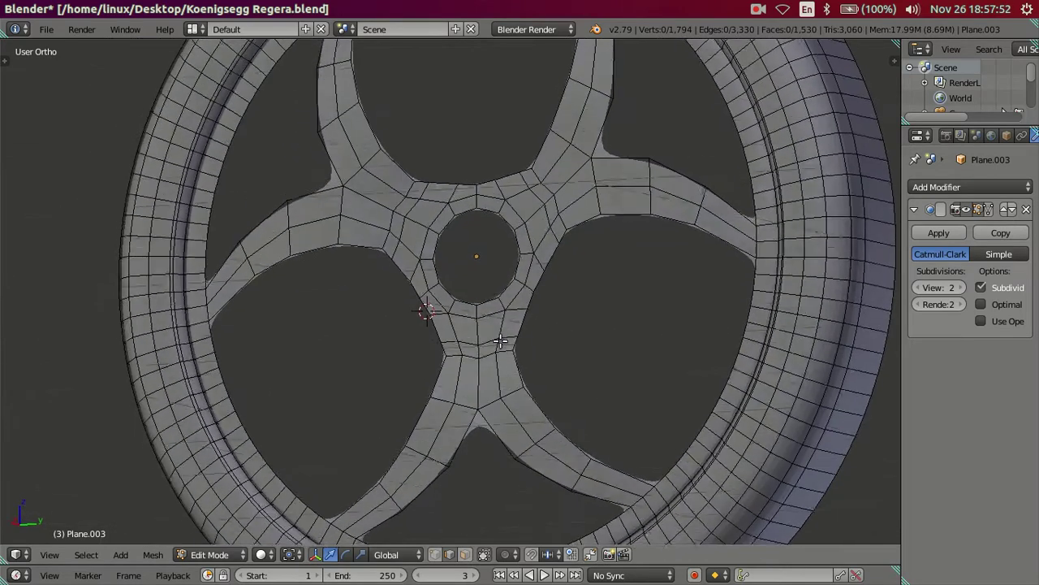
Add centred two-cut loop cuts across the bottom, top and left spokes
key("ctrl+r")
scroll(513, 365, "up", 1)
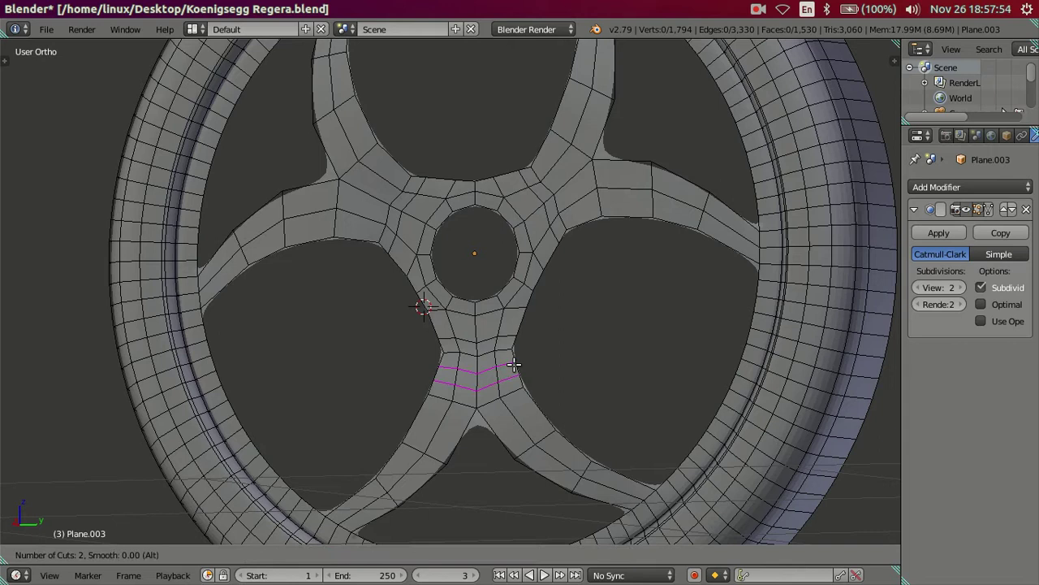
left_click(513, 365)
right_click(553, 257)
key("ctrl+r")
scroll(578, 201, "up", 1)
left_click(578, 201)
right_click(578, 202)
key("ctrl+r")
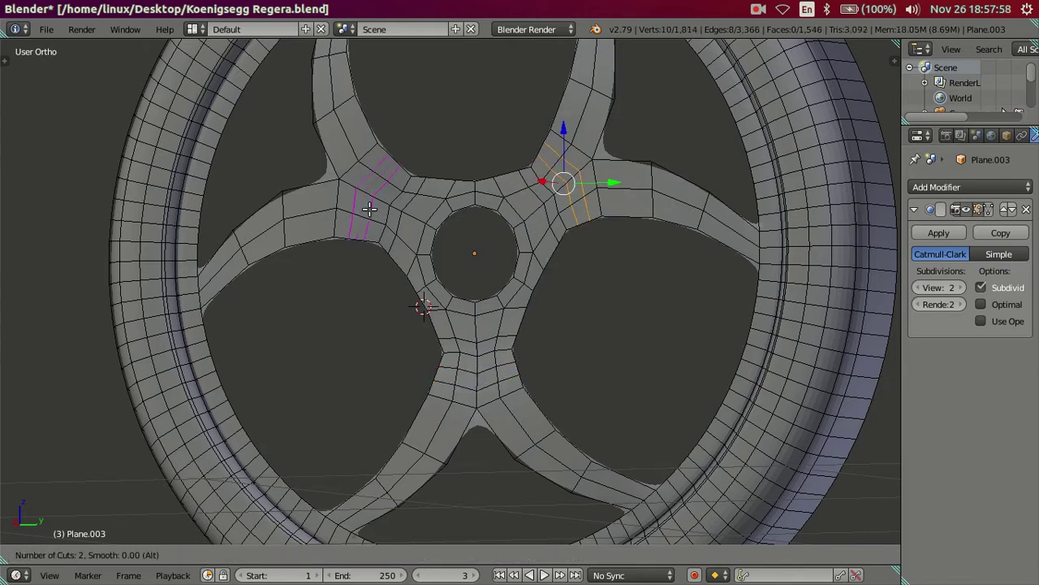
left_click(373, 206)
right_click(374, 206)
Select the new loop pairs on the left, upper-right and bottom spokes
key("a")
right_click(354, 202, "alt")
right_click(387, 209, "alt+shift")
right_click(571, 177, "alt+shift")
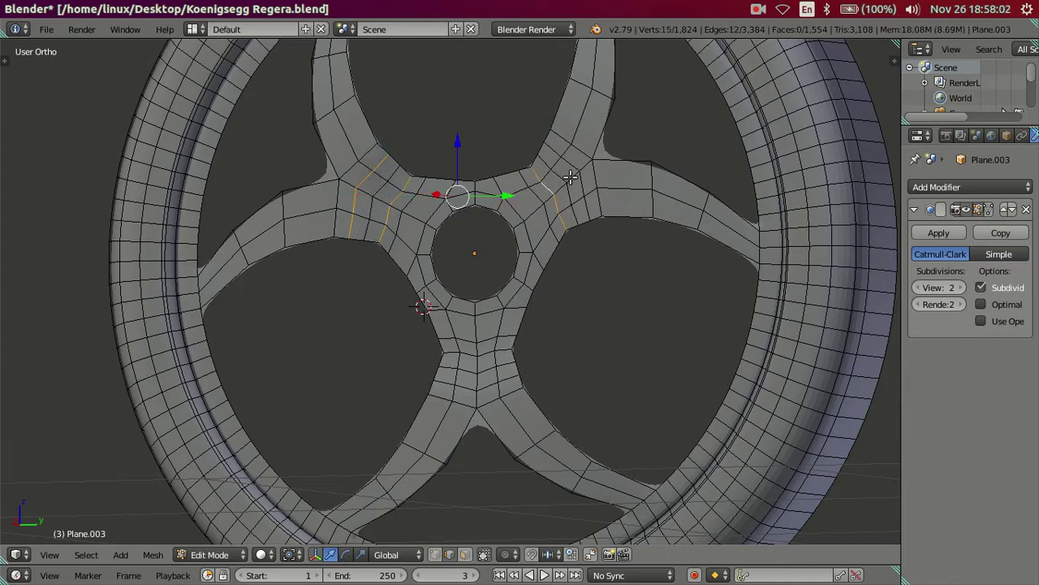
right_click(572, 163, "alt+shift")
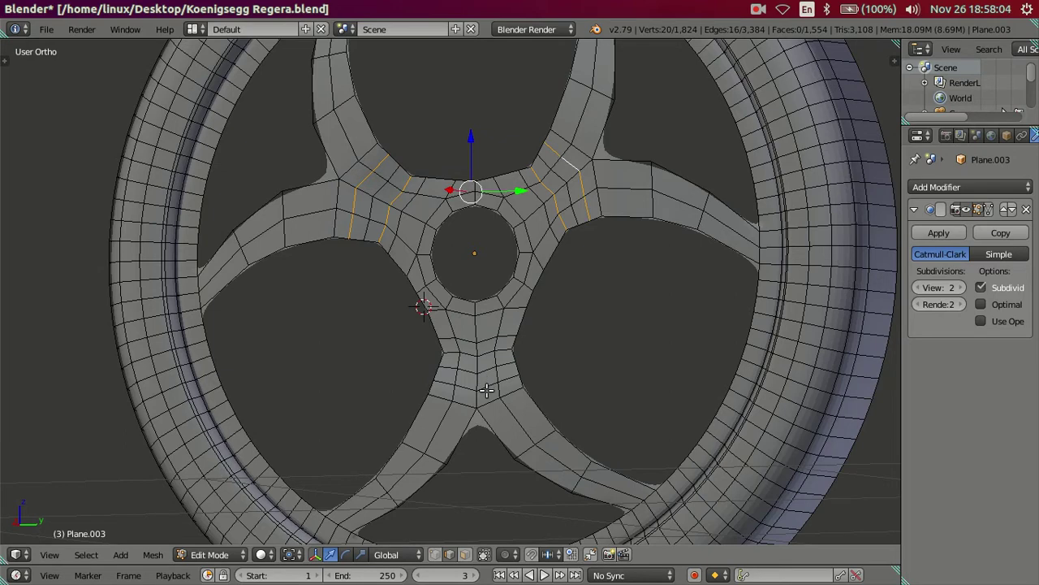
right_click(488, 387, "alt+shift")
Dissolve the extra spoke edge loops, then shift the lower and upper spoke loops along X
key("x")
left_click(552, 417)
mouse_move(603, 351)
middle_mouse_down()
mouse_move(505, 391)
mouse_move(581, 223)
middle_mouse_up()
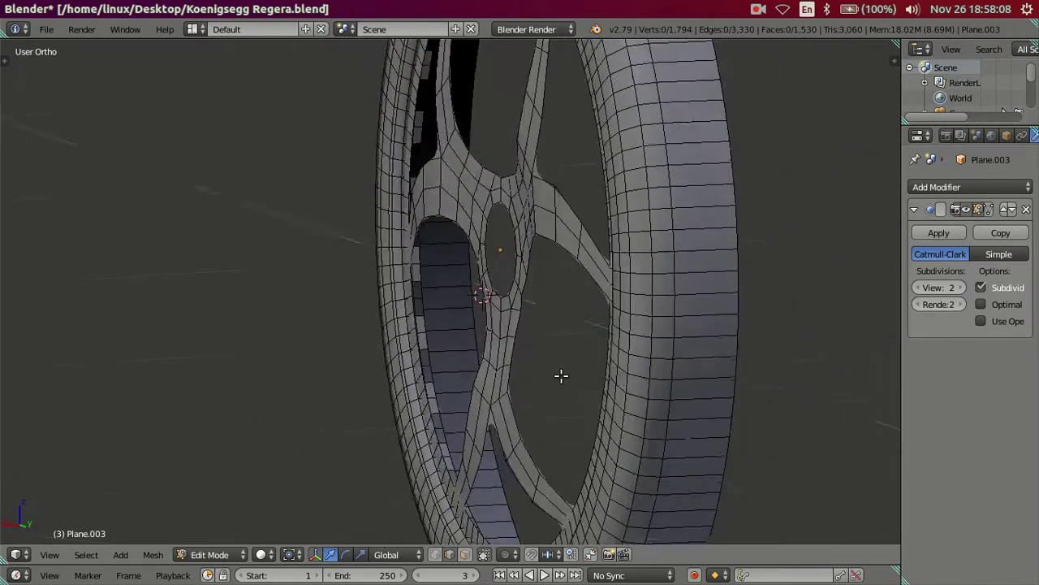
scroll(504, 392, "up", 2)
right_click(507, 380, "alt")
right_click(588, 168, "alt+shift")
right_click(362, 186, "alt+shift")
middle_click_drag(567, 265, 493, 303)
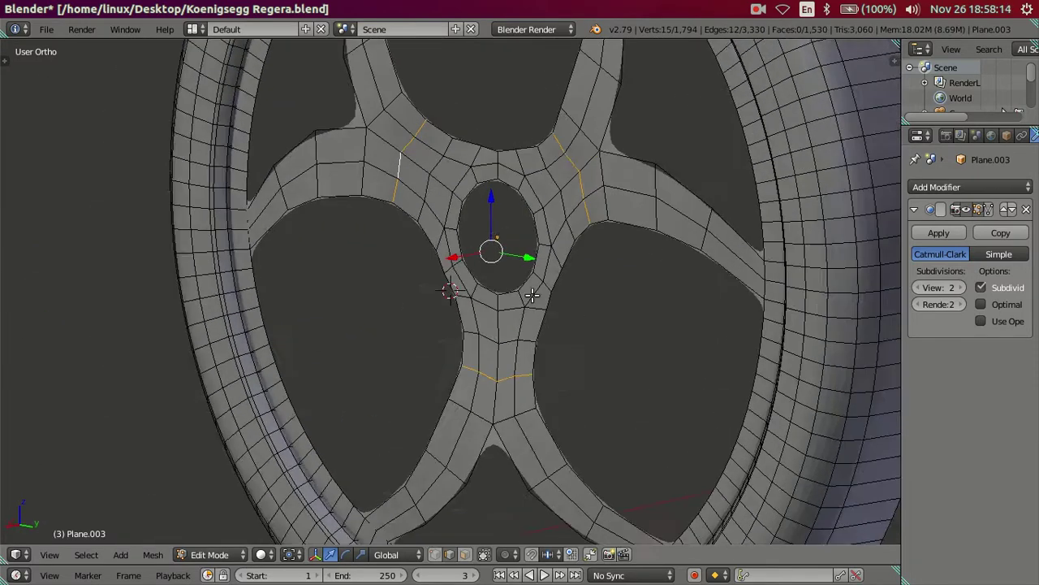
scroll(492, 303, "up", 2)
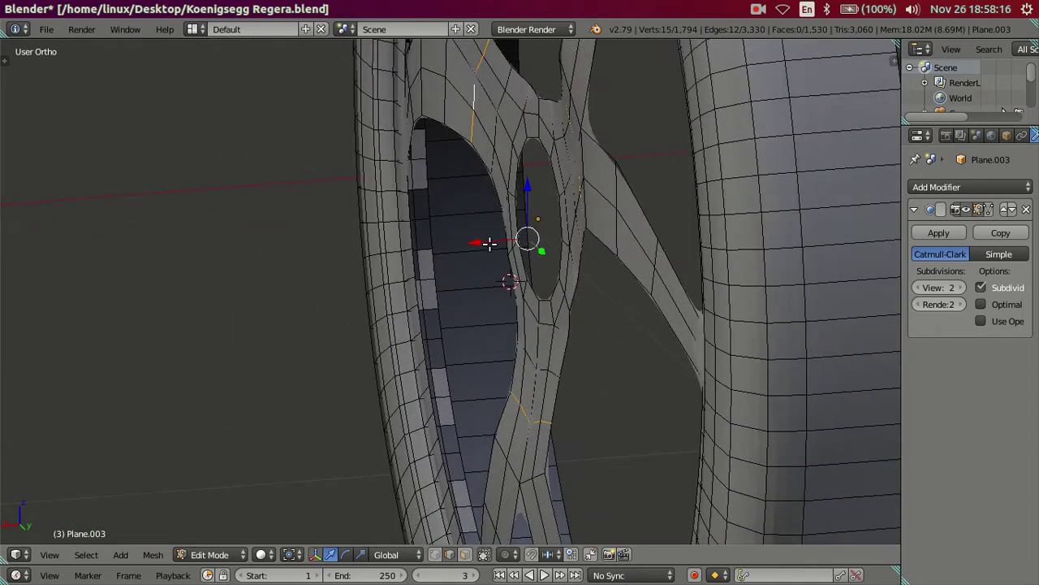
left_click_drag(489, 243, 479, 245)
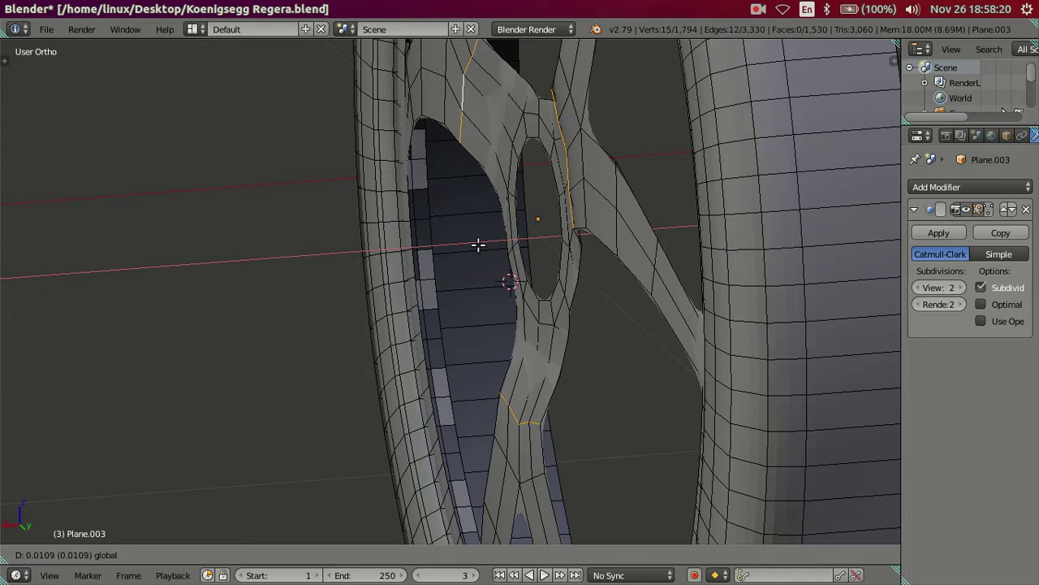
left_click(479, 245)
Select edge loops across all five spokes of the rim
mouse_move(527, 414)
middle_mouse_down()
mouse_move(529, 378)
mouse_move(530, 404)
mouse_move(542, 380)
middle_mouse_up()
key("a")
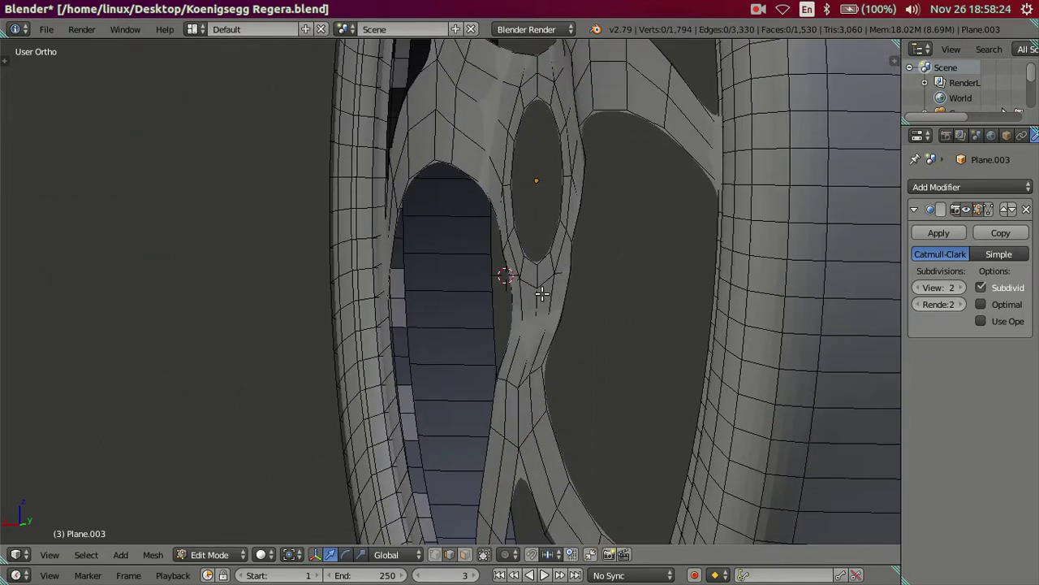
mouse_move(576, 290)
middle_mouse_down()
mouse_move(577, 362)
mouse_move(516, 384)
middle_mouse_up()
right_click(496, 375, "alt")
right_click(479, 380, "alt")
right_click(403, 163, "alt+shift")
right_click(407, 140, "alt+shift")
right_click(557, 145, "alt+shift")
mouse_move(557, 144)
middle_mouse_down()
mouse_move(564, 227)
mouse_move(537, 253)
middle_mouse_up()
right_click(512, 423, "alt+shift")
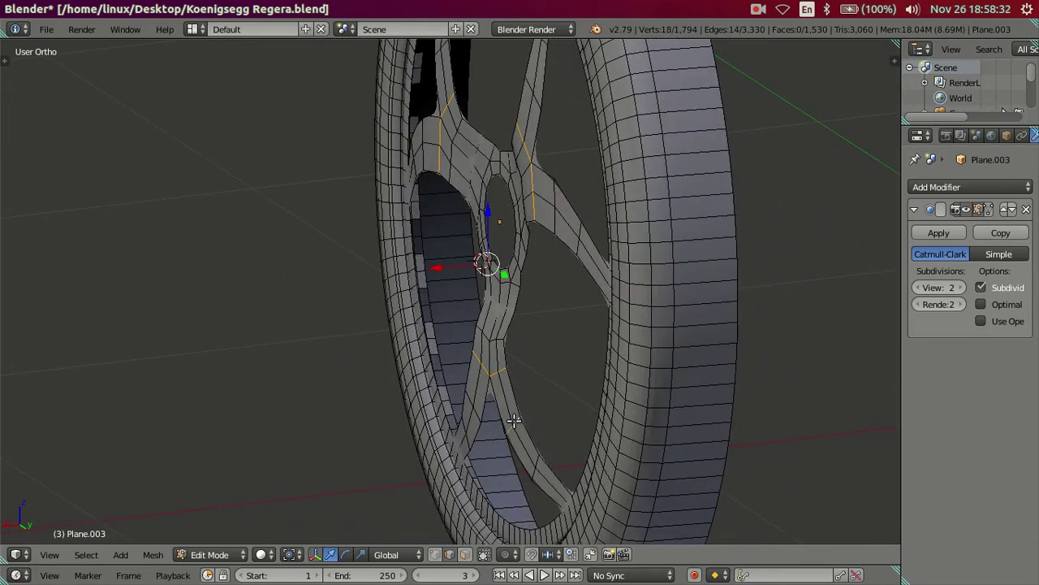
middle_click_drag(512, 423, 485, 403)
right_click(446, 408, "alt+shift")
right_click(376, 145, "alt+shift")
right_click(401, 65, "alt+shift")
right_click(556, 85, "alt+shift")
right_click(588, 173, "alt+shift")
mouse_move(587, 172)
middle_mouse_down()
mouse_move(541, 299)
mouse_move(467, 229)
middle_mouse_up()
Transform the selected spoke loops along the X axis, then preview the smoothed rim in Object Mode
key("s")
key("x")
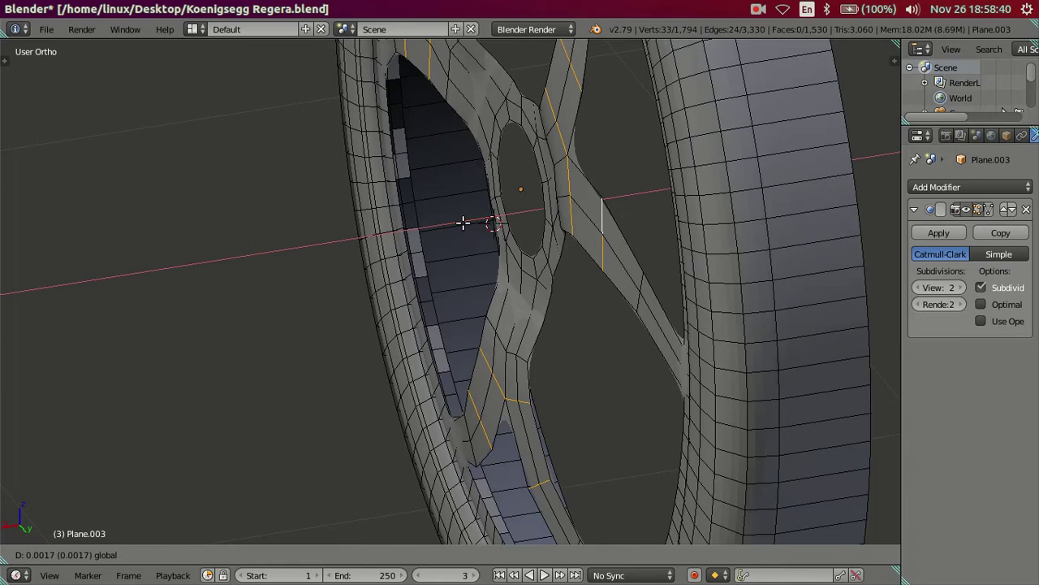
key("Return")
key("a")
mouse_move(464, 279)
middle_mouse_down()
mouse_move(515, 337)
mouse_move(502, 403)
mouse_move(577, 237)
mouse_move(670, 197)
middle_mouse_up()
key("Tab")
mouse_move(524, 283)
middle_mouse_down()
mouse_move(531, 272)
mouse_move(441, 277)
mouse_move(434, 426)
mouse_move(363, 414)
mouse_move(497, 424)
mouse_move(487, 442)
mouse_move(515, 431)
mouse_move(538, 441)
middle_mouse_up()
key("Tab")
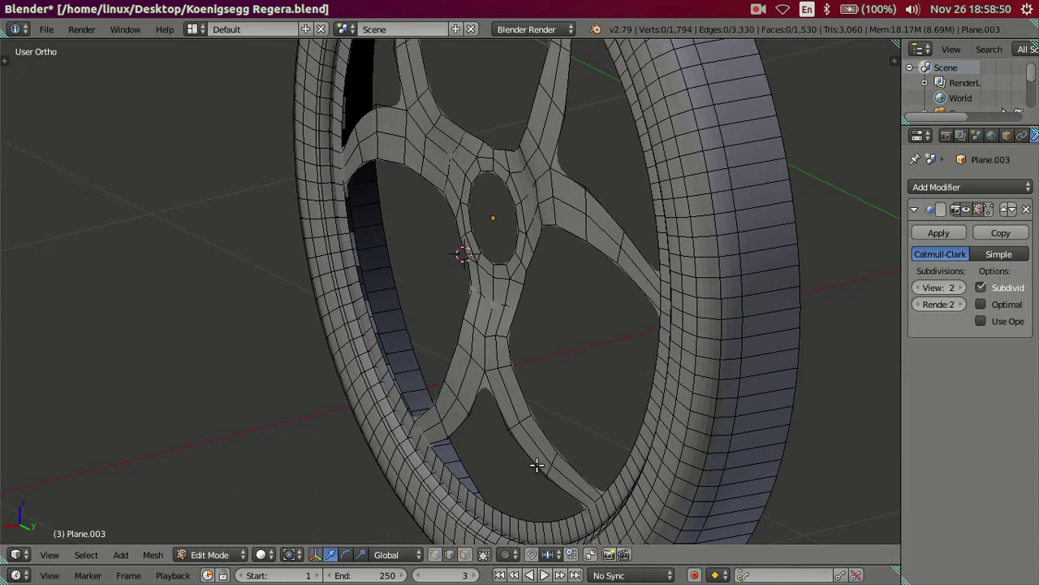
right_click(570, 461, "alt")
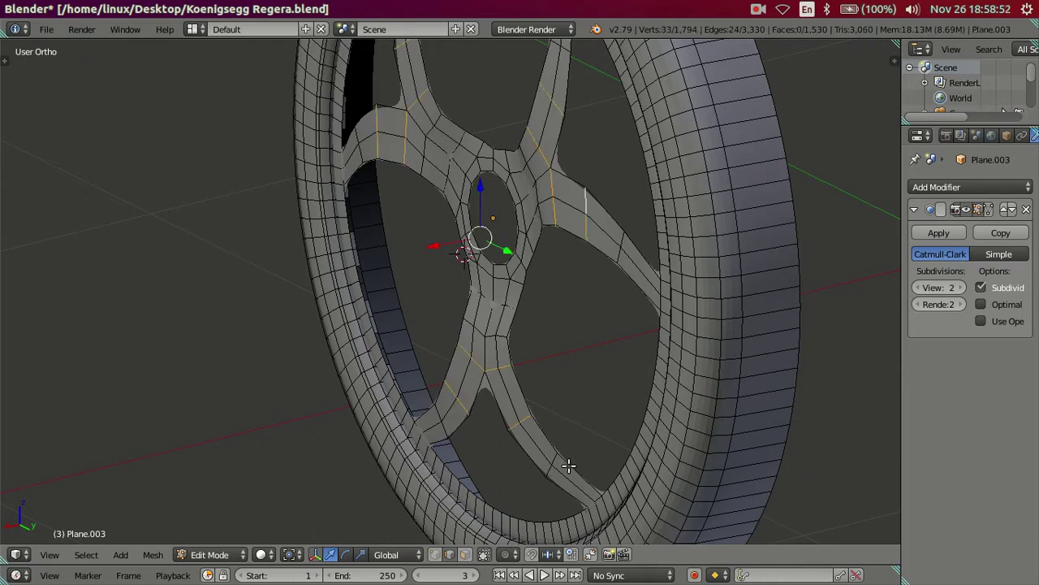
right_click(548, 471, "alt+shift")
right_click(437, 419, "alt+shift")
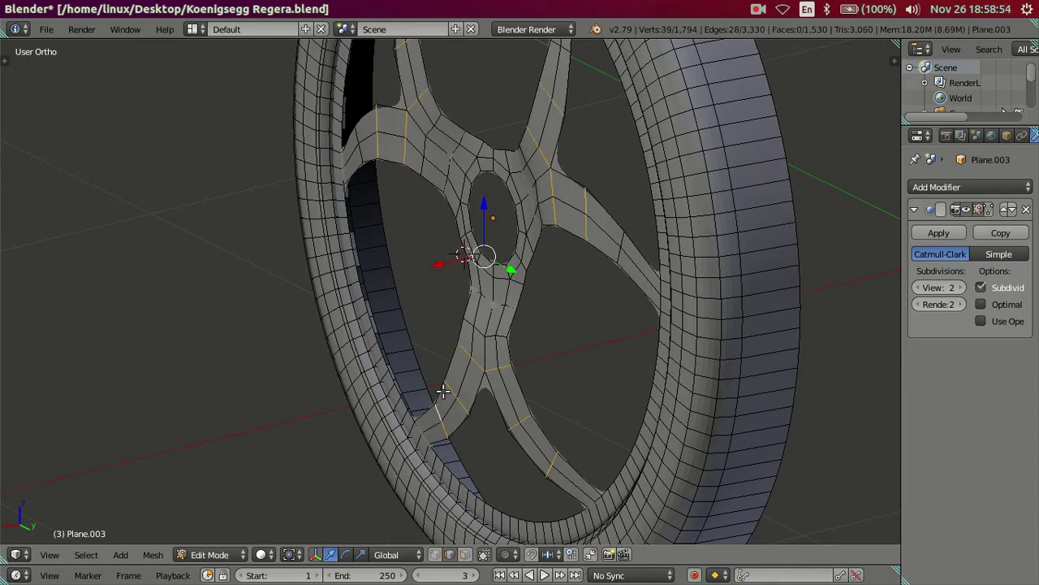
middle_click_drag(439, 398, 582, 116)
right_click(581, 149, "alt+shift")
right_click(324, 316, "alt+shift")
right_click(658, 348, "alt+shift")
mouse_move(661, 353)
middle_mouse_down()
mouse_move(622, 366)
mouse_move(501, 361)
middle_mouse_up()
scroll(461, 387, "down", 2)
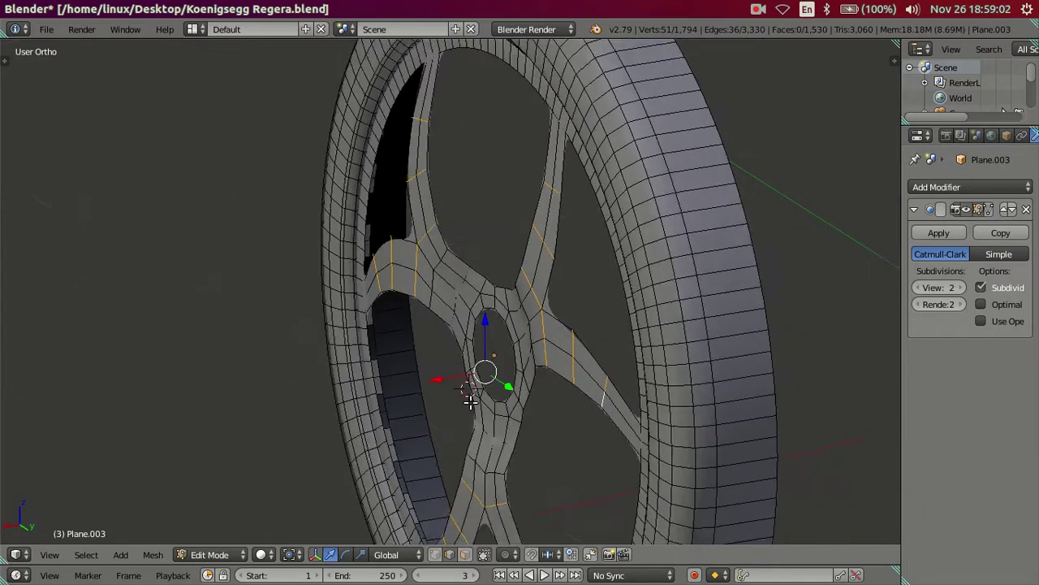
middle_click_drag(464, 399, 454, 195, "shift")
scroll(444, 130, "up", 3)
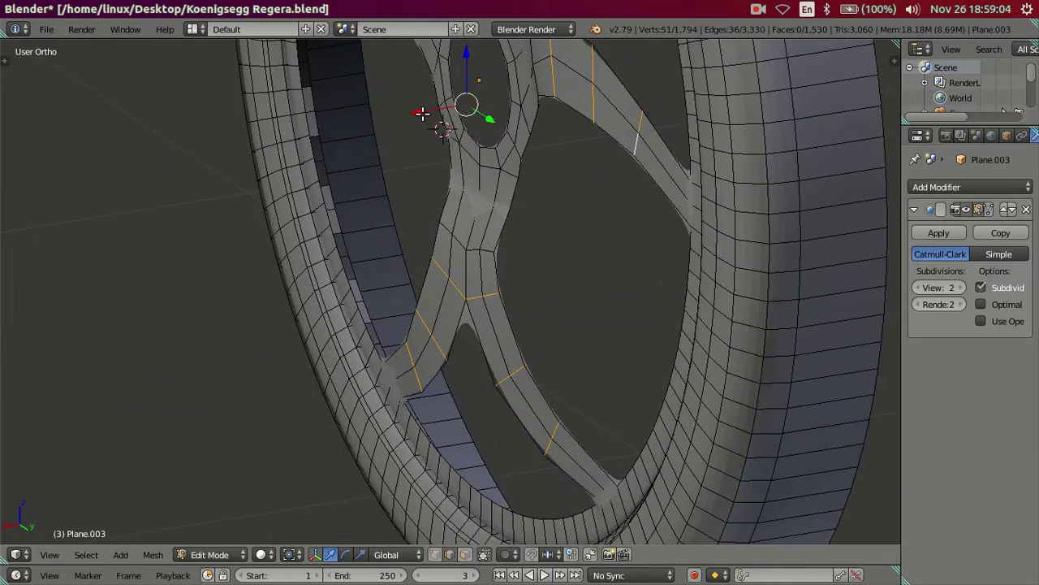
key("a")
mouse_move(522, 279)
middle_mouse_down()
mouse_move(494, 263)
mouse_move(519, 268)
mouse_move(495, 260)
mouse_move(512, 251)
mouse_move(487, 254)
mouse_move(487, 303)
mouse_move(498, 309)
middle_mouse_up()
key("Tab")
mouse_move(512, 359)
middle_mouse_down()
mouse_move(559, 388)
mouse_move(568, 326)
mouse_move(526, 302)
middle_mouse_up()
key("Tab")
mouse_move(507, 241)
middle_mouse_down()
mouse_move(522, 298)
mouse_move(471, 305)
mouse_move(522, 293)
mouse_move(525, 327)
middle_mouse_up()
Select the full ring of vertices around the hub hole
right_click(532, 326, "alt")
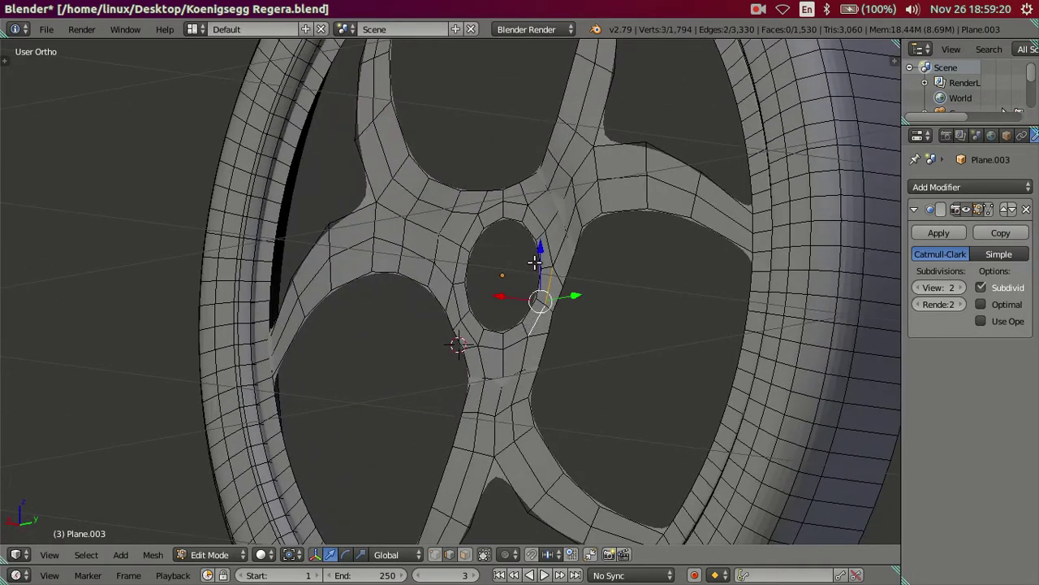
right_click(538, 329, "ctrl")
right_click(503, 203, "ctrl")
right_click(461, 246, "ctrl")
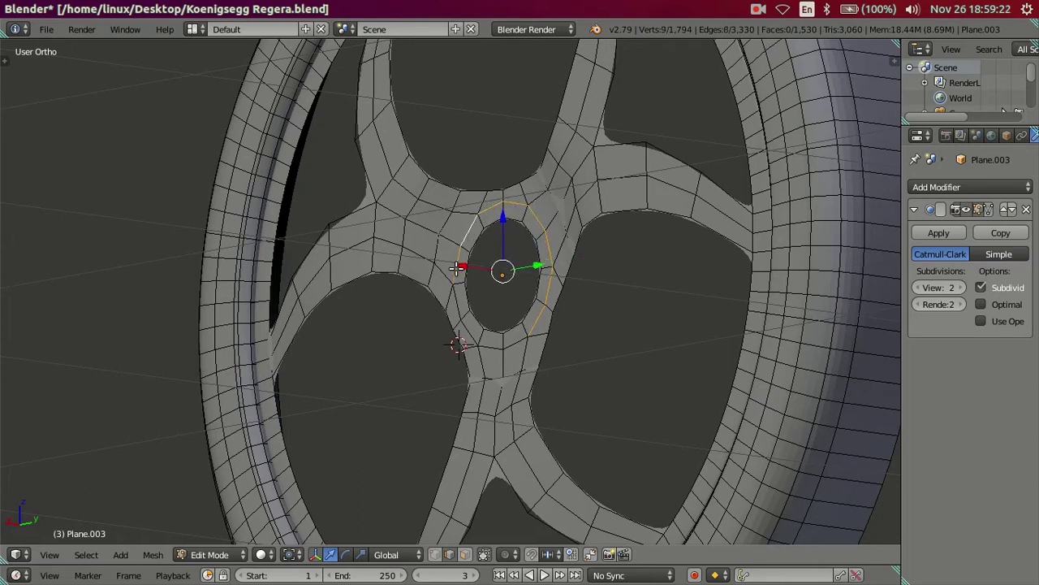
right_click(491, 337, "ctrl")
right_click(523, 340, "ctrl")
mouse_move(555, 336)
middle_mouse_down()
mouse_move(563, 352)
mouse_move(475, 405)
middle_mouse_up()
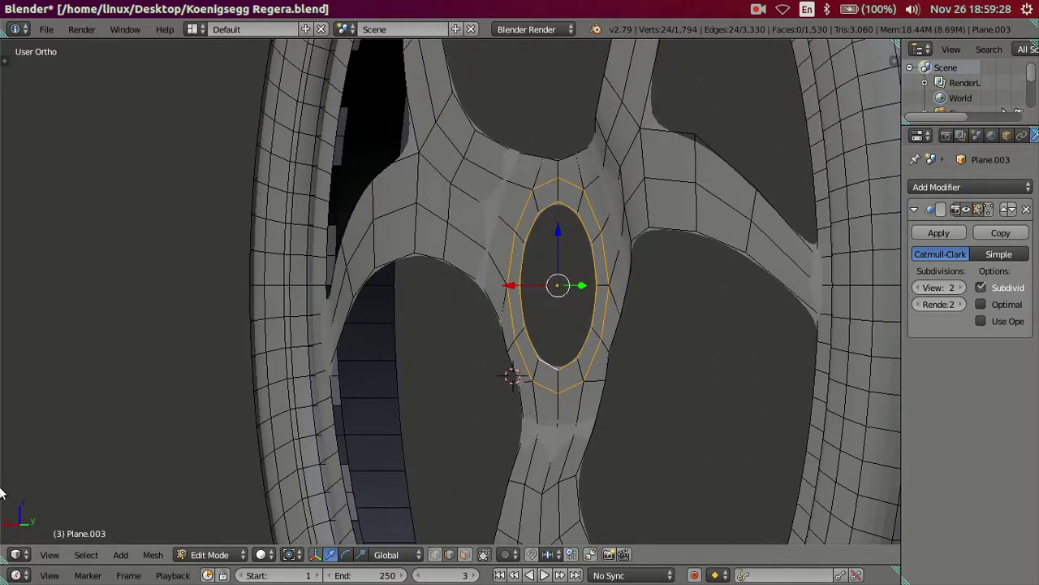
Compare the hub ring against the wheel reference photo in Image Viewer
mouse_move(0, 493)
left_click(13, 310)
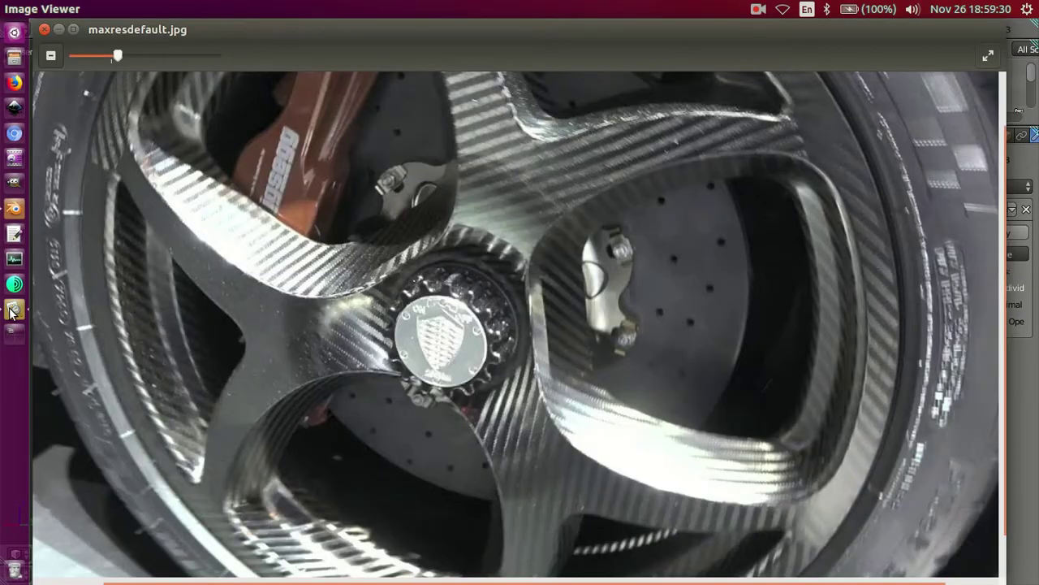
left_click(14, 209)
mouse_move(520, 268)
middle_mouse_down()
mouse_move(557, 260)
mouse_move(590, 279)
middle_mouse_up()
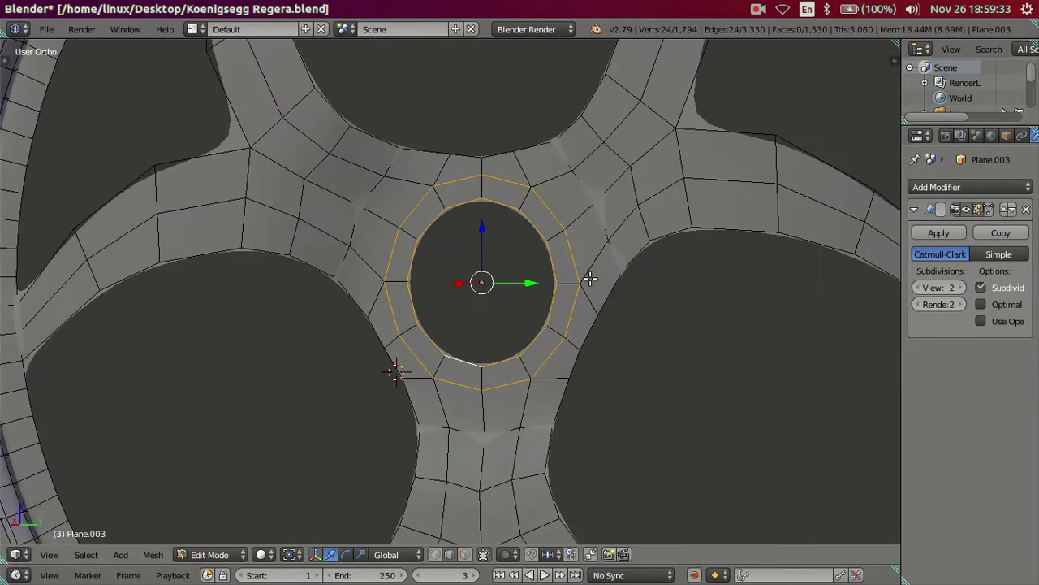
Add outer ring vertices in the right side view and shift the hub ring along X
right_click(571, 369, "shift")
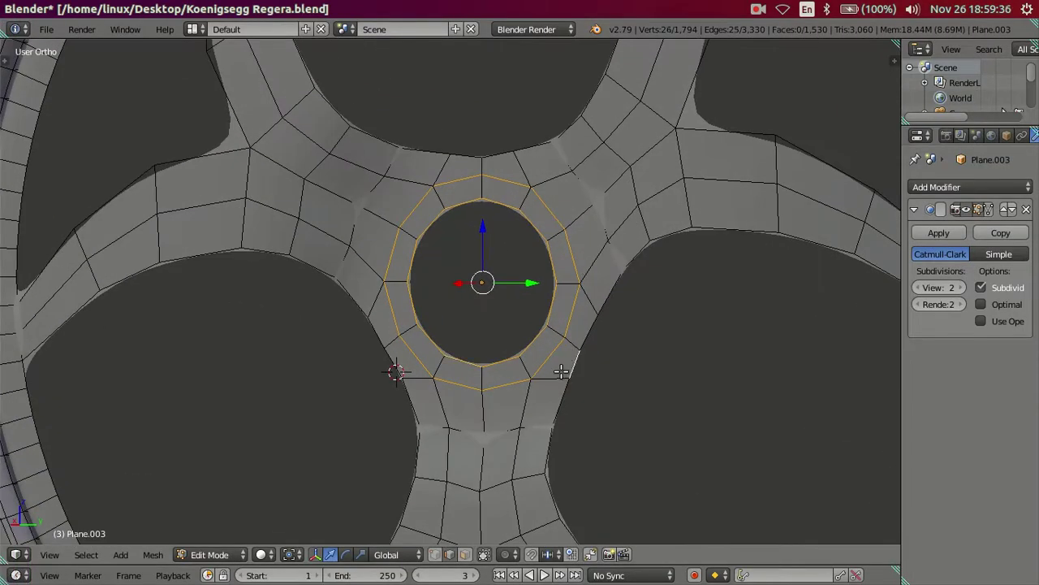
mouse_move(420, 359)
middle_mouse_down()
mouse_move(476, 355)
mouse_move(490, 384)
middle_mouse_up()
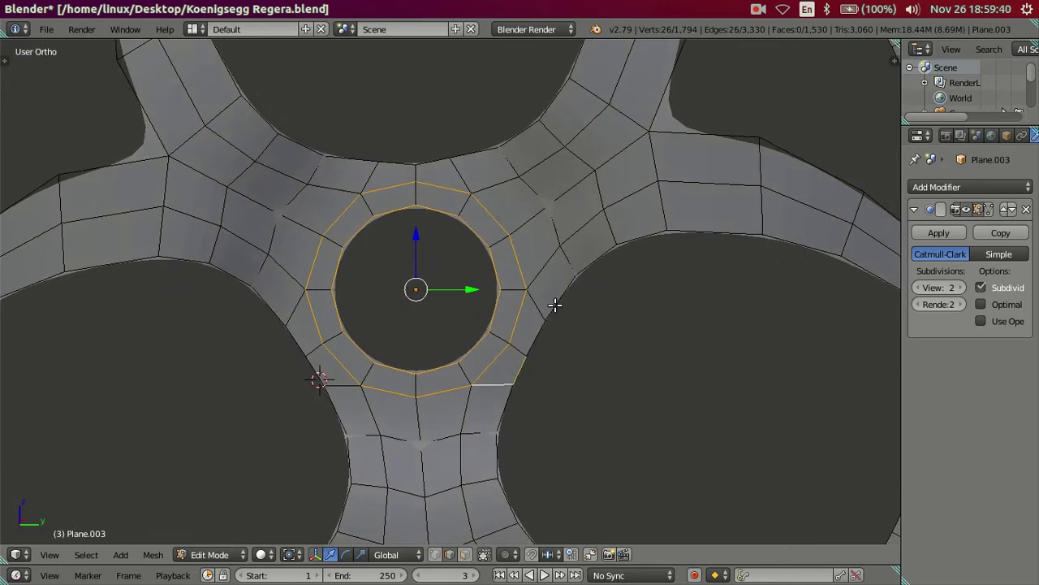
middle_click_drag(572, 314, 583, 313)
scroll(515, 347, "down", 2)
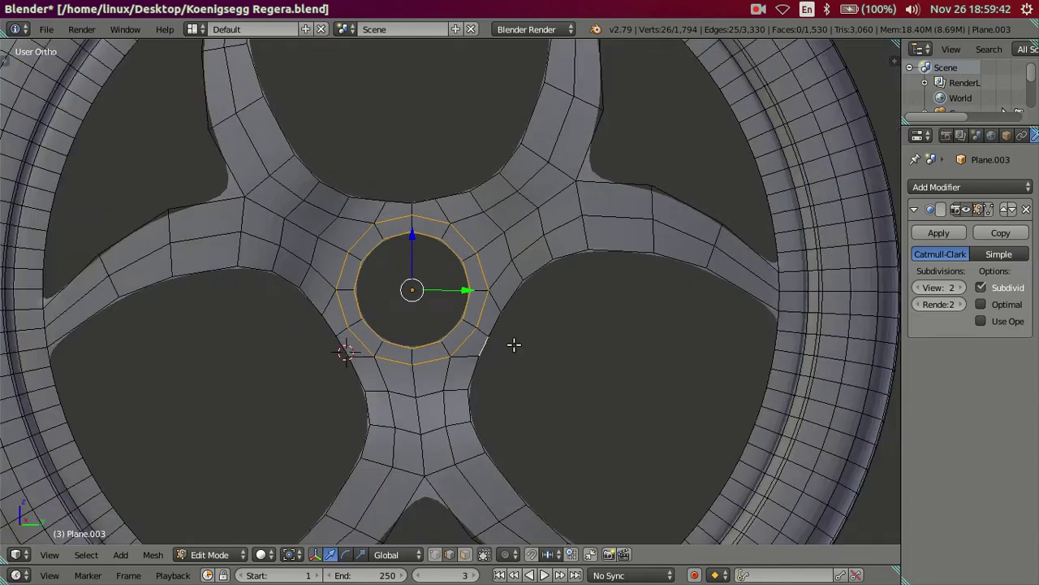
key("KP_3")
scroll(525, 329, "up", 2)
right_click(520, 327, "shift")
right_click(431, 174, "shift")
right_click(324, 333, "shift")
middle_click_drag(479, 359, 395, 358)
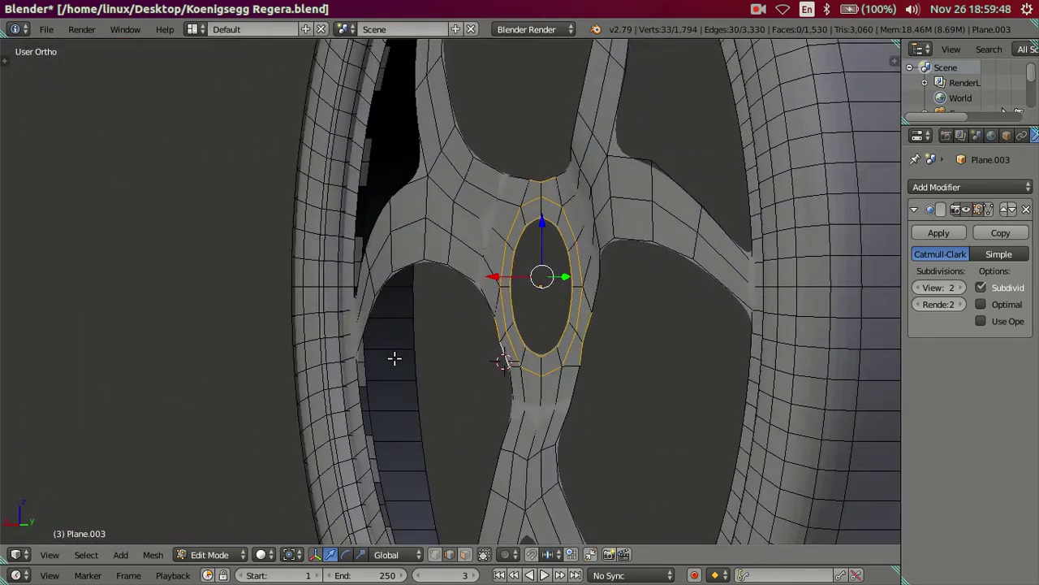
key("KP_3")
mouse_move(441, 332)
middle_mouse_down()
mouse_move(576, 350)
mouse_move(557, 341)
middle_mouse_up()
mouse_move(541, 291)
left_mouse_down()
mouse_move(552, 294)
mouse_move(539, 292)
left_mouse_up()
mouse_move(539, 292)
middle_mouse_down()
mouse_move(446, 275)
mouse_move(486, 268)
mouse_move(462, 264)
mouse_move(544, 288)
mouse_move(522, 292)
mouse_move(506, 276)
middle_mouse_up()
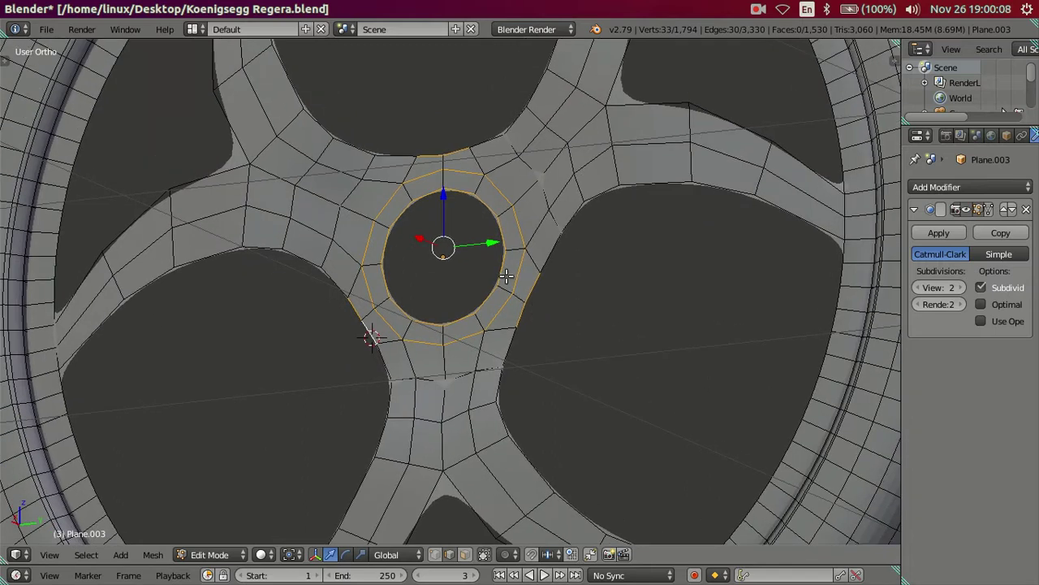
Reselect three outer ring vertices and slide the hub ring further along X
left_click(371, 311, "alt+shift")
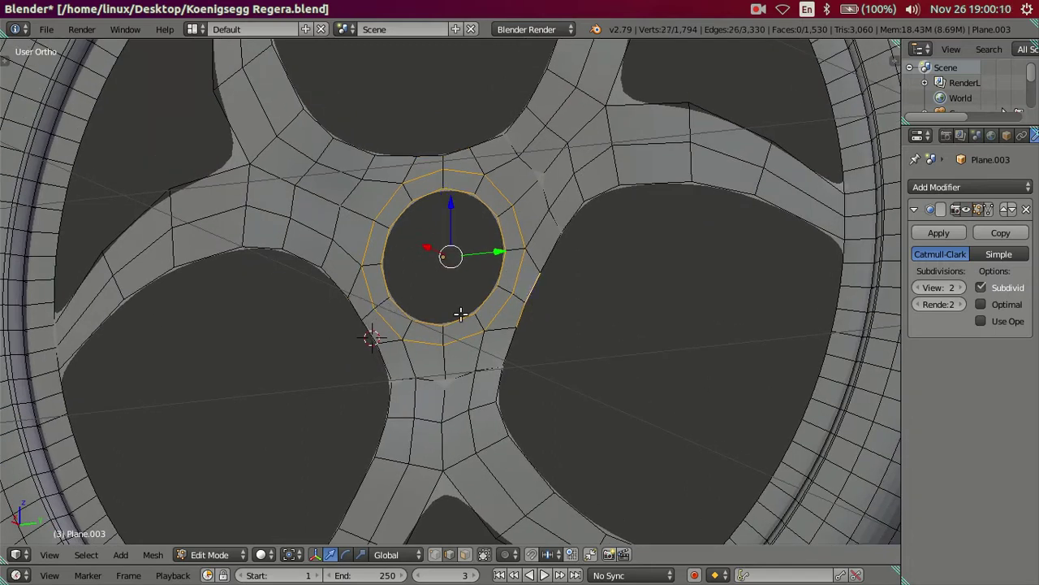
right_click(518, 300, "shift")
right_click(444, 160, "shift")
right_click(360, 314, "shift")
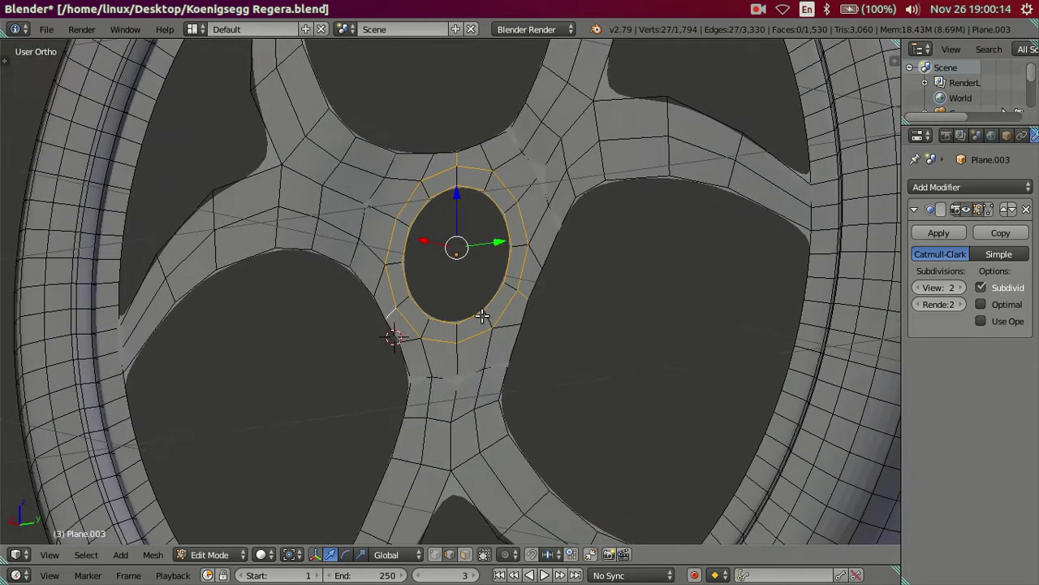
middle_click_drag(514, 313, 450, 249)
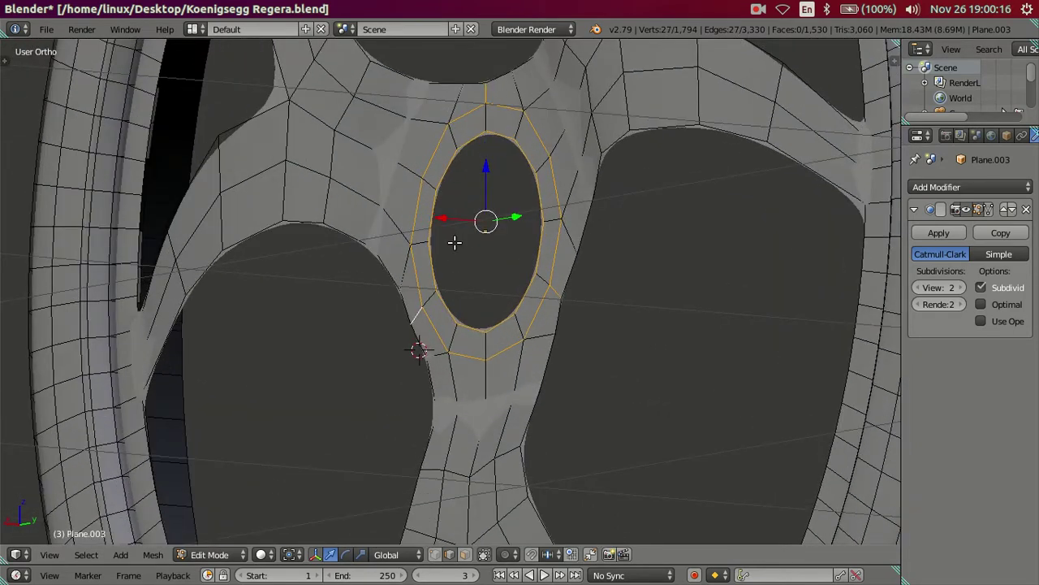
left_click_drag(440, 217, 449, 218)
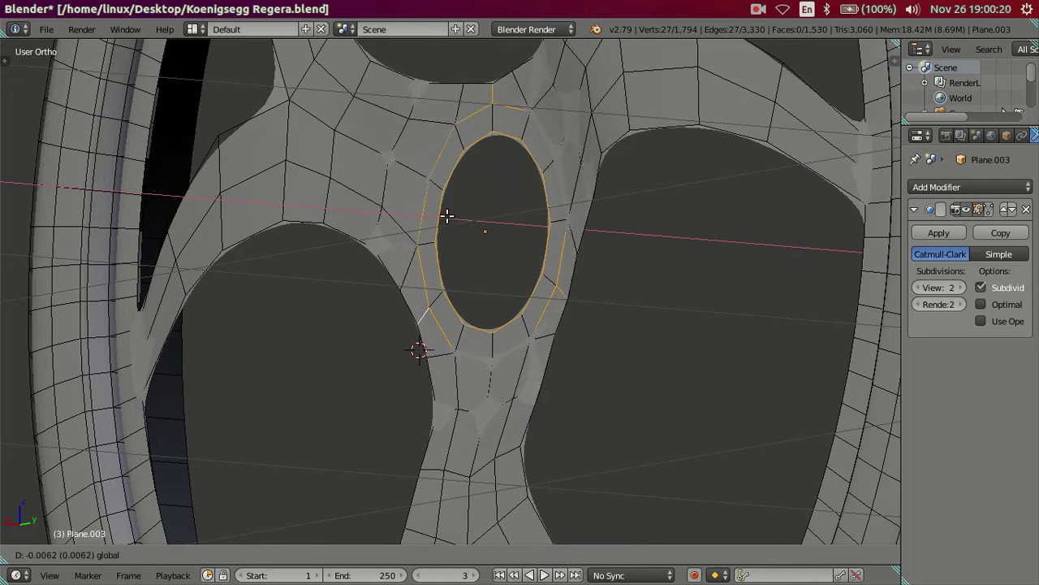
left_click(445, 214)
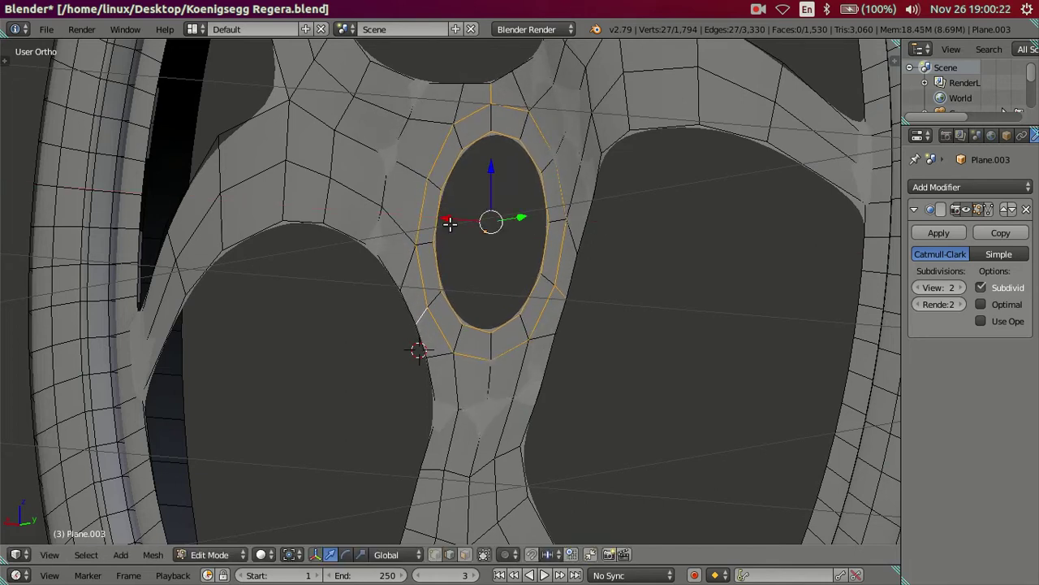
middle_click_drag(446, 216, 556, 249)
Select the outer ring edges along the top and move them along X
right_click(560, 240, "shift")
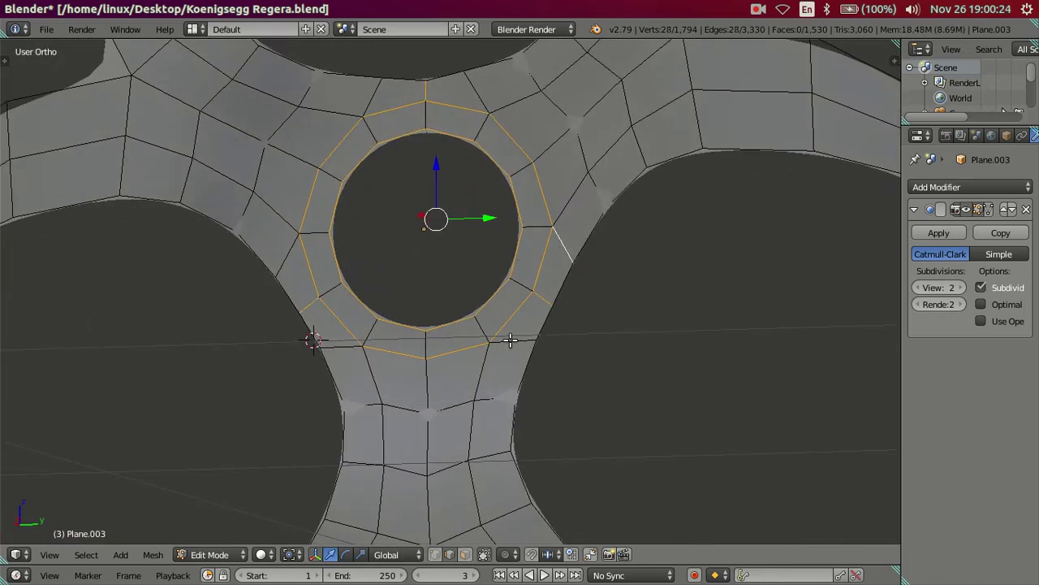
scroll(510, 341, "down", 2)
key("ctrl+z")
right_click(523, 289, "shift")
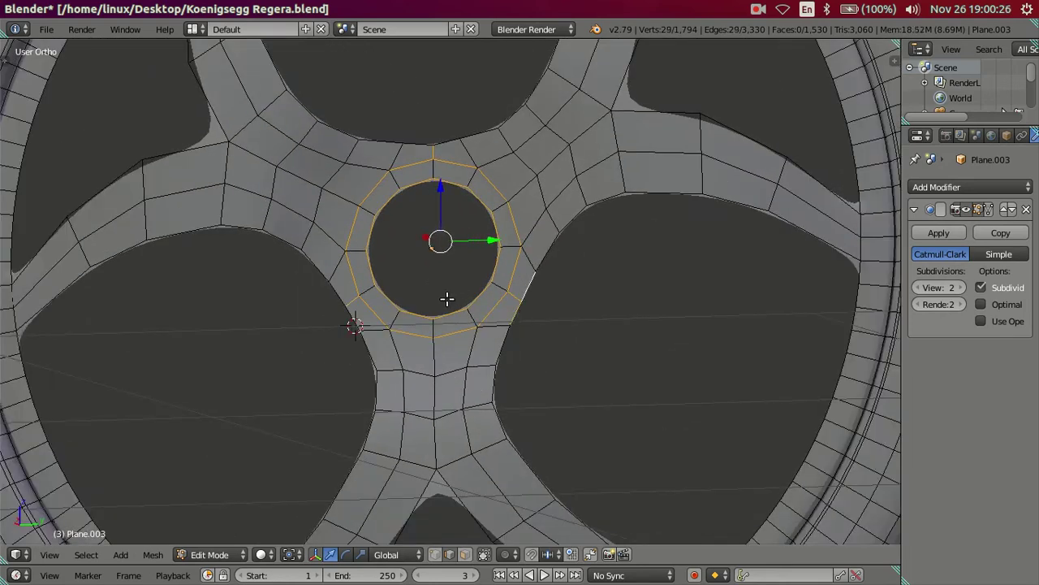
right_click(419, 139, "shift")
right_click(445, 141, "shift")
mouse_move(492, 213)
middle_mouse_down()
mouse_move(455, 225)
mouse_move(476, 237)
mouse_move(471, 219)
middle_mouse_up()
key("g")
key("x")
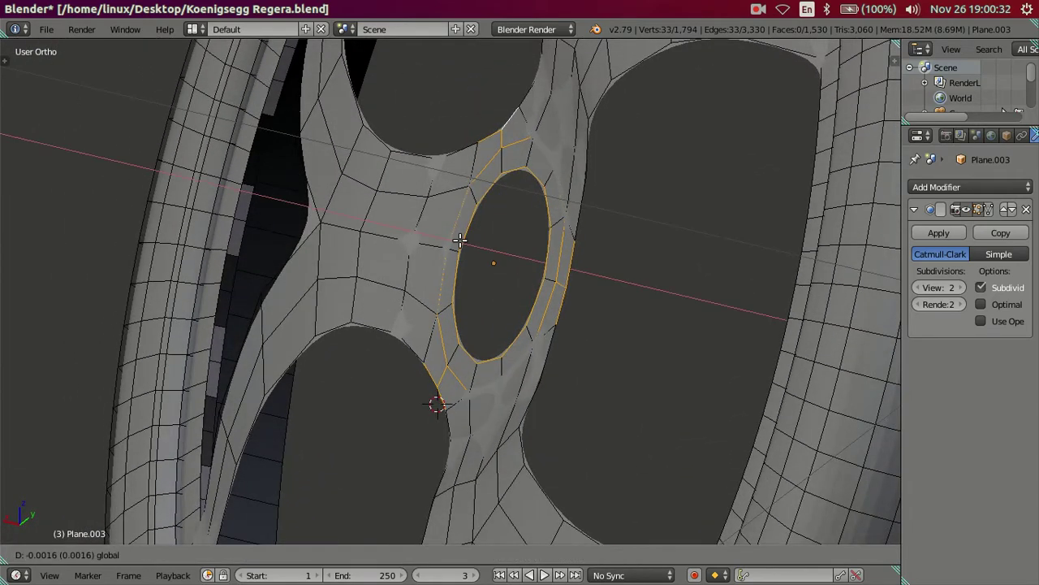
left_click(462, 240)
scroll(462, 240, "down", 5)
Review the smoothed wheel in Object Mode against the reference photo, then resume editing
key("a")
mouse_move(464, 320)
middle_mouse_down()
mouse_move(615, 332)
mouse_move(603, 267)
mouse_move(612, 248)
mouse_move(654, 316)
mouse_move(550, 350)
mouse_move(471, 327)
mouse_move(195, 406)
middle_mouse_up()
key("Tab")
scroll(541, 330, "up", 2)
left_click(7, 312)
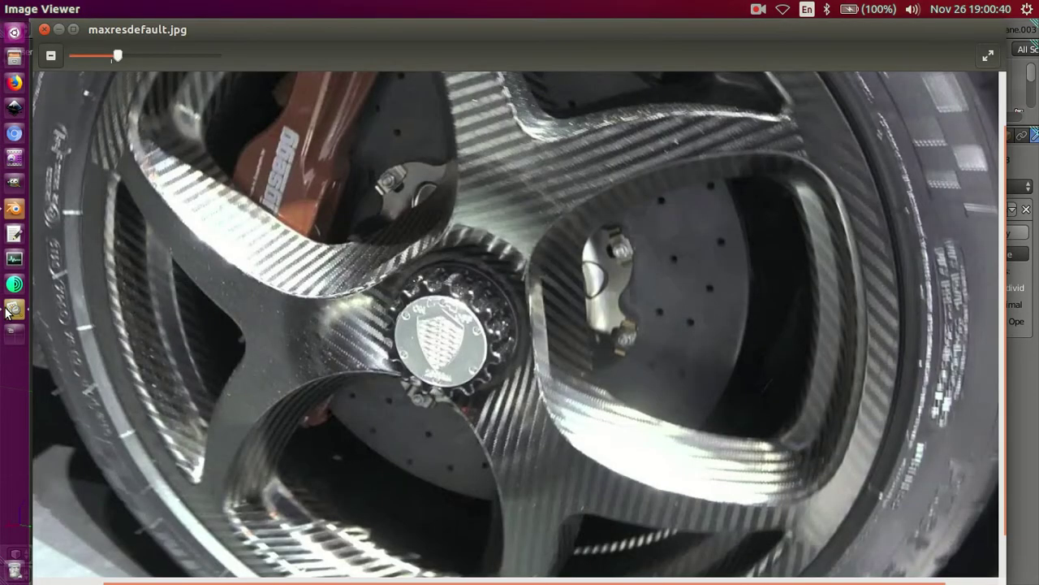
mouse_move(519, 324)
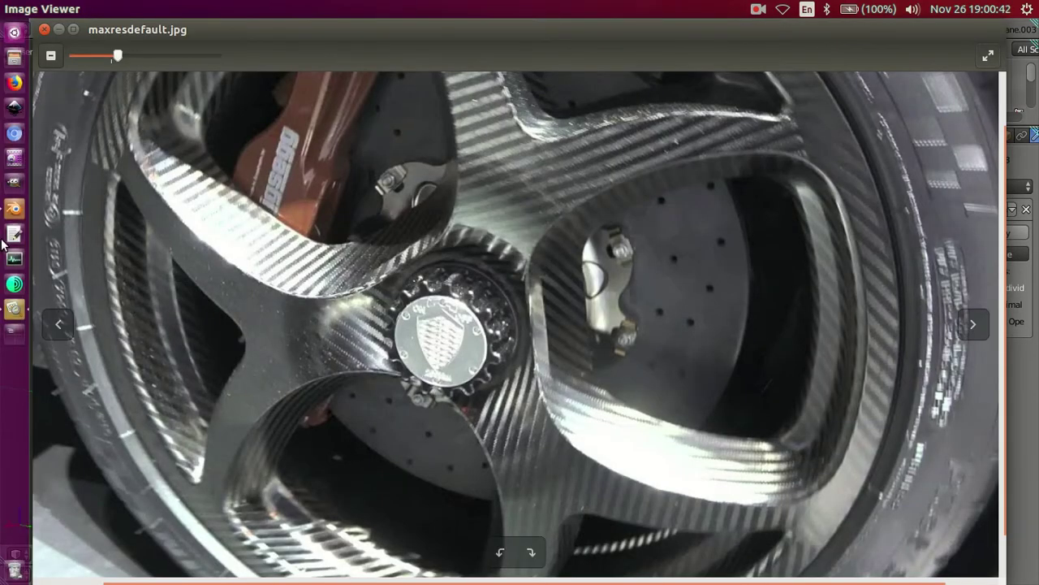
left_click(15, 213)
key("Tab")
mouse_move(590, 376)
middle_mouse_down()
mouse_move(559, 378)
mouse_move(556, 328)
mouse_move(506, 395)
middle_mouse_up()
scroll(557, 328, "up", 3)
Select one short spoke edge loop beside the hub, then add two more
scroll(522, 346, "down", 2)
right_click(497, 410, "alt")
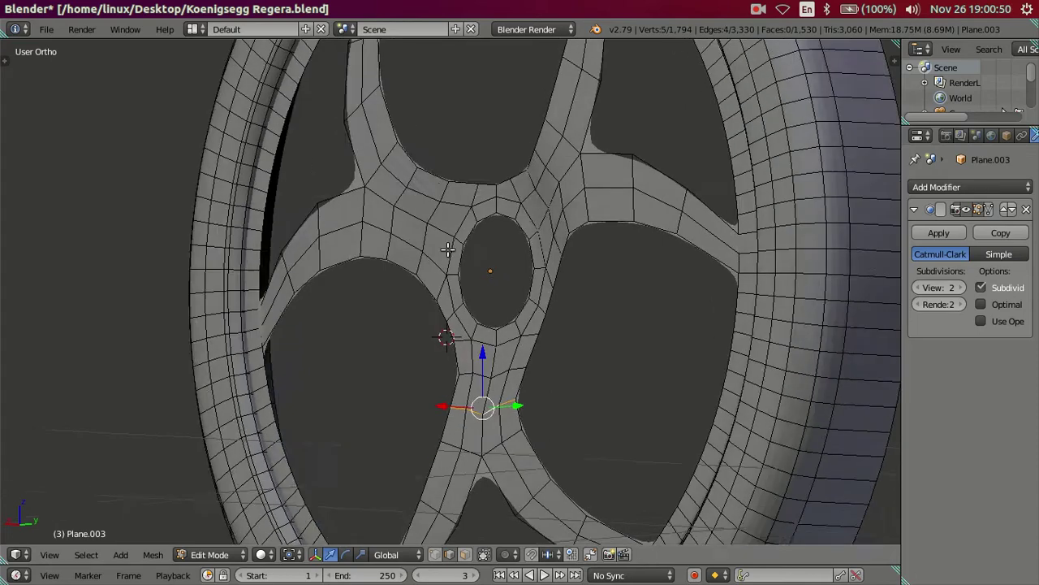
scroll(407, 246, "down", 1)
middle_click_drag(406, 246, 547, 273)
right_click(382, 255, "alt+shift")
right_click(564, 198, "alt+shift")
middle_click_drag(564, 198, 518, 317)
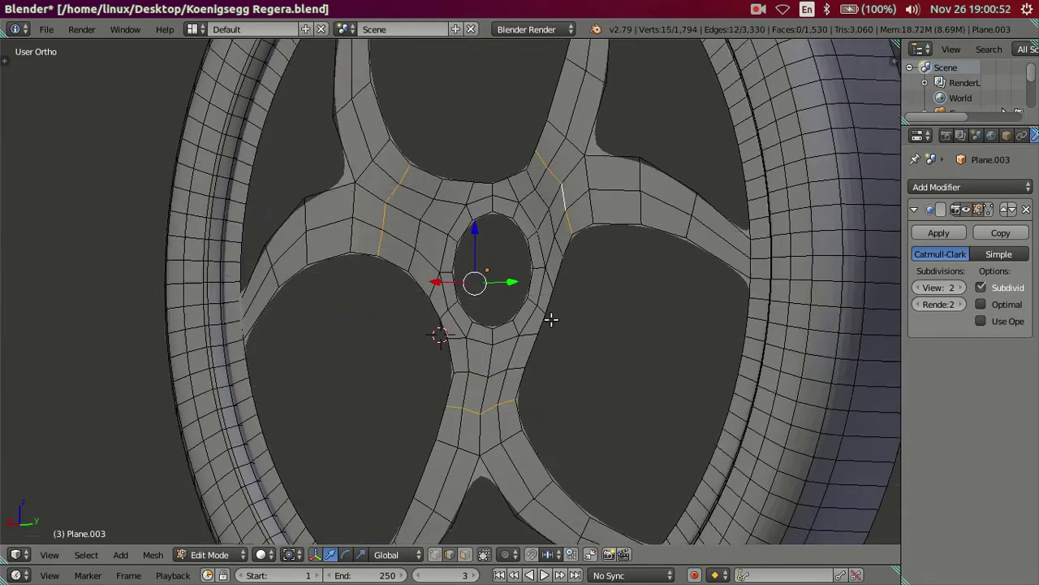
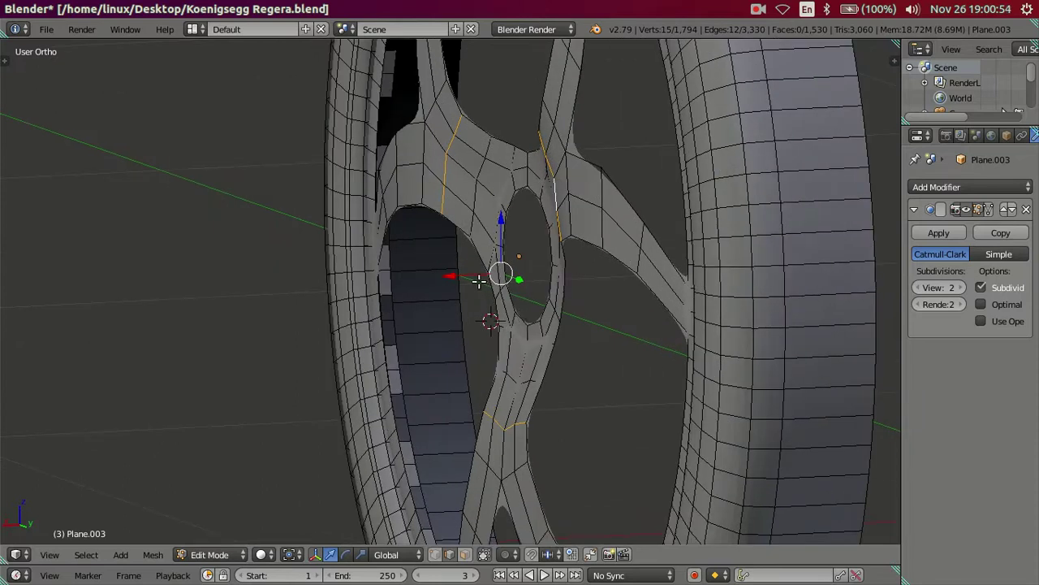
Slide the selected spoke edge loops slightly along X, then add upper-left and upper-right spoke loops
left_click_drag(459, 277, 461, 281)
right_click(506, 469, "shift")
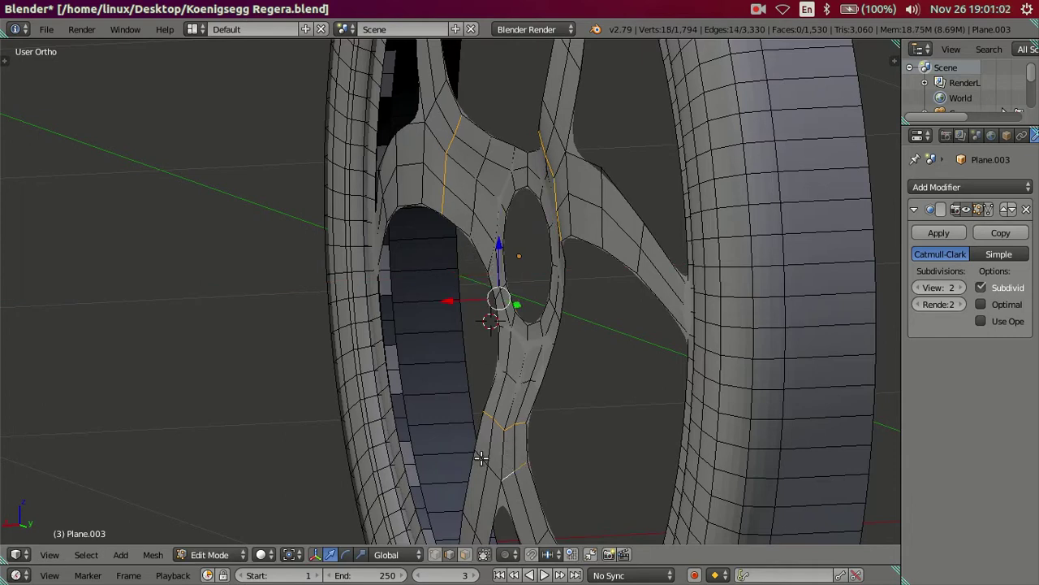
right_click(425, 151, "alt+shift")
right_click(432, 121, "alt+shift")
middle_click_drag(525, 205, 550, 200)
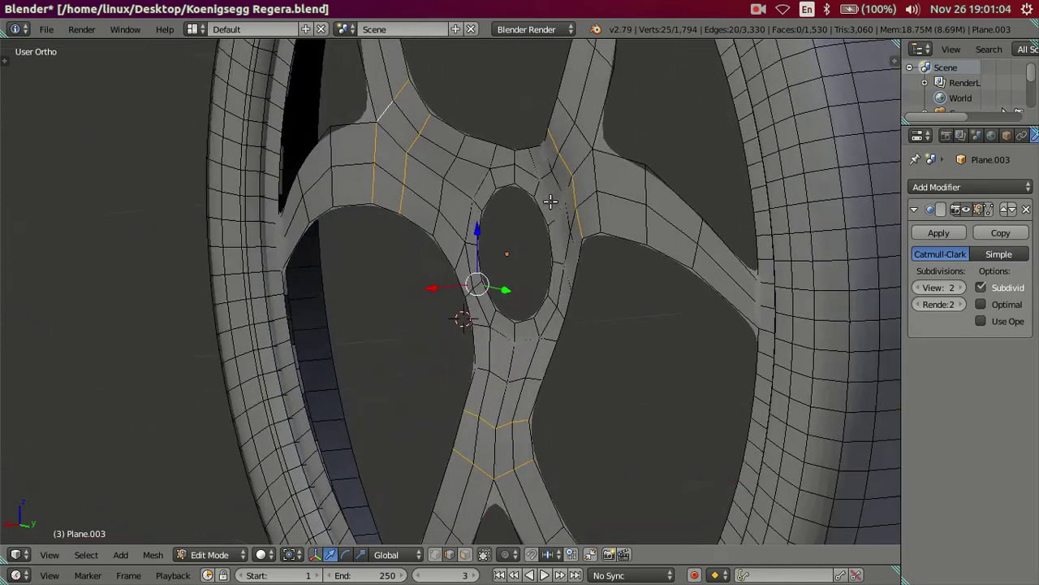
right_click(581, 167, "alt+shift")
middle_click_drag(576, 167, 475, 283)
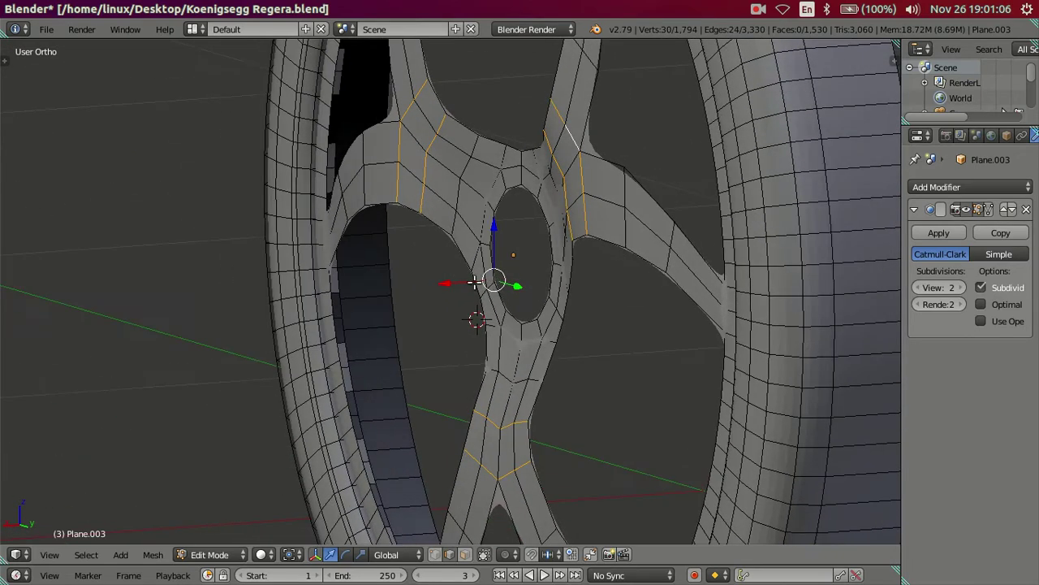
left_click(453, 283)
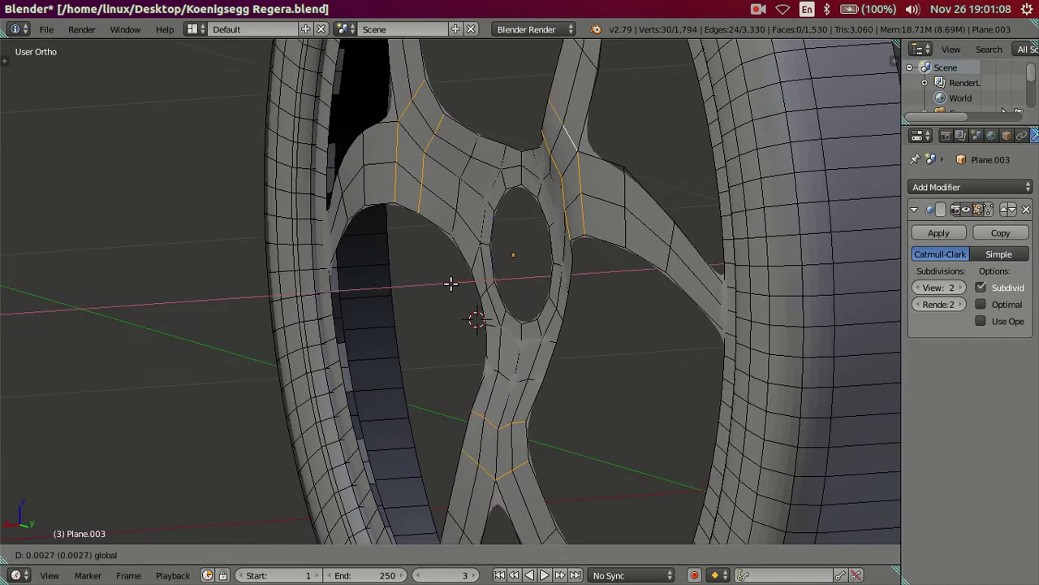
Reselect the loops below the hub and at the upper spokes and shift them slightly along X
key("a")
mouse_move(516, 372)
middle_mouse_down()
mouse_move(559, 355)
mouse_move(704, 348)
mouse_move(737, 284)
mouse_move(561, 361)
middle_mouse_up()
right_click(516, 367, "alt")
right_click(573, 209, "alt+shift")
right_click(400, 186, "alt+shift")
mouse_move(718, 403)
middle_mouse_down()
mouse_move(701, 420)
mouse_move(559, 321)
middle_mouse_up()
left_click_drag(480, 271, 465, 262)
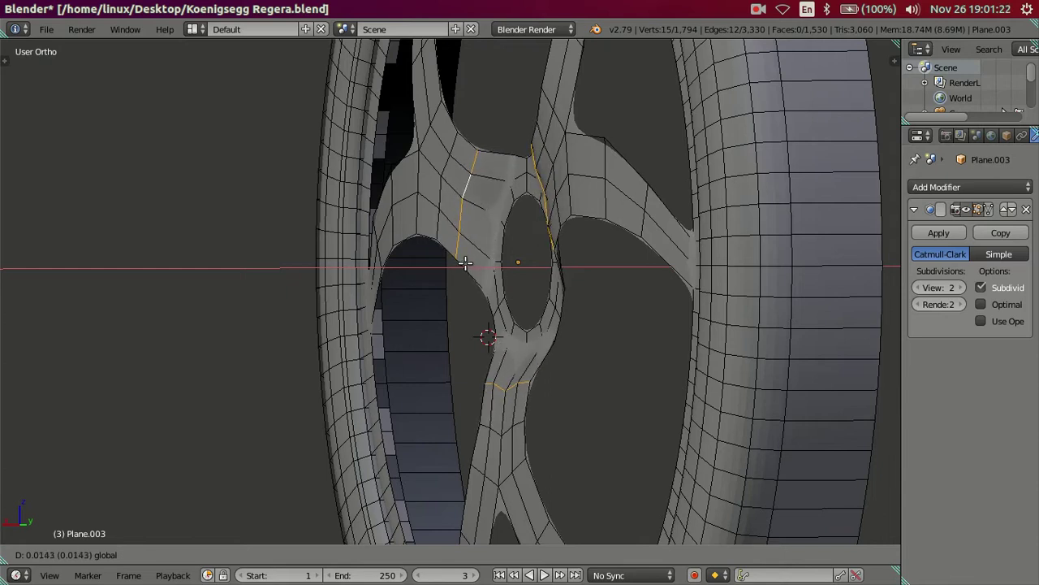
left_click(470, 262)
Check the smoothed wheel in Object Mode, then return to Edit Mode
mouse_move(469, 262)
middle_mouse_down()
mouse_move(564, 304)
mouse_move(488, 293)
middle_mouse_up()
key("Tab")
scroll(521, 330, "up", 1)
scroll(570, 303, "up", 2)
key("Tab")
scroll(523, 379, "up", 2)
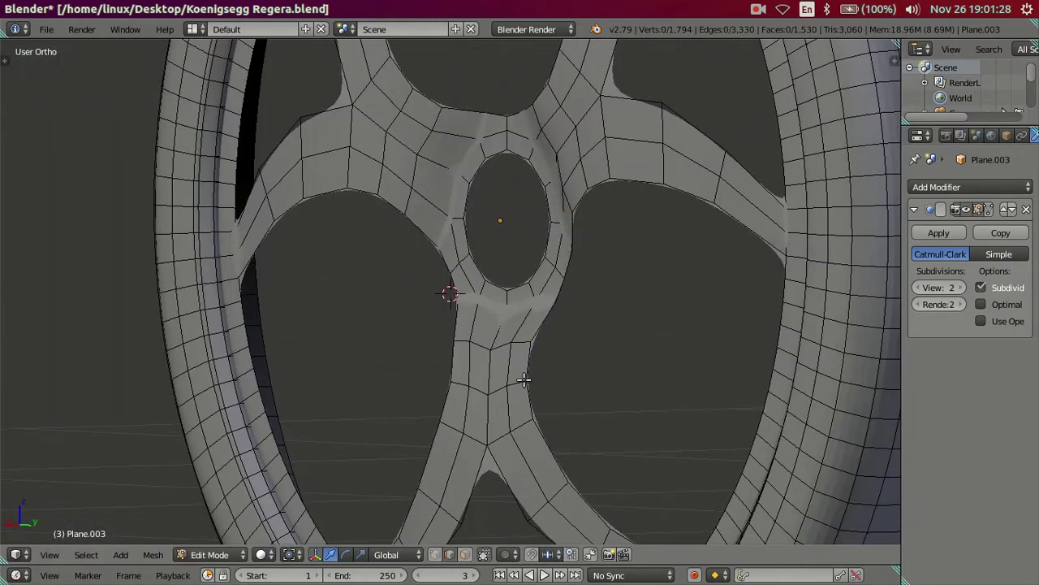
Select three more spoke edge loops and nudge them slightly along X
middle_click_drag(524, 379, 499, 385)
right_click(499, 385, "alt")
right_click(441, 160, "alt+shift")
mouse_move(570, 168)
middle_mouse_down()
mouse_move(615, 153)
mouse_move(538, 190)
mouse_move(517, 224)
middle_mouse_up()
right_click(578, 119, "alt+shift")
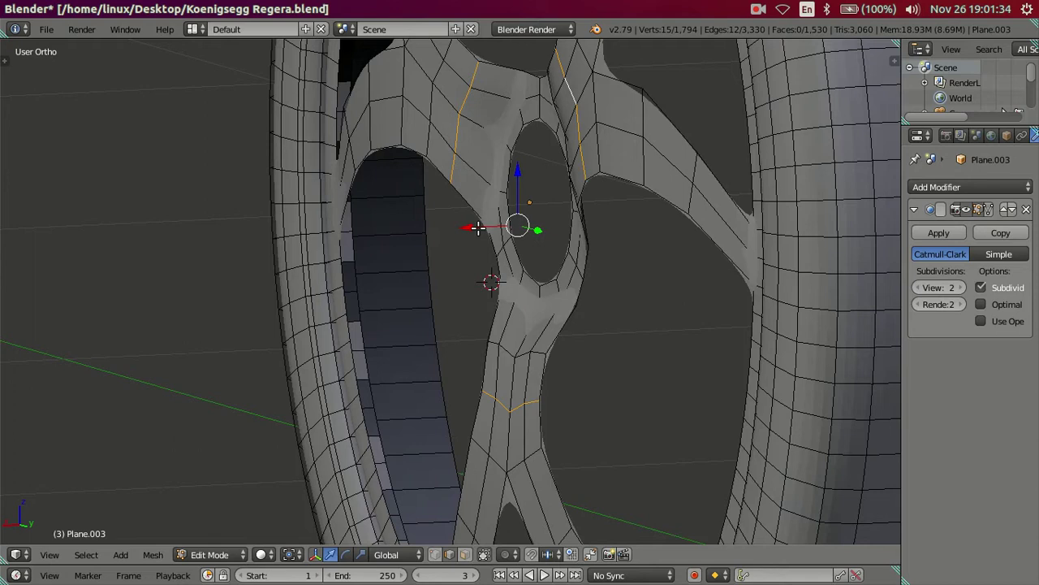
left_click_drag(478, 228, 474, 228)
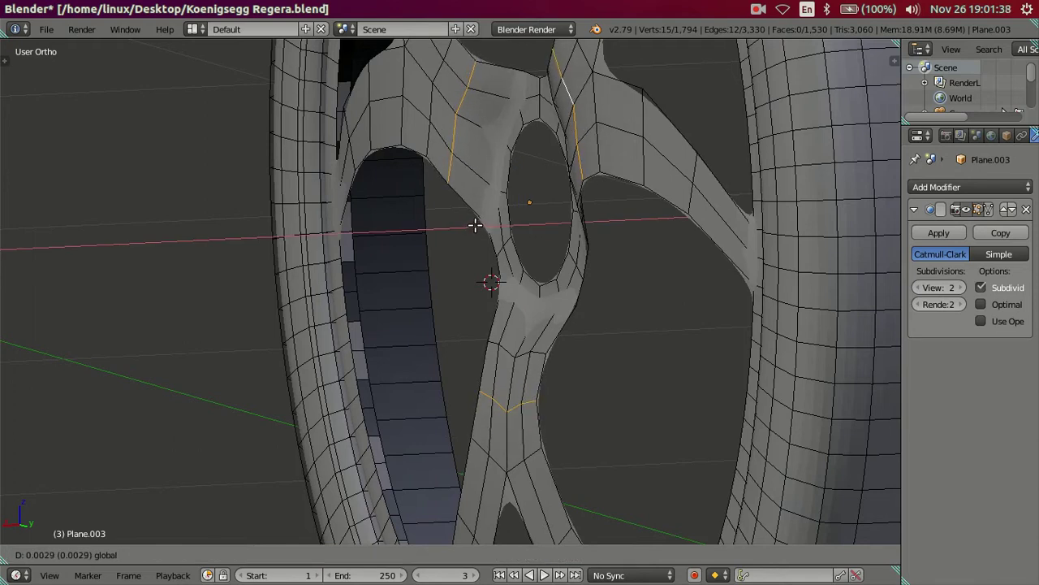
left_click(475, 225)
Inspect the smoothed wheel spoke in Object Mode
key("Tab")
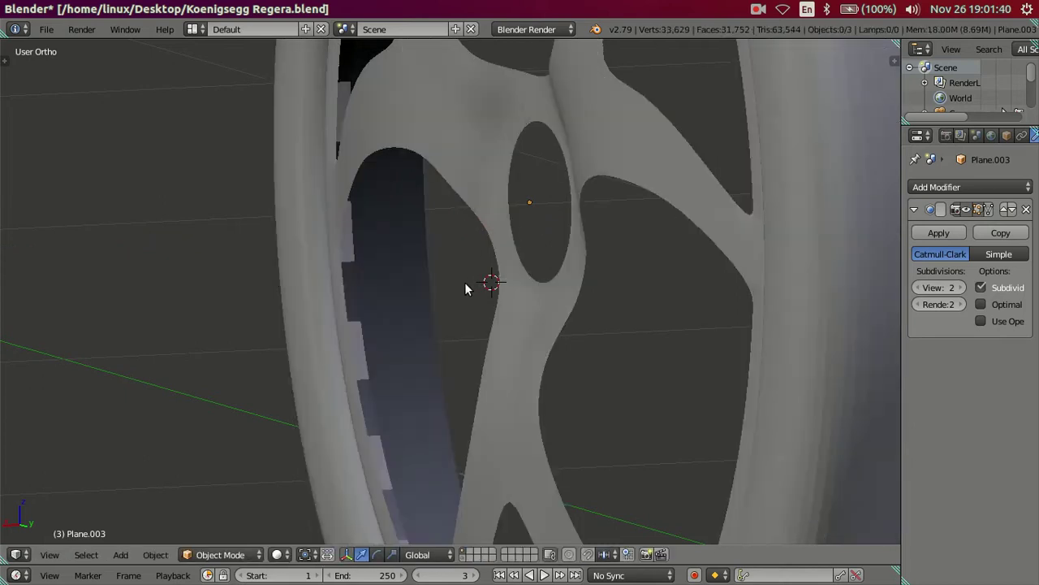
scroll(464, 282, "up", 4)
mouse_move(597, 321)
middle_mouse_down()
mouse_move(680, 286)
mouse_move(682, 383)
mouse_move(645, 292)
mouse_move(582, 341)
mouse_move(640, 361)
mouse_move(586, 369)
mouse_move(326, 364)
middle_mouse_up()
scroll(681, 285, "down", 5)
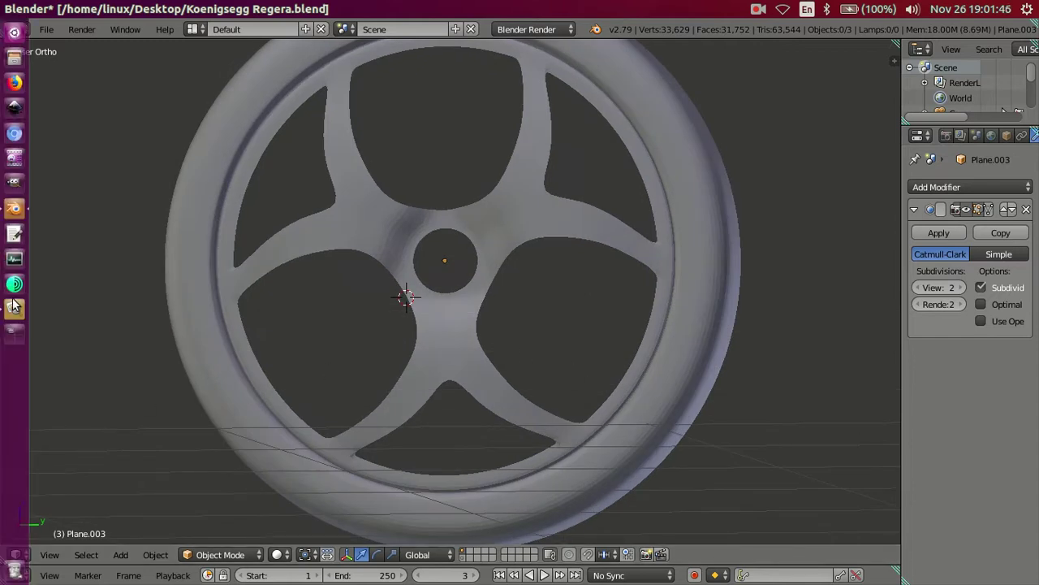
Compare with the maxresdefault.jpg reference photo, then resume editing the mesh near the hub
left_click(13, 305)
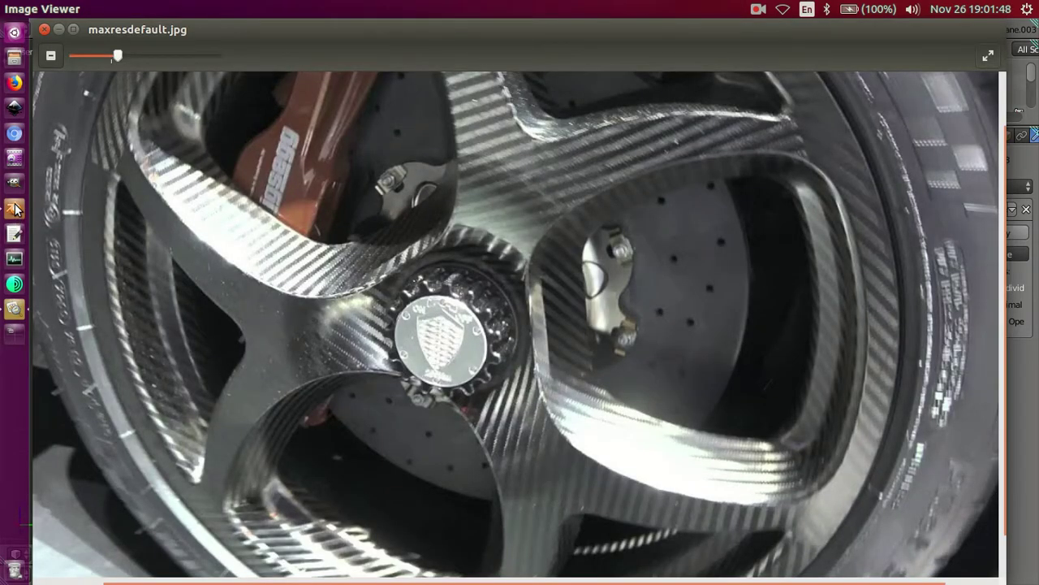
left_click(14, 209)
middle_click_drag(329, 287, 389, 284)
key("Tab")
scroll(470, 280, "up", 3)
mouse_move(532, 248)
middle_mouse_down("shift")
mouse_move(533, 299)
mouse_move(501, 281)
mouse_move(564, 248)
mouse_move(570, 230)
mouse_move(513, 216)
mouse_move(539, 237)
middle_mouse_up("shift")
scroll(509, 268, "up", 1)
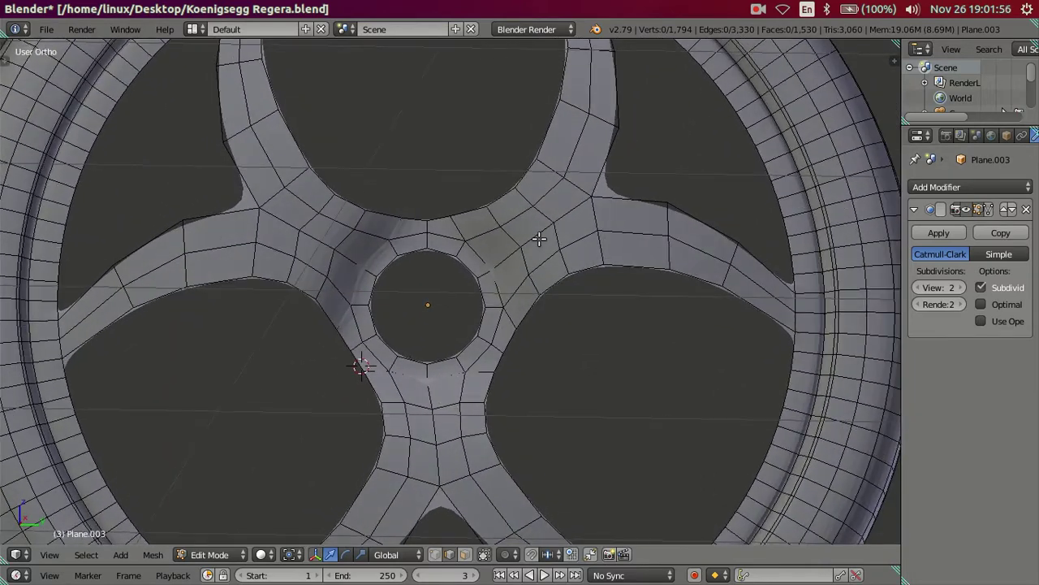
Switch to Right Ortho view and set the subdivision preview level to 0
scroll(367, 280, "down", 3)
key("KP_3")
scroll(396, 301, "up", 5)
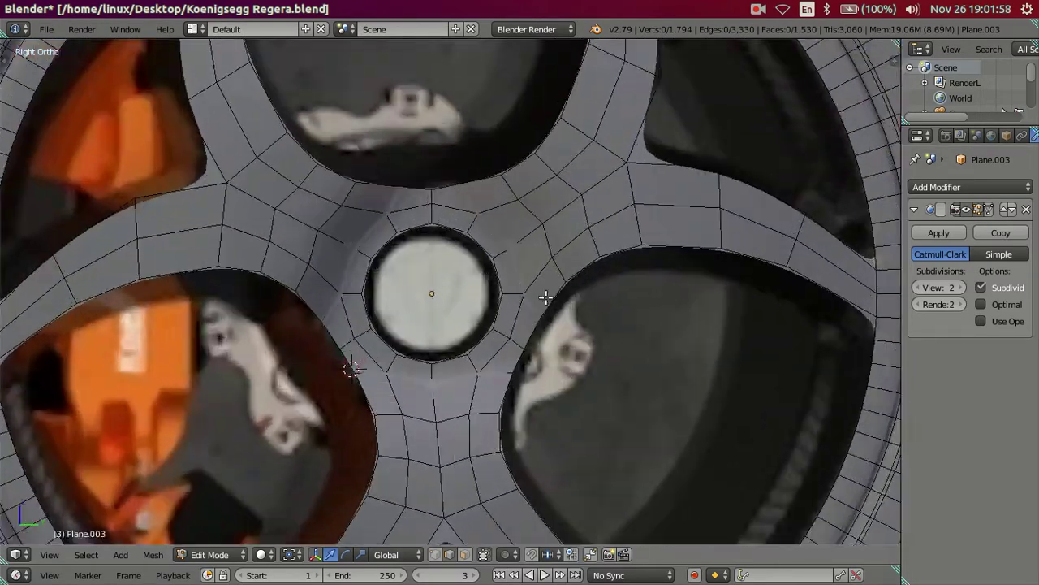
left_click(919, 288)
left_click(919, 287)
scroll(243, 285, "up", 1)
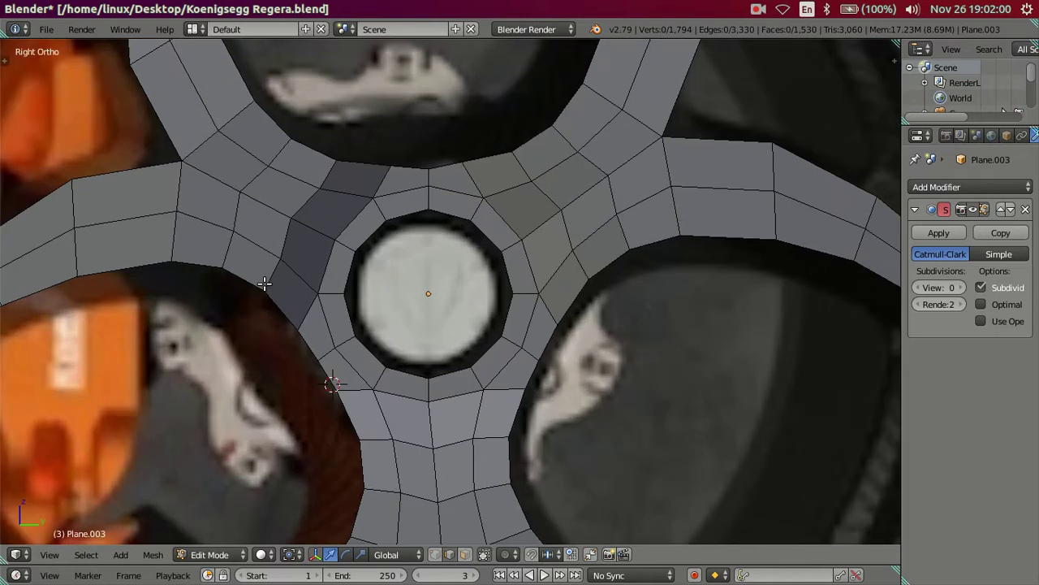
Select three hub vertices, preview a loop cut, cancel it, and deselect them
right_click(290, 217)
right_click(536, 240, "shift")
right_click(548, 235, "shift")
right_click(565, 216, "shift")
right_click(439, 428, "shift")
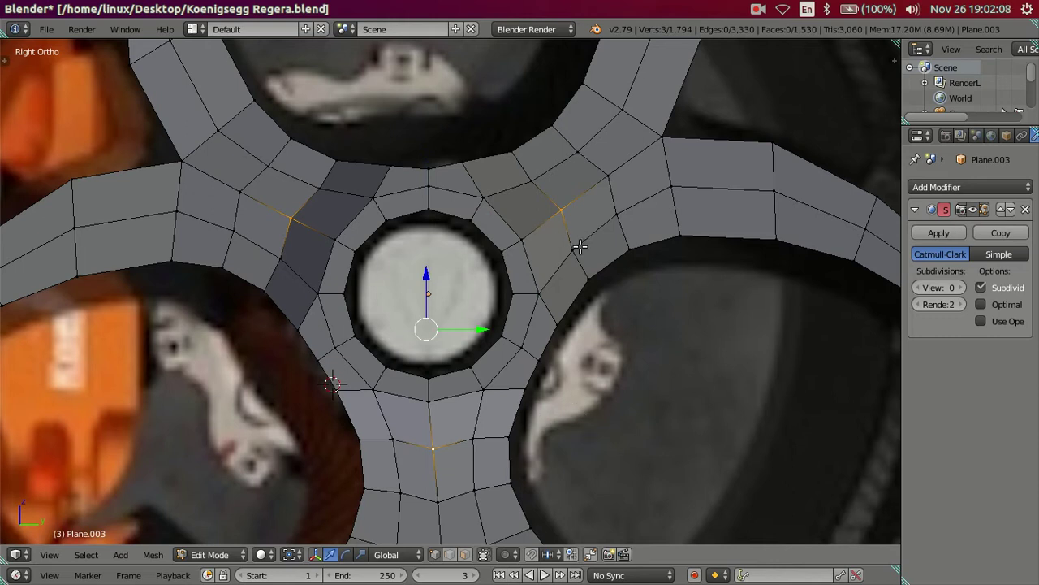
key("ctrl+r")
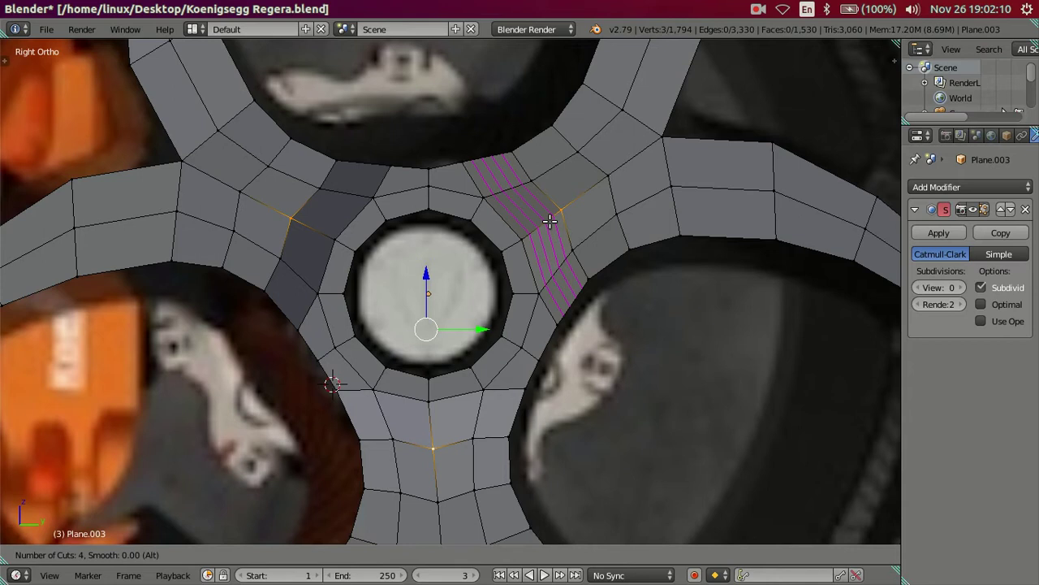
key("Escape")
key("a")
Turn on see-through shading and add a six-cut loop cut on the spoke near the hub
scroll(587, 202, "up", 3)
scroll(505, 276, "up", 1)
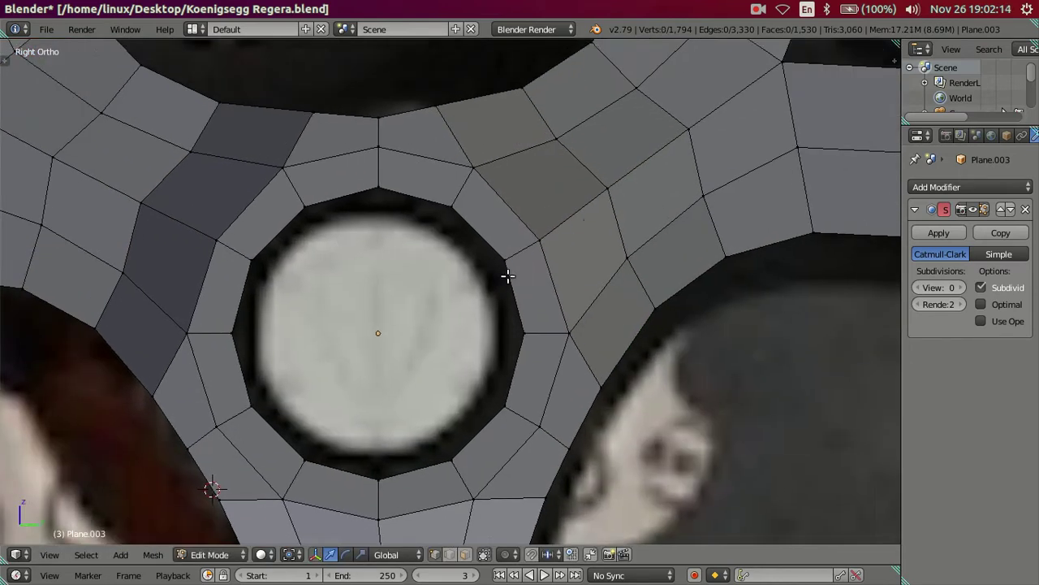
scroll(539, 260, "up", 1)
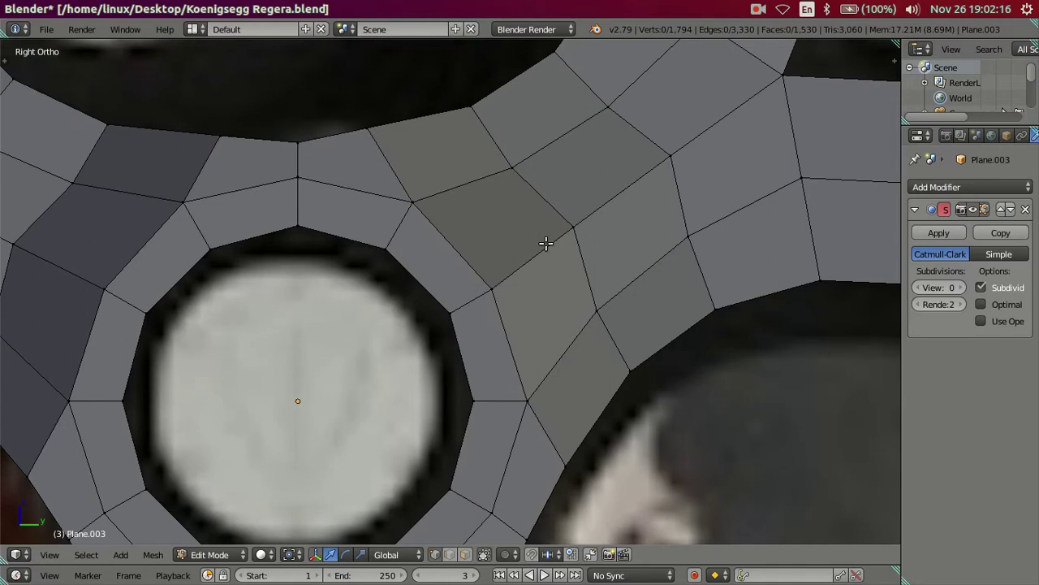
key("z")
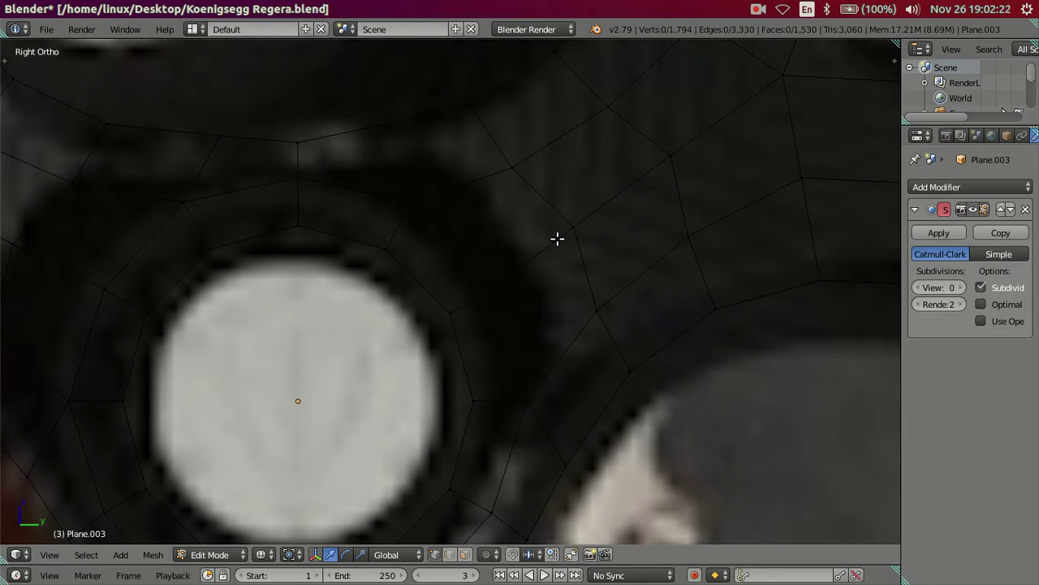
key("ctrl+r")
scroll(557, 238, "up", 2)
scroll(557, 238, "up", 2)
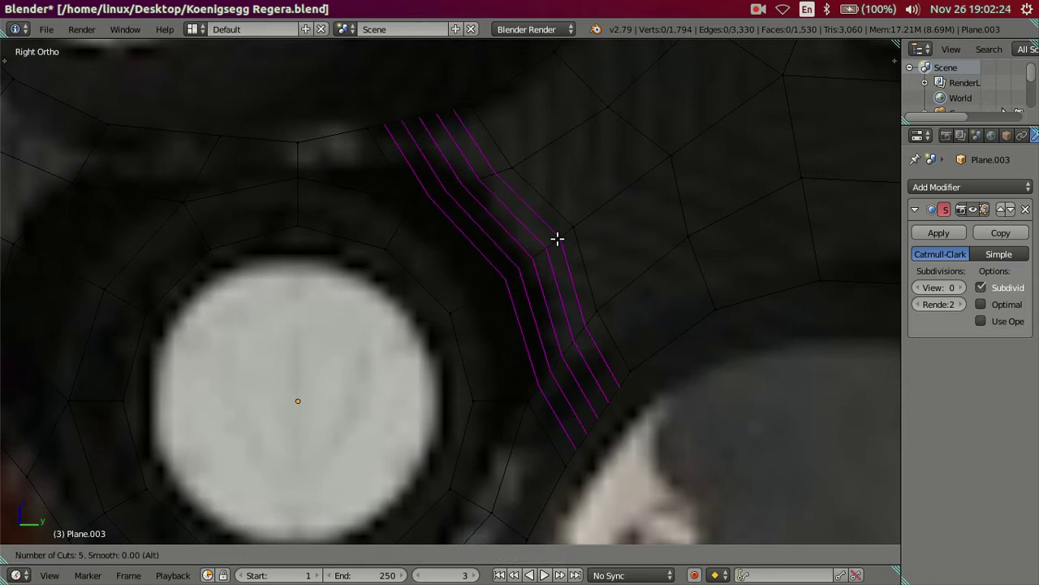
scroll(557, 239, "up", 1)
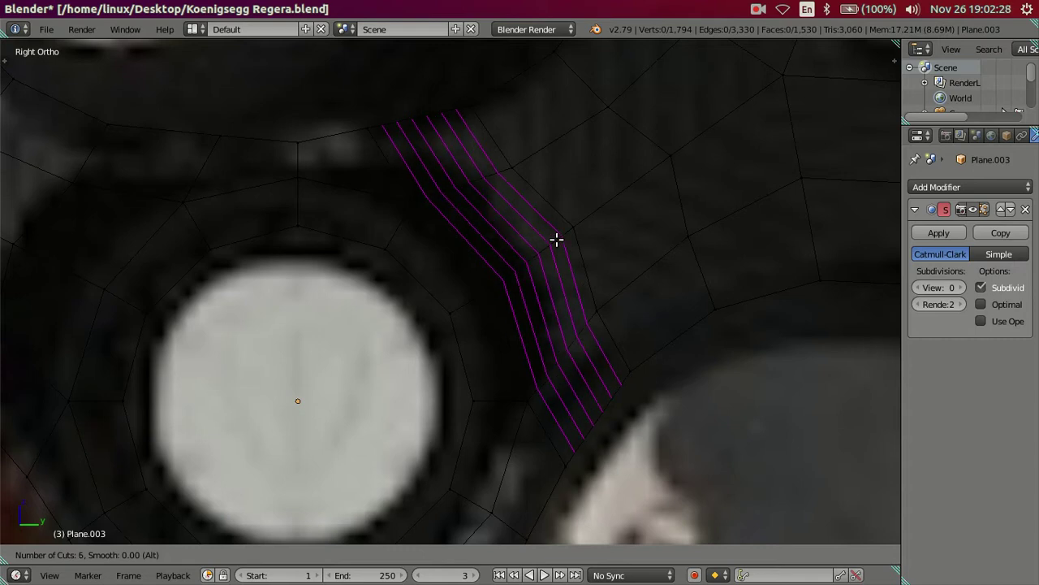
left_click(557, 239)
right_click(557, 239)
Snap the 3D cursor to the selection, then undo the six loop cuts and restore solid shading
key("shift+s")
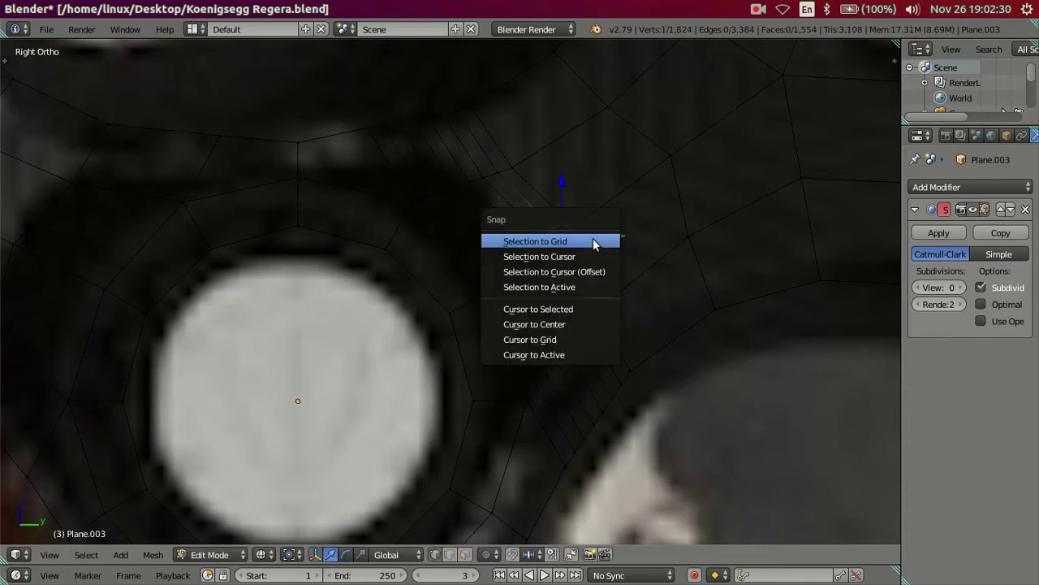
left_click(592, 309)
scroll(592, 307, "down", 3)
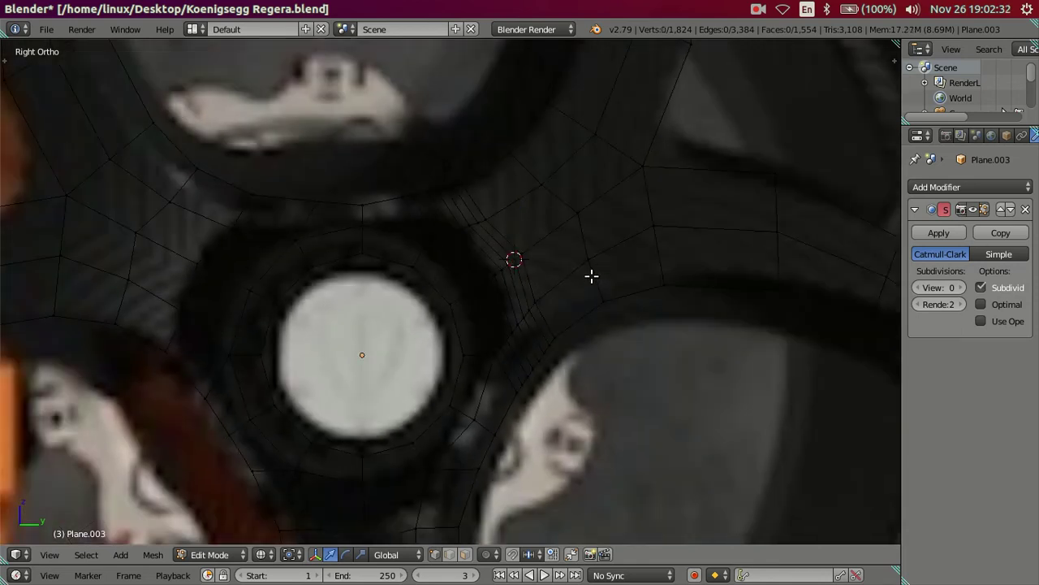
key("ctrl+z")
key("ctrl+z")
key("z")
scroll(531, 258, "up", 2)
Place the 3D cursor on a vertex beside the hub
right_click(531, 248)
key("shift+s")
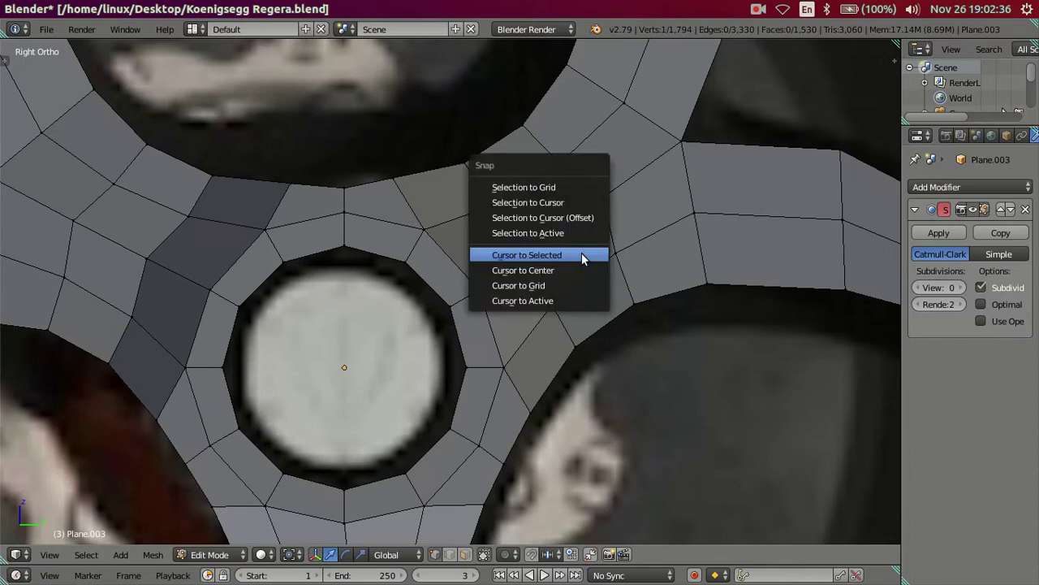
left_click(579, 215)
key("a")
mouse_move(586, 304)
middle_mouse_down()
mouse_move(503, 225)
mouse_move(478, 232)
mouse_move(471, 317)
mouse_move(508, 383)
mouse_move(549, 392)
mouse_move(563, 318)
mouse_move(629, 227)
mouse_move(545, 417)
mouse_move(502, 329)
middle_mouse_up()
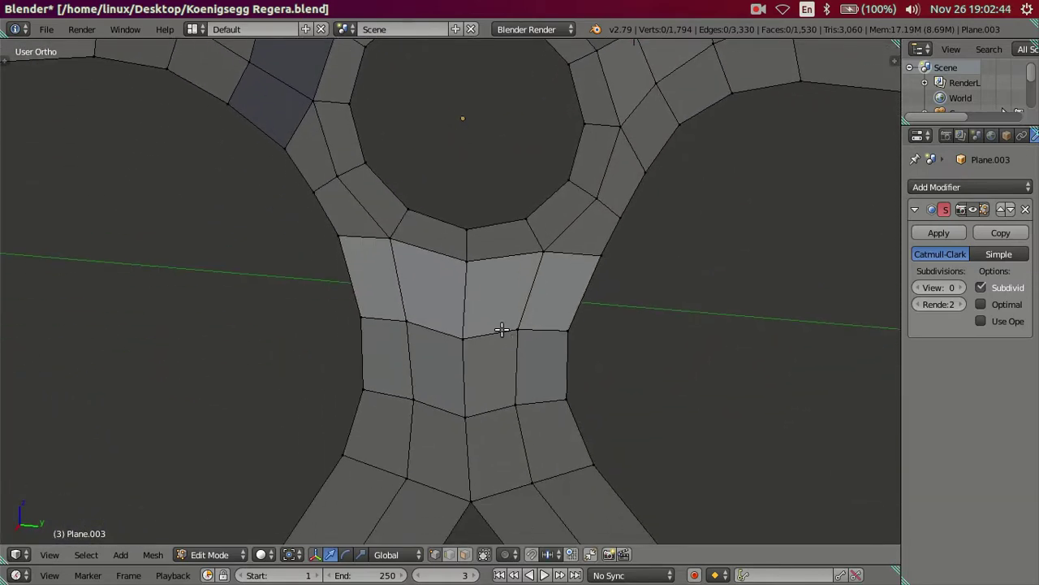
Add loop cuts across the spoke below the hub, snap a vertex, then undo the cuts
key("ctrl+r")
scroll(462, 301, "up", 4)
left_click(461, 301)
right_click(461, 301)
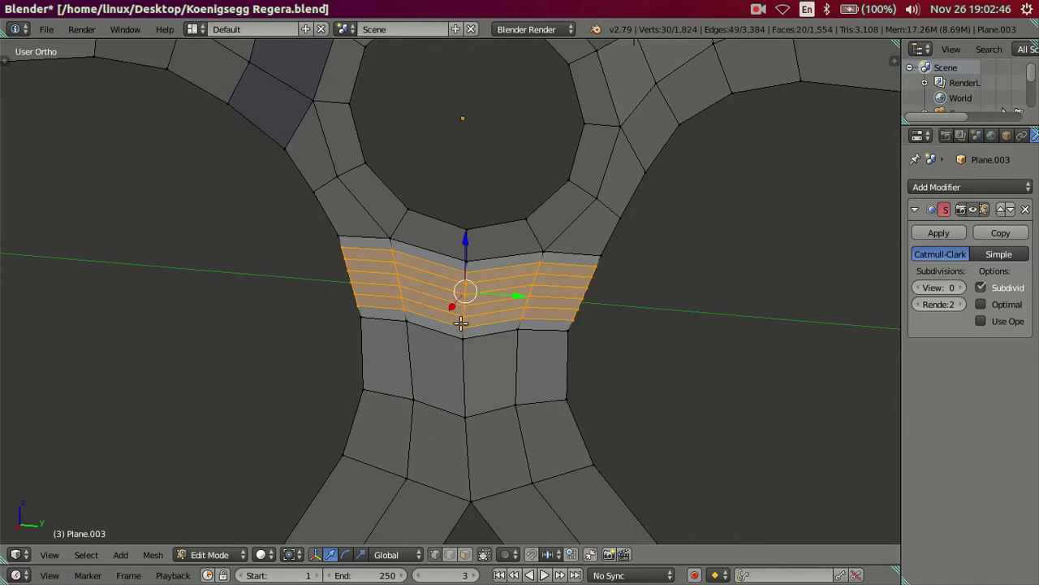
key("shift+s")
left_click(519, 362)
key("ctrl+z")
key("ctrl+z")
Snap the vertex near the 3D cursor onto the cursor
right_click(473, 348)
key("shift+s")
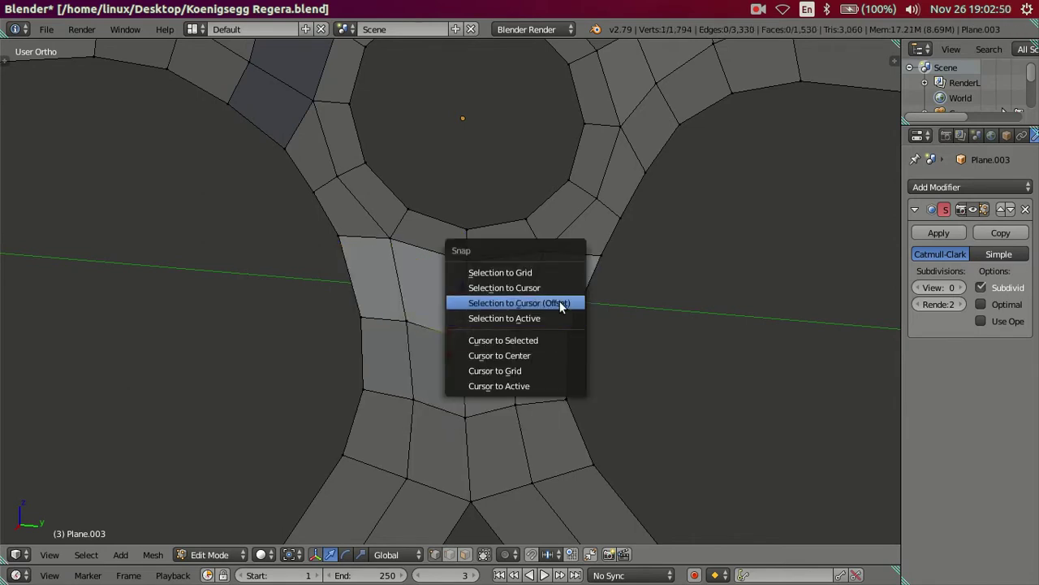
left_click(560, 301)
middle_click_drag(498, 327, 481, 299, "shift")
mouse_move(405, 160)
middle_mouse_down("shift")
mouse_move(398, 213)
mouse_move(440, 249)
middle_mouse_up("shift")
Add a five-cut loop cut across the spoke, snap a vertex, then undo both
key("ctrl+r")
key("5")
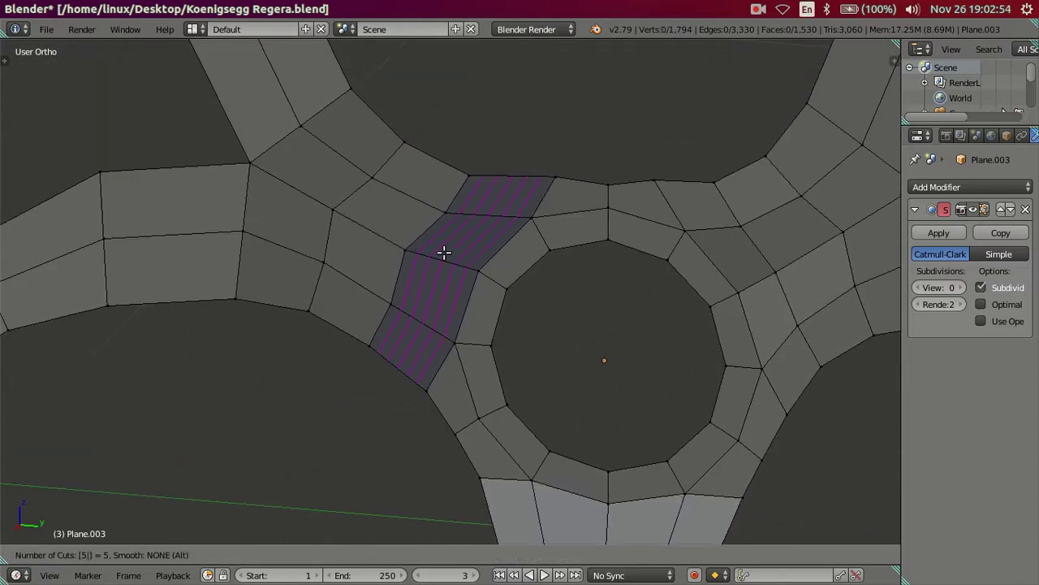
key("Escape")
key("ctrl+r")
left_click(444, 252)
right_click(415, 252)
key("shift+s")
left_click(538, 291)
key("ctrl+z")
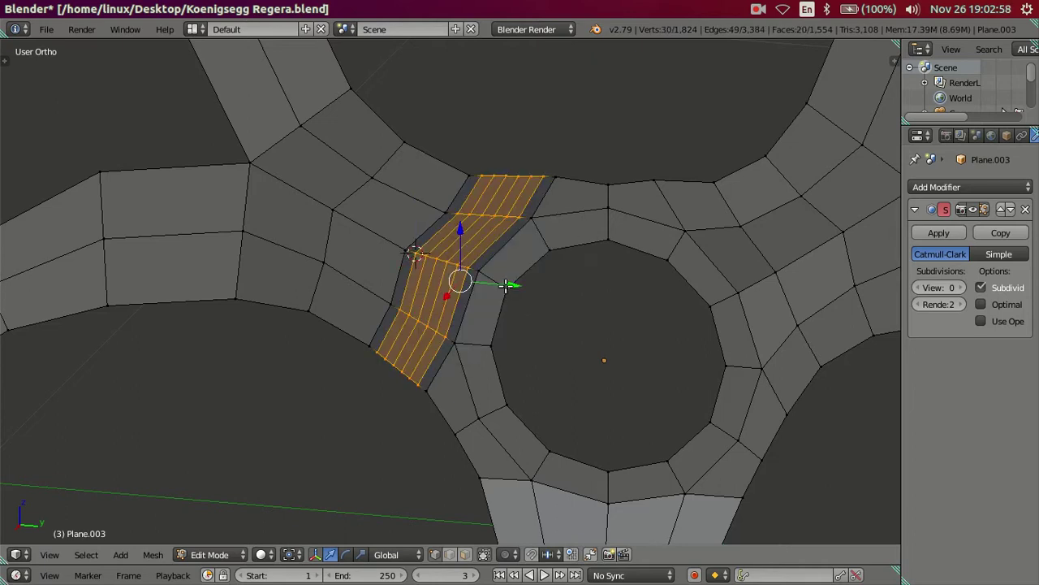
key("ctrl+z")
Snap the selection to the 3D cursor and view the hub from a tilted angle
key("shift+s")
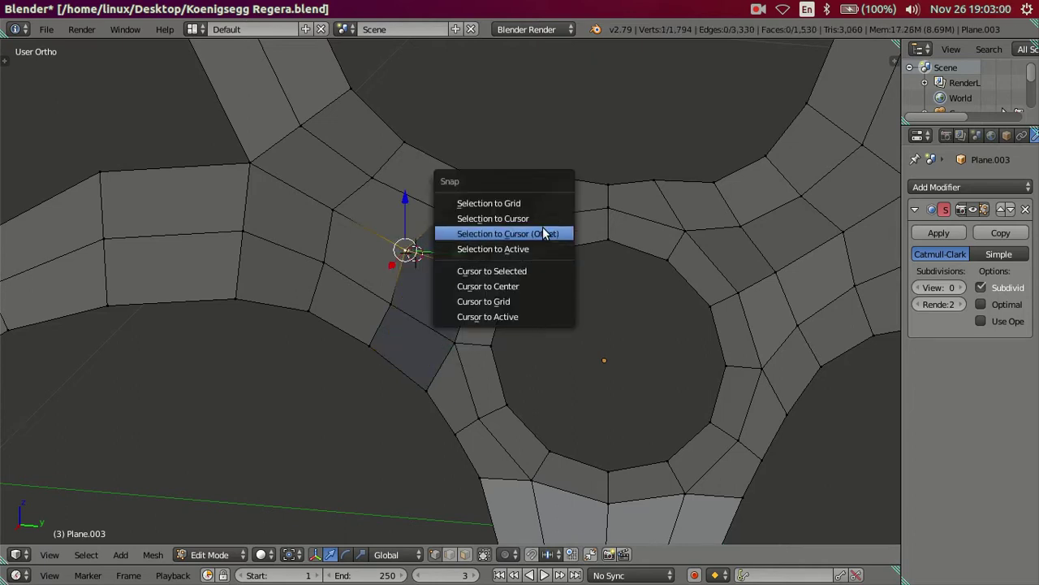
left_click(545, 232)
scroll(548, 329, "down", 3)
mouse_move(548, 329)
middle_mouse_down()
mouse_move(553, 297)
mouse_move(525, 287)
mouse_move(534, 301)
mouse_move(442, 327)
mouse_move(394, 373)
mouse_move(707, 235)
mouse_move(538, 343)
mouse_move(539, 289)
middle_mouse_up()
Show the sidebar and check a hub-ring vertex's X coordinate, leaving it unchanged
key("n")
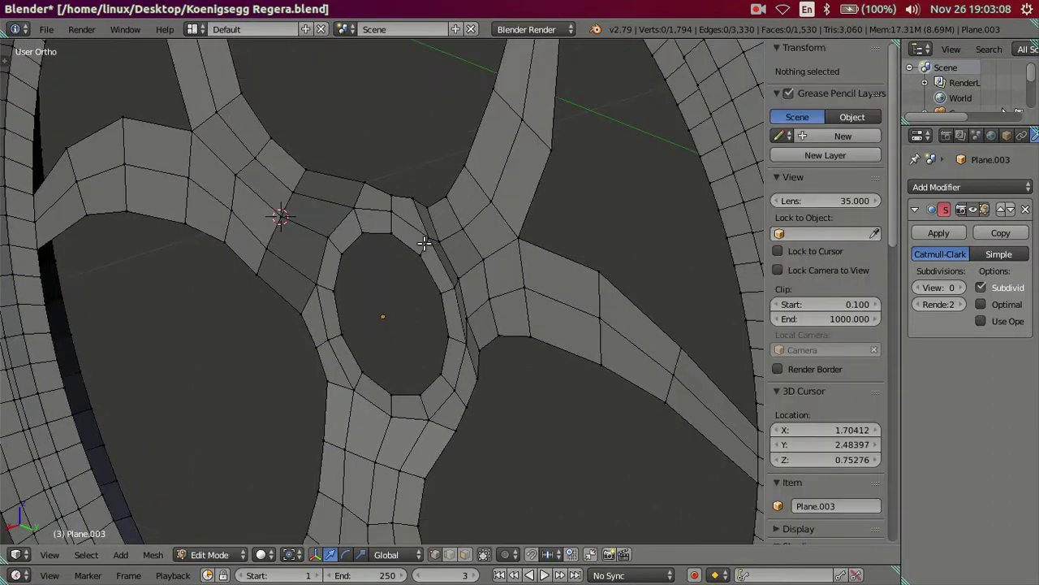
right_click(425, 242)
key("g")
key("Escape")
left_click(856, 84)
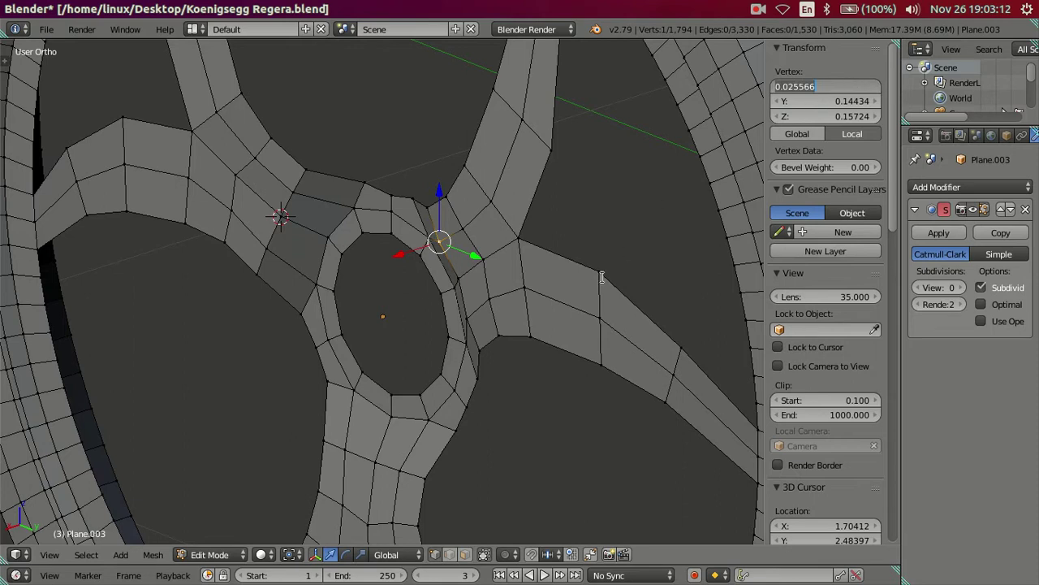
key("Return")
Move the vertex where the right spoke meets the hub lower along the spoke edge
right_click(290, 190)
right_click(261, 246)
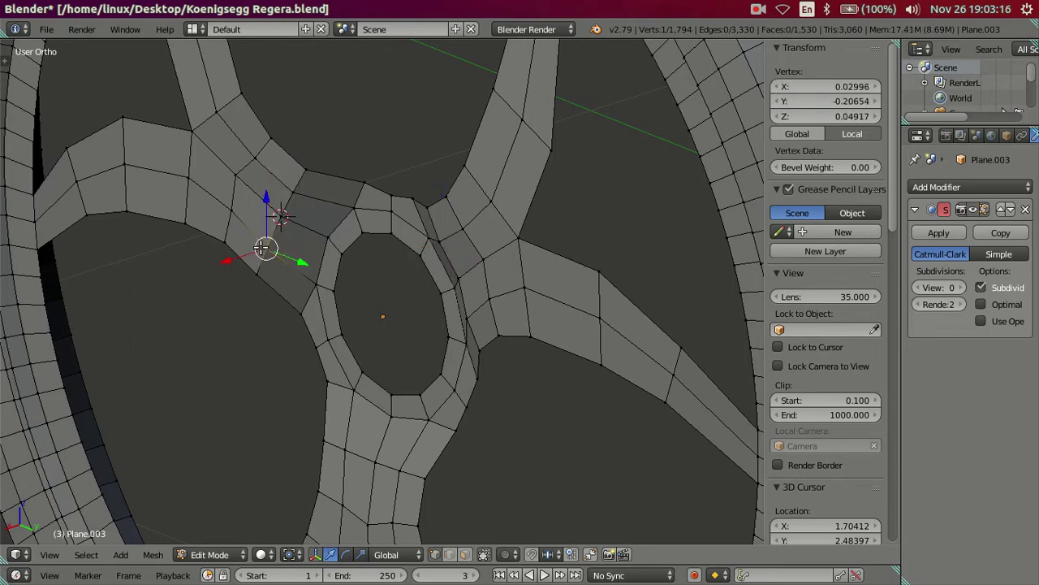
right_click(285, 190)
right_click(442, 239)
key("g")
left_click(470, 318)
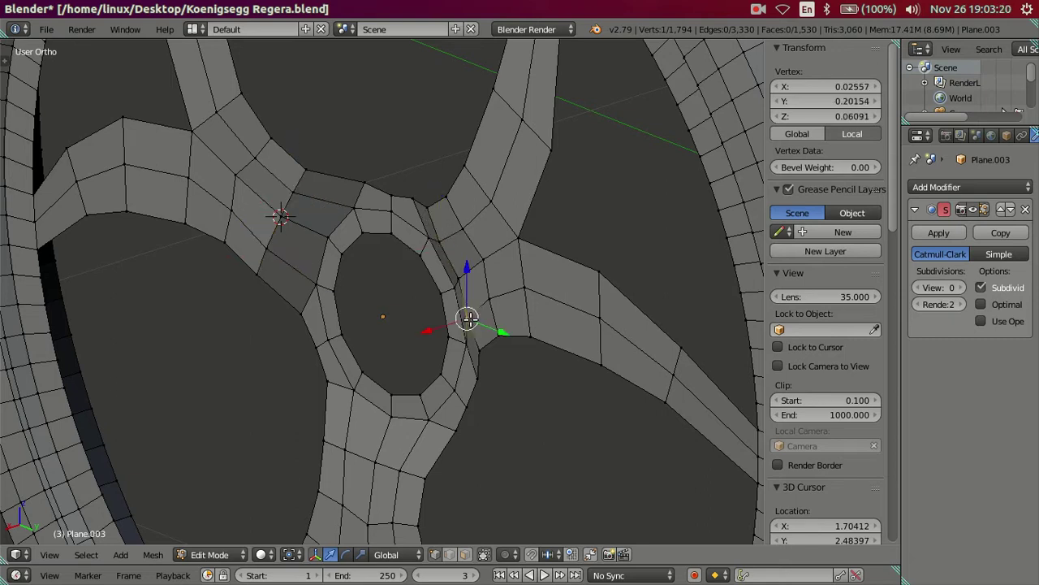
Set the upper-left and left spoke-junction vertices' X coordinate to 0.02557
right_click(397, 469)
right_click(346, 449)
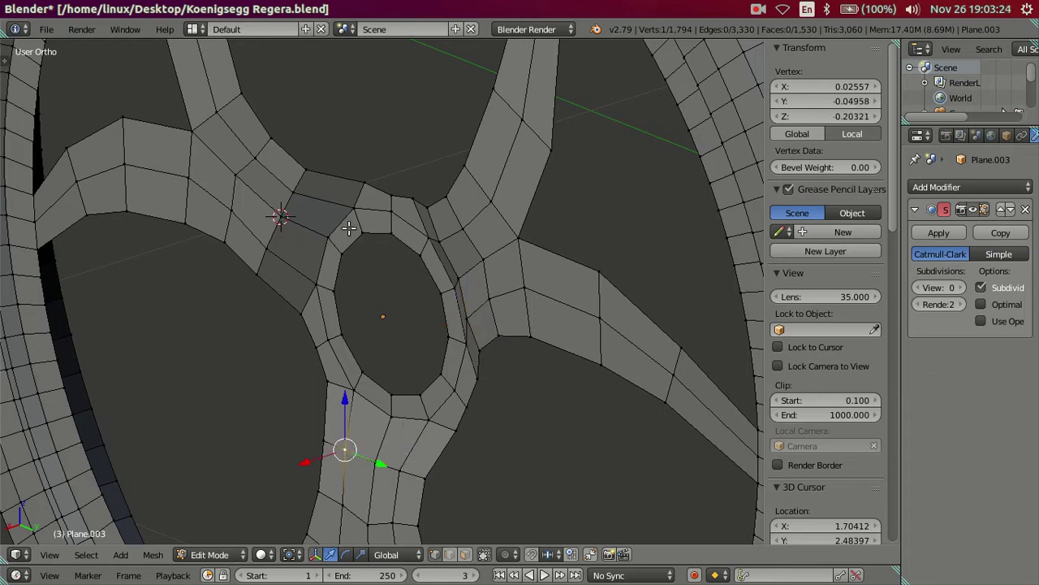
right_click(301, 191)
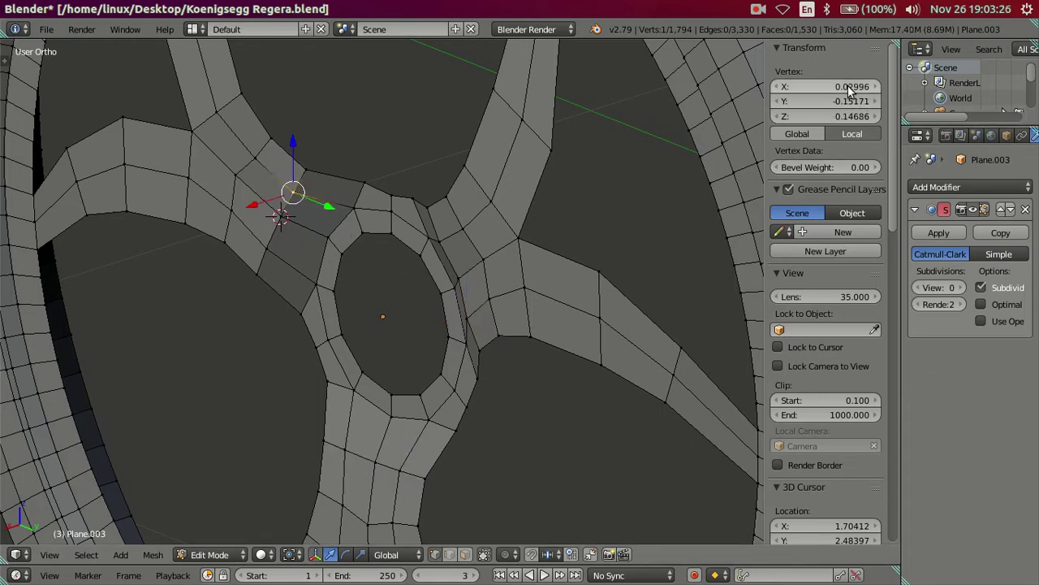
left_click_drag(849, 88, 859, 88)
right_click(270, 253)
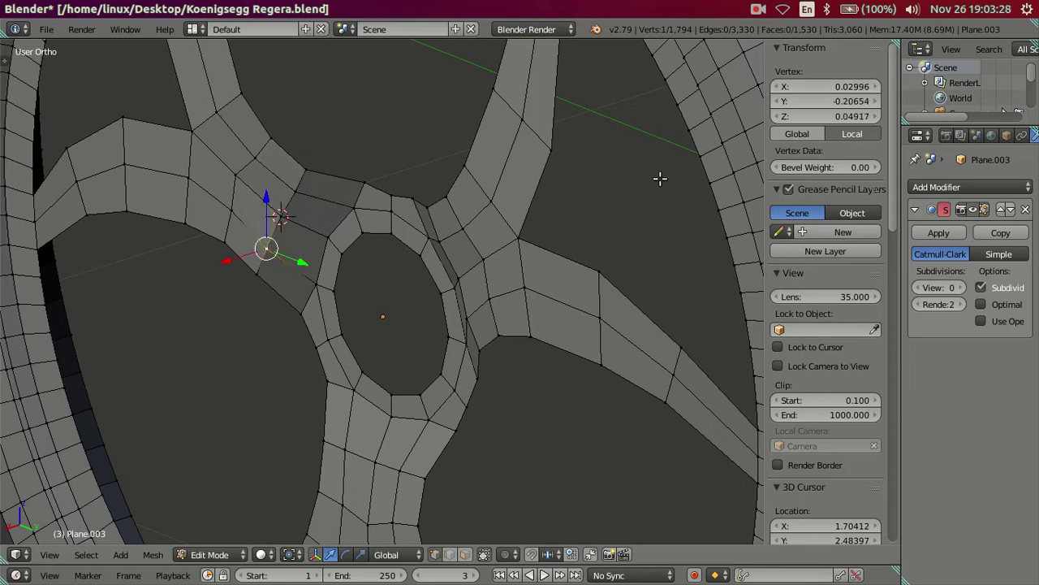
key("ctrl+v")
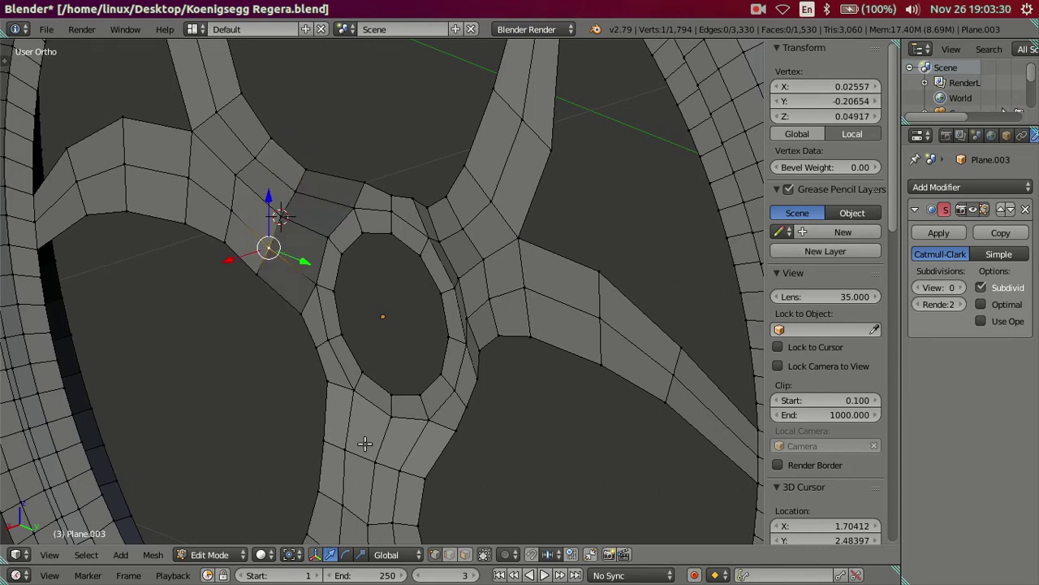
Select vertices on the lower spoke and at the right and left hub junctions
mouse_move(362, 398)
middle_mouse_down()
mouse_move(399, 403)
mouse_move(384, 475)
middle_mouse_up()
right_click(335, 472)
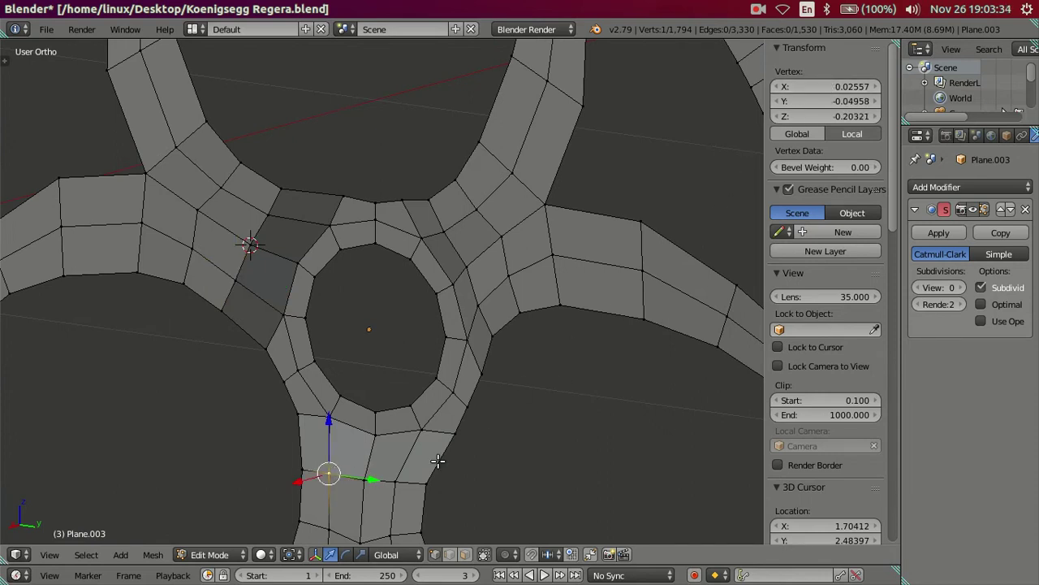
right_click(390, 470)
mouse_move(311, 314)
middle_mouse_down()
mouse_move(353, 327)
mouse_move(368, 304)
mouse_move(398, 316)
mouse_move(452, 241)
middle_mouse_up()
right_click(455, 238)
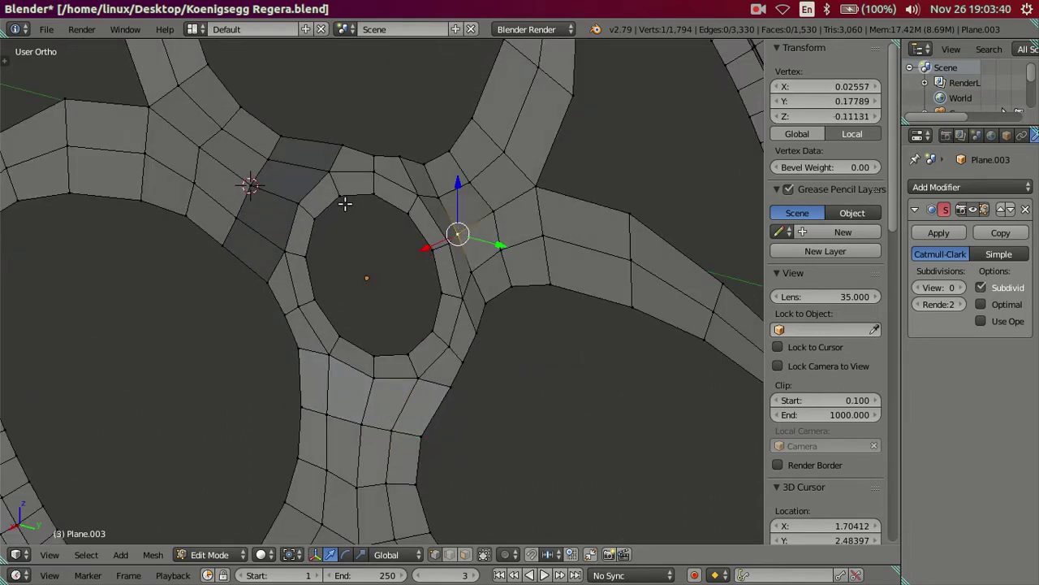
right_click(244, 186)
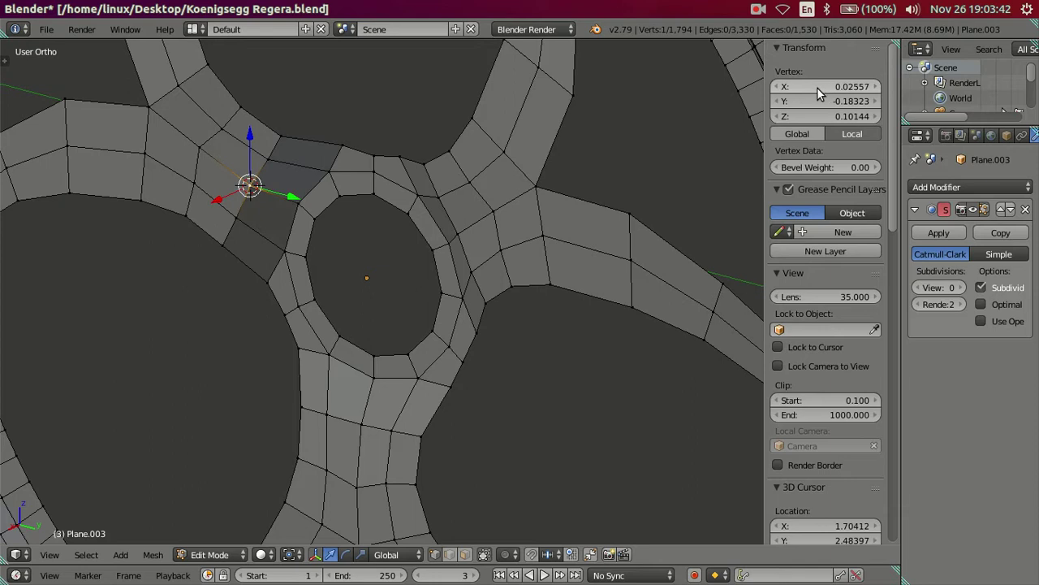
right_click(360, 429)
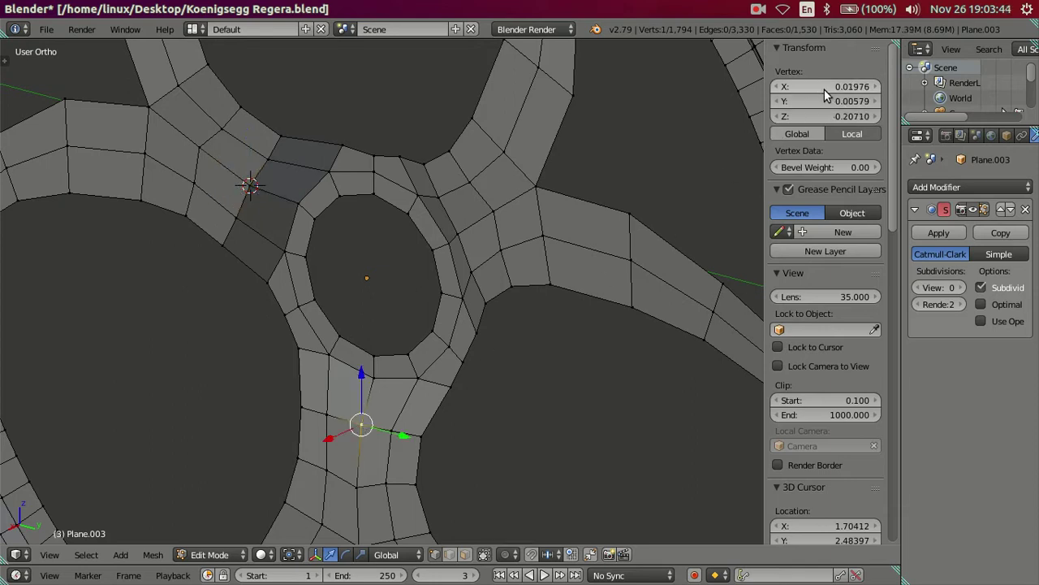
Deselect everything and switch to Object Mode to view the hub ring
key("a")
mouse_move(410, 366)
middle_mouse_down()
mouse_move(458, 349)
mouse_move(463, 360)
mouse_move(518, 358)
mouse_move(513, 315)
mouse_move(430, 315)
mouse_move(390, 385)
mouse_move(412, 415)
middle_mouse_up()
key("Tab")
scroll(412, 414, "down", 3)
Preview the wheel at Subdivision Surface View level 2 and orbit to inspect the hub
left_click(960, 287)
left_click(960, 287)
mouse_move(484, 342)
middle_mouse_down()
mouse_move(511, 350)
mouse_move(447, 361)
mouse_move(452, 343)
middle_mouse_up()
key("Tab")
scroll(427, 347, "up", 2)
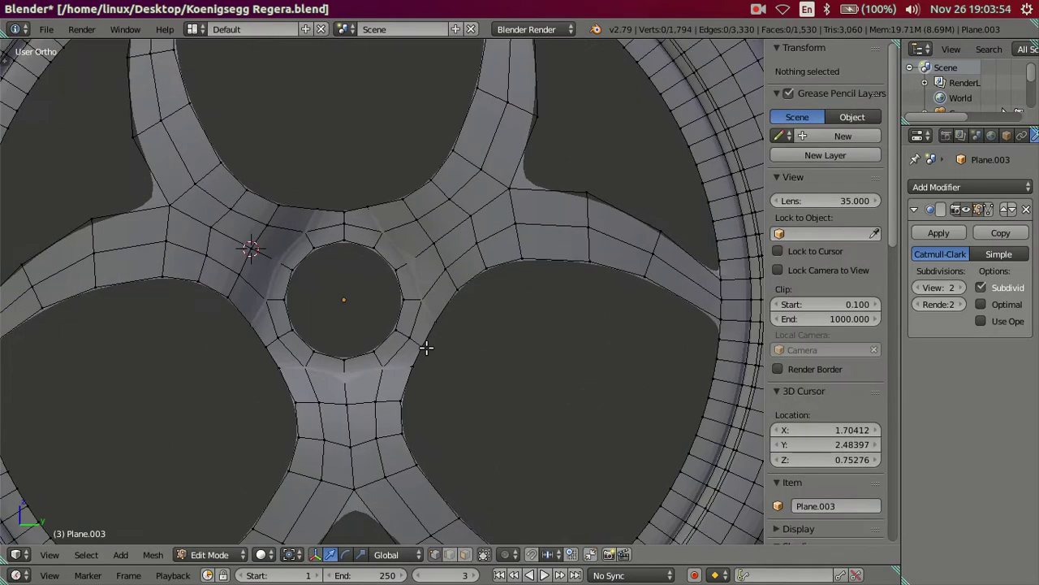
scroll(417, 369, "down", 2)
mouse_move(385, 338)
middle_mouse_down()
mouse_move(344, 304)
mouse_move(389, 354)
mouse_move(469, 382)
middle_mouse_up()
Set the subdivision preview back to 0, return to Edit Mode, and bring up the reference photo
key("Tab")
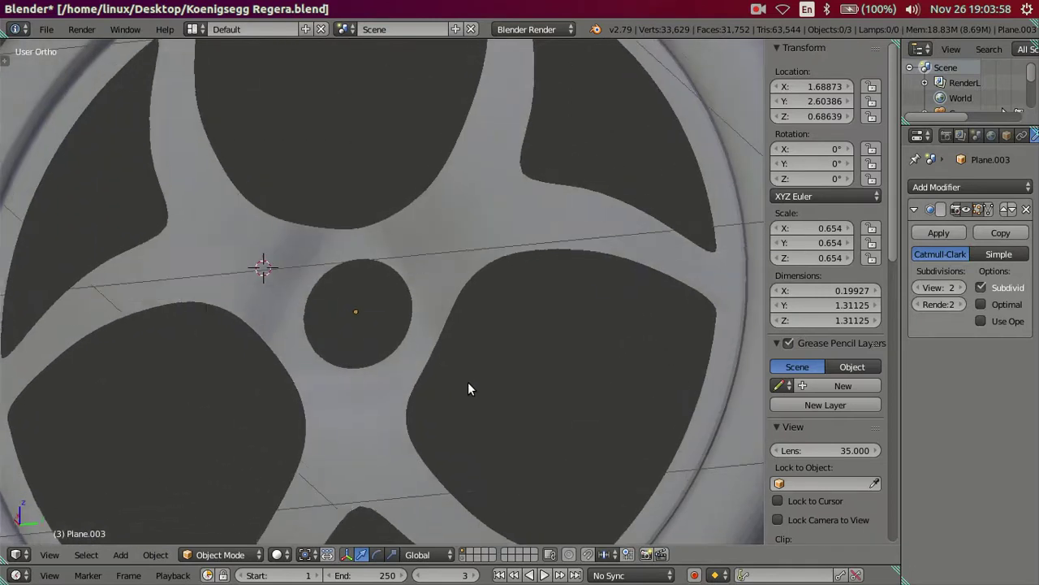
left_click(920, 287)
left_click(920, 288)
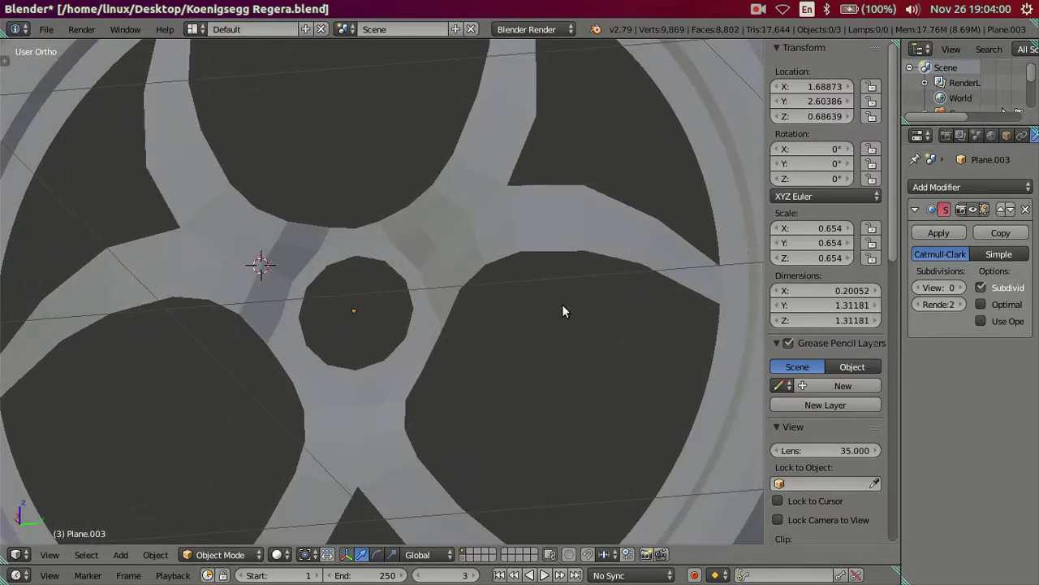
scroll(561, 304, "up", 2)
scroll(504, 335, "up", 1)
mouse_move(503, 334)
middle_mouse_down()
mouse_move(487, 329)
mouse_move(496, 372)
middle_mouse_up()
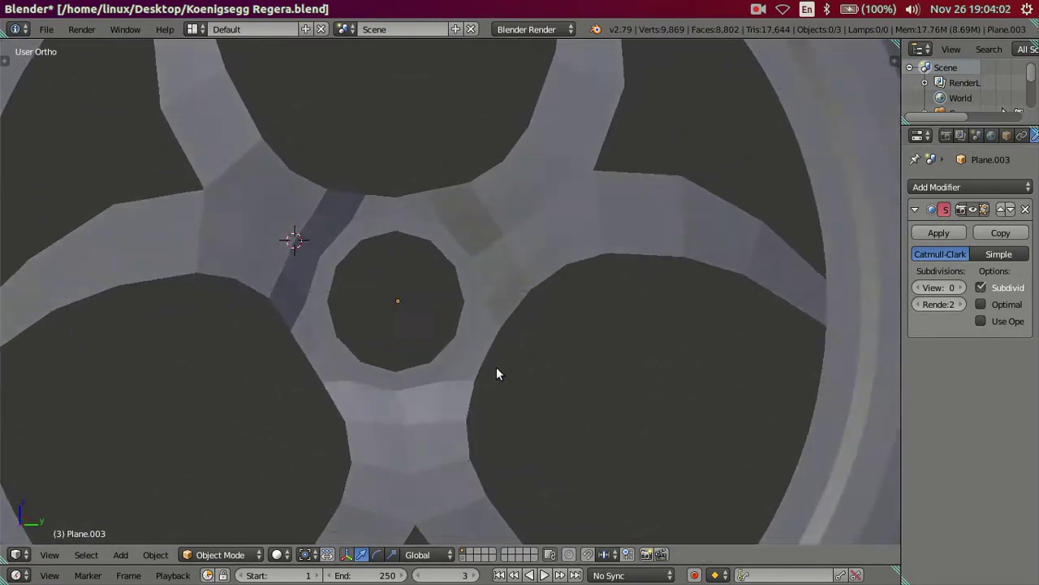
scroll(457, 367, "up", 2)
key("Tab")
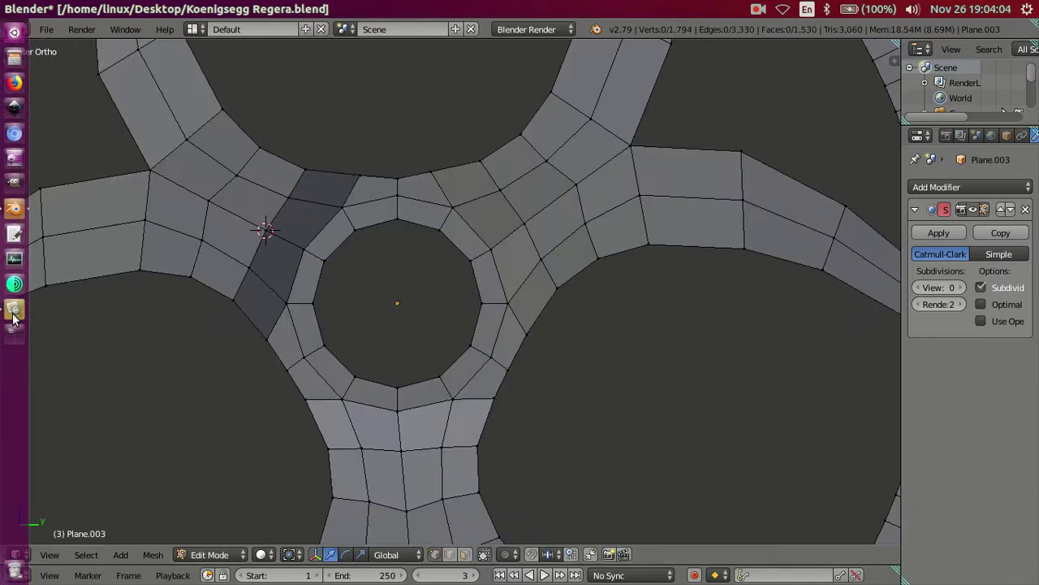
left_click(13, 317)
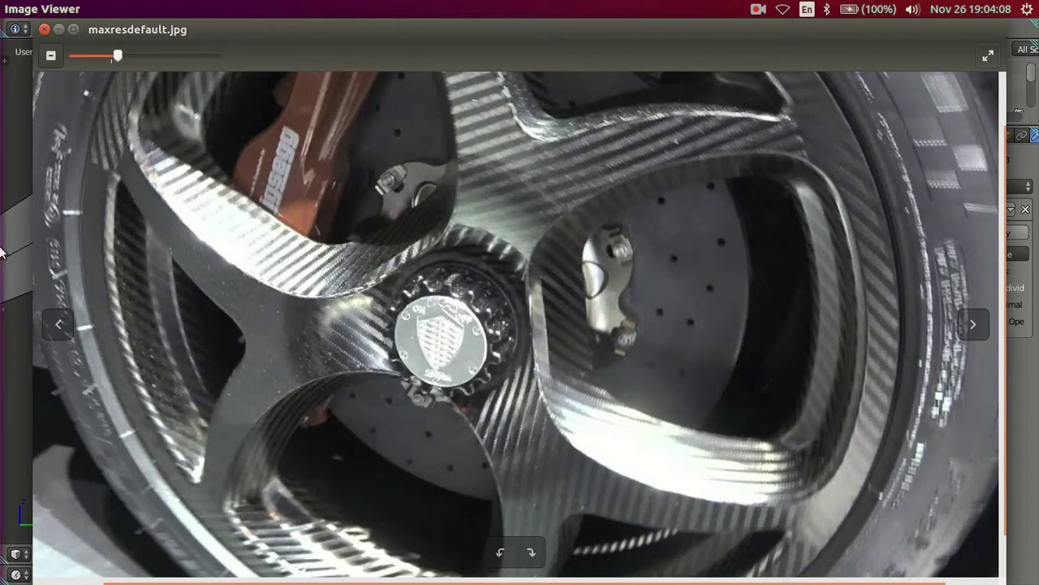
Return to Blender in Right view and select every edge of the ring around the centre hole
left_click(14, 209)
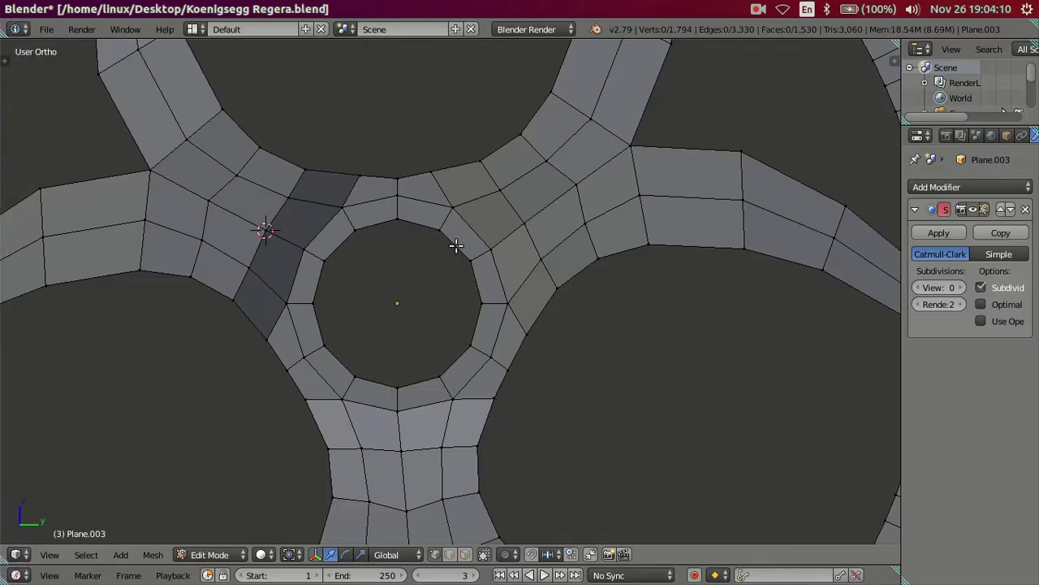
key("KP_3")
scroll(487, 325, "up", 3)
right_click(506, 348, "alt")
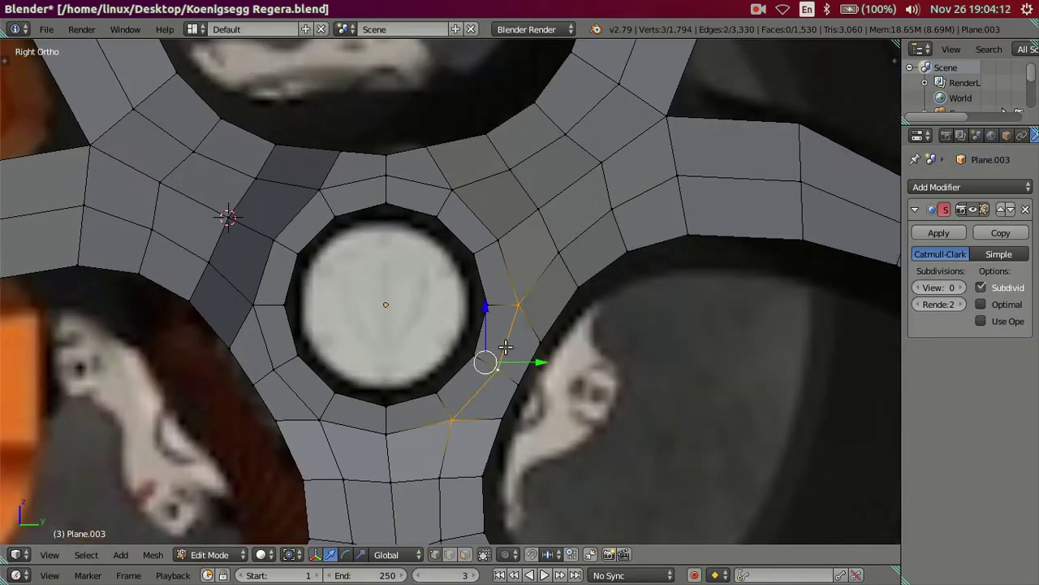
right_click(370, 420, "ctrl")
right_click(286, 375, "ctrl")
right_click(276, 256, "ctrl")
right_click(398, 180, "ctrl")
key("ctrl+z")
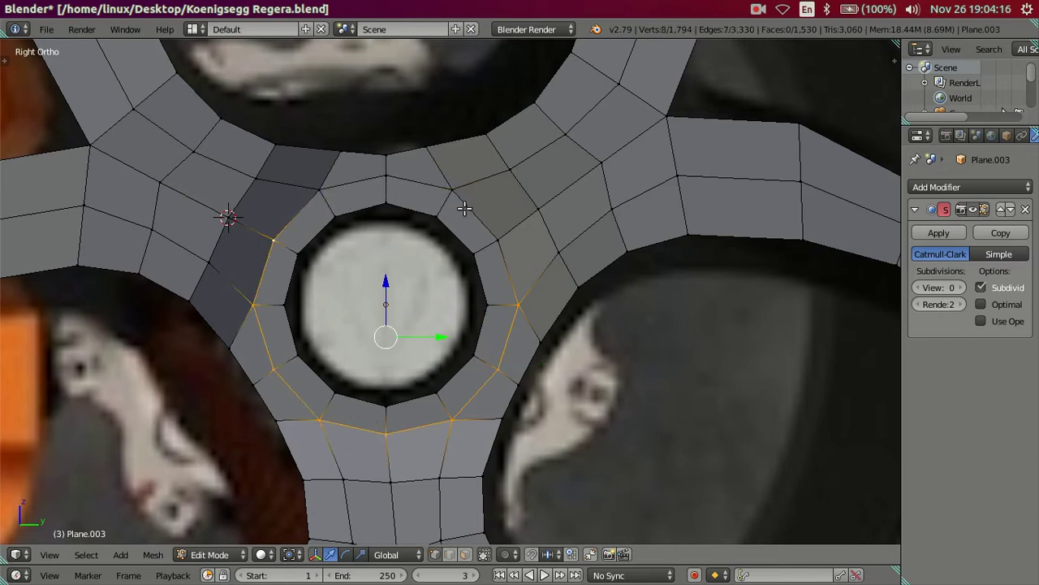
right_click(414, 188, "ctrl")
right_click(479, 221, "ctrl")
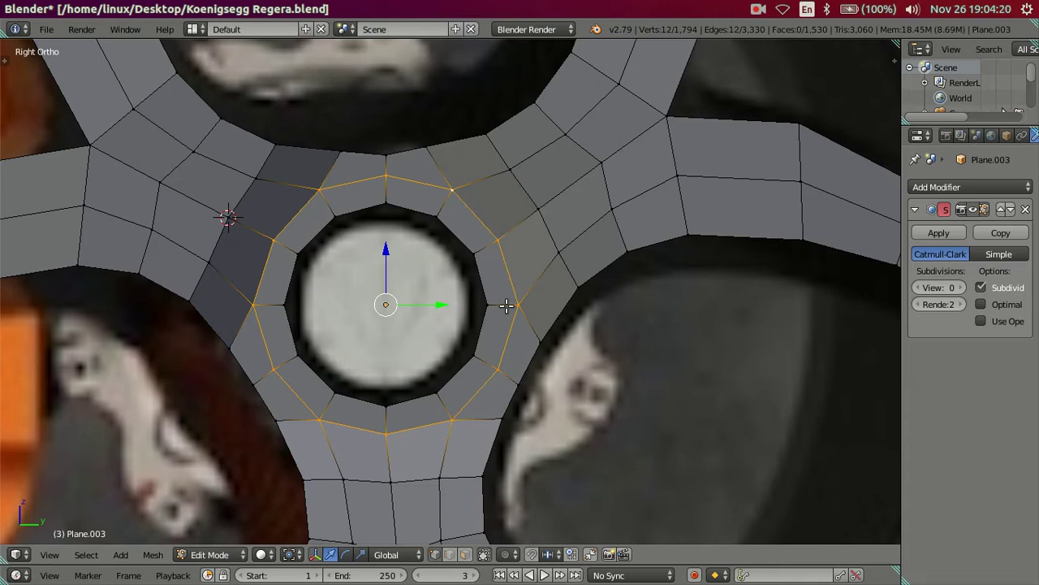
Start a loop cut, cancel it, and compare the hub with the reference photo again
key("ctrl+r")
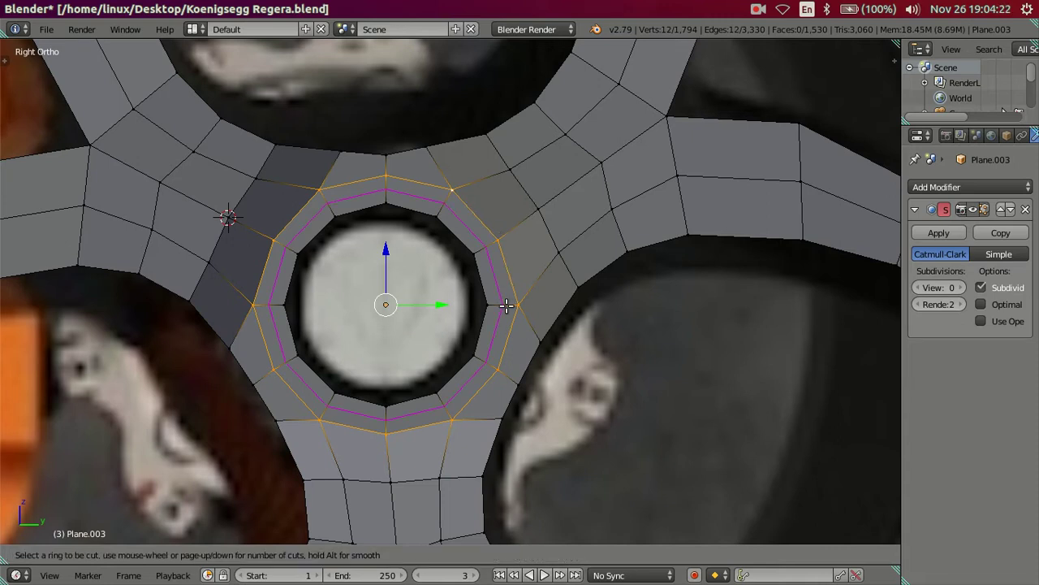
key("Escape")
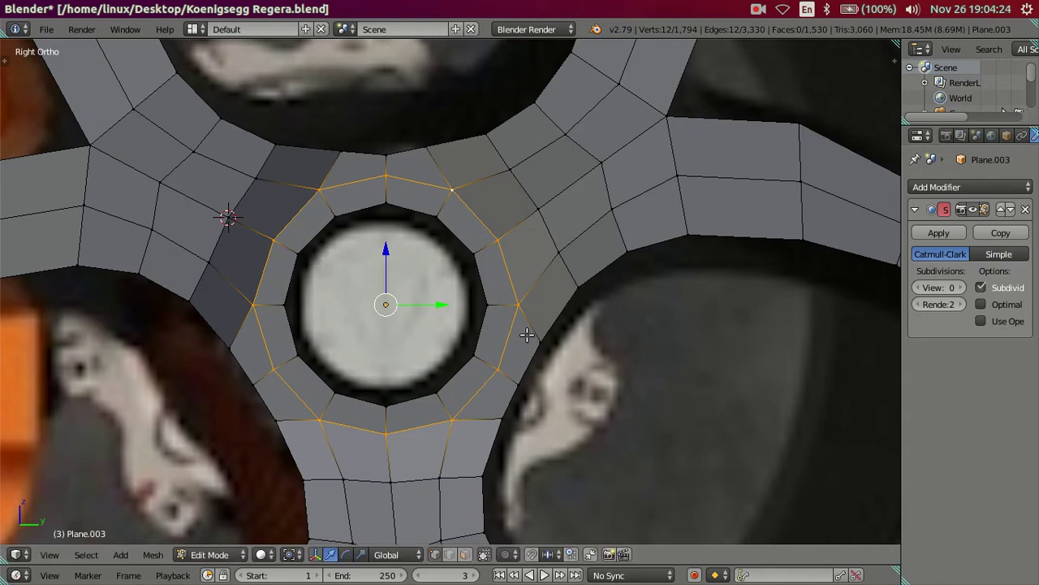
mouse_move(1, 244)
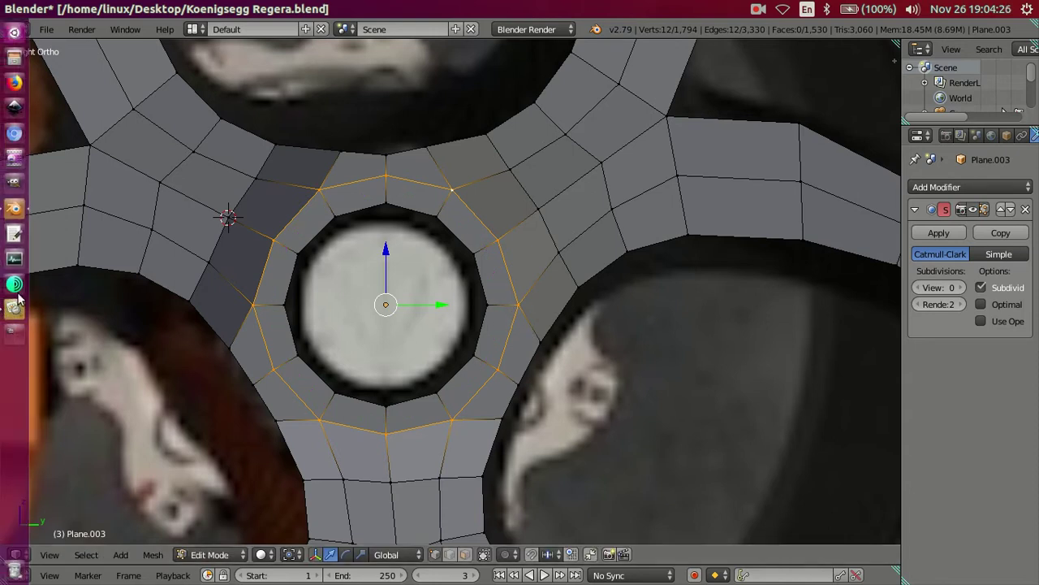
left_click(17, 297)
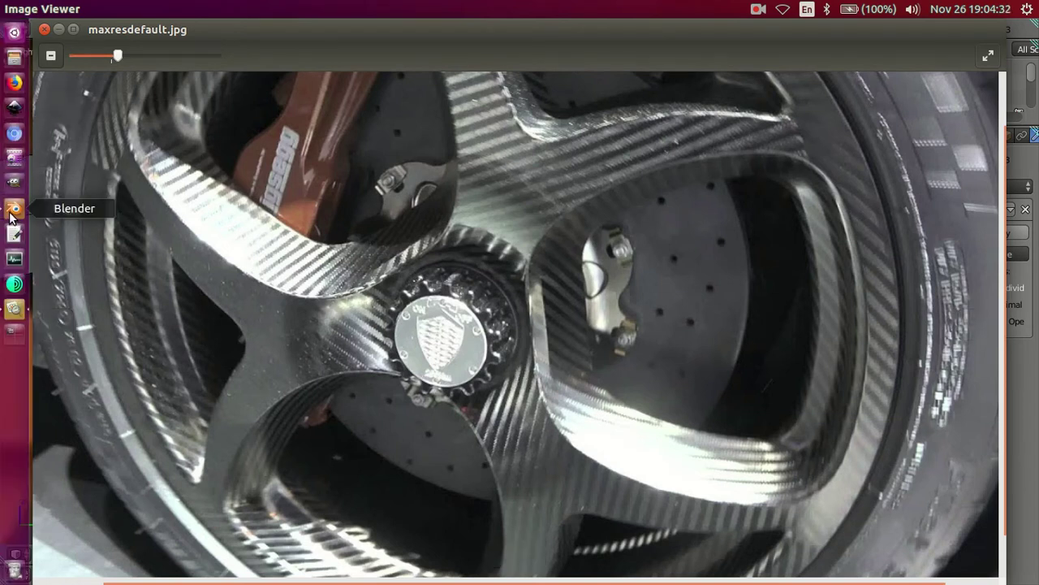
left_click(14, 210)
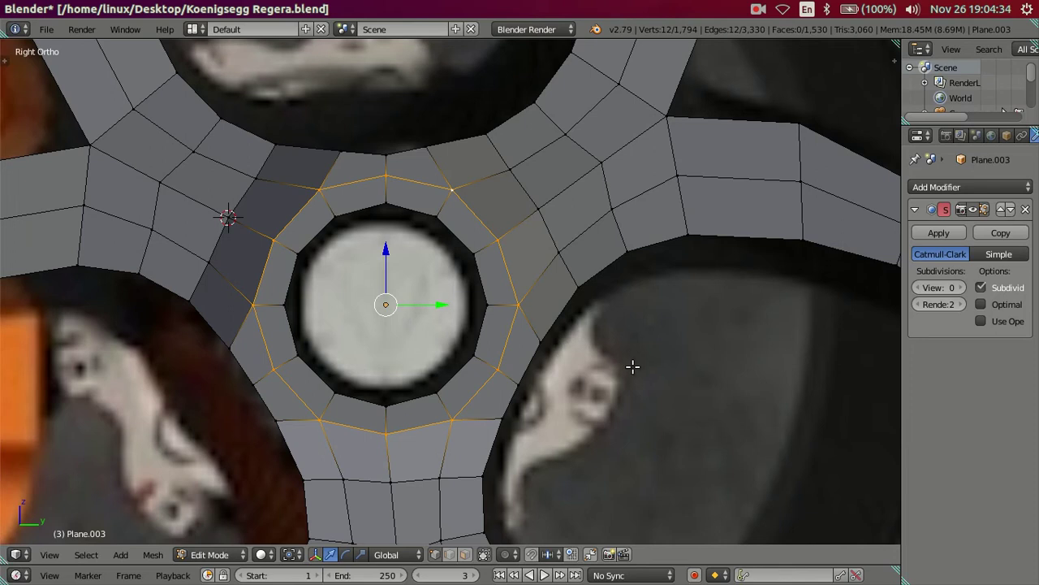
Scale the hole's ring up to about 1.11 and add a new edge loop beside it
key("s")
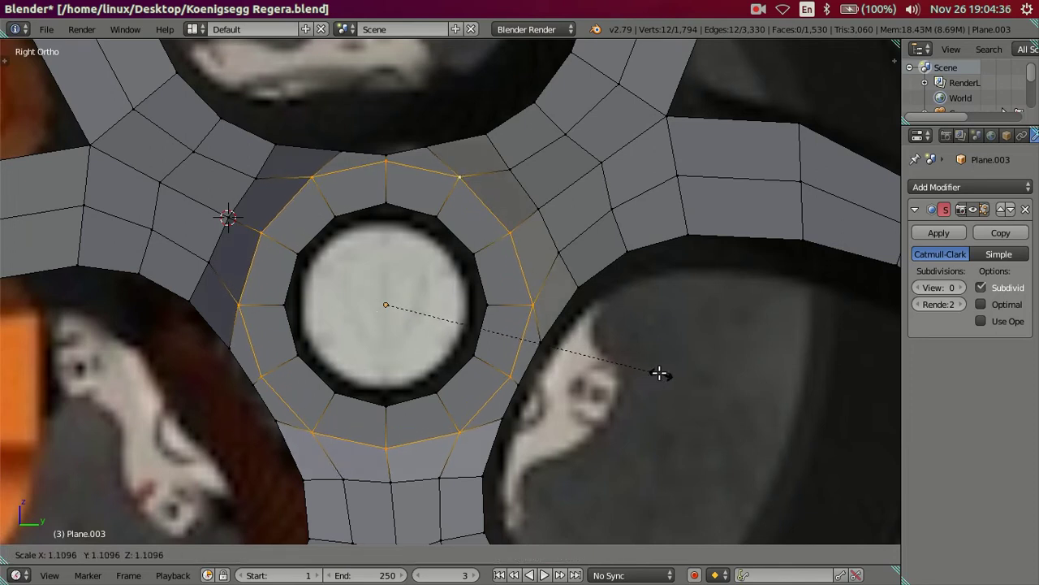
left_click(659, 372)
key("a")
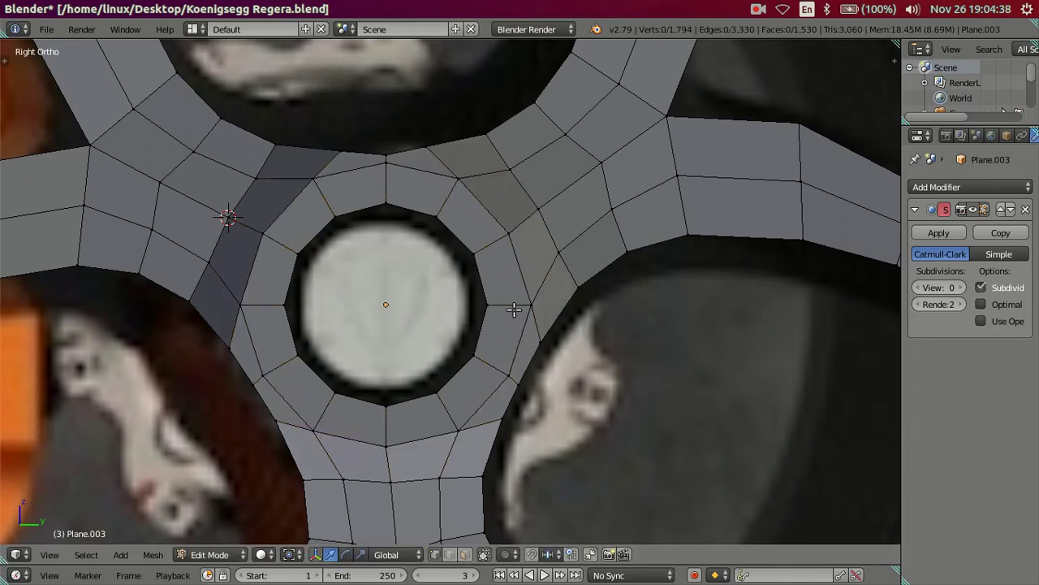
key("ctrl+r")
left_click(514, 309)
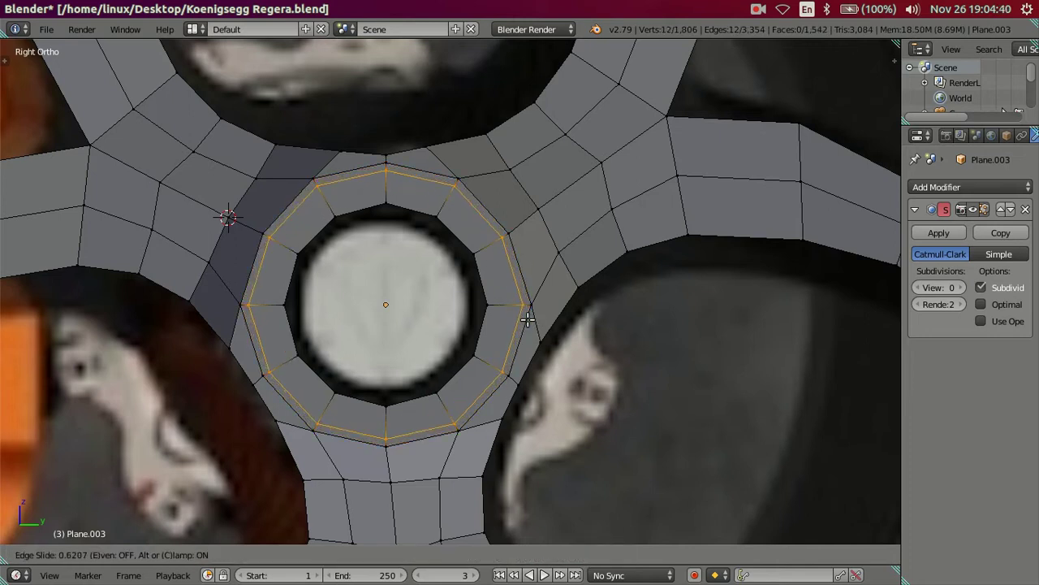
left_click(528, 319)
Check the result with subdivision preview at level 2, then set it back to 0
middle_click_drag(614, 364, 563, 330)
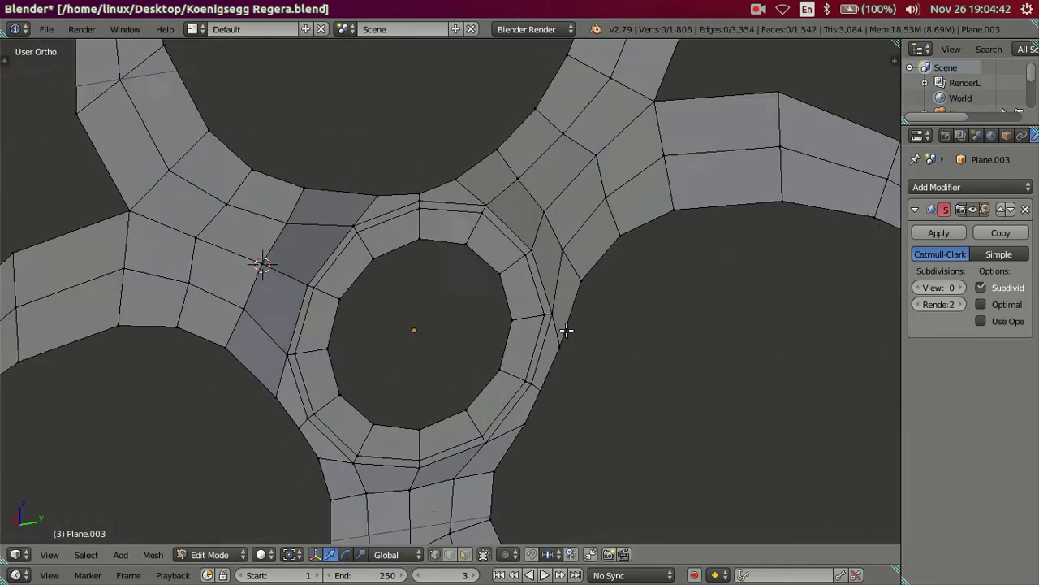
key("Tab")
left_click(980, 287)
left_click_drag(942, 288, 962, 287)
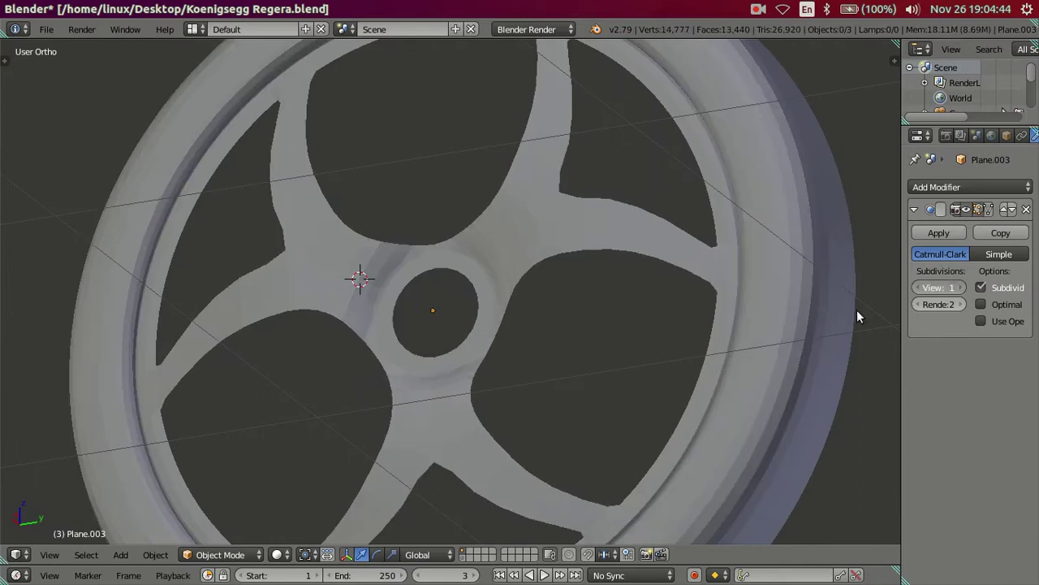
mouse_move(485, 382)
middle_mouse_down()
mouse_move(511, 390)
mouse_move(520, 359)
mouse_move(543, 379)
mouse_move(465, 399)
mouse_move(550, 352)
mouse_move(578, 362)
mouse_move(535, 393)
mouse_move(500, 372)
mouse_move(520, 358)
middle_mouse_up()
left_click(922, 291)
left_click(923, 291)
Back in Edit Mode, select the hub ring's middle loop and switch to edge selection
scroll(490, 351, "up", 4)
key("Tab")
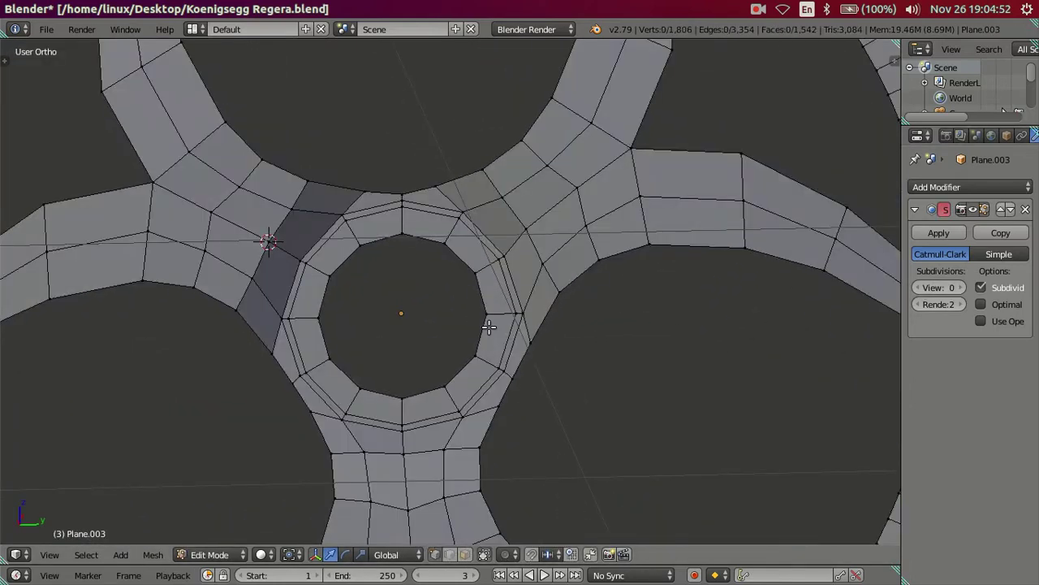
key("ctrl+r")
right_click(494, 316)
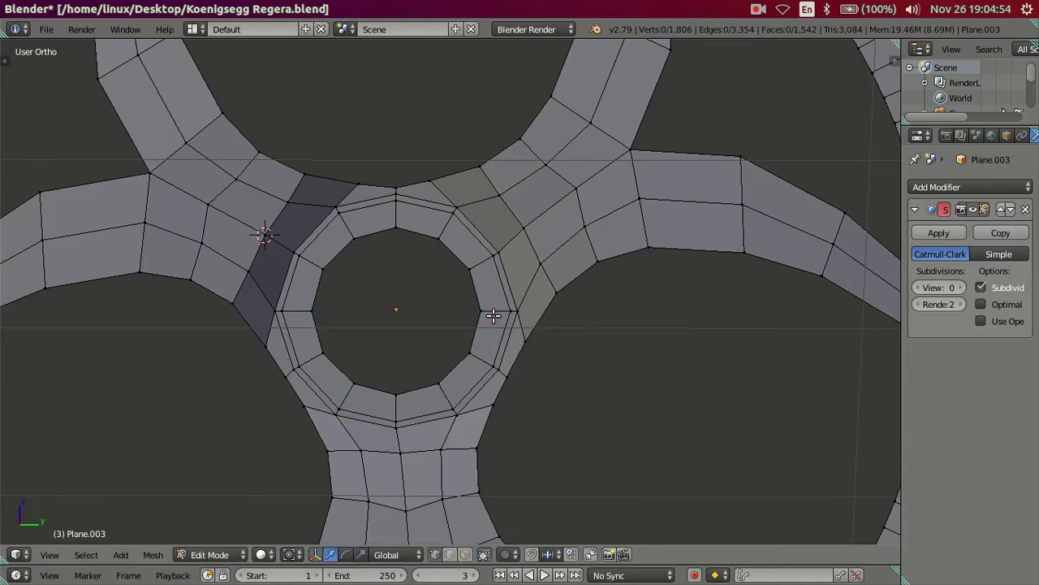
right_click(528, 322, "alt")
key("a")
scroll(491, 324, "up", 2)
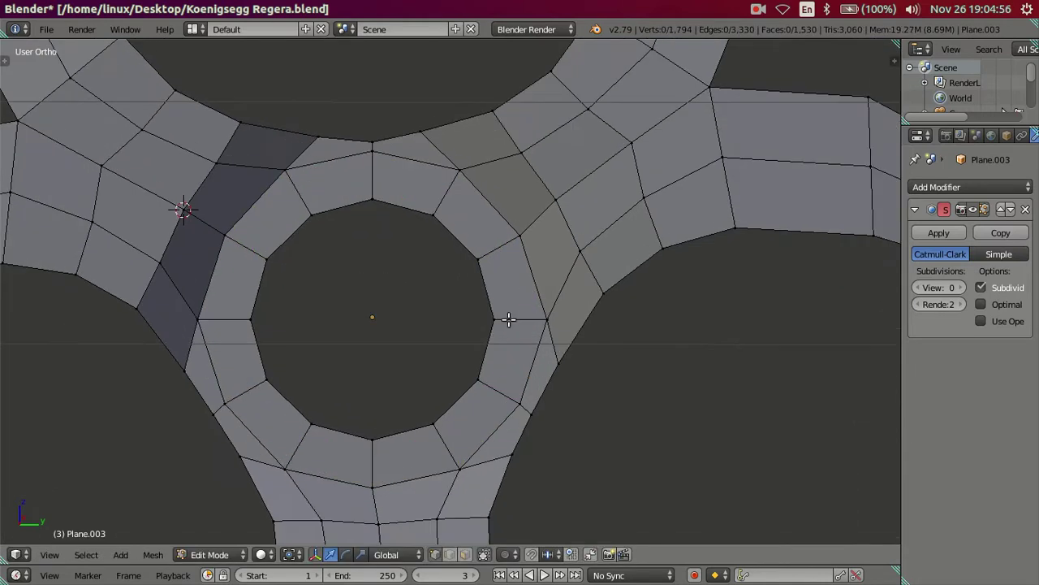
key("ctrl+r")
scroll(509, 319, "up", 2)
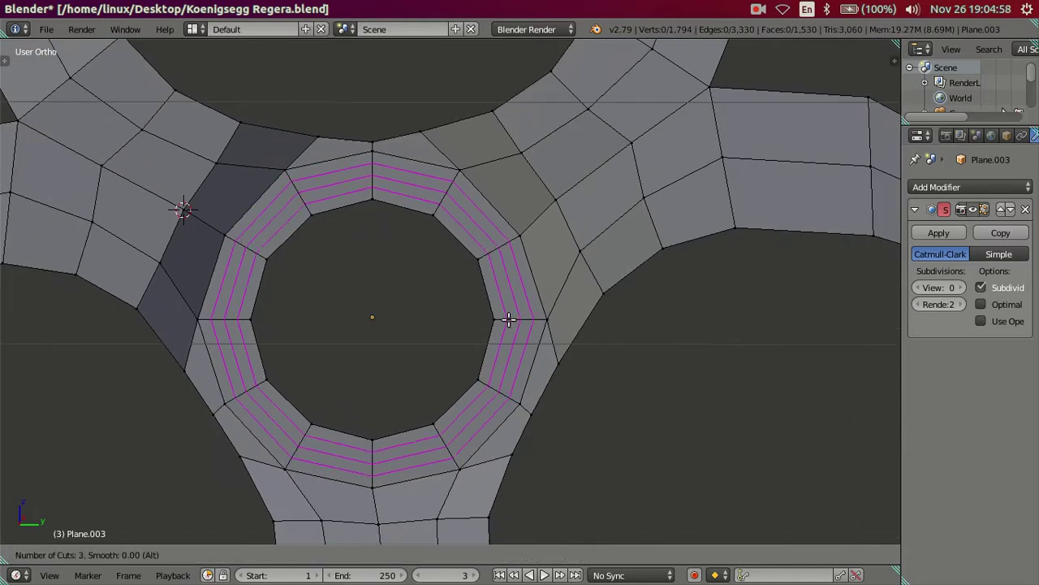
right_click(509, 319)
key("ctrl+Tab")
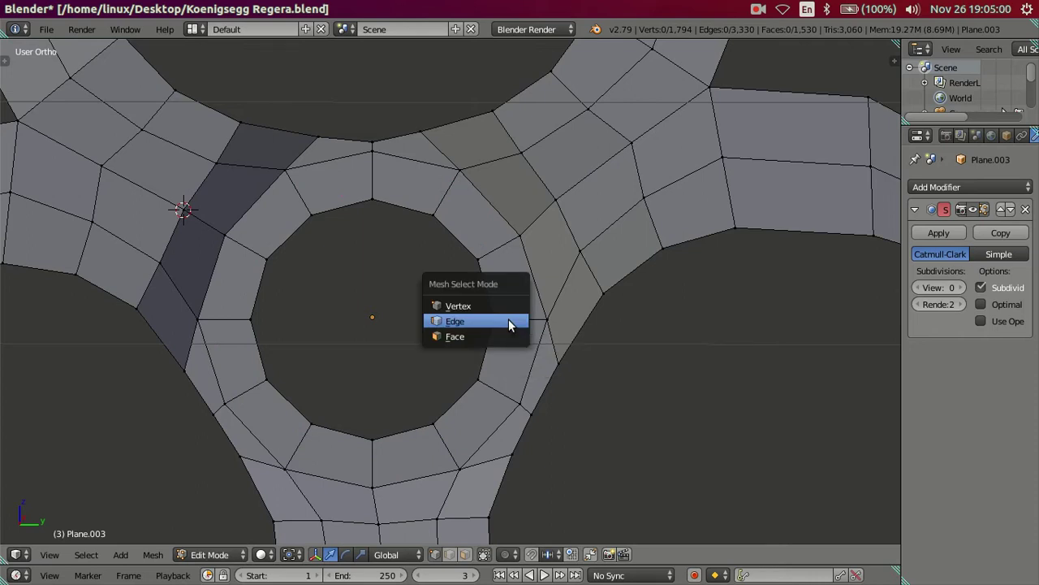
left_click(508, 319)
Cut four loops around the hub ring, then dissolve the extra loops
key("ctrl+r")
scroll(511, 319, "up", 2)
scroll(512, 319, "up", 1)
left_click(512, 319)
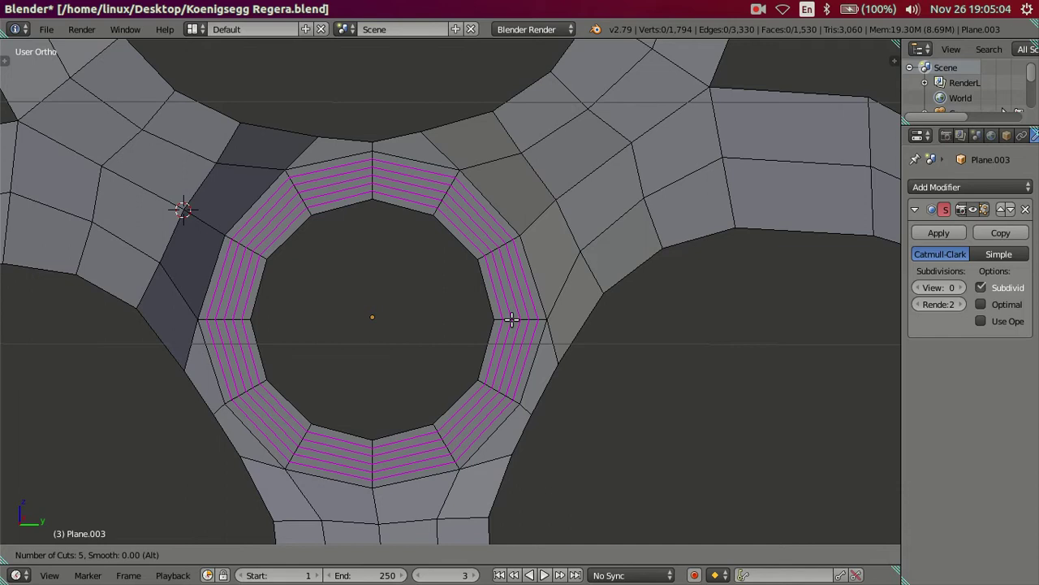
right_click(512, 320)
right_click(525, 341, "alt+shift")
right_click(515, 338, "alt+shift")
key("x")
left_click(584, 355)
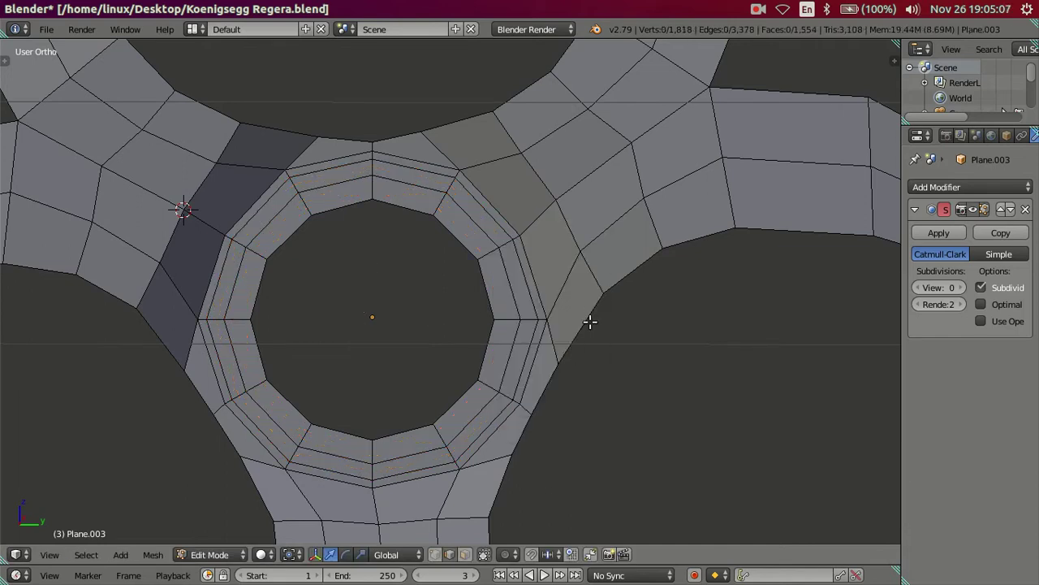
Orbit around the hub ring and bring up the reference wheel photo
mouse_move(590, 321)
middle_mouse_down()
mouse_move(541, 328)
mouse_move(522, 301)
middle_mouse_up()
scroll(482, 344, "down", 2)
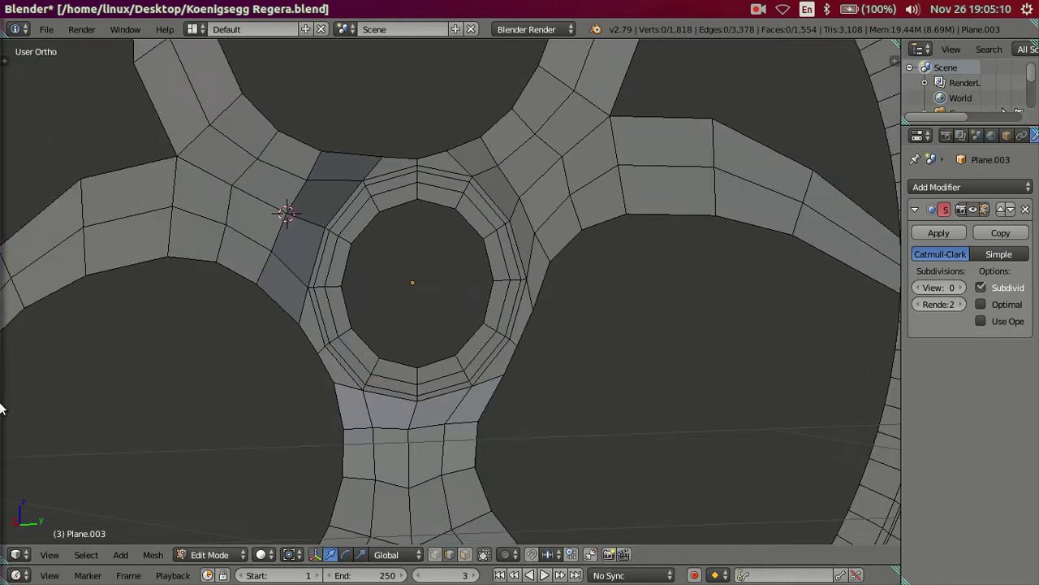
left_click(4, 311)
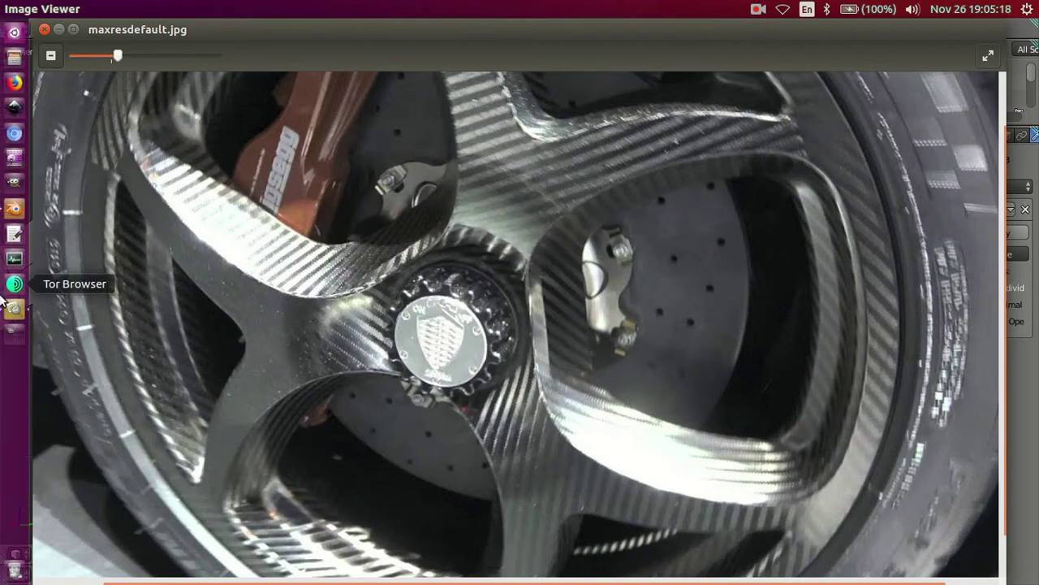
Return to Blender in Right view and select the inner edge loop around the hub hole
left_click(10, 211)
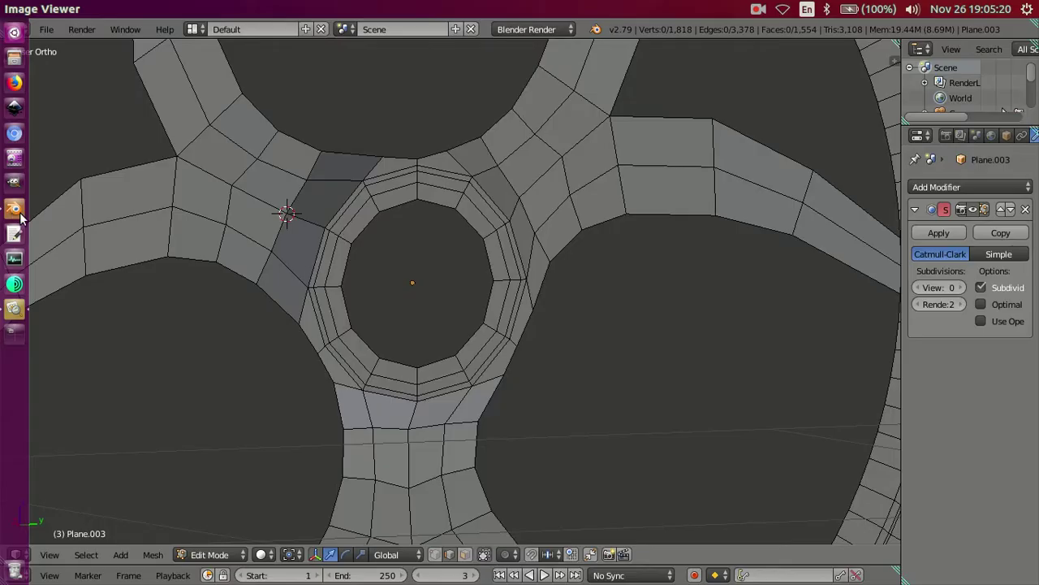
scroll(527, 325, "up", 1)
scroll(561, 328, "up", 1)
key("KP_3")
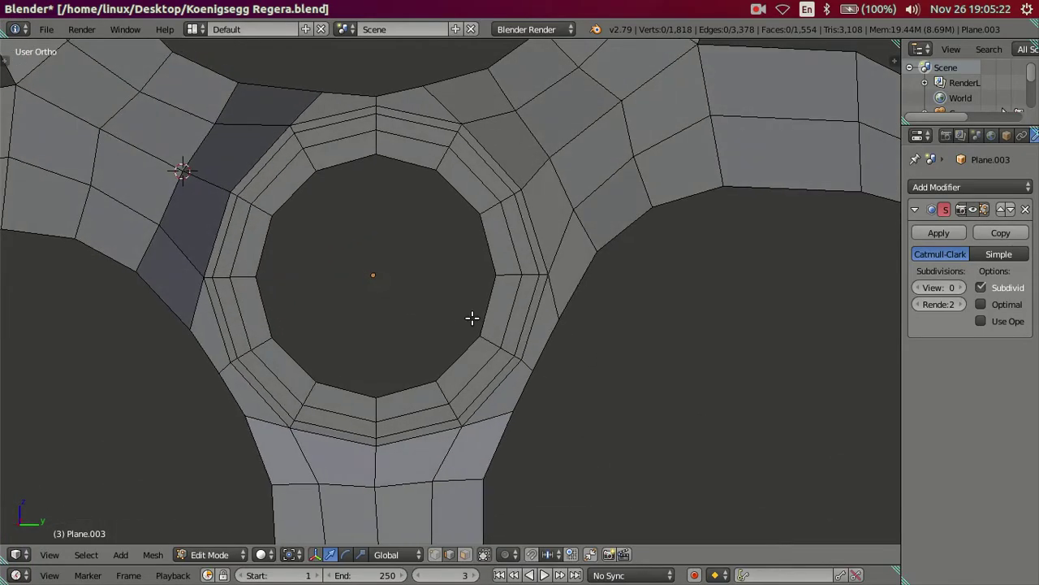
right_click(482, 303, "alt")
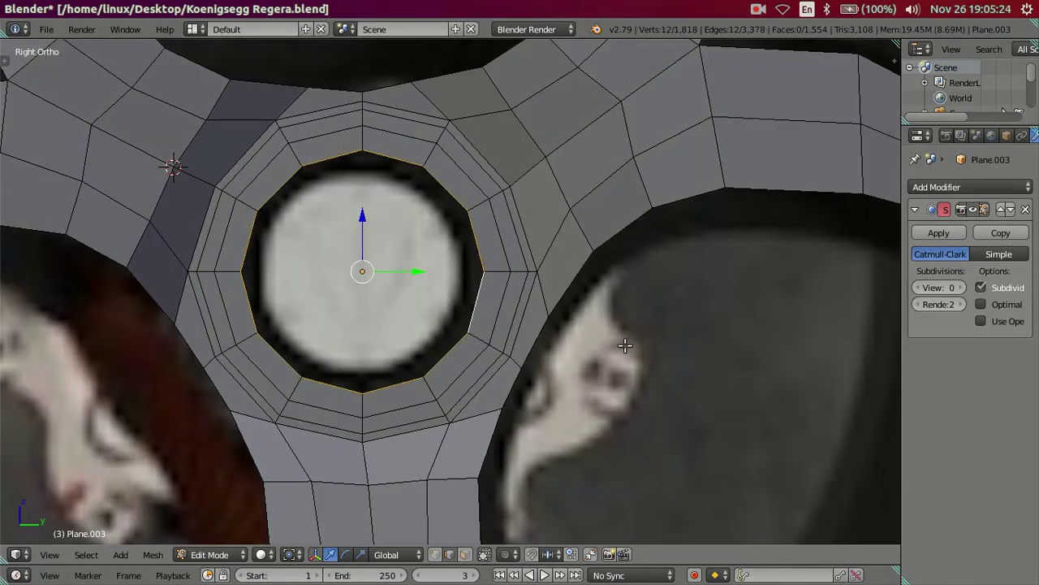
key("s")
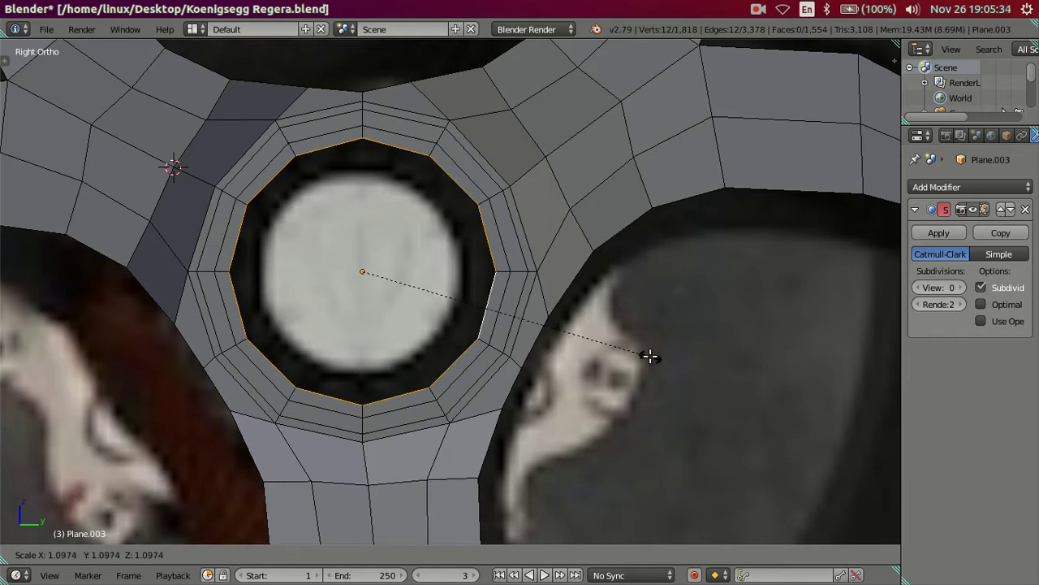
key("Escape")
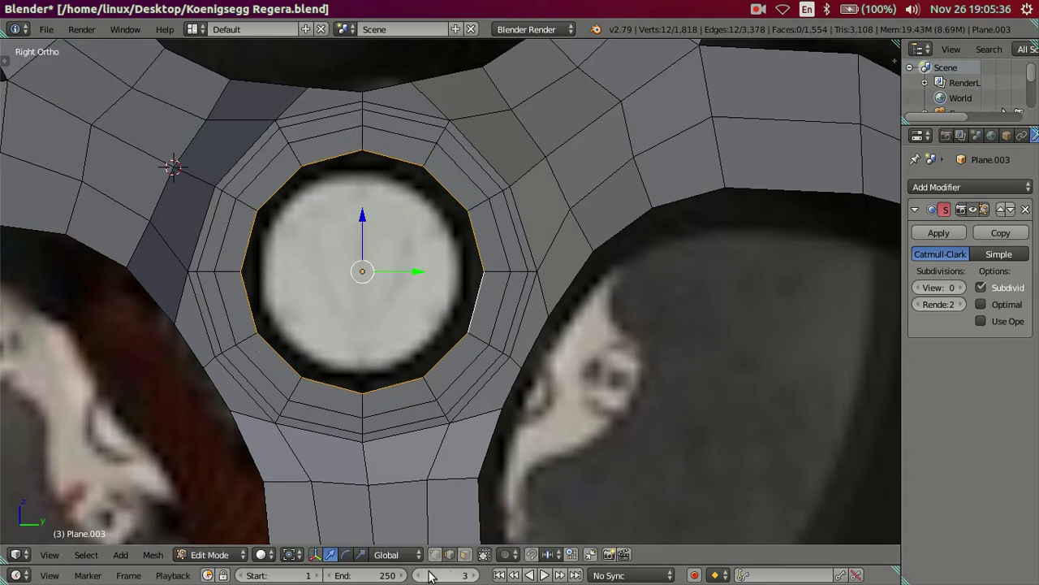
Delete the innermost ring of faces around the hub, leaving an open hole
left_click(465, 554)
right_click(469, 359, "alt")
key("x")
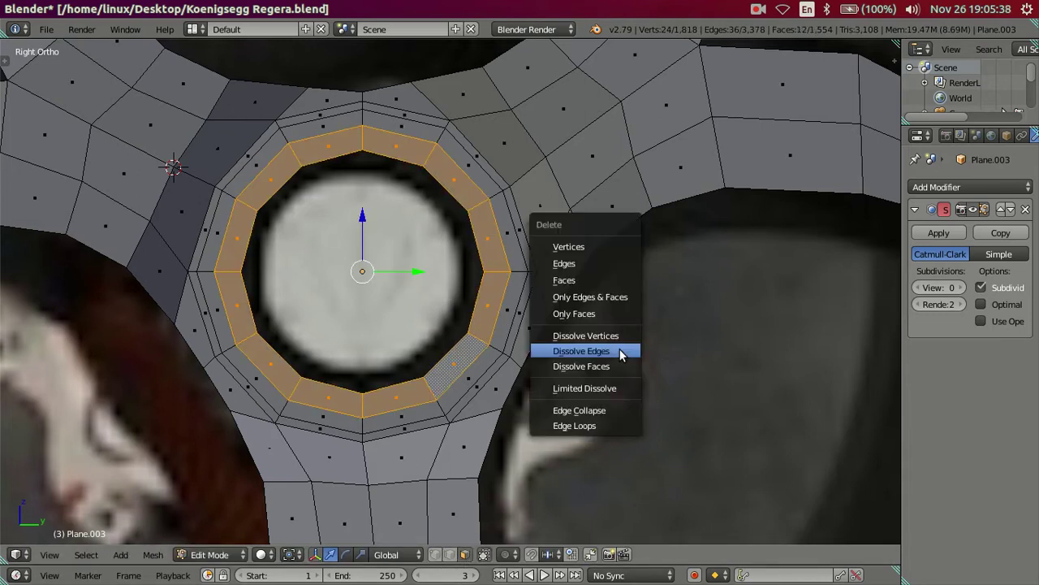
left_click(599, 280)
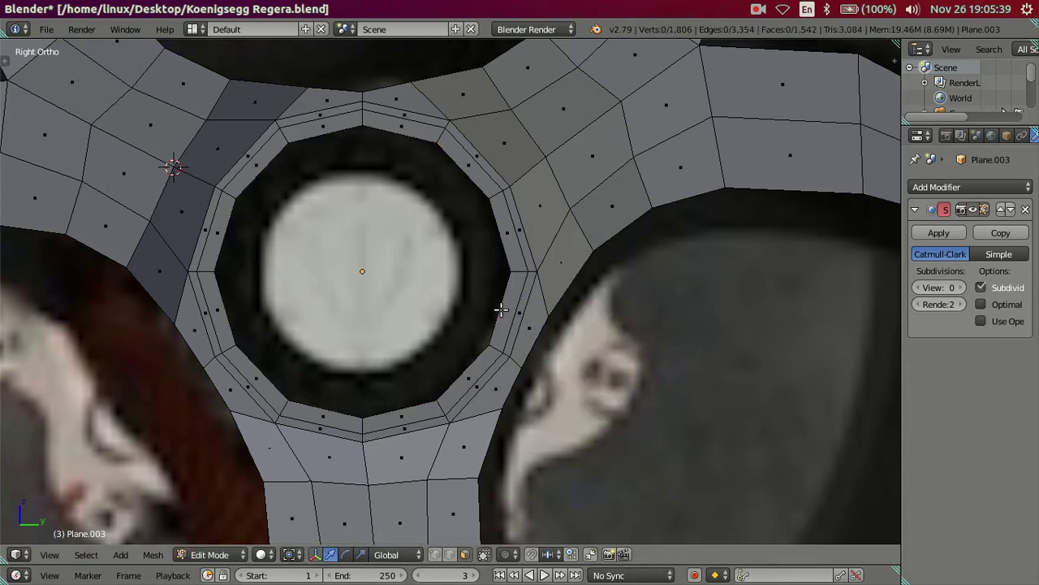
Extrude the hole's edge loop and move it back along X to form a recessed lip
left_click(448, 554)
right_click(499, 315, "alt")
mouse_move(669, 406)
middle_mouse_down()
mouse_move(626, 374)
mouse_move(557, 366)
middle_mouse_up()
key("e")
right_click(612, 360)
key("g")
key("x")
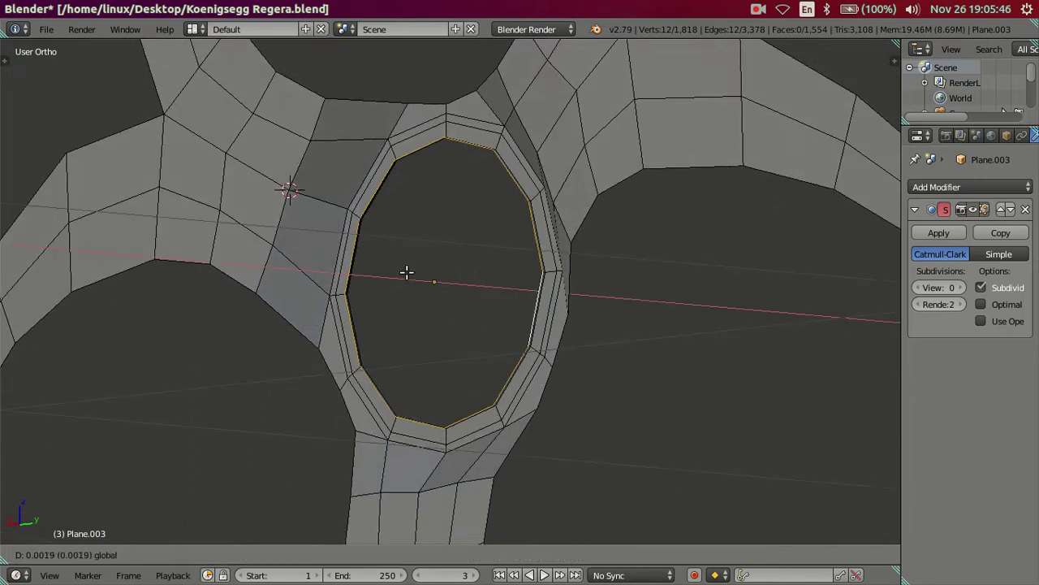
left_click(399, 271)
middle_click_drag(432, 290, 577, 317)
In Right view, extrude the hole's edge loop and shrink it to about 0.876
key("KP_3")
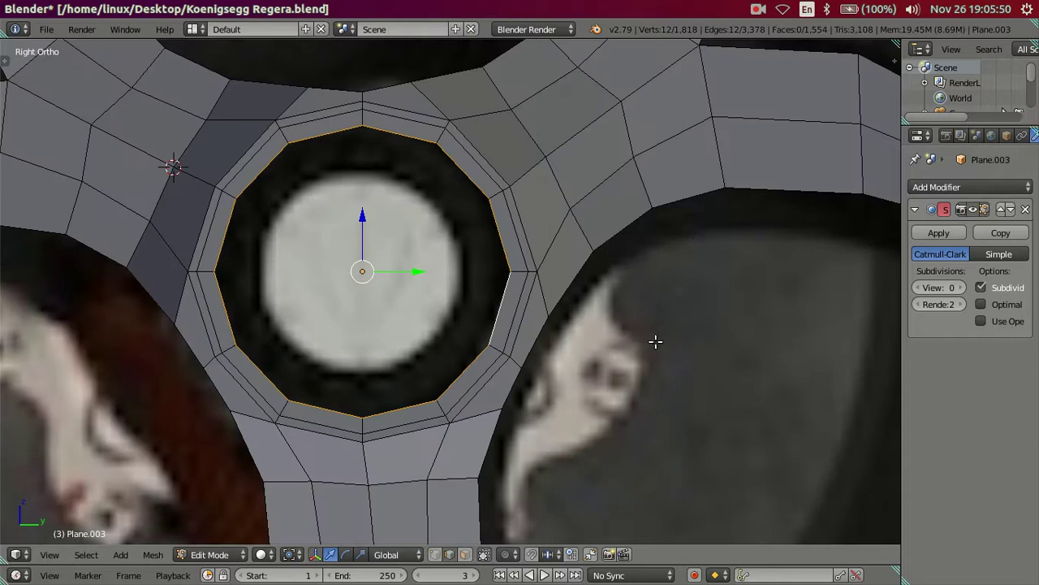
key("e")
key("s")
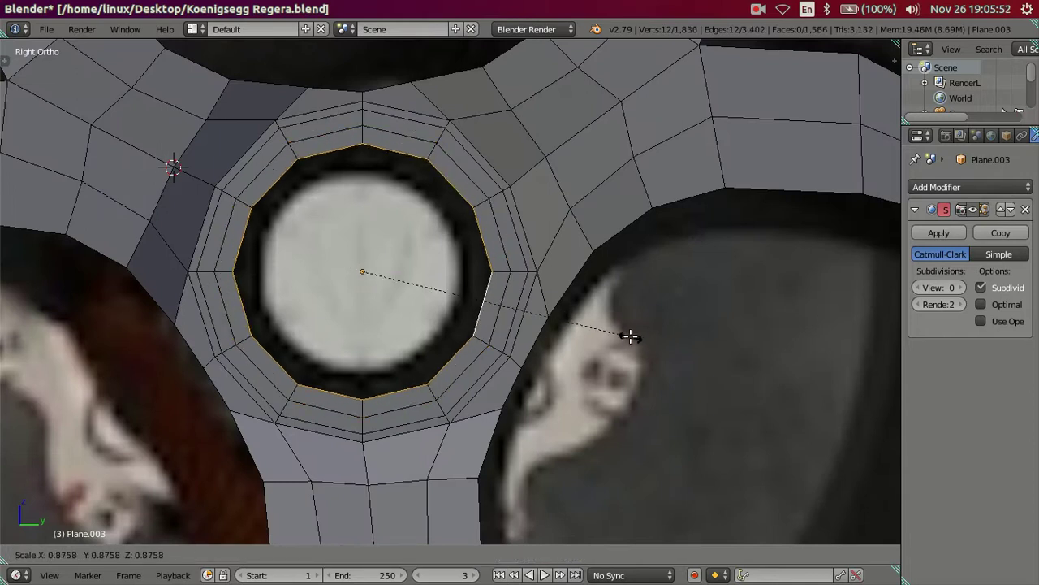
left_click(630, 336)
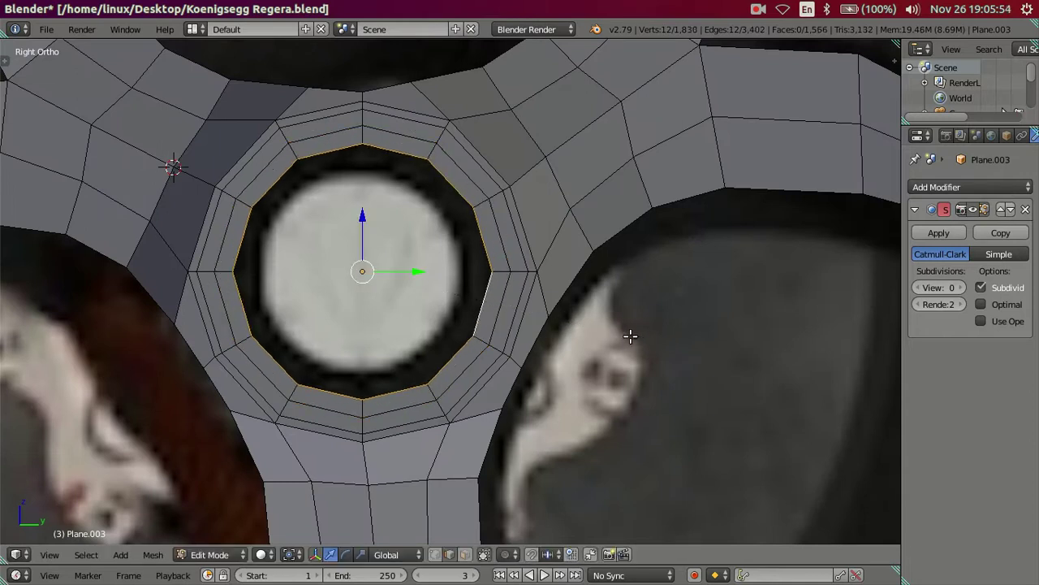
Select the ring's inner edge loop and duplicate it in place
mouse_move(627, 351)
middle_mouse_down()
mouse_move(578, 371)
mouse_move(636, 376)
mouse_move(586, 371)
middle_mouse_up()
key("a")
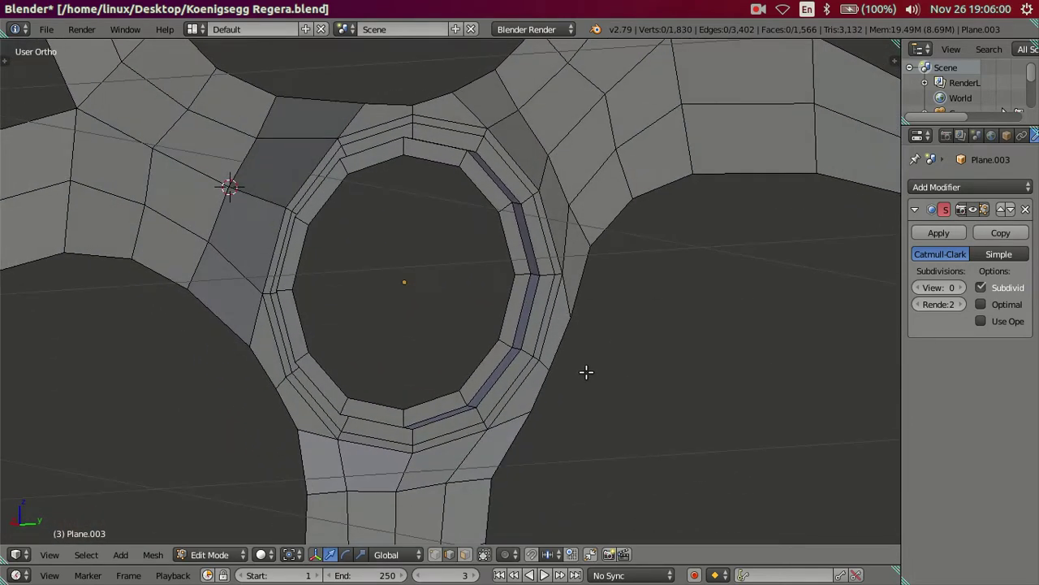
right_click(540, 308, "alt")
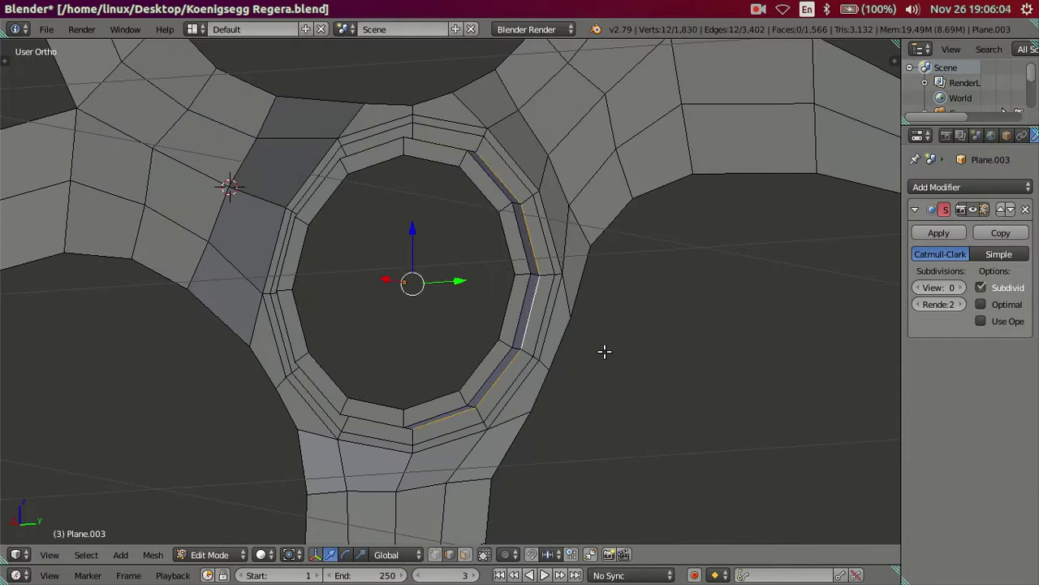
mouse_move(475, 337)
middle_mouse_down()
mouse_move(599, 330)
mouse_move(457, 332)
mouse_move(462, 318)
middle_mouse_up()
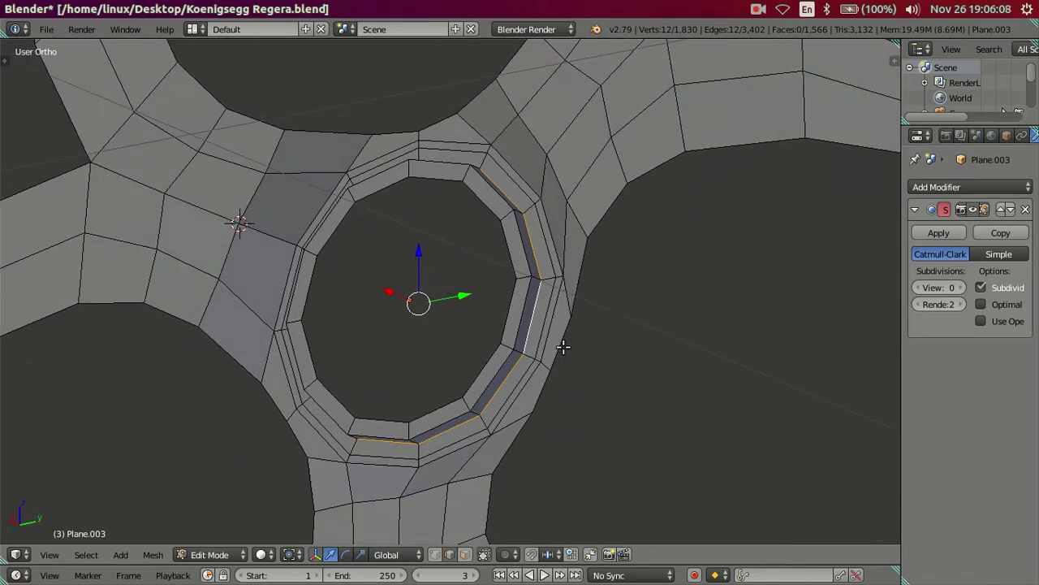
key("shift+d")
right_click(587, 331)
Select the hole's inner edge loop, check it in perspective, then return to Right view
key("a")
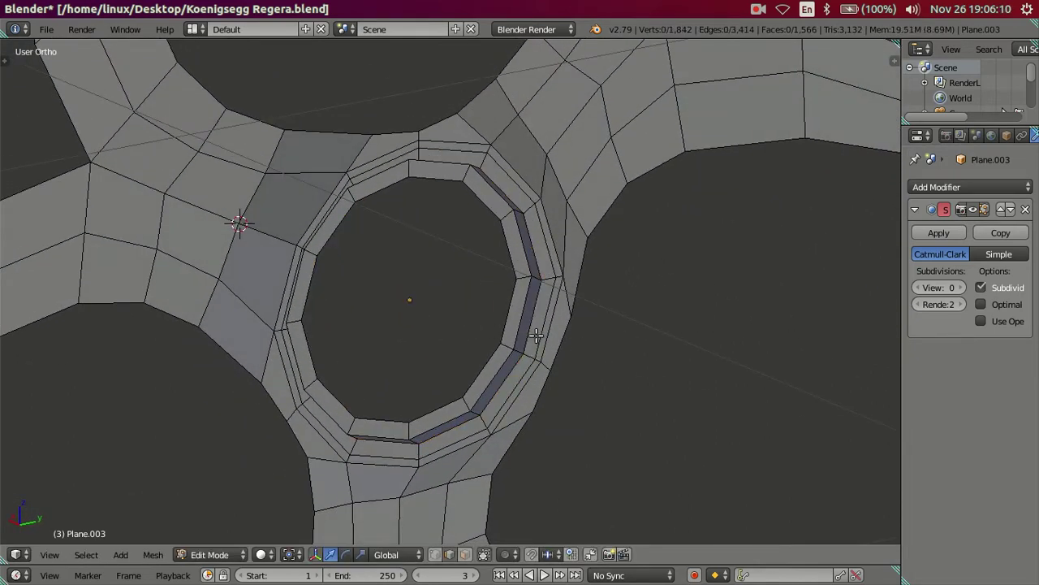
mouse_move(509, 317)
middle_mouse_down()
mouse_move(550, 341)
mouse_move(487, 316)
middle_mouse_up()
right_click(496, 318, "alt")
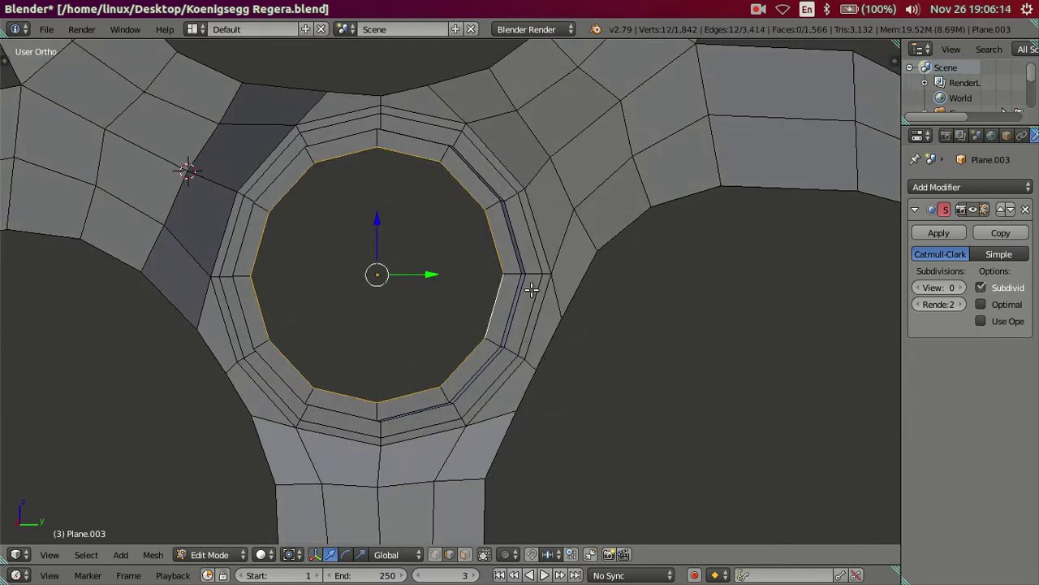
key("KP_5")
middle_click_drag(545, 290, 546, 294)
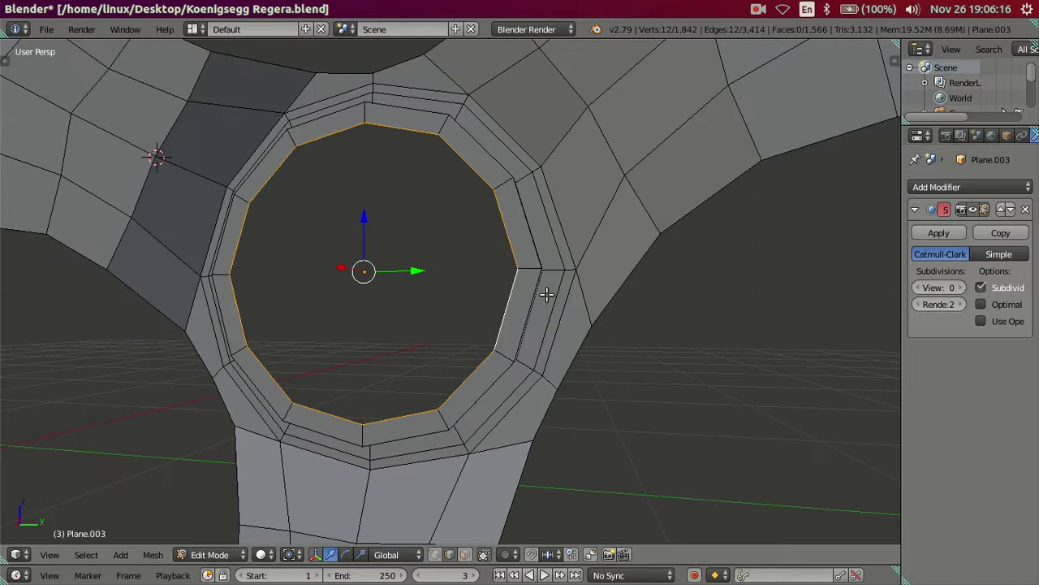
key("KP_3")
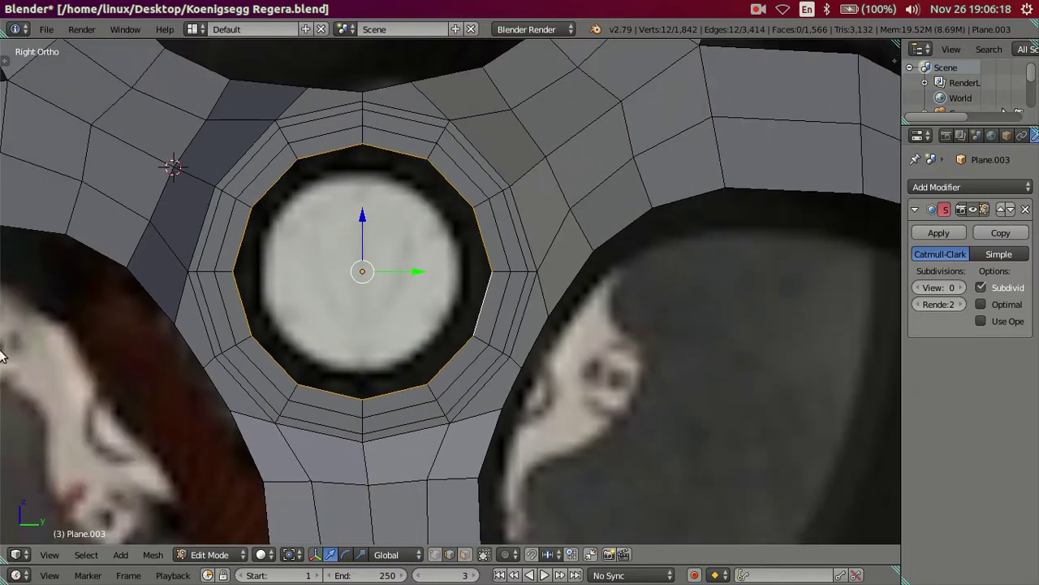
After checking the reference photo, extrude the hole loop and shrink it to about 0.87
mouse_move(2, 325)
left_click(13, 308)
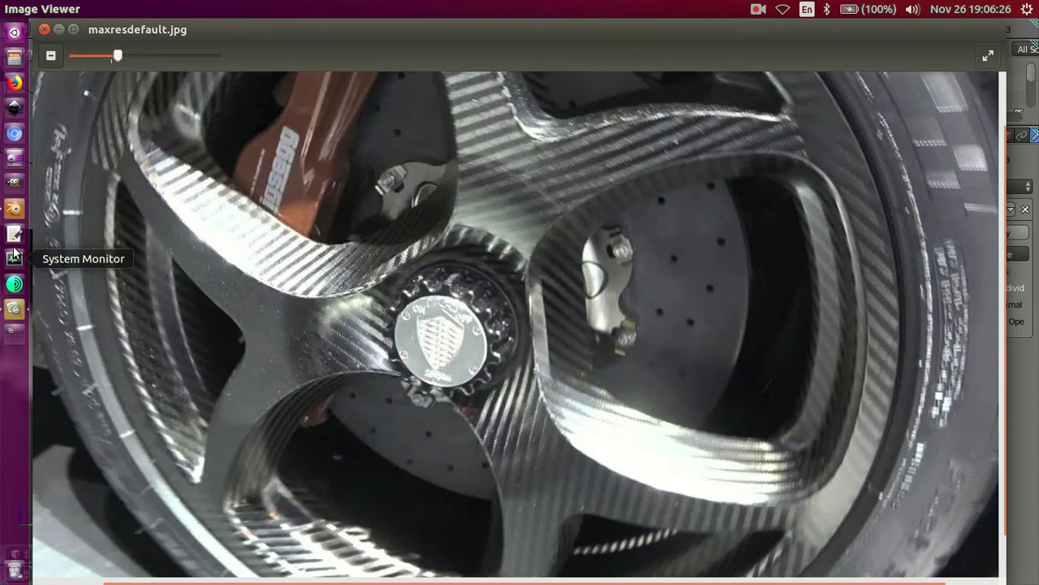
left_click(13, 210)
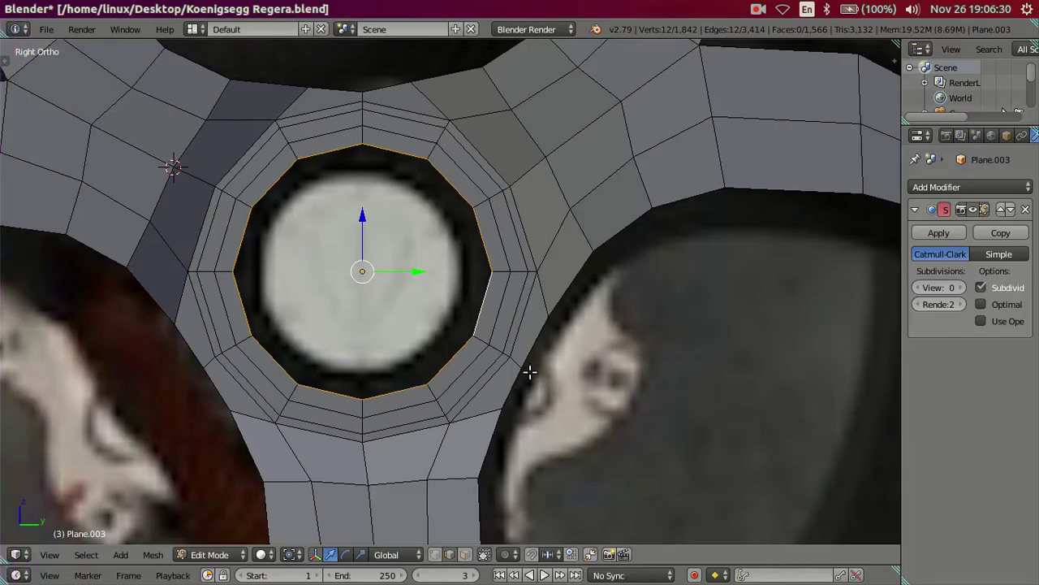
key("e")
key("s")
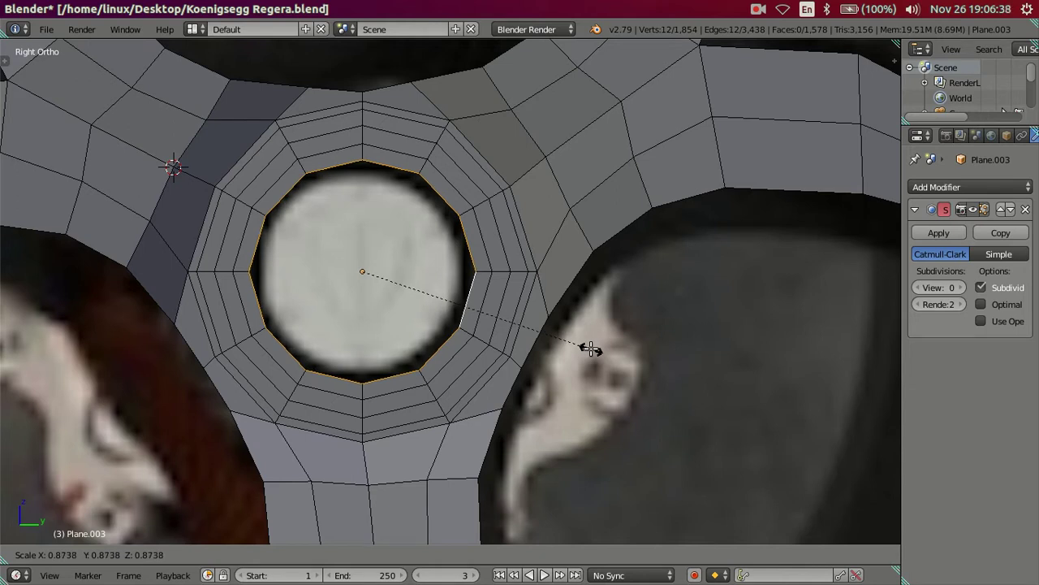
left_click(590, 349)
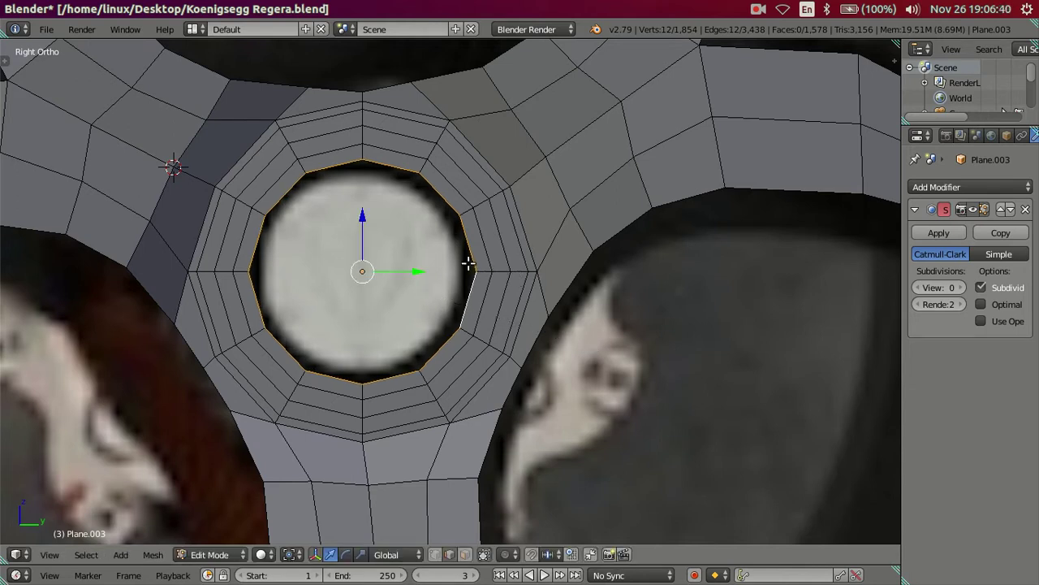
key("s")
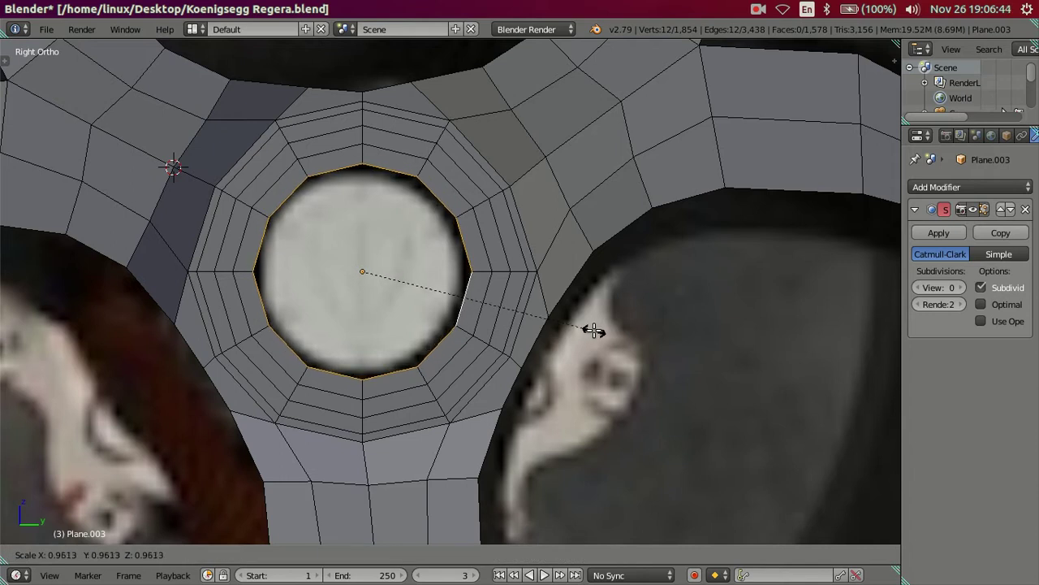
left_click(594, 330)
key("s")
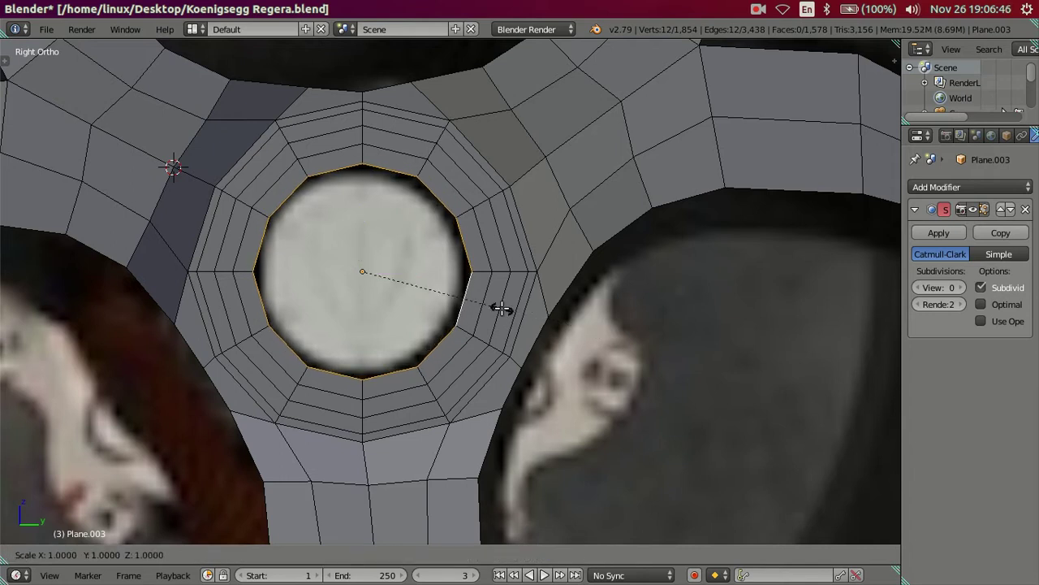
right_click(604, 344)
key("a")
Add radial loop cuts through the ring segments along the right and top of the hole
scroll(483, 312, "up", 1)
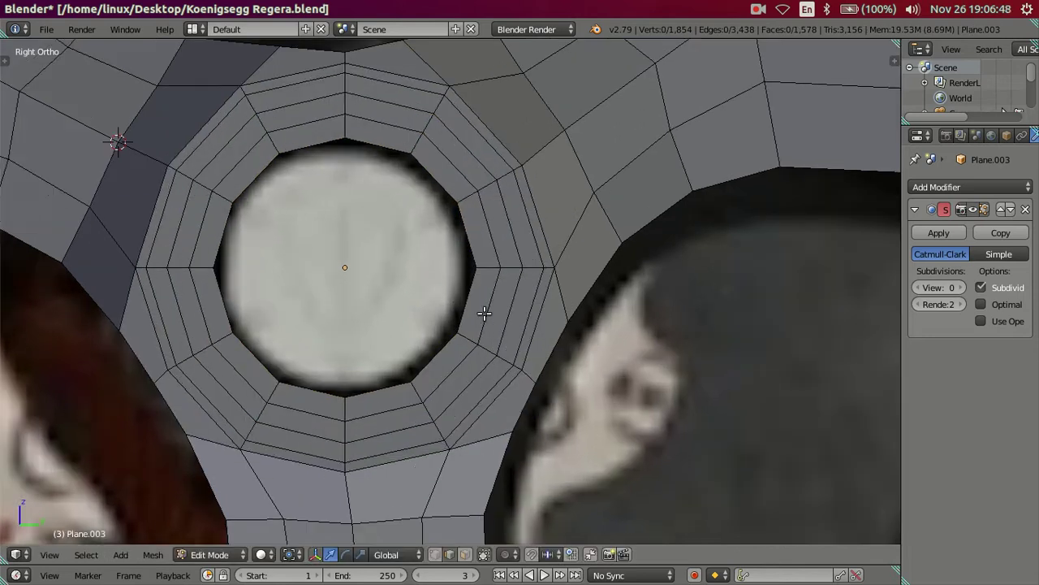
key("ctrl+r")
left_click(486, 308)
key("ctrl+r")
left_click(482, 227)
key("ctrl+r")
left_click(447, 154)
key("ctrl+r")
left_click(341, 124)
key("ctrl+r")
left_click(324, 127)
key("ctrl+r")
left_click(255, 177)
Add radial cuts through the left, bottom and right segments to finish the rings
key("ctrl+r")
left_click(216, 229)
key("ctrl+r")
left_click(228, 302)
key("ctrl+r")
left_click(261, 370)
key("ctrl+r")
left_click(316, 388)
key("ctrl+r")
left_click(390, 383)
key("ctrl+r")
left_click(445, 357)
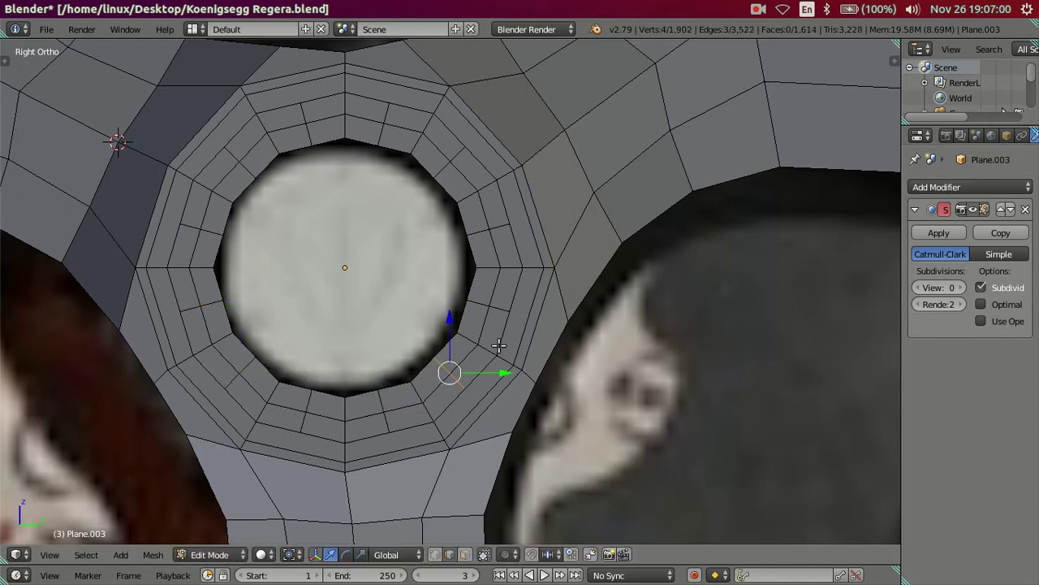
key("a")
scroll(613, 313, "up", 1)
Preview the hub at Subdivision View level 2 in Object Mode, then reset it to 0 in Right view
middle_click_drag(659, 334, 645, 336)
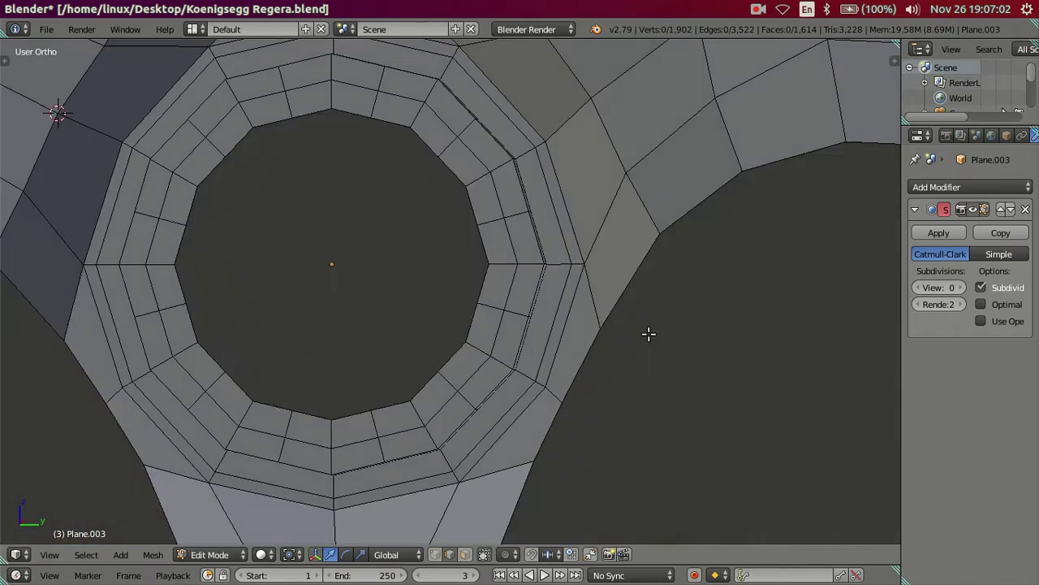
left_click(962, 288)
left_click(963, 287)
key("Tab")
mouse_move(729, 328)
middle_mouse_down()
mouse_move(679, 304)
mouse_move(715, 316)
mouse_move(730, 308)
middle_mouse_up()
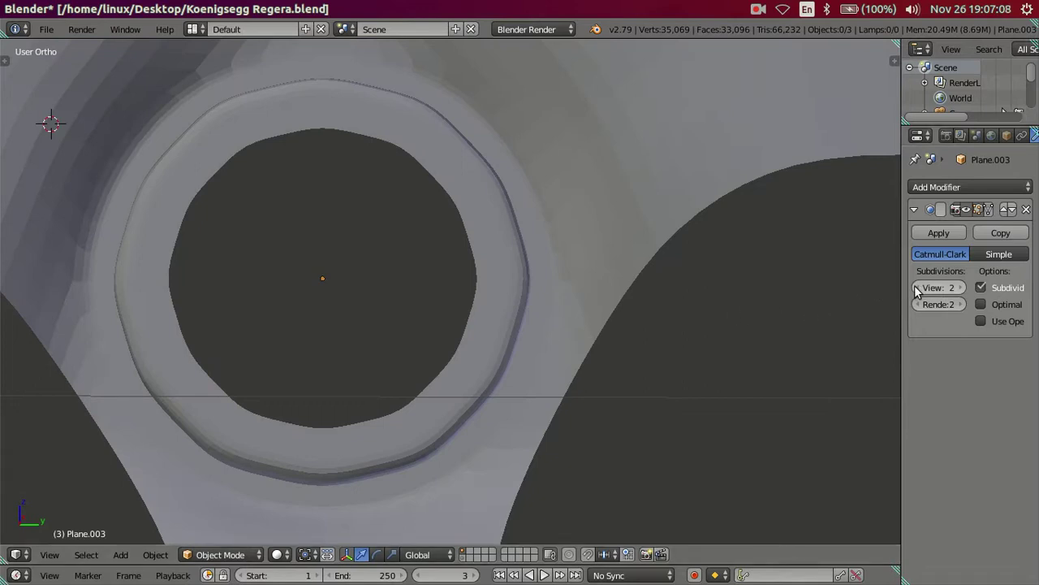
left_click(918, 287)
left_click(918, 287)
scroll(731, 320, "down", 2)
key("KP_3")
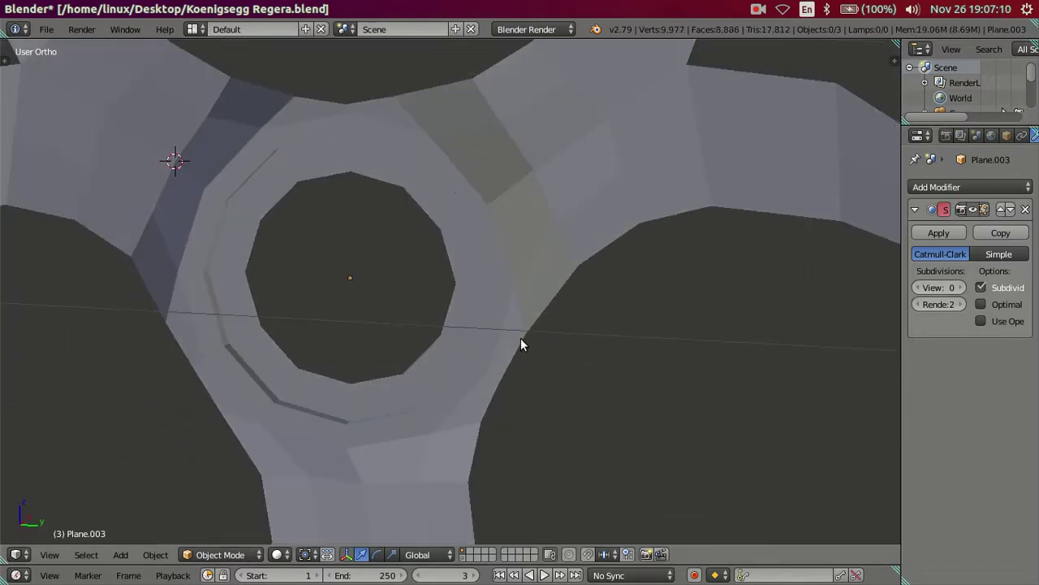
scroll(486, 334, "up", 2)
Back in Edit Mode, add each of the eleven short radial edges around the centre hole to the selection
key("Tab")
right_click(486, 307)
right_click(484, 219, "shift")
right_click(439, 142, "shift")
right_click(374, 106, "shift")
right_click(276, 102, "shift")
right_click(203, 142, "shift")
right_click(163, 218, "shift")
right_click(163, 301, "shift")
right_click(233, 412, "shift")
right_click(368, 422, "shift")
right_click(432, 380, "shift")
scroll(730, 363, "up", 1)
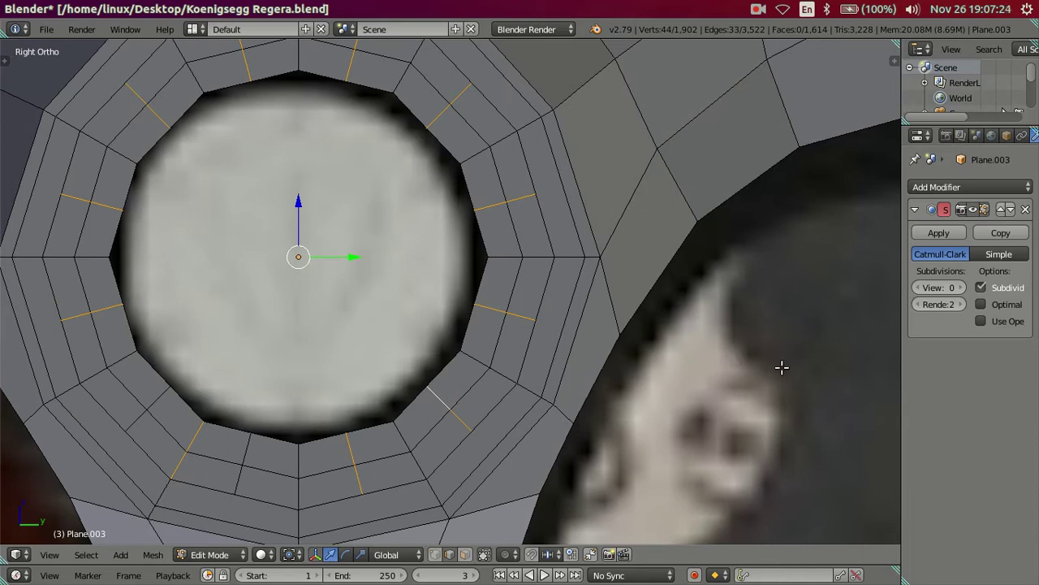
Check the selected ring from an angle, then give it a slight X-axis scale in Right view
mouse_move(793, 385)
middle_mouse_down()
mouse_move(715, 330)
mouse_move(703, 352)
mouse_move(773, 364)
middle_mouse_up()
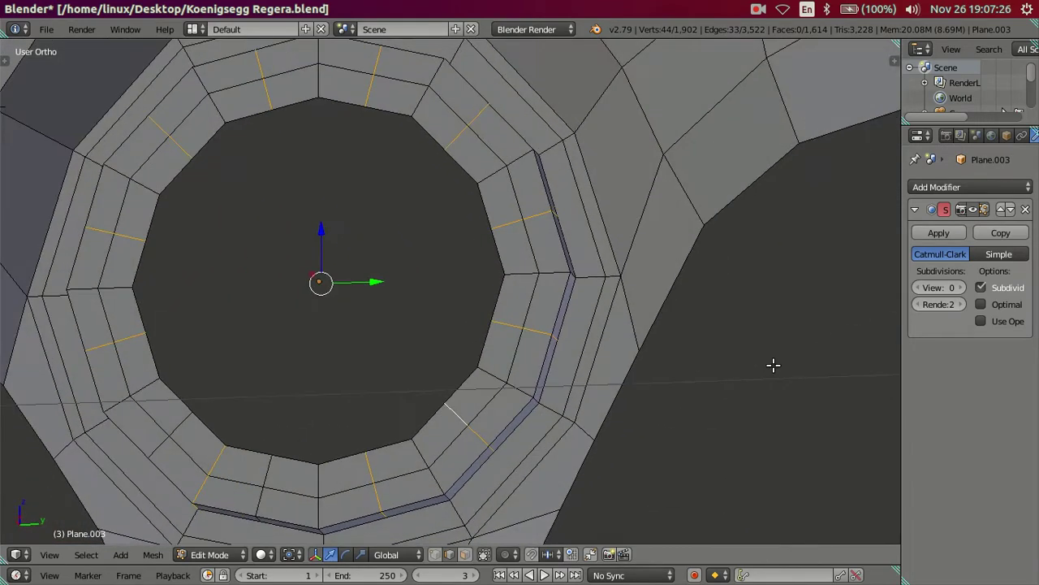
key("KP_3")
scroll(699, 296, "up", 1)
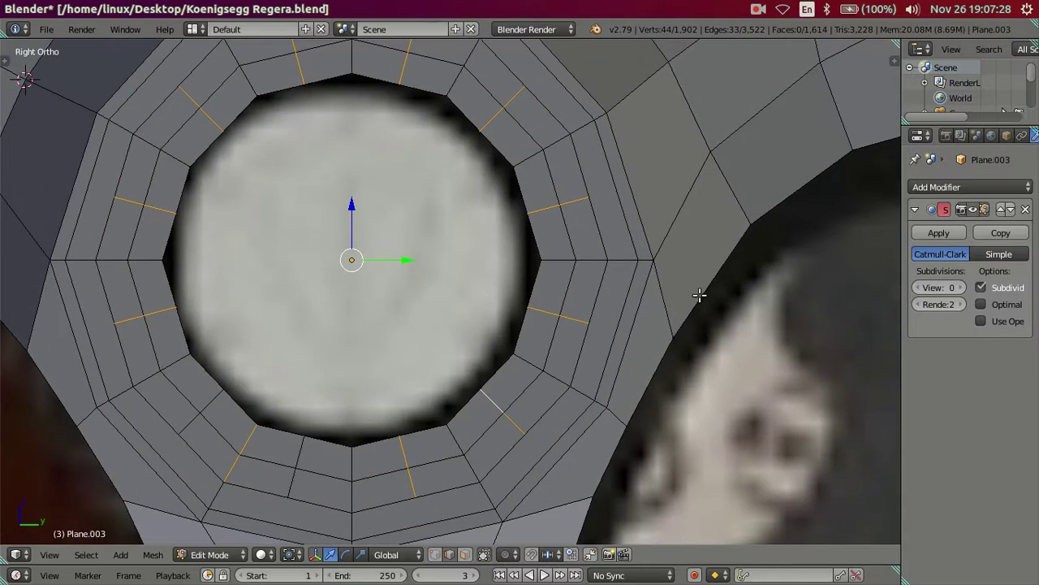
key("s")
key("x")
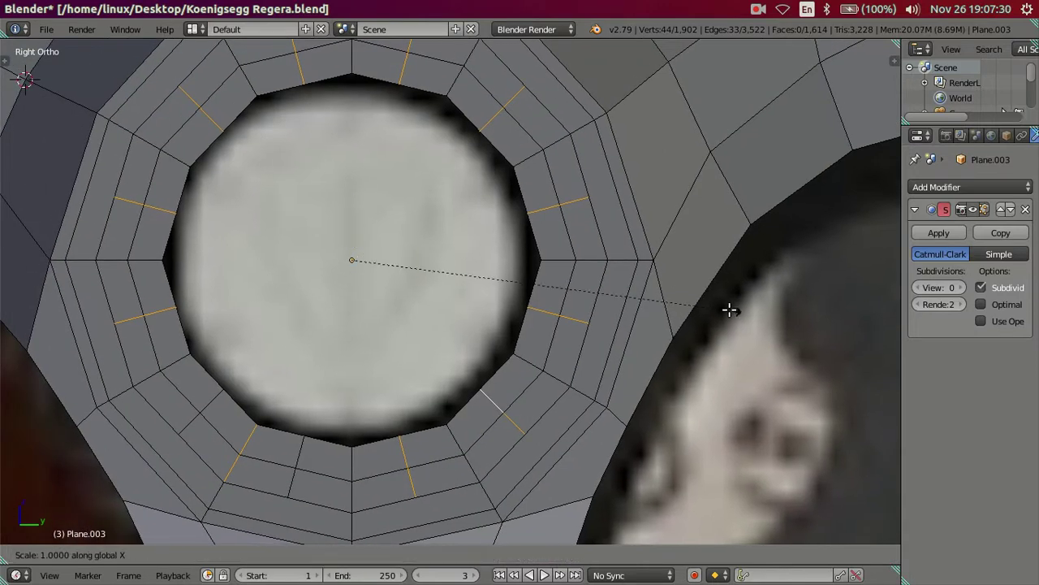
right_click(730, 310)
key("s")
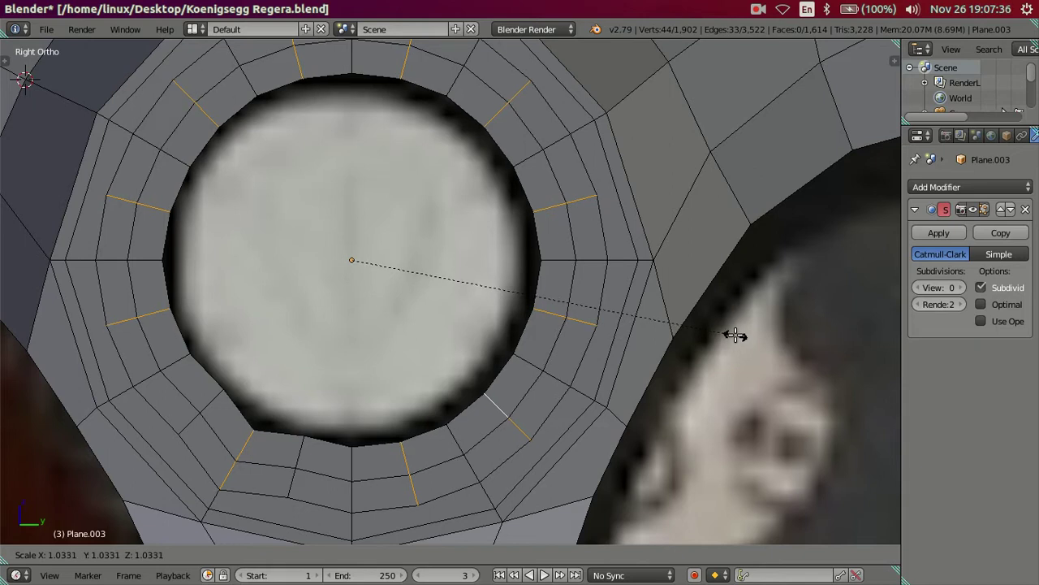
right_click(735, 336)
key("s")
key("x")
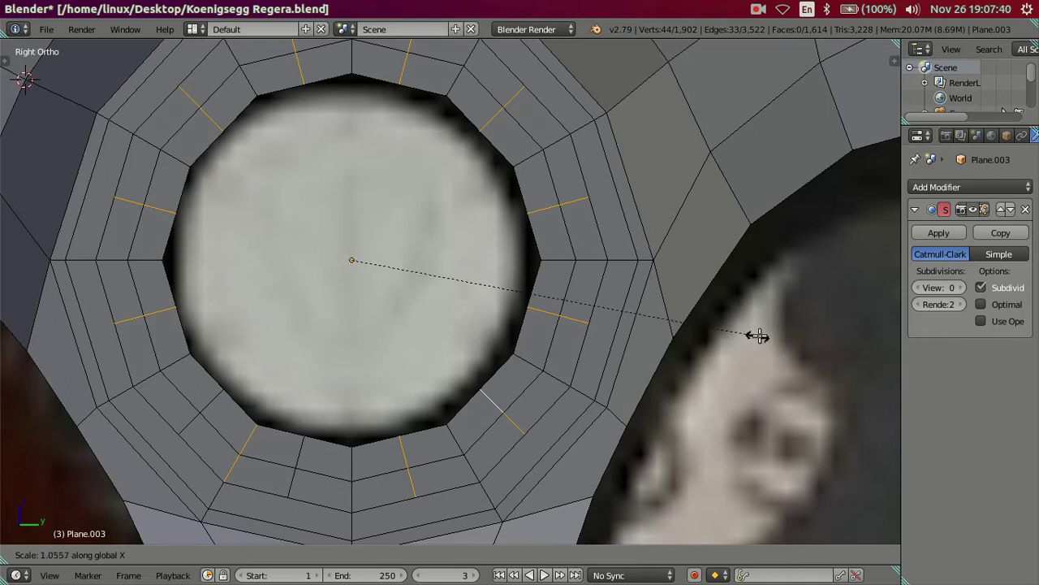
left_click(756, 337)
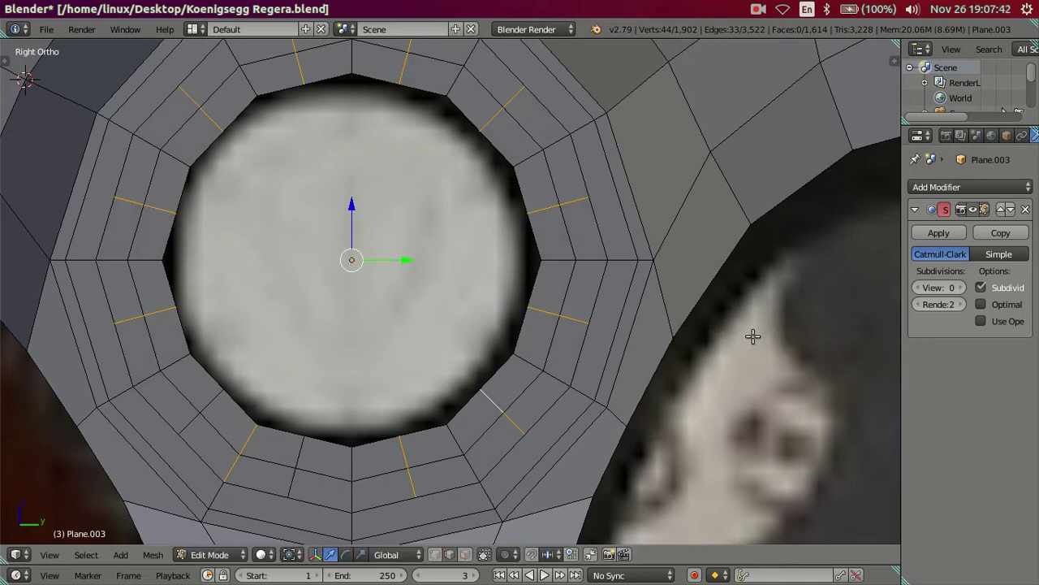
Scale the edge ring by 1.015 along Y and 1.015 along Z
key("s")
key("y")
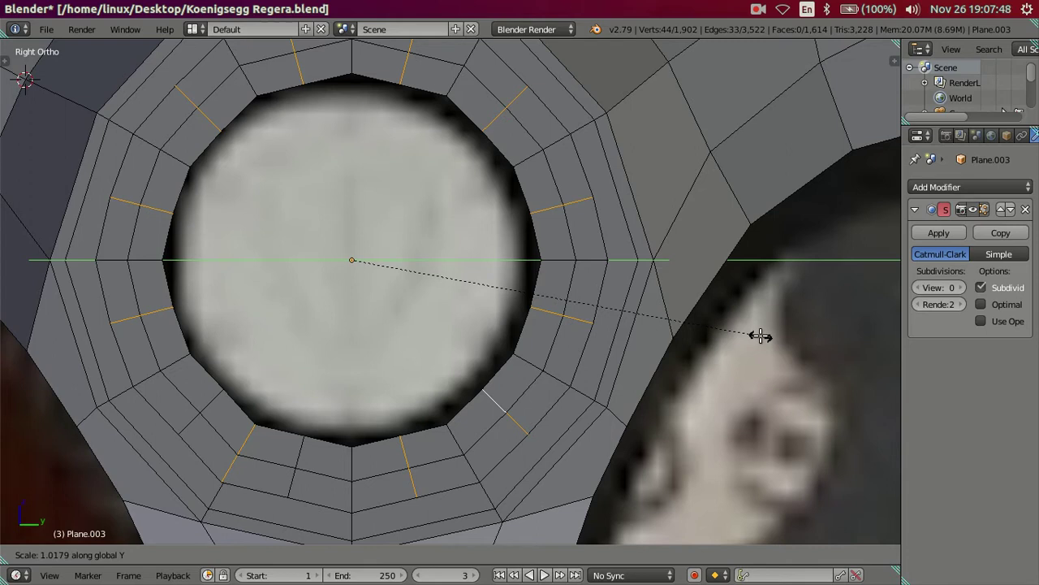
type("1.015")
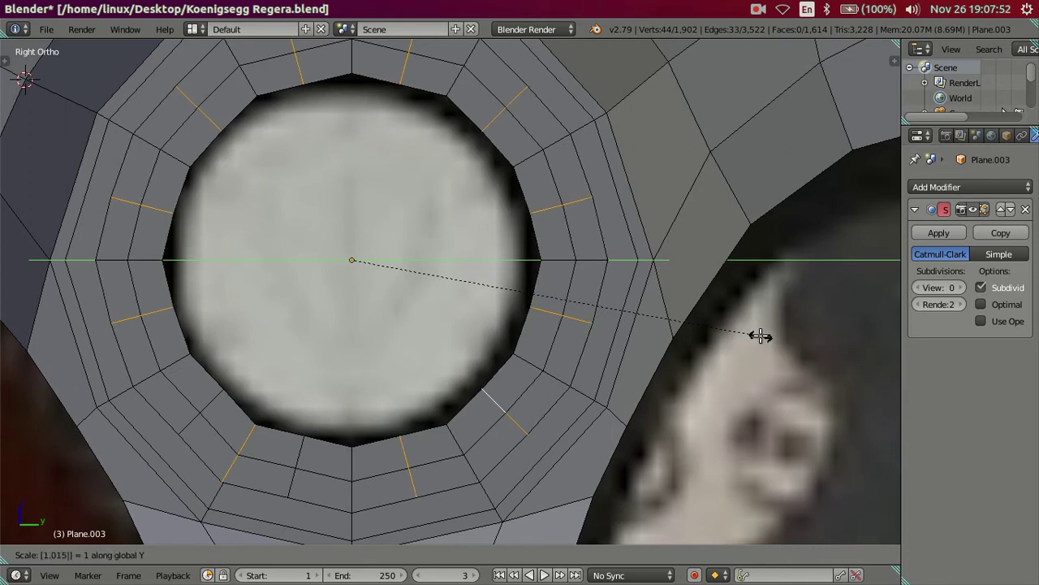
key("Return")
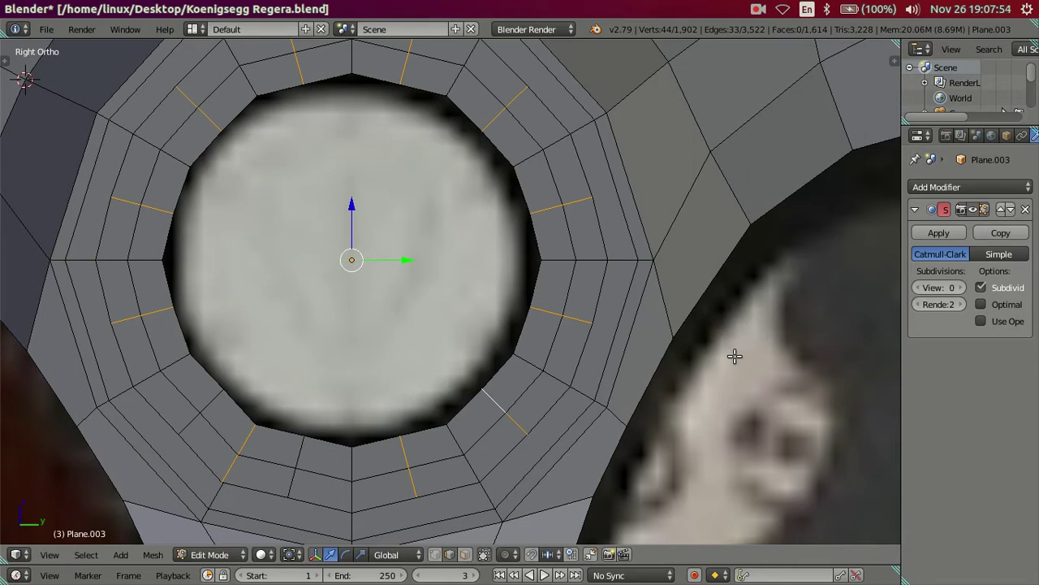
key("s")
key("z")
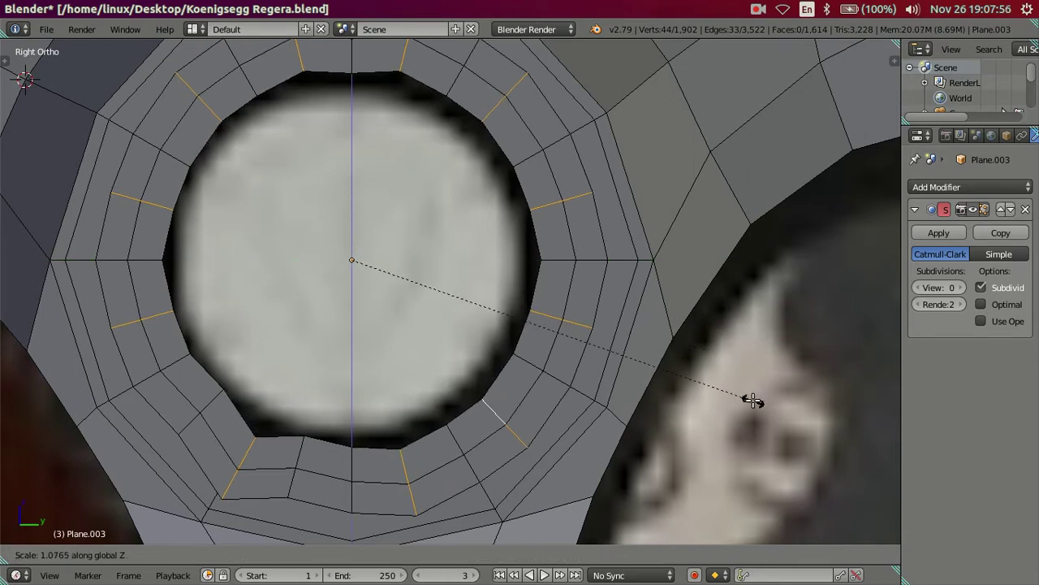
type("1.015")
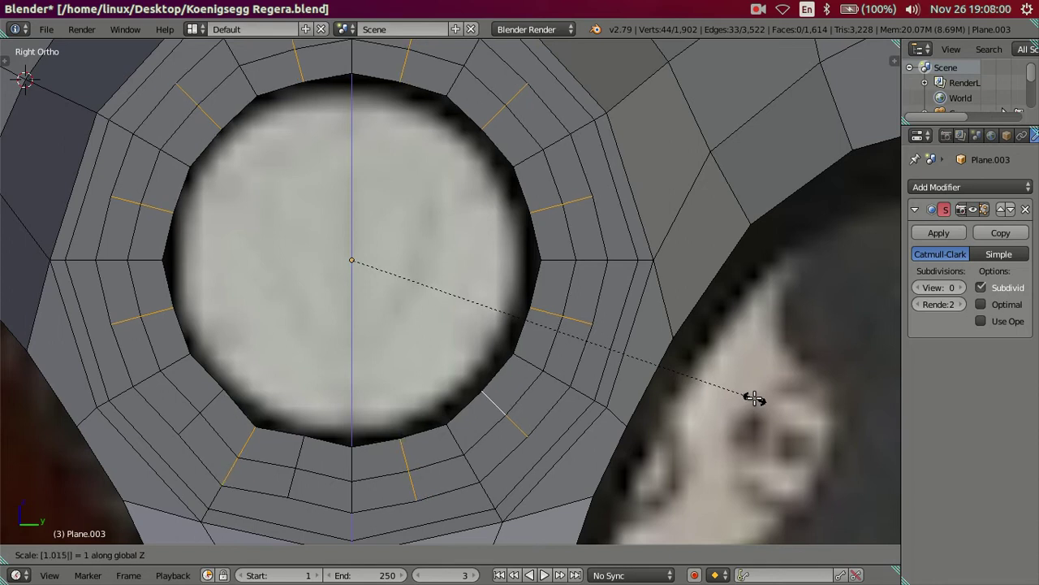
key("Return")
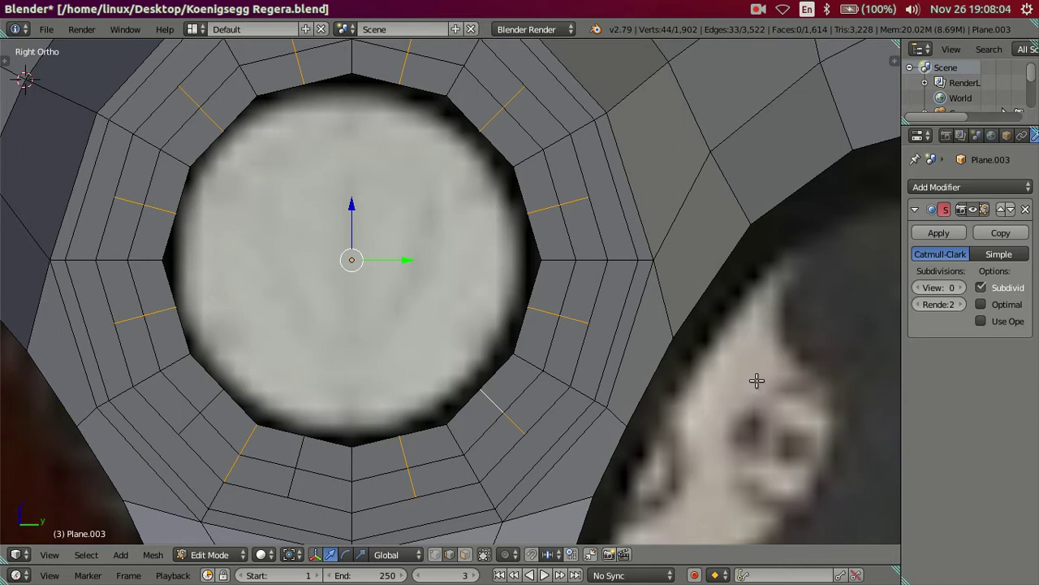
Scale the ring by 1.03 along Y, then apply a Z scale of 1.0
key("s")
key("y")
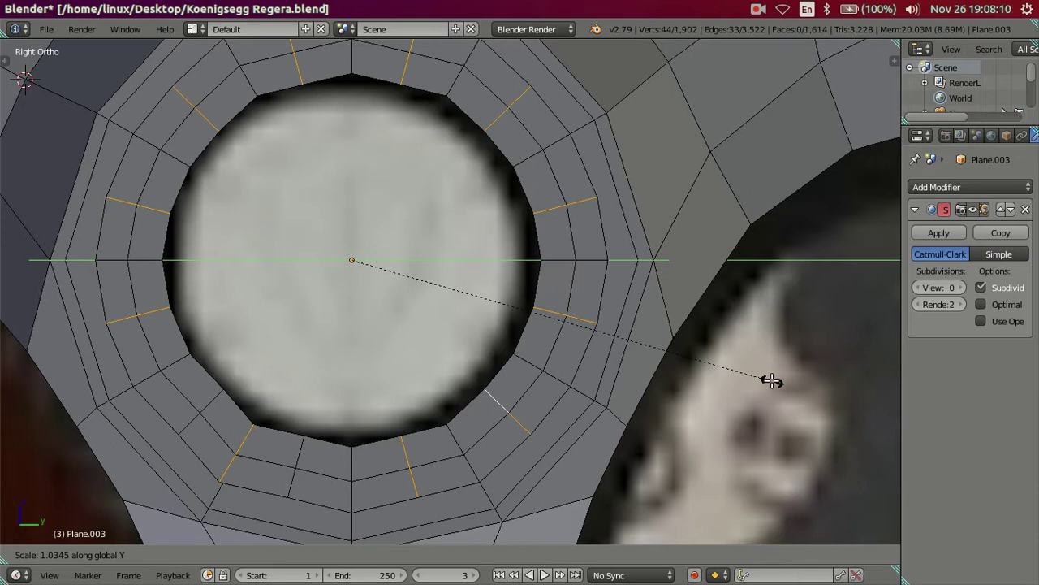
type("1.03")
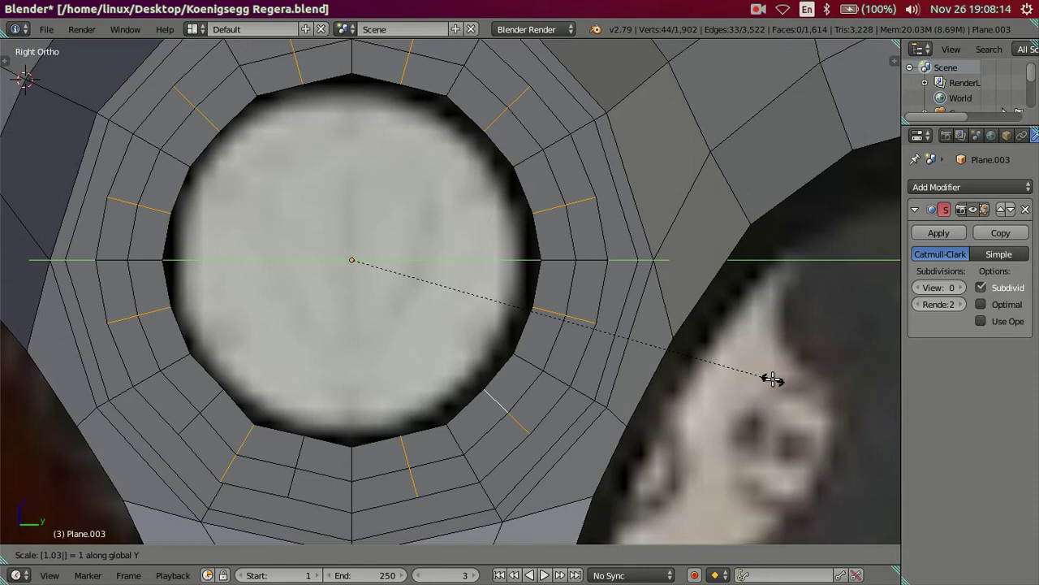
key("Return")
type("sz")
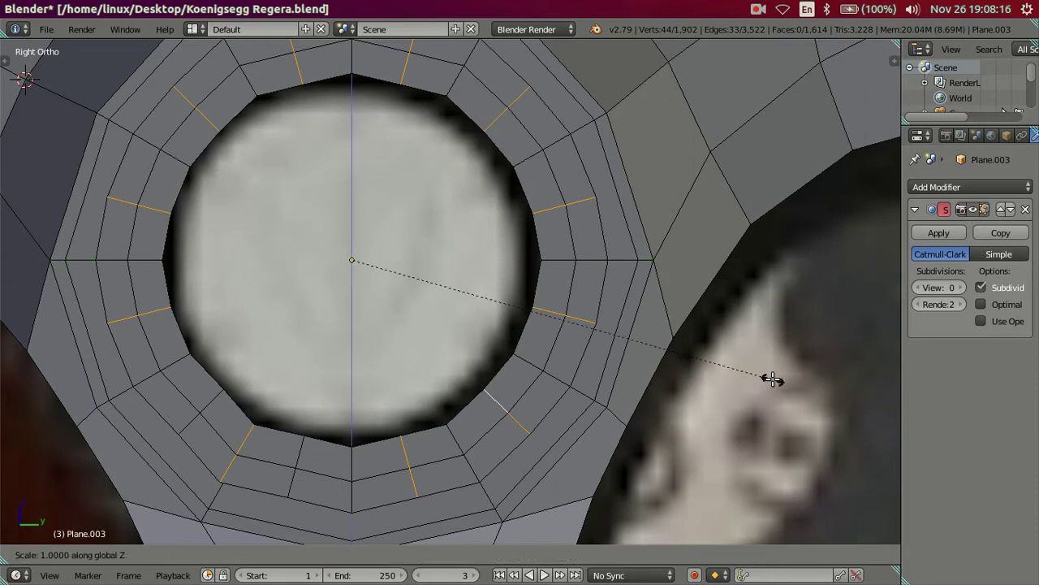
type("1")
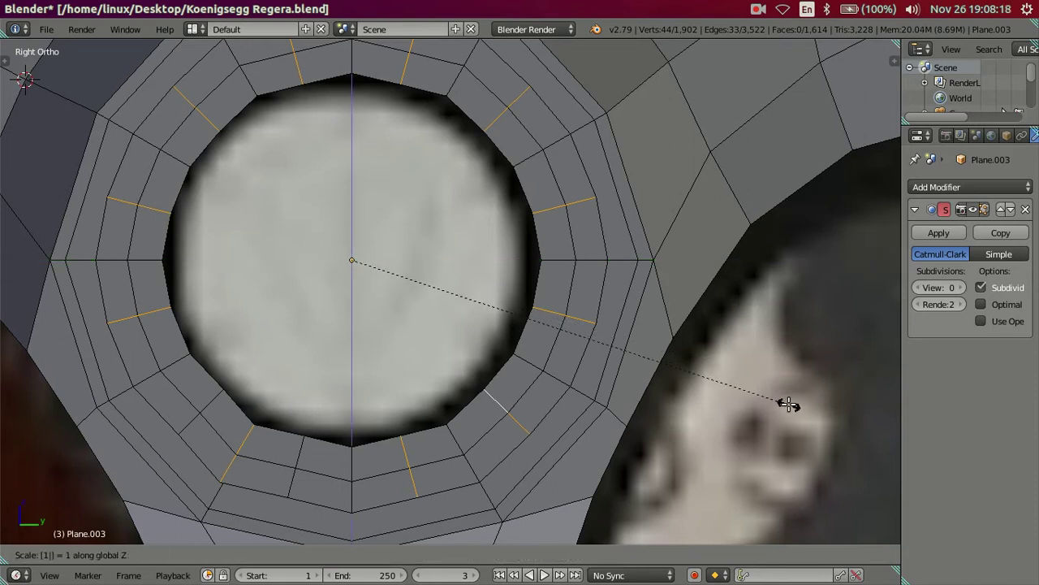
type(".03")
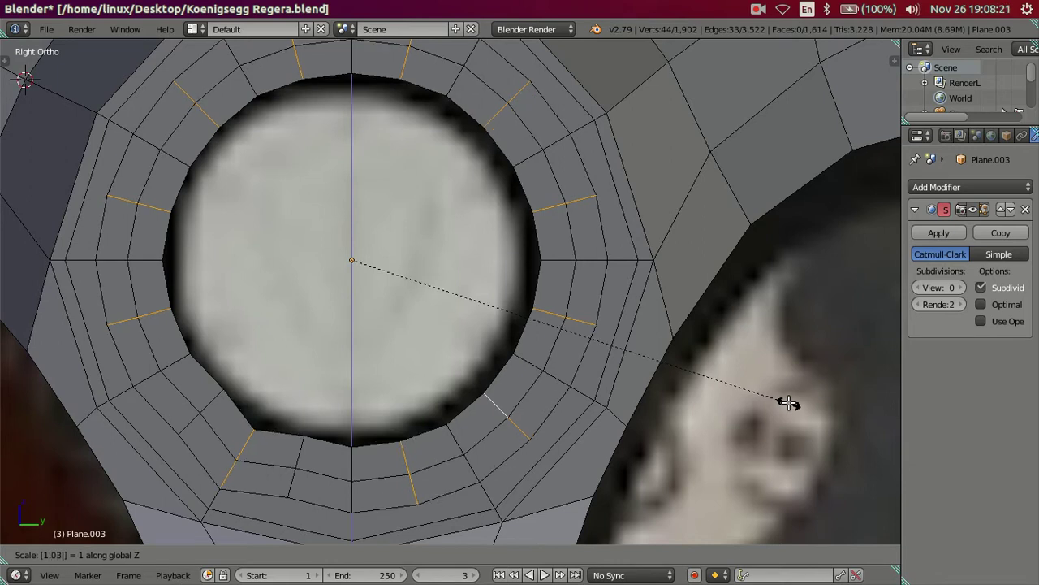
key("Return")
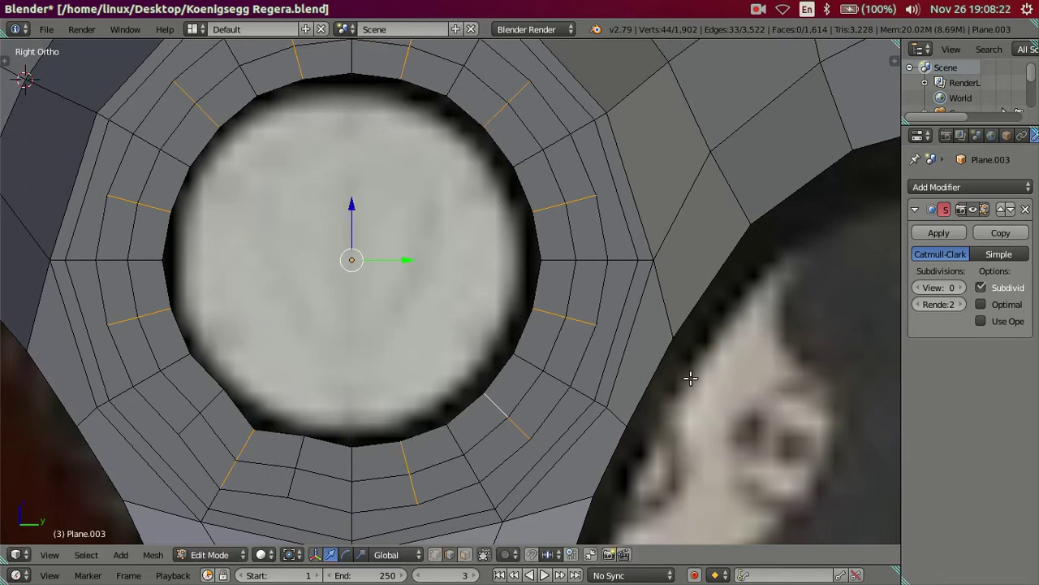
Undo the last two scales to restore the ring, then return to Right view
scroll(690, 377, "down", 1)
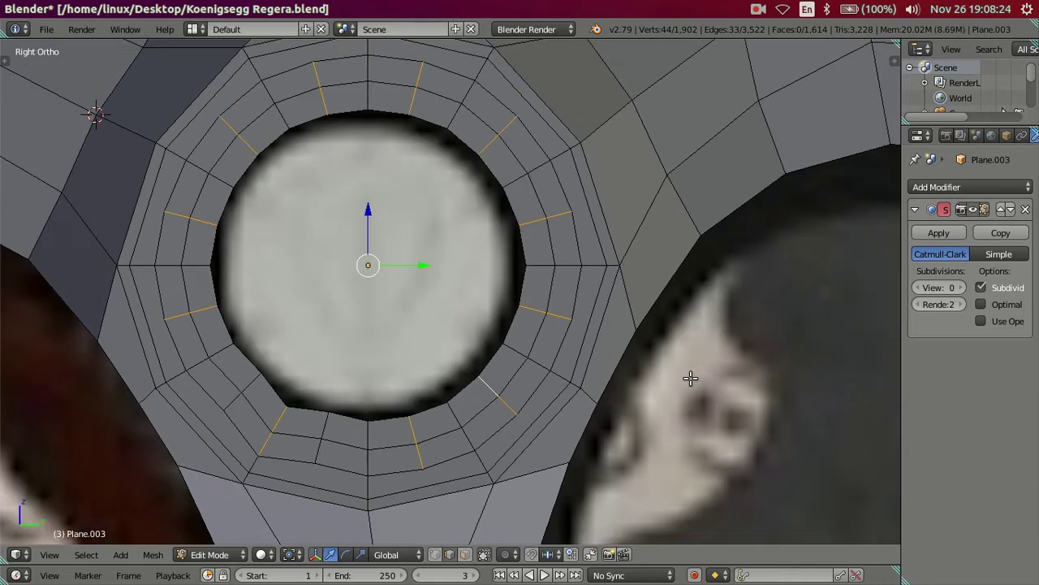
scroll(686, 383, "down", 1)
key("ctrl+z")
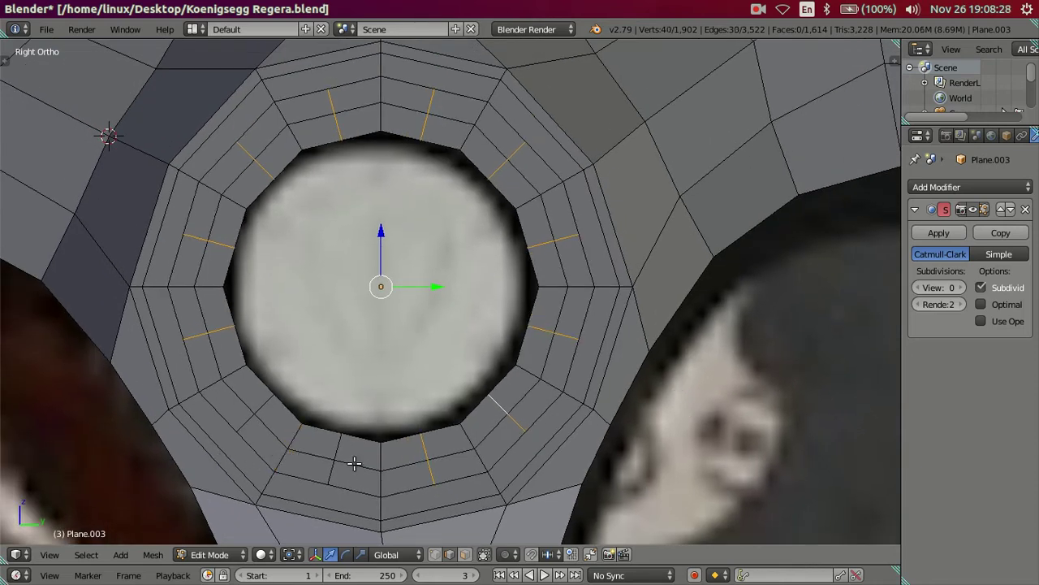
middle_click_drag(354, 463, 371, 415)
key("ctrl+z")
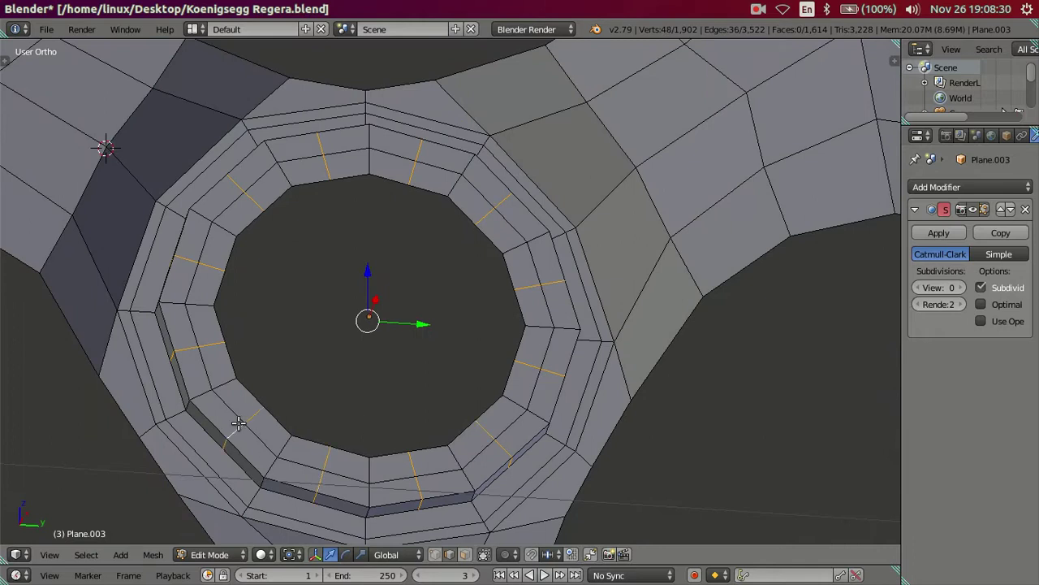
mouse_move(643, 431)
middle_mouse_down()
mouse_move(617, 427)
mouse_move(649, 414)
middle_mouse_up()
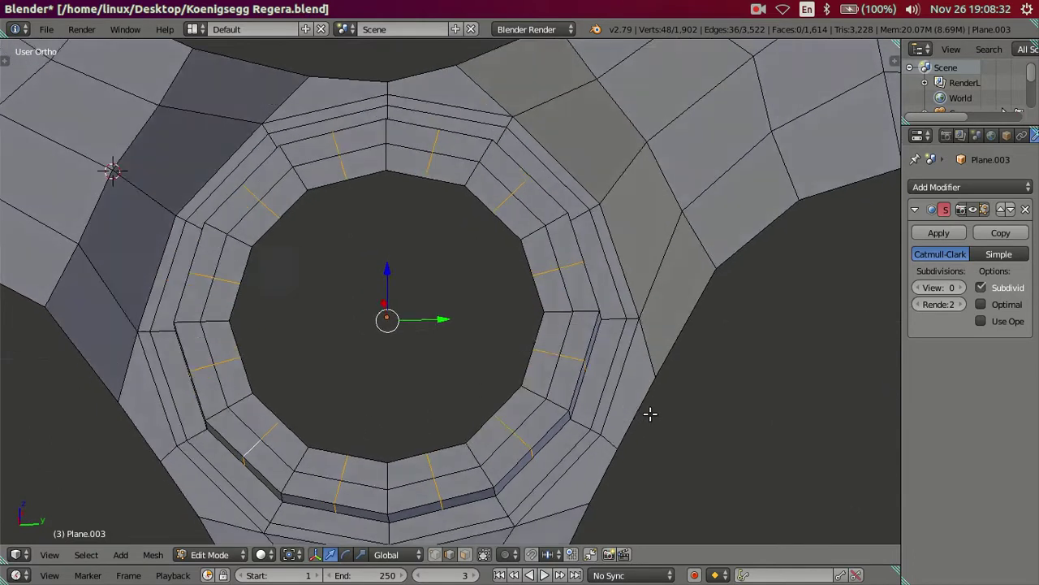
key("KP_3")
scroll(654, 366, "up", 1)
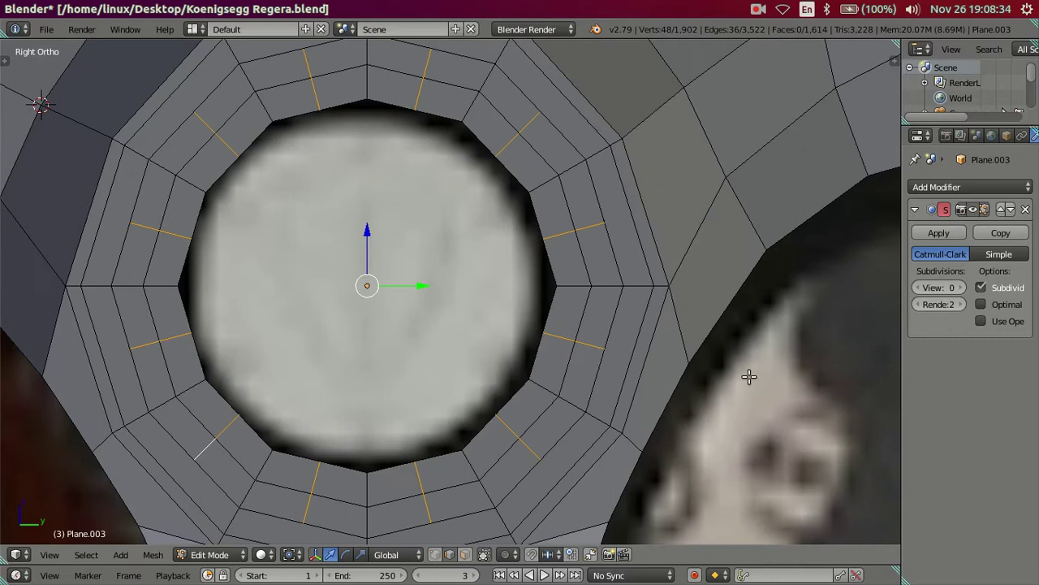
Rescale the hub ring to 1.0 along Y and 1.03 along Z, then deselect all
type("sy1.0")
key("Return")
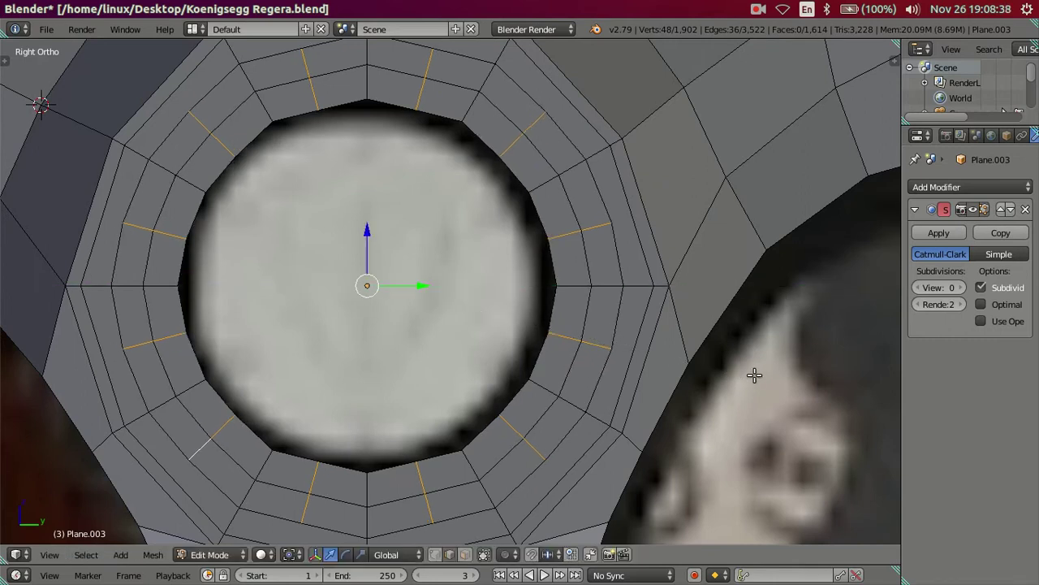
type("sz1.0")
type("3")
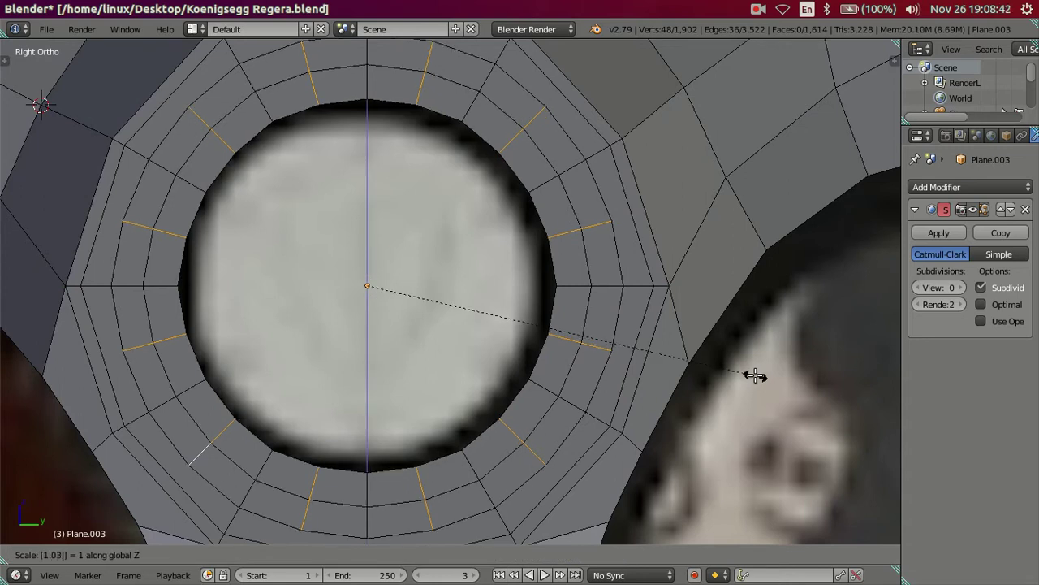
key("Return")
key("a")
Preview the smoothed ring at Subdivision level 2, reset to 0, and resume editing in Right view
mouse_move(622, 349)
middle_mouse_down()
mouse_move(691, 332)
mouse_move(863, 323)
middle_mouse_up()
left_click(963, 288)
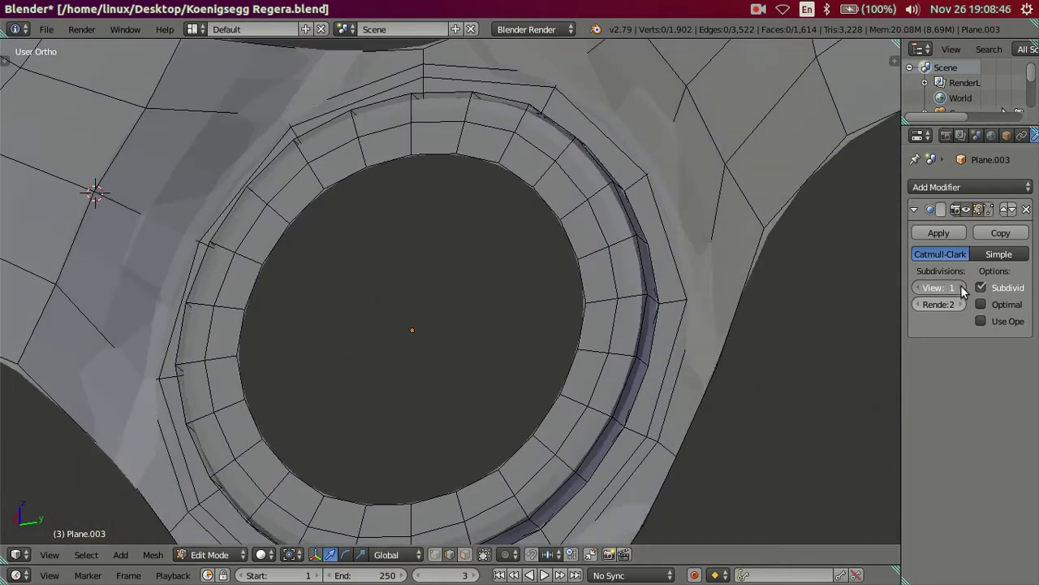
left_click(963, 288)
key("Tab")
mouse_move(577, 370)
middle_mouse_down()
mouse_move(601, 350)
mouse_move(617, 414)
mouse_move(590, 406)
mouse_move(566, 446)
middle_mouse_up()
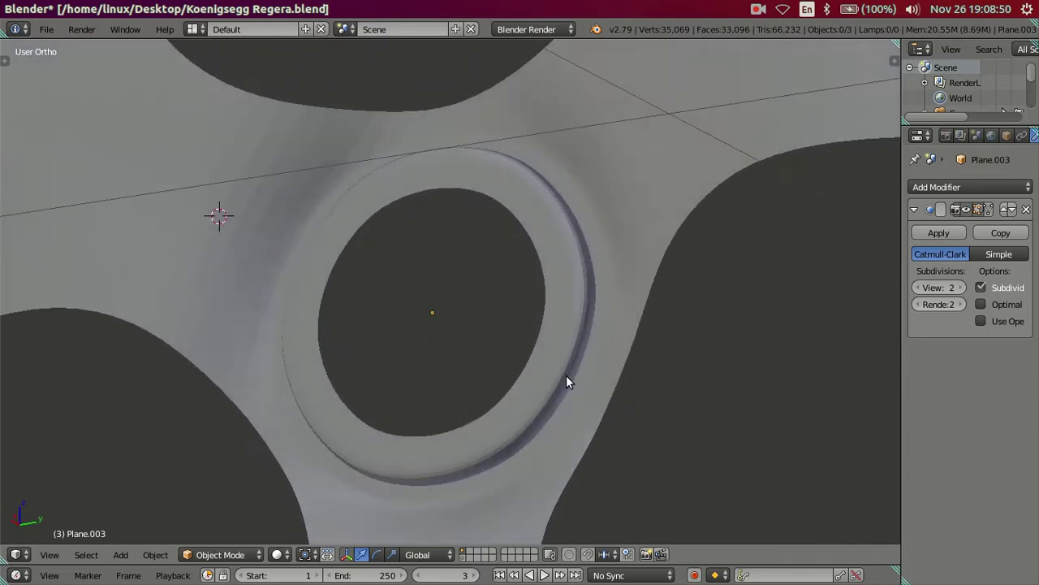
left_click(920, 288)
left_click(920, 288)
mouse_move(625, 311)
middle_mouse_down()
mouse_move(586, 315)
mouse_move(609, 327)
middle_mouse_up()
key("KP_3")
key("Tab")
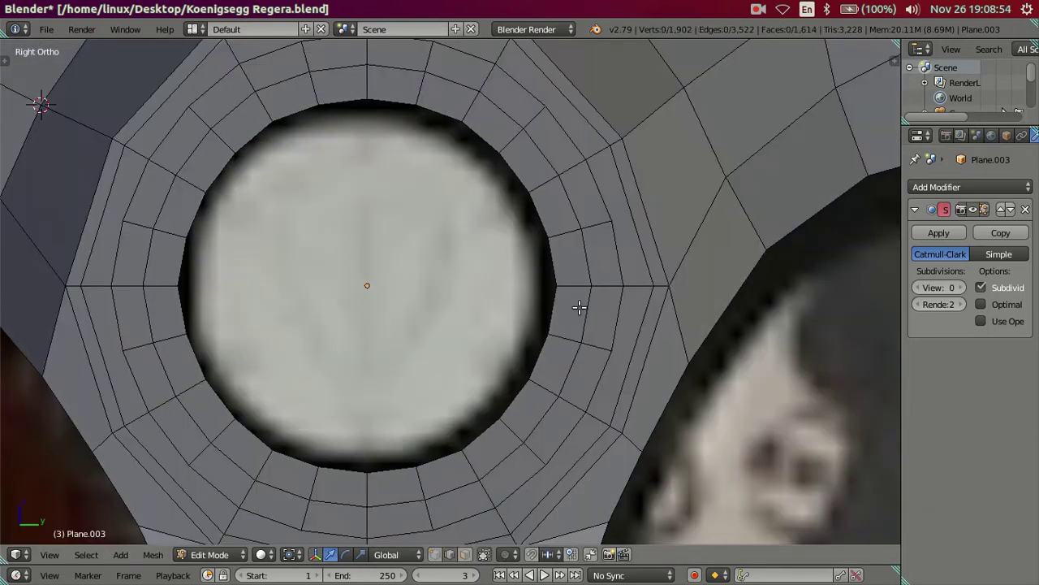
scroll(578, 310, "down", 3)
scroll(536, 320, "up", 1)
scroll(552, 354, "up", 1)
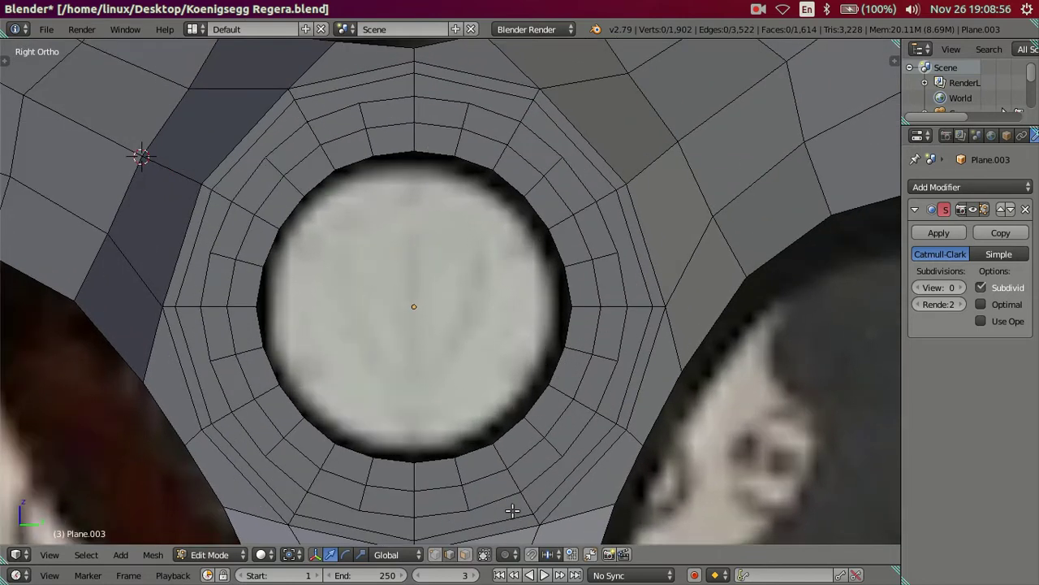
Select twelve alternating faces on the hub's inner ring and delete them
key("ctrl+Tab")
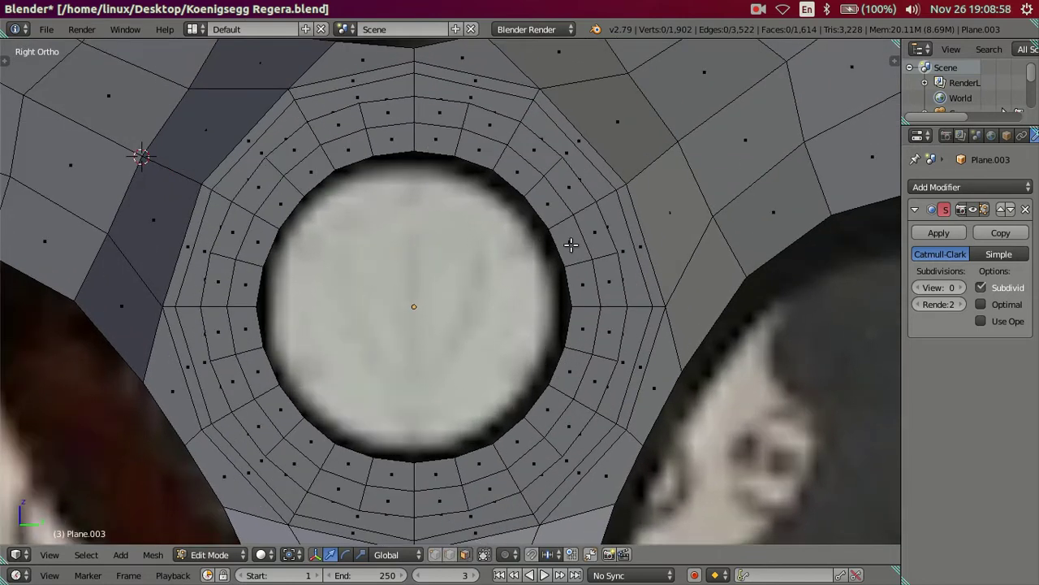
right_click(580, 282)
right_click(553, 207, "shift")
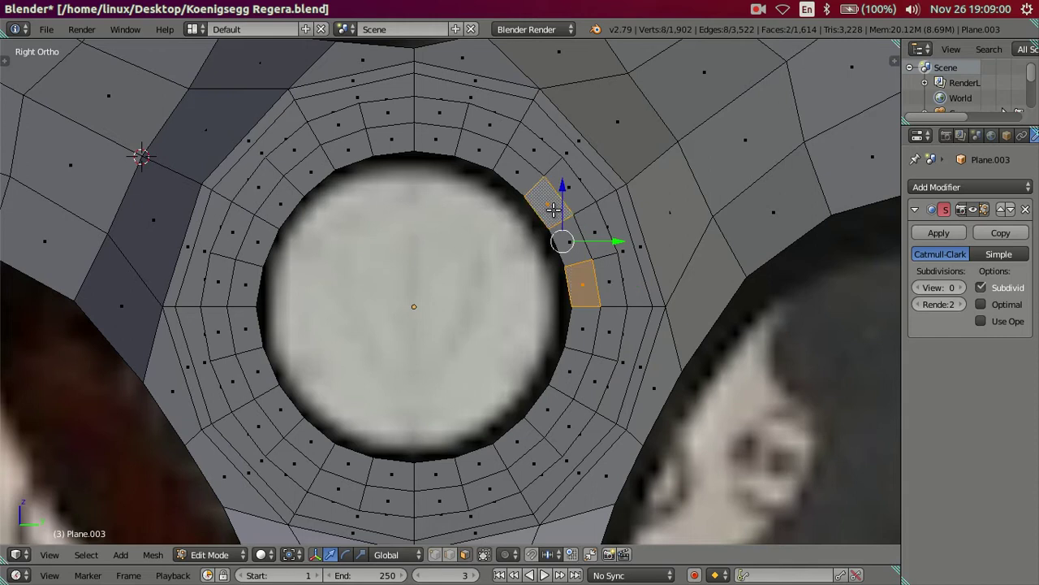
right_click(477, 151, "shift")
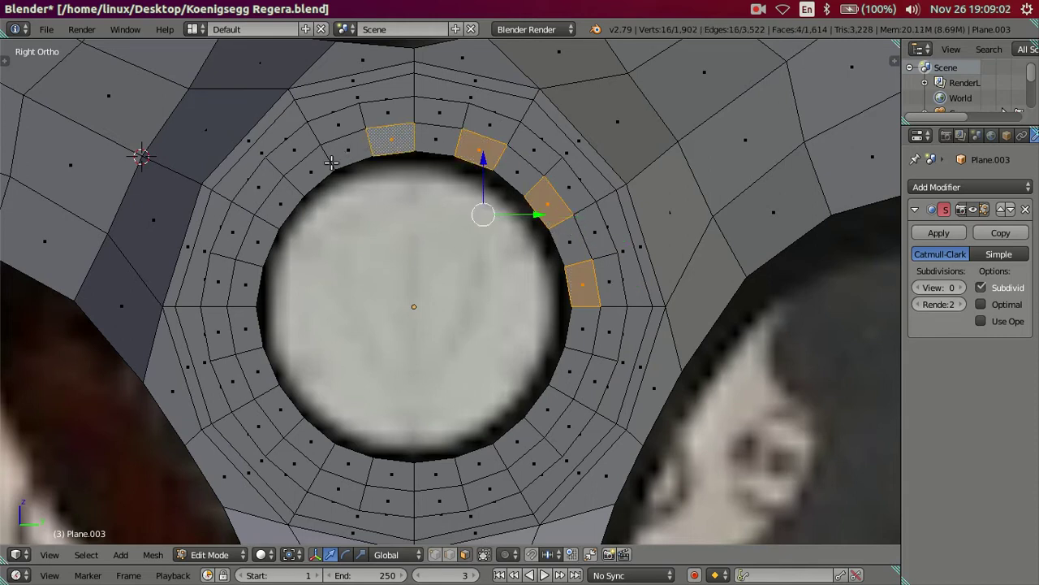
right_click(311, 177, "shift")
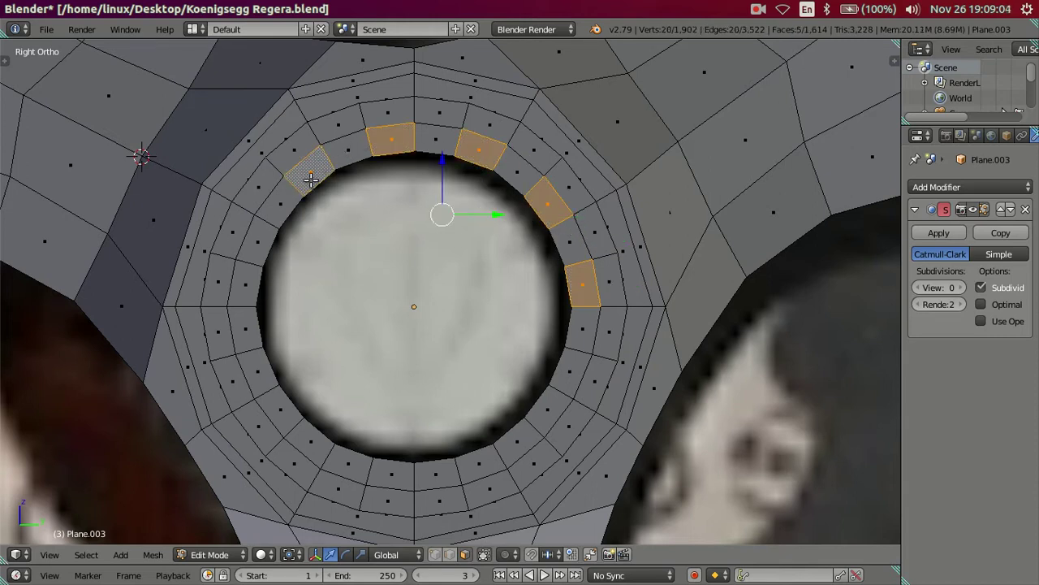
right_click(260, 241, "shift")
right_click(245, 328, "shift")
right_click(284, 408, "shift")
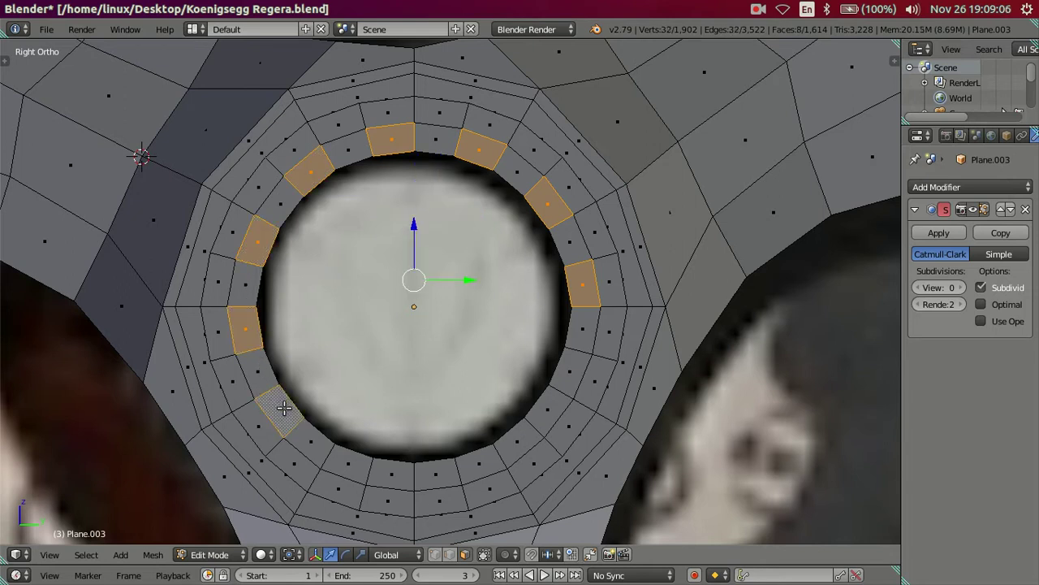
right_click(348, 463, "shift")
right_click(435, 473, "shift")
right_click(517, 443, "shift")
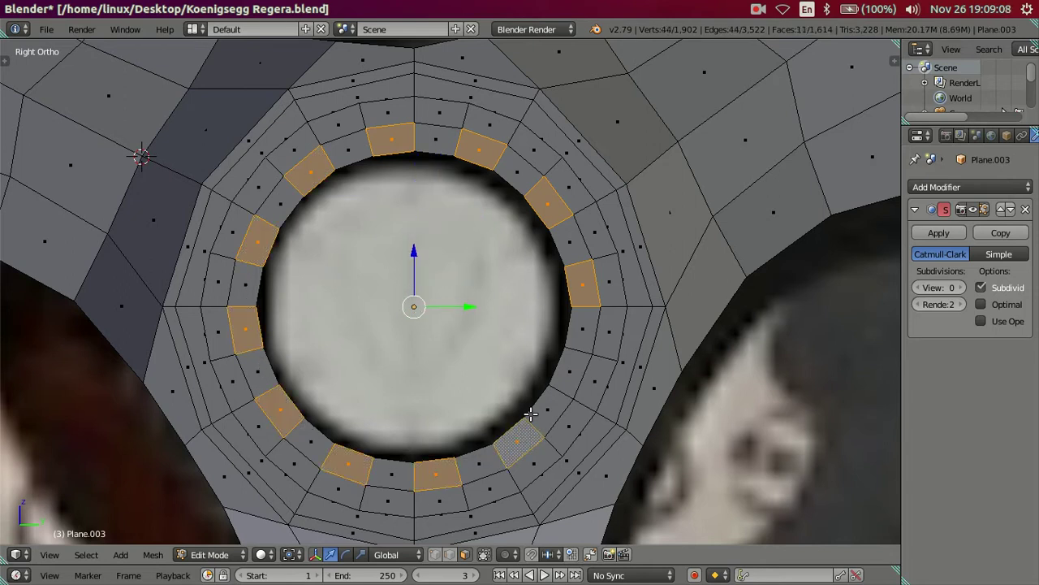
right_click(574, 370, "shift")
key("x")
left_click(695, 380)
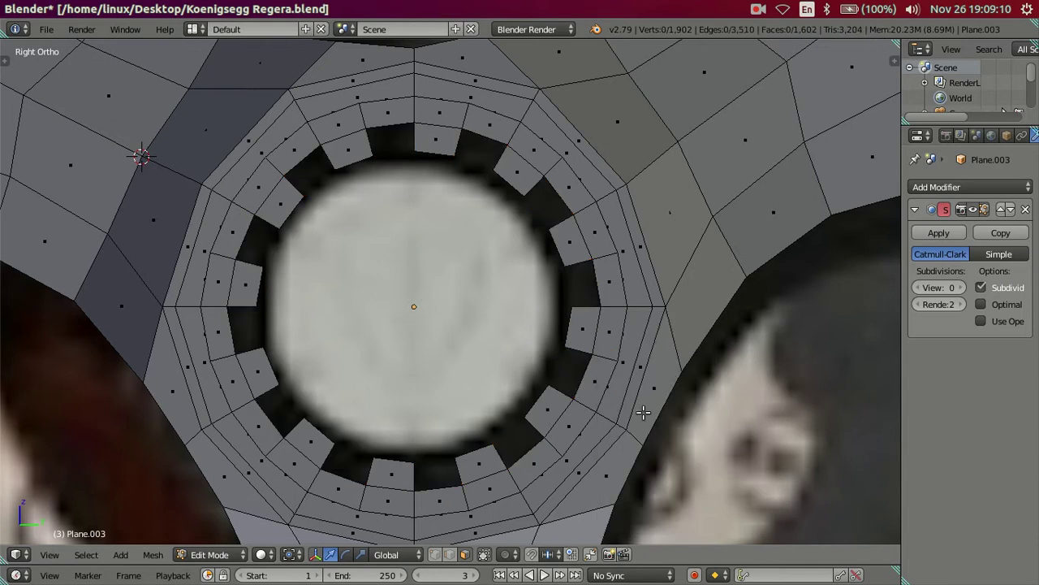
Select all the edges along the notched inner rim in edge select mode
left_click(436, 553)
right_click(520, 442, "alt")
right_click(566, 385, "alt+shift")
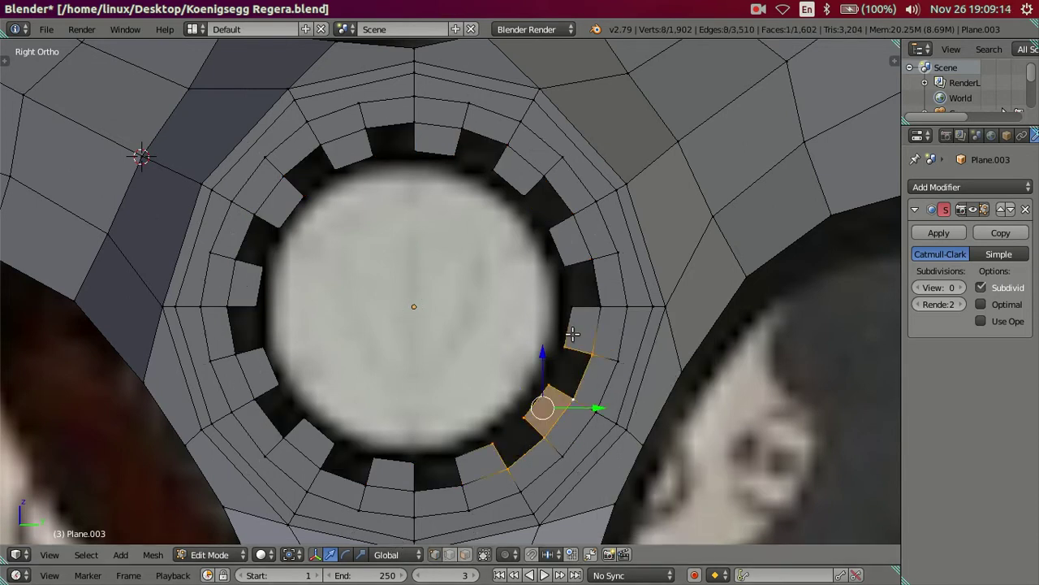
right_click(591, 266, "alt+shift")
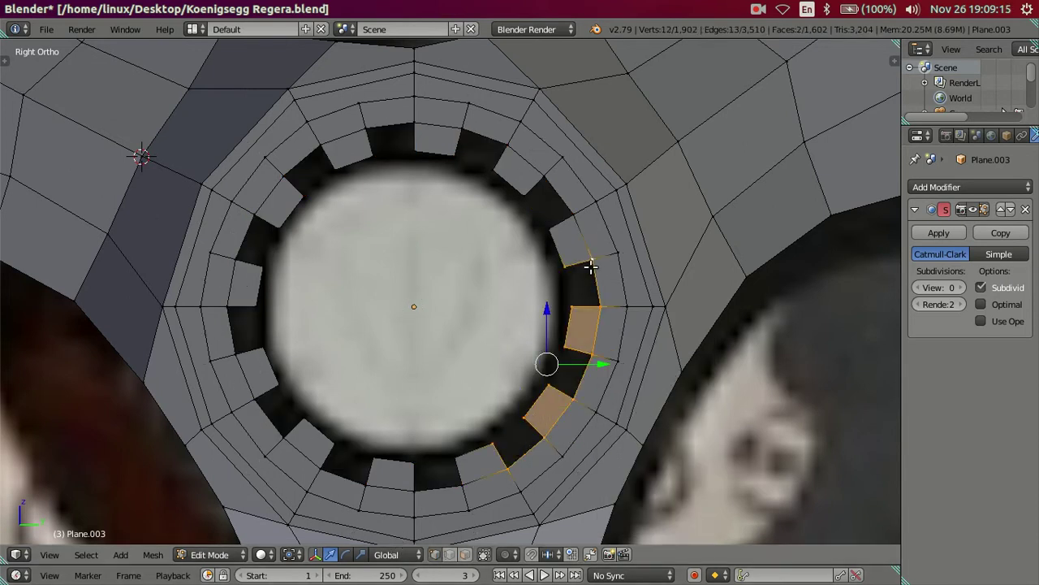
left_click(449, 556)
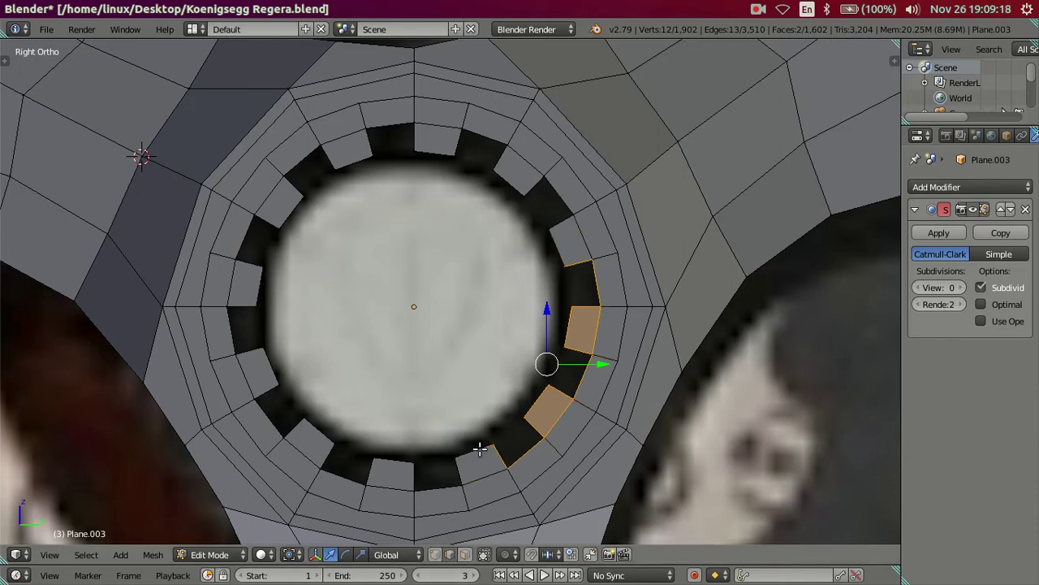
key("a")
right_click(526, 454, "alt")
right_click(573, 368, "alt+shift")
right_click(582, 310, "alt+shift")
right_click(564, 195, "alt+shift")
right_click(485, 138, "alt+shift")
right_click(382, 122, "alt+shift")
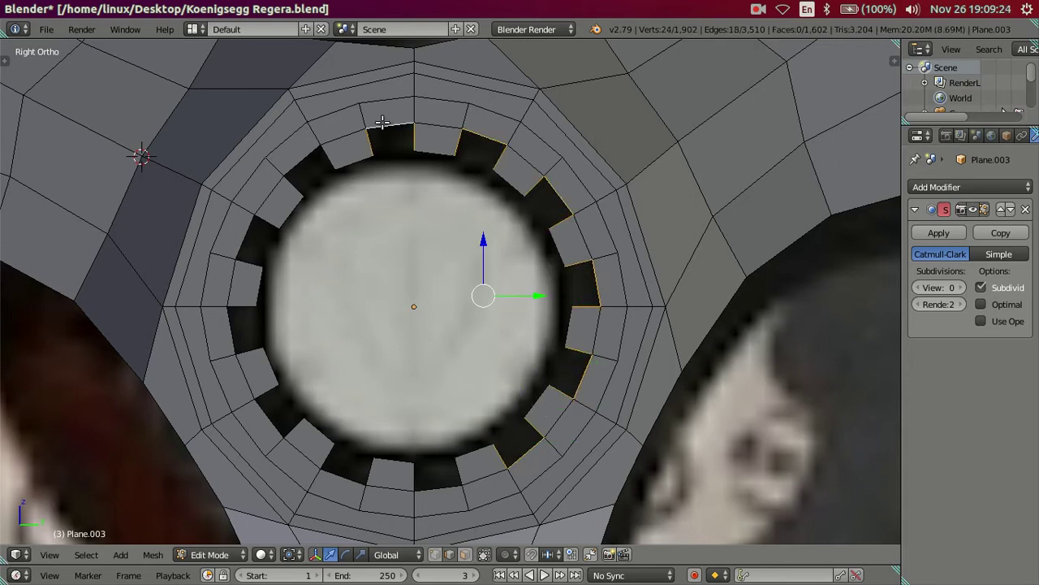
right_click(302, 171, "alt+shift")
right_click(247, 244, "alt+shift")
right_click(242, 333, "alt+shift")
right_click(279, 422, "alt+shift")
right_click(350, 466, "alt+shift")
right_click(437, 486, "alt+shift")
right_click(479, 453, "shift")
right_click(546, 321, "shift")
right_click(555, 248, "shift")
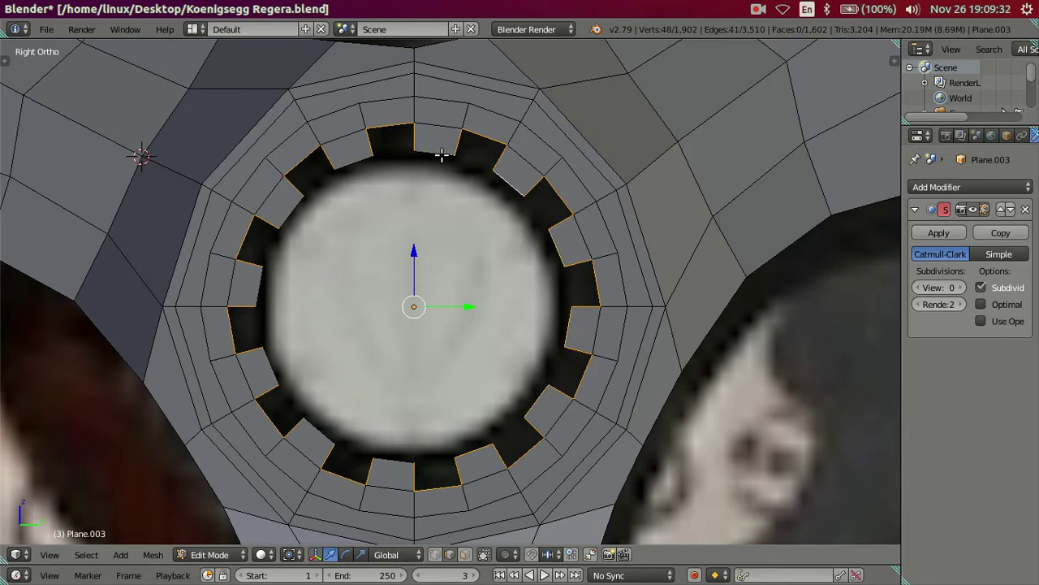
right_click(357, 161, "shift")
right_click(291, 219, "shift")
right_click(264, 286, "shift")
right_click(267, 367, "shift")
right_click(326, 430, "shift")
right_click(391, 458, "shift")
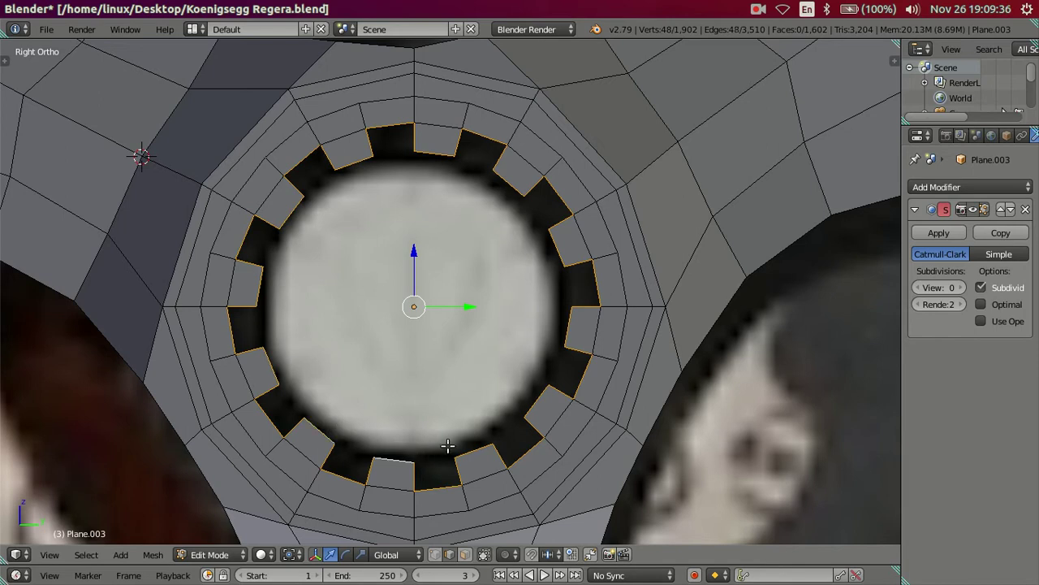
Orbit around the hub and show the maxresdefault.jpg wheel photo in the Image Viewer
middle_click_drag(779, 445, 693, 297)
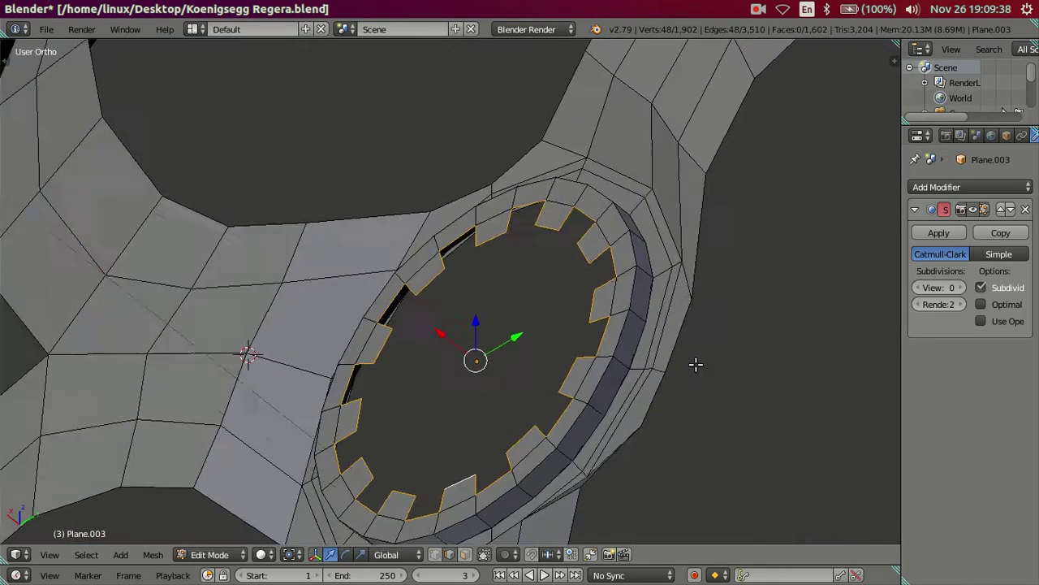
middle_click_drag(687, 362, 673, 413)
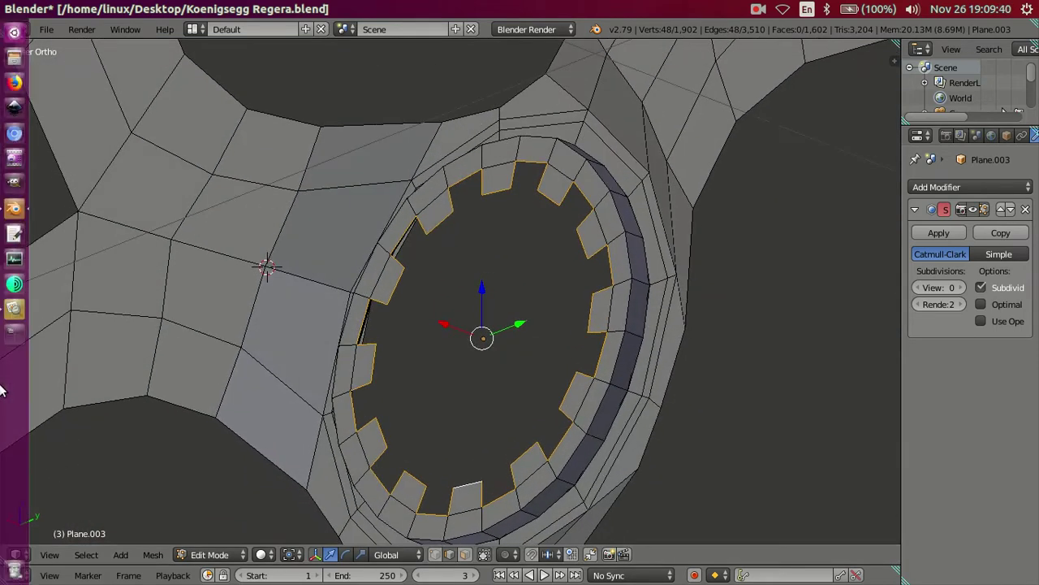
left_click(14, 320)
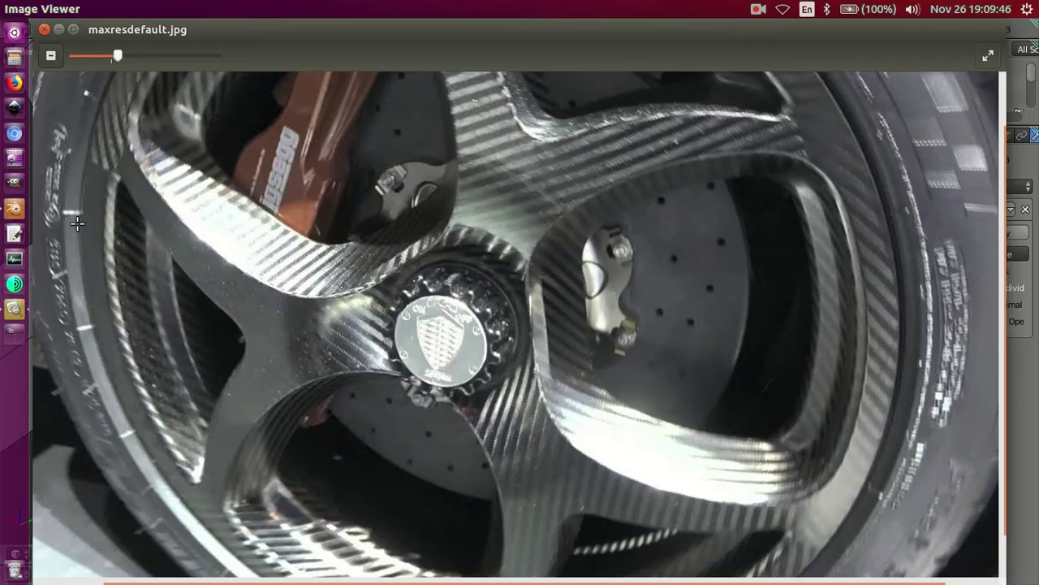
Extrude the hub's notched inner edge loop along X to form raised teeth
key("alt+Tab")
mouse_move(487, 325)
middle_mouse_down()
mouse_move(526, 328)
mouse_move(536, 369)
middle_mouse_up()
key("g")
key("Escape")
key("e")
key("x")
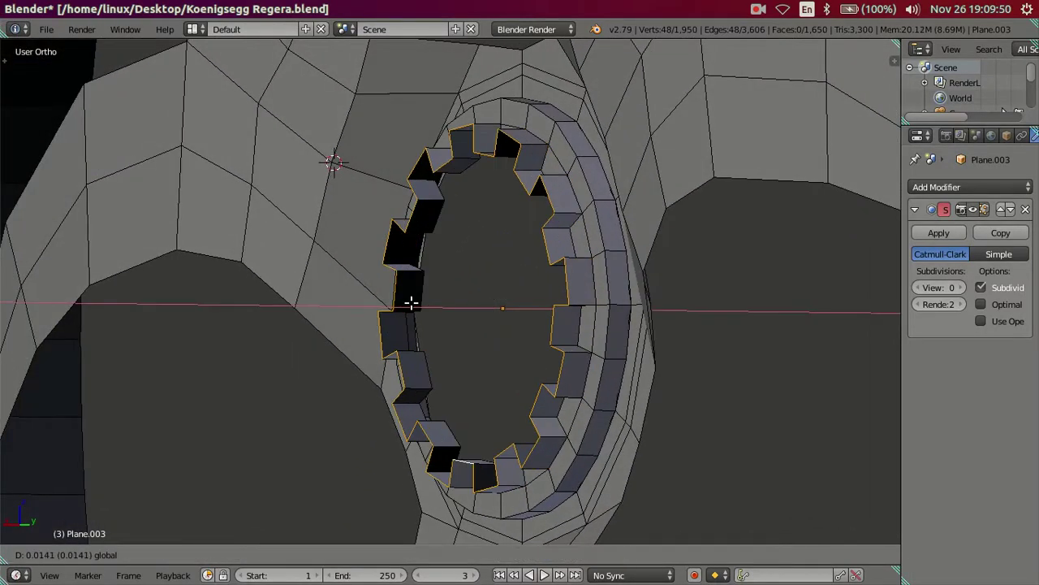
left_click(374, 299)
Push the extruded teeth edge loop further out along the X axis
mouse_move(374, 299)
middle_mouse_down()
mouse_move(532, 323)
mouse_move(506, 331)
mouse_move(533, 323)
mouse_move(524, 334)
mouse_move(505, 316)
mouse_move(518, 292)
middle_mouse_up()
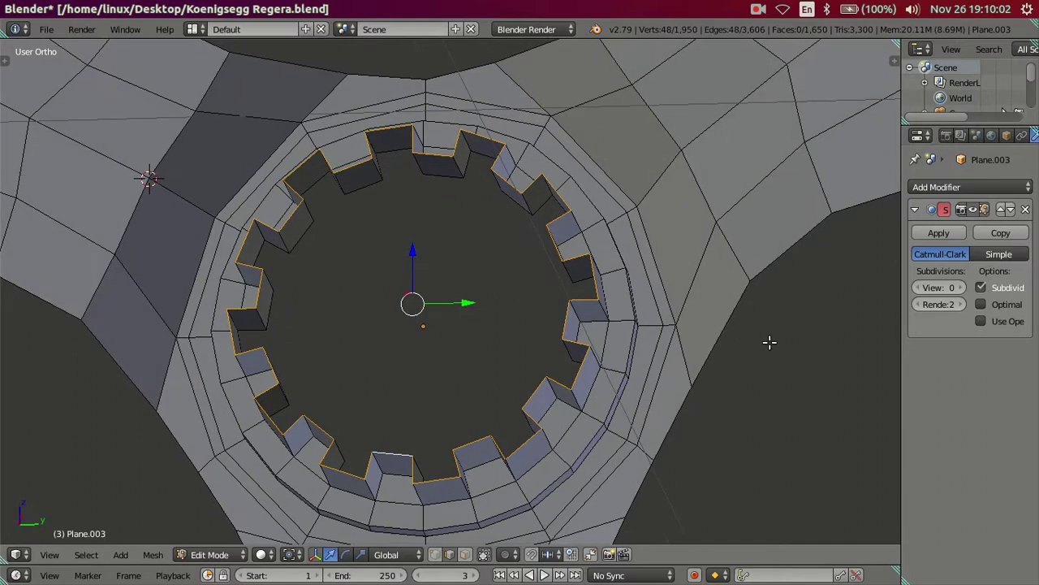
key("s")
right_click(672, 337)
middle_click_drag(672, 338, 585, 374)
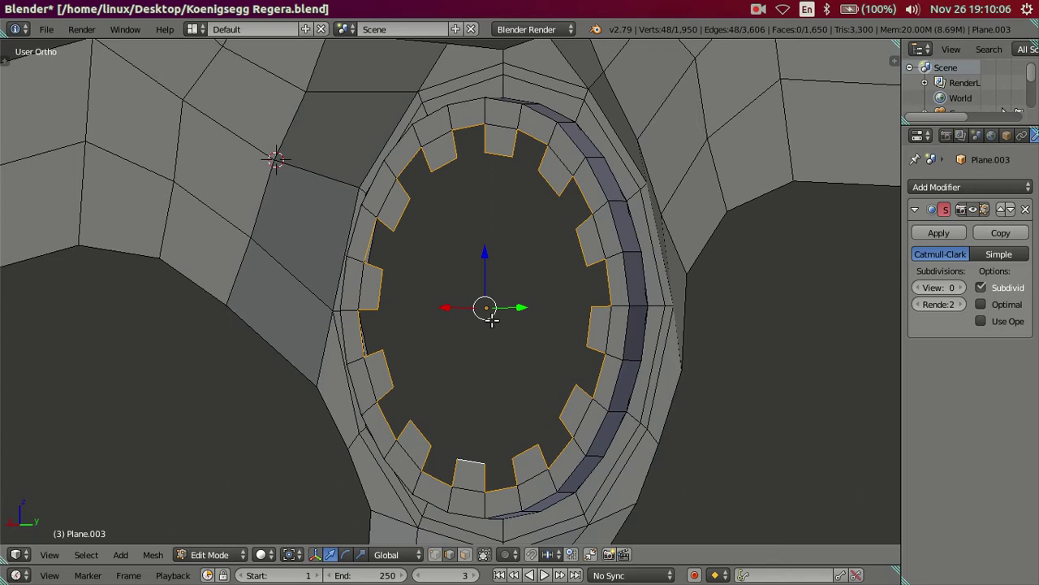
key("g")
key("x")
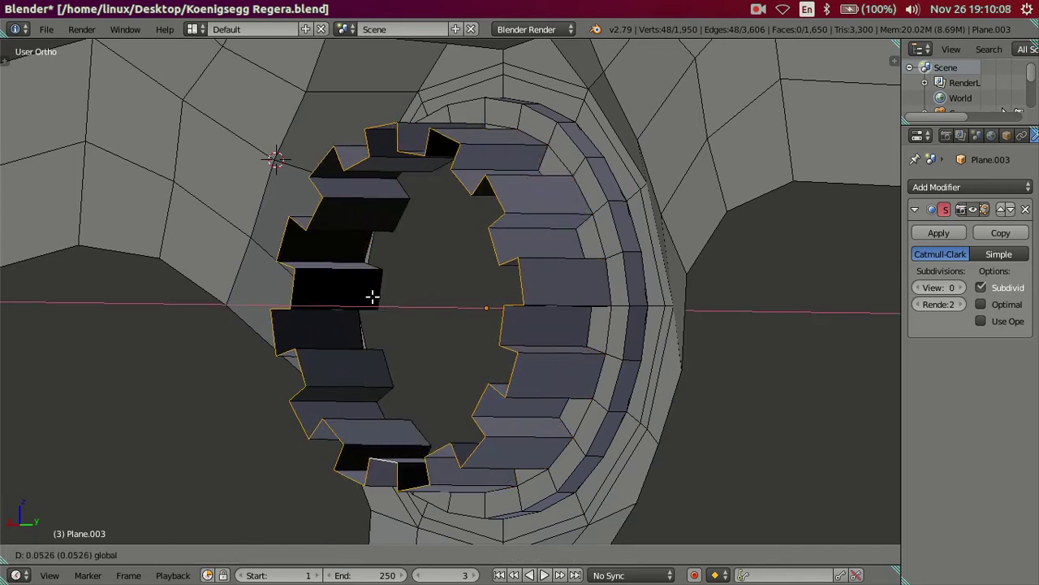
left_click(372, 297)
scroll(374, 298, "down", 1)
scroll(374, 300, "down", 4)
middle_click_drag(622, 406, 540, 409)
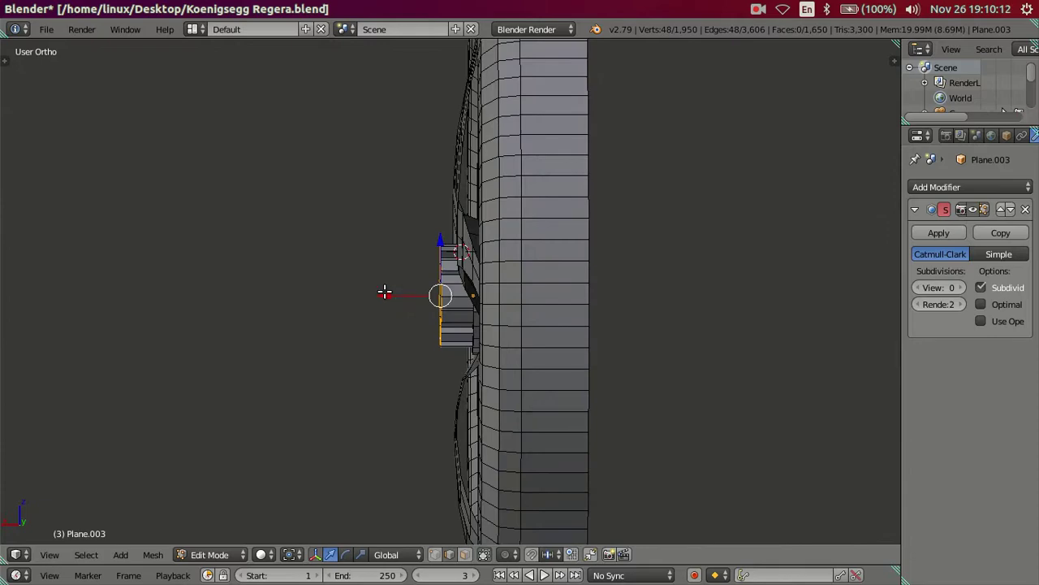
left_click_drag(385, 292, 390, 290)
mouse_move(390, 291)
middle_mouse_down()
mouse_move(468, 341)
mouse_move(541, 357)
middle_mouse_up()
scroll(541, 357, "up", 2)
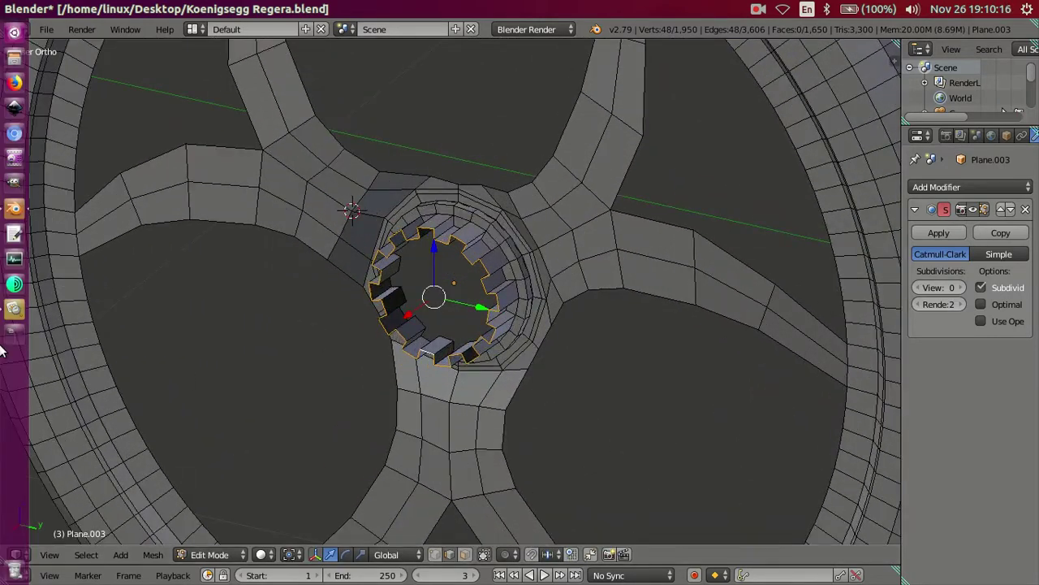
Compare the teeth with the reference photo, then view the hub head-on
left_click(15, 310)
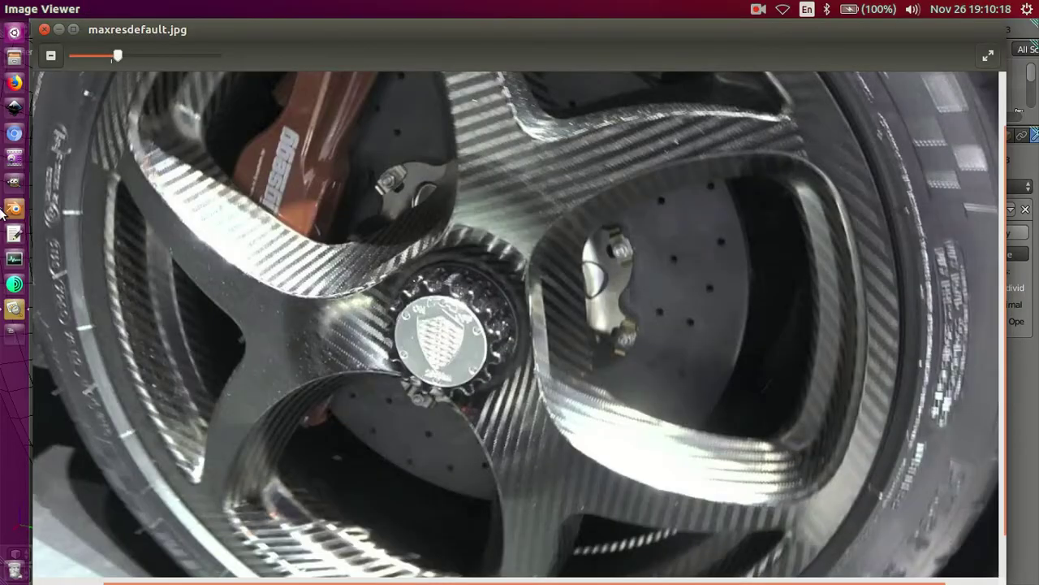
left_click(3, 212)
middle_click_drag(371, 301, 417, 297)
scroll(474, 347, "up", 3)
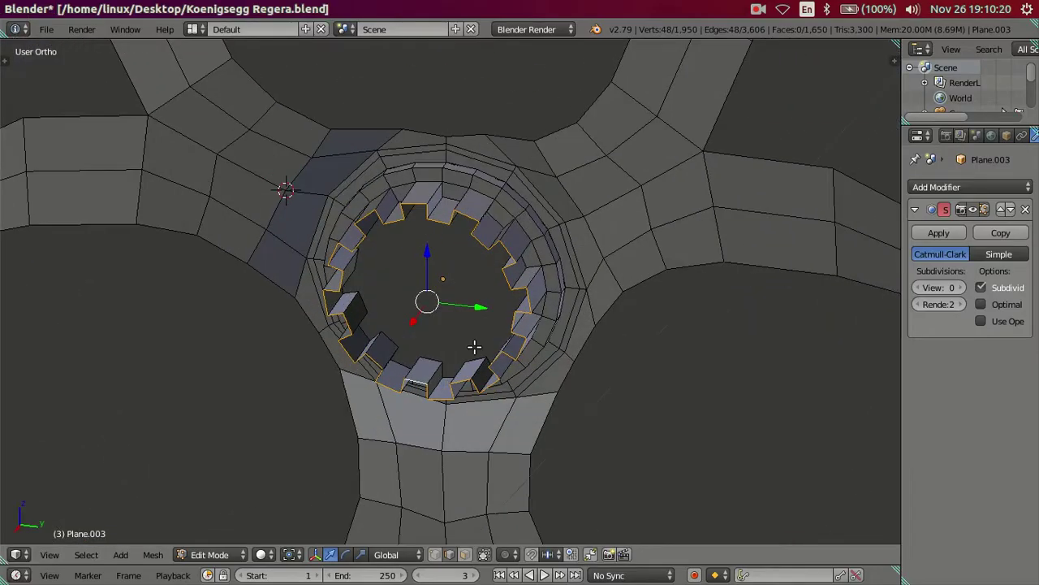
middle_click_drag(483, 323, 487, 394)
scroll(488, 394, "up", 2)
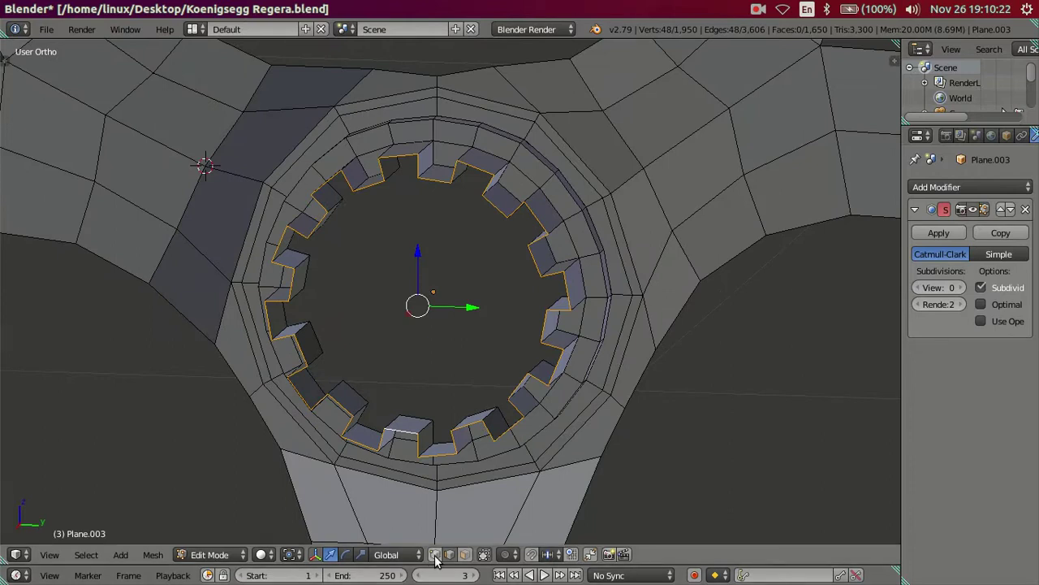
middle_click_drag(446, 470, 422, 416)
Fill the four gaps between teeth along the bottom and right of the ring
right_click(418, 415)
right_click(447, 404, "shift")
key("f")
right_click(479, 383)
right_click(502, 378, "shift")
key("f")
right_click(529, 348)
right_click(536, 325, "shift")
key("f")
mouse_move(526, 248)
middle_mouse_down()
mouse_move(506, 306)
mouse_move(522, 237)
mouse_move(487, 215)
middle_mouse_up()
right_click(528, 266)
right_click(529, 244, "shift")
key("f")
Fill the next four gaps between teeth across the top of the ring
right_click(522, 237)
right_click(489, 218, "shift")
key("f")
right_click(487, 215)
right_click(441, 195, "shift")
key("f")
mouse_move(401, 209)
middle_mouse_down()
mouse_move(424, 205)
mouse_move(371, 220)
middle_mouse_up()
right_click(424, 205)
right_click(393, 206, "shift")
key("f")
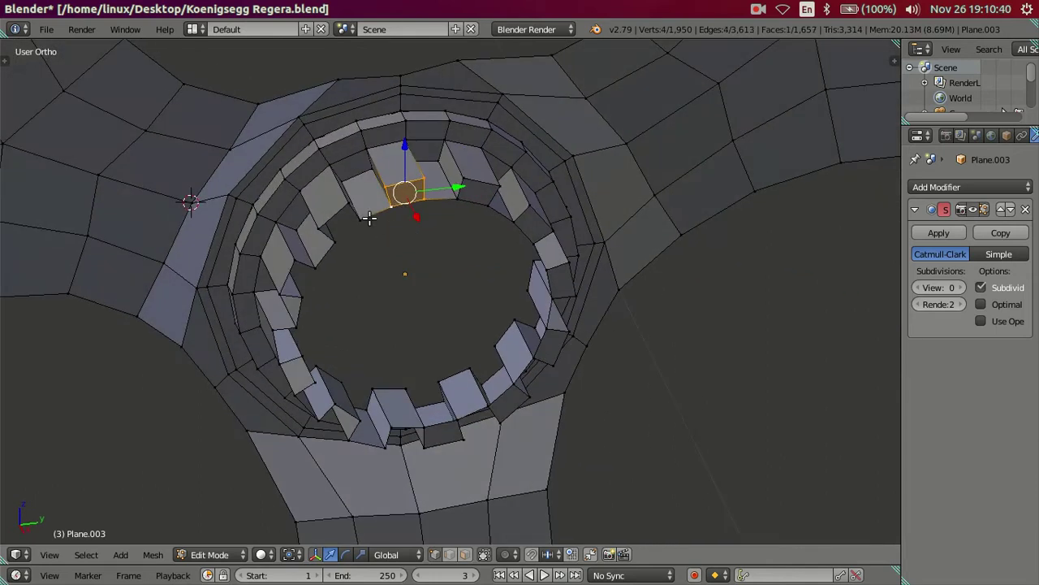
right_click(371, 220)
right_click(349, 251, "shift")
key("f")
Fill the last four gaps on the left and bottom, completing the ring
right_click(311, 276)
right_click(304, 299, "shift")
key("f")
mouse_move(329, 312)
middle_mouse_down()
mouse_move(374, 281)
mouse_move(325, 320)
middle_mouse_up()
right_click(325, 320)
right_click(337, 347, "shift")
key("f")
right_click(333, 384)
right_click(354, 399, "shift")
key("f")
middle_click_drag(410, 411, 399, 353)
right_click(371, 402)
right_click(406, 410, "shift")
mouse_move(424, 420)
middle_mouse_down()
mouse_move(438, 376)
mouse_move(438, 388)
middle_mouse_up()
key("f")
Select the centre hole's edge loop and switch to the right view (Numpad 3)
key("a")
right_click(462, 410, "alt")
mouse_move(488, 355)
middle_mouse_down()
mouse_move(476, 376)
mouse_move(487, 381)
middle_mouse_up()
key("KP_3")
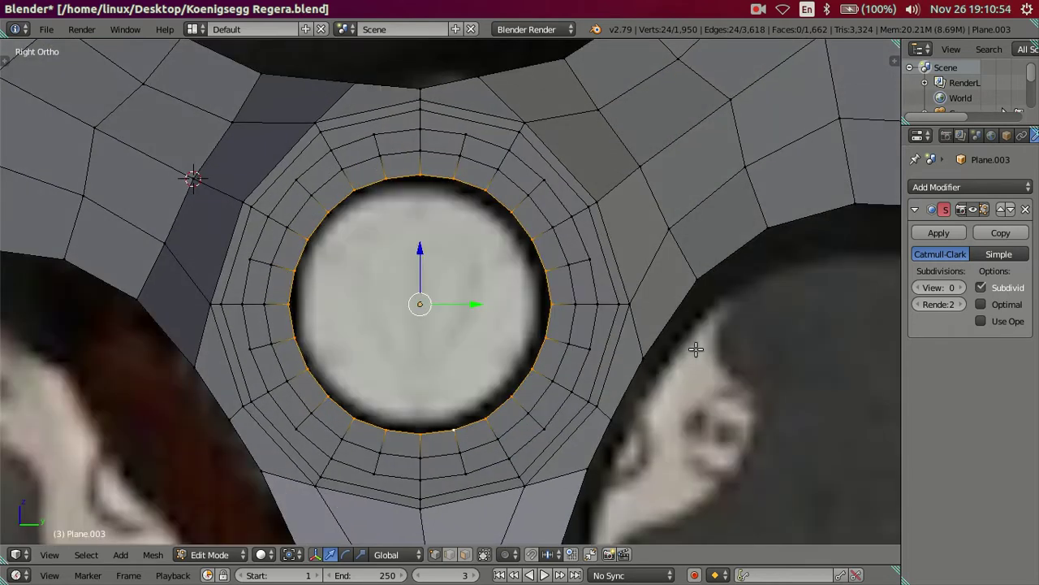
Extrude the hole's edge loop inward at about 0.88 scale, then show the reference photo
key("e")
key("s")
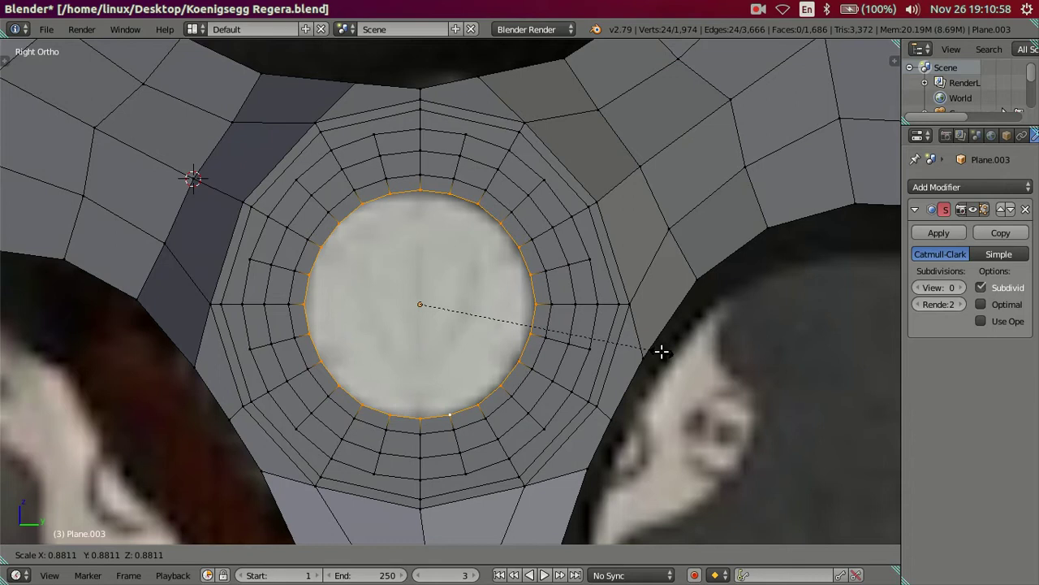
left_click(661, 351)
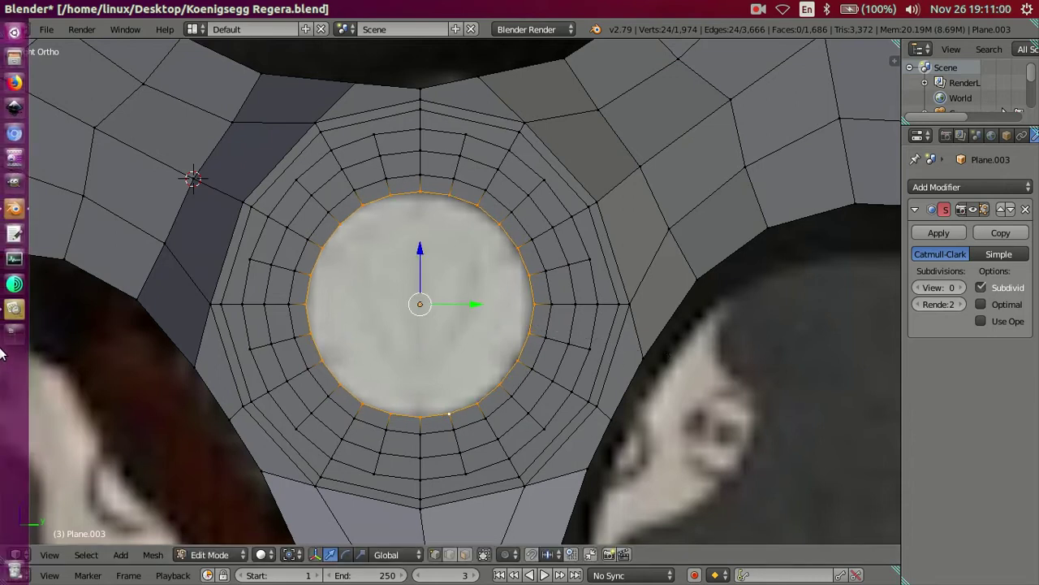
left_click(4, 312)
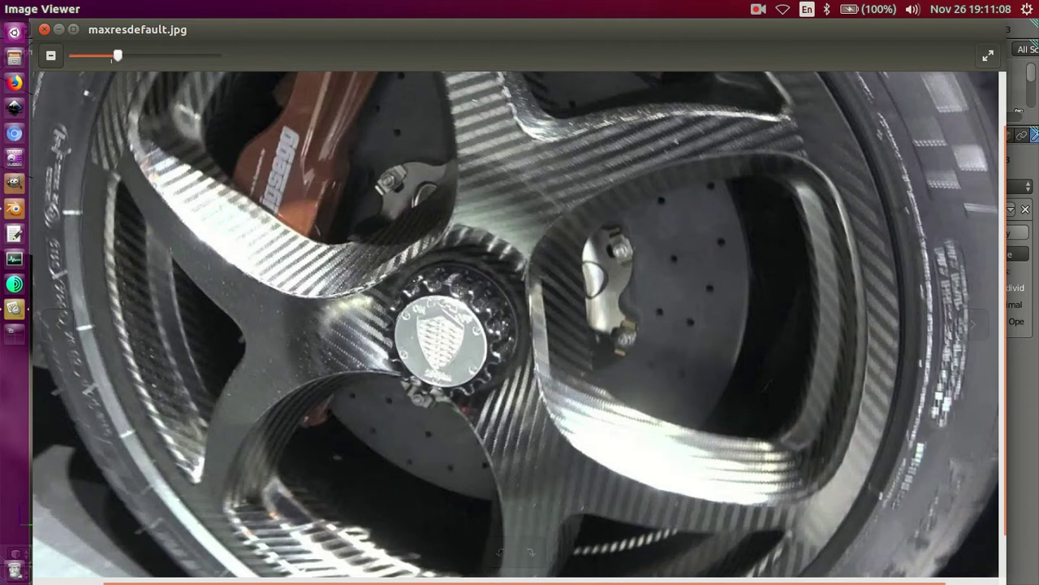
Quit GIMP, launched by mistake, and return to the Blender hub view
left_click(13, 211)
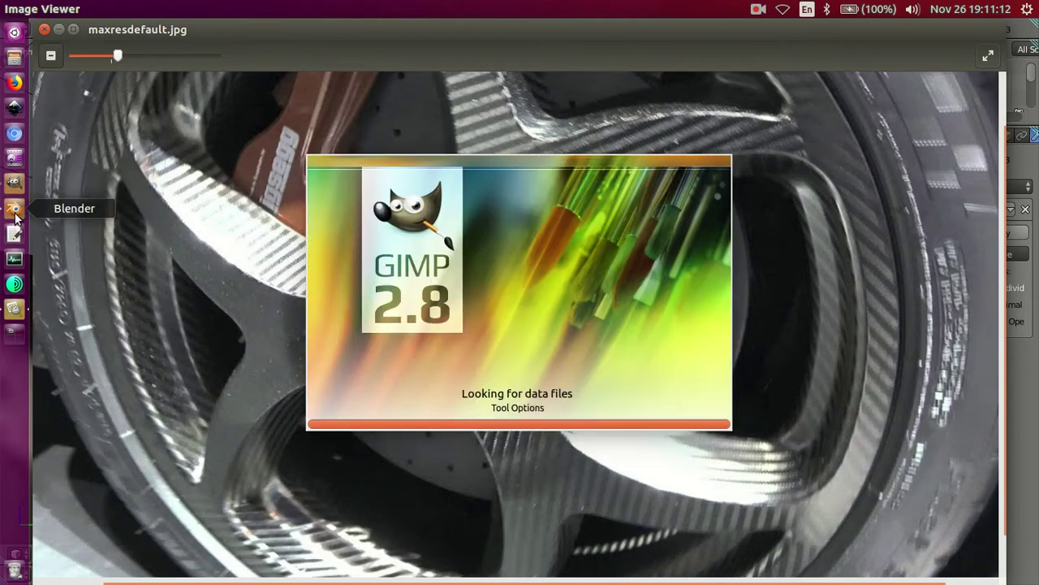
left_click(13, 211)
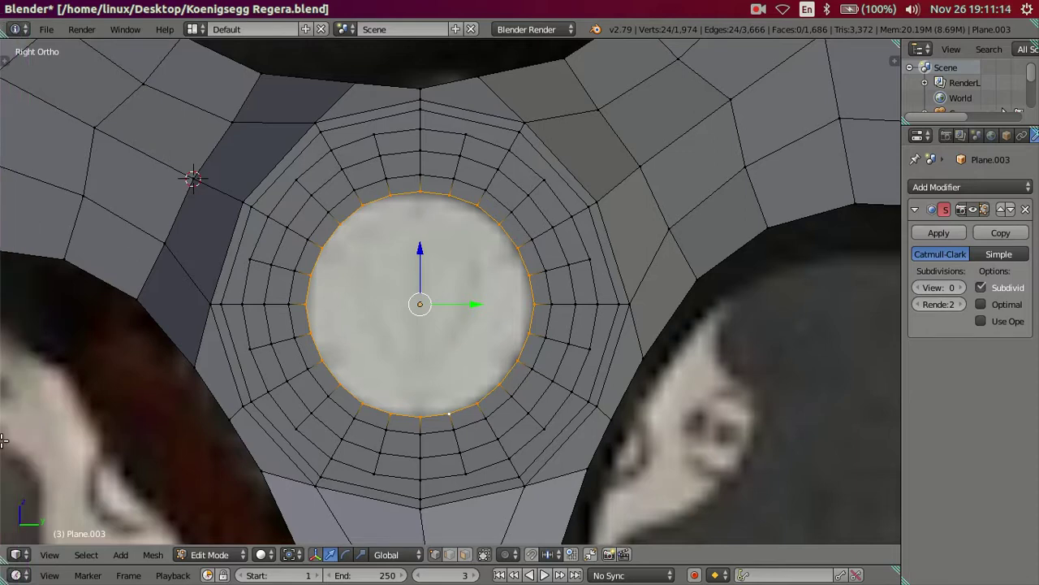
middle_click_drag(389, 344, 487, 343)
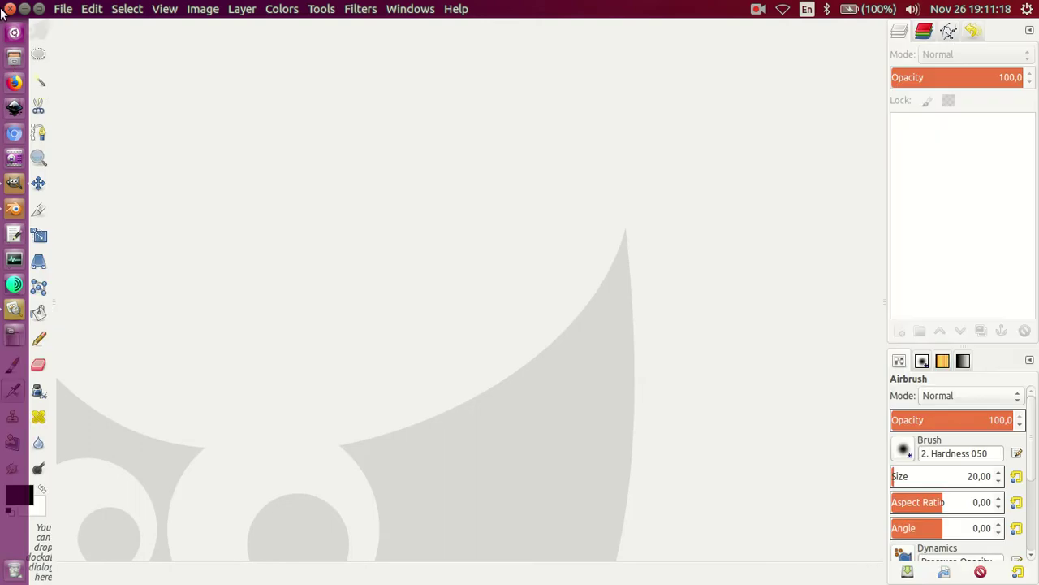
right_click(15, 185)
left_click(42, 227)
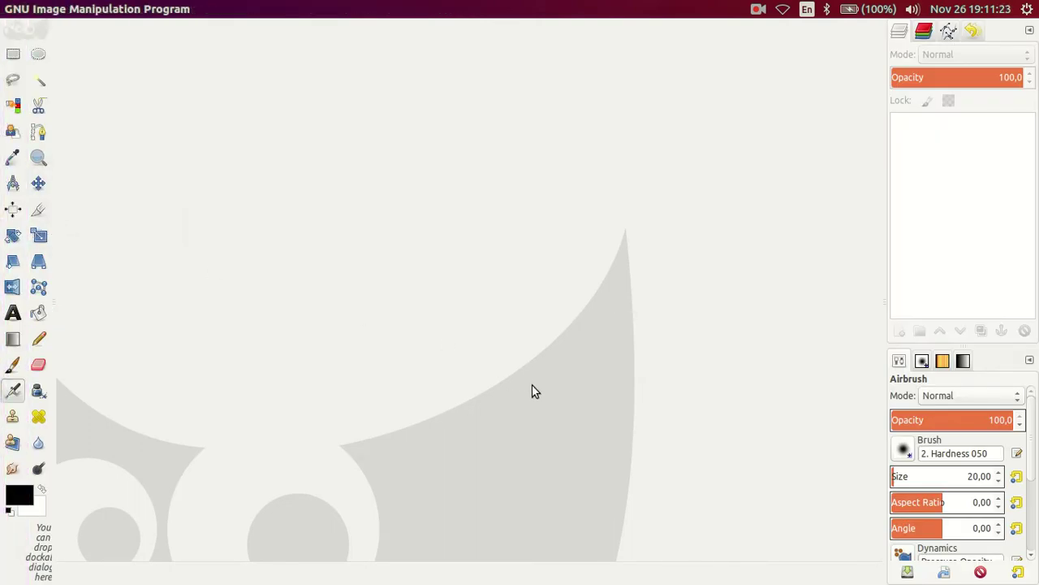
middle_click_drag(534, 298, 529, 302)
Shift the inner hub ring along X after cancelling an extrusion
key("e")
right_click(512, 303)
key("g")
key("x")
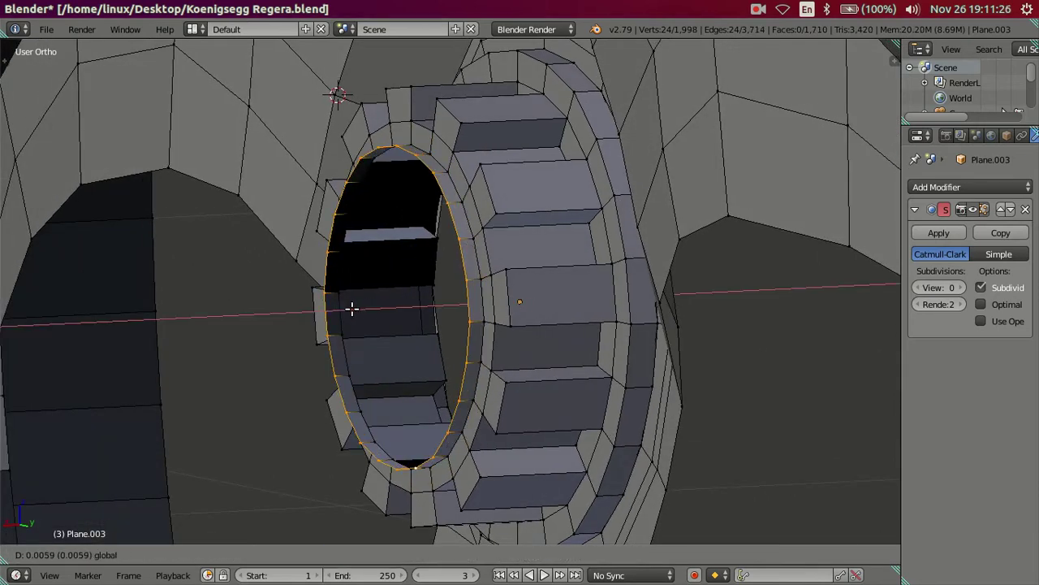
left_click(352, 308)
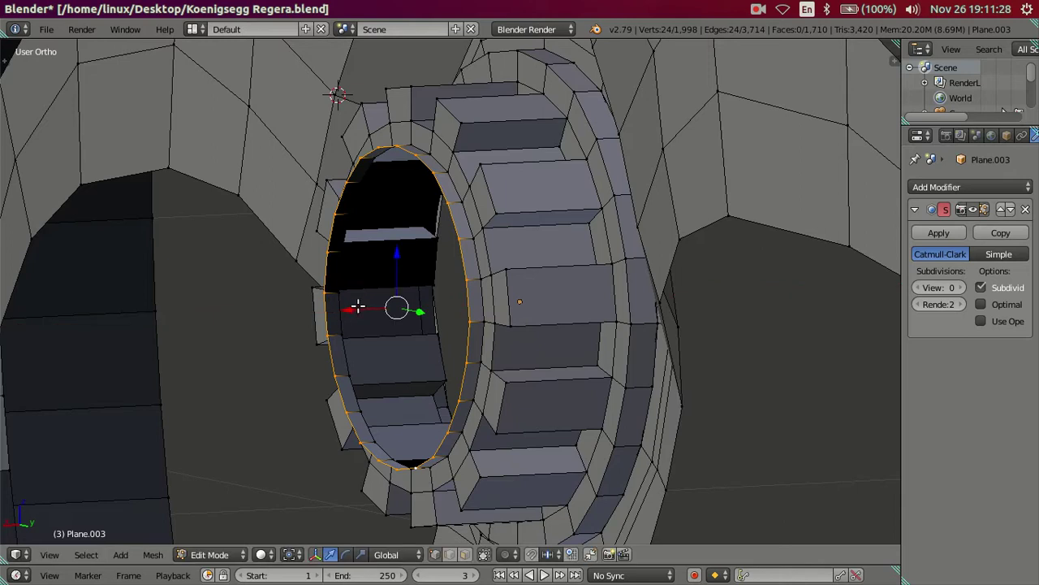
key("g")
key("x")
left_click(352, 307)
middle_click_drag(352, 307, 675, 338)
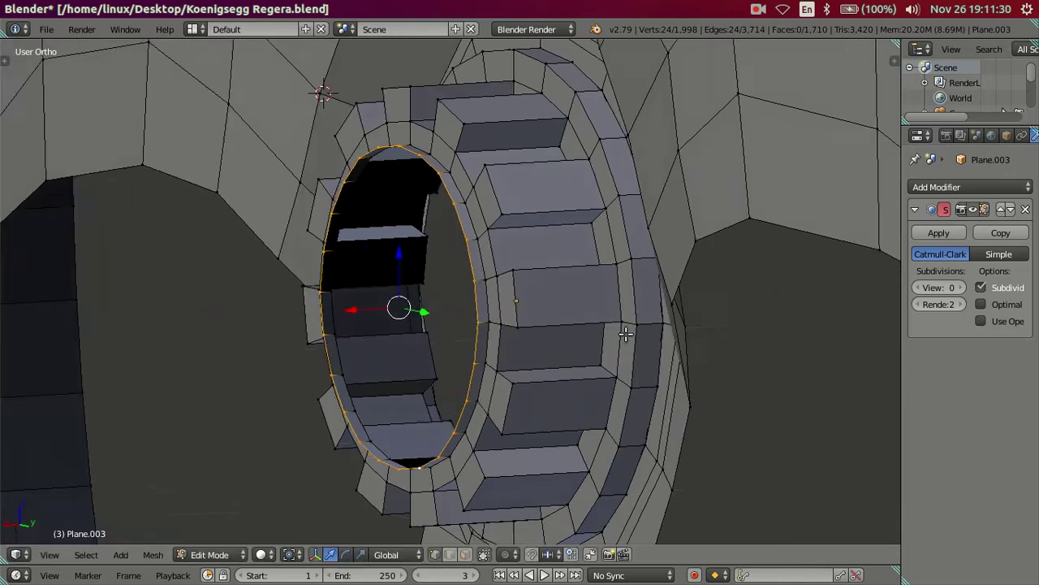
Shrink the ring, extrude it inward again, fill the centre, and return to Object Mode
key("s")
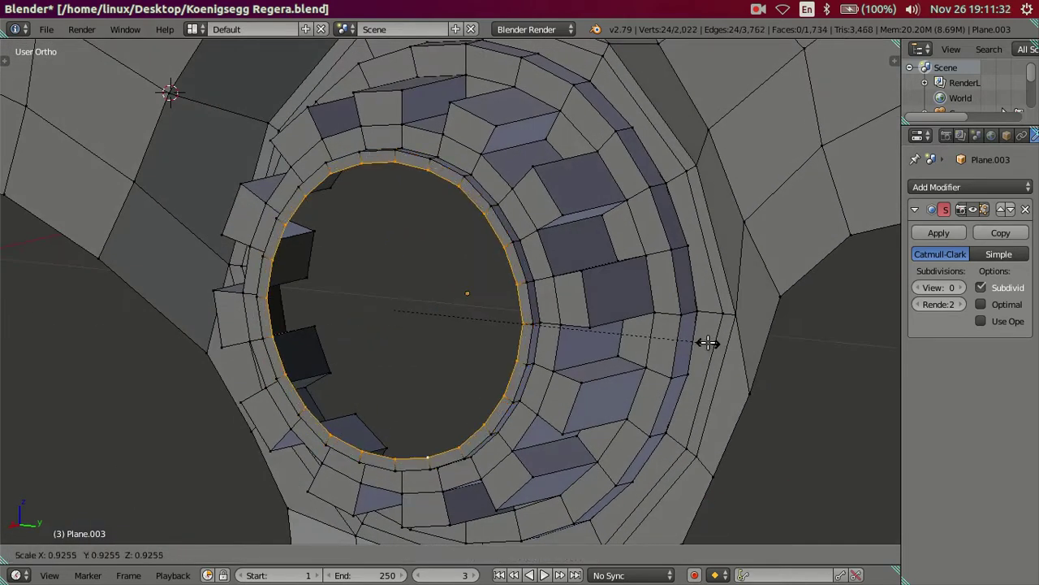
left_click(712, 342)
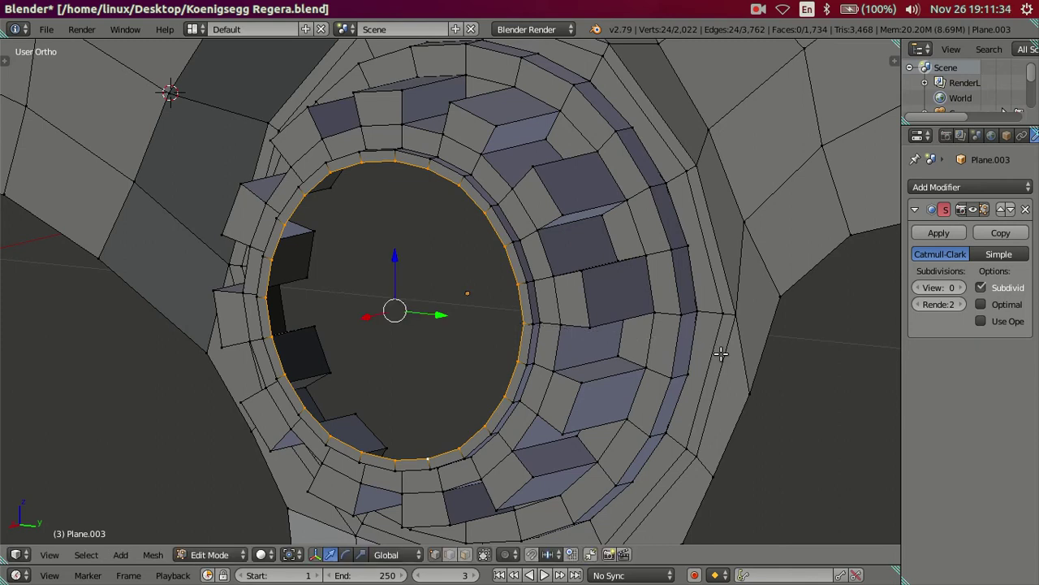
key("e")
key("s")
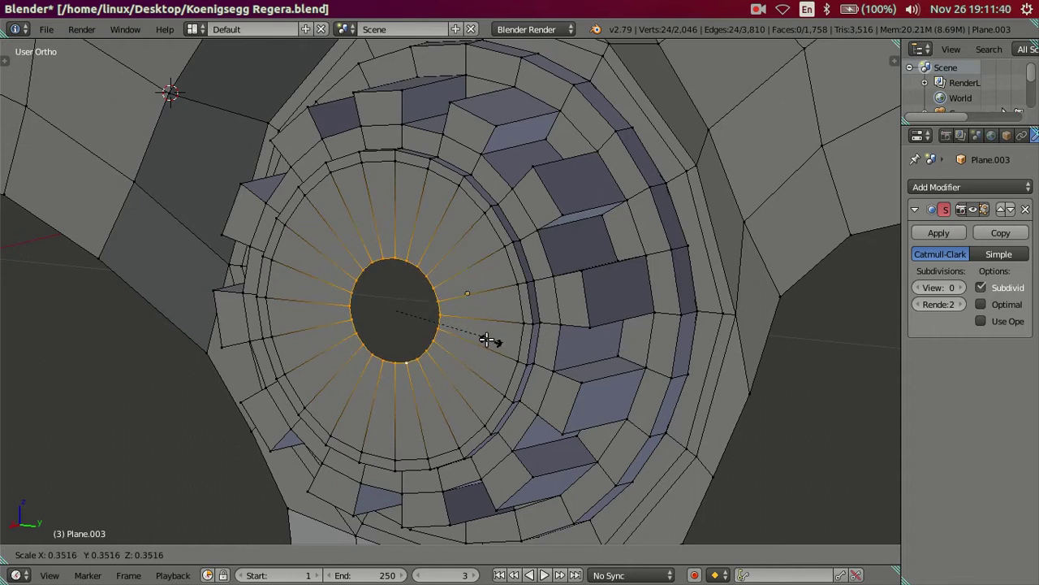
left_click(455, 335)
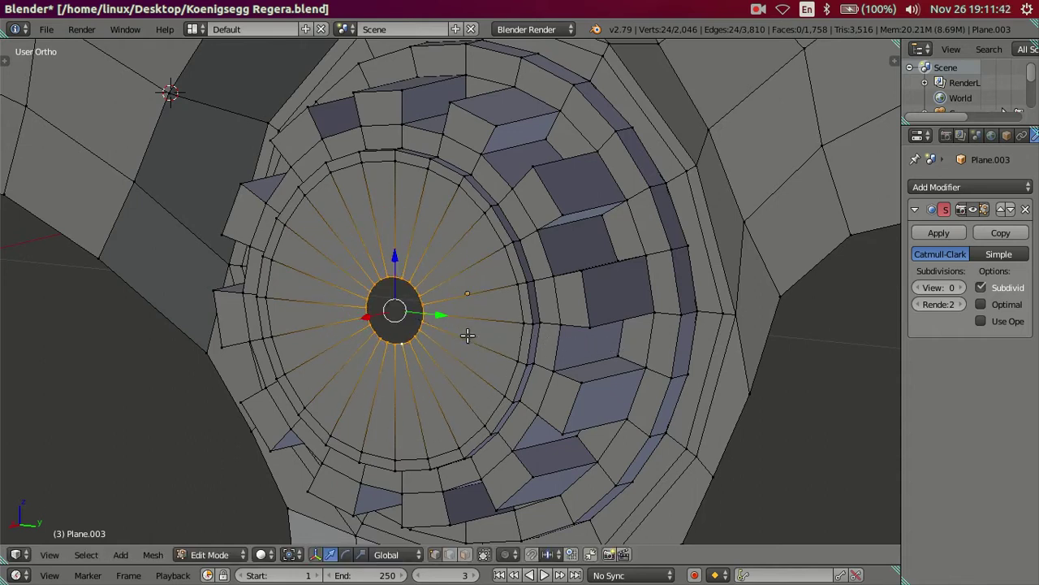
key("f")
key("ctrl+r")
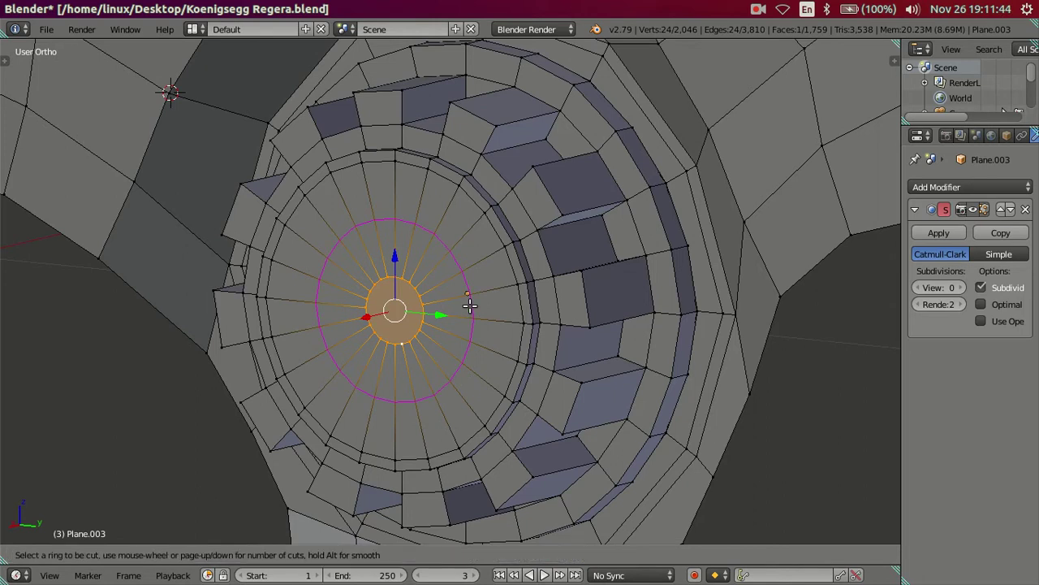
left_click(470, 305)
right_click(569, 360)
key("Tab")
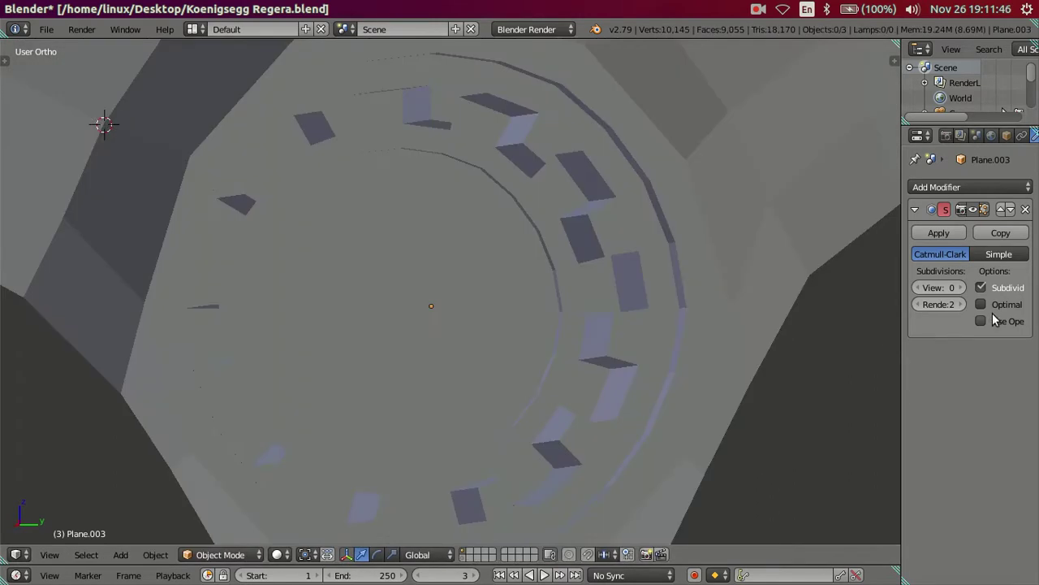
Set the Subdivision Surface viewport level to 2
left_click(962, 287)
left_click(963, 288)
scroll(511, 346, "up", 1)
scroll(536, 355, "up", 1)
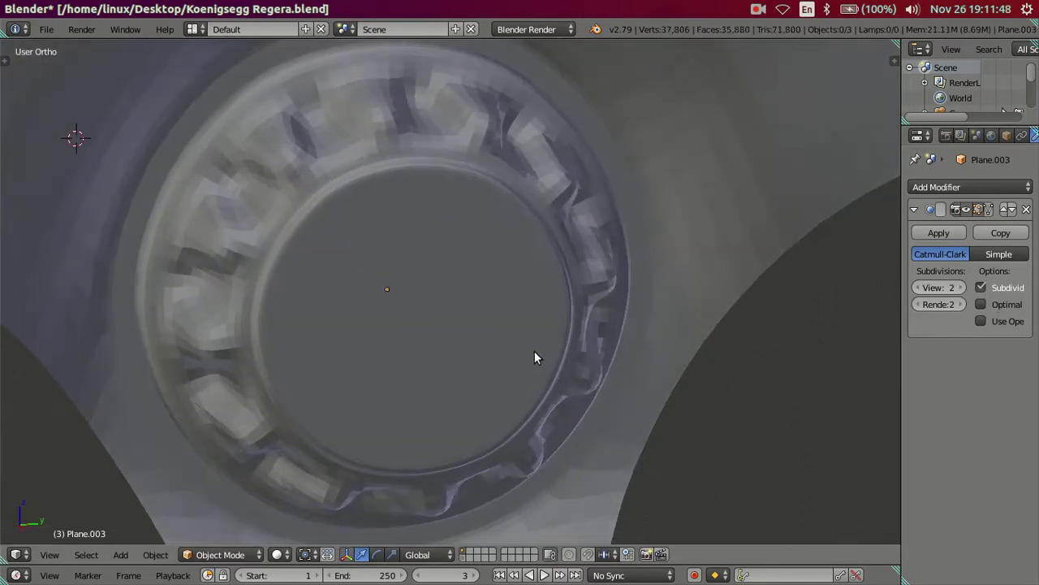
scroll(475, 370, "up", 1)
scroll(475, 370, "down", 1)
scroll(446, 336, "down", 1)
Re-enter Edit Mode and try a loop cut across the teeth, then undo it
key("Tab")
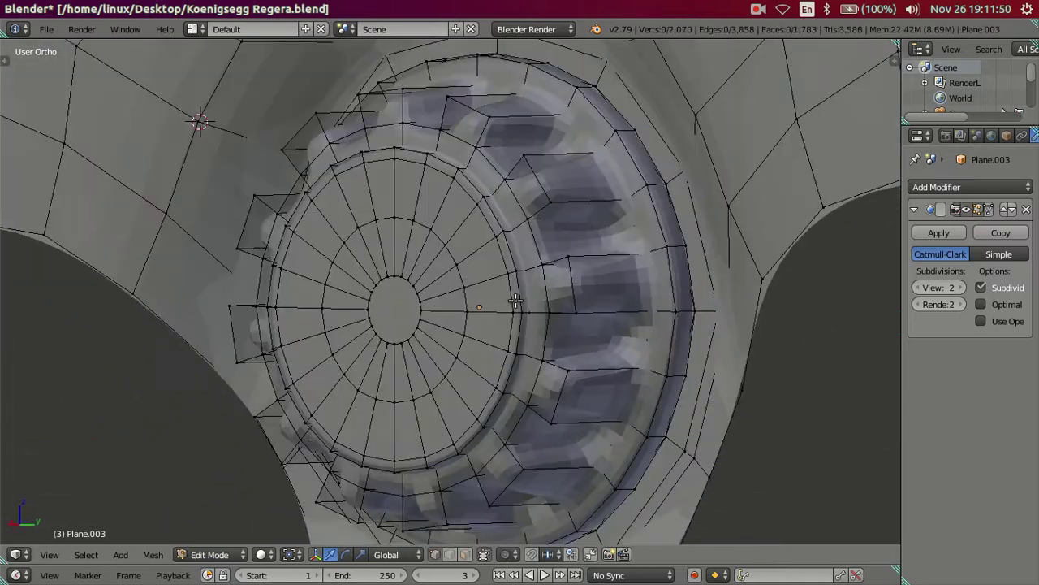
middle_click_drag(570, 302, 584, 309)
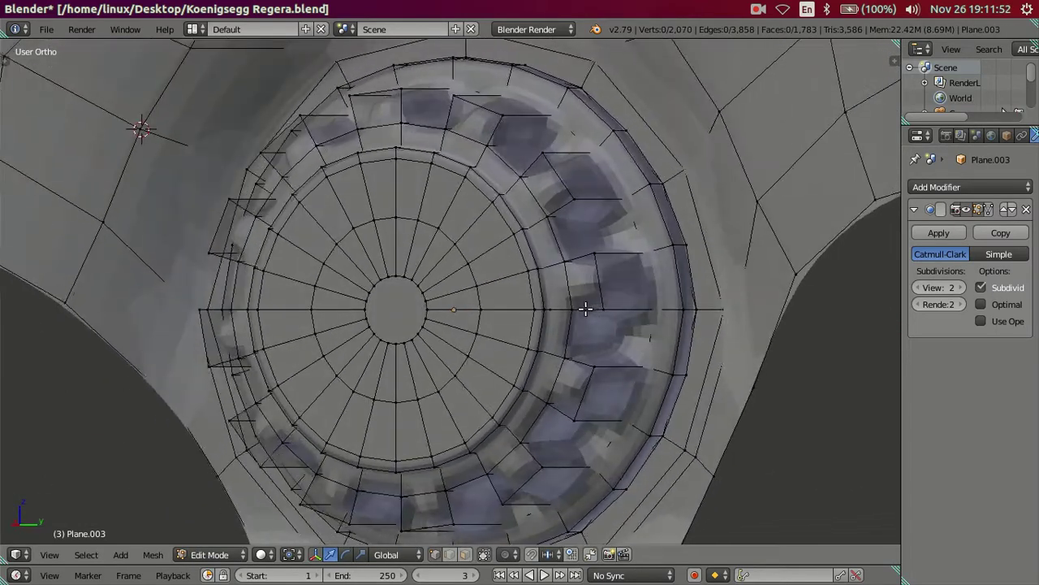
key("ctrl+r")
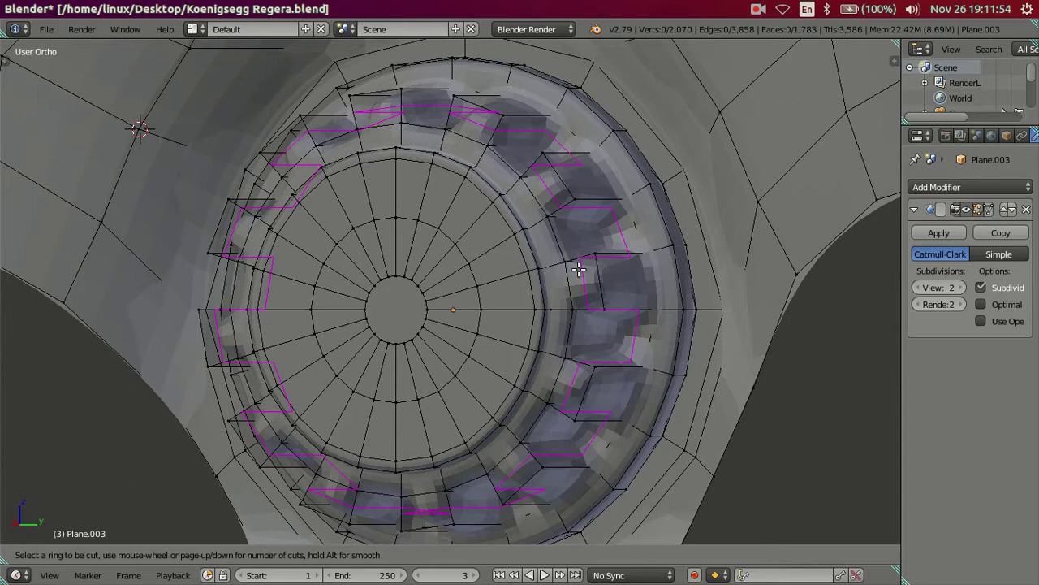
left_click_drag(578, 269, 607, 298)
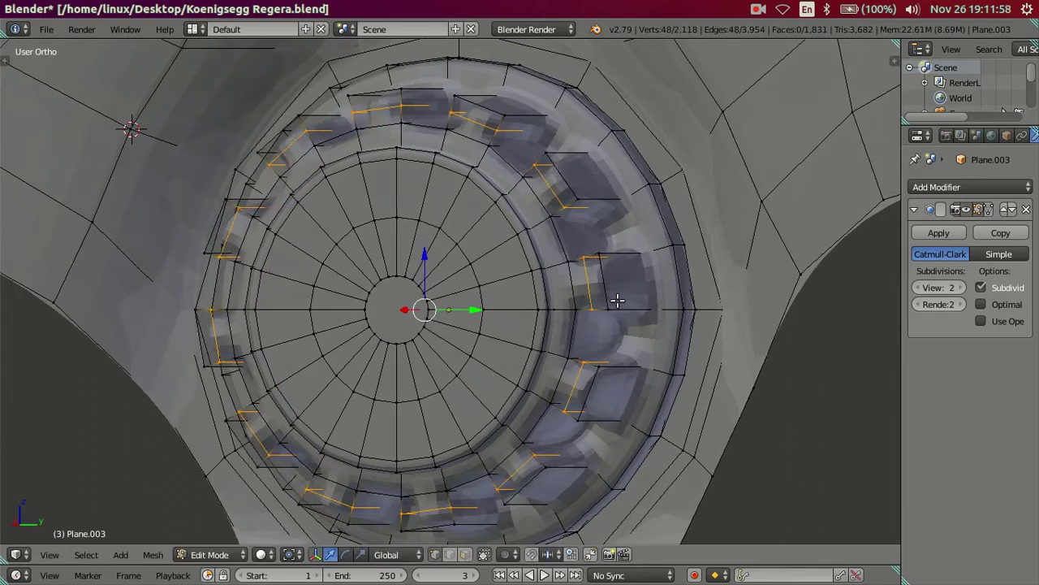
key("ctrl+z")
scroll(612, 291, "up", 2)
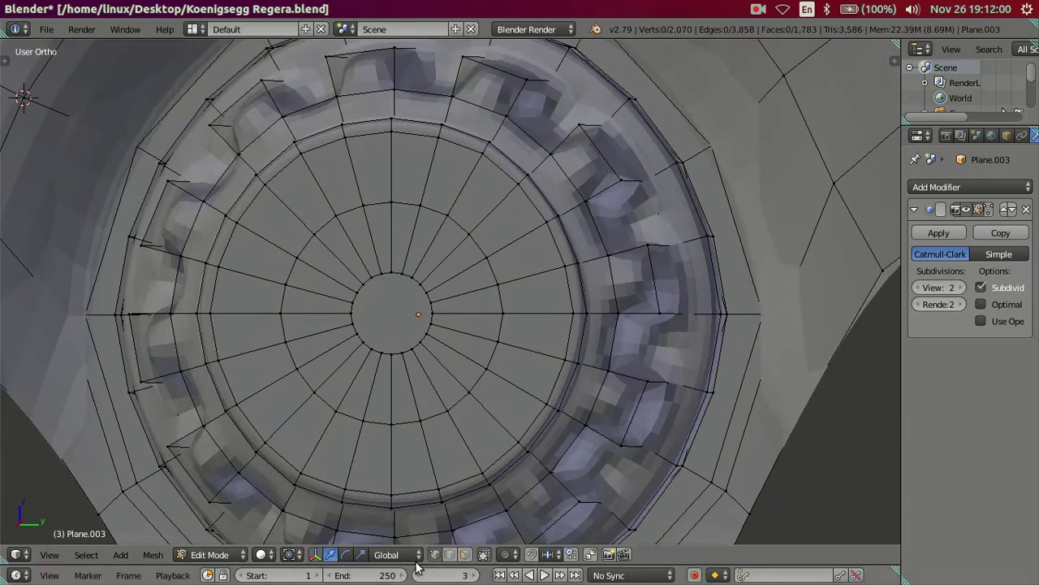
left_click(461, 553)
left_click(452, 558)
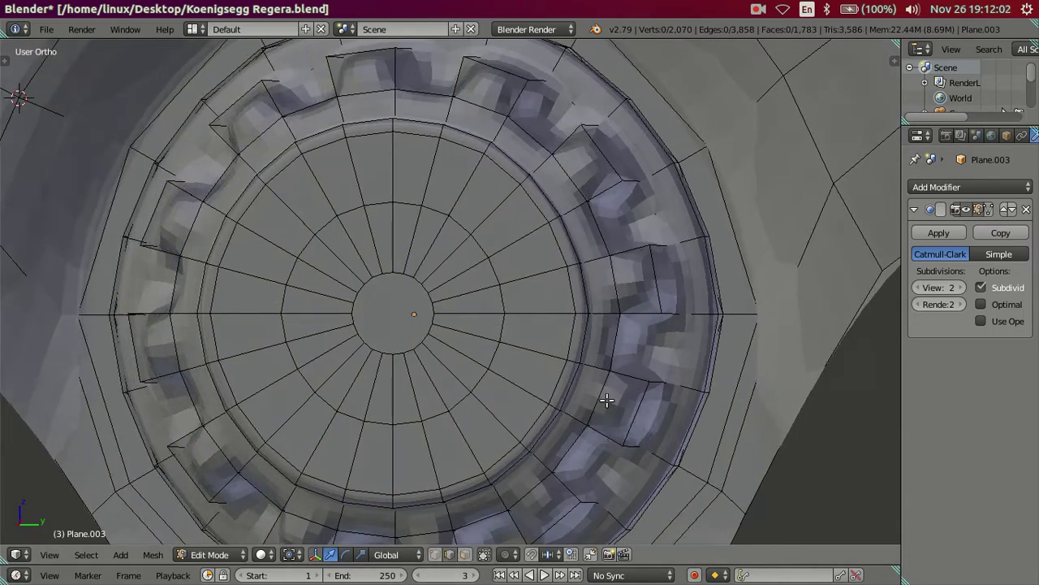
Add a centred edge loop around the hub's centre cap
middle_click_drag(607, 399, 586, 325)
key("ctrl+r")
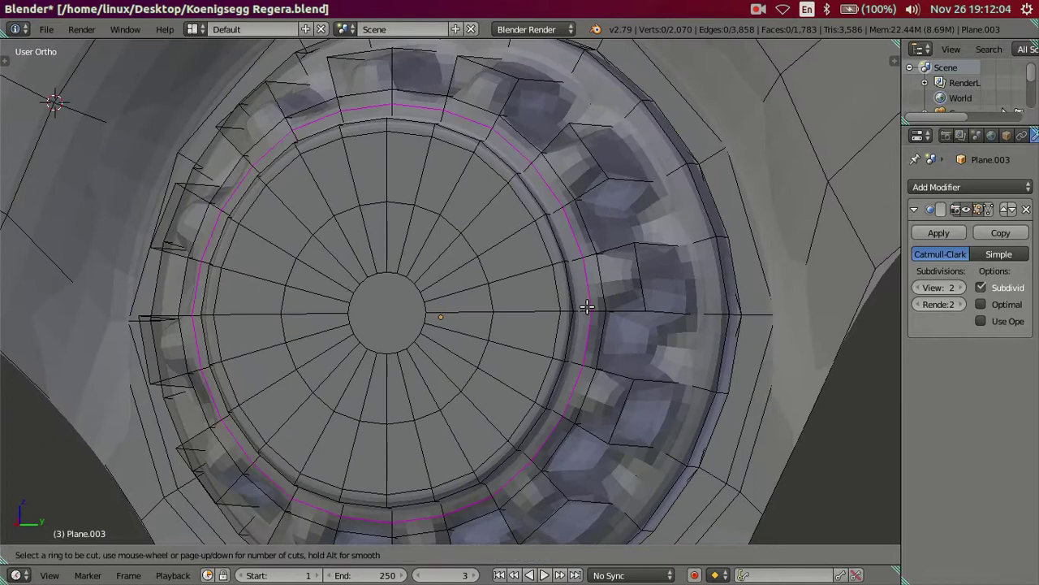
left_click(586, 307)
right_click(586, 307)
key("a")
Add a centred edge loop near the toothed ring's outer edge
mouse_move(650, 348)
middle_mouse_down()
mouse_move(673, 344)
mouse_move(564, 341)
mouse_move(554, 300)
mouse_move(687, 311)
mouse_move(614, 317)
mouse_move(582, 304)
middle_mouse_up()
key("ctrl+r")
left_click(687, 311)
right_click(687, 311)
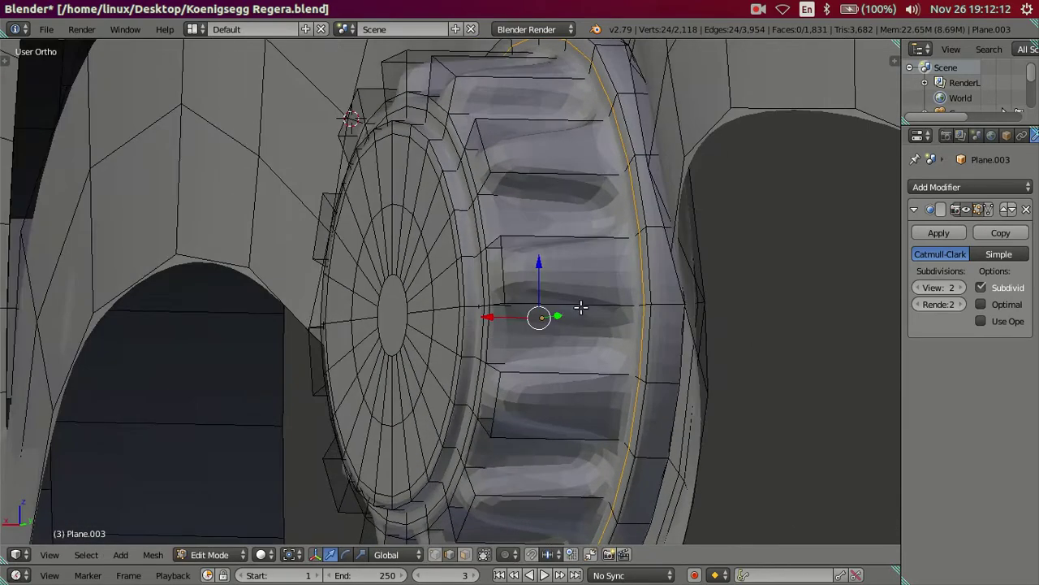
Add multi-cut edge loops across the hub teeth, then dissolve the unwanted loops
key("ctrl+r")
scroll(580, 307, "up", 3)
scroll(580, 307, "up", 1)
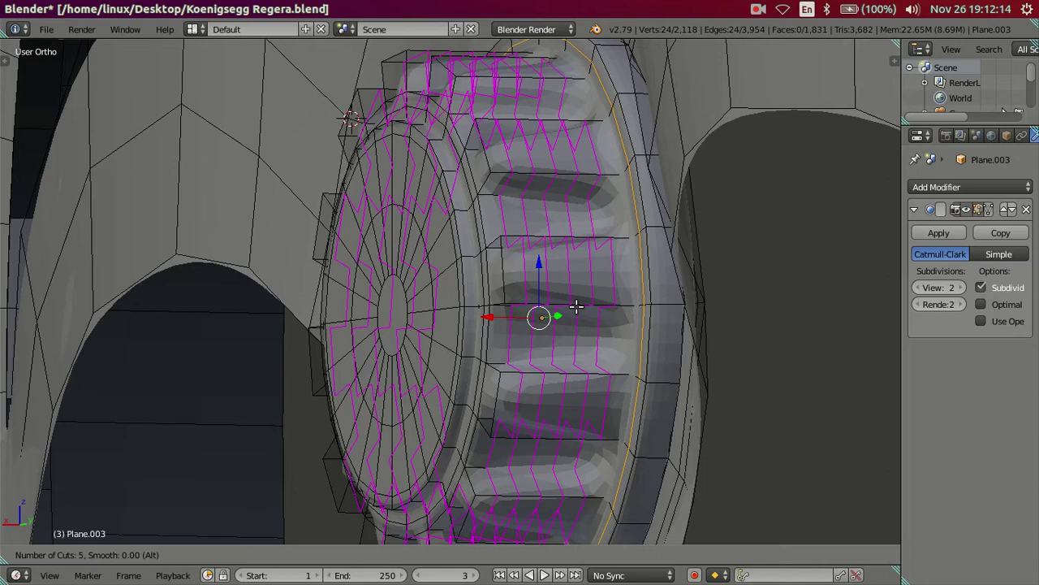
left_click(576, 306)
right_click(573, 302)
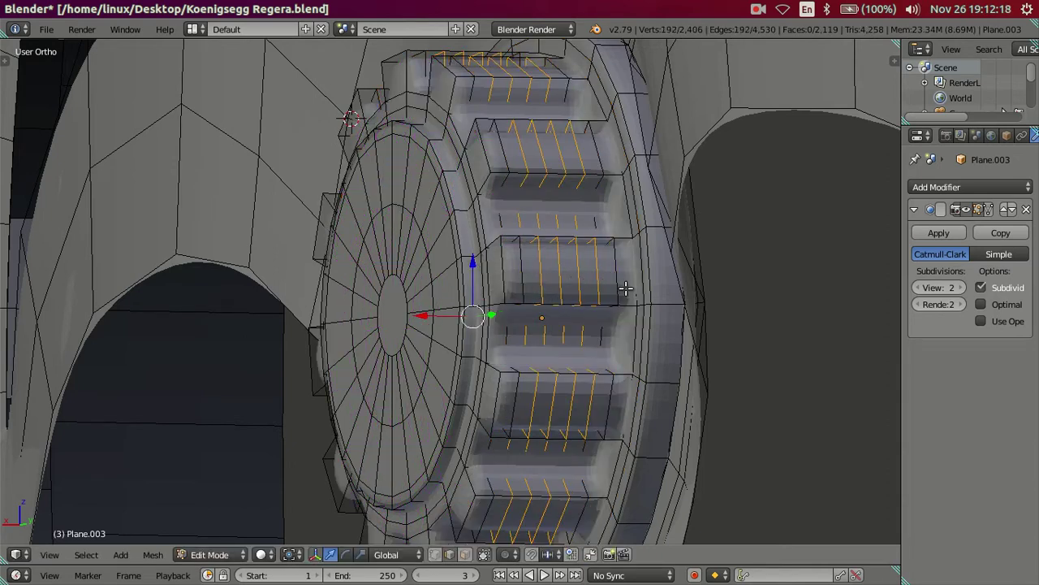
right_click(619, 284, "alt+shift")
key("x")
left_click(615, 363)
mouse_move(550, 359)
middle_mouse_down()
mouse_move(599, 371)
mouse_move(613, 347)
middle_mouse_up()
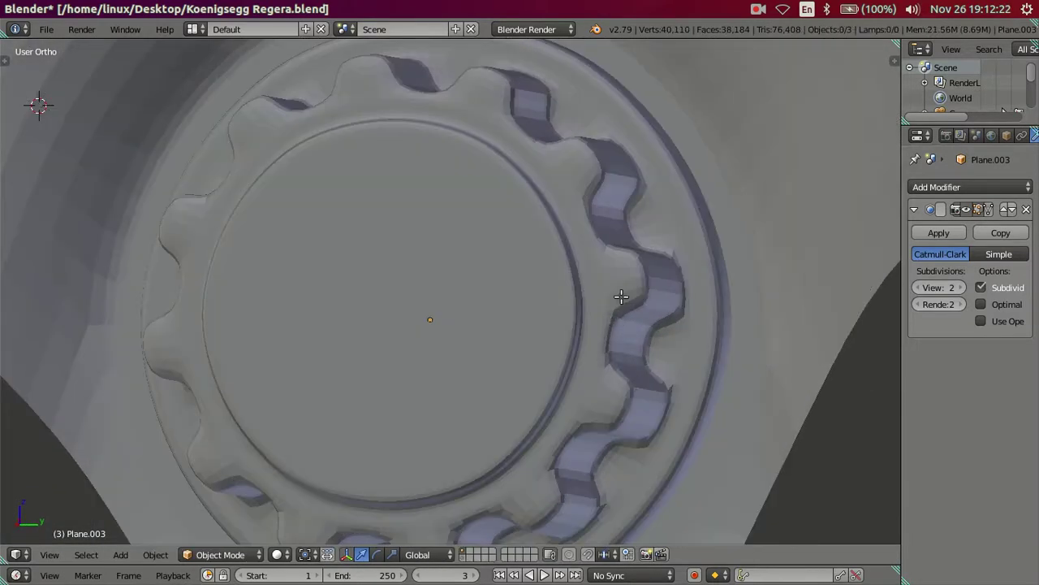
Cut another set of loops around the teeth and dissolve the extra loop edges
key("Tab")
key("ctrl+r")
scroll(617, 251, "up", 1)
scroll(617, 251, "up", 2)
left_click(617, 251)
right_click(617, 251)
key("ctrl+space")
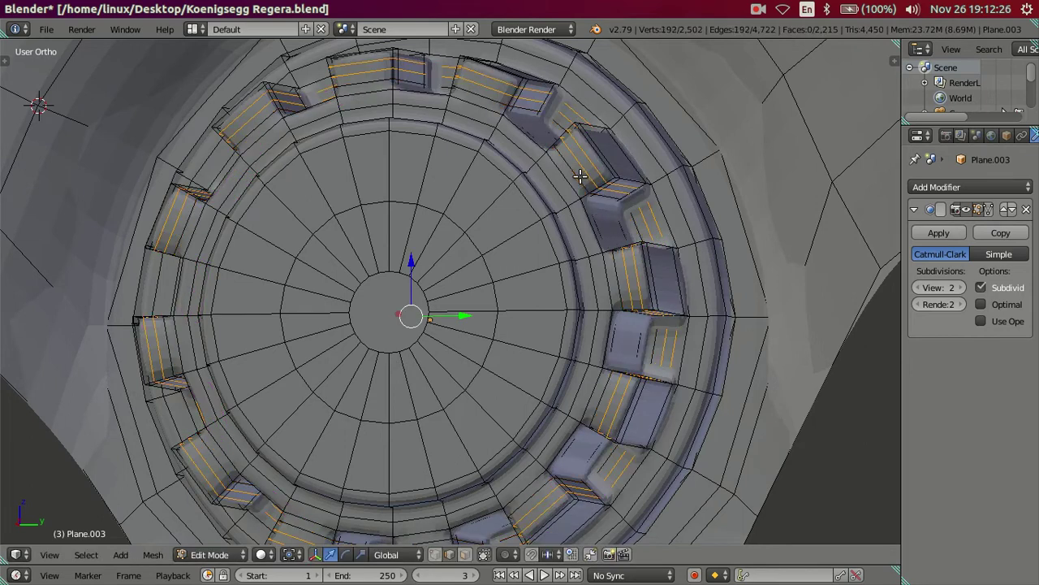
scroll(592, 161, "down", 1)
scroll(600, 167, "up", 1)
key("x")
left_click(802, 321)
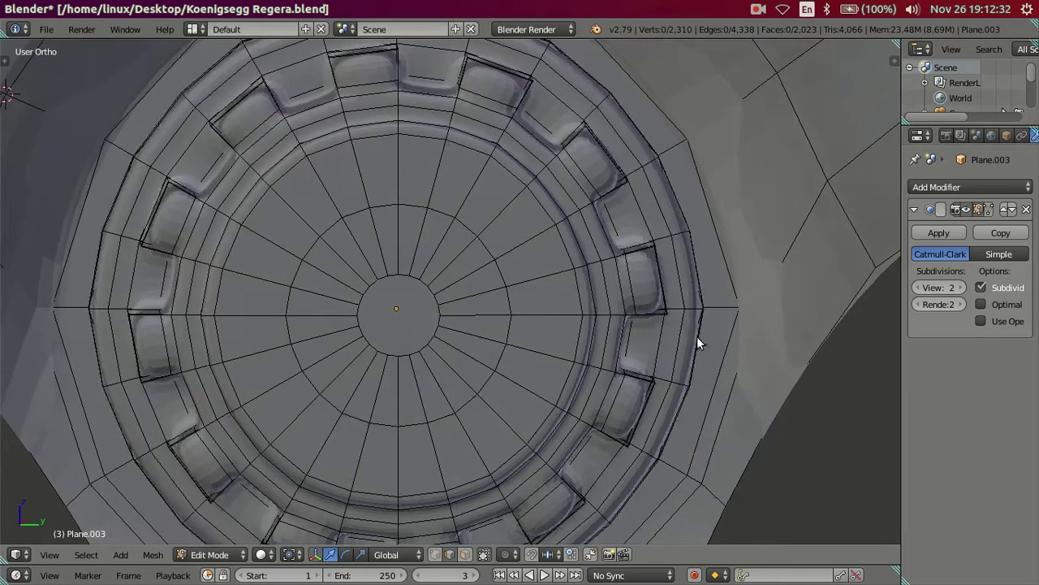
Check the smoothed hub in Object Mode, then select an inner hub edge loop in Edit Mode
key("Tab")
scroll(686, 365, "down", 3)
mouse_move(674, 390)
middle_mouse_down()
mouse_move(670, 352)
mouse_move(611, 372)
mouse_move(600, 402)
mouse_move(623, 409)
mouse_move(685, 391)
mouse_move(613, 434)
mouse_move(593, 419)
mouse_move(601, 387)
mouse_move(543, 367)
middle_mouse_up()
key("Tab")
scroll(542, 345, "up", 1)
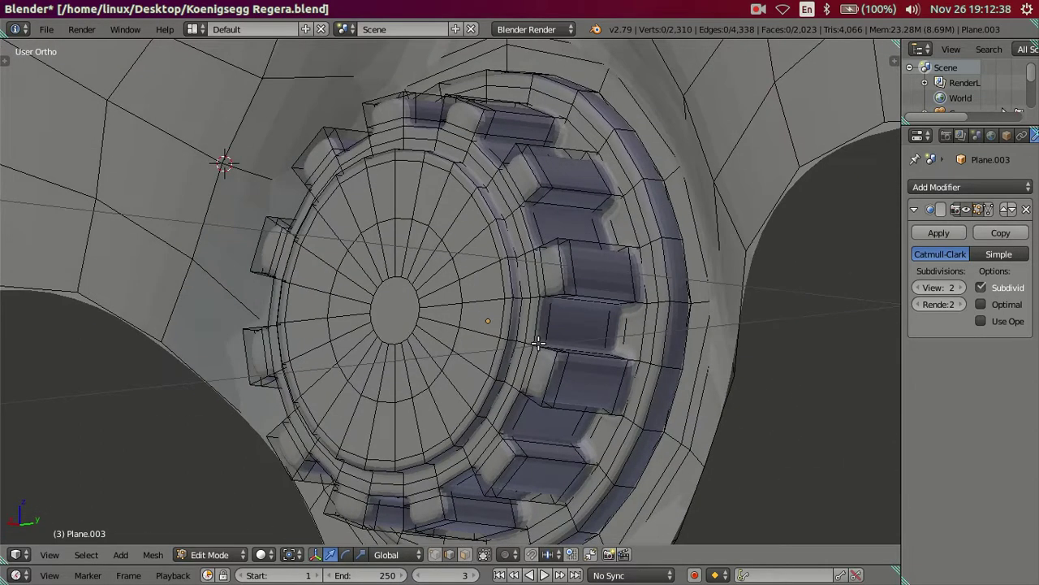
right_click(533, 329, "alt")
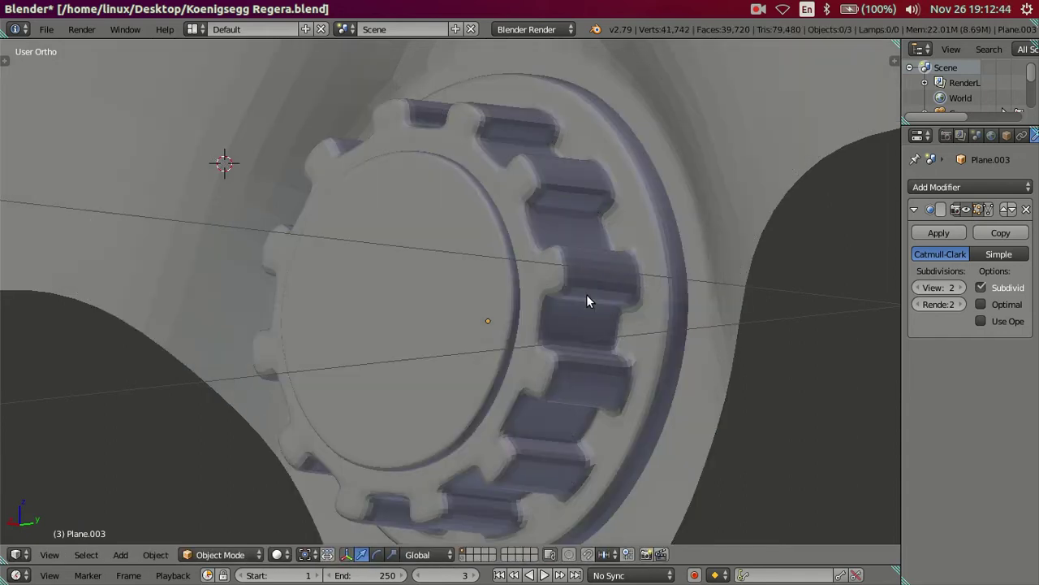
Review the smoothed hub in Object Mode and save the blend file, overwriting it
key("Tab")
scroll(586, 300, "down", 3)
mouse_move(581, 312)
middle_mouse_down()
mouse_move(668, 322)
mouse_move(595, 297)
mouse_move(574, 243)
mouse_move(733, 380)
mouse_move(311, 364)
mouse_move(649, 328)
mouse_move(526, 301)
mouse_move(530, 289)
middle_mouse_up()
scroll(574, 243, "down", 2)
scroll(311, 365, "up", 3)
key("ctrl+s")
left_click(534, 294)
Turn off viewport subdivision and select the boundary loops of the spoke openings
mouse_move(456, 302)
middle_mouse_down()
mouse_move(414, 263)
mouse_move(455, 276)
mouse_move(450, 341)
mouse_move(508, 397)
mouse_move(478, 349)
middle_mouse_up()
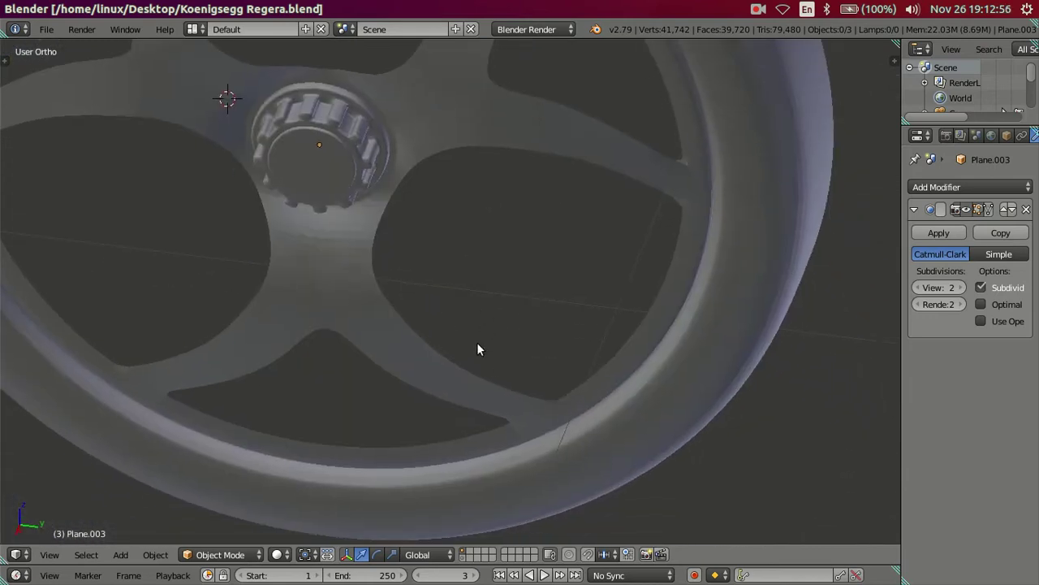
left_click(920, 290)
left_click(919, 291)
mouse_move(536, 381)
middle_mouse_down()
mouse_move(550, 371)
mouse_move(547, 348)
mouse_move(574, 388)
middle_mouse_up()
key("Tab")
key("Tab")
key("Tab")
right_click(574, 388, "alt")
scroll(527, 406, "down", 4)
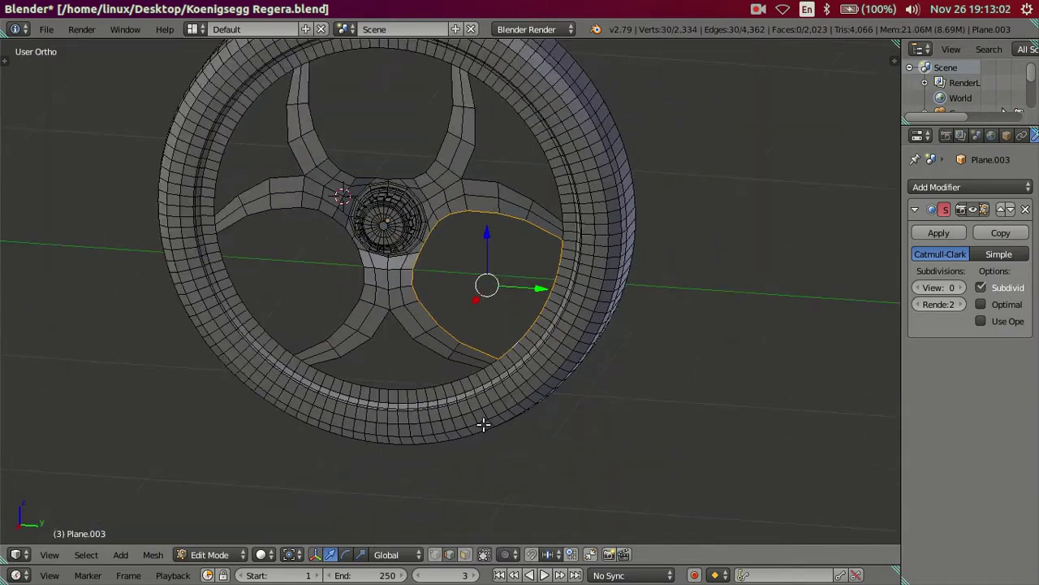
right_click(414, 373, "alt+shift")
right_click(236, 275, "alt+shift")
right_click(298, 116, "alt+shift")
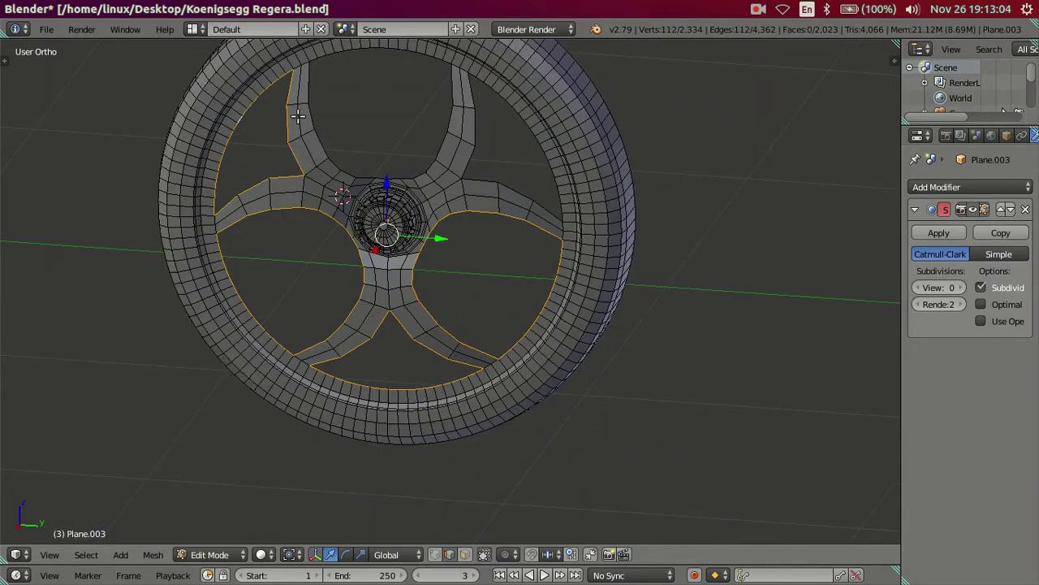
right_click(451, 111, "alt+shift")
right_click(480, 149, "alt+shift")
Add the spoke-rim joint vertices to complete the inner rim loop selection
mouse_move(485, 235)
middle_mouse_down()
mouse_move(557, 220)
mouse_move(538, 215)
middle_mouse_up()
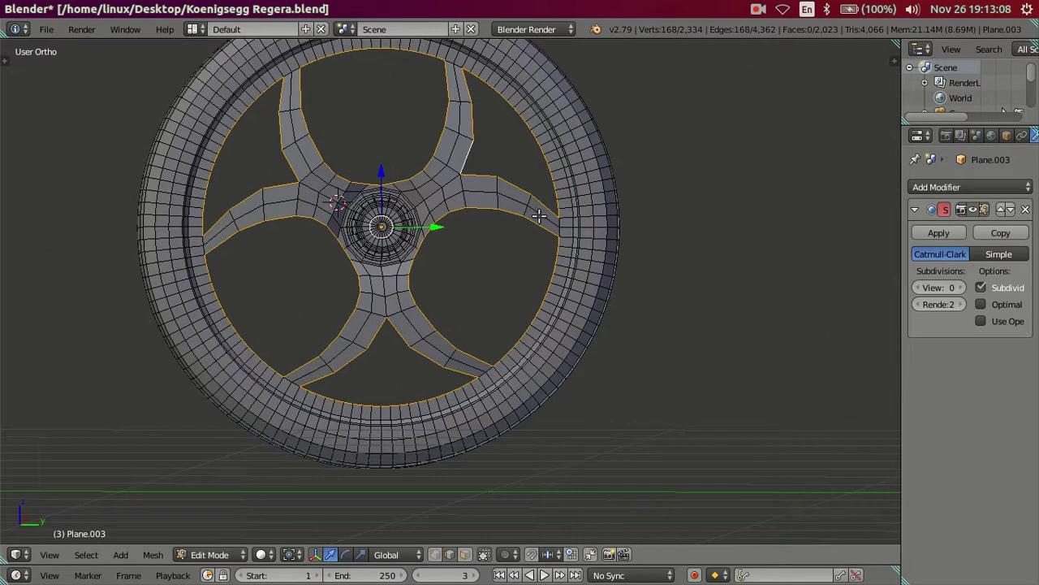
scroll(528, 244, "up", 3)
scroll(553, 325, "down", 1)
scroll(601, 324, "up", 1)
scroll(575, 323, "down", 1)
middle_click_drag(575, 323, 566, 314)
right_click(581, 312, "shift")
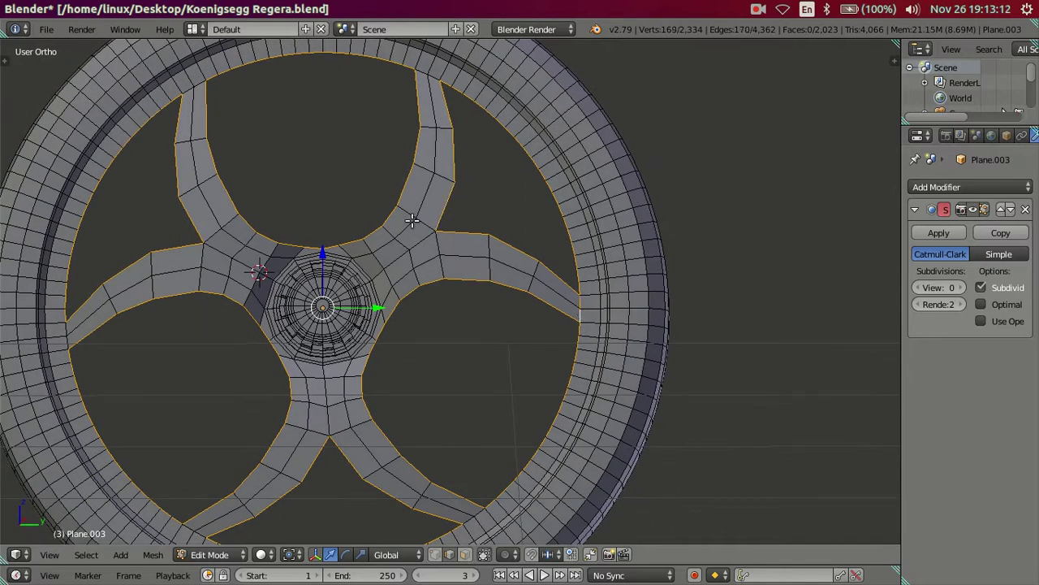
right_click(434, 75, "shift")
right_click(199, 79, "shift")
right_click(67, 342, "shift")
scroll(154, 377, "down", 2)
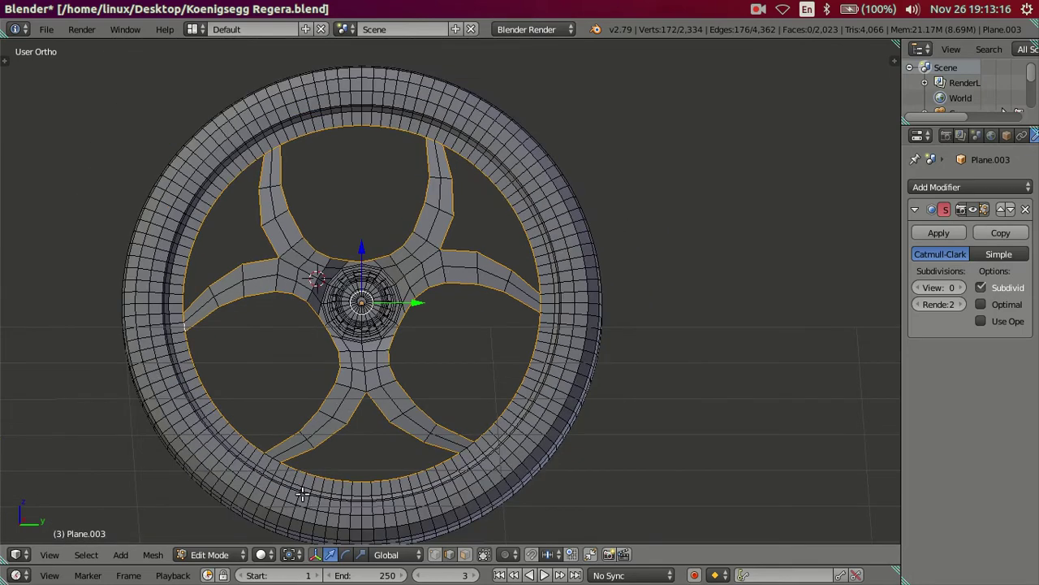
right_click(474, 443, "shift")
Extrude the selected inner rim loop in place as a new ring
mouse_move(517, 403)
middle_mouse_down()
mouse_move(492, 420)
mouse_move(441, 422)
mouse_move(446, 440)
mouse_move(425, 384)
middle_mouse_up()
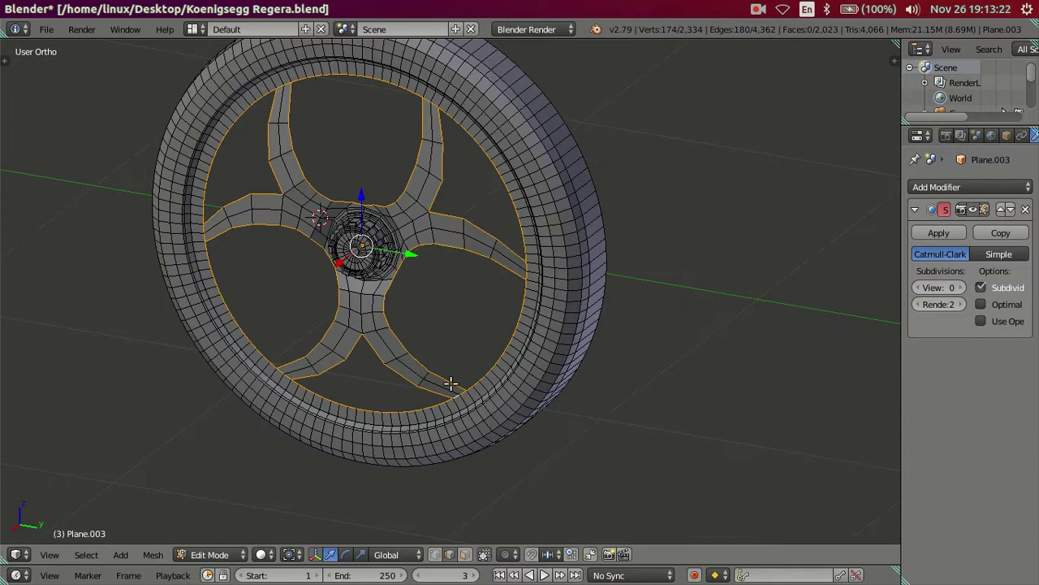
key("e")
right_click(495, 371)
mouse_move(495, 371)
middle_mouse_down()
mouse_move(447, 364)
mouse_move(0, 464)
middle_mouse_up()
Check the maxresdefault.jpg reference photo, then nudge the new rim ring slightly along X
left_click(18, 317)
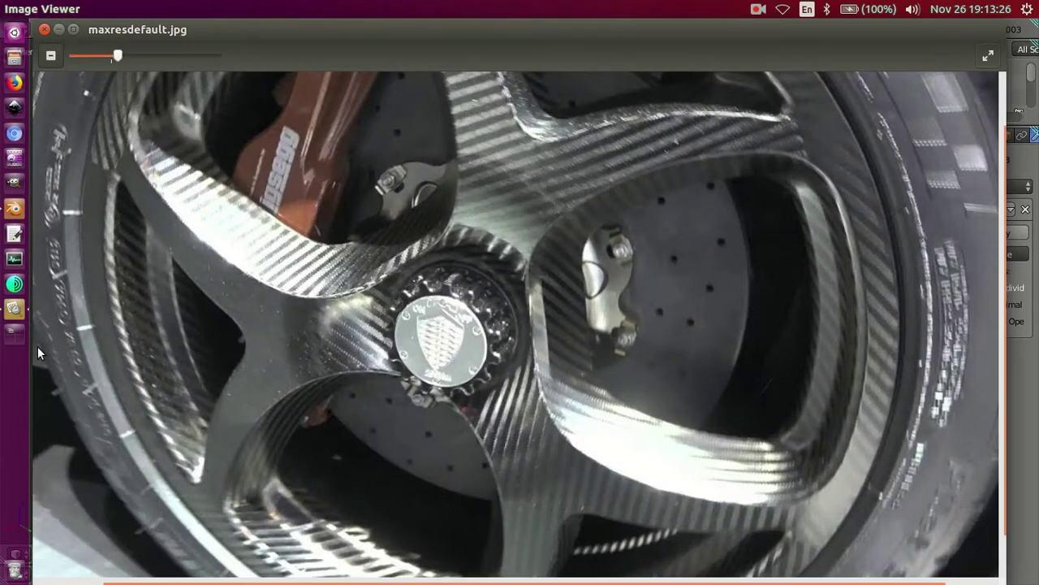
left_click_drag(234, 299, 232, 293)
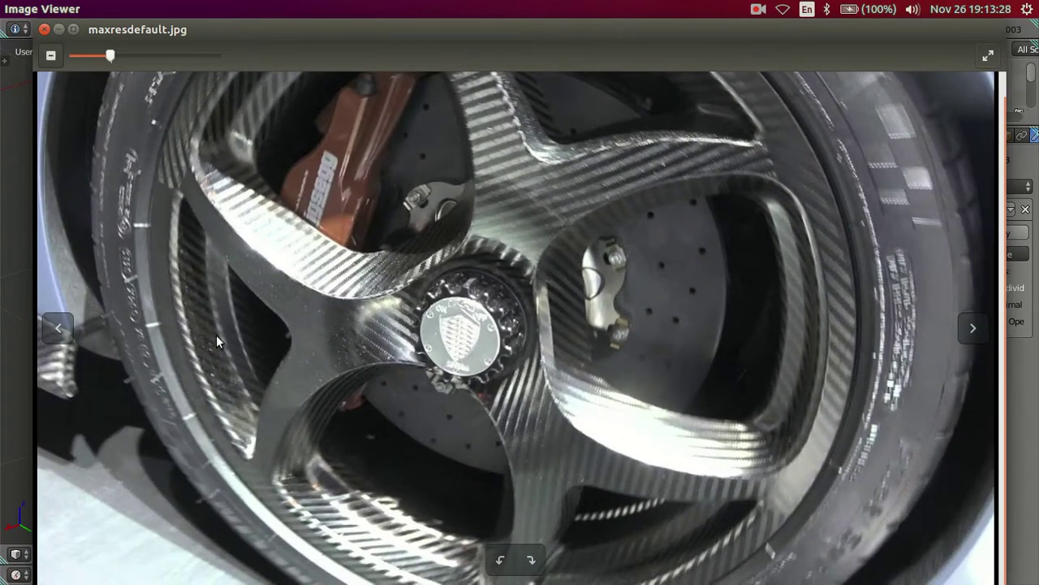
left_click(13, 207)
mouse_move(496, 293)
middle_mouse_down()
mouse_move(482, 297)
mouse_move(337, 213)
middle_mouse_up()
left_click_drag(363, 230, 385, 225)
mouse_move(389, 231)
middle_mouse_down()
mouse_move(457, 255)
mouse_move(506, 241)
mouse_move(545, 245)
middle_mouse_up()
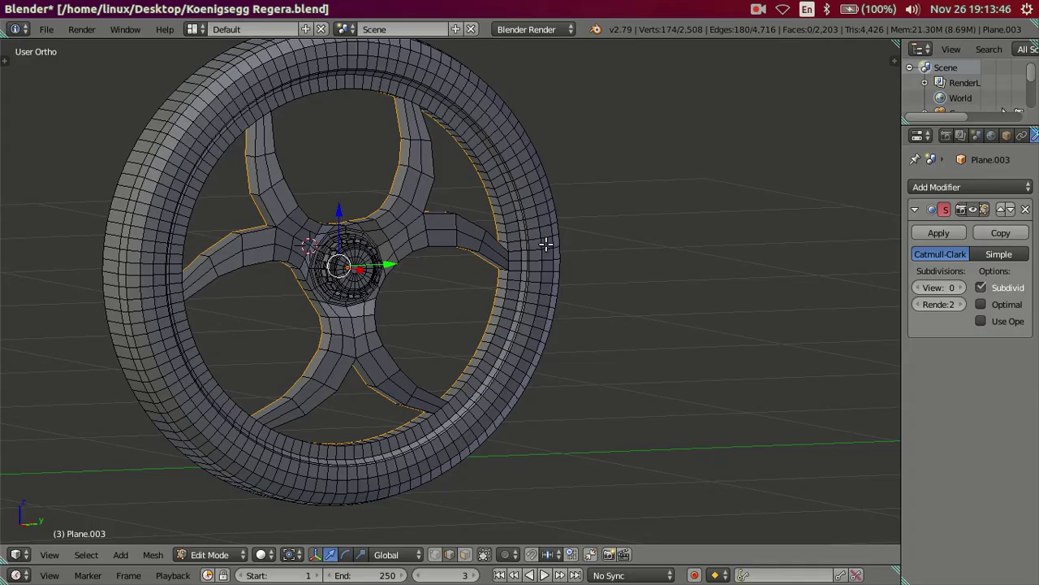
mouse_move(485, 229)
middle_mouse_down()
mouse_move(407, 305)
mouse_move(359, 376)
mouse_move(325, 358)
middle_mouse_up()
mouse_move(3, 205)
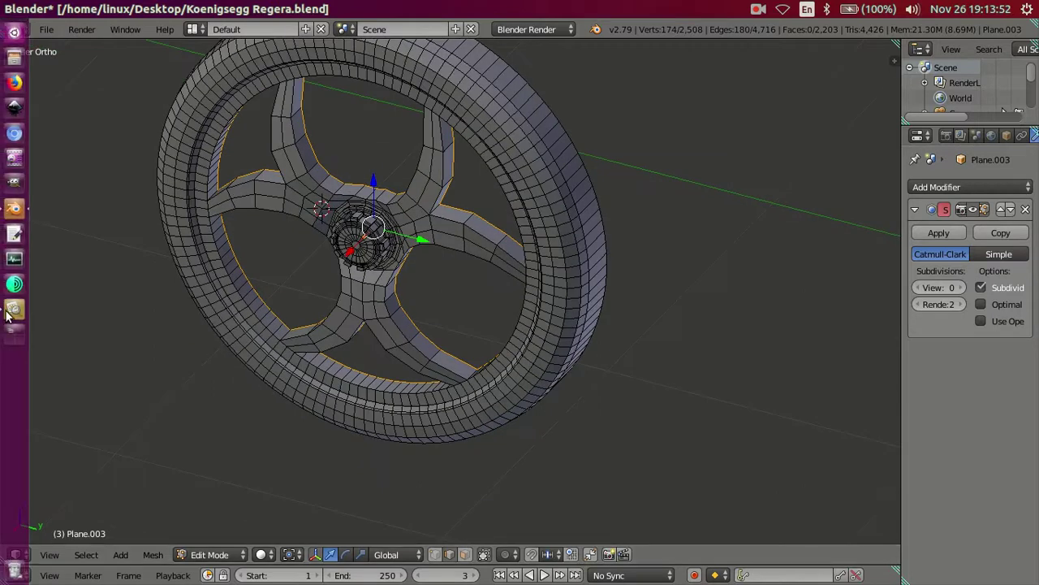
Compare against the carbon wheel photo again and return to the wheel model
left_click(10, 317)
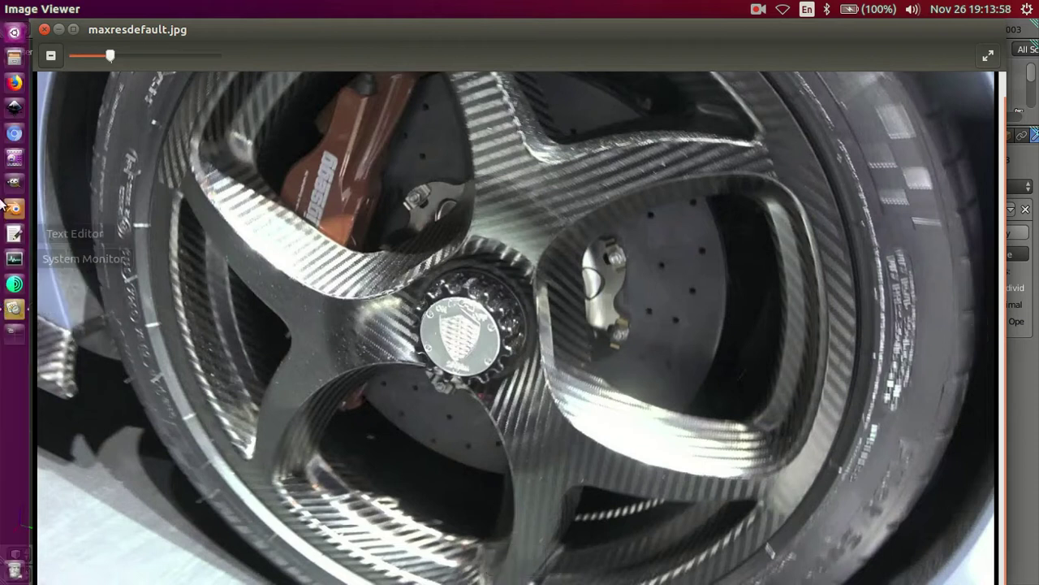
left_click(13, 208)
mouse_move(406, 375)
middle_mouse_down()
mouse_move(430, 374)
mouse_move(93, 390)
mouse_move(47, 366)
middle_mouse_up()
Scale the rim vertices at the first spoke end by 1
scroll(245, 435, "up", 2)
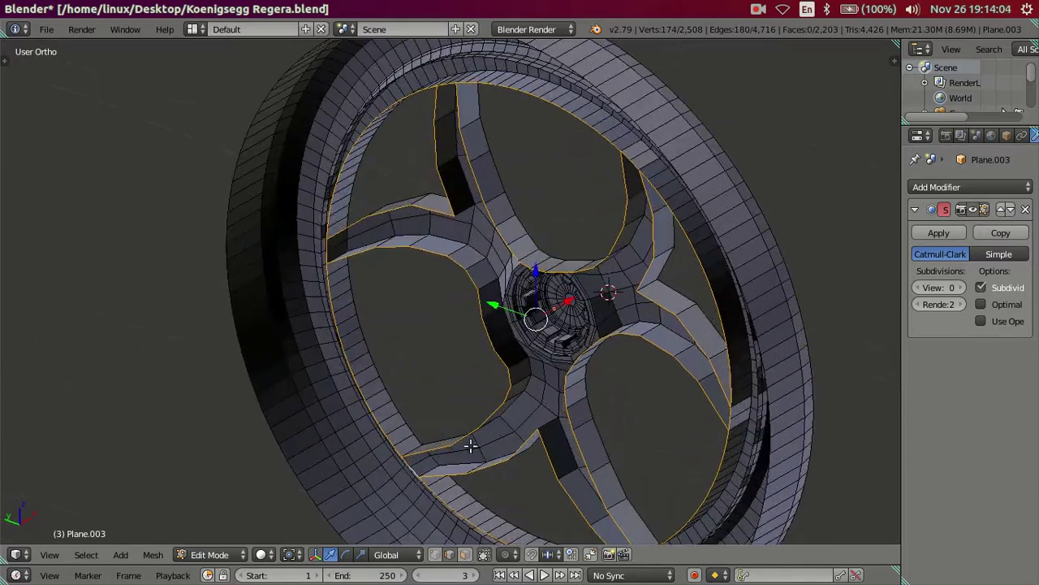
scroll(470, 445, "up", 3)
scroll(476, 327, "up", 2)
scroll(476, 316, "up", 1)
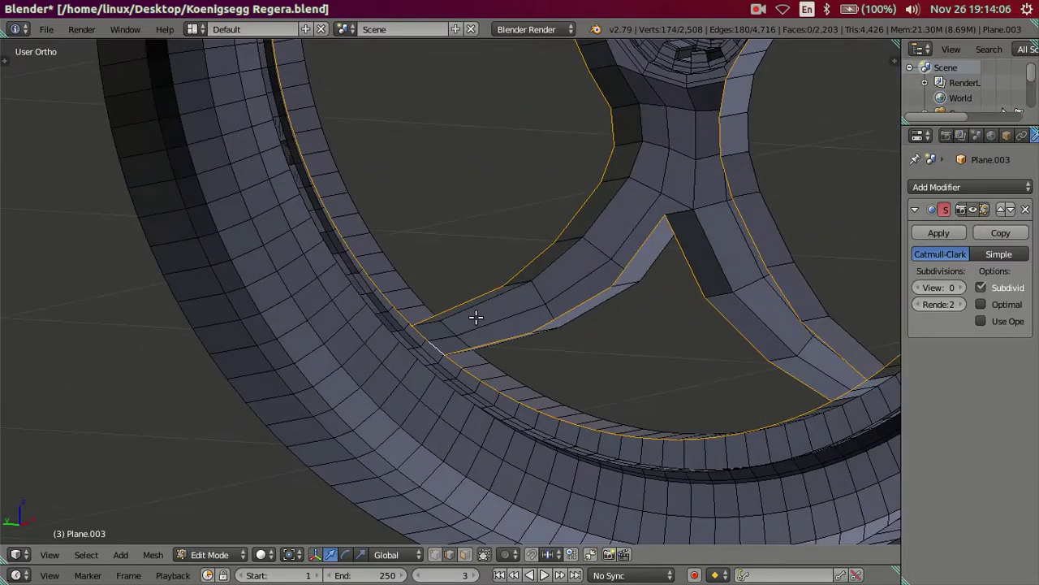
scroll(479, 316, "down", 3)
scroll(482, 316, "up", 1)
scroll(462, 336, "up", 1)
scroll(429, 348, "up", 2)
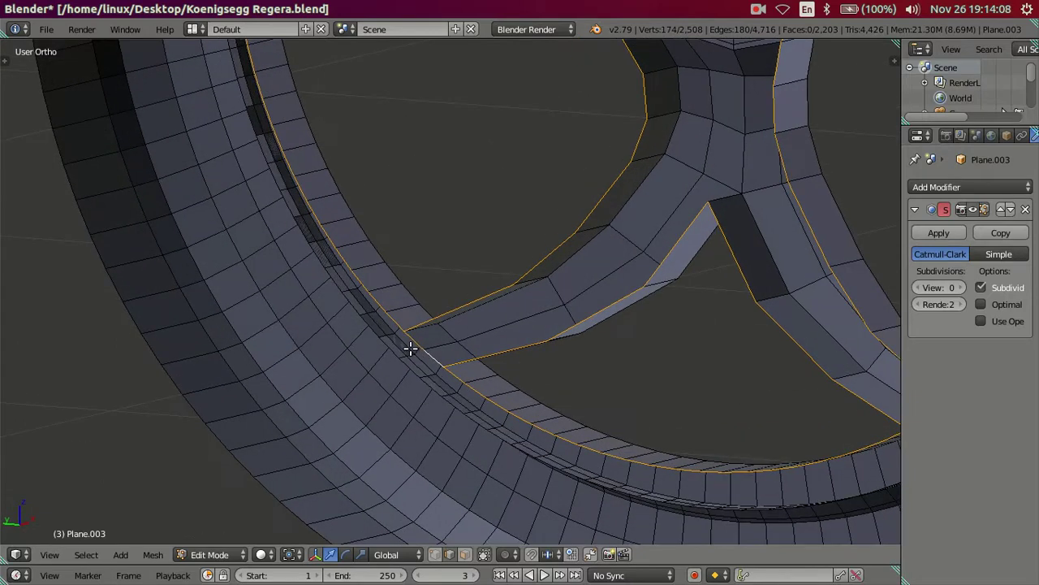
right_click(412, 342)
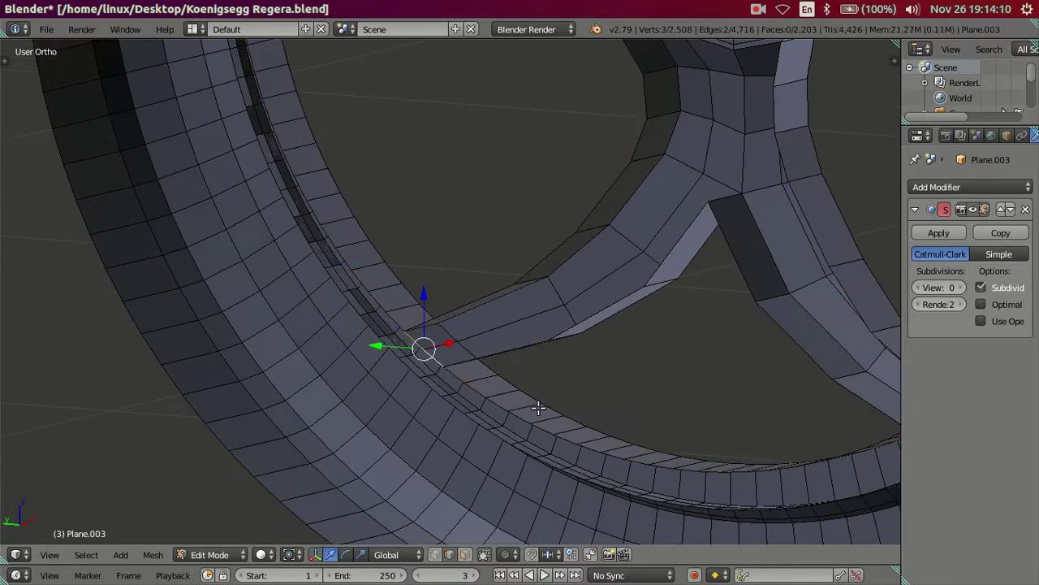
key("s")
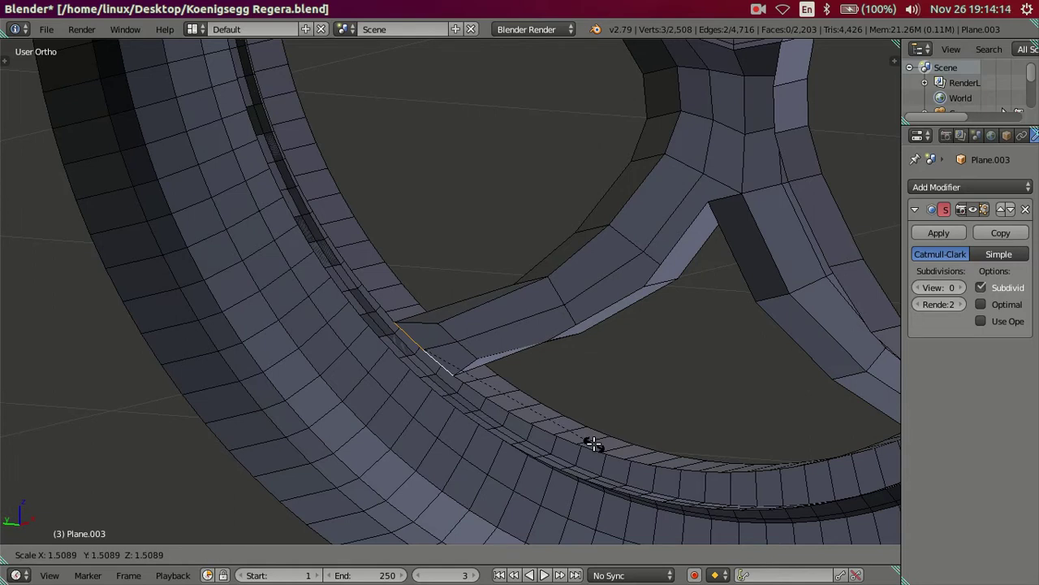
type("1.")
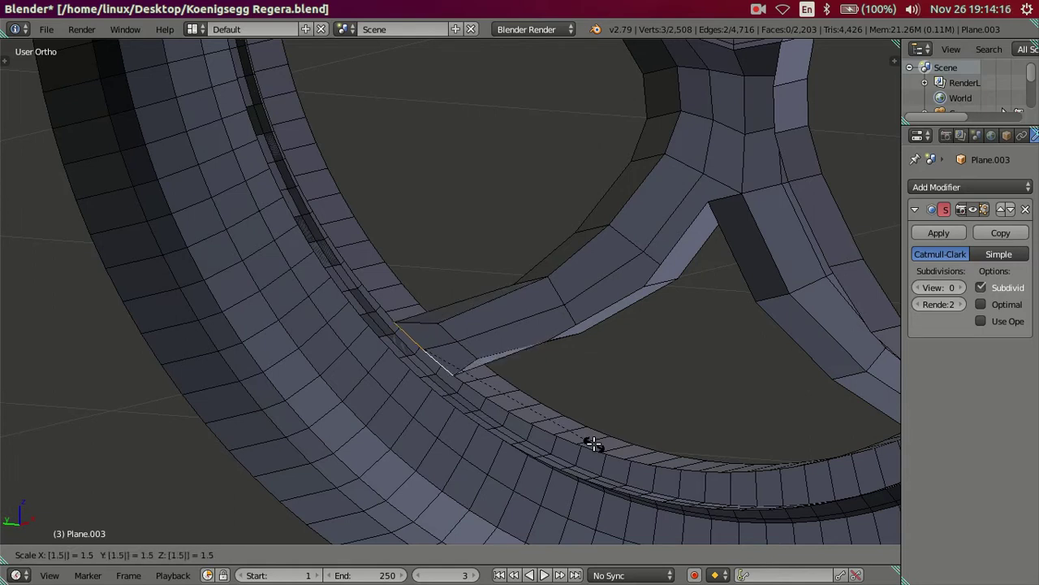
key("Return")
Select two more spoke-end vertices and scale them by 1
scroll(592, 381, "down", 4)
mouse_move(631, 343)
middle_mouse_down("shift")
mouse_move(496, 379)
mouse_move(620, 411)
middle_mouse_up("shift")
key("a")
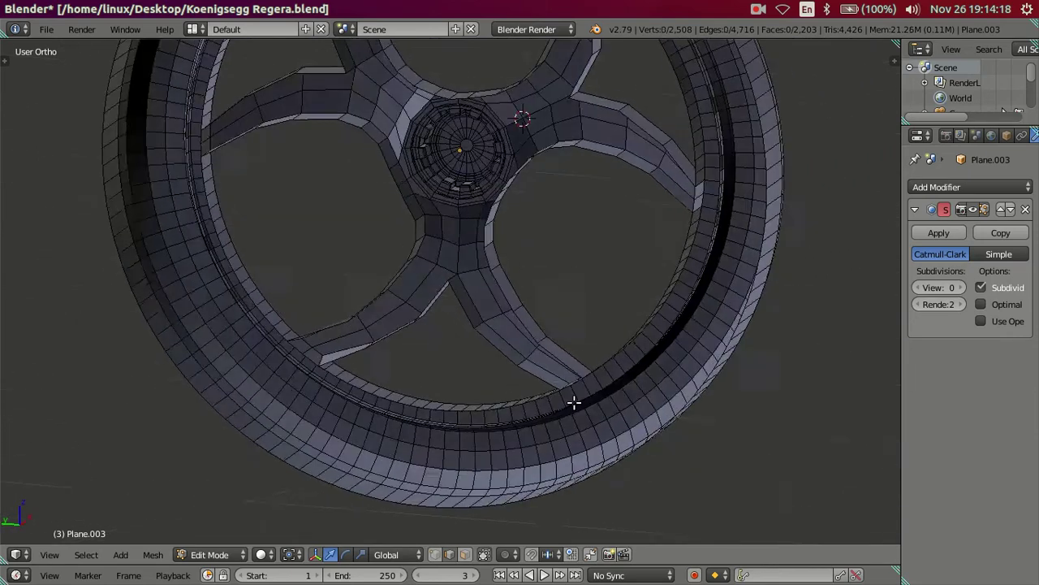
scroll(620, 390, "up", 2)
scroll(428, 359, "up", 2)
scroll(428, 360, "up", 2)
right_click(462, 387)
right_click(483, 379, "shift")
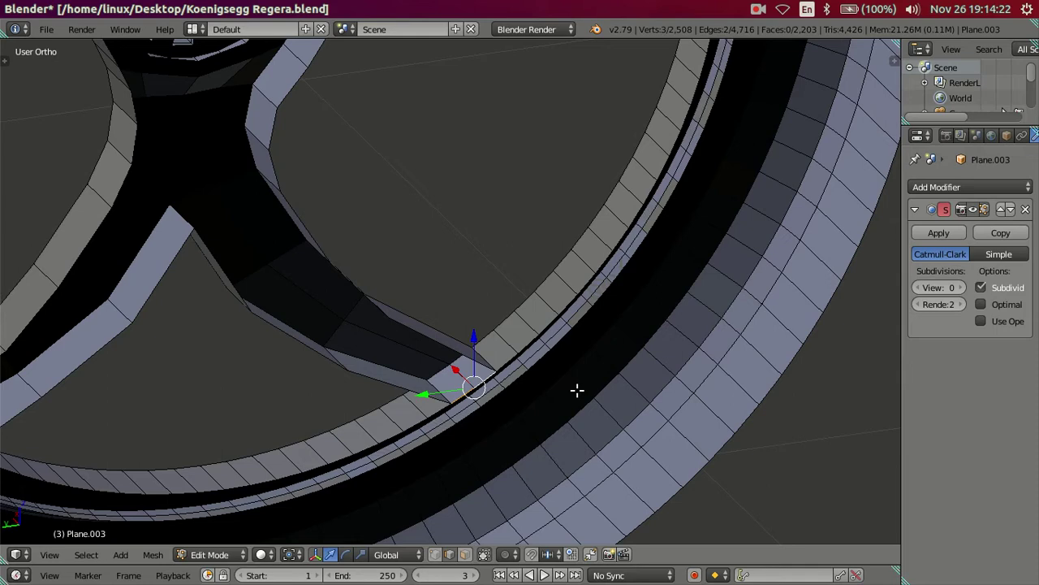
type("s1")
key("Return")
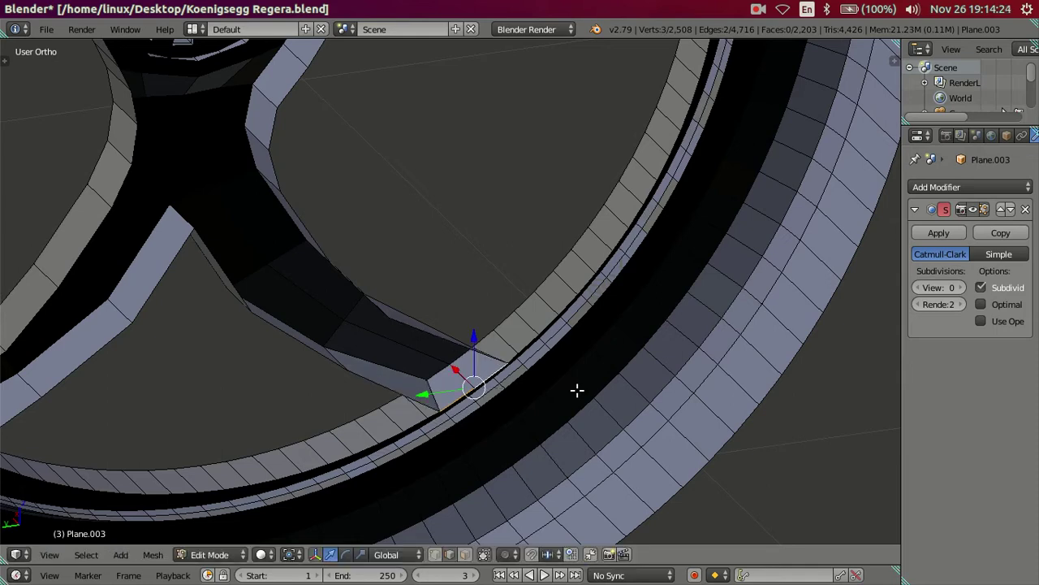
On the next spoke, select two spoke-end edges and scale them by 1
scroll(573, 385, "down", 4)
key("a")
mouse_move(558, 310)
middle_mouse_down()
mouse_move(382, 409)
mouse_move(420, 302)
mouse_move(404, 294)
middle_mouse_up()
scroll(427, 325, "up", 3)
right_click(410, 323)
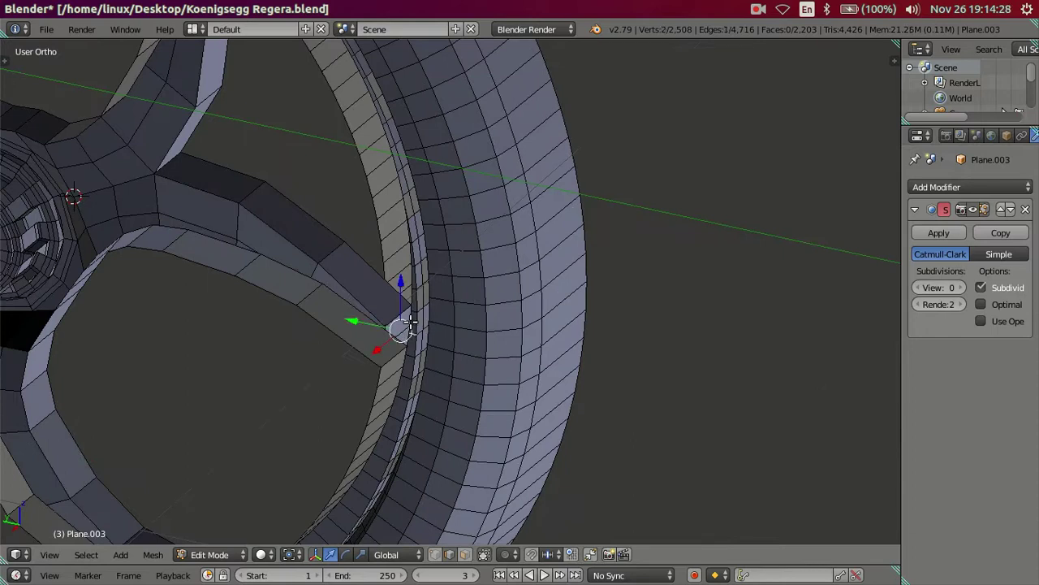
scroll(426, 349, "up", 1)
scroll(406, 365, "up", 2)
right_click(376, 372, "shift")
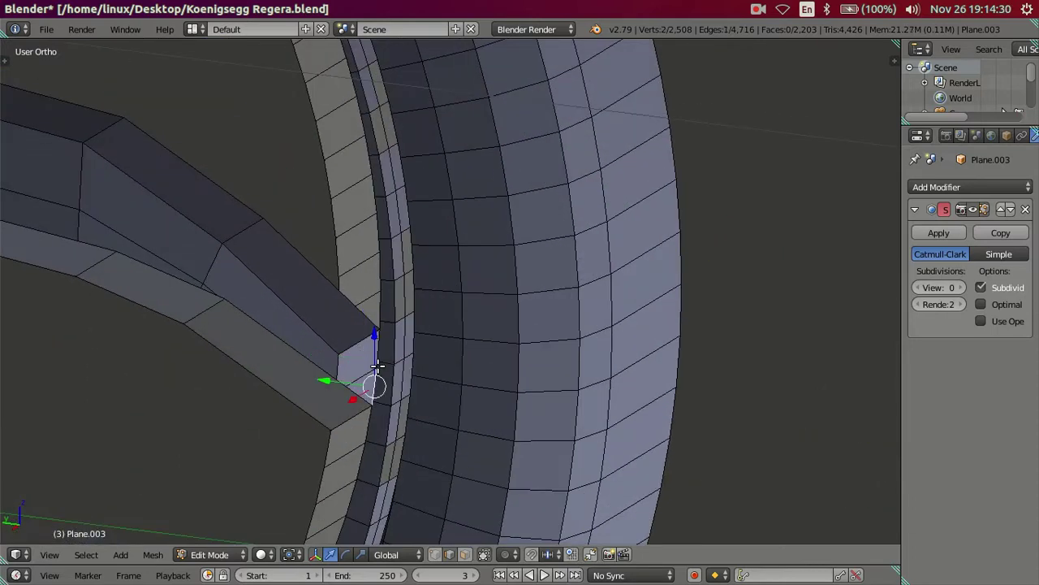
scroll(390, 346, "down", 3)
key("s")
key("1")
key("Return")
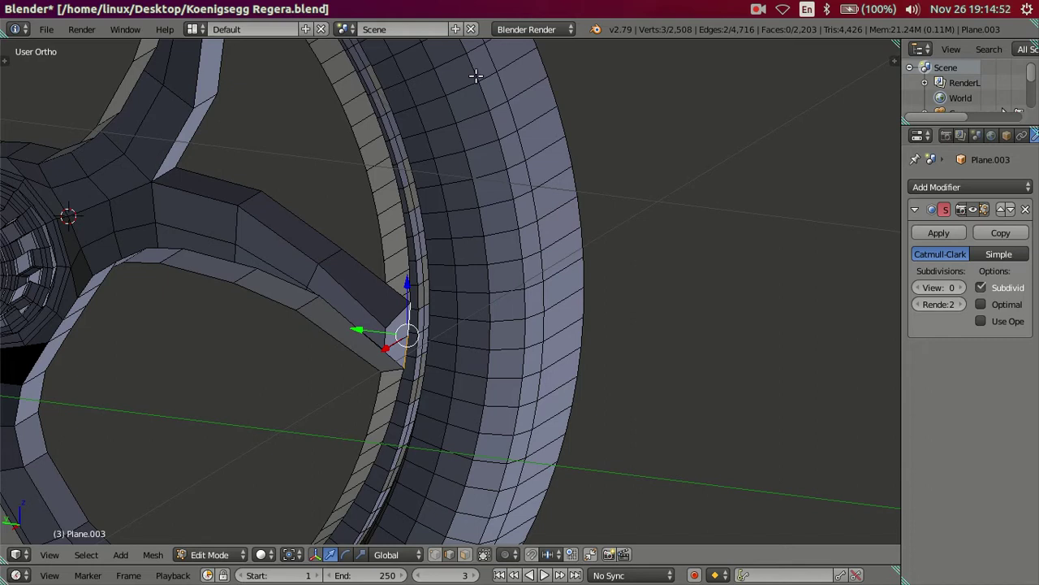
Scale the edge where a spoke meets the rim by 1.5
scroll(476, 76, "down", 5)
mouse_move(476, 76)
middle_mouse_down()
mouse_move(344, 239)
mouse_move(361, 282)
middle_mouse_up()
scroll(344, 239, "up", 3)
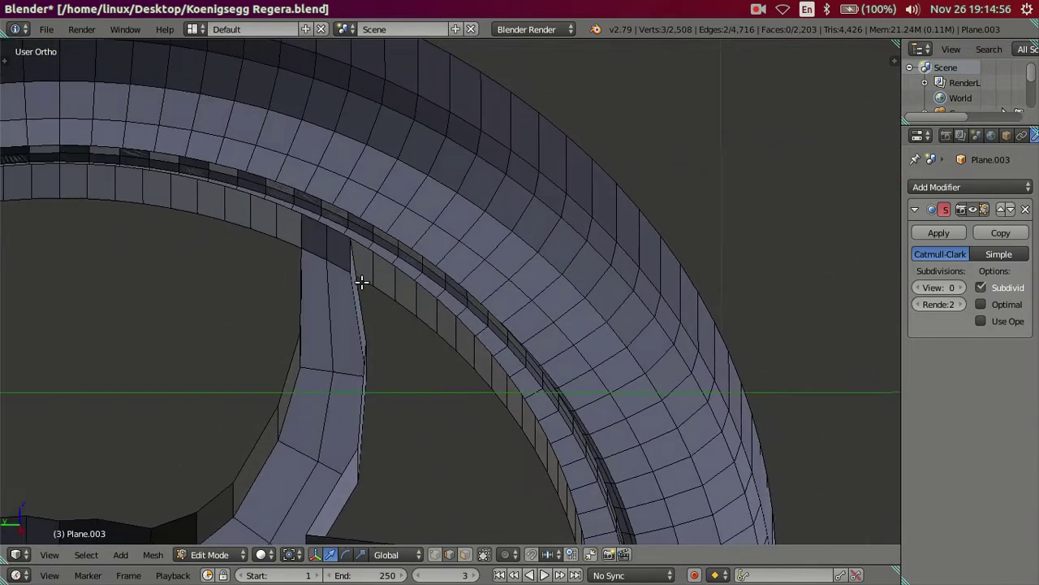
scroll(299, 216, "up", 2)
left_click(272, 198)
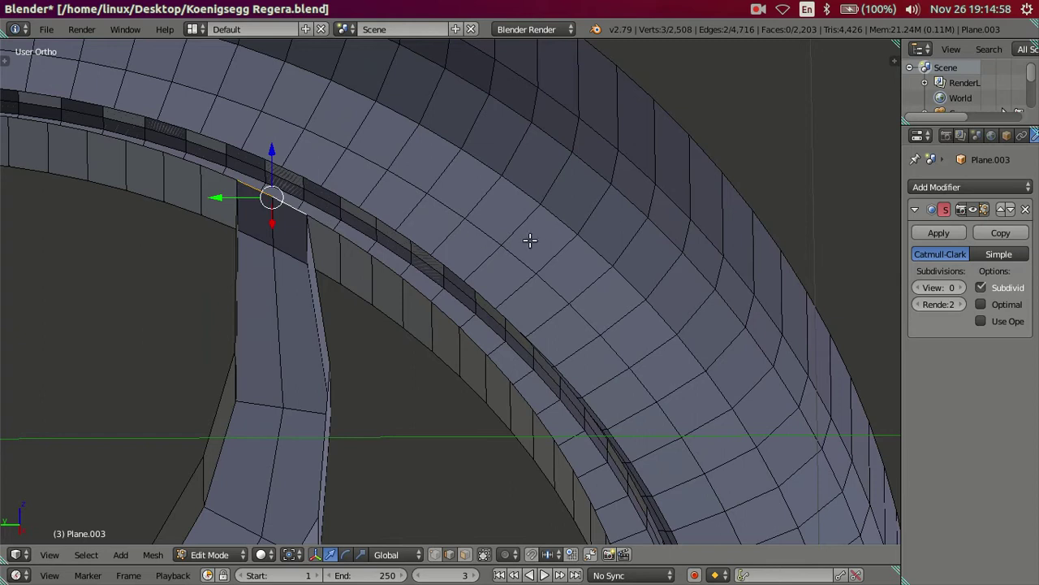
type("s1.")
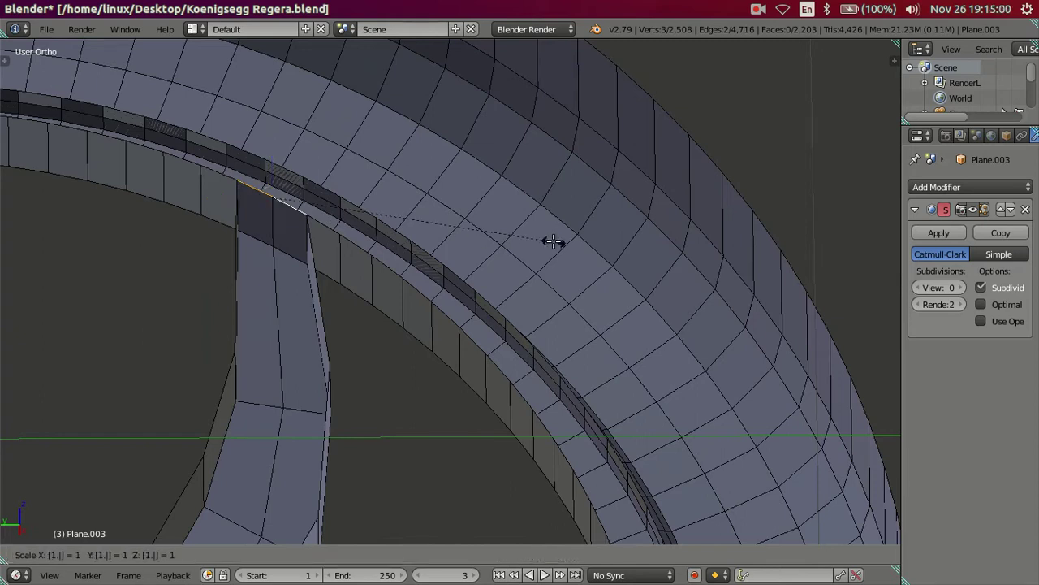
type("5")
key("Return")
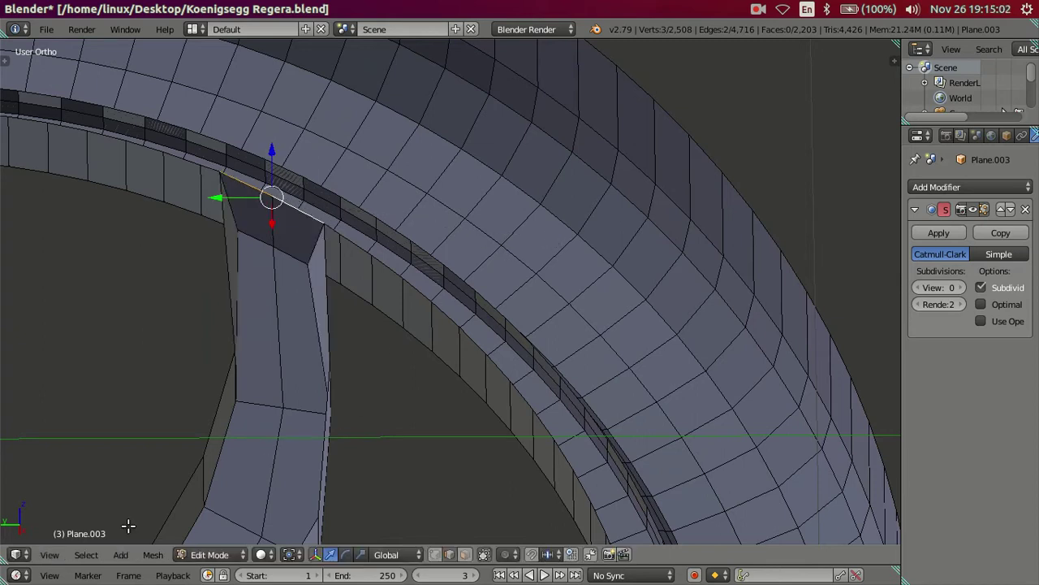
Scale the spoke's top edges by 1.5
middle_click_drag(193, 332, 568, 324)
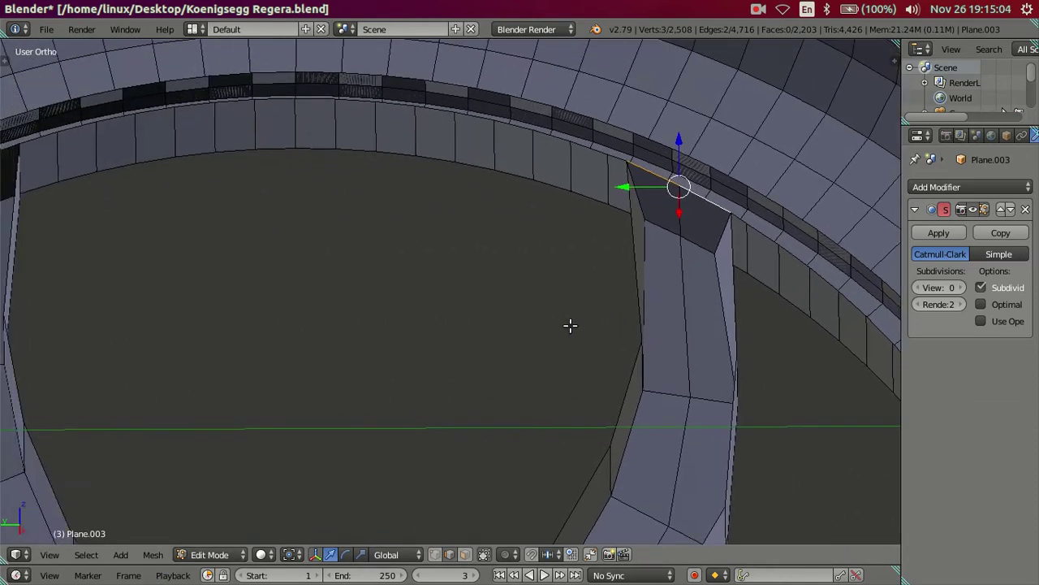
scroll(220, 298, "down", 2)
scroll(390, 331, "up", 4)
right_click(294, 229)
right_click(315, 219)
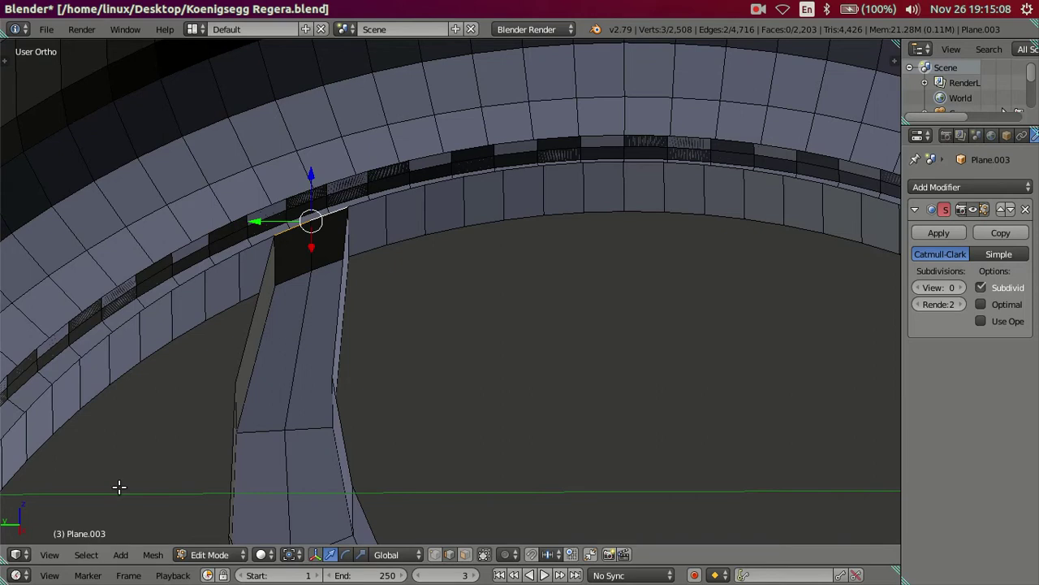
key("s")
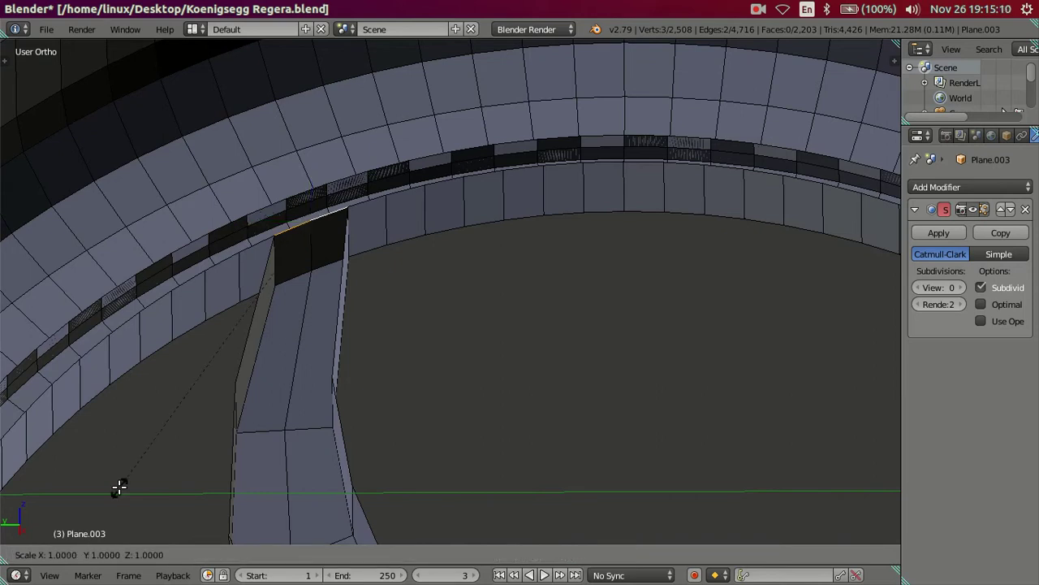
type("1.")
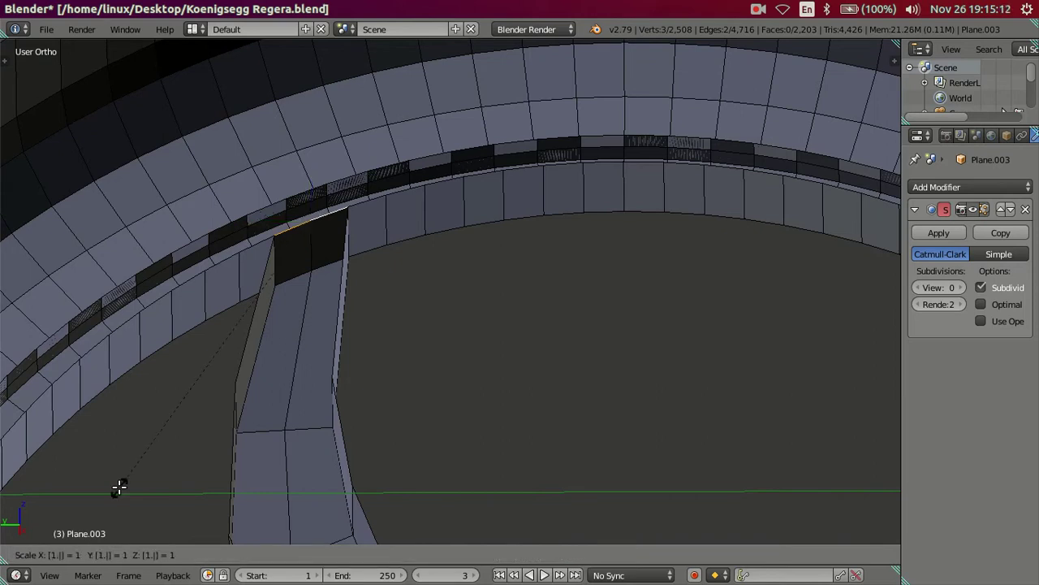
type("5")
key("Return")
Scale the spoke-joint vertices by 1.5, then clear the selection
scroll(130, 479, "down", 2)
scroll(203, 438, "down", 2)
mouse_move(274, 406)
middle_mouse_down()
mouse_move(434, 271)
mouse_move(345, 350)
mouse_move(363, 393)
middle_mouse_up()
left_click(350, 406)
left_click(351, 437, "shift")
mouse_move(351, 437)
middle_mouse_down()
mouse_move(418, 423)
mouse_move(413, 329)
middle_mouse_up()
scroll(374, 414, "up", 1)
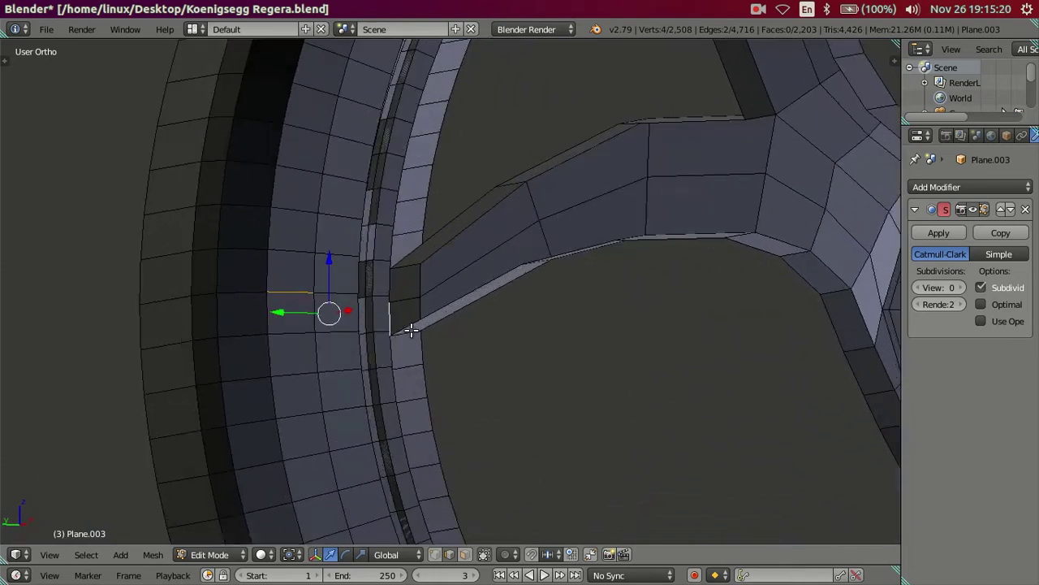
scroll(381, 284, "up", 2)
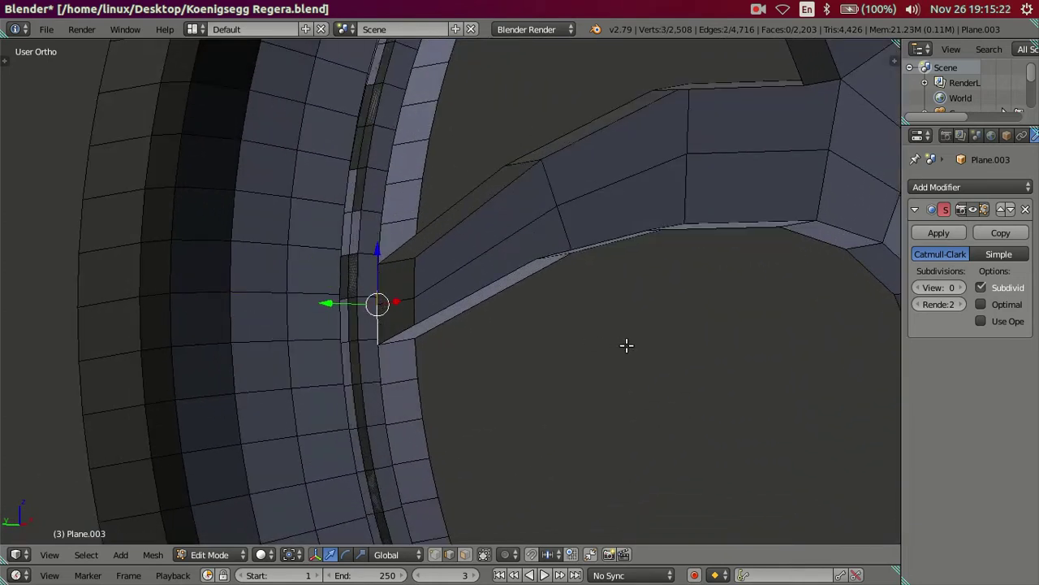
type("s1.5")
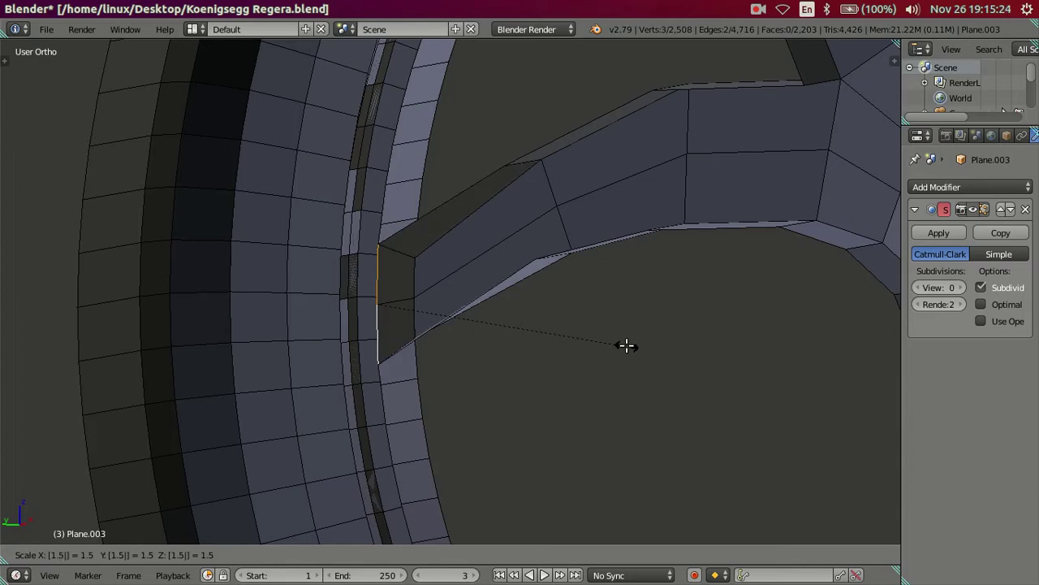
key("Return")
scroll(566, 325, "down", 5)
key("a")
mouse_move(552, 298)
middle_mouse_down()
mouse_move(581, 365)
mouse_move(594, 314)
mouse_move(674, 290)
mouse_move(587, 295)
mouse_move(561, 343)
mouse_move(619, 441)
mouse_move(671, 353)
mouse_move(589, 343)
mouse_move(585, 260)
mouse_move(515, 428)
mouse_move(475, 293)
mouse_move(459, 350)
mouse_move(633, 349)
mouse_move(593, 346)
middle_mouse_up()
Frame the wheel in Right Ortho view, switch to solid shading, and orbit into an angled User Ortho view
middle_click_drag(582, 352, 337, 330)
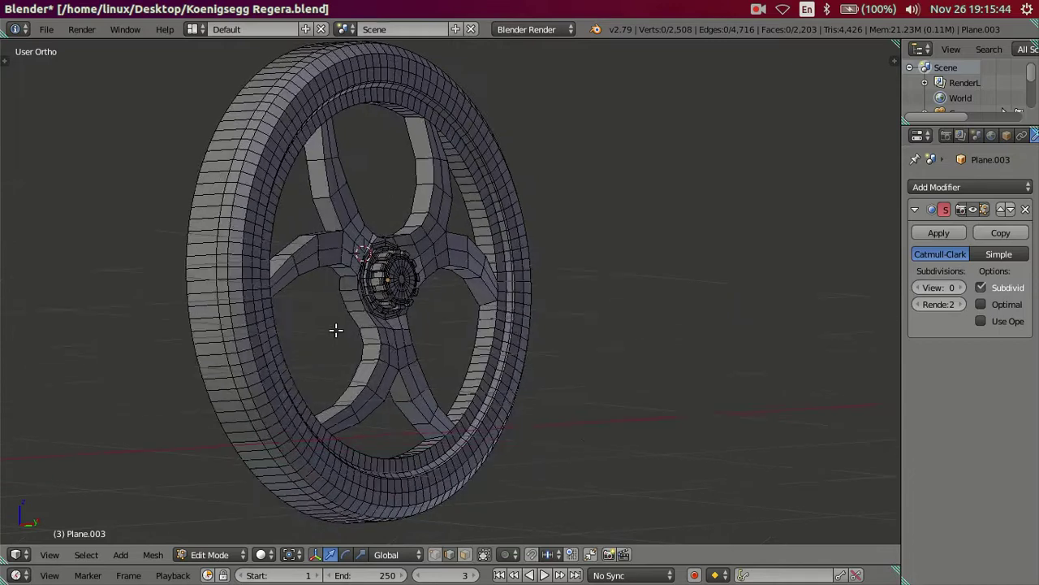
key("KP_3")
key("z")
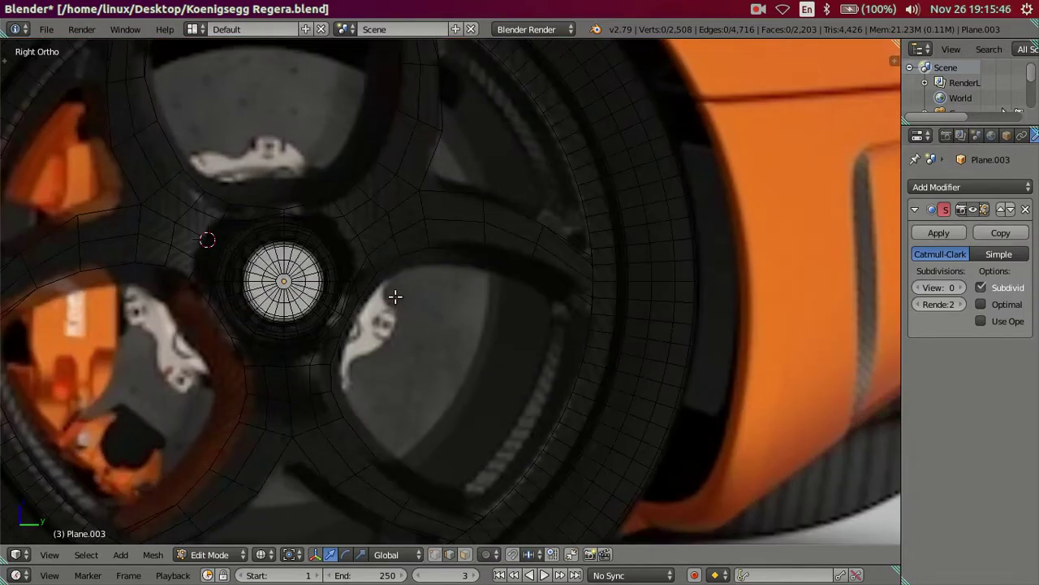
scroll(395, 295, "down", 2)
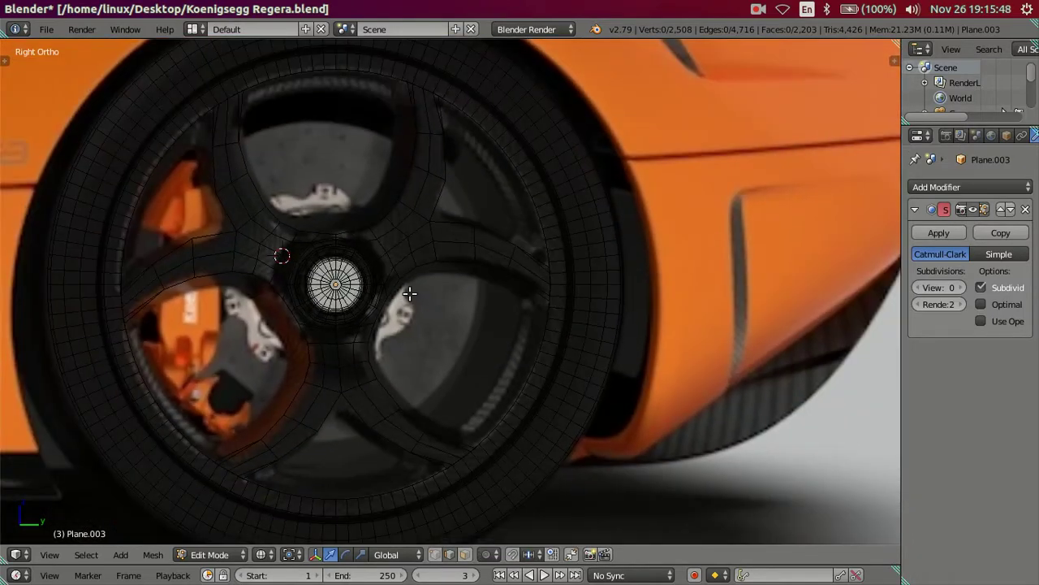
middle_click_drag(410, 293, 423, 289, "shift")
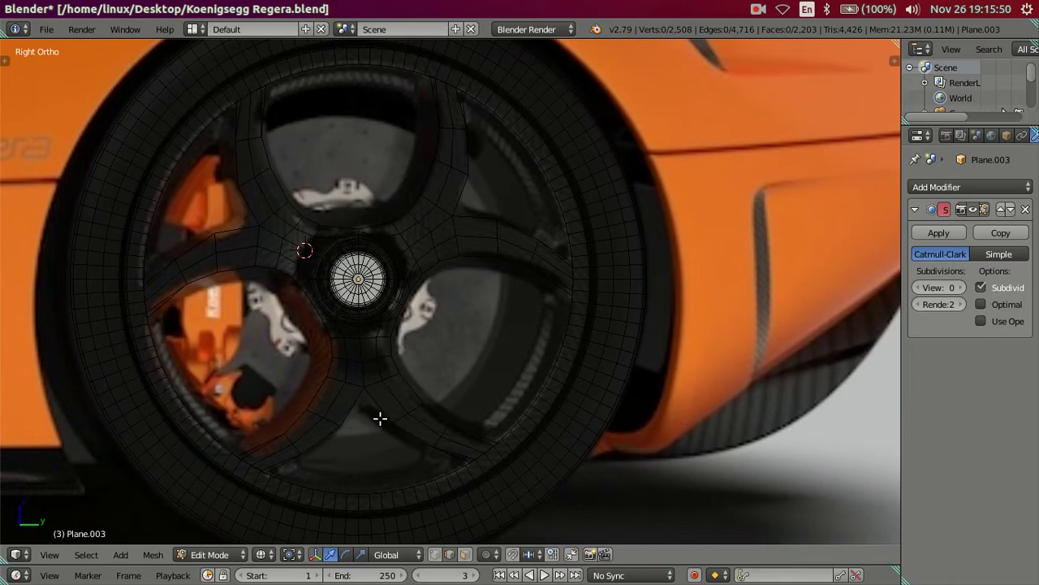
key("z")
scroll(436, 378, "up", 1)
mouse_move(436, 378)
middle_mouse_down()
mouse_move(501, 414)
mouse_move(489, 376)
mouse_move(515, 387)
mouse_move(666, 390)
mouse_move(549, 387)
mouse_move(598, 373)
mouse_move(525, 441)
mouse_move(548, 349)
mouse_move(435, 386)
mouse_move(488, 380)
middle_mouse_up()
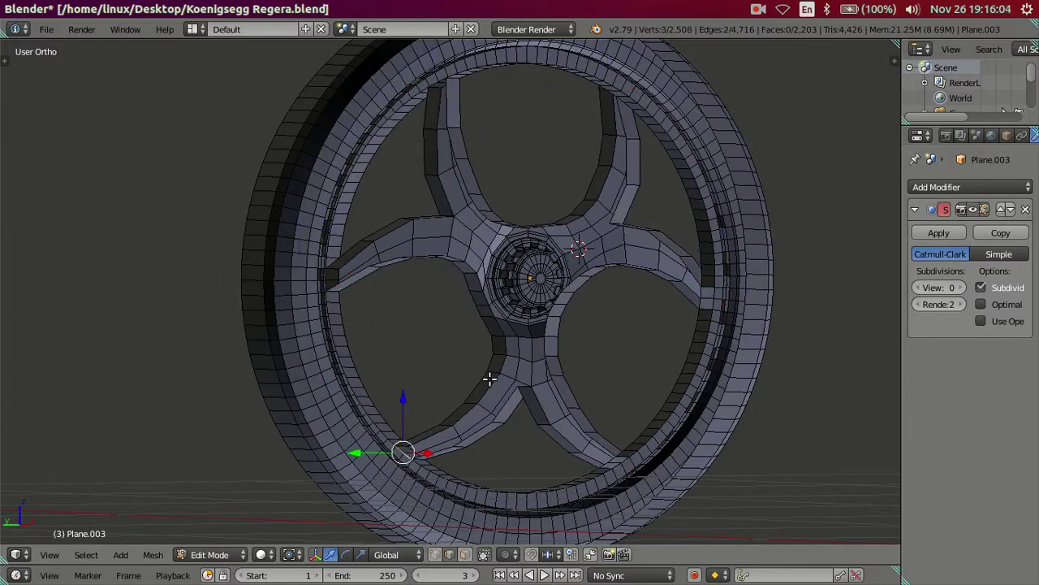
Deselect all vertices and orbit around the wheel to inspect it from several angles
mouse_move(612, 379)
middle_mouse_down()
mouse_move(499, 433)
mouse_move(498, 400)
mouse_move(301, 394)
mouse_move(238, 406)
middle_mouse_up()
key("a")
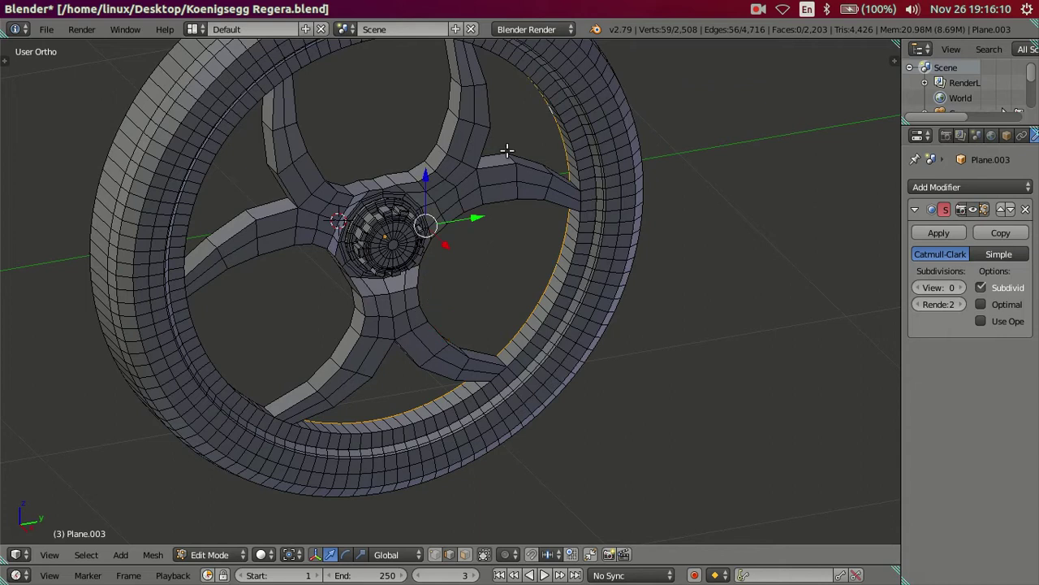
middle_click_drag(507, 150, 443, 70)
mouse_move(367, 65)
middle_mouse_down()
mouse_move(378, 168)
mouse_move(401, 213)
middle_mouse_up()
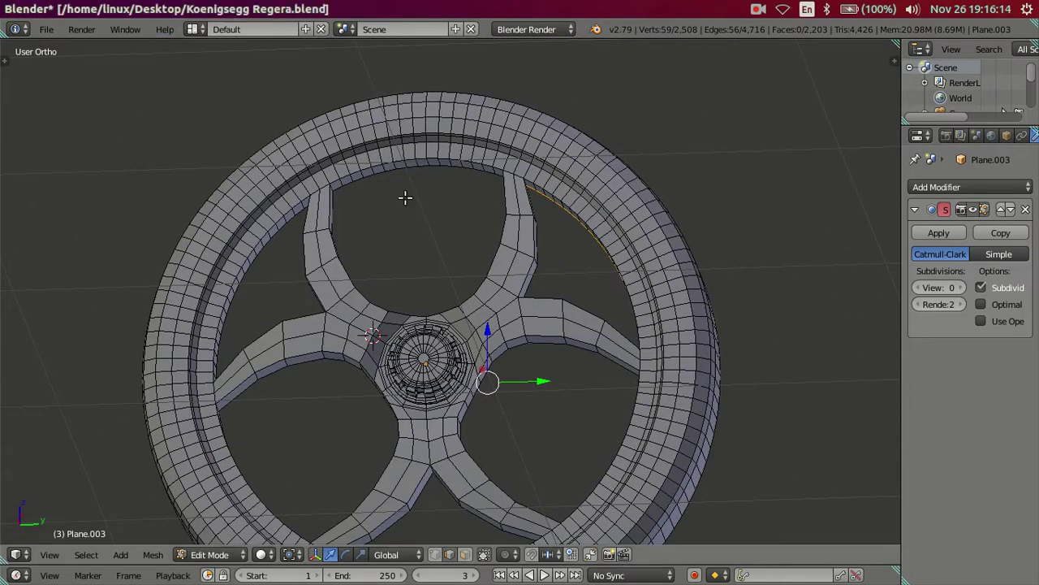
mouse_move(407, 207)
middle_mouse_down()
mouse_move(360, 255)
mouse_move(294, 288)
middle_mouse_up()
mouse_move(351, 312)
middle_mouse_down()
mouse_move(339, 387)
mouse_move(455, 389)
mouse_move(549, 365)
mouse_move(656, 309)
mouse_move(749, 309)
mouse_move(573, 376)
mouse_move(535, 295)
middle_mouse_up()
scroll(534, 295, "up", 2)
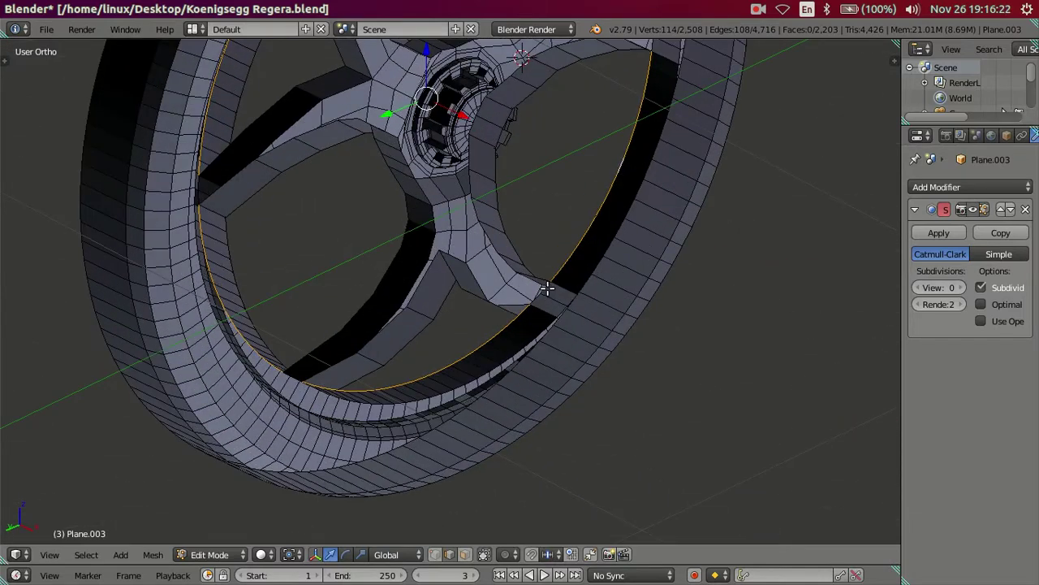
mouse_move(302, 355)
middle_mouse_down()
mouse_move(298, 418)
mouse_move(289, 390)
middle_mouse_up()
mouse_move(323, 290)
middle_mouse_down()
mouse_move(399, 381)
mouse_move(362, 311)
mouse_move(295, 284)
middle_mouse_up()
mouse_move(345, 255)
middle_mouse_down()
mouse_move(357, 292)
mouse_move(397, 269)
mouse_move(412, 152)
mouse_move(292, 344)
mouse_move(420, 299)
mouse_move(572, 209)
mouse_move(696, 322)
mouse_move(476, 211)
mouse_move(478, 314)
mouse_move(534, 413)
middle_mouse_up()
scroll(499, 356, "up", 2)
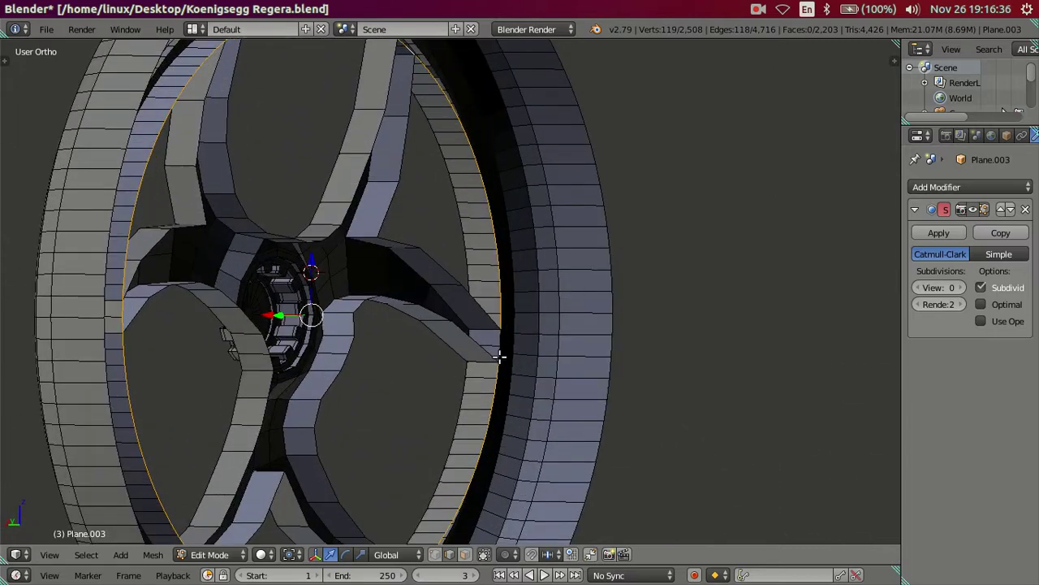
scroll(501, 339, "down", 3)
mouse_move(573, 359)
middle_mouse_down()
mouse_move(492, 455)
mouse_move(400, 341)
mouse_move(279, 344)
mouse_move(441, 344)
middle_mouse_up()
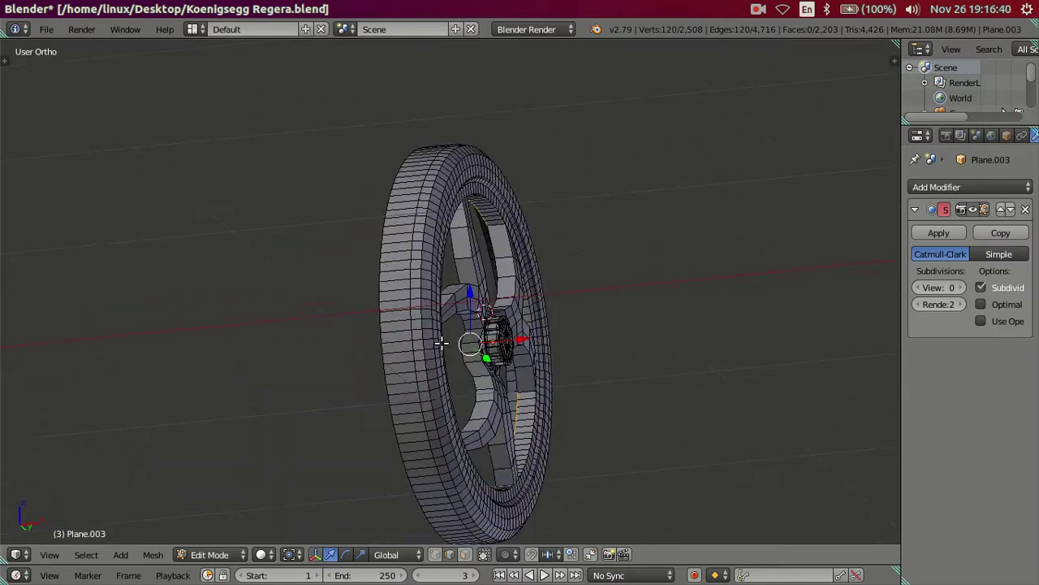
Compare the rim against the reference photo in Right Ortho wireframe view
key("KP_3")
scroll(587, 379, "up", 2)
key("z")
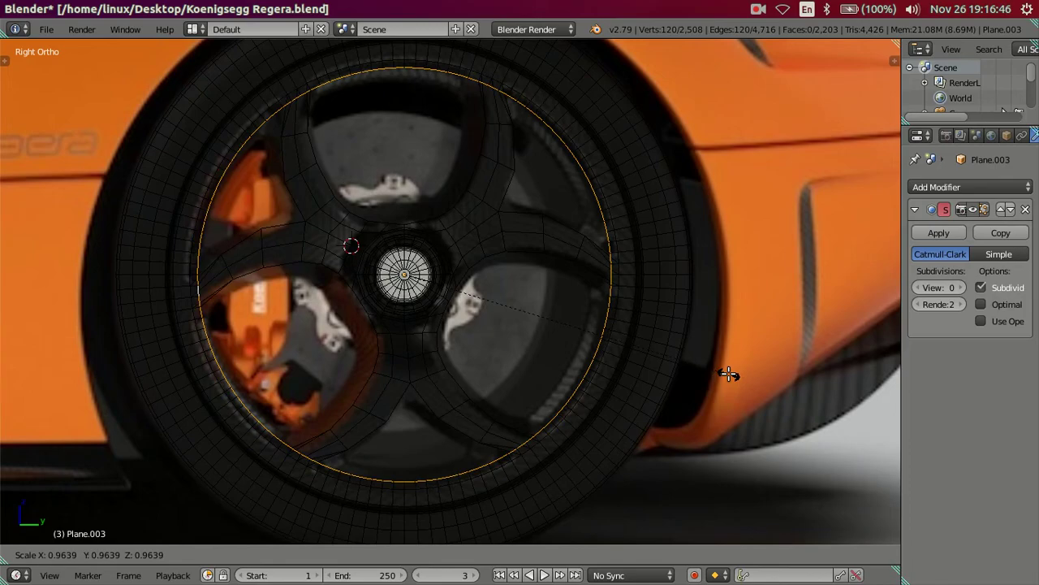
mouse_move(680, 387)
middle_mouse_down()
mouse_move(678, 368)
mouse_move(763, 365)
mouse_move(756, 355)
mouse_move(560, 430)
mouse_move(560, 411)
mouse_move(571, 423)
mouse_move(638, 434)
mouse_move(534, 327)
mouse_move(530, 352)
mouse_move(610, 427)
mouse_move(334, 431)
mouse_move(254, 382)
mouse_move(207, 390)
mouse_move(434, 280)
mouse_move(427, 338)
mouse_move(455, 367)
mouse_move(418, 273)
mouse_move(382, 254)
mouse_move(454, 284)
mouse_move(431, 298)
mouse_move(370, 276)
middle_mouse_up()
Confirm the 1.5 rescale of the spoke tip where it meets the rim
scroll(434, 281, "up", 3)
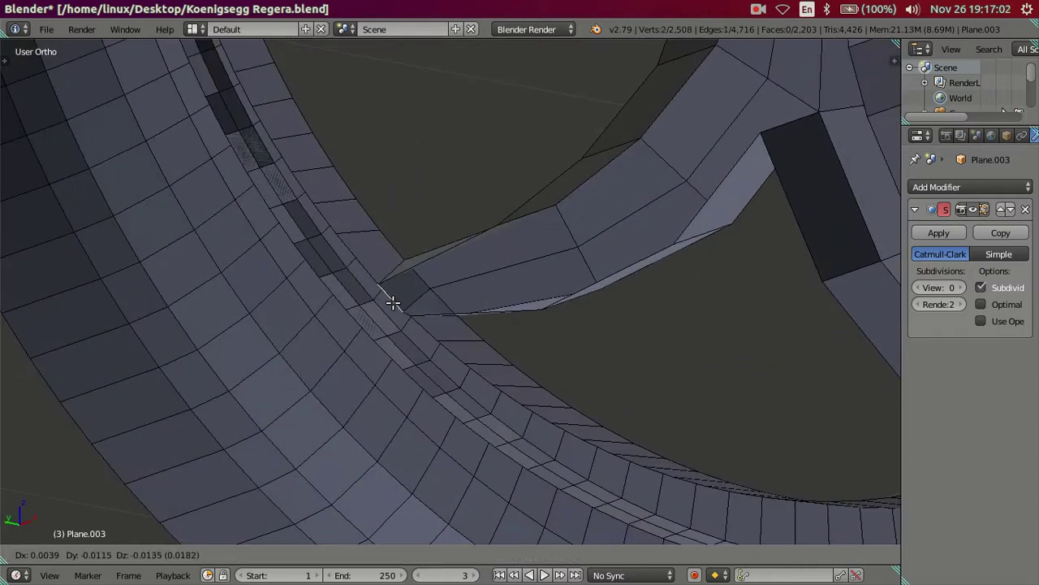
scroll(484, 299, "down", 3)
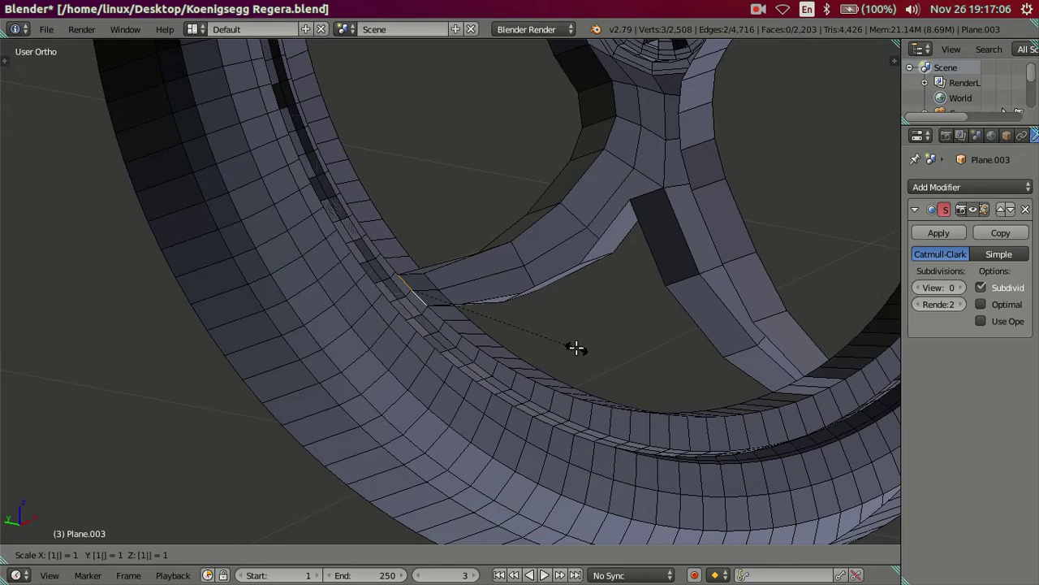
key("Return")
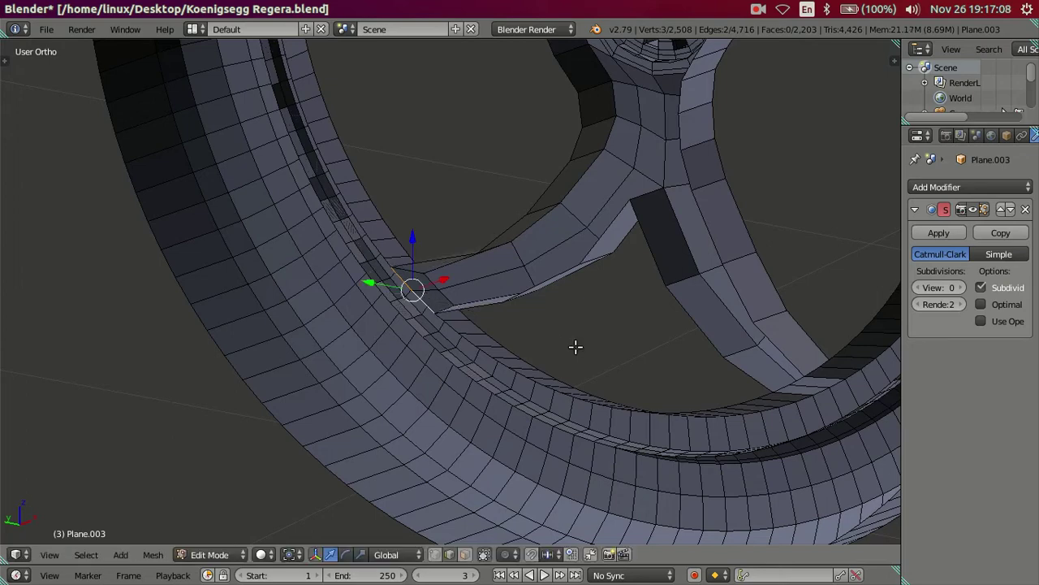
Orbit around the tire and spoke to check how the spoke end blends in
mouse_move(492, 340)
middle_mouse_down()
mouse_move(541, 355)
mouse_move(560, 326)
middle_mouse_up()
mouse_move(684, 343)
middle_mouse_down()
mouse_move(436, 347)
mouse_move(448, 371)
mouse_move(522, 373)
mouse_move(529, 343)
mouse_move(474, 292)
mouse_move(401, 279)
middle_mouse_up()
scroll(401, 278, "down", 2)
scroll(400, 279, "down", 2)
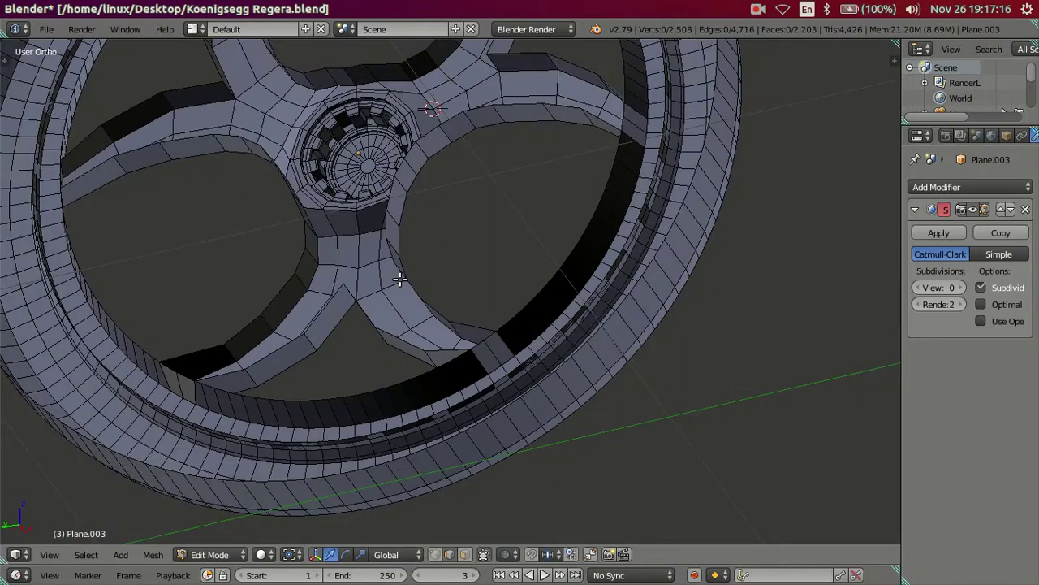
mouse_move(222, 350)
middle_mouse_down()
mouse_move(254, 365)
mouse_move(248, 301)
middle_mouse_up()
scroll(260, 372, "down", 3)
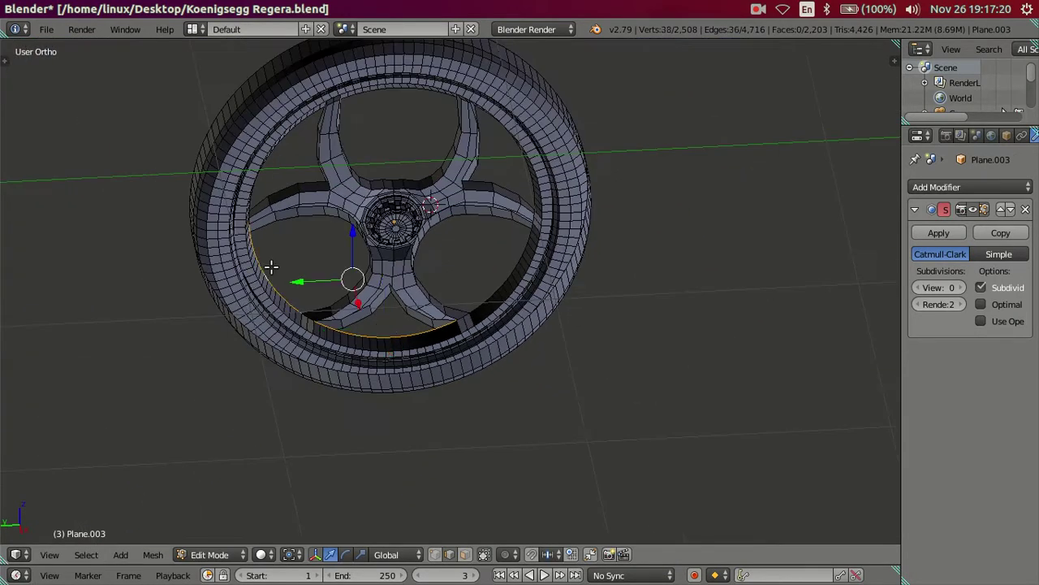
middle_click_drag(288, 146, 336, 165)
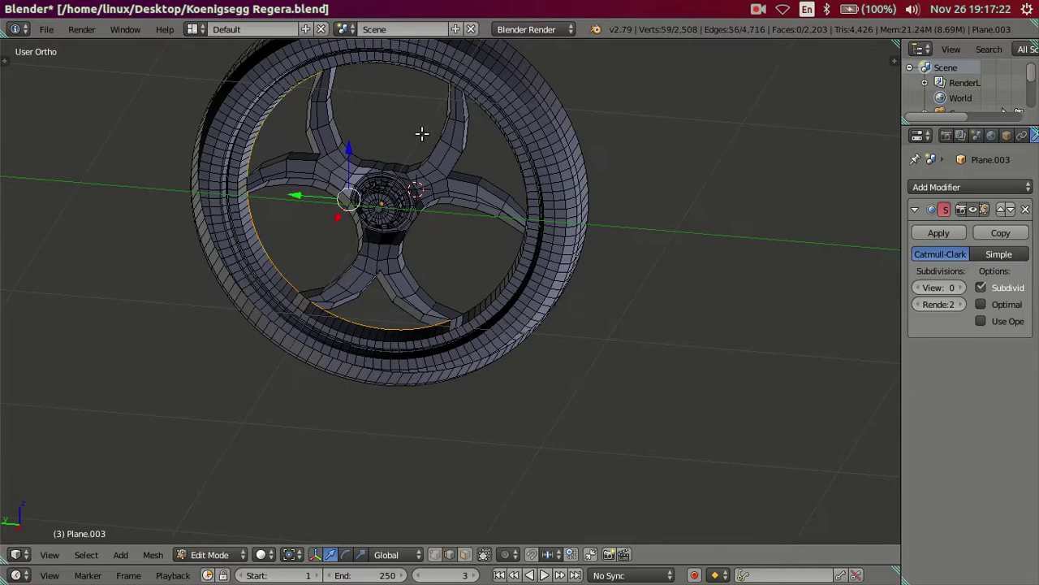
middle_click_drag(421, 133, 392, 177)
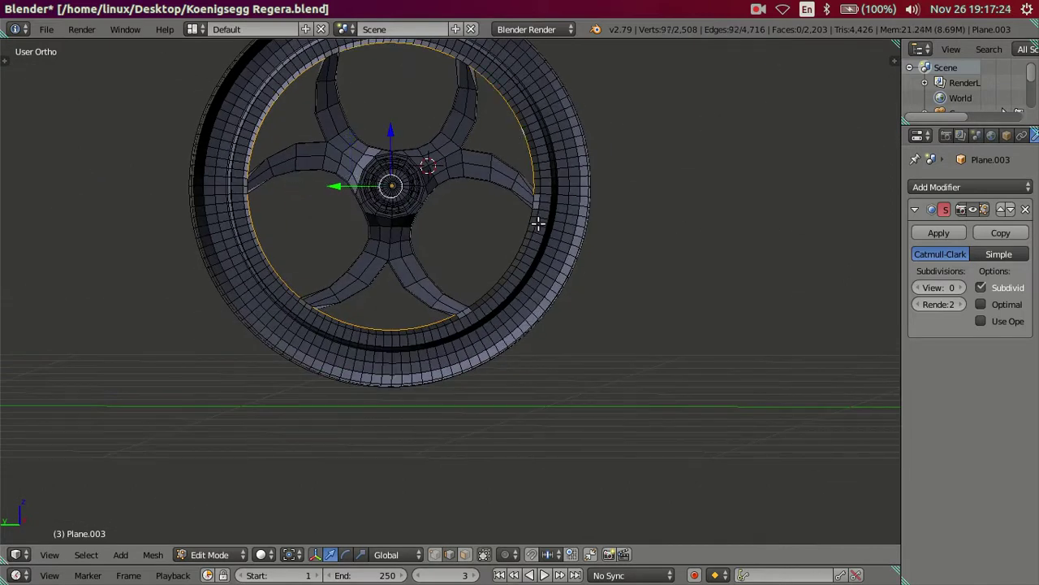
middle_click_drag(538, 223, 516, 225)
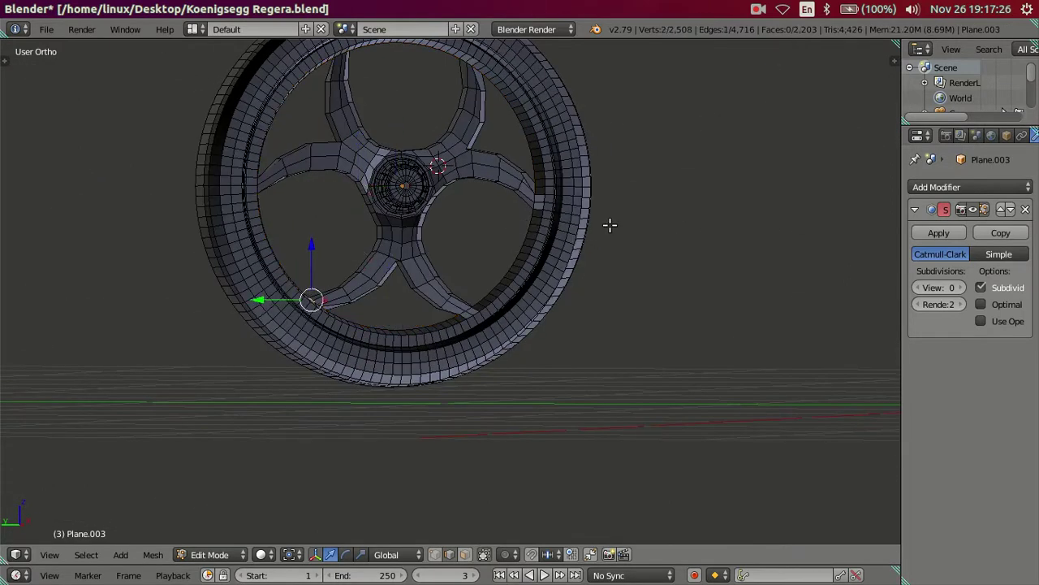
Extrude the selected inner rim loop in place and reposition the new loop
mouse_move(608, 232)
middle_mouse_down()
mouse_move(423, 237)
mouse_move(389, 263)
mouse_move(574, 326)
mouse_move(566, 384)
middle_mouse_up()
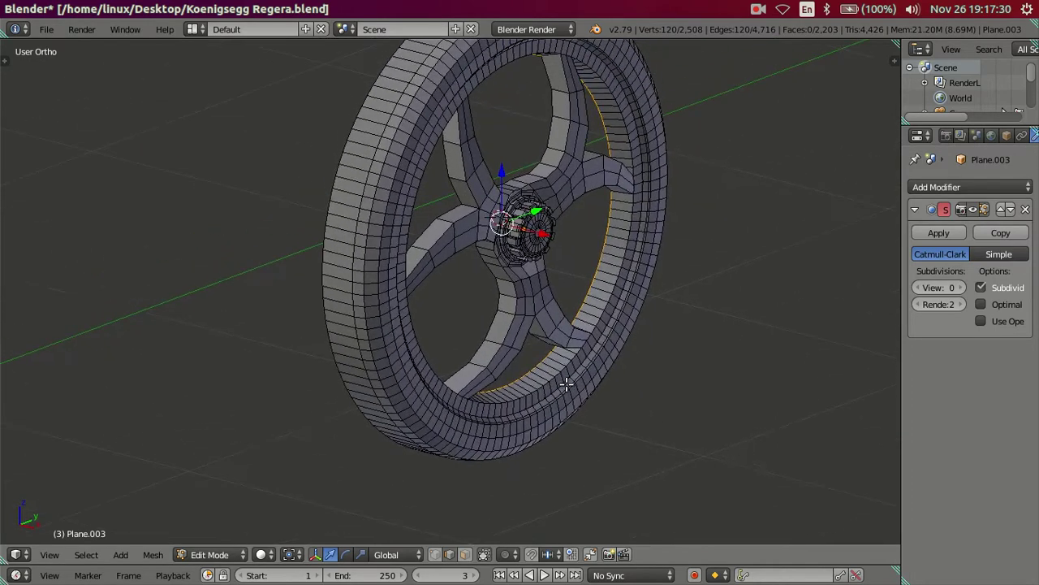
key("e")
key("Escape")
mouse_move(684, 364)
middle_mouse_down()
mouse_move(698, 341)
mouse_move(813, 343)
mouse_move(833, 350)
mouse_move(849, 385)
mouse_move(858, 318)
mouse_move(882, 319)
mouse_move(9, 352)
mouse_move(891, 374)
mouse_move(875, 399)
mouse_move(795, 359)
mouse_move(568, 398)
mouse_move(460, 336)
mouse_move(685, 374)
mouse_move(608, 318)
mouse_move(400, 233)
middle_mouse_up()
key("g")
left_click(403, 233)
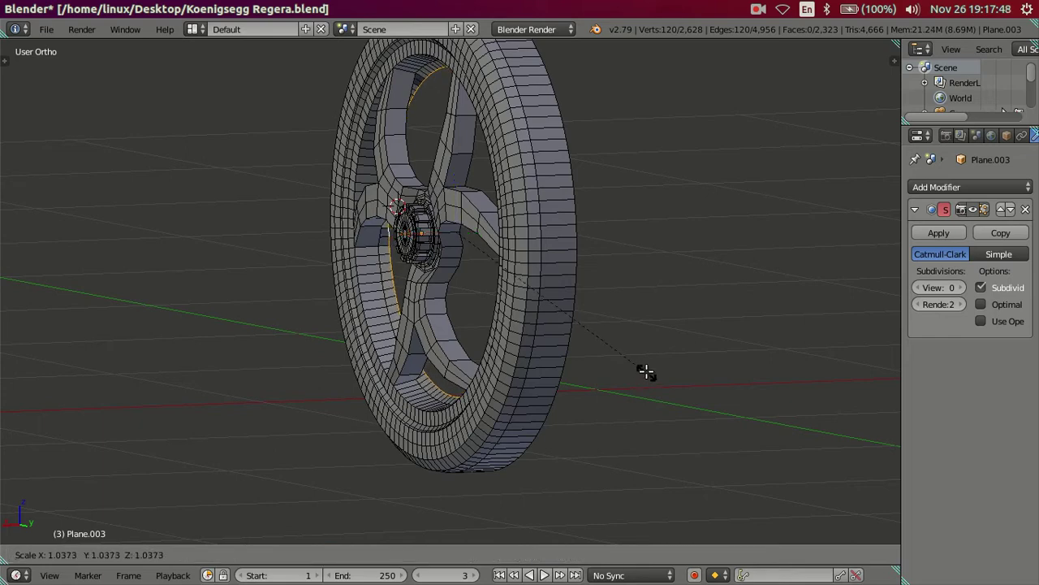
In Right Ortho over the reference photo, shrink the new rim loop to about 0.97
mouse_move(434, 371)
middle_mouse_down()
mouse_move(438, 379)
mouse_move(412, 76)
mouse_move(464, 325)
mouse_move(434, 348)
mouse_move(436, 360)
mouse_move(598, 331)
middle_mouse_up()
key("KP_3")
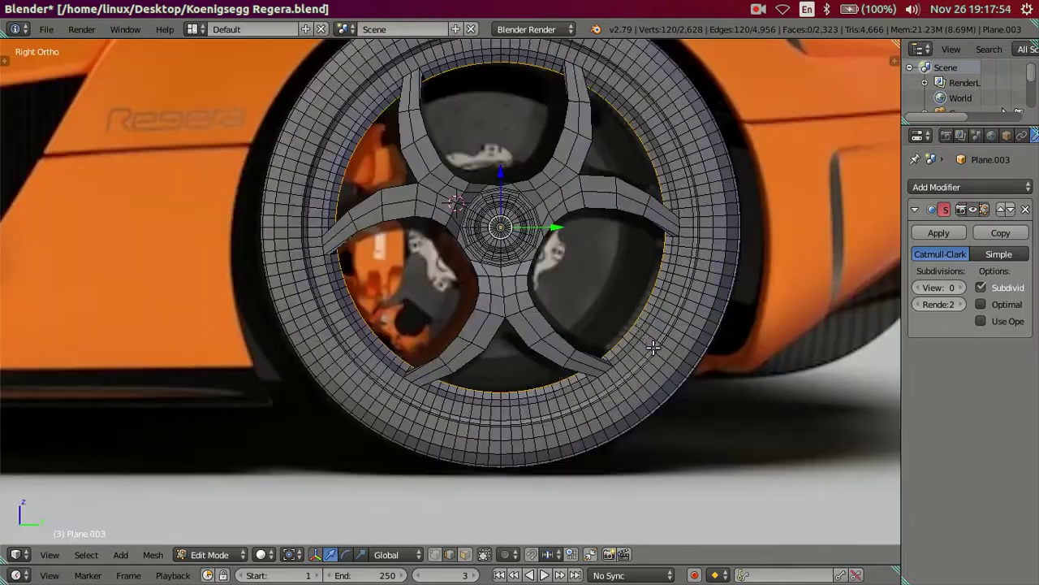
scroll(617, 333, "up", 3)
scroll(518, 382, "up", 1)
middle_click_drag(518, 381, 399, 395, "shift")
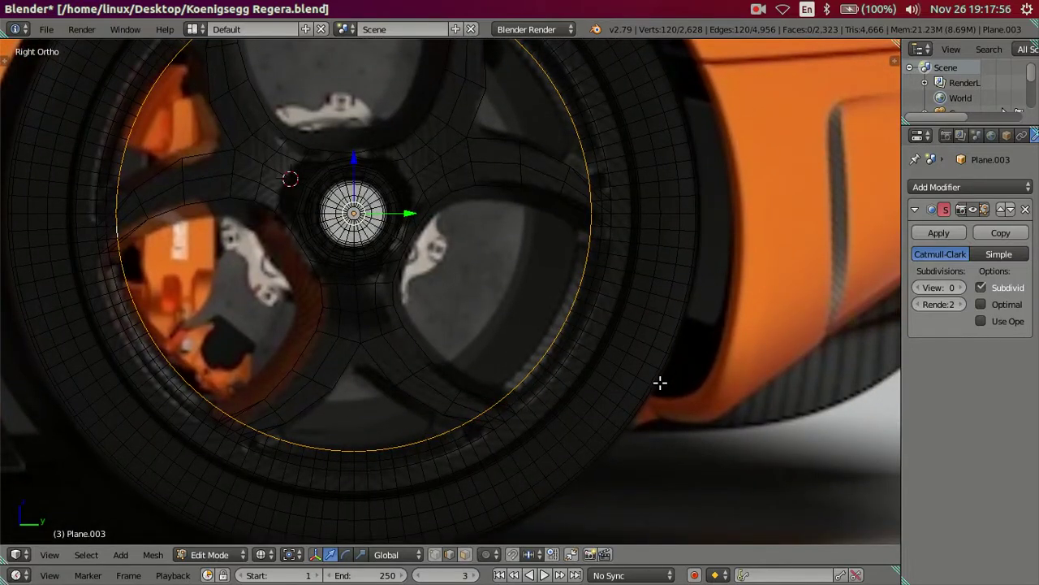
key("s")
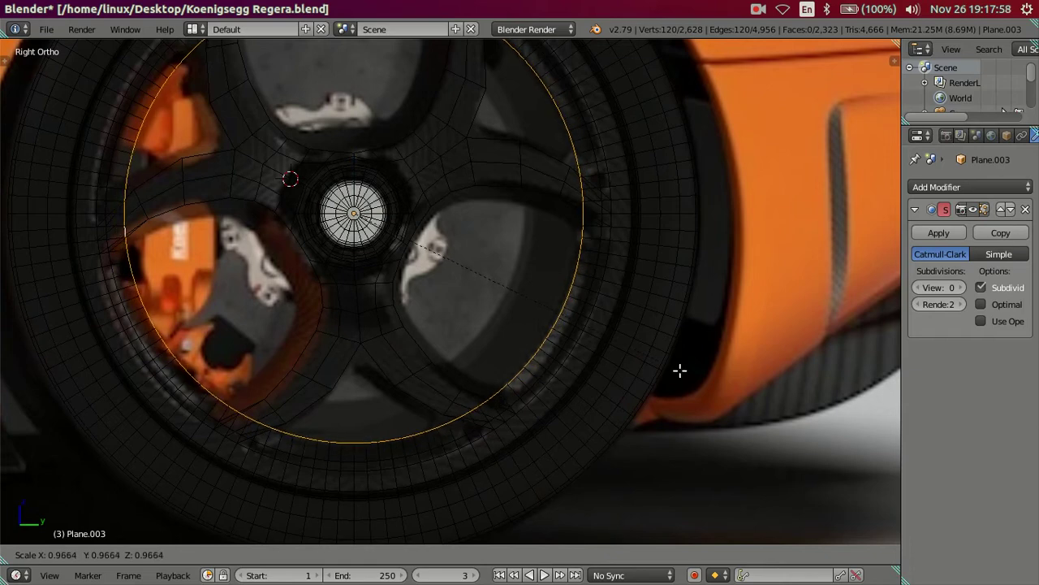
left_click(680, 370)
middle_click_drag(652, 371, 243, 422)
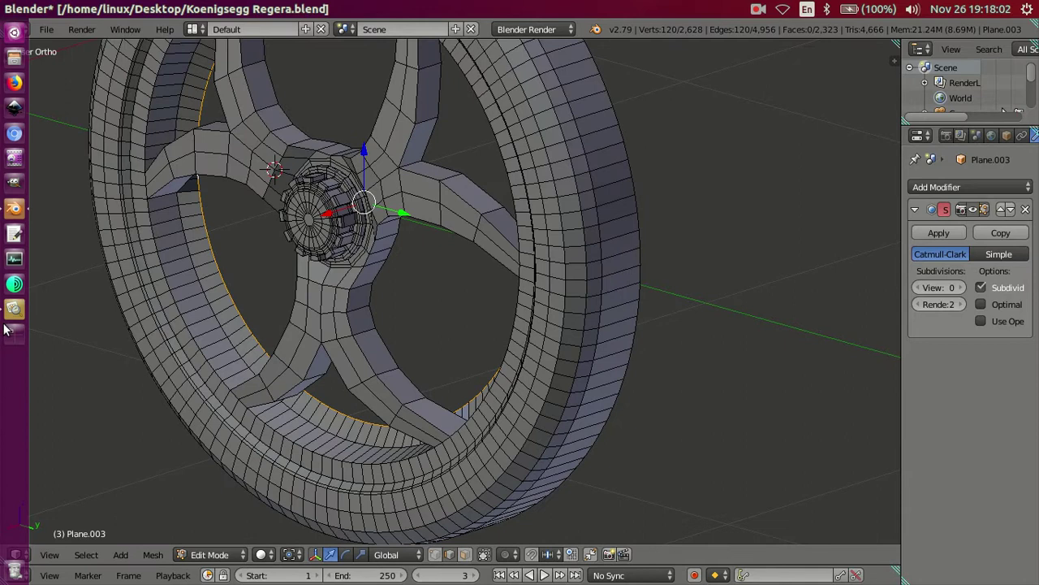
left_click(13, 309)
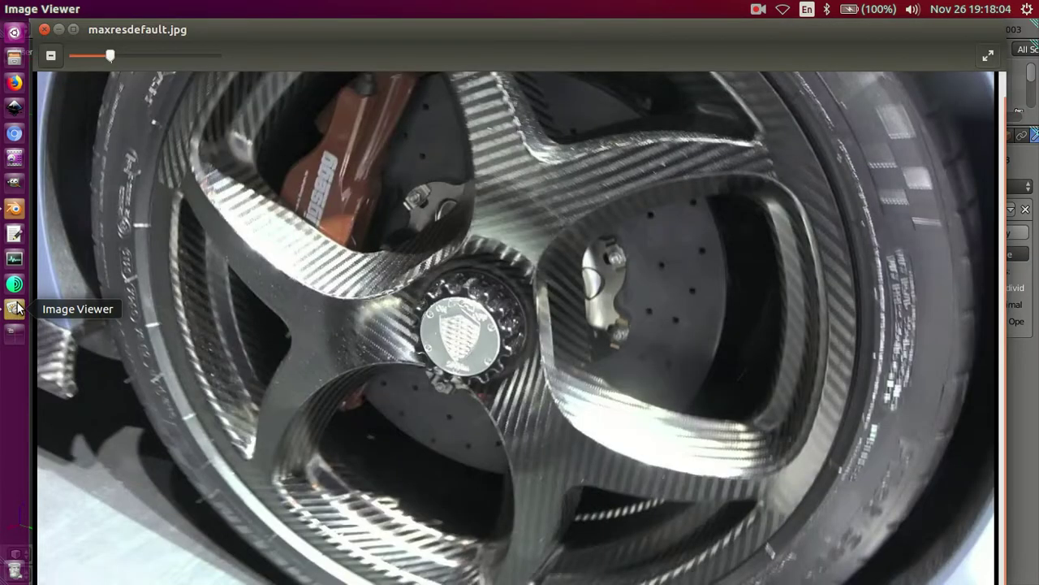
scroll(266, 310, "down", 1)
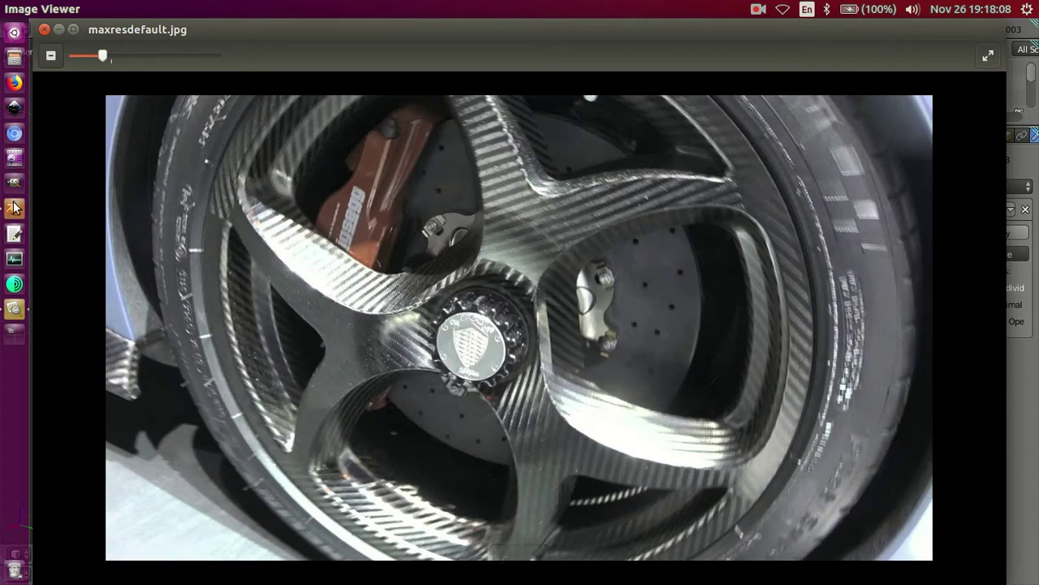
left_click(13, 207)
mouse_move(290, 263)
middle_mouse_down()
mouse_move(271, 267)
mouse_move(257, 255)
mouse_move(294, 217)
middle_mouse_up()
left_click_drag(339, 205, 373, 201)
key("e")
Leave the extruded ring in place and duplicate the loop as another rim loop
right_click(405, 342)
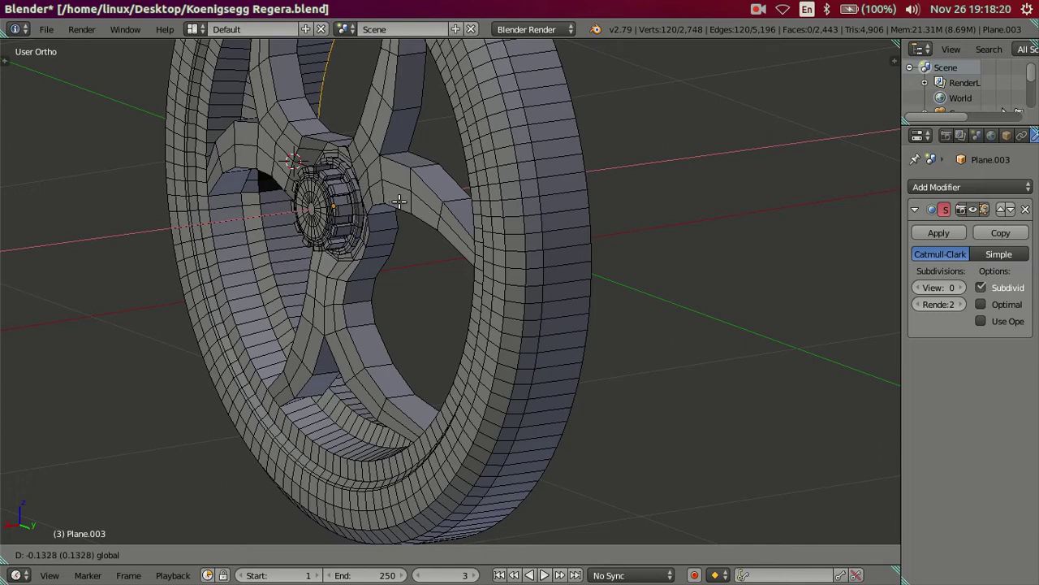
left_click_drag(402, 200, 406, 203)
mouse_move(406, 203)
middle_mouse_down()
mouse_move(622, 297)
mouse_move(476, 330)
mouse_move(487, 317)
mouse_move(642, 346)
middle_mouse_up()
key("shift+d")
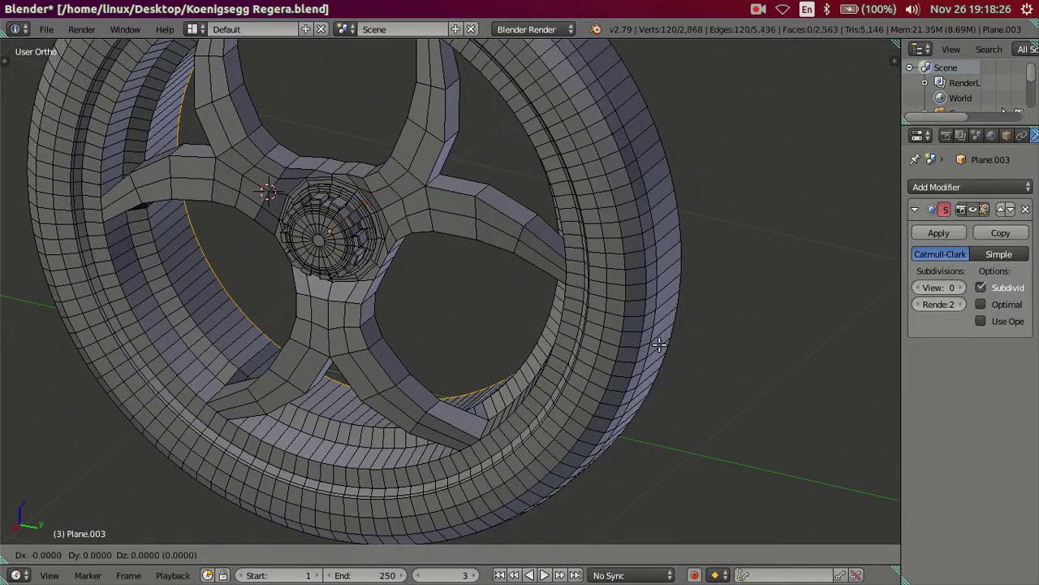
left_click(647, 337)
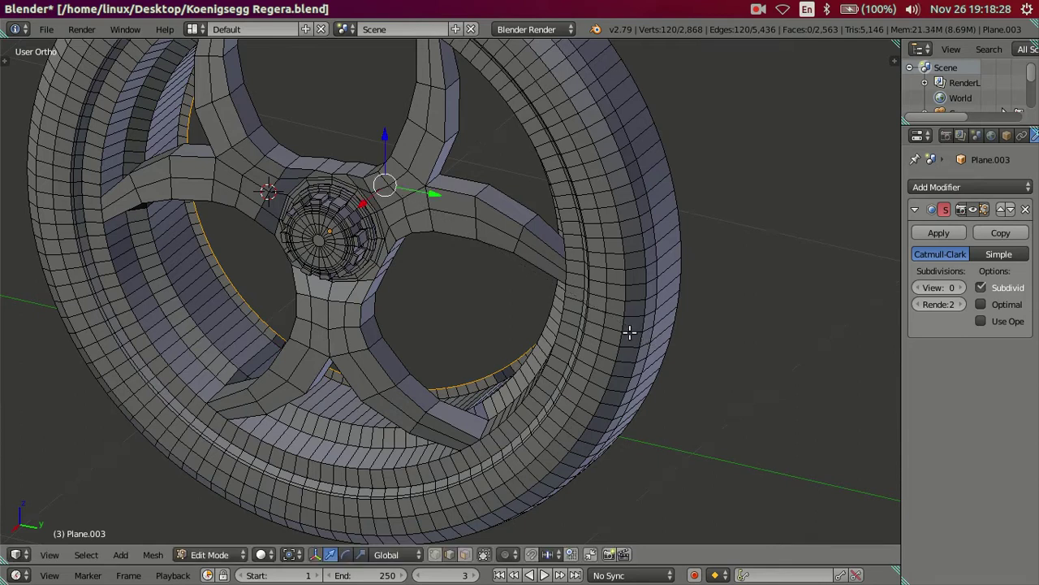
Move the new loop along the X axis and rescale it to fit the rim
middle_click_drag(622, 329, 536, 298)
key("g")
key("x")
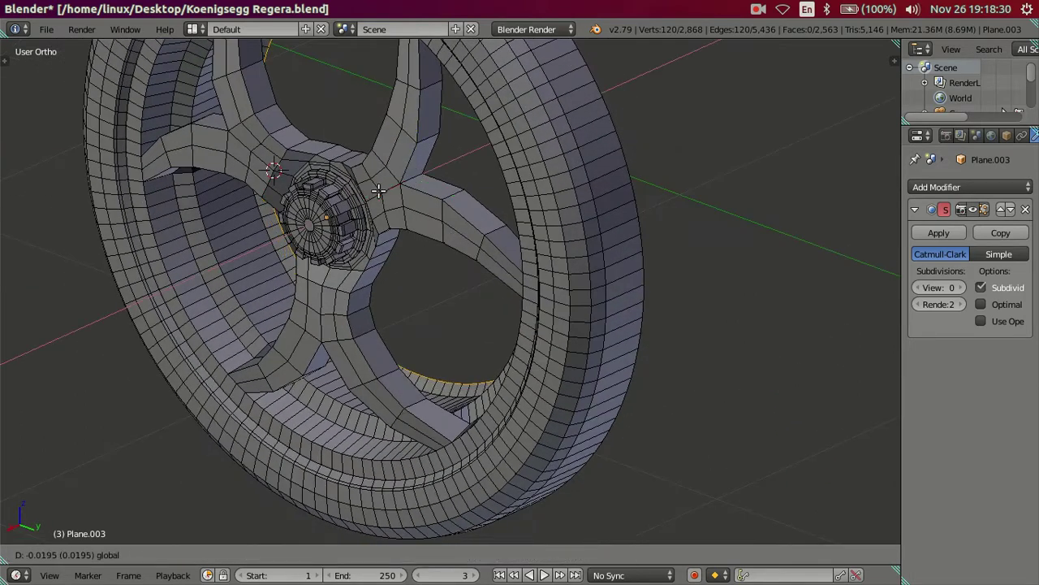
left_click(392, 201)
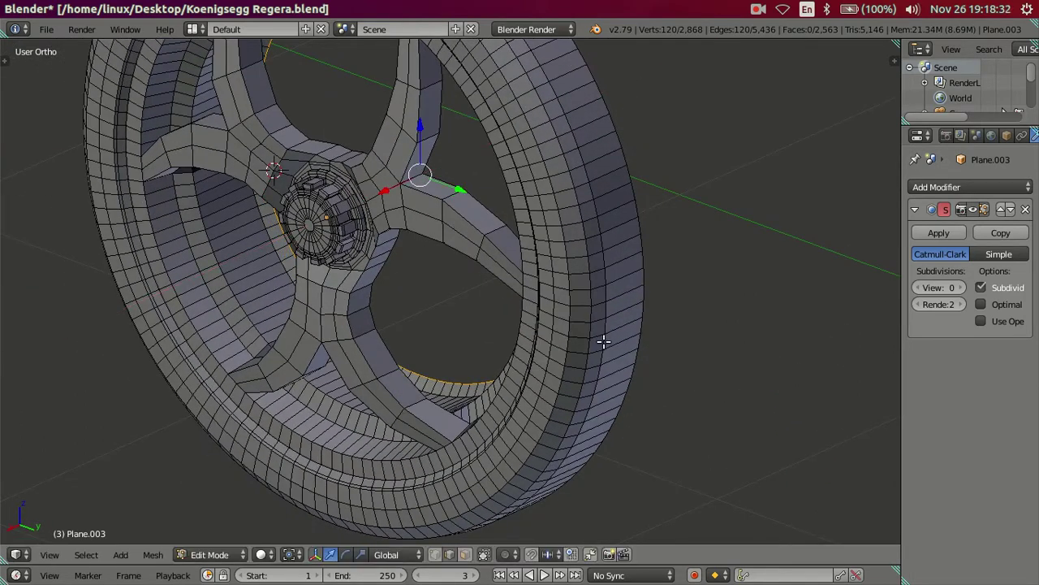
key("s")
left_click(698, 382)
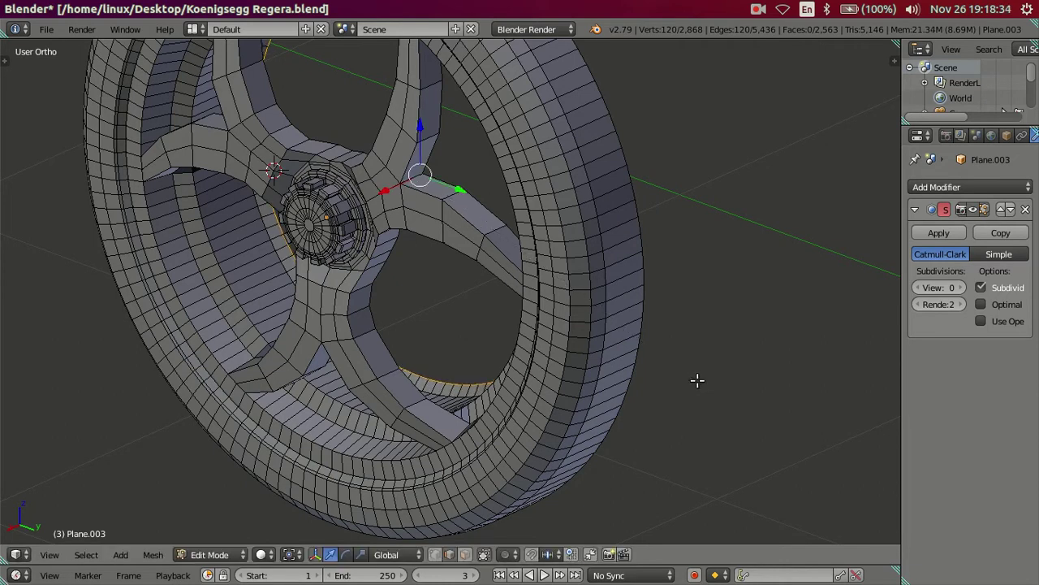
Nudge the rim edge loop about -0.0016 along X, deselect all, and return to Object Mode
left_click_drag(386, 189, 397, 187)
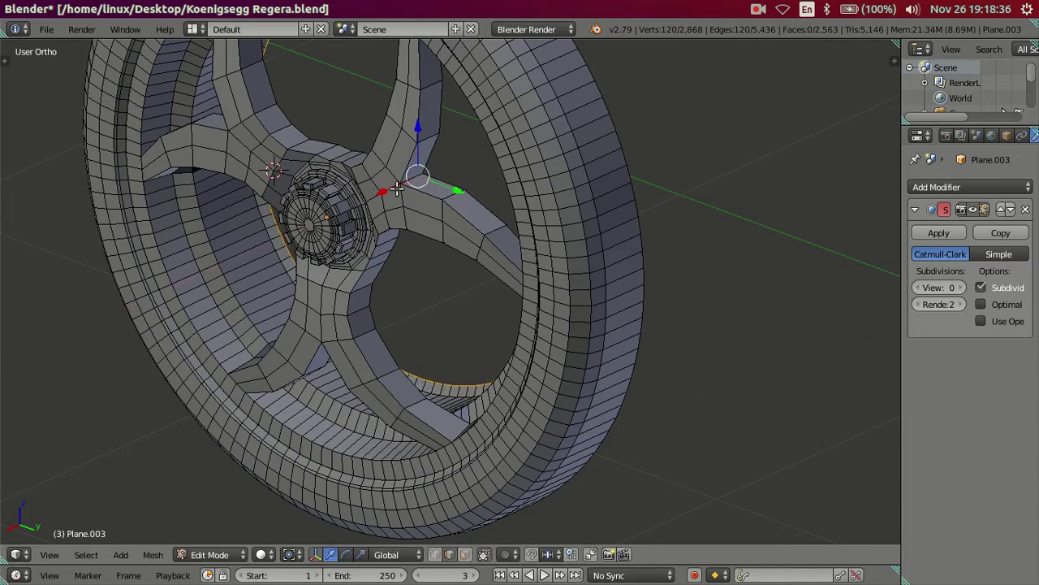
middle_click_drag(499, 258, 514, 286)
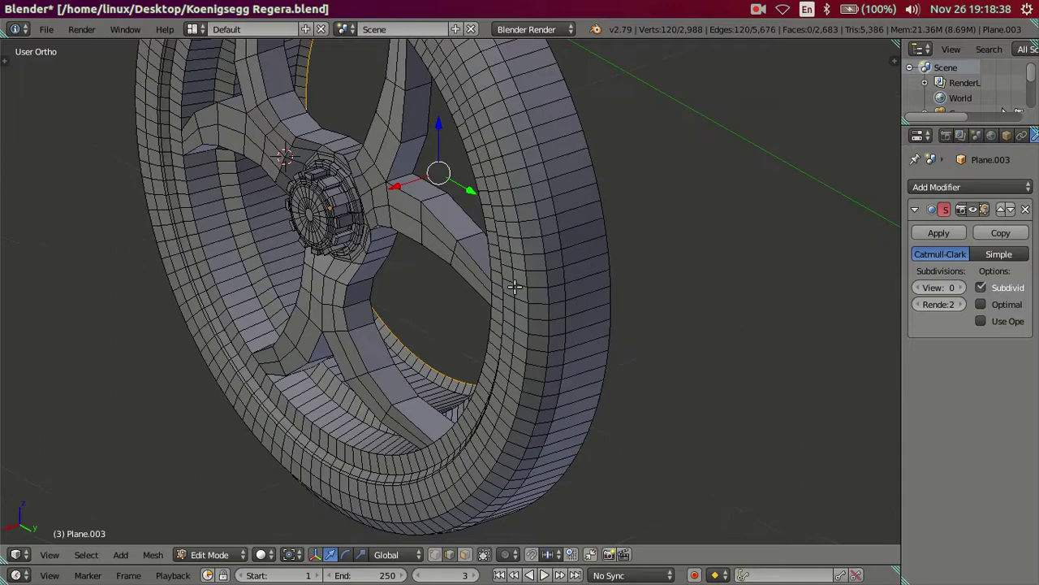
left_click_drag(395, 185, 444, 170)
mouse_move(444, 169)
middle_mouse_down()
mouse_move(518, 304)
mouse_move(591, 301)
mouse_move(607, 343)
mouse_move(557, 324)
mouse_move(557, 314)
mouse_move(503, 284)
mouse_move(522, 337)
mouse_move(648, 358)
mouse_move(651, 338)
mouse_move(473, 292)
mouse_move(515, 331)
mouse_move(535, 379)
mouse_move(529, 390)
mouse_move(511, 332)
mouse_move(411, 315)
mouse_move(203, 332)
mouse_move(164, 318)
mouse_move(206, 320)
middle_mouse_up()
key("a")
key("Tab")
scroll(651, 339, "down", 2)
Enter Edit Mode on the wheel and show the N-panel transform properties
scroll(425, 351, "up", 2)
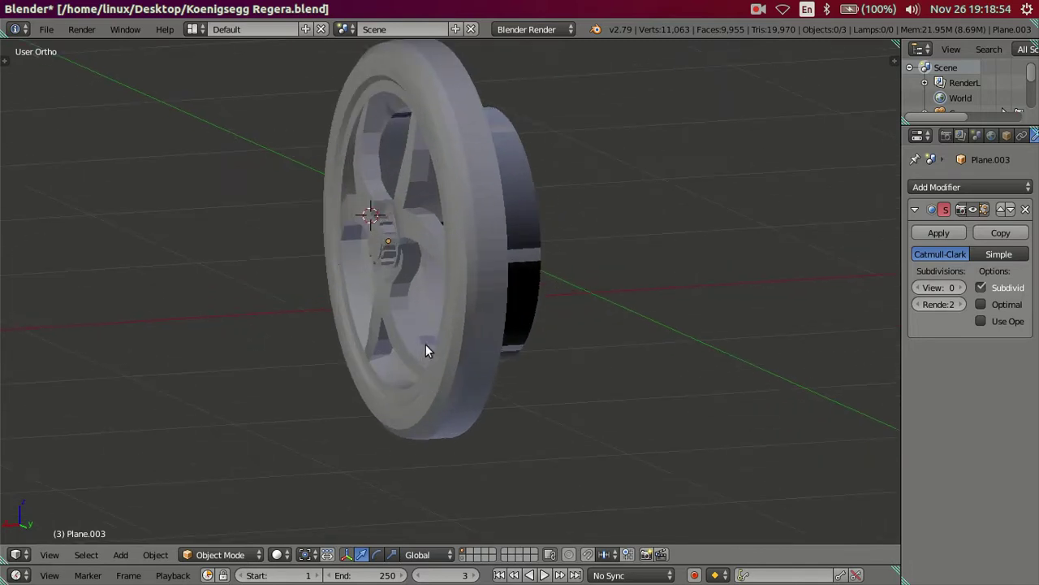
key("Tab")
scroll(531, 269, "up", 2)
scroll(538, 269, "down", 2)
middle_click_drag(485, 308, 501, 274)
scroll(493, 303, "up", 3)
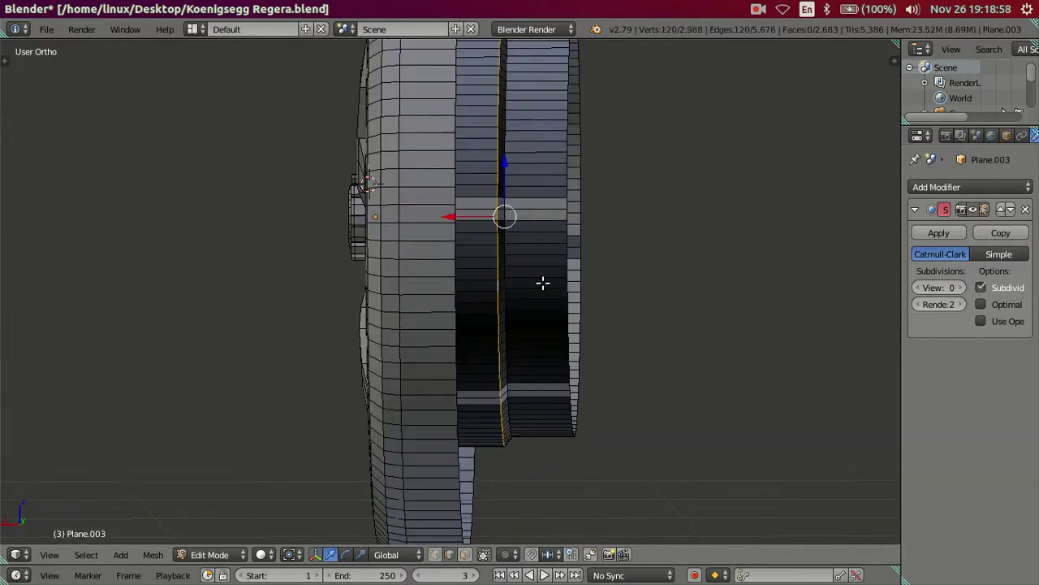
key("n")
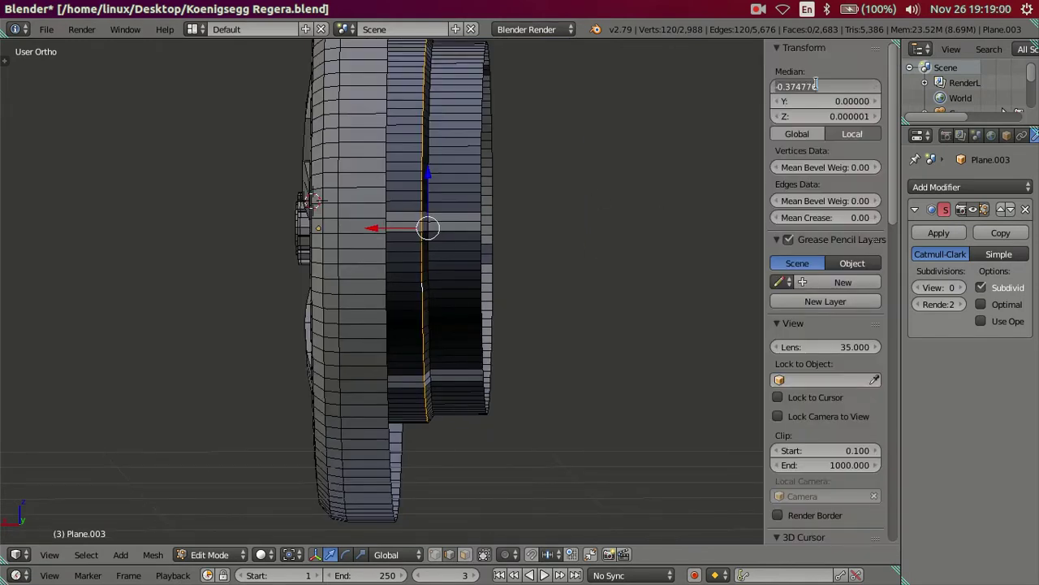
Set the Median Y of the rim's outer right edge loop to 0, leaving X at -0.57548
key("a")
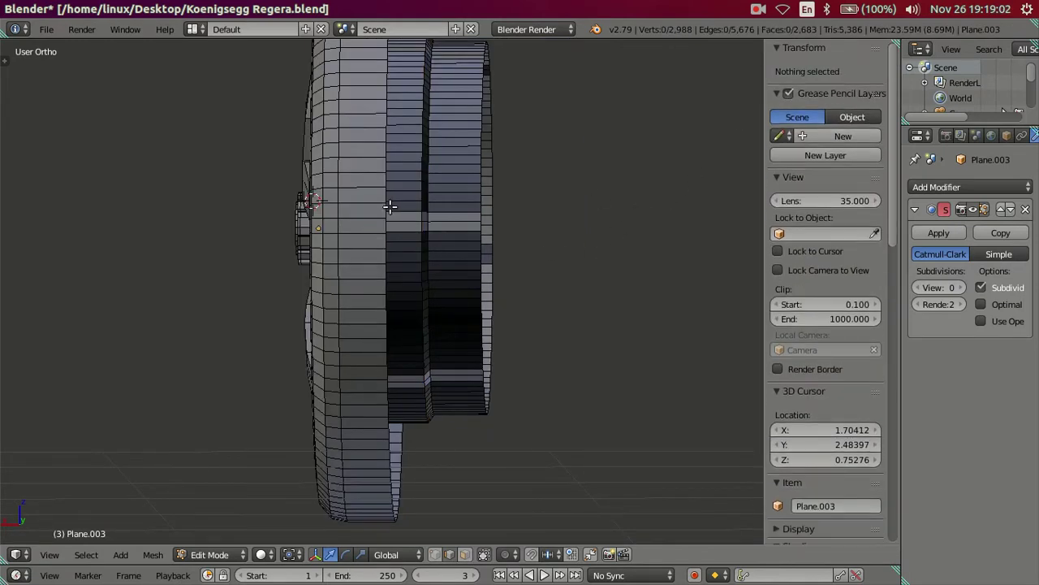
right_click(386, 207, "alt")
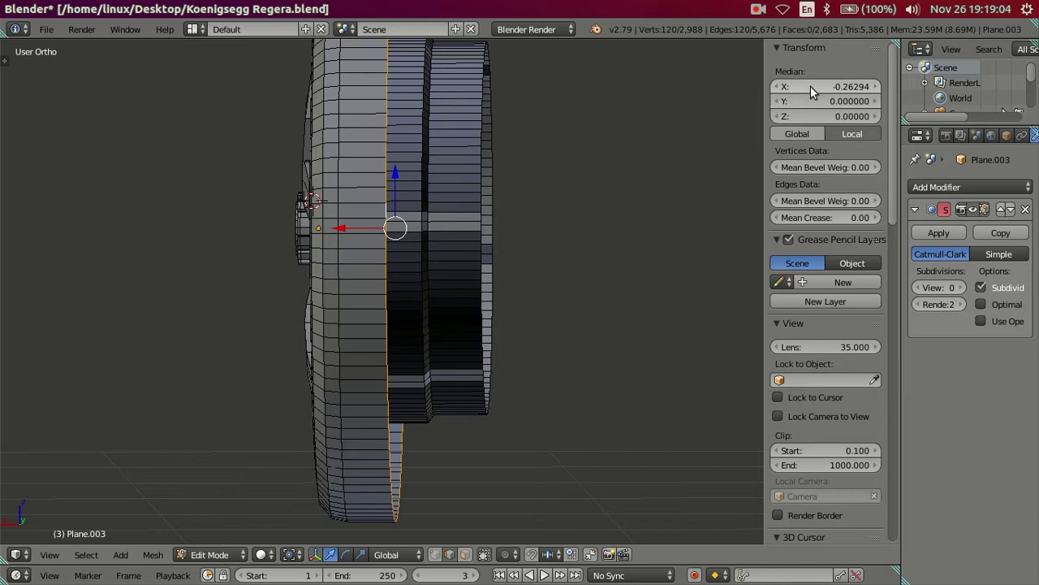
key("a")
mouse_move(587, 248)
middle_mouse_down()
mouse_move(504, 257)
mouse_move(452, 279)
mouse_move(473, 274)
mouse_move(466, 245)
middle_mouse_up()
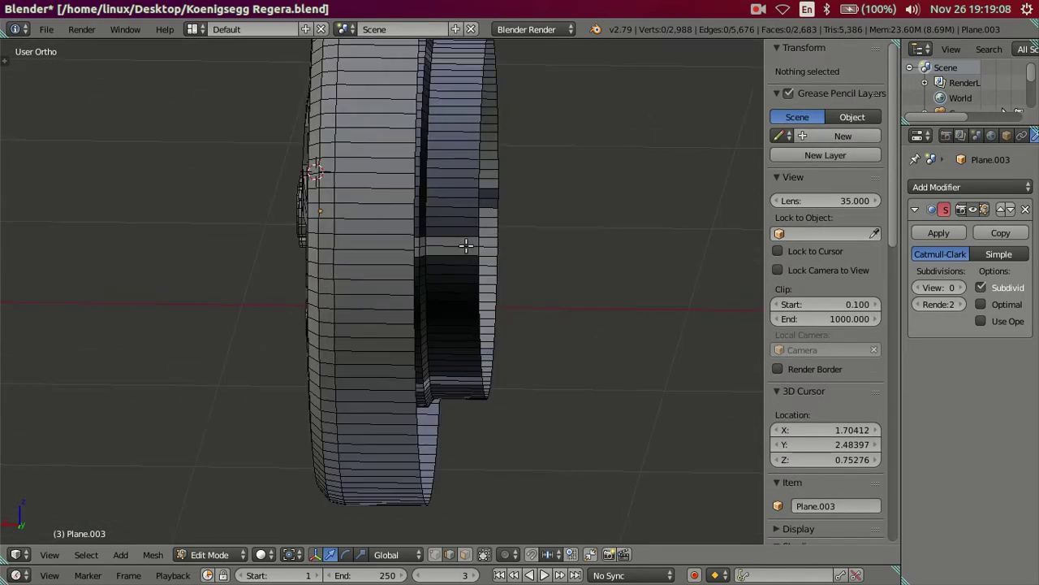
right_click(479, 200, "alt")
left_click(792, 100)
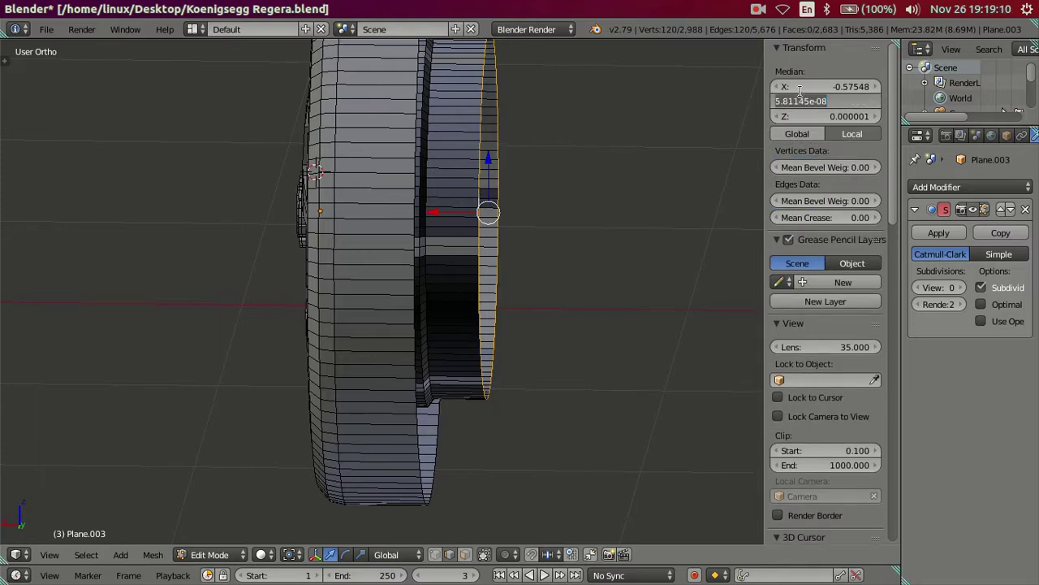
type("0")
key("Return")
left_click(822, 86)
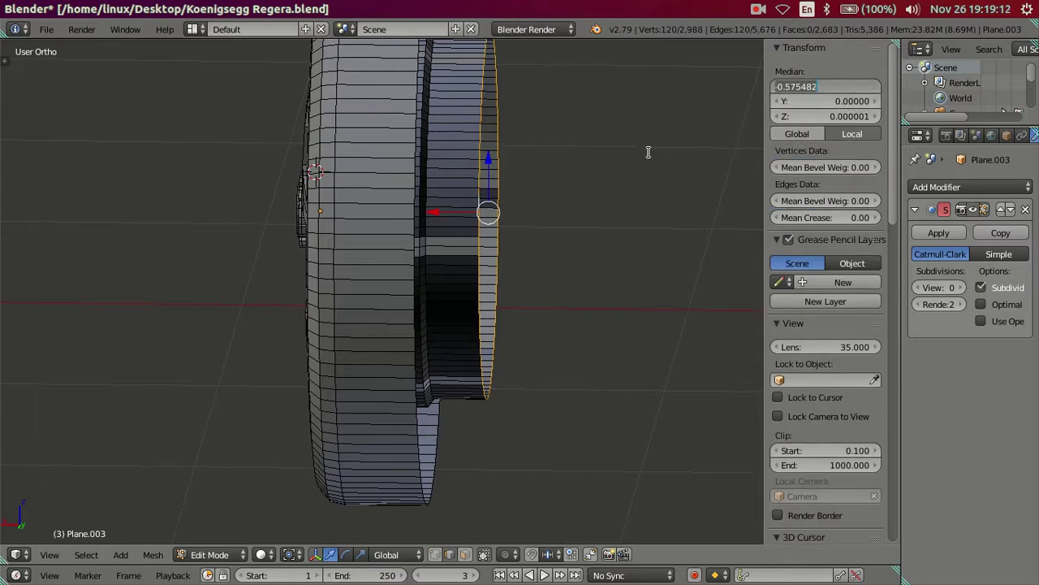
key("Return")
Extrude the rim's middle edge loop in place, hide the N panel, and return to Object Mode
key("a")
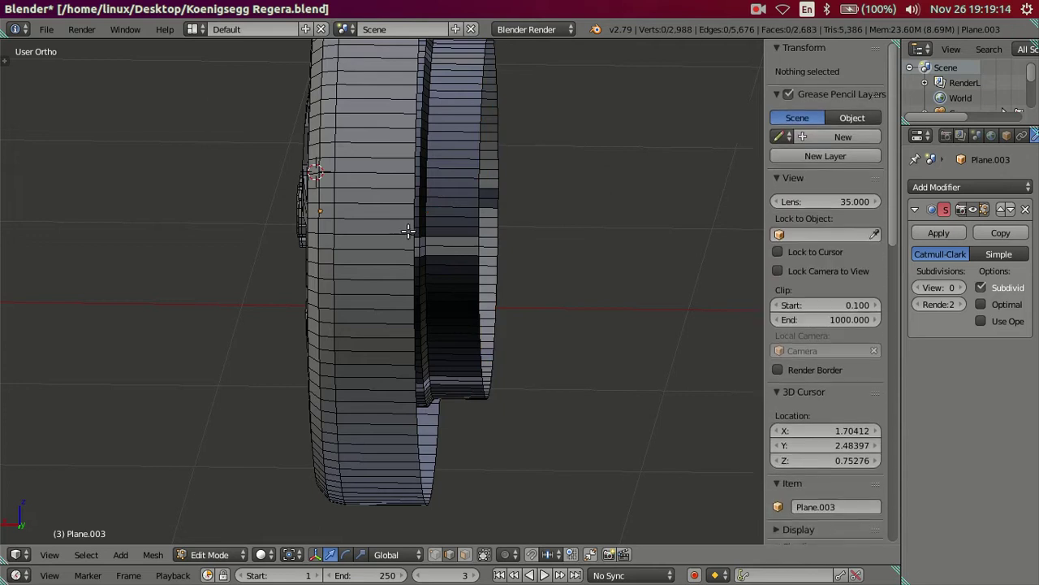
right_click(414, 228, "alt")
key("e")
right_click(622, 267)
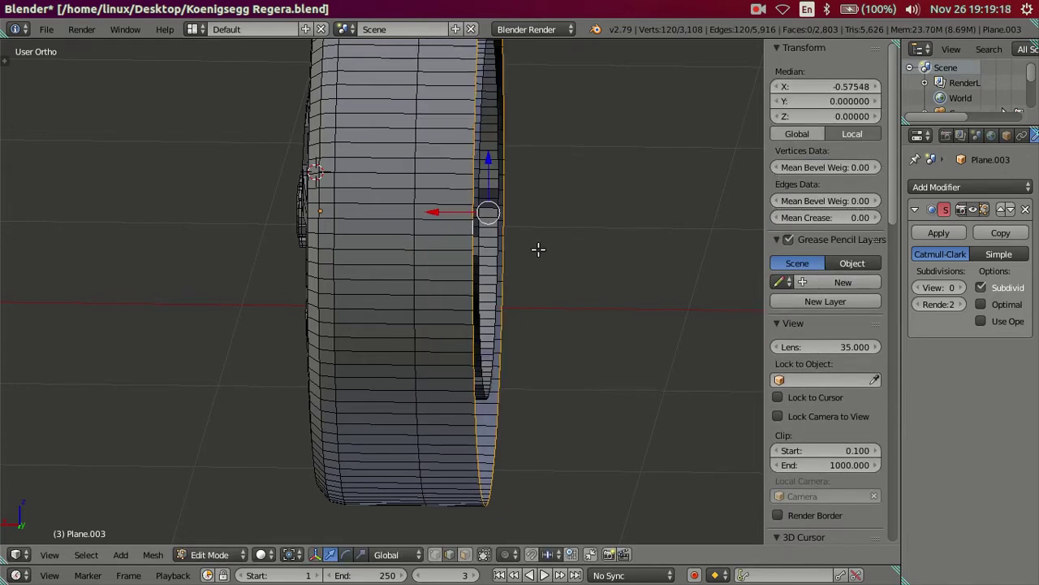
key("a")
scroll(479, 270, "down", 2)
key("n")
mouse_move(479, 271)
middle_mouse_down()
mouse_move(417, 301)
mouse_move(561, 316)
mouse_move(390, 283)
mouse_move(388, 238)
mouse_move(580, 280)
mouse_move(376, 271)
mouse_move(467, 270)
middle_mouse_up()
key("Tab")
Preview the smoothed wheel with the Subdivision Surface view level at 2
left_click(961, 288)
left_click(961, 287)
mouse_move(538, 298)
middle_mouse_down()
mouse_move(533, 323)
mouse_move(552, 298)
mouse_move(550, 244)
mouse_move(464, 248)
mouse_move(420, 267)
middle_mouse_up()
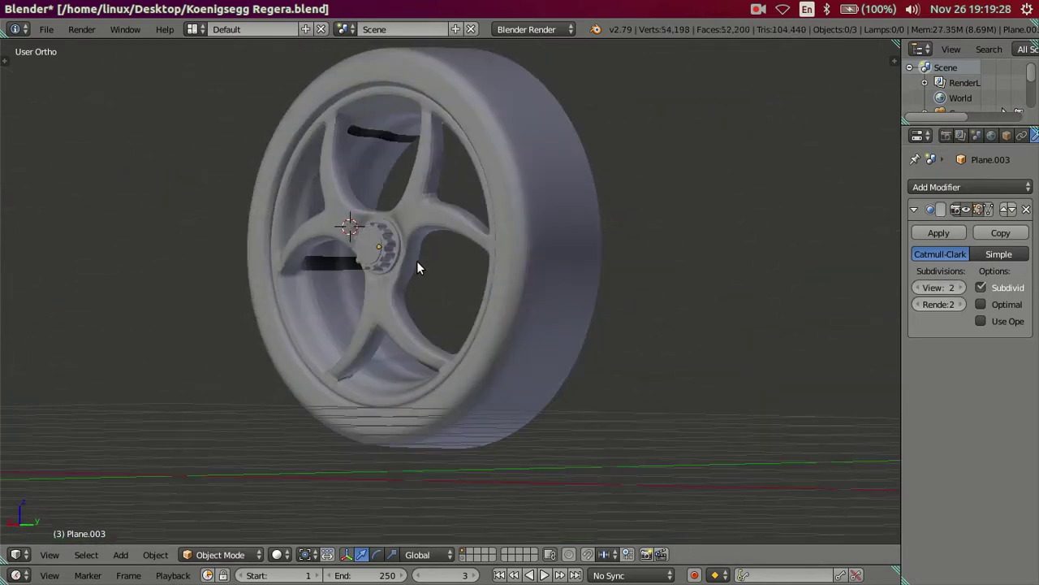
scroll(419, 268, "up", 3)
middle_click_drag(365, 366, 355, 360)
Switch to face selection, set the subdivision preview back to 0, and re-enter Edit Mode
key("Tab")
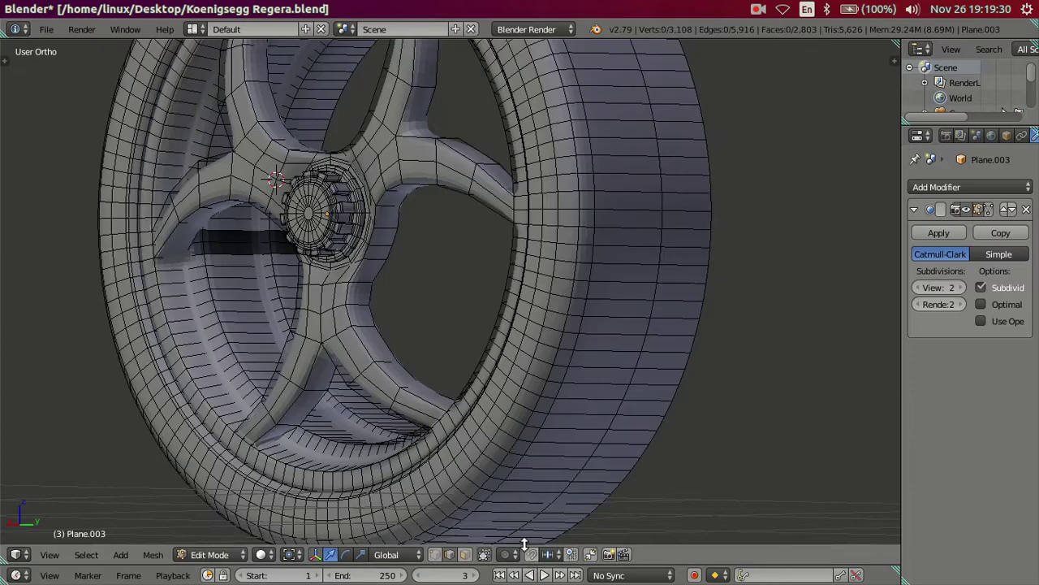
left_click(464, 554)
middle_click_drag(471, 402, 487, 366)
left_click_drag(942, 288, 915, 287)
key("Tab")
mouse_move(614, 333)
middle_mouse_down()
mouse_move(323, 311)
mouse_move(225, 320)
mouse_move(653, 240)
mouse_move(706, 252)
mouse_move(719, 274)
mouse_move(704, 284)
mouse_move(749, 289)
mouse_move(684, 278)
mouse_move(662, 335)
middle_mouse_up()
key("Tab")
scroll(705, 284, "down", 3)
scroll(750, 290, "down", 2)
scroll(701, 286, "down", 2)
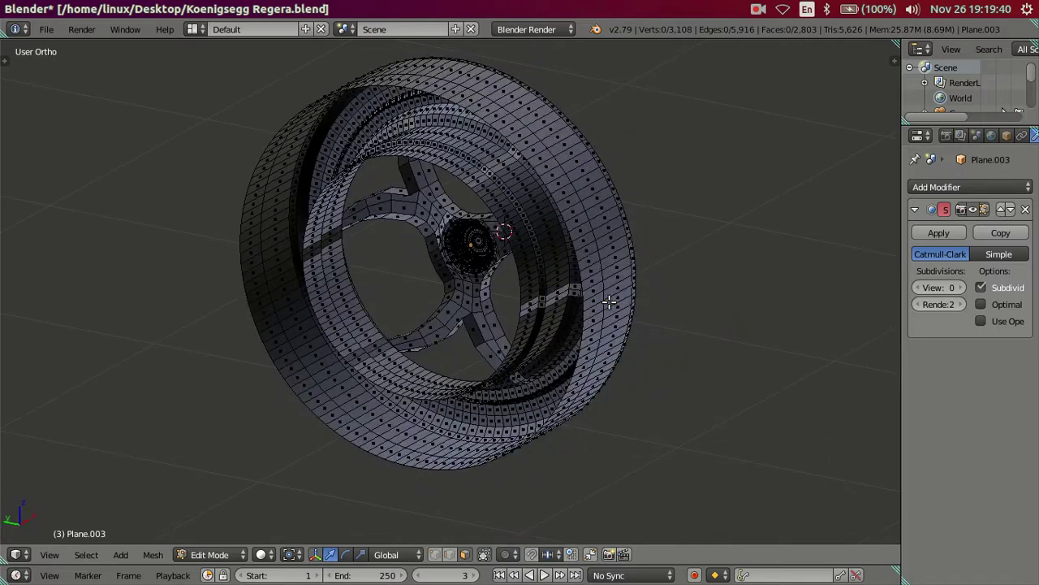
Hide the tyre and start selecting strips of rim faces on the upper rim
key("l")
key("h")
middle_click_drag(719, 309, 589, 244)
scroll(588, 243, "up", 3)
right_click(617, 180)
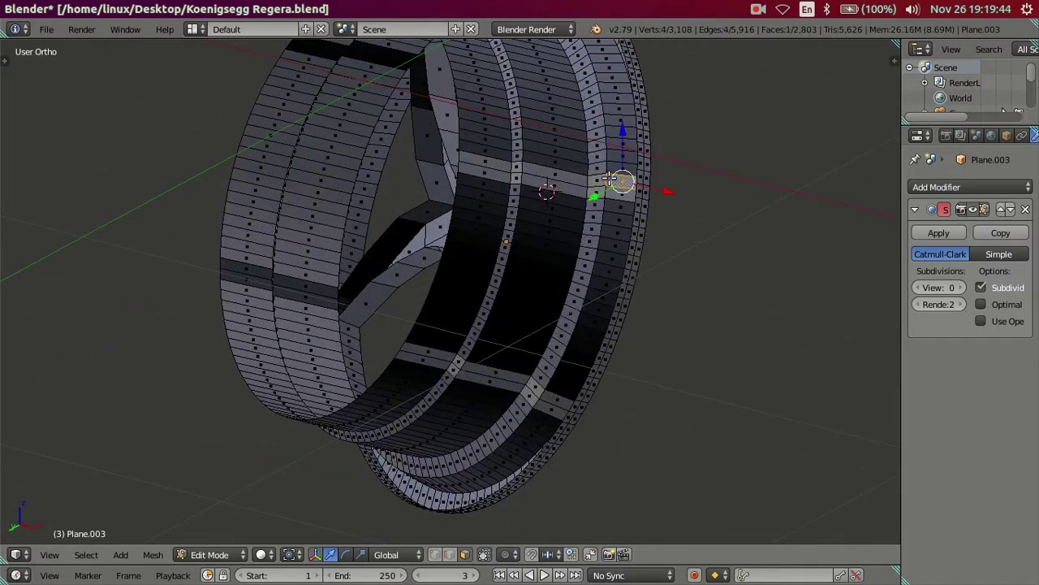
right_click(498, 160, "ctrl")
right_click(595, 197, "ctrl")
right_click(496, 176, "ctrl")
Extend the face selection with strips along the lower rim
mouse_move(496, 177)
middle_mouse_down()
mouse_move(576, 151)
mouse_move(577, 162)
middle_mouse_up()
right_click(566, 337, "shift")
right_click(445, 270, "ctrl")
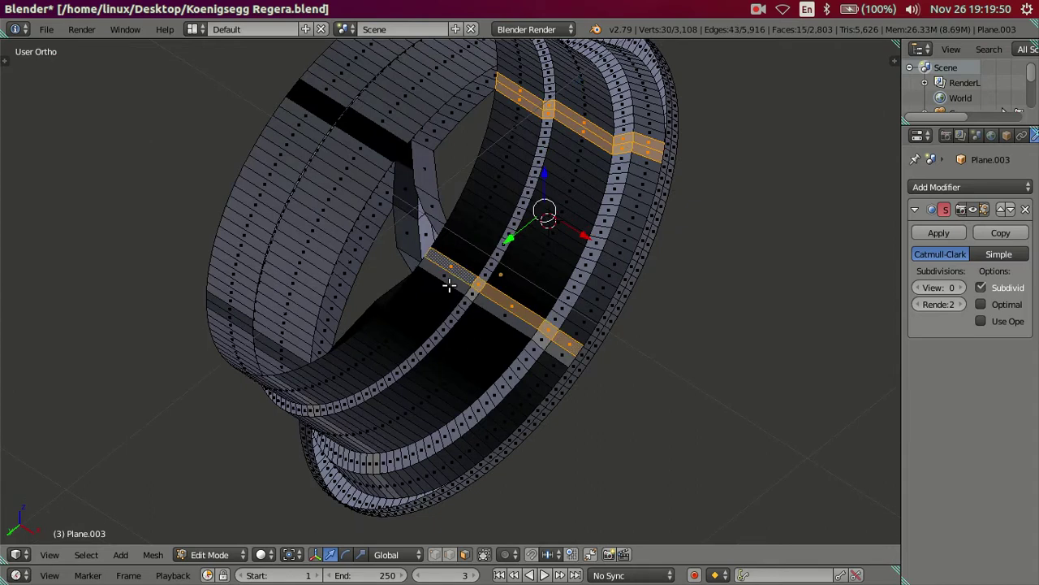
right_click(561, 351, "ctrl")
middle_click_drag(561, 351, 603, 279)
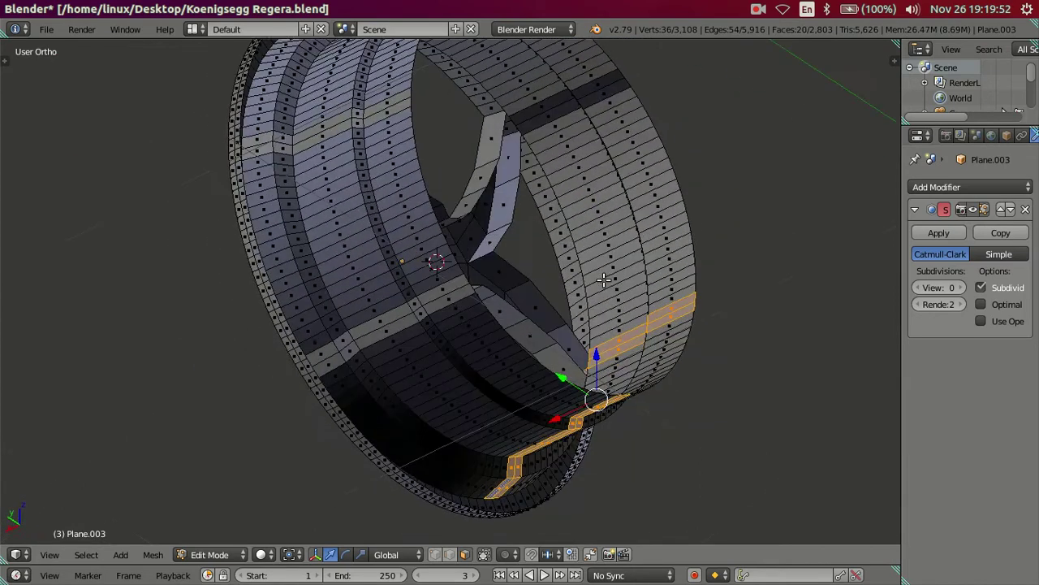
right_click(422, 301, "shift")
right_click(333, 349, "ctrl")
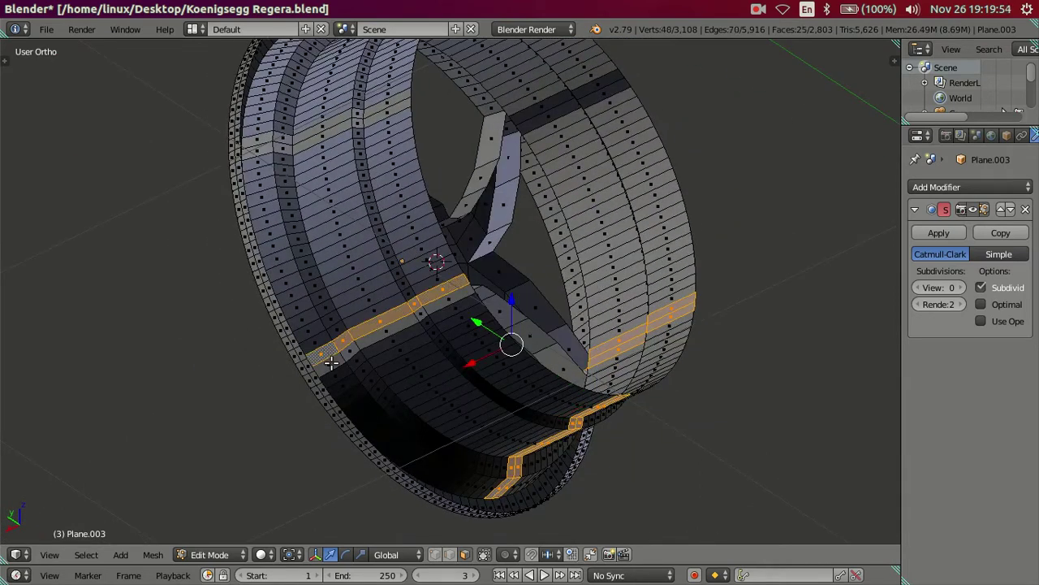
Add face strips across the left side and top of the rim to the selection
middle_click_drag(459, 294, 285, 203)
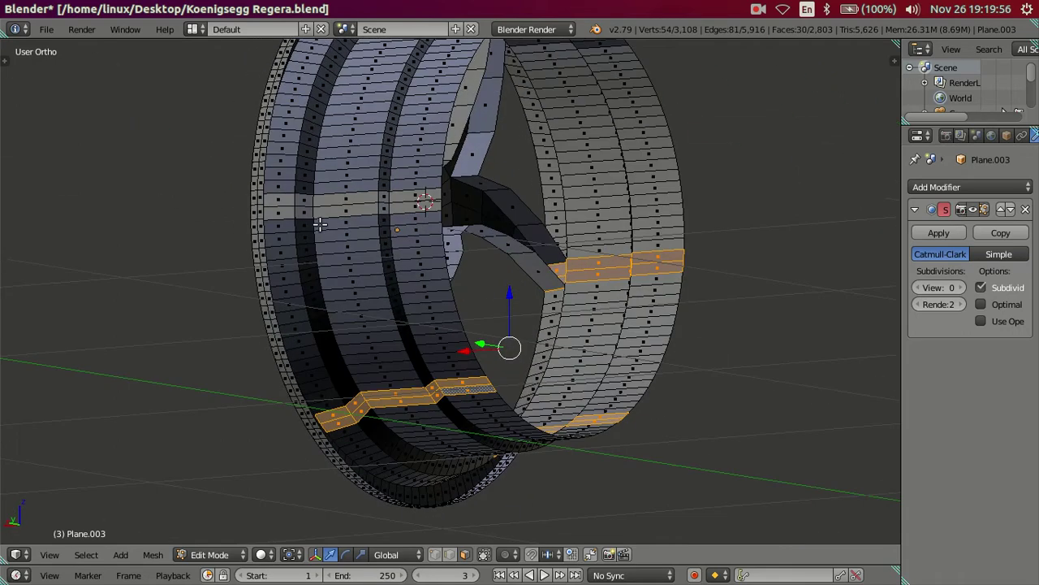
right_click(280, 198, "ctrl")
right_click(378, 195, "ctrl")
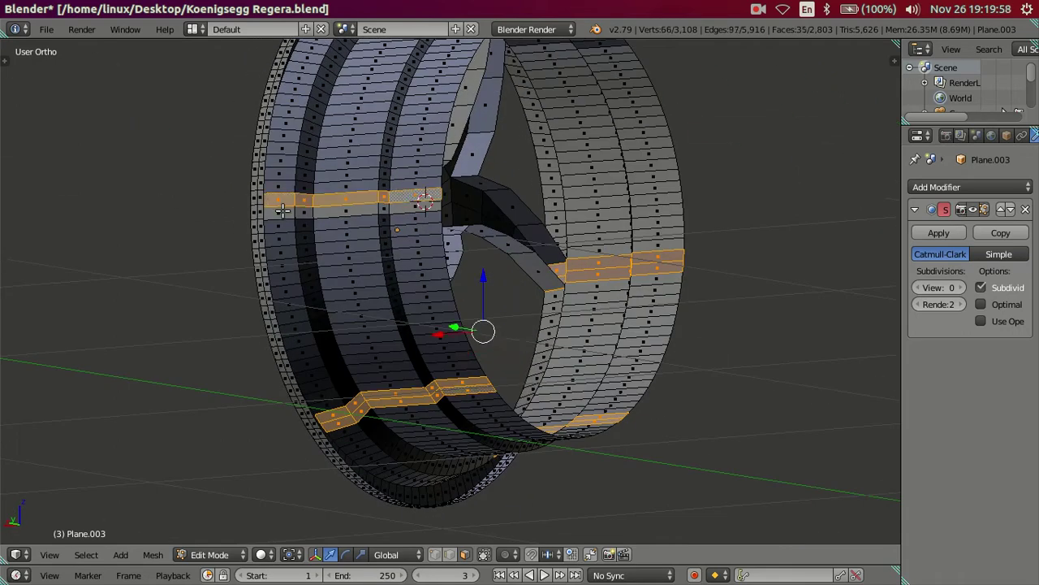
right_click(405, 209, "ctrl")
middle_click_drag(438, 131, 371, 176)
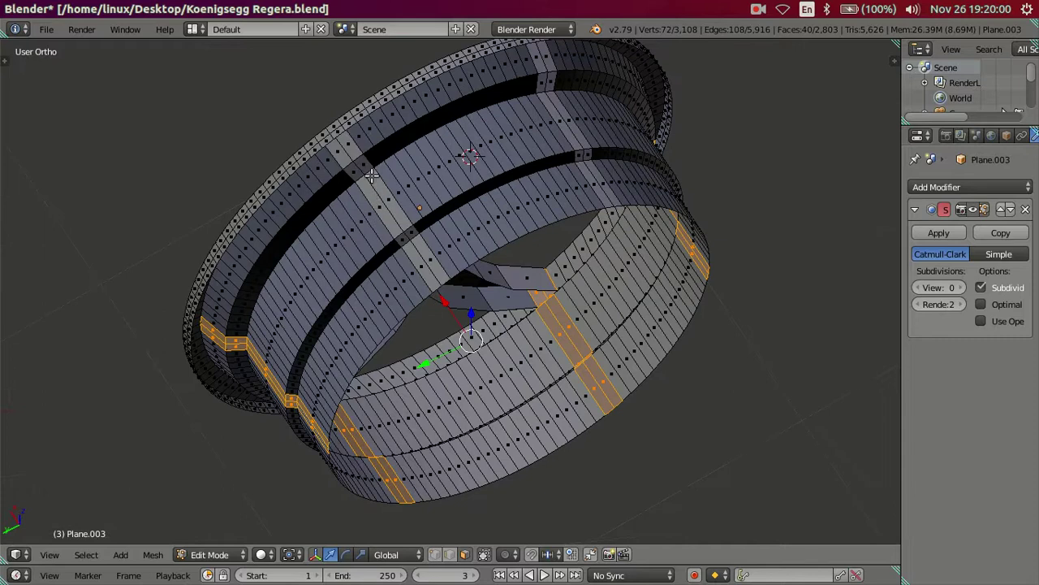
right_click(358, 156, "ctrl")
right_click(420, 252, "ctrl")
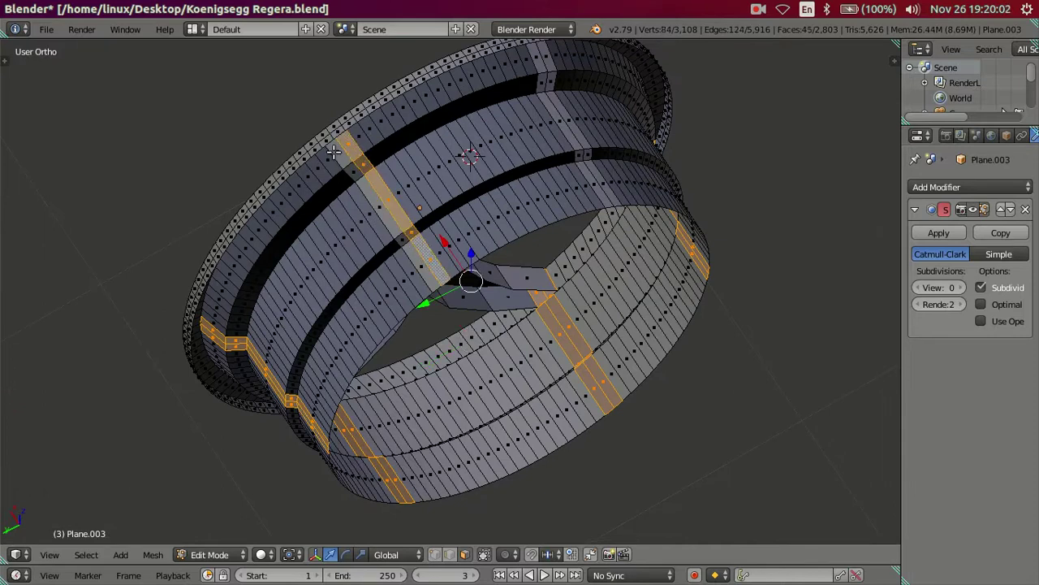
right_click(434, 280, "ctrl")
Add a far-side face strip, check the face operations menu, then clear the selection
middle_click_drag(435, 280, 542, 137)
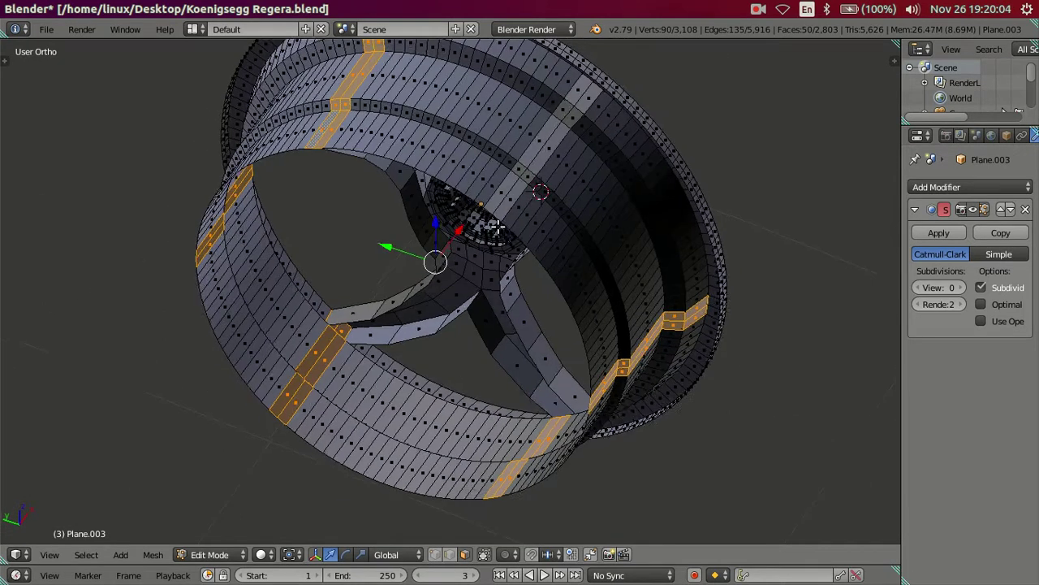
right_click(551, 120, "shift")
right_click(448, 183, "ctrl")
middle_click_drag(661, 239, 662, 184)
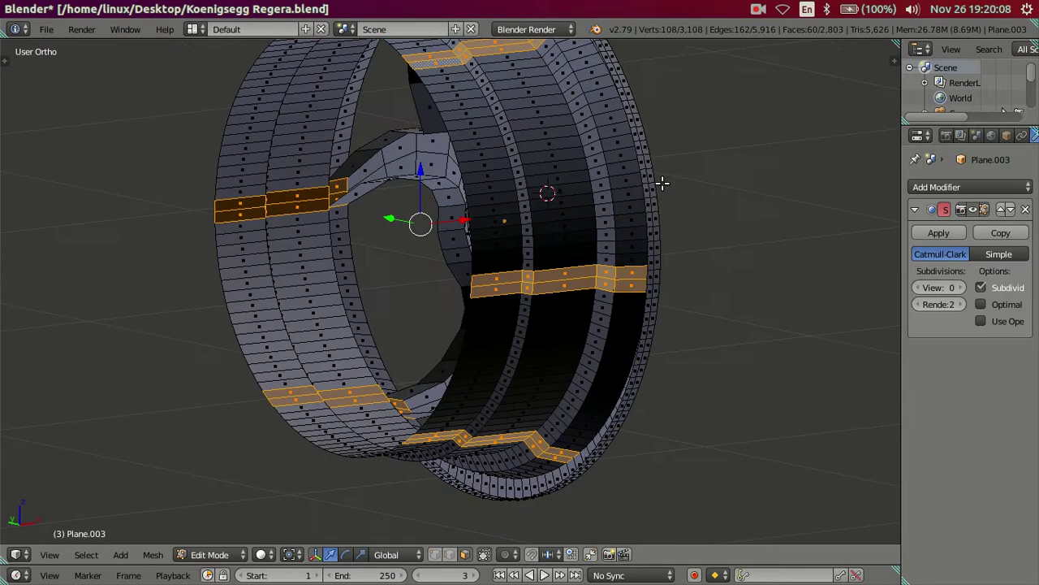
key("ctrl+f")
key("Escape")
key("a")
Preview the smooth subdivided wheel from the front in object mode, then return to mesh editing
mouse_move(761, 283)
middle_mouse_down()
mouse_move(561, 251)
mouse_move(580, 295)
mouse_move(559, 254)
mouse_move(480, 274)
mouse_move(453, 301)
mouse_move(485, 313)
mouse_move(515, 304)
mouse_move(505, 264)
middle_mouse_up()
key("Tab")
scroll(480, 274, "up", 2)
key("Tab")
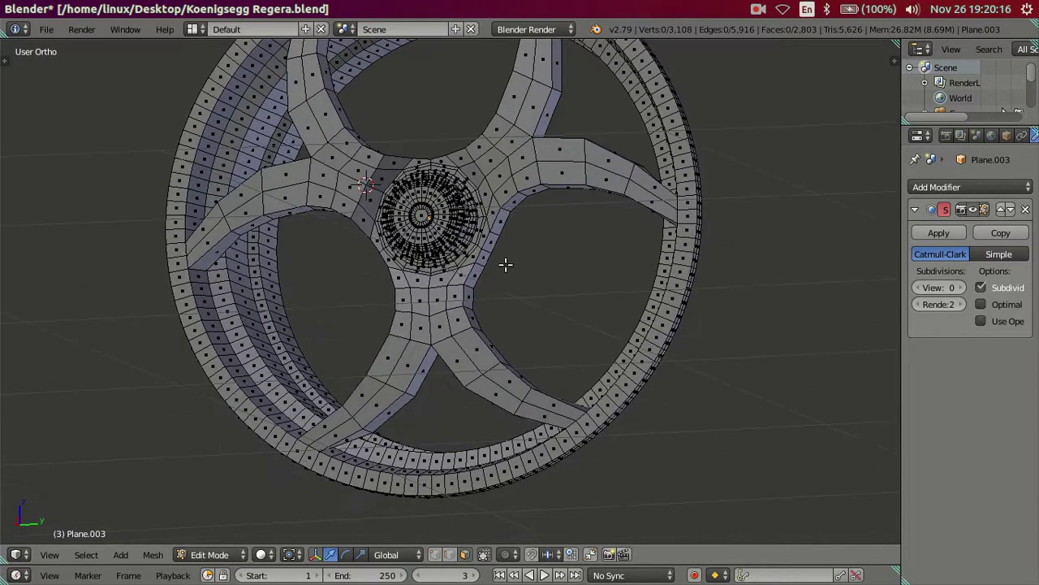
Select the edge loop around one spoke opening and scale it to about 0.91 in Right Ortho view
left_click(449, 554)
mouse_move(539, 336)
middle_mouse_down()
mouse_move(529, 379)
mouse_move(622, 204)
mouse_move(552, 274)
middle_mouse_up()
right_click(528, 375)
right_click(613, 213, "alt")
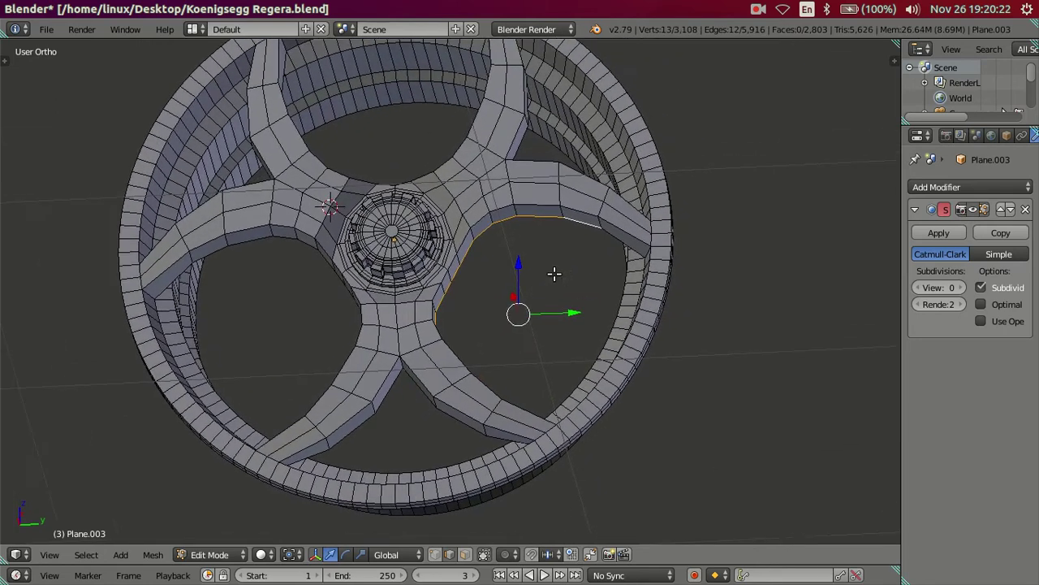
key("KP_3")
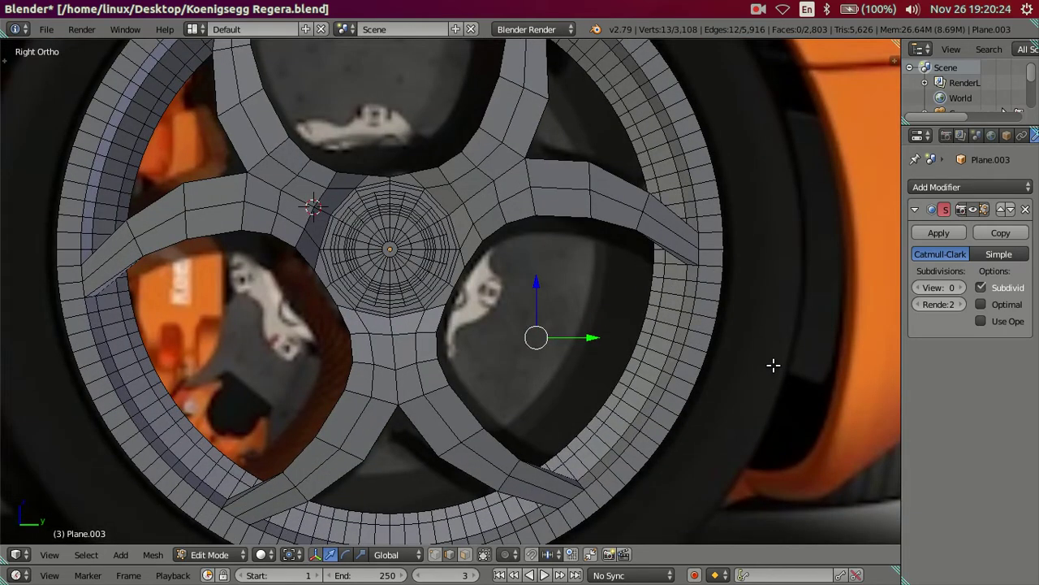
key("s")
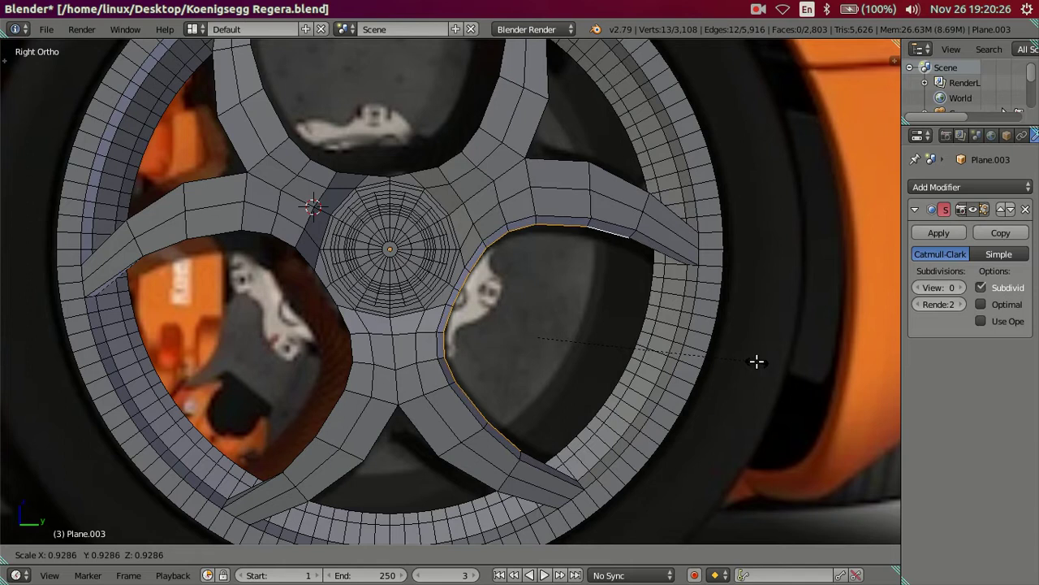
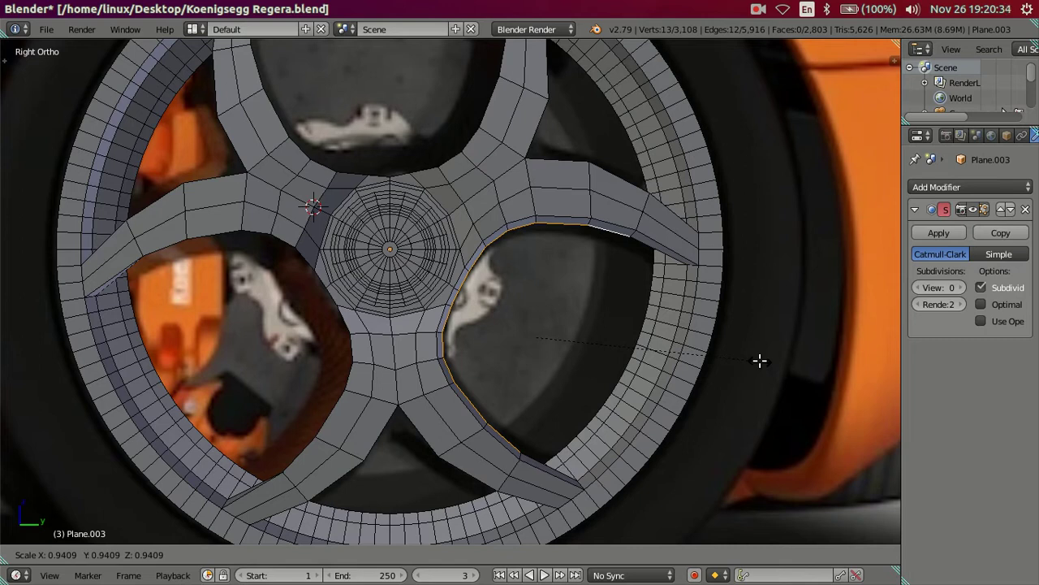
Shrink the right opening's edge loop to 0.95, then further to 0.93
type(".95")
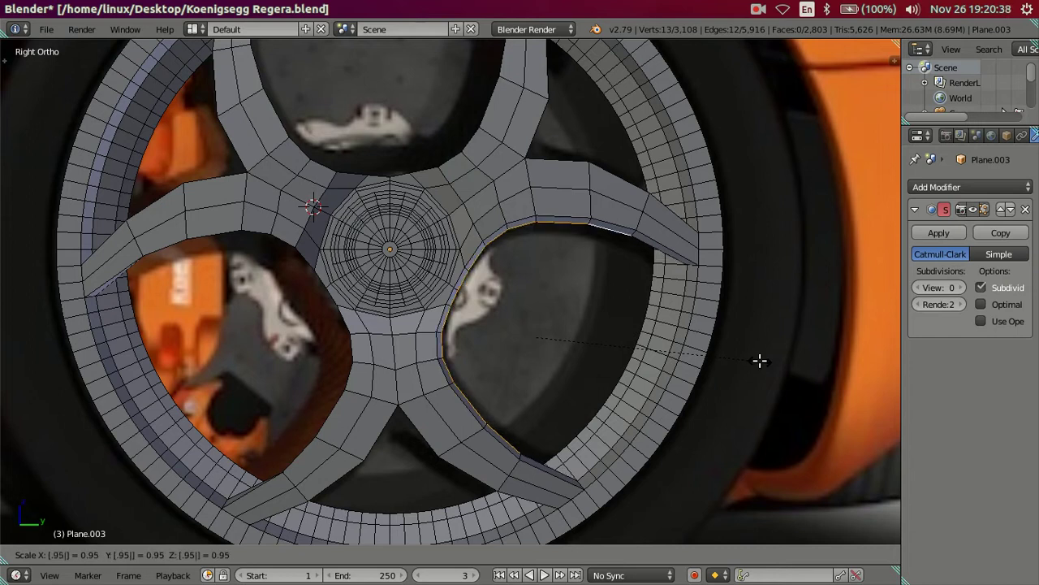
key("Return")
key("s")
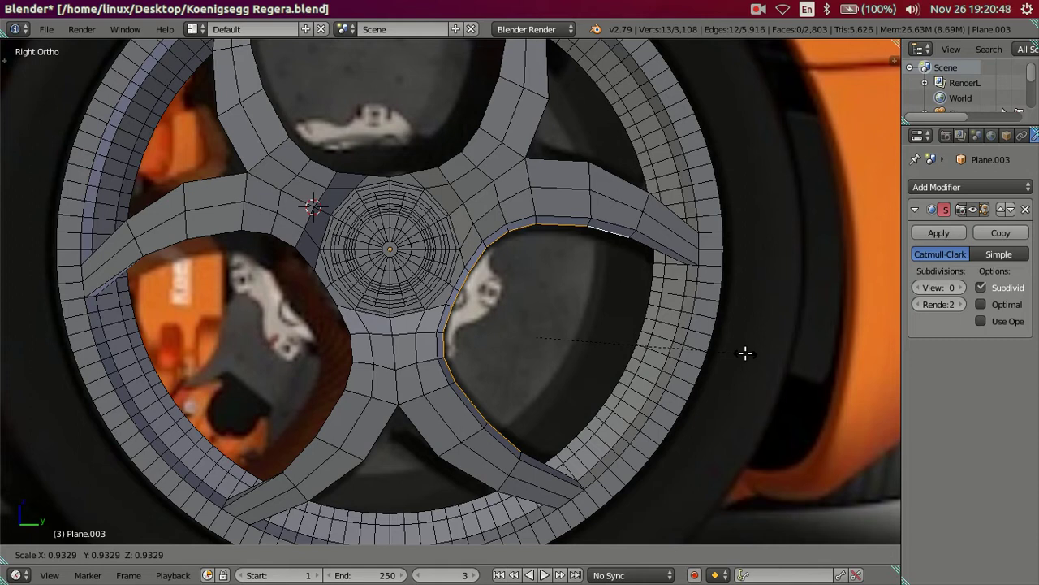
type(".9")
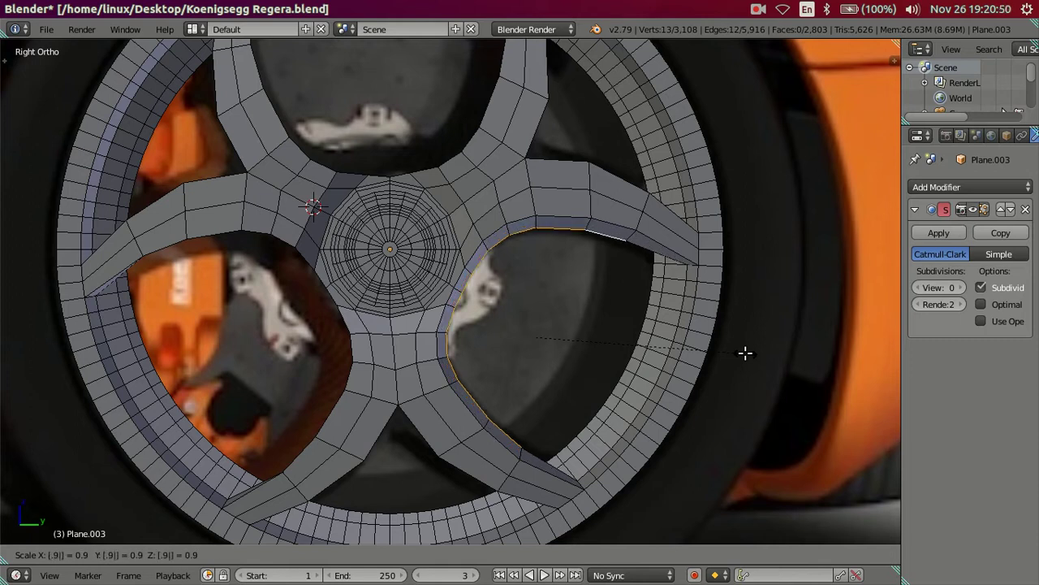
type("3")
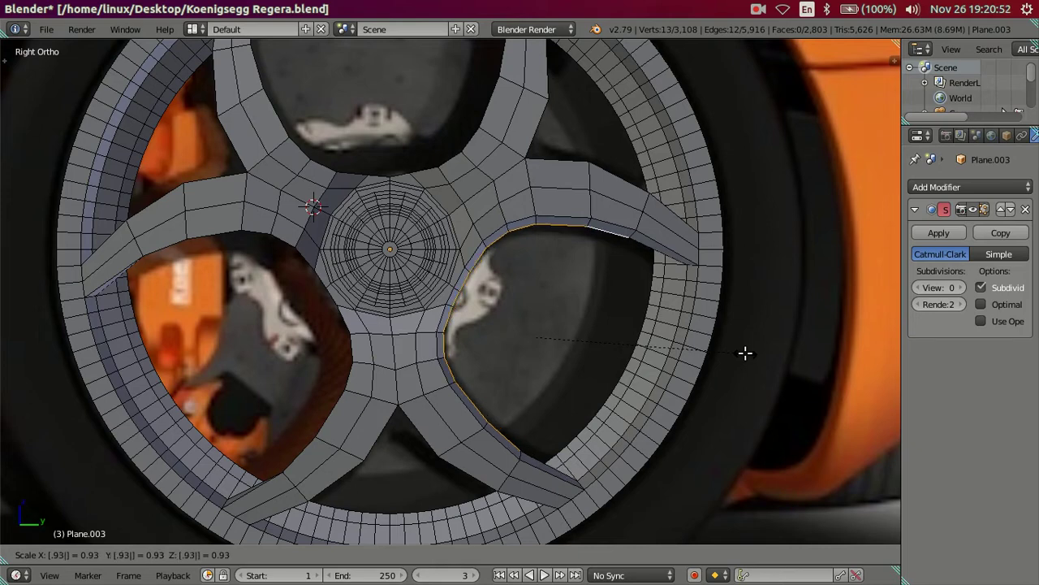
key("Return")
Clear the selection and select the edge loop around the left spoke opening
key("a")
mouse_move(383, 402)
middle_mouse_down()
mouse_move(441, 395)
mouse_move(392, 420)
mouse_move(292, 242)
mouse_move(166, 154)
mouse_move(411, 324)
middle_mouse_up()
right_click(370, 428)
right_click(192, 174, "alt")
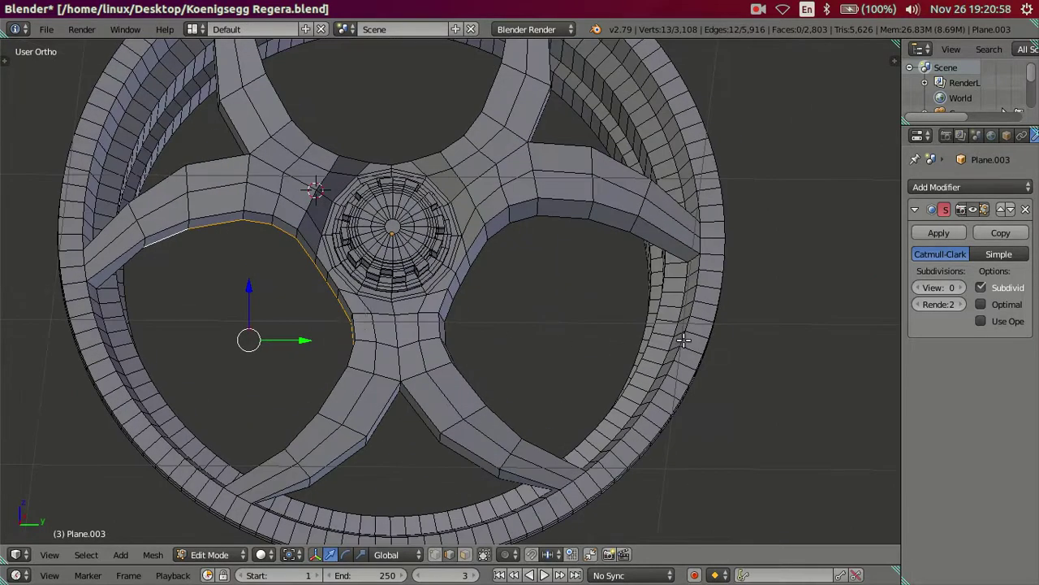
Shrink the left opening's loop by 0.98 then 0.9, and preview the smoothed wheel
type("s.98")
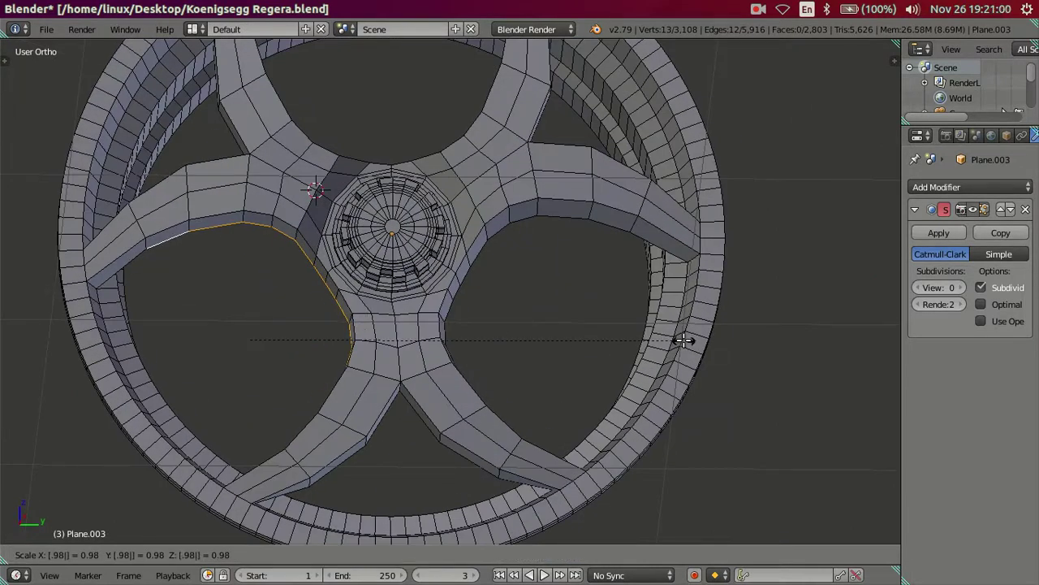
key("Return")
type("s.")
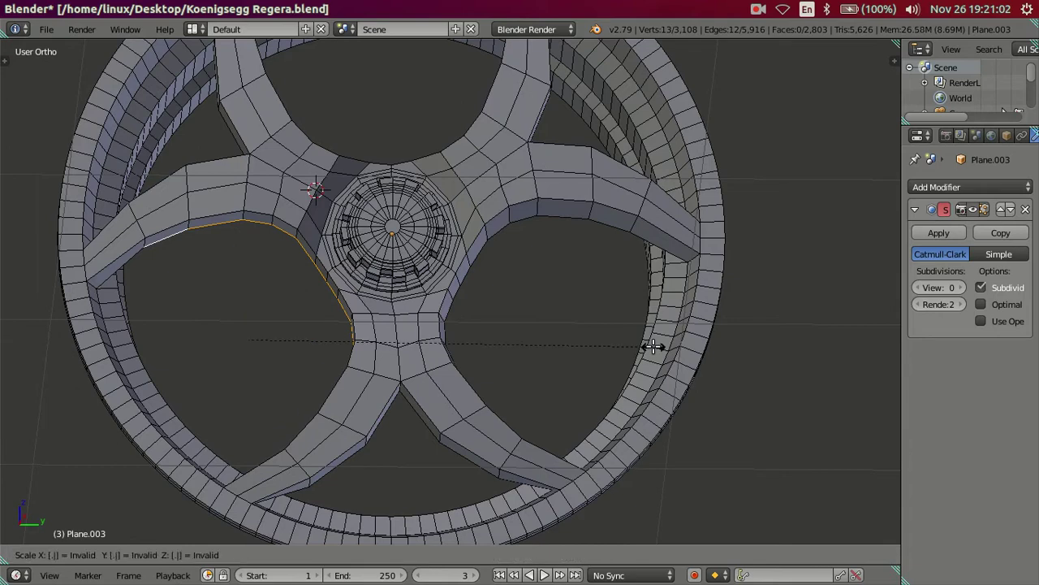
type("93")
key("Return")
key("a")
mouse_move(290, 174)
middle_mouse_down()
mouse_move(296, 229)
mouse_move(349, 180)
mouse_move(327, 146)
mouse_move(355, 95)
mouse_move(381, 95)
mouse_move(380, 157)
mouse_move(346, 117)
mouse_move(293, 290)
mouse_move(338, 266)
mouse_move(345, 213)
mouse_move(354, 311)
mouse_move(346, 336)
mouse_move(282, 247)
mouse_move(420, 301)
mouse_move(594, 287)
middle_mouse_up()
key("a")
key("Tab")
key("Tab")
Select the top spoke opening's edge loop and shrink it to 0.9
right_click(282, 247, "alt")
right_click(599, 243, "alt")
middle_click_drag(598, 243, 603, 315)
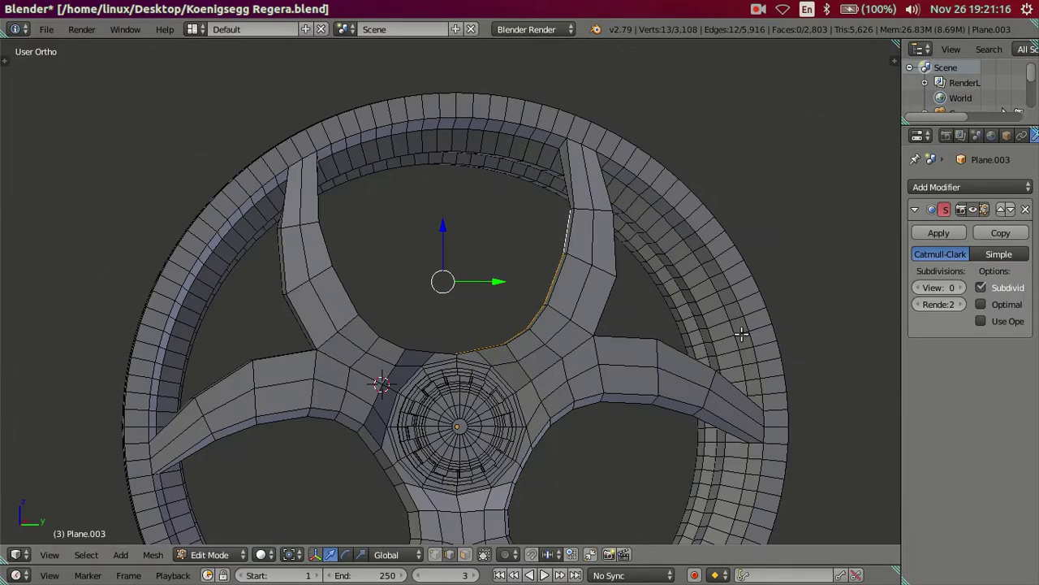
type("sx0")
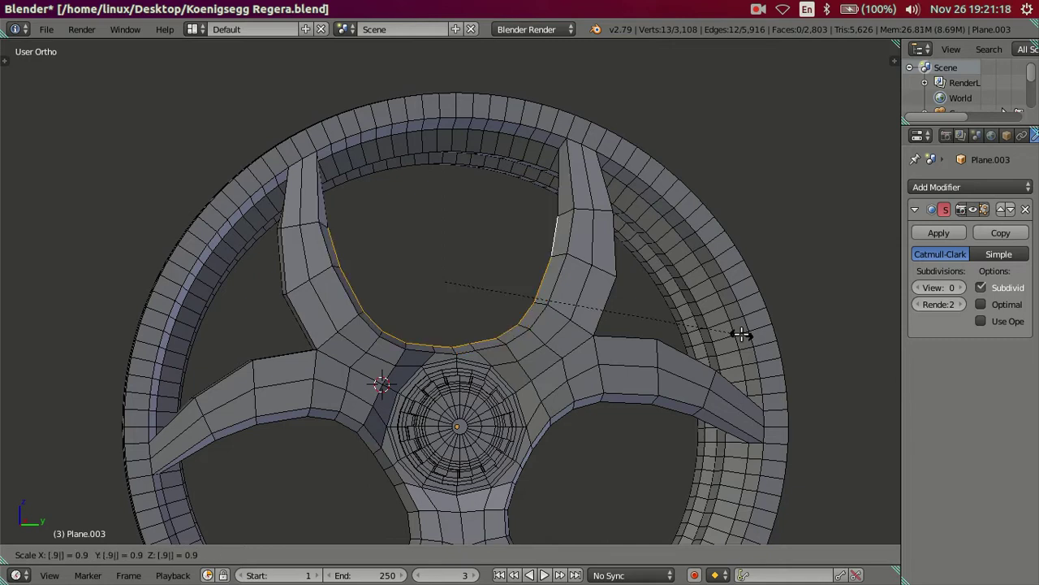
key("Return")
scroll(688, 359, "down", 3)
Select the right opening's edge loop in side view and begin scaling it down
key("a")
mouse_move(568, 353)
middle_mouse_down()
mouse_move(531, 349)
mouse_move(506, 389)
mouse_move(536, 422)
mouse_move(490, 334)
mouse_move(492, 304)
mouse_move(506, 302)
mouse_move(471, 390)
middle_mouse_up()
key("KP_3")
right_click(443, 396)
right_click(500, 282, "alt")
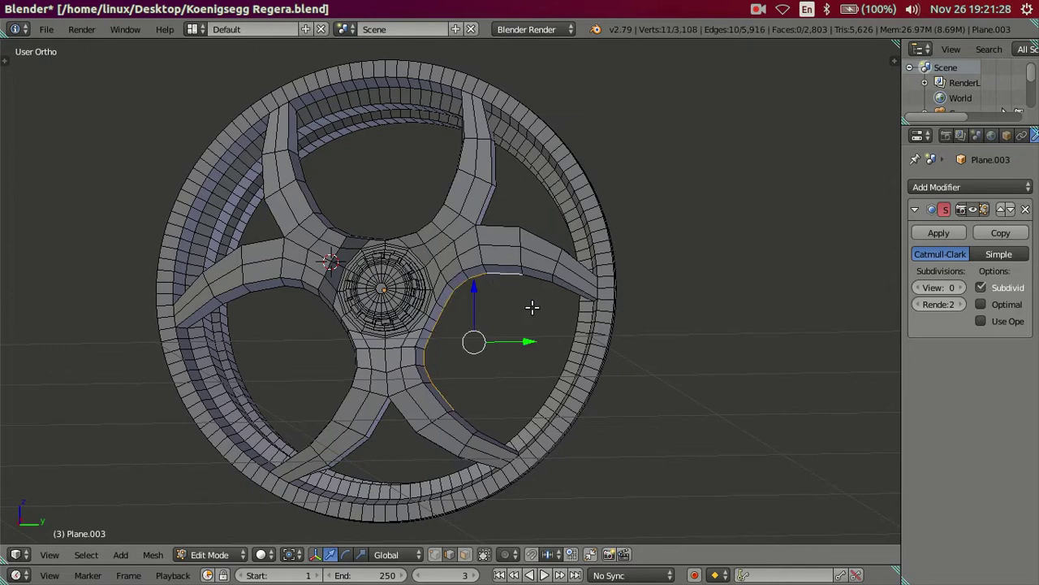
key("KP_3")
key("s")
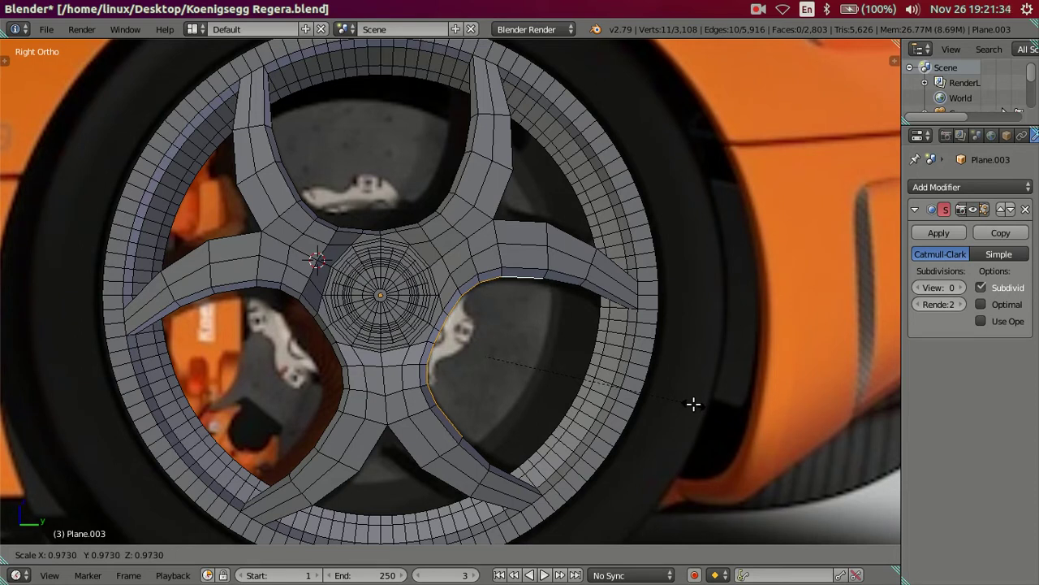
Shrink the right opening's loop and the next opening's loop each by 0.97
type(".97")
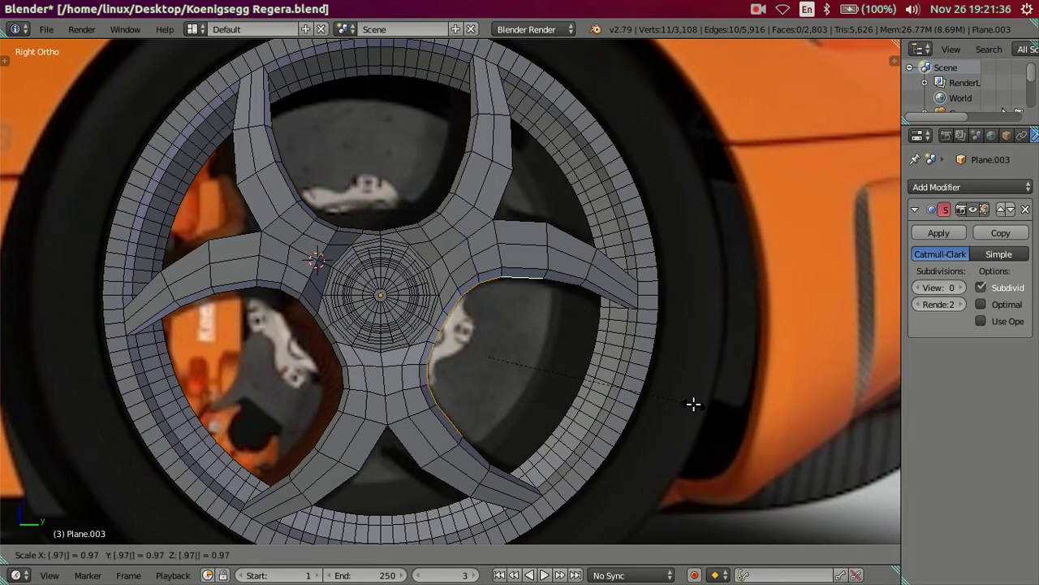
key("Return")
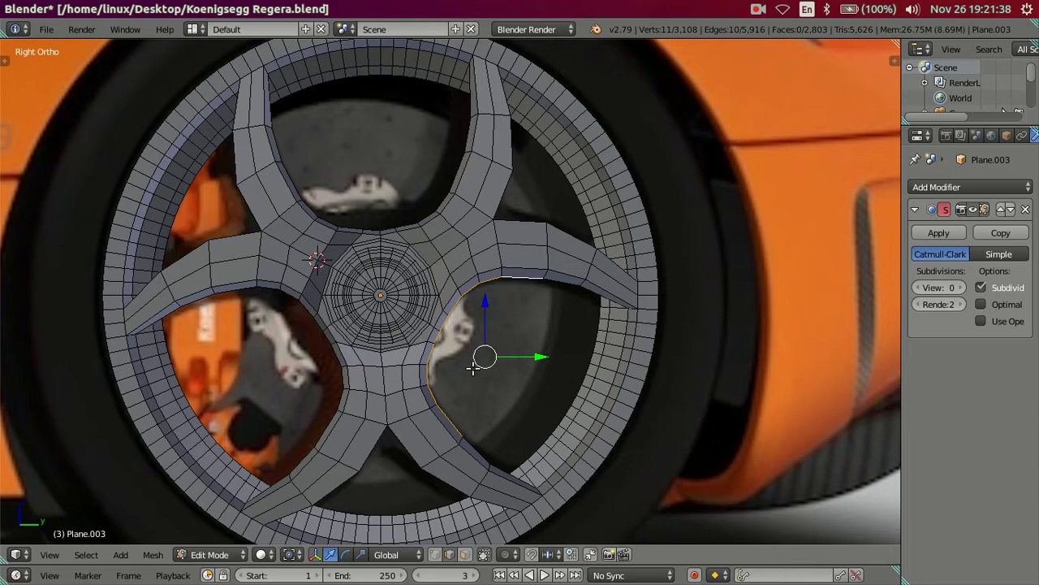
middle_click_drag(472, 369, 514, 365)
right_click(345, 429)
middle_click_drag(344, 429, 276, 268)
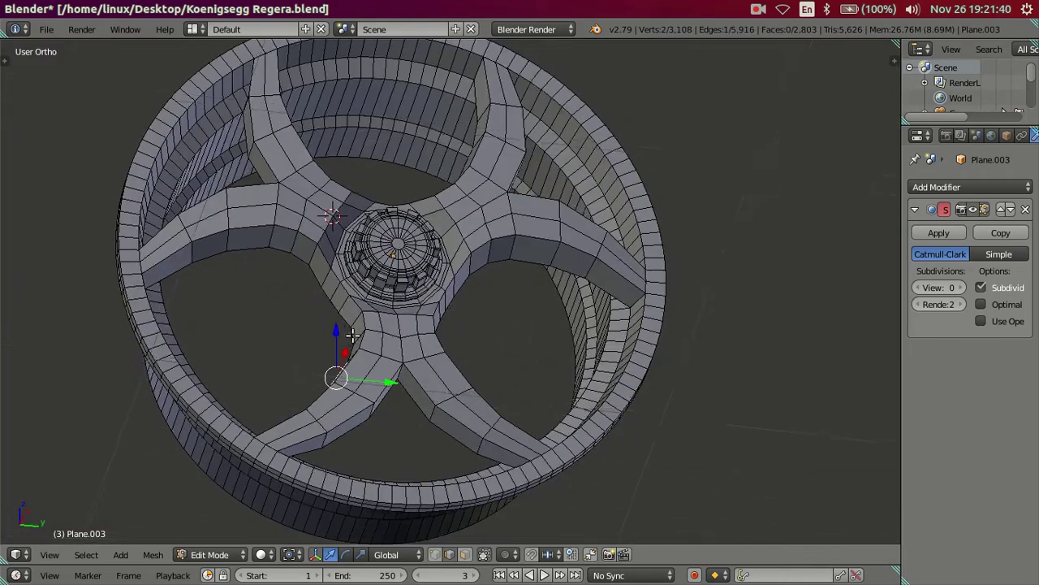
right_click(251, 248, "alt")
type("s.97")
key("Return")
Select the upper spoke opening's edge loop and shrink it by 0.97
mouse_move(569, 349)
middle_mouse_down()
mouse_move(476, 336)
mouse_move(376, 281)
middle_mouse_up()
key("a")
right_click(282, 189, "alt")
mouse_move(281, 189)
middle_mouse_down()
mouse_move(352, 222)
mouse_move(452, 197)
middle_mouse_up()
right_click(452, 197, "alt")
type("s.97")
key("Return")
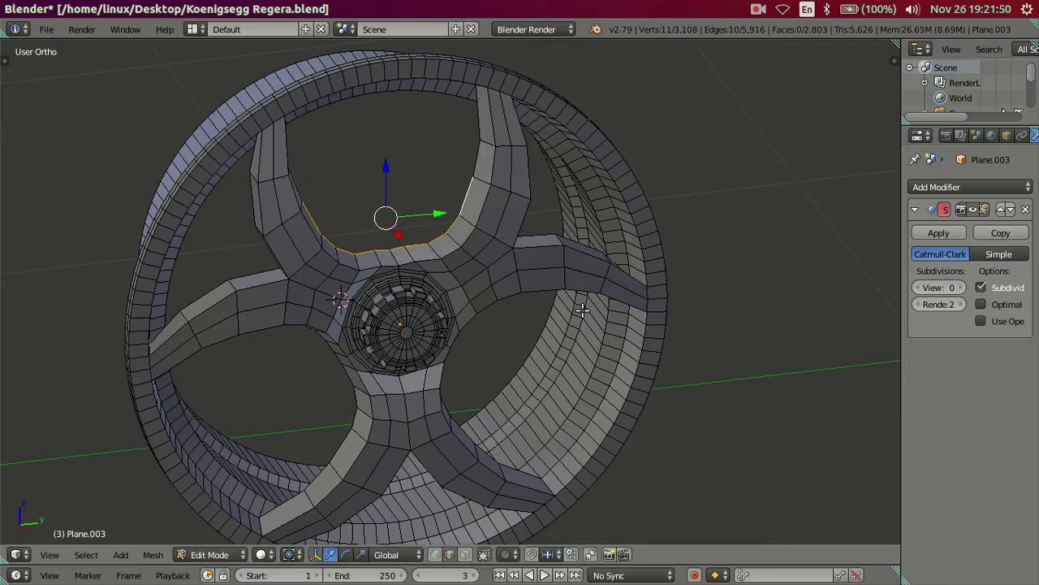
In side view, select the right opening's inner arc and shrink it to 0.96
middle_click_drag(583, 310, 545, 278)
key("a")
mouse_move(481, 318)
middle_mouse_down()
mouse_move(510, 250)
mouse_move(515, 290)
middle_mouse_up()
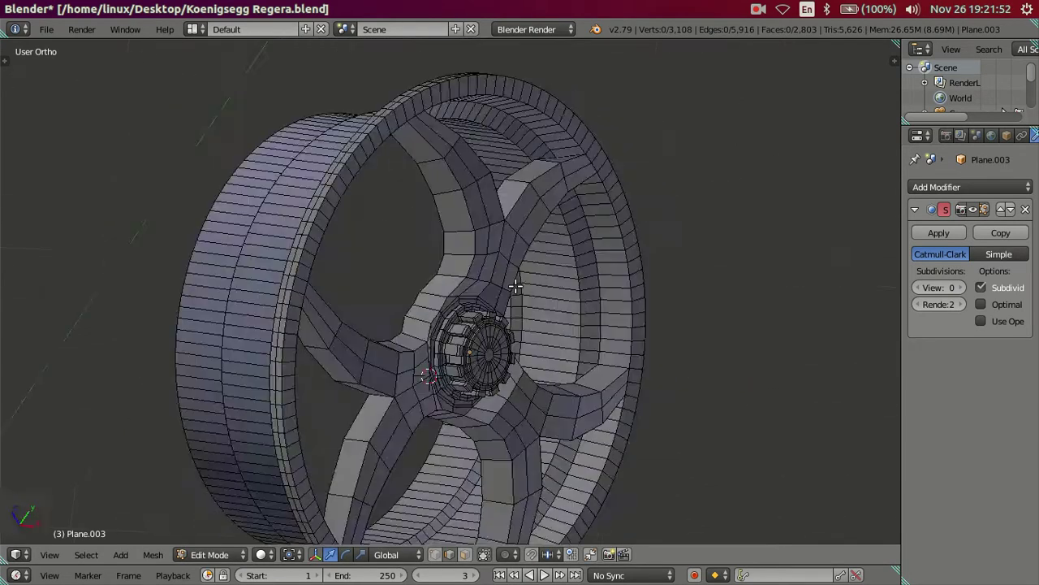
key("KP_1")
mouse_move(518, 326)
middle_mouse_down()
mouse_move(538, 325)
mouse_move(526, 302)
middle_mouse_up()
key("KP_3")
right_click(502, 246)
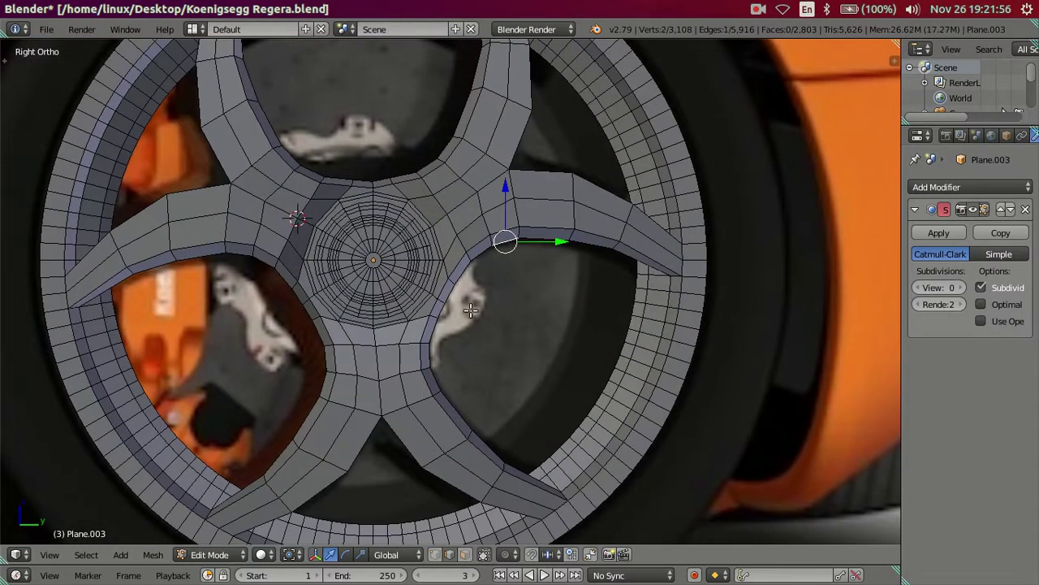
right_click(441, 373, "ctrl")
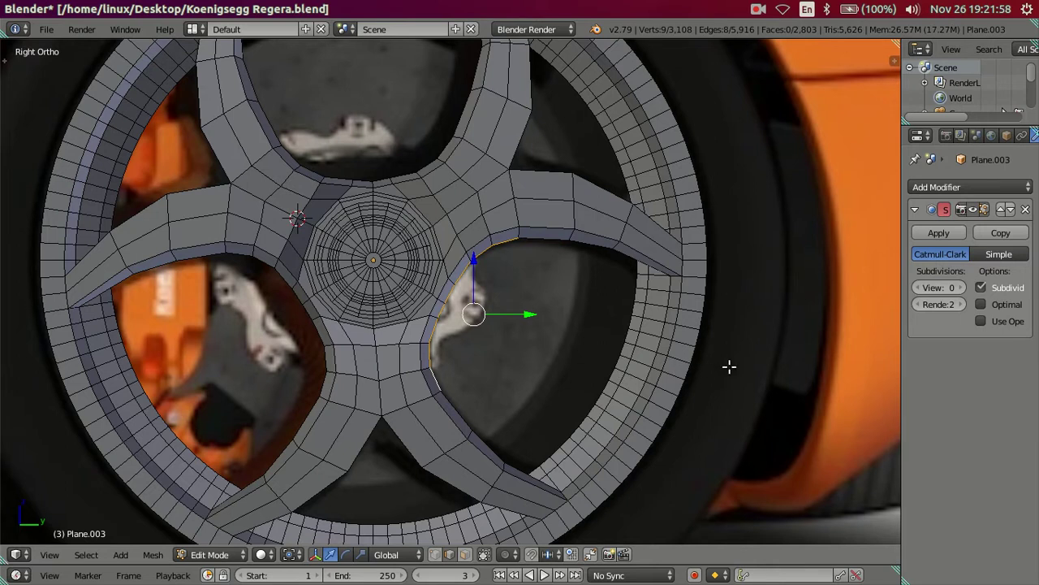
key("s")
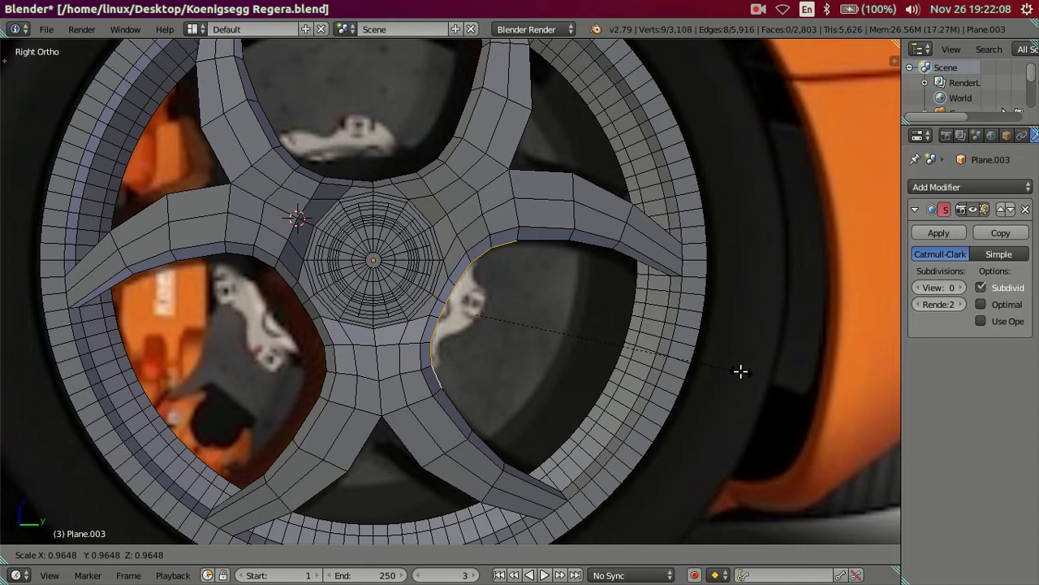
type(".")
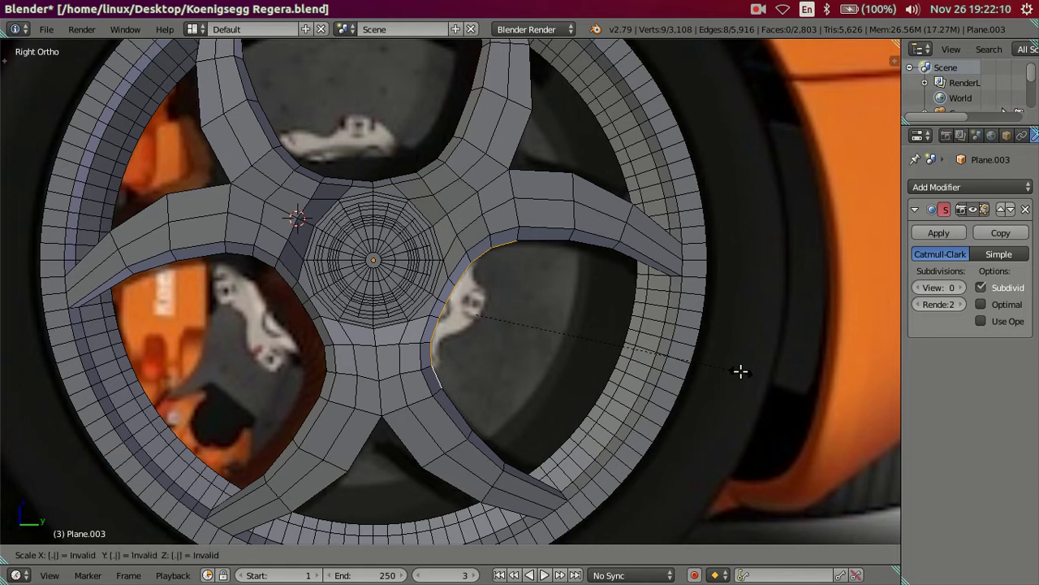
type("96")
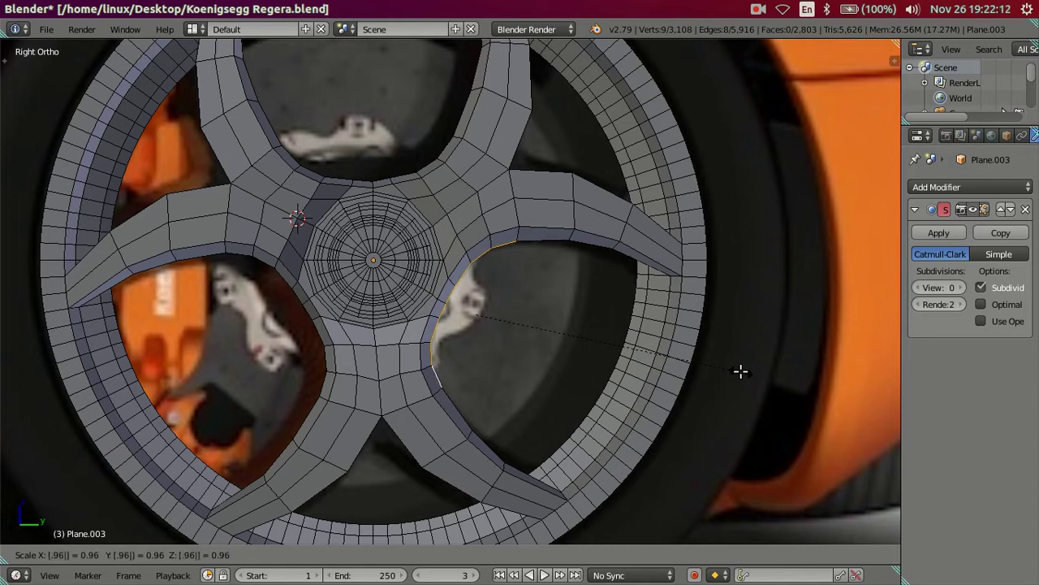
key("Return")
Test resizing the top and left openings' inner arcs, cancelling both to leave them unchanged
right_click(443, 146)
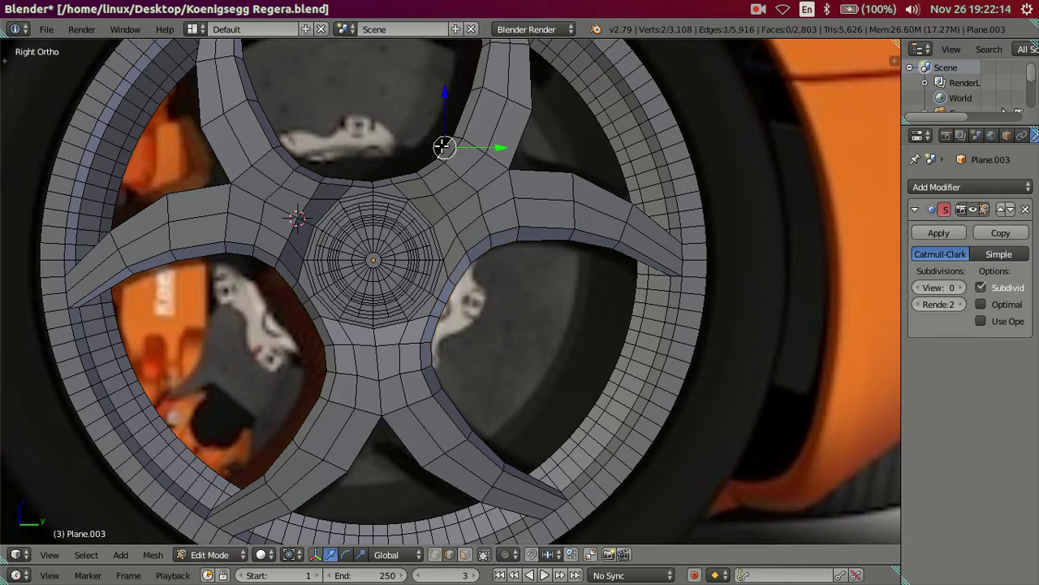
right_click(290, 154, "alt")
key("s")
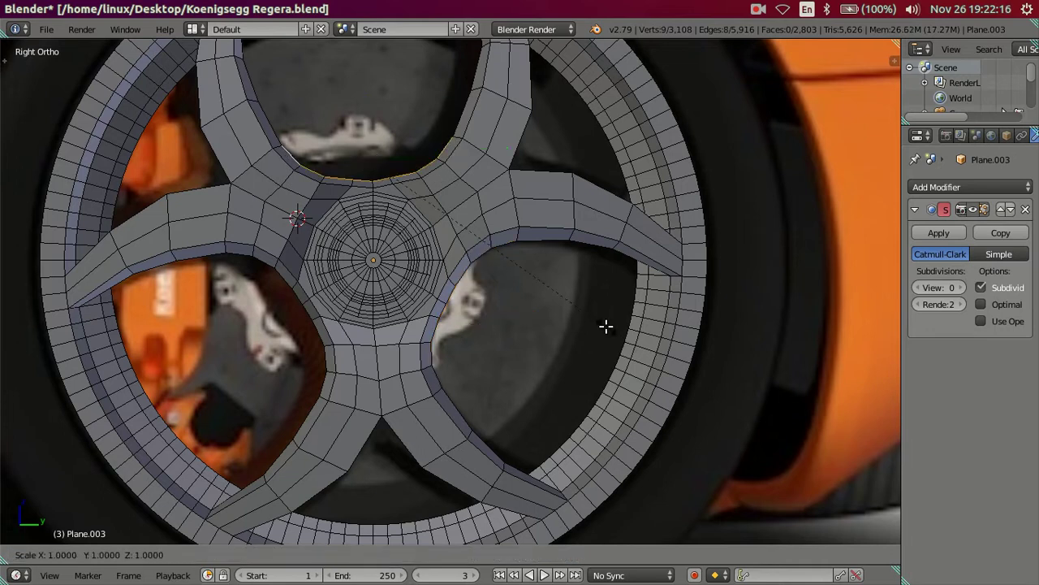
key("Escape")
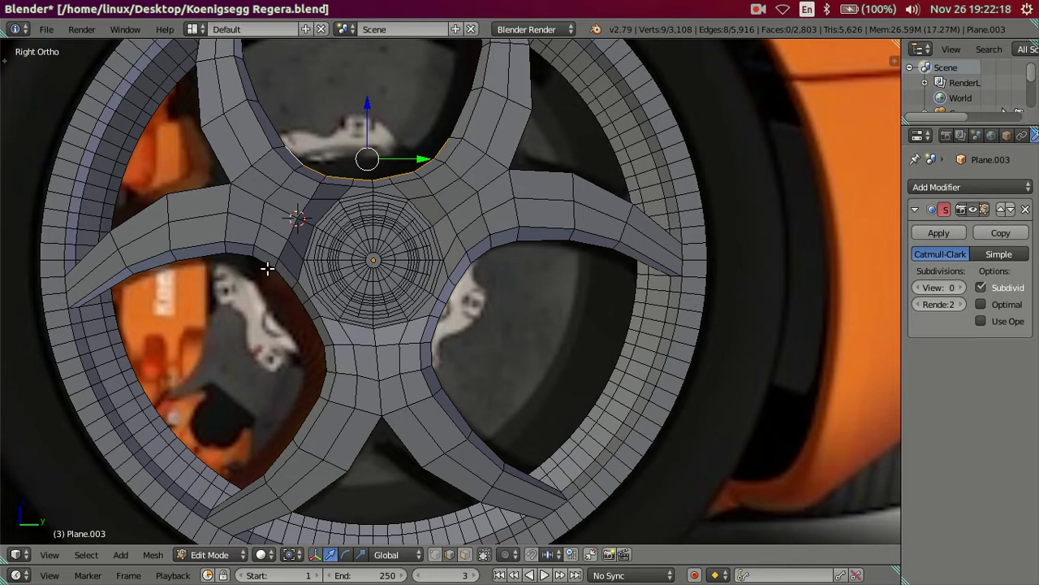
right_click(234, 254)
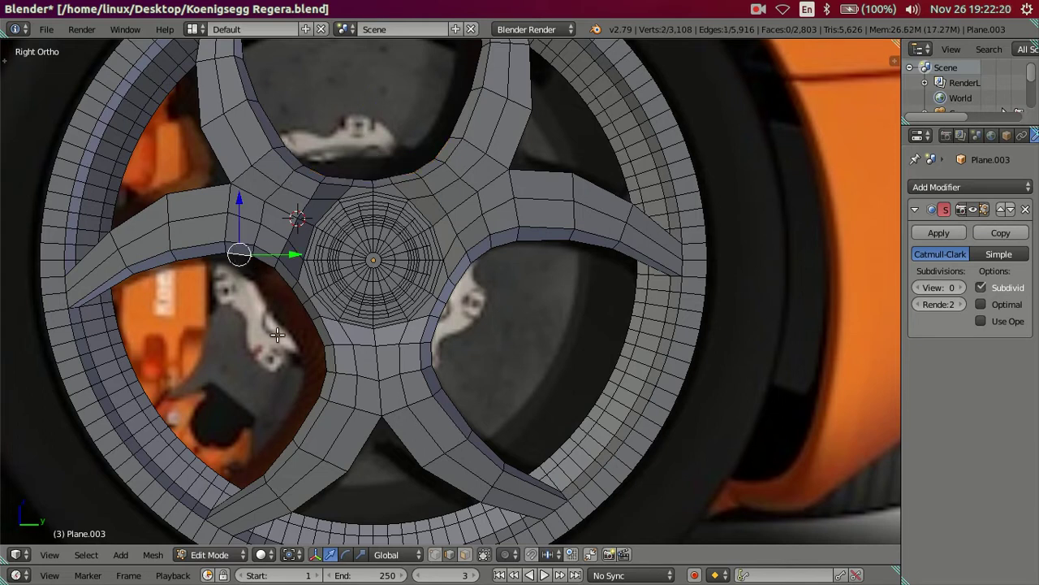
right_click(317, 384, "alt")
key("s")
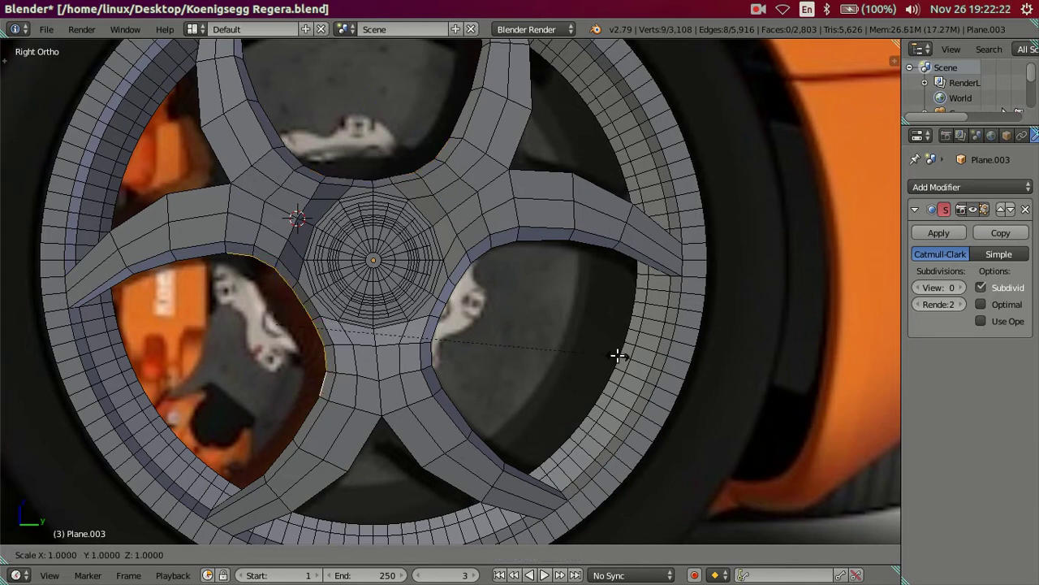
key("Escape")
key("a")
scroll(437, 321, "down", 3)
scroll(437, 321, "up", 3)
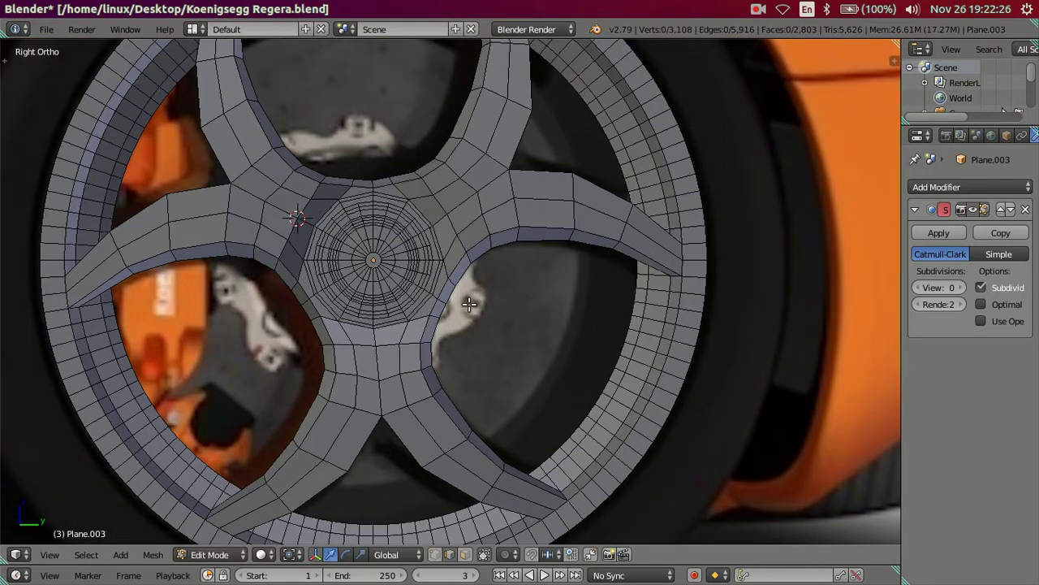
scroll(469, 302, "up", 1)
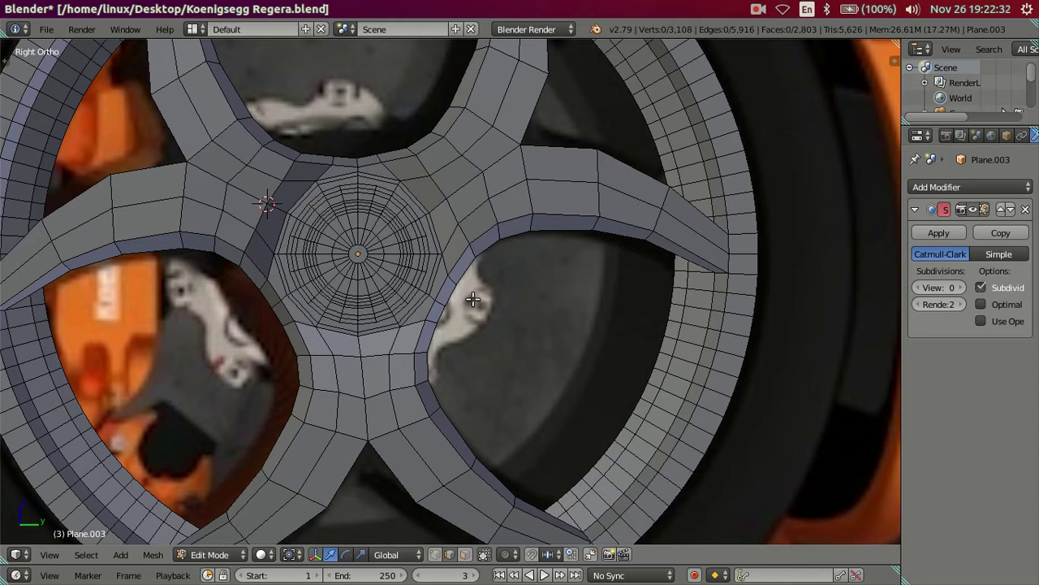
Trial-select edge paths along the right spoke opening's edge, then clear them
right_click(469, 272)
right_click(445, 343, "ctrl")
key("Tab")
key("Tab")
right_click(490, 257, "ctrl")
right_click(436, 359, "ctrl")
right_click(441, 397, "ctrl")
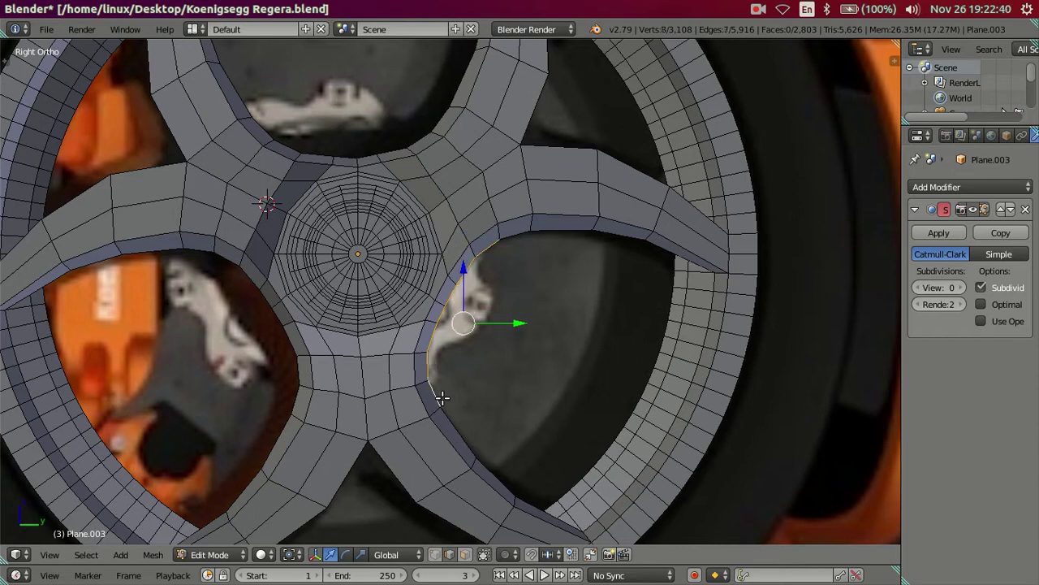
key("a")
Select the inner rim edge path under the upper-right spoke and nudge it slightly
right_click(516, 236)
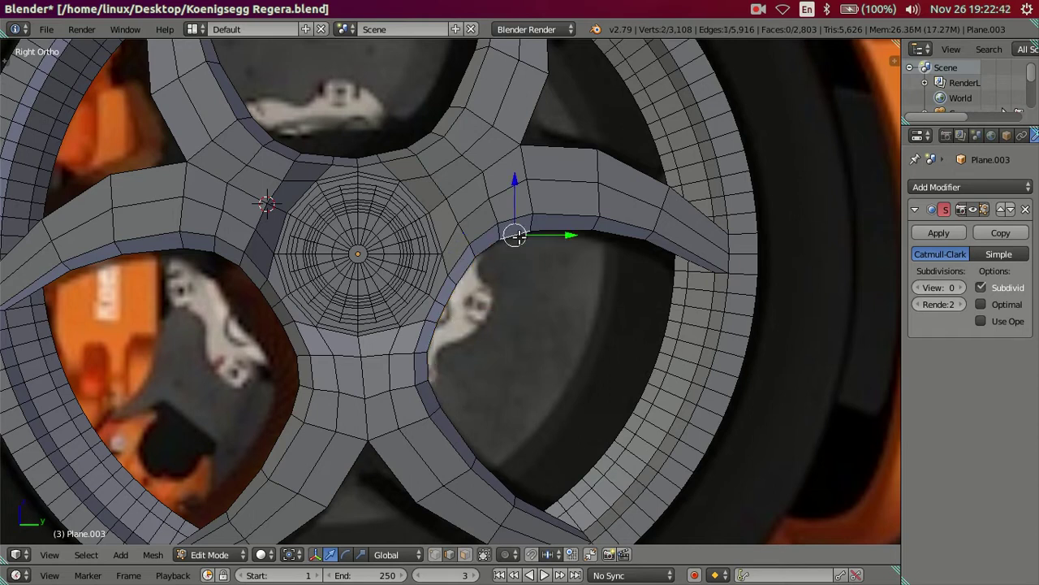
right_click(441, 396, "ctrl")
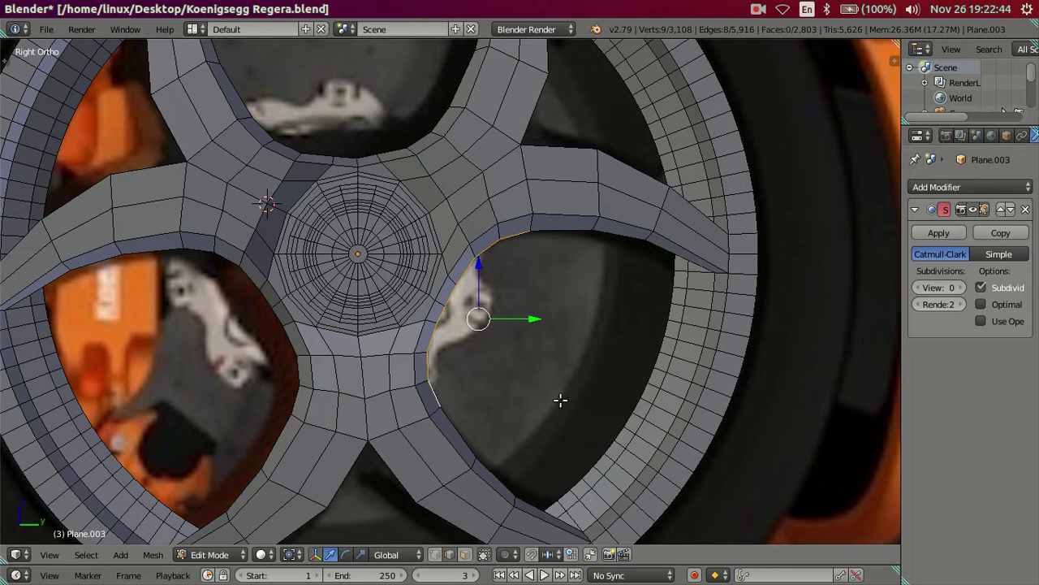
key("g")
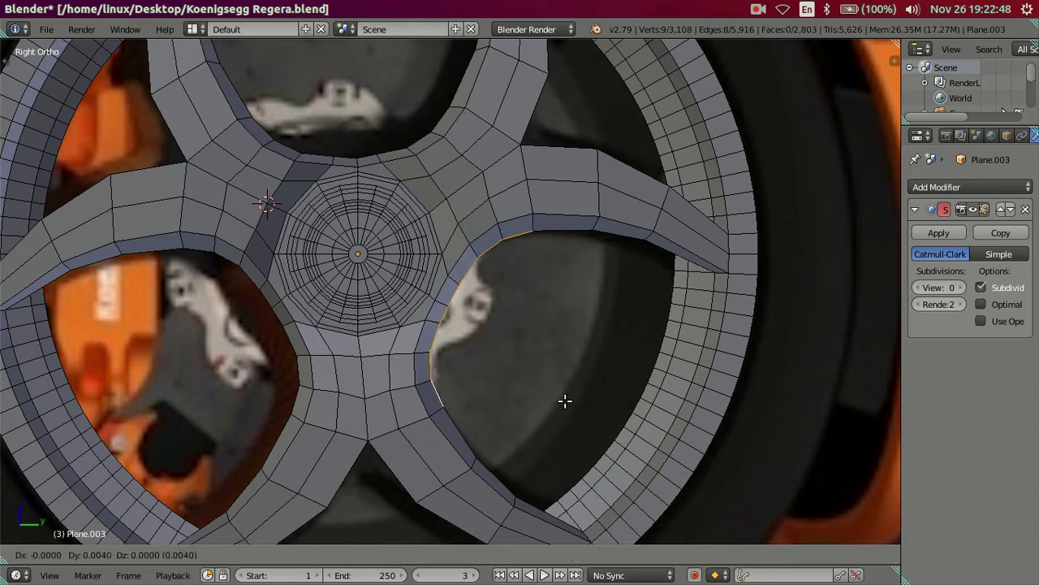
left_click(565, 401)
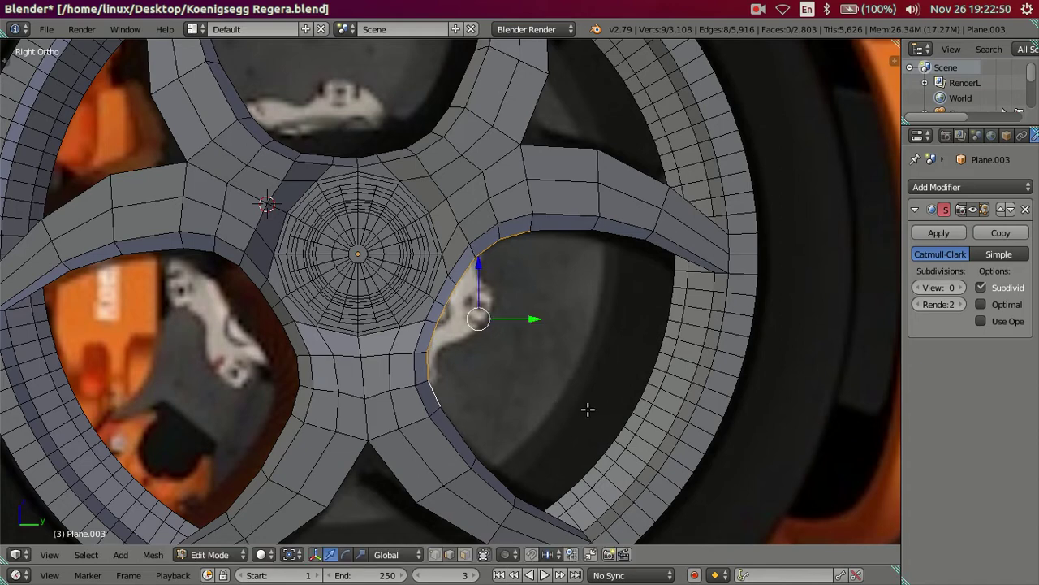
scroll(641, 423, "down", 5)
mouse_move(670, 446)
middle_mouse_down()
mouse_move(649, 403)
mouse_move(671, 444)
mouse_move(682, 434)
mouse_move(693, 441)
middle_mouse_up()
key("a")
Select the outer rim edge loop and snap the 3D cursor onto it
right_click(617, 399, "alt")
middle_click_drag(625, 413, 564, 392)
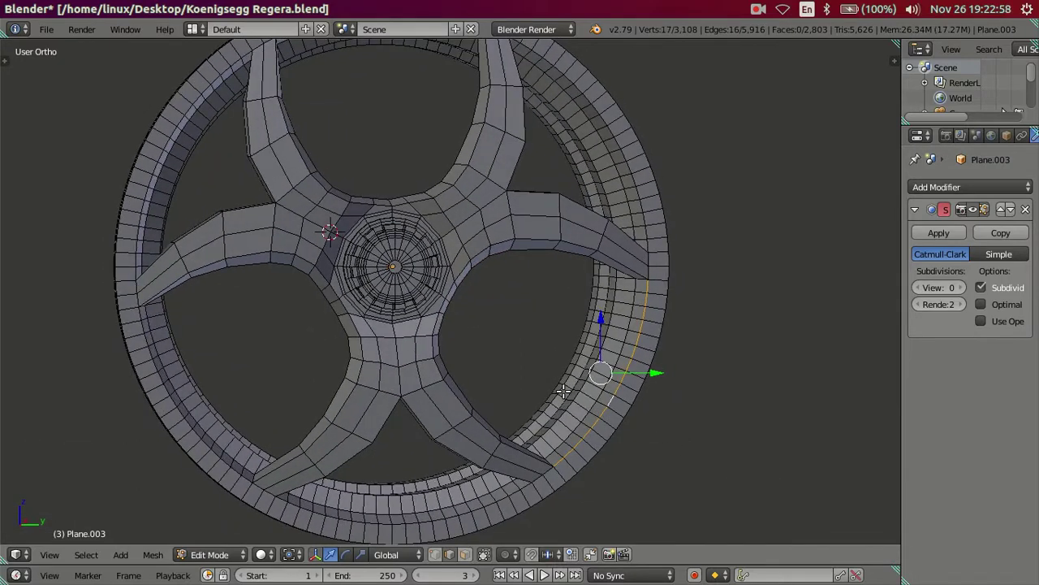
key("KP_3")
scroll(496, 317, "up", 3)
right_click(516, 241, "alt+shift")
right_click(437, 398, "alt+shift")
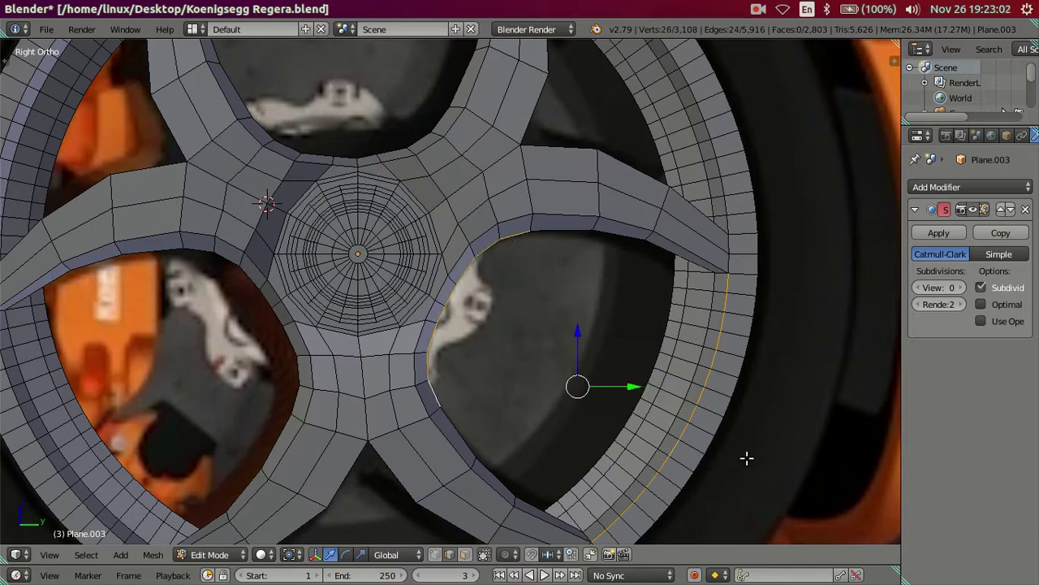
key("a")
right_click(684, 428, "alt")
key("shift+s")
left_click(756, 483)
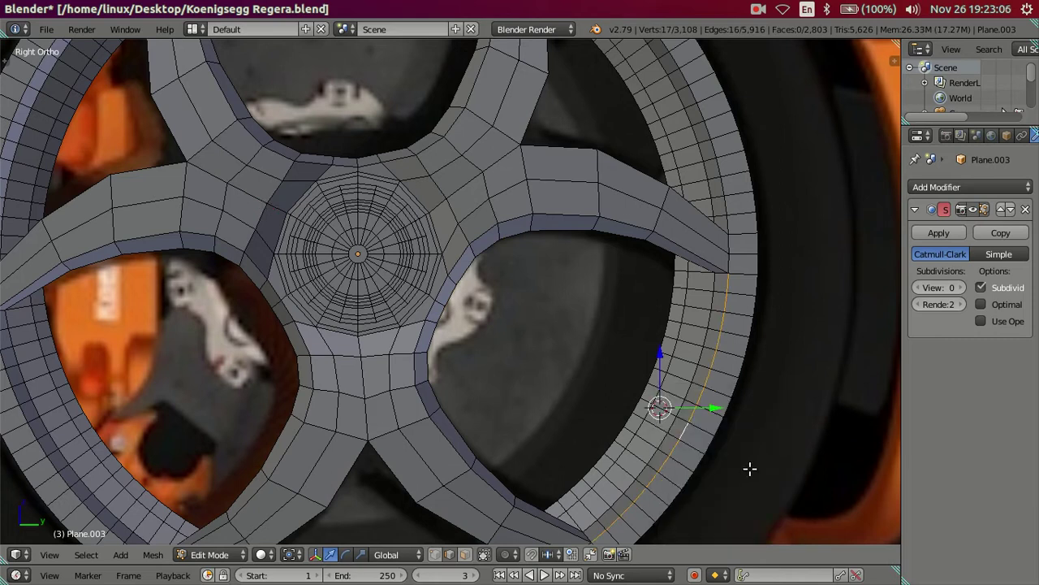
key("a")
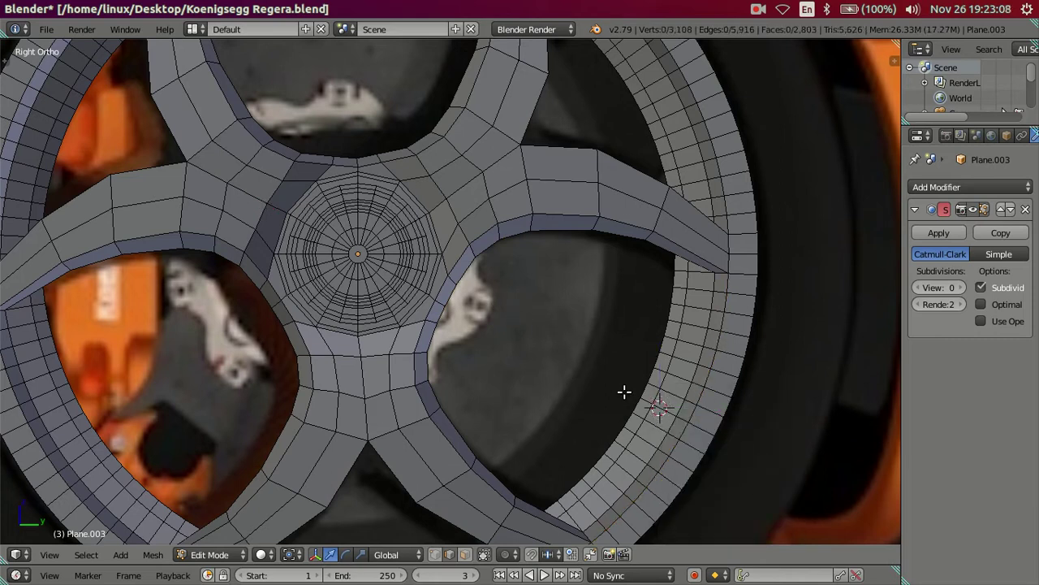
Select the outer rim and spoke-opening loops and apply several slight scales
right_click(656, 409, "alt")
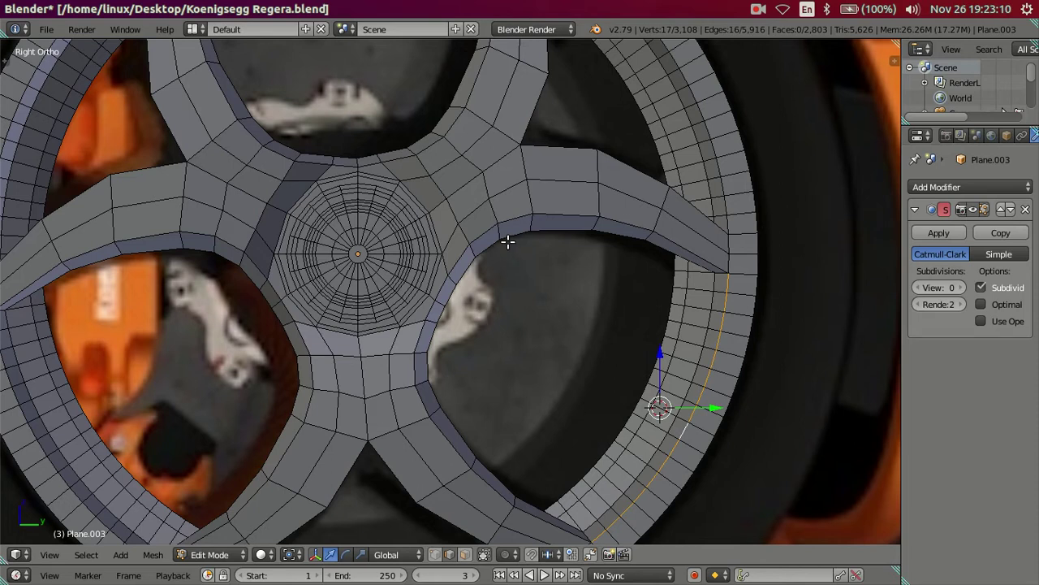
right_click(447, 384, "alt+shift")
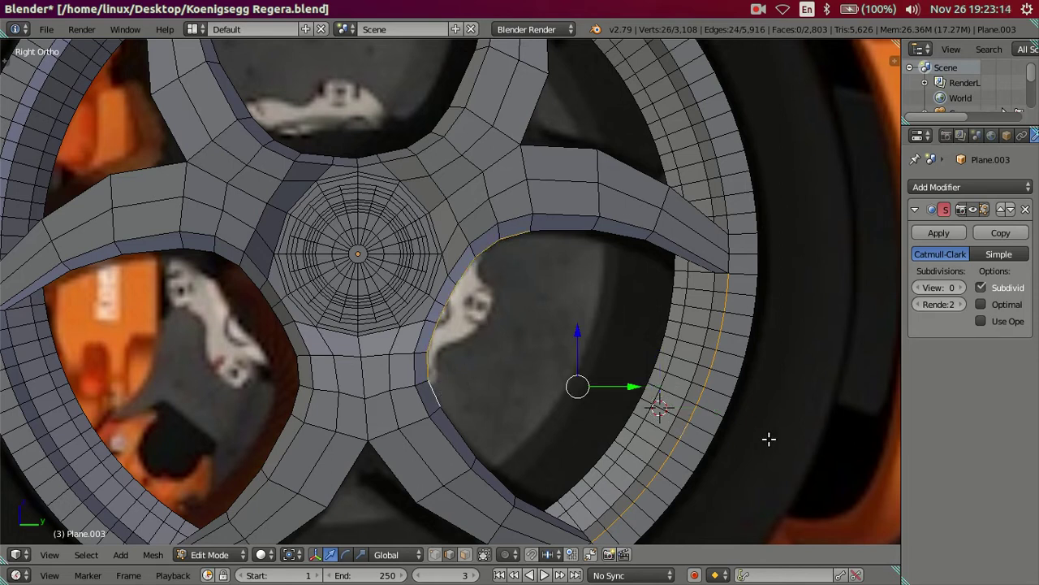
key("s")
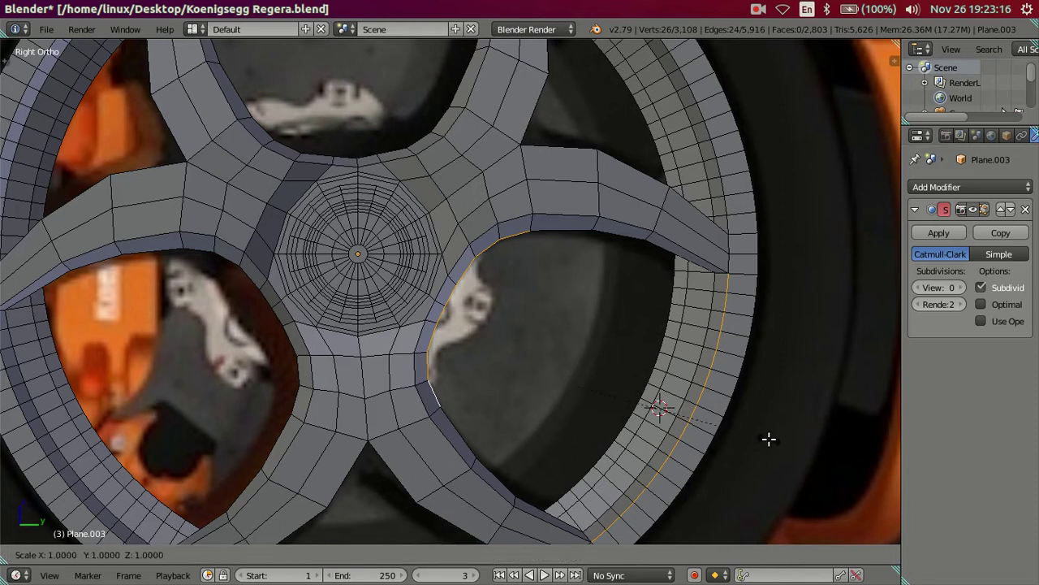
left_click(770, 438)
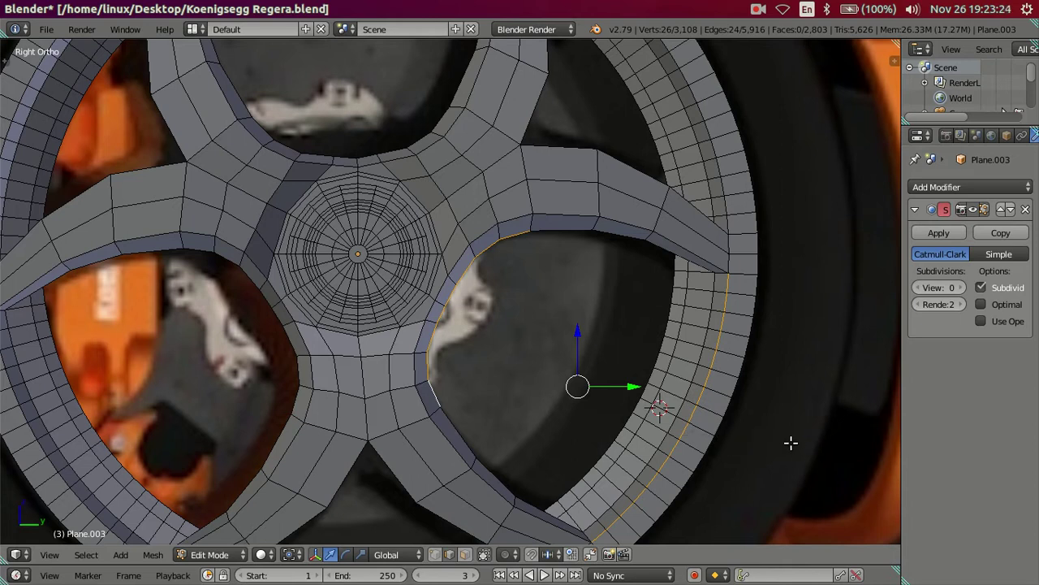
key("s")
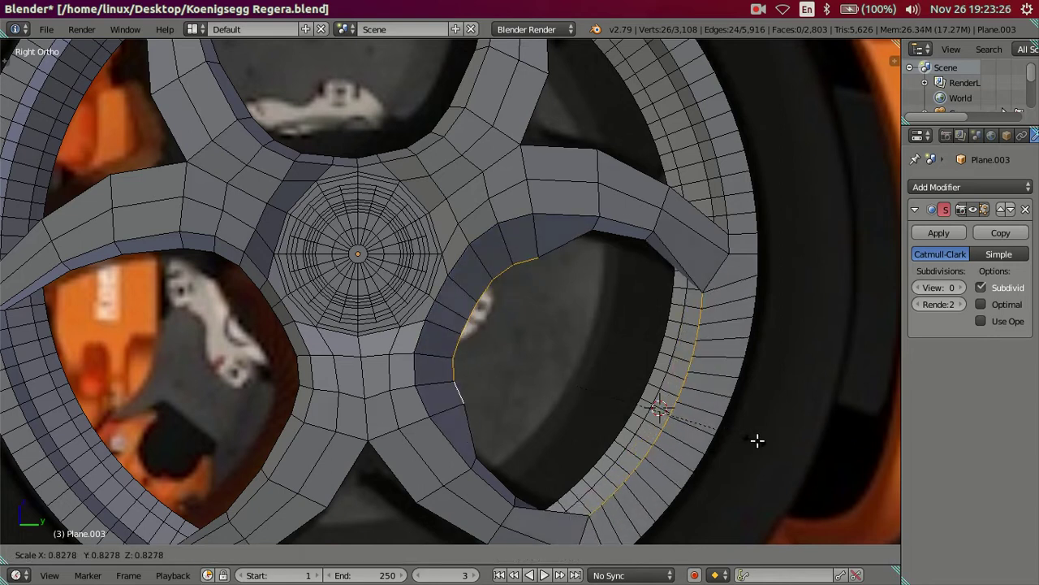
left_click(784, 450)
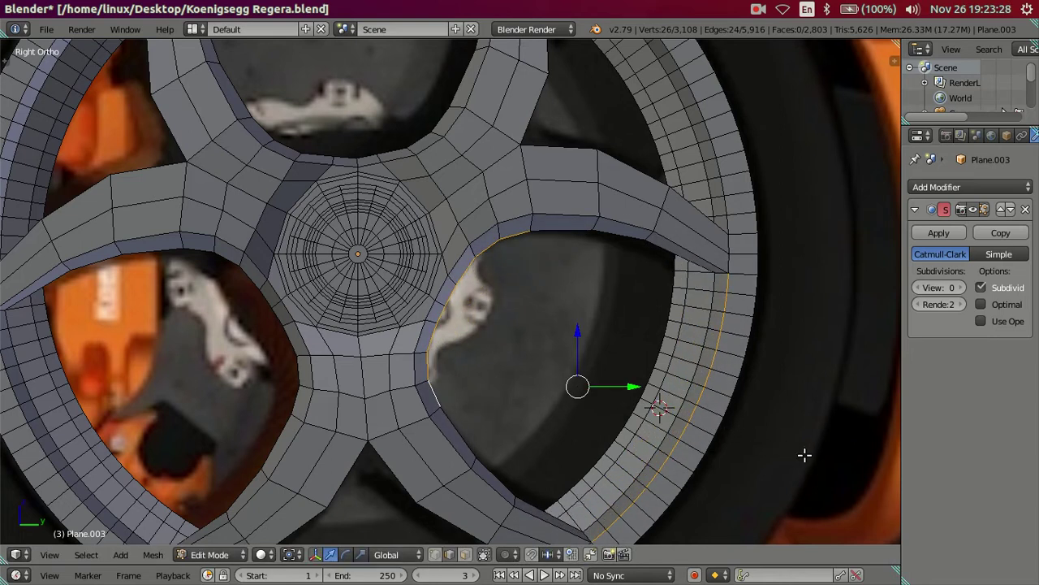
key("s")
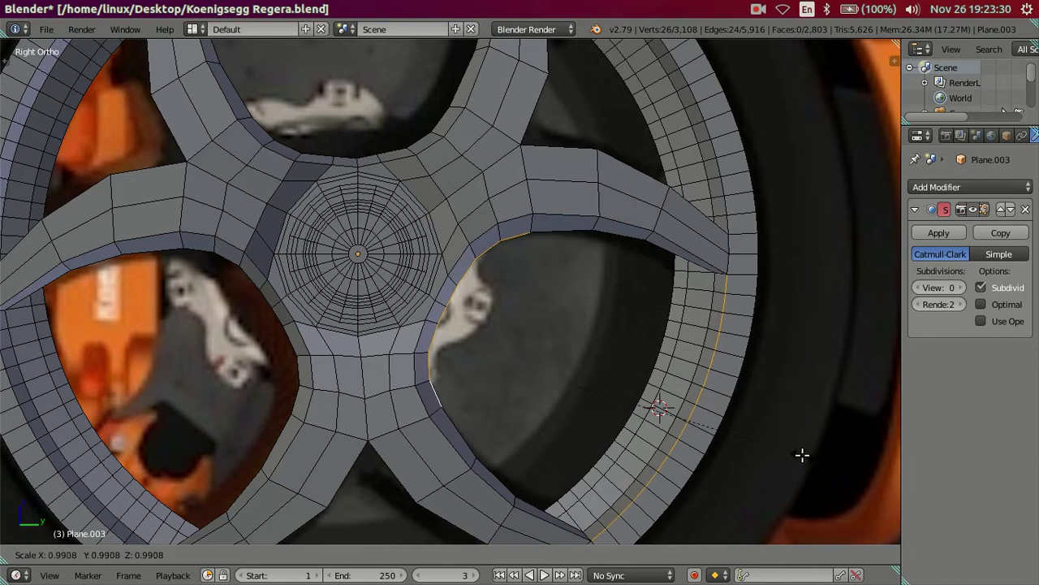
left_click(799, 453)
key("s")
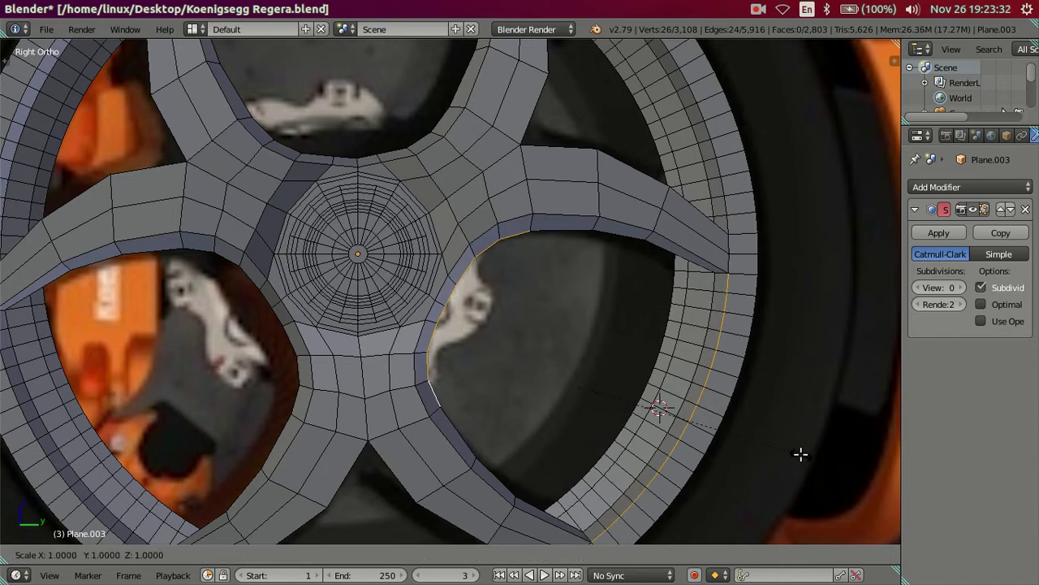
left_click(799, 453)
Drop the top and bottom end segments, then scale the remaining edges to 0.98
right_click(510, 233, "shift")
right_click(440, 387, "shift")
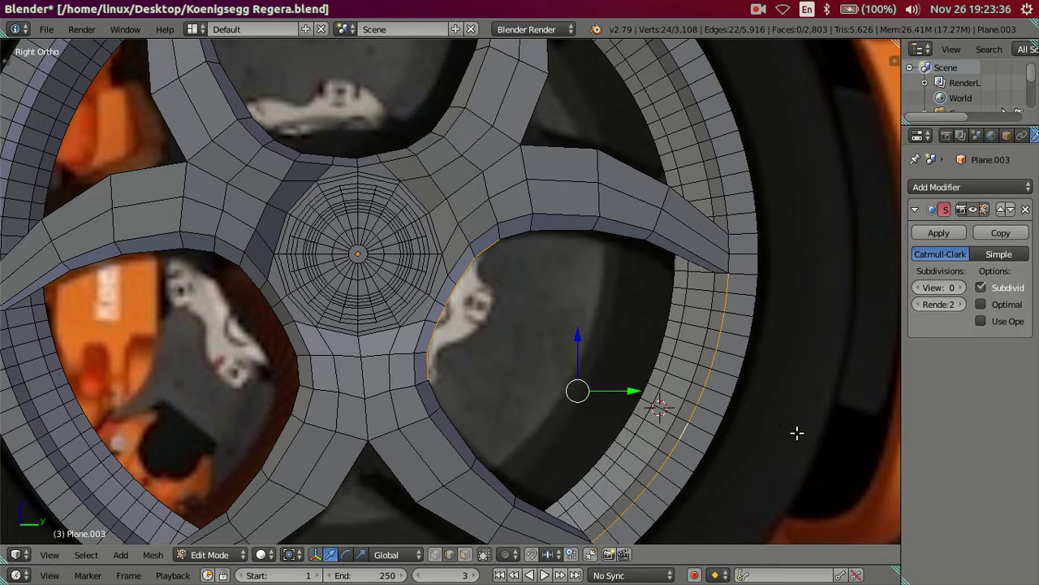
key("s")
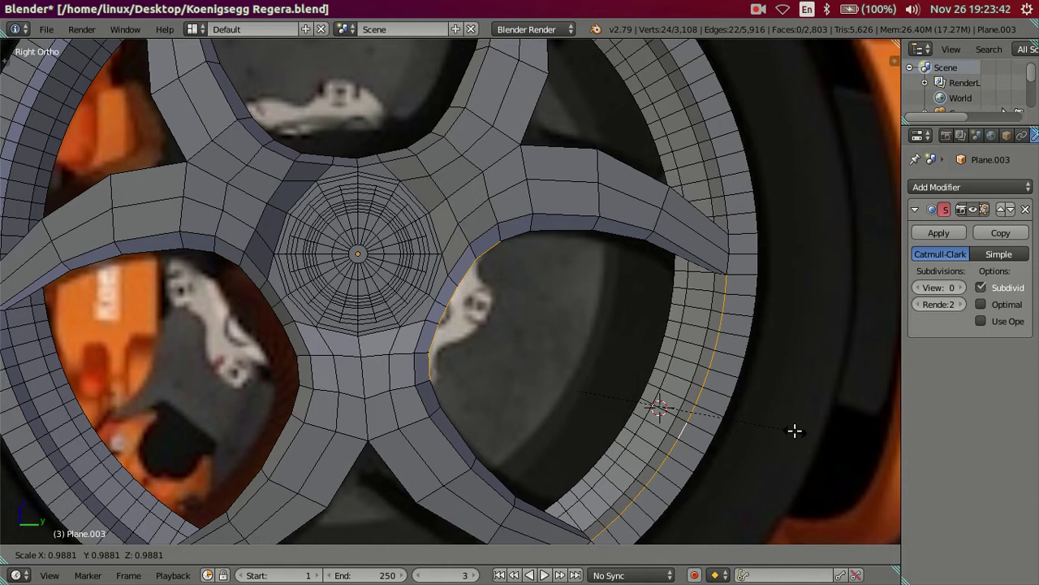
type(".")
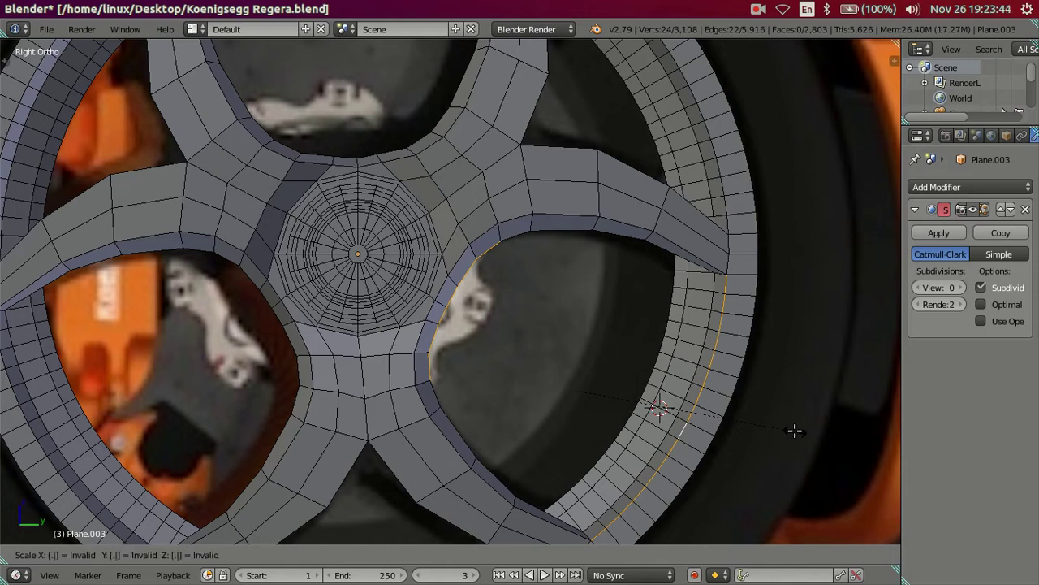
type("98")
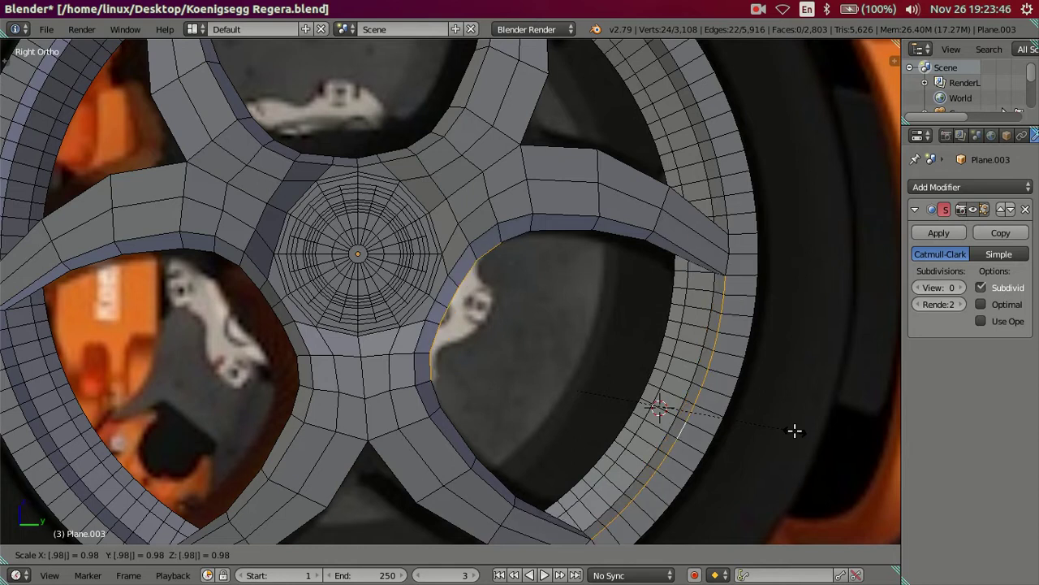
key("Return")
Snap the outer rim loop back onto the 3D cursor with Selection to Cursor (Offset)
key("a")
right_click(682, 430, "alt")
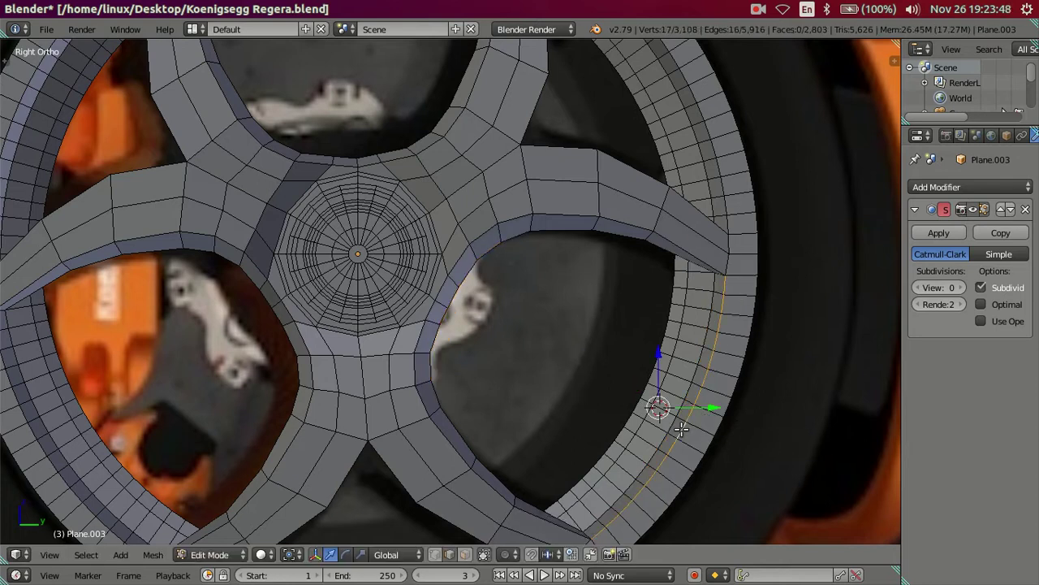
key("shift+s")
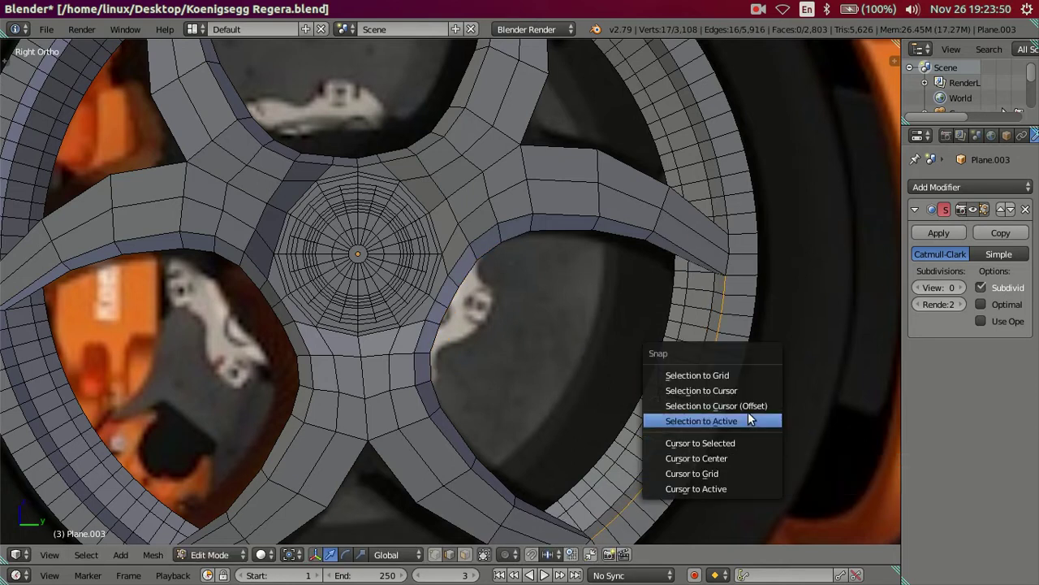
left_click(746, 404)
scroll(746, 400, "down", 5)
Check the shaded wheel in Object Mode, then return to mesh editing
mouse_move(688, 414)
middle_mouse_down()
mouse_move(701, 350)
mouse_move(673, 358)
middle_mouse_up()
key("Tab")
scroll(673, 357, "up", 2)
key("Tab")
scroll(693, 375, "down", 3)
scroll(552, 314, "down", 2)
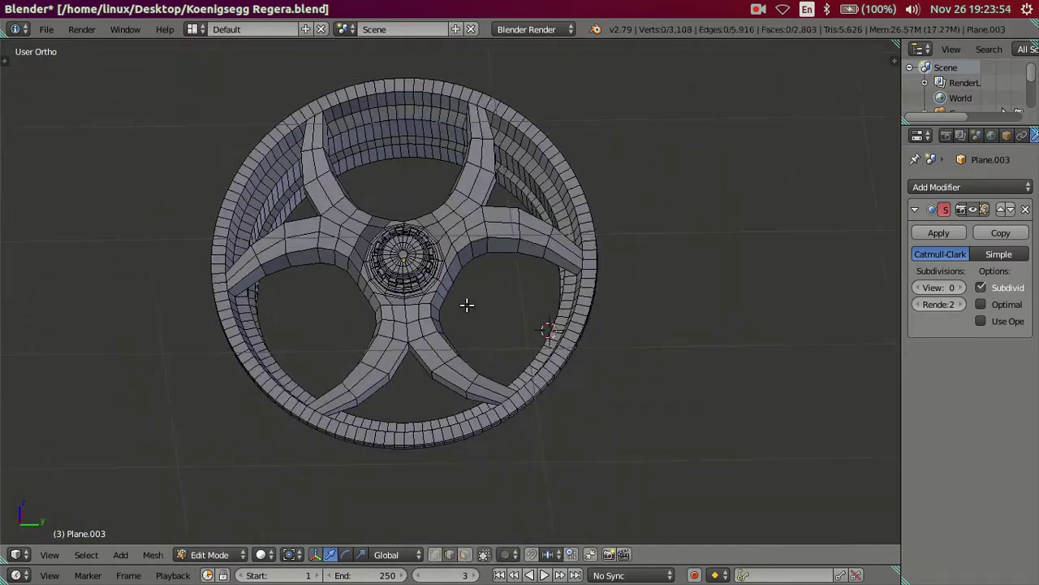
In side view, select the left junction's outer rim loop and snap the 3D cursor to it
middle_click_drag(466, 304, 467, 447)
scroll(465, 437, "up", 2)
key("KP_3")
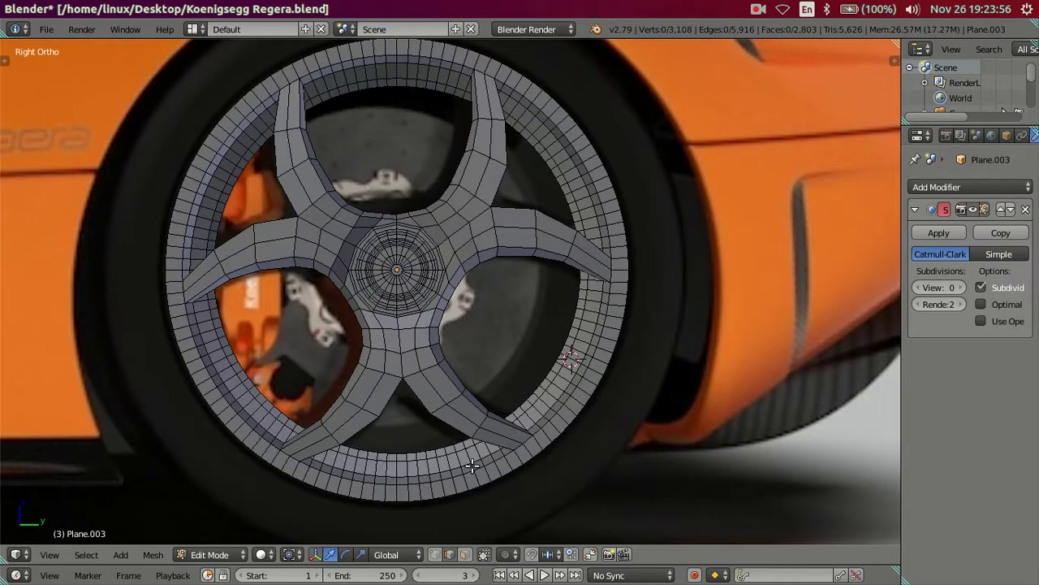
scroll(471, 465, "up", 2)
scroll(464, 457, "up", 2)
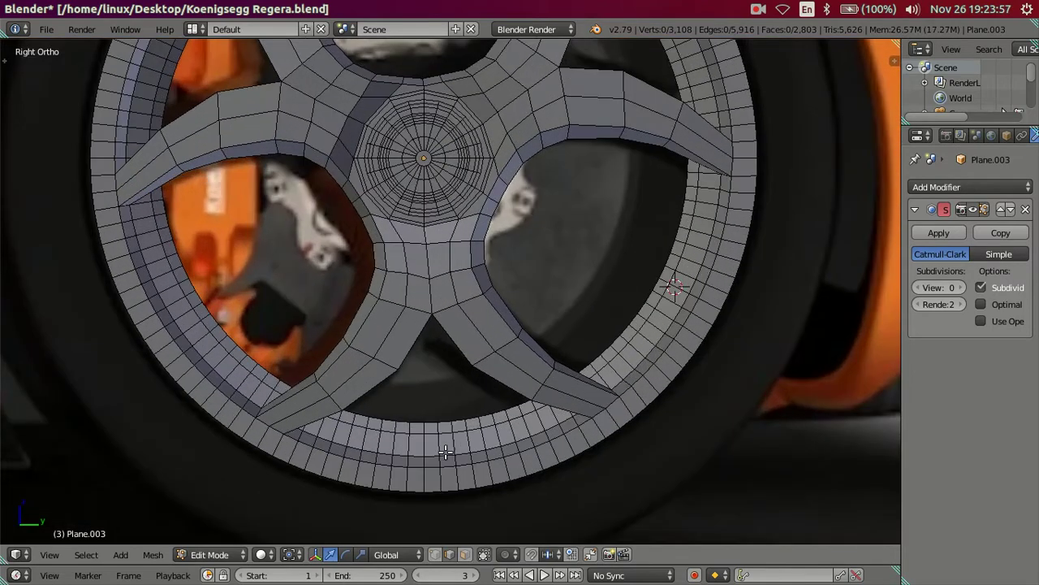
right_click(182, 347, "alt")
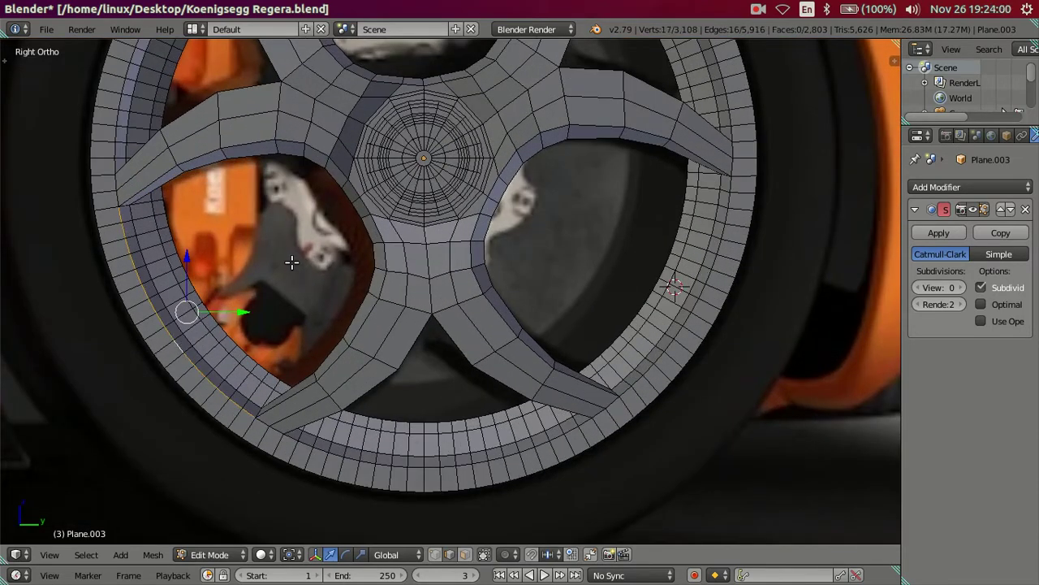
key("shift+s")
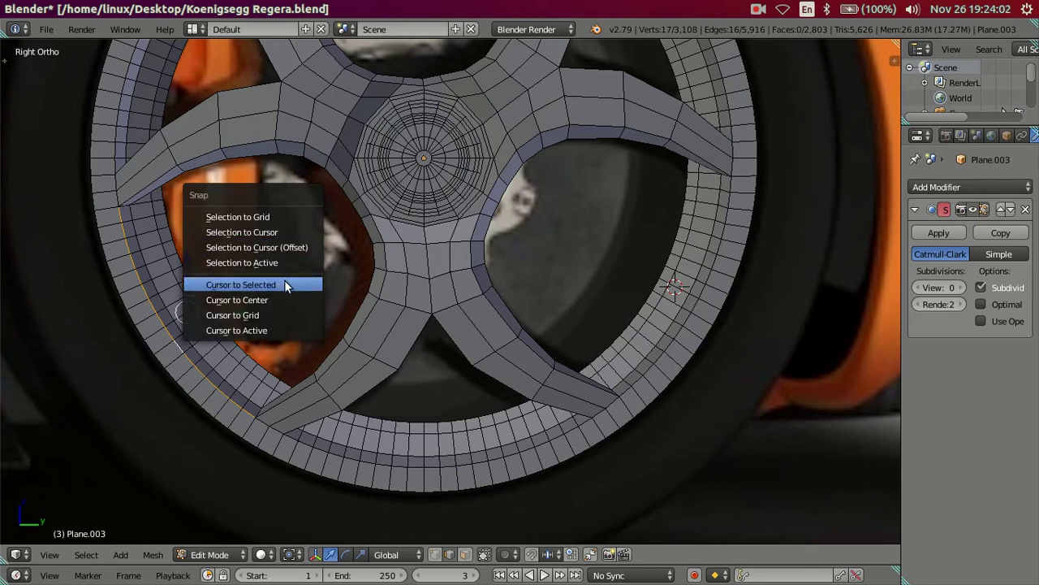
left_click(285, 280)
Select the left spoke-opening loop plus outer rim loop and scale them to 0.98
key("a")
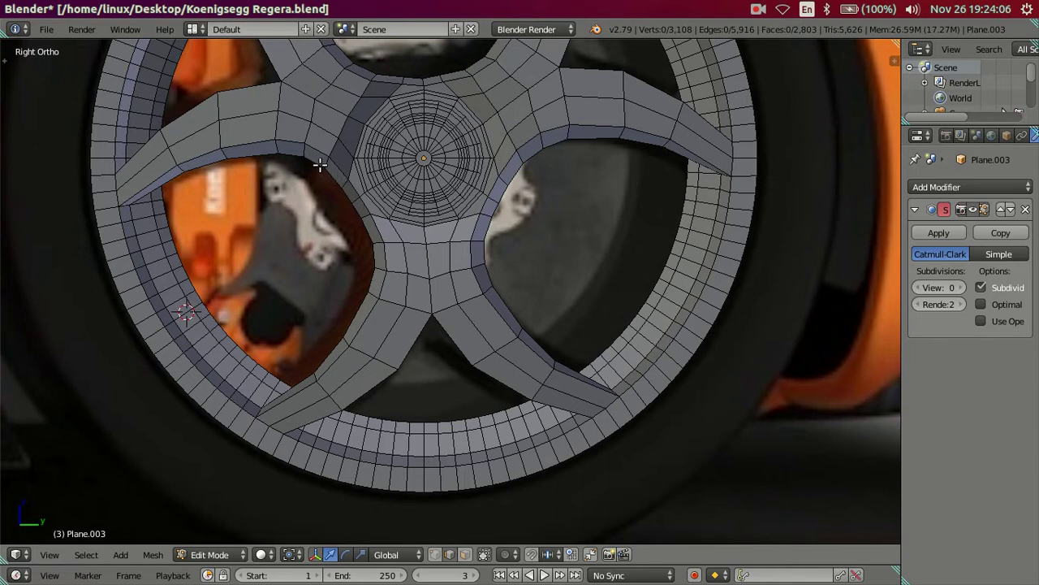
right_click(319, 164)
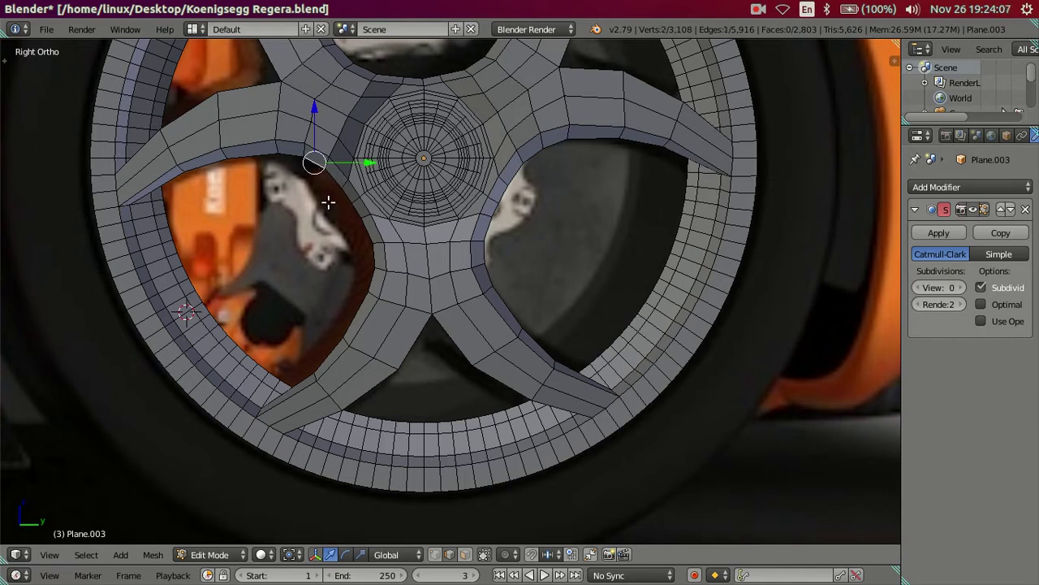
right_click(372, 256, "alt")
right_click(175, 347, "alt+shift")
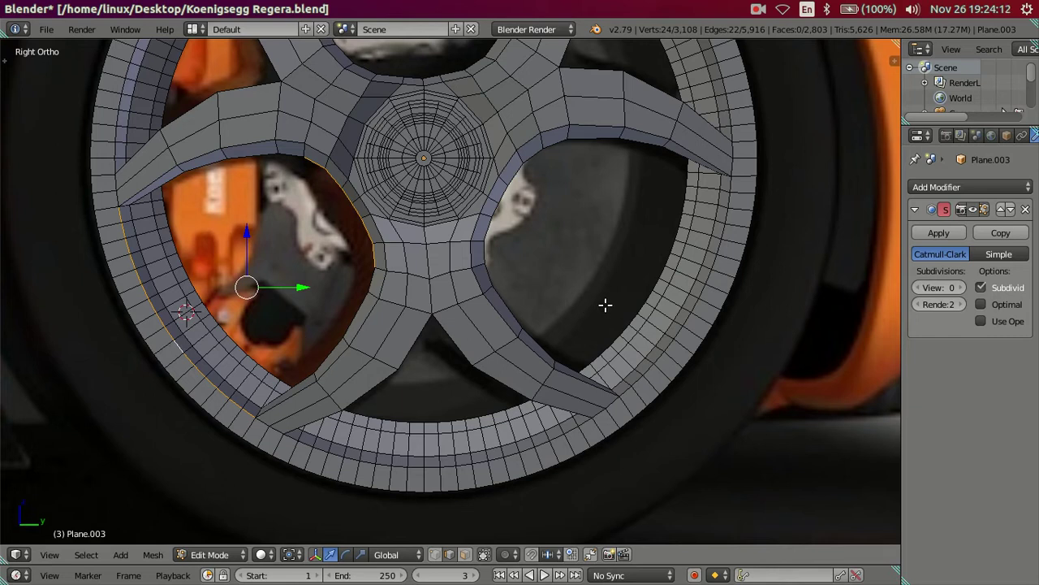
key("s")
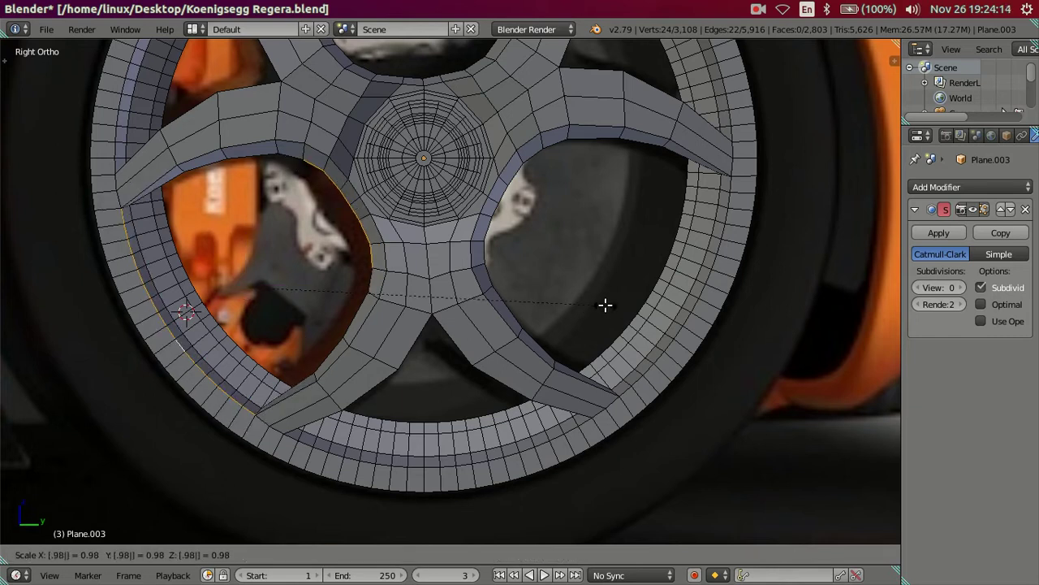
key("Escape")
key("ctrl+z")
Snap the left outer rim loop back onto the 3D cursor and deselect everything
right_click(185, 344, "alt")
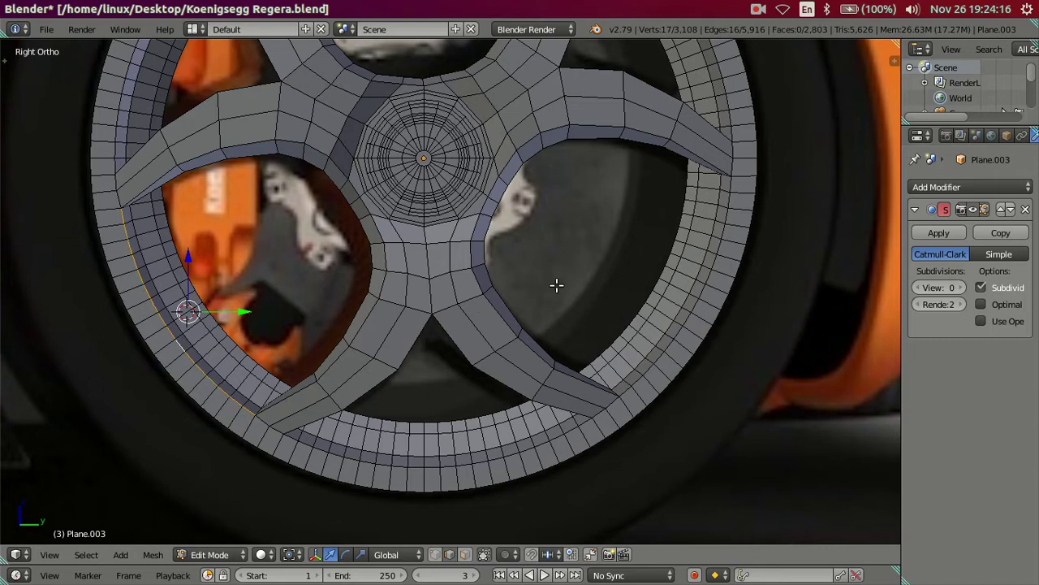
key("shift+s")
left_click(551, 248)
key("a")
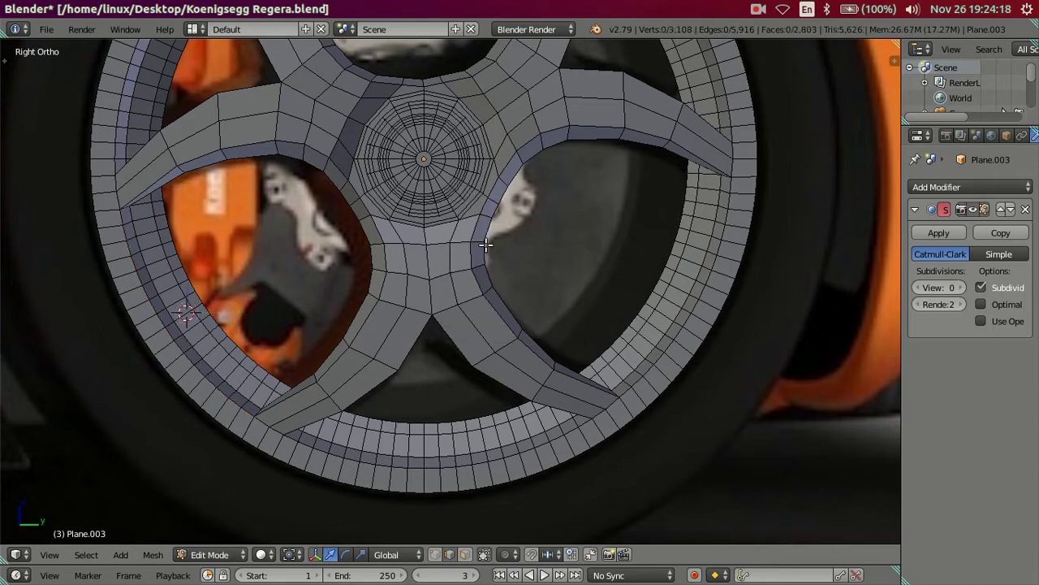
scroll(486, 244, "up", 5, "shift")
Snap the 3D cursor to the selected top outer rim edge loop
right_click(435, 121, "alt")
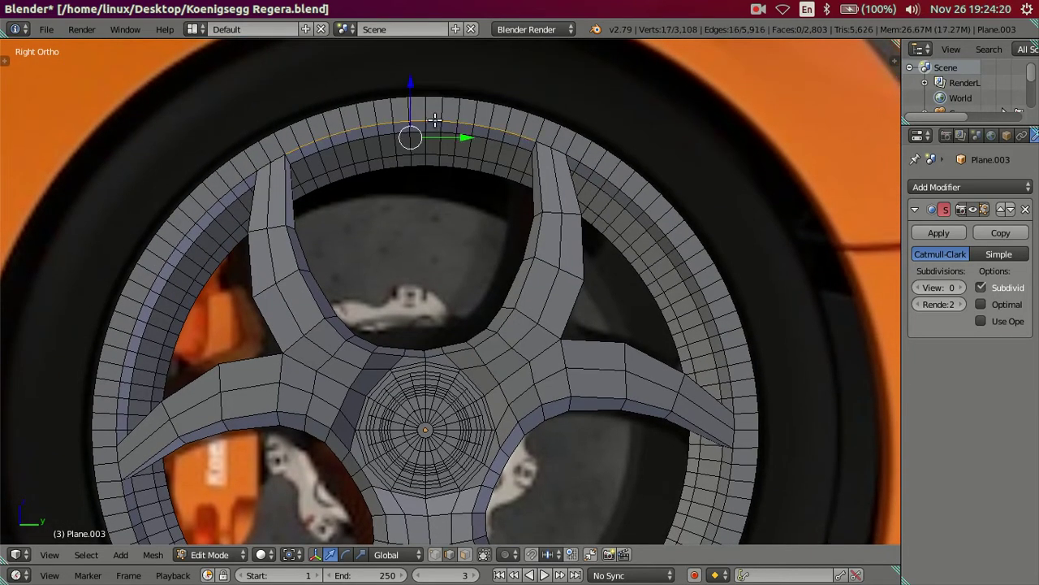
key("shift+s")
left_click(663, 279)
Select the inner arc edges and trial-scale them twice, cancelling both times
right_click(370, 341, "shift")
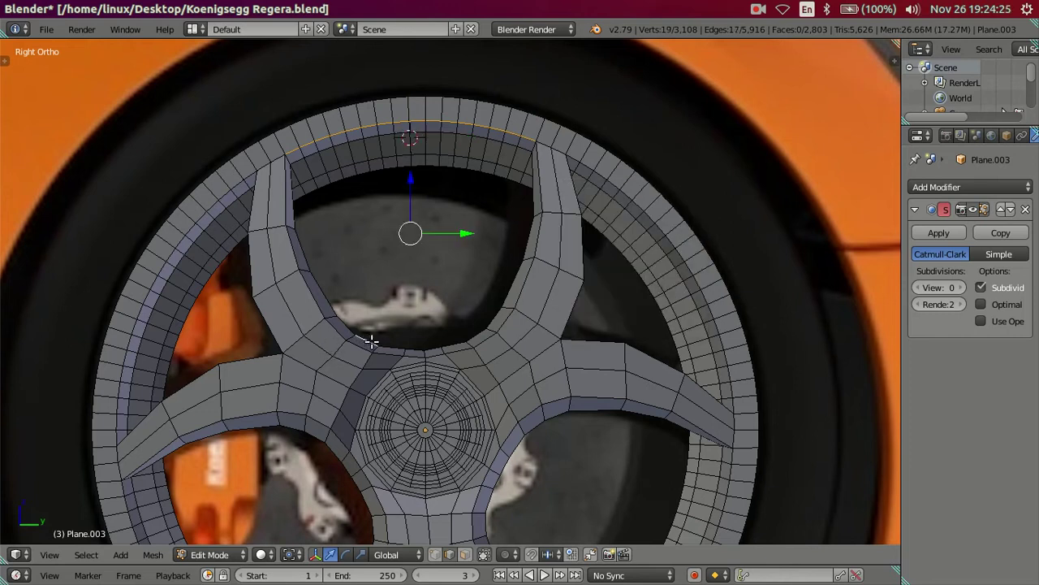
right_click(473, 336, "ctrl")
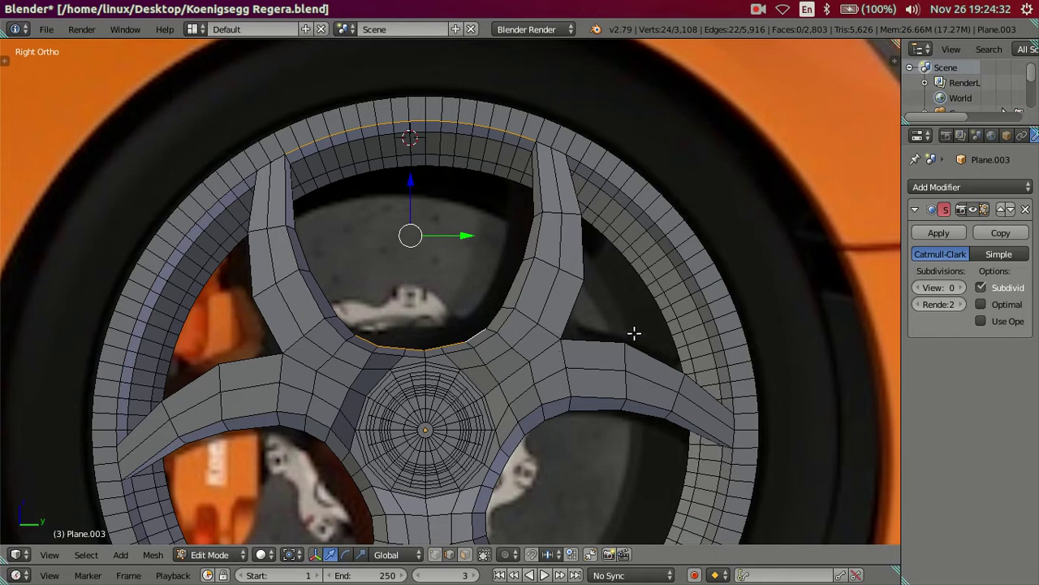
key("s")
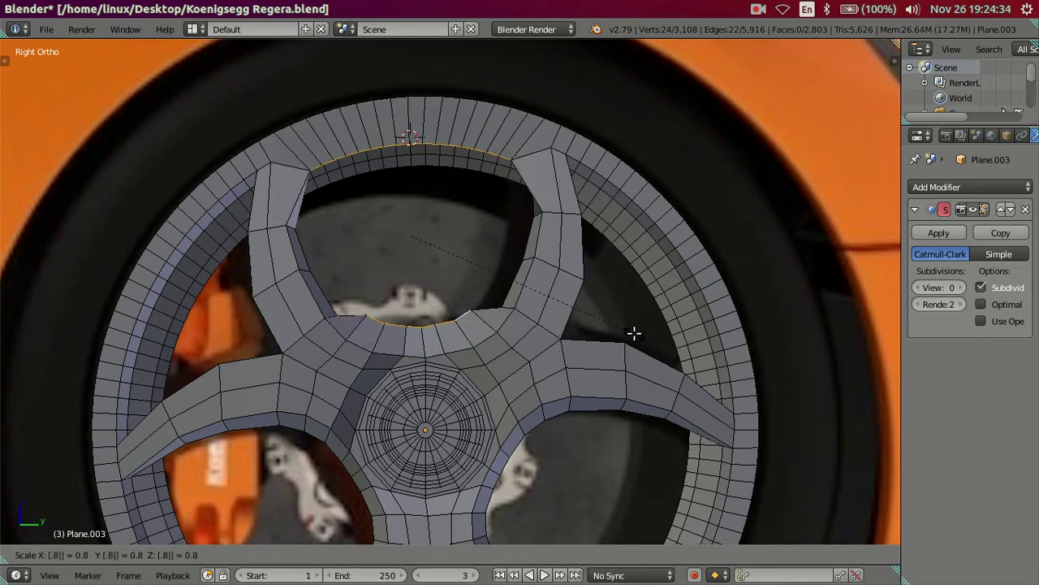
key("Escape")
key("s")
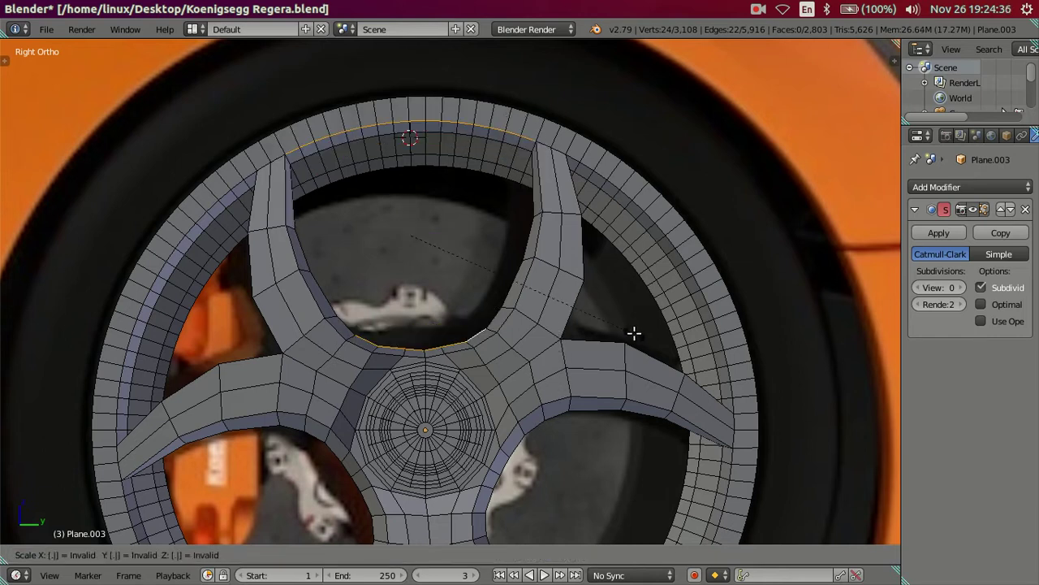
key("Escape")
Reselect the top rim loop, snap it with Selection to Active, then deselect and zoom out
key("a")
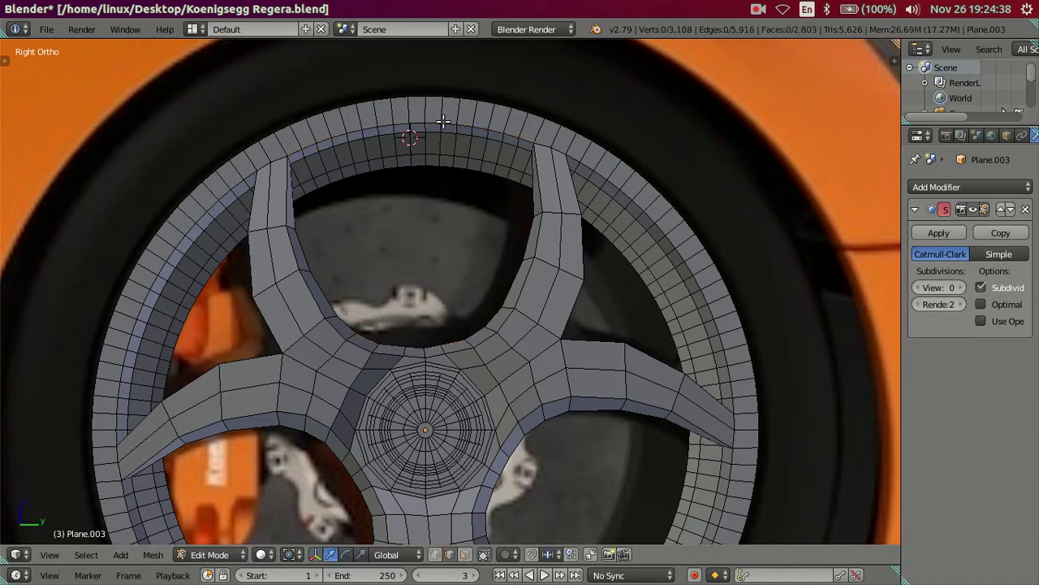
right_click(446, 122, "alt")
key("ctrl+s")
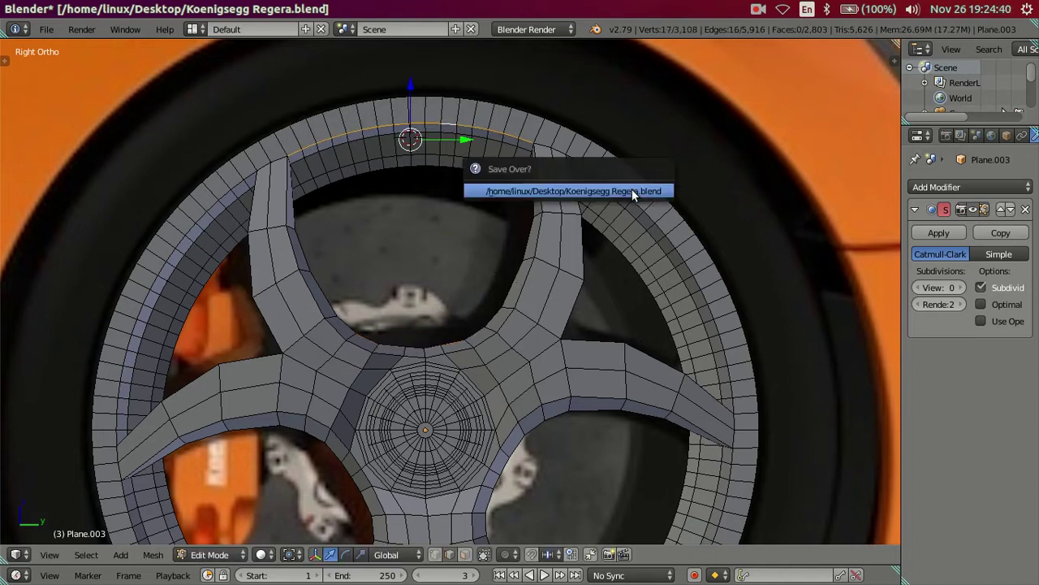
key("shift+s")
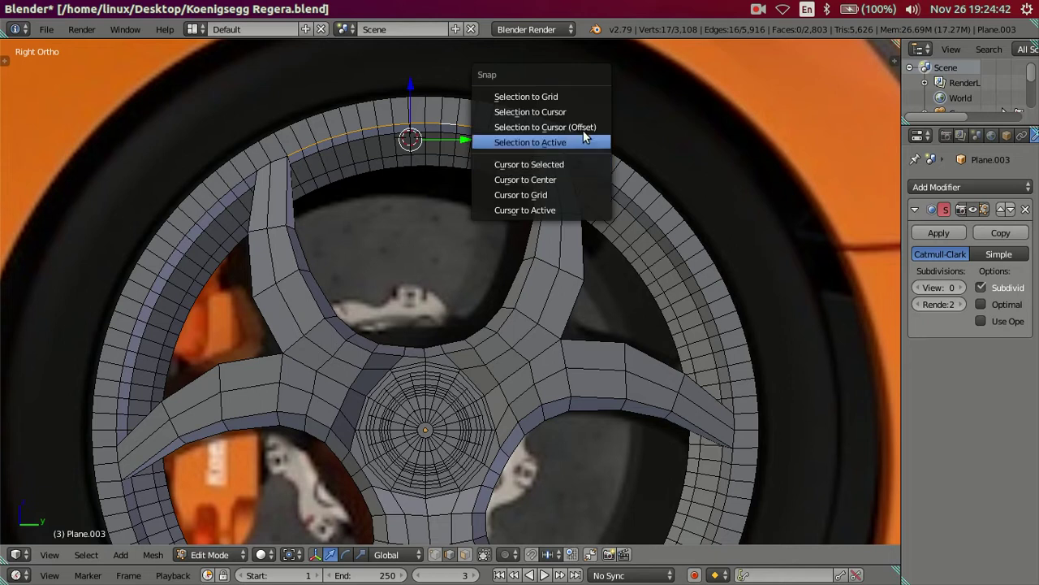
left_click(583, 127)
key("a")
scroll(515, 358, "down", 3)
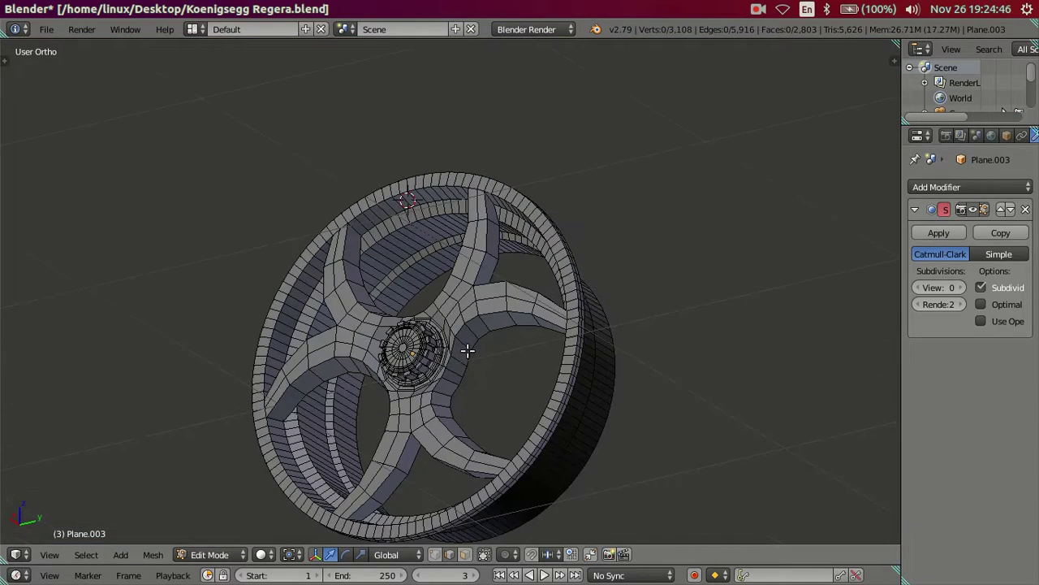
View the solid wheel at an angle in Object Mode, then open the maxresdefault.jpg reference photo
key("Tab")
mouse_move(528, 392)
middle_mouse_down()
mouse_move(462, 301)
mouse_move(525, 285)
mouse_move(223, 423)
middle_mouse_up()
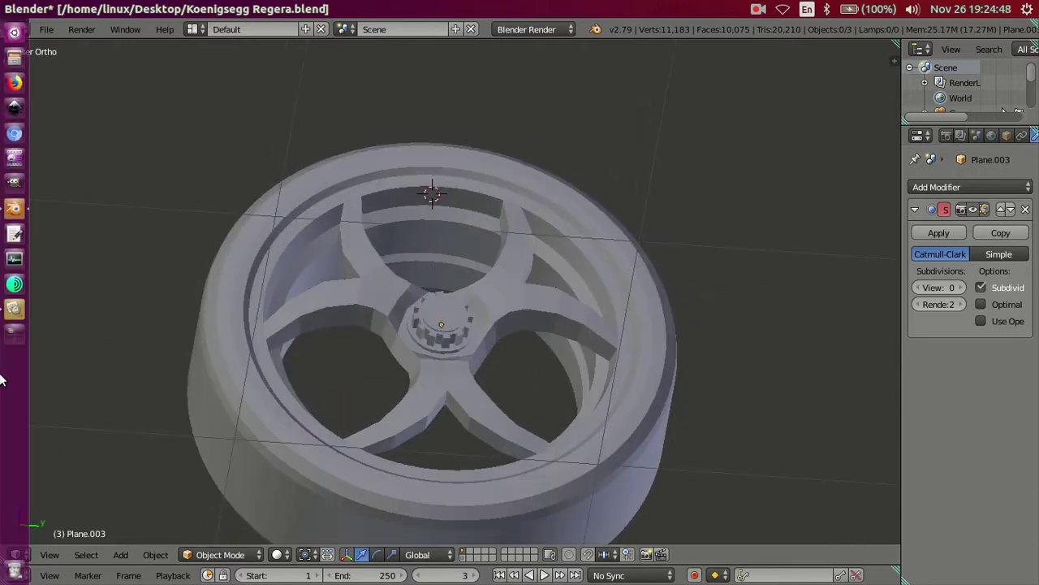
left_click(4, 312)
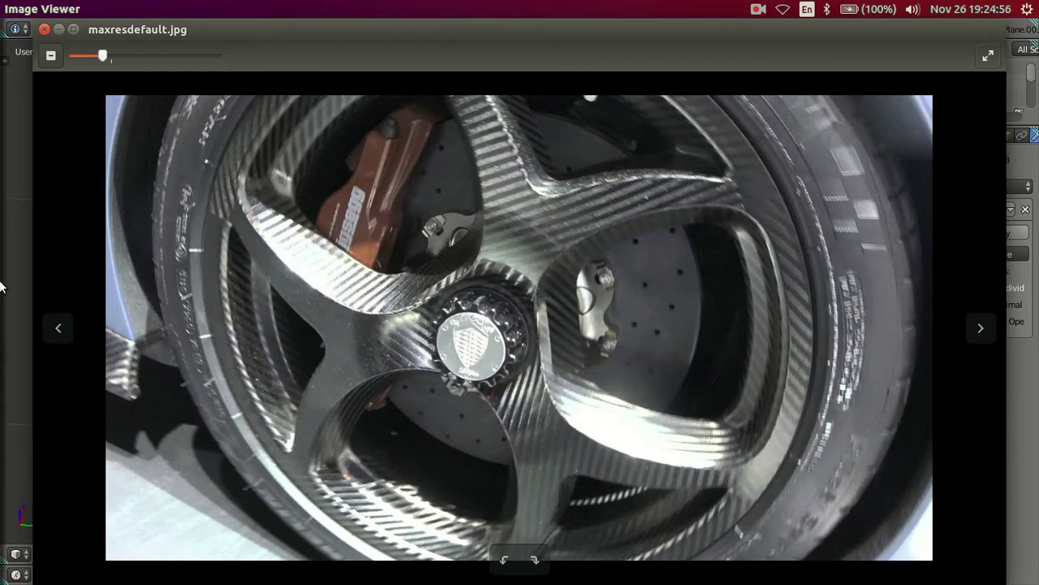
Close the reference photo and resume Edit Mode on the wheel, checking a spoke-opening loop
left_click(14, 209)
mouse_move(414, 315)
middle_mouse_down()
mouse_move(520, 307)
mouse_move(566, 281)
mouse_move(552, 235)
mouse_move(507, 358)
mouse_move(533, 436)
mouse_move(486, 436)
mouse_move(515, 360)
mouse_move(452, 371)
mouse_move(575, 338)
mouse_move(462, 360)
mouse_move(447, 383)
mouse_move(431, 359)
mouse_move(396, 372)
mouse_move(385, 399)
mouse_move(383, 382)
mouse_move(344, 411)
mouse_move(339, 400)
mouse_move(482, 399)
mouse_move(461, 420)
mouse_move(476, 399)
mouse_move(450, 389)
mouse_move(419, 397)
mouse_move(489, 408)
middle_mouse_up()
key("Tab")
right_click(457, 364, "alt")
key("a")
Zoom into the lower spoke junction in Right view, comparing wireframe and solid over the photo
scroll(489, 408, "up", 3)
key("KP_3")
key("z")
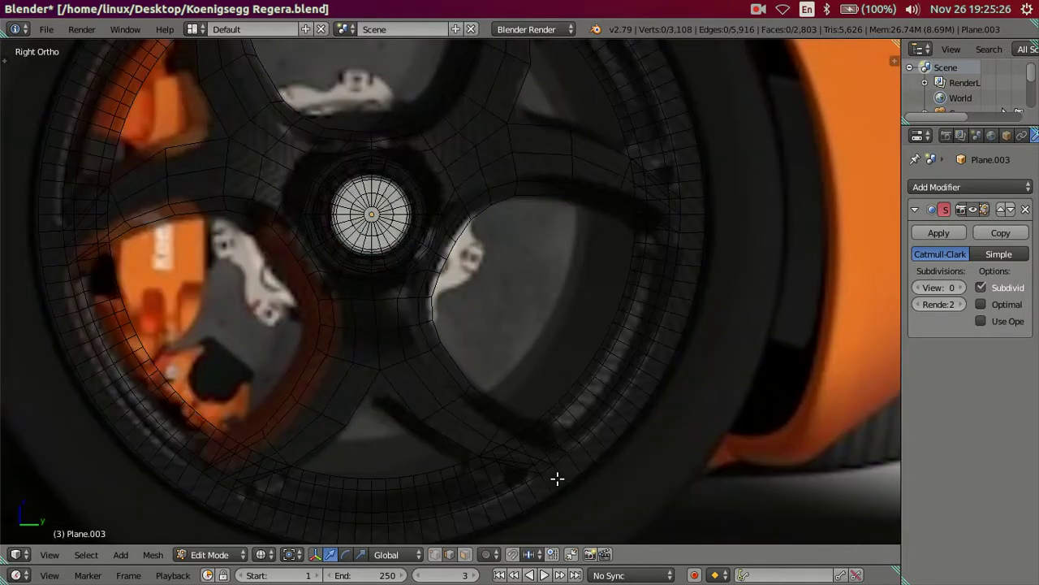
scroll(519, 348, "up", 3)
scroll(524, 369, "up", 2)
scroll(524, 370, "up", 2)
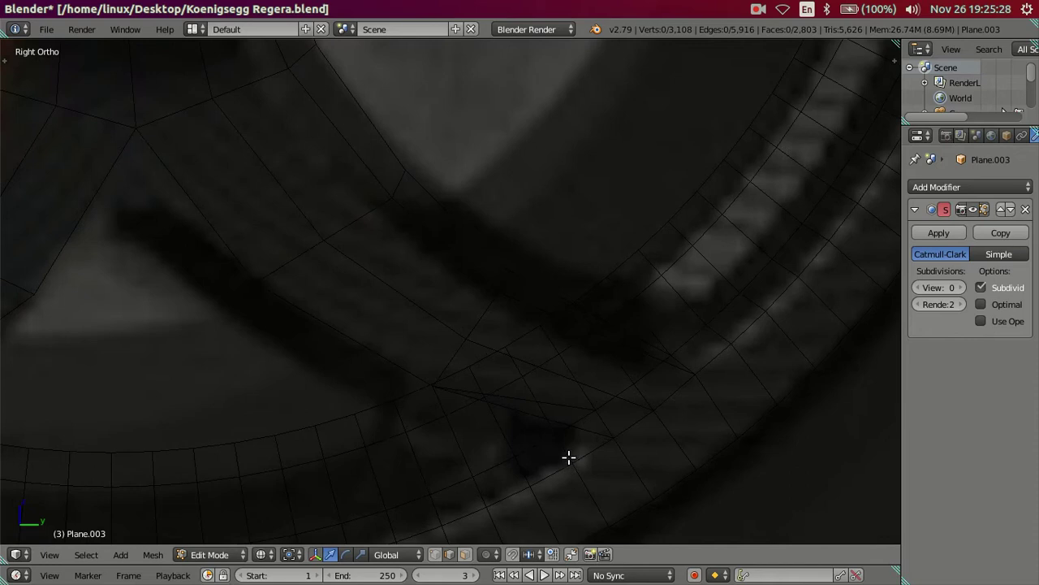
key("z")
key("z")
key("z")
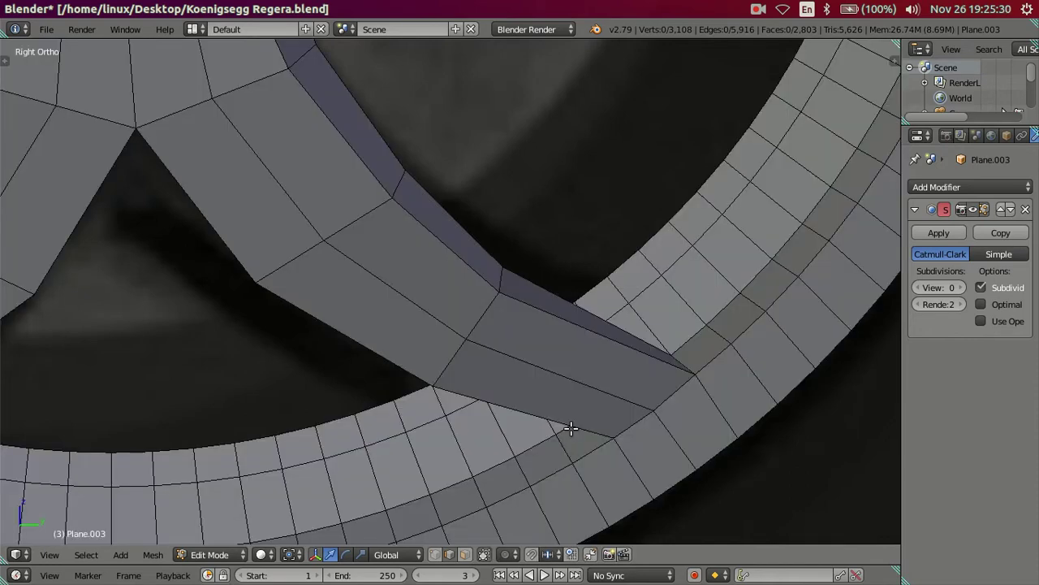
key("z")
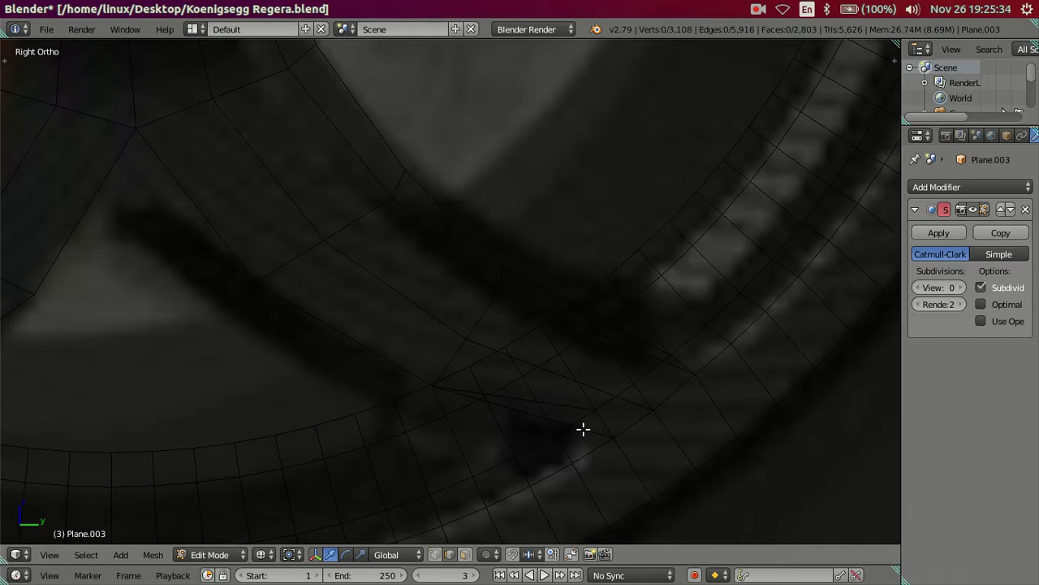
key("z")
key("z")
Select the two junction edges, snap the cursor to them, and scale them to 0.504
left_click(582, 421)
left_click(548, 444, "shift")
scroll(667, 425, "up", 1)
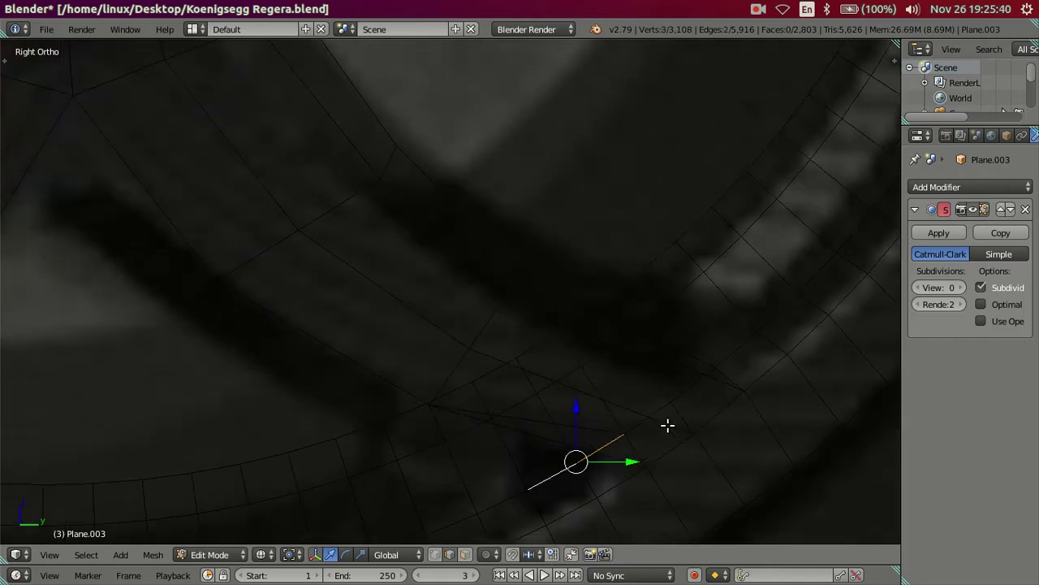
scroll(668, 424, "up", 2)
left_click(595, 412)
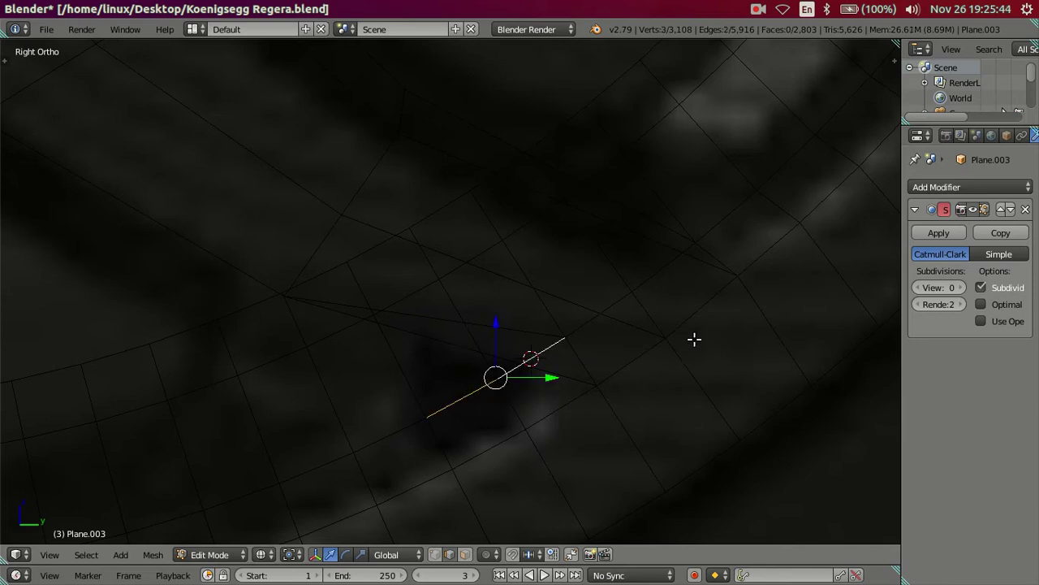
key("s")
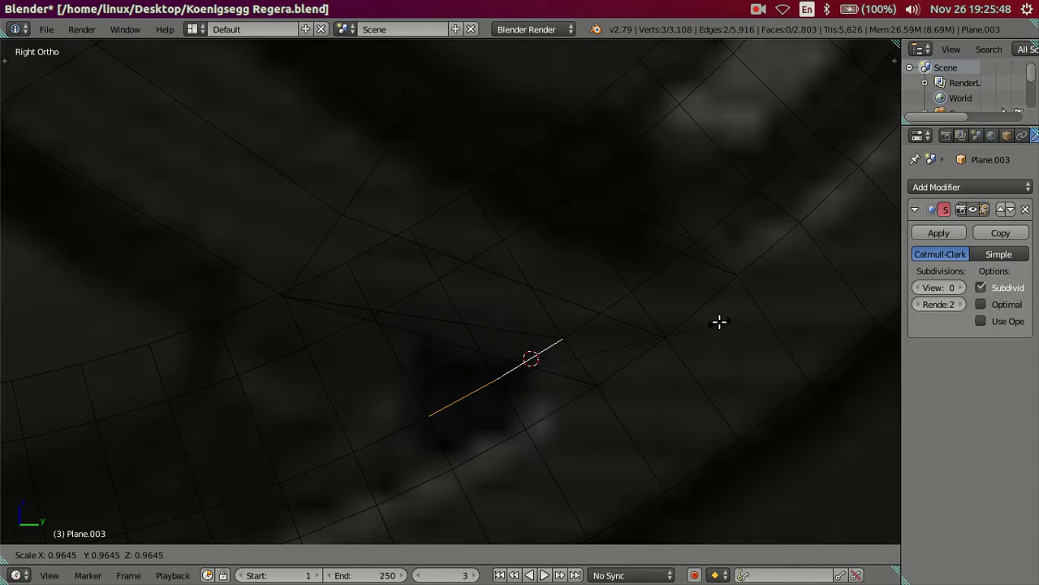
right_click(719, 321)
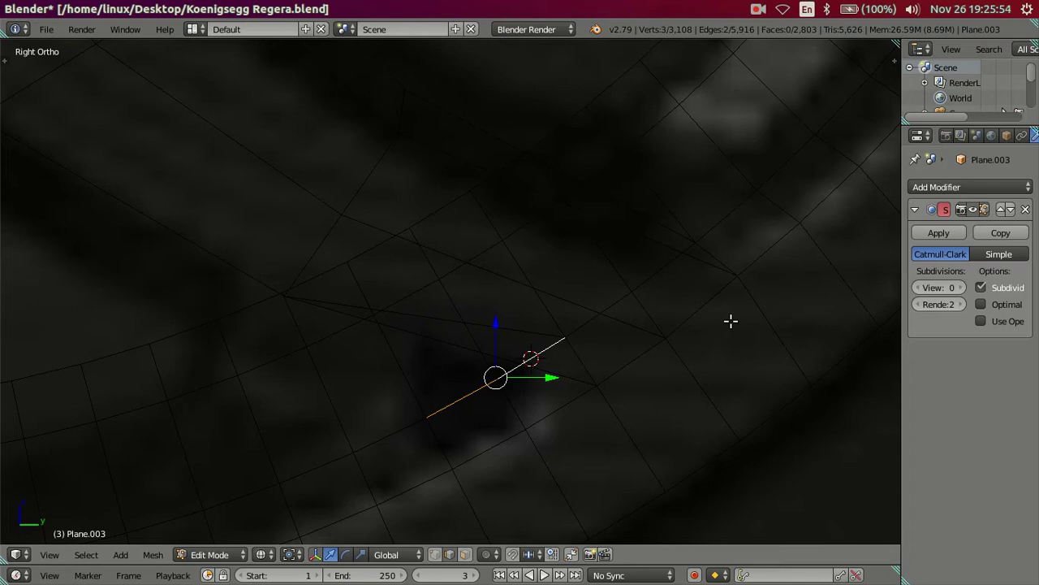
key("s")
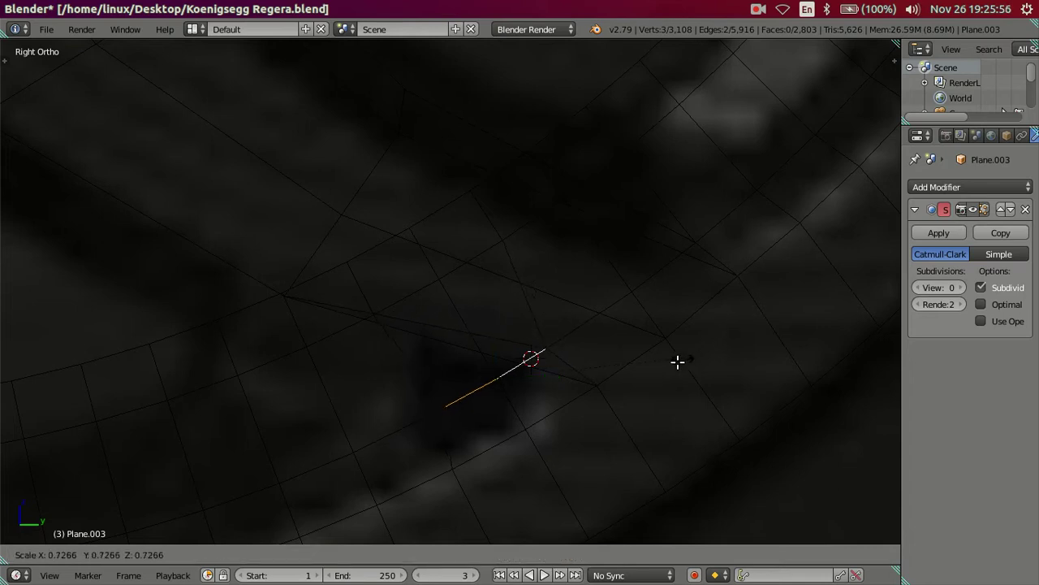
left_click(627, 388)
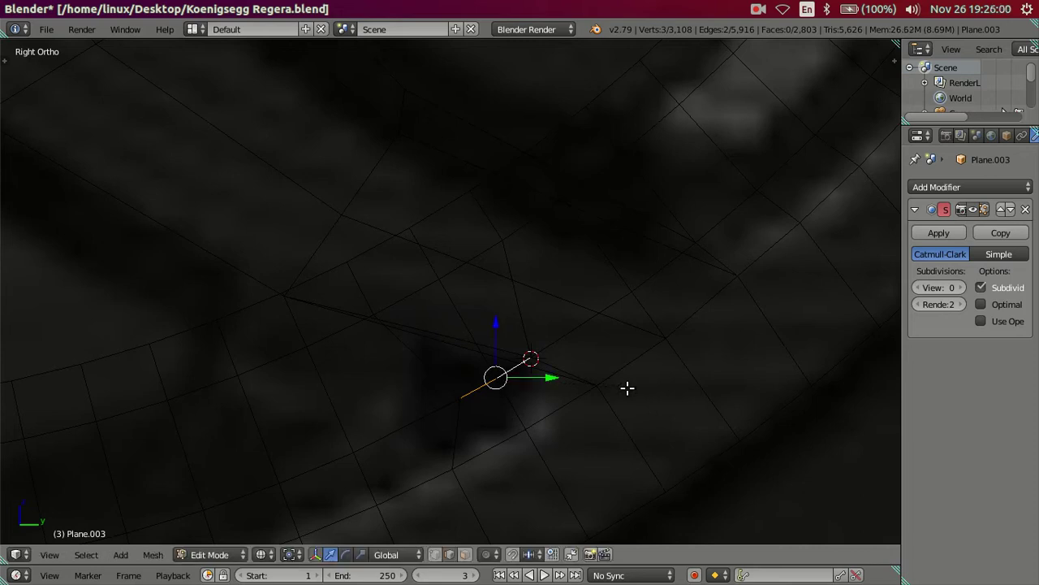
Snap the shrunken junction edges onto the 3D cursor at the spoke-to-rim corner
left_click(530, 358)
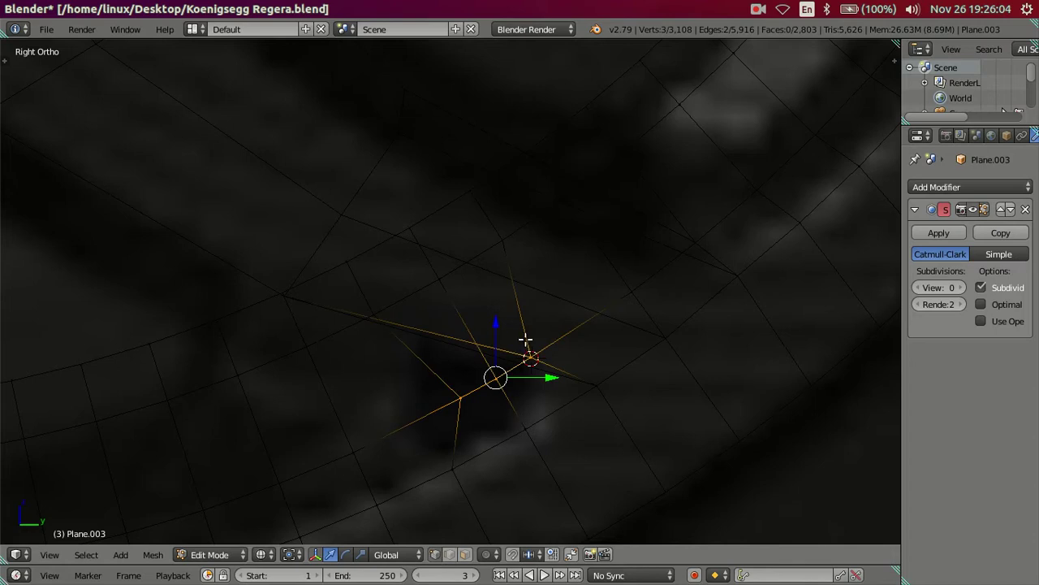
key("shift+s")
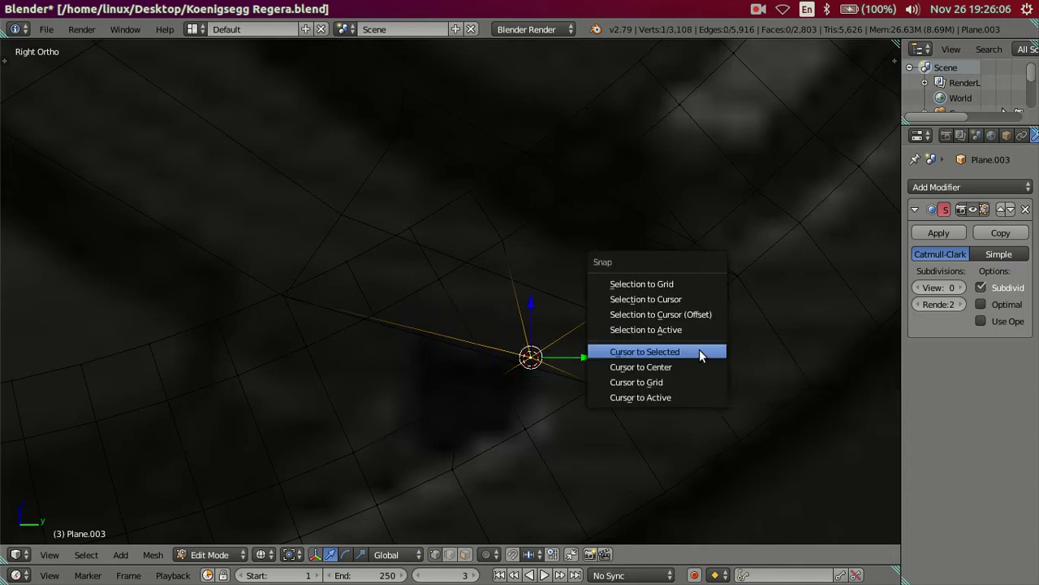
left_click(699, 350)
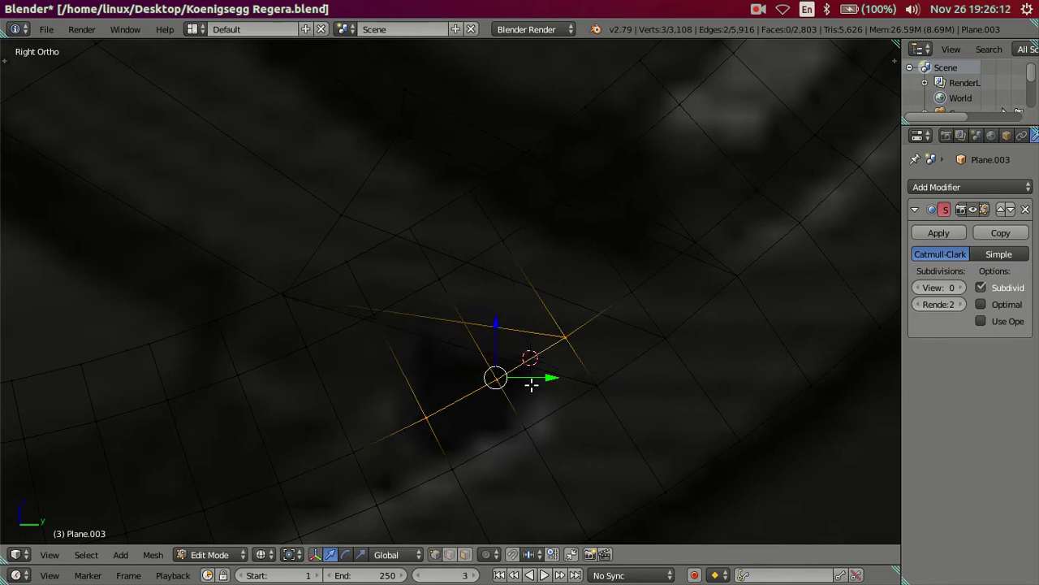
key("shift+a")
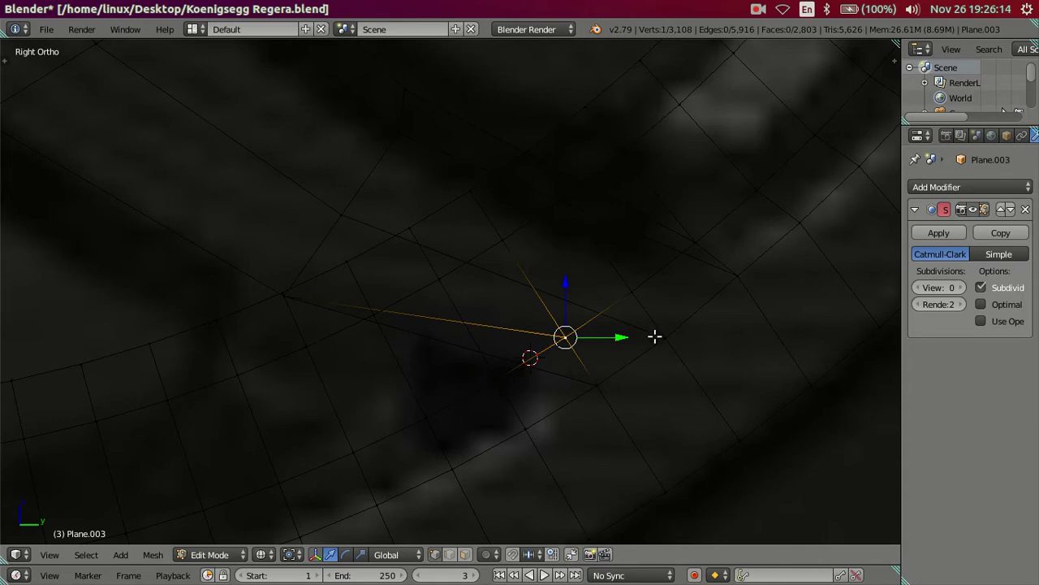
key("shift+s")
left_click(658, 290)
mouse_move(487, 382)
middle_mouse_down()
mouse_move(455, 408)
mouse_move(526, 378)
mouse_move(585, 406)
mouse_move(464, 364)
mouse_move(436, 431)
mouse_move(451, 403)
middle_mouse_up()
Scale the selected rim edges at the spoke junction to about two-thirds
key("KP_3")
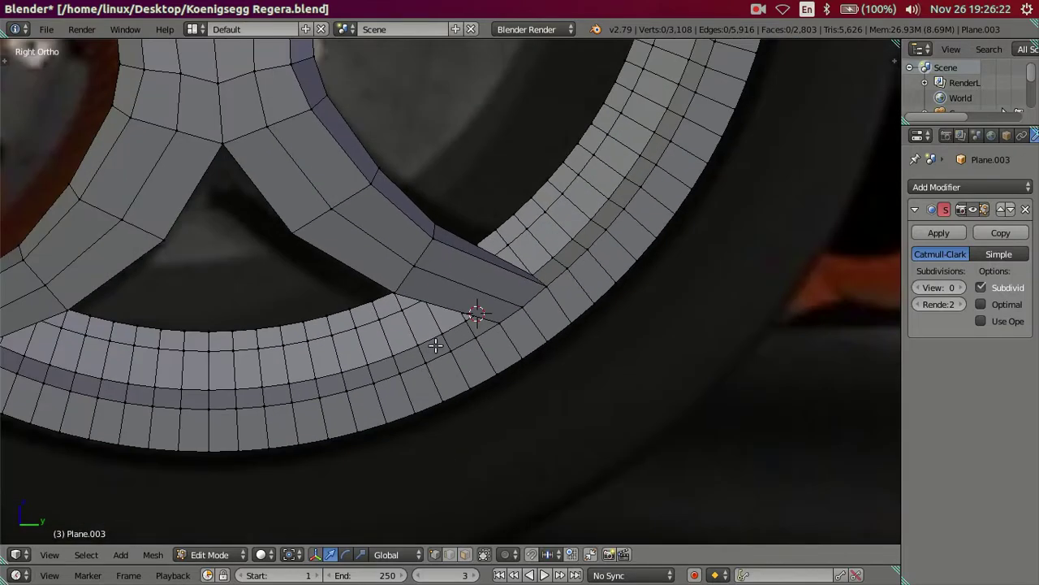
mouse_move(436, 346)
middle_mouse_down()
mouse_move(487, 338)
mouse_move(592, 381)
mouse_move(538, 375)
mouse_move(536, 387)
mouse_move(544, 378)
mouse_move(521, 379)
mouse_move(495, 341)
mouse_move(509, 367)
mouse_move(536, 374)
mouse_move(466, 387)
middle_mouse_up()
key("Tab")
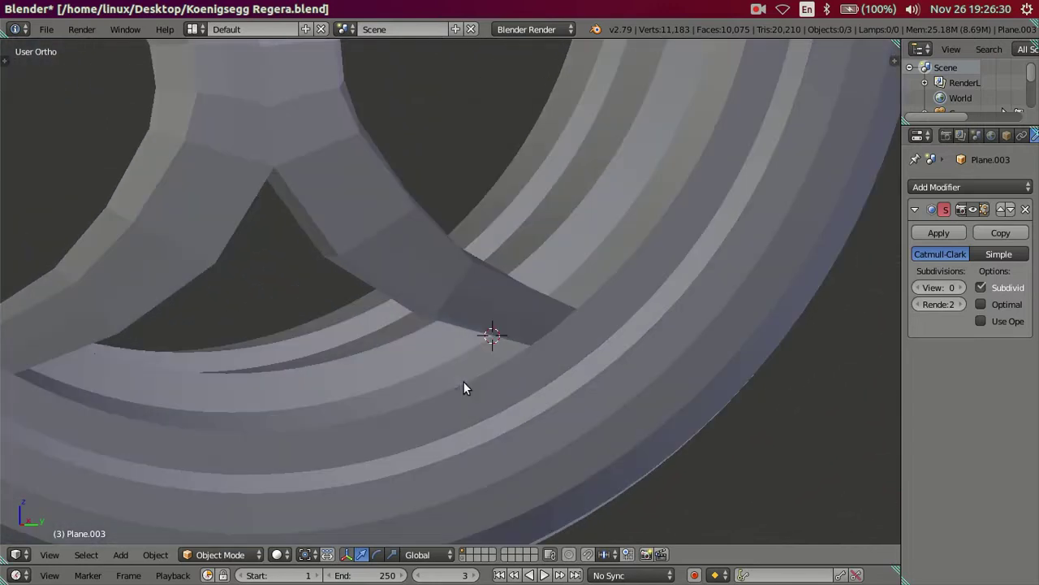
key("Tab")
scroll(487, 376, "up", 2)
scroll(498, 343, "up", 2)
mouse_move(509, 348)
middle_mouse_down()
mouse_move(529, 332)
mouse_move(571, 372)
middle_mouse_up()
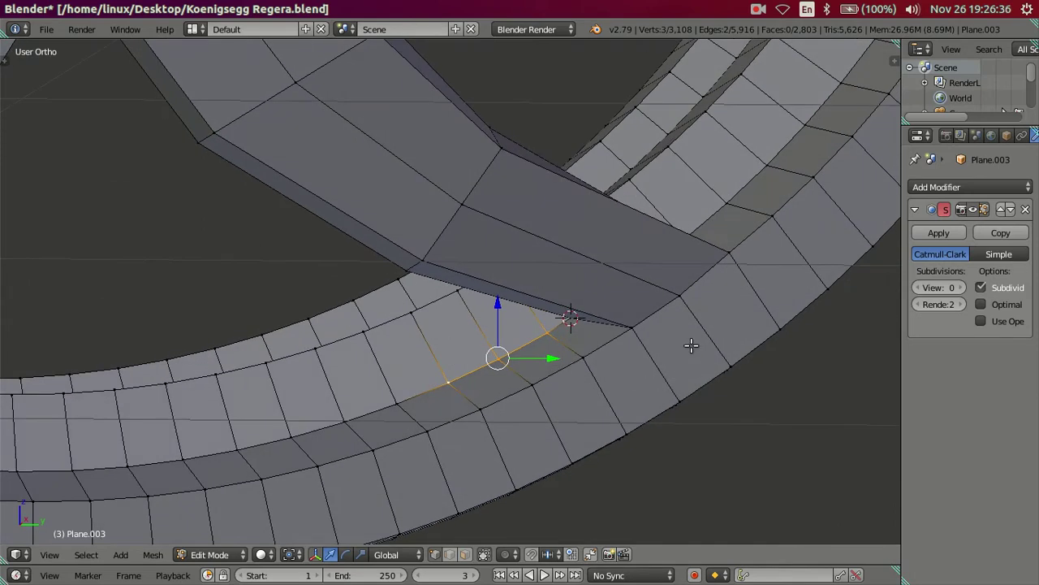
key("s")
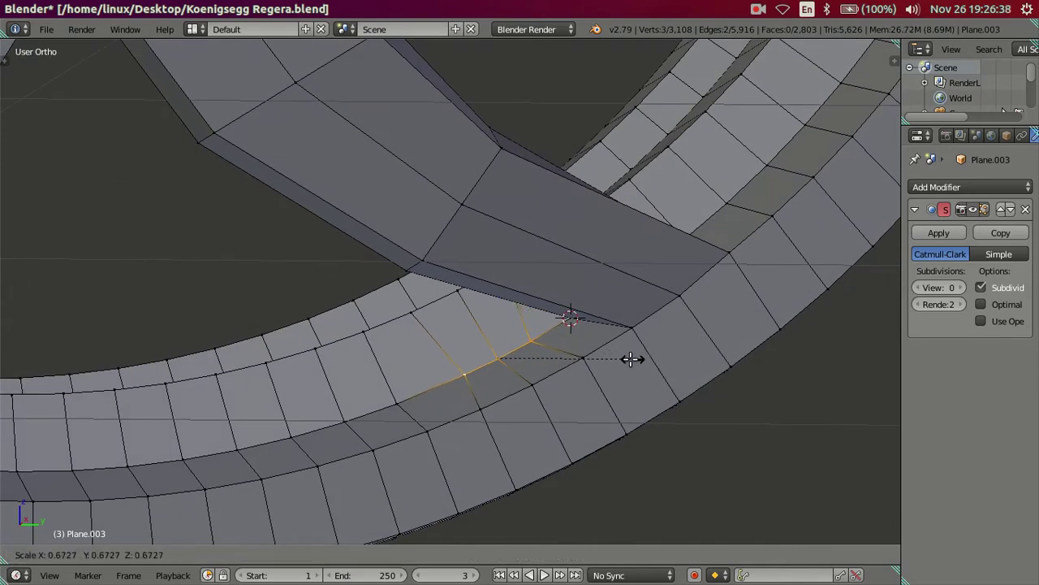
left_click(624, 362)
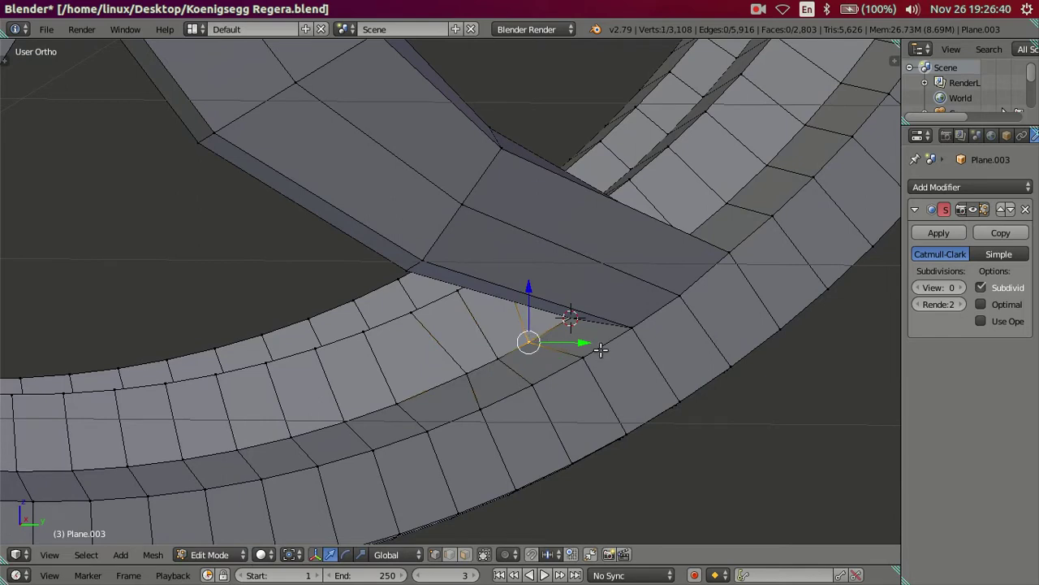
Set the cursor to the selection centre, then snap the spoke geometry with Selection to Cursor (Offset)
key("shift+s")
left_click(598, 390)
middle_click_drag(591, 351, 627, 336)
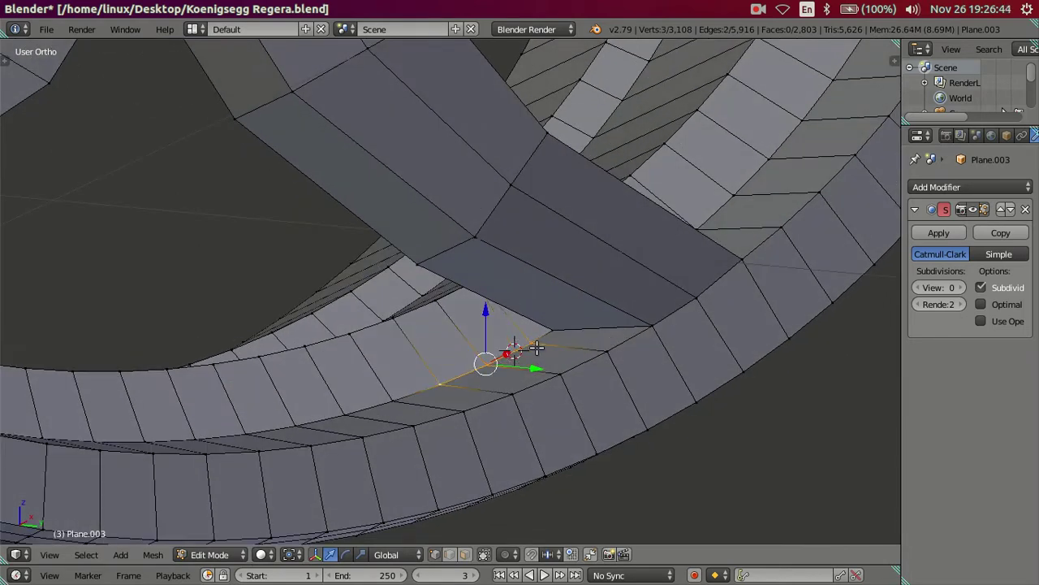
key("shift+s")
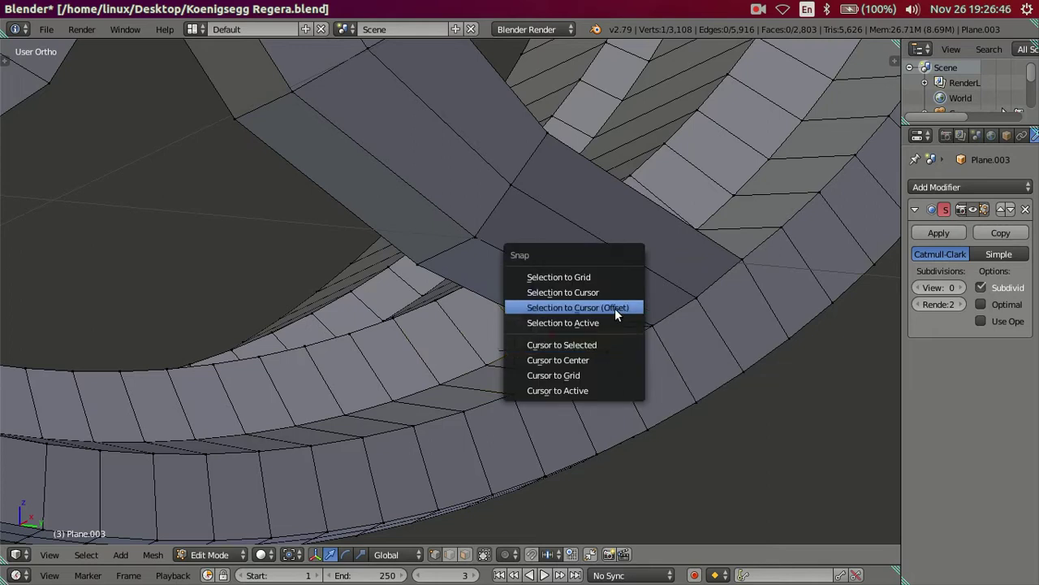
left_click(615, 308)
scroll(619, 387, "up", 2)
Preview the whole wheel at subdivision level 2 in Object Mode, then return to Edit Mode
key("Tab")
scroll(499, 382, "up", 4)
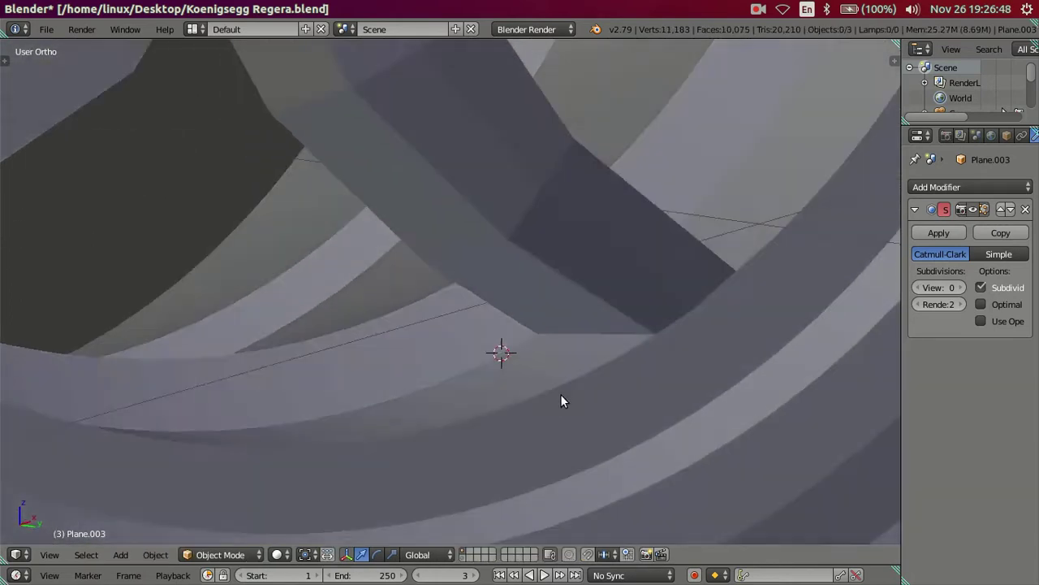
middle_click_drag(560, 395, 857, 358)
key("ctrl+2")
scroll(423, 402, "down", 3)
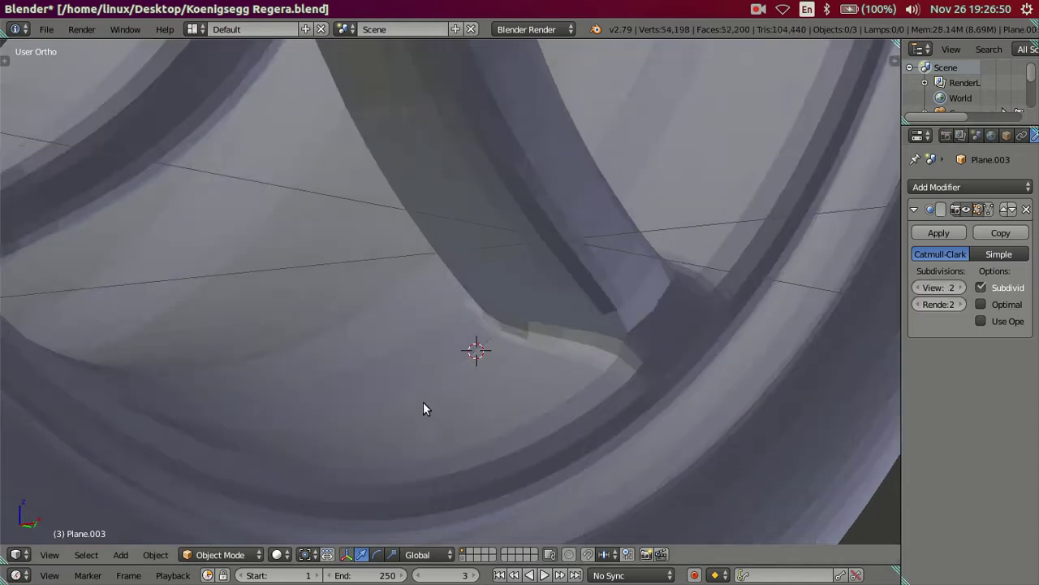
scroll(478, 426, "down", 2)
scroll(497, 421, "up", 2)
scroll(395, 432, "up", 2)
mouse_move(397, 426)
middle_mouse_down()
mouse_move(344, 469)
mouse_move(309, 469)
mouse_move(379, 395)
mouse_move(413, 421)
mouse_move(418, 414)
mouse_move(393, 406)
mouse_move(360, 434)
mouse_move(355, 414)
mouse_move(378, 403)
mouse_move(400, 413)
mouse_move(406, 362)
mouse_move(434, 344)
mouse_move(513, 345)
mouse_move(525, 234)
mouse_move(579, 332)
mouse_move(516, 338)
mouse_move(443, 395)
mouse_move(446, 378)
mouse_move(399, 371)
mouse_move(366, 395)
mouse_move(350, 385)
mouse_move(417, 417)
middle_mouse_up()
scroll(513, 345, "down", 5)
scroll(420, 387, "up", 5)
key("Tab")
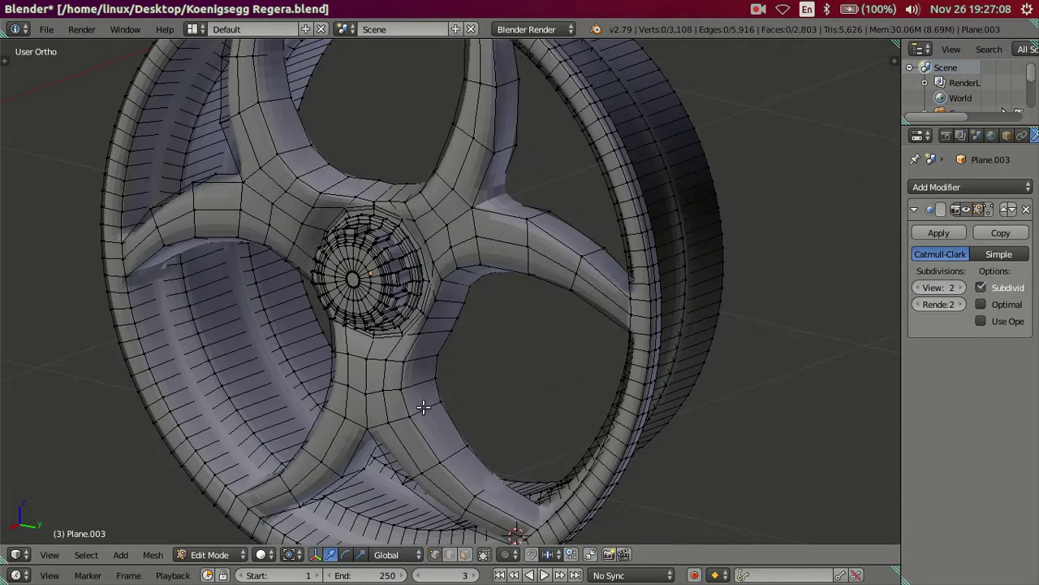
key("ctrl+r")
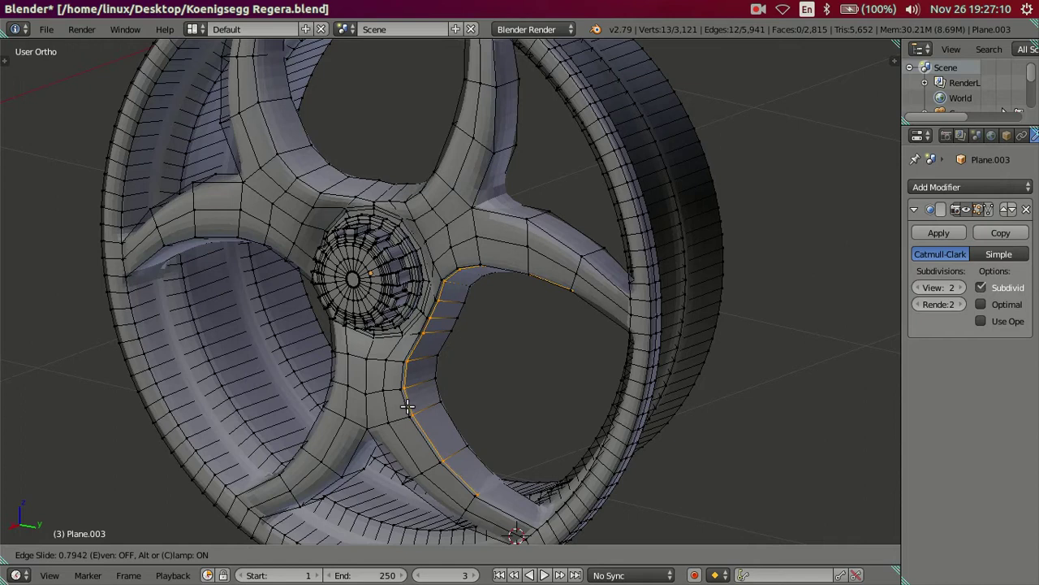
left_click(404, 412)
middle_click_drag(391, 421, 386, 424)
key("ctrl+r")
left_click(485, 156)
left_click(485, 156)
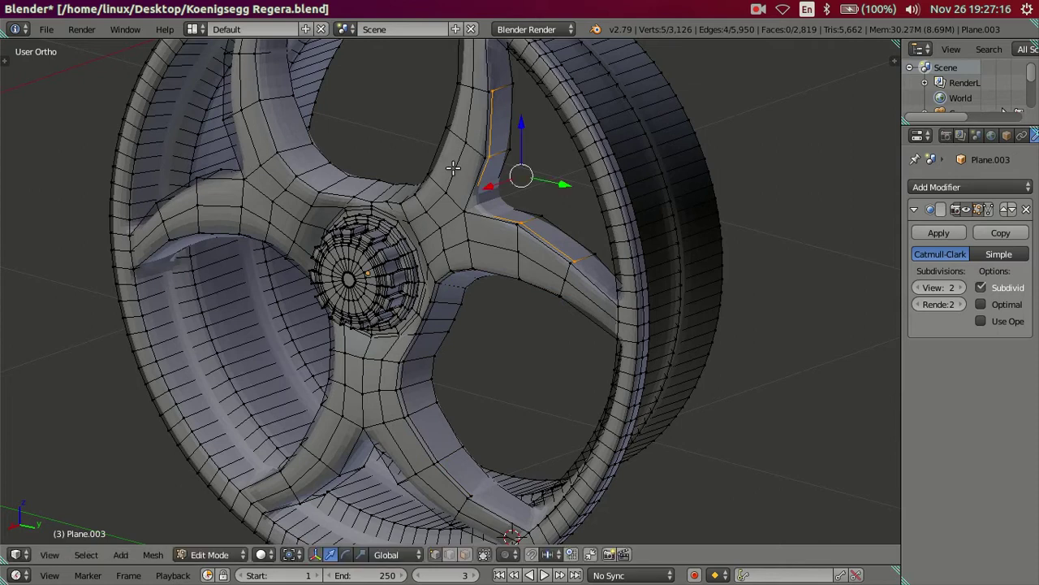
key("ctrl+r")
left_click(338, 179)
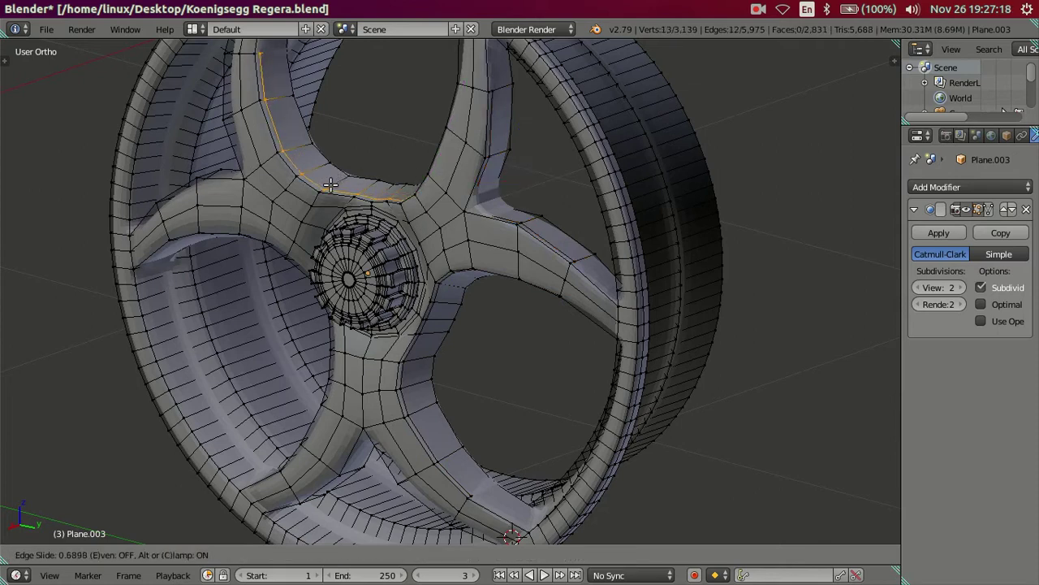
left_click(312, 186)
middle_click_drag(277, 291, 329, 425)
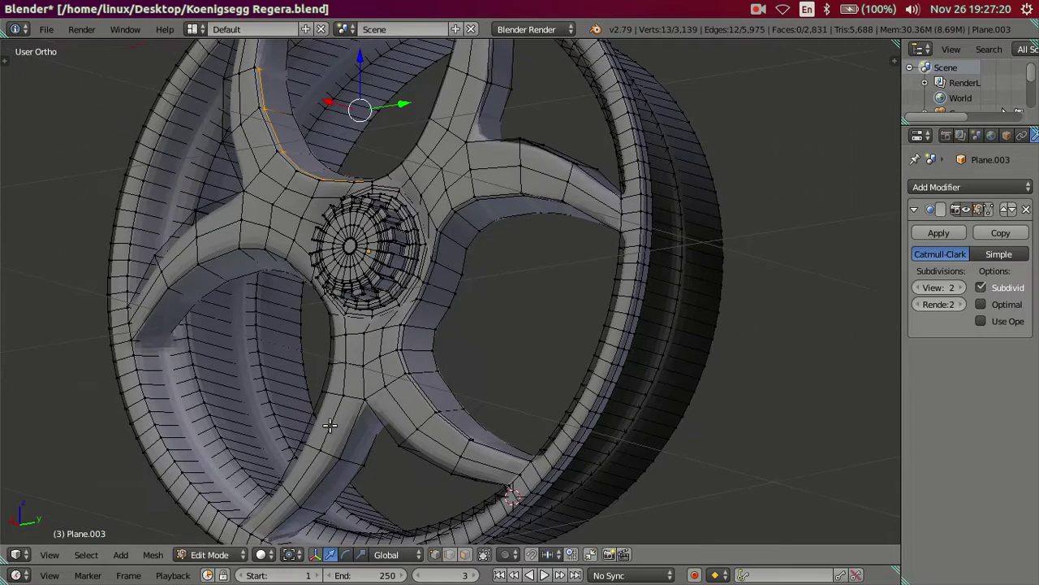
key("ctrl+r")
left_click(347, 464)
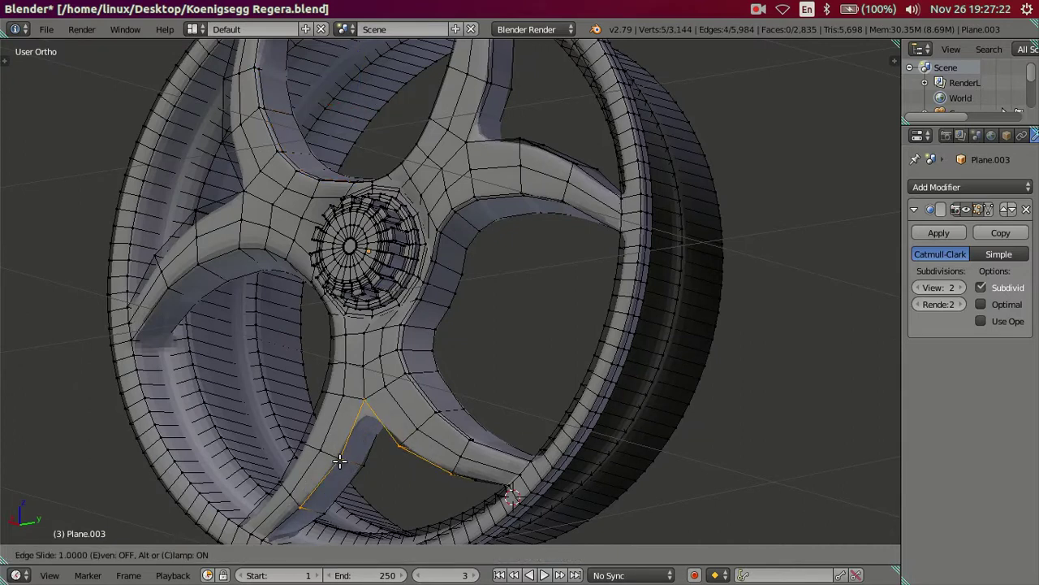
left_click(342, 462)
key("ctrl+r")
left_click(215, 257)
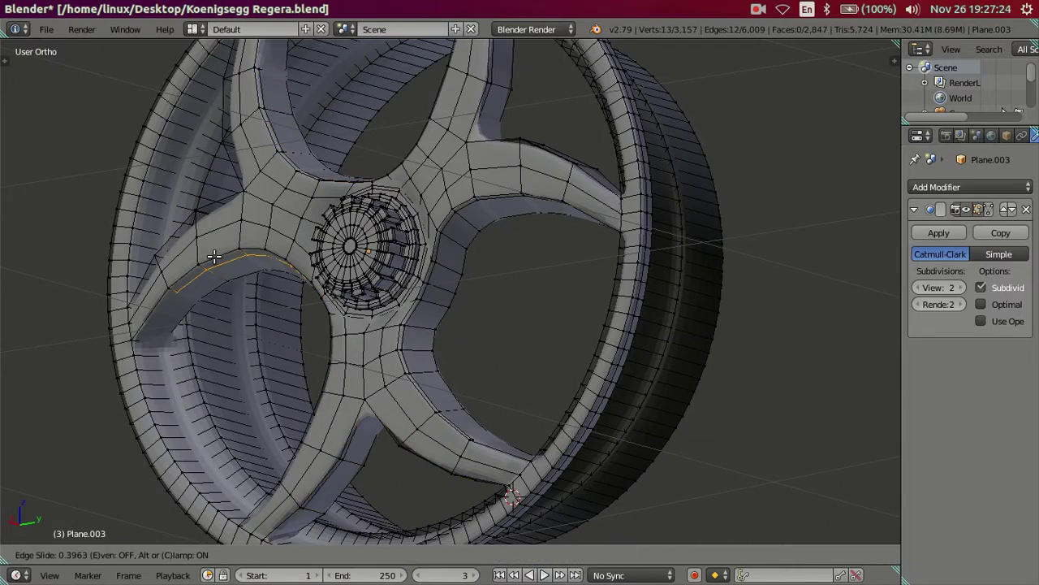
left_click(235, 252)
key("Tab")
mouse_move(395, 255)
middle_mouse_down()
mouse_move(411, 256)
mouse_move(429, 319)
mouse_move(446, 322)
mouse_move(439, 307)
mouse_move(394, 302)
mouse_move(430, 295)
mouse_move(466, 261)
mouse_move(493, 278)
middle_mouse_up()
key("Tab")
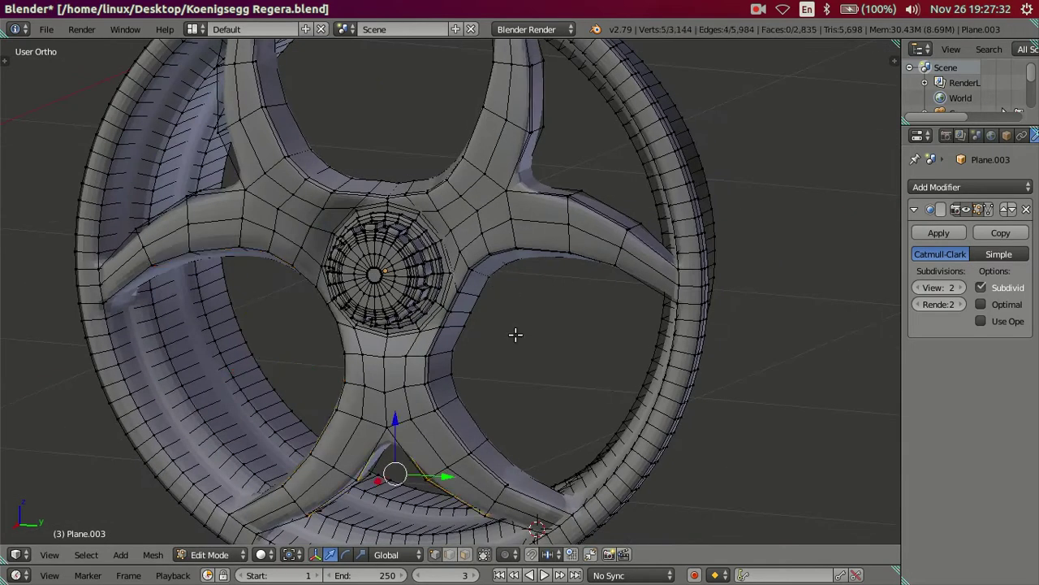
key("ctrl+z")
middle_click_drag(523, 400, 564, 427)
right_click(559, 518)
mouse_move(558, 518)
middle_mouse_down()
mouse_move(514, 330)
mouse_move(528, 353)
middle_mouse_up()
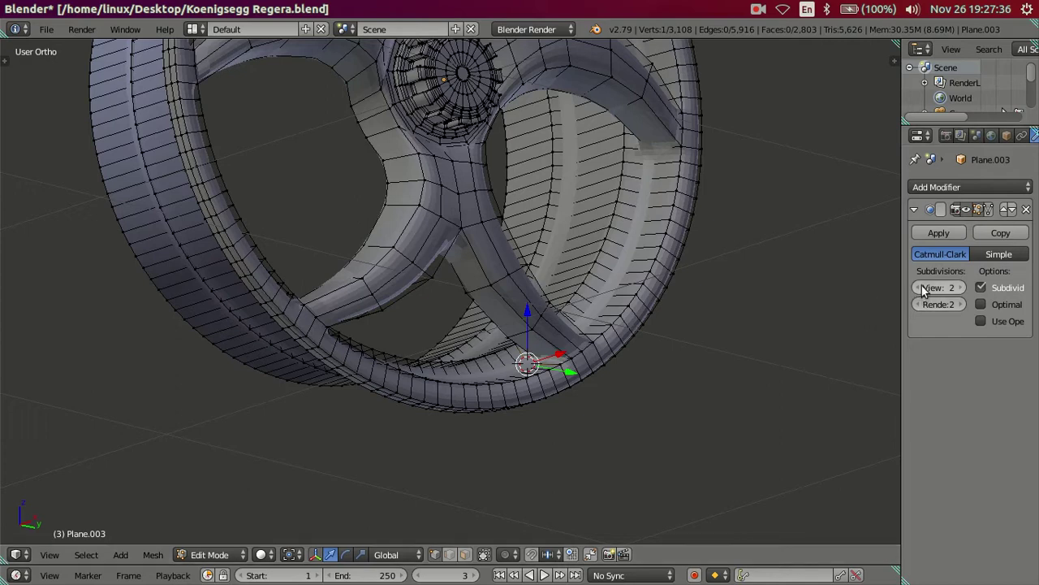
Set the Subdivision Surface View level to 0 and inspect the low-poly rim and spokes
left_click(918, 287)
left_click(918, 288)
middle_click_drag(699, 341, 624, 354)
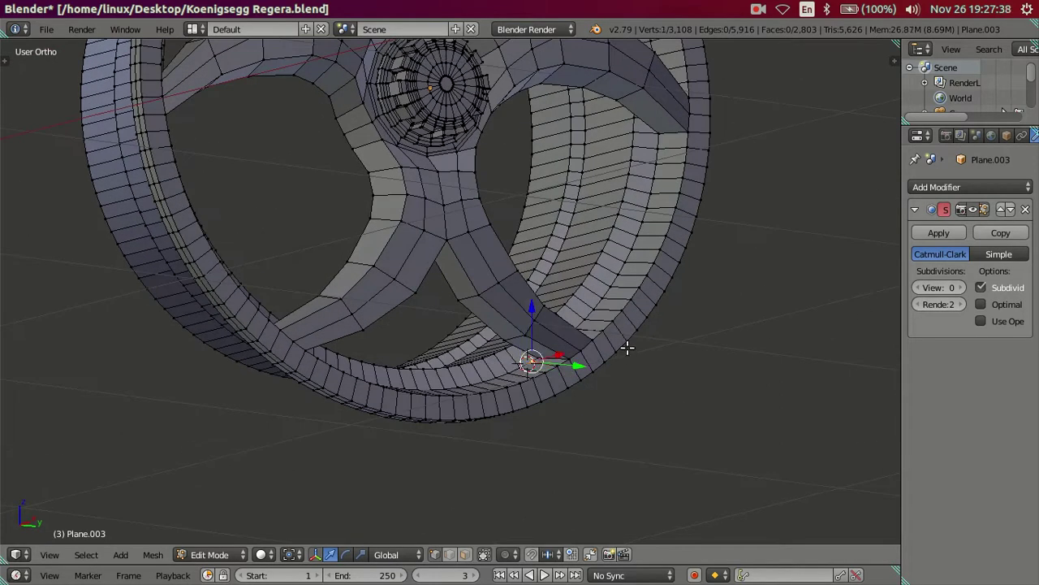
middle_click_drag(609, 350, 574, 345)
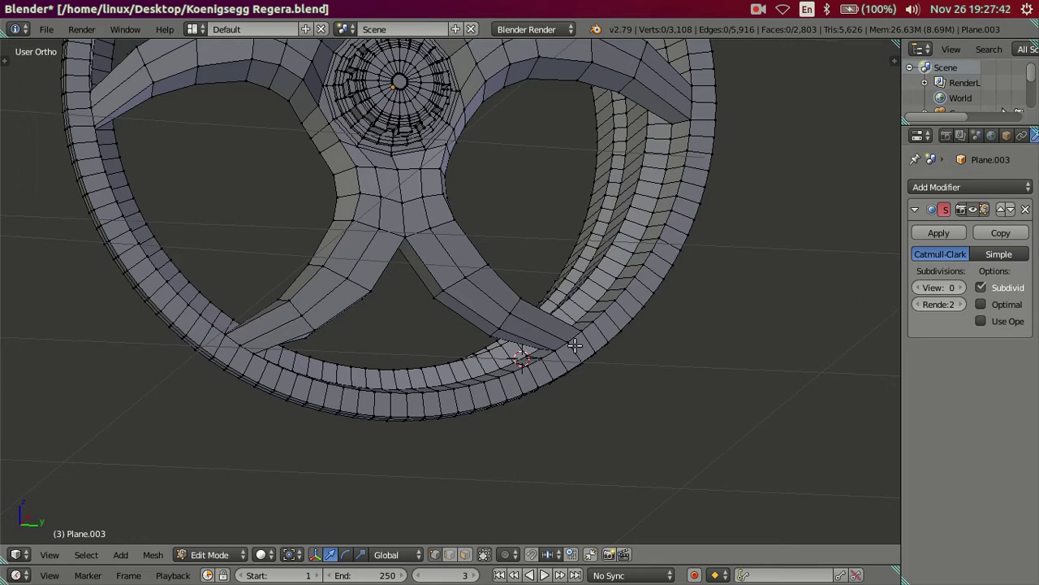
mouse_move(485, 318)
middle_mouse_down()
mouse_move(593, 317)
mouse_move(719, 355)
mouse_move(591, 328)
mouse_move(511, 422)
mouse_move(401, 441)
mouse_move(222, 461)
mouse_move(162, 427)
mouse_move(435, 421)
middle_mouse_up()
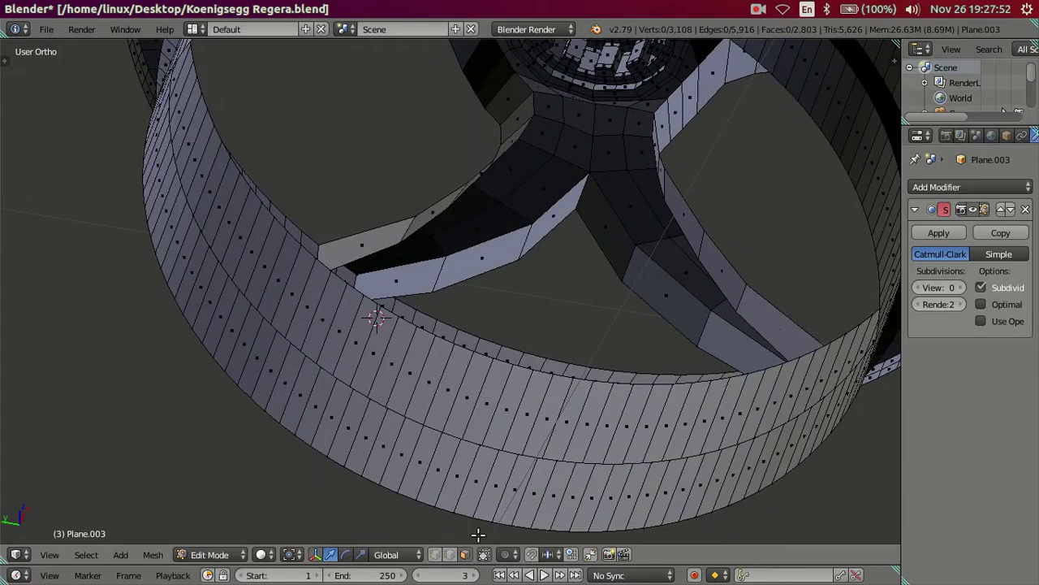
mouse_move(503, 471)
middle_mouse_down()
mouse_move(295, 436)
mouse_move(404, 395)
mouse_move(460, 404)
middle_mouse_up()
right_click(450, 474, "alt")
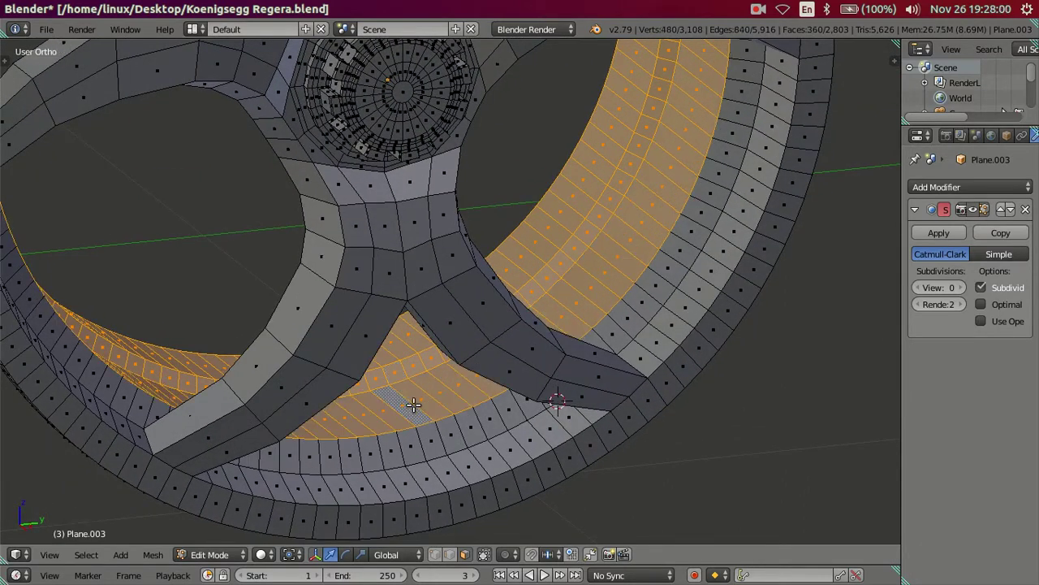
key("a")
mouse_move(474, 394)
middle_mouse_down()
mouse_move(487, 382)
mouse_move(471, 359)
mouse_move(560, 426)
mouse_move(615, 366)
mouse_move(510, 361)
mouse_move(580, 317)
mouse_move(611, 277)
mouse_move(560, 311)
mouse_move(530, 357)
mouse_move(513, 353)
mouse_move(524, 363)
mouse_move(589, 329)
mouse_move(594, 362)
mouse_move(592, 334)
mouse_move(445, 314)
mouse_move(343, 281)
mouse_move(309, 285)
mouse_move(368, 296)
middle_mouse_up()
scroll(510, 361, "up", 3)
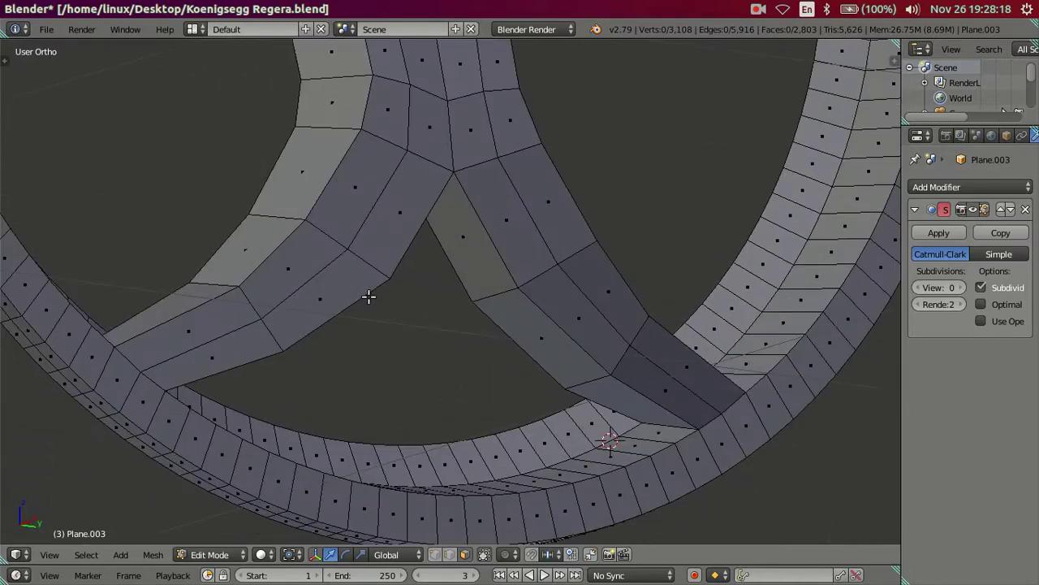
mouse_move(740, 373)
middle_mouse_down()
mouse_move(677, 273)
mouse_move(680, 298)
mouse_move(731, 323)
mouse_move(691, 330)
mouse_move(655, 318)
mouse_move(712, 304)
mouse_move(706, 298)
mouse_move(763, 304)
mouse_move(826, 338)
mouse_move(726, 317)
mouse_move(669, 281)
mouse_move(638, 283)
mouse_move(574, 253)
mouse_move(541, 267)
mouse_move(541, 249)
mouse_move(571, 253)
mouse_move(544, 233)
mouse_move(529, 239)
mouse_move(541, 271)
mouse_move(572, 272)
mouse_move(571, 248)
mouse_move(439, 255)
middle_mouse_up()
scroll(439, 254, "down", 2)
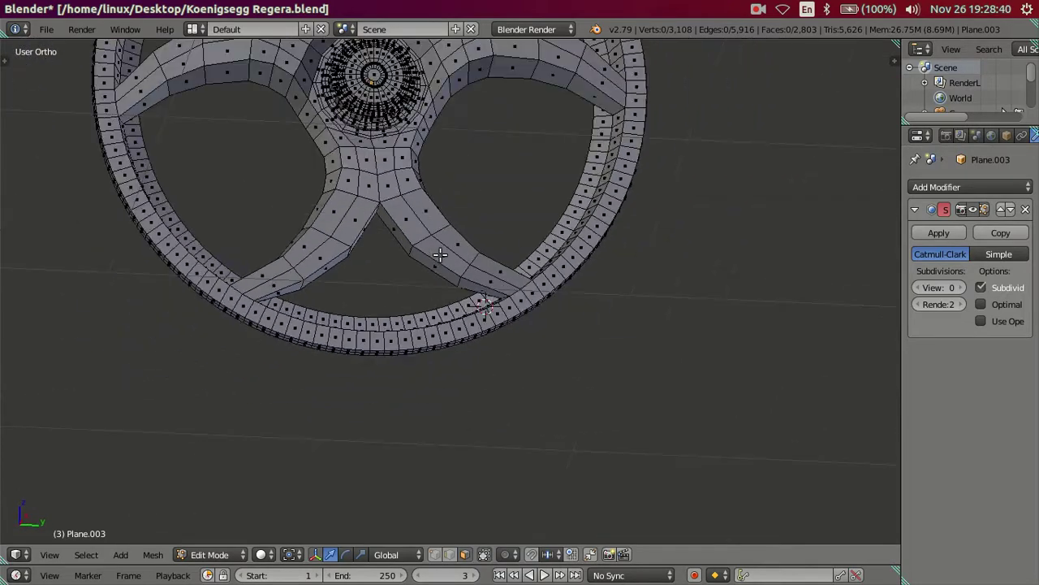
Line up a Right Ortho view centred on the lower spoke junction over the reference photo
key("KP_3")
scroll(438, 271, "up", 3)
scroll(439, 284, "up", 3)
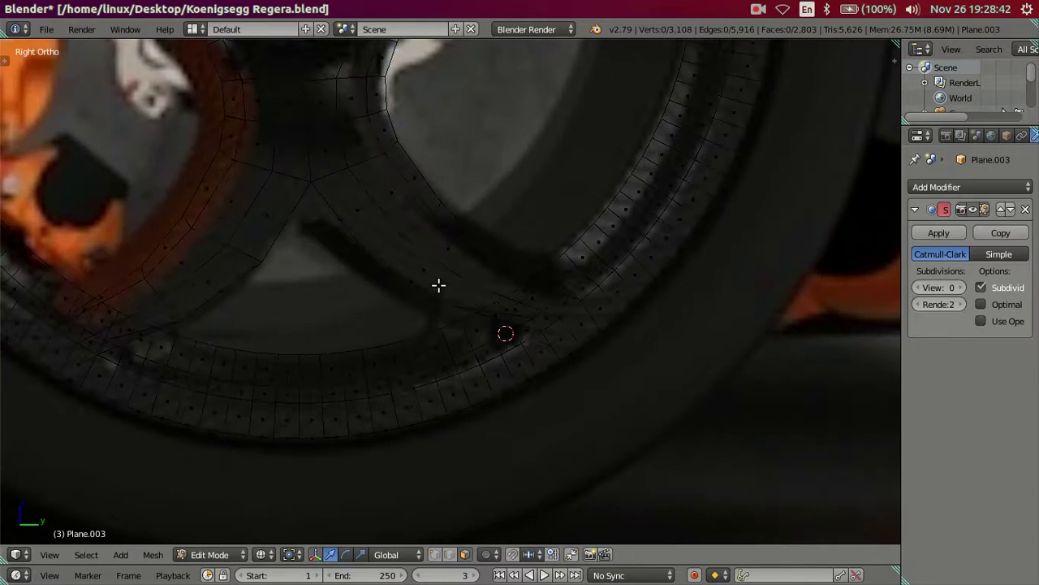
scroll(442, 296, "up", 2)
key("z")
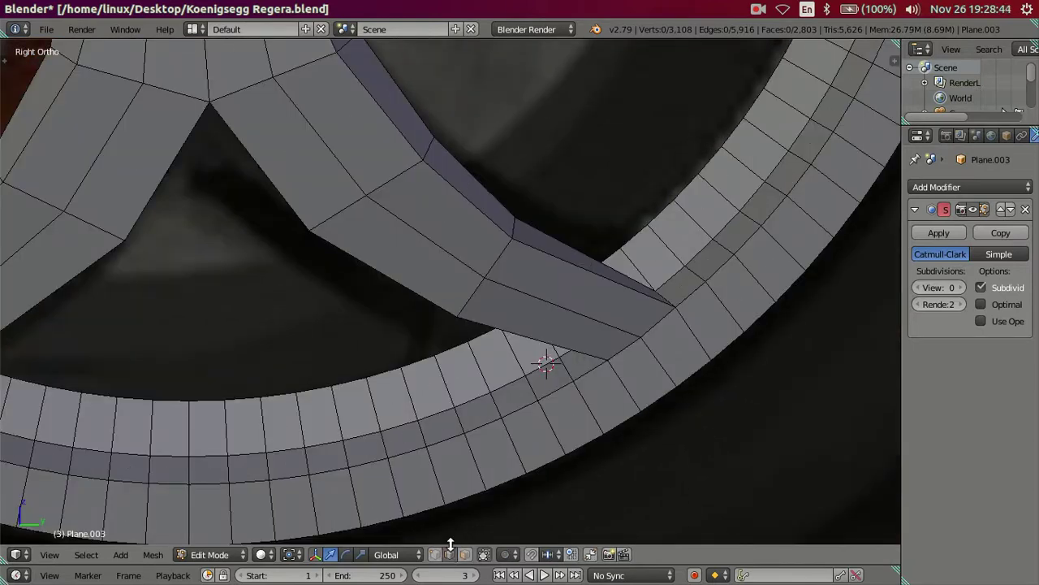
scroll(487, 278, "down", 3)
mouse_move(488, 279)
middle_mouse_down()
mouse_move(446, 236)
mouse_move(399, 230)
middle_mouse_up()
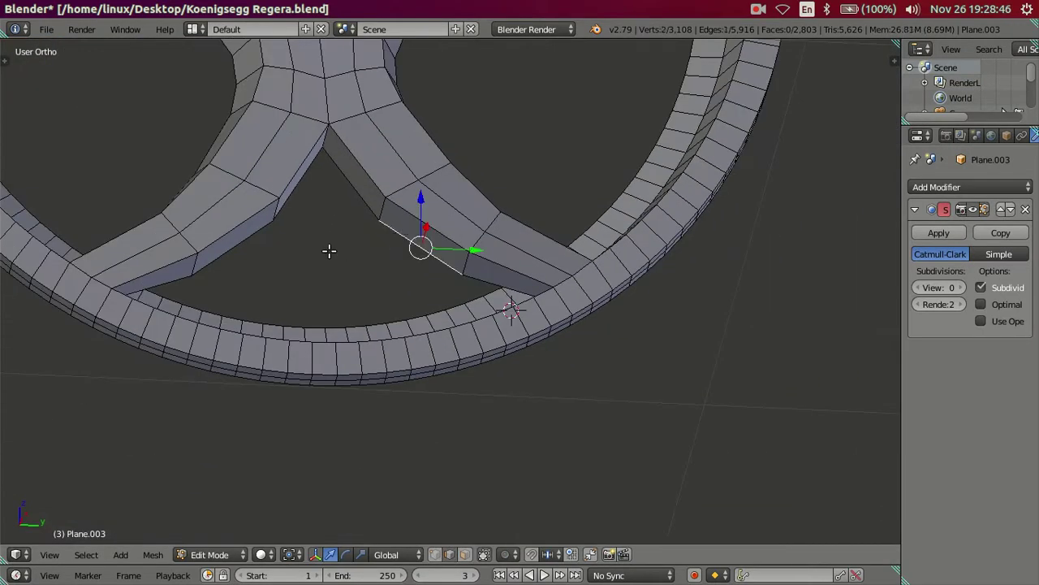
middle_click_drag(526, 273, 536, 267)
key("KP_3")
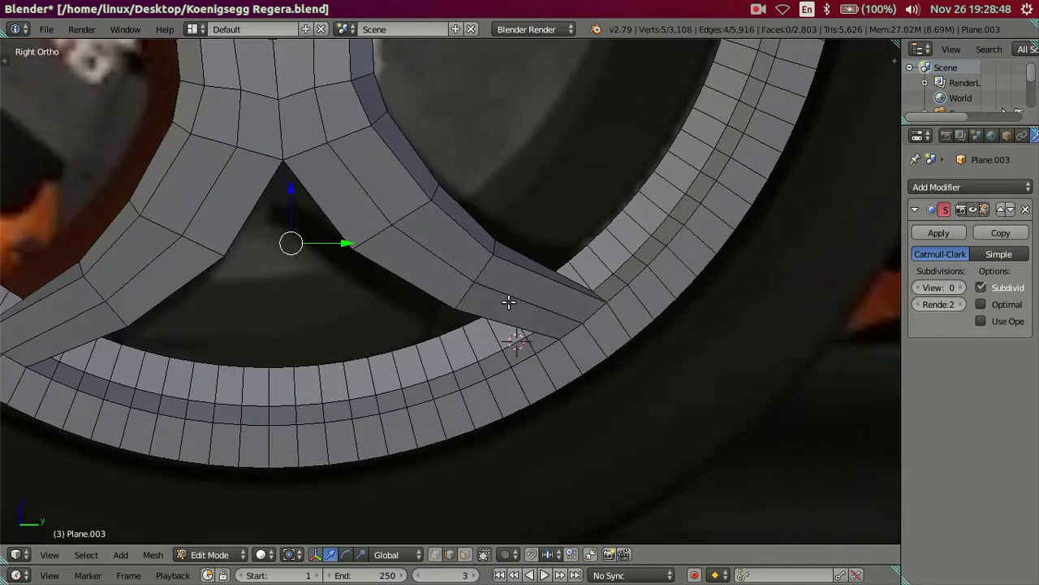
middle_click_drag(508, 300, 585, 294, "shift")
Check the junction edges in wireframe with a cancelled test scale, then inspect the profile in solid
key("z")
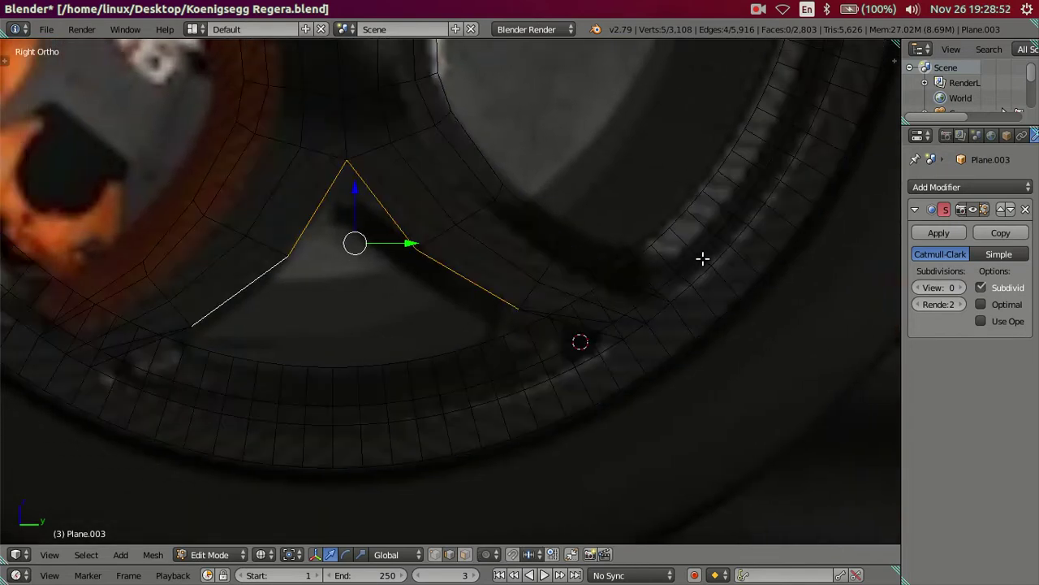
key("z")
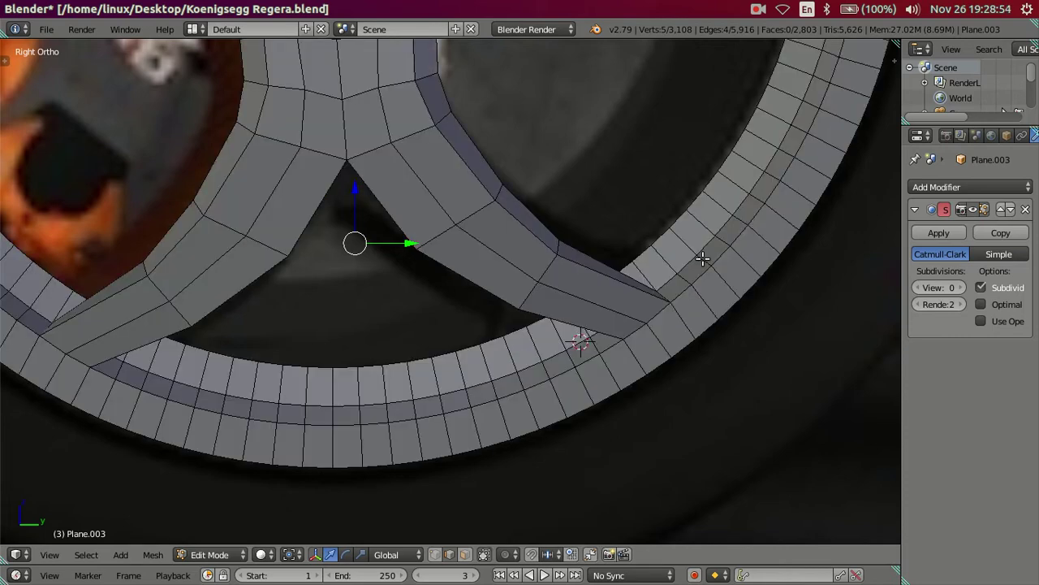
key("z")
key("s")
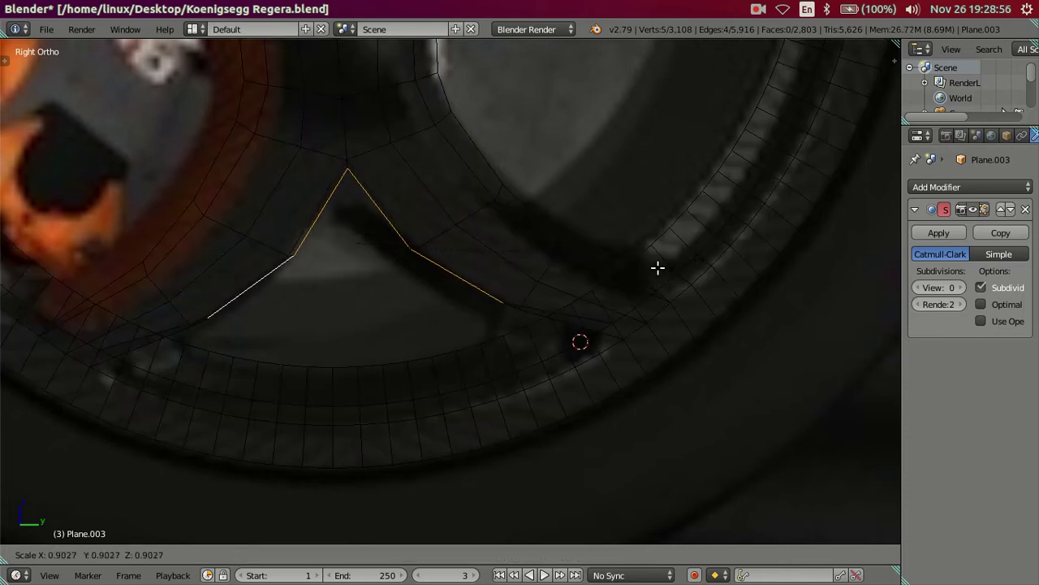
key("Escape")
key("z")
mouse_move(626, 298)
middle_mouse_down()
mouse_move(557, 320)
mouse_move(686, 296)
middle_mouse_up()
mouse_move(695, 294)
middle_mouse_down()
mouse_move(726, 309)
mouse_move(668, 260)
mouse_move(654, 285)
mouse_move(733, 297)
mouse_move(740, 323)
mouse_move(733, 301)
mouse_move(687, 290)
mouse_move(590, 296)
mouse_move(608, 274)
mouse_move(695, 302)
middle_mouse_up()
In Front view, add a single edge loop cut through the spoke junction
key("KP_1")
scroll(642, 364, "up", 1)
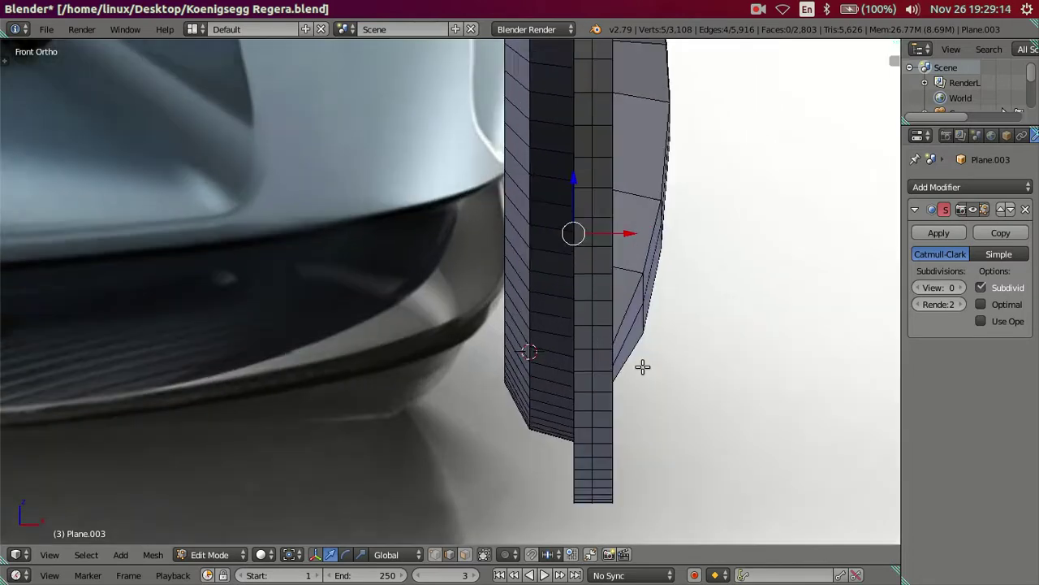
key("z")
scroll(639, 344, "up", 2)
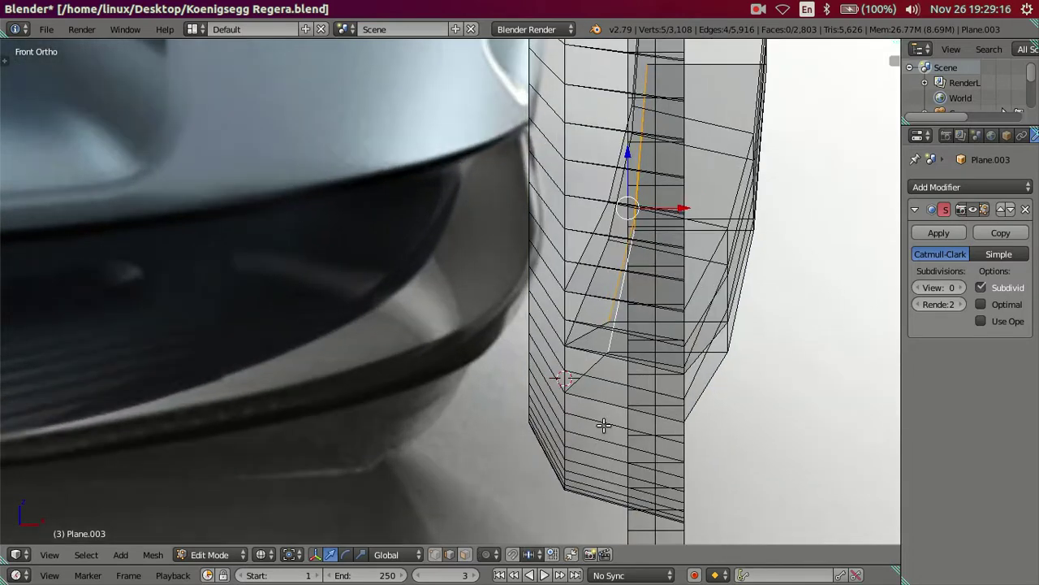
key("ctrl+r")
scroll(604, 424, "up", 1)
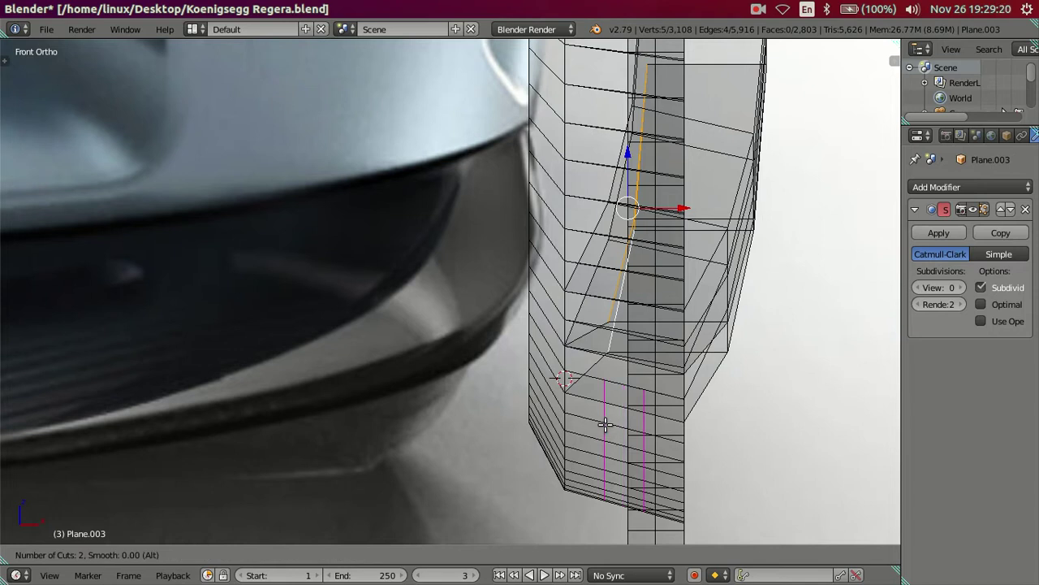
scroll(605, 423, "down", 1)
left_click(604, 423)
scroll(622, 438, "down", 2)
middle_click_drag(691, 411, 673, 417)
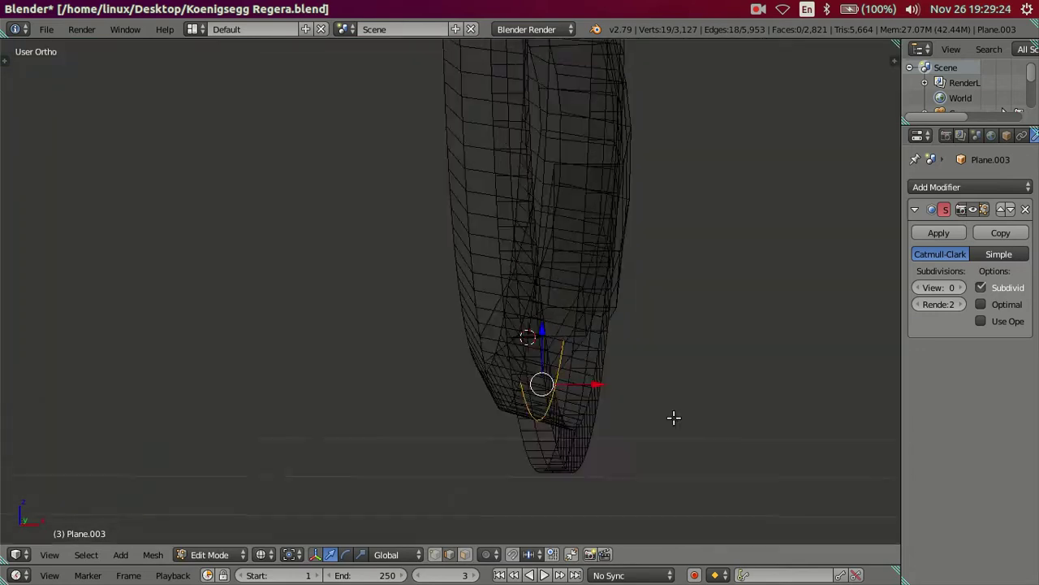
scroll(642, 418, "up", 3)
key("a")
key("z")
Add two more edge loop cuts around the rim
mouse_move(638, 355)
middle_mouse_down()
mouse_move(609, 318)
mouse_move(548, 319)
mouse_move(480, 341)
mouse_move(506, 301)
middle_mouse_up()
scroll(502, 294, "down", 2)
mouse_move(495, 174)
middle_mouse_down("shift")
mouse_move(535, 285)
mouse_move(528, 220)
middle_mouse_up("shift")
key("ctrl+r")
left_click(529, 217)
mouse_move(269, 190)
middle_mouse_down()
mouse_move(158, 192)
mouse_move(384, 387)
mouse_move(410, 325)
mouse_move(357, 282)
mouse_move(248, 347)
mouse_move(394, 399)
mouse_move(447, 476)
mouse_move(405, 451)
middle_mouse_up()
key("ctrl+r")
left_click(118, 195)
key("a")
Select the spoke junction edges plus the rim edge loop together, then switch to Right view
scroll(422, 300, "up", 2)
scroll(440, 263, "up", 2)
right_click(408, 317)
right_click(249, 348, "ctrl")
right_click(382, 436, "ctrl")
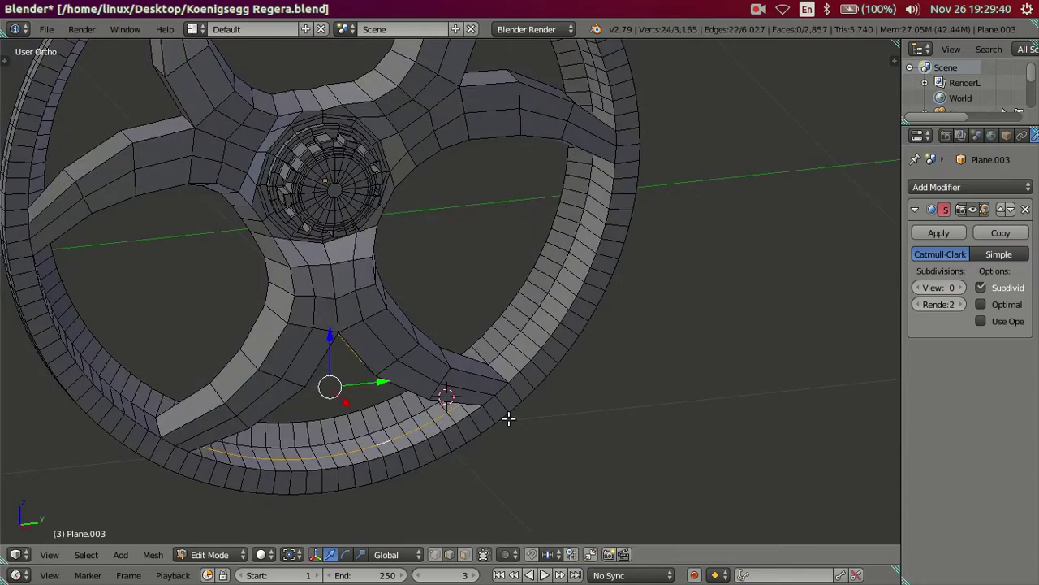
key("KP_3")
scroll(384, 485, "up", 2)
Commit the shrunken spoke-junction edges in see-through wireframe, then clear the selection
key("z")
scroll(626, 405, "up", 2)
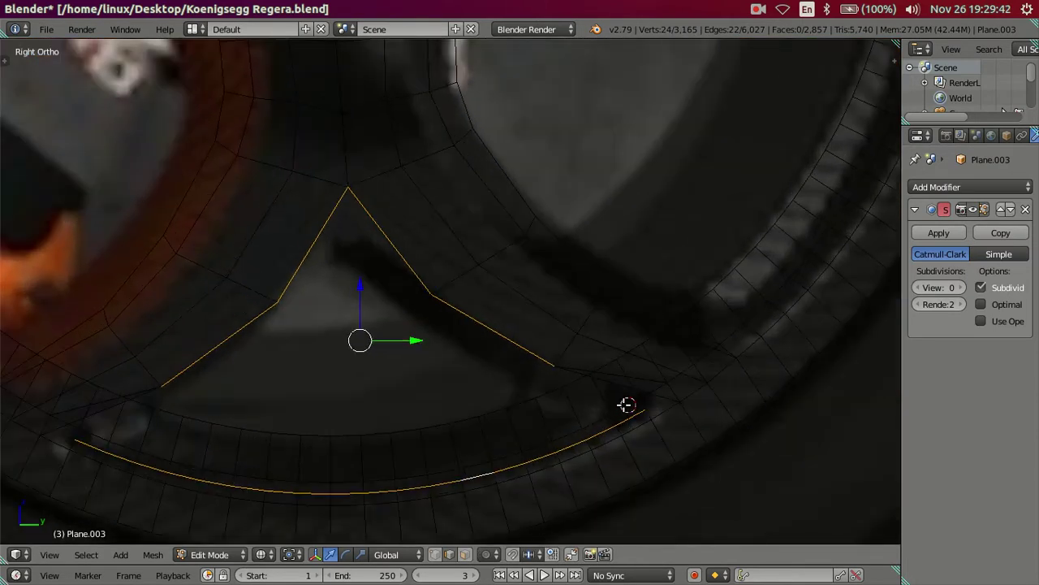
key("s")
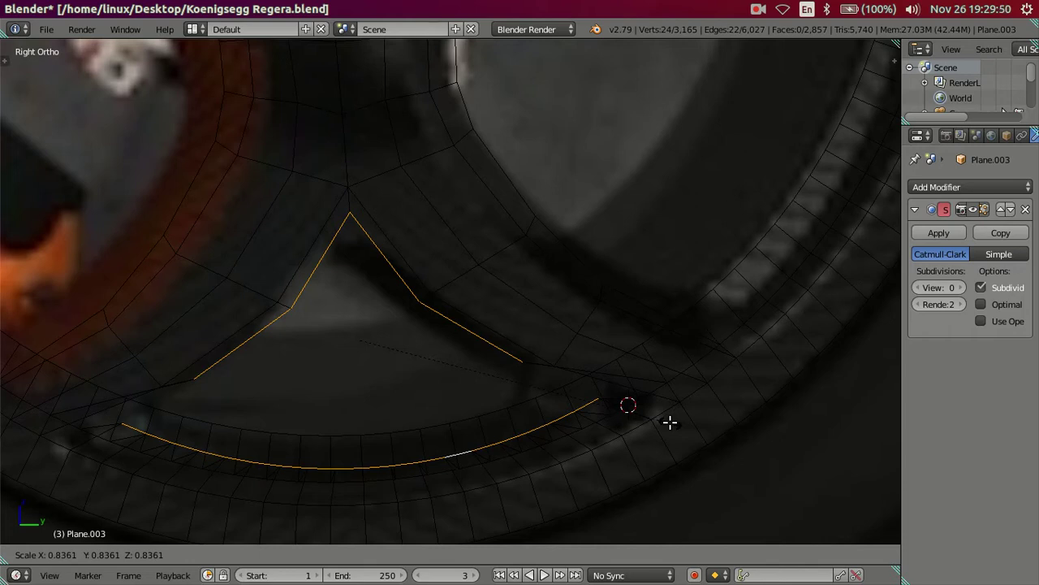
left_click(669, 422)
key("a")
Select the inner rim edge loop and orbit below the wheel to inspect the gap
mouse_move(652, 427)
middle_mouse_down()
mouse_move(522, 427)
mouse_move(455, 410)
middle_mouse_up()
right_click(457, 415, "alt")
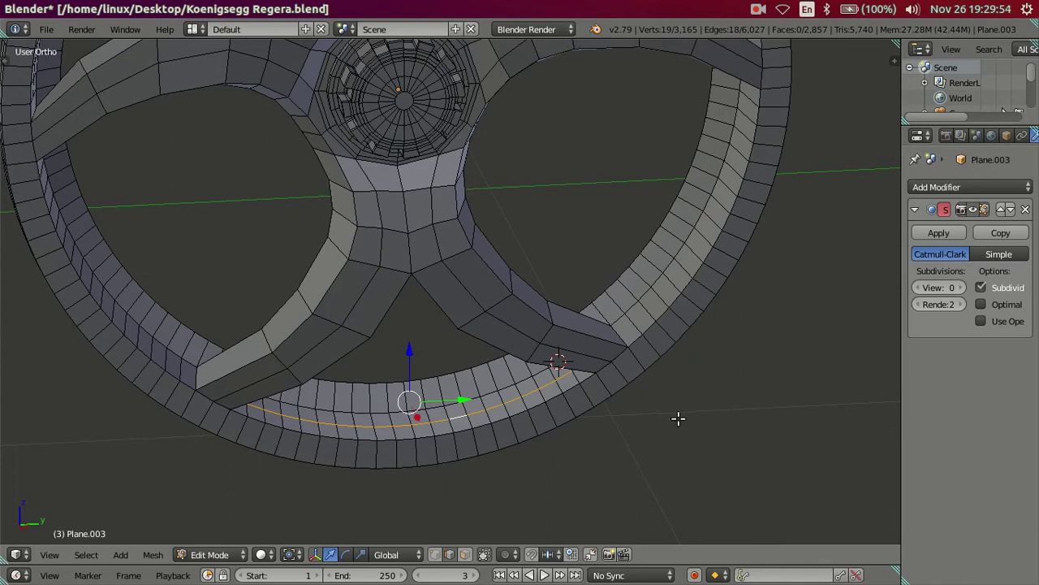
key("shift+s")
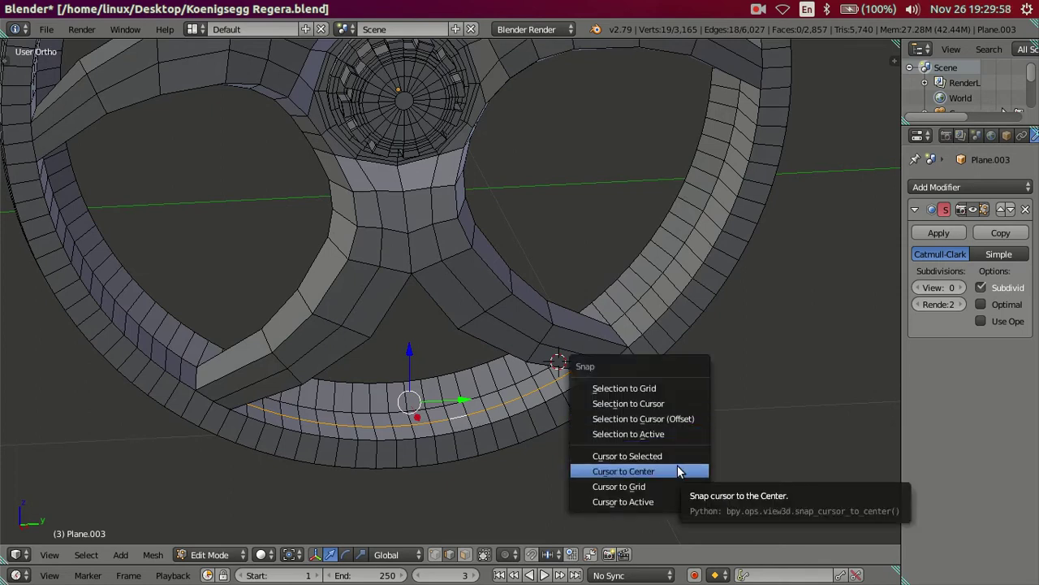
mouse_move(657, 406)
middle_mouse_down()
mouse_move(661, 310)
mouse_move(627, 300)
mouse_move(594, 336)
mouse_move(685, 343)
mouse_move(647, 366)
mouse_move(629, 333)
mouse_move(651, 351)
mouse_move(617, 350)
mouse_move(622, 330)
mouse_move(580, 332)
mouse_move(594, 358)
mouse_move(626, 348)
mouse_move(629, 311)
middle_mouse_up()
mouse_move(508, 286)
middle_mouse_down()
mouse_move(466, 330)
mouse_move(492, 327)
middle_mouse_up()
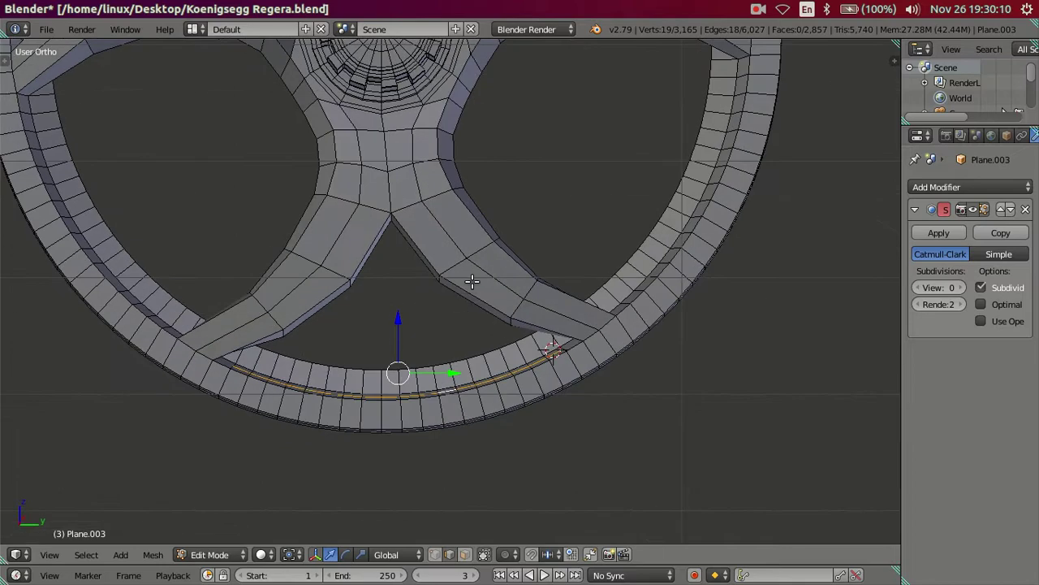
middle_click_drag(472, 281, 473, 260)
Select the V edges between the spokes plus the inner rim arc, viewed in Right Ortho
right_click(459, 283)
right_click(341, 288, "ctrl")
mouse_move(341, 289)
middle_mouse_down()
mouse_move(549, 334)
mouse_move(484, 420)
middle_mouse_up()
right_click(451, 418, "ctrl")
mouse_move(605, 415)
middle_mouse_down()
mouse_move(532, 373)
mouse_move(492, 398)
mouse_move(547, 327)
mouse_move(573, 344)
mouse_move(544, 372)
mouse_move(545, 362)
middle_mouse_up()
scroll(531, 373, "down", 2)
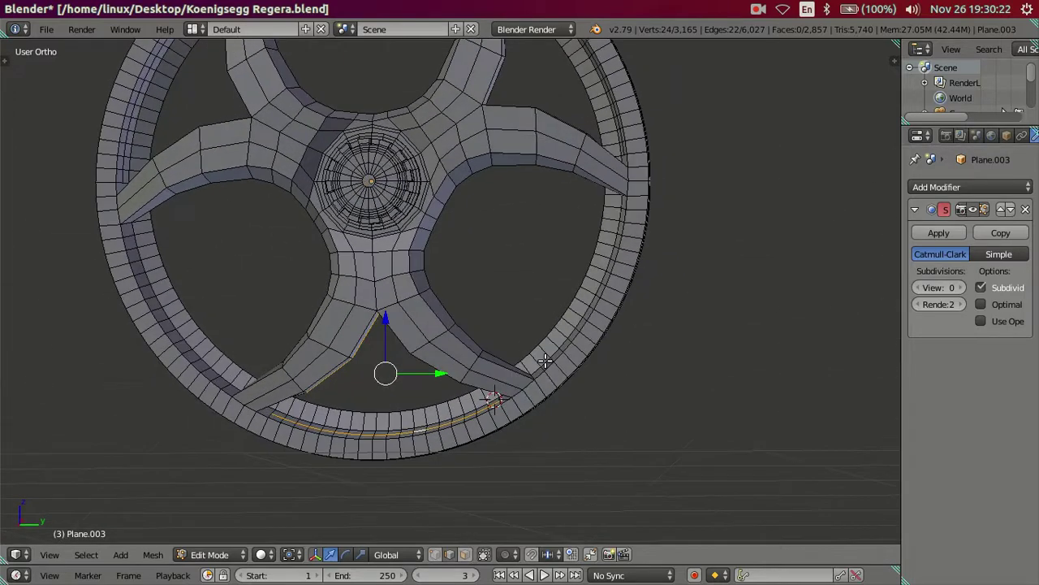
key("KP_3")
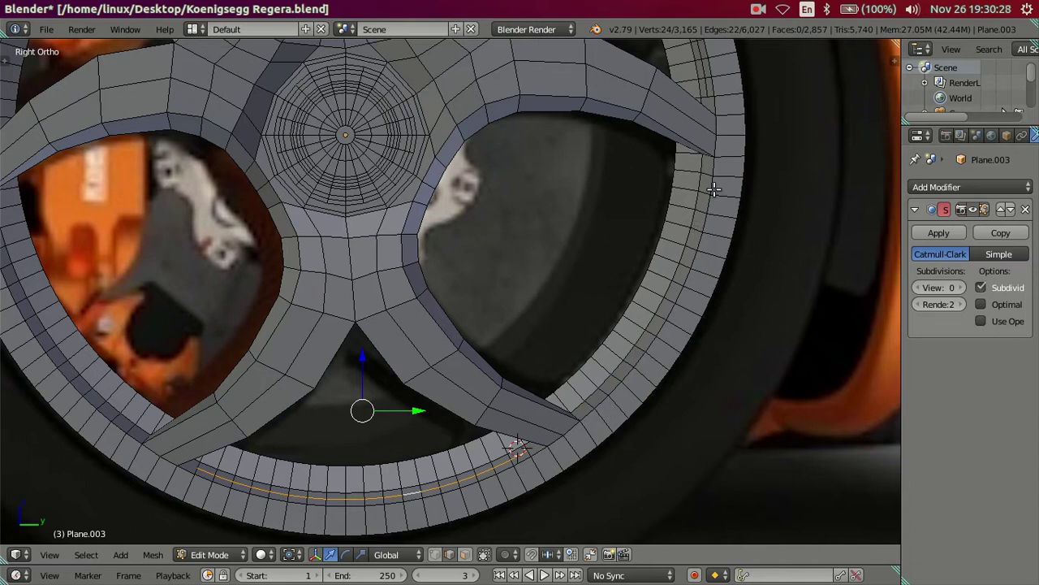
Reselect the spoke's inner edges, the V apex and the rim loop against the side reference
right_click(465, 457, "alt")
middle_click_drag(466, 457, 478, 368)
right_click(439, 358)
right_click(296, 341, "ctrl")
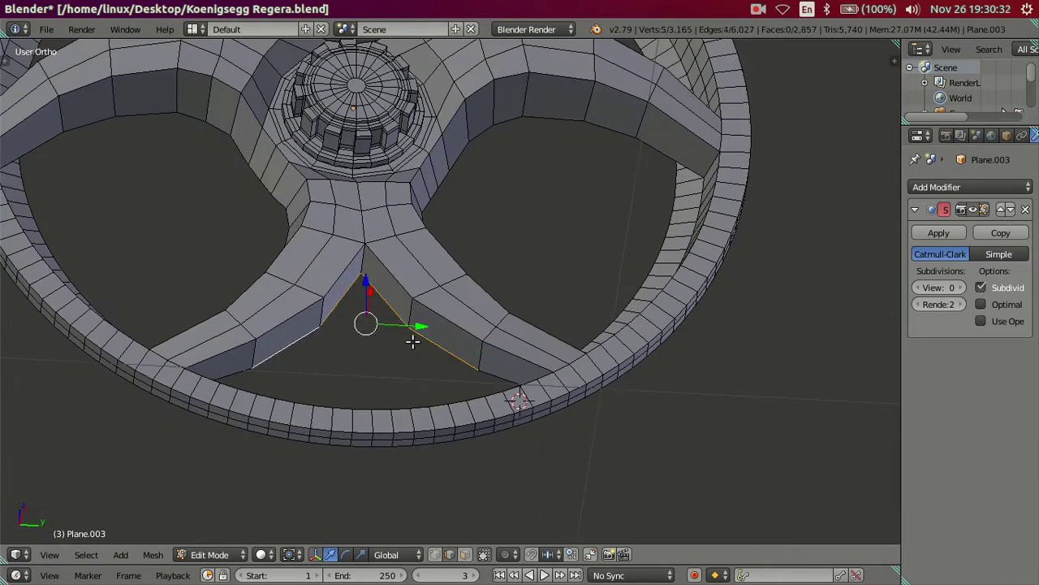
key("shift+s")
left_click(500, 344)
middle_click_drag(499, 345, 540, 471)
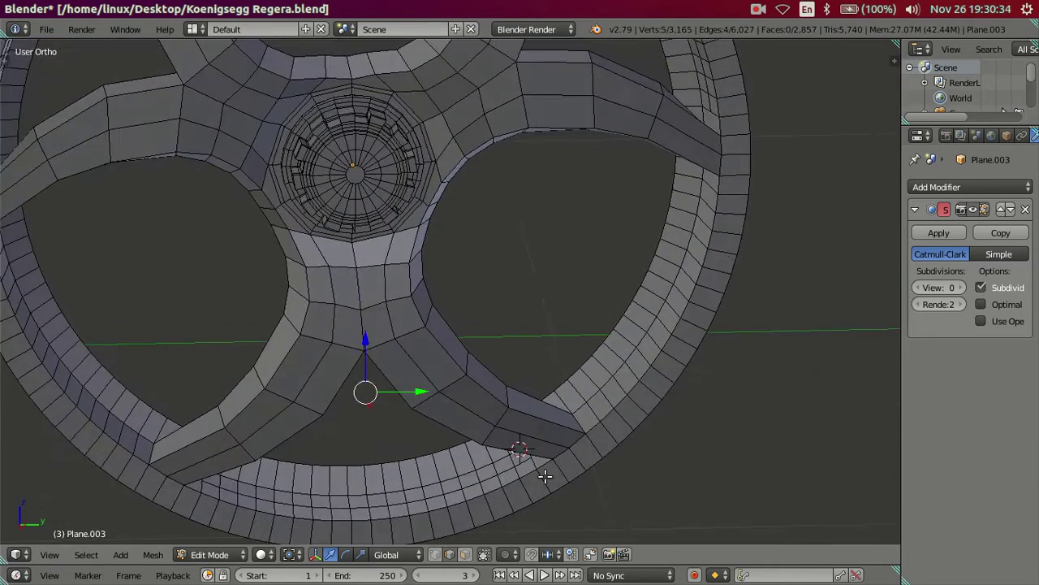
right_click(479, 491, "alt")
mouse_move(479, 491)
middle_mouse_down()
mouse_move(511, 435)
mouse_move(573, 371)
mouse_move(580, 397)
middle_mouse_up()
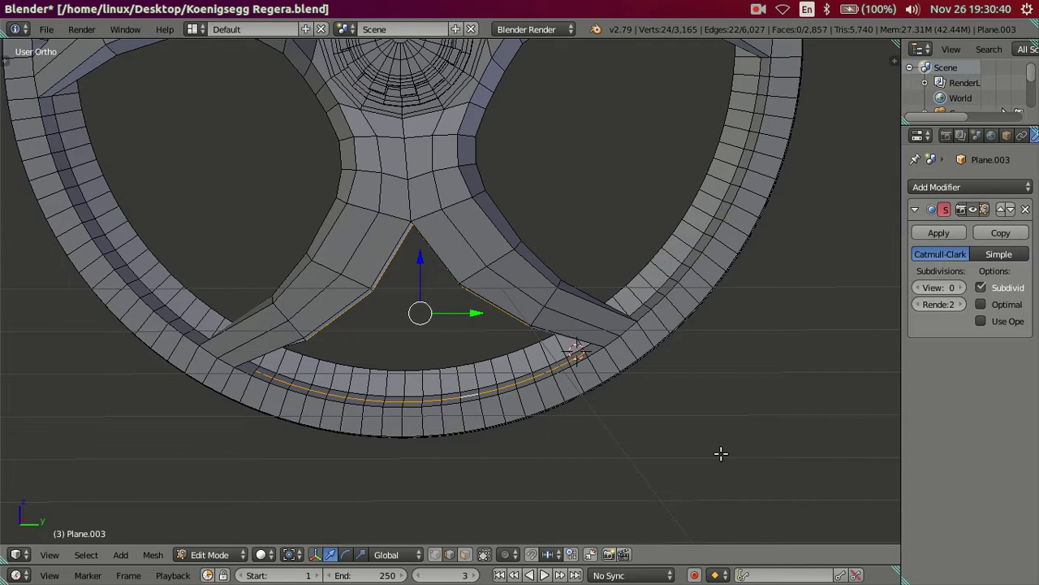
key("KP_3")
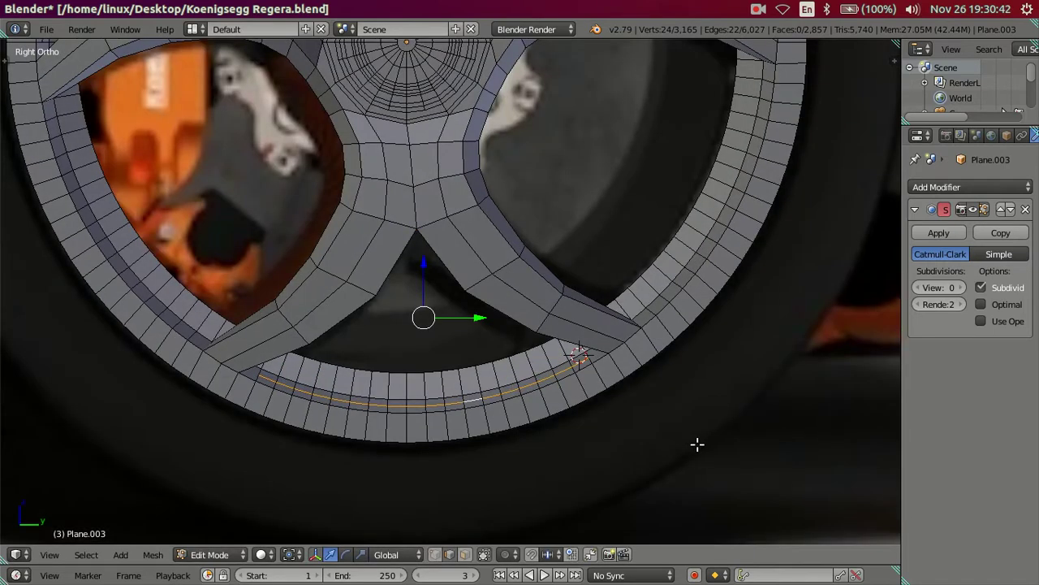
Scale the rim loop down and place the 3D cursor at the centre of the V edges
key("s")
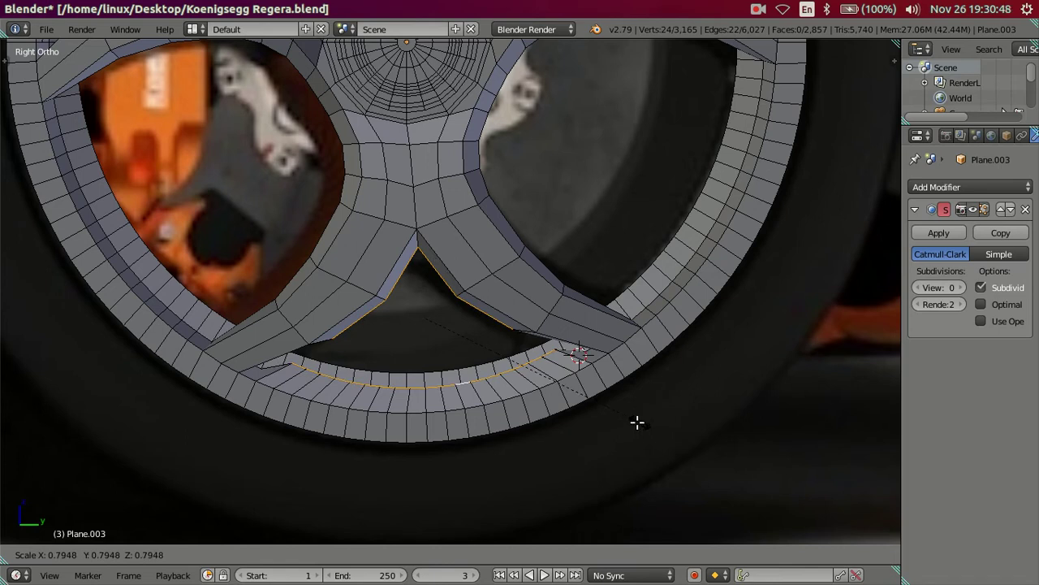
left_click(625, 422)
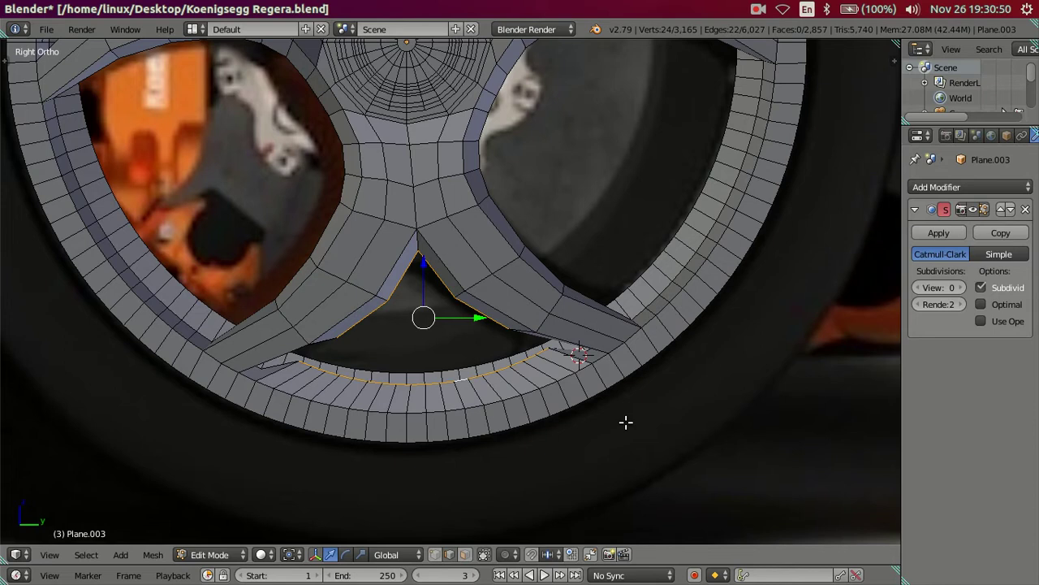
left_click(487, 317, "alt")
left_click(370, 312, "alt+shift")
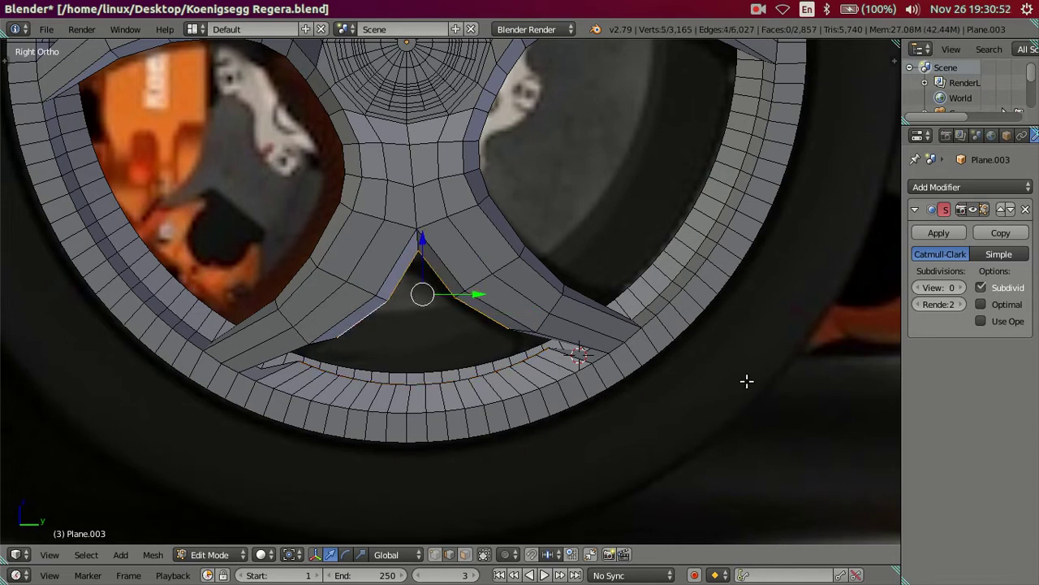
key("shift+s")
left_click(728, 418)
Reselect the V edge loop from a tilted view, then clear the selection in side view
left_click(627, 324, "alt+shift")
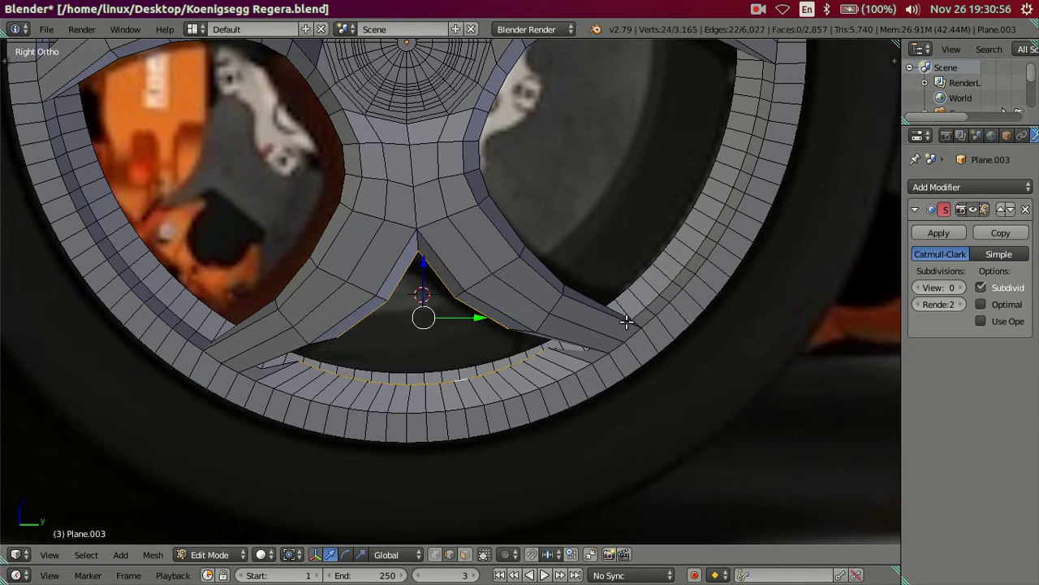
left_click(627, 321)
key("KP_8")
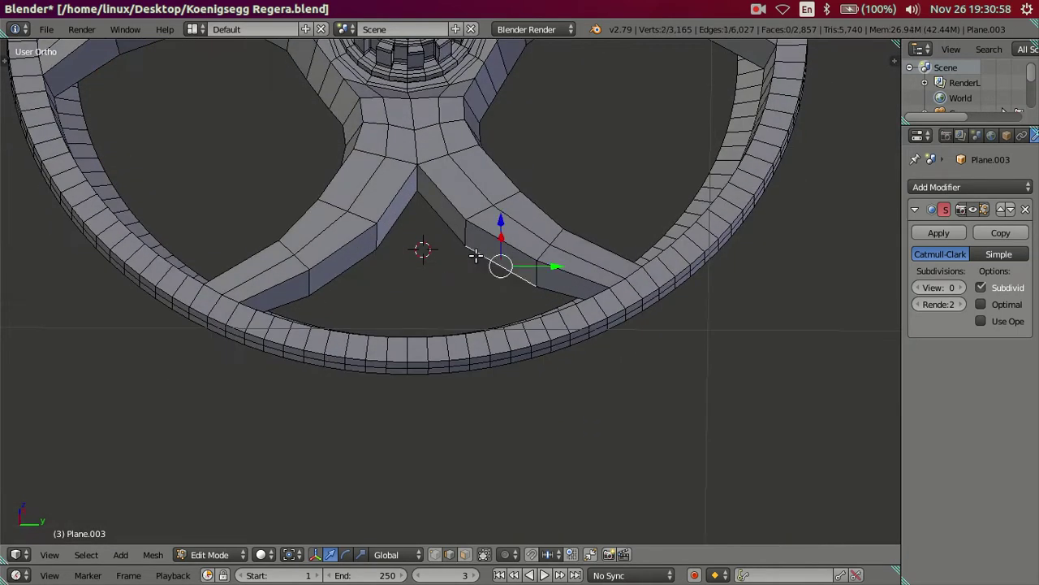
left_click(408, 276, "alt")
key("ctrl+z")
key("ctrl+shift+z")
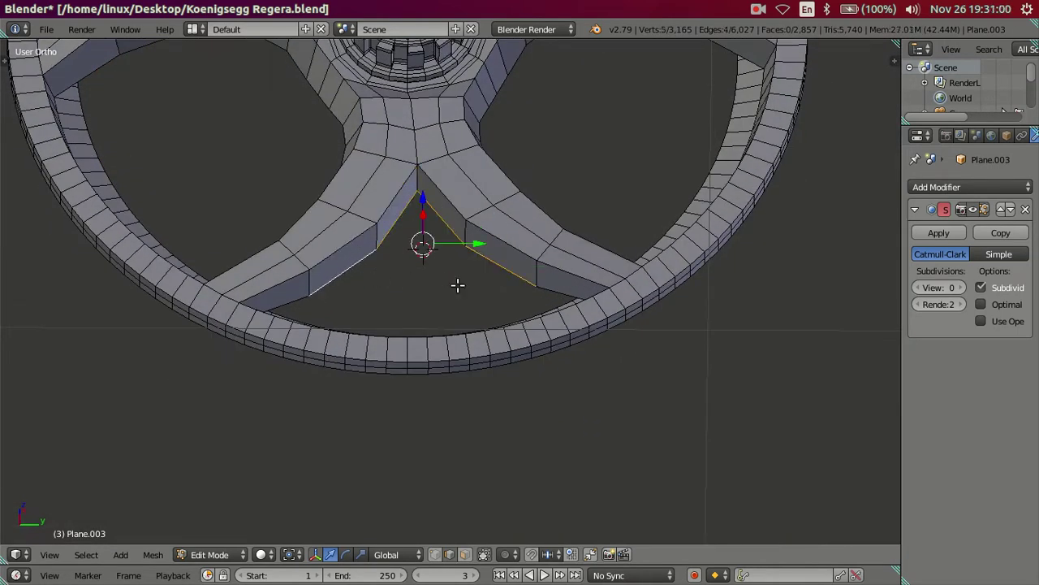
key("shift+s")
left_click(645, 251)
middle_click_drag(645, 250, 567, 323)
key("a")
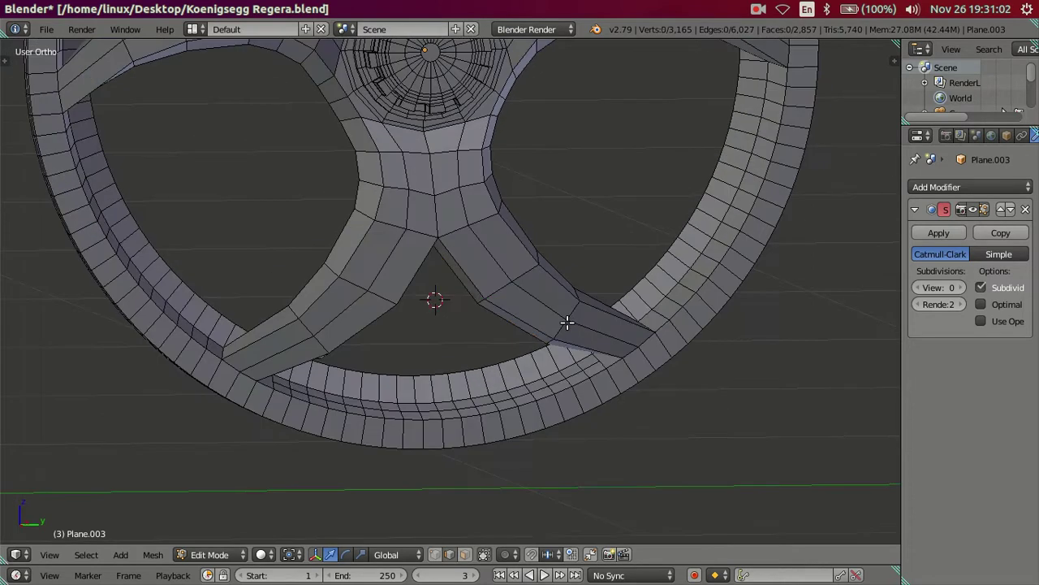
key("KP_3")
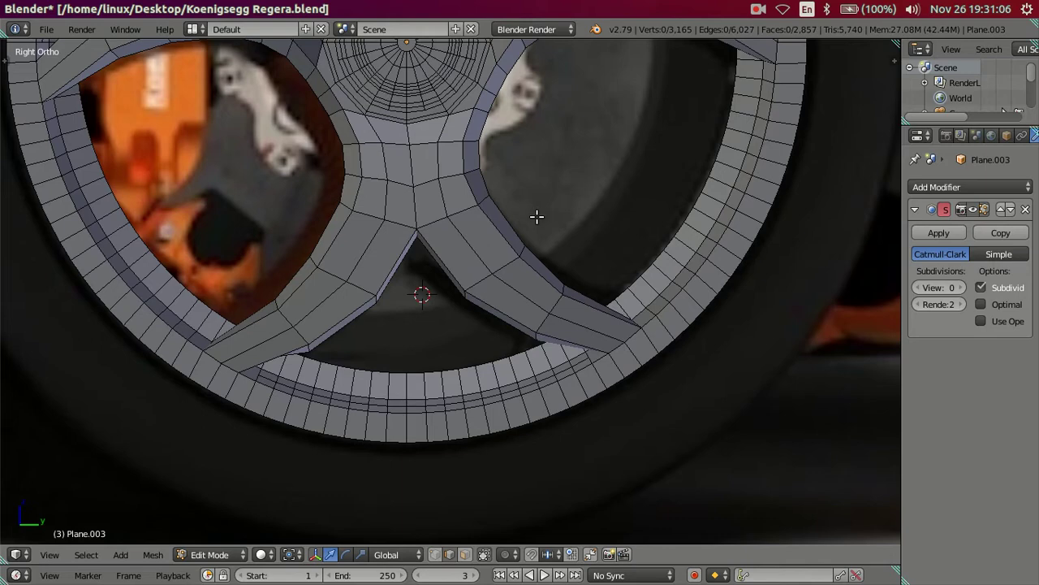
Shrink the V edges together with the inner rim arc toward the cursor
key("ctrl+z")
mouse_move(536, 351)
middle_mouse_down()
mouse_move(557, 306)
mouse_move(563, 428)
mouse_move(538, 396)
middle_mouse_up()
left_click(538, 396, "alt+shift")
key("KP_3")
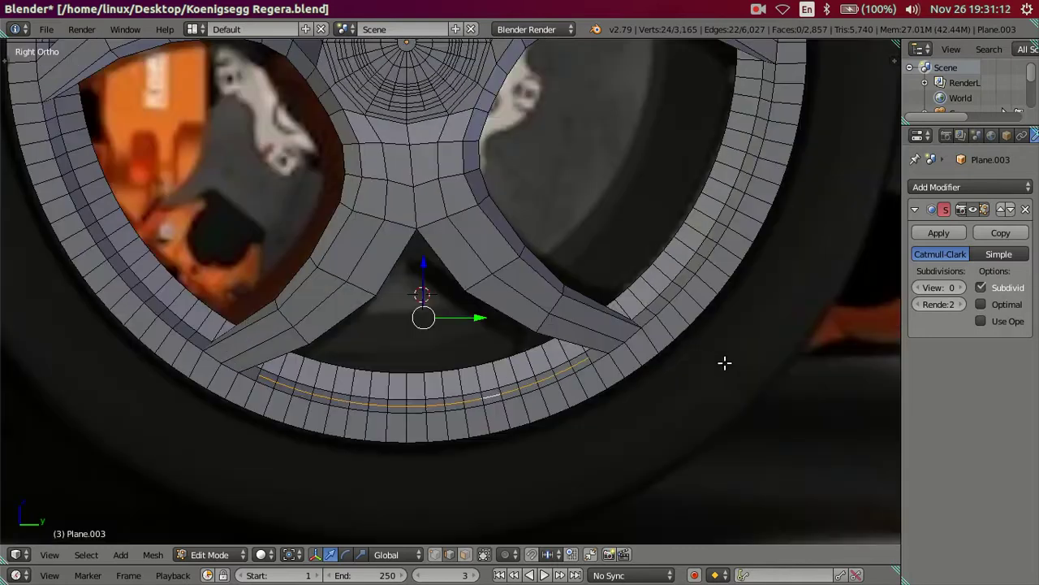
key("s")
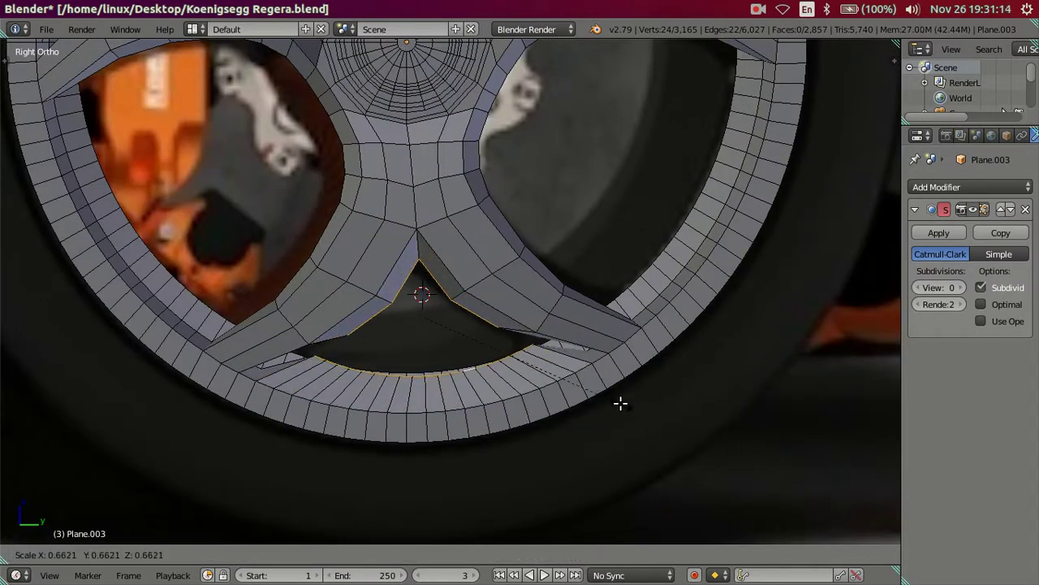
left_click(564, 380)
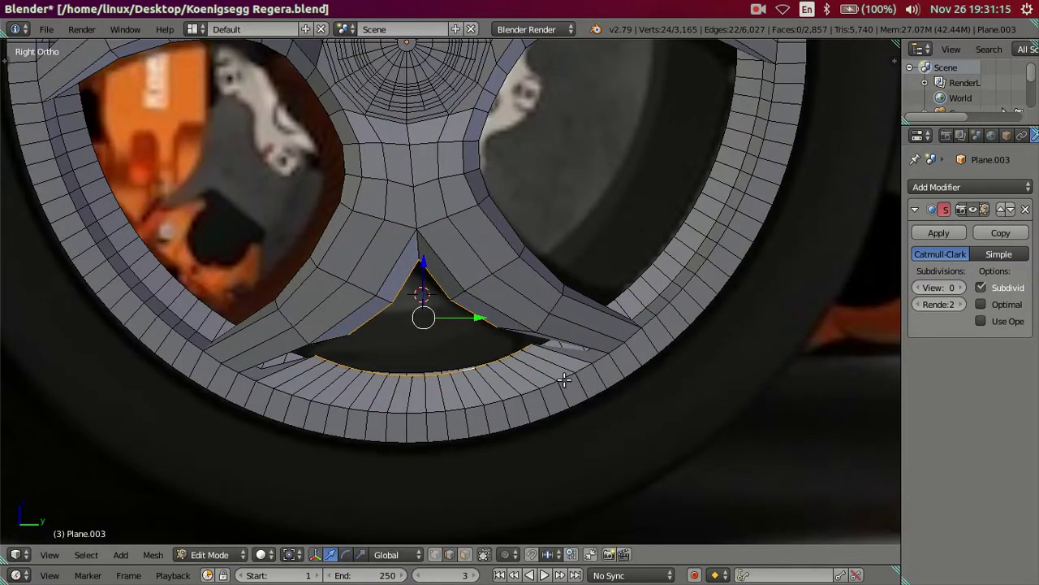
Try scaling the lower rim loop to 0.6, cancel, and commit it at scale 1
left_click(638, 362, "alt")
key("s")
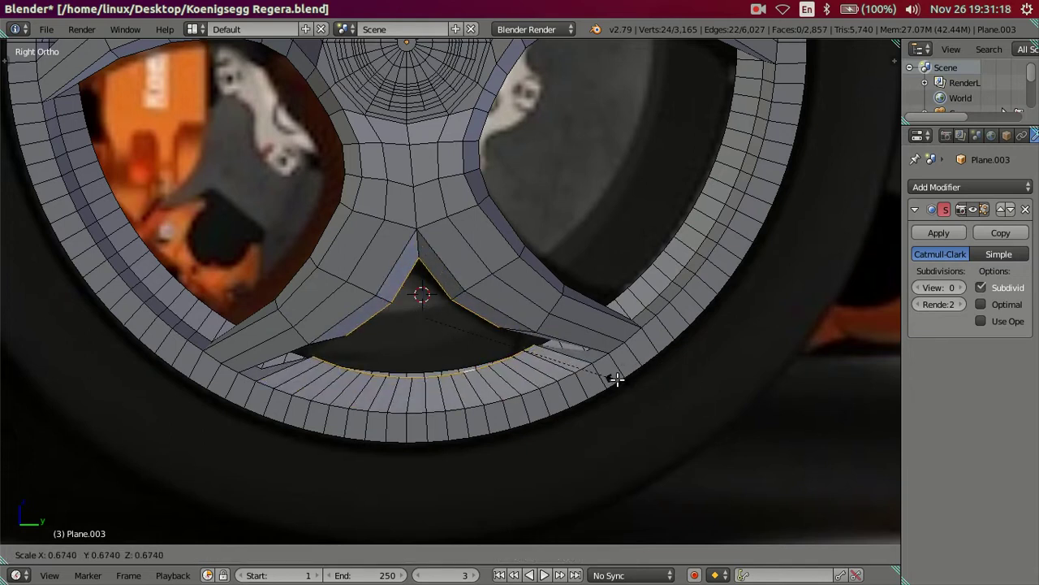
type(".6")
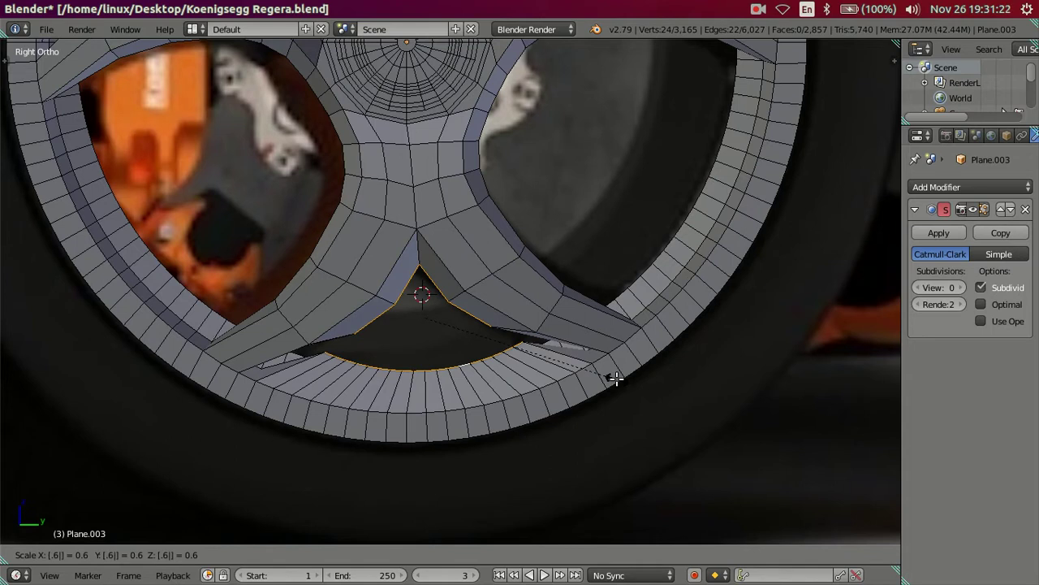
key("Escape")
key("s")
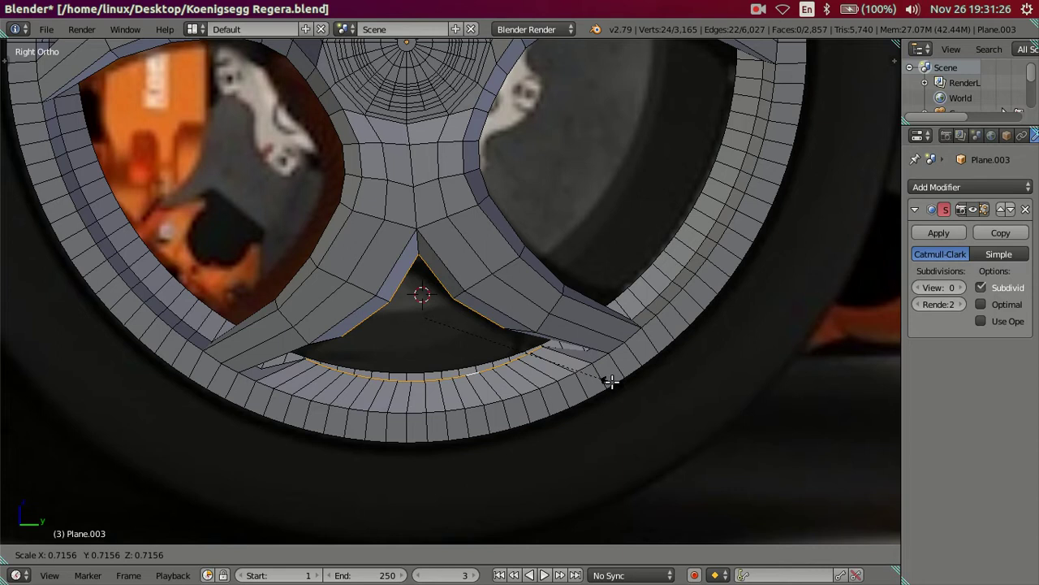
type("1")
key("Return")
Reselect the V triangle edge loop and return to the side reference view
right_click(390, 320, "alt")
key("shift+s")
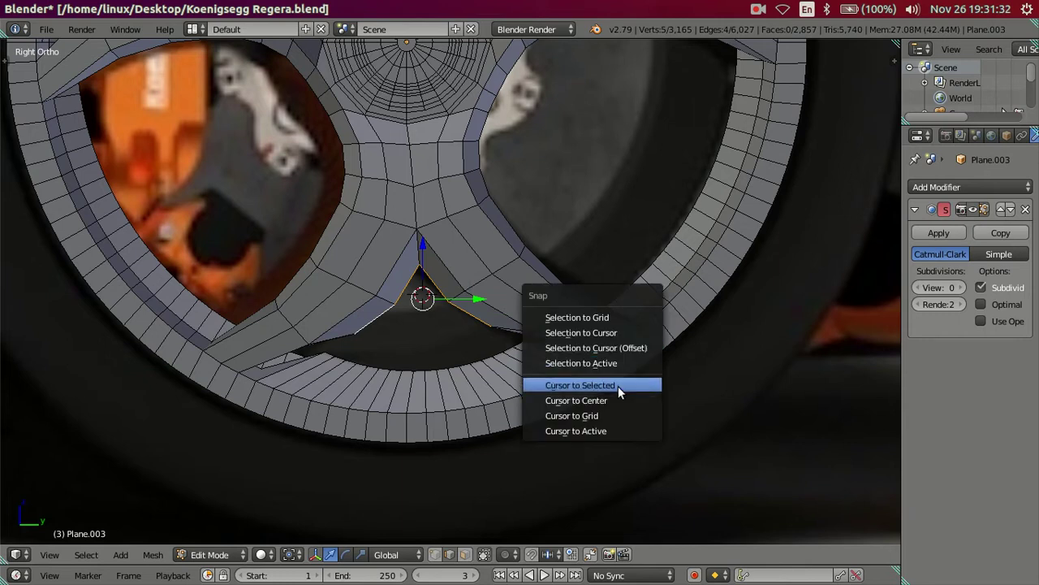
left_click(618, 386)
key("ctrl+z")
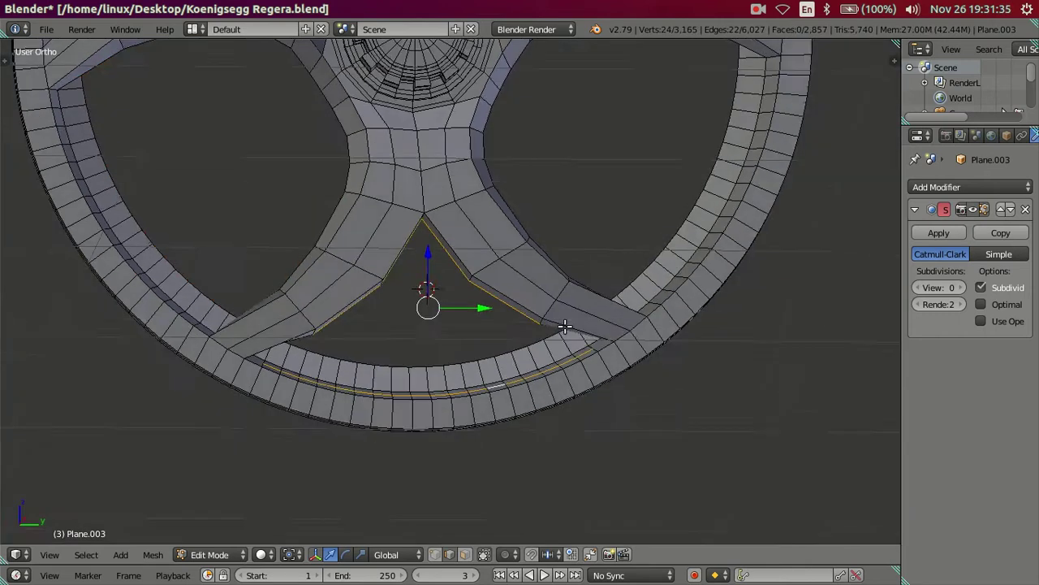
middle_click_drag(590, 375, 532, 276)
right_click(478, 269)
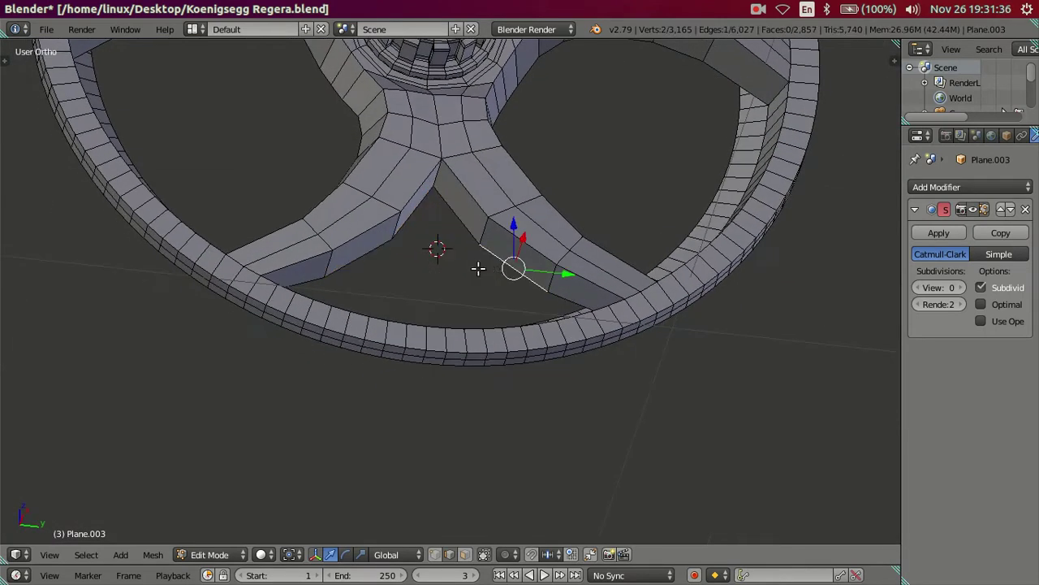
right_click(380, 255, "alt")
key("shift+s")
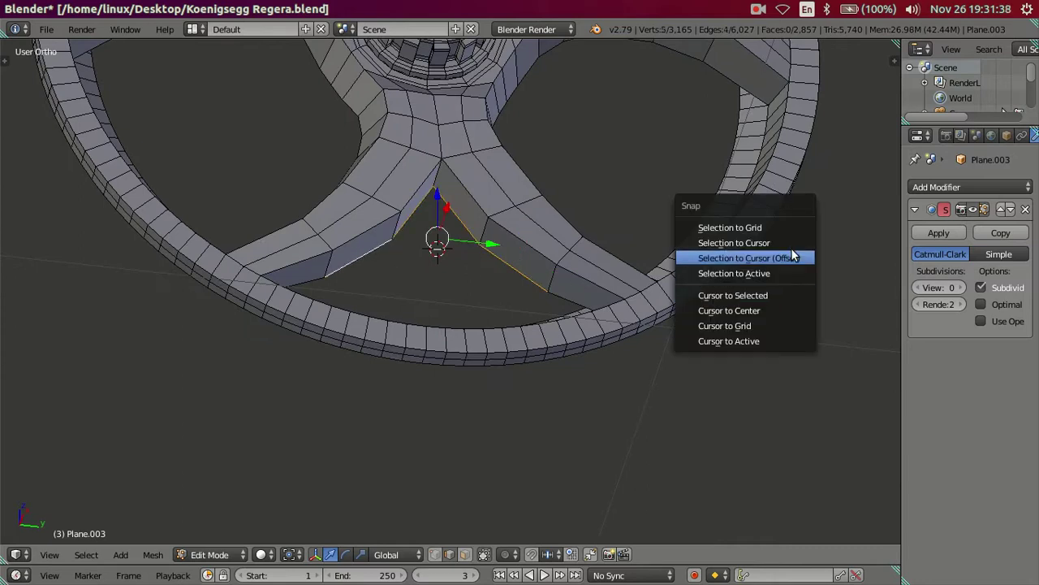
left_click(793, 257)
middle_click_drag(793, 256, 645, 308)
key("KP_3")
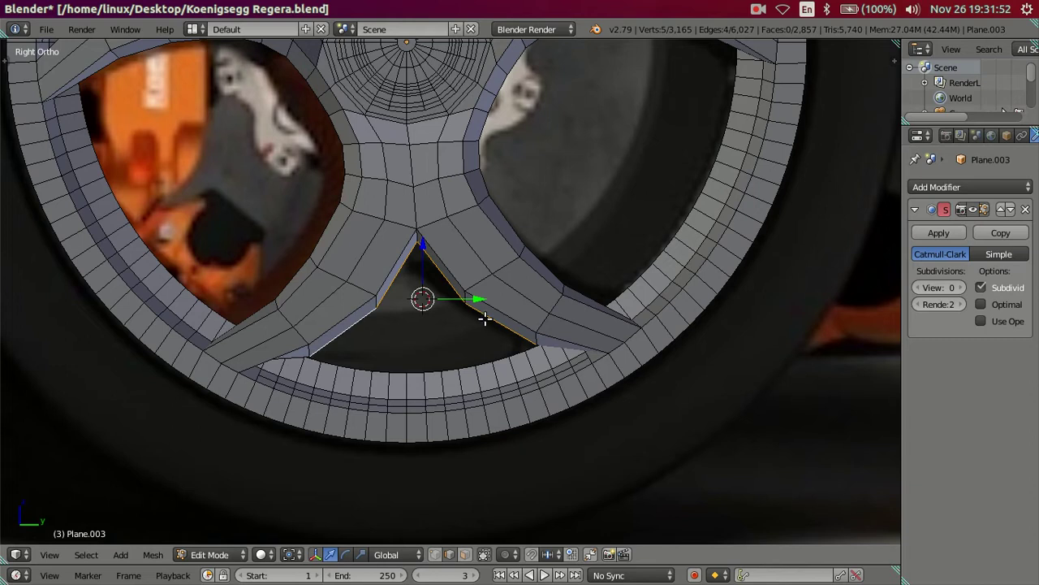
Scale the rim edge loop to 0.7 in the side view
mouse_move(579, 351)
middle_mouse_down()
mouse_move(598, 380)
mouse_move(472, 410)
middle_mouse_up()
right_click(483, 415, "alt")
key("KP_3")
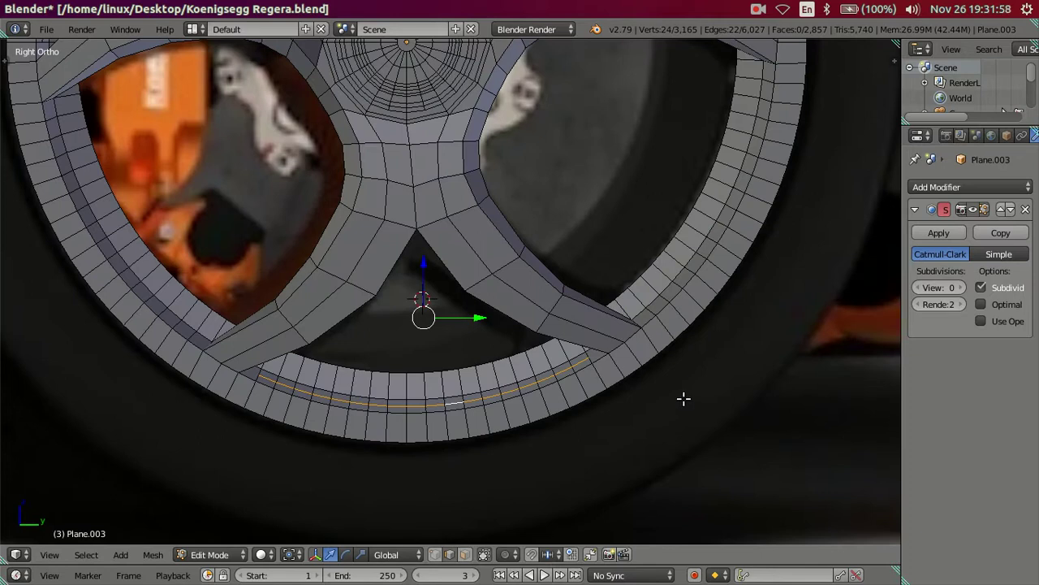
key("s")
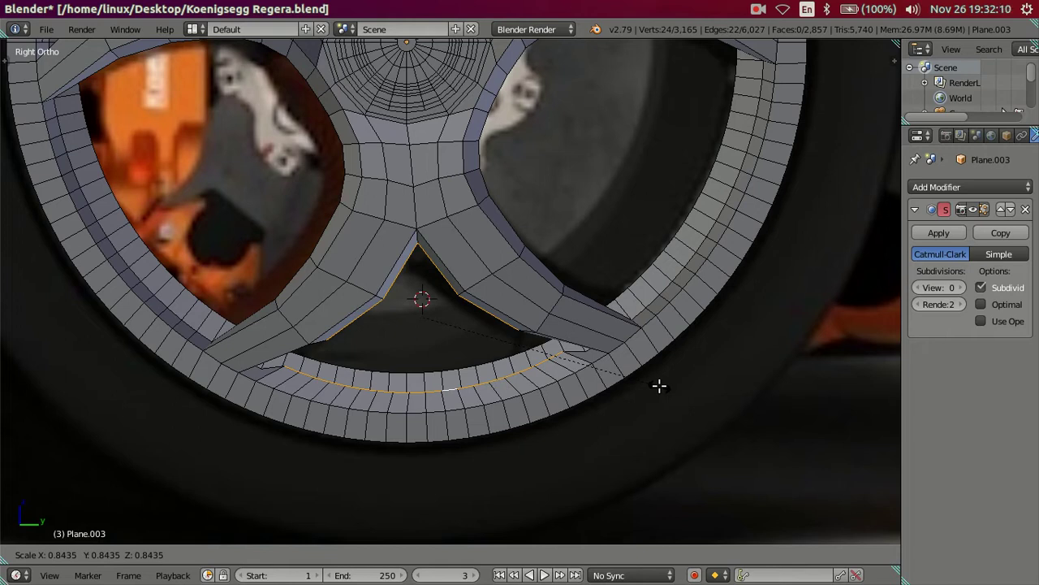
type(".7")
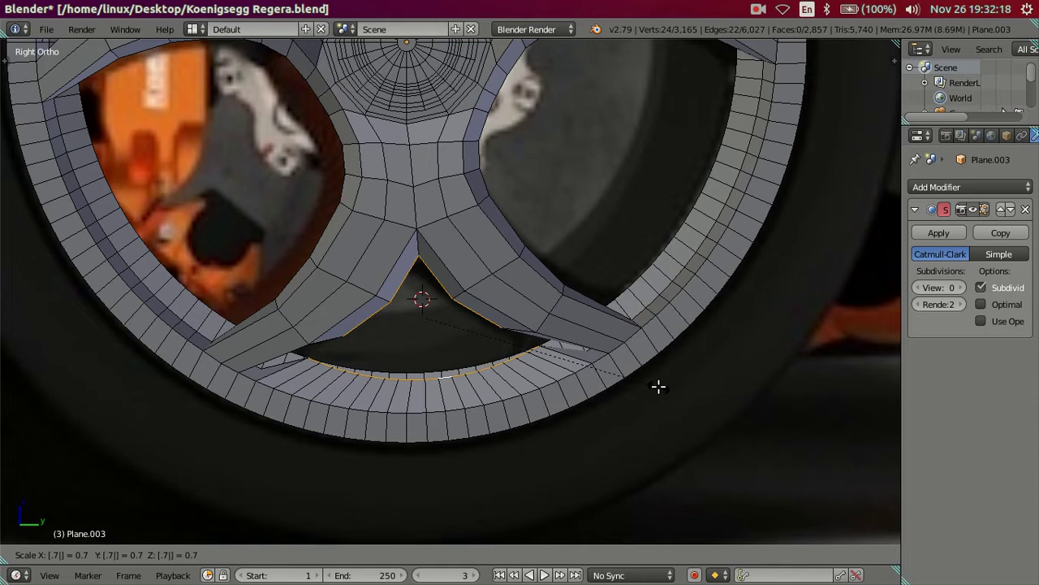
key("Return")
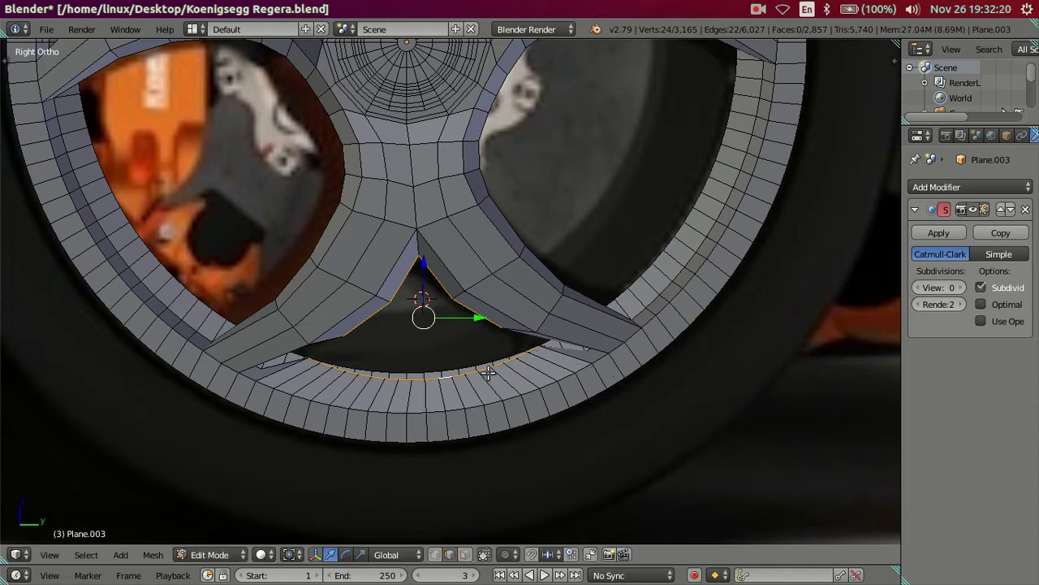
Snap the notch vertices at the spoke junction onto a 3D cursor placed at the notch
right_click(467, 315)
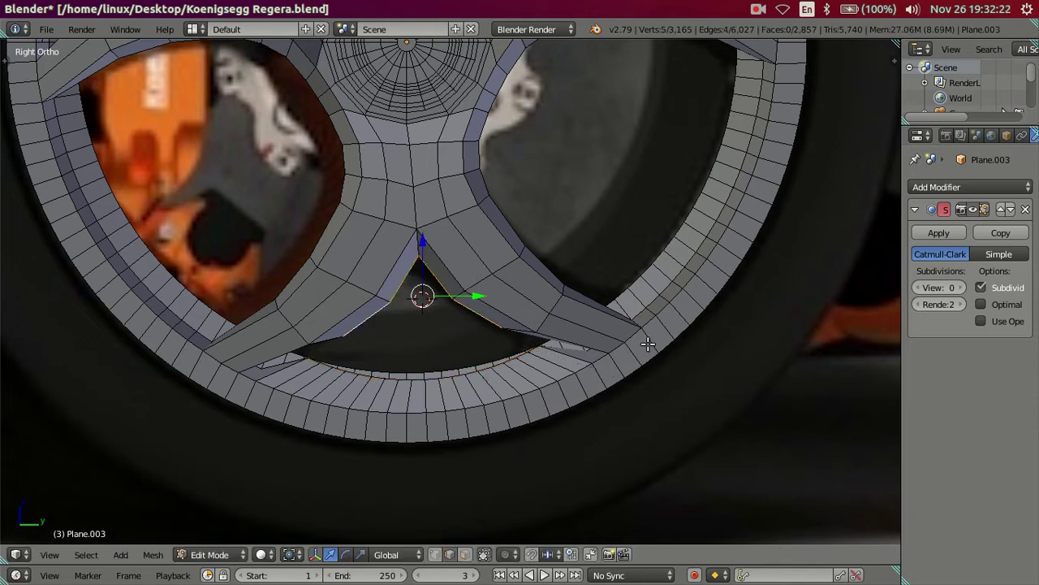
key("shift+s")
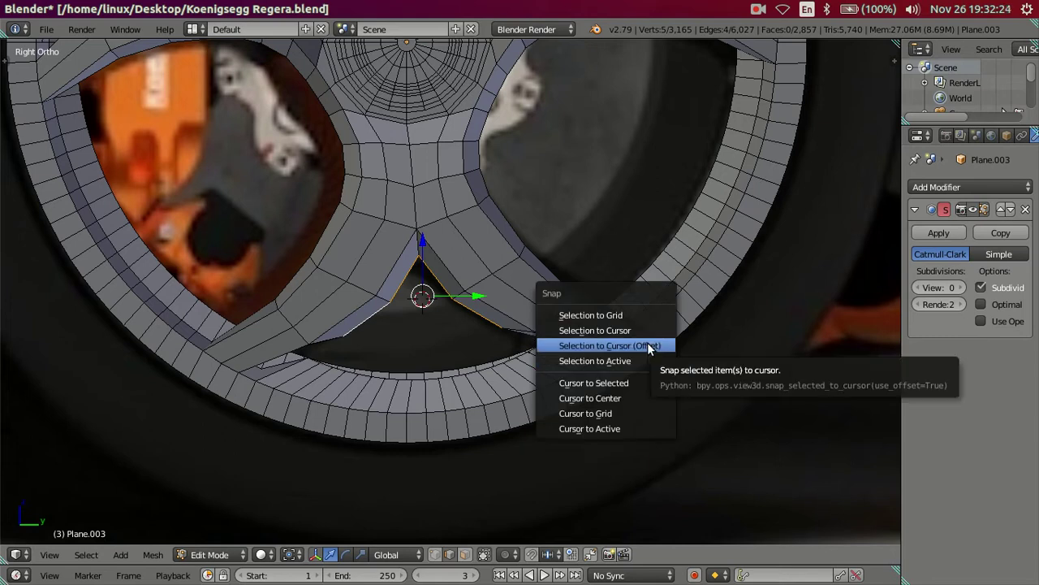
left_click(632, 382)
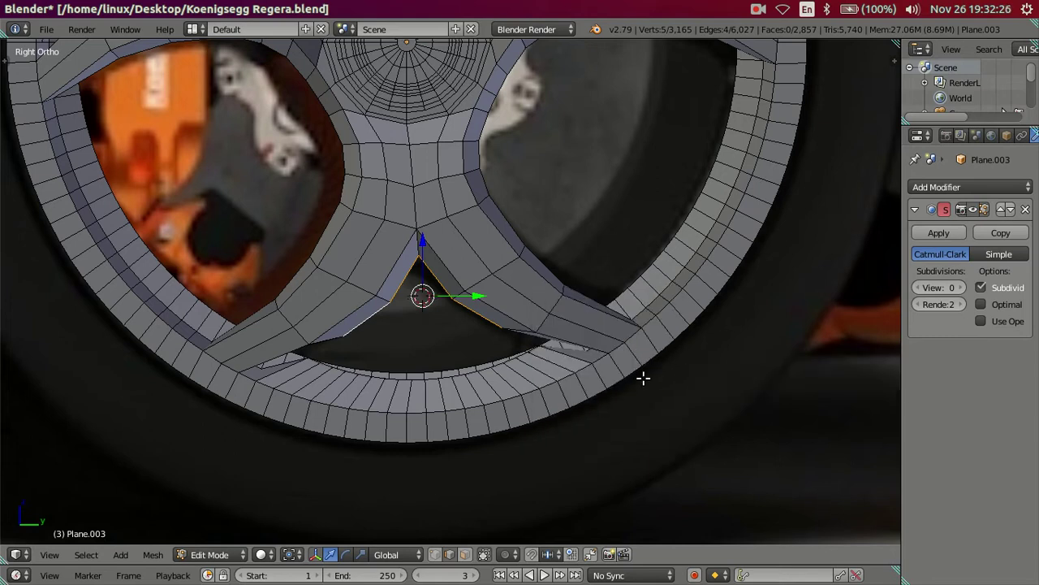
key("ctrl+KP_Add")
middle_click_drag(598, 365, 486, 281)
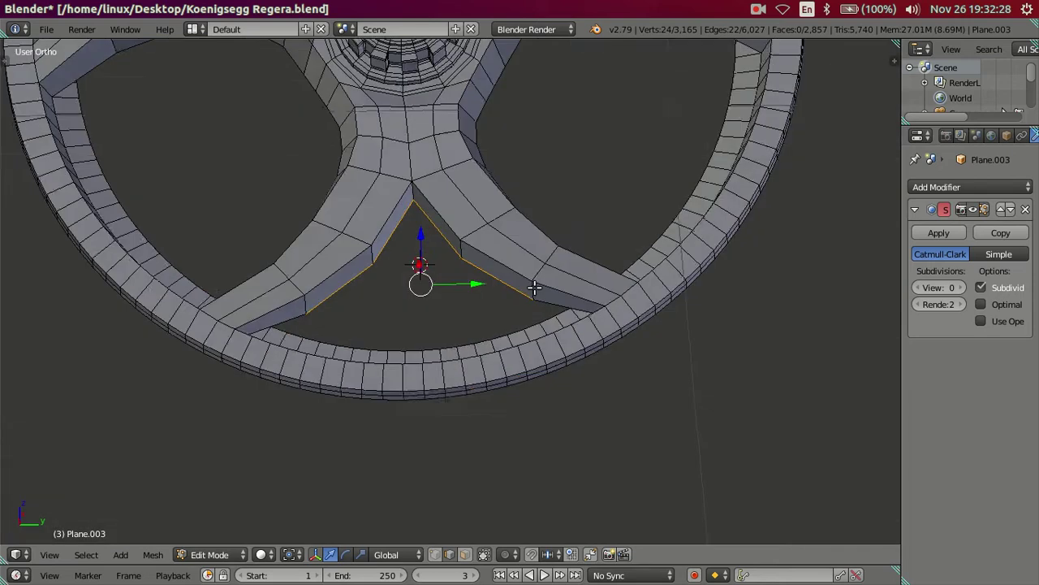
key("ctrl+z")
key("shift+s")
left_click(554, 284)
key("KP_3")
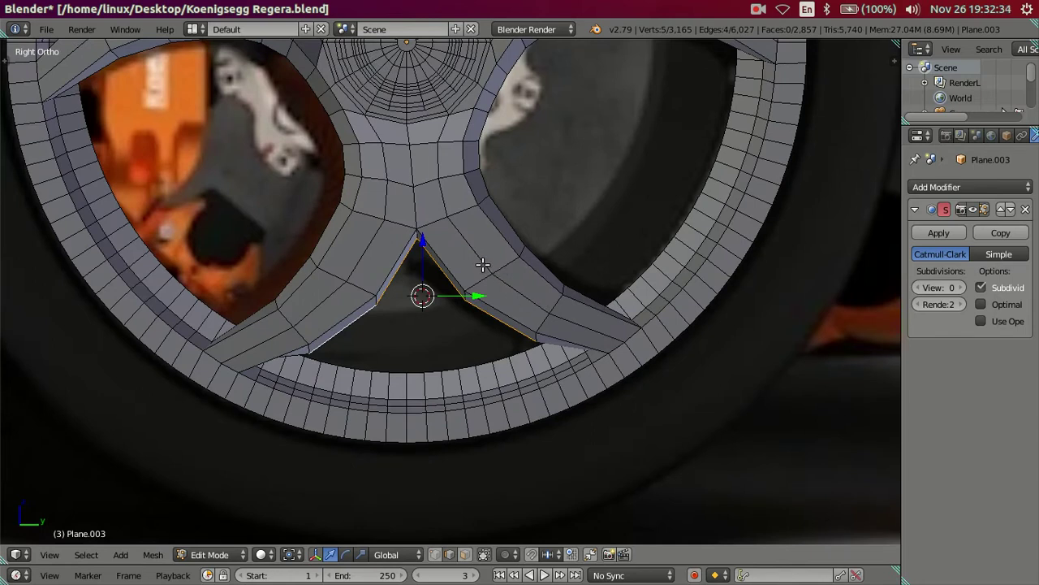
Select the rim edge loop and junction edges beside the upper-right spoke
key("a")
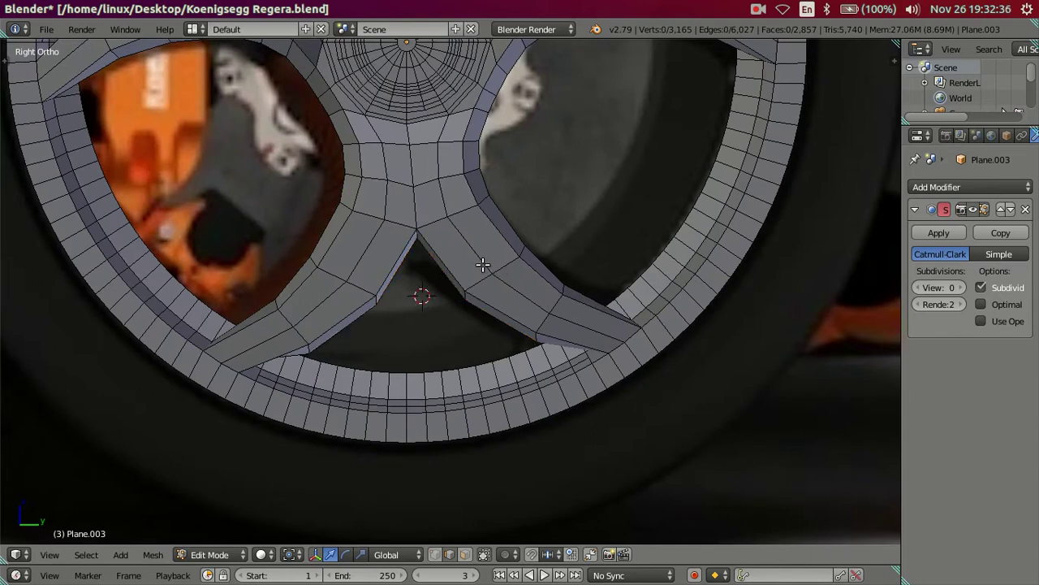
scroll(415, 341, "down", 2)
scroll(478, 311, "down", 2)
middle_click_drag(478, 311, 425, 457, "shift")
mouse_move(538, 206)
middle_mouse_down()
mouse_move(588, 153)
mouse_move(494, 227)
mouse_move(479, 180)
mouse_move(494, 160)
mouse_move(445, 134)
middle_mouse_up()
right_click(585, 147)
right_click(494, 227)
right_click(479, 180, "alt")
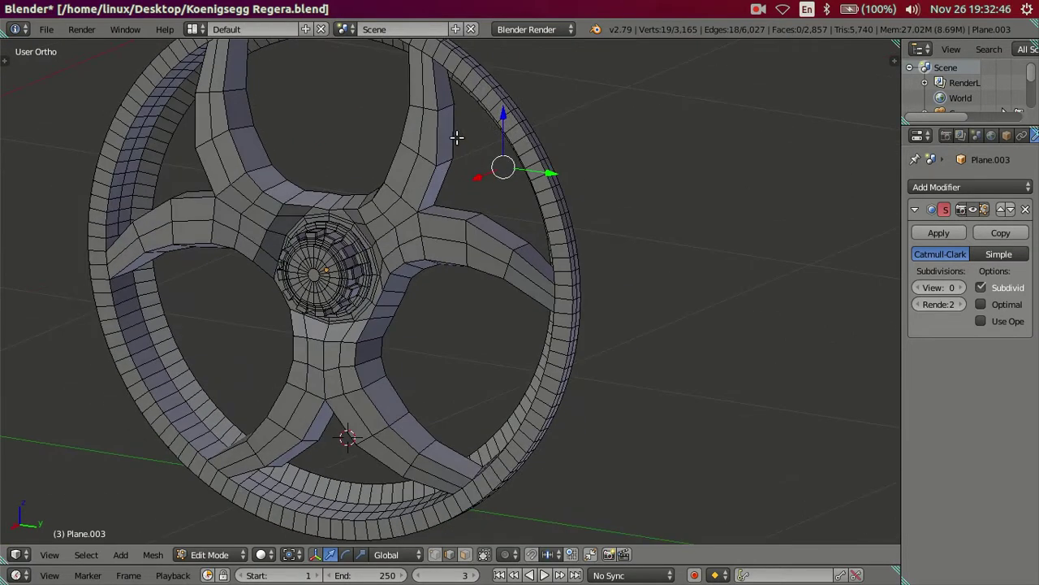
right_click(502, 224, "alt+shift")
Scale the upper-right rim selection to 0.7 in the side view
mouse_move(601, 240)
middle_mouse_down()
mouse_move(629, 232)
mouse_move(606, 277)
middle_mouse_up()
key("KP_3")
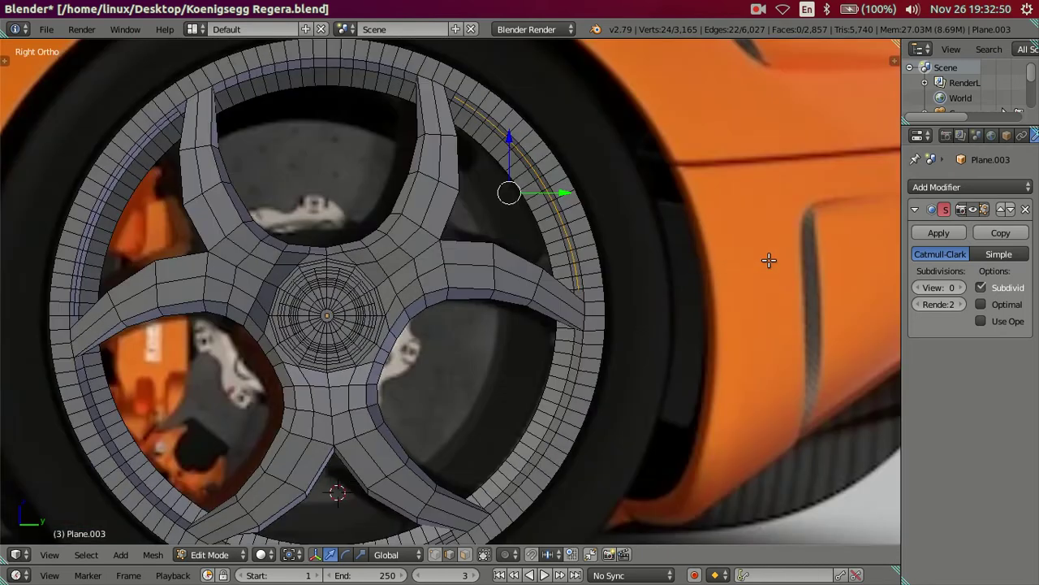
key("s")
key("y")
key("0")
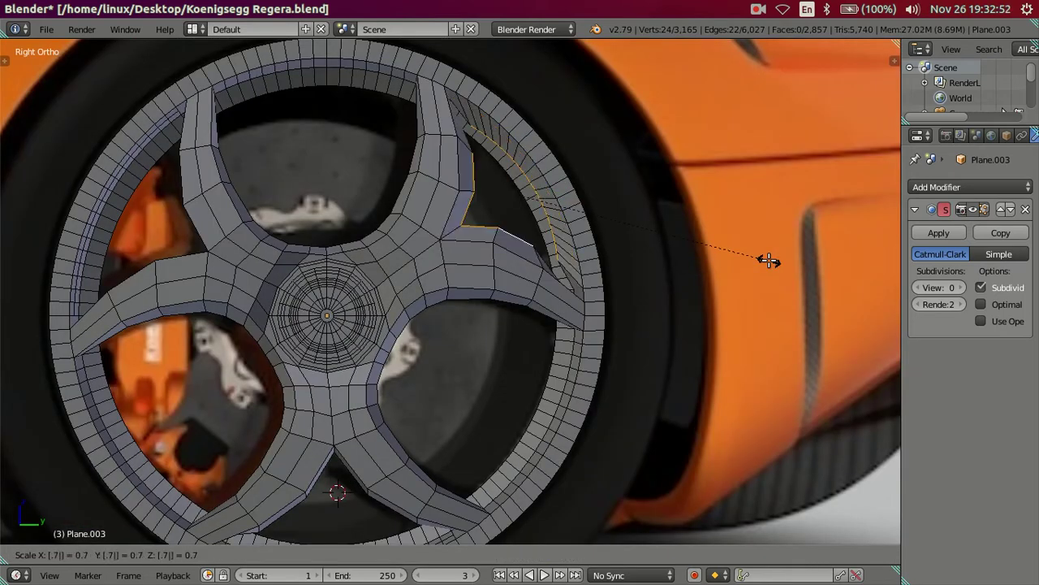
key("Return")
Place the 3D cursor at the upper-right spoke's five junction vertices, then deselect
right_click(476, 171)
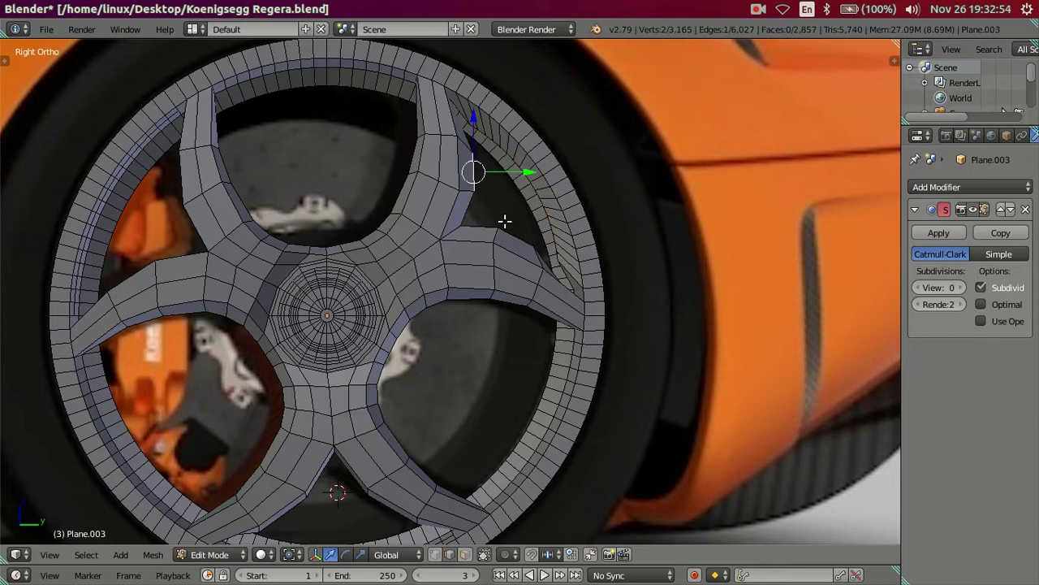
right_click(511, 231, "ctrl")
key("shift+s")
left_click(608, 265)
right_click(625, 229, "ctrl")
middle_click_drag(625, 229, 557, 258)
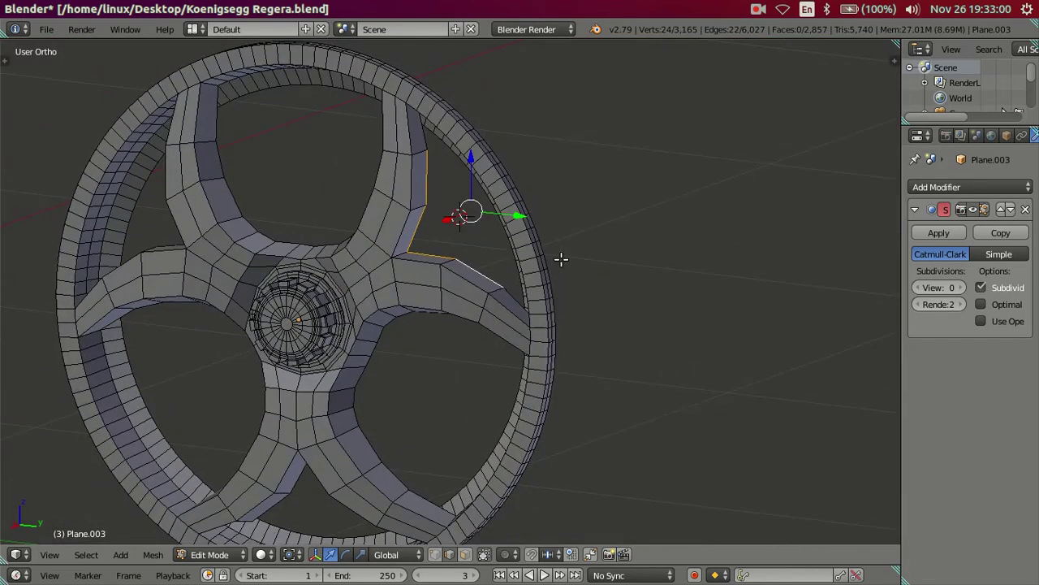
key("ctrl+z")
key("ctrl+shift+z")
key("shift+s")
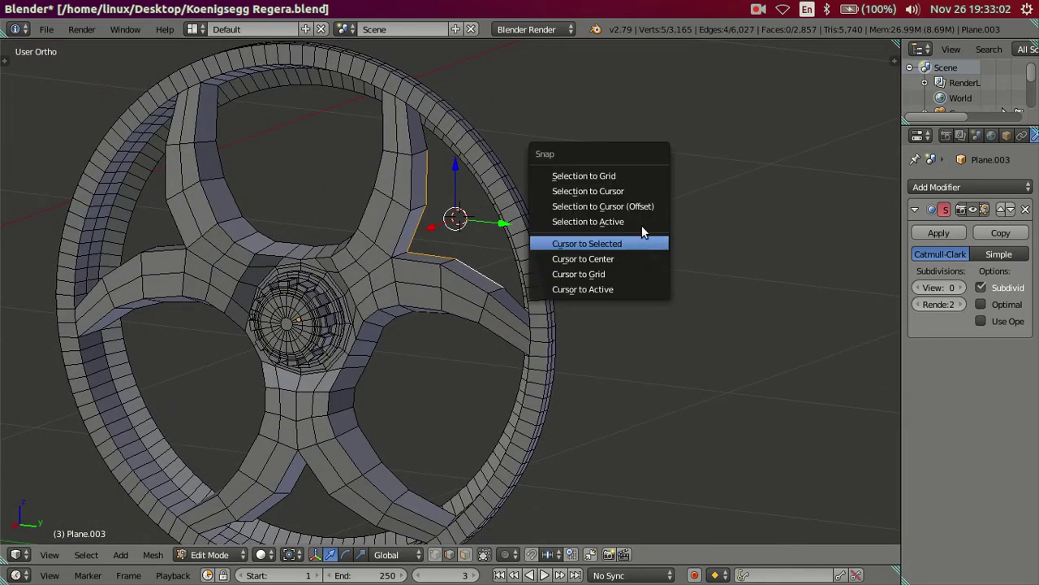
left_click(633, 205)
key("a")
Select the left spoke's rim loop and junction, then scale it down in side view
mouse_move(463, 289)
middle_mouse_down()
mouse_move(414, 299)
mouse_move(447, 271)
mouse_move(521, 279)
middle_mouse_up()
mouse_move(375, 263)
middle_mouse_down()
mouse_move(147, 215)
mouse_move(297, 258)
mouse_move(305, 244)
mouse_move(267, 308)
middle_mouse_up()
right_click(147, 215, "alt")
right_click(244, 321, "alt")
key("KP_3")
middle_click_drag(411, 319, 446, 308, "shift")
key("s")
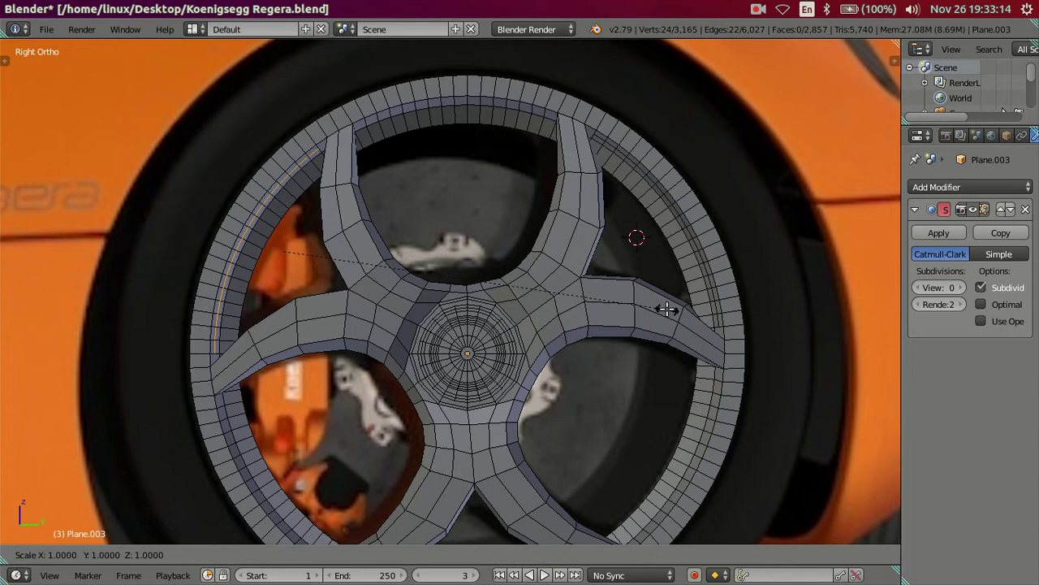
left_click(666, 309)
Place the 3D cursor at the left spoke's junction vertices
middle_click_drag(305, 269, 412, 281)
right_click(321, 236)
right_click(300, 288, "ctrl")
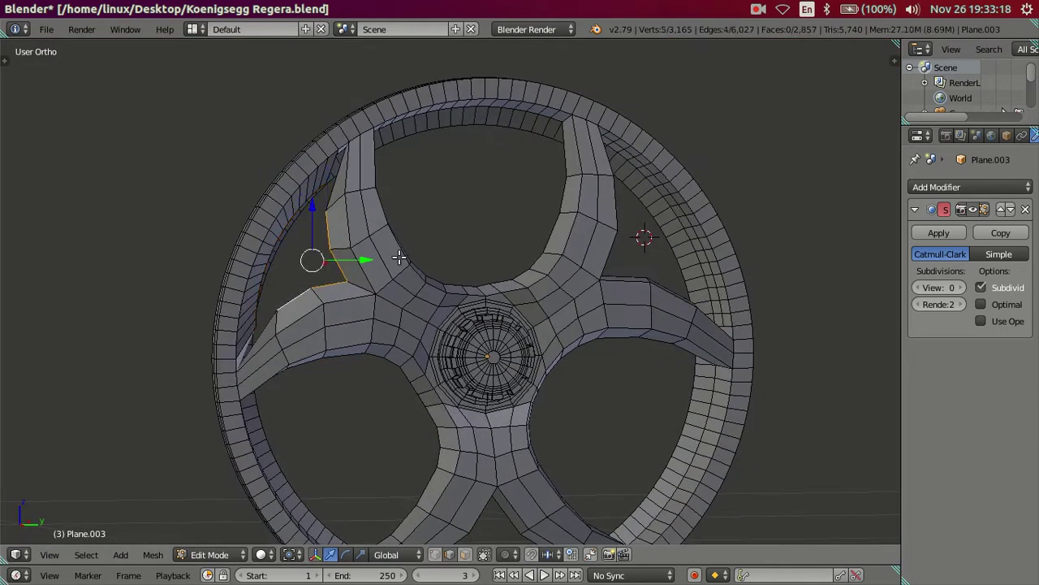
key("shift+s")
left_click(392, 290)
Snap the five left junction vertices to the cursor and deselect in side view
mouse_move(394, 278)
middle_mouse_down()
mouse_move(401, 271)
mouse_move(346, 317)
middle_mouse_up()
key("ctrl+z")
key("ctrl+shift+z")
key("ctrl+shift+z")
key("shift+s")
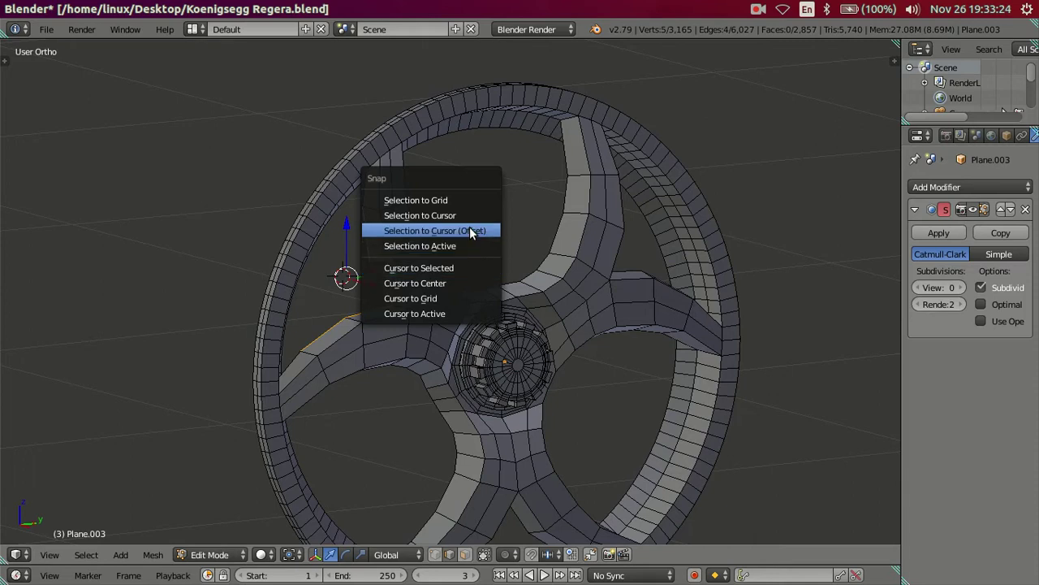
left_click(469, 231)
middle_click_drag(490, 281, 438, 289)
key("KP_3")
key("a")
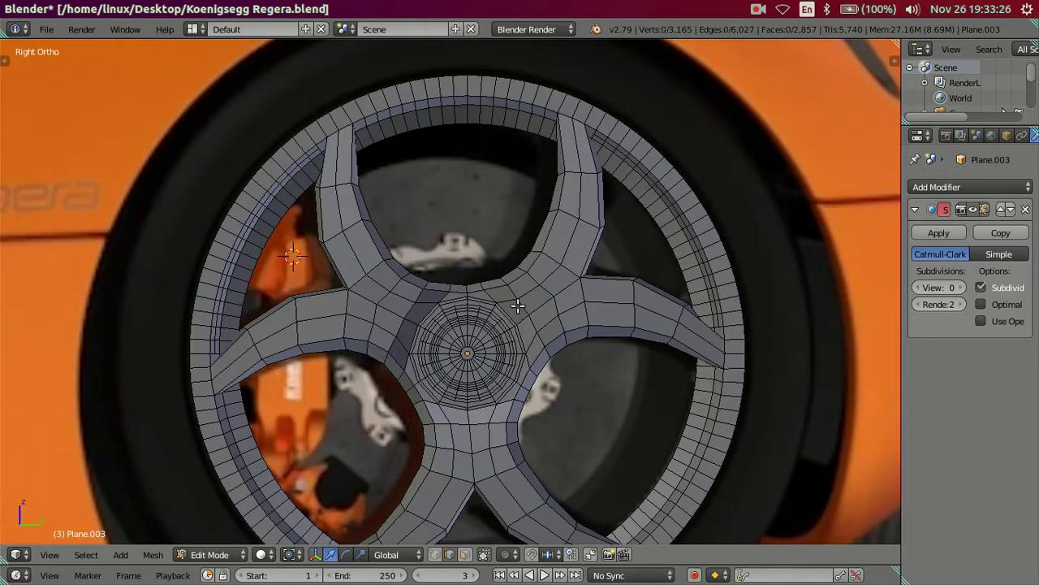
scroll(499, 412, "down", 5, "shift")
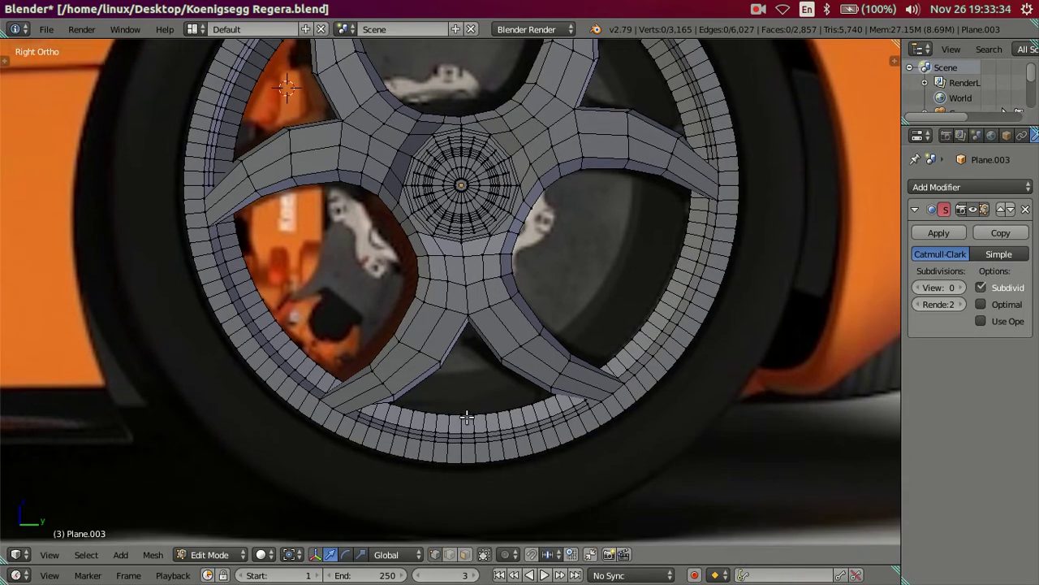
Select the rim loop under the lower spokes together with the spoke-tip vertex
scroll(466, 382, "up", 4)
mouse_move(466, 383)
middle_mouse_down()
mouse_move(479, 441)
mouse_move(512, 366)
mouse_move(474, 244)
middle_mouse_up()
right_click(487, 434, "alt")
right_click(470, 242, "shift")
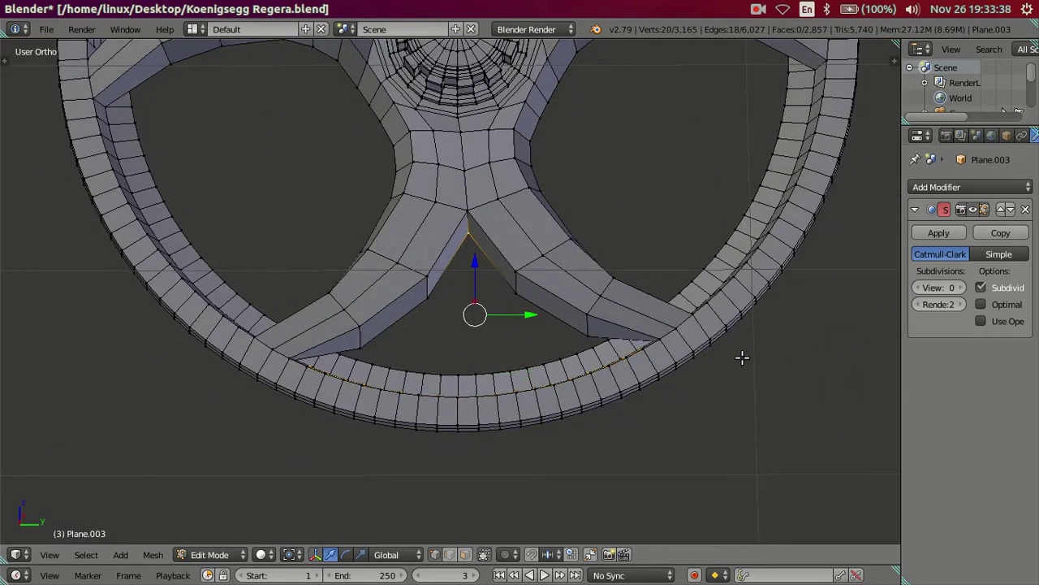
Scale the rim loop and spoke tip to 0.9 in the side view
key("KP_3")
key("s")
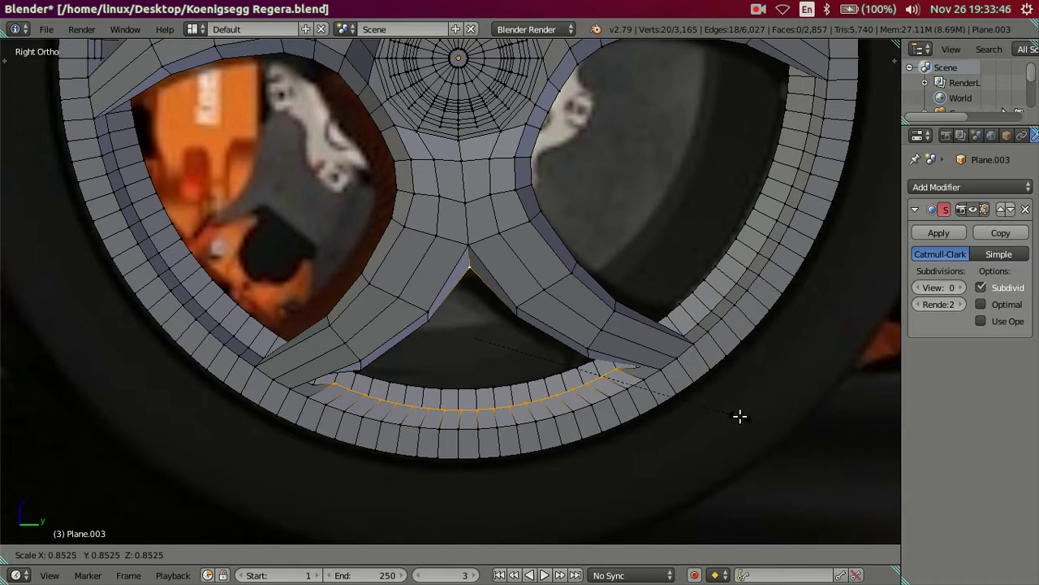
right_click(743, 416)
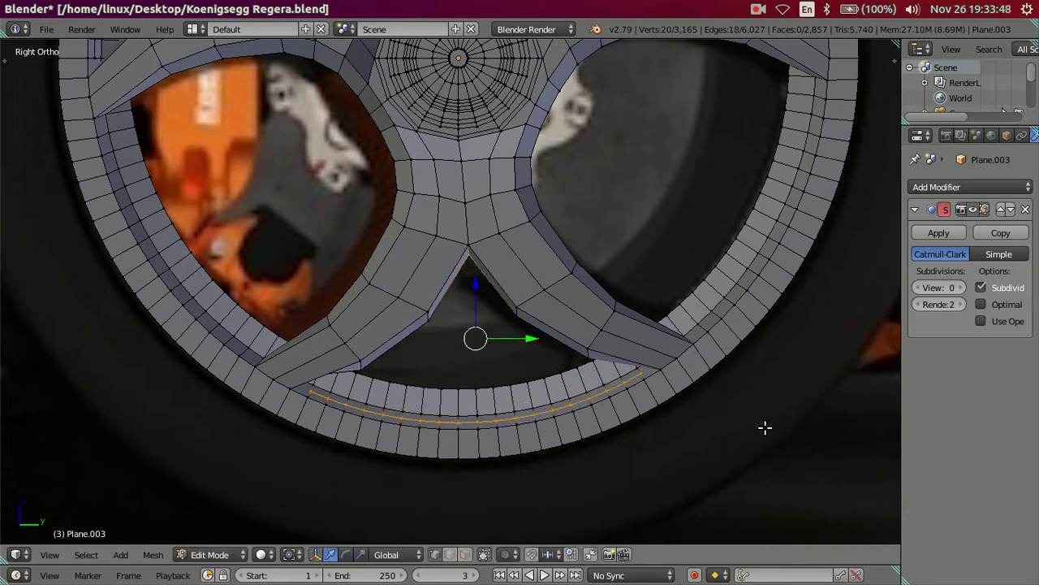
key("s")
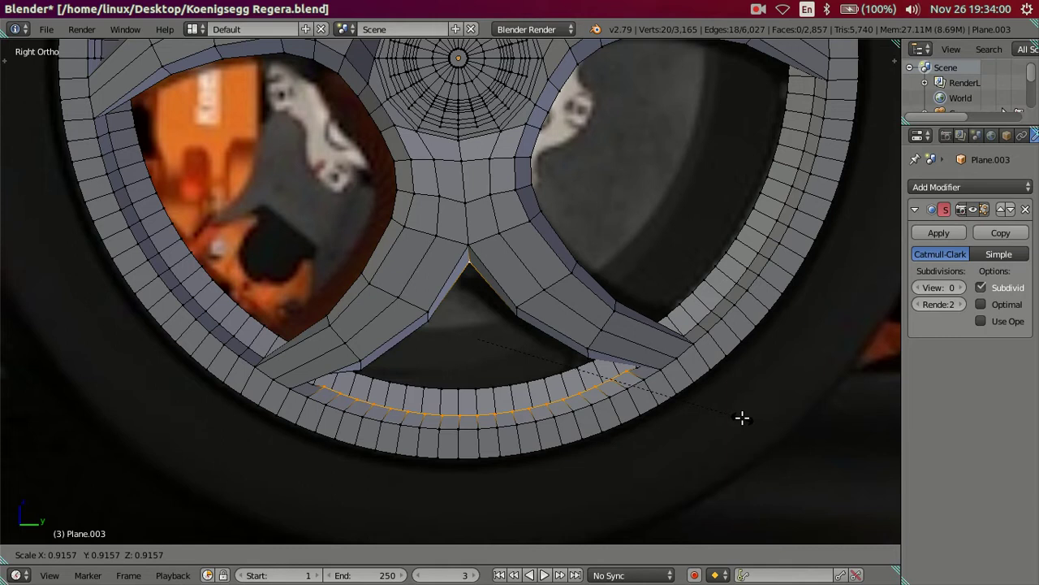
type(".9")
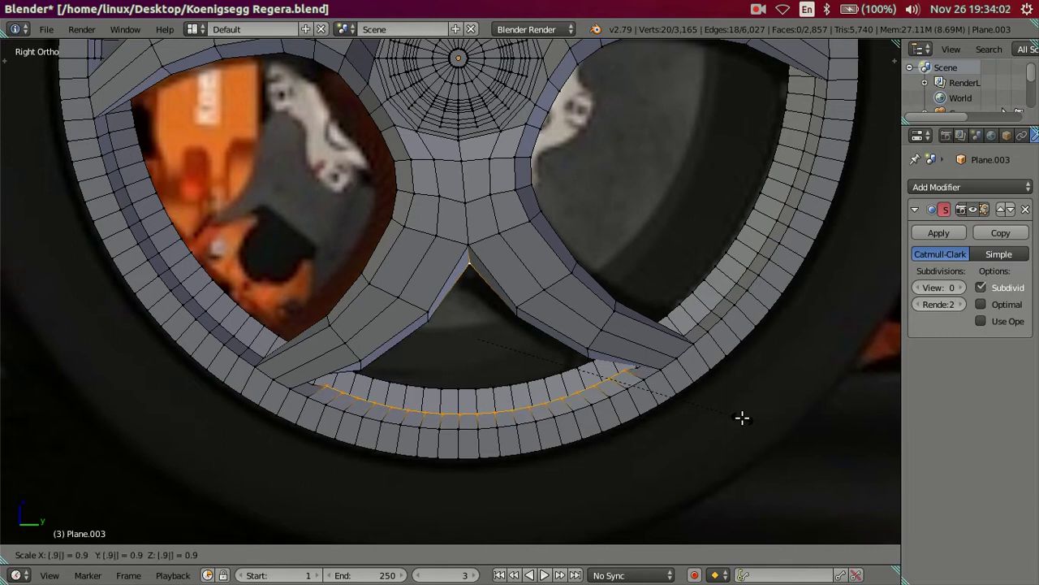
key("Return")
key("ctrl+z")
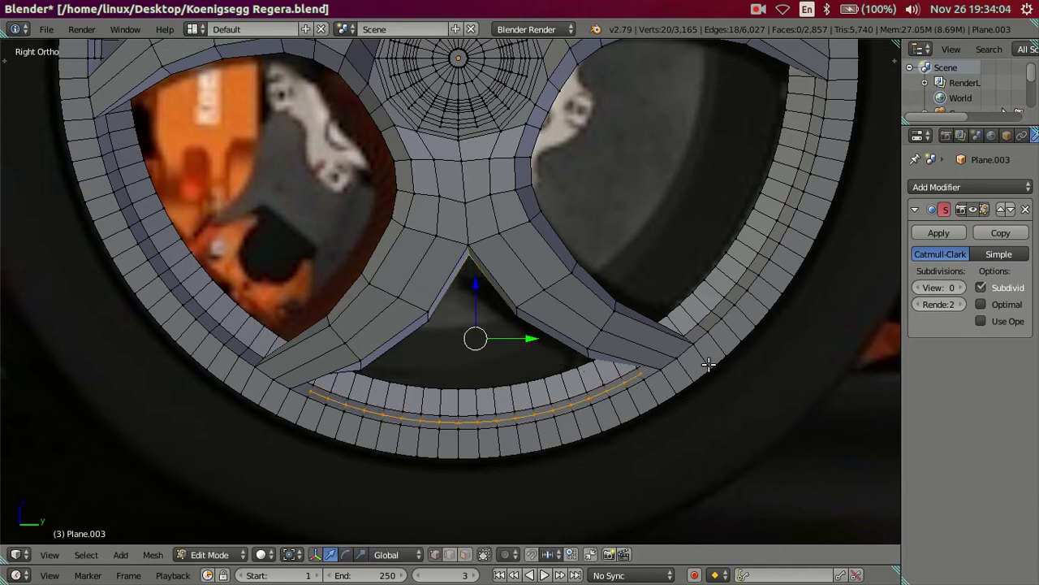
type("s")
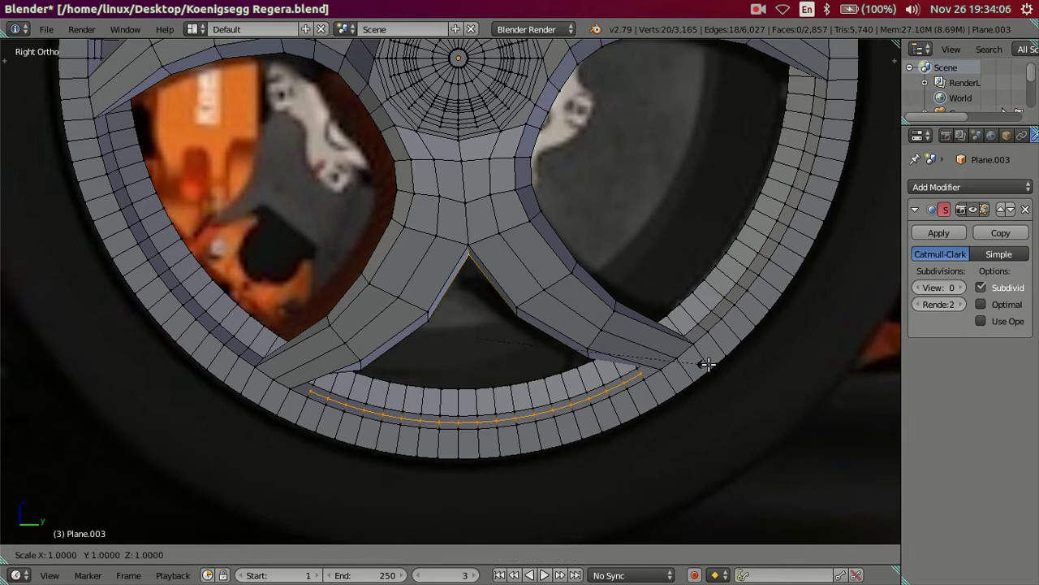
type(".9")
key("Return")
Place the 3D cursor on the notch vertex at the lower spoke junction
right_click(470, 265)
key("shift+a")
key("shift+s")
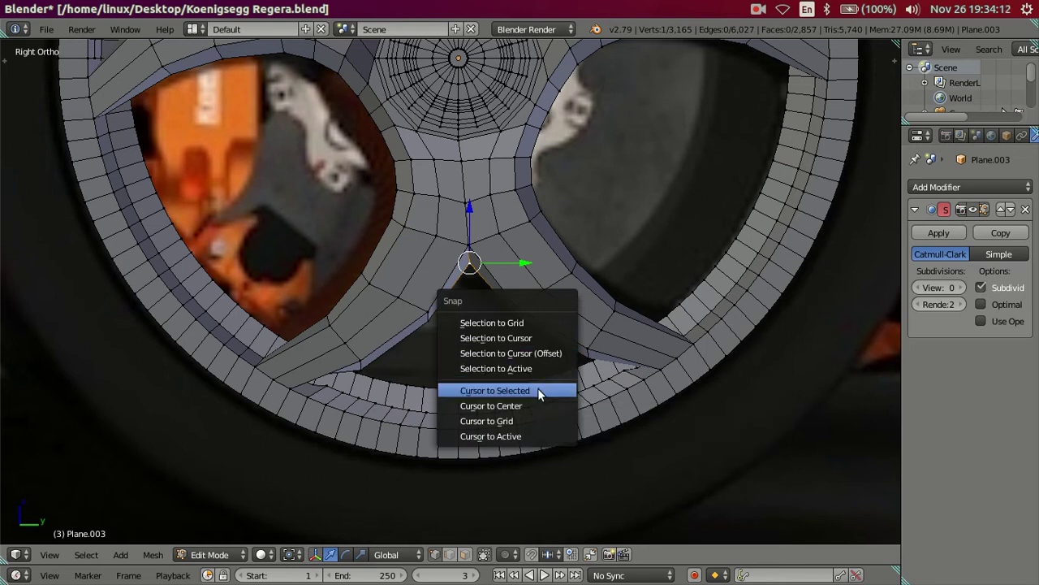
left_click(537, 390)
key("ctrl+z")
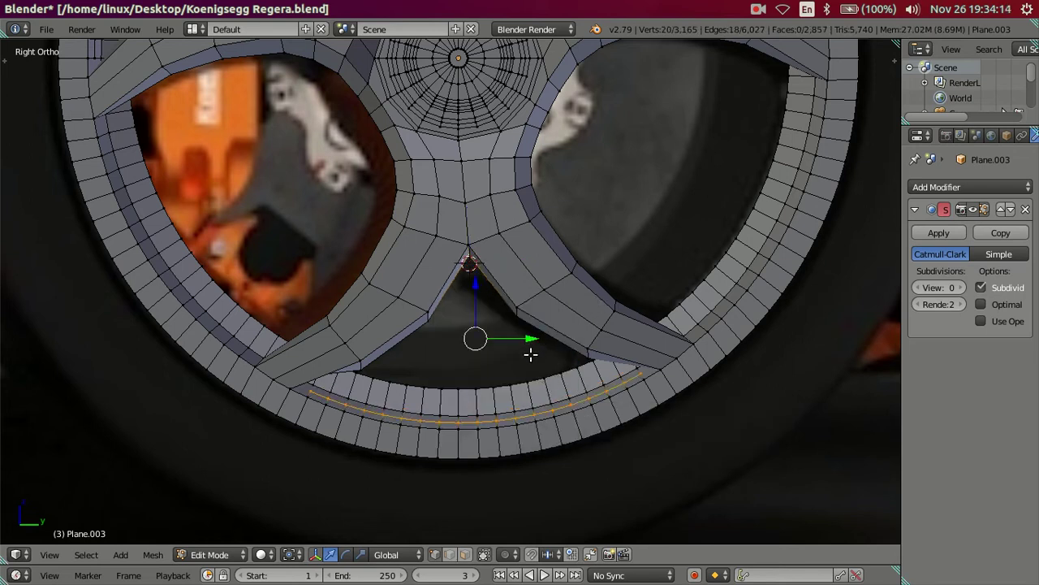
Snap the notch vertex onto the 3D cursor
mouse_move(534, 376)
middle_mouse_down()
mouse_move(538, 355)
mouse_move(541, 424)
mouse_move(501, 293)
middle_mouse_up()
key("a")
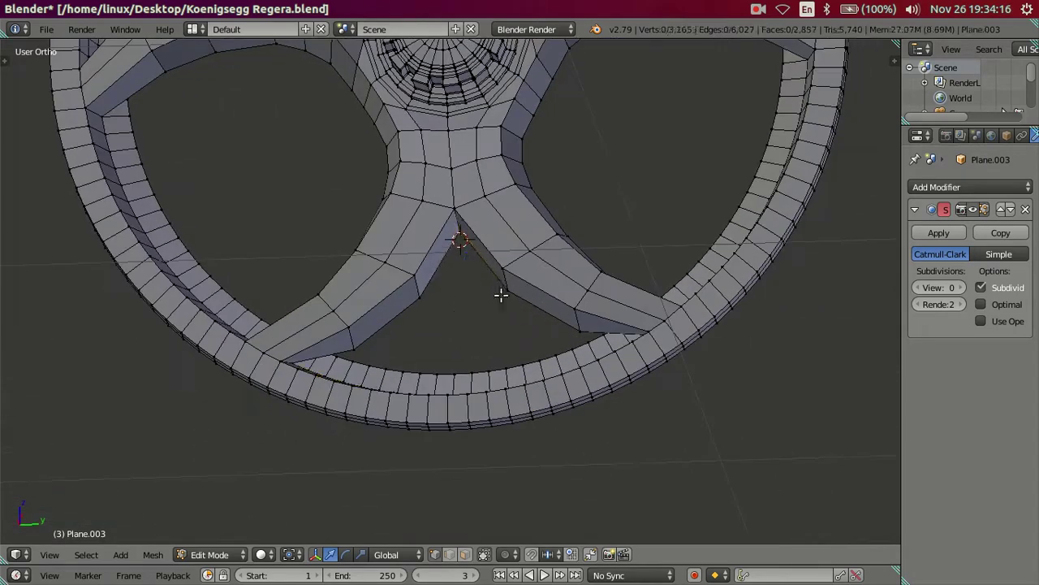
right_click(456, 239)
key("shift+s")
left_click(599, 228)
Dissolve the redundant rim edge loop beneath the lower spoke gap
mouse_move(599, 225)
middle_mouse_down()
mouse_move(582, 367)
mouse_move(650, 398)
middle_mouse_up()
right_click(708, 425, "alt")
key("x")
left_click(667, 425)
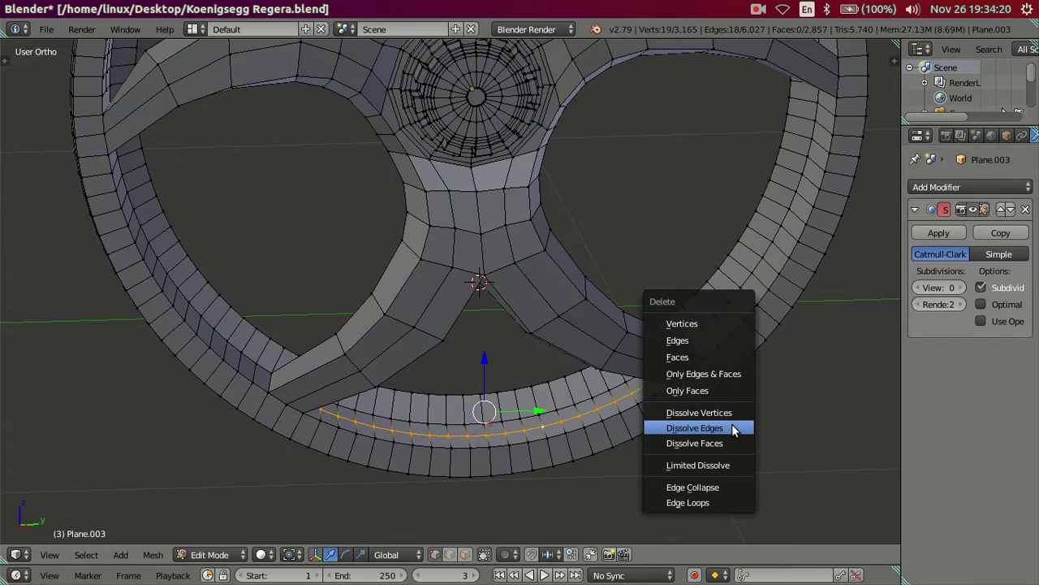
mouse_move(696, 314)
middle_mouse_down()
mouse_move(606, 332)
mouse_move(541, 304)
mouse_move(476, 238)
mouse_move(624, 140)
mouse_move(479, 199)
middle_mouse_up()
Set the 3D cursor to the junction vertex beside the upper-left spoke
right_click(647, 135, "alt")
right_click(398, 193, "shift")
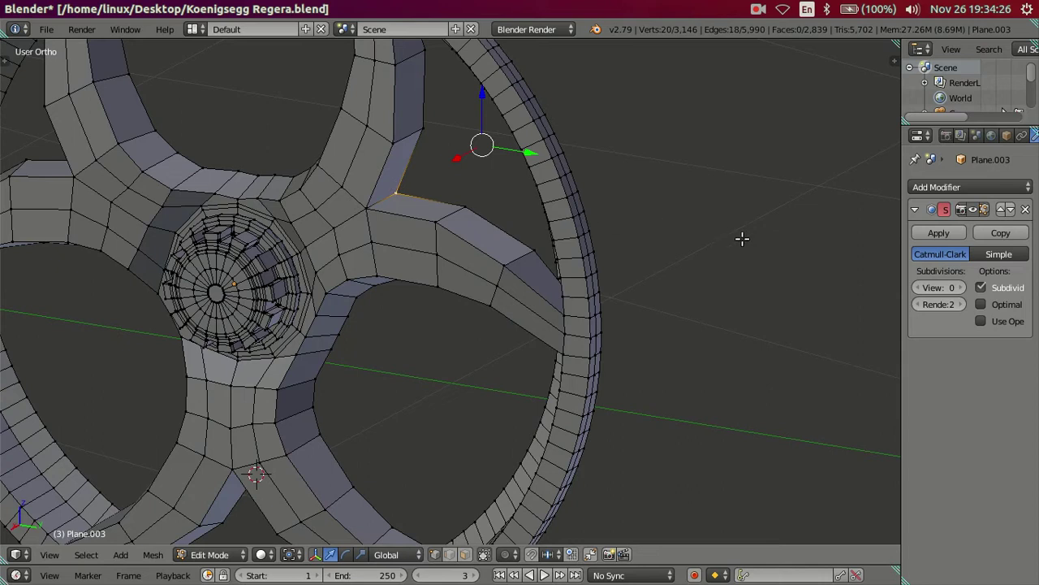
key("s")
key("Escape")
mouse_move(542, 240)
middle_mouse_down()
mouse_move(599, 232)
mouse_move(542, 193)
middle_mouse_up()
right_click(475, 168)
key("shift+s")
left_click(666, 223)
Snap the neighbouring junction vertex onto the 3D cursor
right_click(722, 176, "alt")
middle_click_drag(706, 186, 605, 195)
right_click(406, 184)
key("shift+s")
left_click(463, 143)
Dissolve the outer rim edge loop at this junction
mouse_move(464, 144)
middle_mouse_down()
mouse_move(629, 187)
mouse_move(731, 325)
mouse_move(617, 308)
mouse_move(459, 313)
mouse_move(121, 261)
middle_mouse_up()
right_click(629, 187, "alt")
key("x")
left_click(763, 187)
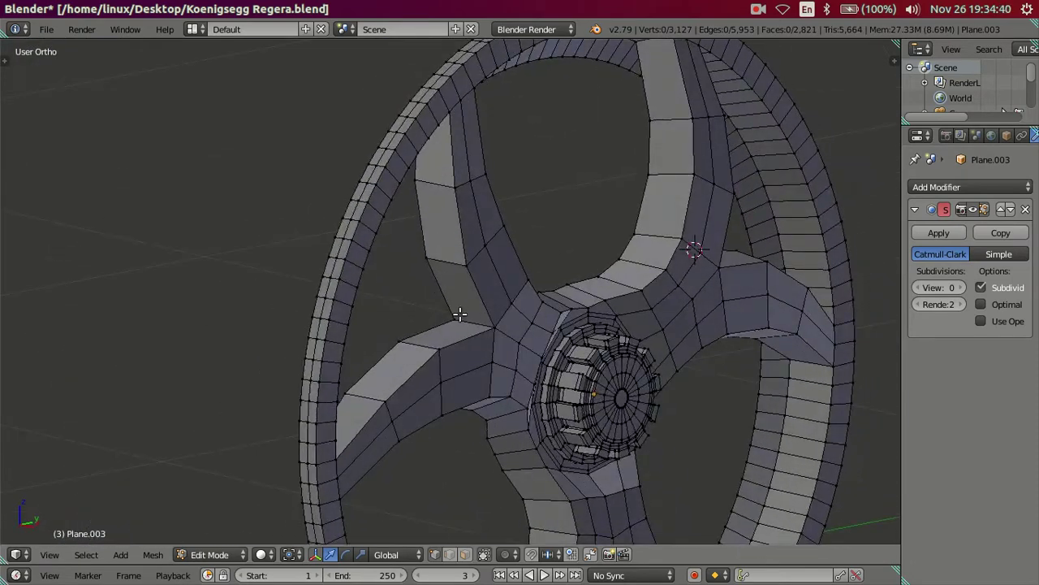
Slightly resize the left outer rim edge loop
right_click(458, 315)
right_click(115, 245, "alt")
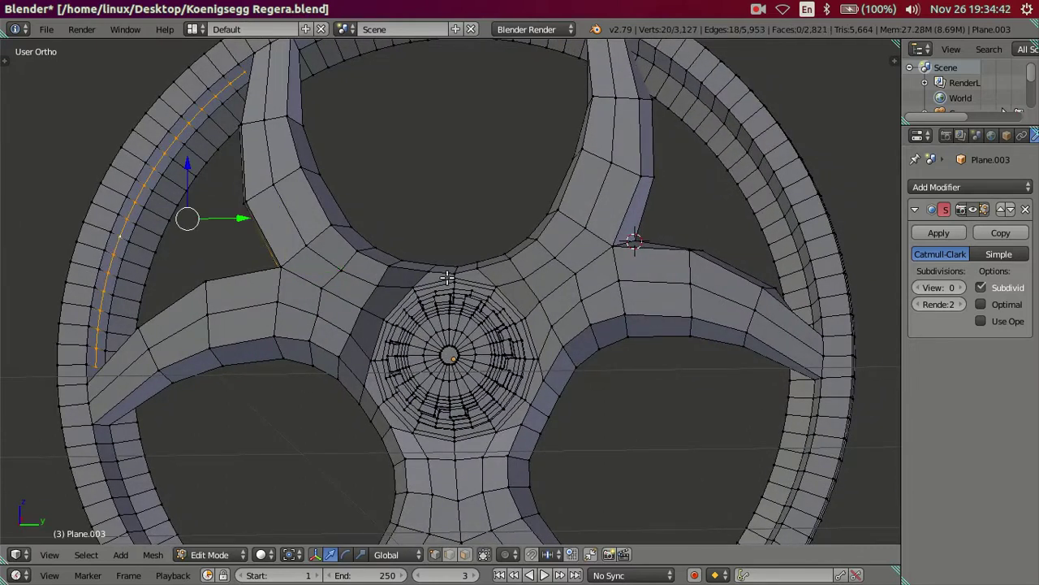
middle_click_drag(448, 277, 500, 286)
key("s")
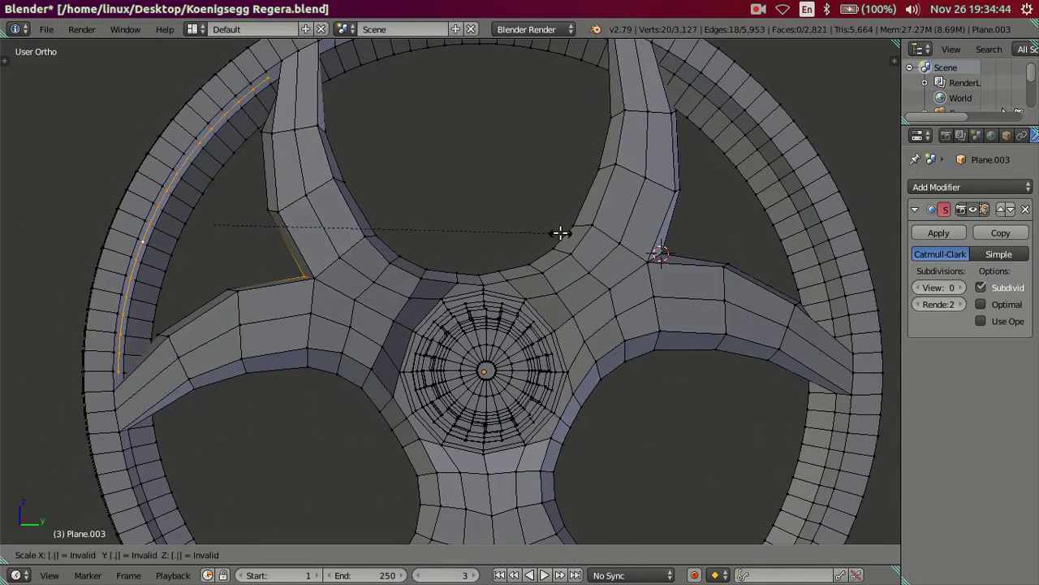
key("Return")
Move the 3D cursor onto the spoke vertex at the left junction
right_click(289, 270)
key("shift+s")
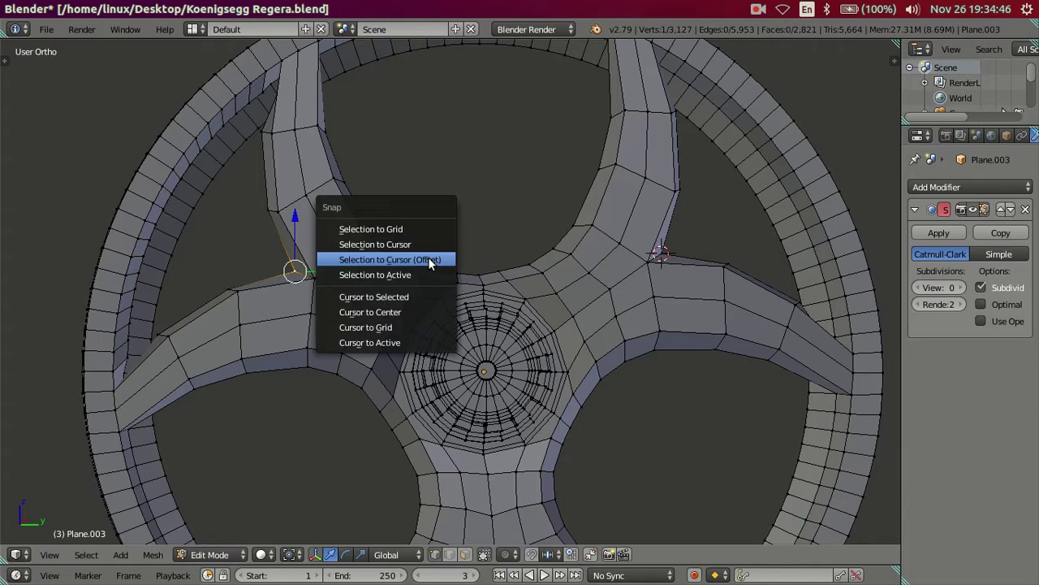
left_click(427, 293)
middle_click_drag(399, 282, 355, 281)
right_click(118, 261, "alt")
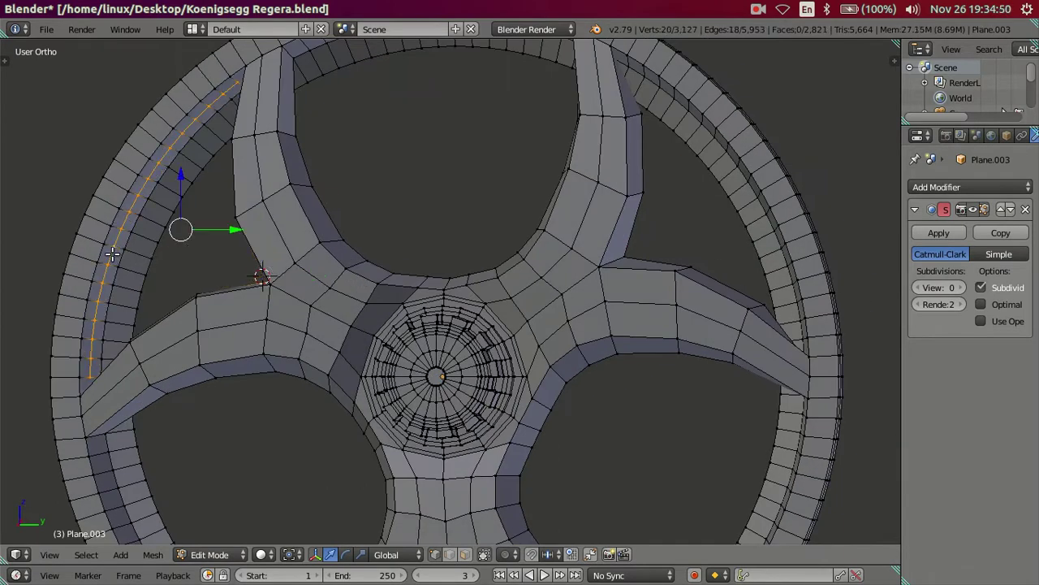
middle_click_drag(287, 288, 313, 299)
right_click(316, 301)
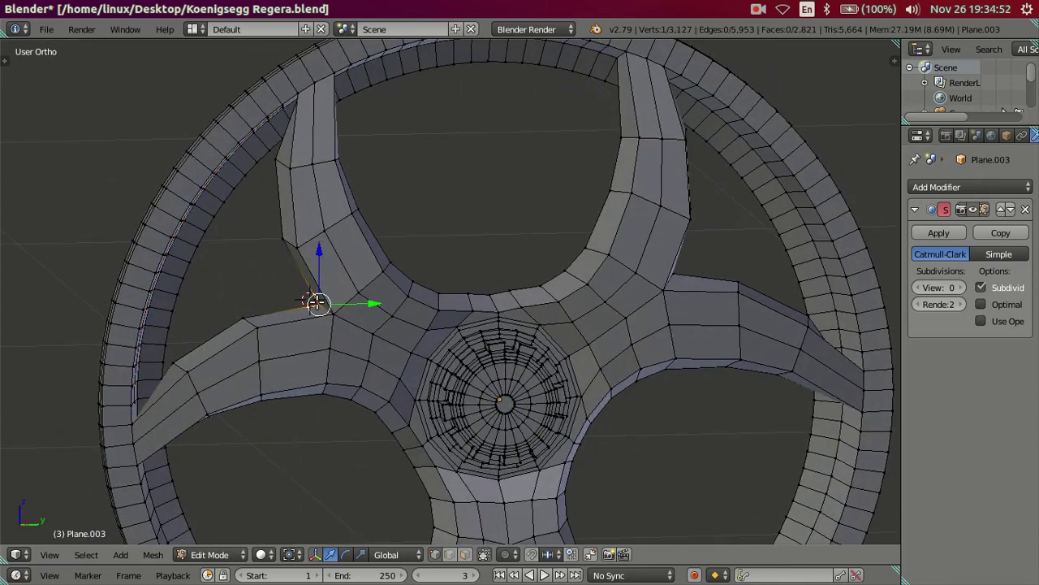
key("shift+s")
left_click(479, 274)
Dissolve the extra inner rim loop, then return to the centred side view
mouse_move(455, 280)
middle_mouse_down()
mouse_move(402, 290)
mouse_move(216, 279)
middle_mouse_up()
right_click(102, 258, "alt")
key("x")
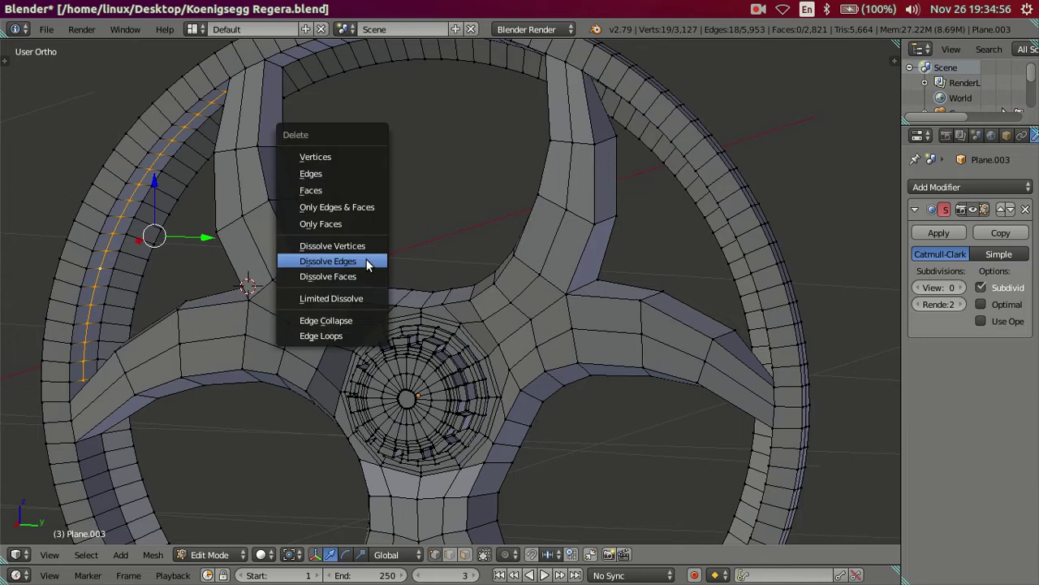
left_click(367, 260)
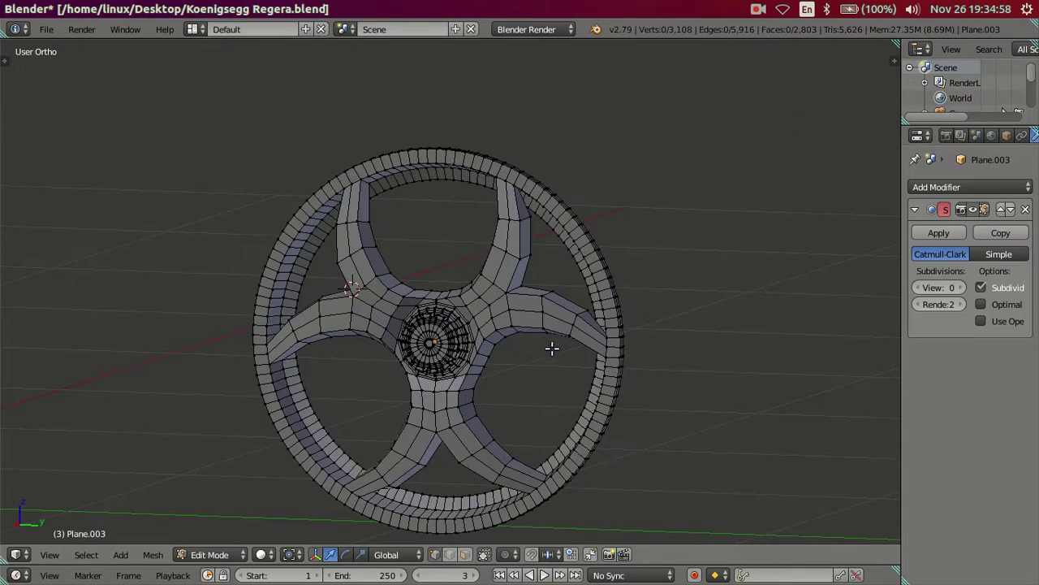
key("KP_3")
middle_click_drag(566, 360, 561, 320, "shift")
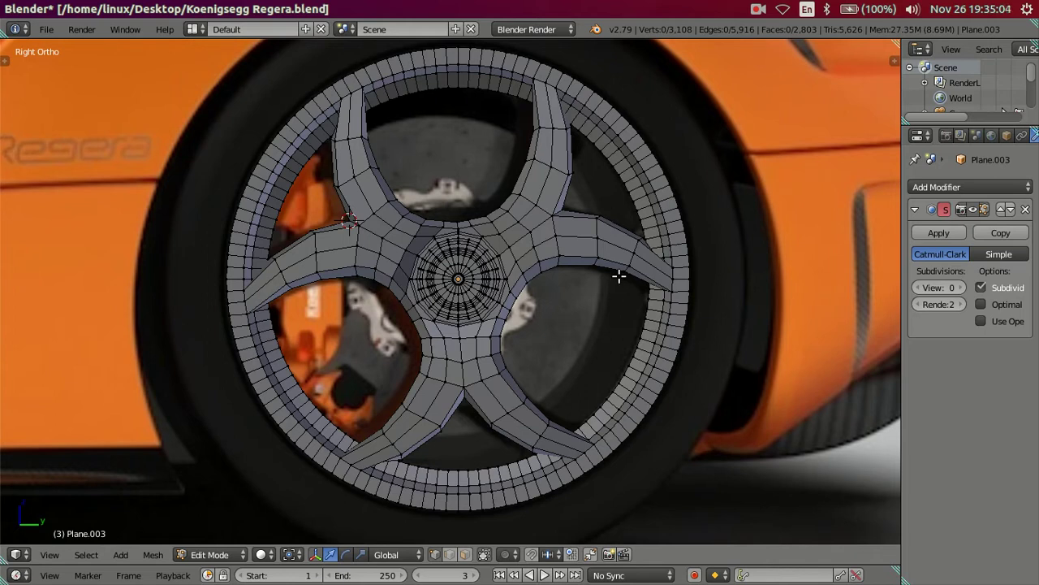
In wireframe, select the lower junction's rim vertices and scale them down to 0.3
scroll(618, 278, "up", 2)
scroll(587, 341, "up", 2)
scroll(541, 433, "up", 2)
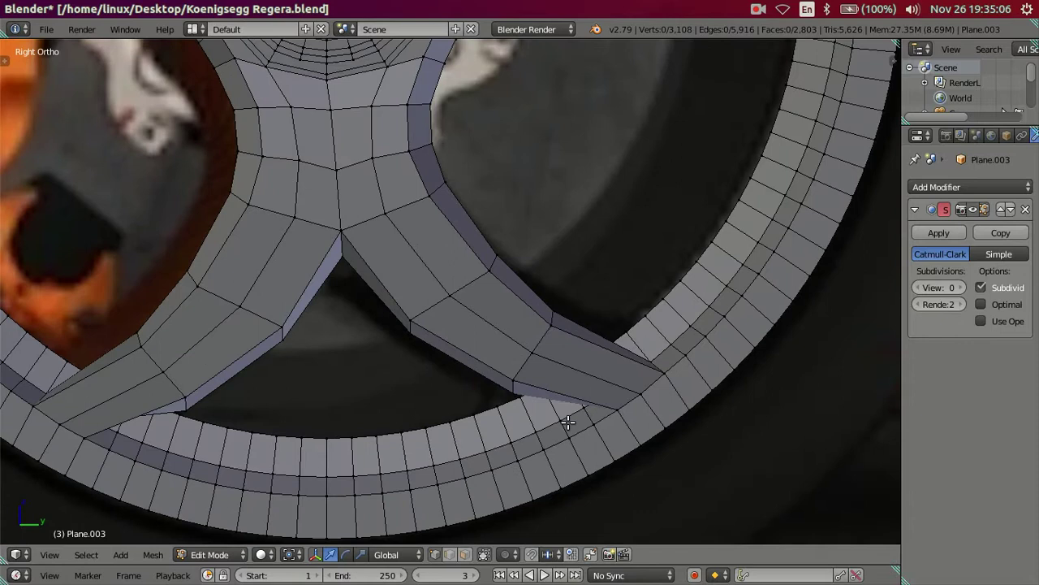
key("z")
scroll(596, 317, "up", 2)
scroll(592, 343, "up", 2)
right_click(580, 308)
right_click(617, 278, "shift")
scroll(638, 344, "up", 1, "ctrl")
scroll(584, 354, "up", 3, "ctrl")
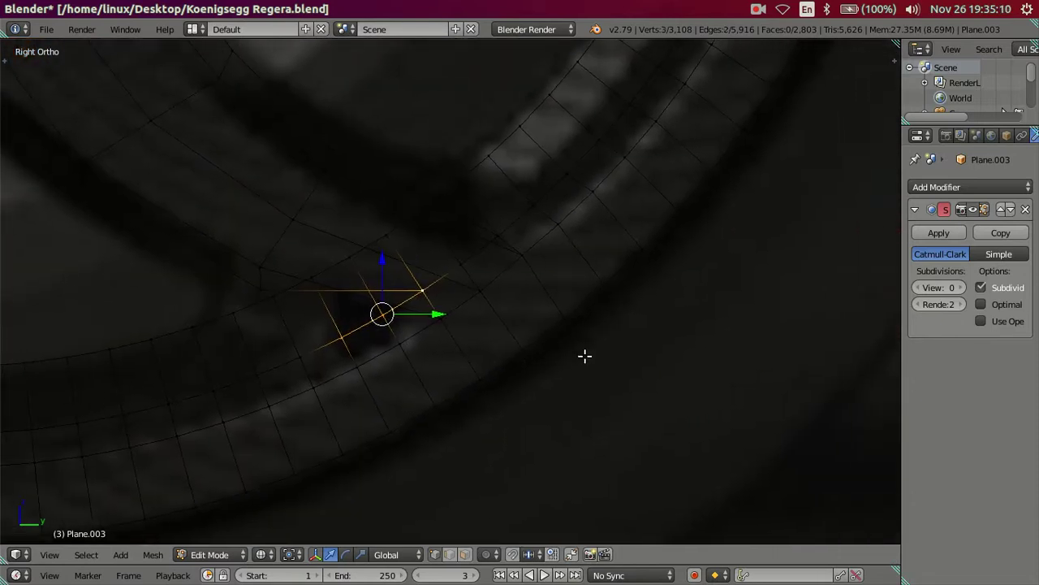
scroll(585, 355, "up", 2)
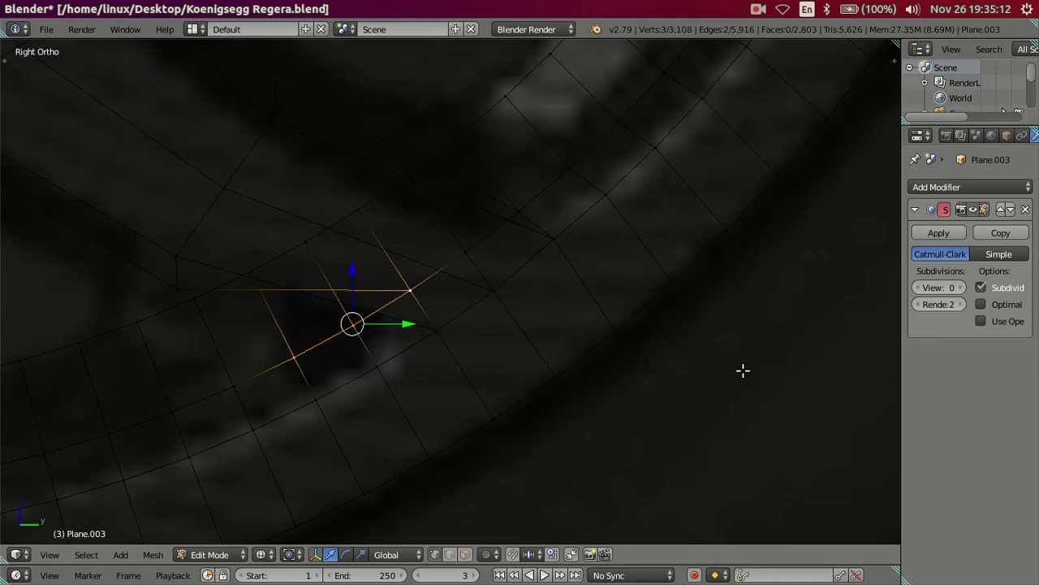
key("s")
key("Escape")
scroll(552, 301, "down", 2)
key("z")
key("z")
scroll(560, 296, "up", 2)
key("s")
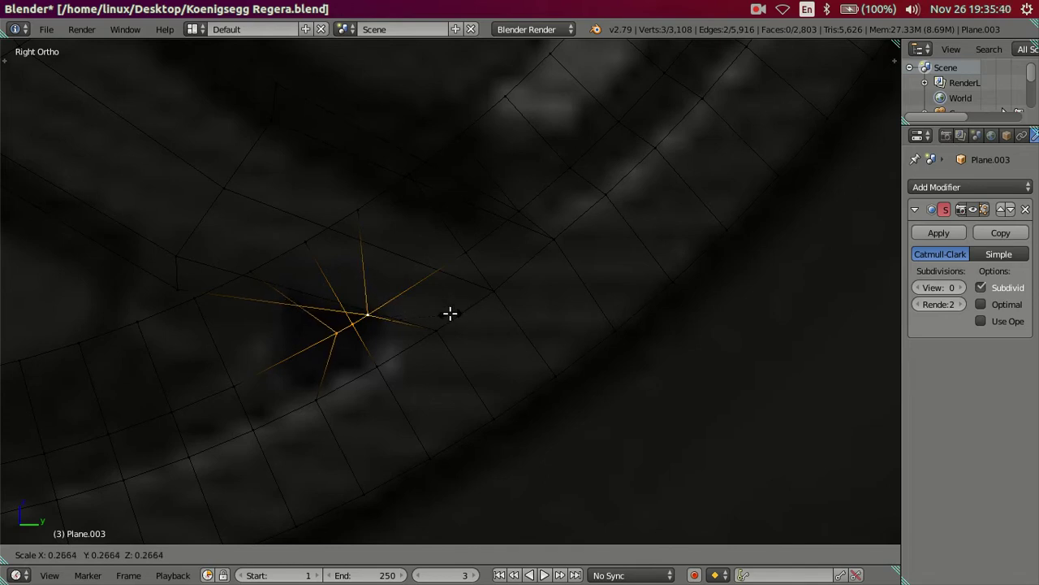
type(".3")
key("Return")
Put the 3D cursor on the junction vertex and snap the adjoining vertices onto it
right_click(376, 314)
key("shift+s")
left_click(542, 341)
key("ctrl+KP_Add")
key("shift+s")
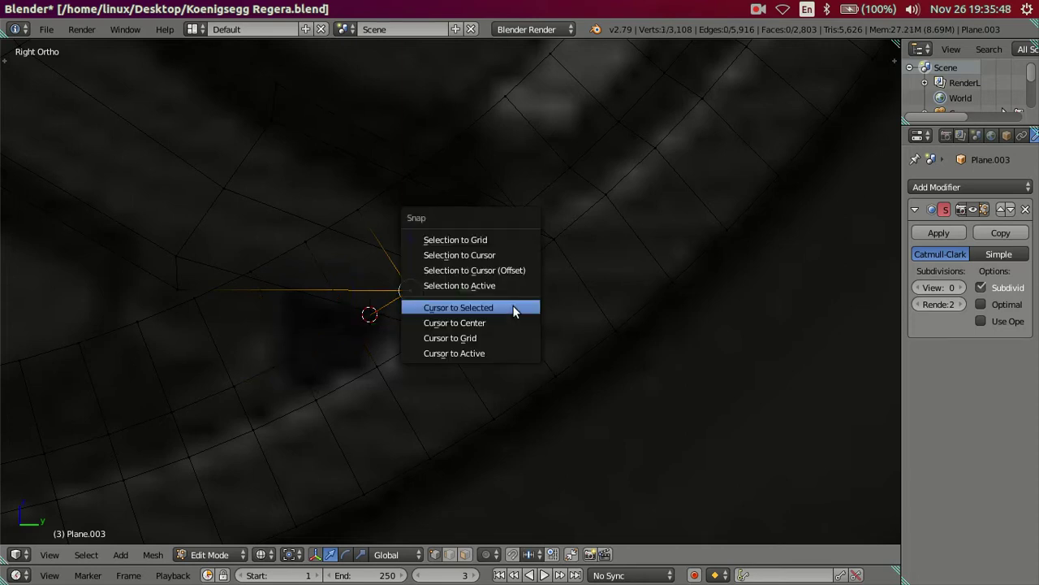
left_click(499, 253)
scroll(458, 328, "down", 5)
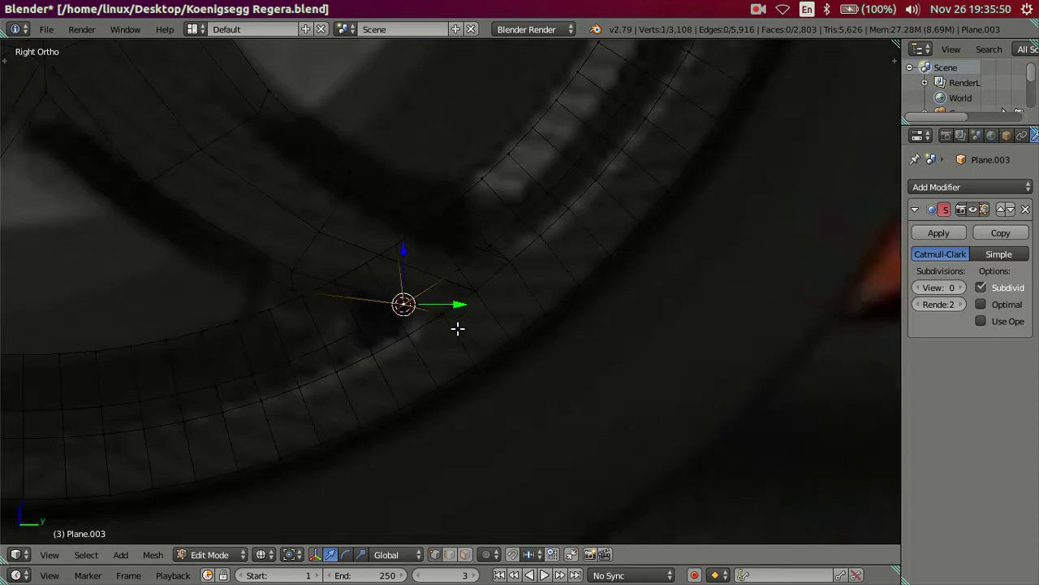
key("a")
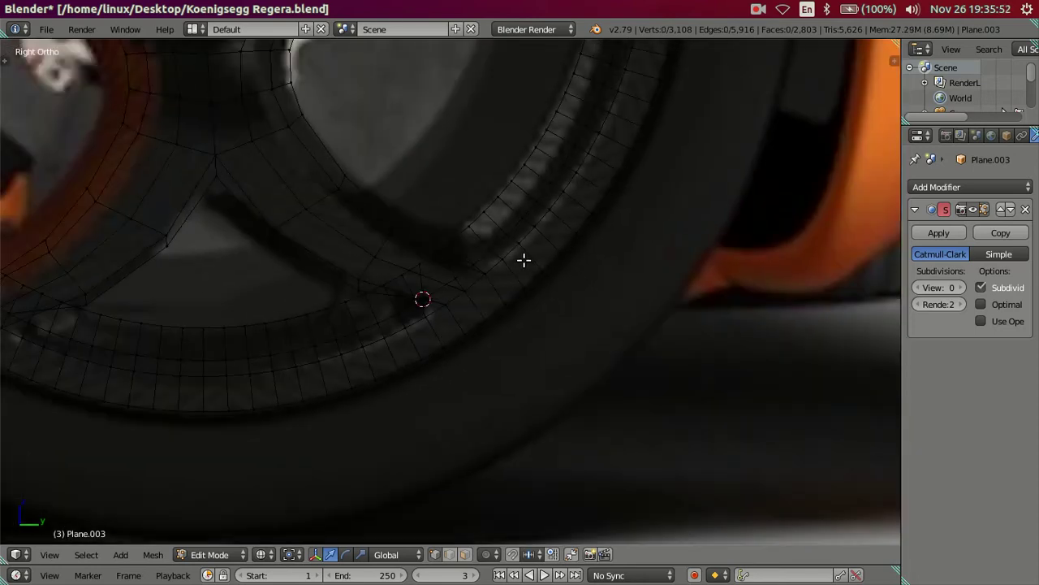
Collapse the three vertices at the lower spoke junction into one point with scale 0
scroll(522, 260, "down", 5)
scroll(521, 336, "up", 2)
scroll(520, 335, "up", 2)
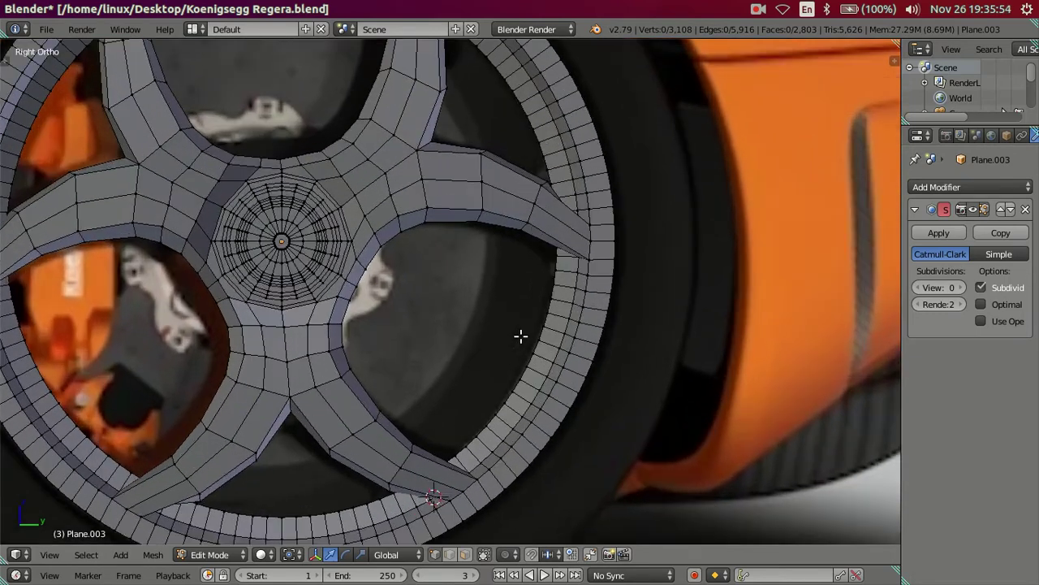
scroll(577, 298, "down", 2)
scroll(572, 294, "down", 1)
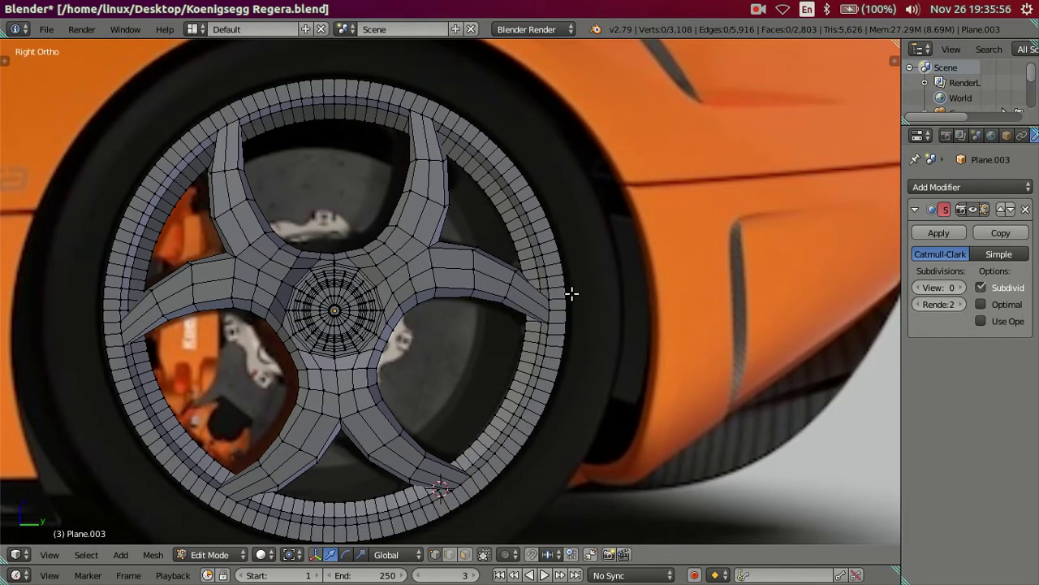
middle_click_drag(526, 351, 587, 241, "shift")
scroll(585, 365, "up", 2)
scroll(436, 429, "up", 1)
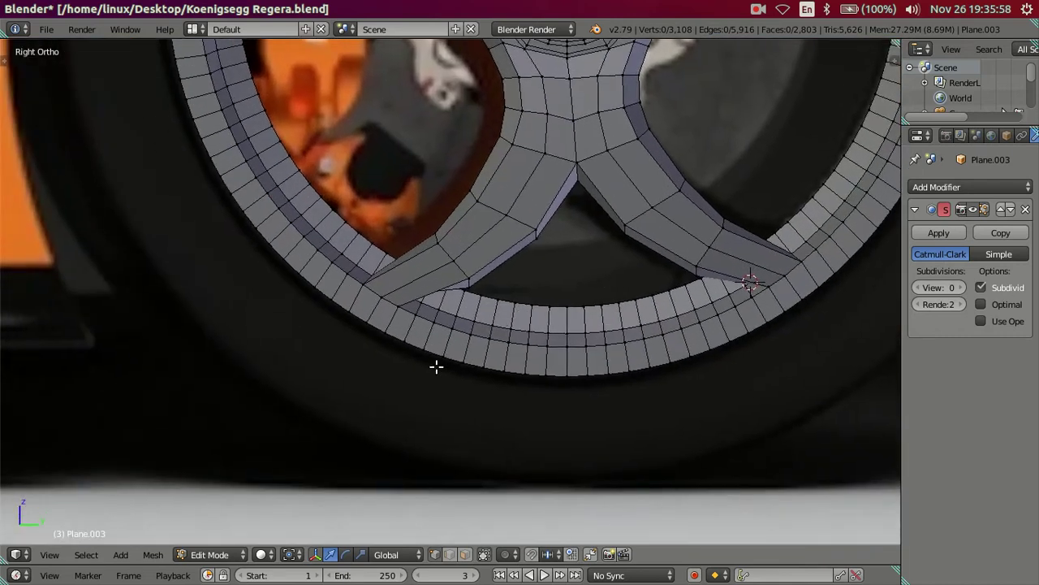
scroll(399, 375, "up", 3)
scroll(398, 374, "up", 2)
right_click(329, 308)
right_click(418, 344, "ctrl")
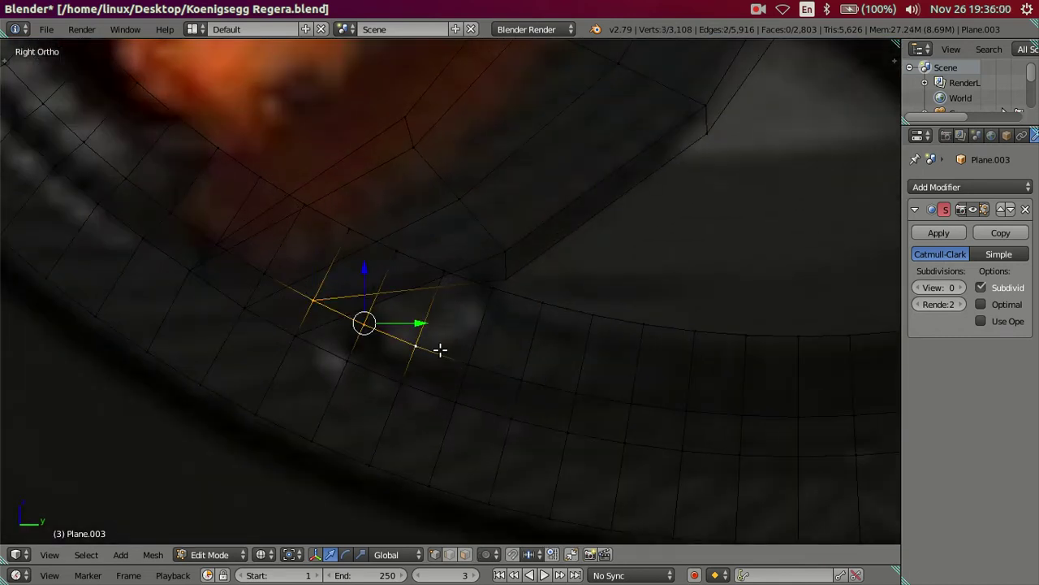
key("s")
key("equal")
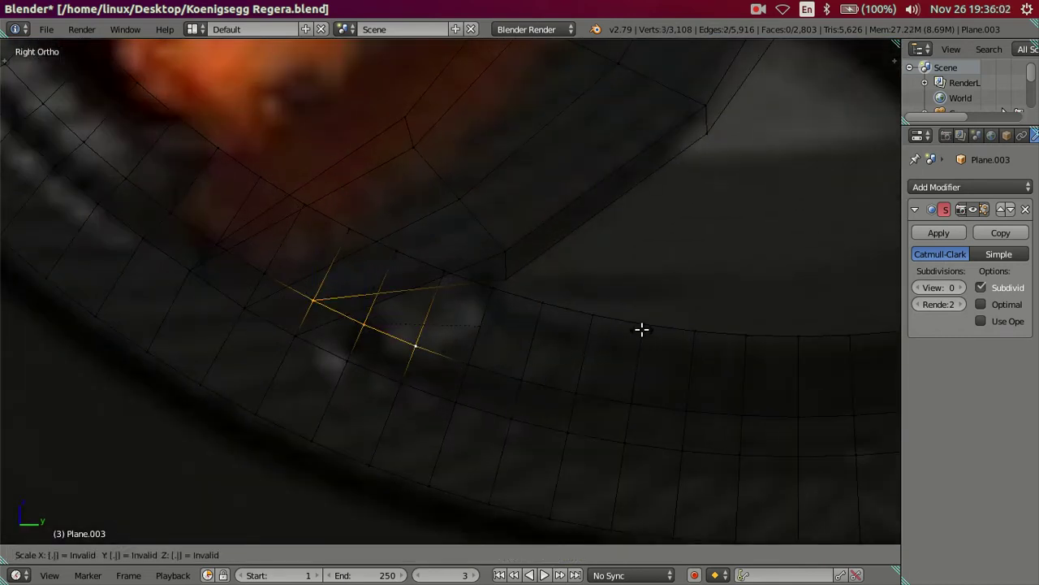
type("0")
key("Return")
Move the 3D cursor to the merged vertex and snap the adjoining vertices onto it
right_click(347, 315)
key("shift+s")
left_click(450, 376)
key("z")
key("z")
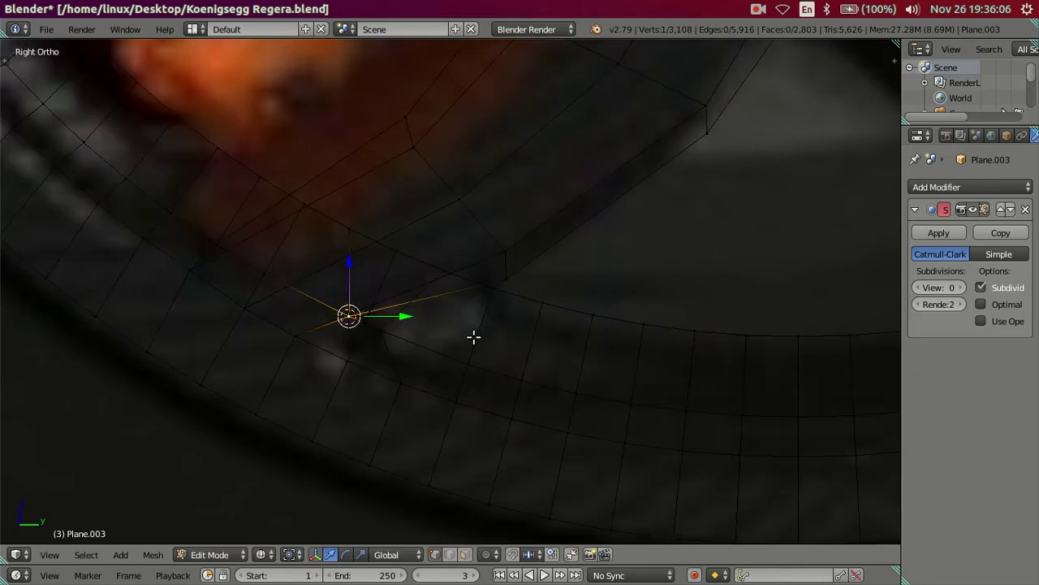
key("ctrl+KP_Add")
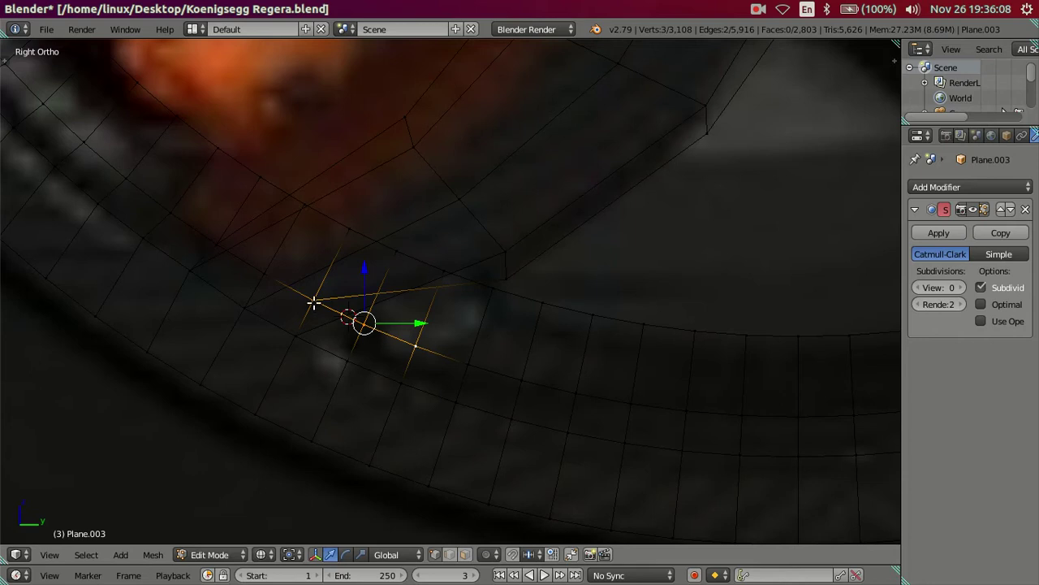
key("shift+s")
left_click(516, 299)
scroll(458, 313, "down", 3)
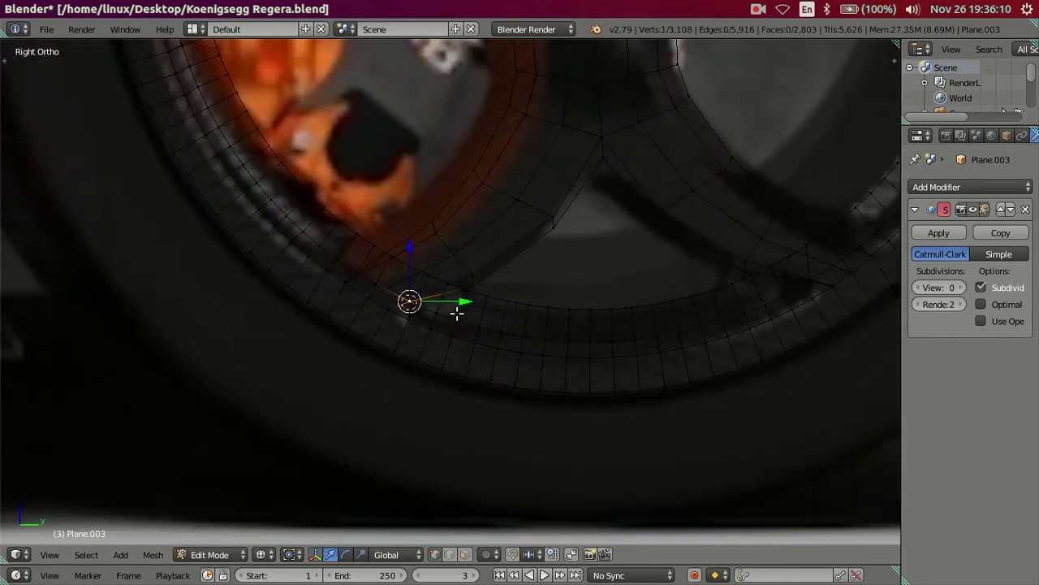
key("z")
Collapse the three vertices at the right junction into one point with scale 0
scroll(457, 314, "down", 3)
scroll(626, 216, "down", 2)
scroll(525, 360, "up", 1)
scroll(570, 359, "up", 4)
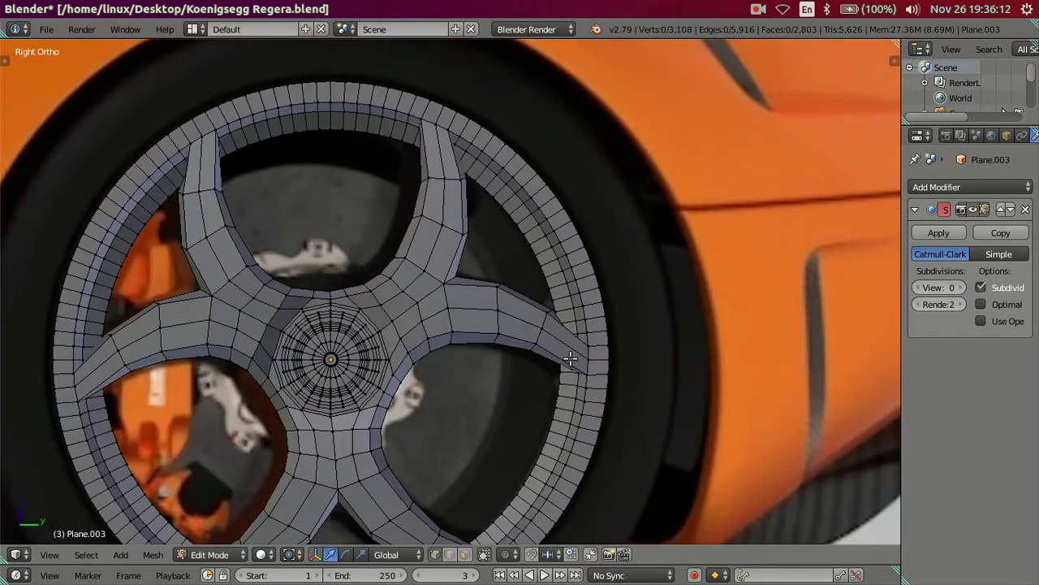
scroll(571, 358, "up", 1)
scroll(552, 344, "up", 2)
scroll(585, 357, "up", 2)
key("z")
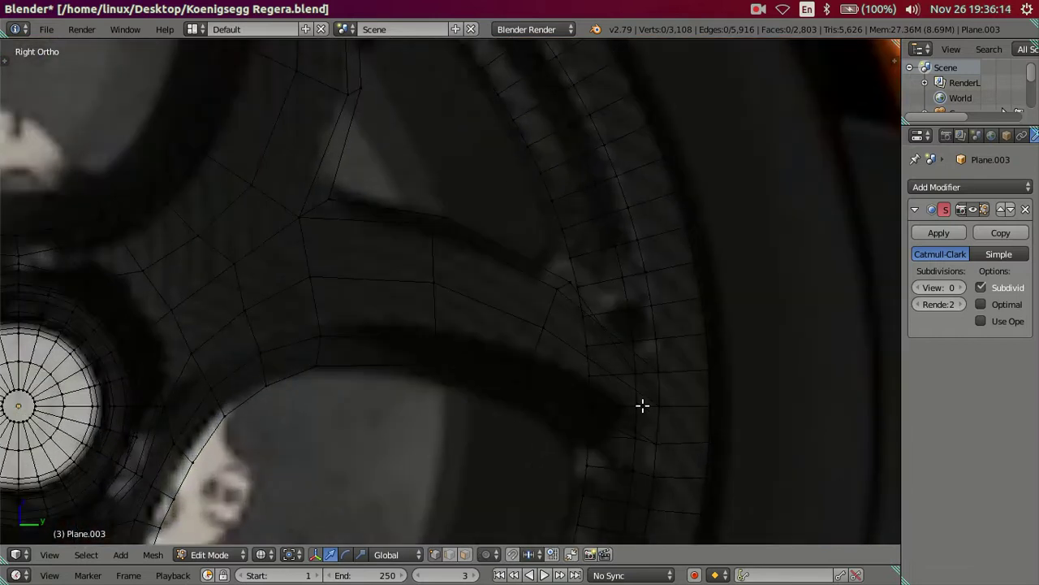
scroll(637, 388, "up", 1)
scroll(573, 359, "up", 1)
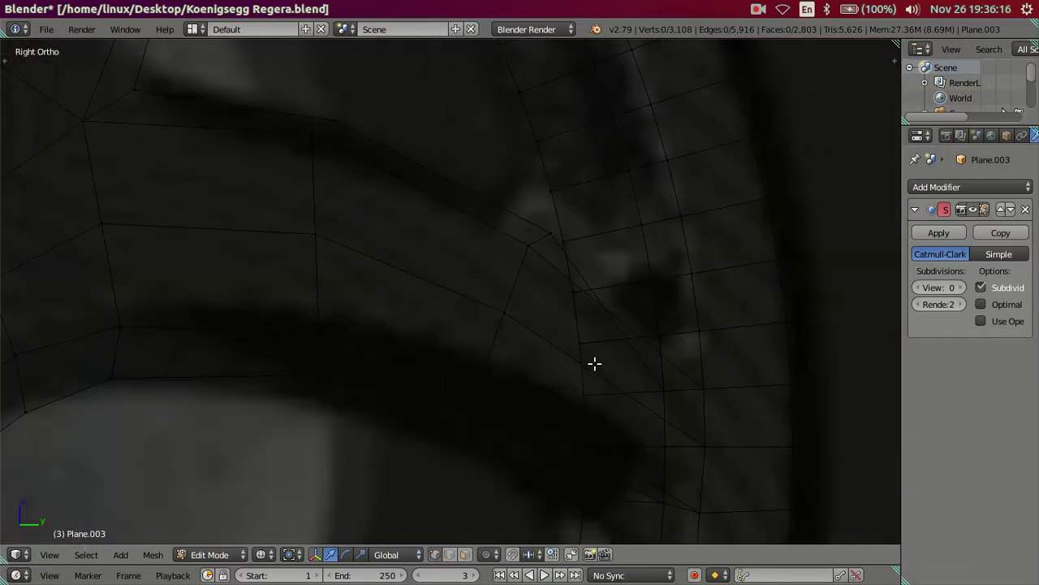
right_click(652, 287, "alt")
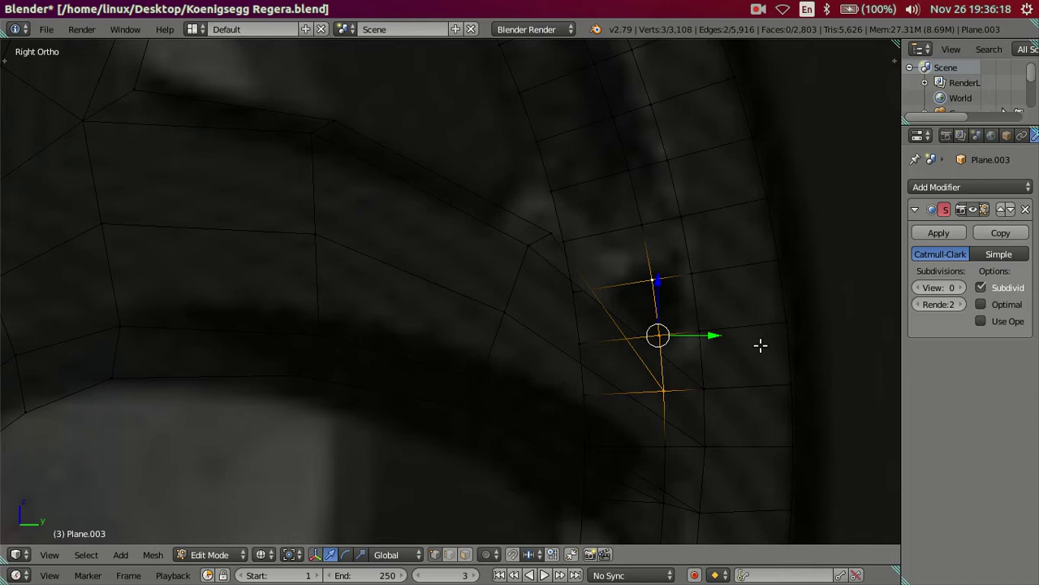
key("s")
key("0")
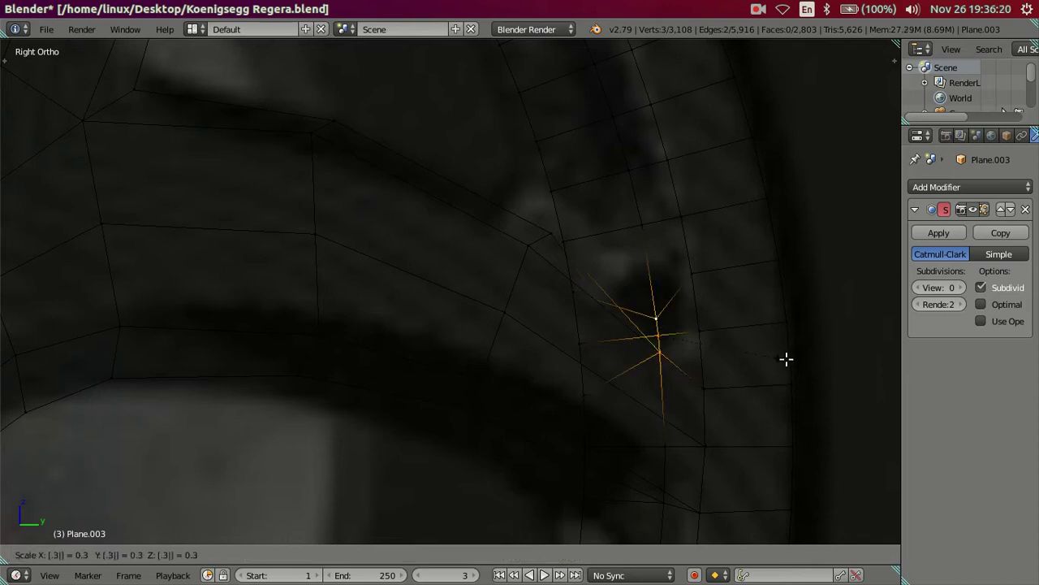
key("Return")
Put the 3D cursor on the collapsed point and snap the remaining vertex onto it
key("shift+s")
left_click(695, 393)
right_click(677, 388)
key("shift+s")
left_click(750, 325)
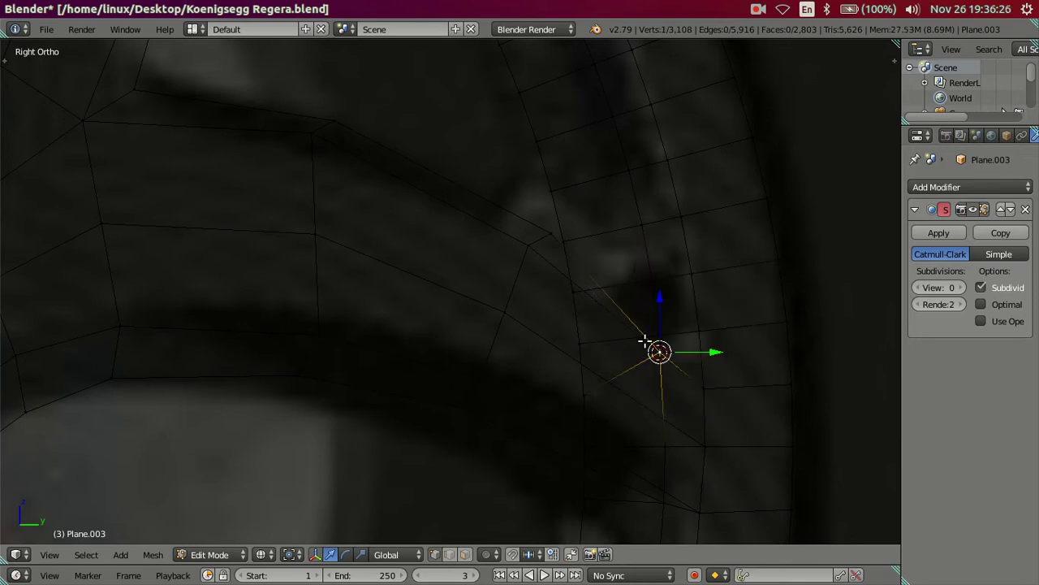
key("a")
Collapse the three vertices at the upper rim junction into one point with scale 0
scroll(645, 341, "down", 2)
scroll(642, 341, "down", 2)
scroll(433, 173, "down", 3)
scroll(433, 173, "down", 2)
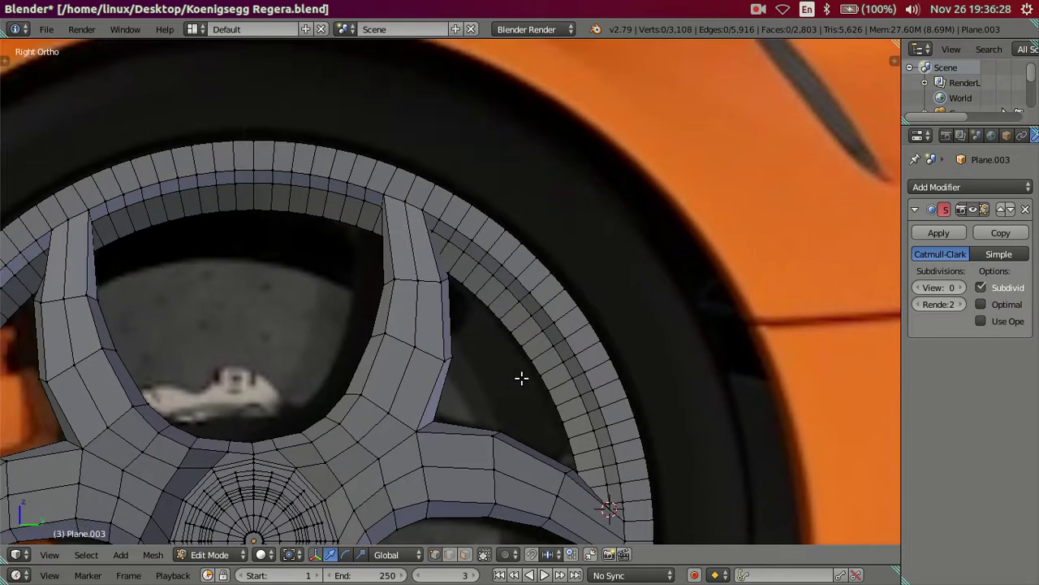
scroll(520, 376, "up", 3)
scroll(483, 295, "up", 2)
scroll(420, 206, "up", 2)
scroll(458, 342, "up", 1)
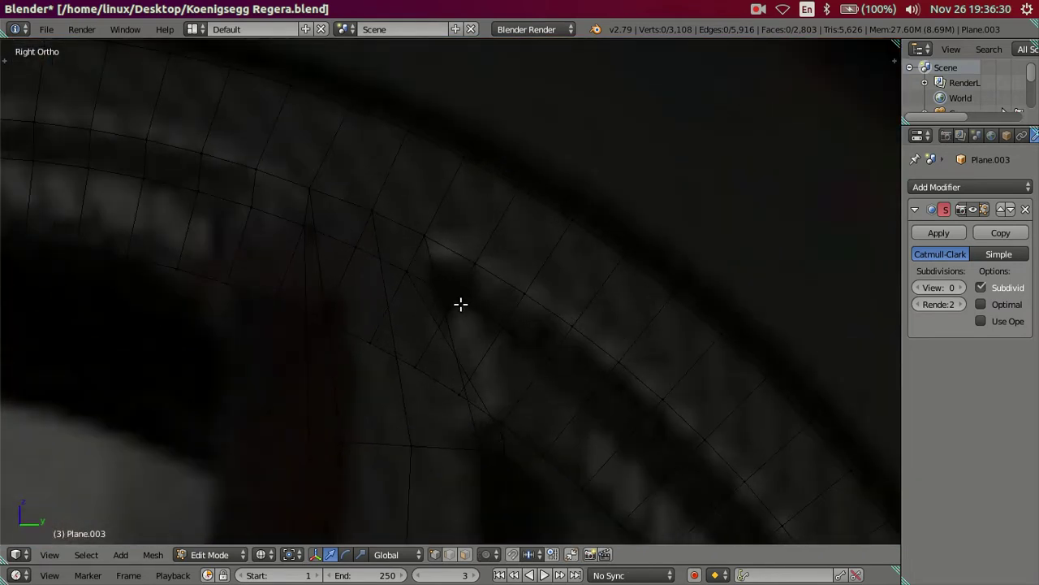
right_click(407, 273, "shift")
right_click(456, 297, "shift")
key("shift+s")
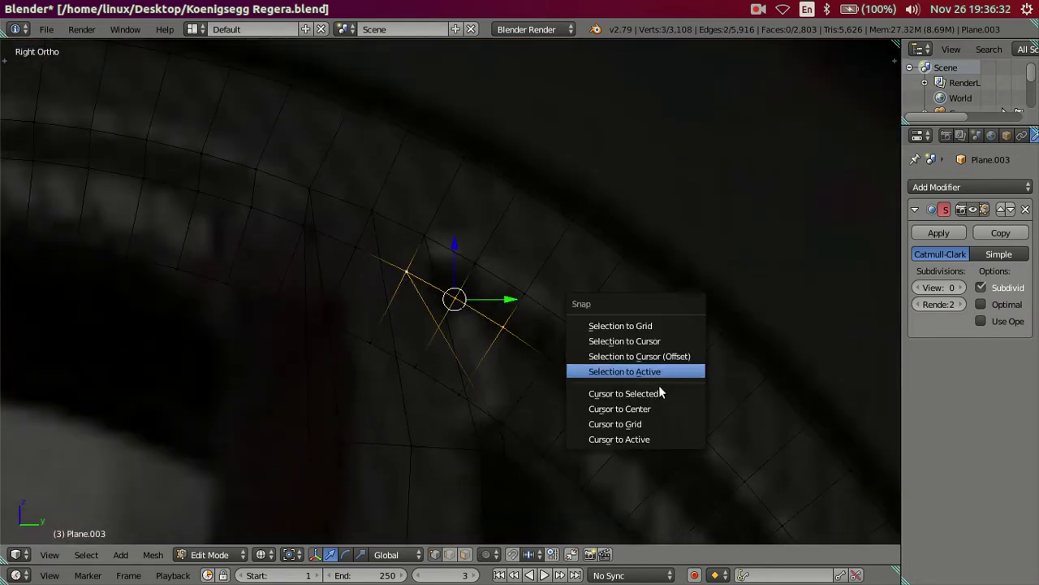
key("s")
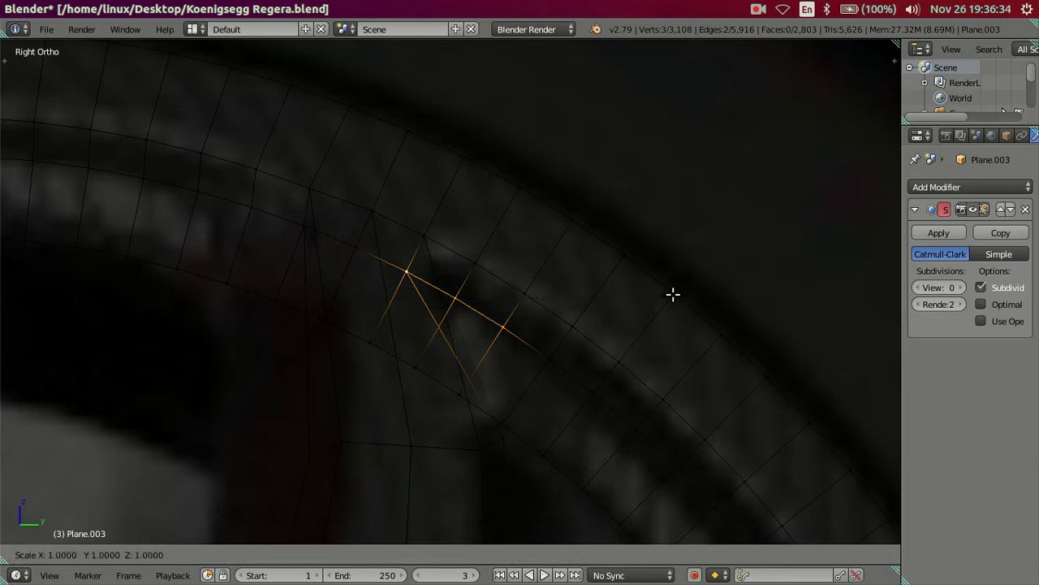
key("0")
key("Return")
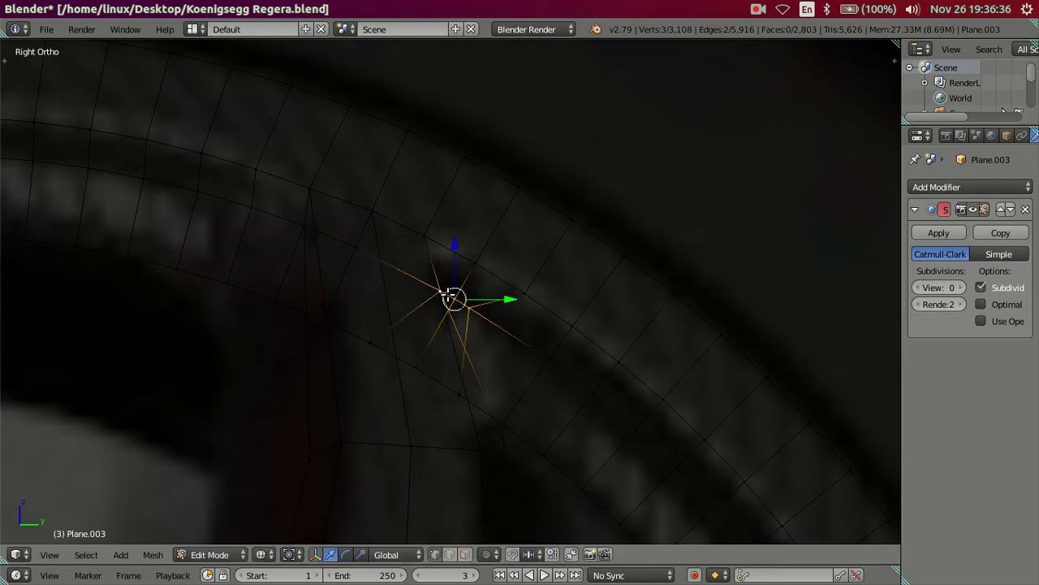
Move the 3D cursor to the rim vertex and snap the collapsed junction vertex onto it
right_click(438, 288)
key("shift+s")
left_click(486, 321)
right_click(520, 298, "shift")
right_click(404, 271)
key("shift+s")
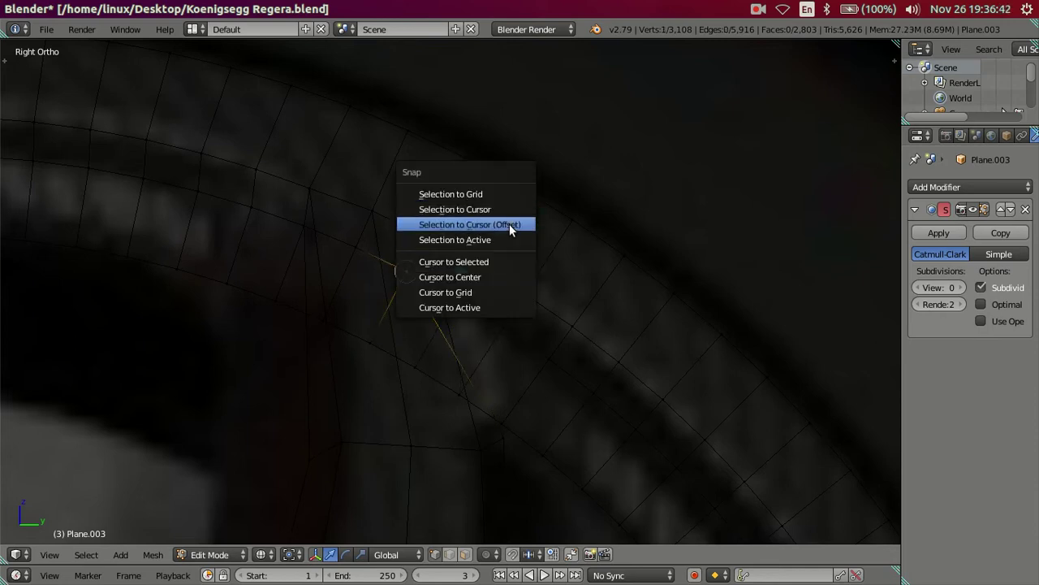
left_click(510, 224)
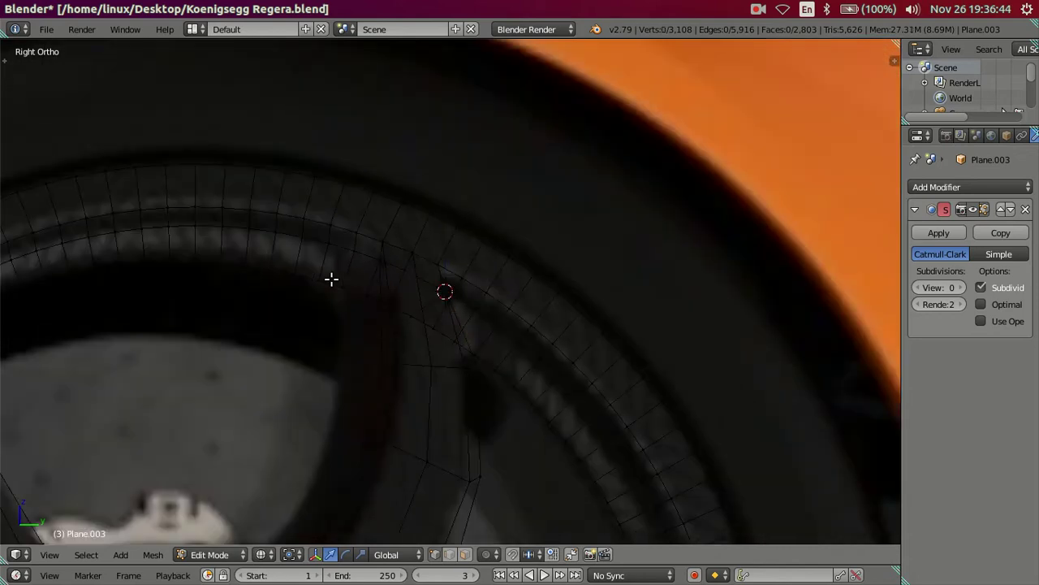
At the next spoke, collapse the junction vertices along the edge path with scale 0
key("z")
scroll(316, 305, "down", 5)
mouse_move(389, 308)
middle_mouse_down("shift")
mouse_move(463, 290)
mouse_move(698, 319)
middle_mouse_up("shift")
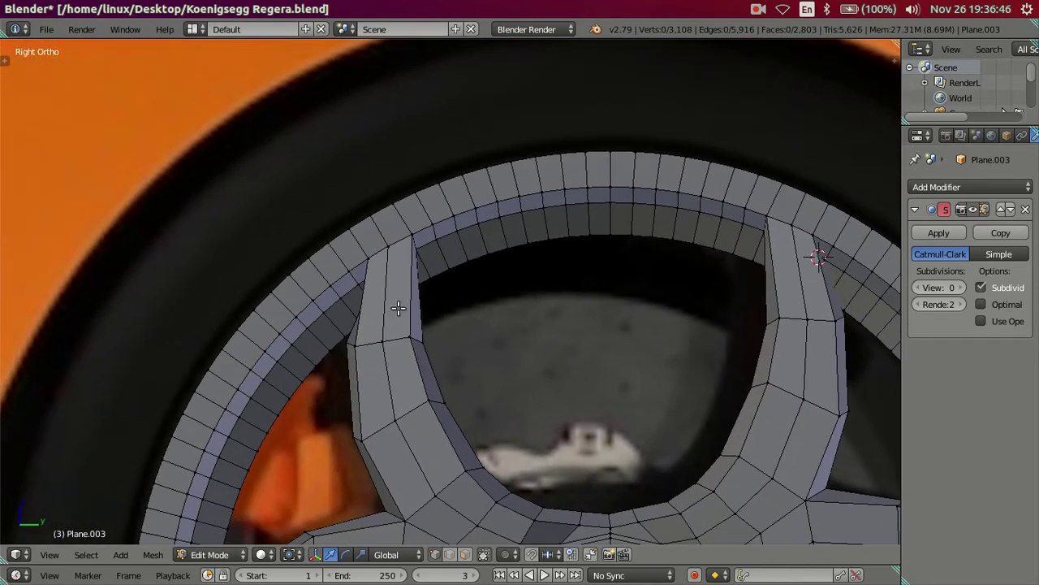
scroll(398, 308, "up", 2)
key("z")
scroll(406, 255, "up", 2)
scroll(393, 202, "up", 2)
scroll(441, 297, "up", 1)
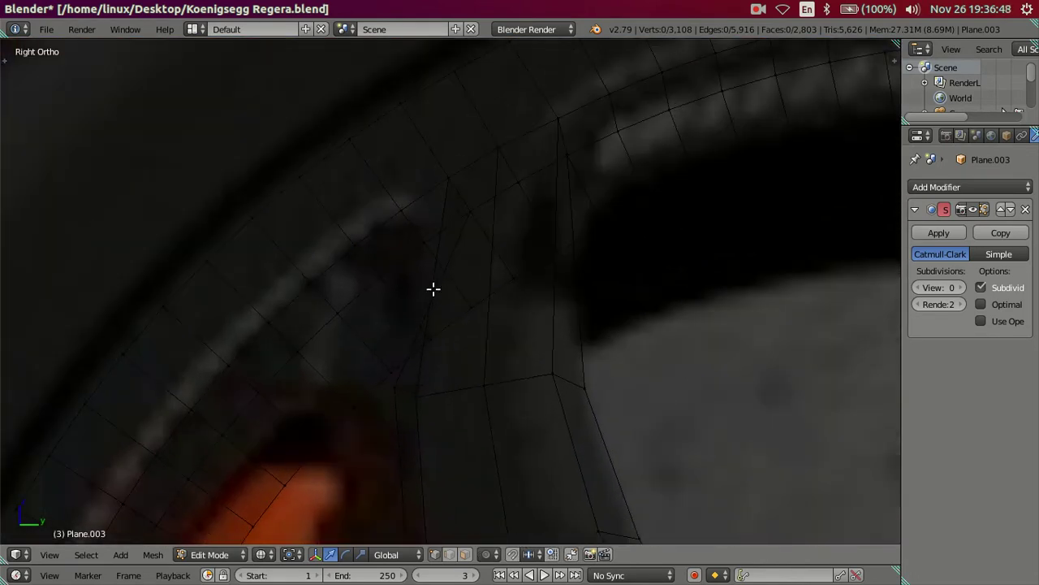
right_click(471, 213, "ctrl")
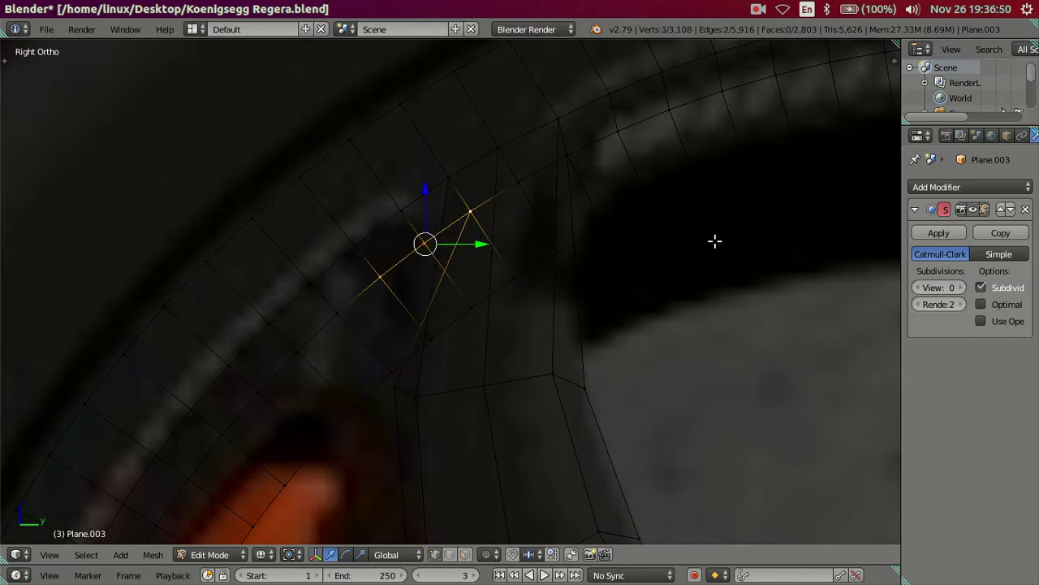
key("s")
key("0")
key("Return")
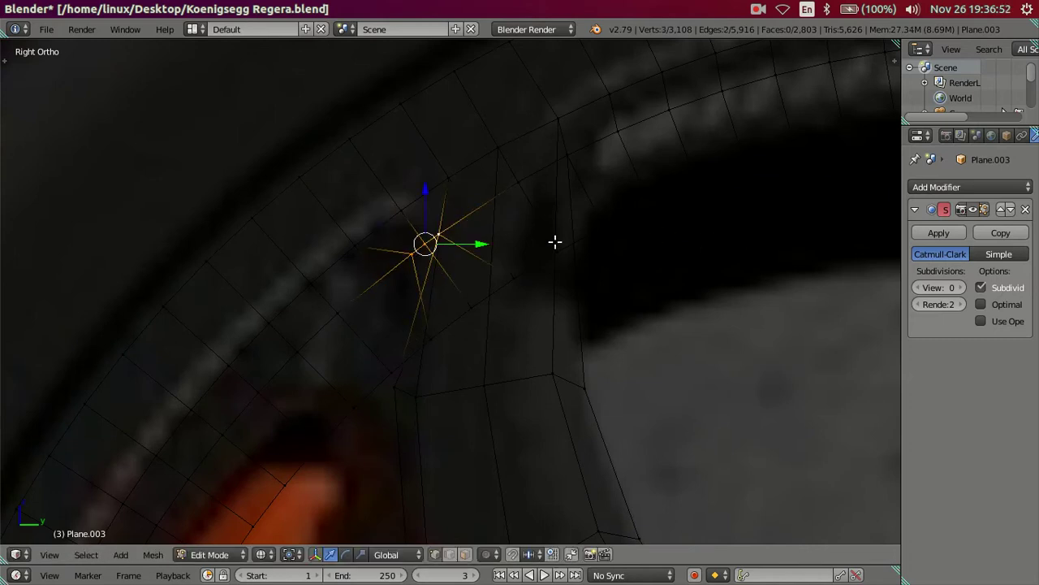
Put the 3D cursor on the collapsed point and snap the selection onto it
key("shift+s")
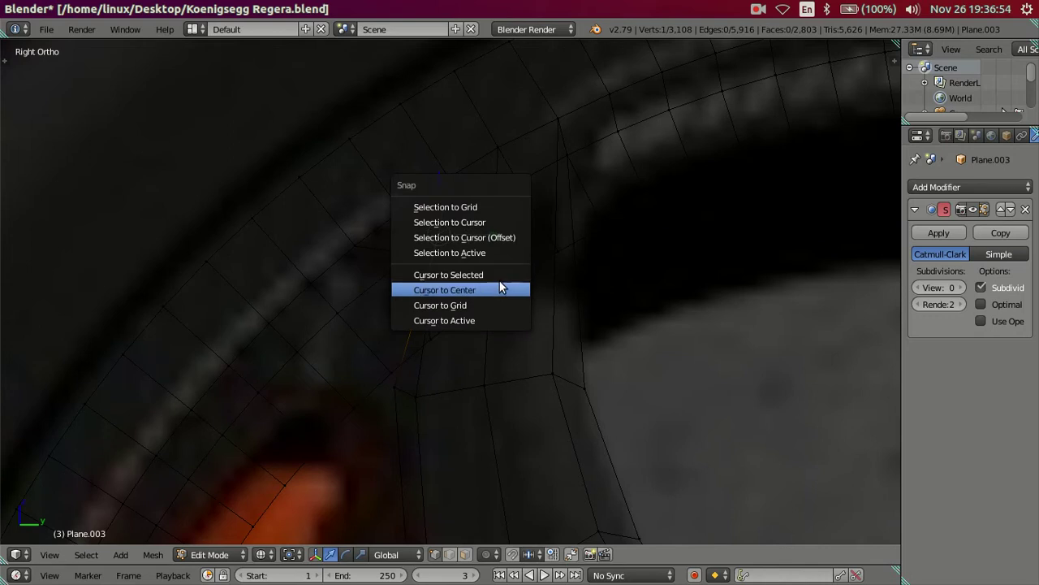
left_click(499, 274)
key("shift+s")
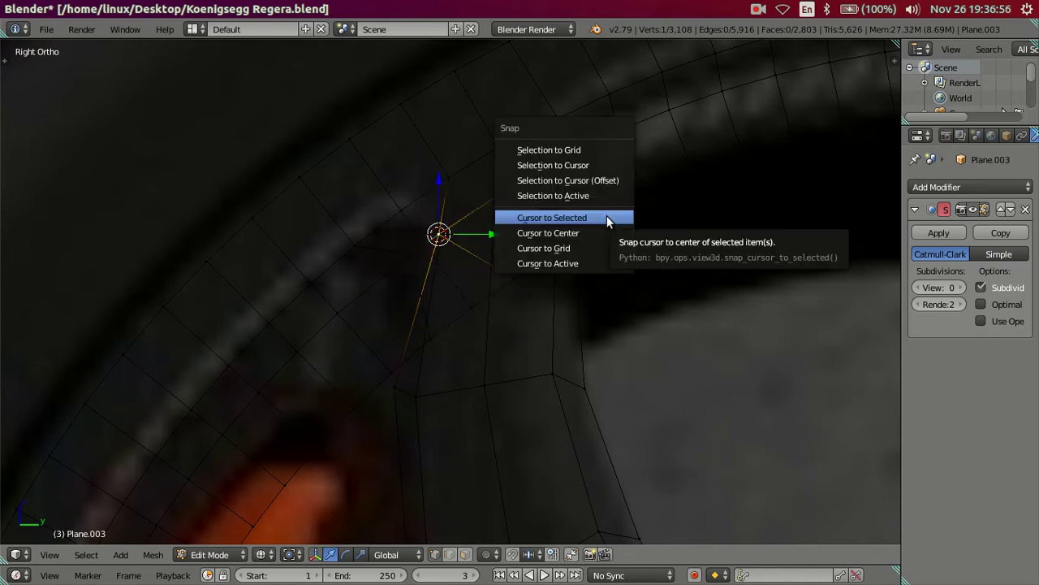
left_click(606, 180)
key("ctrl+z")
key("shift+s")
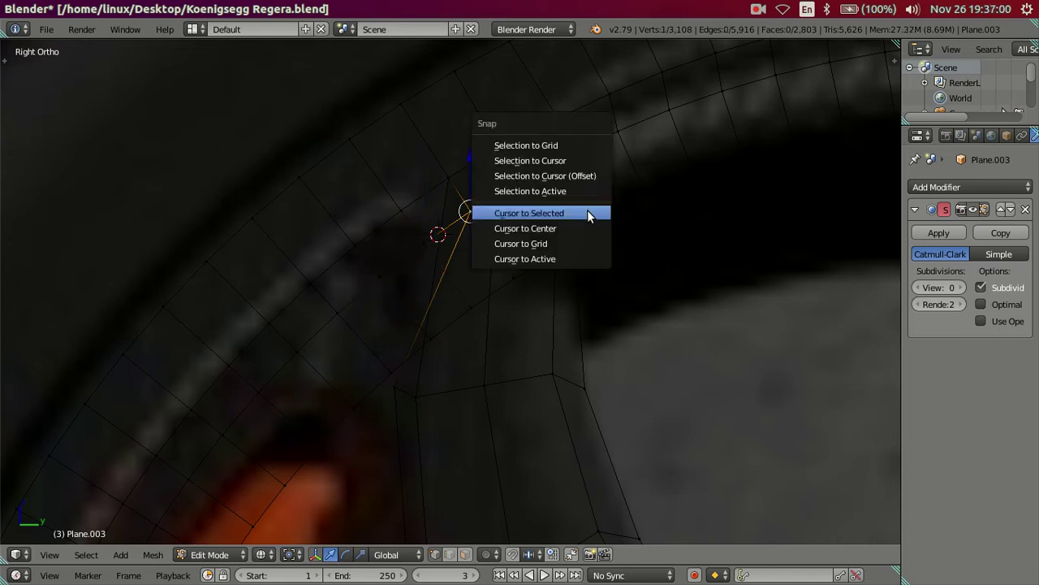
left_click(592, 174)
scroll(476, 279, "down", 1)
scroll(476, 279, "down", 2)
key("a")
scroll(470, 306, "down", 2)
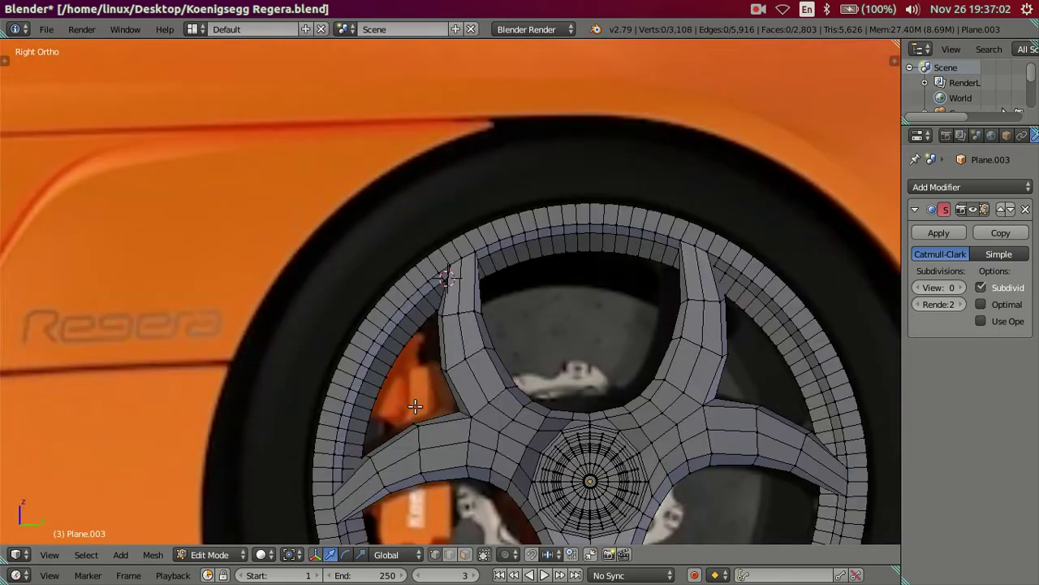
Collapse the junction vertices beside the brake caliper into one point with scale 0
middle_click_drag(470, 306, 423, 382, "shift")
scroll(423, 382, "up", 4)
middle_click_drag(379, 422, 431, 323, "shift")
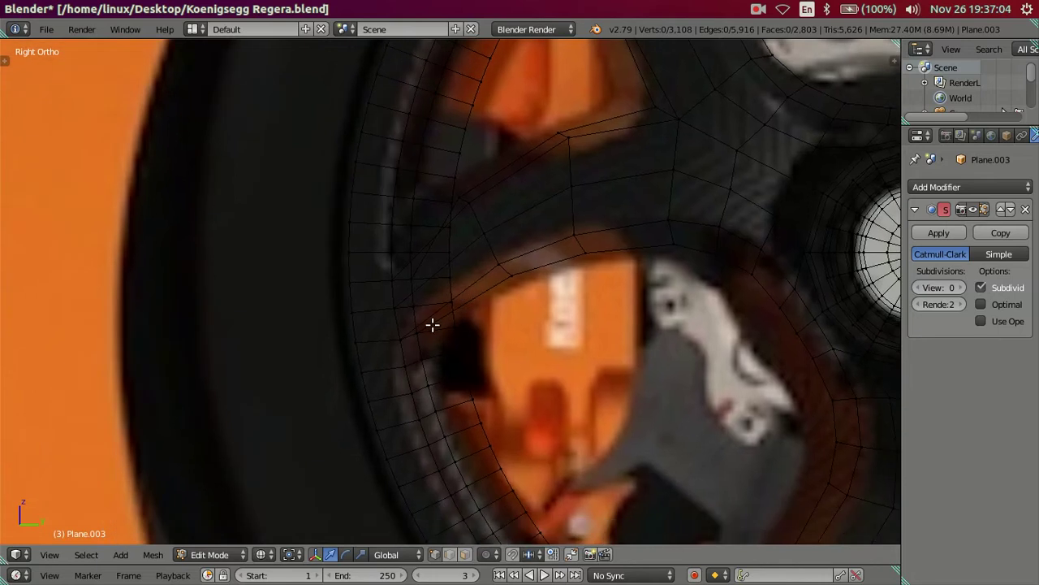
scroll(401, 321, "up", 2)
middle_click_drag(390, 259, 430, 385, "shift")
right_click(411, 374)
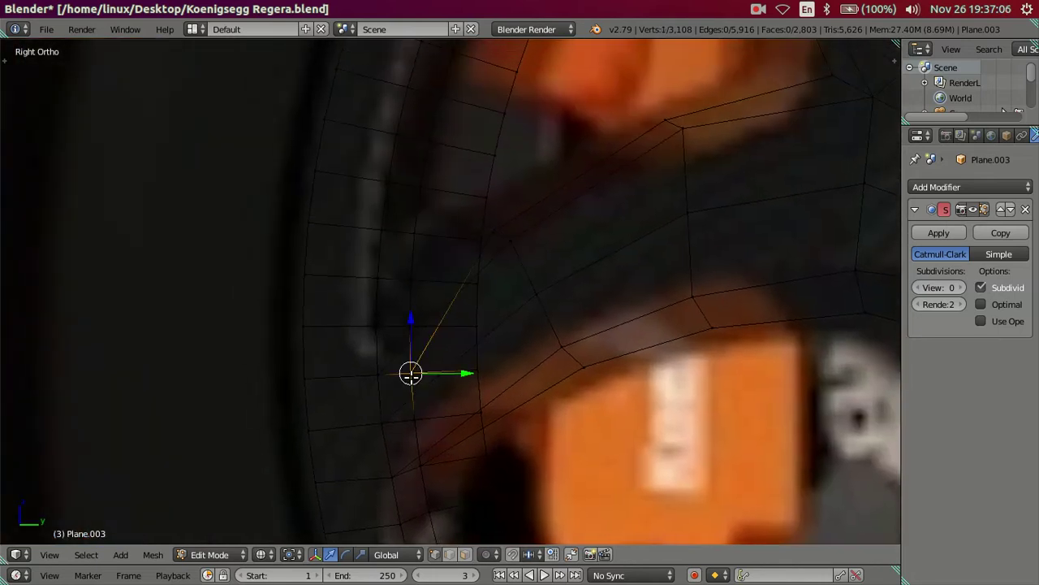
right_click(409, 296, "ctrl")
key("shift+s")
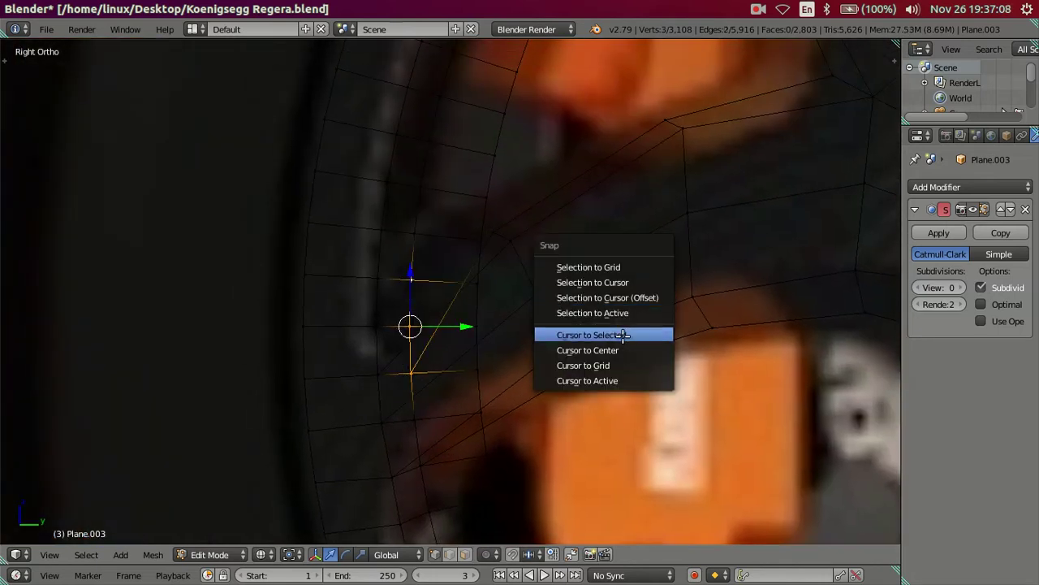
left_click(621, 334)
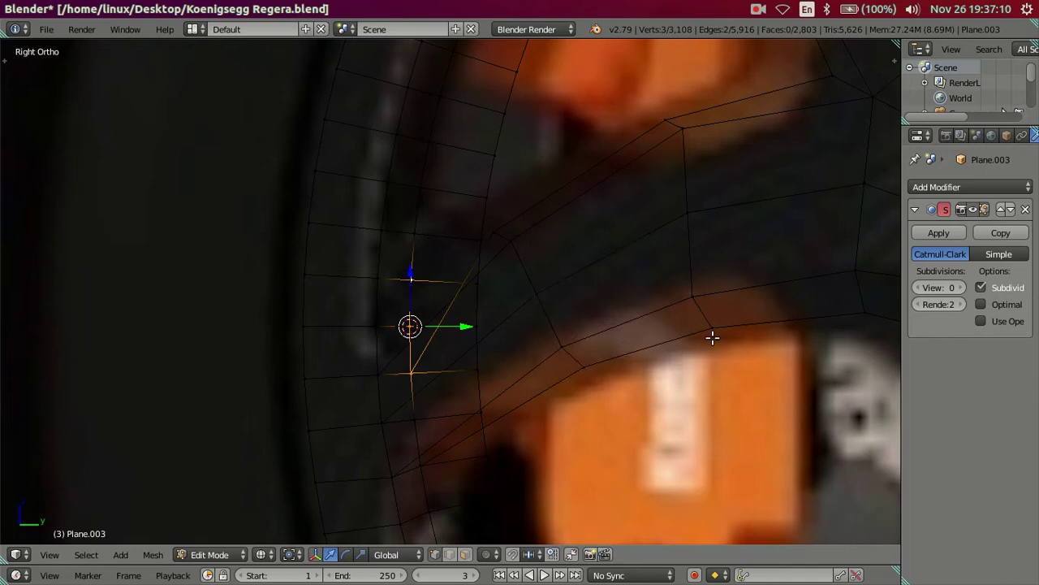
type("s.")
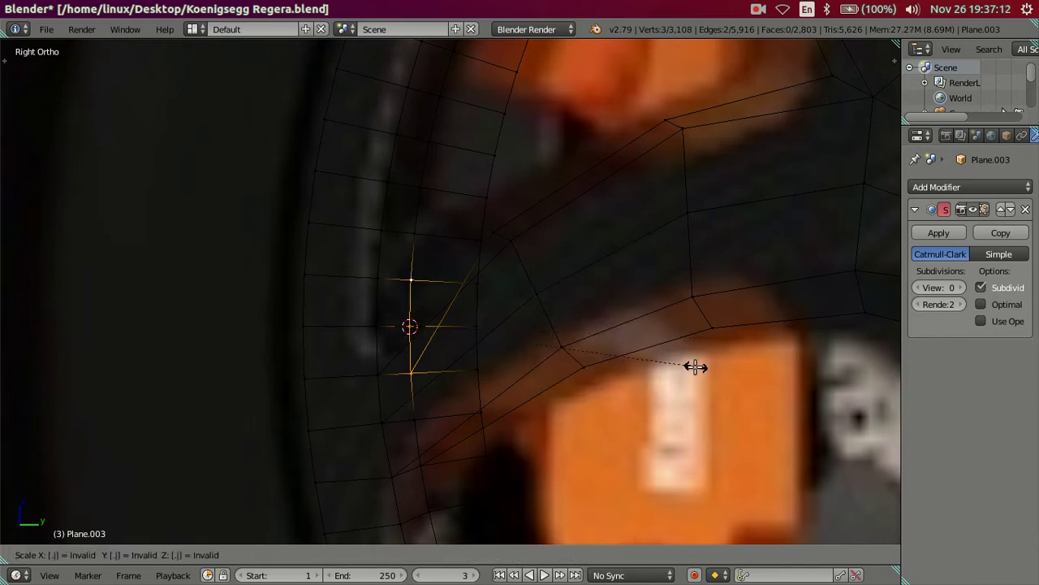
key("Escape")
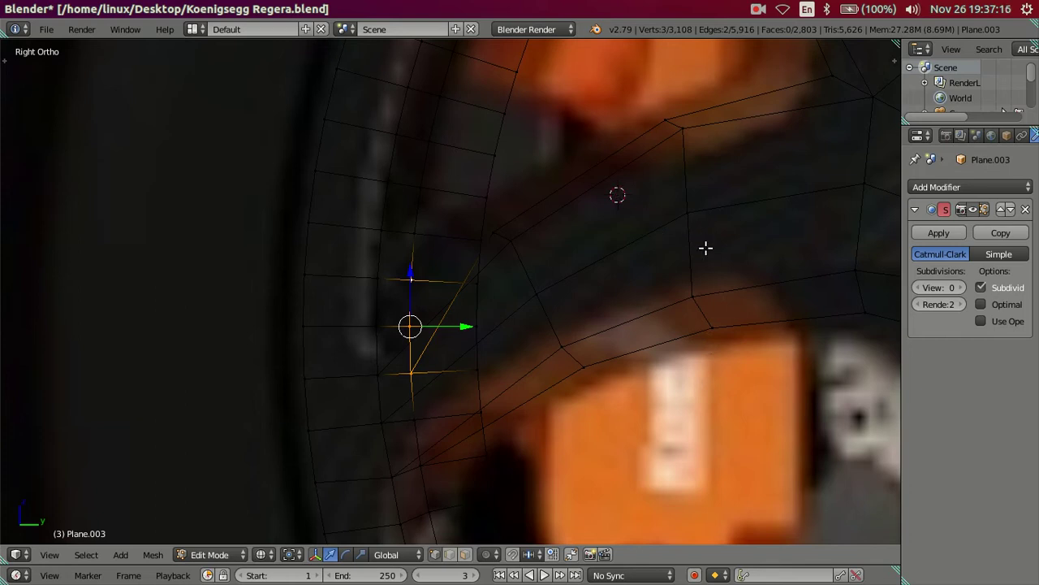
type("s.0")
key("Return")
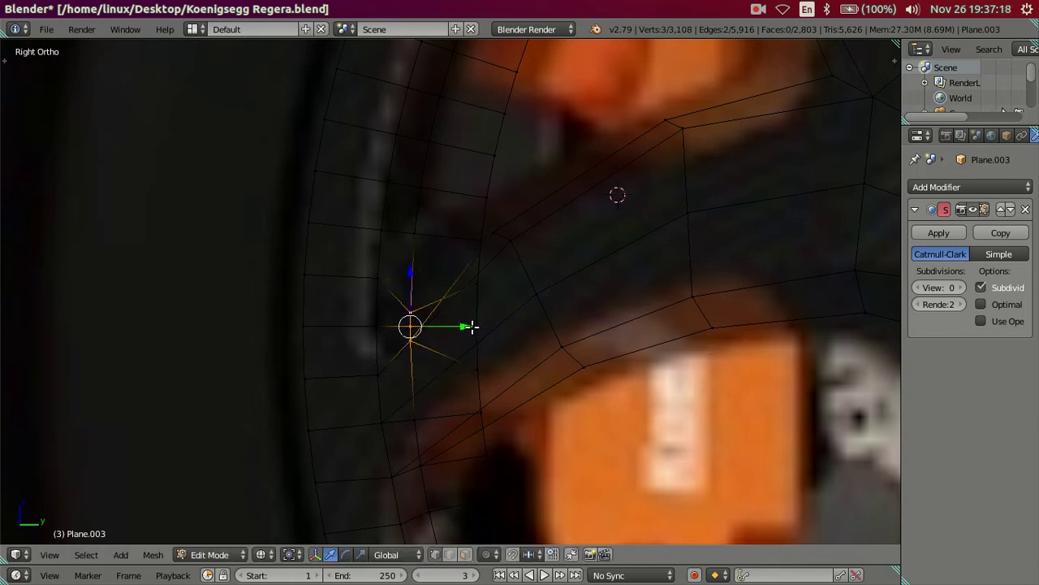
Snap the collapsed junction onto the neighbouring rim vertex, then zoom out to the whole wheel
right_click(428, 340)
key("shift+s")
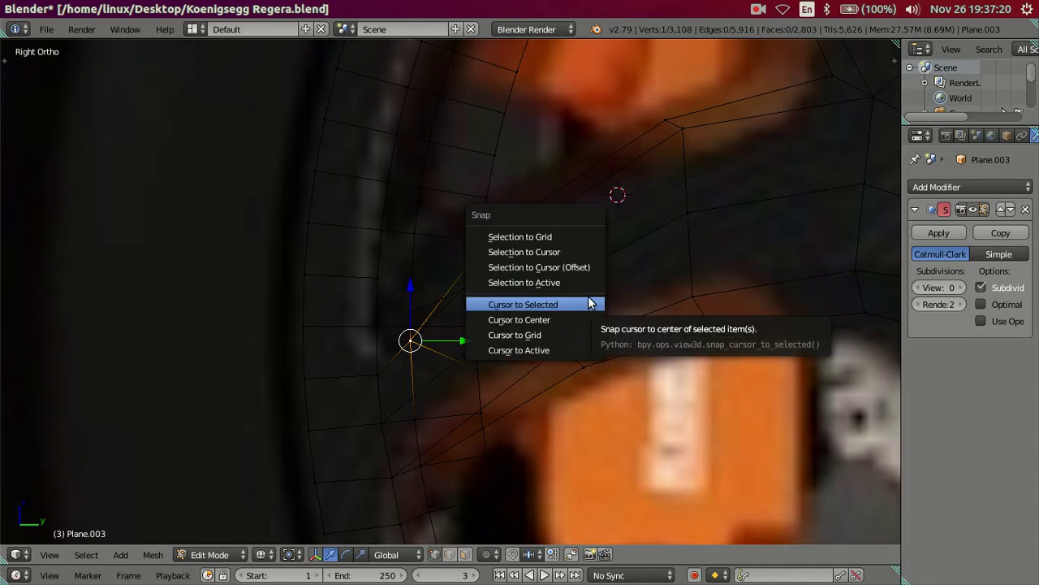
left_click(592, 301)
key("ctrl+KP_Add")
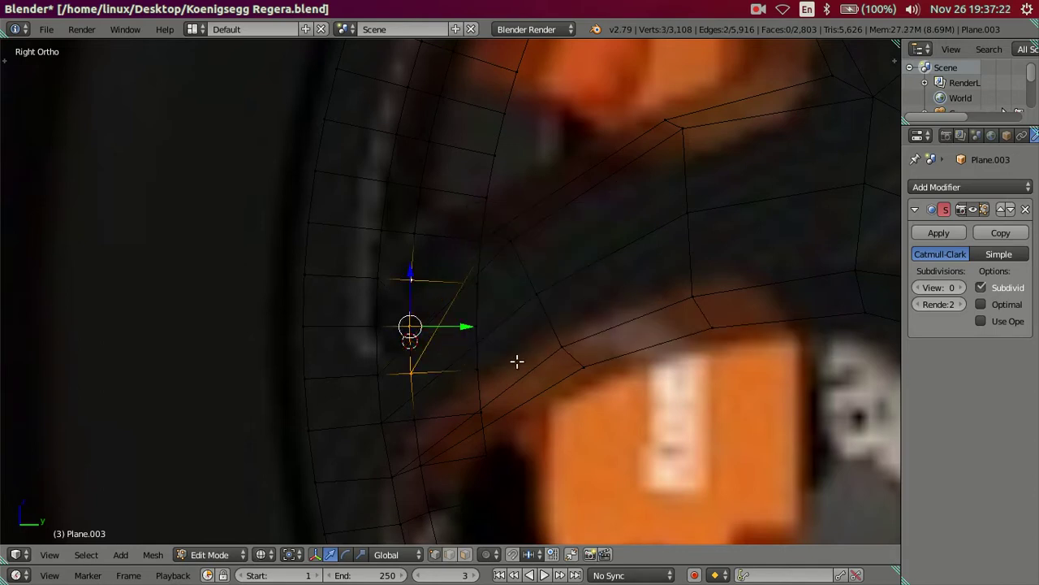
key("shift+s")
left_click(545, 271)
scroll(557, 306, "down", 2)
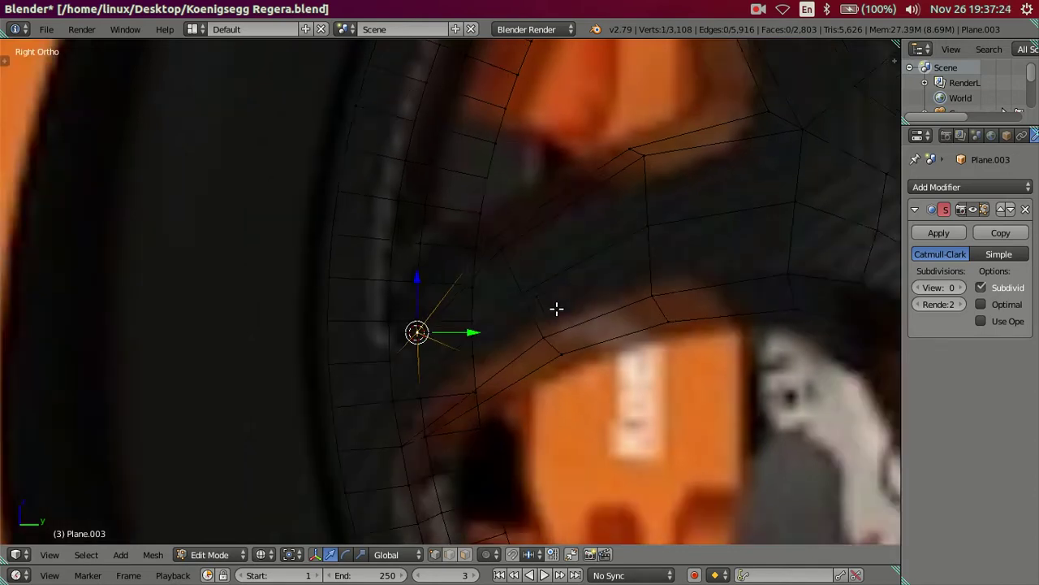
scroll(558, 310, "down", 2)
key("a")
scroll(558, 311, "down", 5)
scroll(558, 311, "down", 1)
Set the Subdivision View level to 2 and inspect the smoothed wheel in Object Mode
scroll(422, 358, "up", 1)
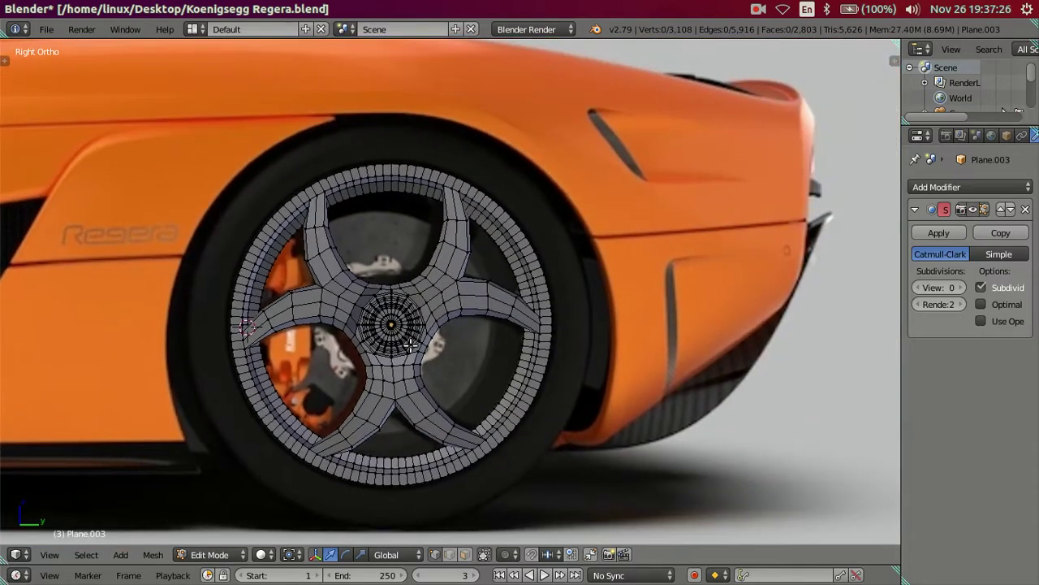
scroll(422, 357, "up", 3)
middle_click_drag(465, 382, 465, 283, "shift")
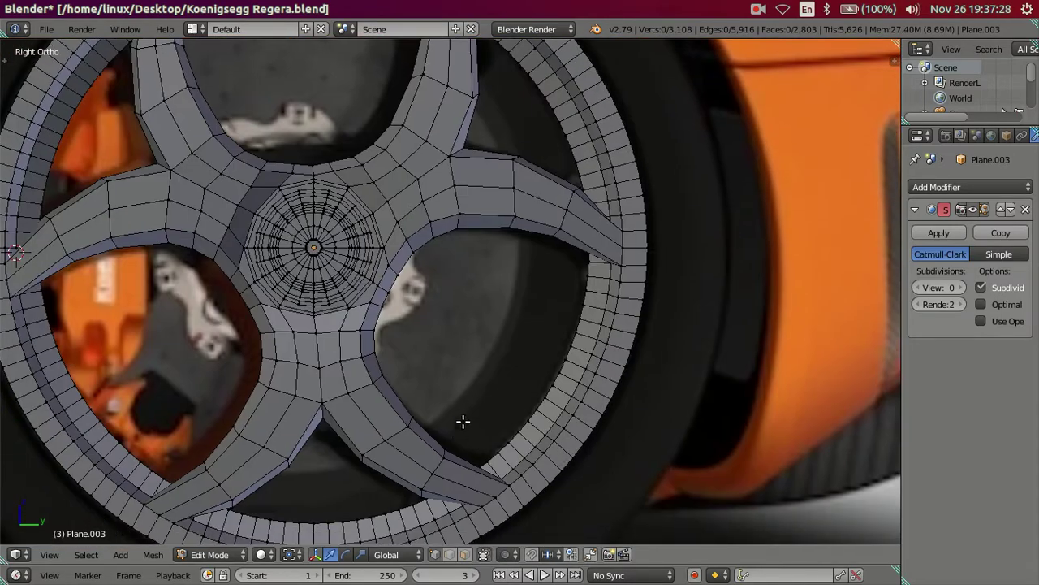
scroll(463, 421, "up", 2)
scroll(479, 386, "up", 2)
scroll(512, 398, "up", 2)
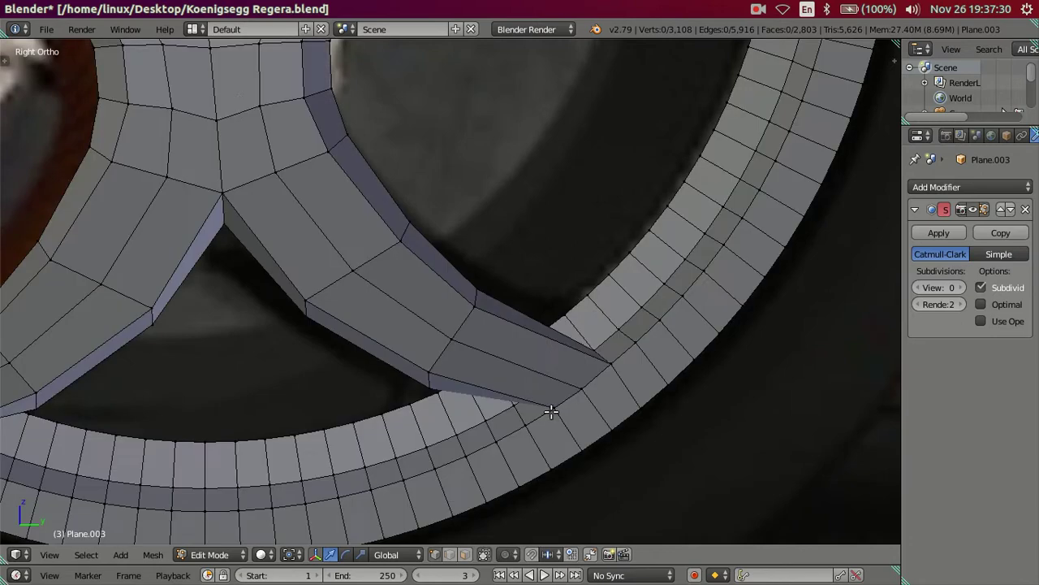
double_click(960, 289)
mouse_move(487, 341)
middle_mouse_down()
mouse_move(533, 366)
mouse_move(587, 352)
mouse_move(605, 364)
mouse_move(593, 403)
mouse_move(610, 395)
mouse_move(555, 390)
mouse_move(600, 408)
mouse_move(546, 406)
mouse_move(456, 442)
mouse_move(524, 383)
mouse_move(526, 422)
middle_mouse_up()
key("Tab")
Return the Subdivision View level to 0 and go back into Edit Mode
left_click_drag(942, 288, 909, 287)
key("Tab")
mouse_move(784, 316)
middle_mouse_down()
mouse_move(560, 353)
mouse_move(599, 352)
mouse_move(596, 337)
mouse_move(571, 341)
mouse_move(524, 414)
mouse_move(700, 385)
mouse_move(833, 342)
mouse_move(872, 317)
mouse_move(819, 294)
mouse_move(884, 309)
mouse_move(733, 344)
mouse_move(657, 378)
mouse_move(593, 362)
mouse_move(578, 300)
mouse_move(560, 317)
mouse_move(610, 317)
mouse_move(540, 327)
mouse_move(531, 352)
mouse_move(549, 349)
mouse_move(457, 382)
middle_mouse_up()
In the side (Numpad 3) wireframe view, select the vertices at the next spoke-to-rim junction
key("KP_3")
scroll(458, 382, "up", 5)
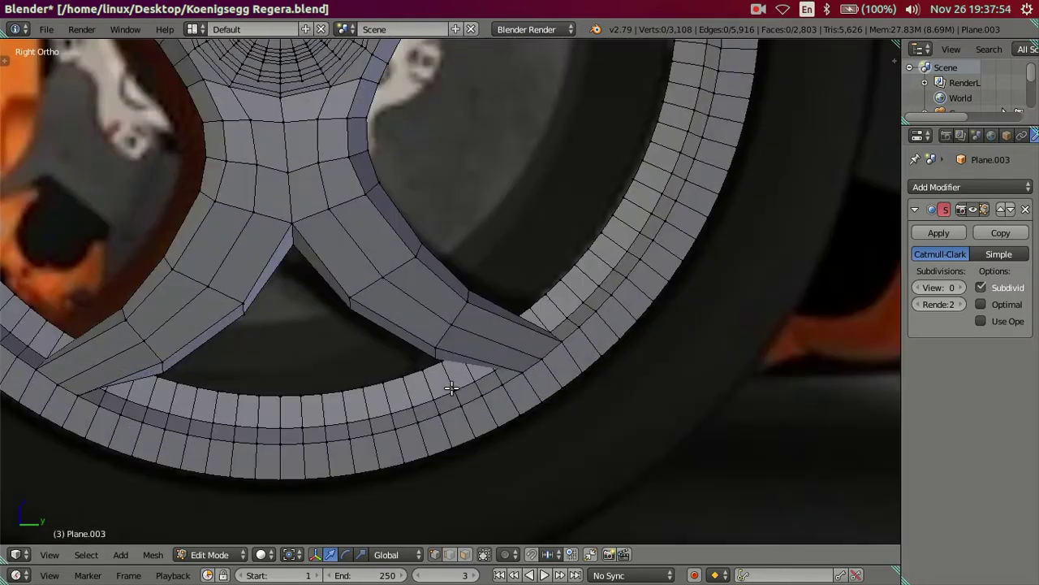
scroll(491, 410, "up", 3)
key("z")
mouse_move(531, 429)
middle_mouse_down("shift")
mouse_move(515, 360)
mouse_move(544, 353)
middle_mouse_up("shift")
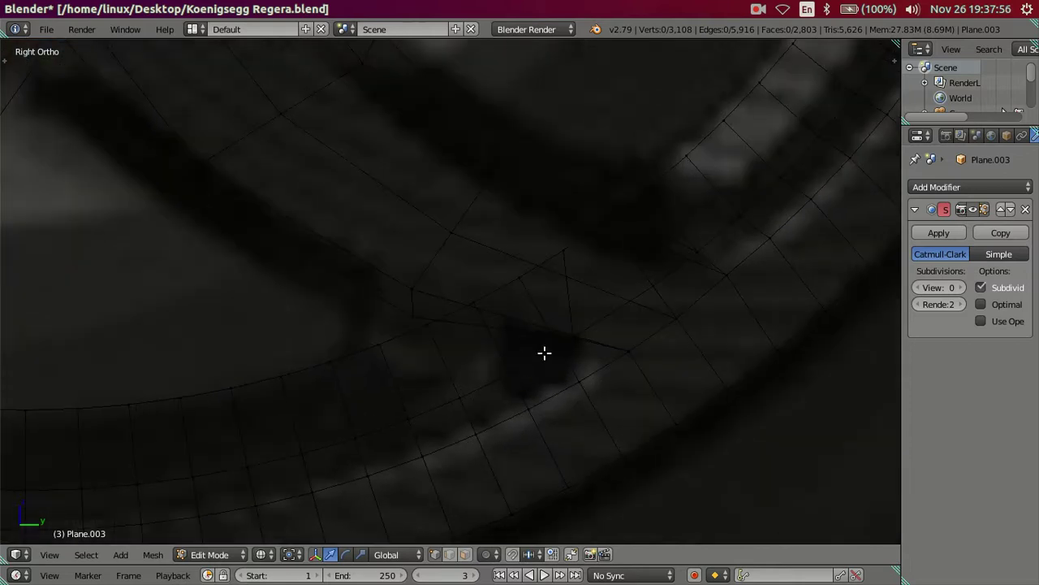
right_click(514, 367, "shift")
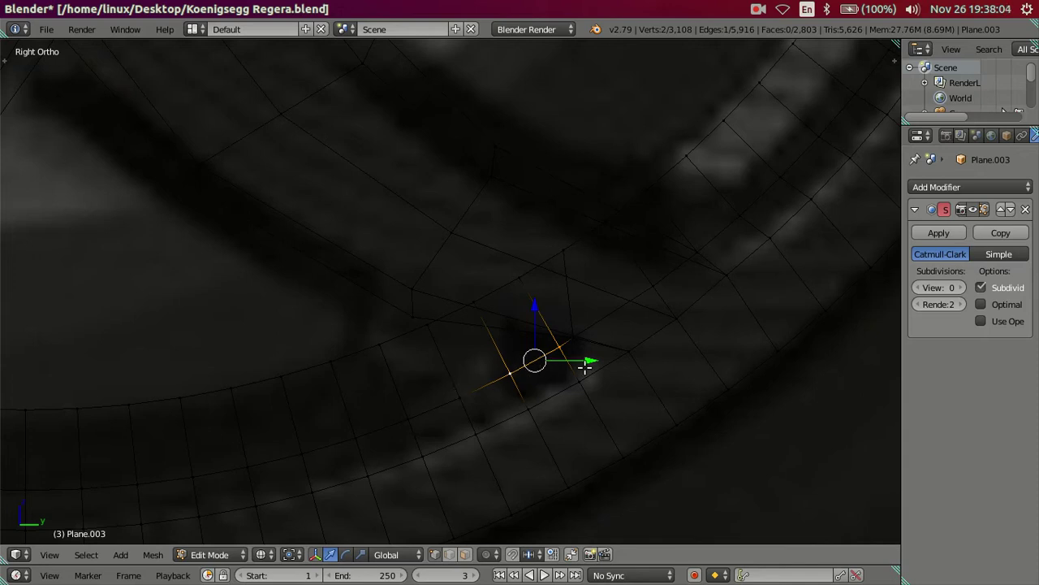
Switch to wireframe and cut a new edge loop through the spoke–rim joint
key("z")
key("z")
scroll(585, 360, "up", 1)
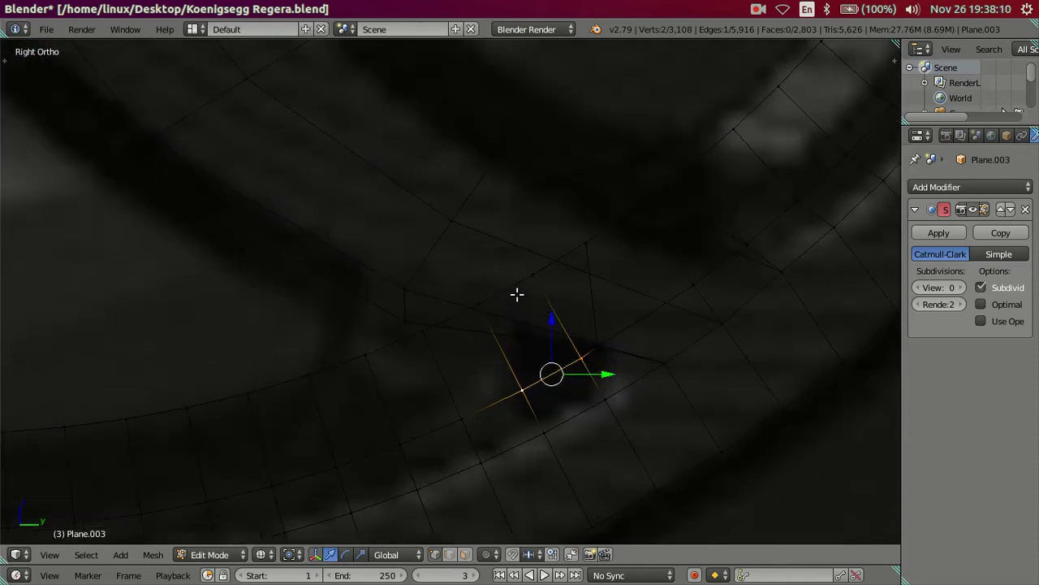
scroll(515, 294, "up", 1)
scroll(516, 301, "up", 1)
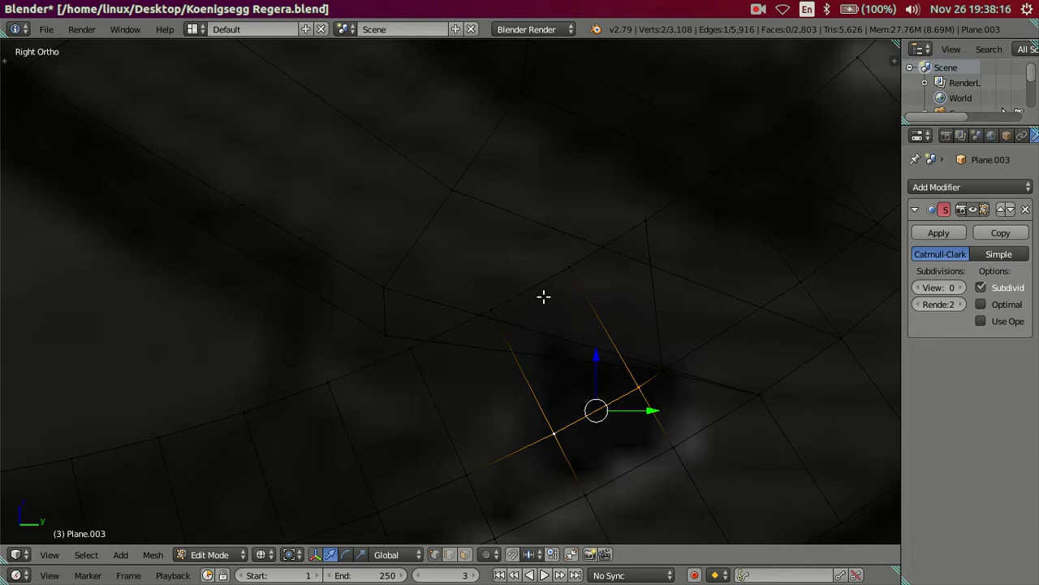
right_click(497, 317)
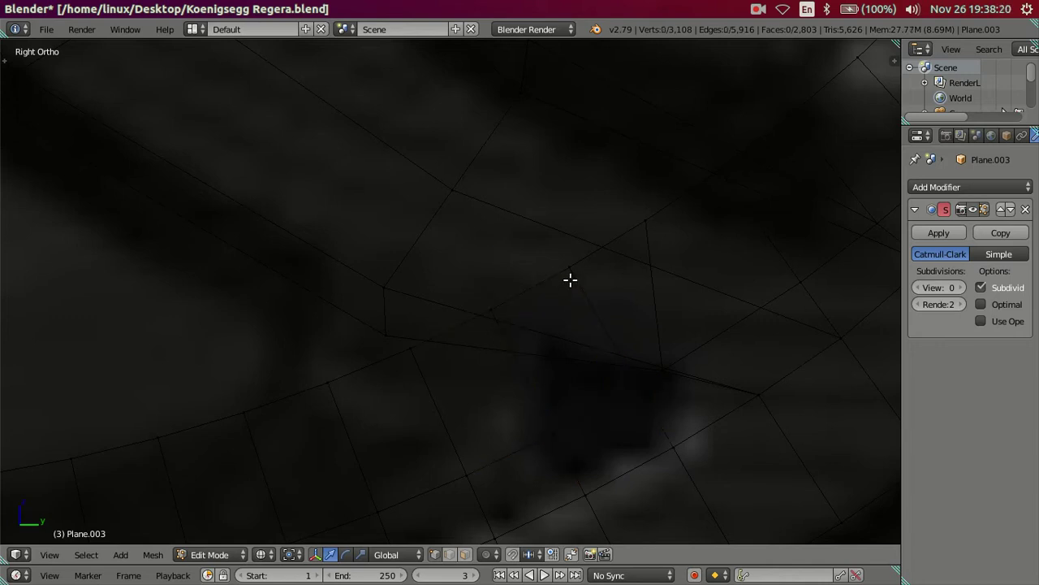
scroll(570, 279, "down", 1)
key("ctrl+r")
left_click(565, 382)
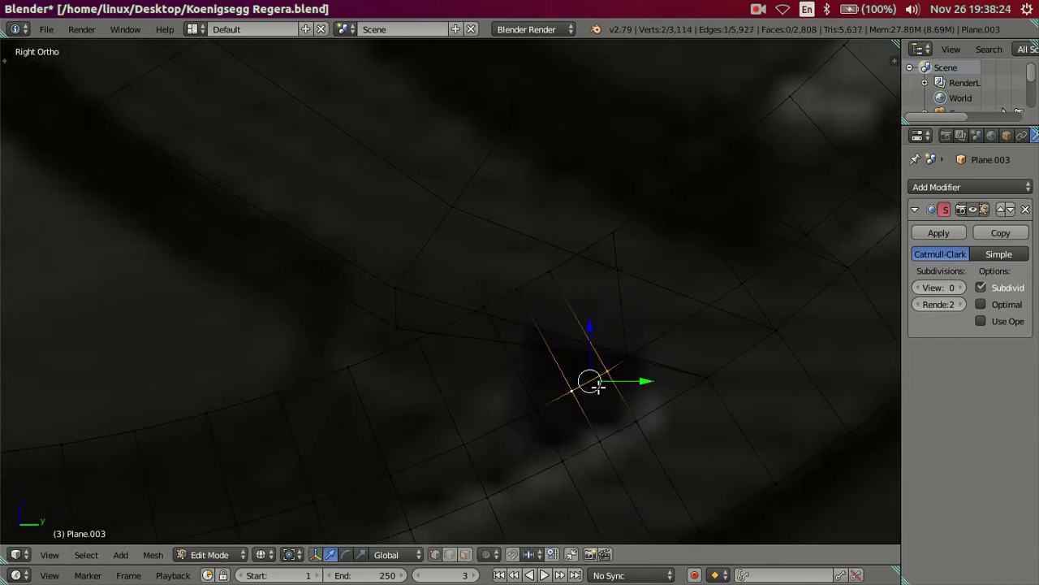
Merge two vertex pairs at last and dissolve the leftover partial edge loop
key("alt+m")
left_click(623, 381)
right_click(552, 268)
right_click(535, 284, "shift")
key("alt+m")
left_click(536, 286)
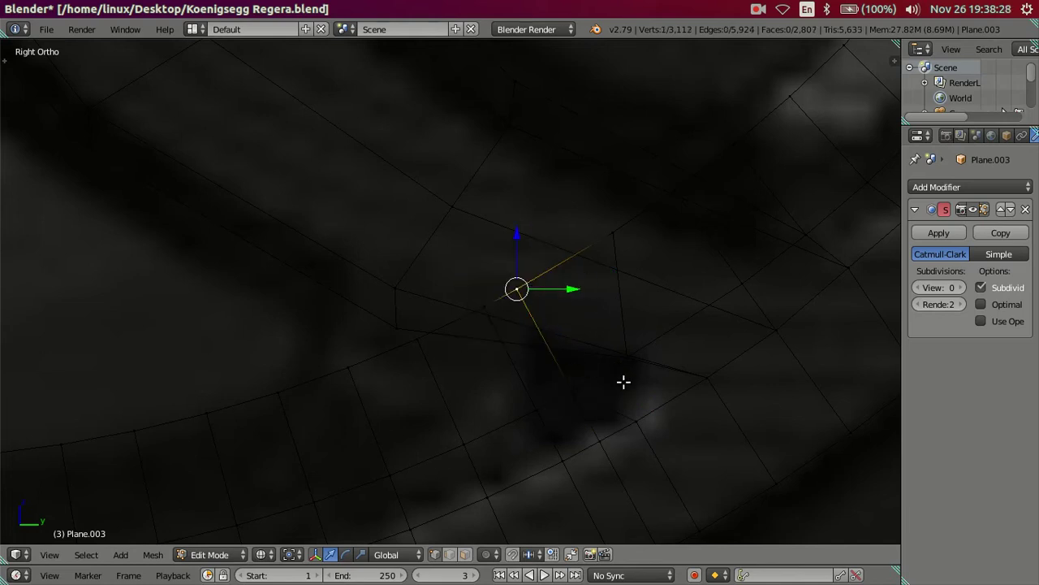
right_click(609, 473, "alt")
key("x")
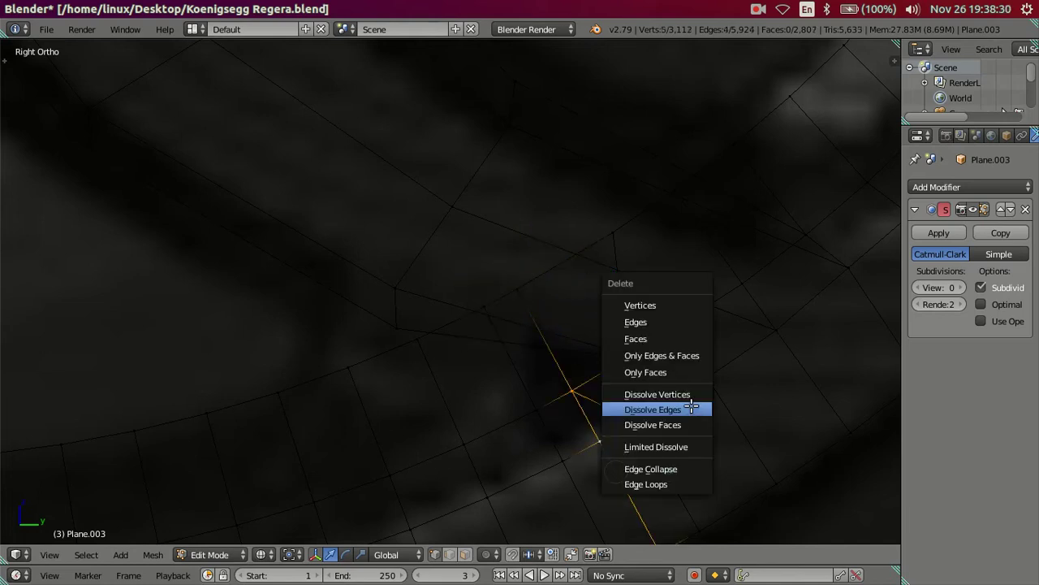
left_click(691, 408)
Preview the wheel at subdivision level 2, then set the viewport level back to 0 in Edit Mode
scroll(608, 418, "down", 4)
middle_click_drag(608, 417, 645, 309)
scroll(446, 383, "up", 2)
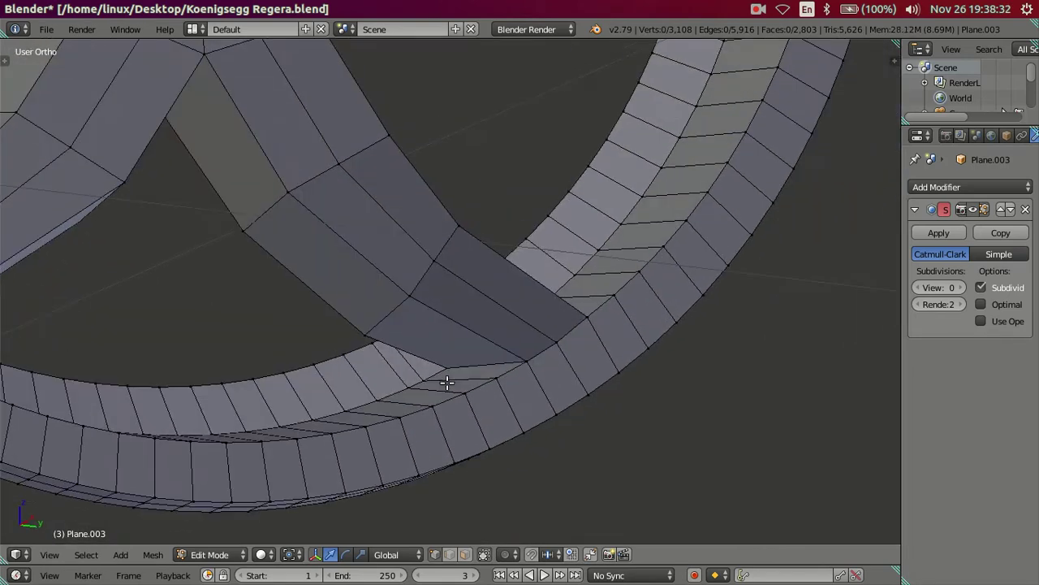
mouse_move(447, 383)
middle_mouse_down()
mouse_move(549, 362)
mouse_move(567, 389)
mouse_move(557, 339)
mouse_move(316, 366)
mouse_move(429, 375)
mouse_move(568, 349)
mouse_move(545, 390)
mouse_move(682, 347)
mouse_move(543, 366)
mouse_move(506, 332)
mouse_move(774, 379)
mouse_move(603, 348)
mouse_move(672, 372)
middle_mouse_up()
key("ctrl+2")
key("Tab")
left_click(918, 288)
left_click(918, 288)
key("Tab")
key("Tab")
key("Tab")
mouse_move(552, 323)
middle_mouse_down()
mouse_move(392, 246)
mouse_move(393, 181)
mouse_move(392, 341)
mouse_move(483, 281)
mouse_move(482, 306)
mouse_move(227, 323)
mouse_move(476, 332)
mouse_move(447, 300)
mouse_move(448, 309)
middle_mouse_up()
scroll(482, 306, "down", 2)
Reroute the next spoke–rim joint into quads with a loop cut, two at-last merges and an edge dissolve
scroll(448, 308, "up", 2)
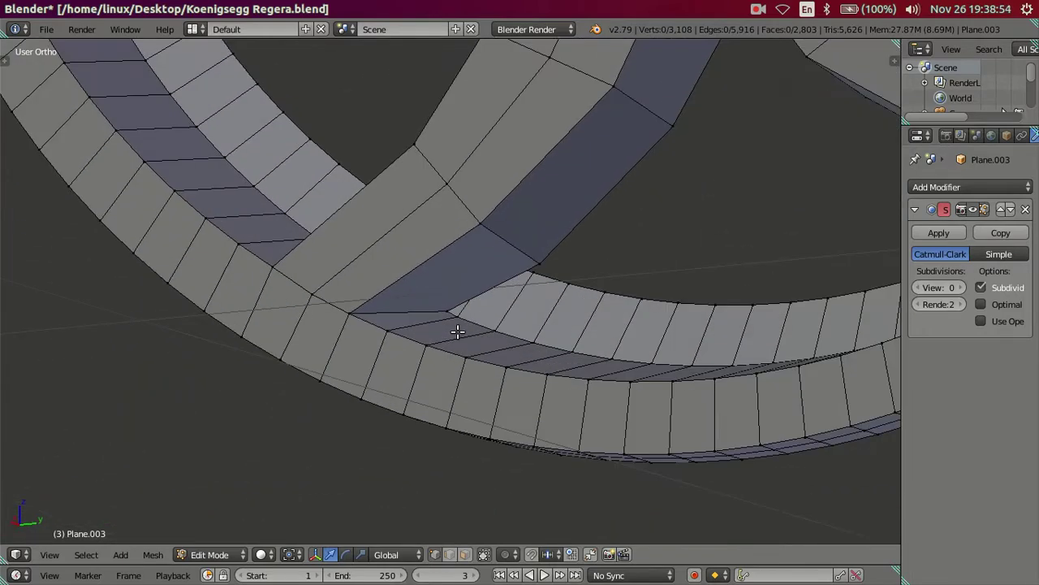
scroll(480, 318, "up", 2)
scroll(484, 320, "up", 2)
scroll(490, 329, "up", 1)
key("z")
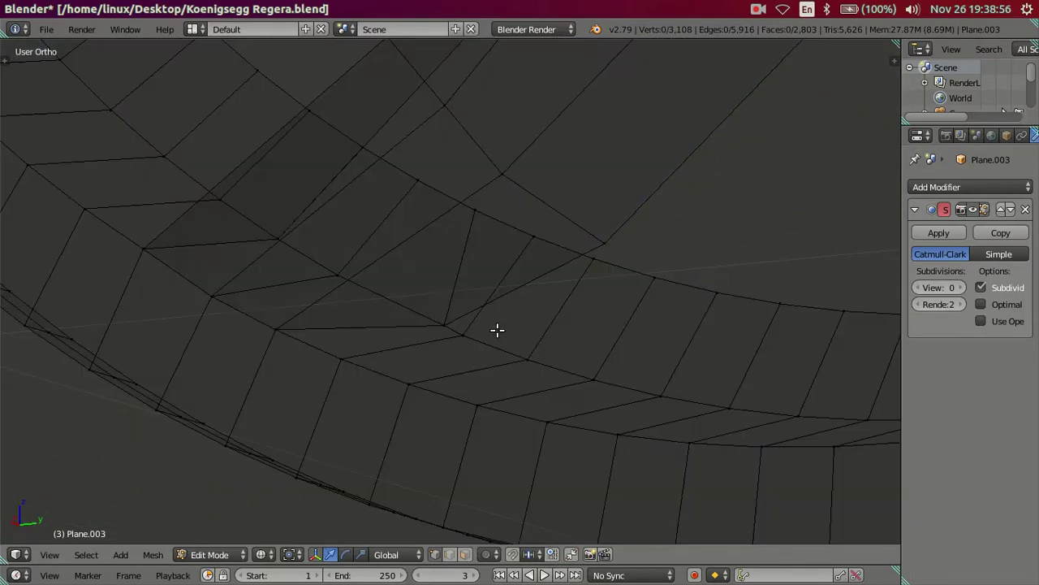
key("ctrl+r")
left_click(496, 332)
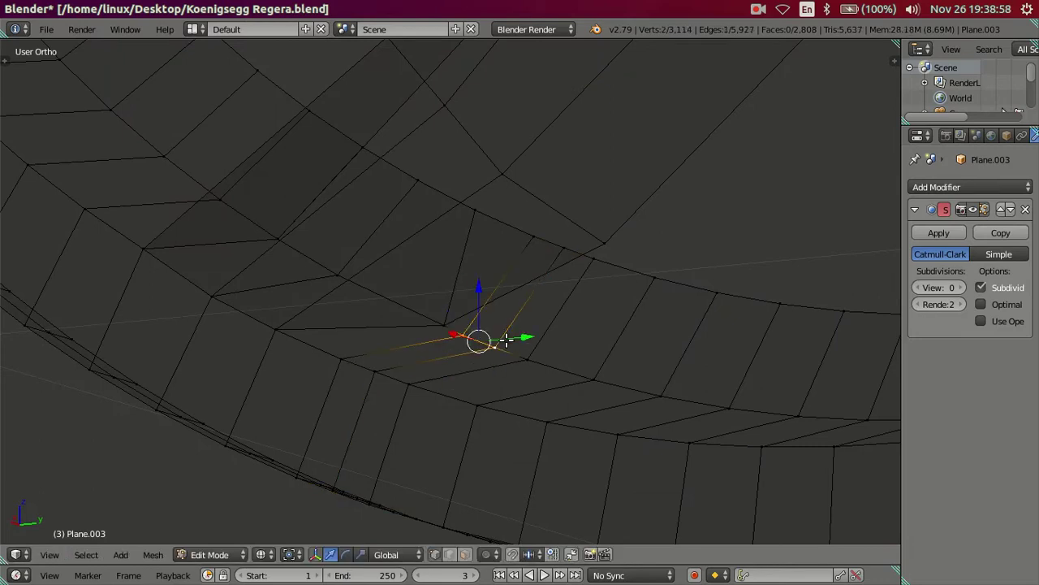
key("alt+m")
left_click(487, 340)
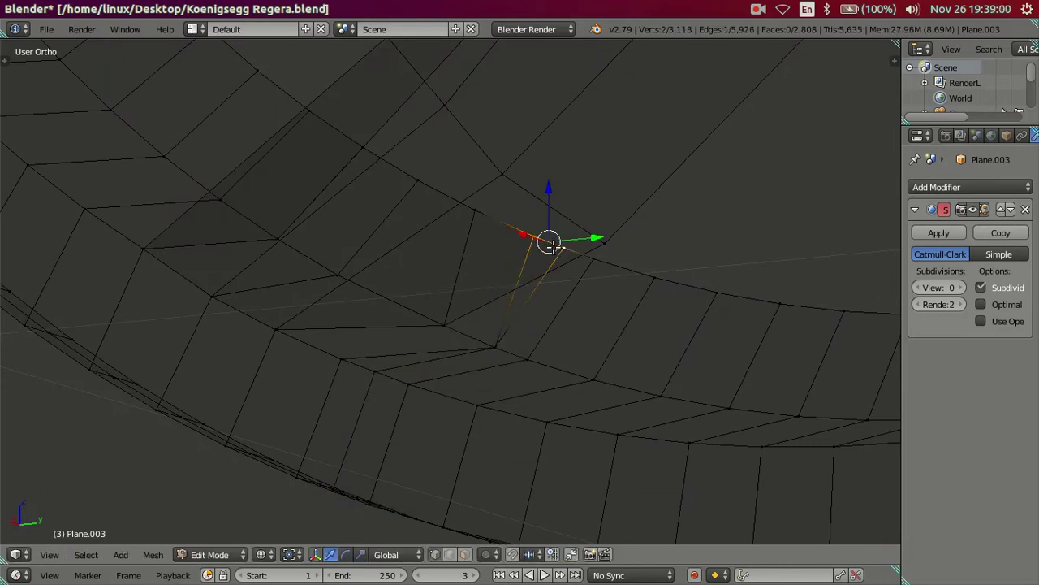
key("alt+m")
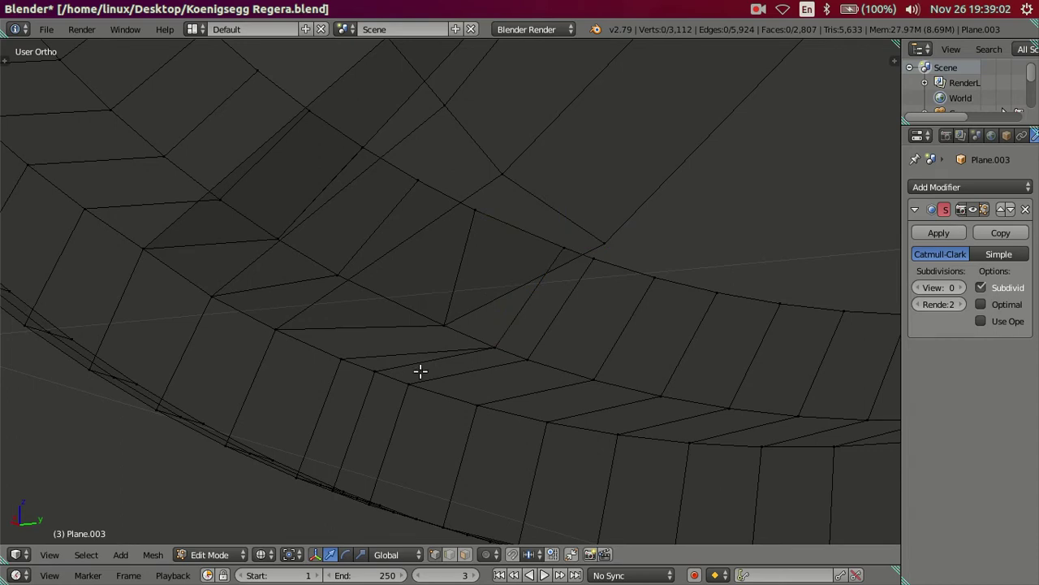
right_click(421, 371, "alt")
key("x")
left_click(541, 369)
Inspect the cleaned joint in solid shading, then return to the side view in wireframe
middle_click_drag(539, 365, 509, 382)
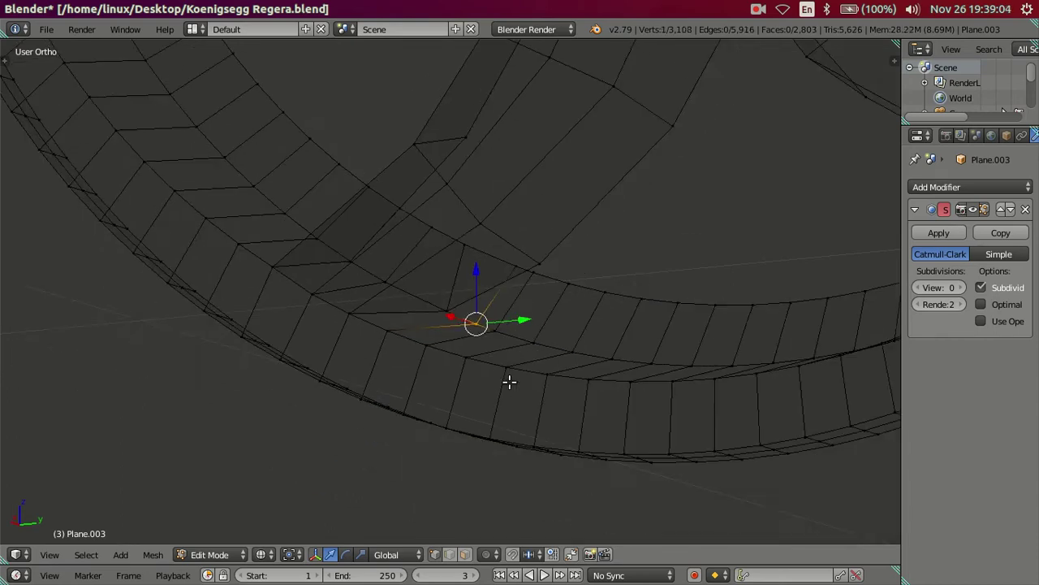
key("z")
scroll(509, 380, "down", 2)
scroll(511, 375, "down", 2)
scroll(515, 370, "down", 2)
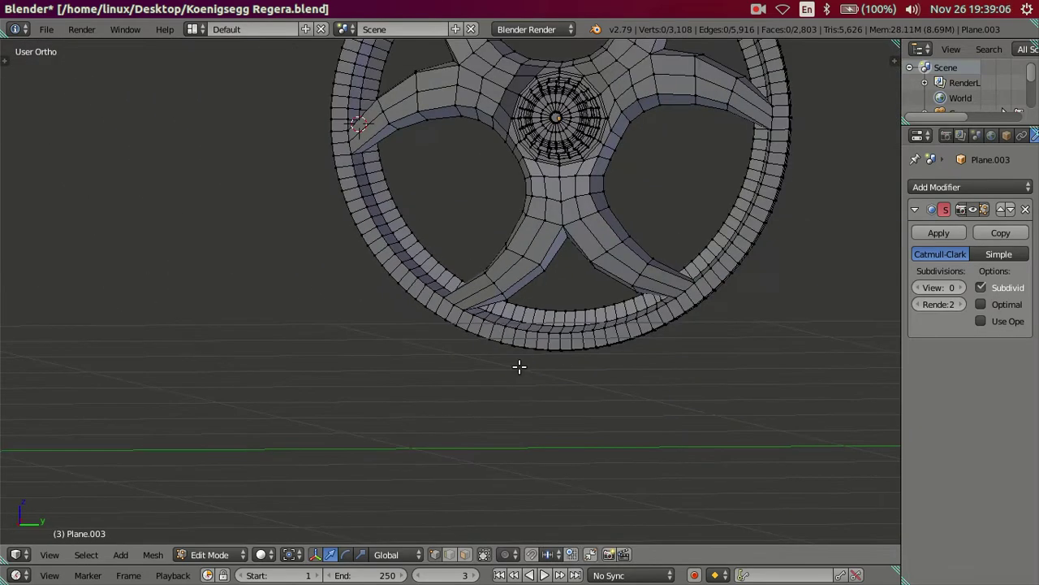
key("KP_3")
scroll(527, 357, "down", 2)
scroll(577, 309, "up", 3)
scroll(605, 328, "up", 2)
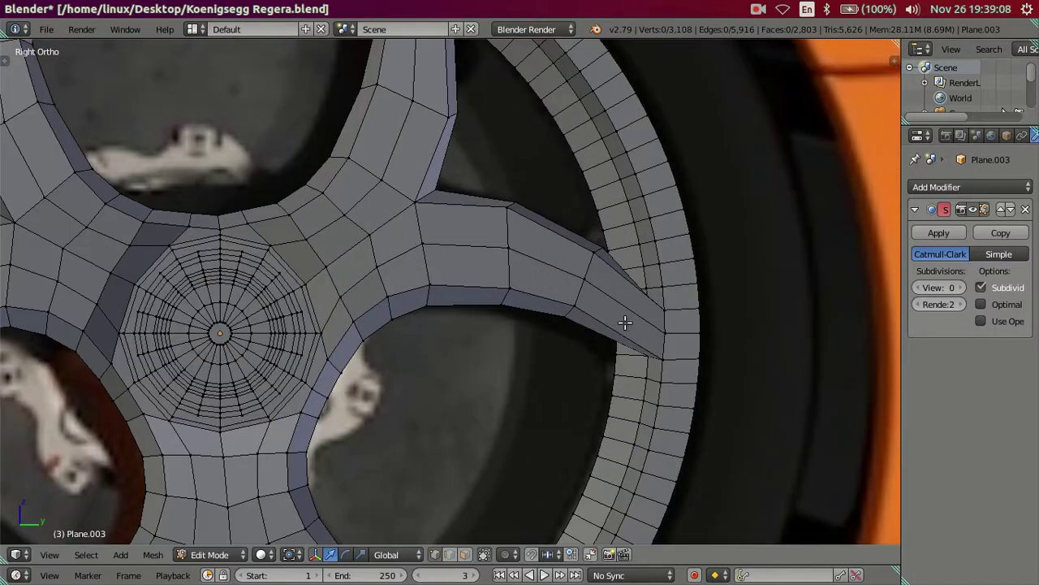
key("z")
scroll(578, 329, "down", 1)
scroll(560, 353, "up", 2)
scroll(538, 348, "up", 3)
scroll(609, 366, "up", 2)
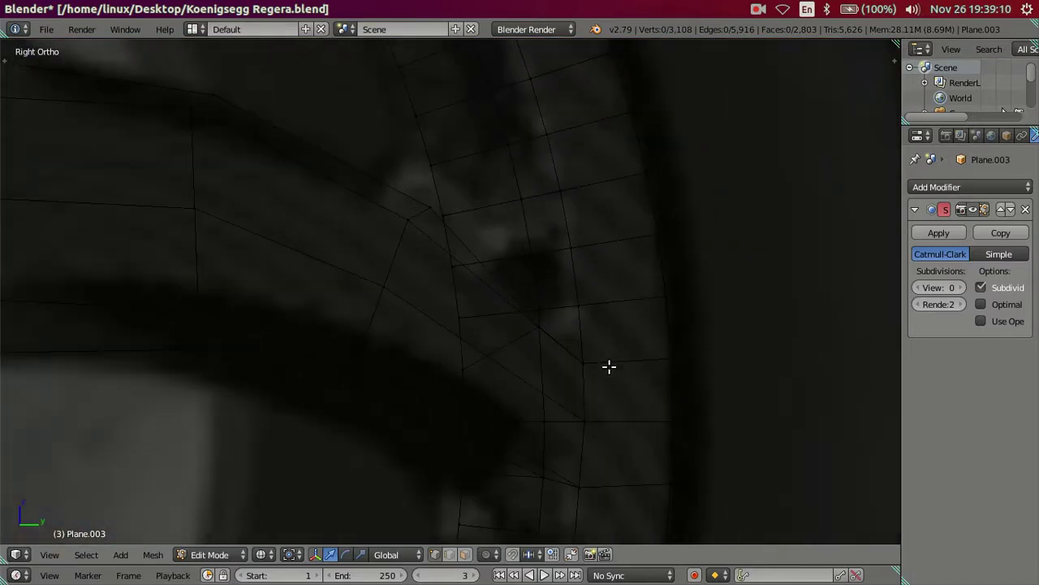
scroll(609, 366, "up", 1)
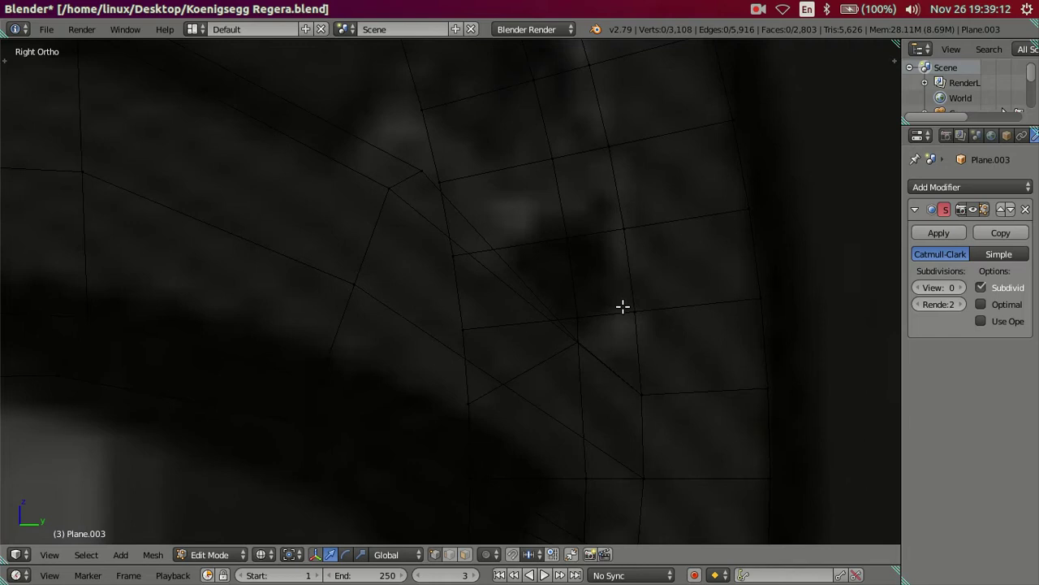
Repeat the loop cut, two vertex merges and edge dissolve at a second joint
key("ctrl+r")
left_click(629, 269)
right_click(630, 269)
right_click(572, 289)
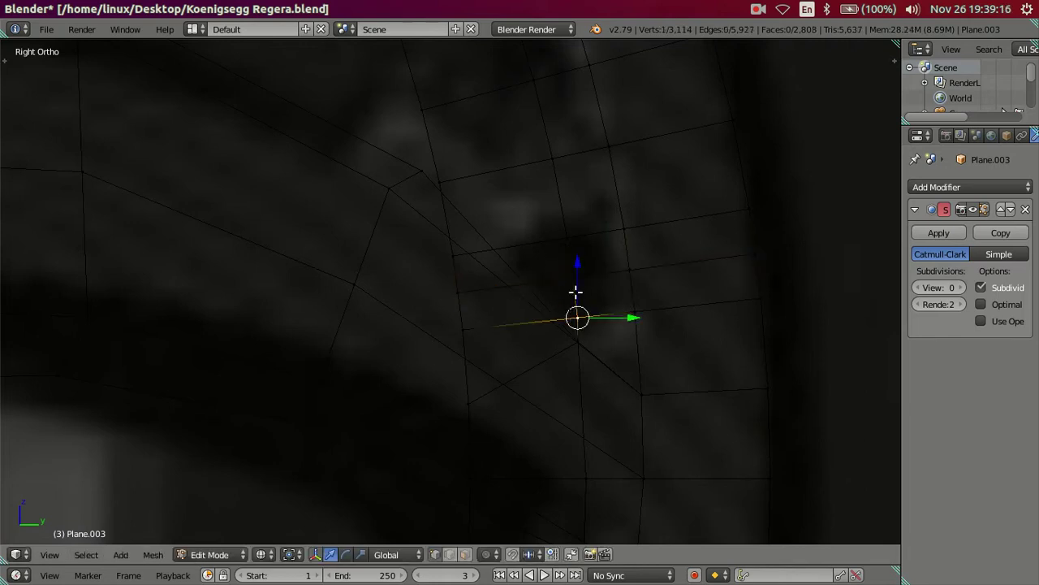
key("alt+m")
left_click(574, 286)
right_click(459, 281)
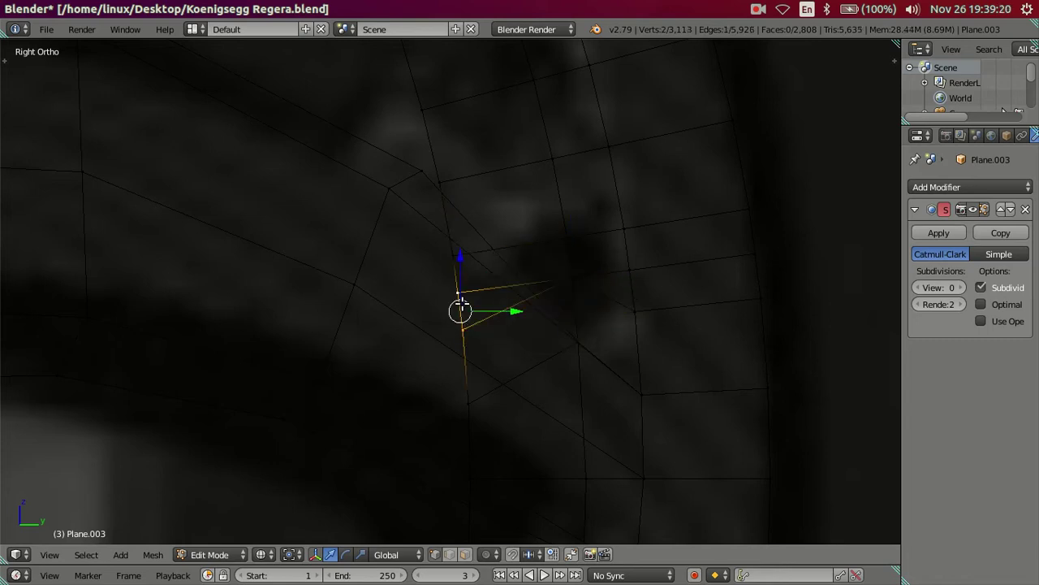
key("alt+m")
left_click(460, 306)
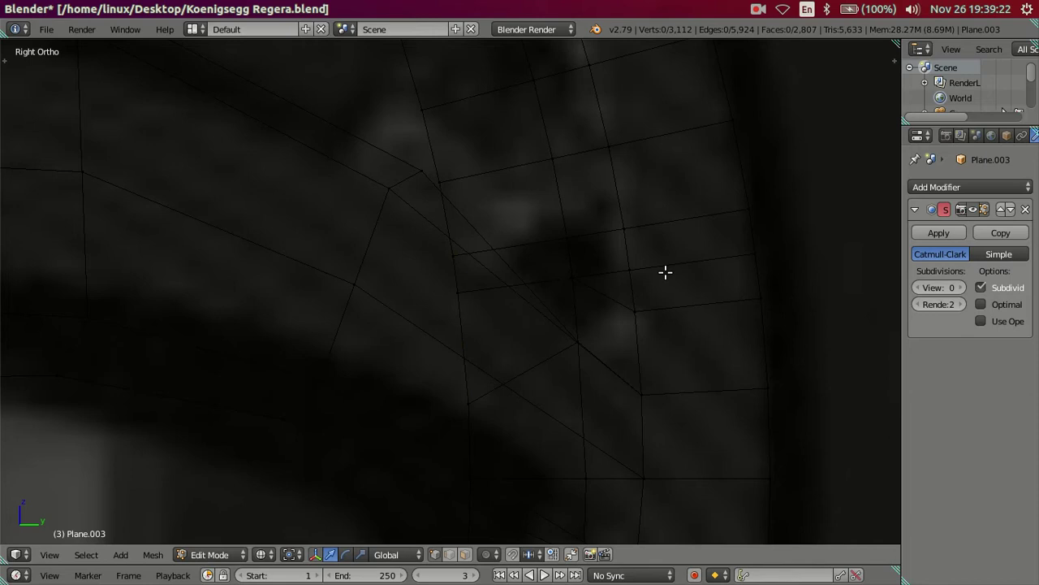
right_click(666, 271, "alt")
key("x")
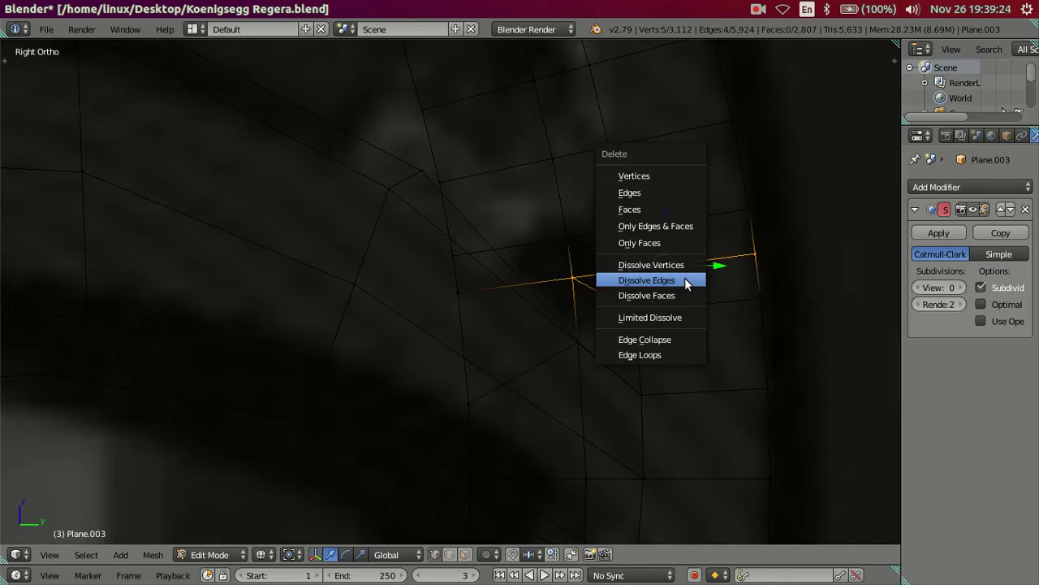
left_click(686, 282)
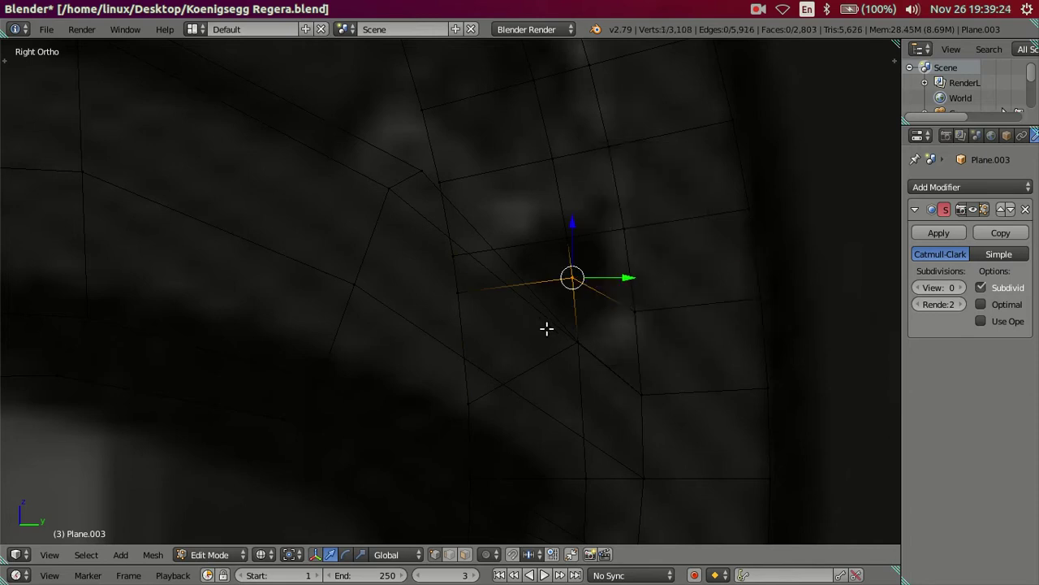
Clean up the last joint the same way, then deselect all and zoom out over the wheel
scroll(545, 328, "down", 3)
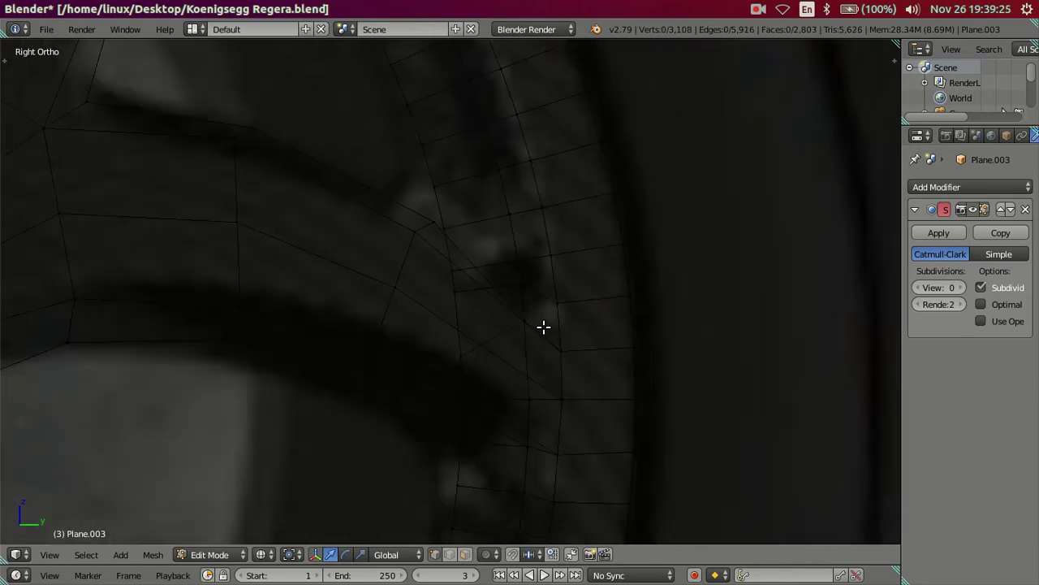
scroll(543, 327, "down", 3)
scroll(536, 406, "up", 1)
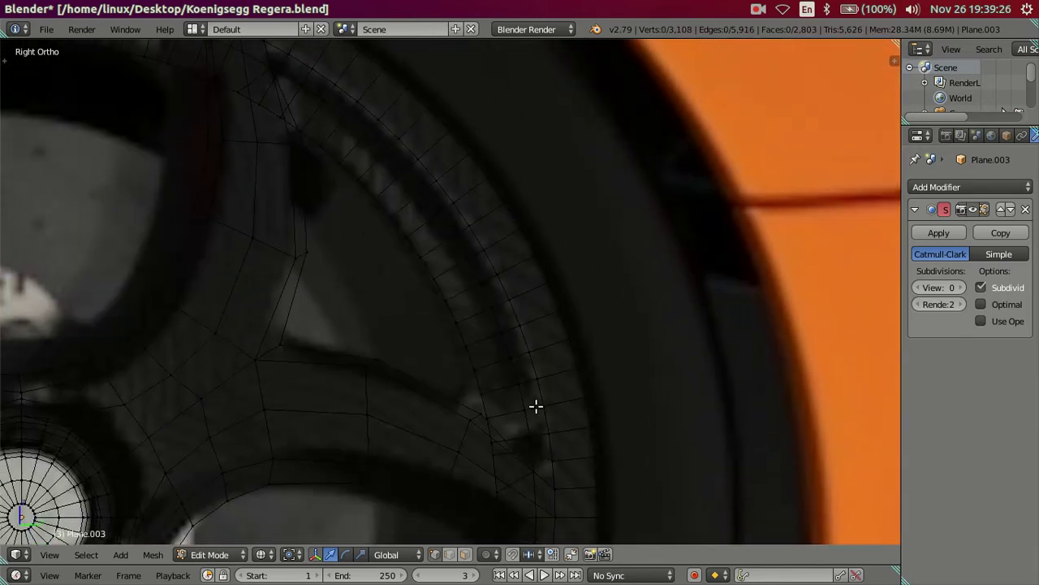
scroll(373, 311, "up", 3)
scroll(402, 300, "up", 3)
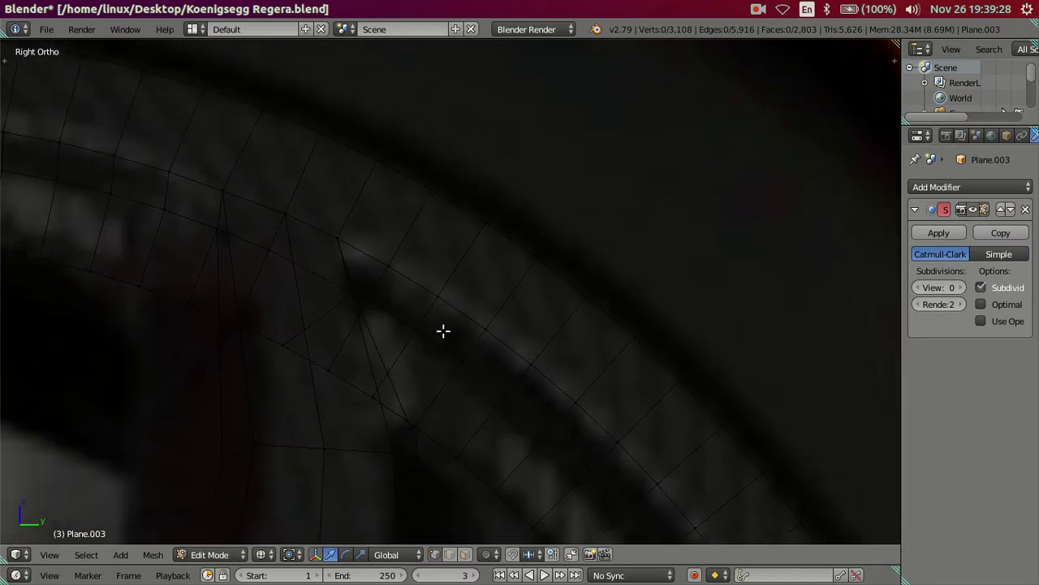
scroll(441, 330, "up", 2)
key("ctrl+r")
left_click(398, 283)
right_click(399, 283)
right_click(354, 304)
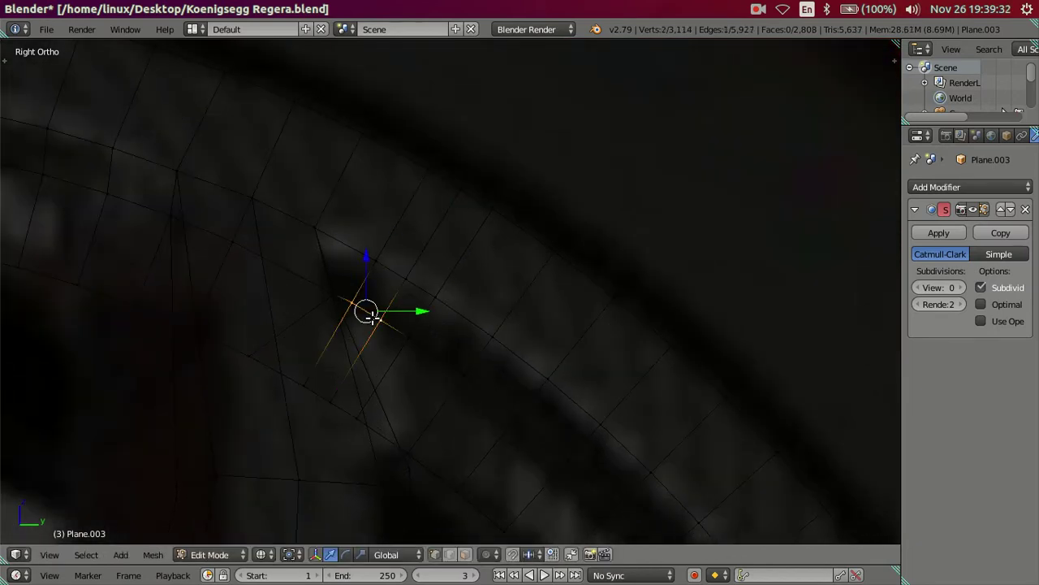
key("alt+m")
left_click(372, 320)
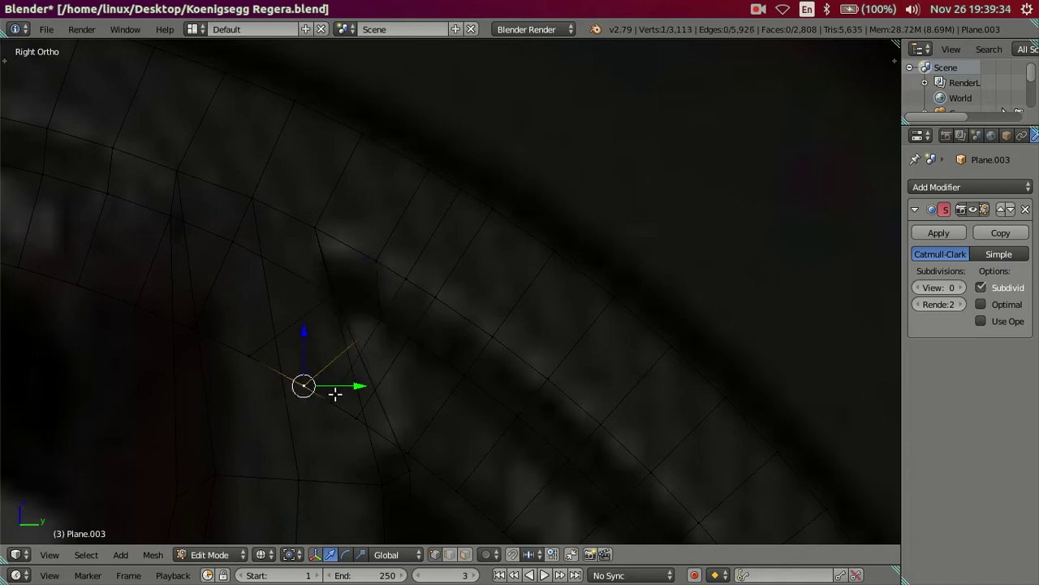
key("alt+m")
left_click(358, 390)
key("x")
left_click(481, 266)
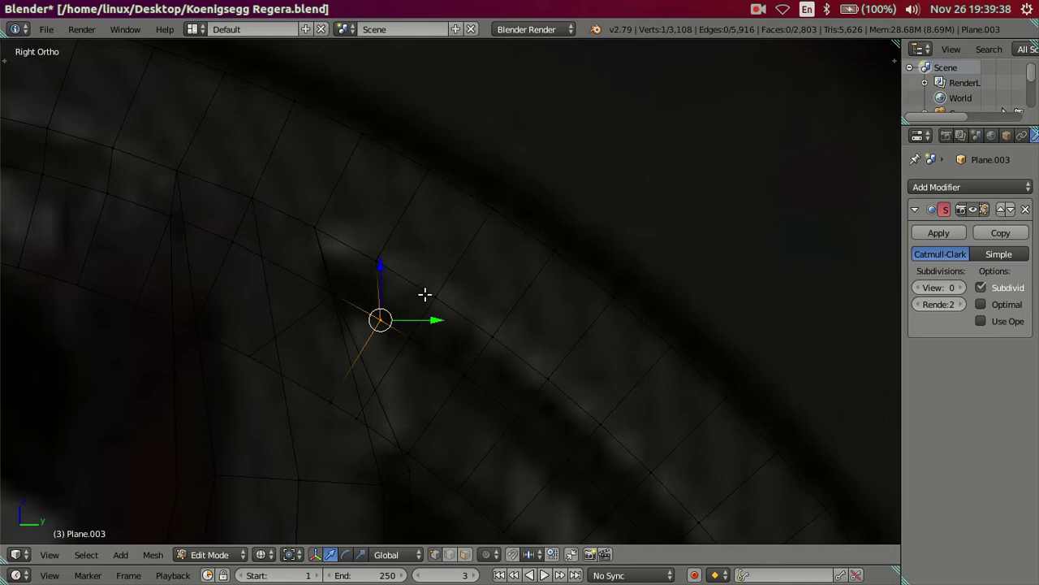
key("a")
scroll(388, 325, "down", 3)
scroll(583, 274, "down", 3)
scroll(520, 294, "down", 3)
Undo the previous change, merge the joint vertices and dissolve the leftover edges
scroll(520, 294, "down", 3)
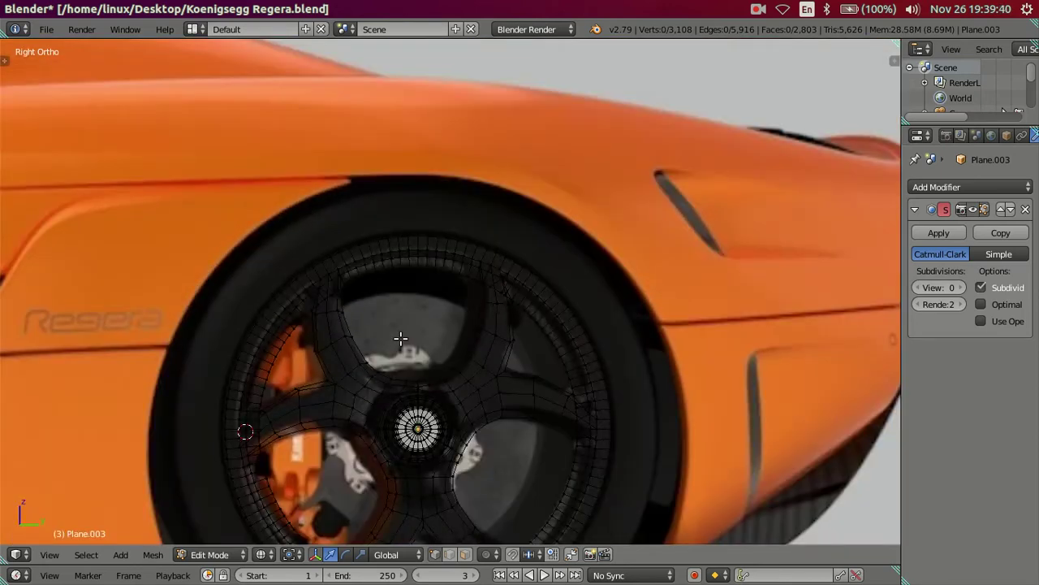
scroll(539, 222, "up", 2)
scroll(482, 162, "up", 3)
scroll(471, 365, "up", 2)
scroll(522, 247, "up", 3)
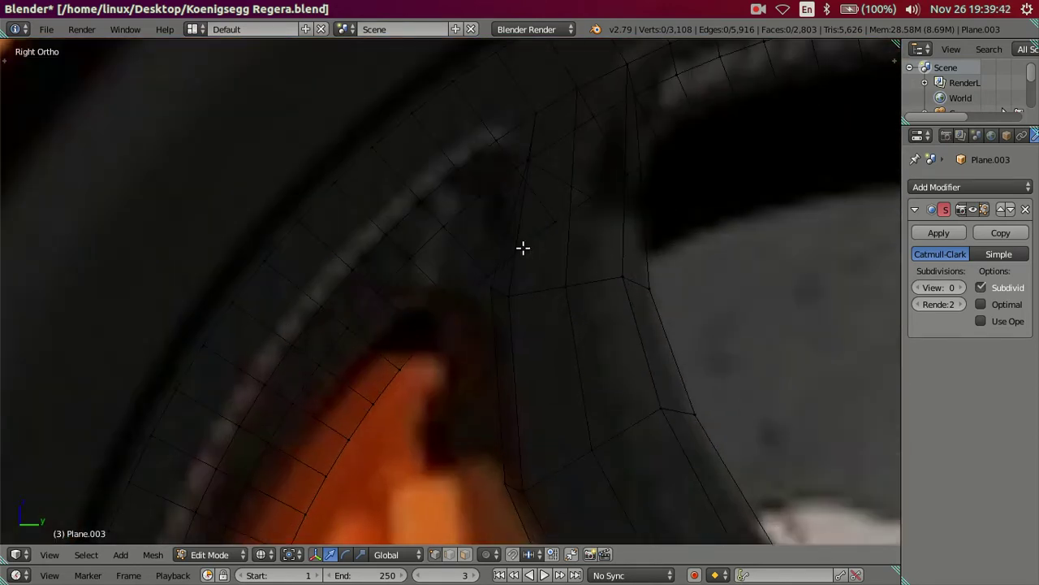
scroll(552, 227, "up", 2)
scroll(462, 355, "up", 2)
scroll(455, 342, "up", 2)
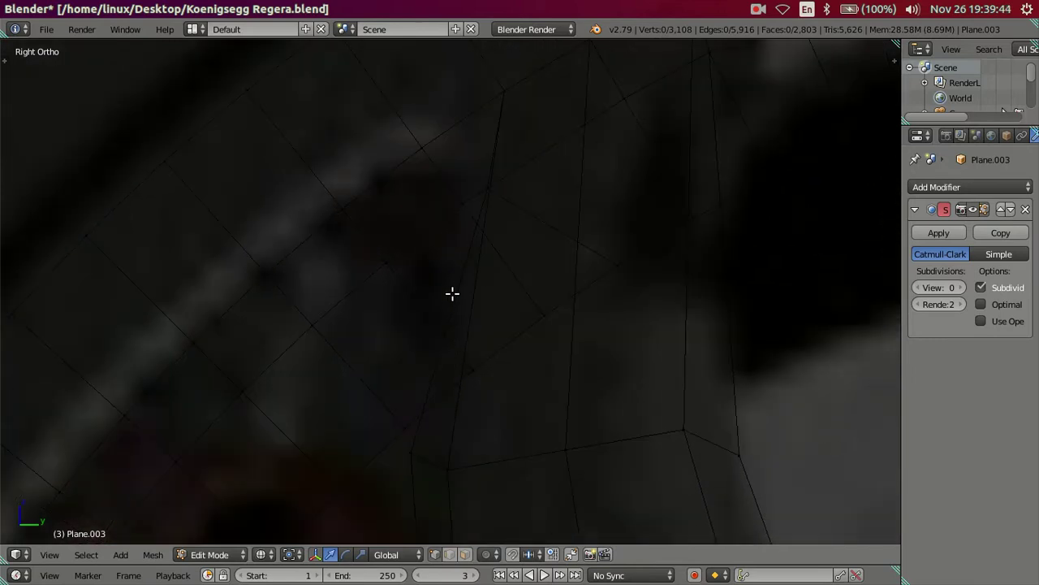
scroll(455, 284, "down", 1)
scroll(406, 276, "down", 1)
key("ctrl+z")
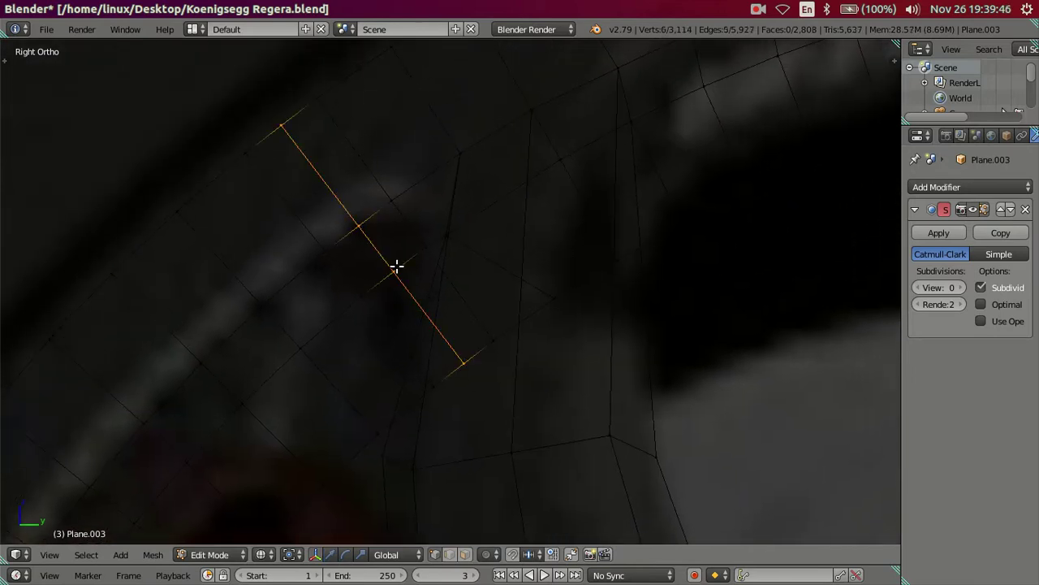
right_click(423, 247)
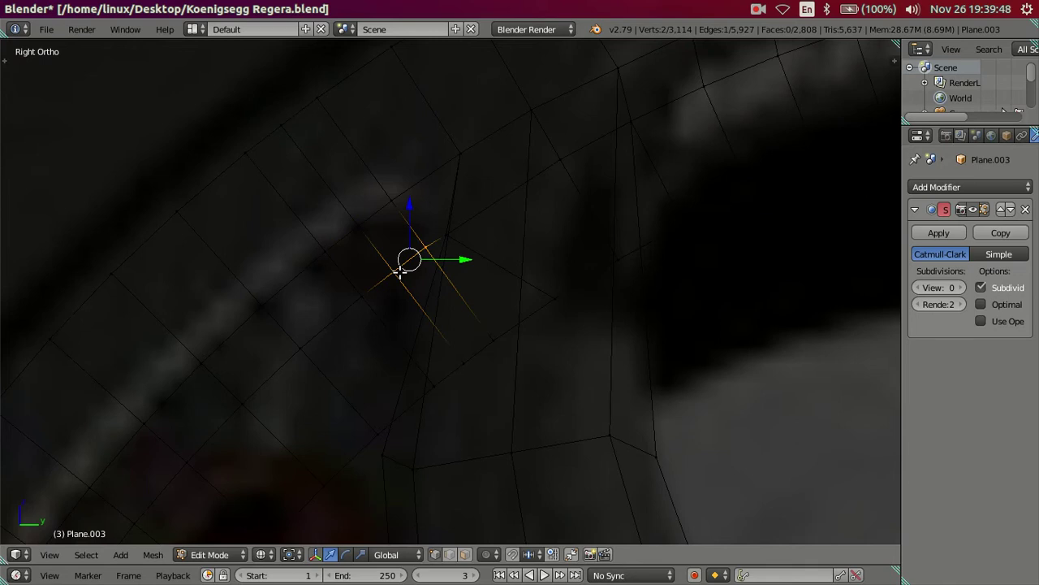
key("alt+m")
key("Return")
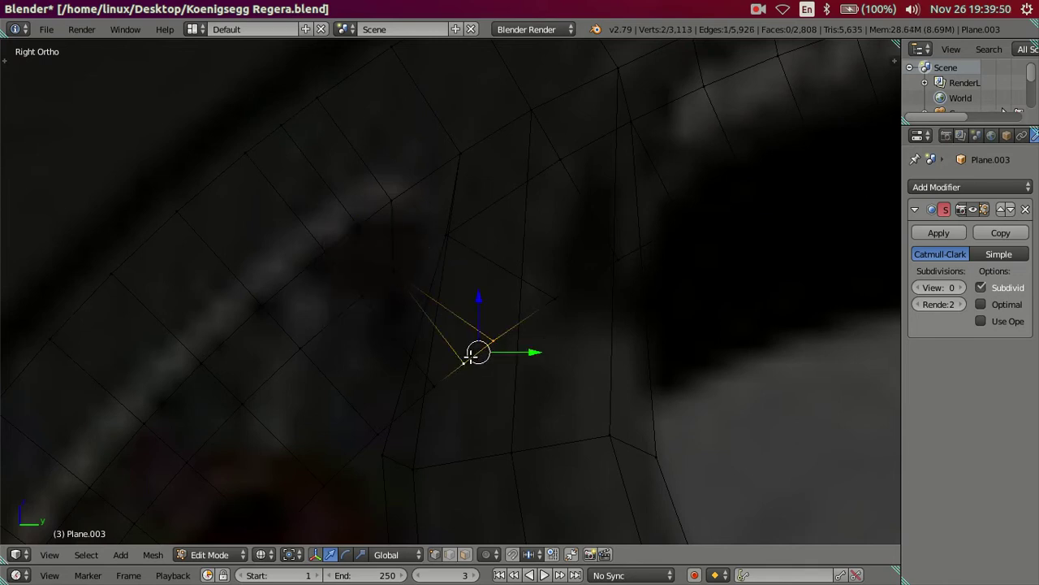
key("alt+m")
left_click(460, 342)
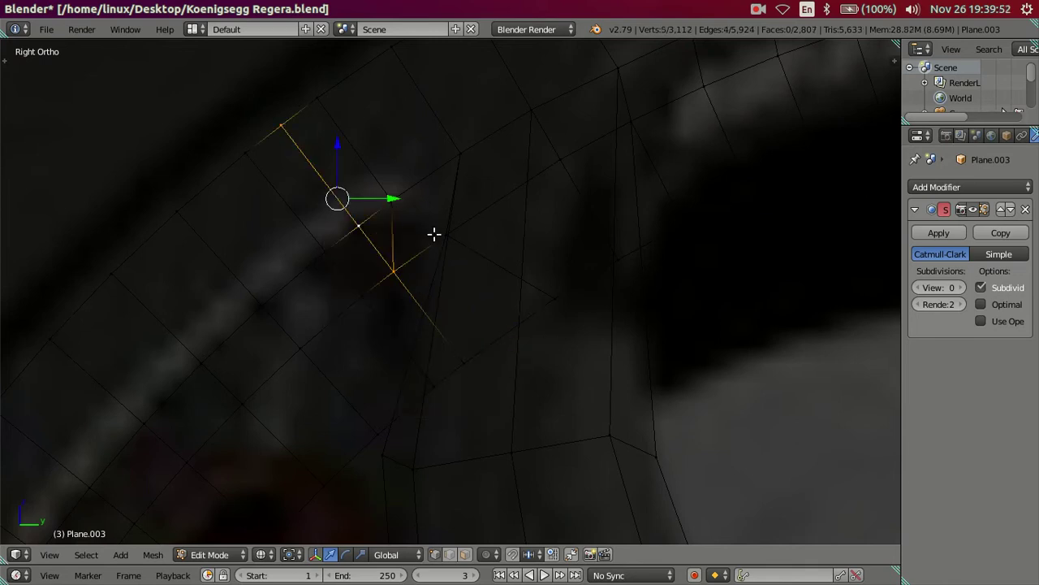
key("x")
left_click(639, 229)
Zoom to another spoke joint, switch shading, and cut an edge loop through it
scroll(553, 244, "down", 2)
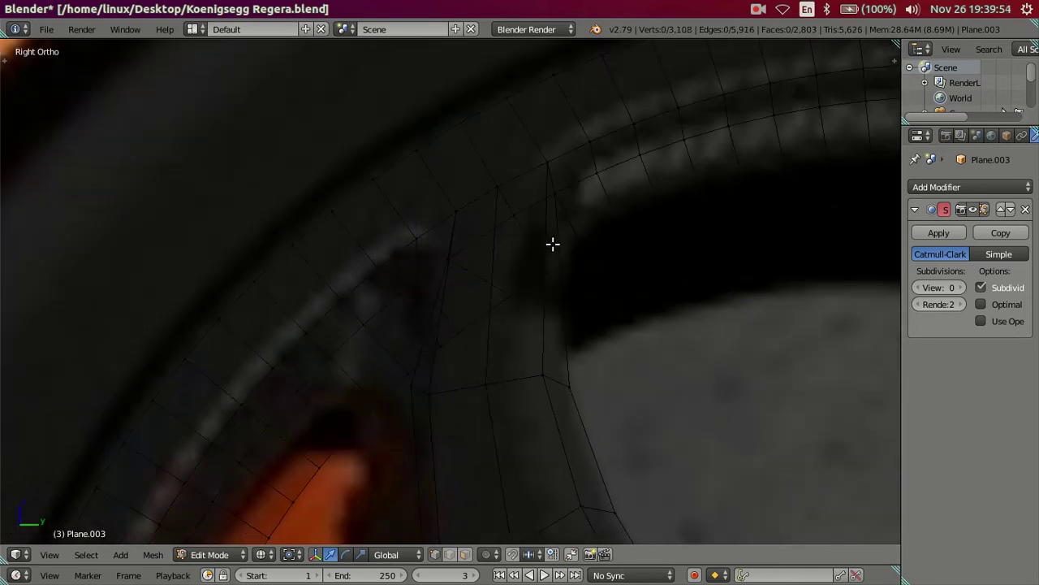
scroll(553, 244, "down", 3)
scroll(541, 255, "down", 2)
scroll(436, 287, "up", 2)
scroll(426, 329, "up", 4)
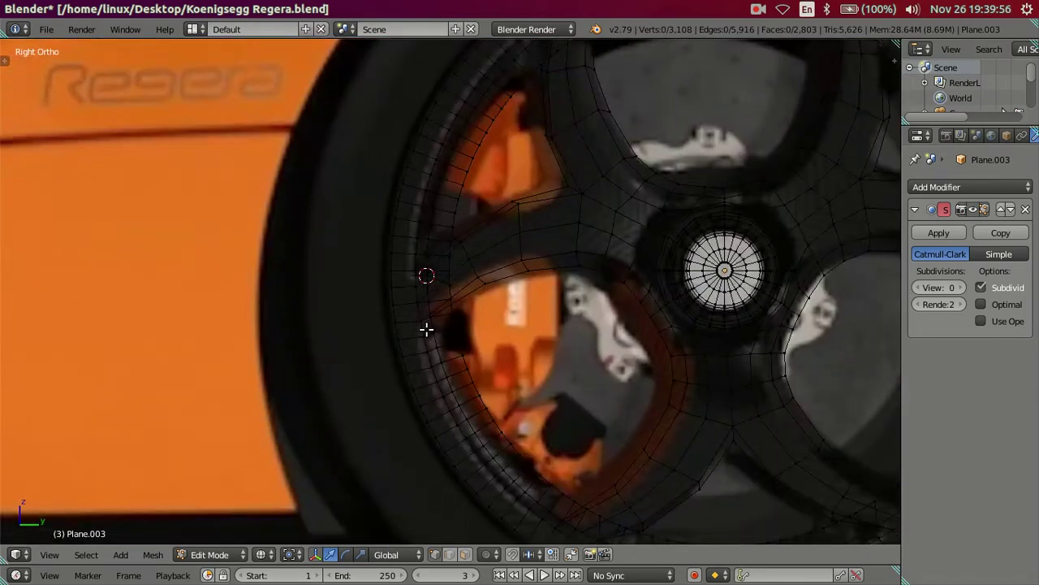
scroll(427, 329, "up", 4)
scroll(429, 323, "up", 2)
middle_click_drag(427, 320, 520, 422, "shift")
scroll(516, 328, "up", 1)
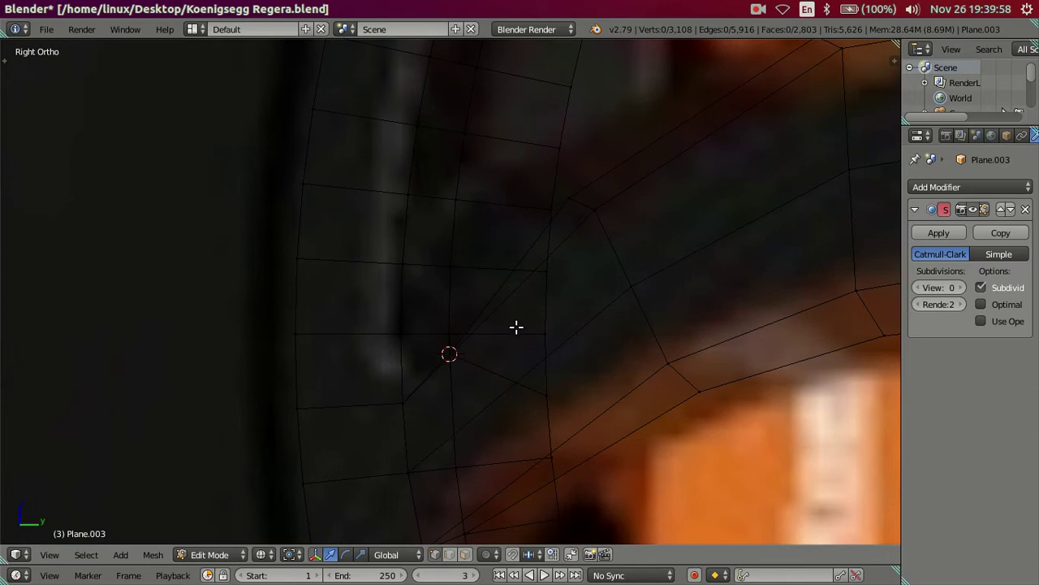
key("z")
key("z")
key("ctrl+r")
left_click(445, 302)
right_click(445, 302)
Merge both vertex pairs at the last vertex and dissolve the leftover edges at that joint
key("alt+m")
left_click(544, 301)
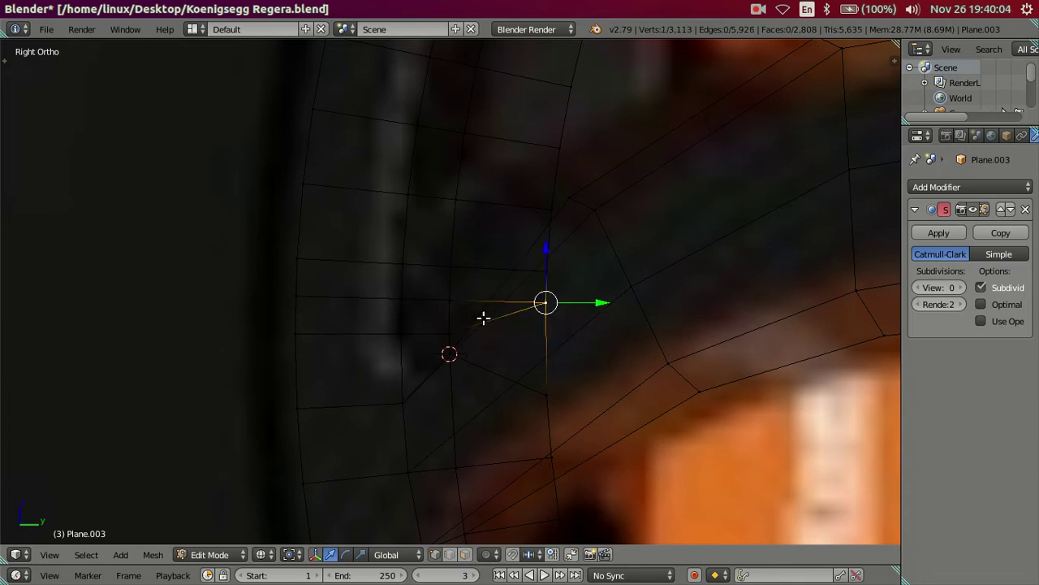
right_click(448, 336)
key("alt+m")
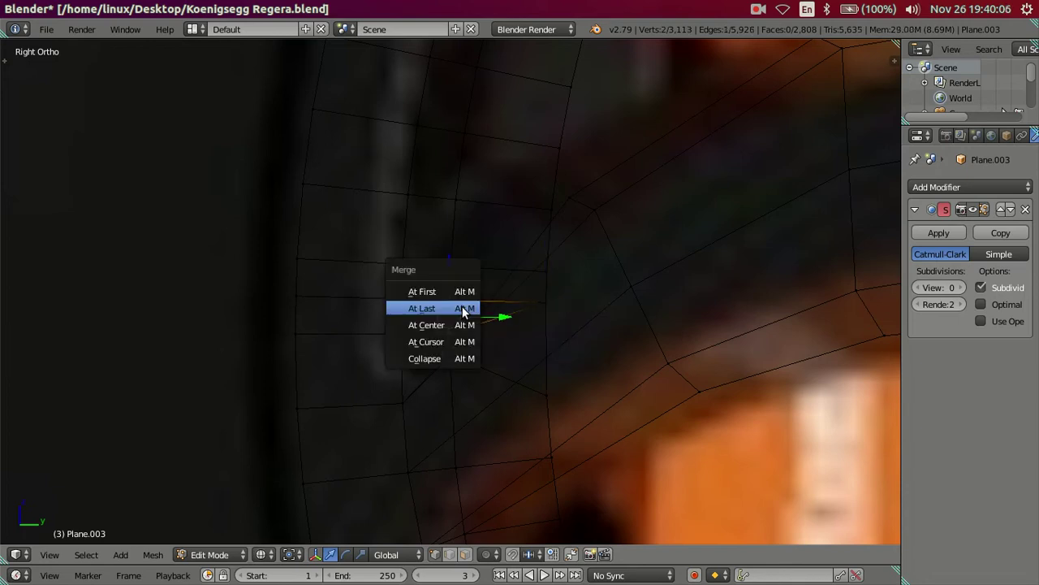
left_click(464, 309)
key("x")
left_click(589, 333)
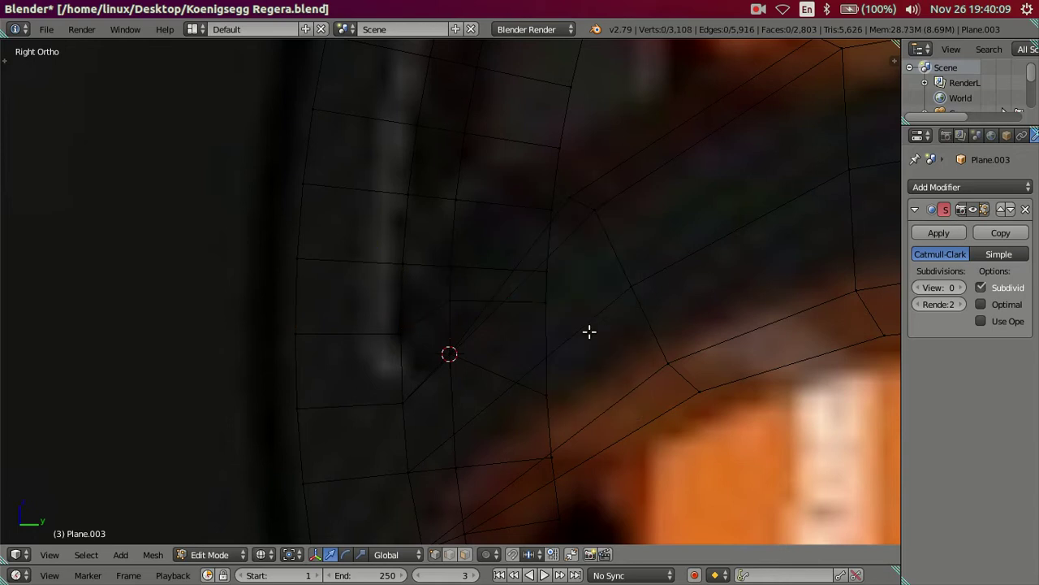
scroll(589, 331, "down", 3)
Raise the Subsurf preview level to 2 and inspect the smoothed wheel in Object Mode
scroll(572, 339, "down", 3)
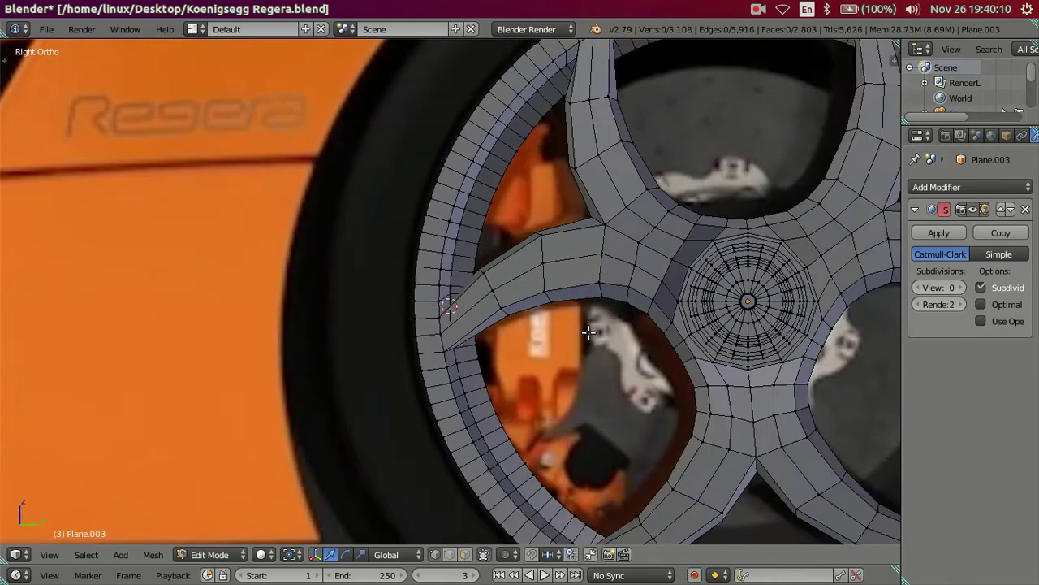
scroll(555, 348, "down", 1)
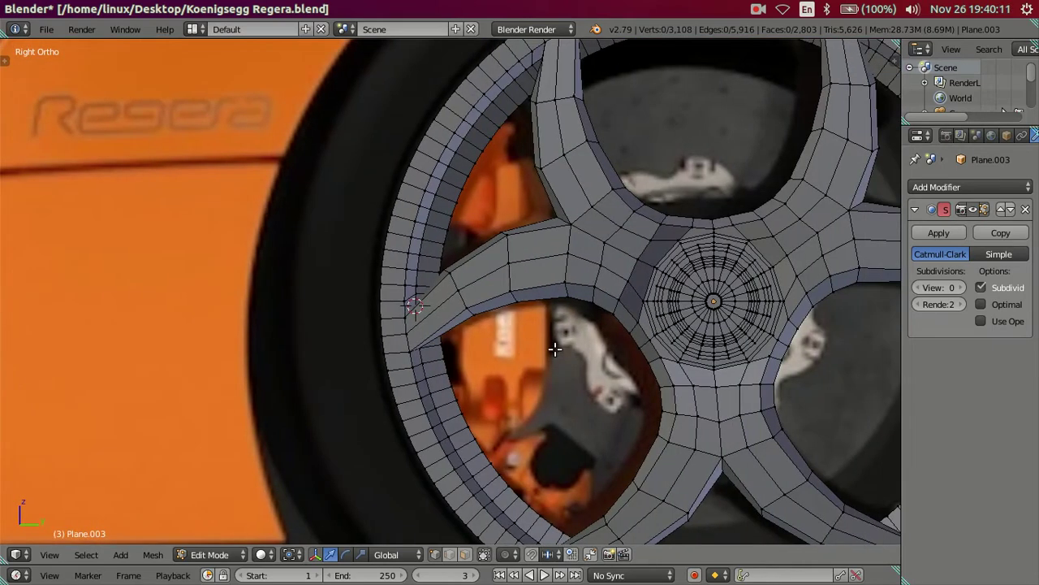
left_click(960, 287)
left_click(960, 288)
mouse_move(844, 301)
middle_mouse_down()
mouse_move(587, 353)
mouse_move(547, 325)
mouse_move(167, 287)
mouse_move(508, 336)
mouse_move(478, 281)
mouse_move(434, 246)
mouse_move(509, 317)
mouse_move(672, 343)
mouse_move(672, 318)
middle_mouse_up()
key("Tab")
scroll(672, 343, "up", 2)
mouse_move(709, 219)
middle_mouse_down()
mouse_move(561, 313)
mouse_move(578, 225)
mouse_move(531, 268)
middle_mouse_up()
scroll(526, 267, "up", 2)
scroll(504, 273, "down", 5)
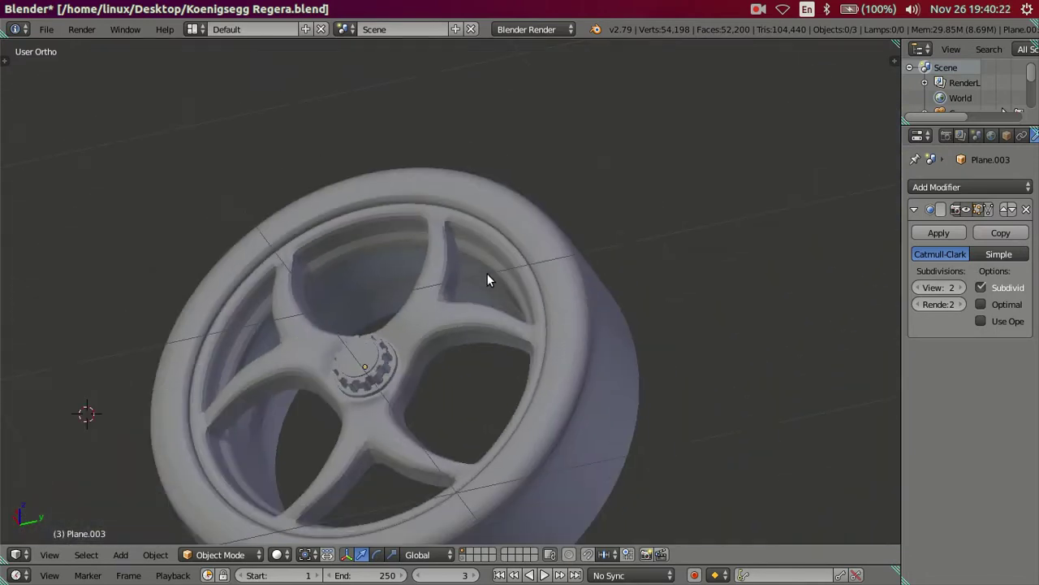
scroll(511, 357, "down", 2)
middle_click_drag(536, 434, 549, 415)
Compare the smoothed wheel against the car reference from the right side view
key("KP_3")
key("KP_Divide")
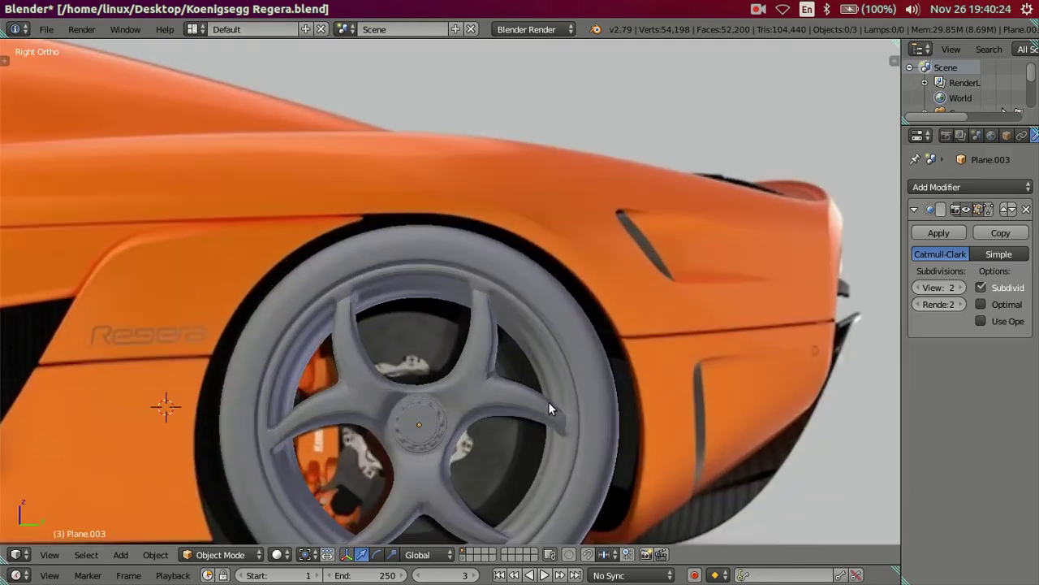
scroll(560, 315, "up", 2)
scroll(768, 388, "up", 2)
scroll(768, 387, "up", 2)
scroll(710, 325, "up", 1)
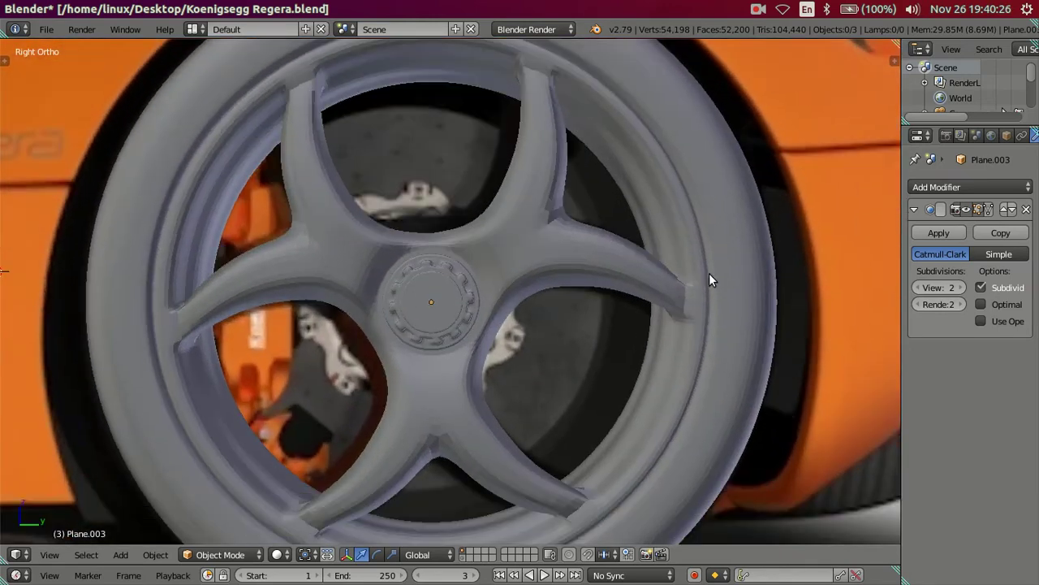
scroll(709, 273, "up", 1)
Set preview subdivision back to 0, isolate the wheel in local view, and return to Edit Mode
left_click(918, 287)
left_click(918, 288)
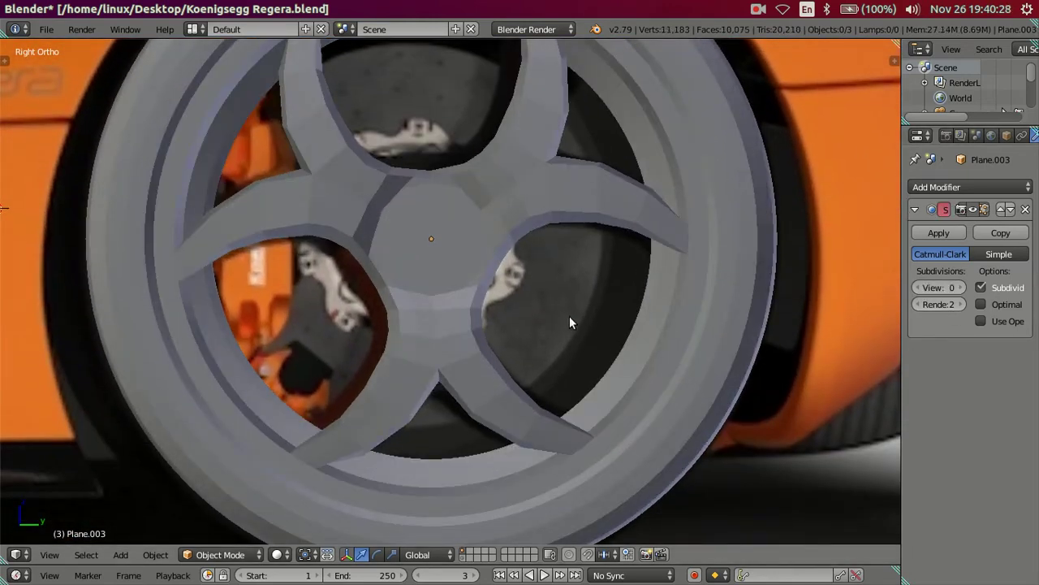
key("KP_Divide")
middle_click_drag(569, 316, 636, 339)
key("Tab")
mouse_move(652, 401)
middle_mouse_down()
mouse_move(473, 433)
mouse_move(287, 411)
mouse_move(376, 452)
mouse_move(300, 409)
middle_mouse_up()
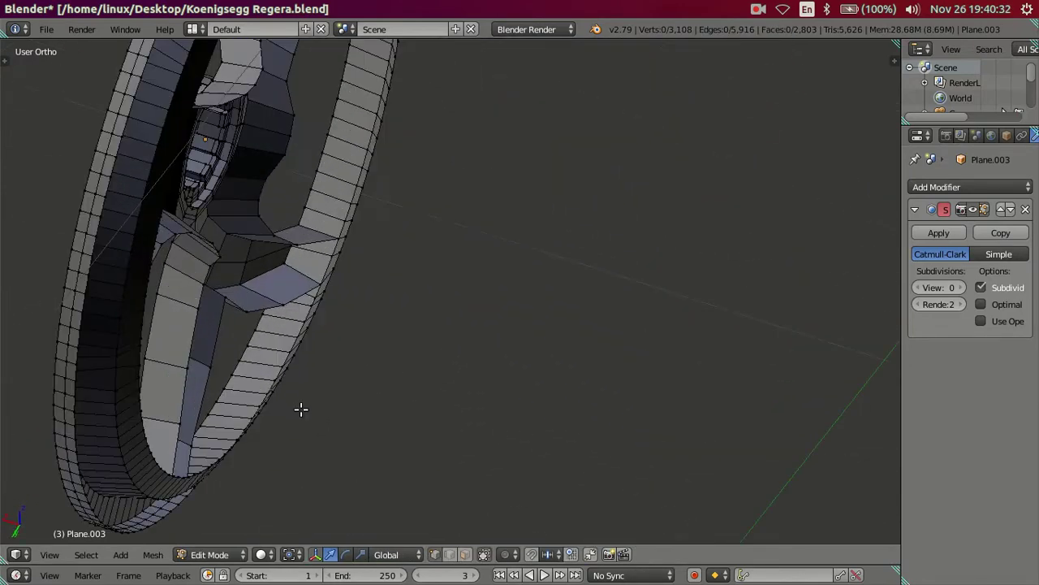
Loop-select the inner edge loops of the spoke openings one after another
mouse_move(222, 352)
middle_mouse_down()
mouse_move(457, 341)
mouse_move(410, 325)
middle_mouse_up()
right_click(265, 320, "alt")
mouse_move(318, 360)
middle_mouse_down()
mouse_move(370, 375)
mouse_move(360, 358)
mouse_move(302, 375)
middle_mouse_up()
scroll(340, 342, "down", 2)
middle_click_drag(381, 293, 634, 260)
scroll(432, 278, "up", 2)
right_click(431, 278, "alt+shift")
middle_click_drag(431, 278, 386, 243)
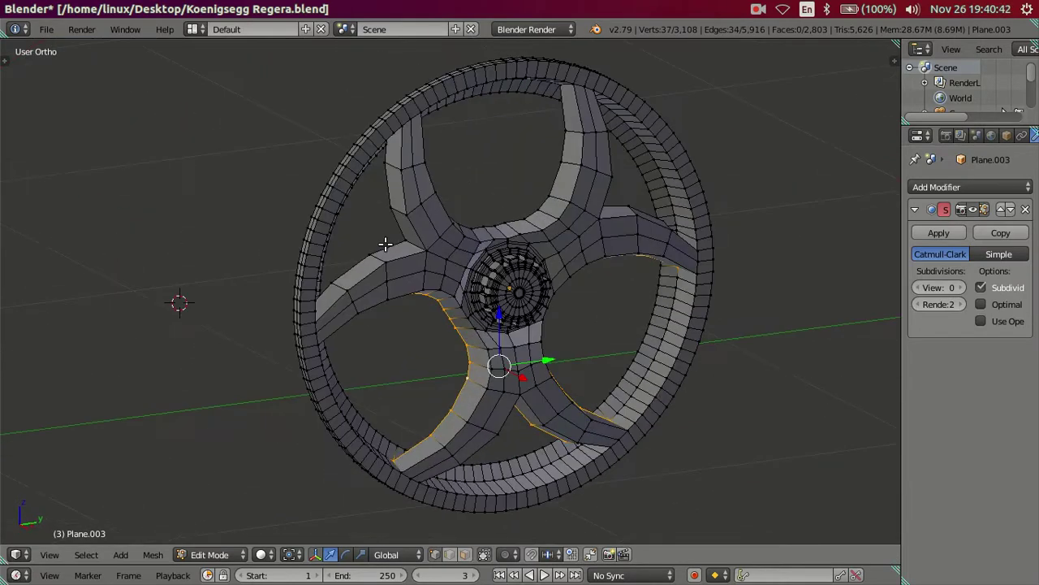
right_click(571, 209, "alt+shift")
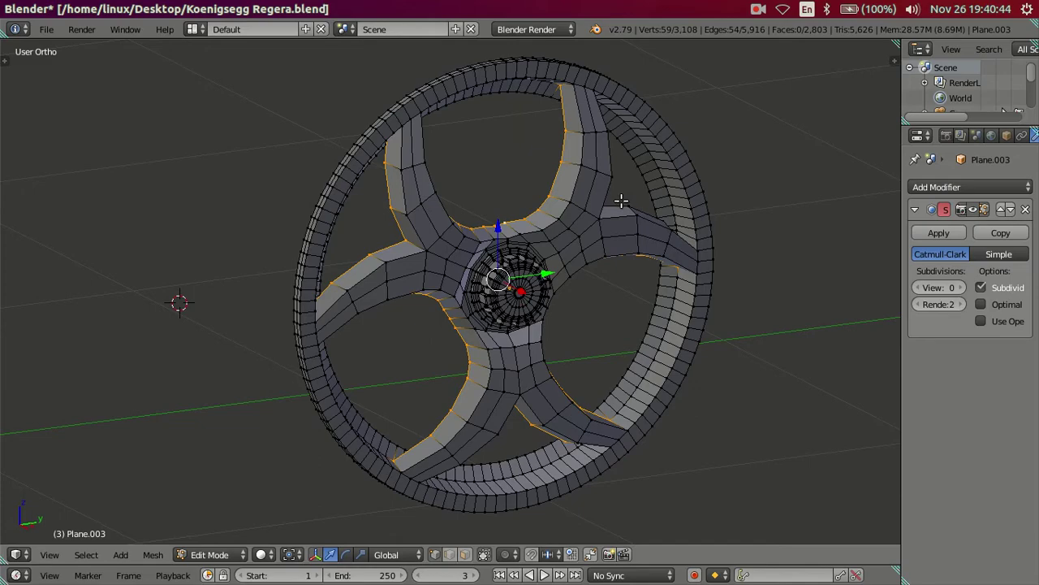
mouse_move(632, 291)
middle_mouse_down()
mouse_move(531, 255)
mouse_move(540, 255)
mouse_move(494, 306)
mouse_move(492, 332)
mouse_move(525, 304)
mouse_move(543, 321)
mouse_move(528, 338)
middle_mouse_up()
From the right side view, circle-deselect the vertices at the top, lower-left and lower-right spoke tips
scroll(528, 338, "down", 3)
key("KP_3")
scroll(549, 320, "up", 3)
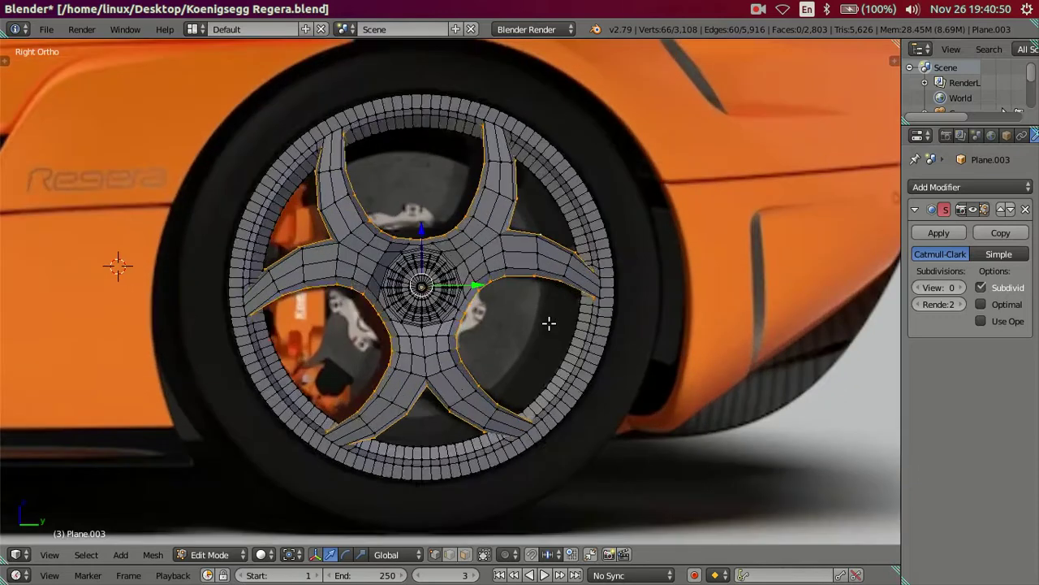
scroll(548, 319, "up", 1)
scroll(509, 255, "down", 1)
key("c")
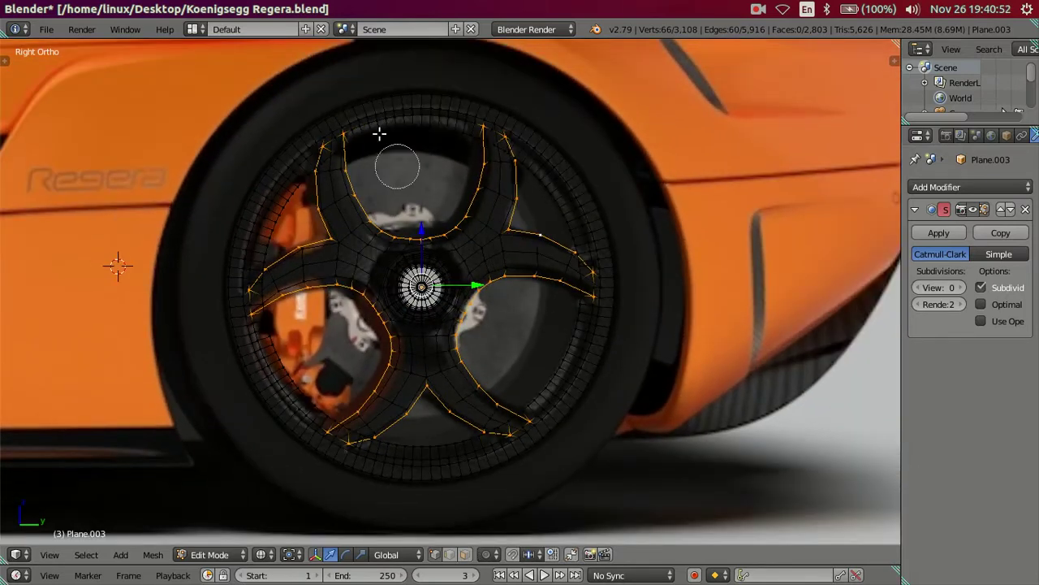
middle_click_drag(334, 116, 324, 123)
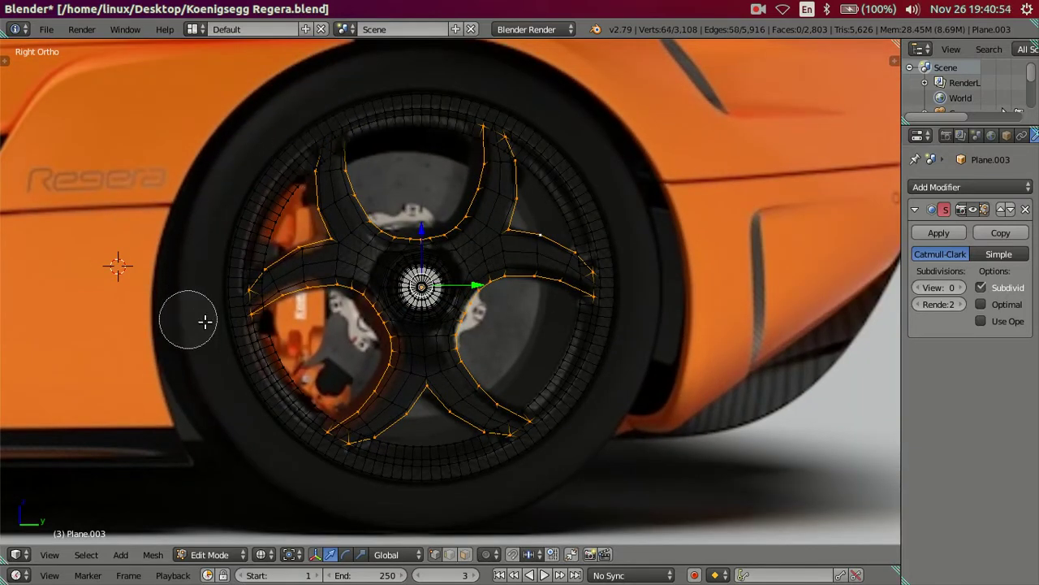
middle_click_drag(279, 430, 334, 456)
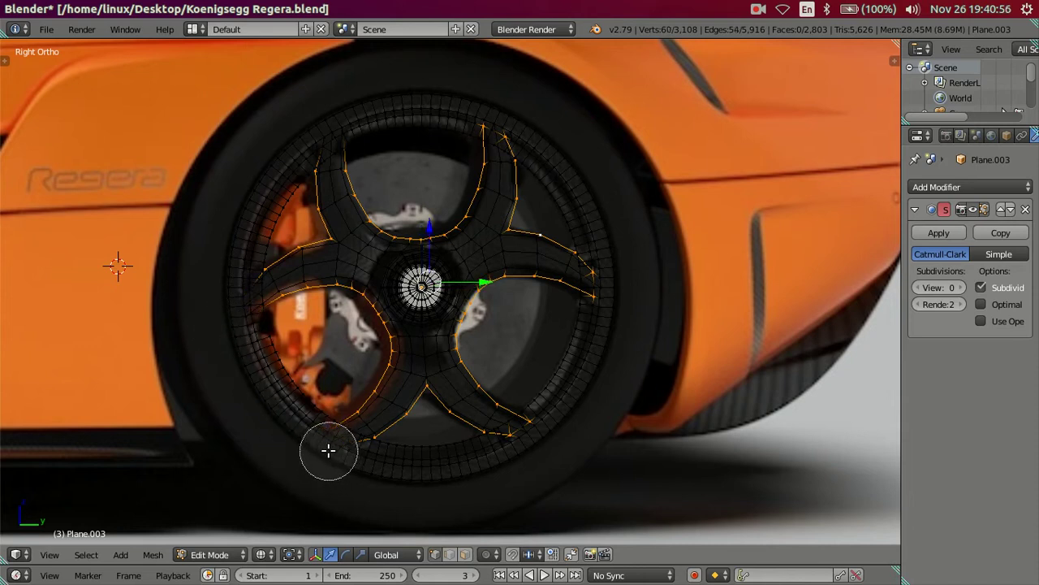
middle_click_drag(525, 447, 531, 434)
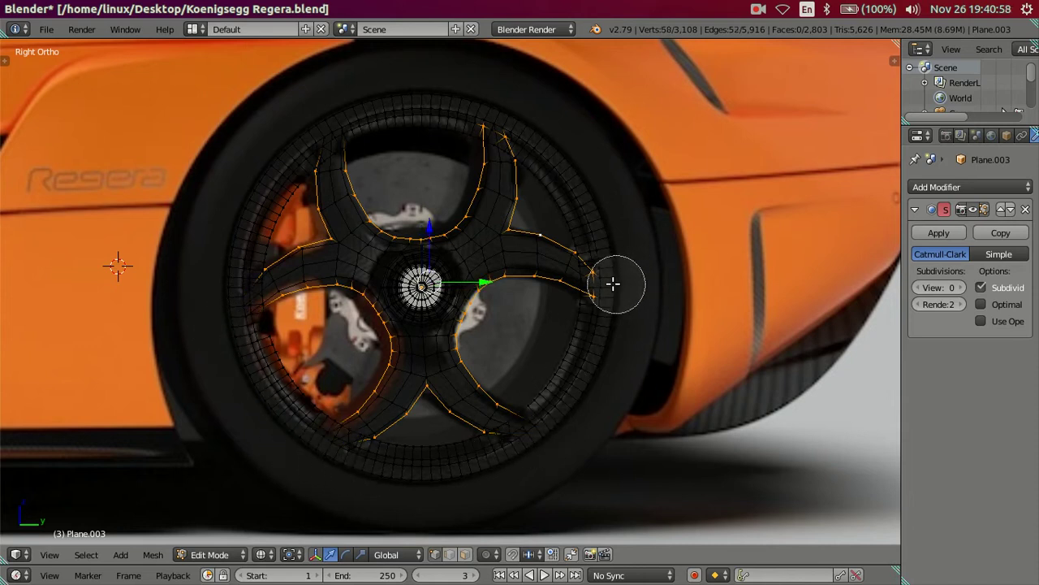
middle_click_drag(522, 128, 492, 116)
right_click(493, 118)
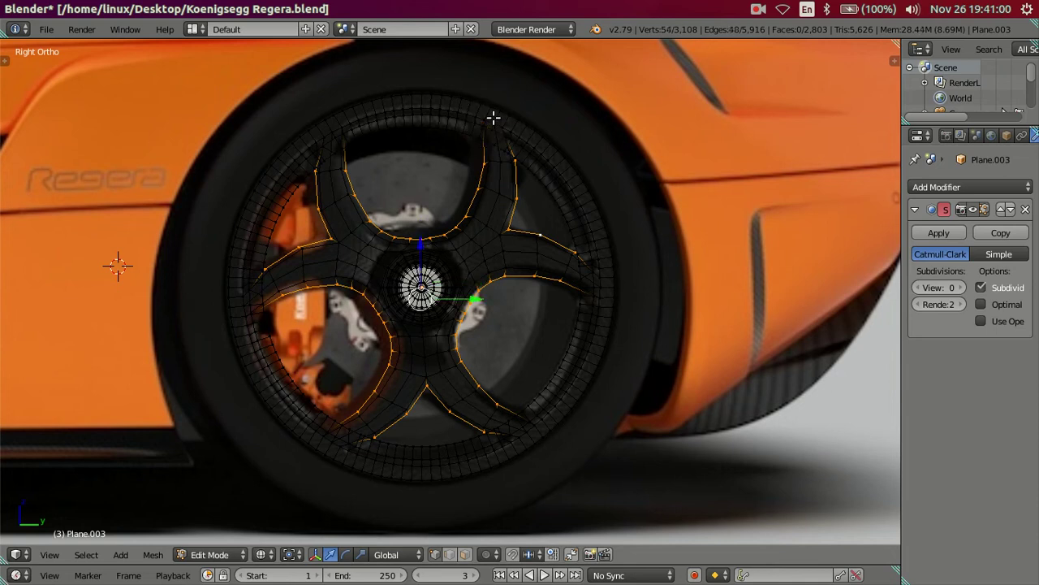
mouse_move(649, 396)
middle_mouse_down()
mouse_move(422, 419)
mouse_move(487, 399)
mouse_move(422, 350)
mouse_move(476, 366)
mouse_move(455, 390)
mouse_move(427, 362)
mouse_move(484, 371)
mouse_move(522, 359)
mouse_move(439, 373)
middle_mouse_up()
Show the N-panel Transform and View properties, then orbit the wheel to a near edge-on view
scroll(486, 402, "up", 2)
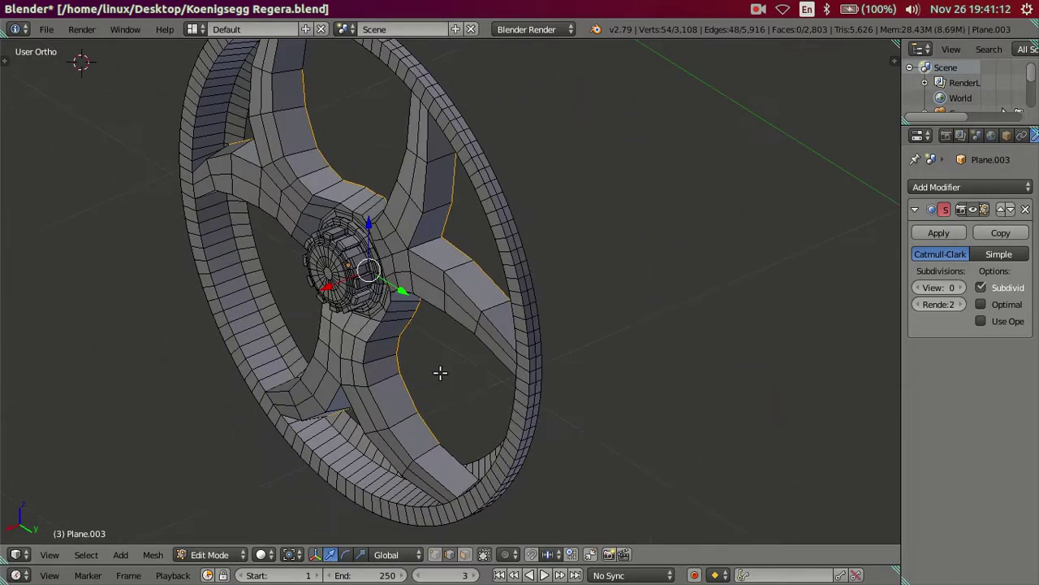
scroll(487, 440, "up", 2)
middle_click_drag(487, 440, 560, 446)
key("n")
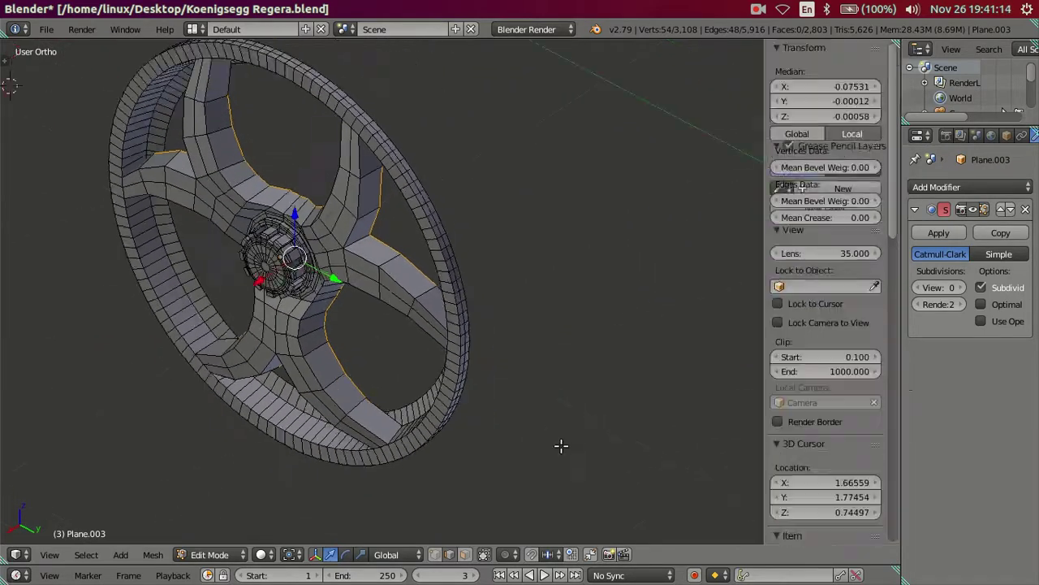
scroll(440, 439, "up", 2)
middle_click_drag(439, 440, 405, 359)
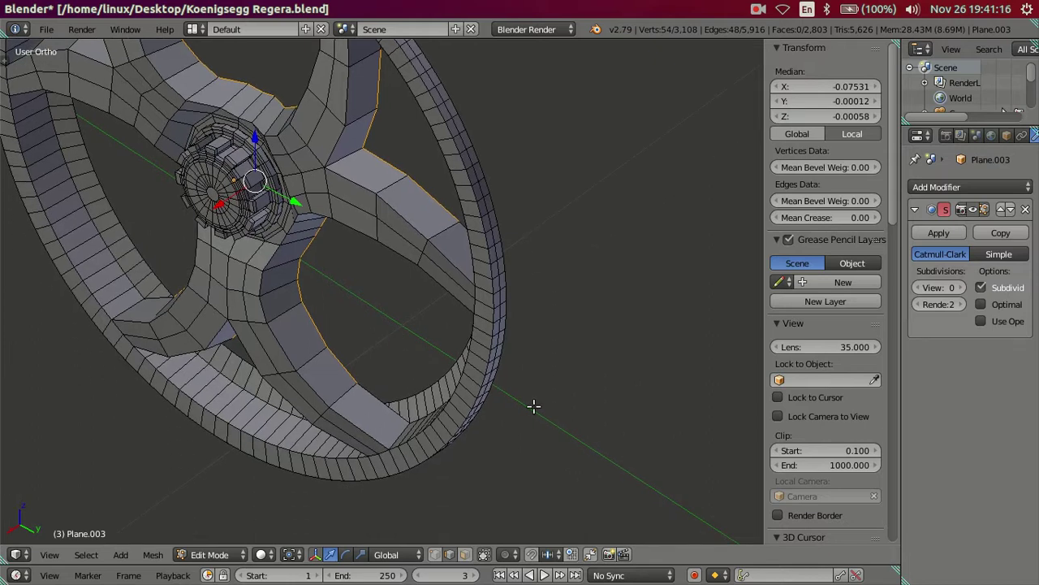
middle_click_drag(533, 406, 524, 331)
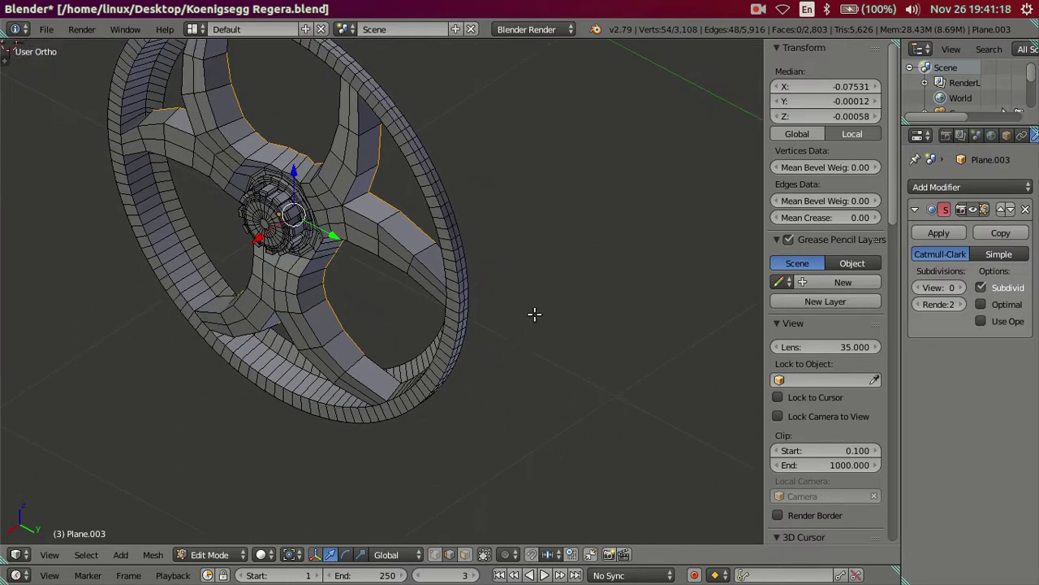
mouse_move(437, 242)
middle_mouse_down()
mouse_move(362, 344)
mouse_move(327, 287)
mouse_move(324, 242)
mouse_move(348, 230)
mouse_move(377, 242)
middle_mouse_up()
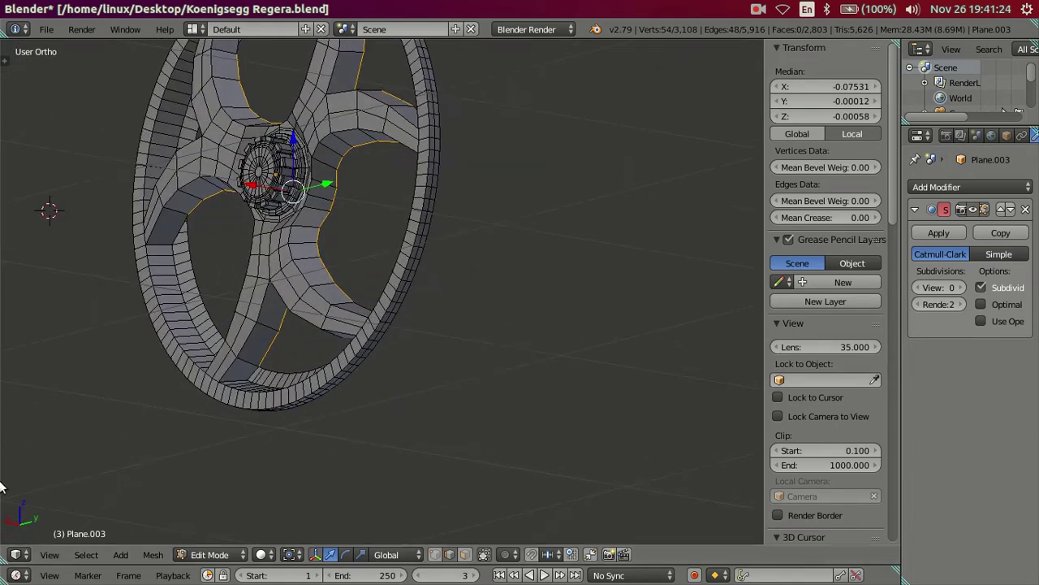
left_click(10, 313)
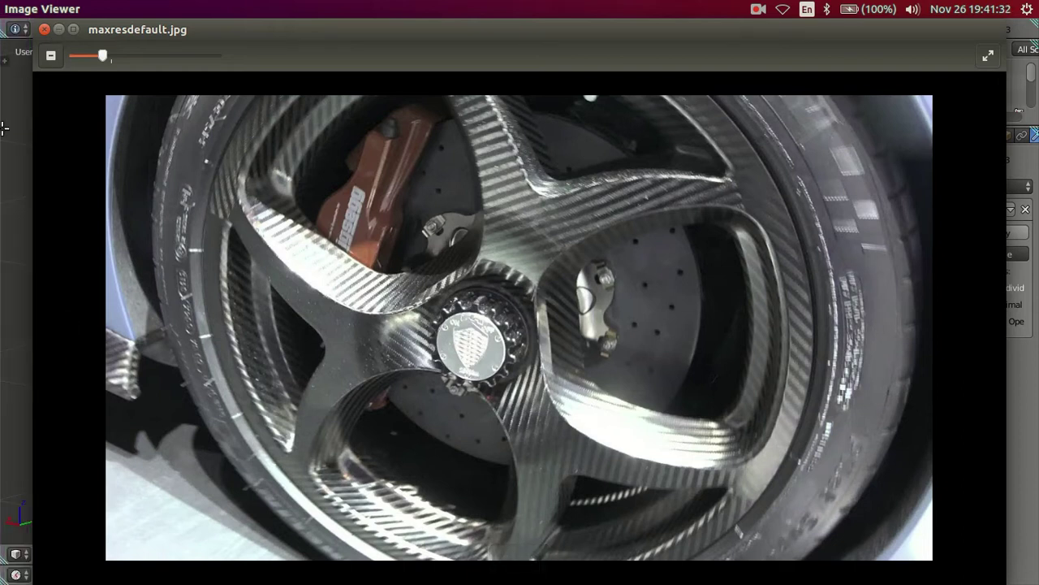
left_click(12, 203)
mouse_move(477, 286)
middle_mouse_down()
mouse_move(441, 271)
mouse_move(435, 301)
mouse_move(469, 323)
mouse_move(487, 365)
mouse_move(459, 360)
mouse_move(434, 273)
mouse_move(466, 267)
mouse_move(466, 256)
mouse_move(490, 297)
mouse_move(487, 269)
mouse_move(522, 295)
mouse_move(519, 284)
mouse_move(587, 304)
mouse_move(576, 362)
mouse_move(543, 387)
mouse_move(441, 373)
mouse_move(434, 313)
mouse_move(473, 325)
mouse_move(470, 315)
mouse_move(476, 327)
mouse_move(489, 278)
middle_mouse_up()
Set the first vertex beside the hub to X -0.10735 in the Transform panel
scroll(381, 246, "up", 3)
scroll(462, 355, "up", 2)
scroll(462, 355, "down", 1)
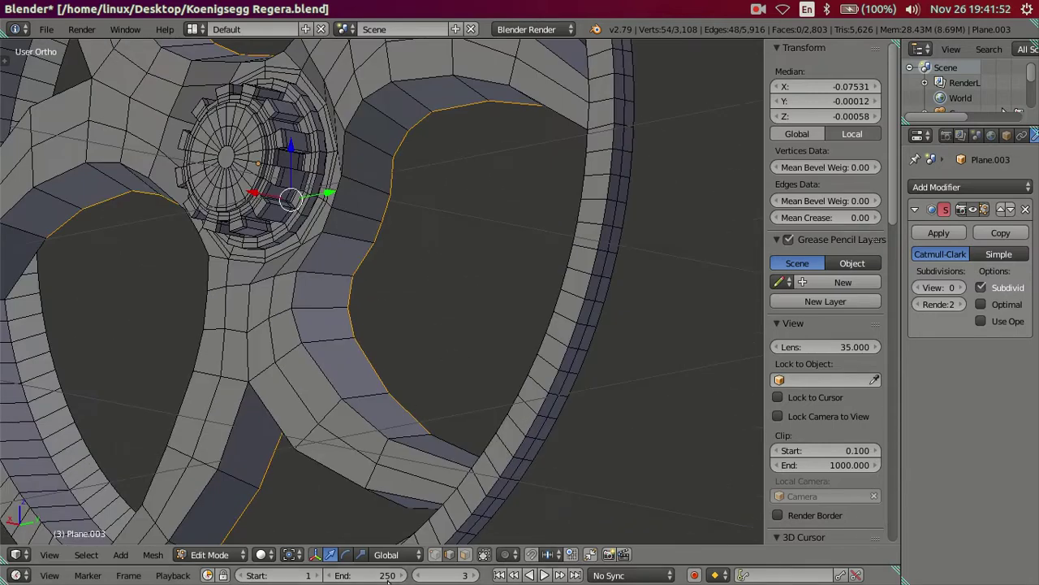
scroll(407, 354, "down", 1)
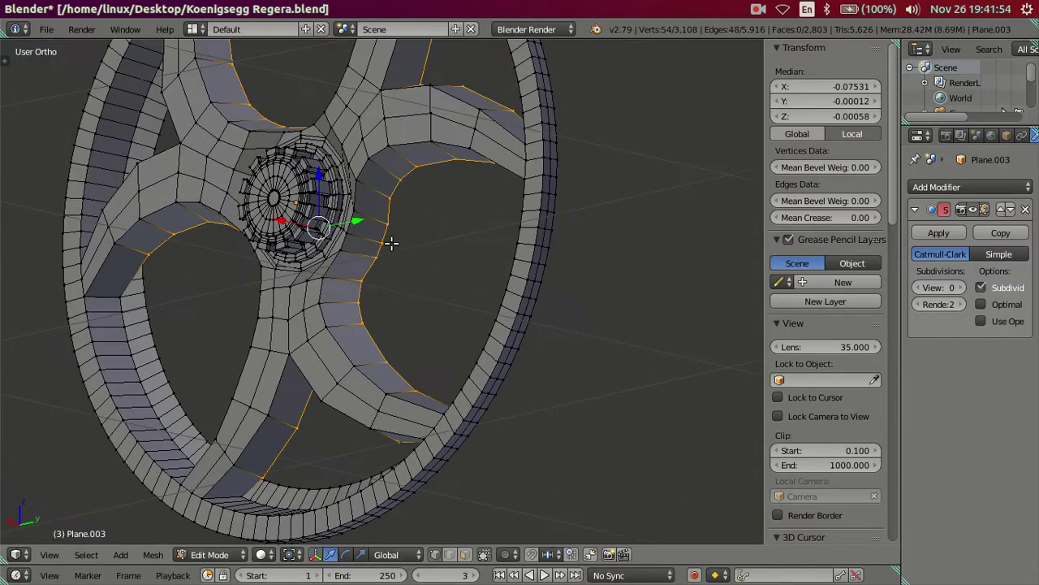
right_click(392, 243)
middle_click_drag(413, 260, 379, 210)
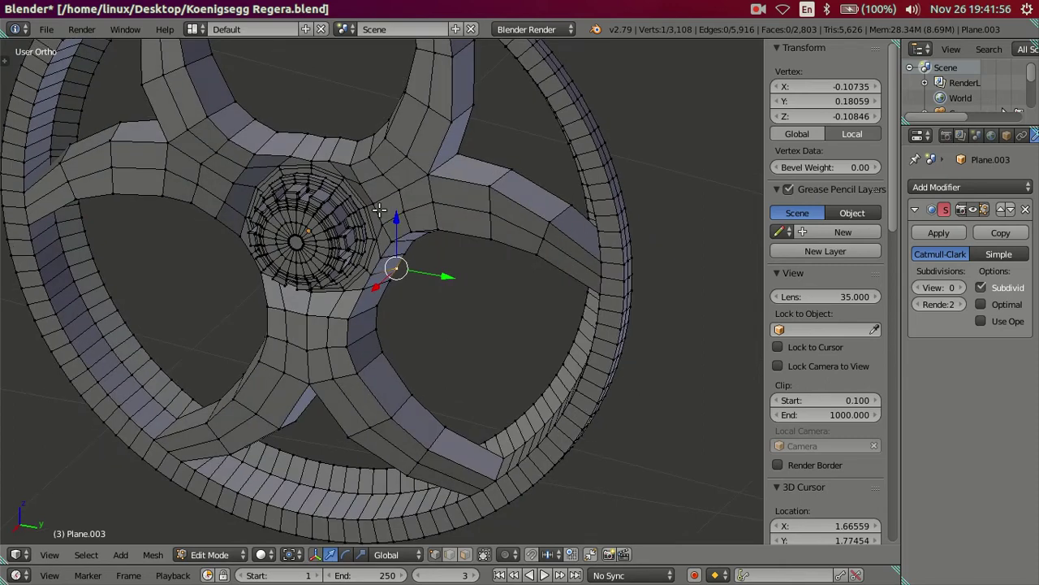
middle_click_drag(313, 209, 298, 232)
middle_click_drag(476, 289, 351, 267)
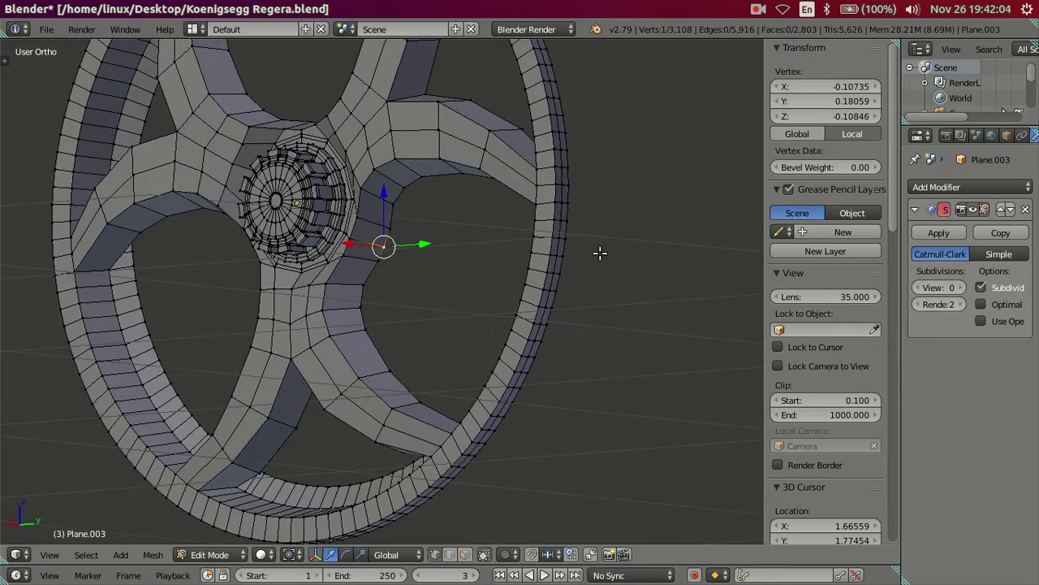
middle_click_drag(600, 254, 558, 260)
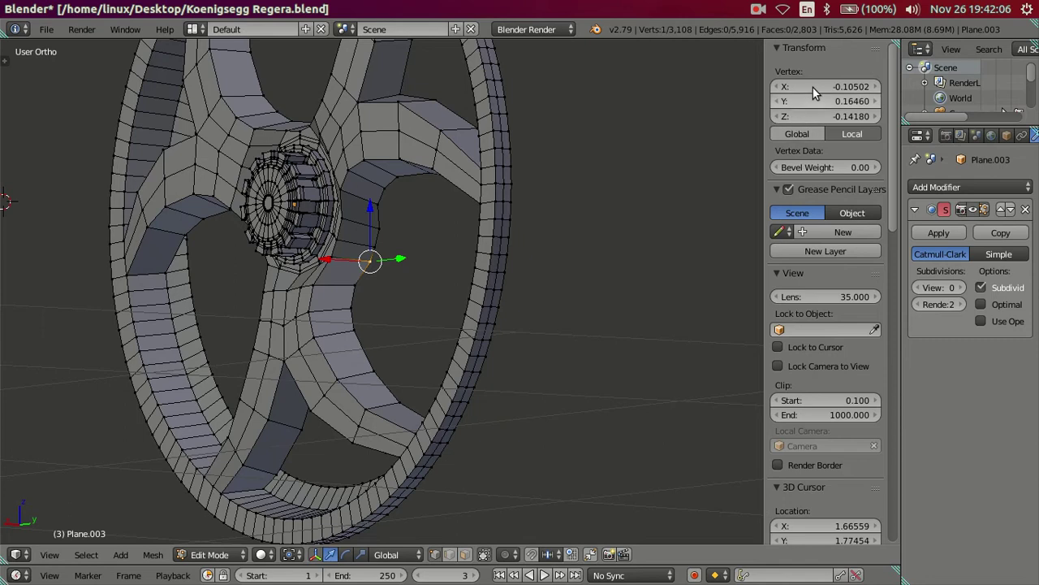
left_click_drag(818, 83, 799, 89)
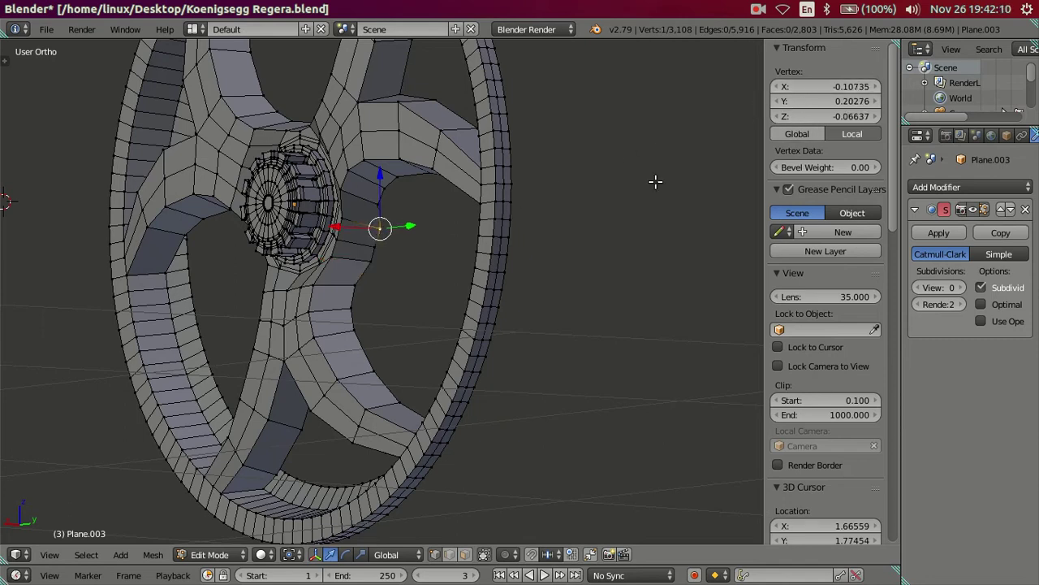
Paste X -0.10735 onto two more hub-joint vertices, including one on the lower spoke
right_click(366, 301)
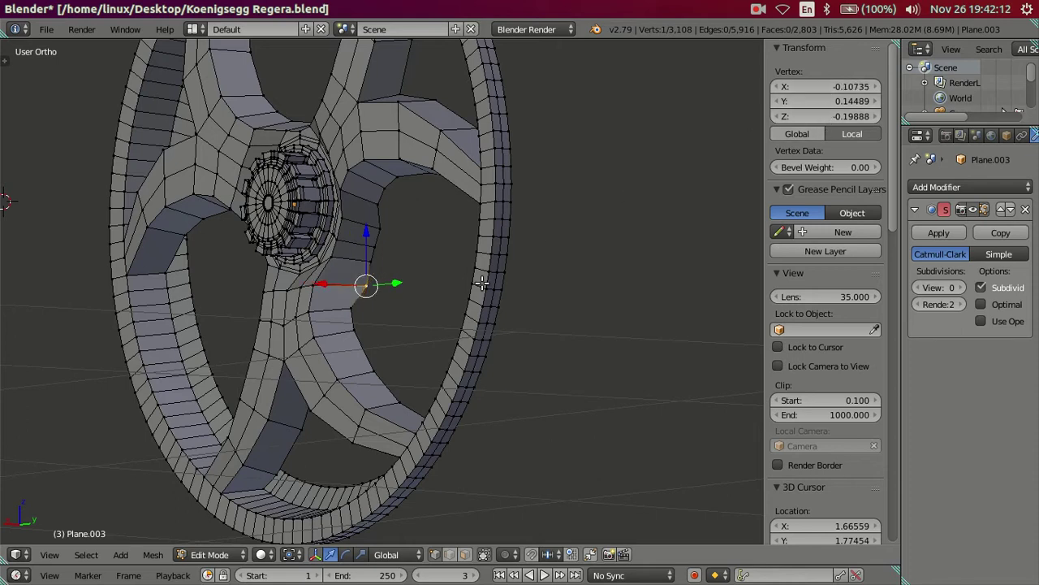
right_click(363, 307)
key("ctrl+v")
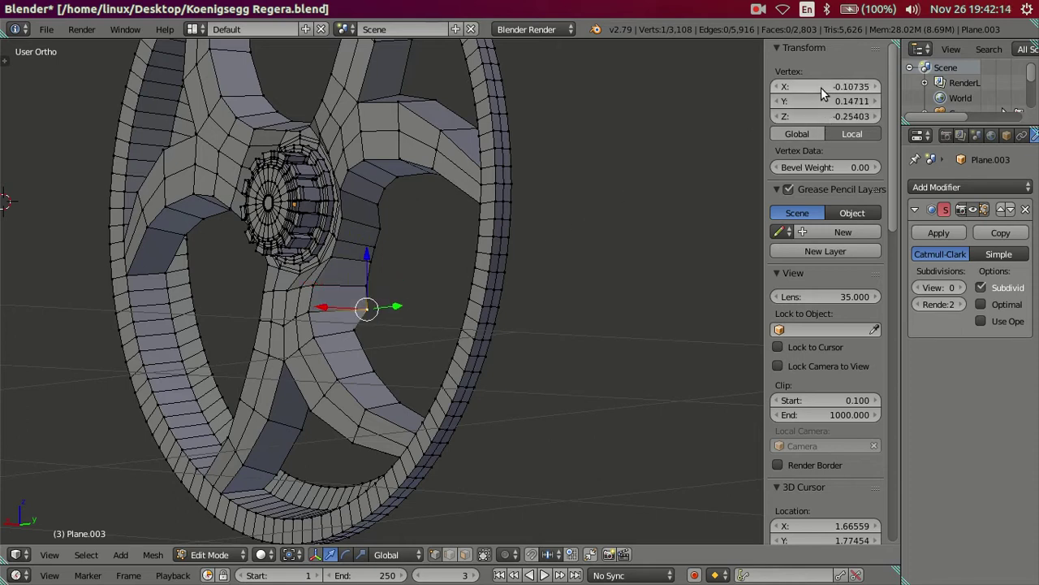
middle_click_drag(377, 290, 653, 141, "shift")
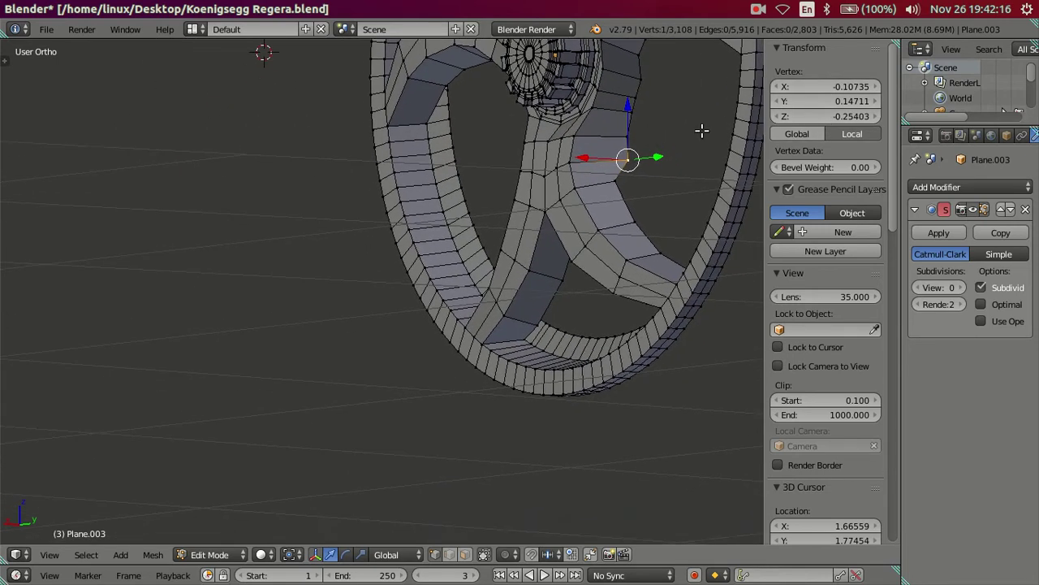
right_click(620, 182)
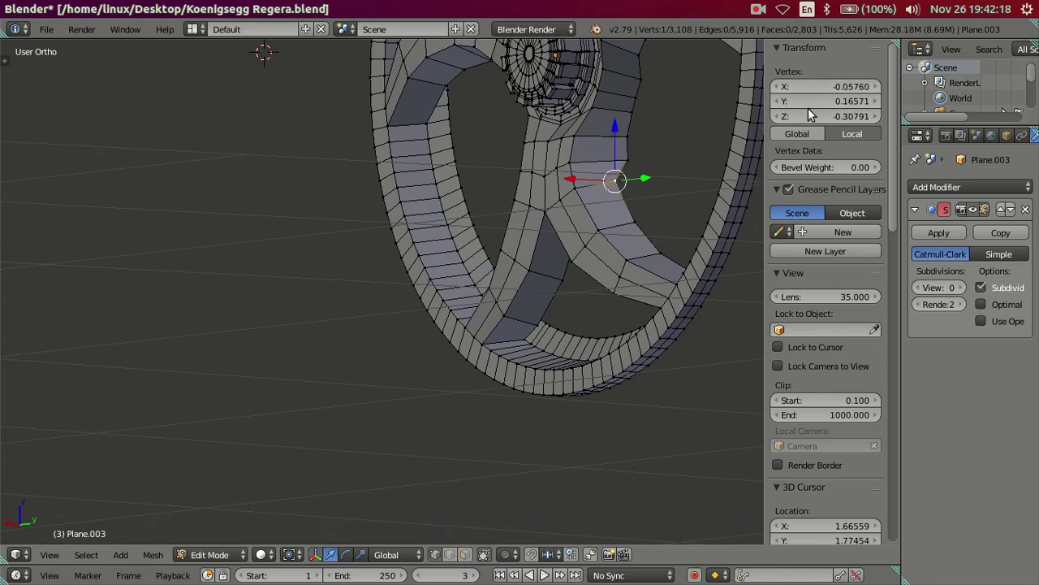
right_click(635, 221)
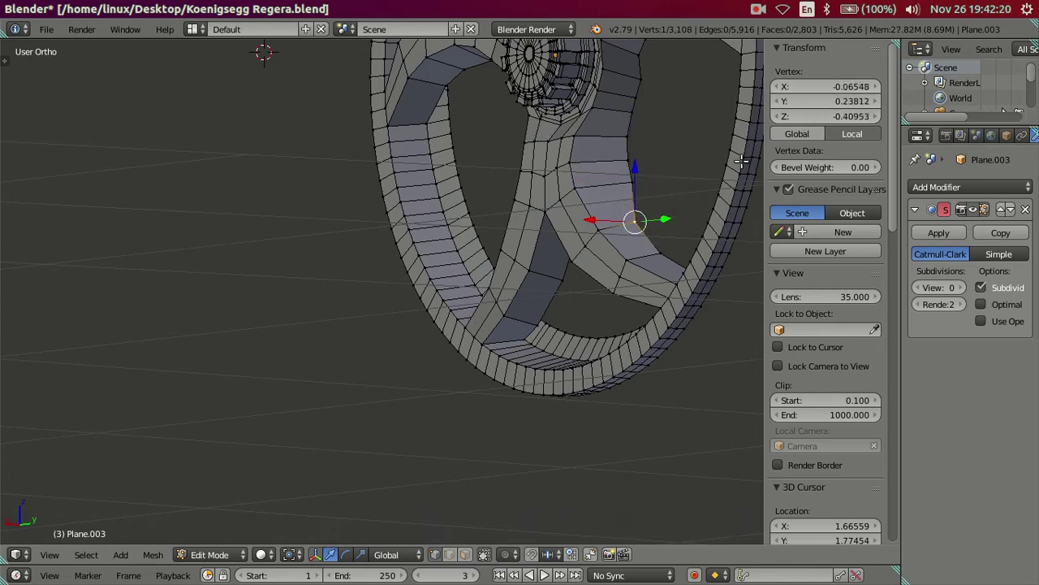
key("ctrl+v")
Align another hub-joint vertex to X -0.10735 from a new viewing angle
scroll(647, 251, "down", 3)
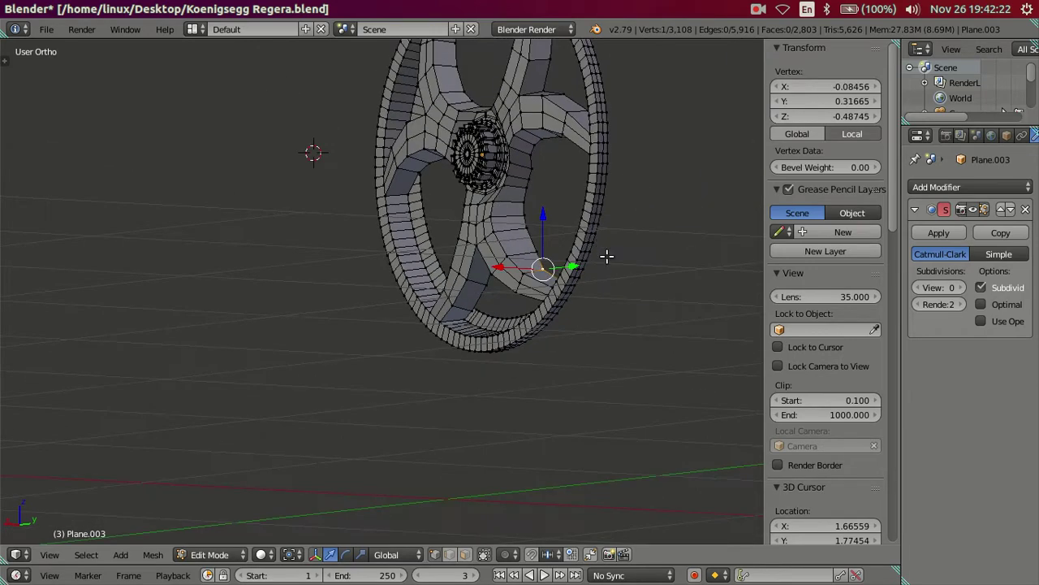
middle_click_drag(609, 255, 641, 300)
scroll(641, 305, "up", 2)
scroll(644, 350, "up", 2)
left_click_drag(826, 87, 800, 89)
mouse_move(678, 220)
middle_mouse_down()
mouse_move(524, 294)
mouse_move(552, 154)
mouse_move(509, 252)
mouse_move(555, 233)
mouse_move(501, 297)
mouse_move(457, 306)
middle_mouse_up()
Select the row of vertices running out along the spoke from the hub and set their X to -0.10735
right_click(459, 305)
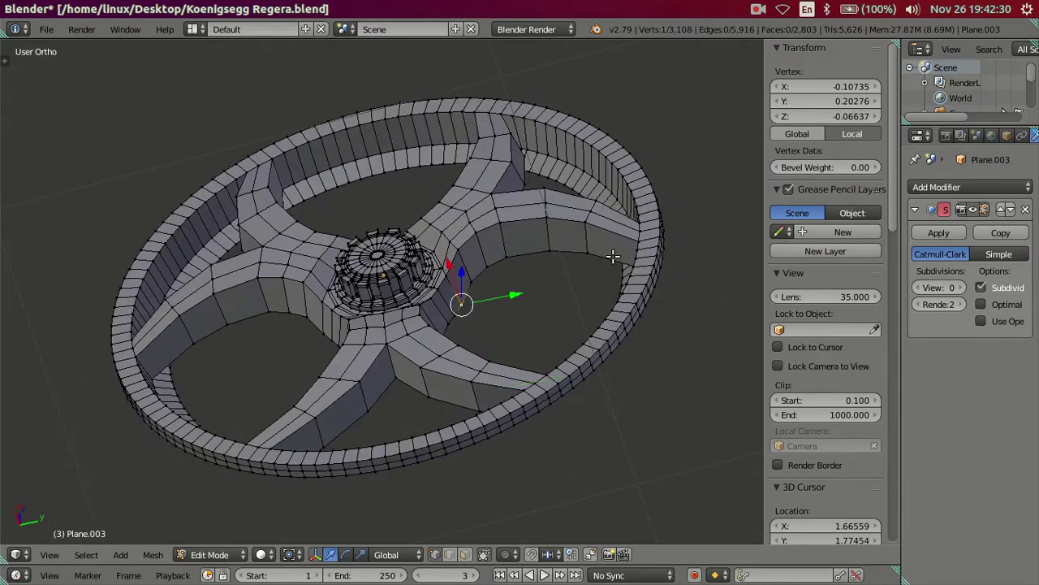
right_click(475, 276)
right_click(485, 266)
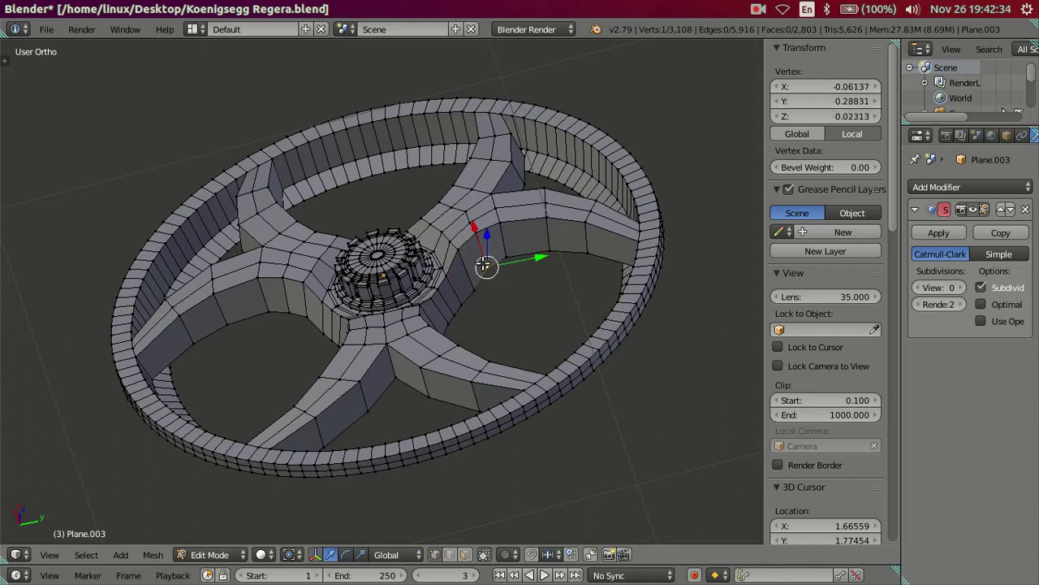
right_click(487, 274)
right_click(505, 255)
right_click(510, 270)
right_click(549, 242)
right_click(552, 258)
right_click(587, 252)
left_click_drag(814, 86, 800, 87)
scroll(497, 284, "down", 2)
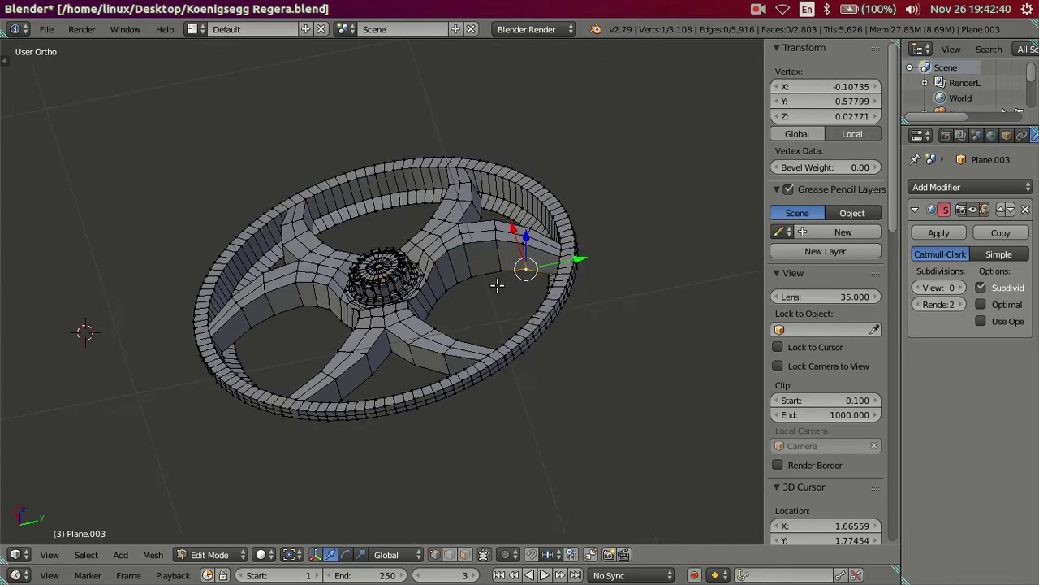
middle_click_drag(492, 341, 503, 410)
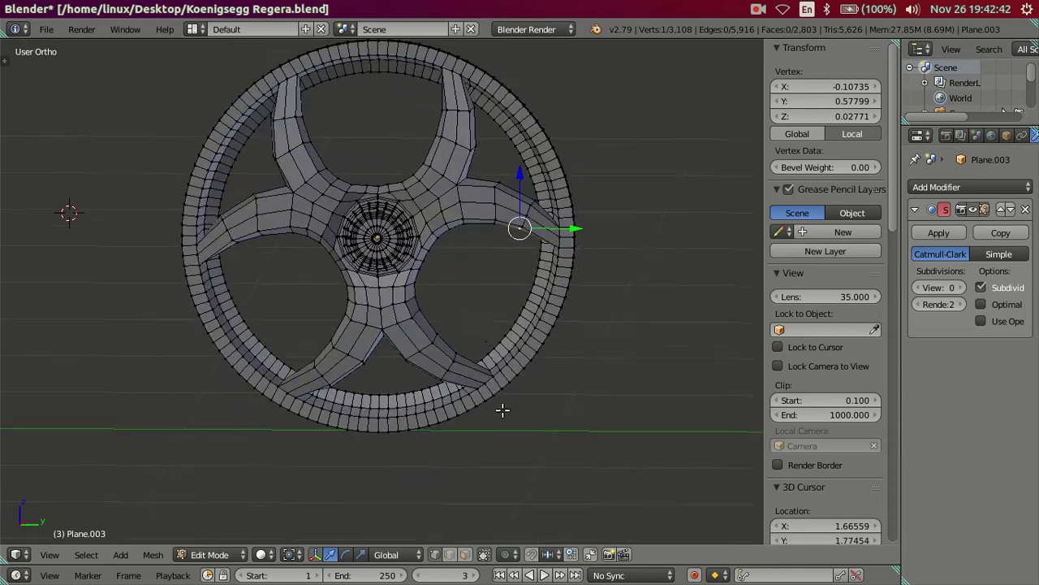
Deselect all, pick three vertices on the upper-right spoke, and set their X to -0.10735
key("KP_3")
scroll(503, 304, "up", 1)
mouse_move(529, 323)
middle_mouse_down()
mouse_move(512, 253)
mouse_move(514, 294)
mouse_move(526, 275)
mouse_move(489, 295)
mouse_move(490, 285)
mouse_move(477, 354)
mouse_move(454, 332)
mouse_move(460, 313)
mouse_move(422, 327)
middle_mouse_up()
key("a")
right_click(466, 297)
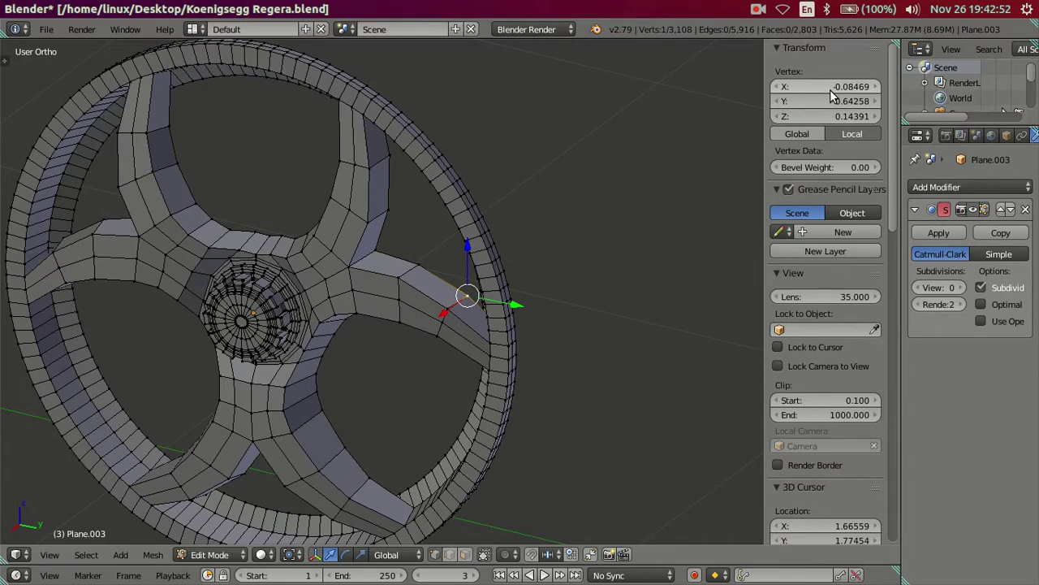
right_click(468, 293)
right_click(418, 264)
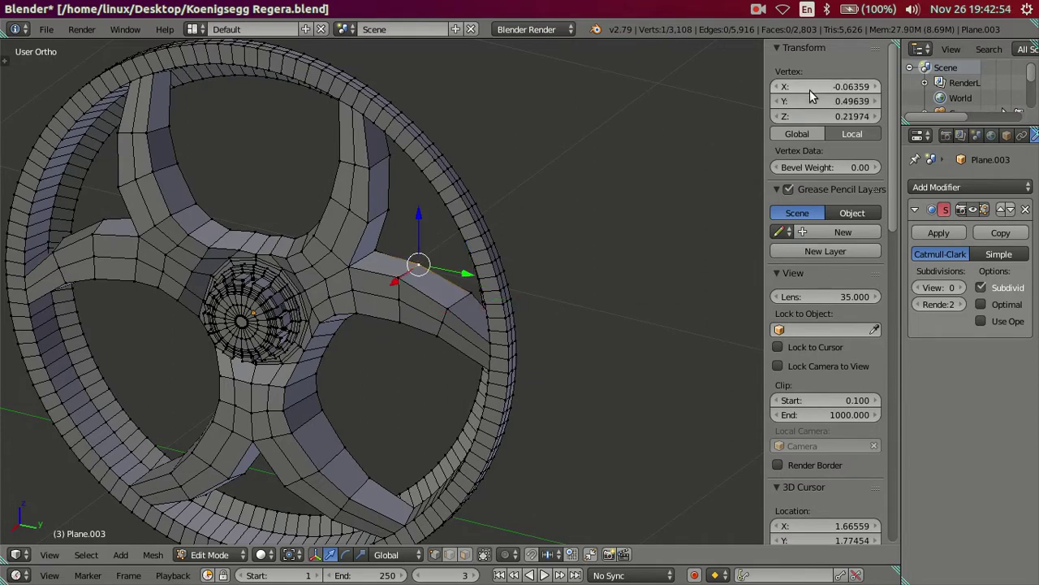
left_click_drag(810, 87, 357, 233)
Edge-slide the next spoke vertices up toward the rim and align them to X -0.10735, undoing stray edits
key("g")
key("g")
left_click(566, 156)
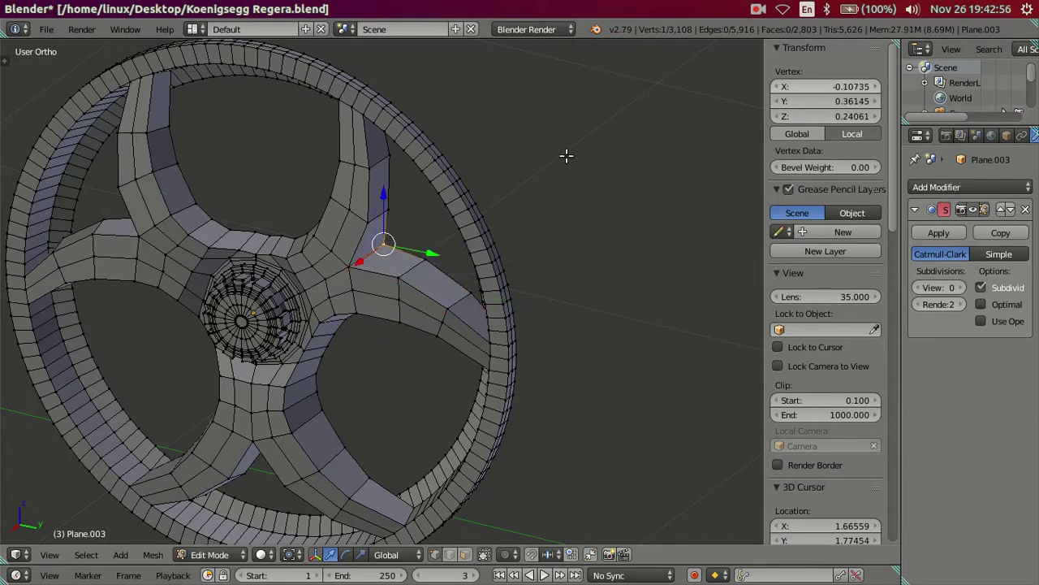
right_click(380, 210)
key("g")
key("g")
left_click(696, 116)
key("g")
key("x")
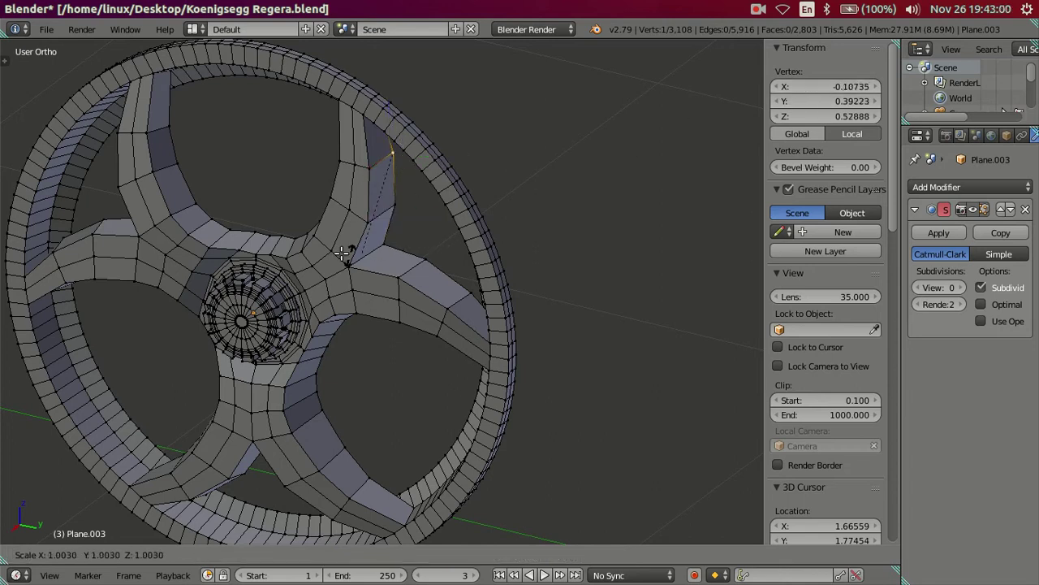
left_click(383, 278)
mouse_move(382, 278)
middle_mouse_down()
mouse_move(494, 268)
mouse_move(460, 241)
mouse_move(457, 304)
mouse_move(432, 327)
mouse_move(365, 168)
middle_mouse_up()
right_click(373, 162)
key("ctrl+z")
key("ctrl+z")
key("ctrl+z")
key("ctrl+z")
key("ctrl+z")
key("ctrl+z")
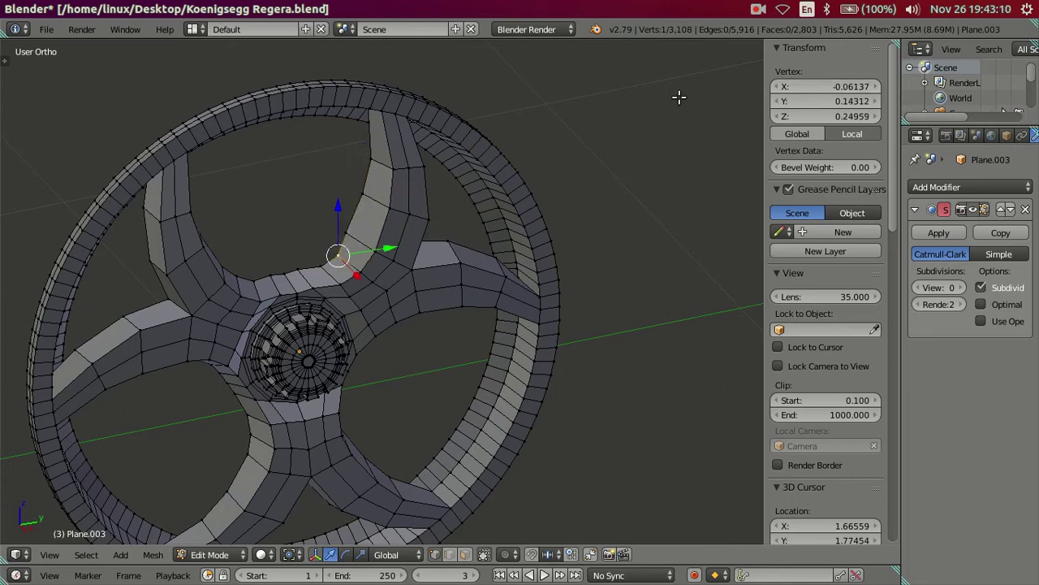
Pick the spoke-junction vertices running from the hub up the left-hand spoke
right_click(302, 263)
key("ctrl+z")
key("ctrl+z")
right_click(301, 259)
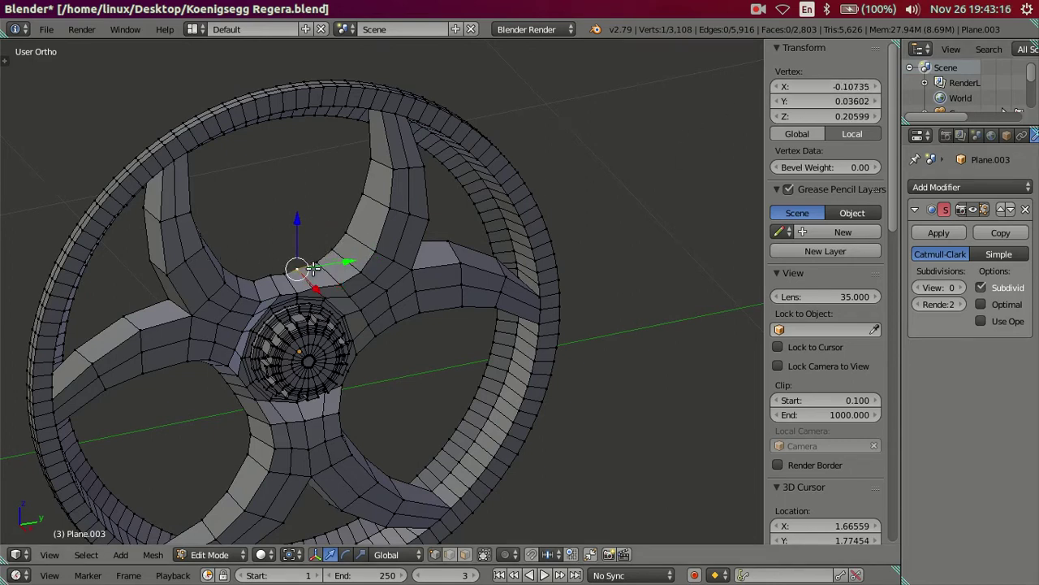
middle_click_drag(313, 268, 268, 268)
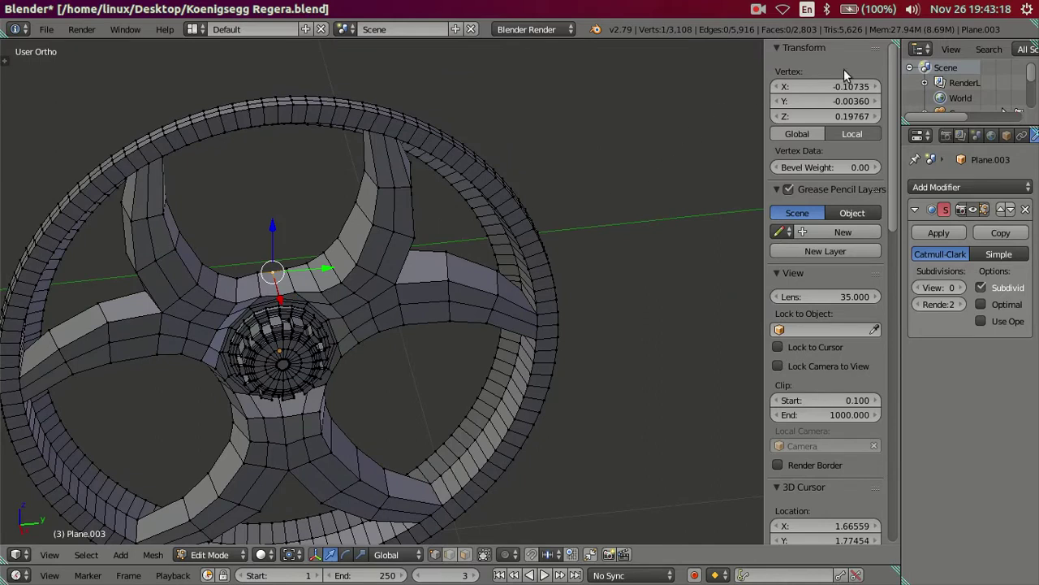
right_click(253, 270)
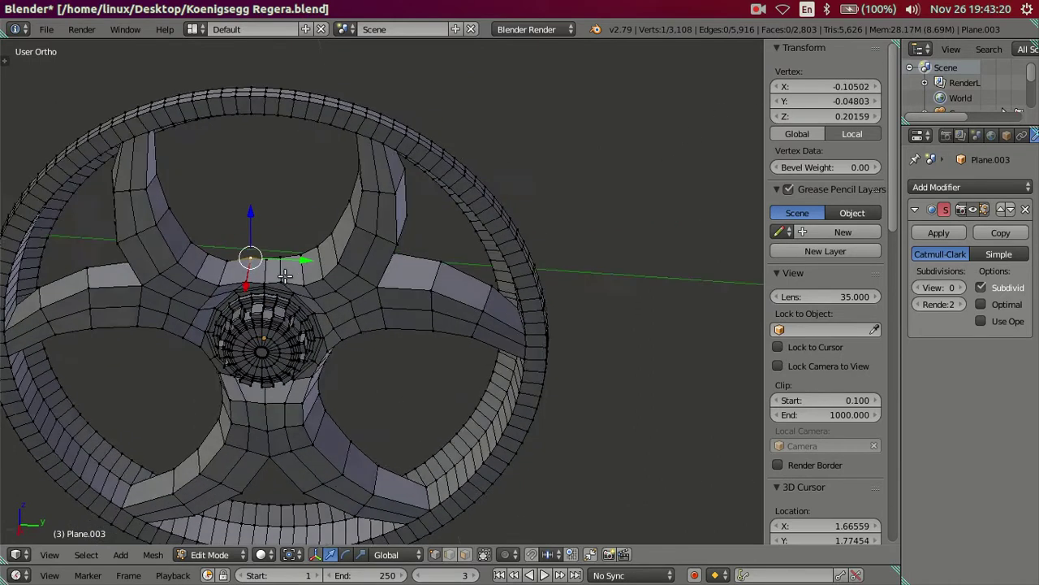
middle_click_drag(252, 271, 500, 312)
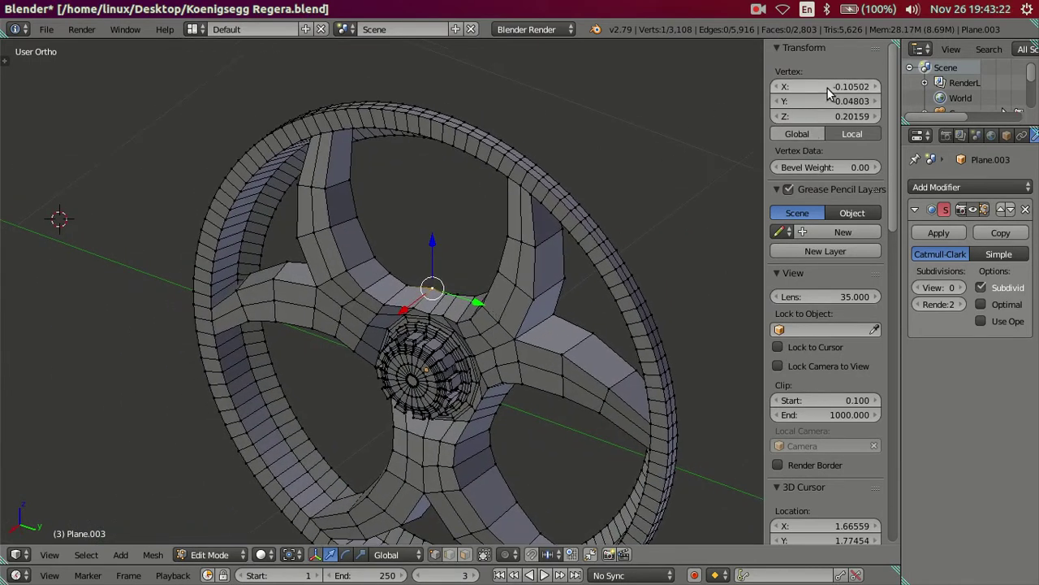
right_click(408, 279)
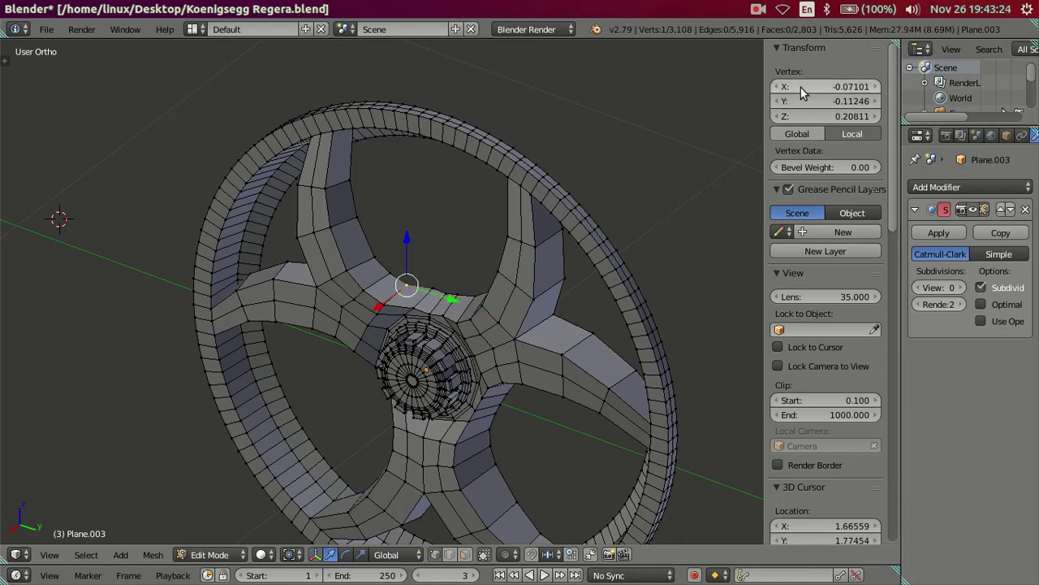
right_click(393, 265)
right_click(380, 255)
right_click(376, 213)
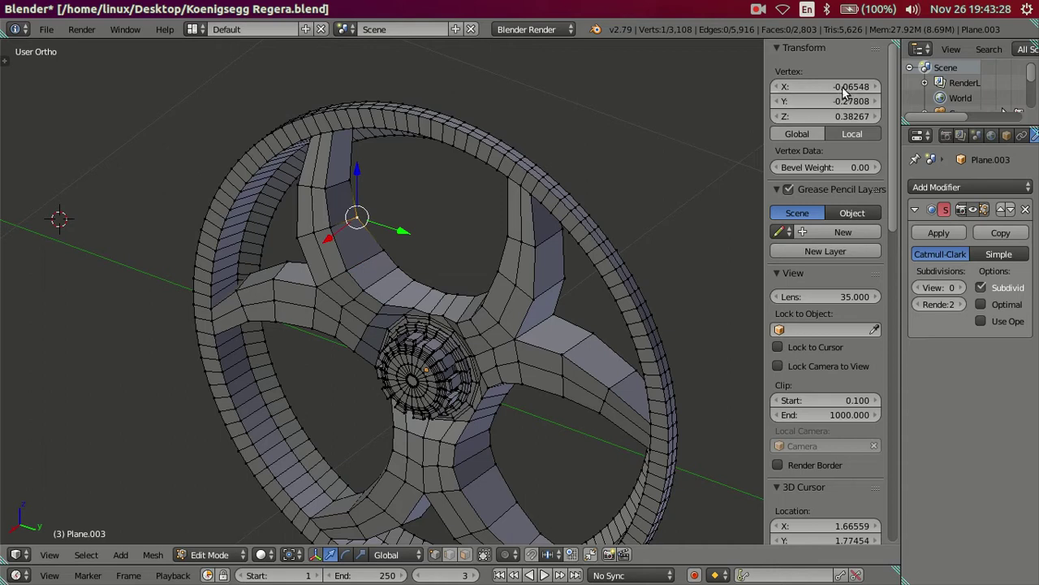
right_click(341, 188)
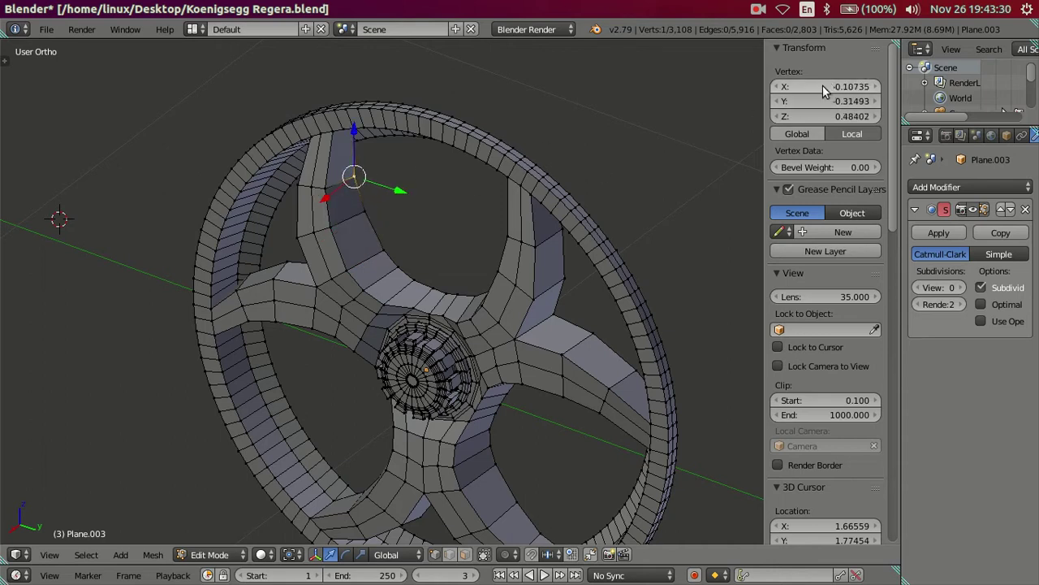
key("a")
Move a vertex on the upper-left spoke so it lines up with the spoke edge
middle_click_drag(357, 163, 331, 315)
scroll(331, 315, "up", 3)
mouse_move(464, 336)
middle_mouse_down()
mouse_move(447, 335)
mouse_move(460, 326)
middle_mouse_up()
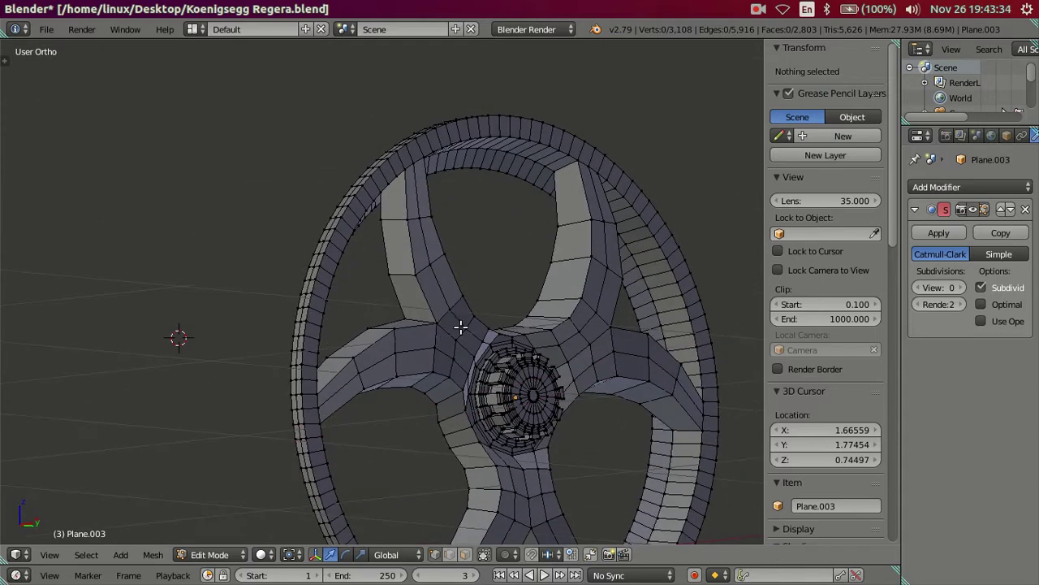
right_click(377, 220)
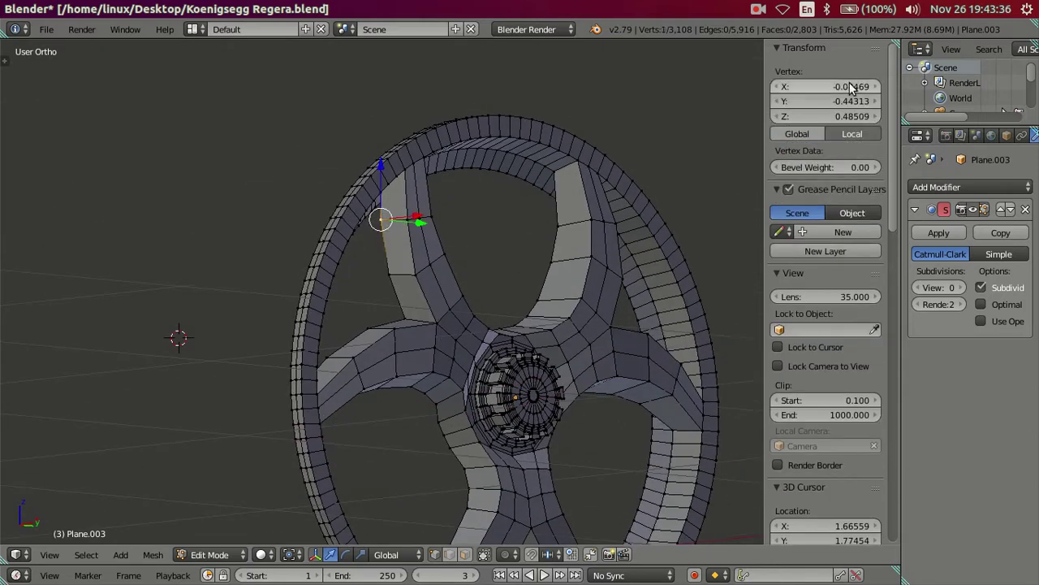
right_click(383, 271)
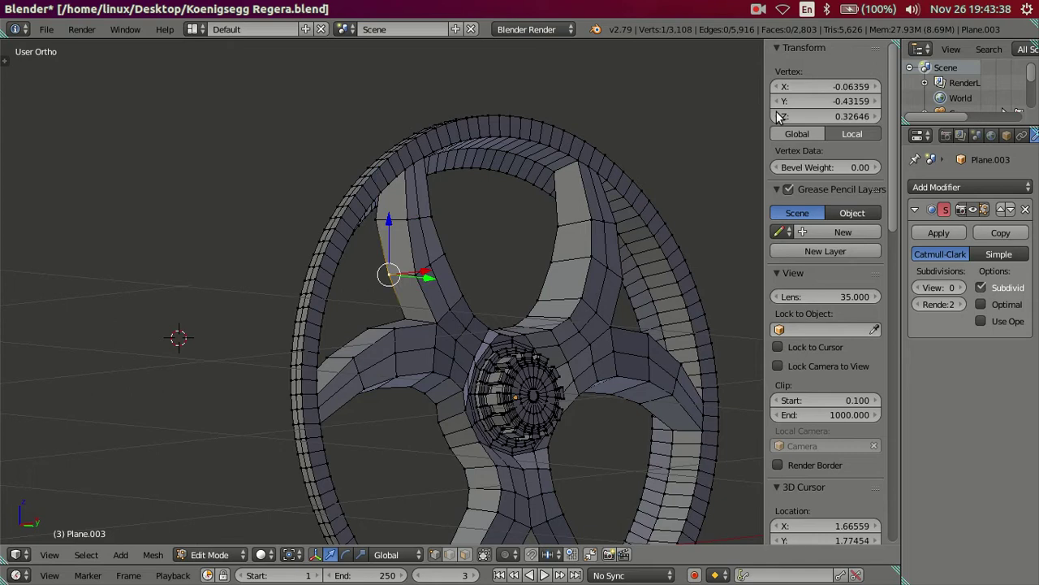
key("g")
left_click(717, 182)
key("ctrl+z")
right_click(369, 327)
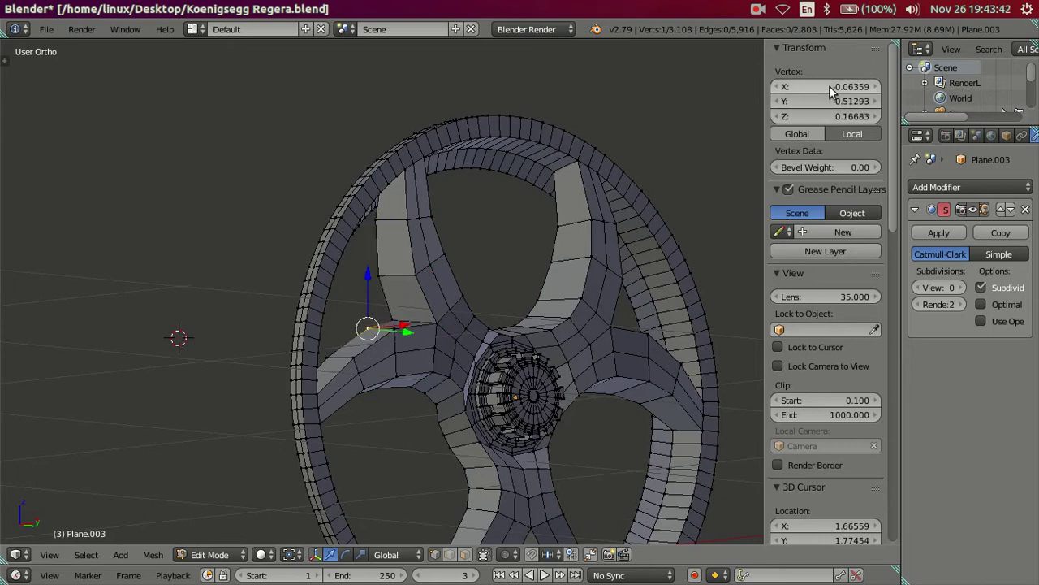
key("g")
left_click(330, 350)
key("a")
Set the lower-right spoke junction vertices to X -0.10735
middle_click_drag(576, 374, 515, 350)
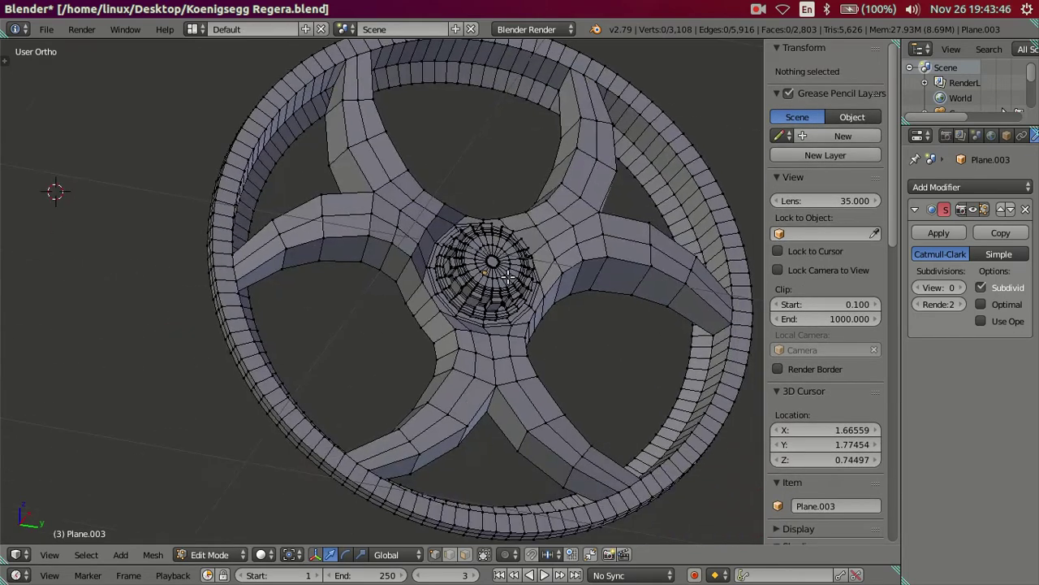
right_click(545, 430)
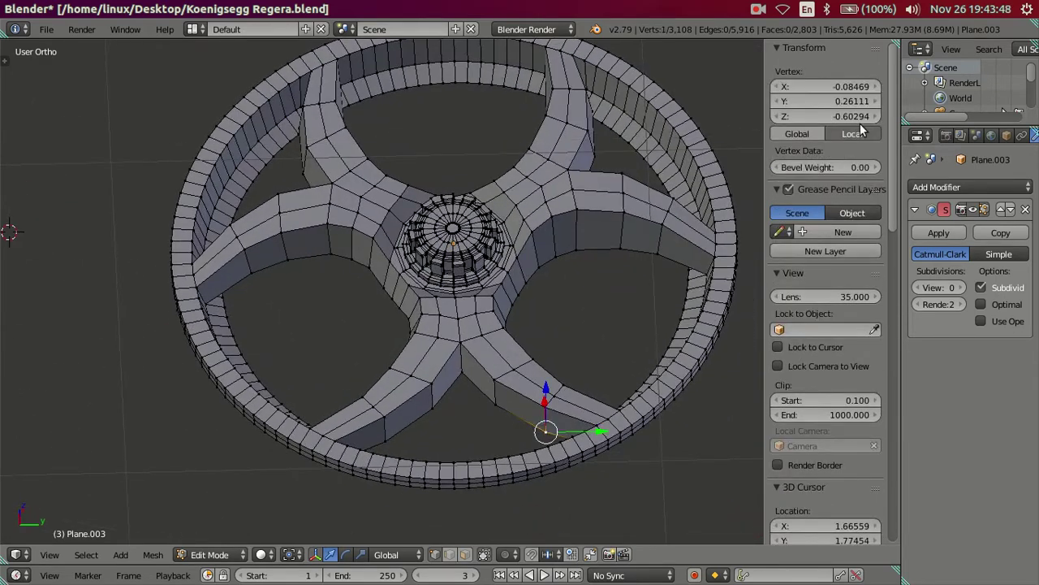
right_click(495, 403)
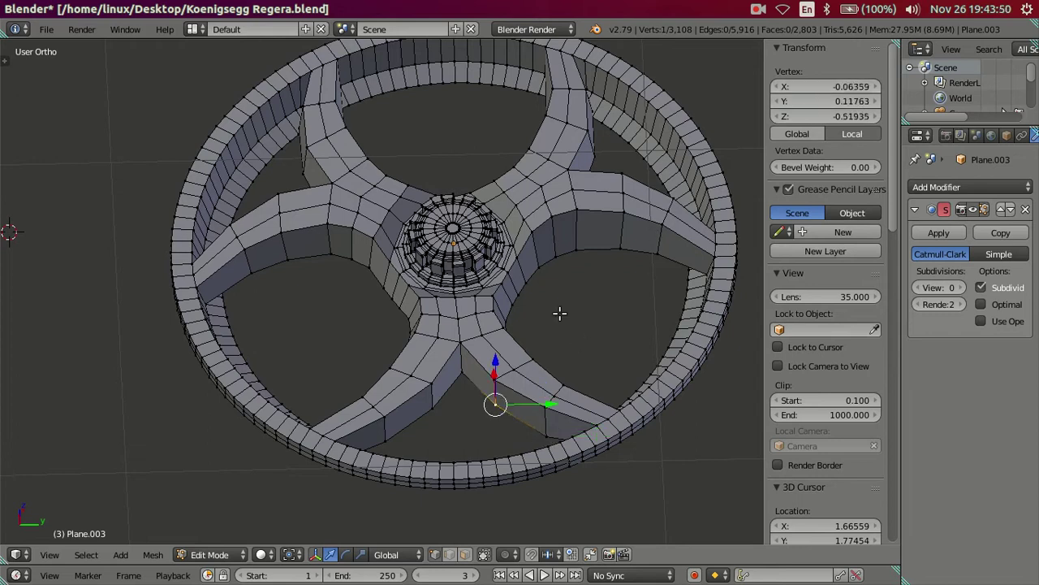
left_click_drag(811, 88, 457, 295)
right_click(461, 375)
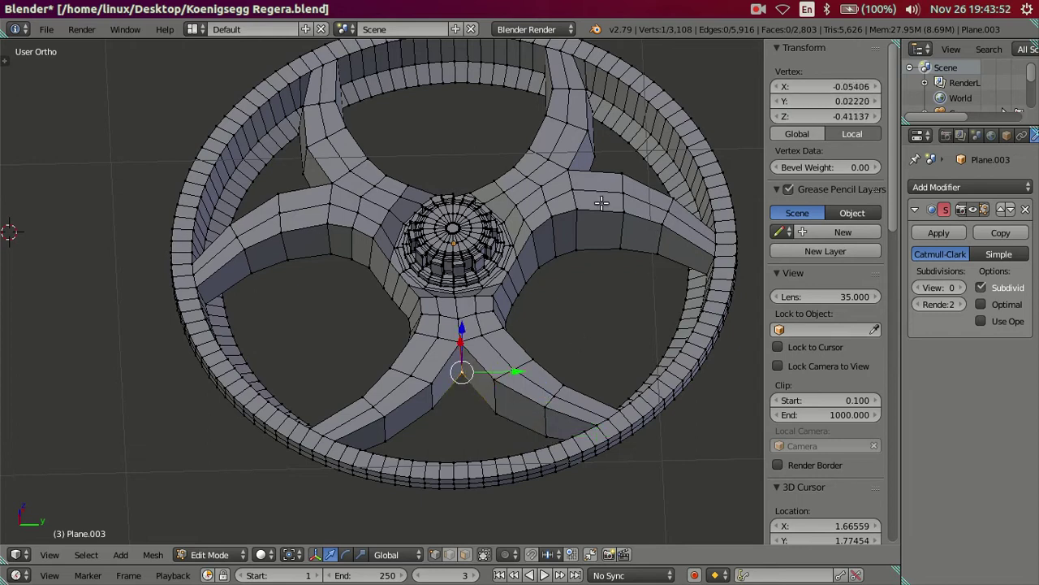
key("ctrl+z")
key("ctrl+z")
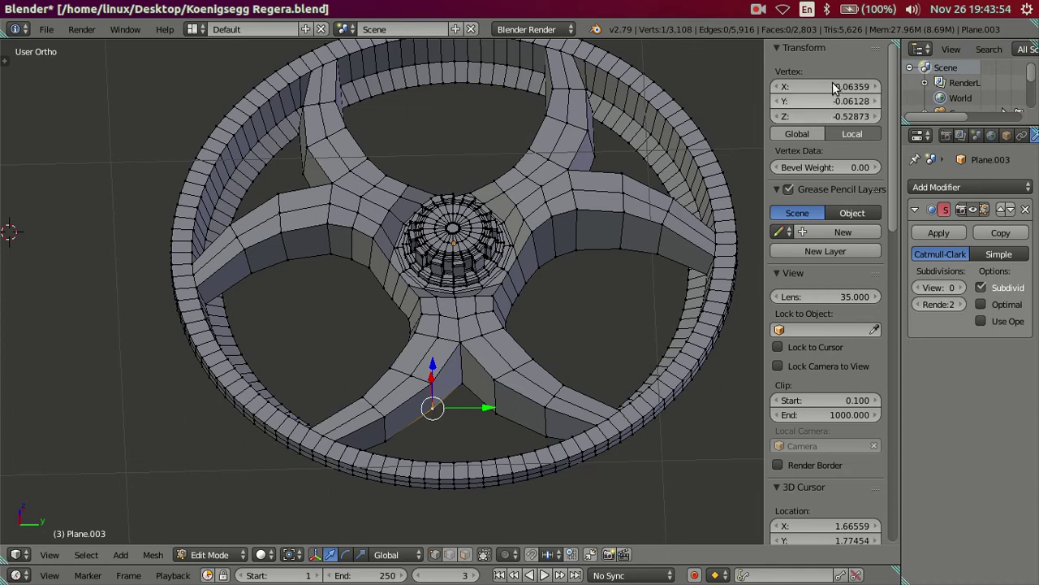
key("ctrl+shift+z")
key("ctrl+shift+z")
key("ctrl+shift+z")
key("a")
Give the vertices along the spoke edge near the hub X -0.10735
mouse_move(627, 233)
middle_mouse_down()
mouse_move(525, 289)
mouse_move(455, 349)
middle_mouse_up()
scroll(524, 289, "up", 3)
right_click(424, 378)
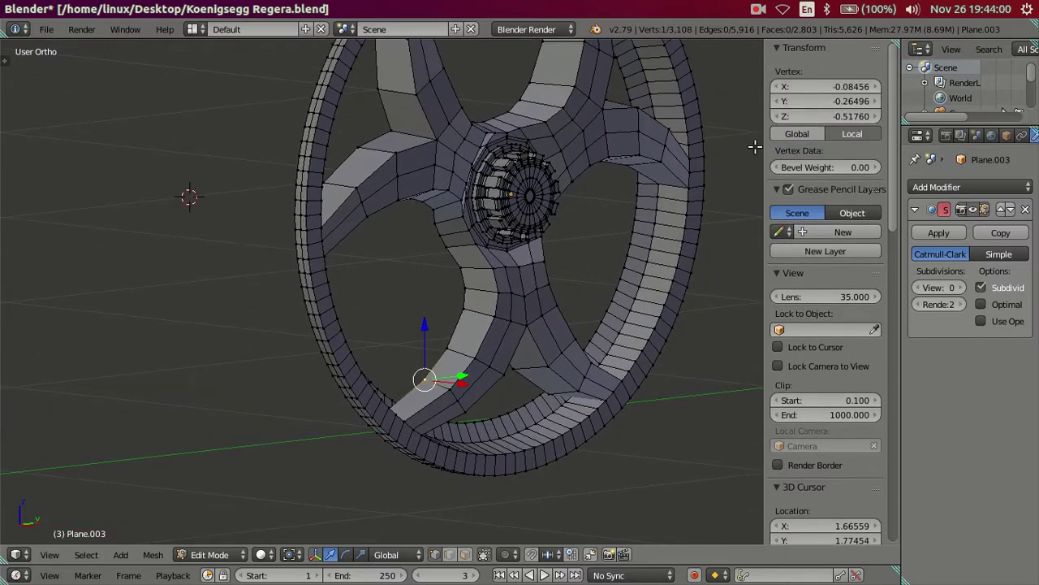
key("ctrl+z")
right_click(454, 352)
right_click(463, 307)
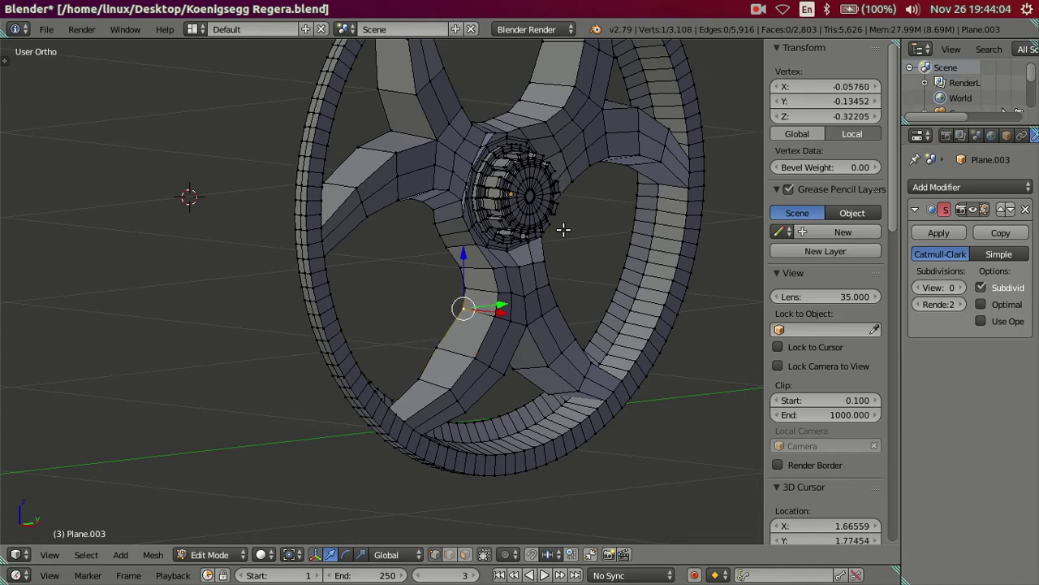
key("ctrl+z")
right_click(471, 279)
right_click(459, 261)
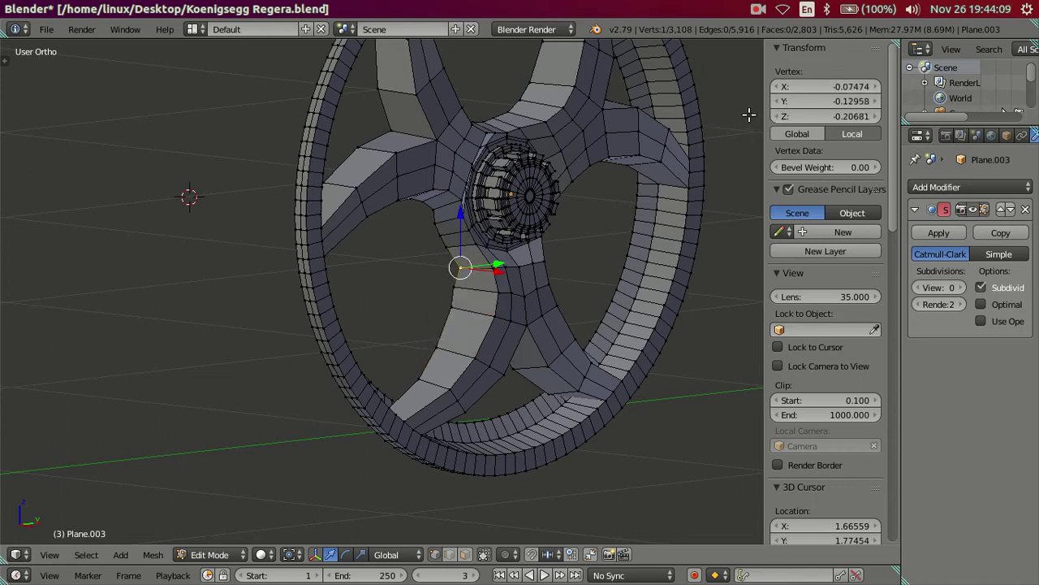
right_click(445, 245)
right_click(434, 223)
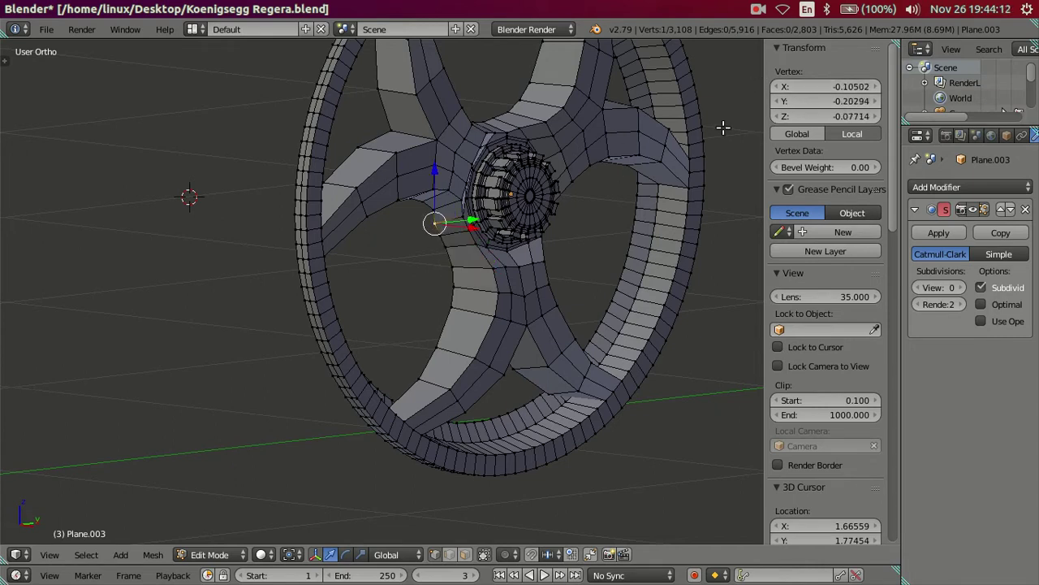
Align the remaining upper-left spoke edge vertices to X -0.10735
middle_click_drag(499, 216, 412, 185)
scroll(412, 186, "up", 2)
right_click(408, 182)
right_click(390, 176)
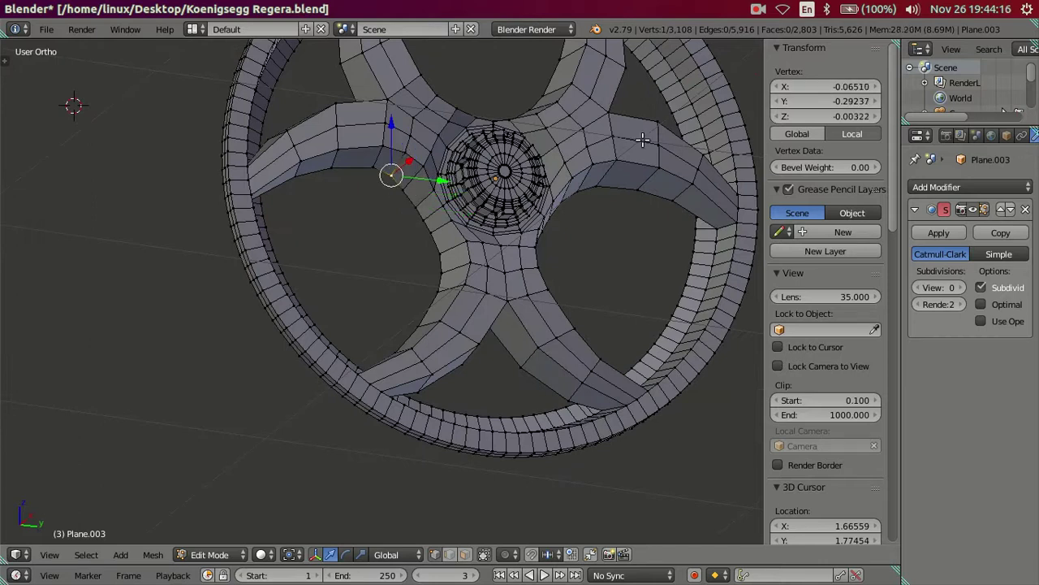
left_click_drag(825, 86, 800, 86)
right_click(373, 168)
right_click(340, 167)
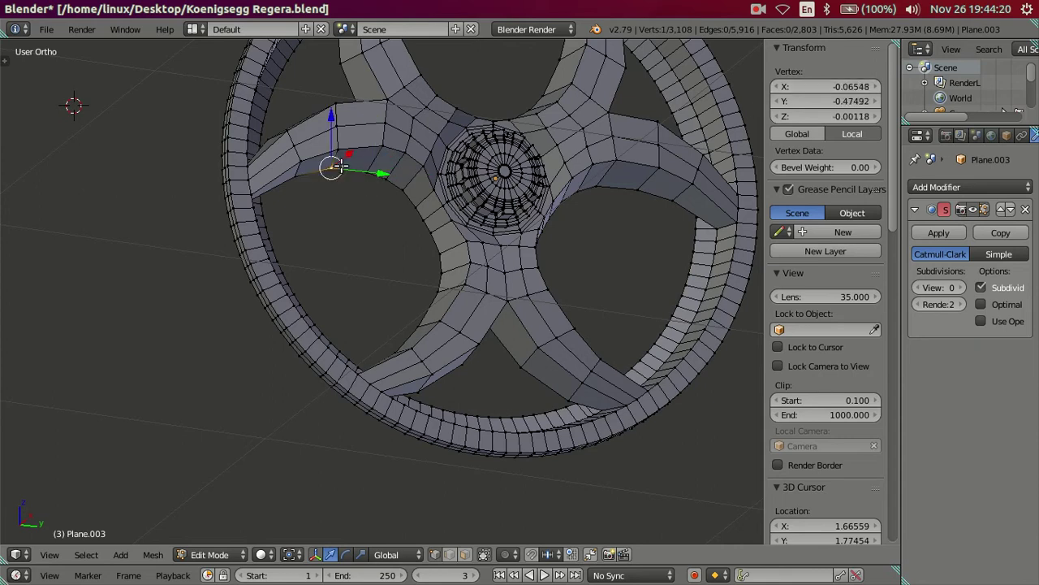
key("ctrl+v")
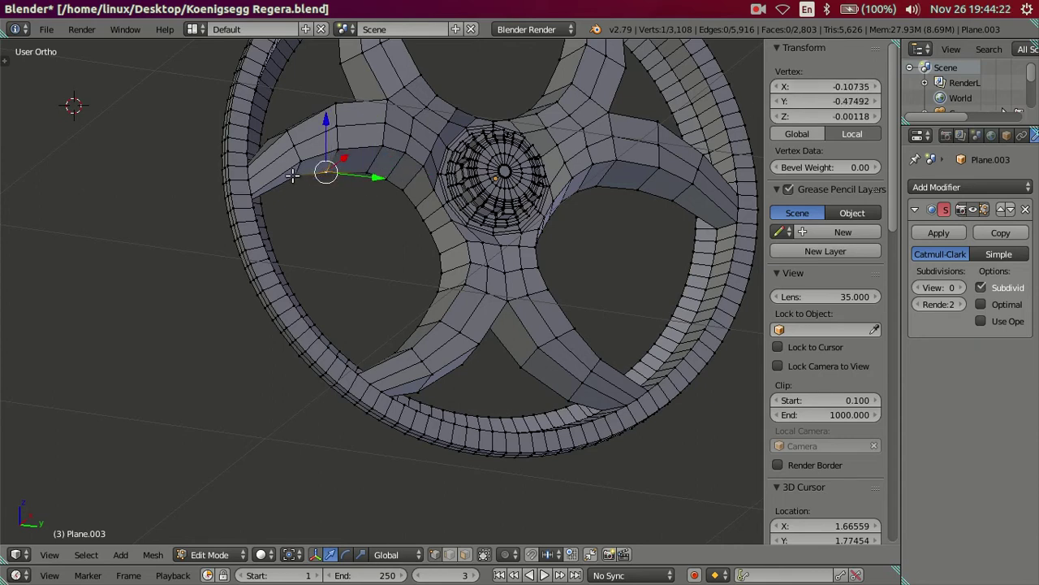
right_click(293, 175)
key("ctrl+v")
Select the edge loops along each of the five spoke outlines
key("a")
scroll(470, 243, "down", 3)
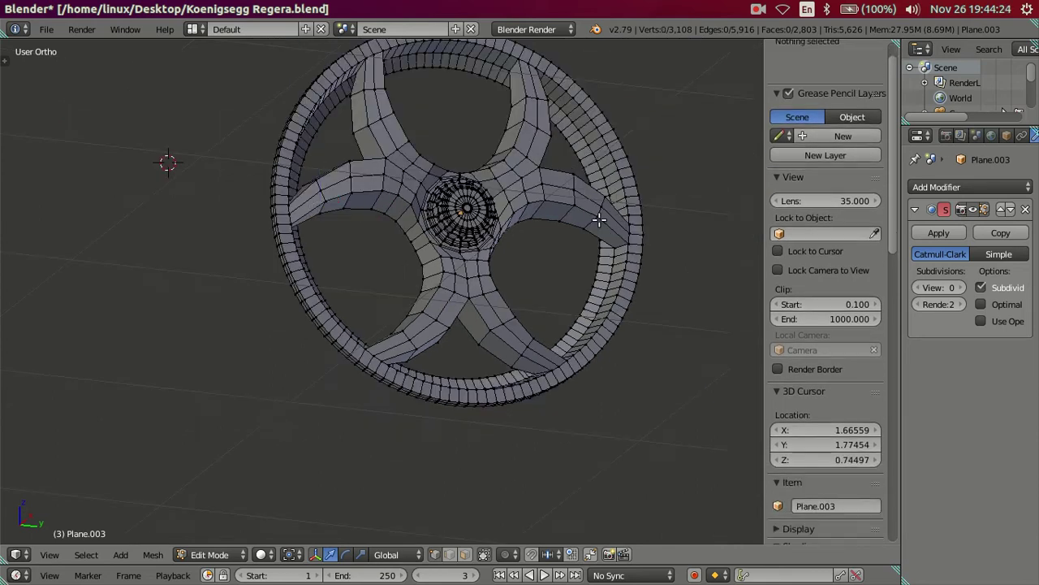
middle_click_drag(439, 236, 482, 291)
scroll(482, 291, "up", 2)
scroll(457, 273, "down", 3)
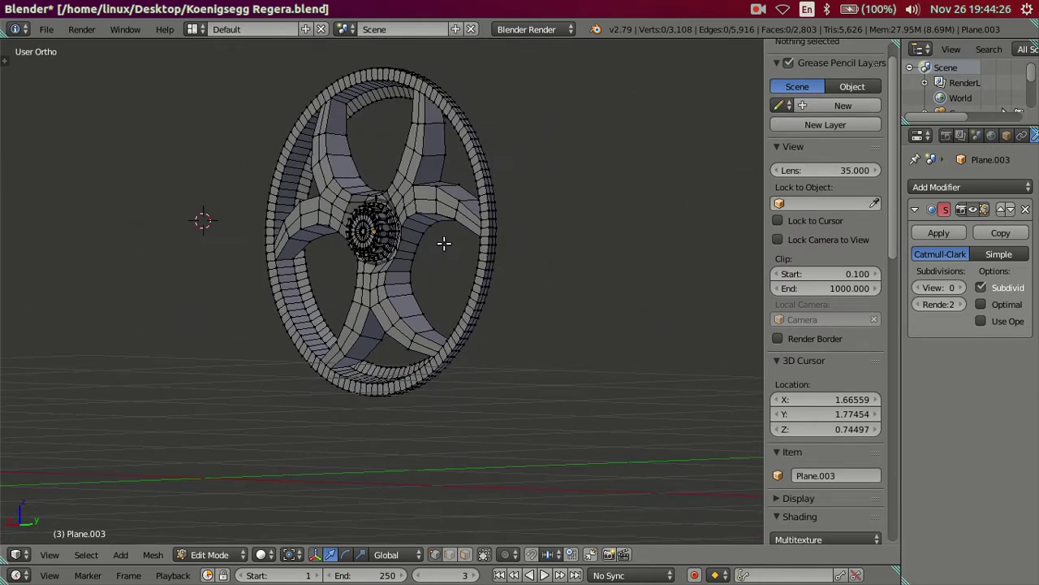
scroll(424, 257, "up", 4)
mouse_move(429, 301)
middle_mouse_down()
mouse_move(457, 355)
mouse_move(431, 320)
mouse_move(479, 276)
mouse_move(492, 314)
mouse_move(473, 319)
mouse_move(479, 337)
mouse_move(471, 319)
middle_mouse_up()
scroll(441, 332, "down", 2)
right_click(482, 268)
mouse_move(482, 267)
middle_mouse_down()
mouse_move(505, 199)
mouse_move(524, 212)
mouse_move(515, 231)
middle_mouse_up()
right_click(524, 198, "alt")
right_click(498, 225, "alt+shift")
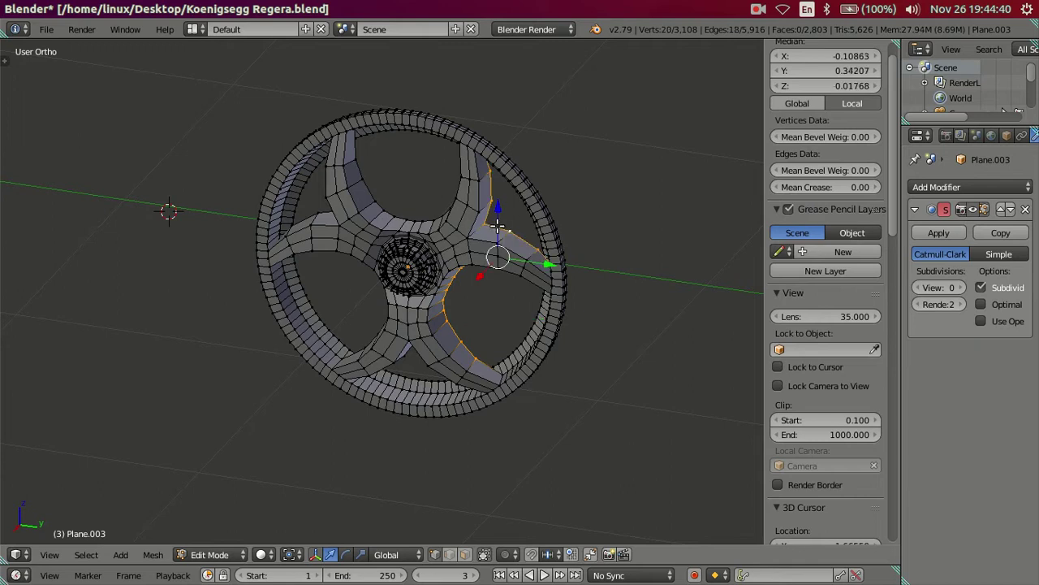
right_click(399, 209, "alt+shift")
right_click(316, 210, "alt+shift")
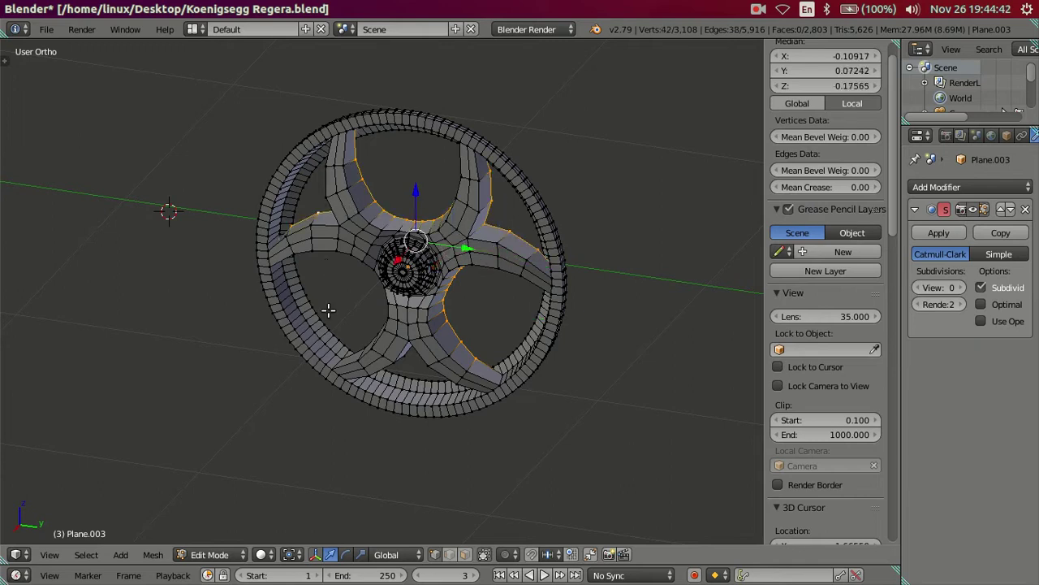
middle_click_drag(373, 340, 401, 267)
right_click(422, 263, "alt+shift")
right_click(453, 331, "alt+shift")
Switch to the Numpad 3 right side view and zoom toward the reference wheel
middle_click_drag(536, 311, 514, 281)
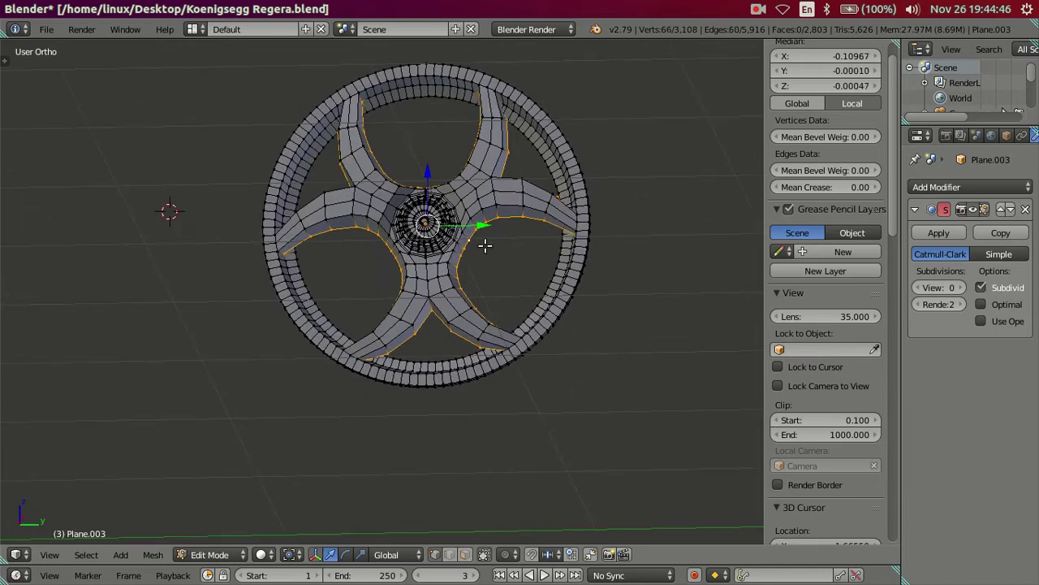
scroll(479, 260, "down", 2)
scroll(466, 308, "down", 1)
middle_click_drag(501, 285, 497, 301)
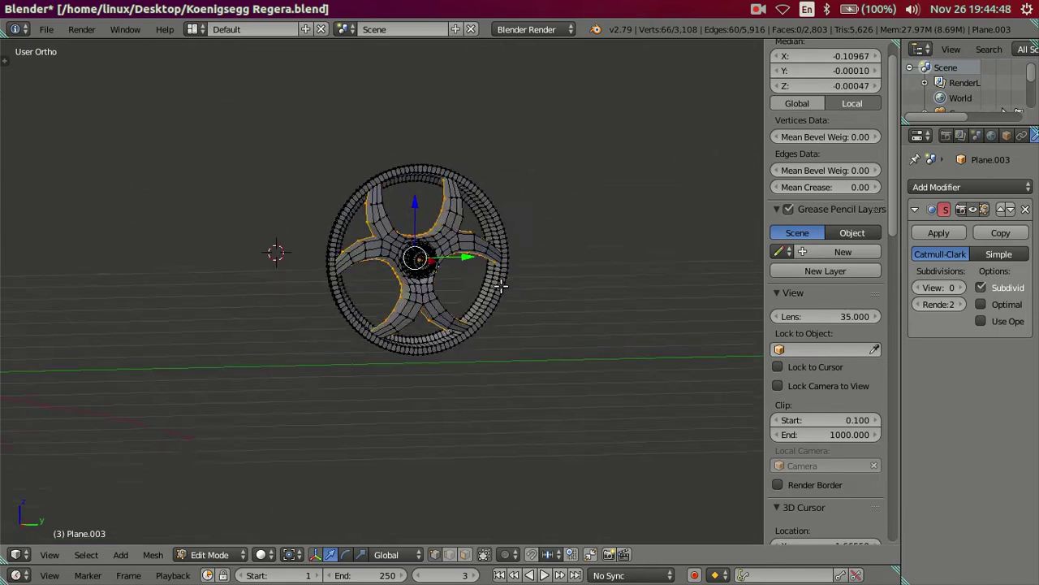
scroll(495, 308, "up", 2)
key("KP_3")
scroll(506, 303, "up", 2)
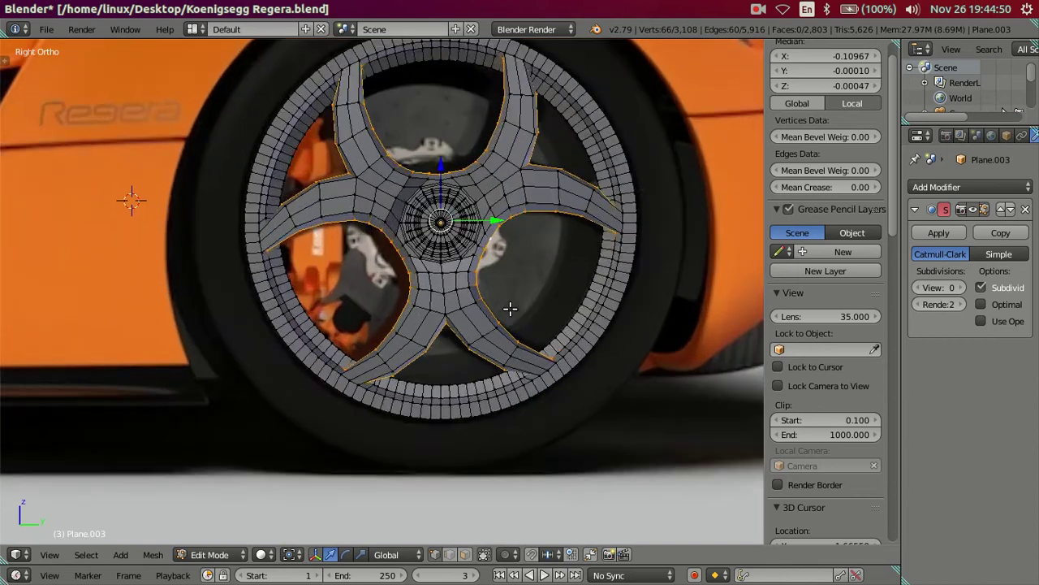
Brush-deselect stray vertices at the wheel's left and top, keeping 54, then restore solid shading
left_click(453, 555)
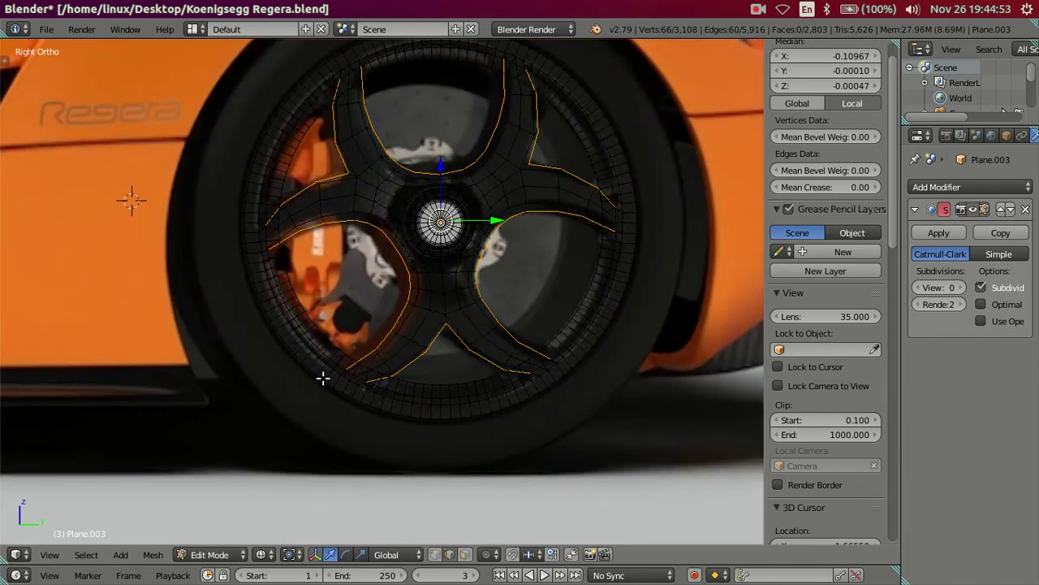
left_click(435, 554)
key("c")
middle_click_drag(343, 401, 252, 235)
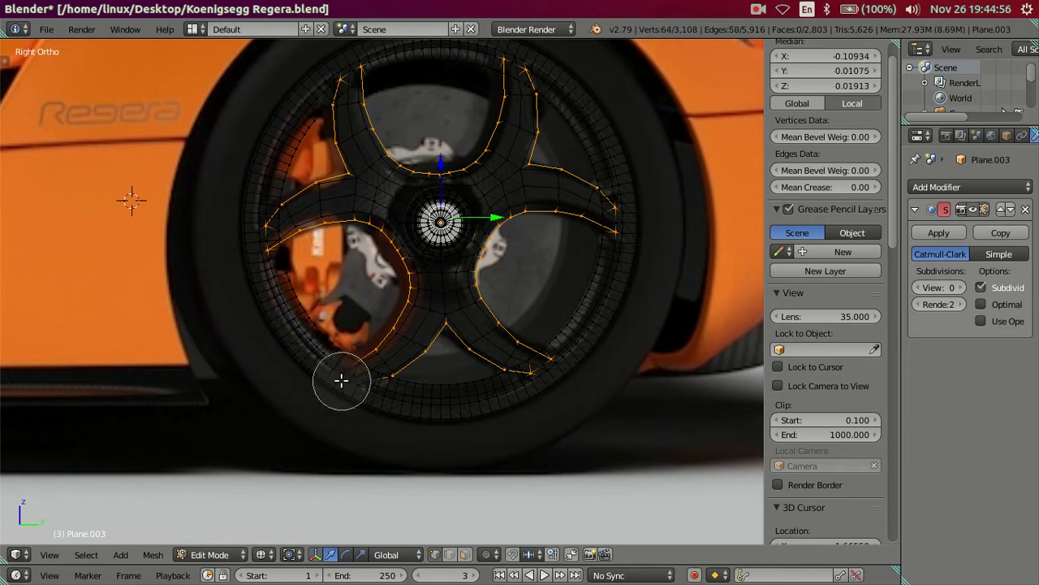
mouse_move(290, 70)
middle_mouse_down()
mouse_move(487, 35)
mouse_move(515, 49)
mouse_move(601, 146)
mouse_move(622, 220)
mouse_move(577, 362)
mouse_move(553, 374)
middle_mouse_up()
right_click(553, 374)
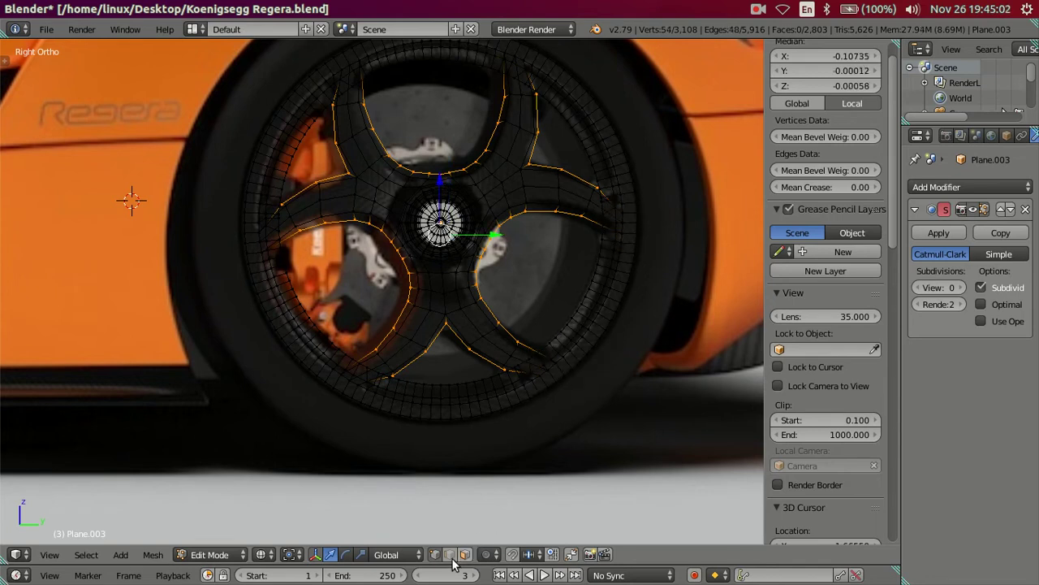
key("z")
key("z")
mouse_move(494, 452)
middle_mouse_down()
mouse_move(498, 395)
mouse_move(450, 391)
mouse_move(448, 380)
middle_mouse_up()
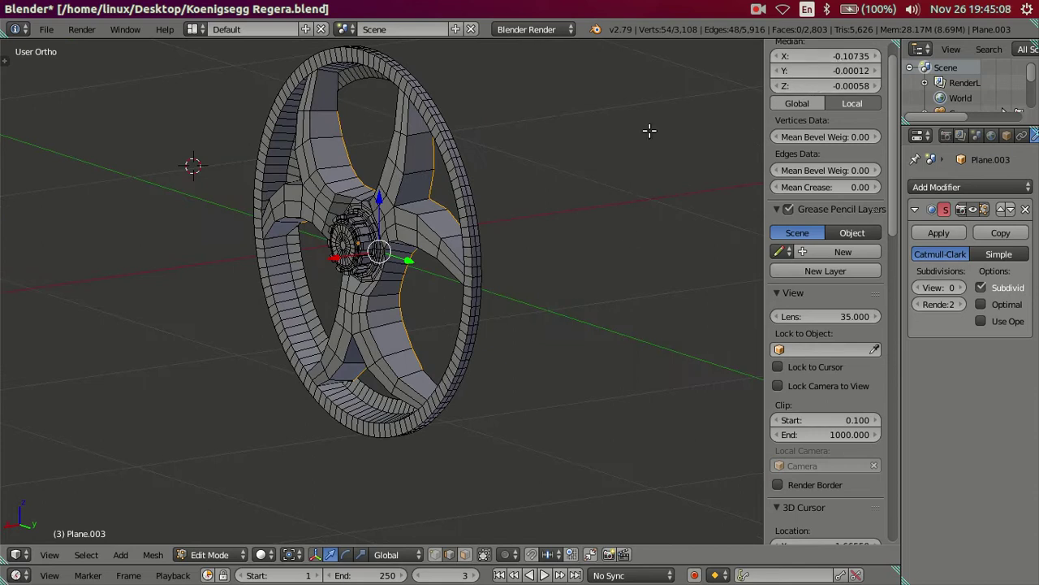
Snap the 3D cursor to the selection and extrude the spoke outline edges
key("shift+s")
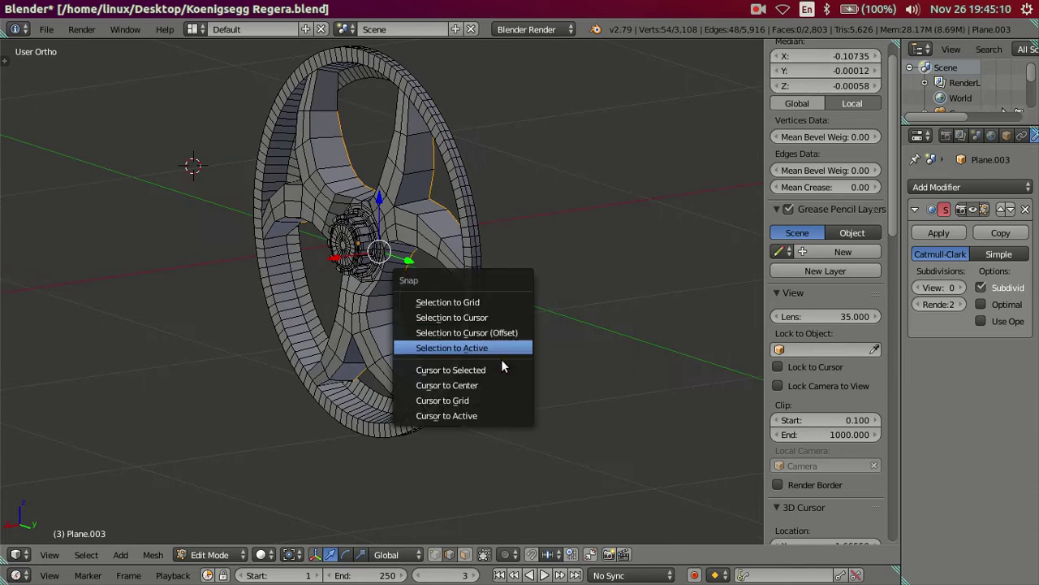
left_click(496, 365)
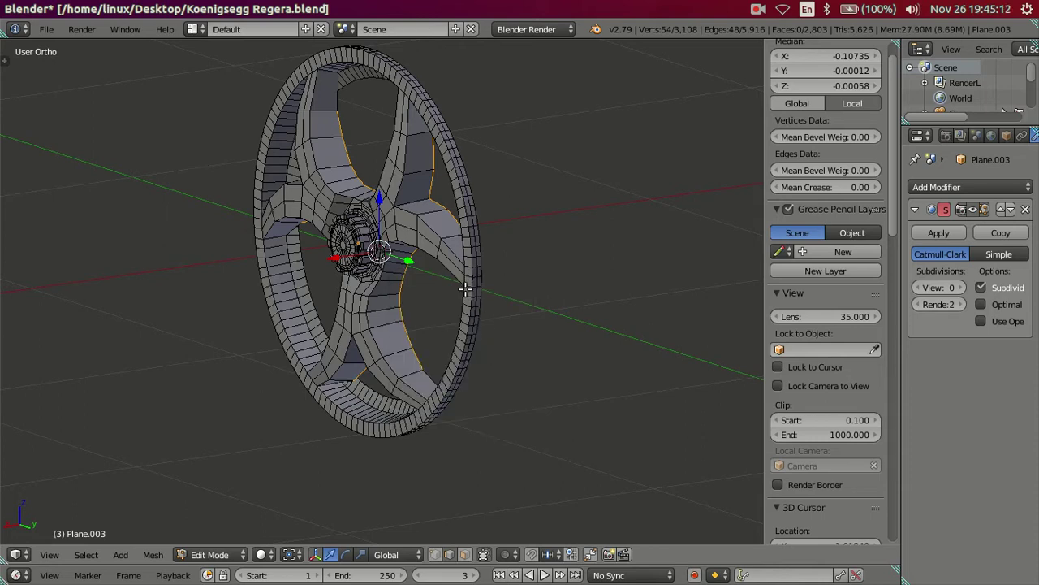
mouse_move(459, 313)
middle_mouse_down()
mouse_move(457, 292)
mouse_move(459, 313)
mouse_move(492, 314)
mouse_move(506, 347)
mouse_move(501, 376)
mouse_move(453, 359)
middle_mouse_up()
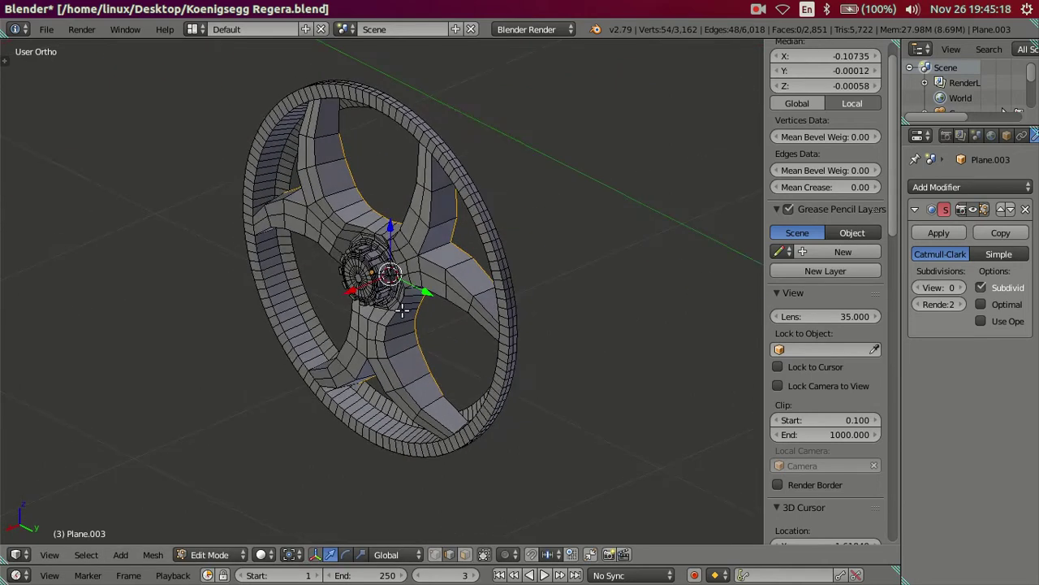
left_click_drag(366, 290, 439, 284)
mouse_move(439, 284)
middle_mouse_down()
mouse_move(525, 332)
mouse_move(497, 406)
mouse_move(519, 382)
mouse_move(489, 347)
middle_mouse_up()
Copy the inner rim loop's Median X -0.14892 and apply it to the extruded spoke edges
key("a")
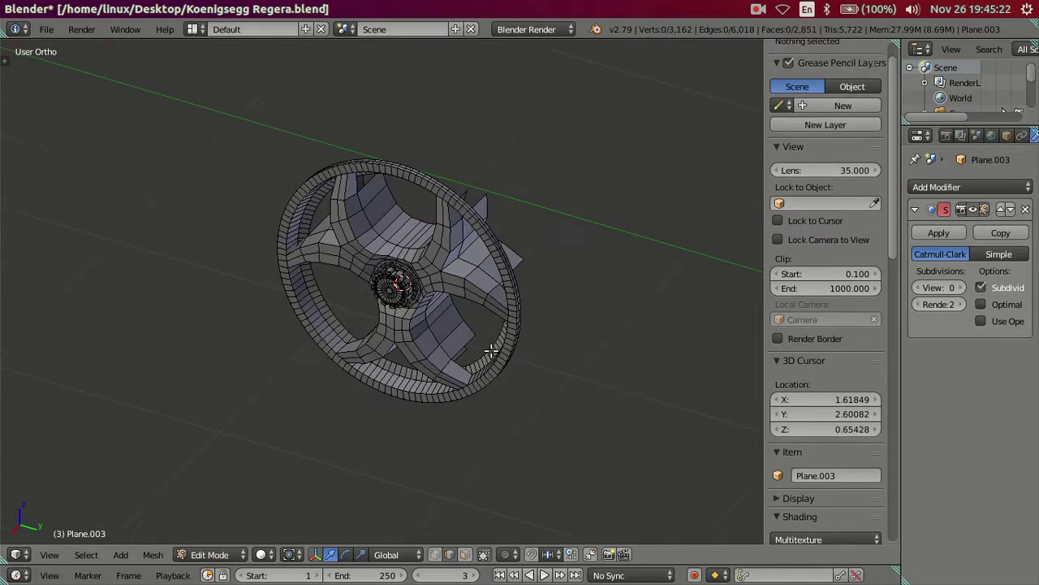
right_click(489, 347, "alt")
left_click(816, 57)
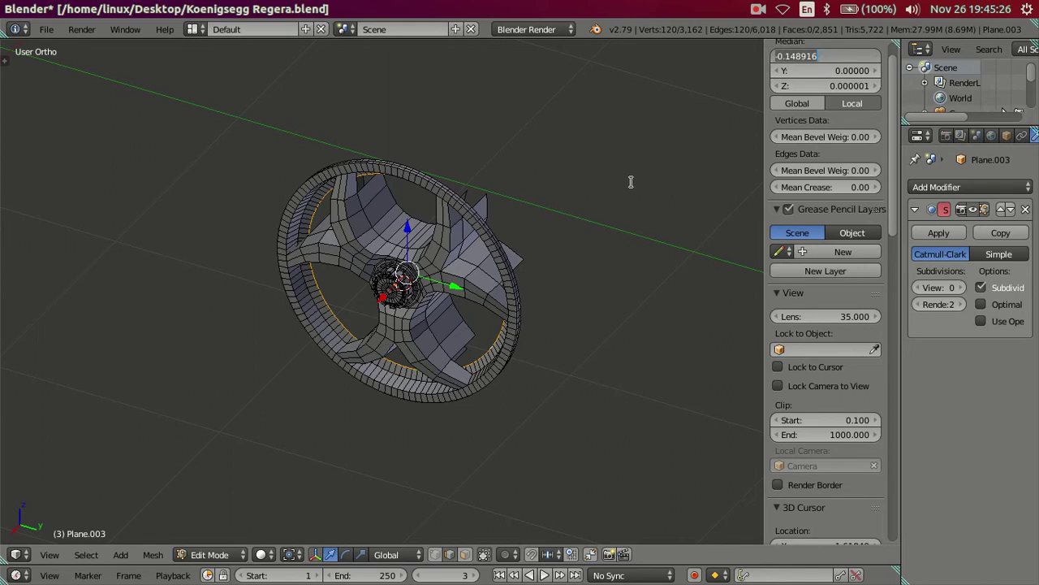
key("Return")
mouse_move(631, 178)
middle_mouse_down()
mouse_move(596, 219)
mouse_move(582, 211)
middle_mouse_up()
key("ctrl+z")
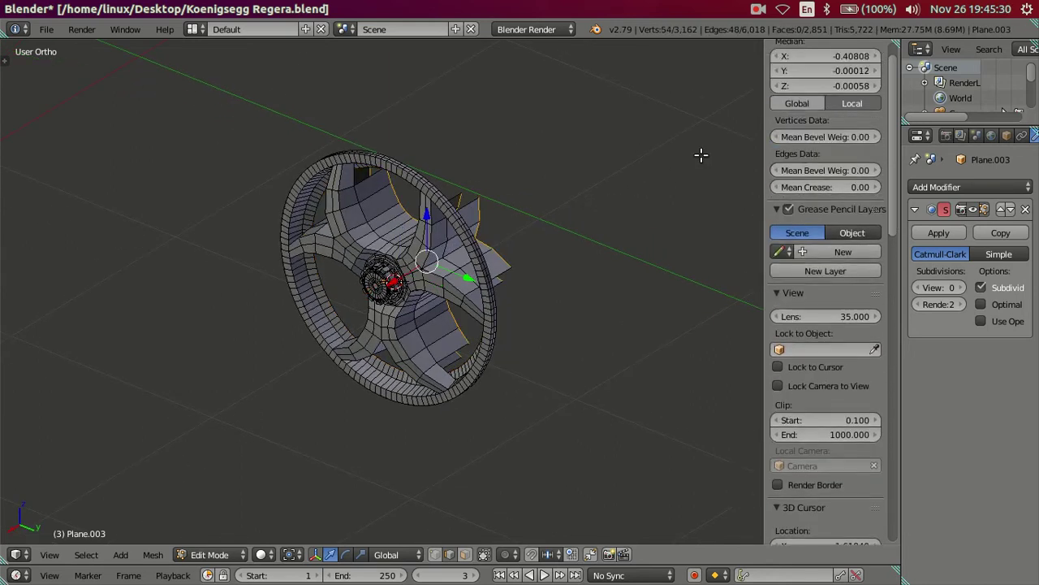
key("ctrl+z")
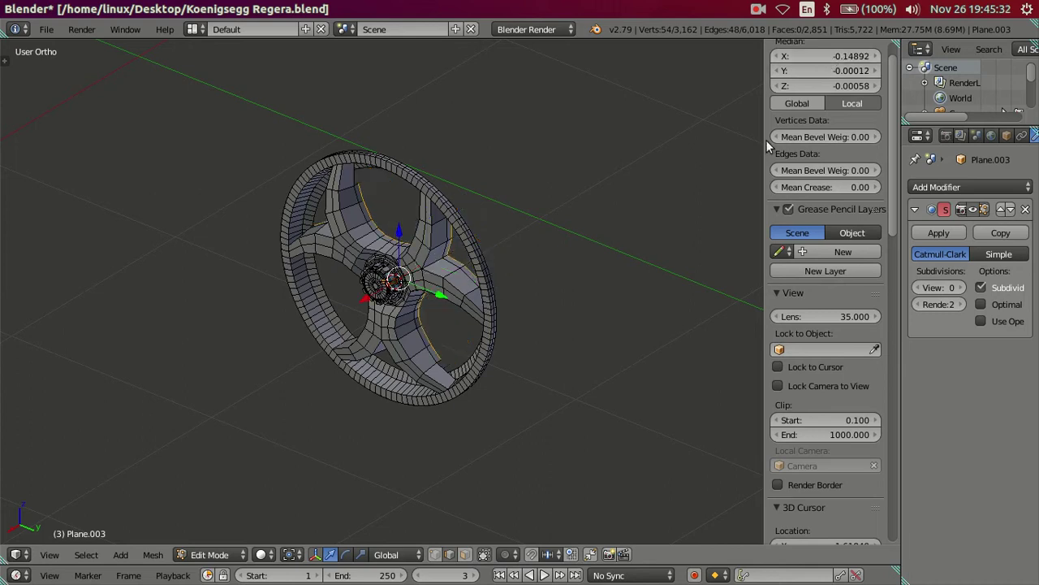
key("a")
mouse_move(487, 325)
middle_mouse_down()
mouse_move(422, 357)
mouse_move(425, 309)
mouse_move(488, 343)
mouse_move(438, 415)
mouse_move(360, 341)
mouse_move(357, 277)
mouse_move(408, 297)
mouse_move(406, 358)
middle_mouse_up()
scroll(488, 343, "up", 3)
scroll(407, 358, "up", 2)
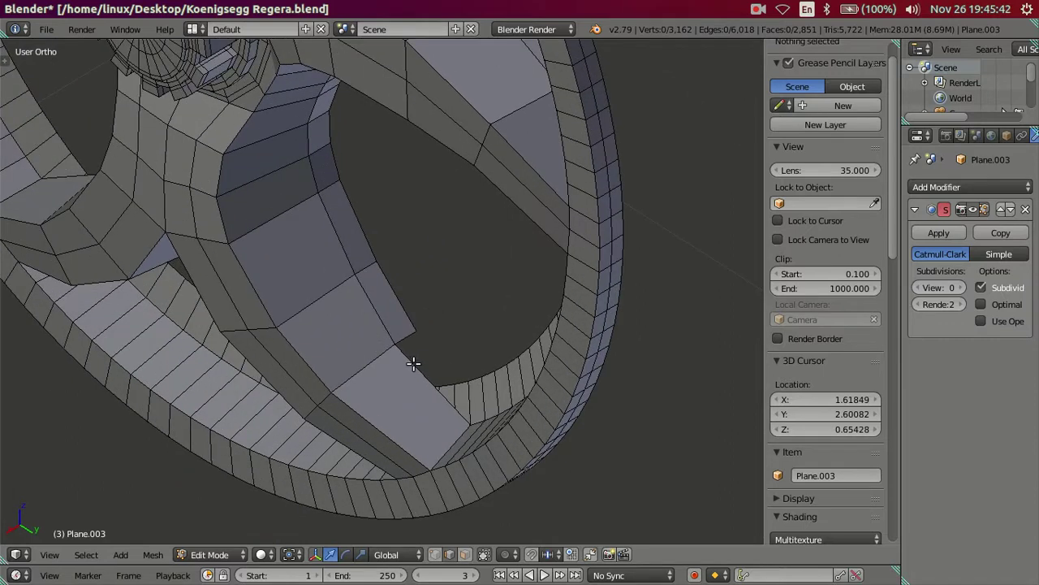
Fill the spoke-to-rim gap with a new face, then view hub and spokes from lower down
right_click(408, 345)
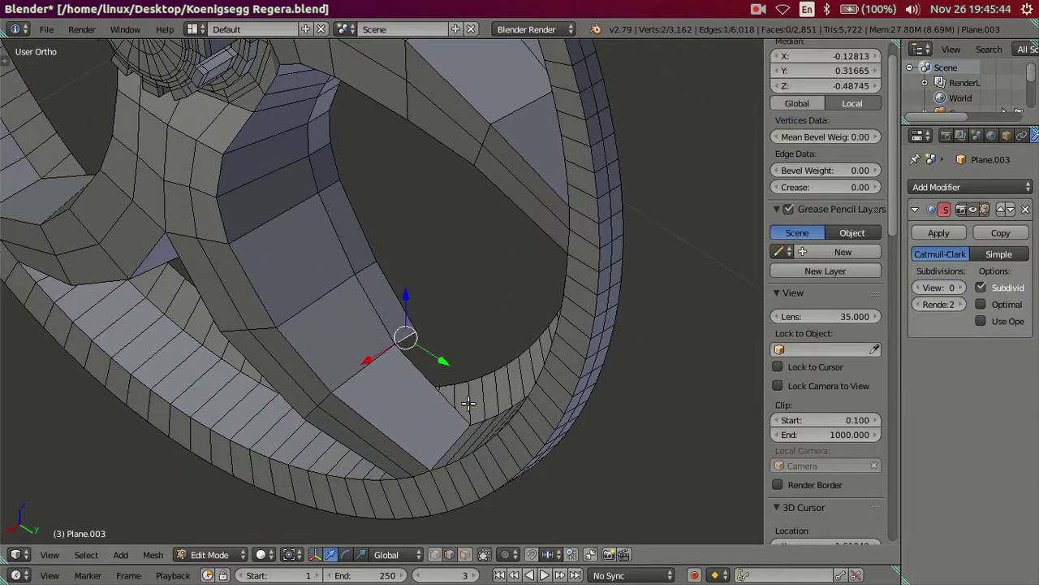
key("f")
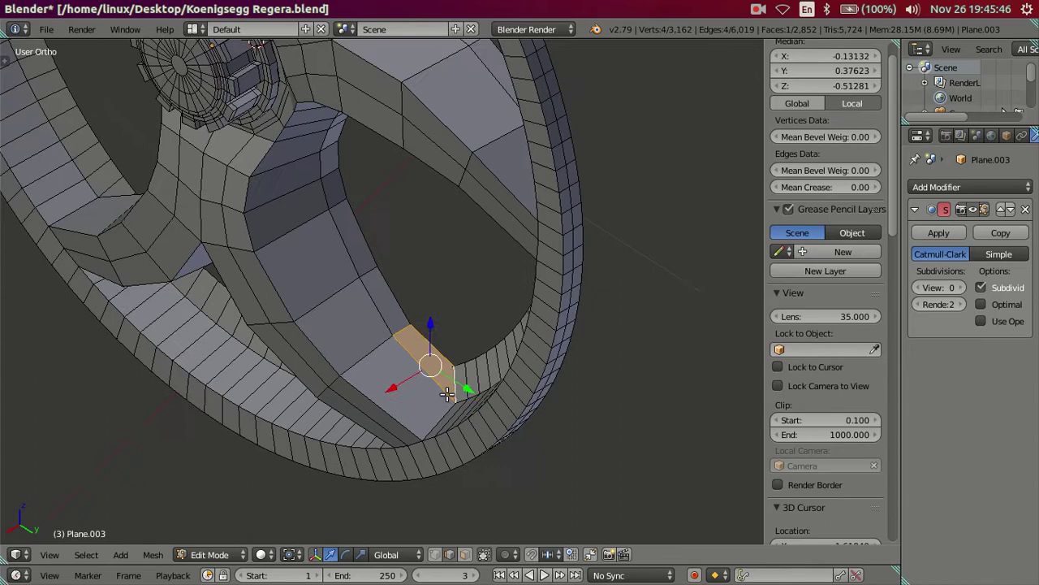
key("a")
mouse_move(440, 336)
middle_mouse_down()
mouse_move(322, 427)
mouse_move(382, 392)
mouse_move(471, 309)
mouse_move(482, 304)
mouse_move(492, 330)
mouse_move(501, 326)
mouse_move(448, 327)
mouse_move(371, 371)
mouse_move(422, 308)
mouse_move(458, 315)
mouse_move(459, 332)
mouse_move(431, 346)
mouse_move(431, 334)
mouse_move(464, 316)
mouse_move(511, 314)
mouse_move(687, 346)
mouse_move(514, 445)
mouse_move(563, 383)
mouse_move(604, 411)
mouse_move(622, 446)
mouse_move(420, 325)
mouse_move(182, 410)
middle_mouse_up()
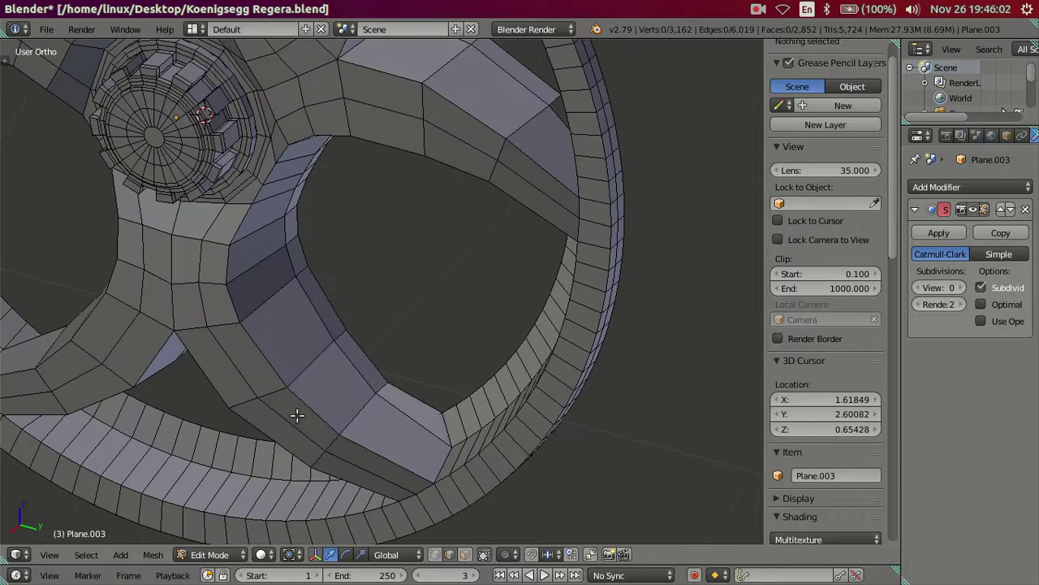
mouse_move(414, 399)
middle_mouse_down()
mouse_move(425, 376)
mouse_move(510, 401)
mouse_move(283, 378)
mouse_move(304, 299)
mouse_move(311, 328)
mouse_move(581, 348)
mouse_move(483, 352)
mouse_move(501, 333)
mouse_move(459, 332)
mouse_move(528, 318)
middle_mouse_up()
Delete the stray edge beside the spoke
right_click(350, 344)
key("ctrl+x")
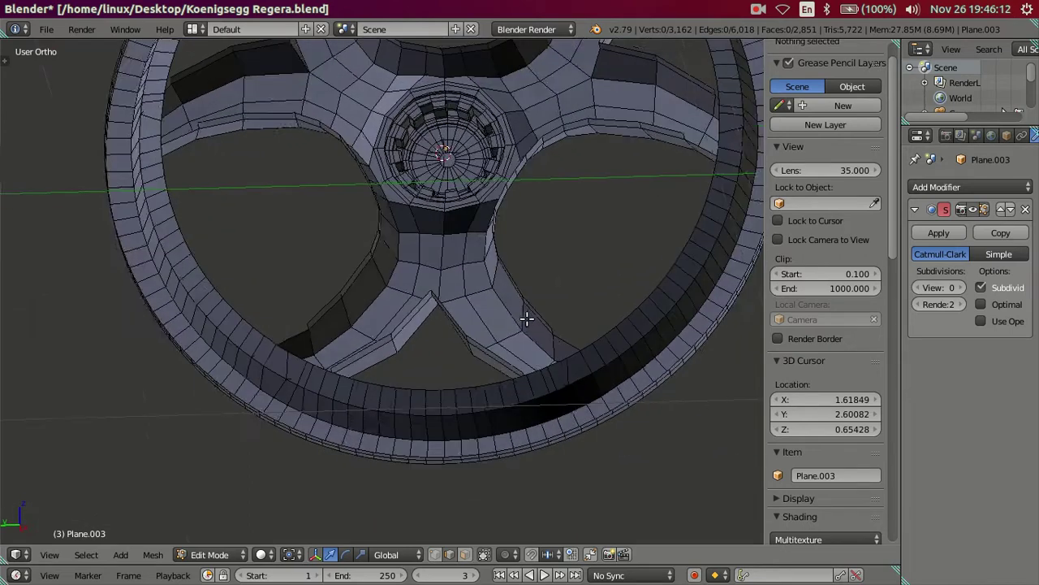
scroll(529, 318, "up", 3)
middle_click_drag(283, 420, 376, 389)
key("z")
key("z")
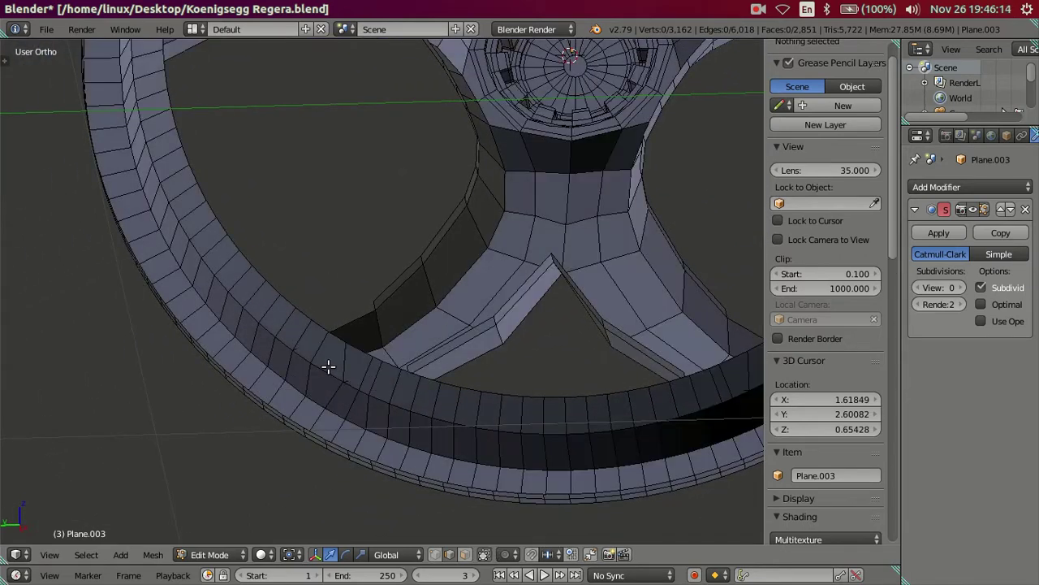
mouse_move(356, 416)
middle_mouse_down()
mouse_move(390, 346)
mouse_move(379, 336)
middle_mouse_up()
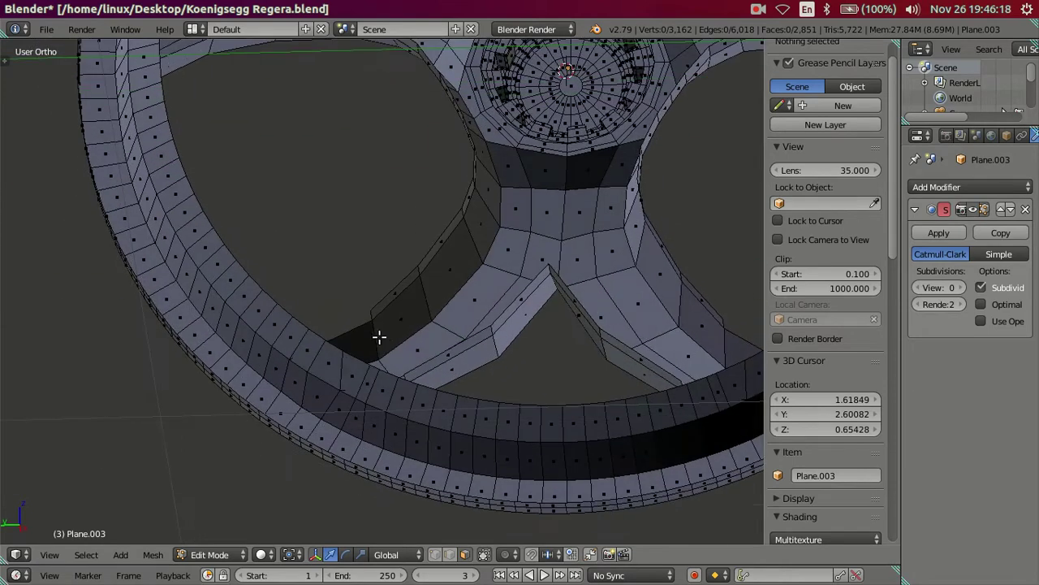
Select the rim faces where the first spoke meets the rim
right_click(326, 386)
middle_click_drag(620, 362, 329, 376, "shift")
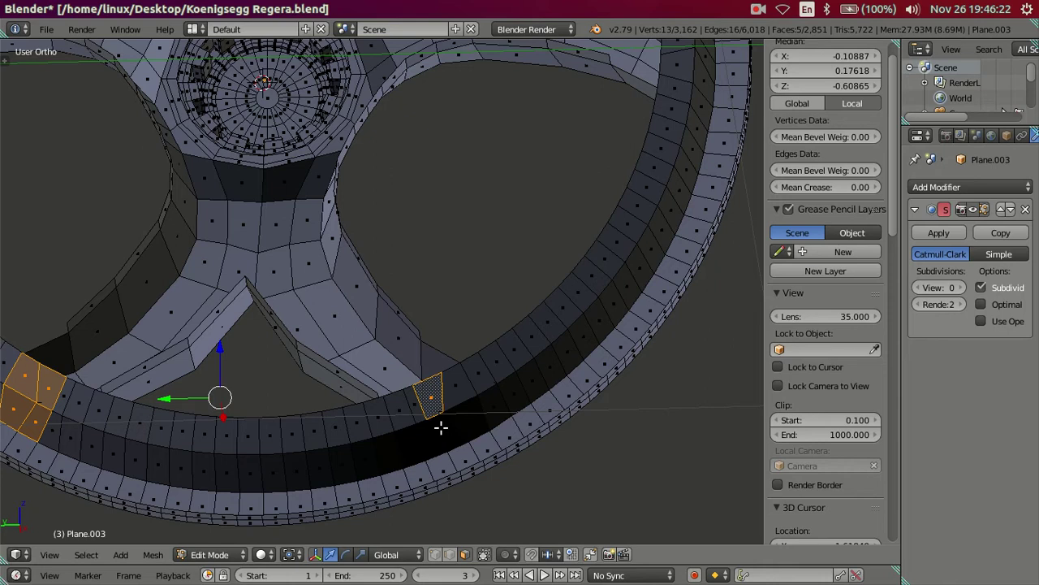
mouse_move(457, 392)
middle_mouse_down()
mouse_move(290, 457)
mouse_move(424, 332)
mouse_move(404, 341)
middle_mouse_up()
middle_click_drag(445, 292, 483, 390, "shift")
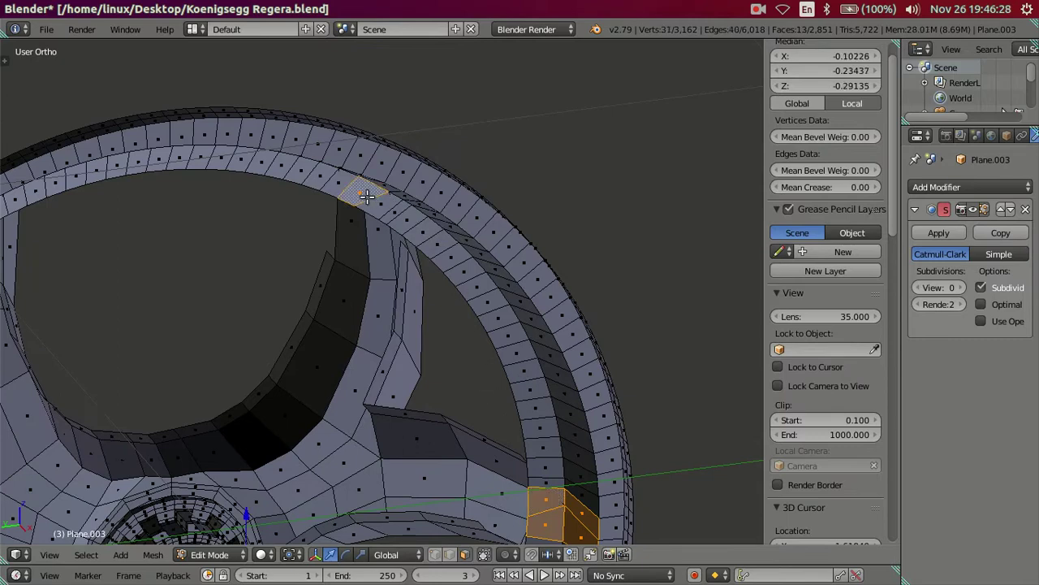
middle_click_drag(369, 207, 622, 255)
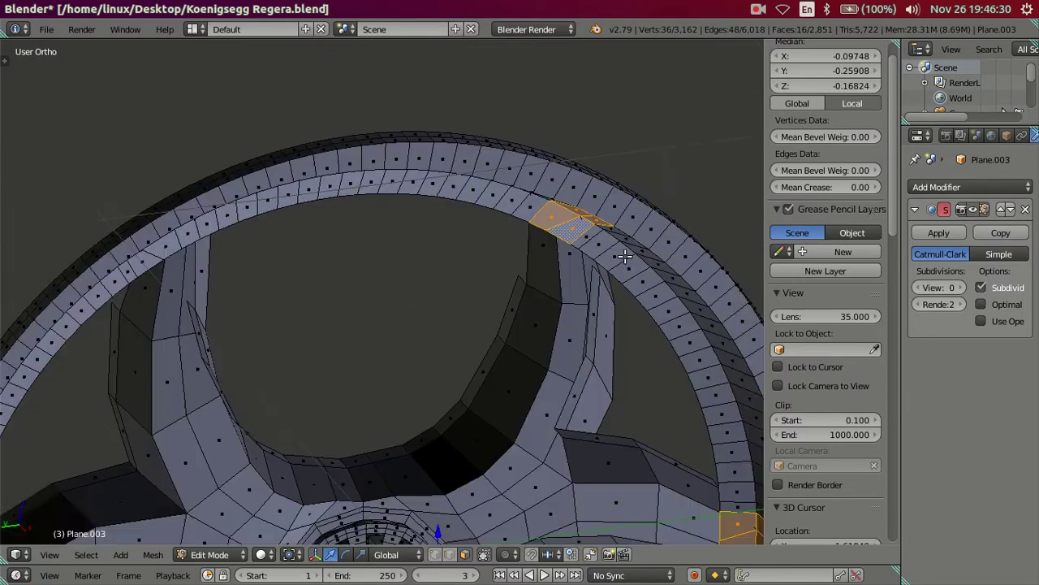
scroll(281, 279, "down", 4)
scroll(297, 295, "down", 3)
mouse_move(297, 295)
middle_mouse_down()
mouse_move(244, 250)
mouse_move(342, 313)
middle_mouse_up()
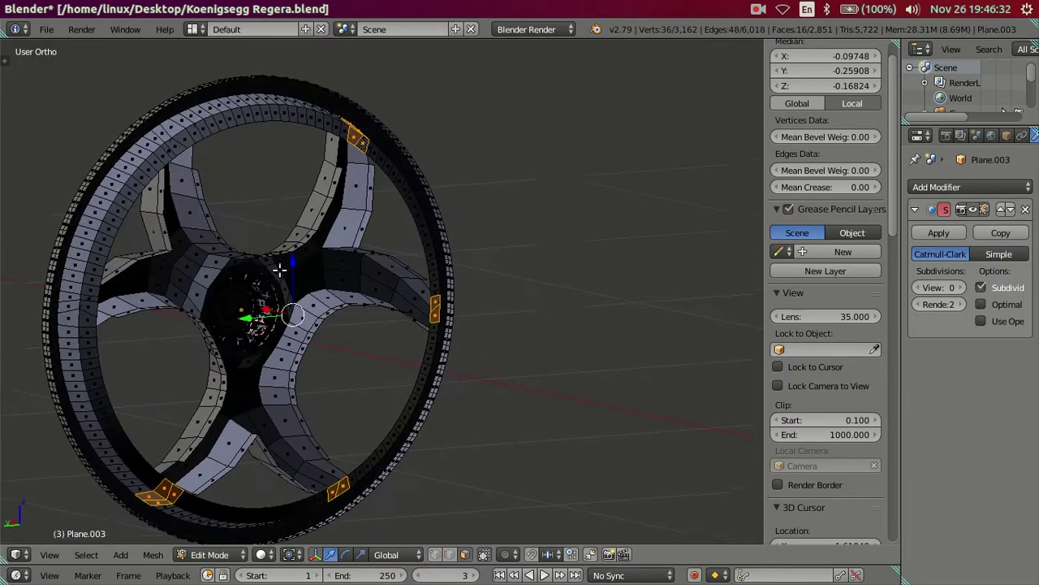
scroll(342, 313, "up", 4)
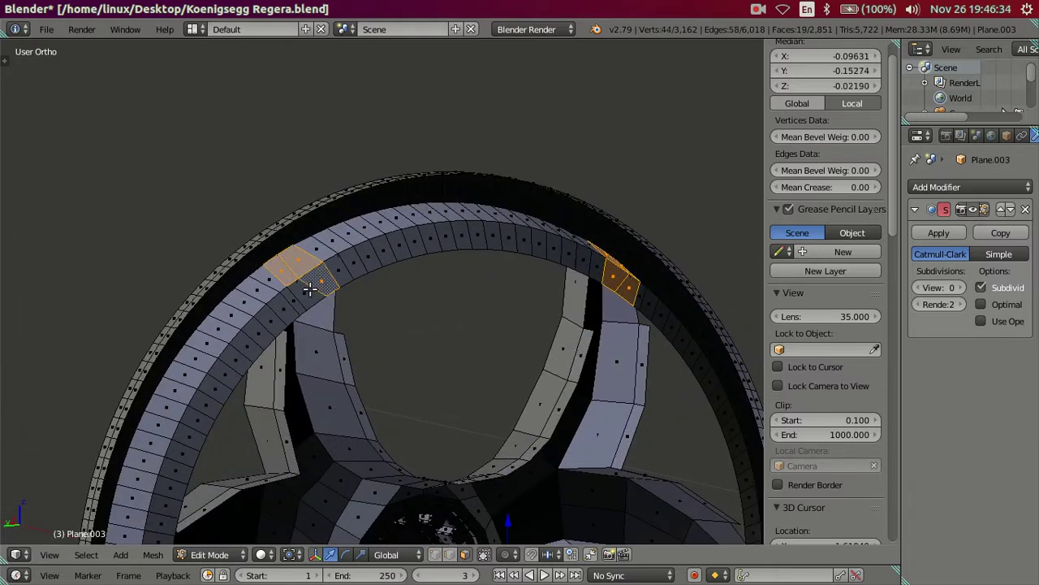
Add the next junction's rim face to the selection and delete the faces
right_click(309, 289, "shift")
scroll(310, 289, "down", 5)
middle_click_drag(307, 352, 365, 358)
scroll(372, 358, "up", 5)
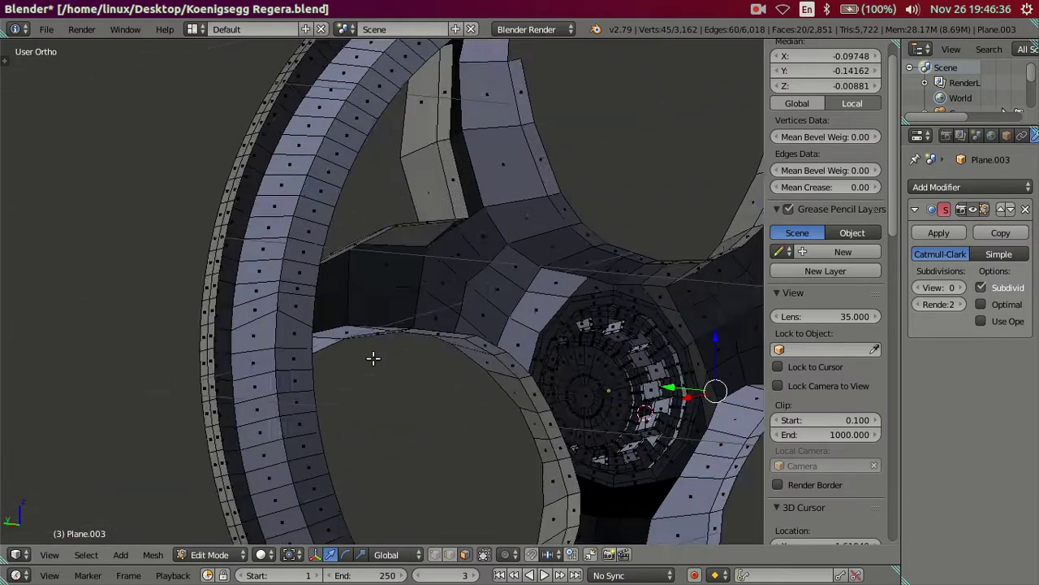
scroll(373, 358, "up", 1)
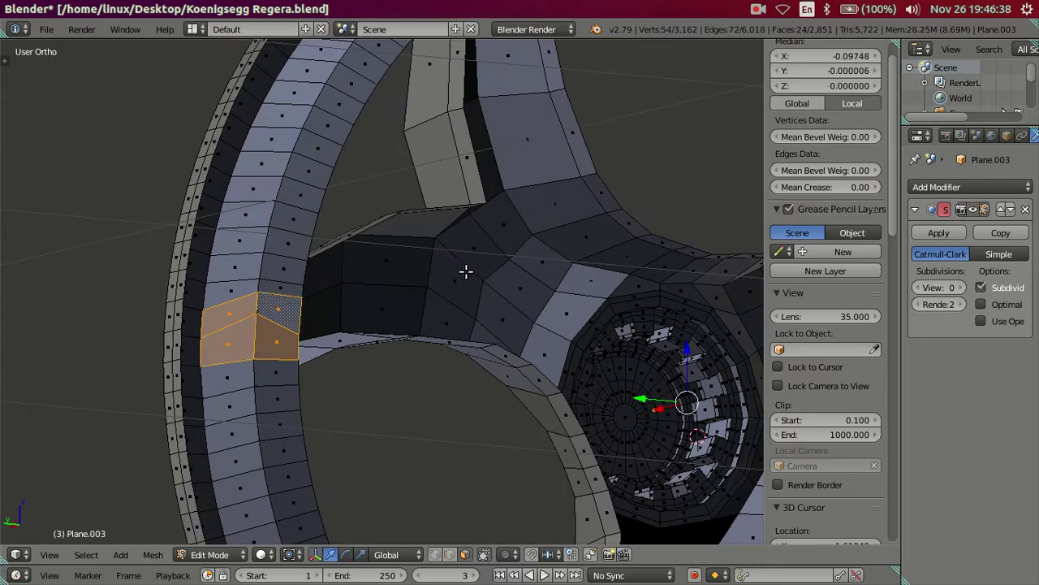
key("x")
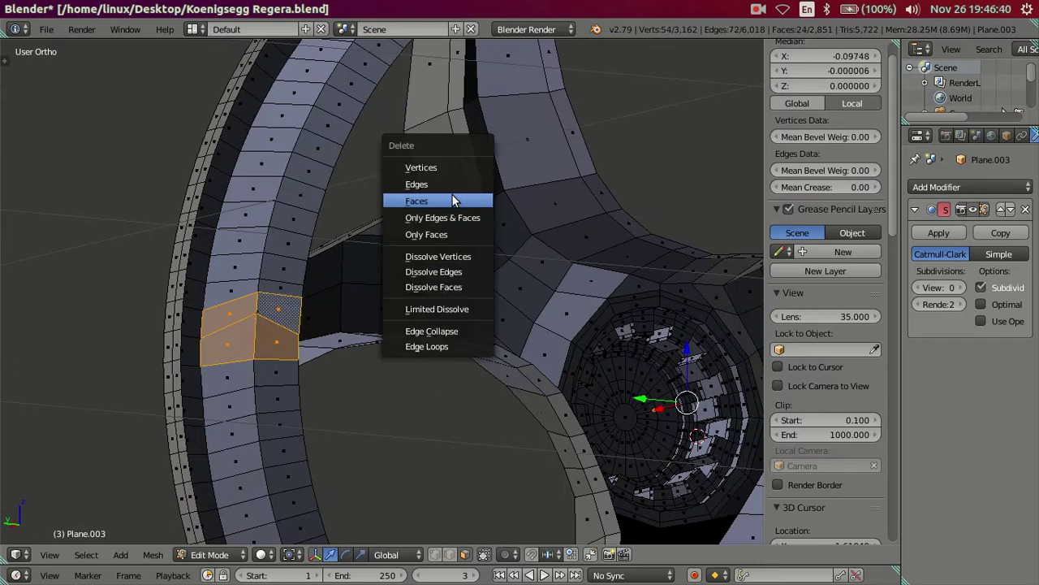
left_click(457, 205)
Undo the face deletion to restore the rim faces at the left spoke
scroll(397, 264, "down", 3)
scroll(402, 308, "down", 2)
scroll(510, 354, "up", 2)
mouse_move(510, 354)
middle_mouse_down()
mouse_move(364, 341)
mouse_move(481, 346)
middle_mouse_up()
key("ctrl+z")
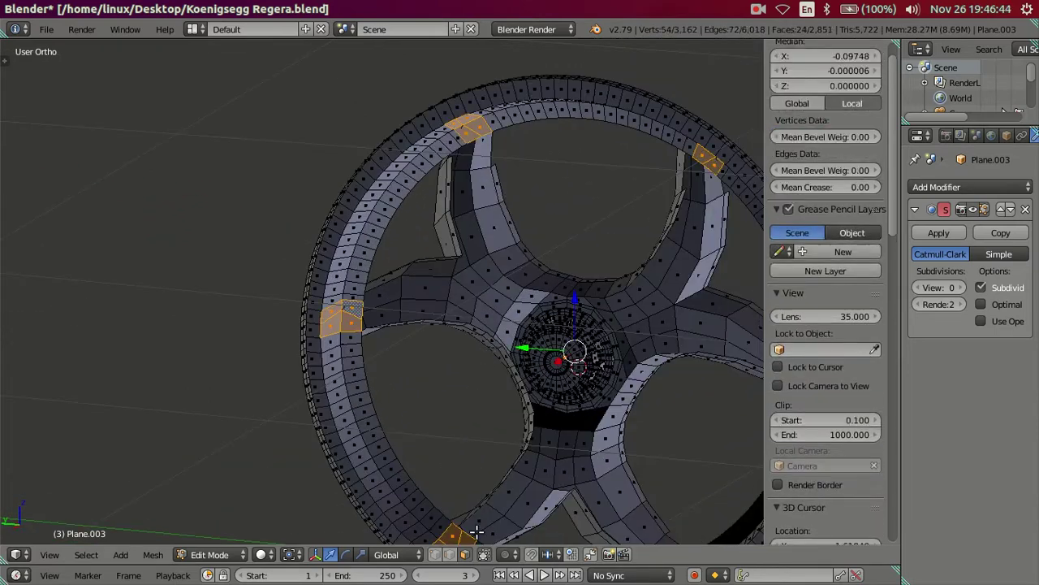
scroll(553, 274, "up", 3)
mouse_move(547, 255)
middle_mouse_down()
mouse_move(483, 260)
mouse_move(595, 300)
middle_mouse_up()
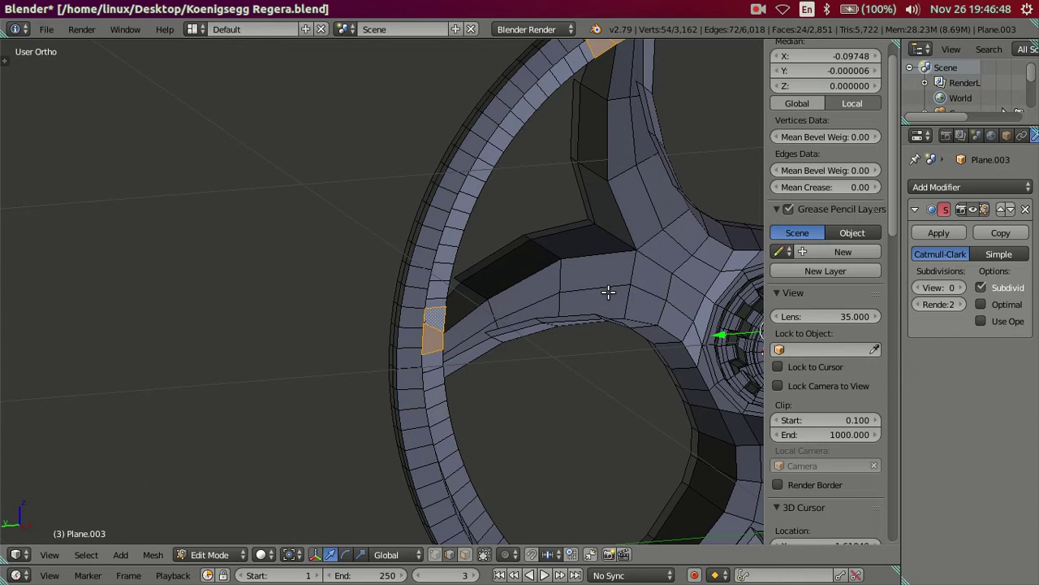
Delete the selected rim faces where the spoke ends meet the rim
key("x")
left_click(599, 290)
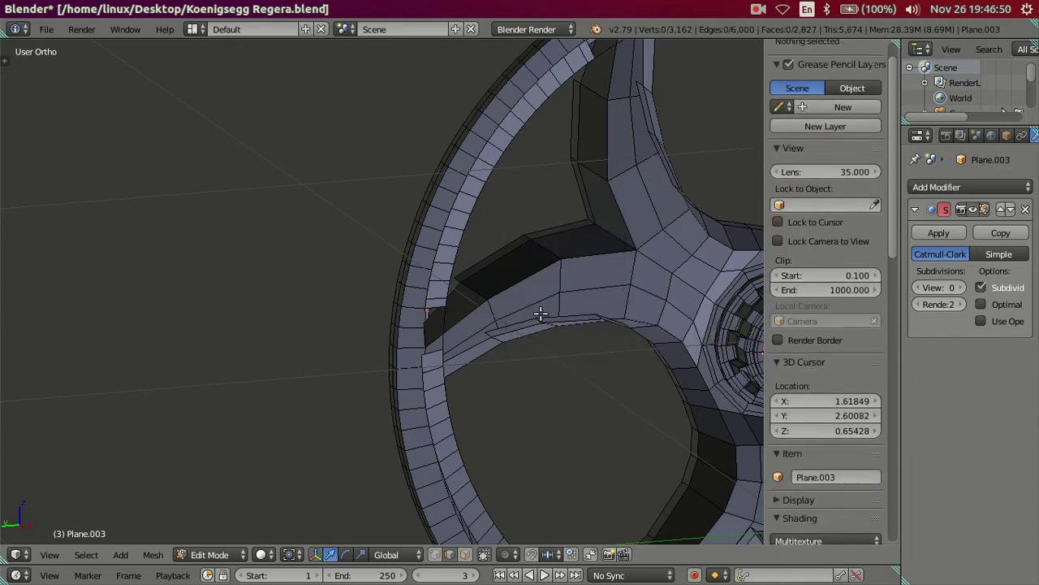
scroll(599, 290, "down", 2)
mouse_move(599, 290)
middle_mouse_down()
mouse_move(601, 322)
mouse_move(424, 341)
mouse_move(463, 352)
mouse_move(463, 332)
mouse_move(294, 318)
mouse_move(220, 327)
mouse_move(241, 369)
mouse_move(394, 349)
mouse_move(352, 367)
mouse_move(465, 366)
middle_mouse_up()
Toggle in and out of Edit Mode, orbiting to check the smoothed spoke joints
key("Tab")
key("Tab")
key("Tab")
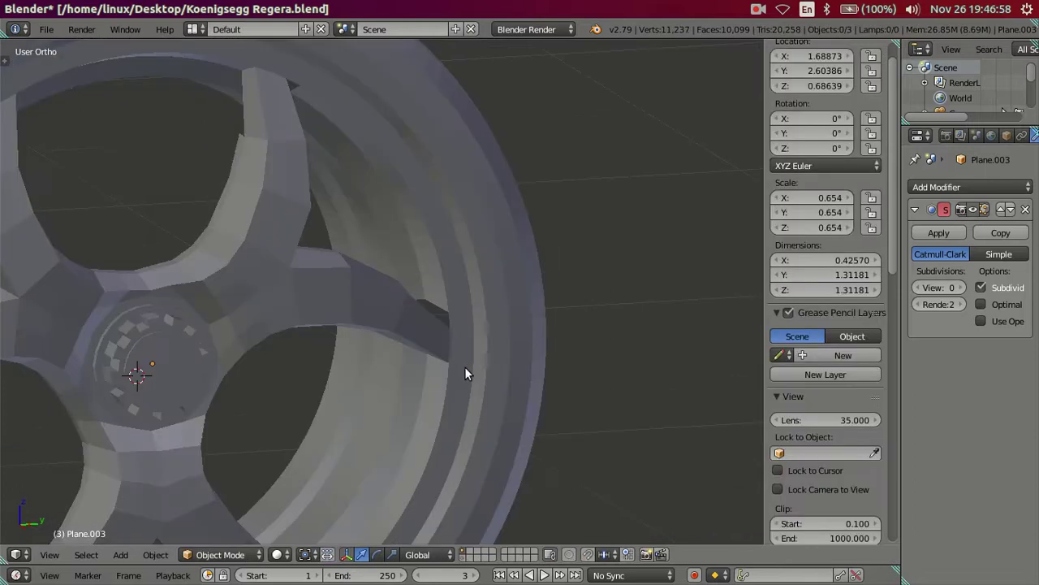
scroll(479, 370, "up", 3)
key("Tab")
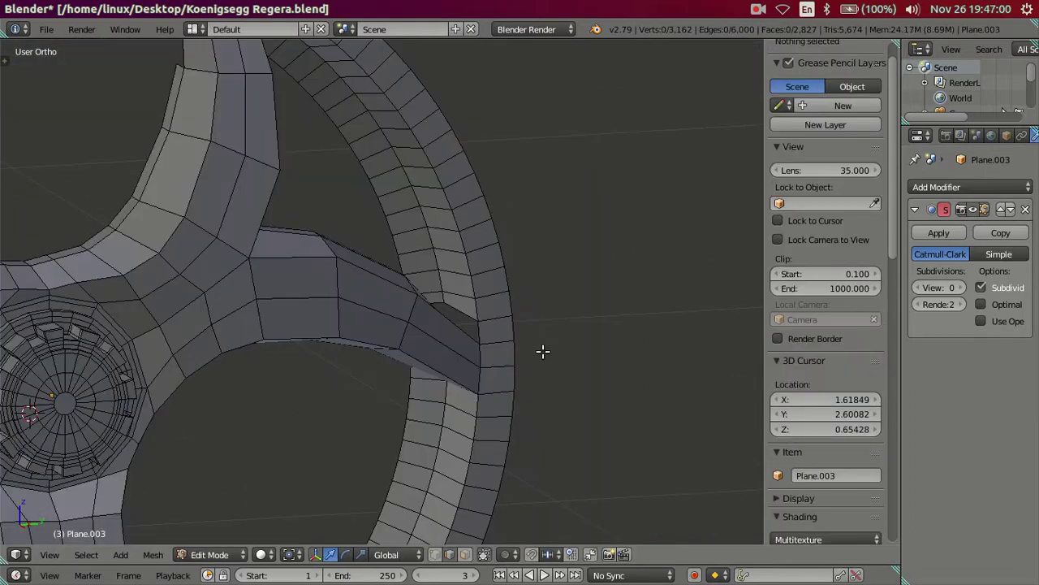
scroll(547, 343, "up", 2)
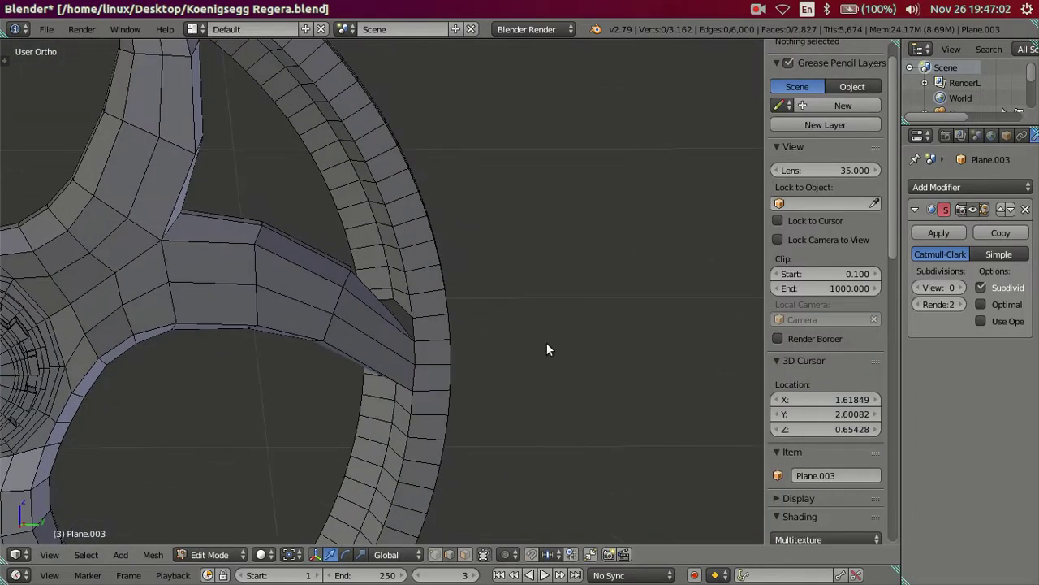
key("Tab")
key("Tab")
scroll(549, 347, "down", 3)
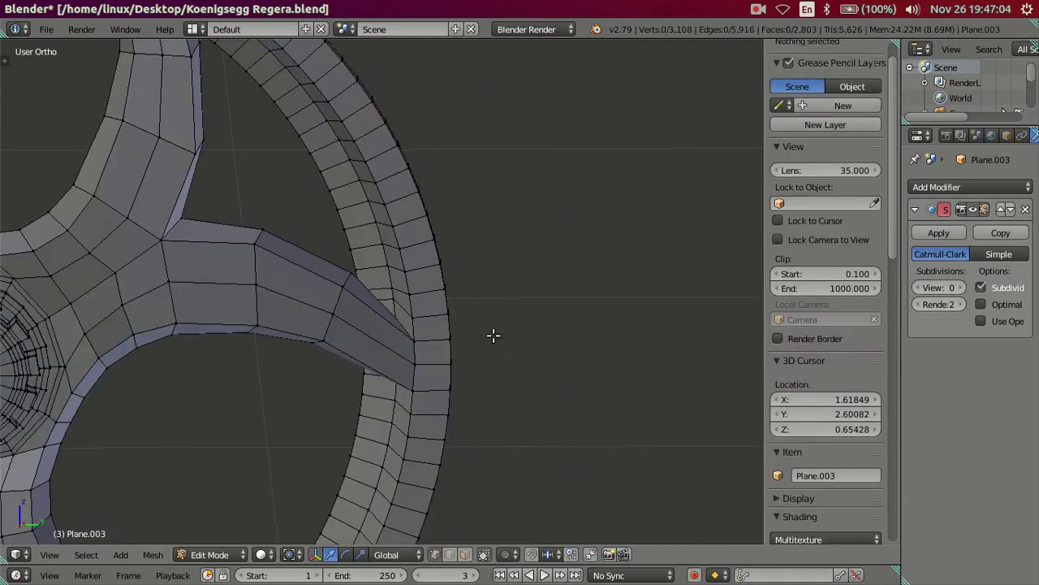
middle_click_drag(494, 336, 399, 376)
scroll(426, 327, "down", 3)
mouse_move(425, 327)
middle_mouse_down()
mouse_move(394, 297)
mouse_move(401, 273)
middle_mouse_up()
Preview the smoothed wheel from face-on and angled views, then use a control at the window top
key("Tab")
scroll(392, 323, "up", 3)
scroll(392, 324, "up", 1)
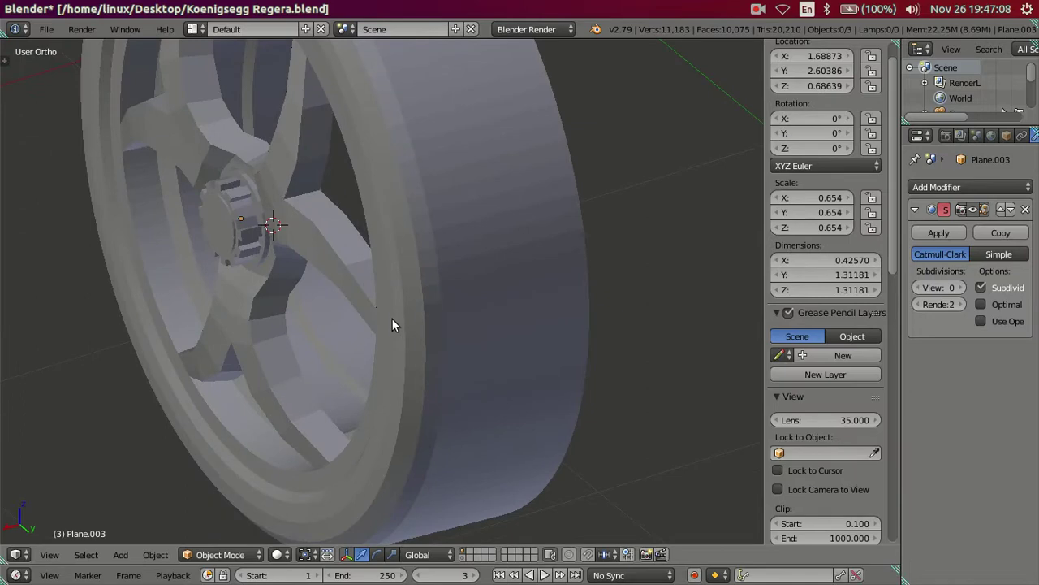
key("Tab")
scroll(401, 321, "down", 3)
middle_click_drag(400, 321, 471, 258)
scroll(467, 255, "up", 2)
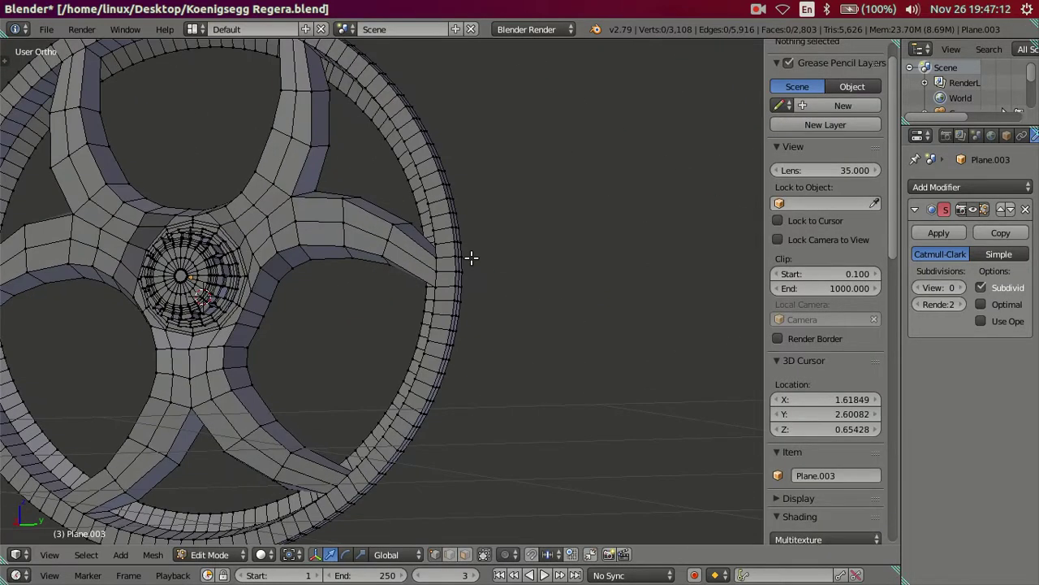
scroll(471, 258, "down", 3)
mouse_move(538, 225)
middle_mouse_down()
mouse_move(576, 288)
mouse_move(608, 297)
mouse_move(646, 260)
middle_mouse_up()
scroll(576, 288, "up", 3)
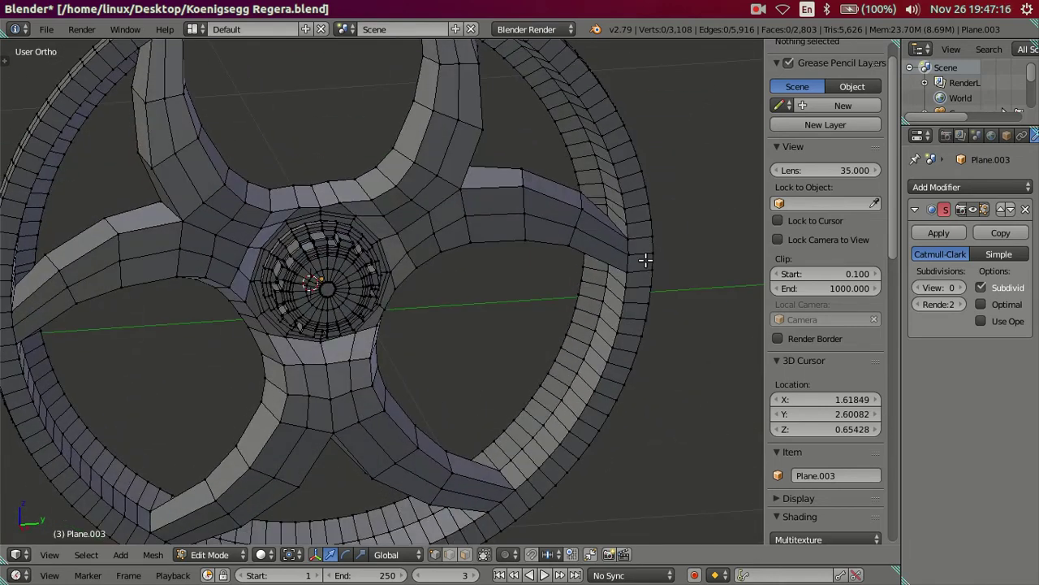
left_click(758, 10)
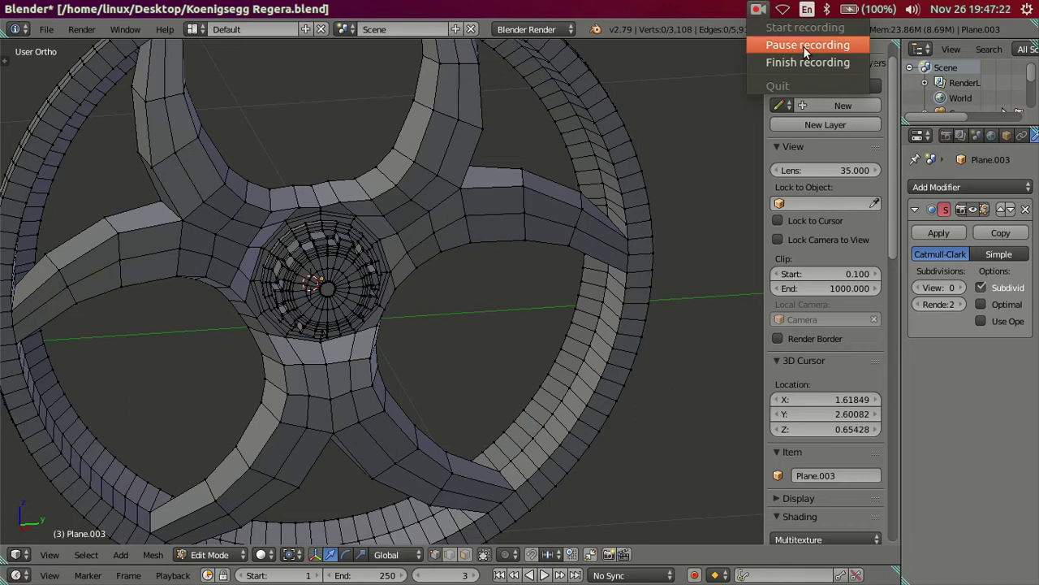
left_click(525, 339)
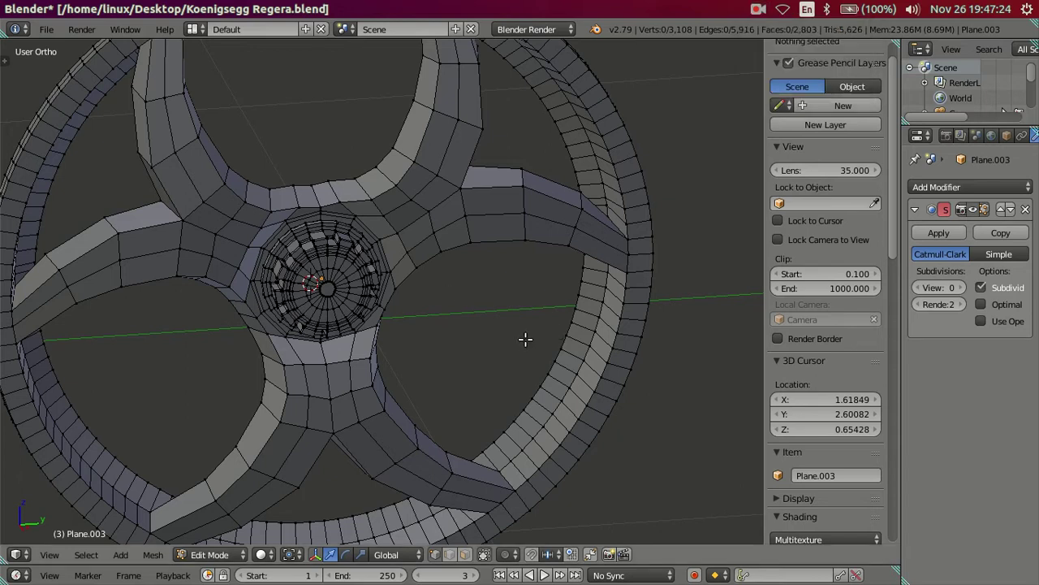
Show the smoothed wheel through the camera in Object Mode with the car body revealed
key("KP_3")
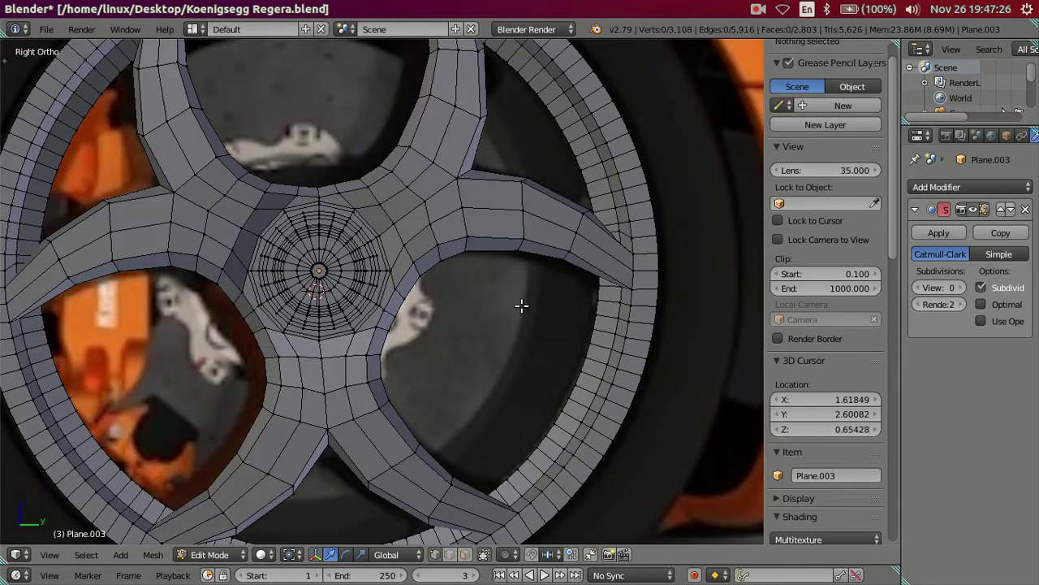
key("KP_0")
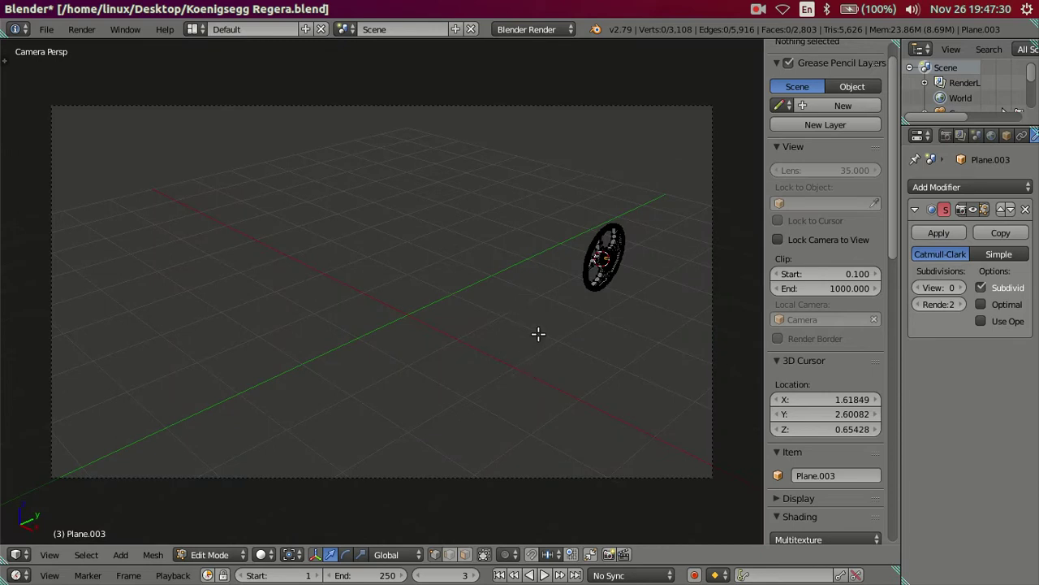
key("Tab")
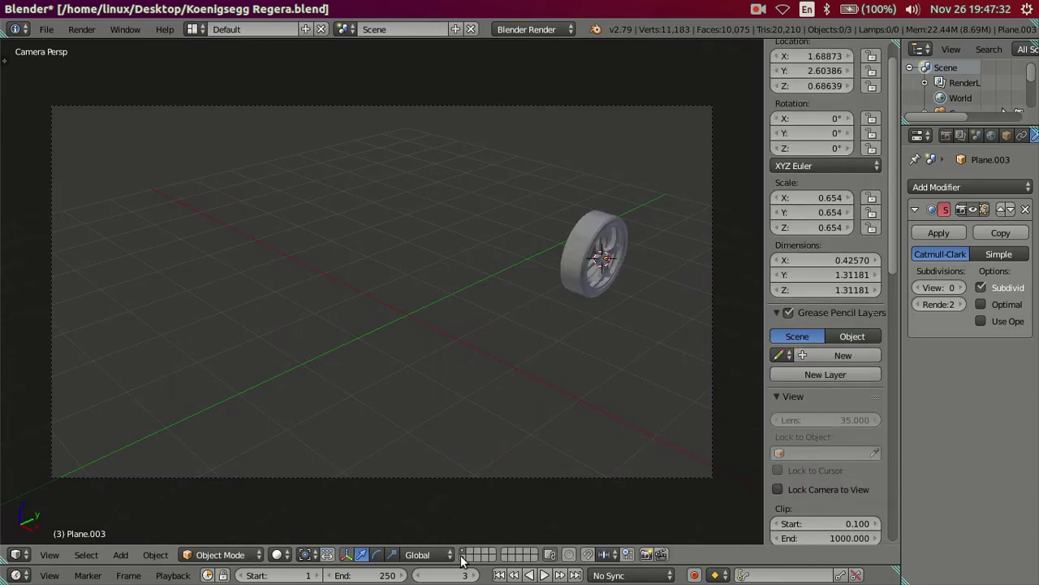
key("alt+h")
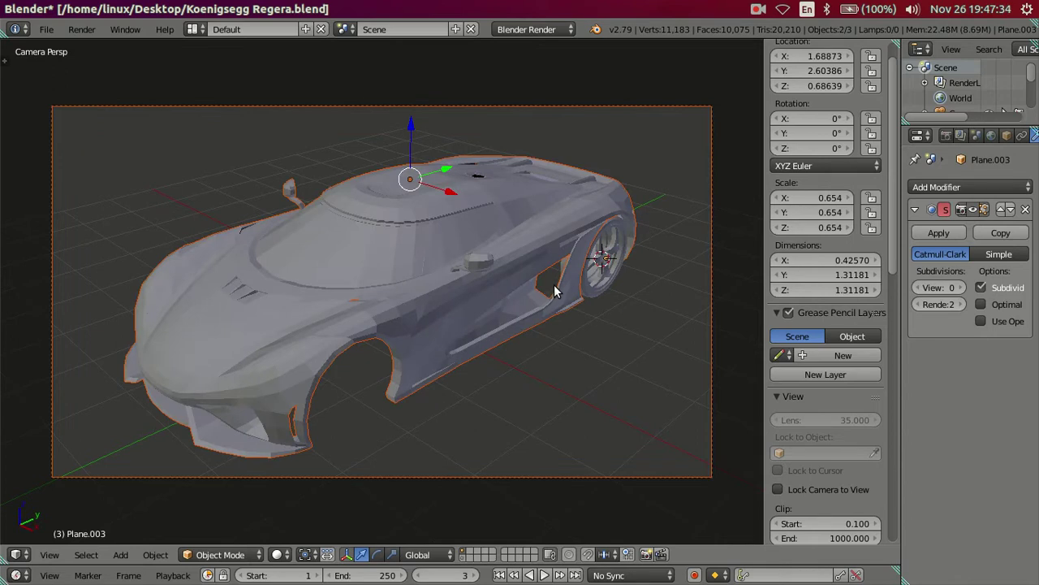
Save the blend file, confirming Save Over
key("ctrl+s")
left_click(558, 286)
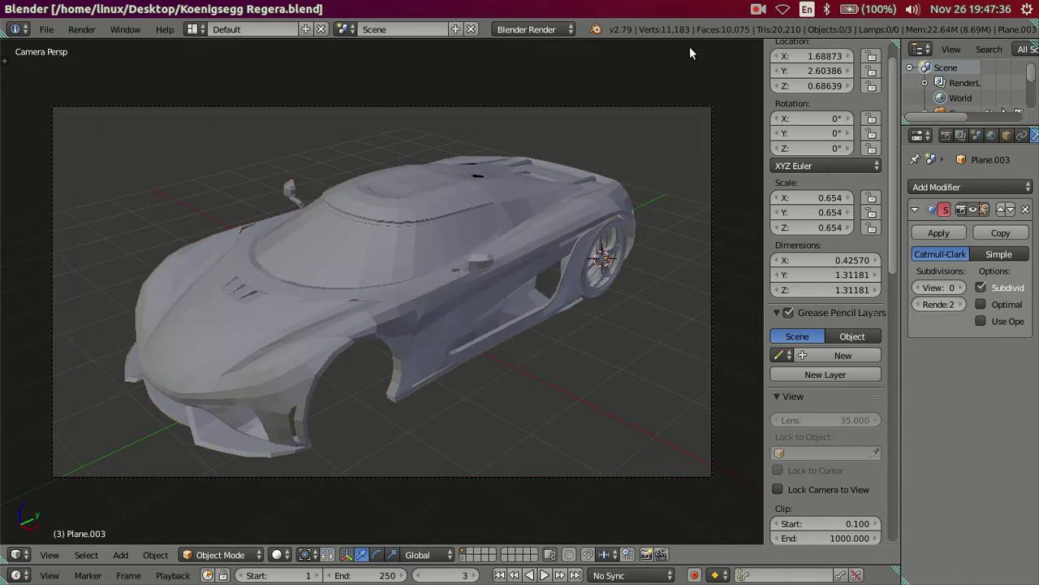
left_click(757, 11)
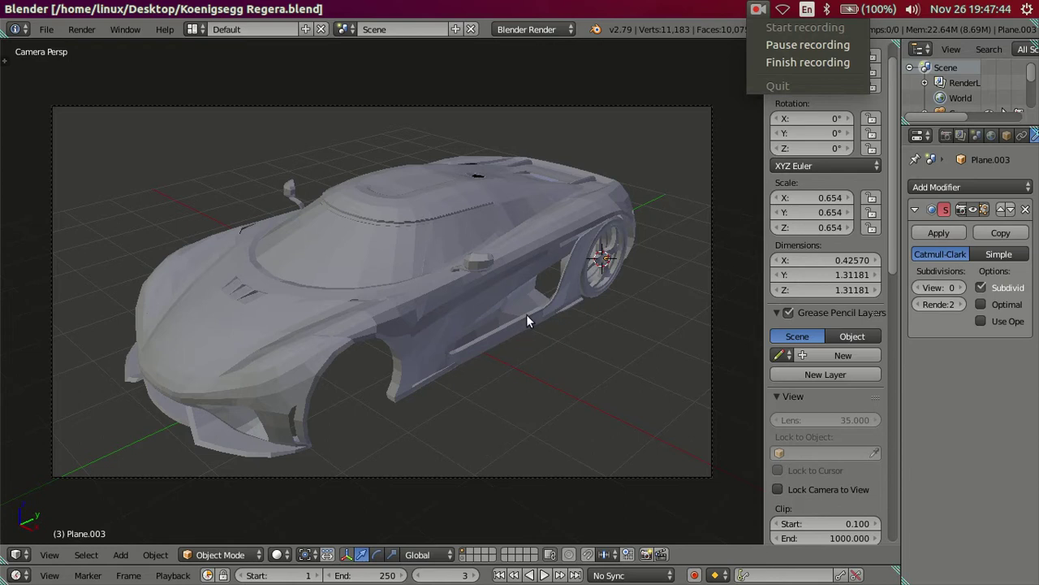
left_click(566, 287)
Orbit to a side-on view of the car and select the car body
mouse_move(492, 260)
middle_mouse_down()
mouse_move(477, 320)
mouse_move(421, 271)
mouse_move(425, 262)
middle_mouse_up()
middle_click_drag(449, 344, 432, 310)
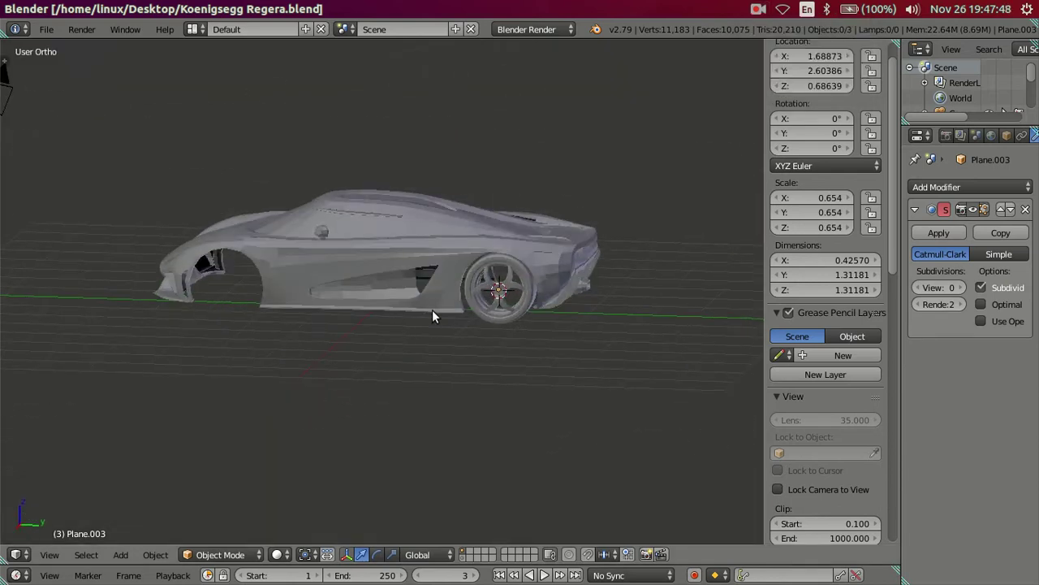
right_click(420, 301)
Hide the car body, center the rear wheel in Right view, and open Plane.003 in Edit Mode
key("h")
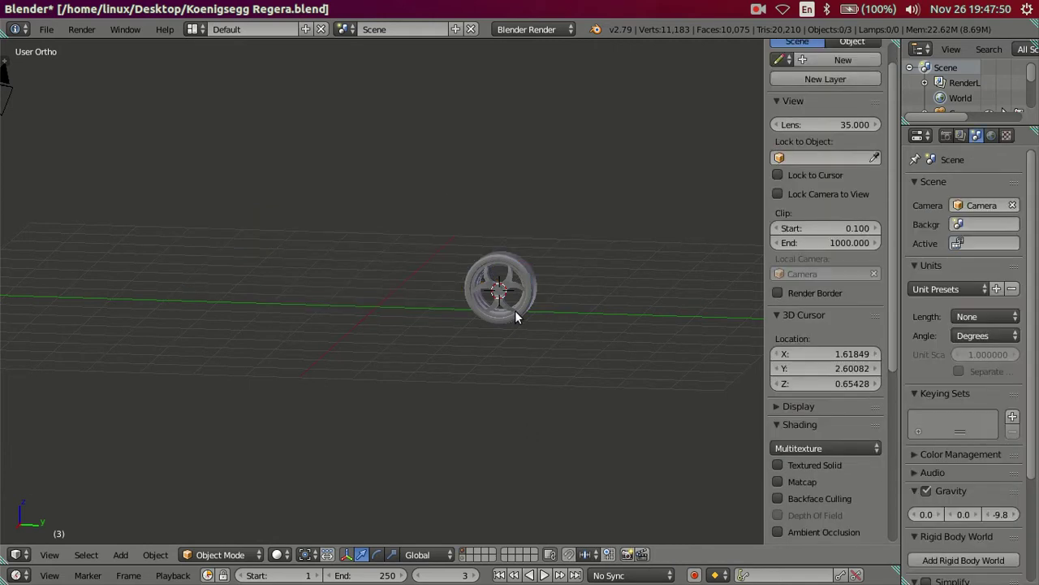
key("KP_3")
scroll(552, 303, "up", 3)
mouse_move(574, 295)
middle_mouse_down("shift")
mouse_move(369, 311)
mouse_move(411, 348)
mouse_move(359, 424)
mouse_move(433, 294)
middle_mouse_up("shift")
scroll(381, 316, "up", 2)
right_click(400, 332)
key("Tab")
Pan and orbit to a more side-on view of the wheel mesh
scroll(433, 294, "up", 5)
scroll(414, 239, "down", 2)
middle_click_drag(414, 238, 434, 305, "shift")
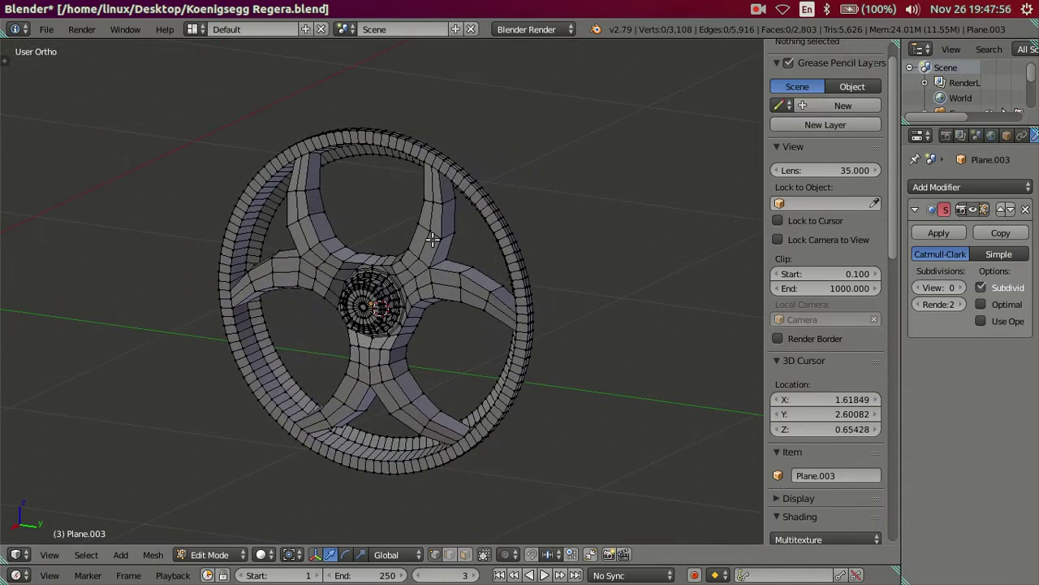
middle_click_drag(520, 381, 480, 374)
scroll(471, 302, "down", 1)
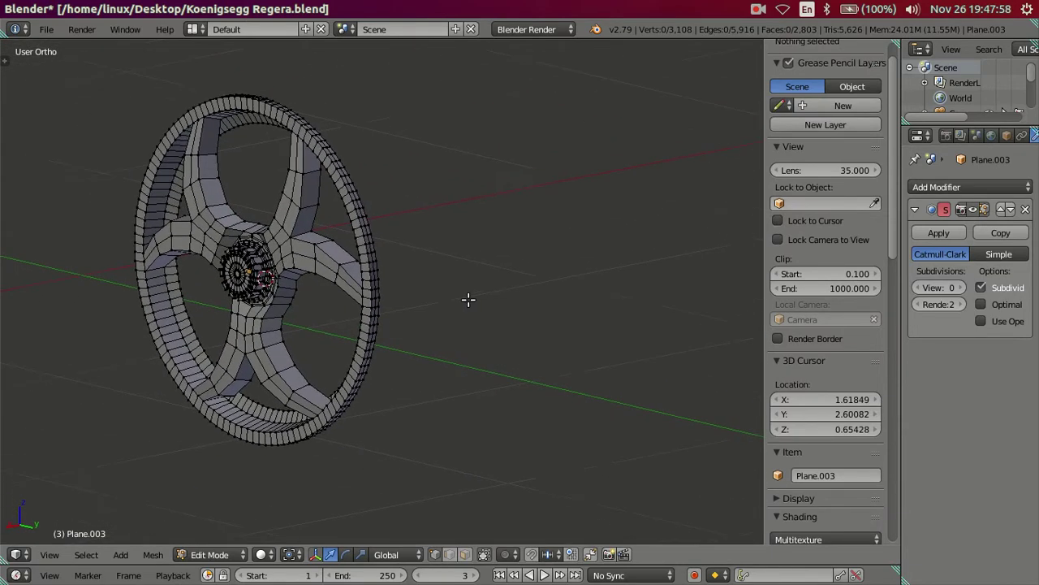
scroll(529, 301, "down", 3)
scroll(506, 288, "down", 5)
Reselect the wheel instead of the camera and re-enter its Edit Mode
key("Tab")
scroll(461, 290, "down", 3)
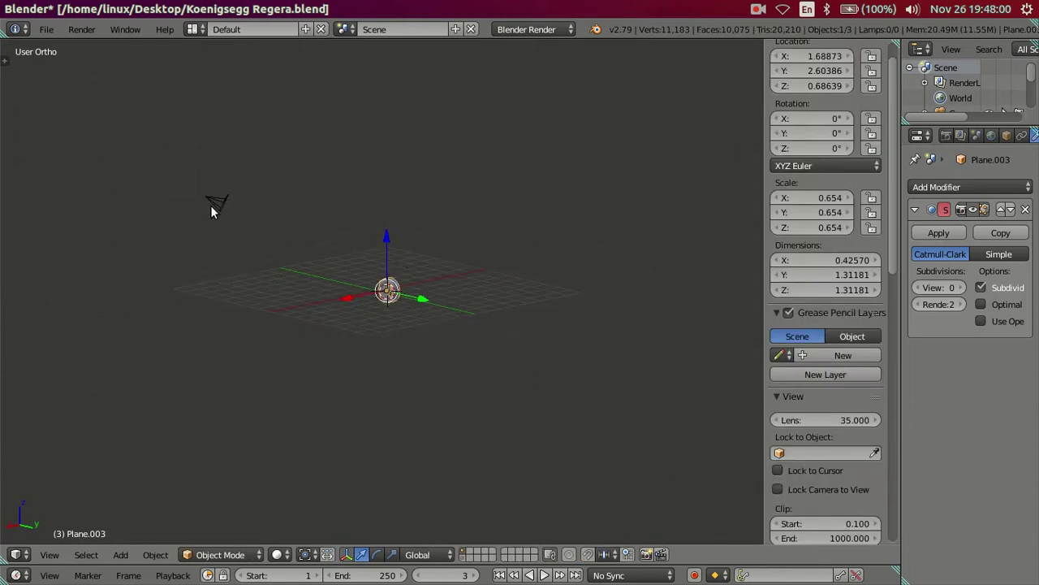
right_click(210, 205)
right_click(388, 290)
scroll(413, 332, "up", 2)
scroll(413, 332, "up", 7)
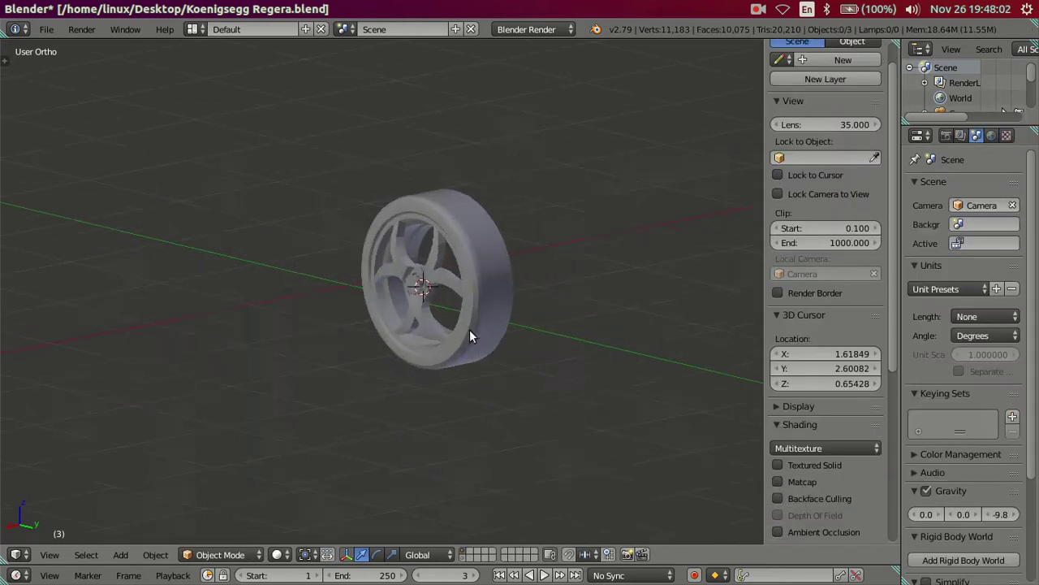
scroll(469, 329, "up", 3)
key("Tab")
Orbit and zoom to a tilted three-quarter view of the wheel
mouse_move(451, 336)
middle_mouse_down()
mouse_move(475, 318)
mouse_move(584, 352)
mouse_move(452, 329)
middle_mouse_up()
scroll(445, 320, "down", 10)
scroll(406, 337, "up", 5)
scroll(354, 344, "up", 3)
mouse_move(557, 368)
middle_mouse_down()
mouse_move(475, 366)
mouse_move(536, 343)
mouse_move(568, 356)
mouse_move(340, 270)
middle_mouse_up()
scroll(568, 356, "up", 4)
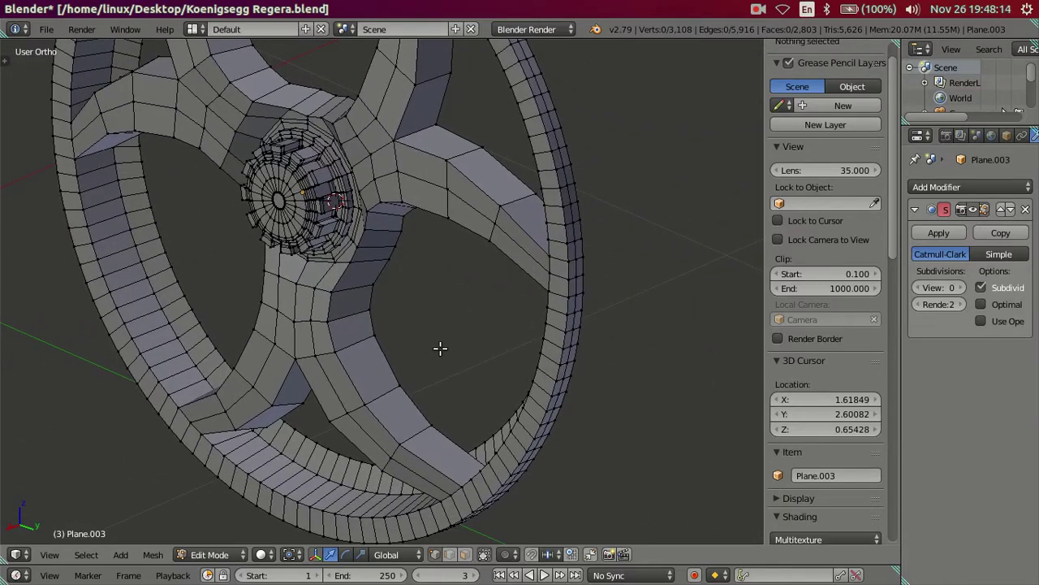
scroll(440, 350, "down", 4)
scroll(443, 366, "up", 5)
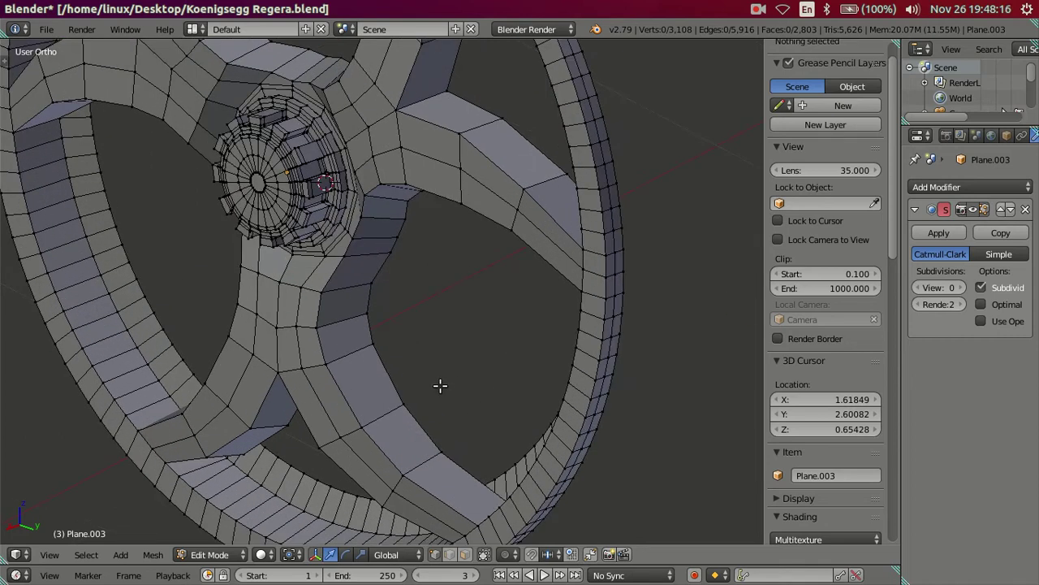
scroll(439, 378, "down", 2)
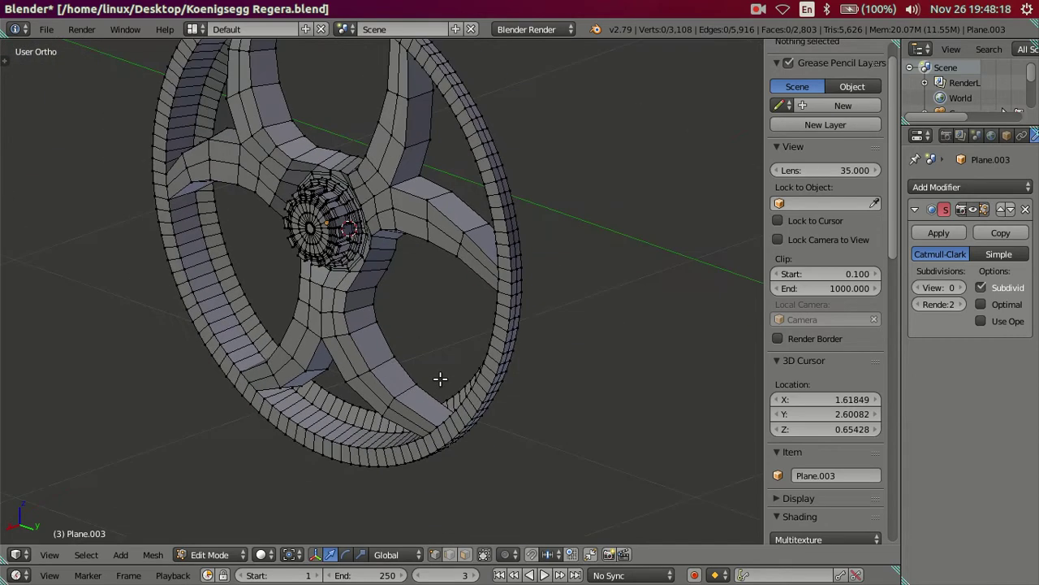
Orbit until the wheel stands upright and faces the view
key("KP_4")
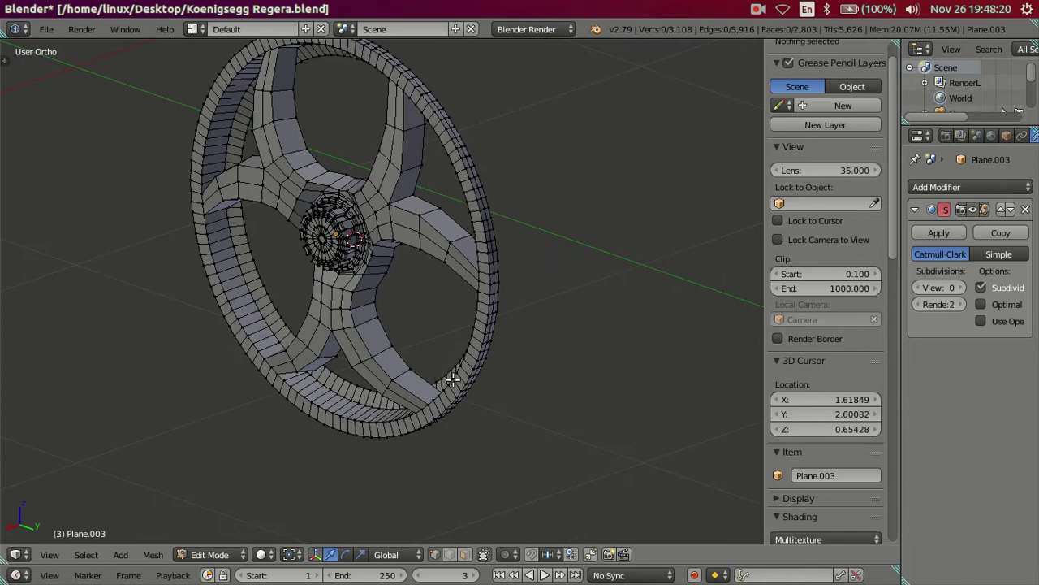
middle_click_drag(452, 379, 445, 342)
scroll(441, 304, "down", 5)
middle_click_drag(441, 304, 419, 333)
middle_click_drag(554, 293, 553, 248)
scroll(483, 279, "up", 3)
mouse_move(492, 298)
middle_mouse_down()
mouse_move(551, 342)
mouse_move(441, 327)
mouse_move(412, 349)
mouse_move(432, 395)
mouse_move(403, 324)
mouse_move(420, 352)
mouse_move(405, 355)
mouse_move(394, 339)
mouse_move(395, 347)
mouse_move(403, 323)
mouse_move(369, 315)
mouse_move(414, 320)
mouse_move(399, 294)
mouse_move(464, 318)
mouse_move(458, 366)
mouse_move(399, 364)
mouse_move(447, 423)
mouse_move(415, 399)
mouse_move(462, 312)
mouse_move(446, 255)
mouse_move(433, 255)
mouse_move(447, 258)
mouse_move(431, 273)
mouse_move(364, 276)
mouse_move(389, 246)
mouse_move(383, 314)
mouse_move(403, 255)
mouse_move(399, 231)
mouse_move(390, 262)
mouse_move(405, 255)
mouse_move(359, 251)
mouse_move(352, 355)
mouse_move(338, 352)
mouse_move(365, 257)
mouse_move(349, 348)
mouse_move(333, 355)
mouse_move(330, 312)
middle_mouse_up()
scroll(551, 342, "up", 2)
scroll(471, 336, "up", 3)
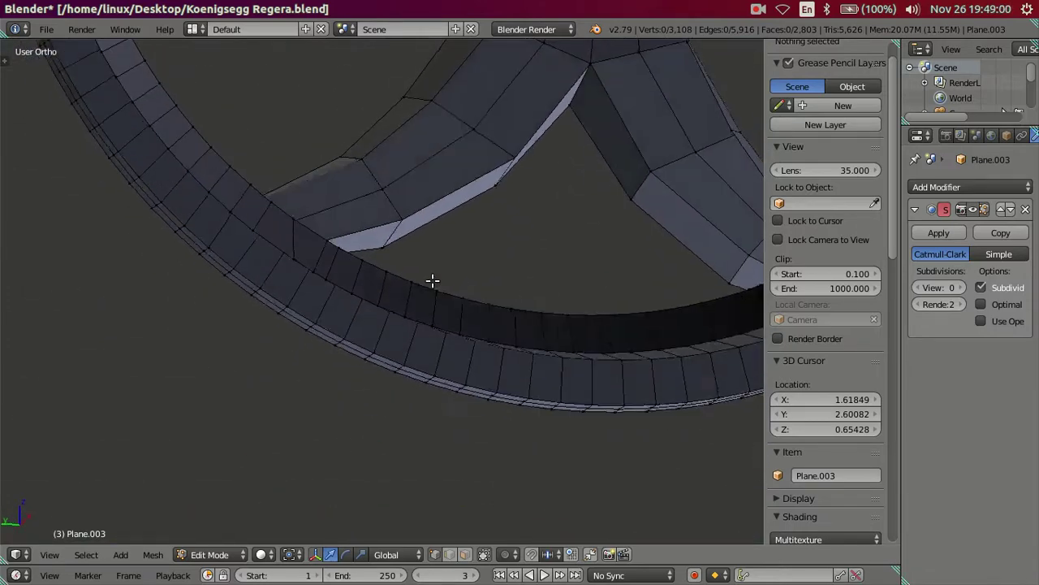
Switch to Right Ortho with solid shading, zoomed and panned along the rim
mouse_move(389, 309)
middle_mouse_down()
mouse_move(360, 298)
mouse_move(359, 316)
mouse_move(450, 246)
mouse_move(476, 203)
mouse_move(441, 204)
mouse_move(469, 222)
mouse_move(158, 239)
mouse_move(312, 245)
middle_mouse_up()
key("KP_3")
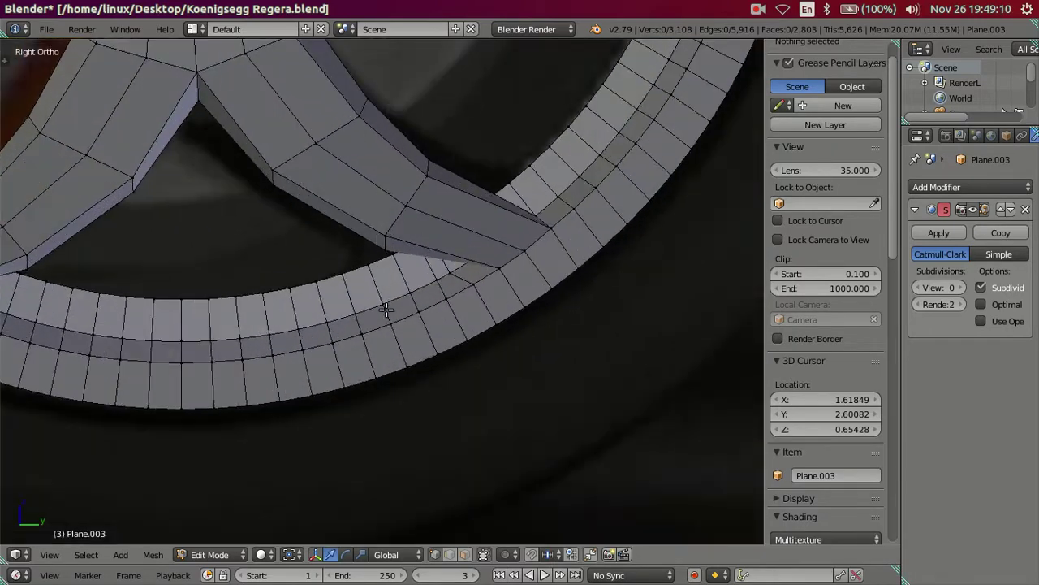
scroll(480, 284, "up", 2)
scroll(472, 279, "up", 2)
key("alt+z")
mouse_move(452, 274)
middle_mouse_down("shift")
mouse_move(432, 268)
mouse_move(429, 312)
middle_mouse_up("shift")
Add a centred loop cut across the rim, then return to see-through shading
key("ctrl+r")
left_click(430, 319)
right_click(438, 317)
key("alt+z")
Merge the short edge at the spoke joint and dissolve the leftover edges
right_click(485, 320)
key("n")
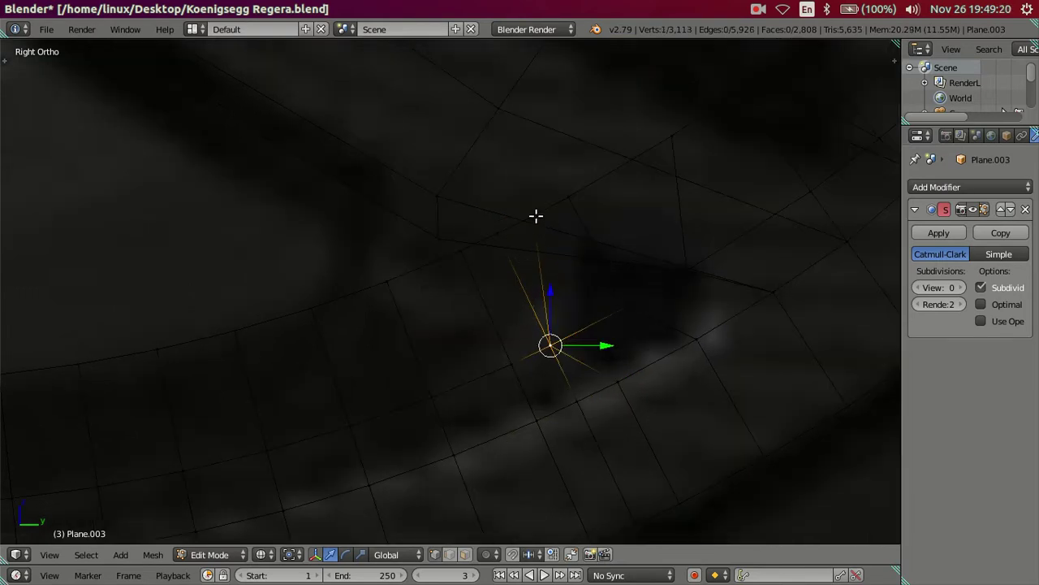
right_click(504, 234)
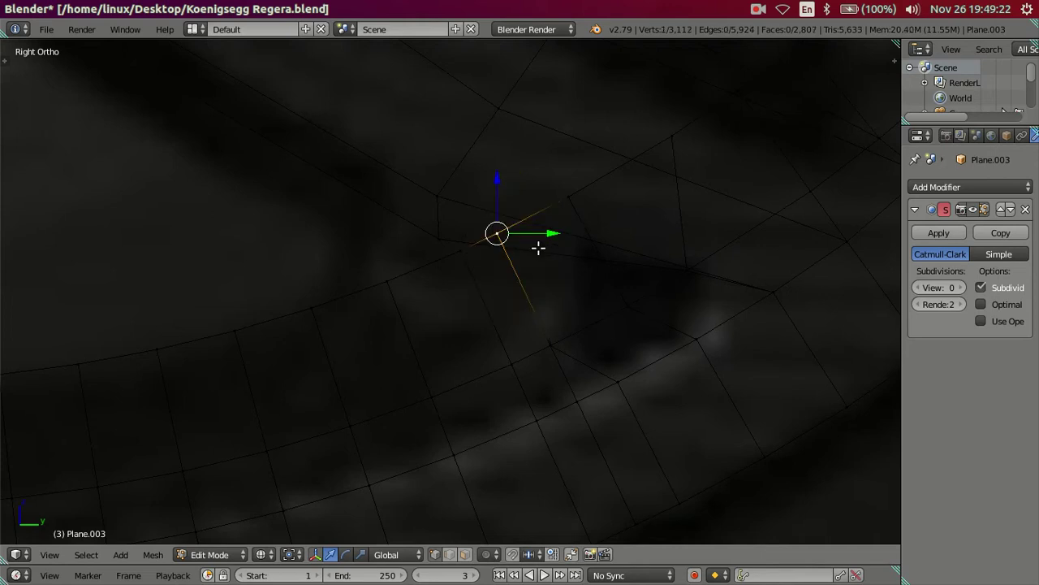
key("a")
scroll(533, 376, "down", 2)
key("x")
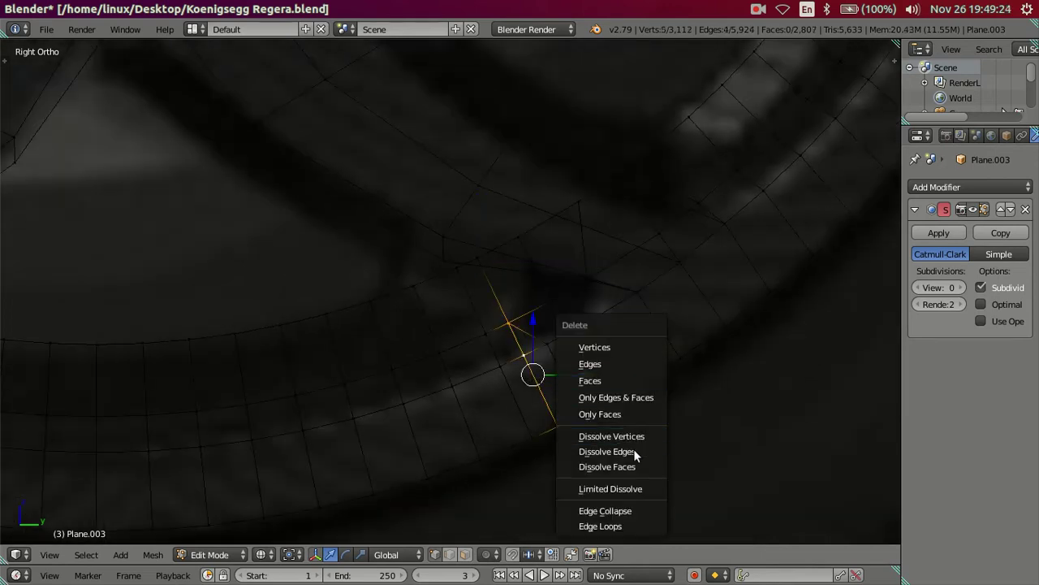
left_click(633, 448)
scroll(520, 394, "down", 2)
Toggle solid shading to check the cleaned joint and orbit to a slight angle
key("z")
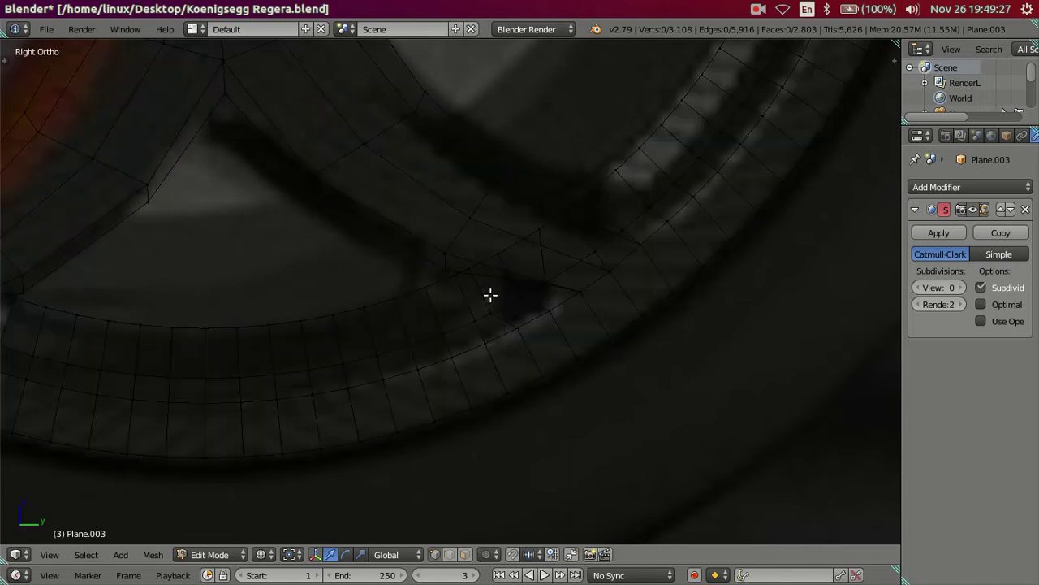
key("z")
mouse_move(489, 294)
middle_mouse_down()
mouse_move(509, 297)
mouse_move(550, 272)
mouse_move(495, 309)
mouse_move(514, 302)
mouse_move(508, 314)
mouse_move(489, 295)
mouse_move(525, 301)
mouse_move(531, 292)
mouse_move(517, 273)
mouse_move(418, 294)
mouse_move(432, 284)
mouse_move(453, 301)
mouse_move(420, 314)
mouse_move(585, 311)
mouse_move(578, 297)
mouse_move(455, 303)
mouse_move(496, 270)
mouse_move(468, 285)
mouse_move(466, 304)
mouse_move(420, 304)
mouse_move(392, 287)
mouse_move(409, 297)
mouse_move(419, 260)
mouse_move(443, 246)
mouse_move(476, 255)
mouse_move(399, 283)
mouse_move(578, 290)
mouse_move(359, 341)
mouse_move(543, 327)
middle_mouse_up()
At the first spoke joint, add a centred loop cut, merge the stray vertices, and dissolve the leftover edges
key("KP_3")
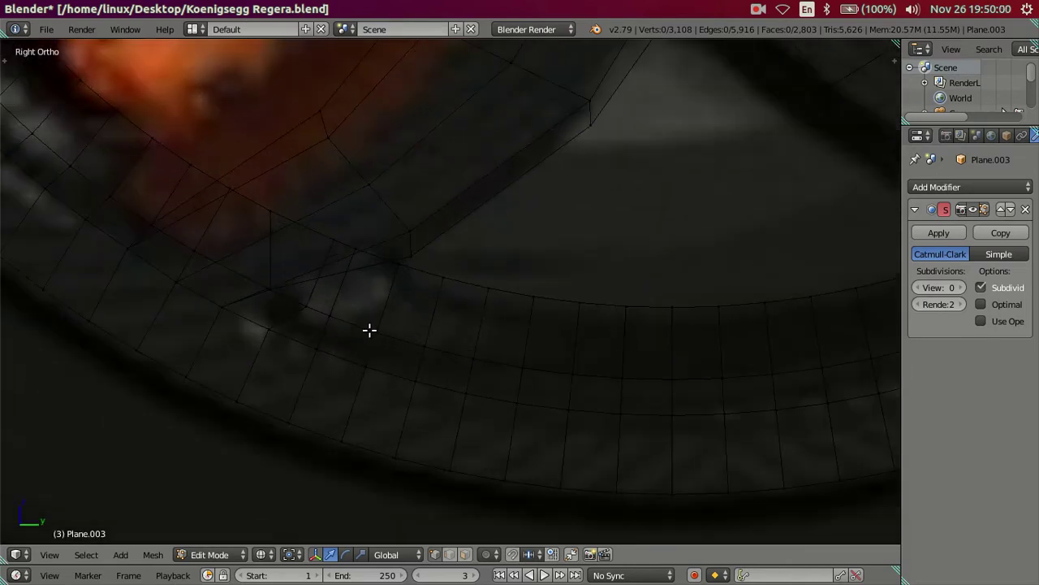
key("ctrl+r")
left_click(364, 317)
right_click(363, 316)
scroll(365, 307, "up", 1)
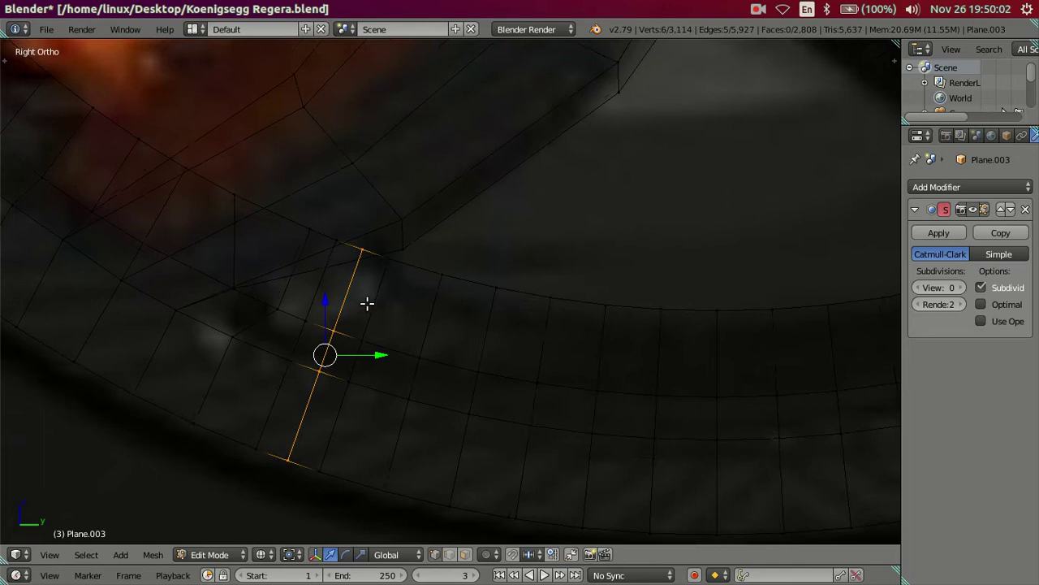
scroll(324, 310, "up", 1)
right_click(322, 332)
key("alt+m")
left_click(325, 331)
key("g")
left_click(336, 241)
key("alt+m")
left_click(343, 250)
right_click(288, 411, "alt")
key("x")
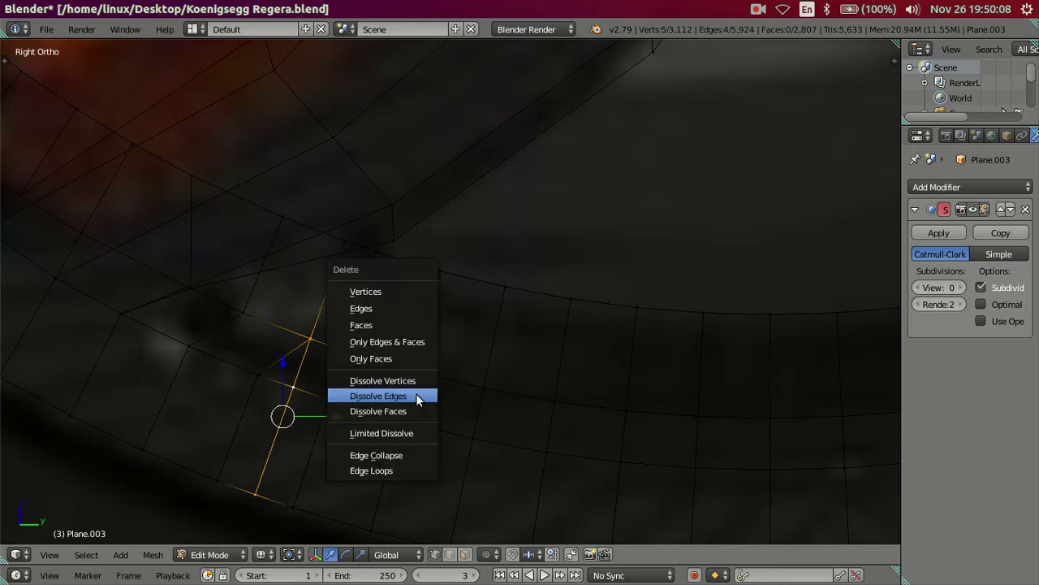
left_click(416, 393)
scroll(414, 386, "down", 3)
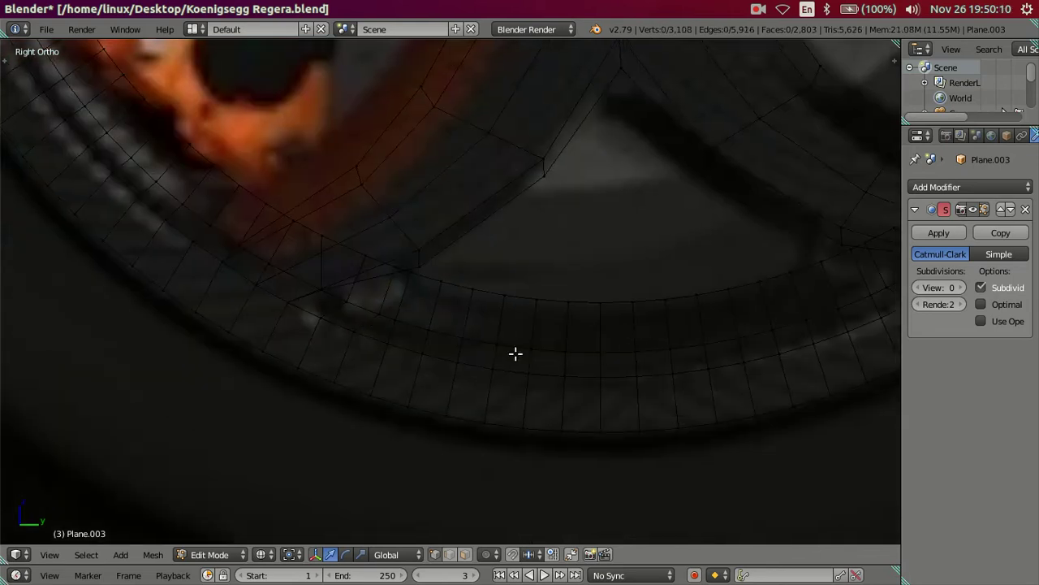
scroll(294, 381, "down", 2)
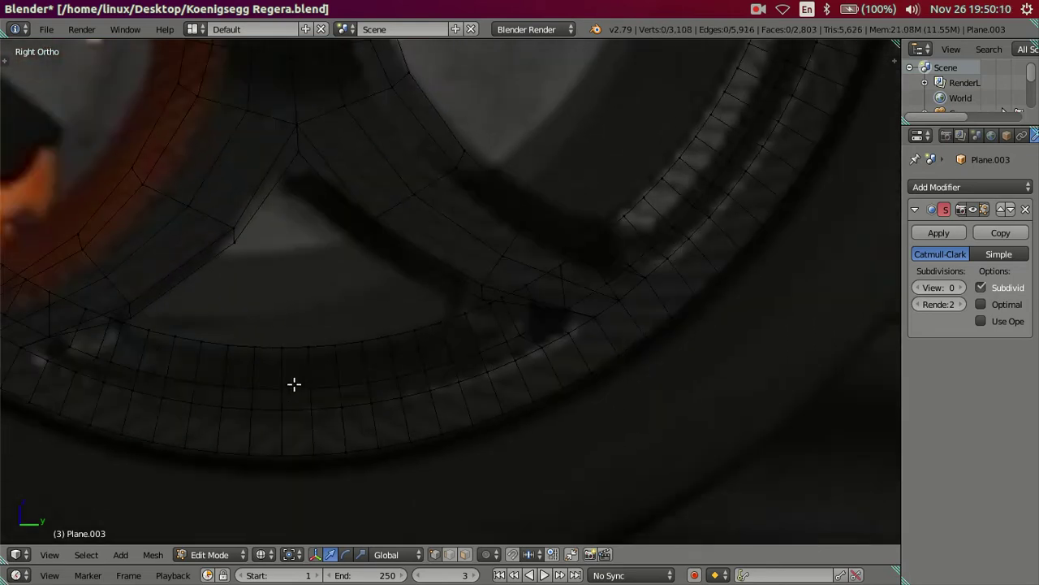
scroll(436, 418, "down", 1)
scroll(447, 399, "down", 2)
scroll(501, 285, "down", 1)
scroll(522, 385, "down", 1)
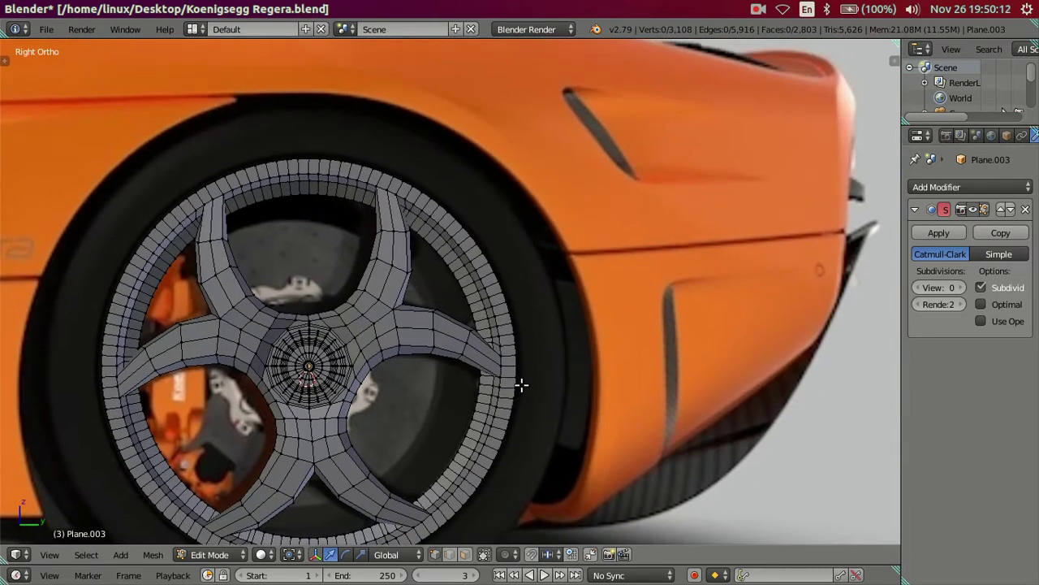
scroll(487, 309, "up", 3)
scroll(476, 225, "up", 1)
scroll(564, 264, "up", 1)
Clean the second spoke joint with a loop cut, collapse its short edges, and dissolve the extra edges
mouse_move(560, 215)
middle_mouse_down("shift")
mouse_move(480, 308)
mouse_move(503, 287)
middle_mouse_up("shift")
key("ctrl+r")
left_click(503, 286)
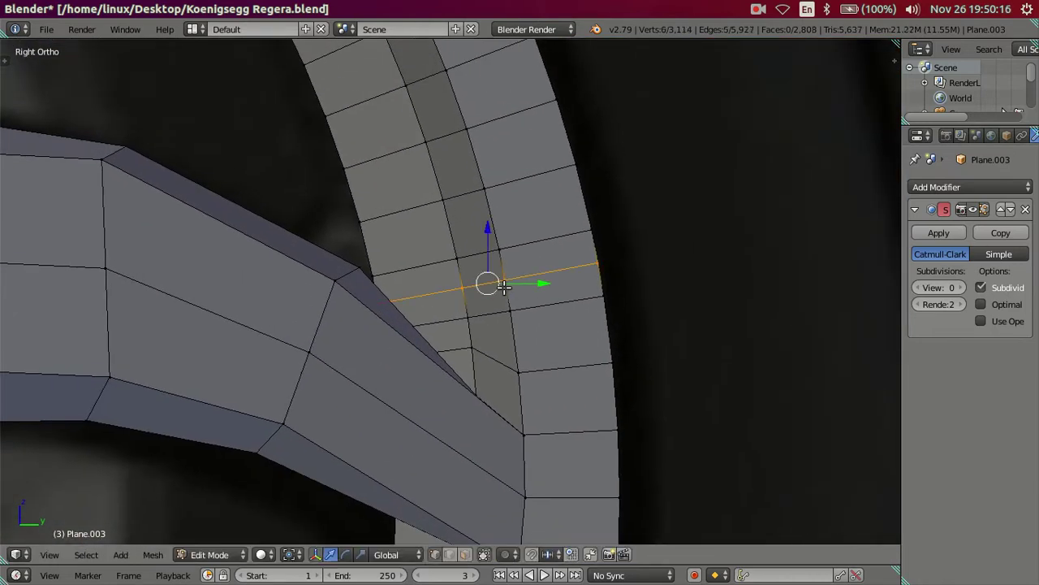
key("a")
key("z")
right_click(463, 302)
key("alt+m")
left_click(463, 297)
right_click(382, 329)
right_click(382, 306, "shift")
key("alt+m")
left_click(383, 311)
right_click(548, 278, "alt")
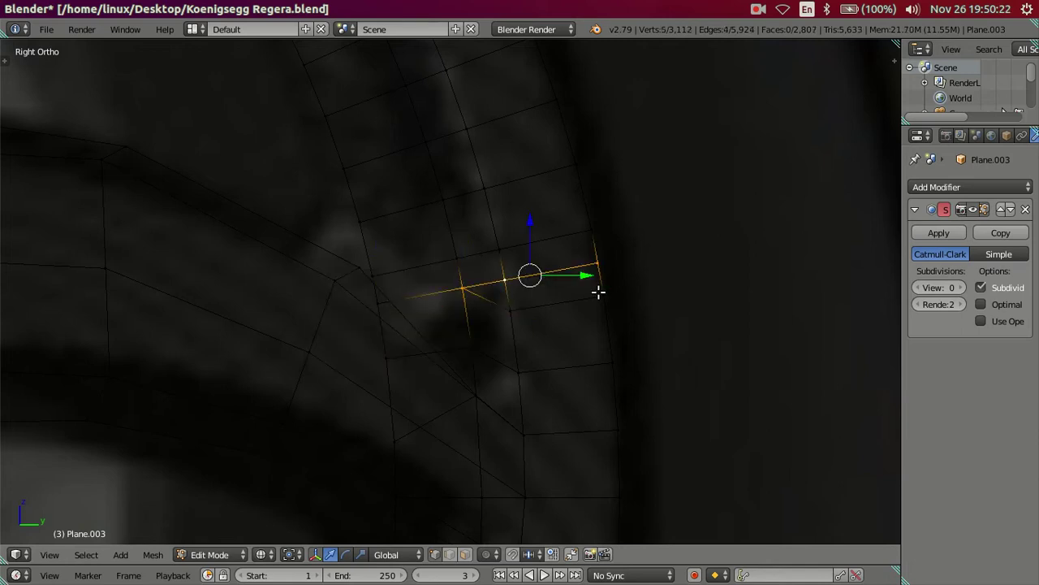
key("x")
left_click(599, 296)
At the third spoke joint, loop-cut beside the spoke, merge two vertex pairs, and dissolve the leftover edges
scroll(474, 296, "down", 3)
scroll(469, 301, "down", 2)
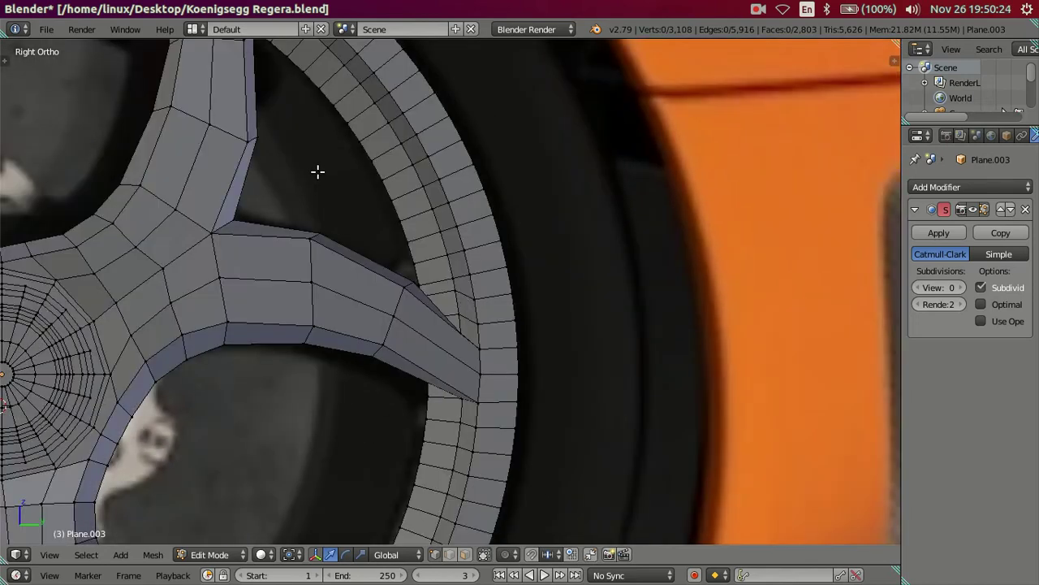
mouse_move(318, 172)
middle_mouse_down("shift")
mouse_move(399, 376)
mouse_move(333, 290)
mouse_move(446, 308)
middle_mouse_up("shift")
key("z")
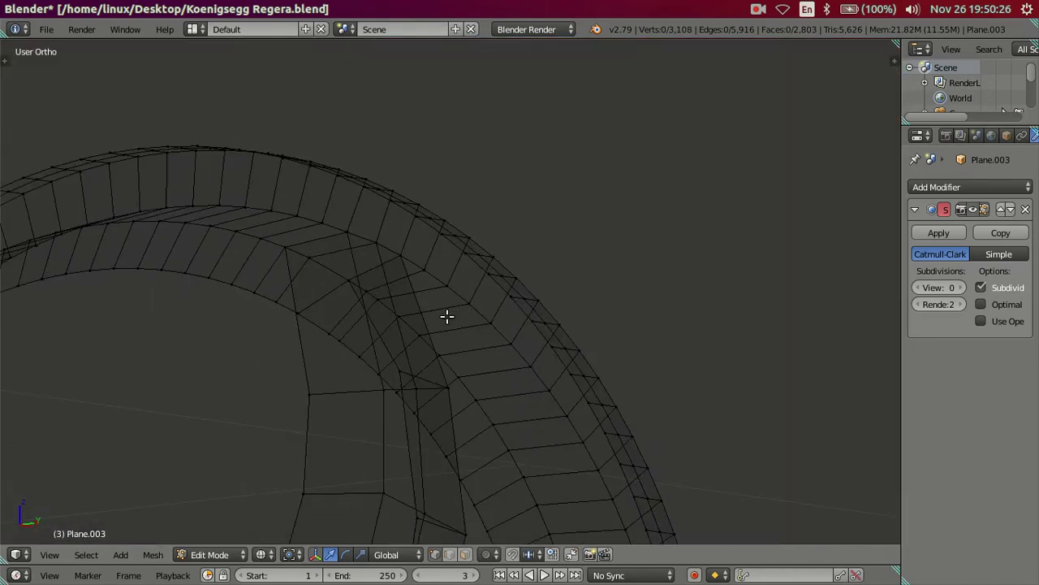
key("KP_3")
middle_click_drag(406, 338, 576, 251, "shift")
scroll(501, 271, "up", 1)
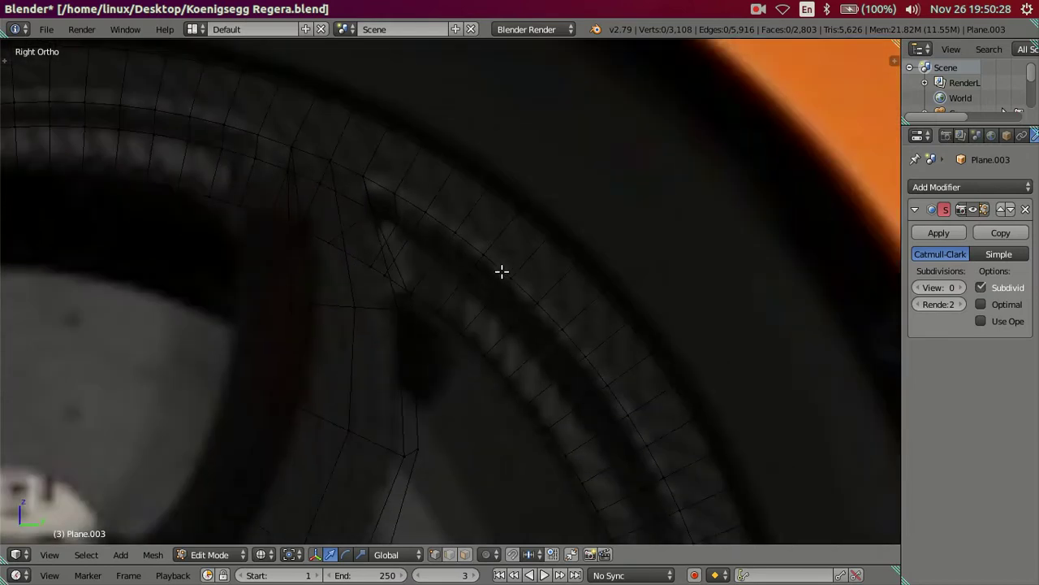
scroll(502, 332, "up", 1)
scroll(487, 316, "up", 1)
key("ctrl+r")
left_click(469, 298)
right_click(469, 298)
key("a")
right_click(426, 317)
right_click(433, 321, "shift")
key("alt+m")
left_click(436, 328)
right_click(389, 377)
right_click(410, 386, "shift")
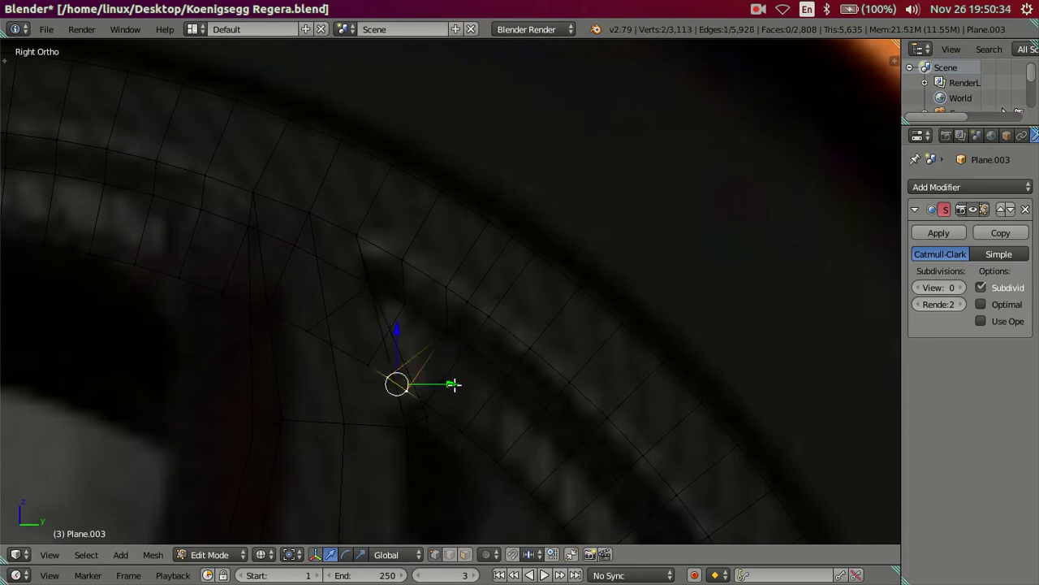
key("alt+m")
left_click(457, 385)
right_click(488, 281)
key("x")
left_click(556, 297)
Reroute the fourth spoke joint: loop cut, merge vertices at last, collapse the short edge, dissolve extra edges
scroll(464, 309, "down", 3)
scroll(414, 334, "down", 2)
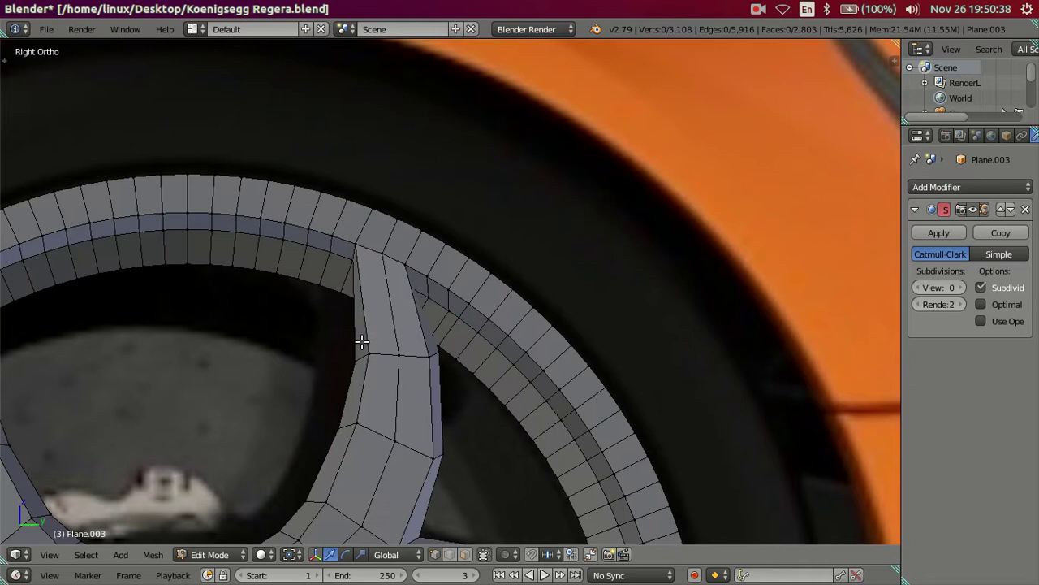
scroll(360, 344, "down", 1)
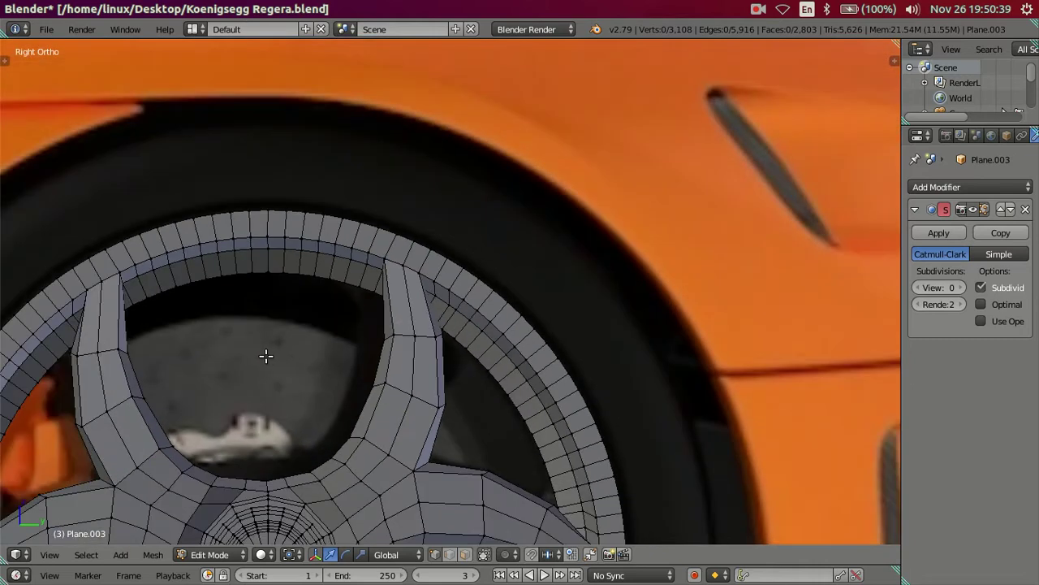
middle_click_drag(265, 356, 425, 332, "shift")
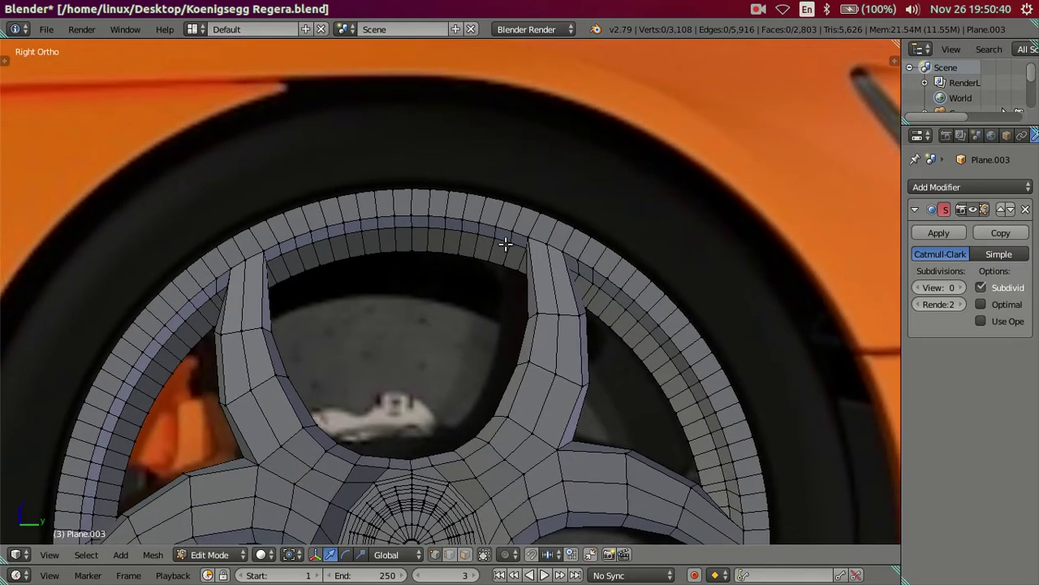
middle_click_drag(503, 239, 595, 274, "shift")
scroll(518, 239, "up", 2)
scroll(490, 283, "up", 1)
scroll(461, 272, "up", 2)
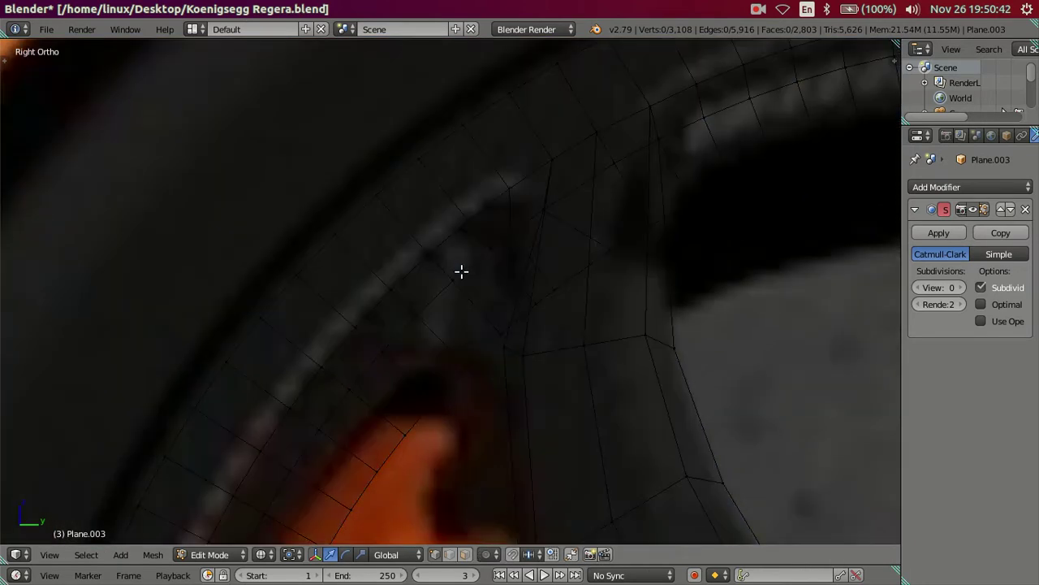
key("ctrl+r")
left_click(462, 266)
right_click(463, 266)
right_click(534, 298)
right_click(520, 319, "shift")
key("alt+m")
left_click(559, 330)
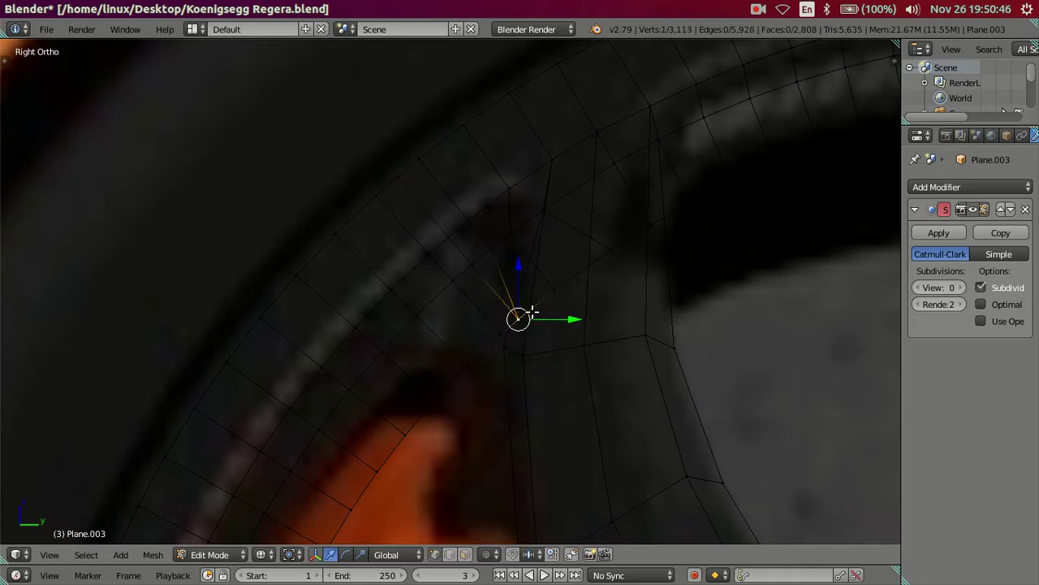
right_click(493, 270)
key("alt+m")
left_click(505, 277)
right_click(467, 248)
key("x")
left_click(571, 281)
scroll(515, 322, "down", 2)
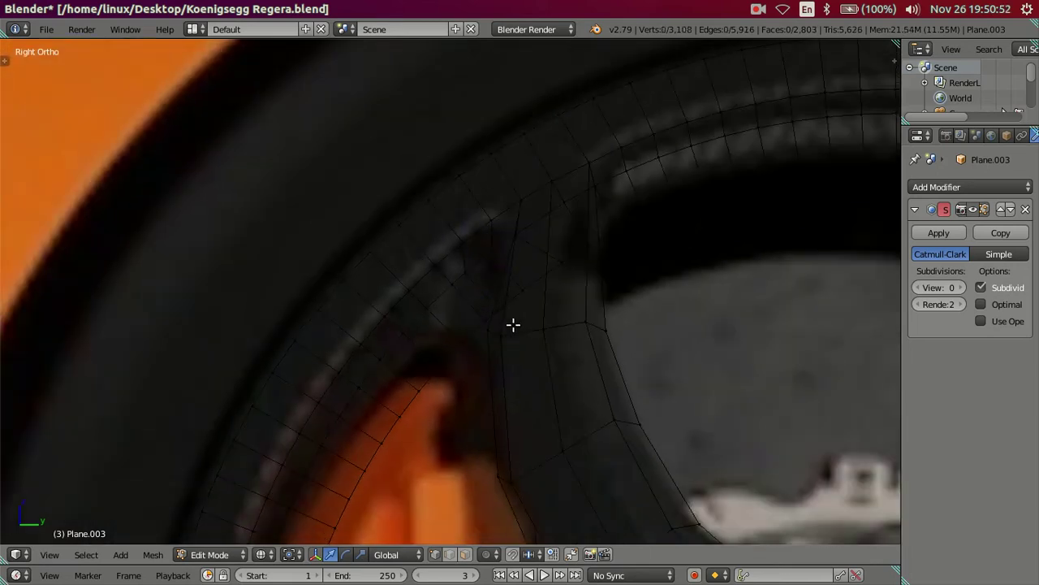
key("z")
scroll(498, 376, "down", 4)
scroll(487, 463, "up", 2)
scroll(455, 463, "up", 3)
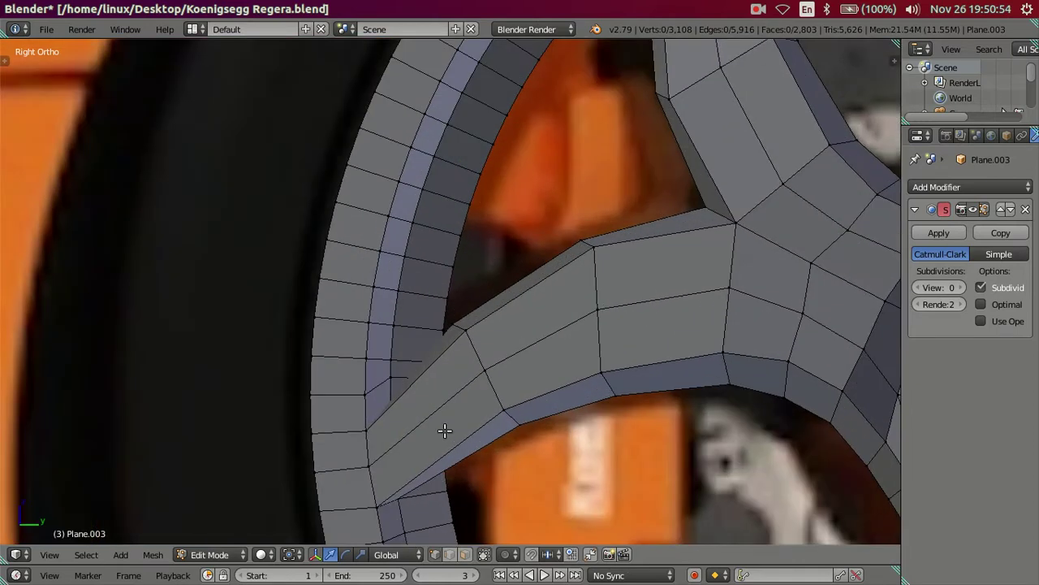
Fix the fifth joint with a loop cut across the spoke, two vertex merges, and a dissolved leftover loop
key("z")
scroll(415, 419, "up", 2)
scroll(452, 366, "up", 3)
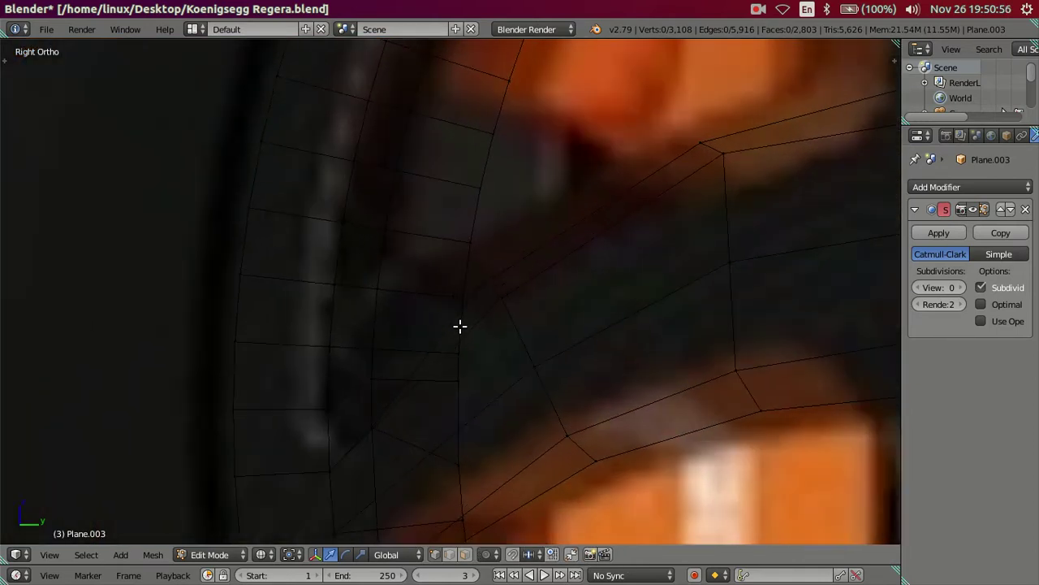
key("ctrl+r")
left_click(460, 326)
right_click(460, 325)
right_click(462, 348, "alt")
right_click(460, 349)
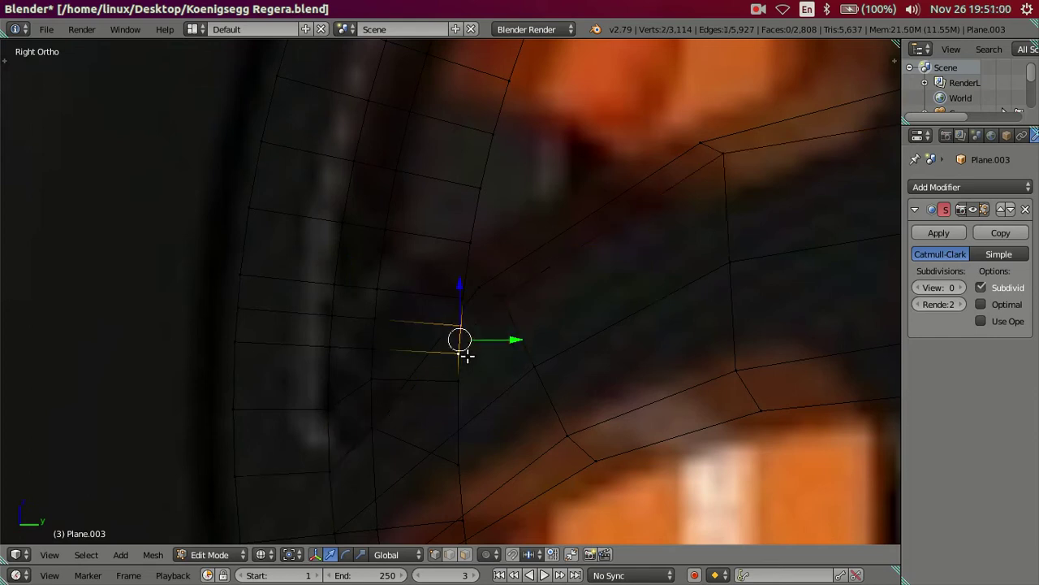
right_click(454, 337, "shift")
right_click(473, 352, "shift")
right_click(474, 352)
right_click(466, 329, "shift")
key("alt+m")
left_click(496, 349)
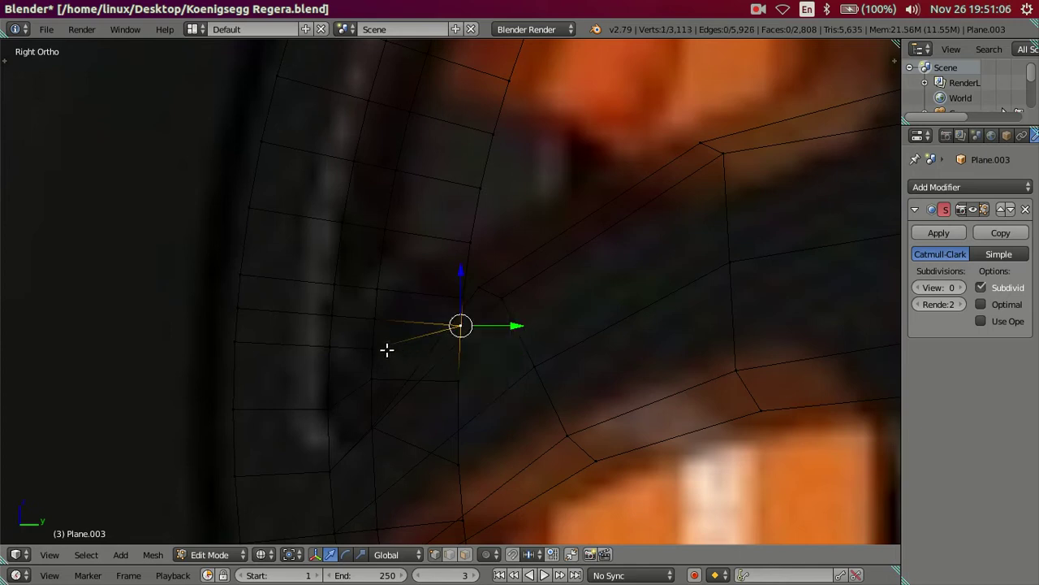
right_click(386, 349)
key("alt+m")
left_click(415, 334)
key("a")
right_click(335, 314, "alt")
key("x")
left_click(521, 349)
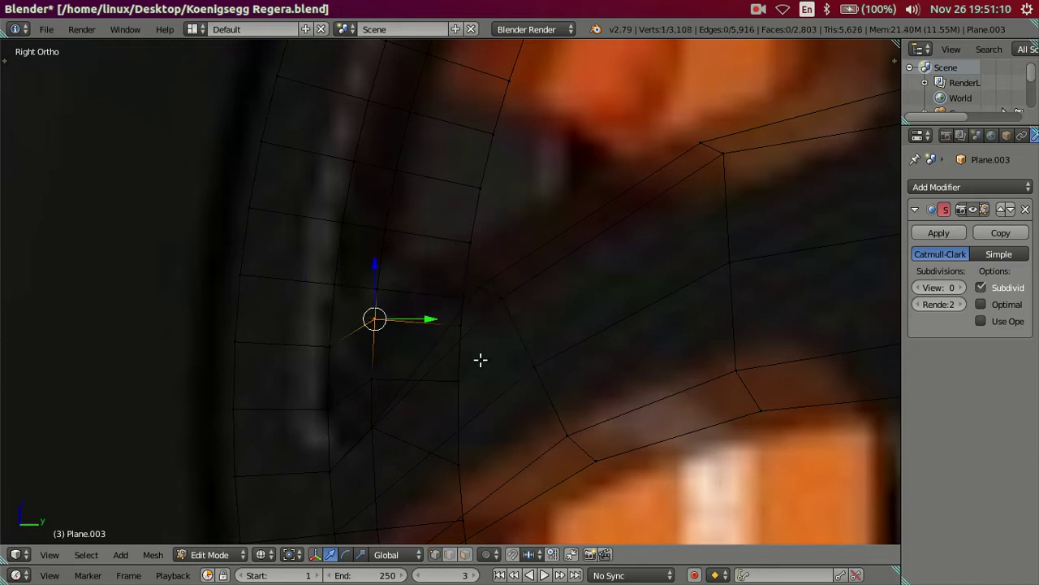
key("z")
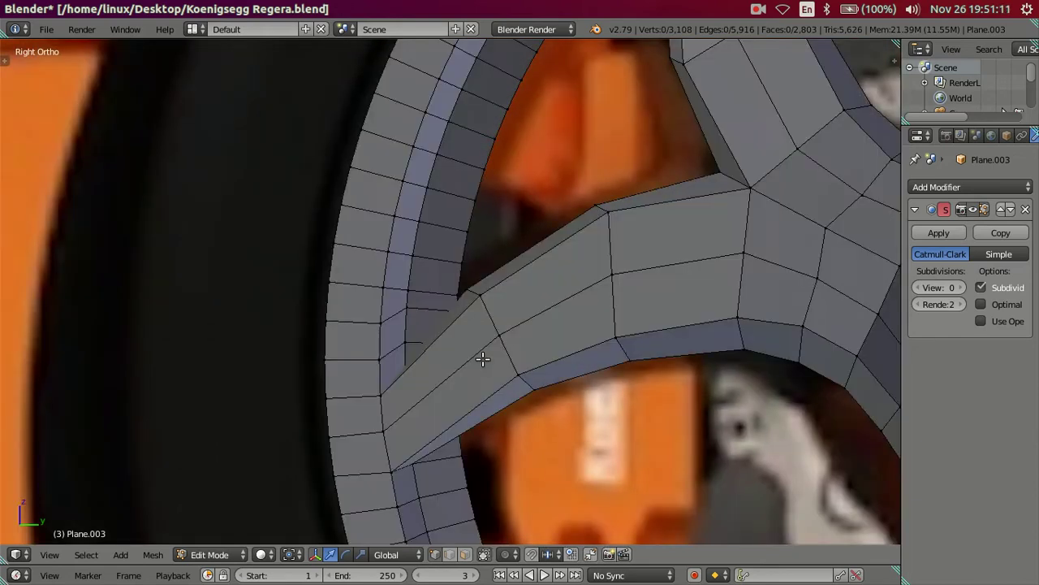
scroll(483, 358, "down", 6)
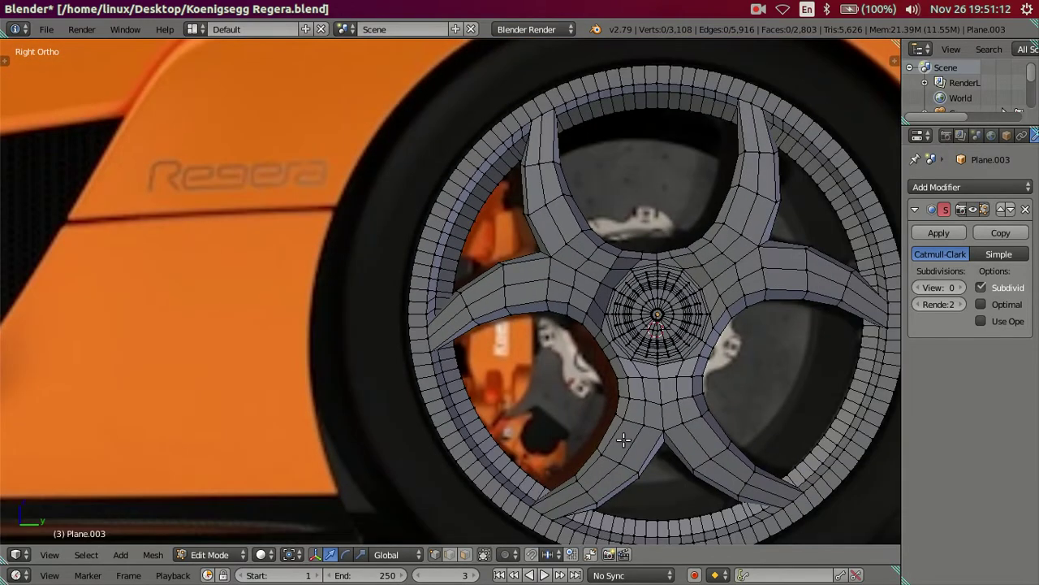
mouse_move(623, 439)
middle_mouse_down("shift")
mouse_move(604, 398)
mouse_move(614, 397)
middle_mouse_up("shift")
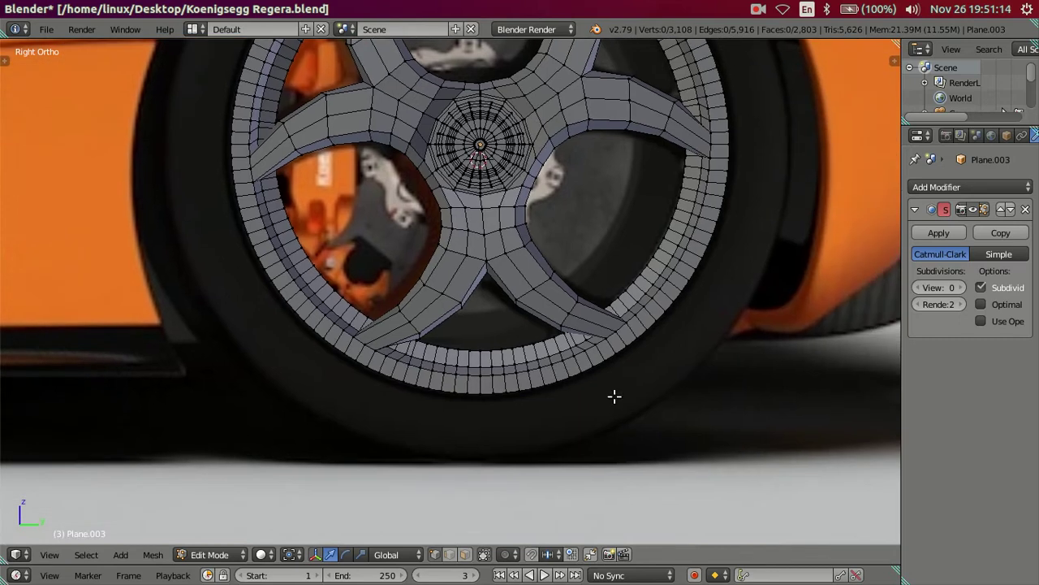
scroll(614, 396, "up", 2)
scroll(559, 360, "down", 3)
scroll(561, 355, "up", 5)
scroll(587, 362, "up", 2)
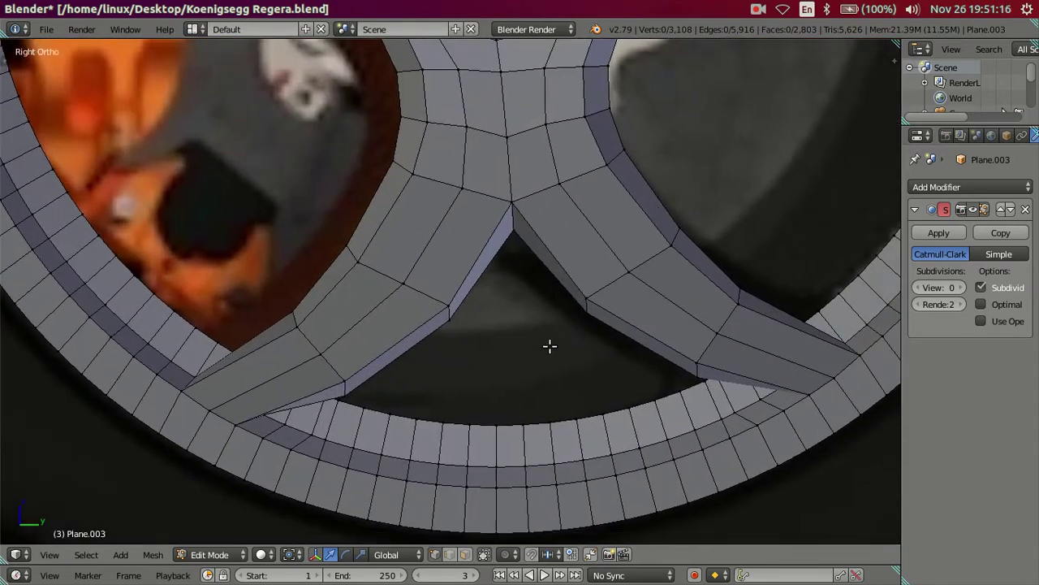
scroll(568, 394, "up", 2)
scroll(647, 414, "up", 1)
scroll(483, 332, "up", 1)
scroll(561, 357, "up", 1)
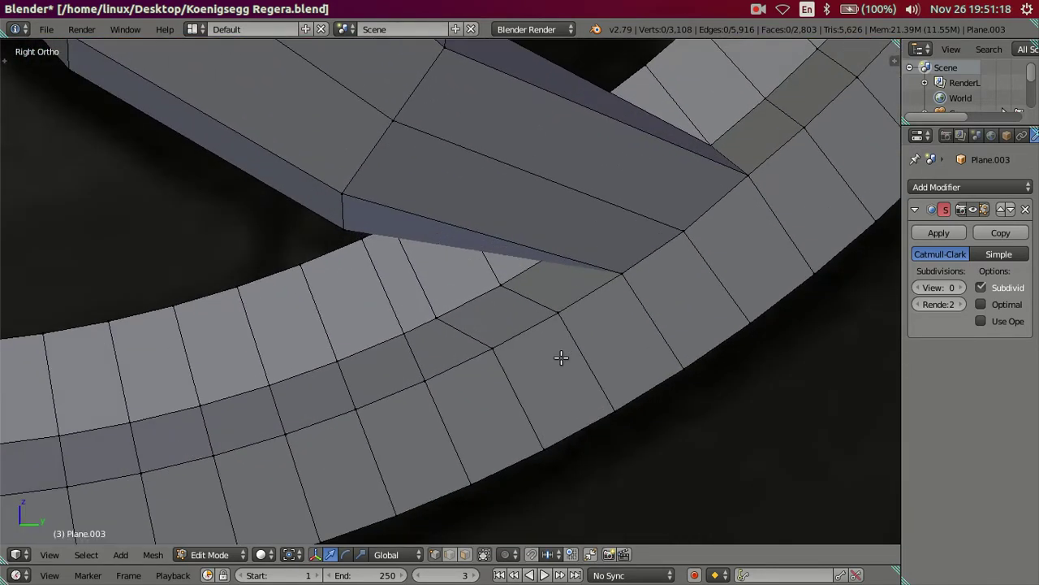
key("shift+z")
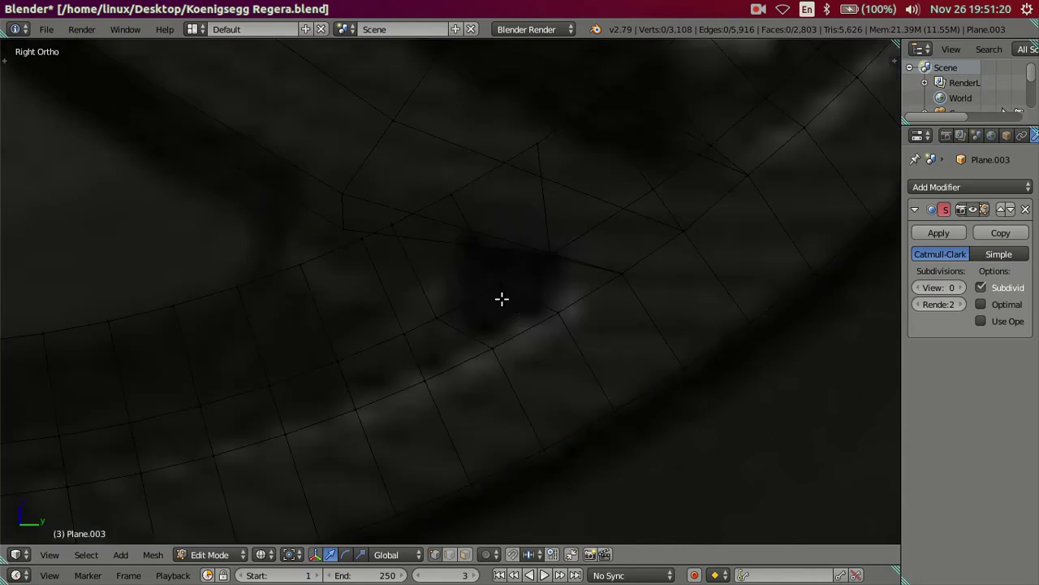
middle_click_drag(485, 252, 492, 300, "shift")
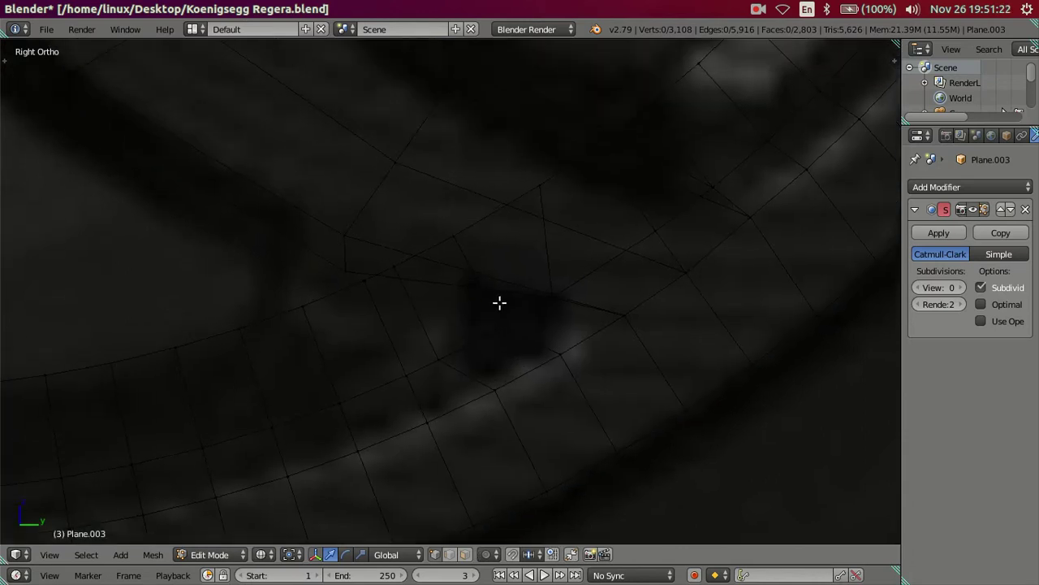
key("shift+z")
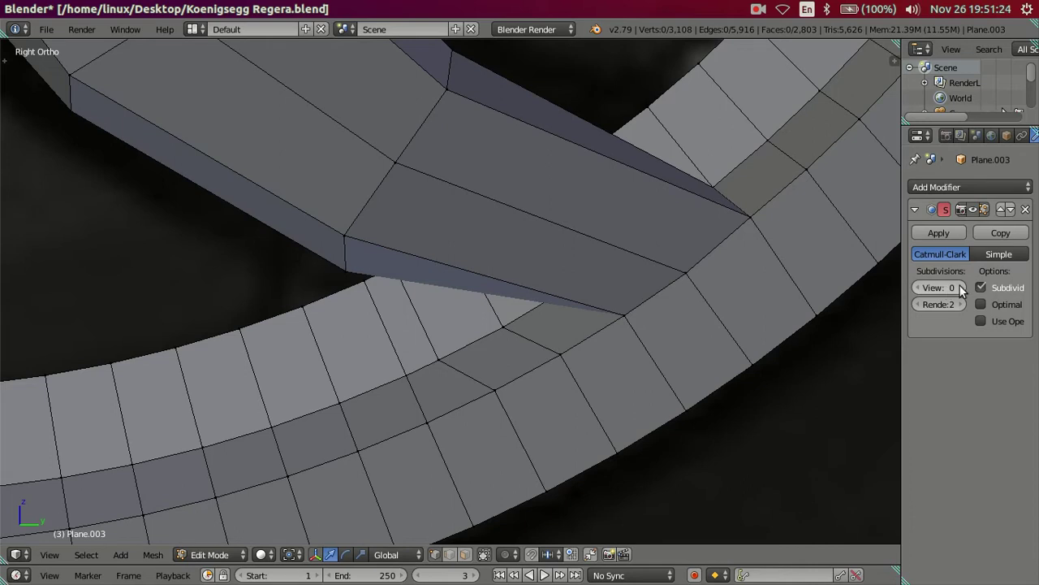
left_click(962, 288)
left_click(962, 288)
key("Tab")
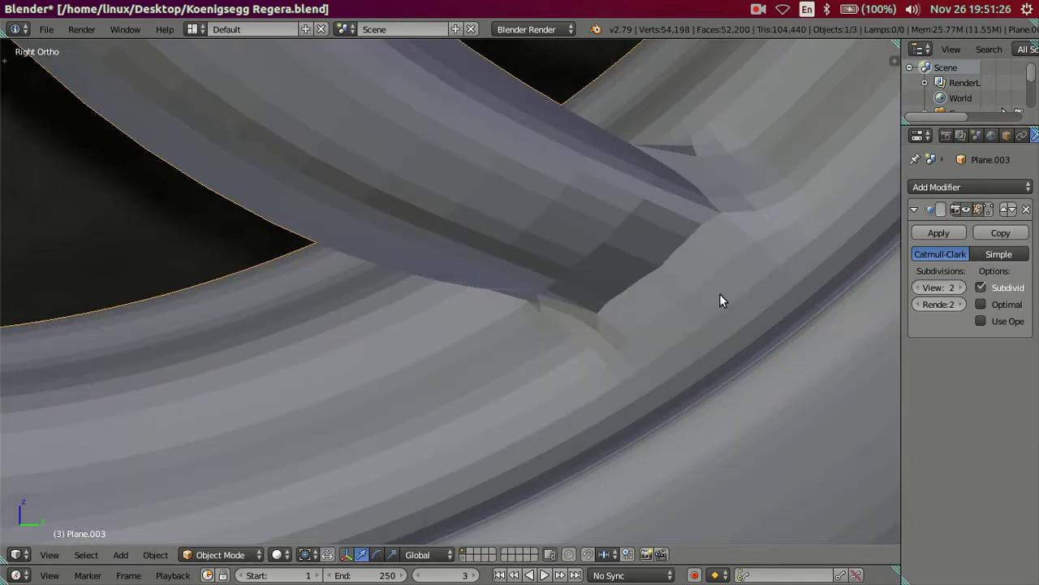
left_click(919, 287)
left_click(918, 288)
key("Tab")
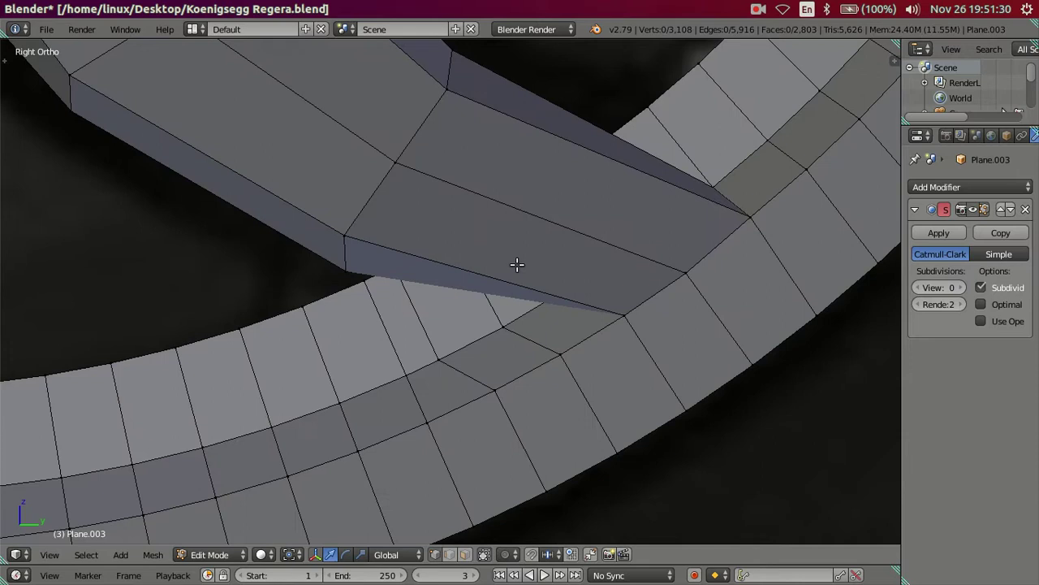
In wireframe view, add a centred edge loop across the rim at the lower spoke
key("z")
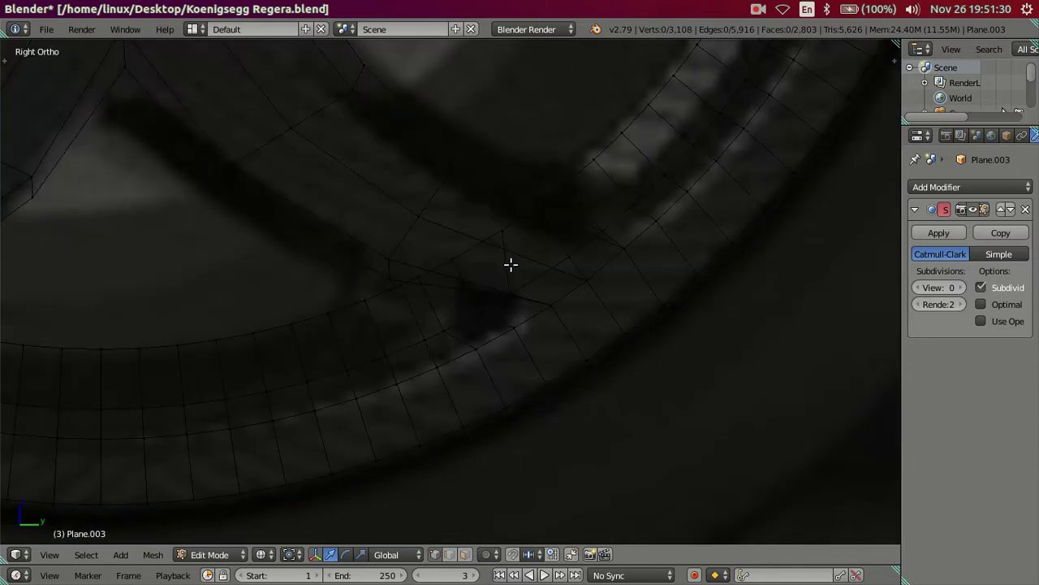
scroll(459, 265, "up", 2)
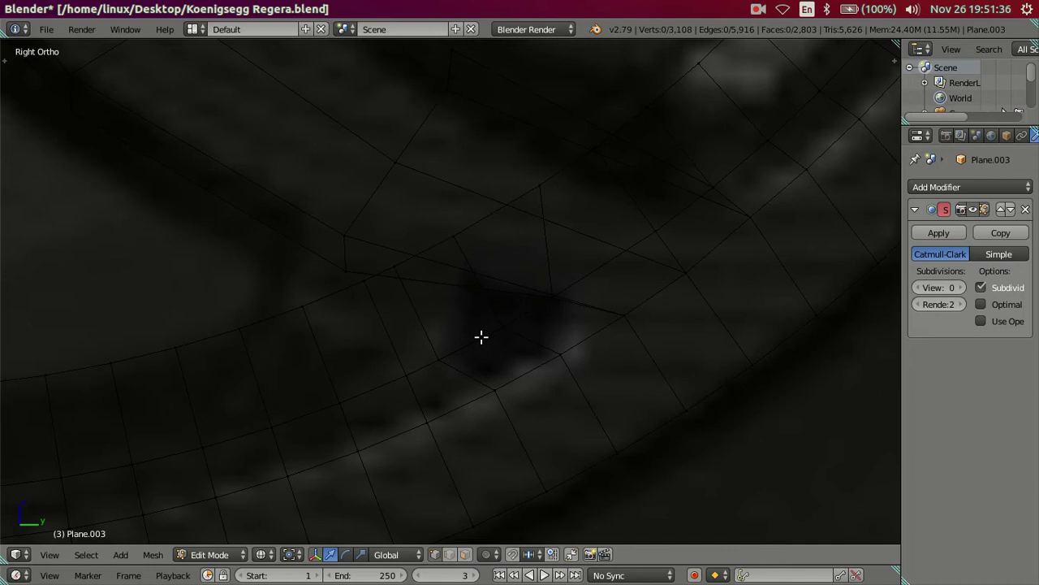
key("ctrl+r")
left_click(482, 336)
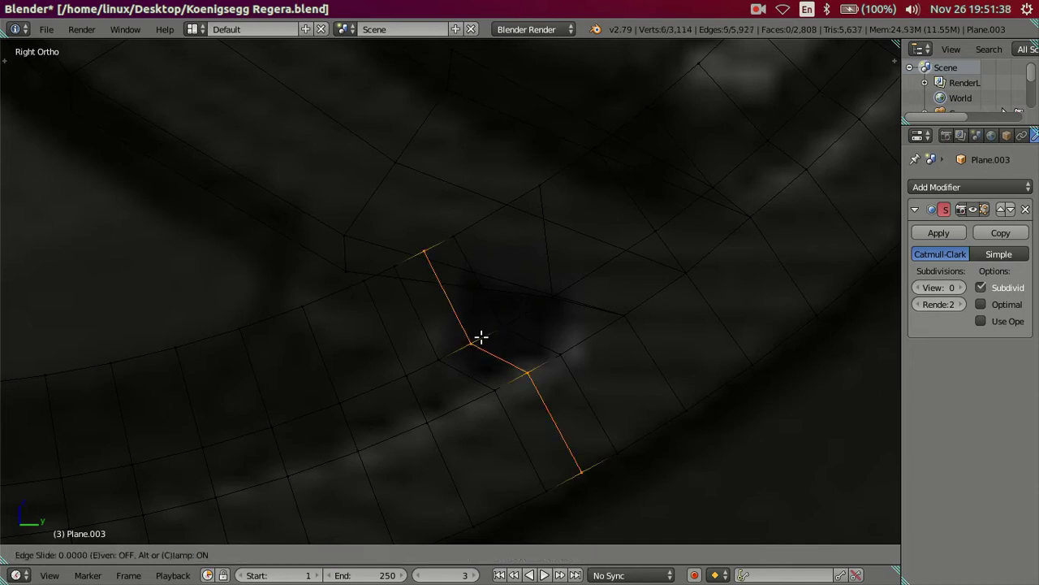
right_click(482, 337)
scroll(503, 327, "up", 2)
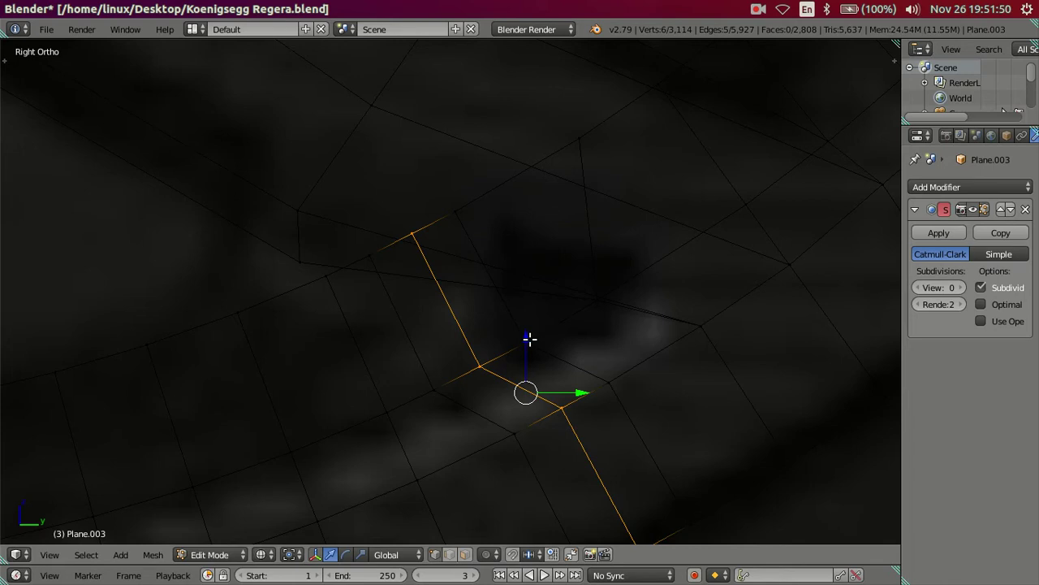
Try a knife cut at the junction, cancel it, and inspect the joint in solid shading
key("k")
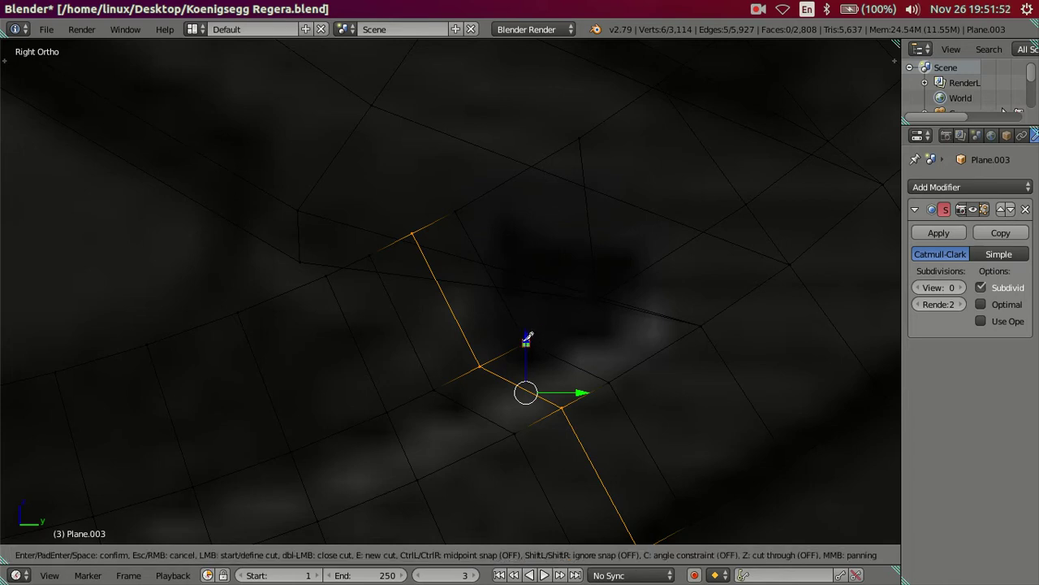
left_click(527, 340)
key("Escape")
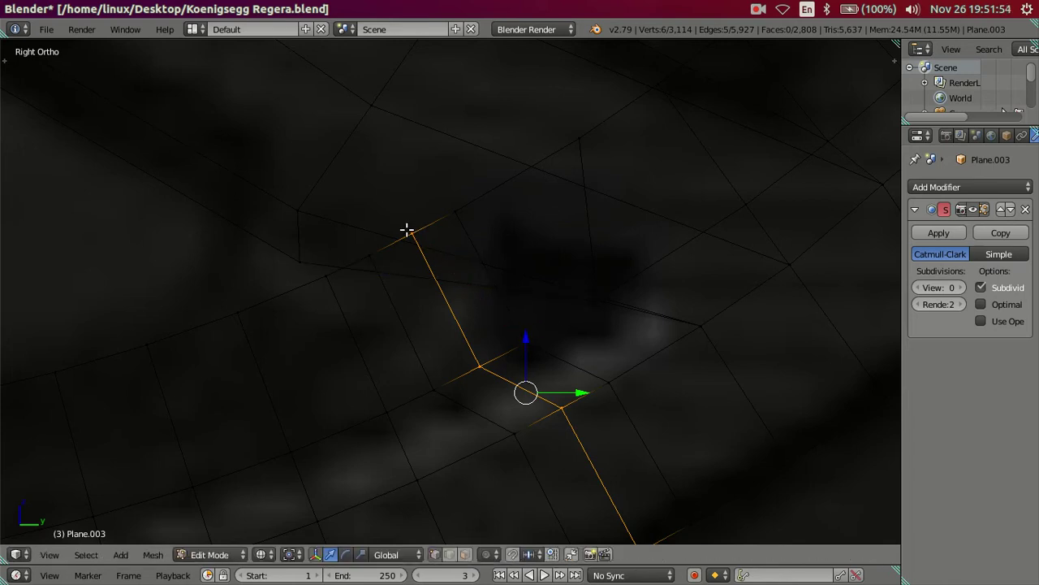
key("z")
mouse_move(506, 306)
middle_mouse_down()
mouse_move(515, 297)
mouse_move(501, 287)
mouse_move(569, 285)
mouse_move(596, 268)
mouse_move(564, 269)
mouse_move(573, 255)
mouse_move(527, 246)
mouse_move(493, 345)
mouse_move(476, 332)
mouse_move(515, 284)
mouse_move(524, 288)
mouse_move(507, 507)
middle_mouse_up()
Select the extra rim edge loop and dissolve it
right_click(523, 293, "alt")
key("ctrl+x")
scroll(523, 295, "down", 2)
scroll(522, 288, "down", 1)
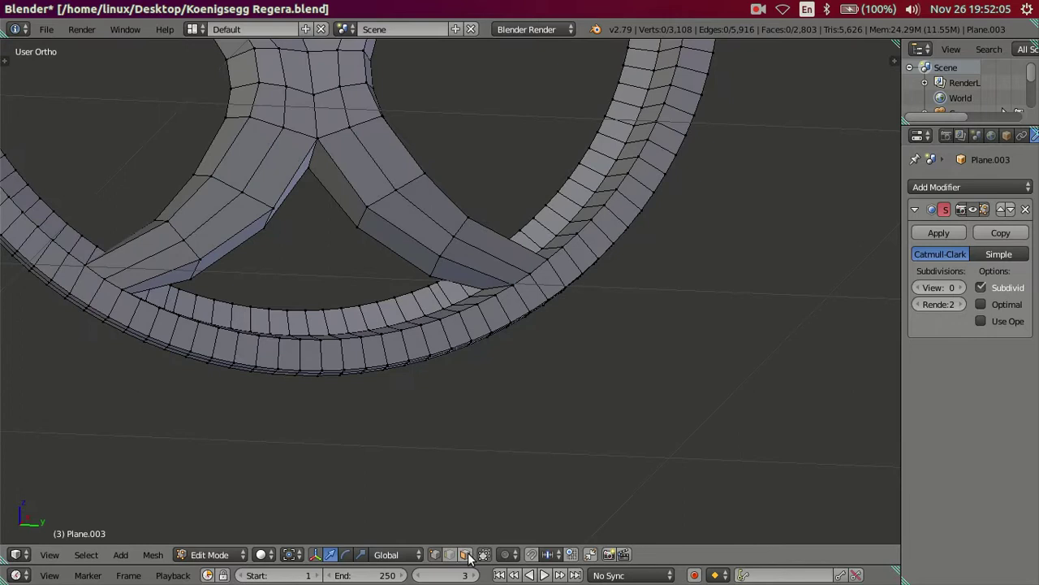
In face select mode, select the end faces of the spokes around the wheel
left_click(464, 554)
right_click(484, 254, "alt")
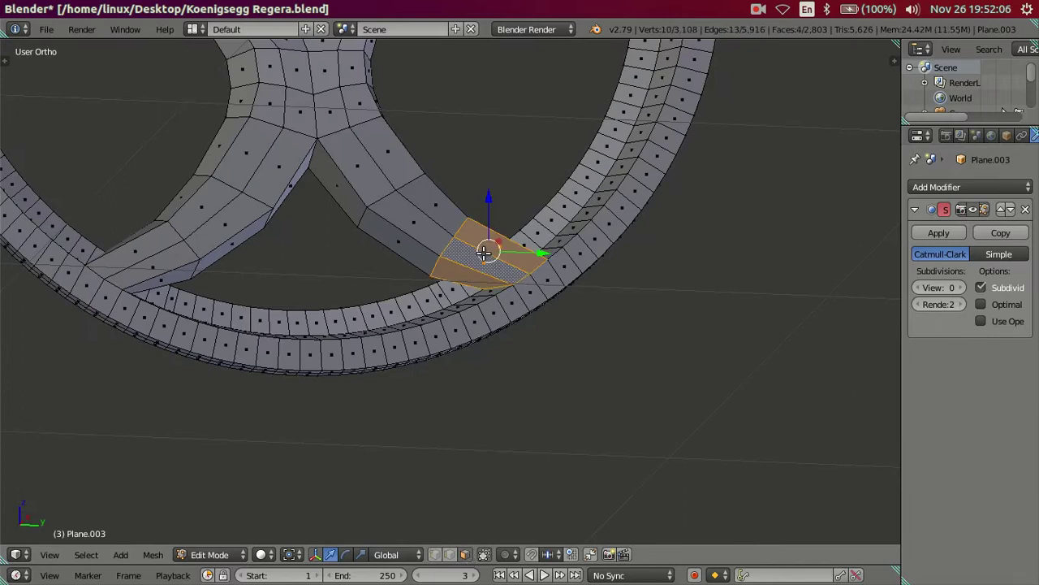
middle_click_drag(487, 252, 240, 252)
right_click(212, 258, "alt+shift")
scroll(212, 258, "down", 3)
middle_click_drag(313, 167, 337, 294)
right_click(337, 297, "alt+shift")
right_click(396, 177, "alt+shift")
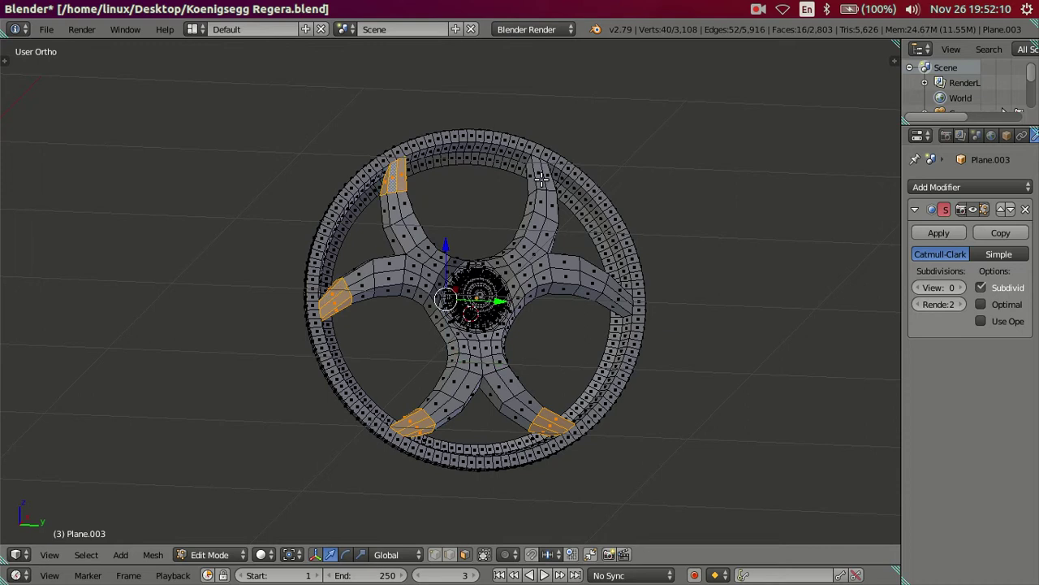
right_click(540, 175, "alt+shift")
Add the right spoke's end faces to the selection and hide all selected end faces
right_click(603, 283, "alt+shift")
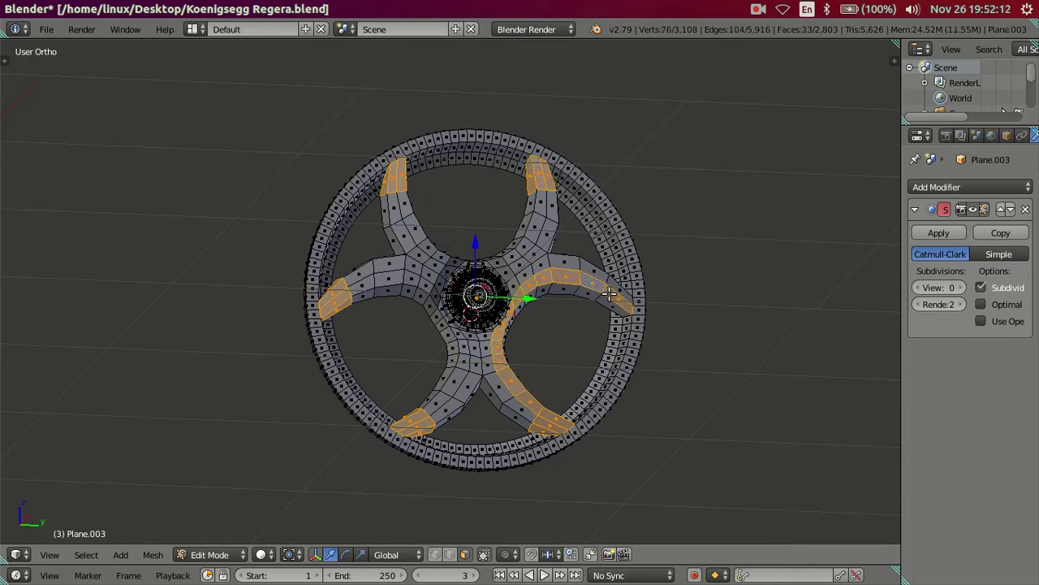
right_click(636, 309, "alt+shift")
scroll(609, 283, "up", 2)
right_click(693, 294, "alt+shift")
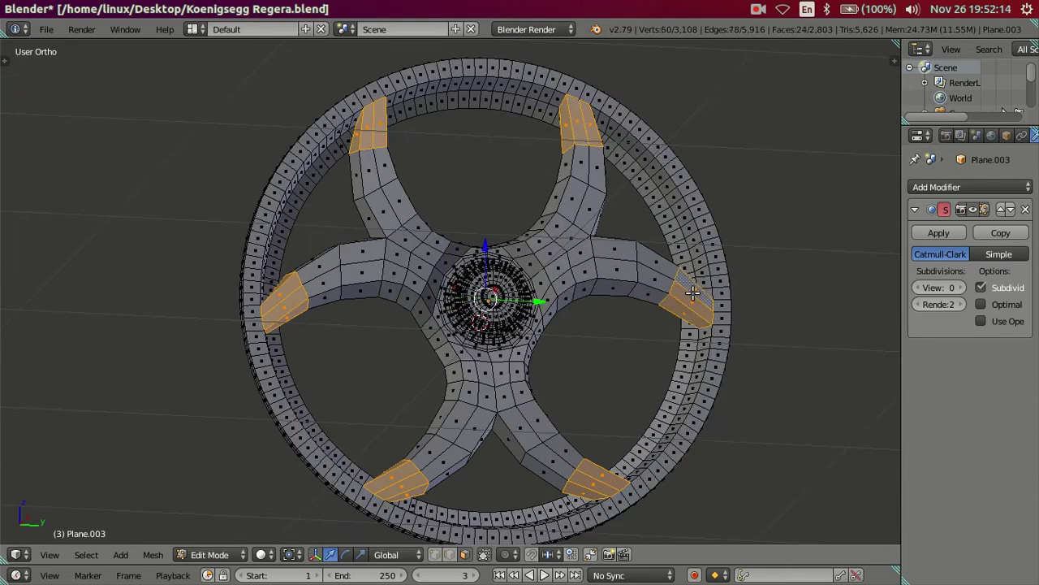
key("h")
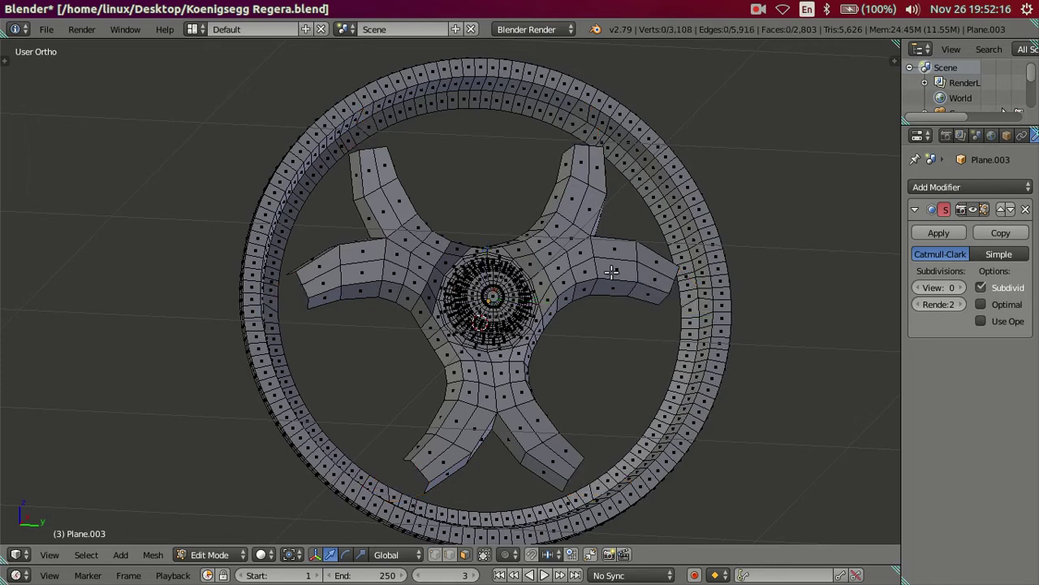
Select the connected spoke geometry with L, hide it, and return to the side view
right_click(611, 270)
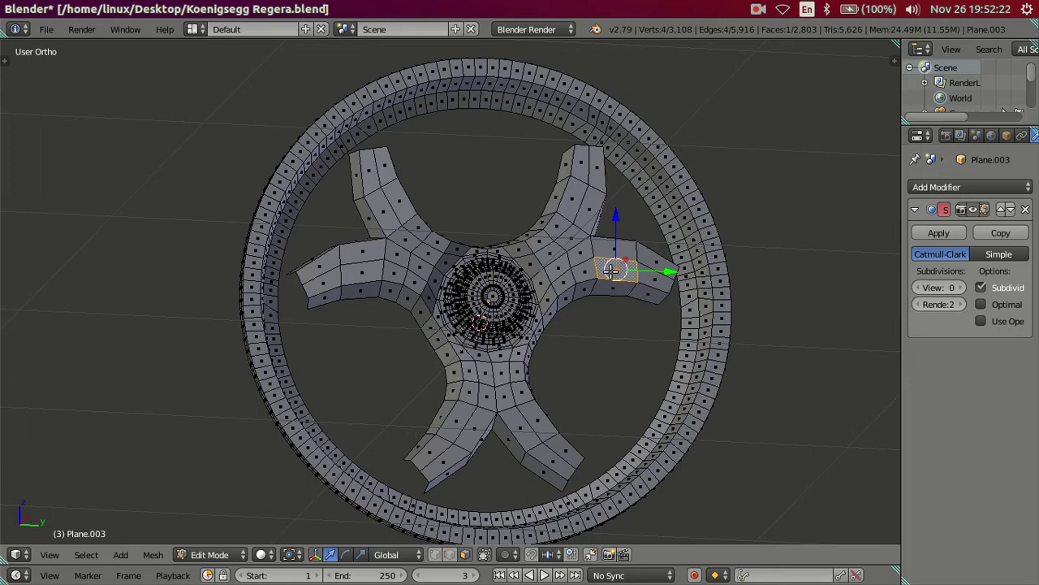
key("l")
key("h")
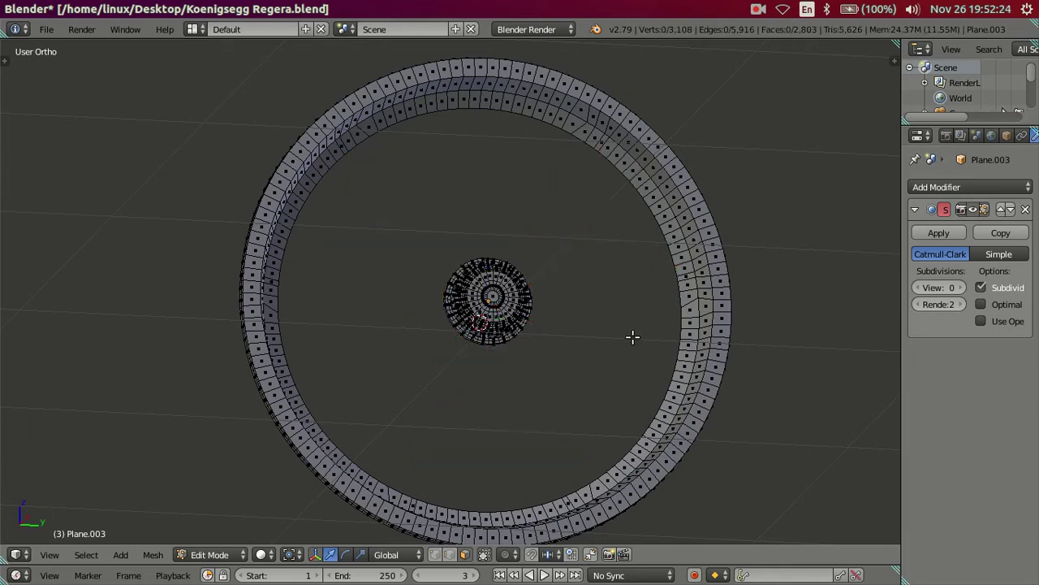
key("KP_3")
Cut a new centred edge loop across the rim near the joint
scroll(582, 445, "up", 4)
scroll(407, 265, "up", 3)
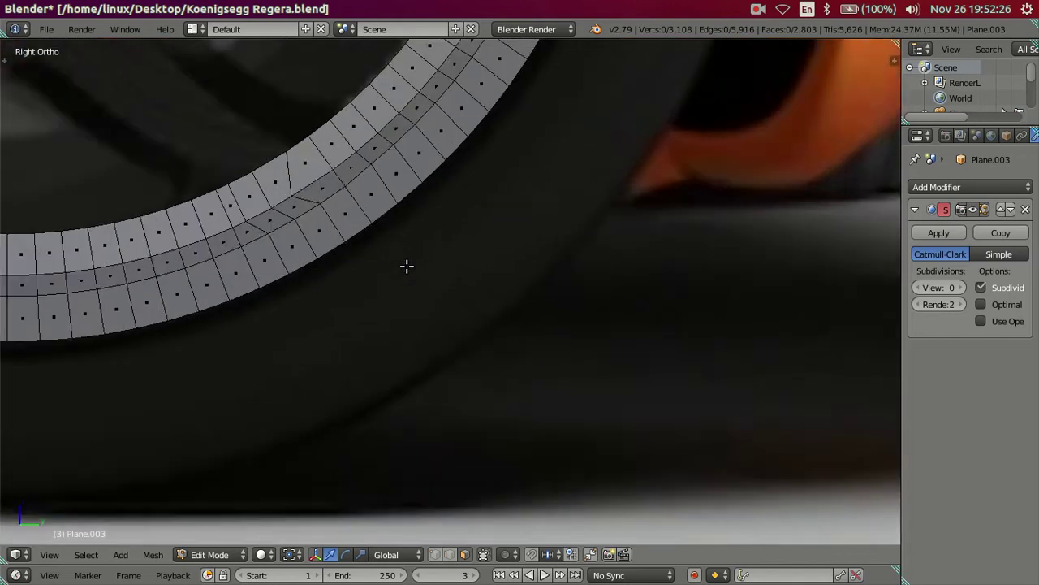
scroll(407, 266, "down", 3)
mouse_move(330, 207)
middle_mouse_down("shift")
mouse_move(580, 411)
mouse_move(582, 300)
middle_mouse_up("shift")
scroll(566, 413, "up", 4)
key("z")
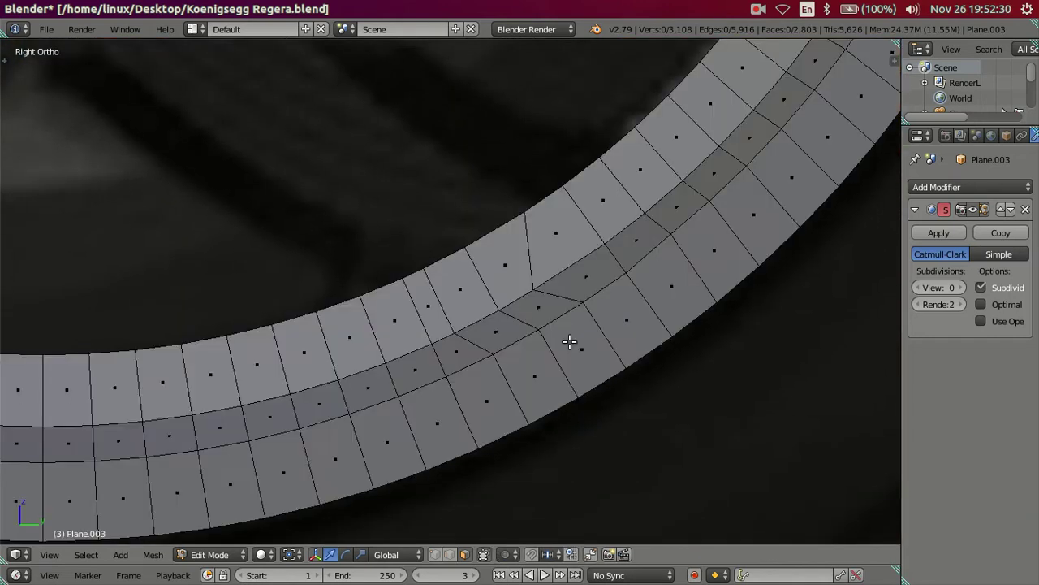
scroll(560, 321, "up", 1)
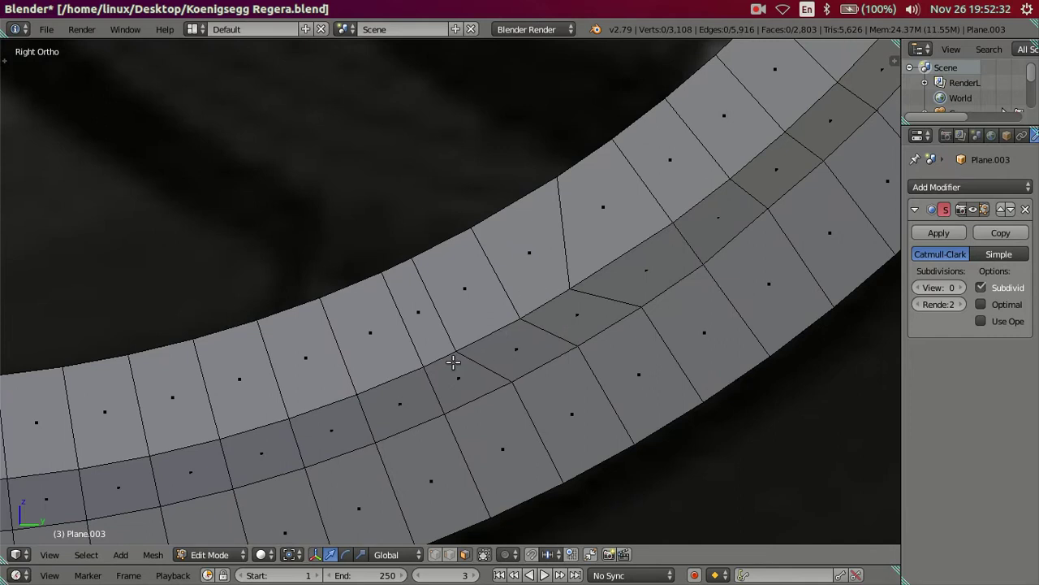
key("z")
key("z")
key("ctrl+r")
left_click(496, 325)
right_click(496, 463)
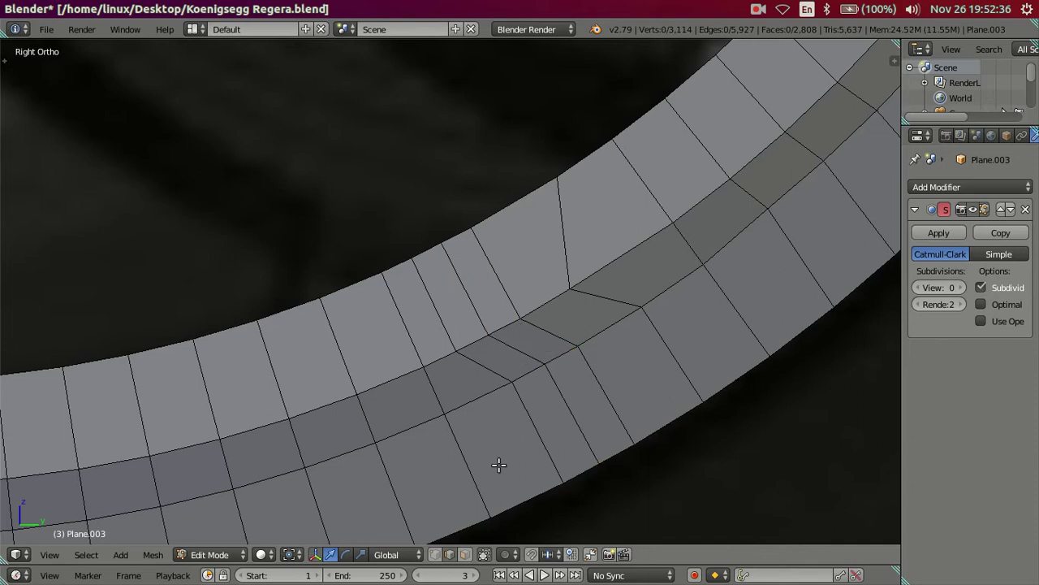
Snap the 3D cursor to the rim joint vertex and merge a second vertex into it at last
middle_click_drag(496, 328, 475, 365, "shift")
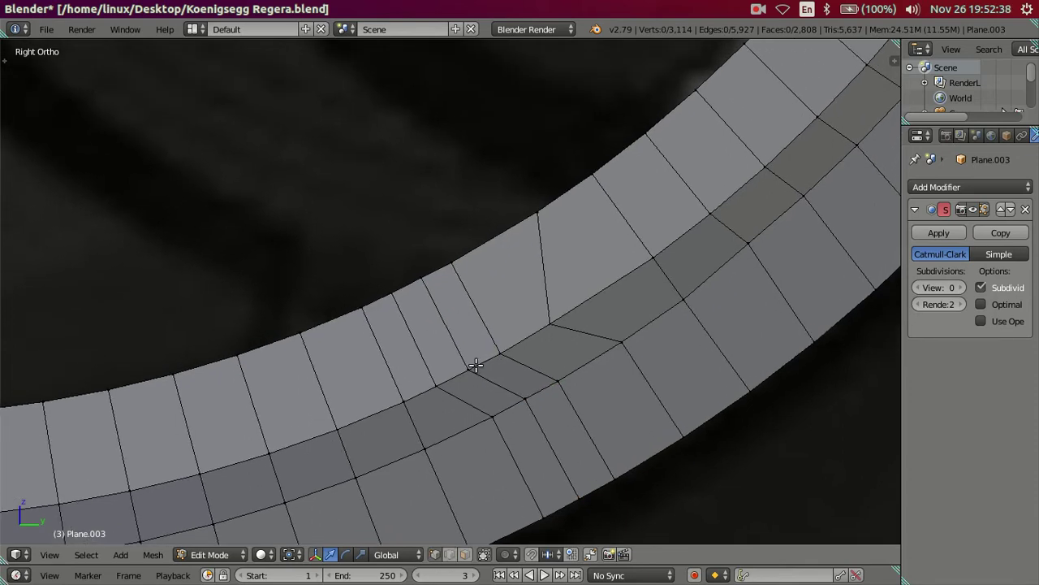
key("z")
key("z")
right_click(452, 262)
key("shift+s")
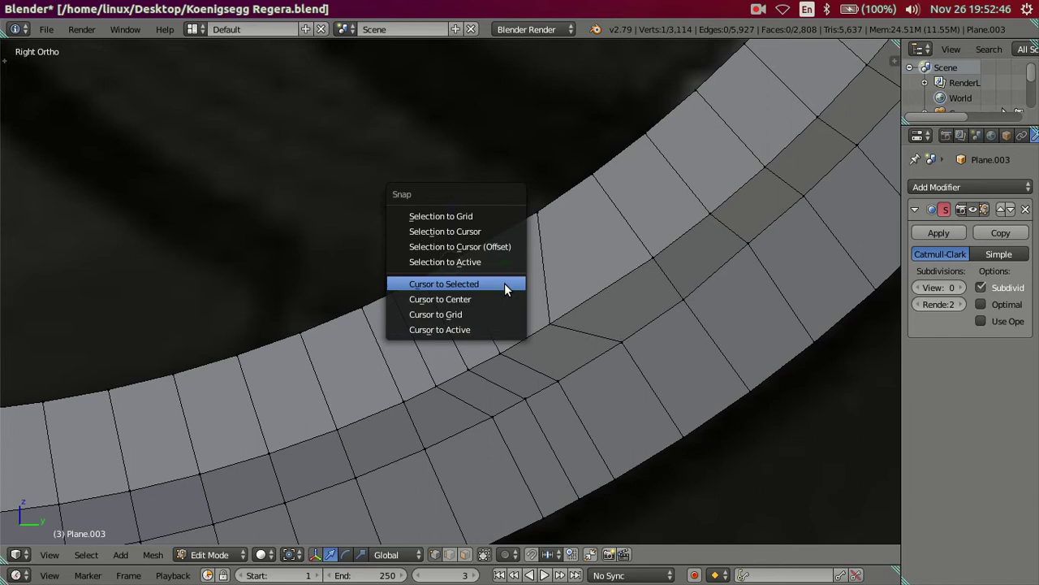
left_click(505, 283)
right_click(434, 272, "shift")
key("alt+m")
left_click(494, 276)
key("a")
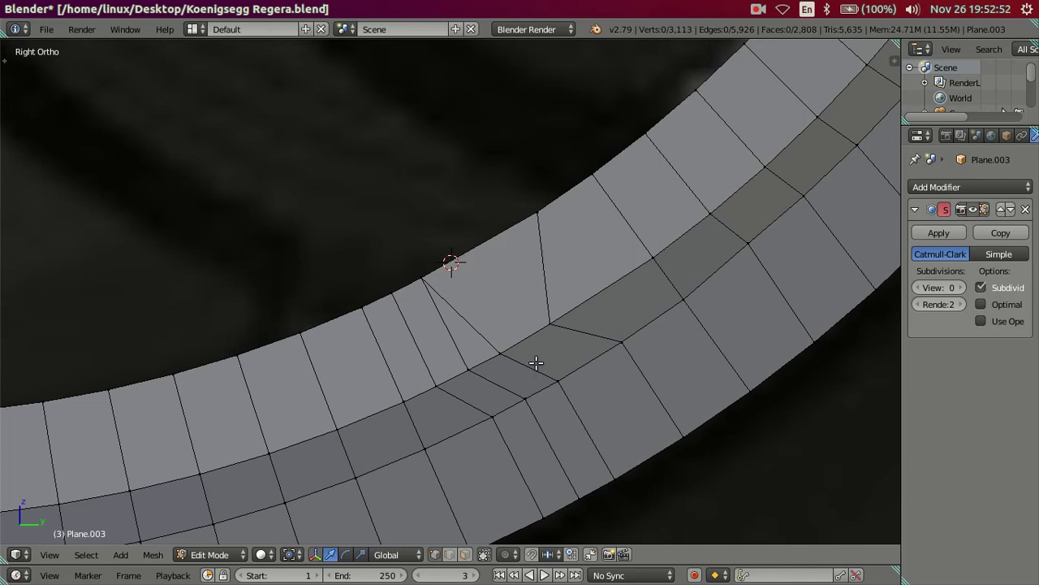
Dissolve the edge loop through the joint and snap a nearby vertex onto the 3D cursor
right_click(535, 363, "alt")
key("x")
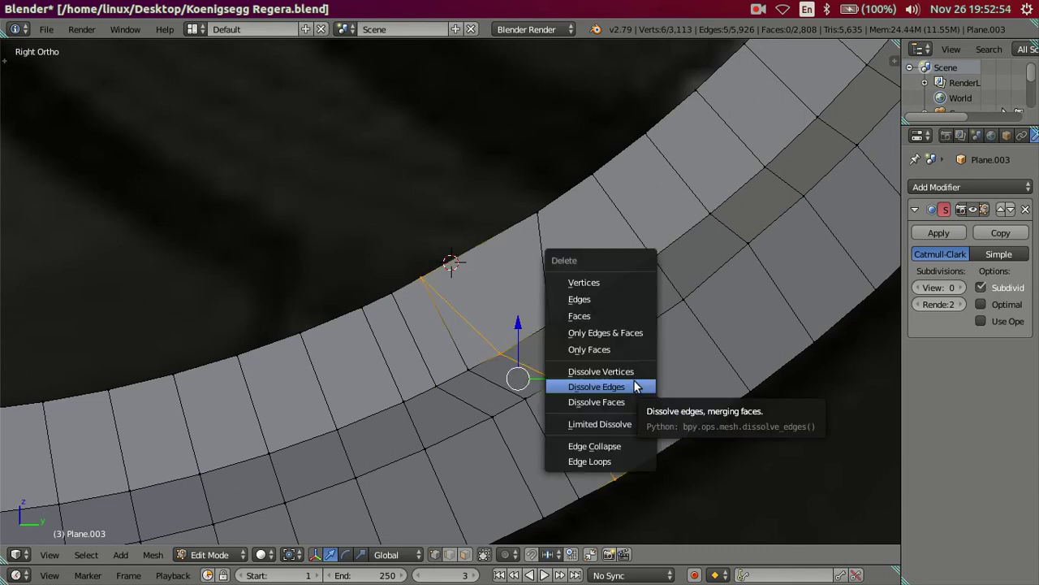
left_click(636, 386)
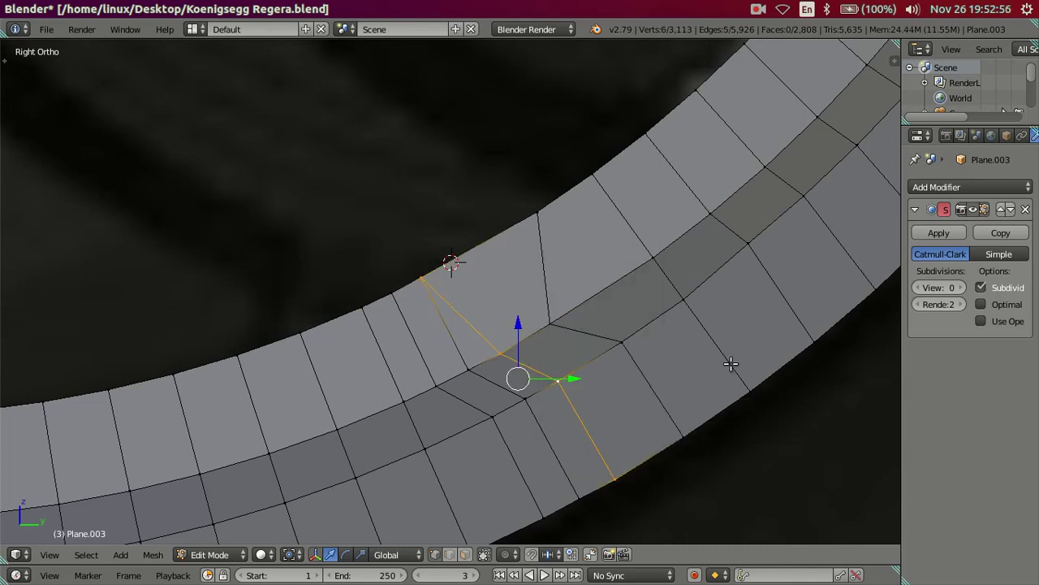
key("a")
right_click(532, 217)
key("shift+s")
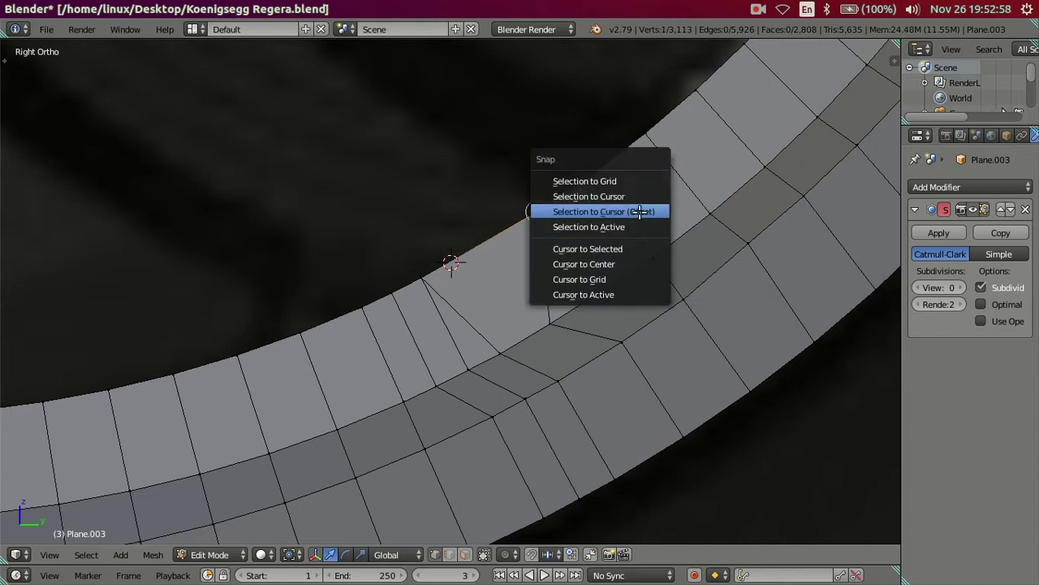
left_click(643, 206)
Dissolve the leftover edge loop across the band, then toggle out of and back into Edit Mode
right_click(501, 384, "alt")
key("x")
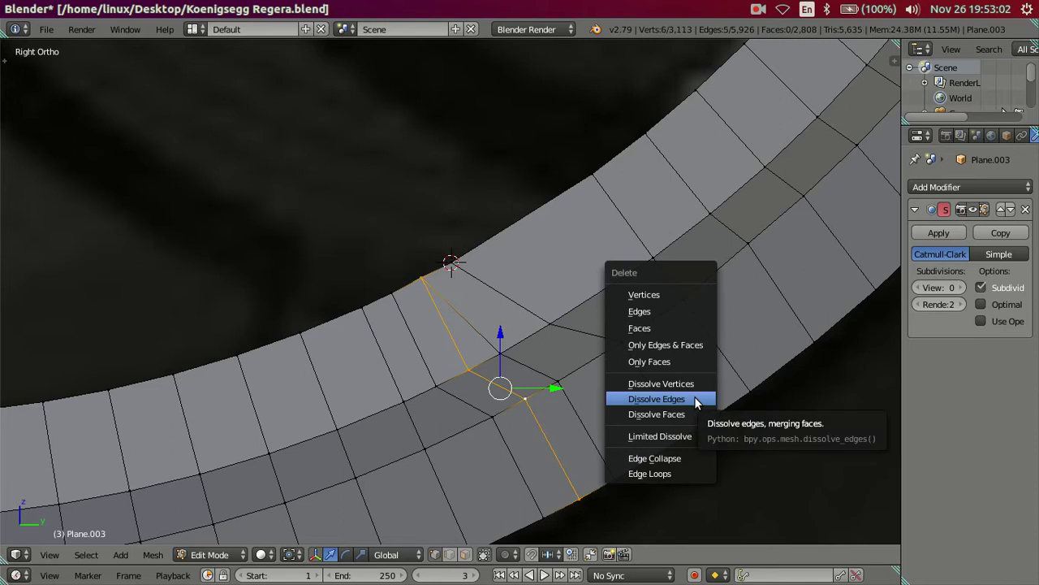
left_click(696, 402)
scroll(551, 349, "down", 2)
scroll(551, 350, "down", 1)
key("s")
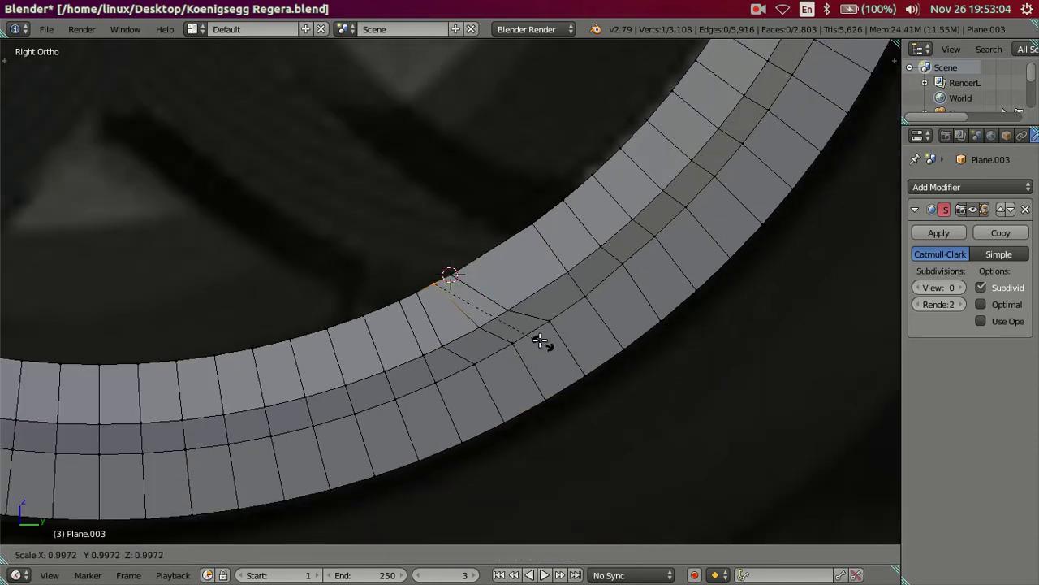
key("Escape")
key("Tab")
mouse_move(576, 322)
middle_mouse_down()
mouse_move(553, 321)
mouse_move(738, 318)
mouse_move(840, 358)
mouse_move(598, 295)
middle_mouse_up()
key("Tab")
scroll(515, 308, "down", 4)
Cut a new centred edge loop across the rim at the next joint
scroll(678, 325, "up", 1)
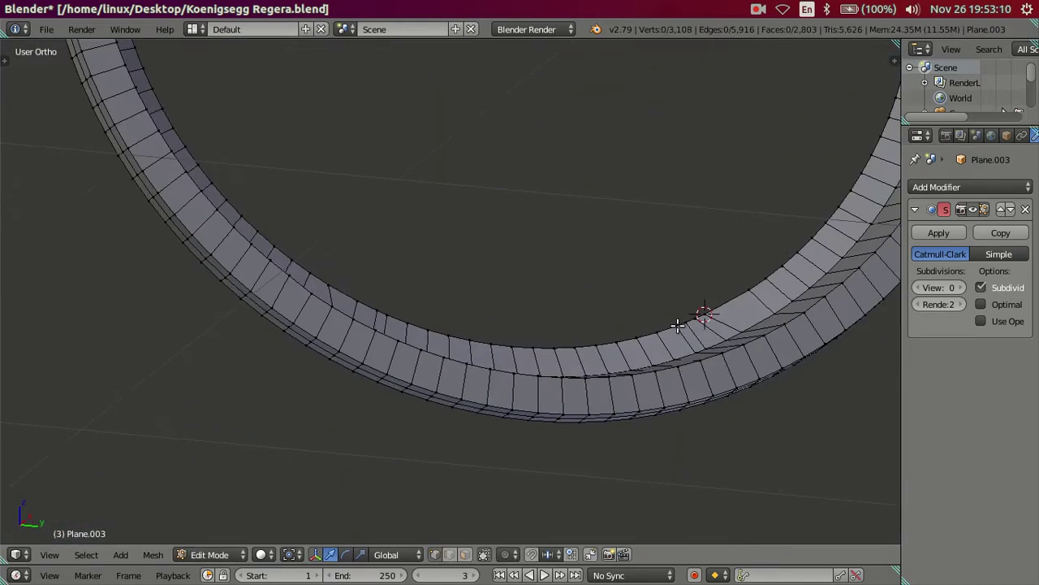
mouse_move(394, 279)
middle_mouse_down()
mouse_move(575, 334)
mouse_move(545, 346)
mouse_move(552, 354)
middle_mouse_up()
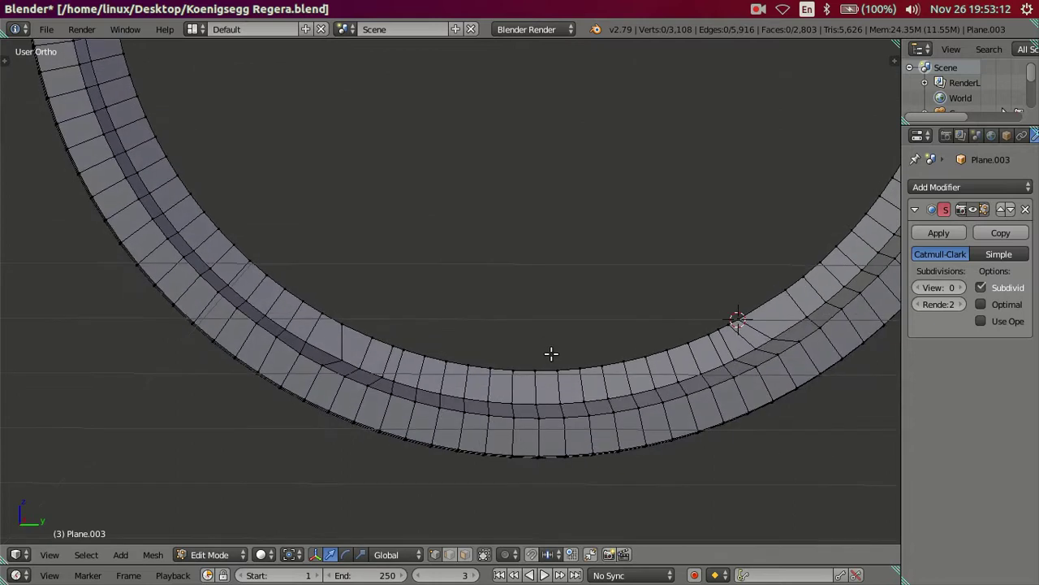
scroll(540, 374, "up", 1)
scroll(504, 377, "up", 1)
scroll(447, 341, "up", 2)
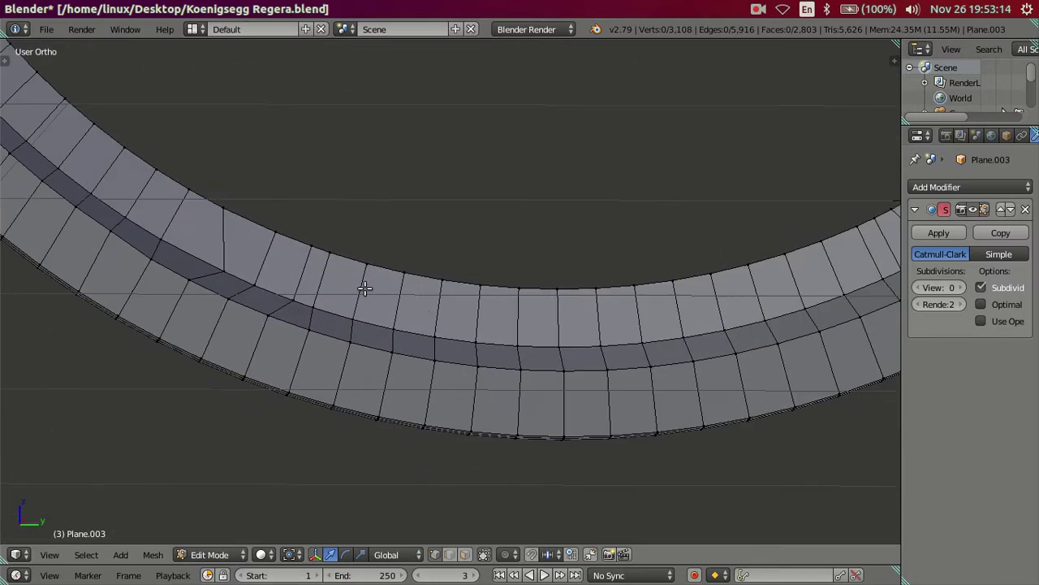
scroll(375, 286, "down", 3)
scroll(464, 317, "down", 1)
scroll(417, 325, "up", 2)
scroll(369, 333, "up", 2)
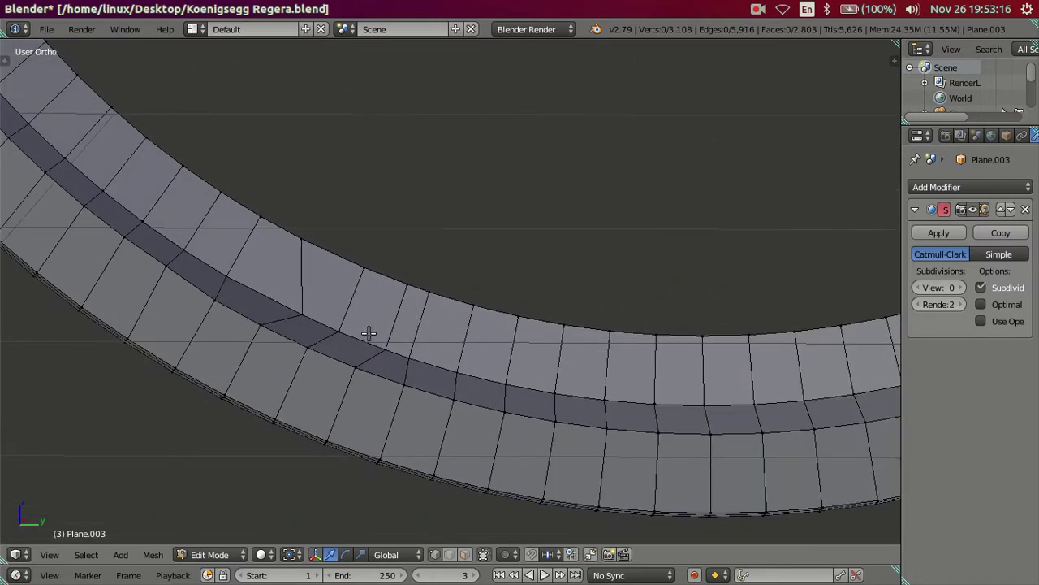
key("ctrl+r")
left_click(359, 332)
right_click(361, 329)
Put the 3D cursor on a vertex of the new loop, then snap and merge a neighbouring vertex there
right_click(369, 265)
key("shift+s")
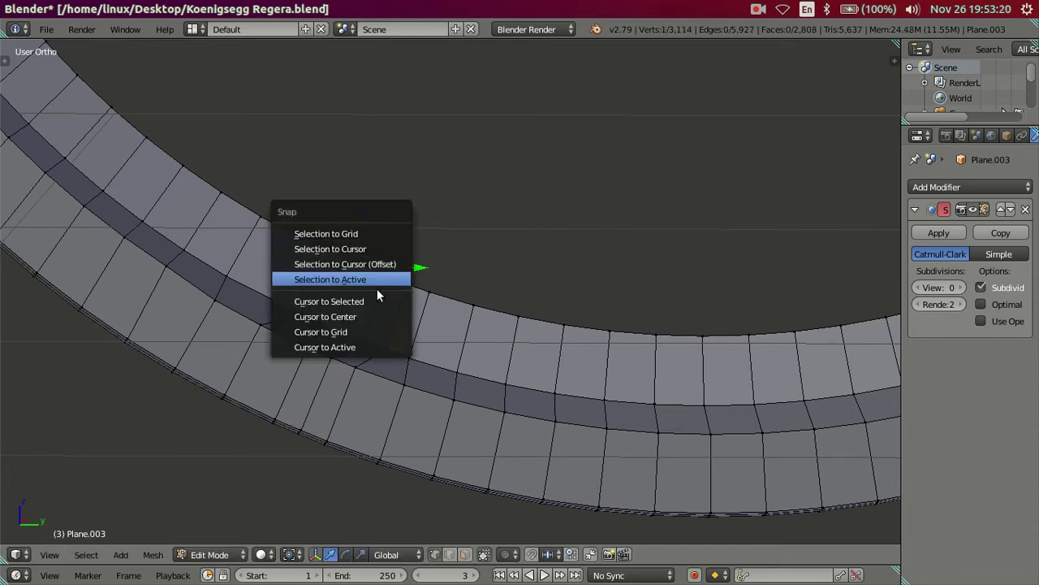
left_click(377, 280)
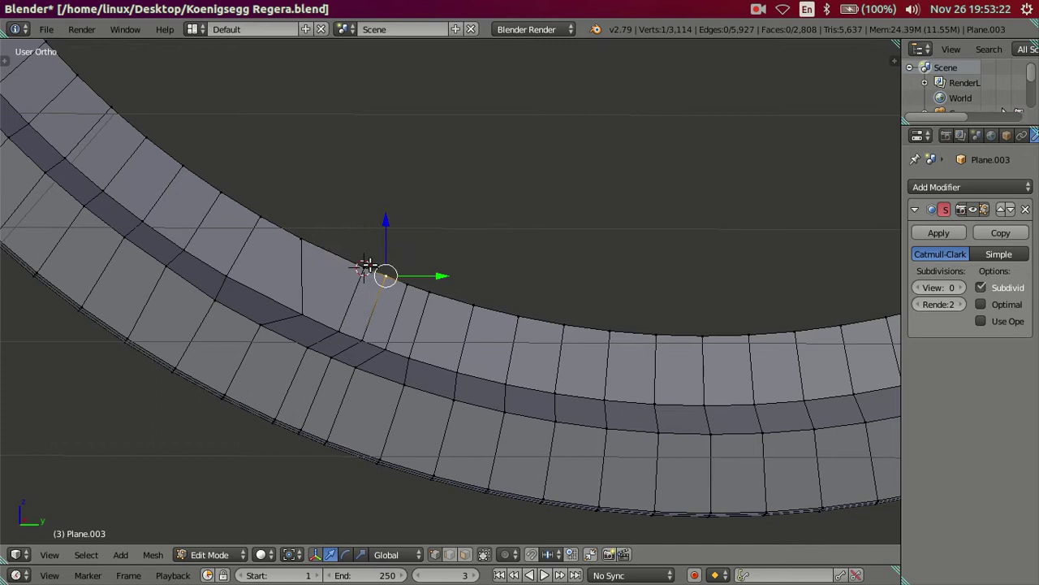
scroll(394, 280, "up", 1)
scroll(381, 276, "up", 2)
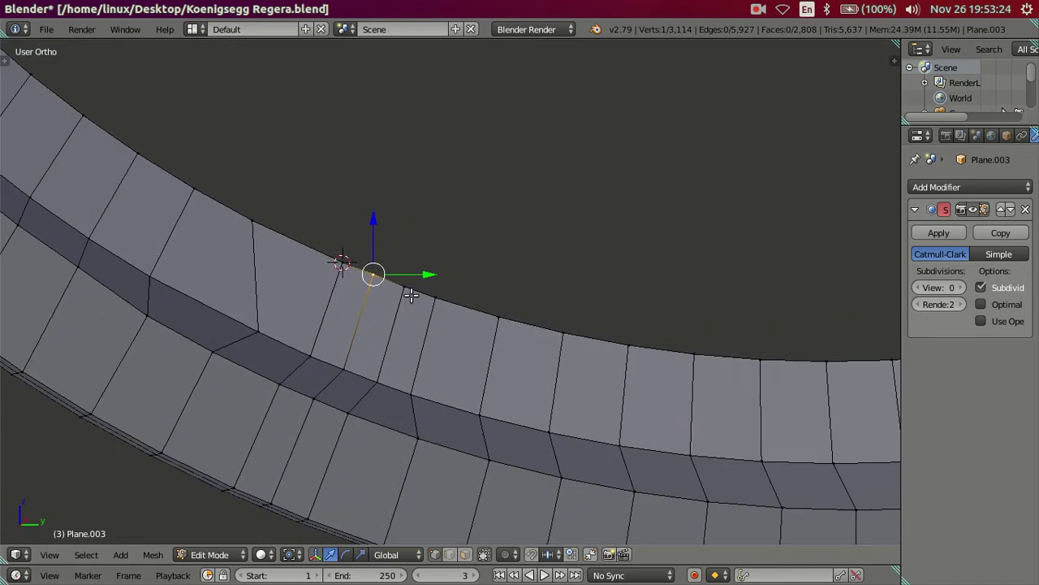
key("shift+s")
left_click(368, 273)
right_click(375, 276, "shift")
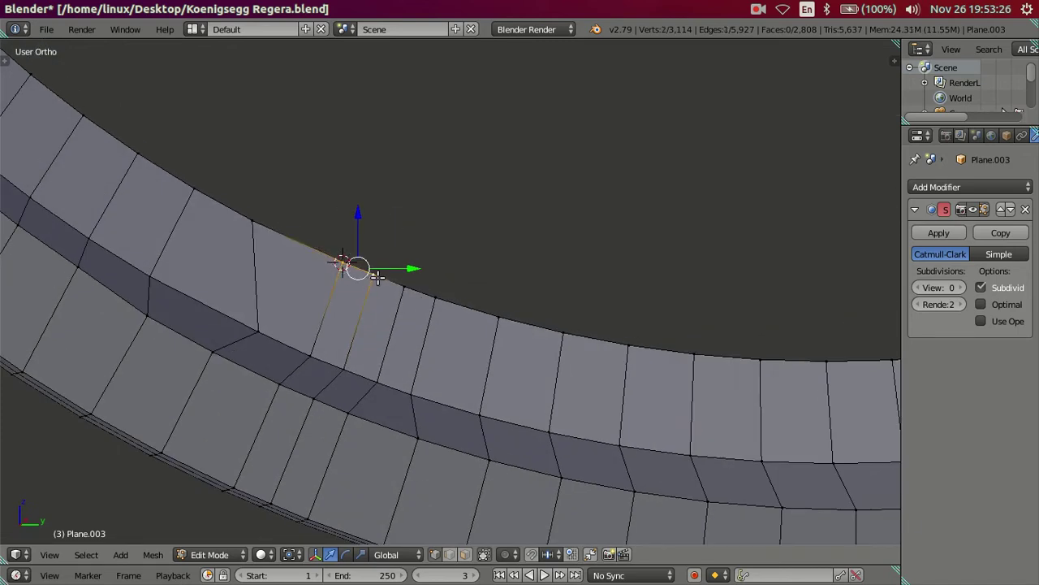
key("alt+m")
left_click(379, 276)
key("a")
Dissolve the old edge loop through the band and snap the leftover joint vertex onto the cursor
right_click(348, 349, "alt")
key("x")
left_click(513, 352)
right_click(262, 226)
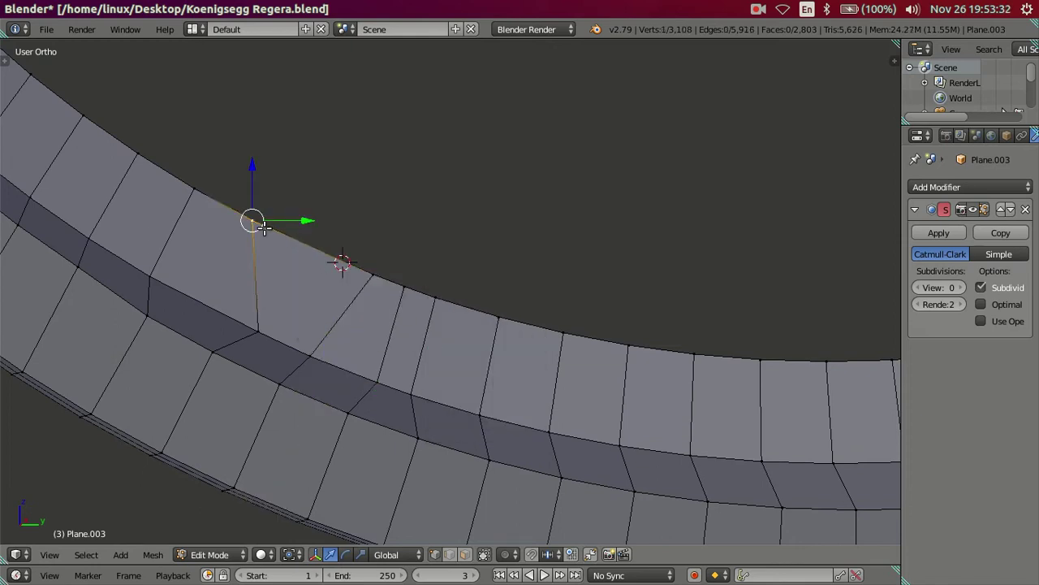
key("shift+s")
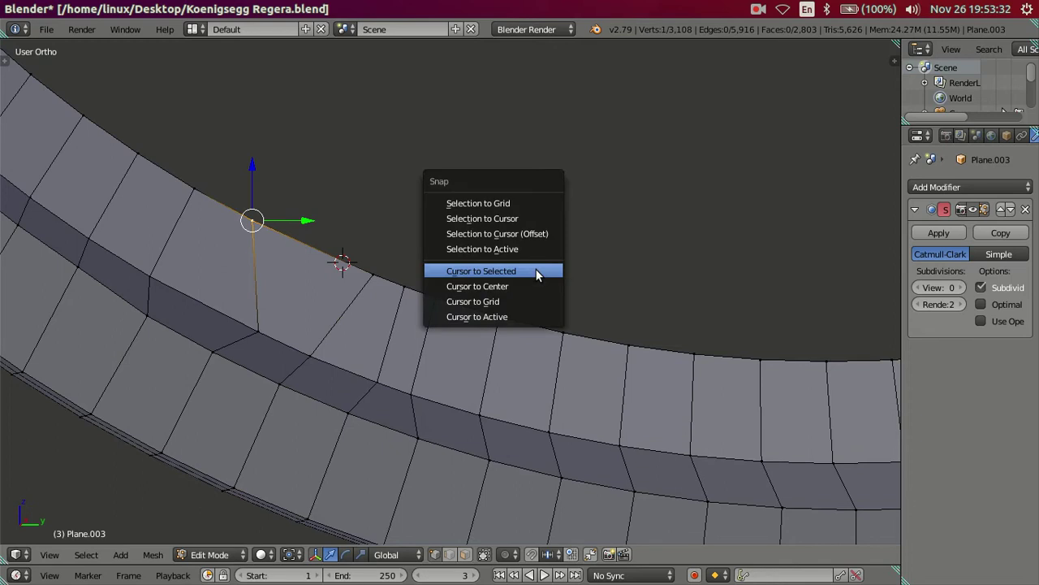
left_click(539, 231)
Return to the Right Orthographic view and zoom to frame the wheel
scroll(454, 258, "down", 3)
scroll(454, 258, "down", 1)
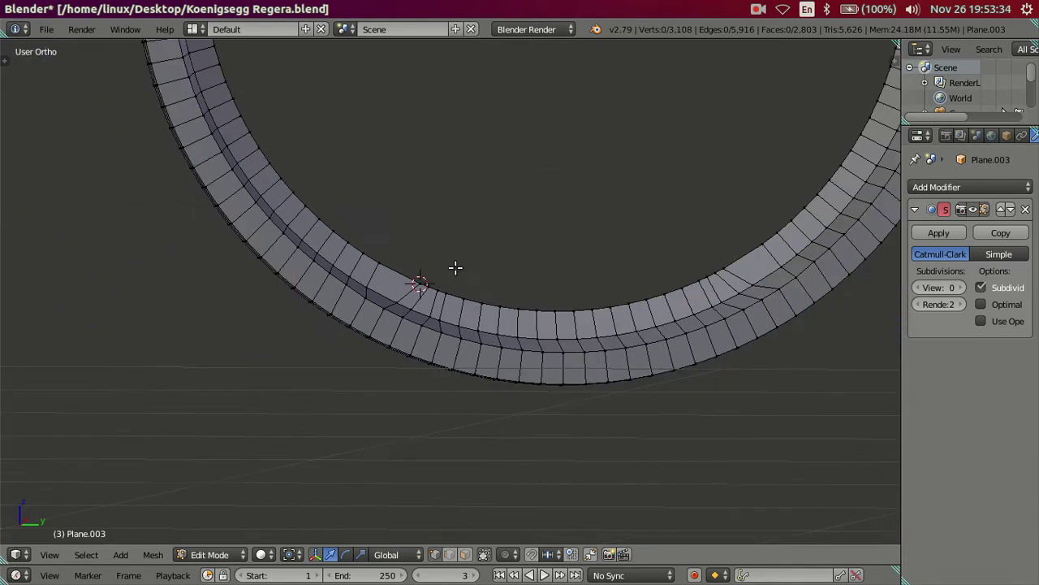
scroll(455, 269, "down", 1)
scroll(557, 336, "down", 1)
scroll(617, 276, "down", 1)
mouse_move(625, 272)
middle_mouse_down()
mouse_move(626, 360)
mouse_move(610, 304)
mouse_move(571, 268)
middle_mouse_up()
key("KP_3")
scroll(566, 277, "up", 2)
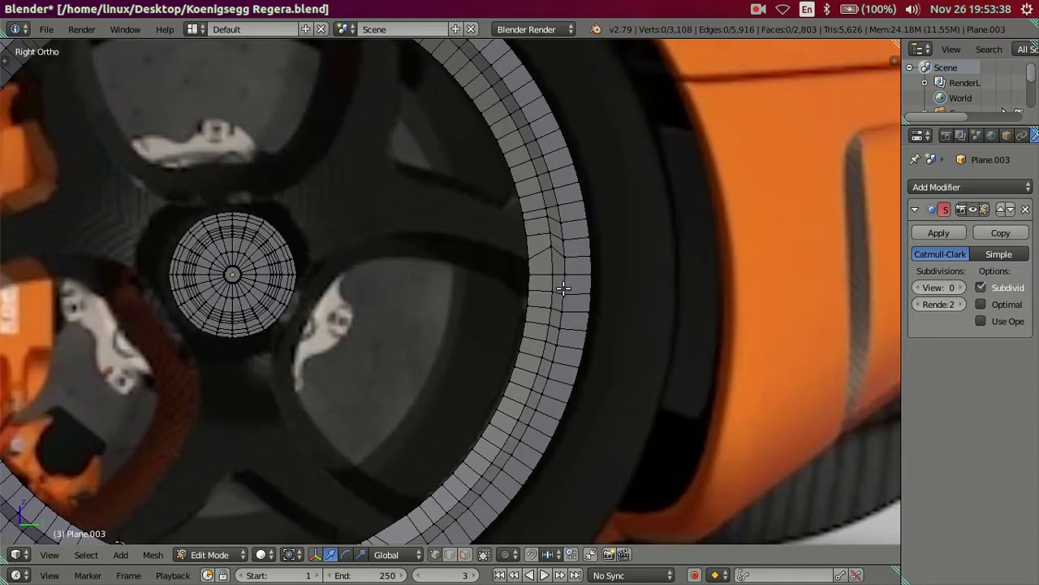
scroll(504, 300, "up", 2)
scroll(547, 317, "up", 1)
scroll(575, 319, "up", 1)
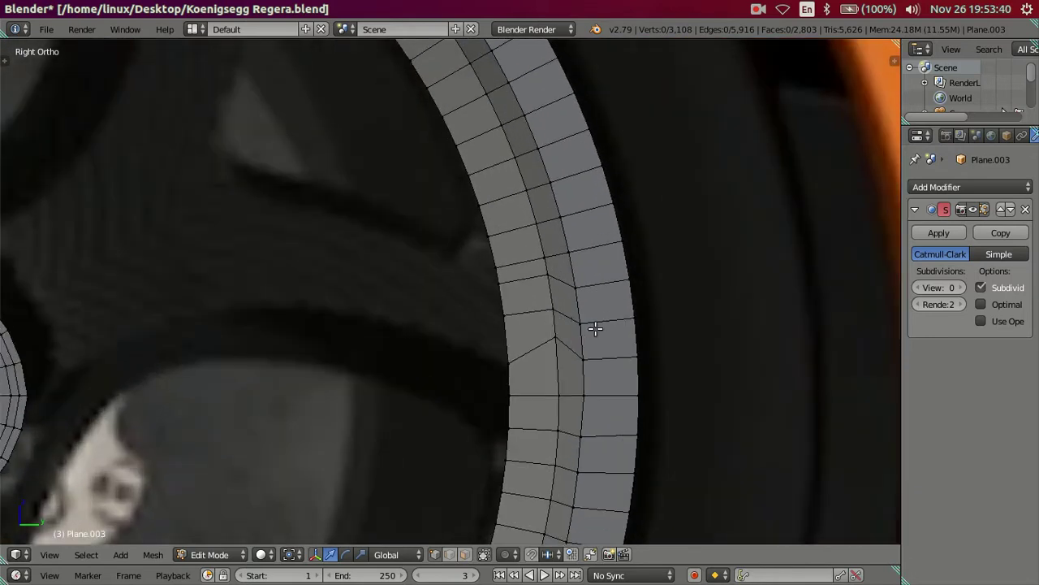
scroll(595, 328, "up", 1)
scroll(607, 311, "down", 2)
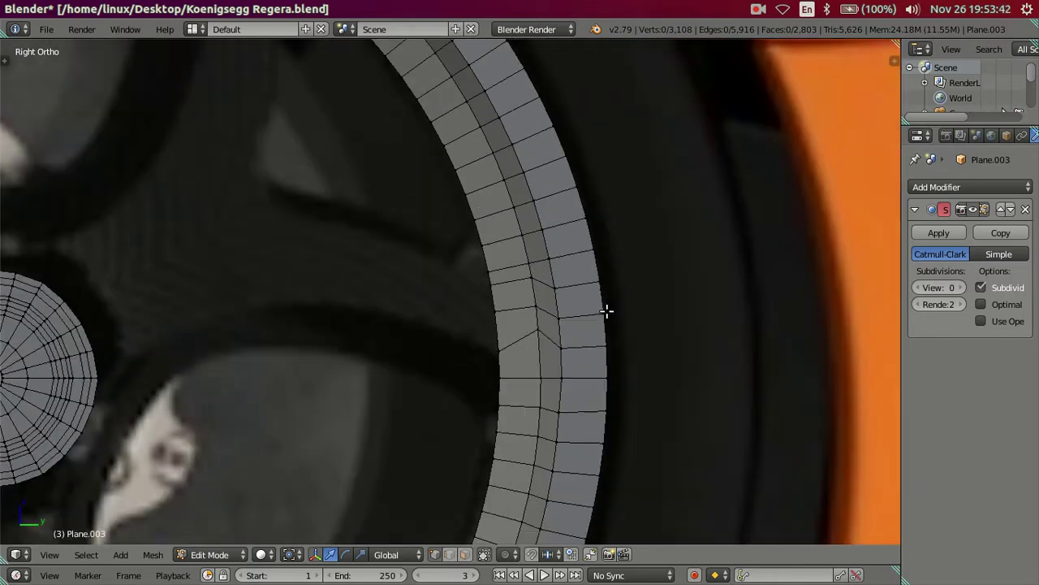
scroll(606, 311, "down", 2)
scroll(607, 311, "down", 2)
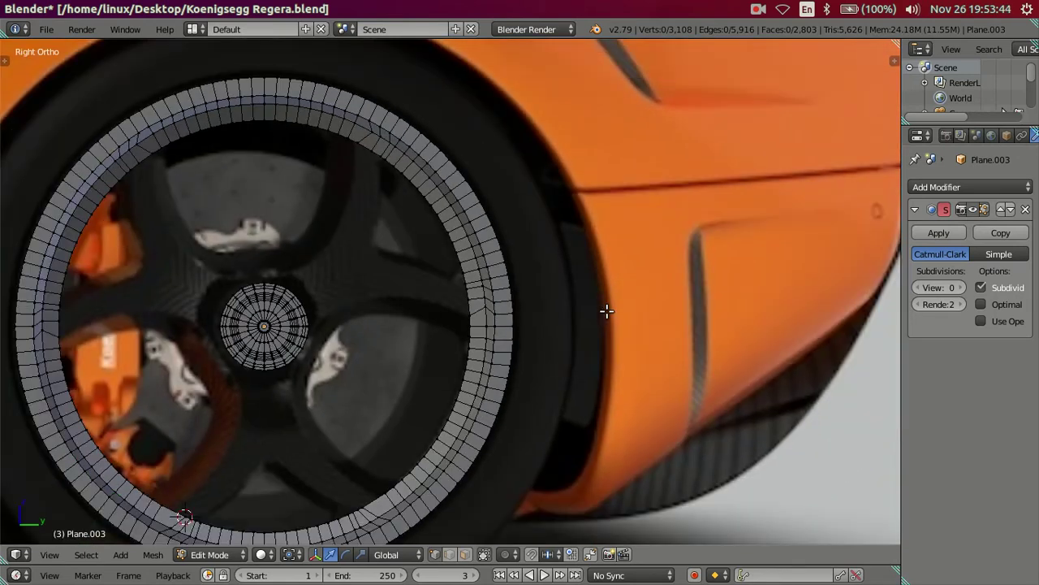
Zoom in on the next rim joint and cut a new centred edge loop across the rim
scroll(607, 311, "up", 2)
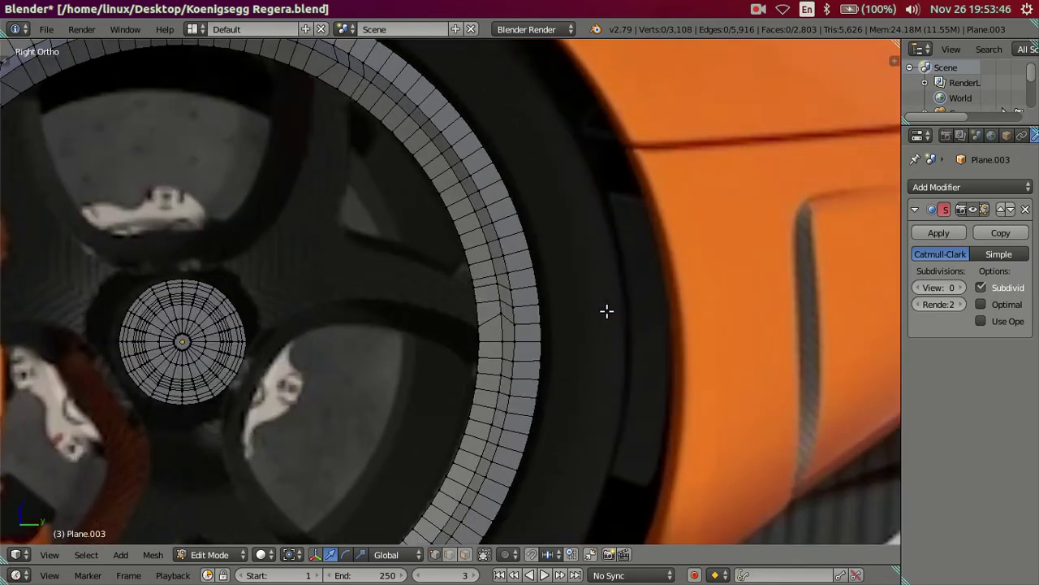
scroll(606, 311, "up", 2)
scroll(607, 311, "up", 2)
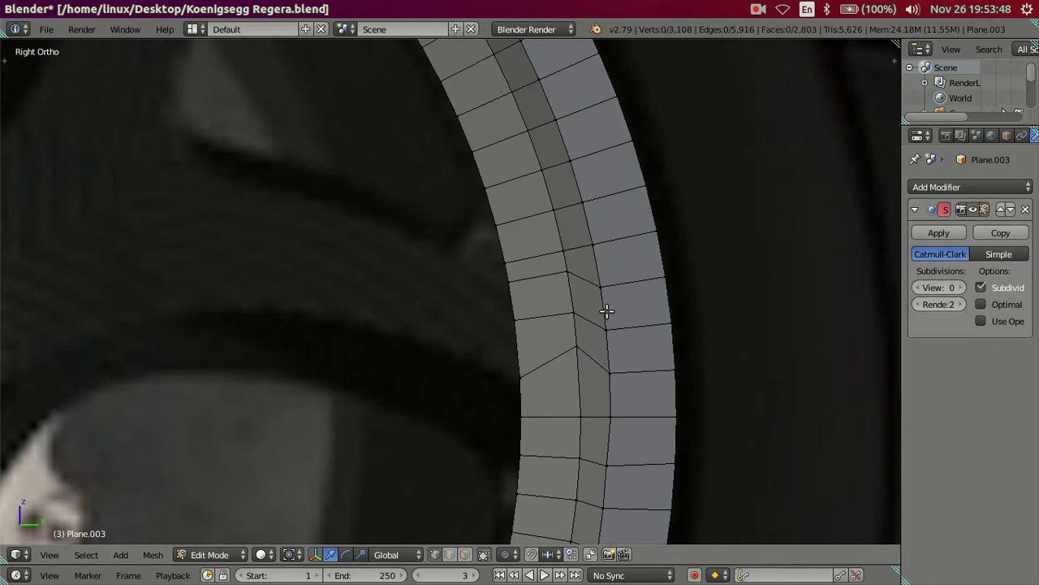
scroll(606, 311, "down", 2)
scroll(606, 311, "down", 2)
middle_click_drag(561, 389, 600, 314, "shift")
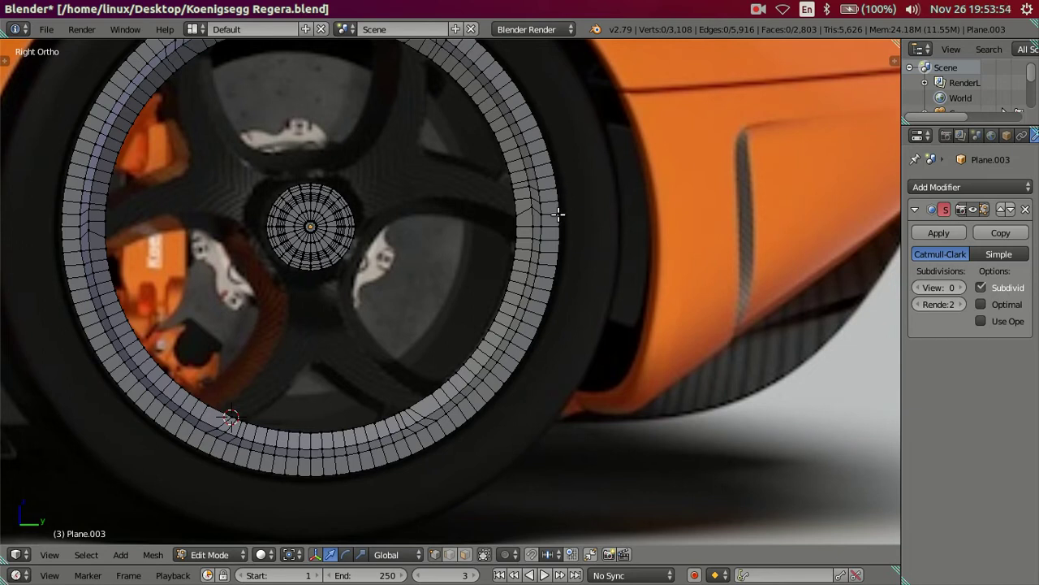
scroll(557, 214, "up", 2)
middle_click_drag(592, 197, 528, 378, "shift")
scroll(528, 378, "up", 3)
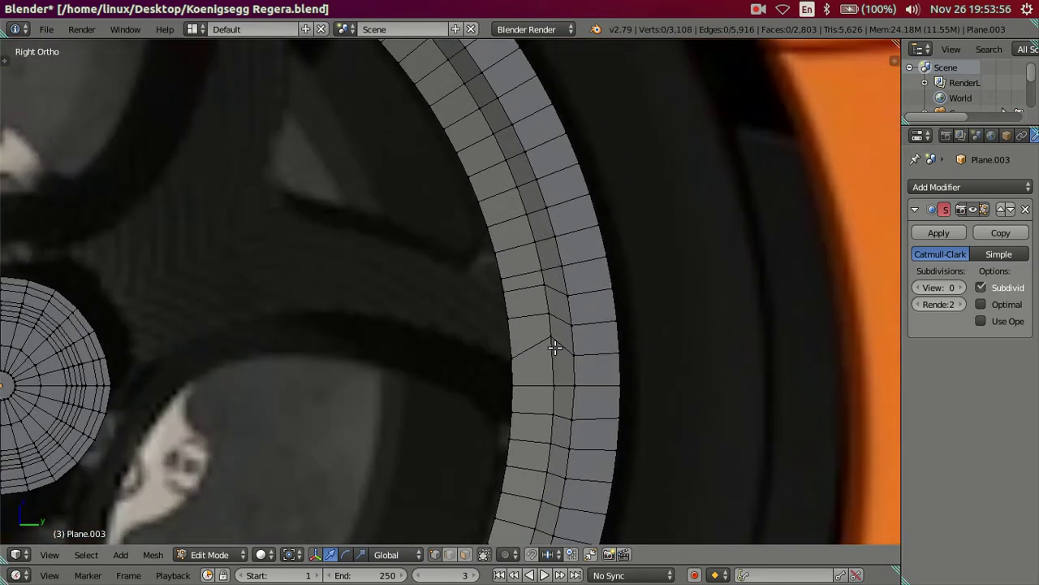
scroll(573, 301, "up", 2)
scroll(573, 317, "up", 1)
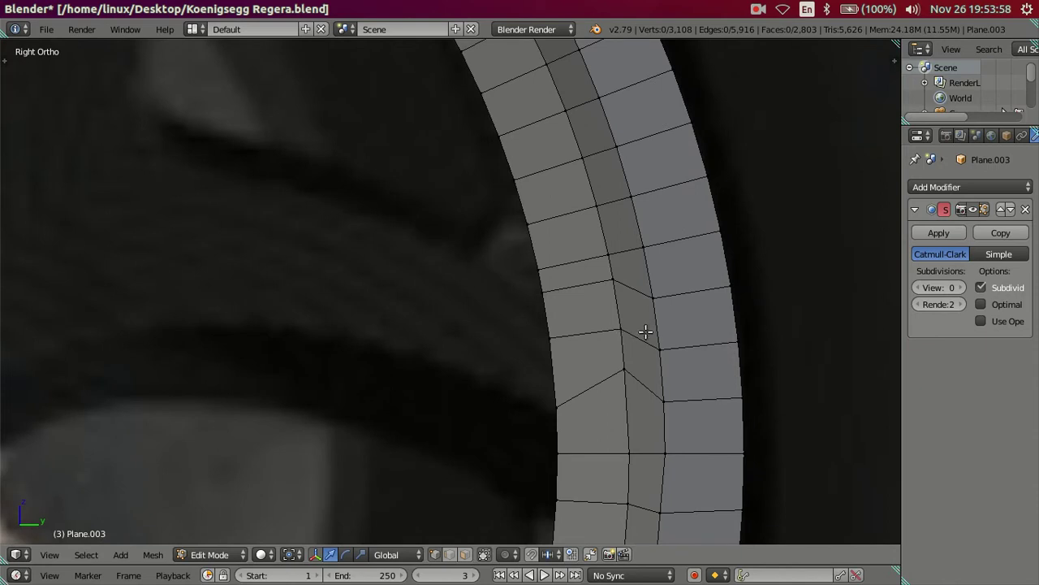
key("ctrl+e")
key("Escape")
key("ctrl+r")
left_click(650, 318)
right_click(654, 317)
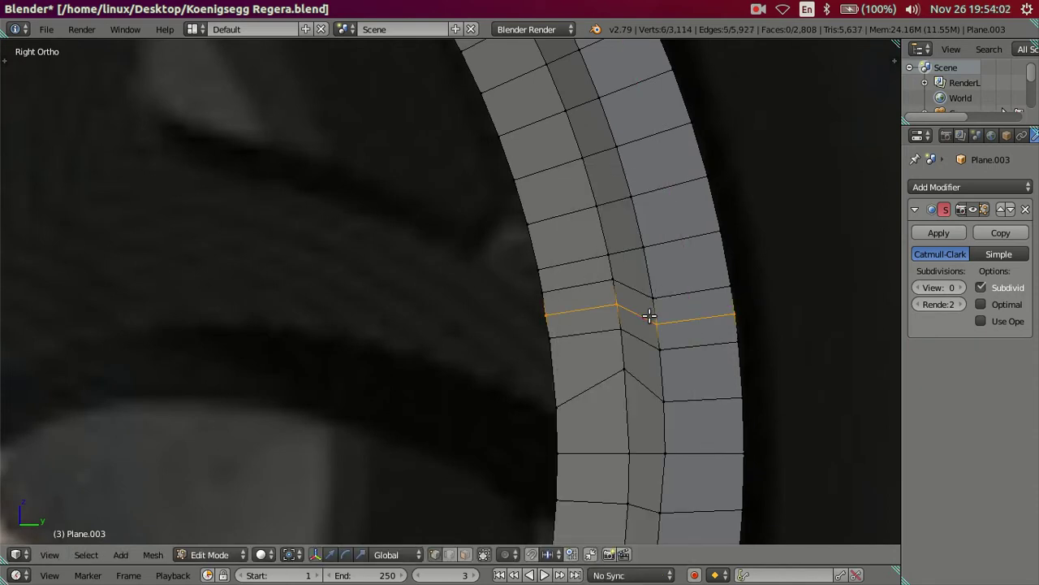
Place the 3D cursor on a vertex of the new loop and merge the joint vertex at last
right_click(552, 333)
key("shift+s")
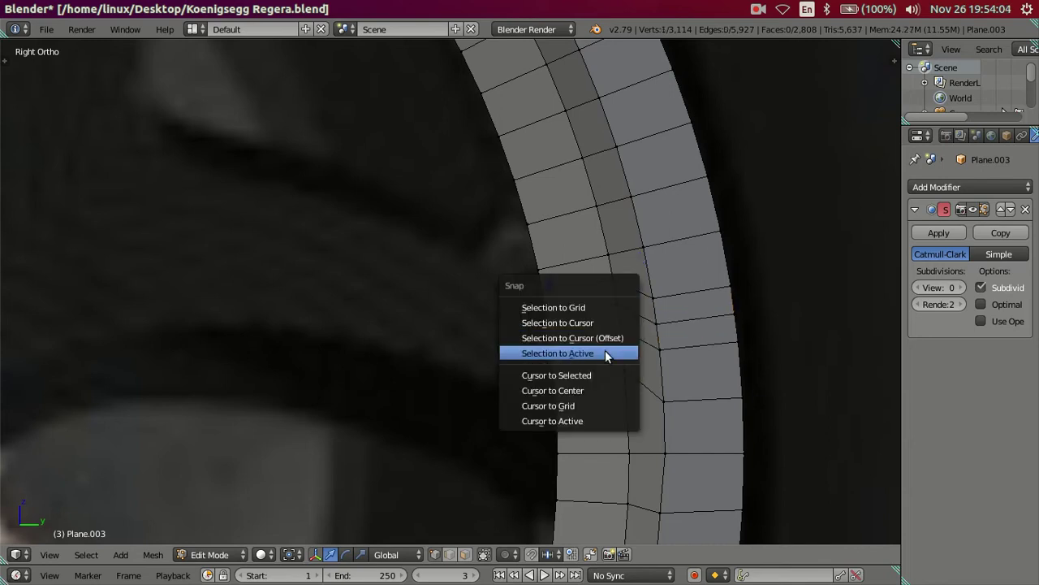
left_click(609, 371)
right_click(548, 315)
right_click(549, 338)
right_click(548, 315, "shift")
key("alt+m")
left_click(536, 297)
key("a")
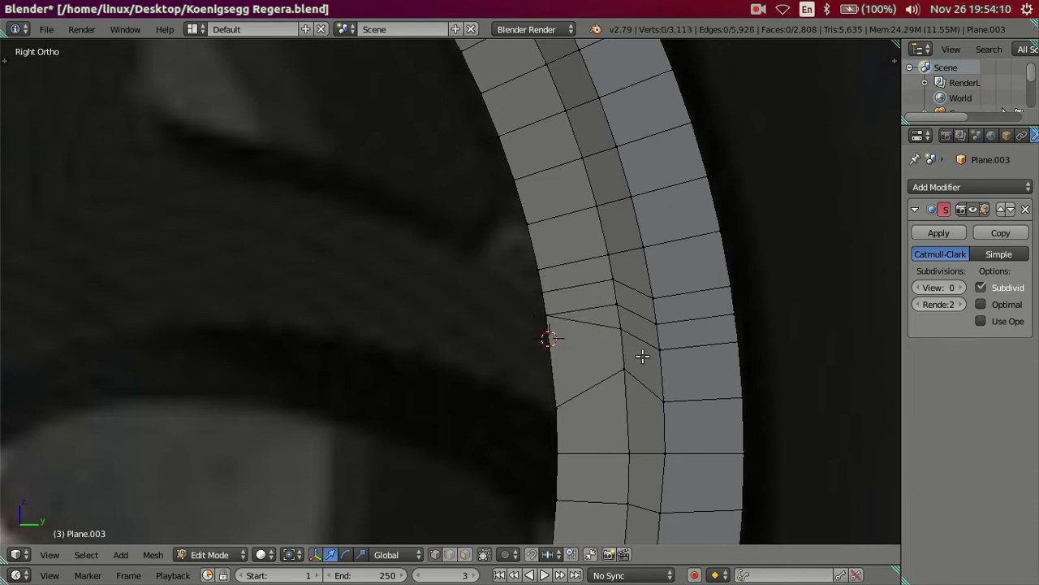
Snap the lower rim vertex onto the 3D cursor and select the old edge loop
right_click(557, 406)
key("shift+s")
left_click(614, 417)
key("a")
right_click(674, 320, "alt")
Dissolve the old edge loop on the rim
key("x")
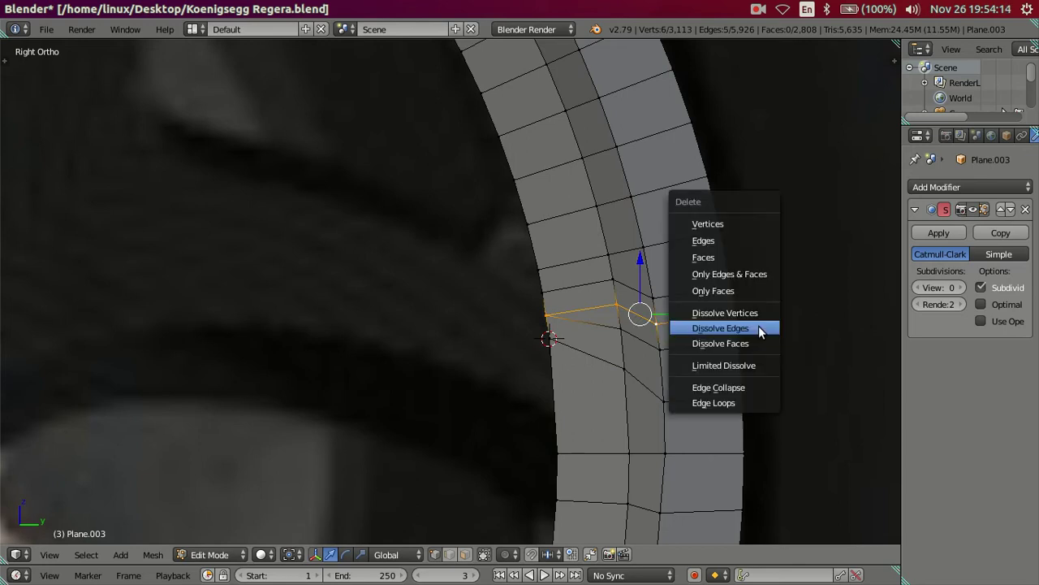
left_click(748, 326)
scroll(629, 357, "down", 2)
scroll(629, 357, "down", 3)
scroll(689, 359, "down", 2)
scroll(536, 349, "up", 3)
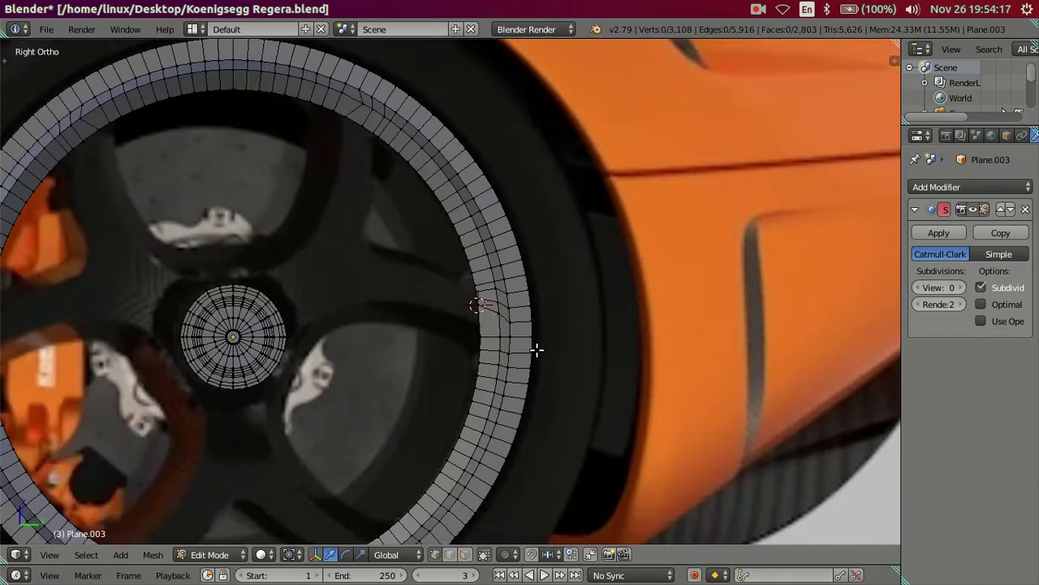
scroll(536, 349, "up", 2)
scroll(487, 301, "up", 2)
scroll(514, 292, "up", 2)
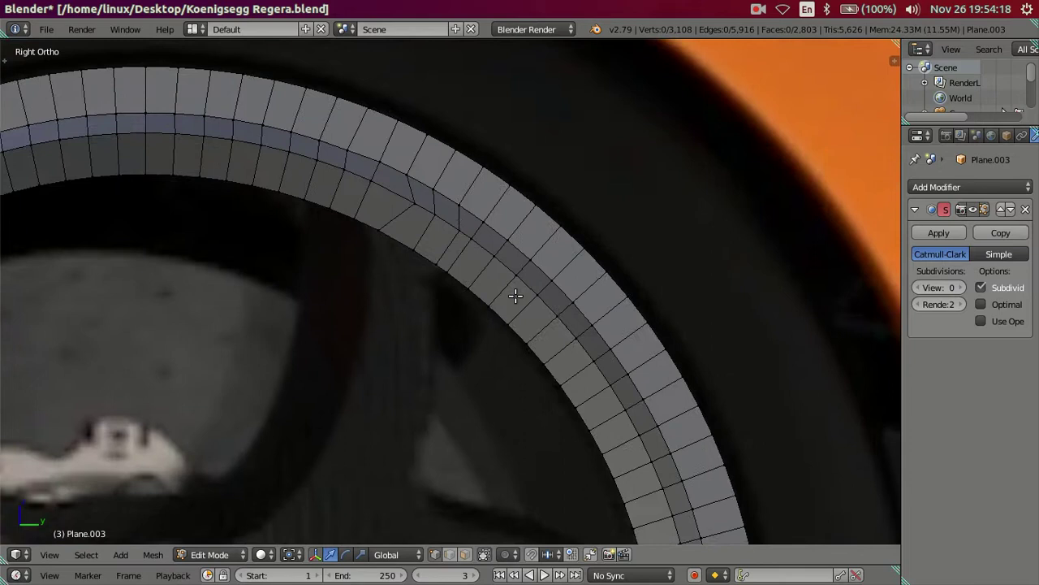
scroll(514, 323, "up", 2)
scroll(514, 323, "down", 1)
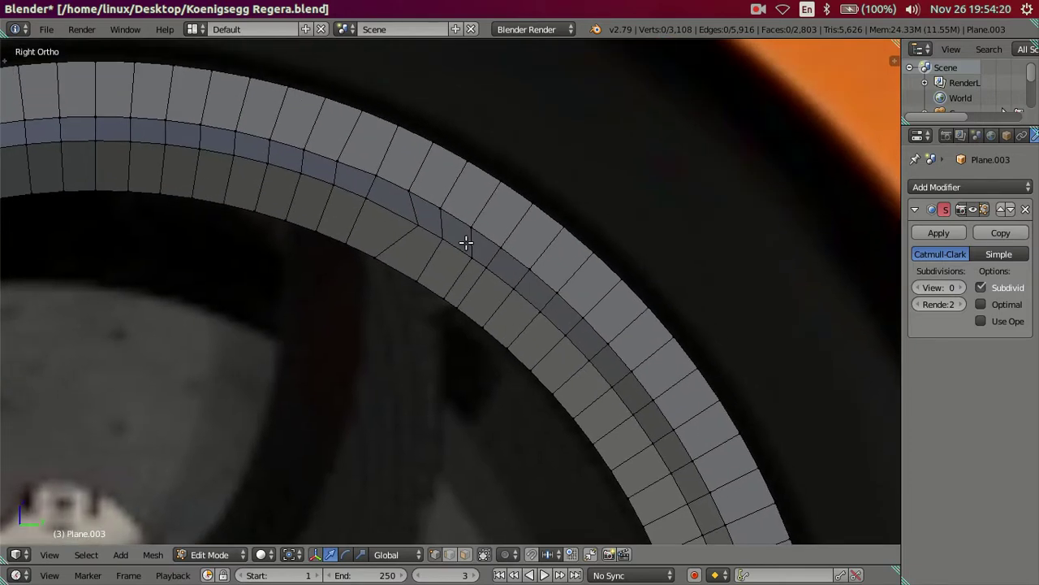
scroll(465, 242, "up", 1)
scroll(494, 271, "up", 1)
At the first spoke joint, cut a new rim loop and merge two joint vertices At Last
key("ctrl+r")
left_click(495, 275)
right_click(451, 350)
key("shift+s")
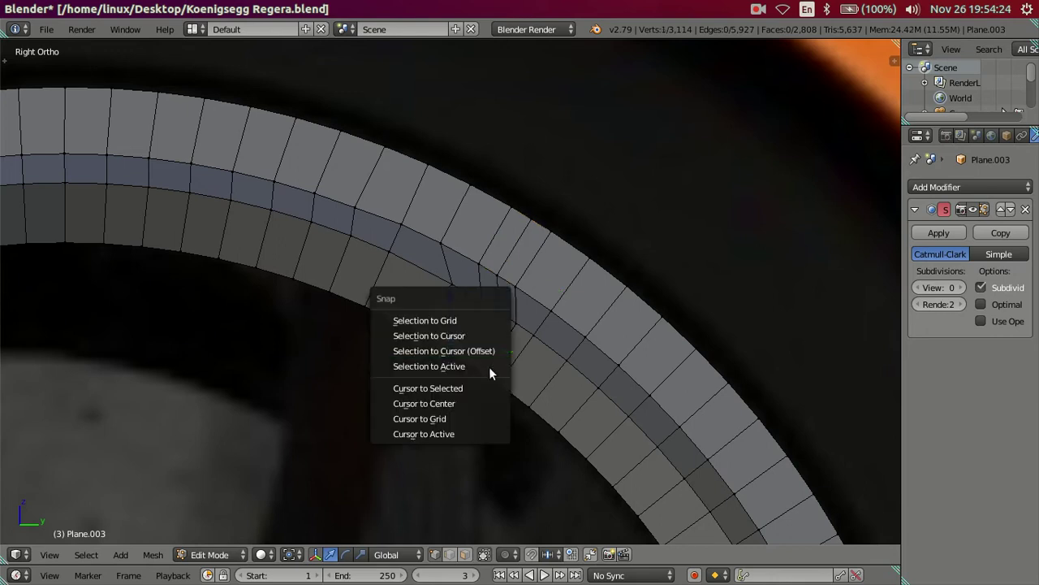
left_click(488, 382)
right_click(470, 361, "shift")
key("alt+m")
left_click(476, 365)
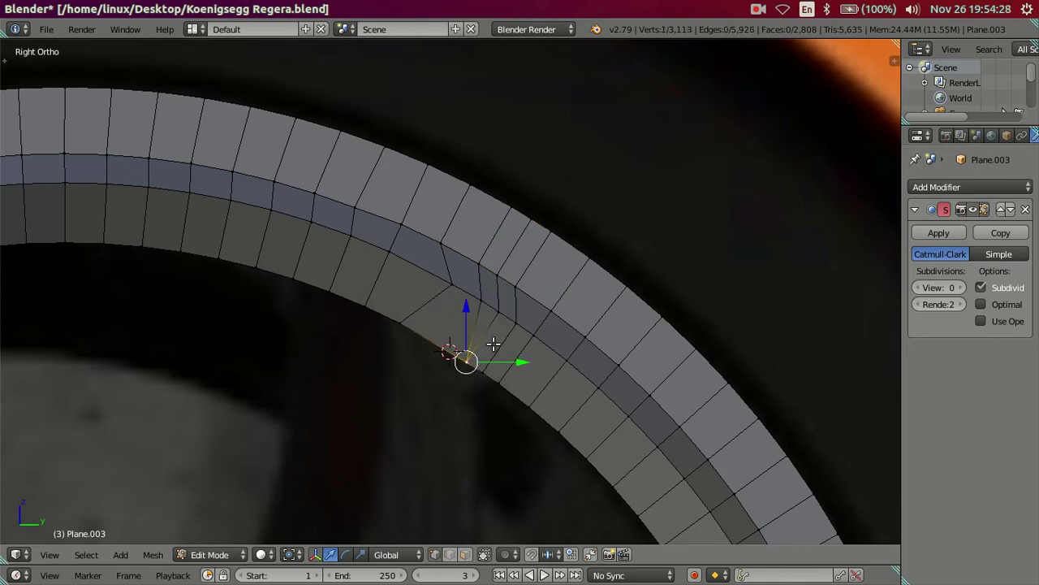
Dissolve the extra edge loop and snap the stray vertex onto the 3D cursor
right_click(499, 319, "alt")
key("x")
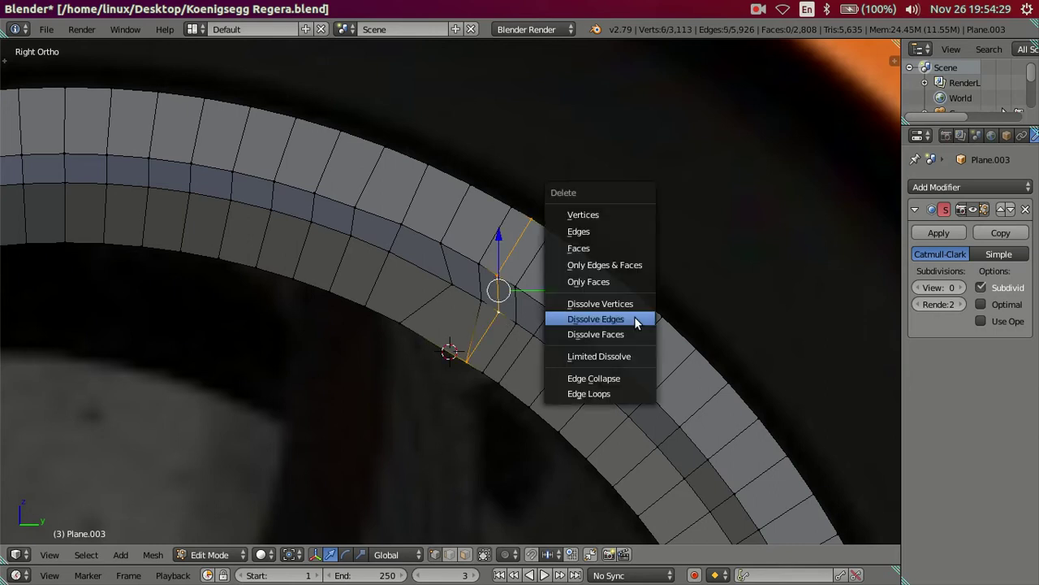
left_click(636, 319)
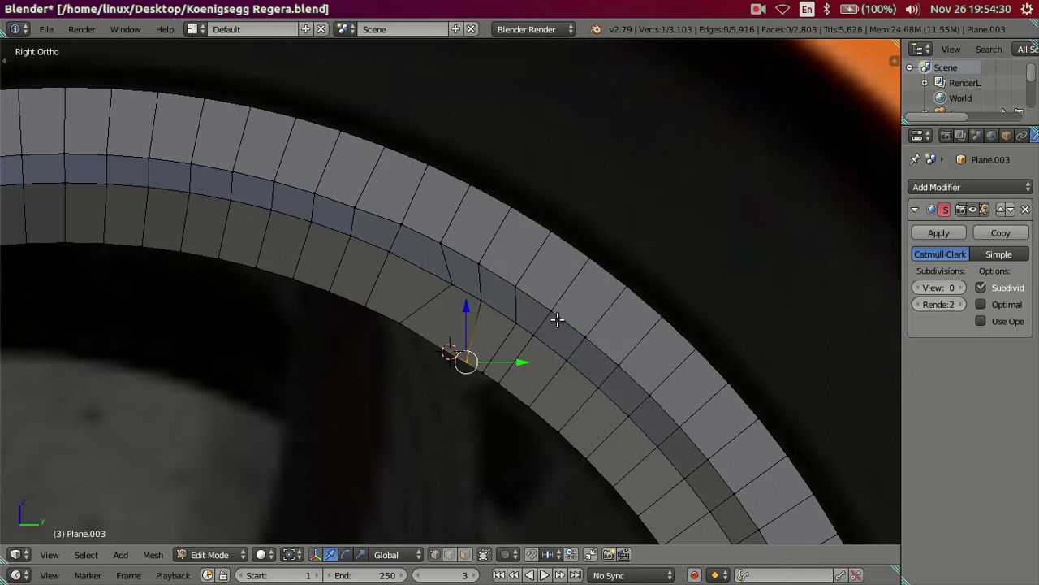
right_click(419, 316)
key("shift+s")
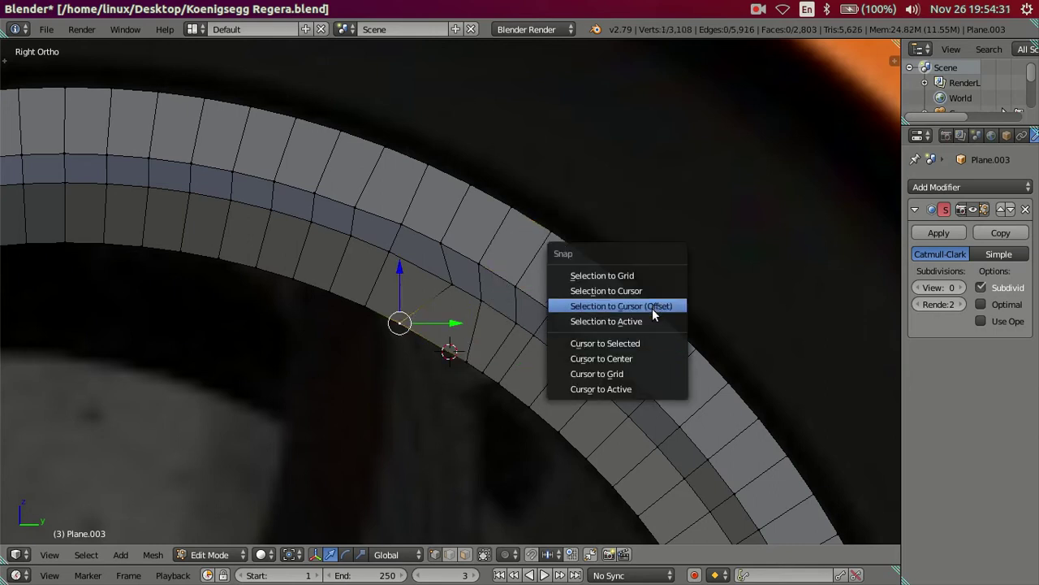
left_click(654, 306)
scroll(569, 341, "down", 2)
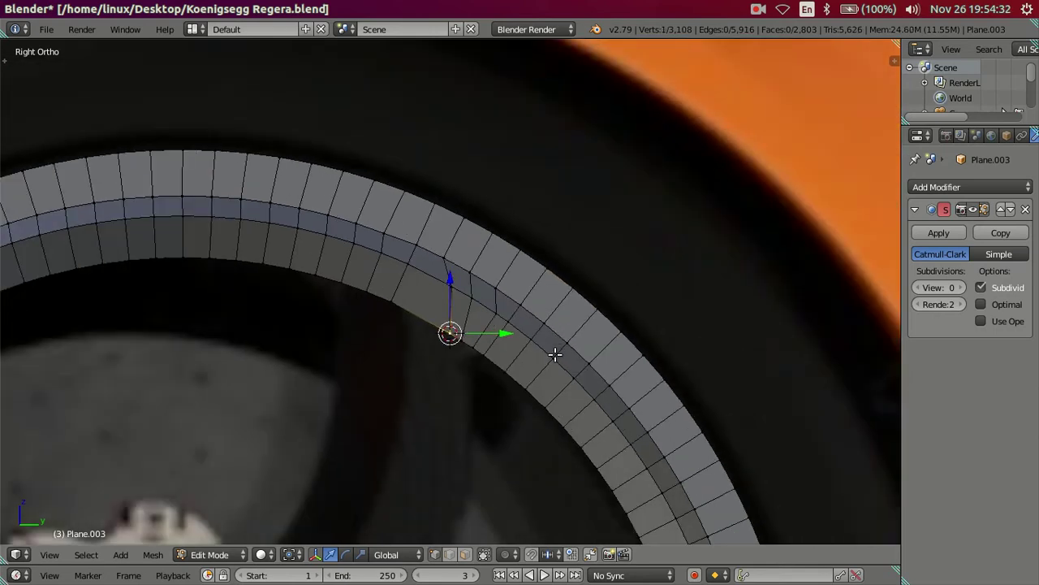
scroll(454, 361, "down", 3)
key("a")
scroll(597, 347, "up", 1)
scroll(325, 354, "up", 1)
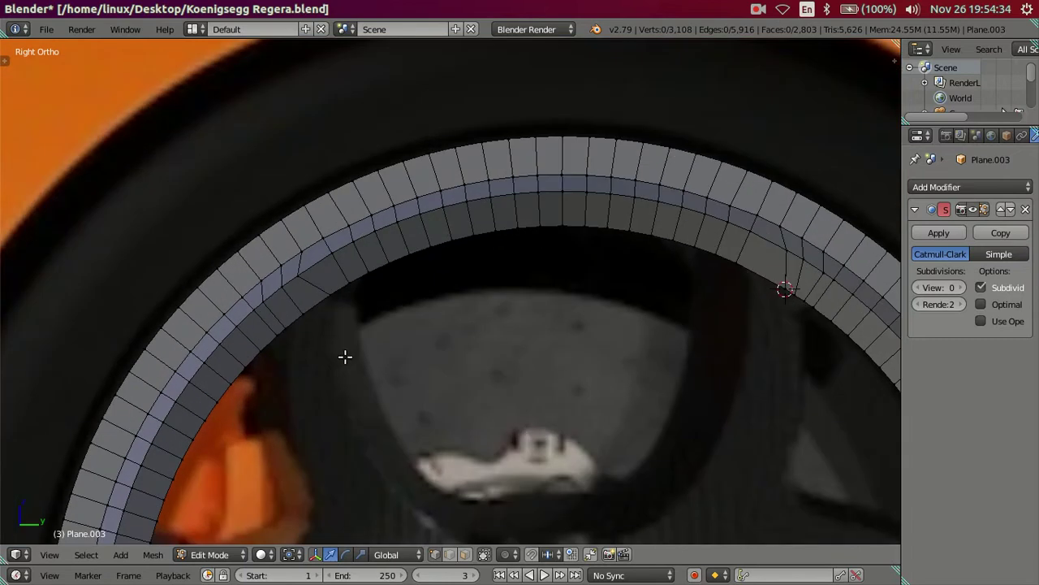
scroll(344, 355, "up", 1)
scroll(397, 389, "up", 1)
At the next joint, cut a new rim loop and merge two vertices At Last
key("ctrl+r")
left_click(389, 391)
right_click(396, 393)
scroll(398, 398, "up", 2)
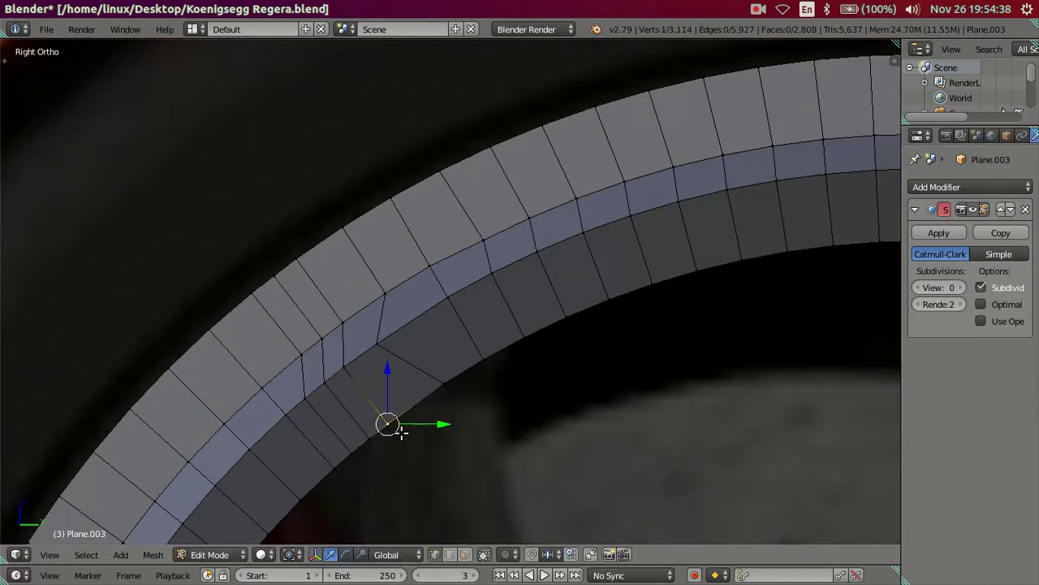
key("shift+s")
left_click(476, 488)
right_click(371, 439, "shift")
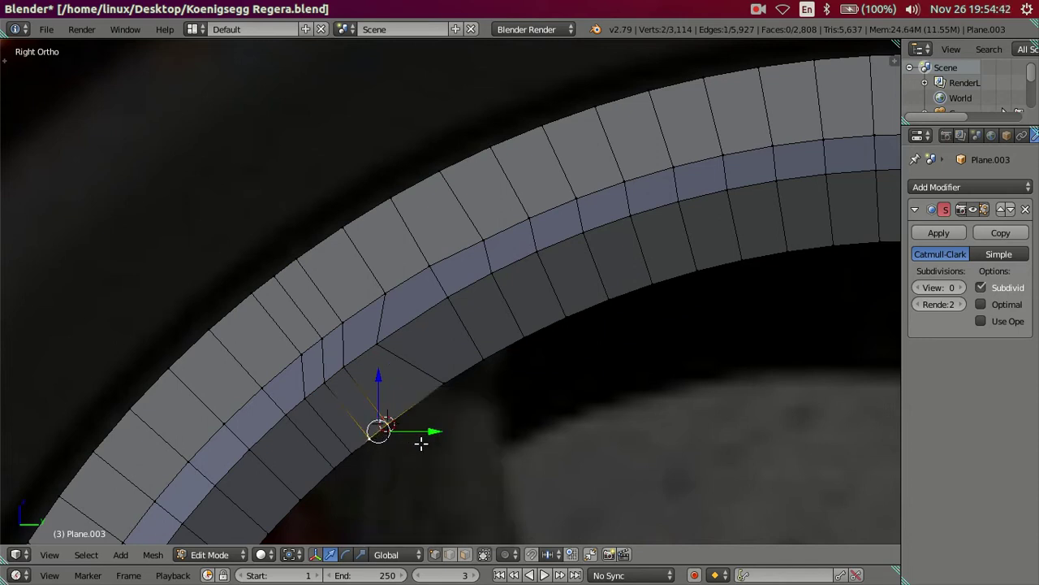
key("alt+m")
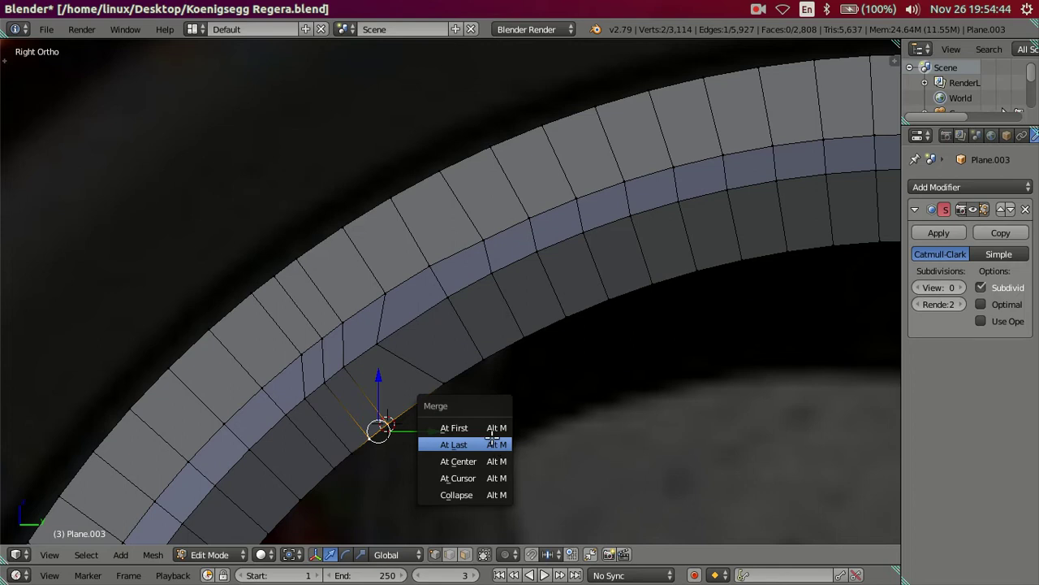
left_click(492, 444)
Dissolve the leftover edge loop and snap the loose vertex onto the 3D cursor
right_click(343, 395, "alt")
key("x")
left_click(569, 436)
right_click(444, 382)
key("shift+s")
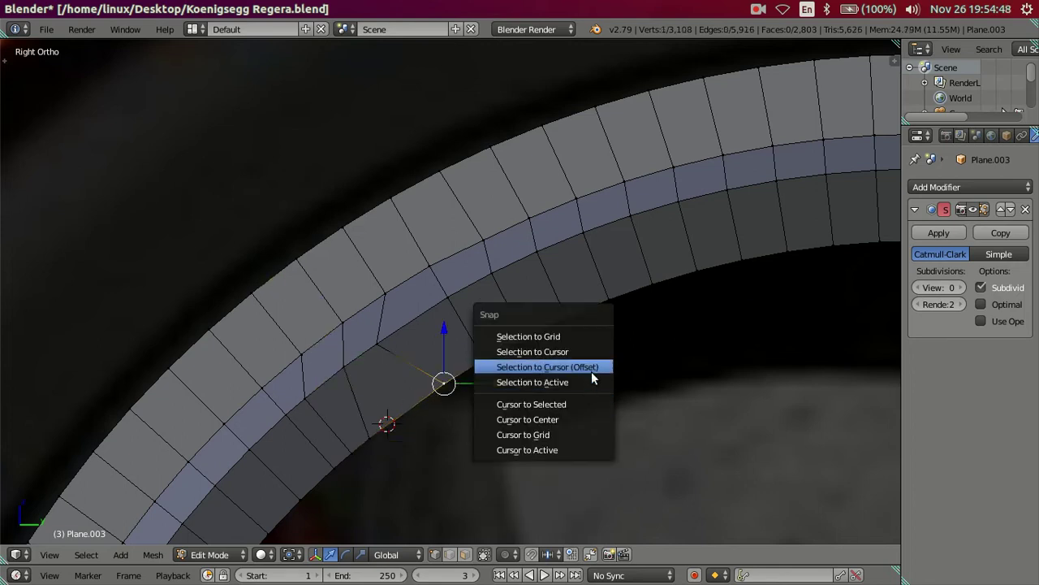
left_click(591, 371)
scroll(592, 366, "down", 2)
key("a")
scroll(529, 395, "down", 2)
scroll(529, 436, "down", 2)
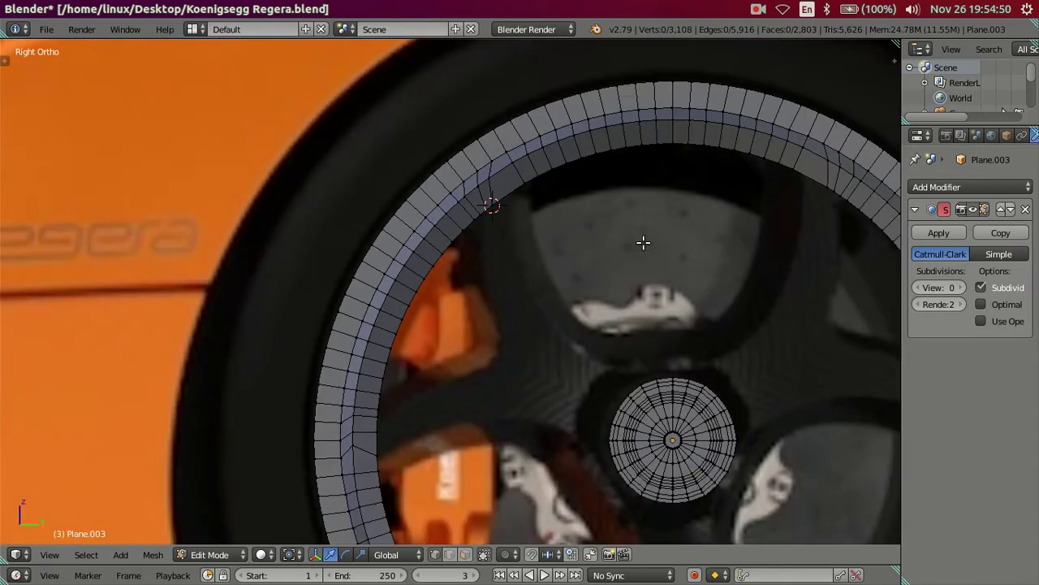
scroll(542, 398, "up", 2)
scroll(504, 394, "up", 1)
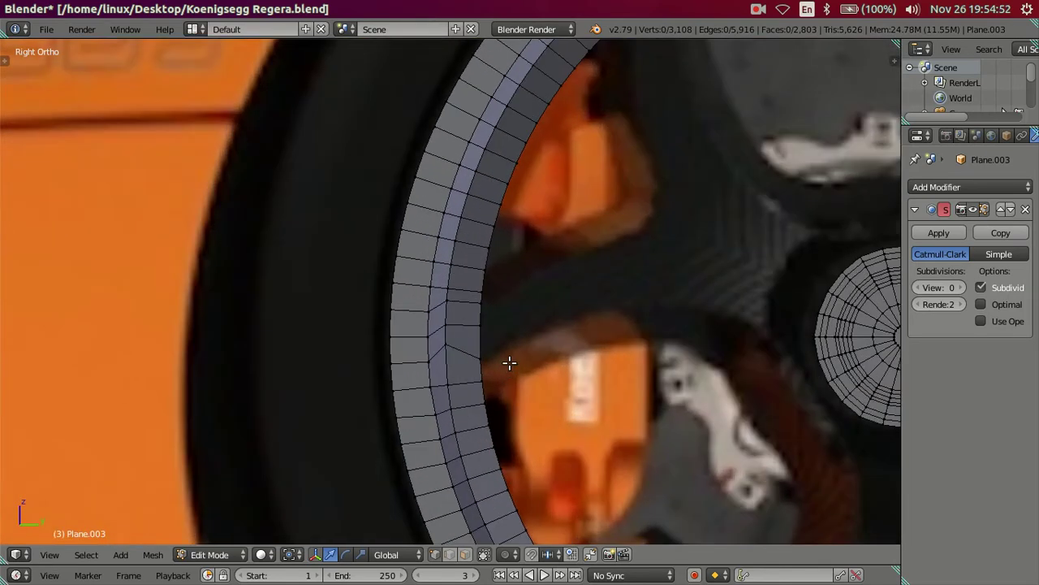
scroll(509, 363, "up", 2)
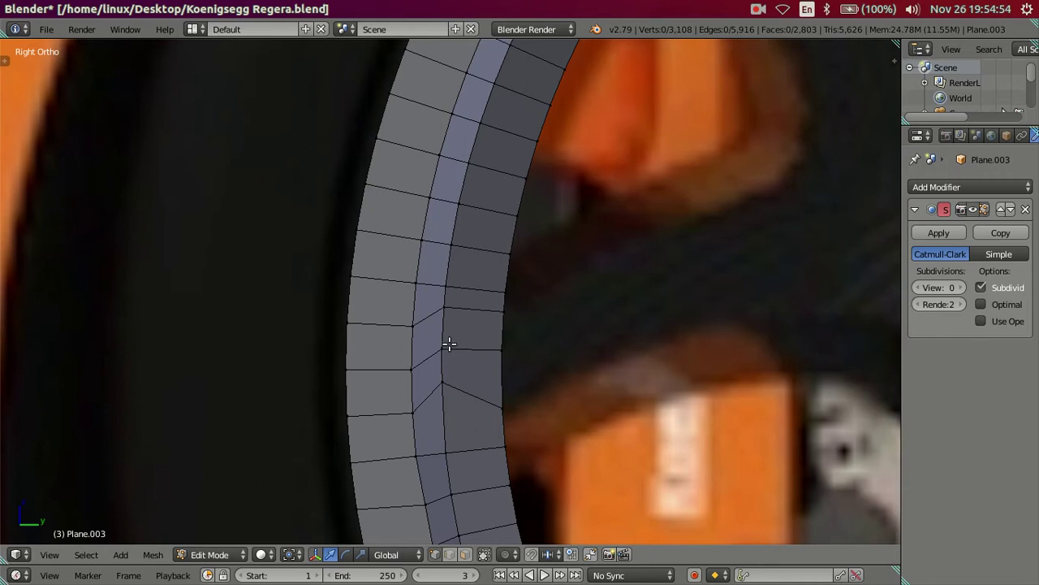
scroll(447, 331, "down", 3)
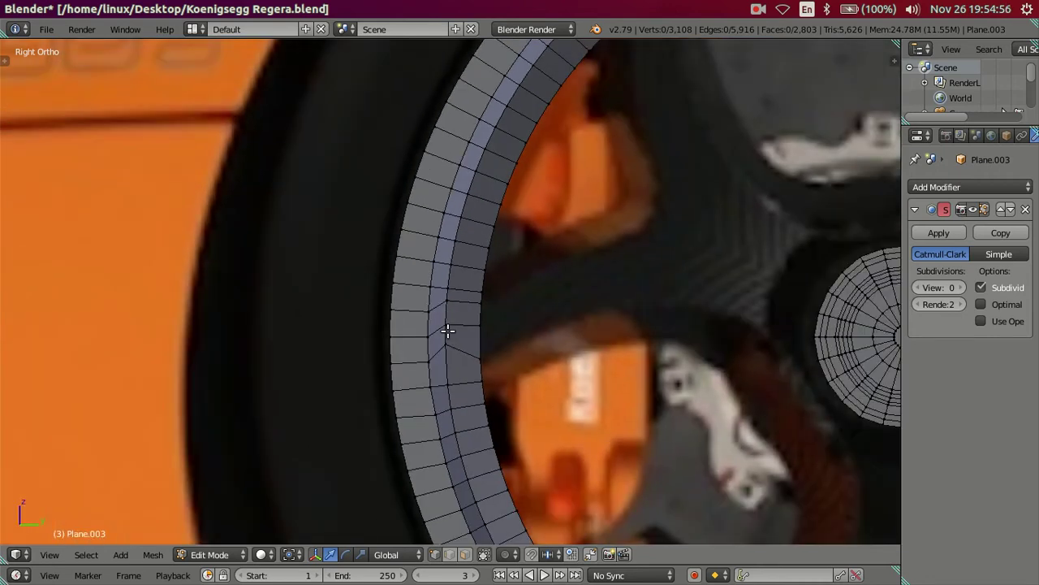
scroll(447, 331, "down", 1)
scroll(448, 330, "up", 1)
scroll(447, 331, "up", 2)
scroll(448, 331, "up", 1)
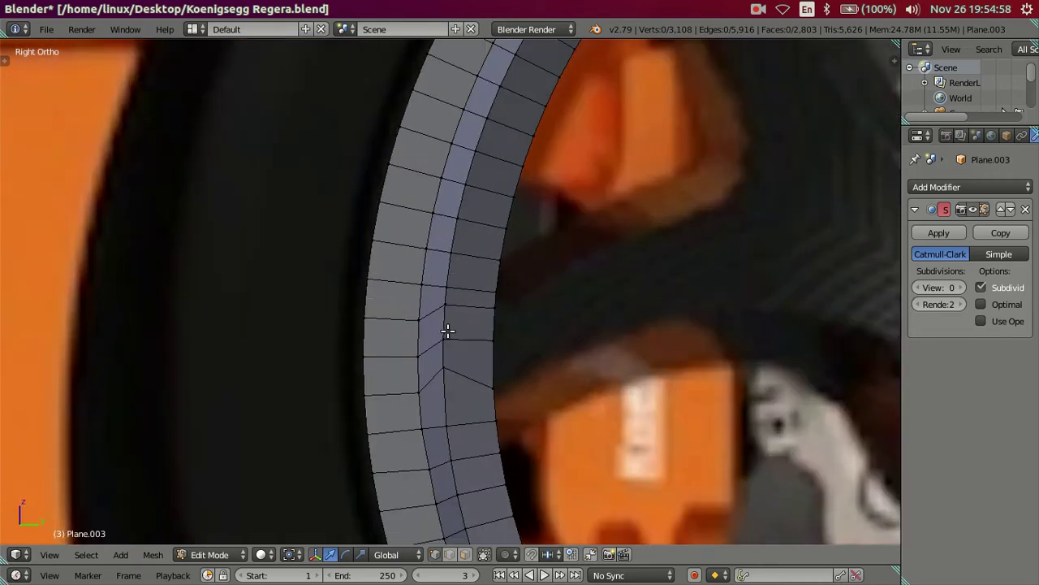
scroll(448, 331, "up", 1)
At the last joint, add a centred rim loop, move a vertex along Z and merge it
key("ctrl+r")
left_click(452, 333)
right_click(453, 332)
right_click(512, 362)
key("shift+s")
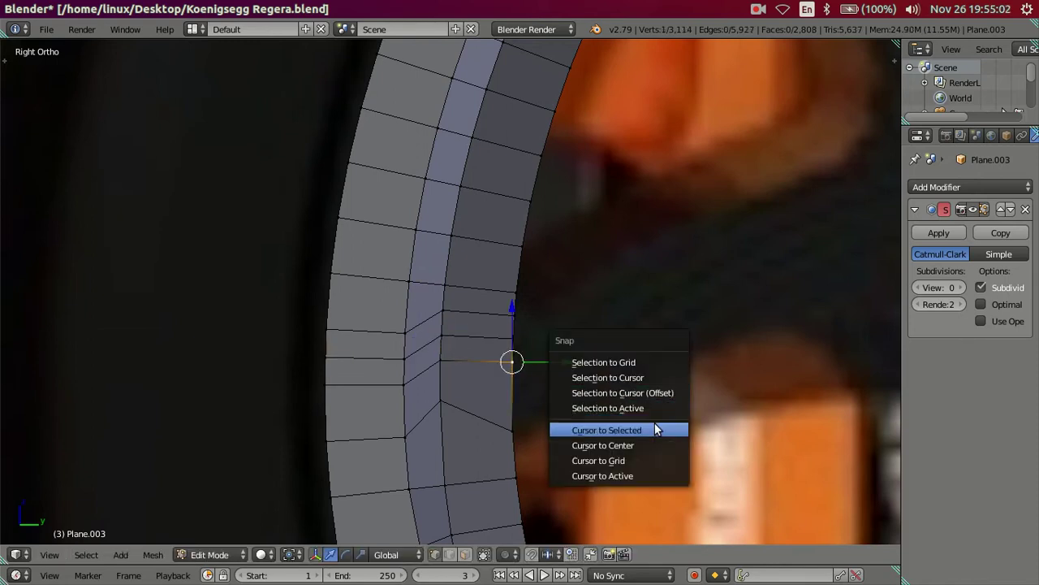
left_click(657, 430)
key("g")
key("z")
left_click(720, 371)
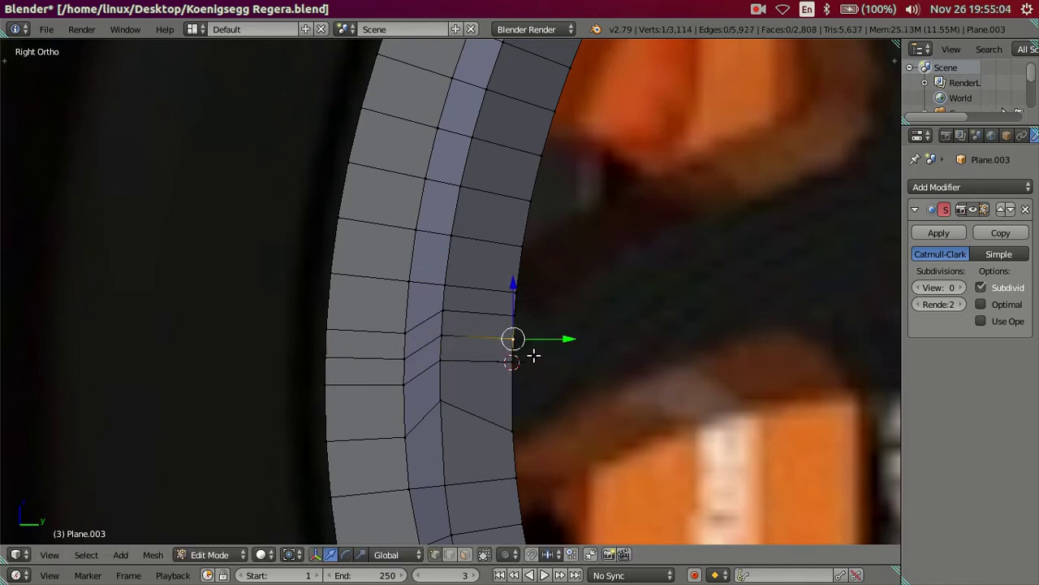
key("alt+m")
left_click(625, 375)
Snap the vertex beside the joint to the cursor and dissolve the extra horizontal loop
right_click(521, 432)
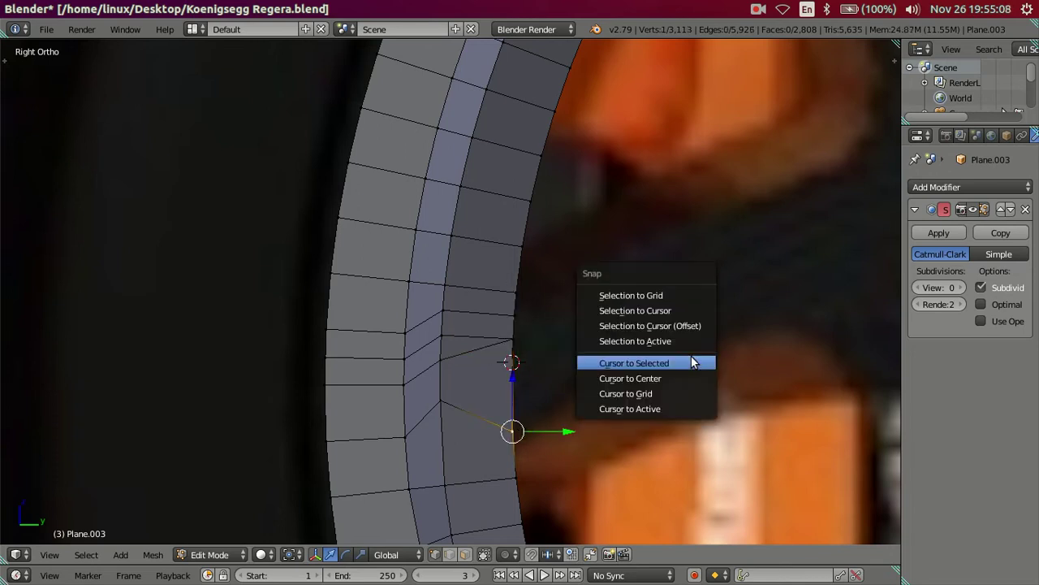
key("shift+s")
left_click(681, 325)
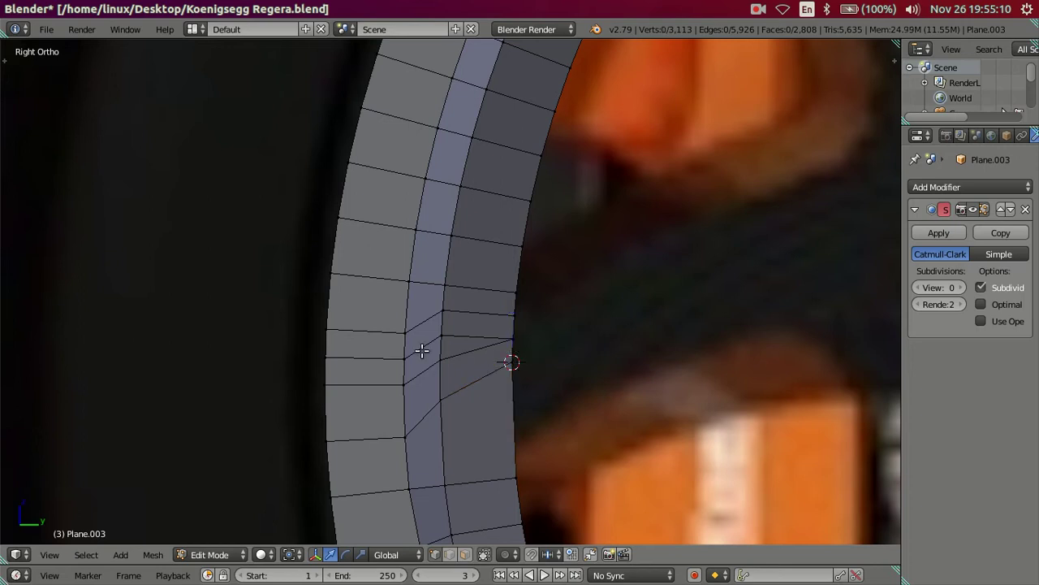
right_click(422, 349, "alt")
key("x")
left_click(841, 354)
scroll(603, 364, "down", 3)
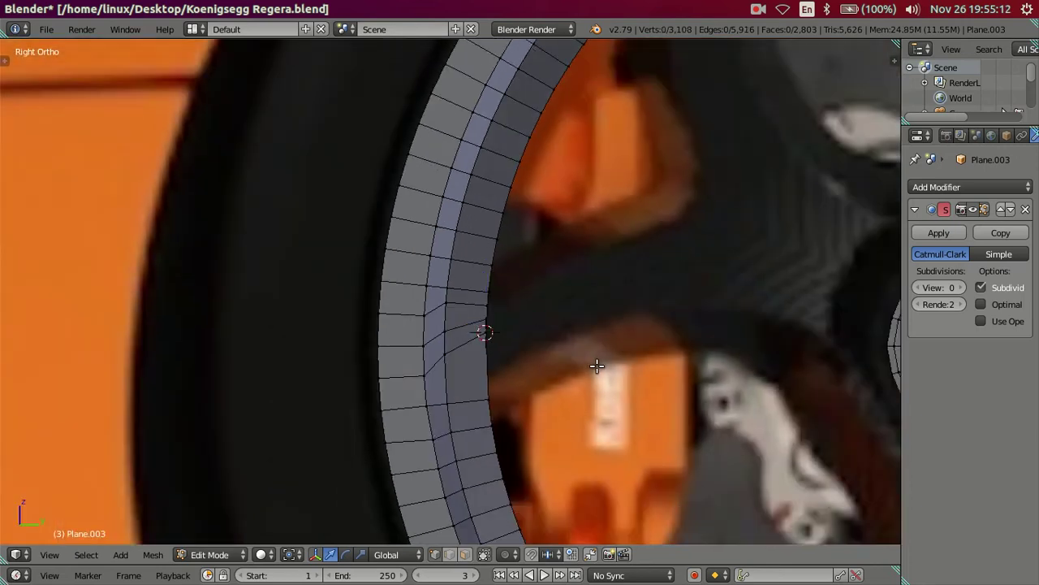
scroll(597, 366, "down", 7)
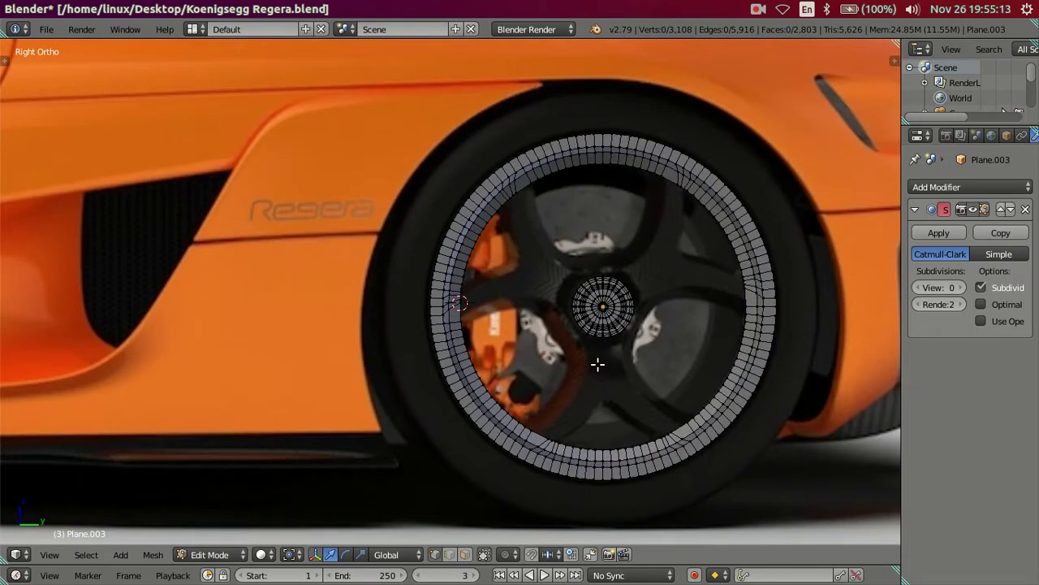
Reveal the hidden wheel geometry and select the linked part at the wheel's bottom
key("alt+h")
key("a")
right_click(571, 507)
key("ctrl+l")
Hide the linked part and select the face loops around the rim barrel
key("h")
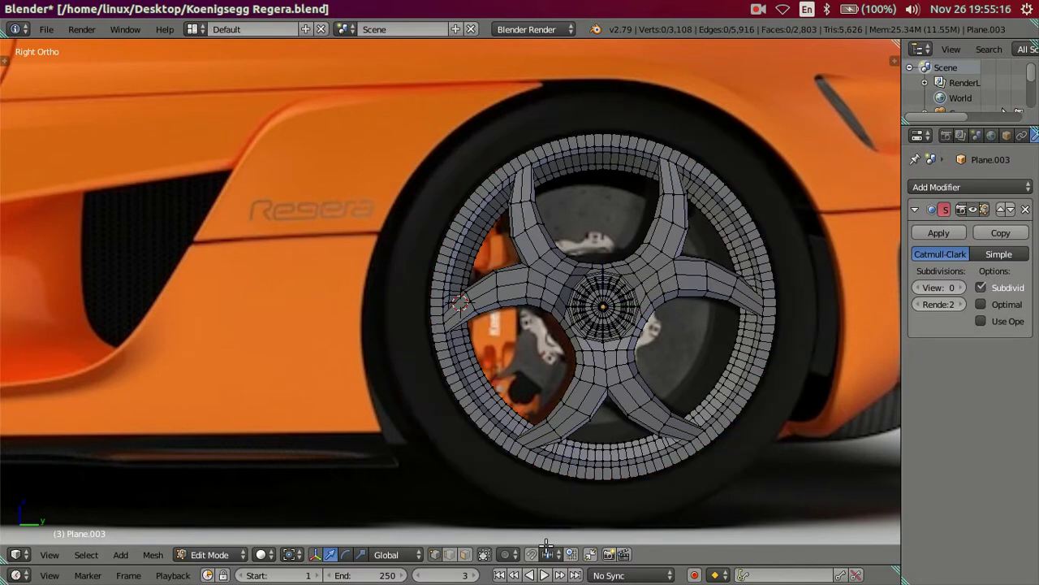
mouse_move(522, 481)
middle_mouse_down()
mouse_move(703, 479)
mouse_move(480, 410)
middle_mouse_up()
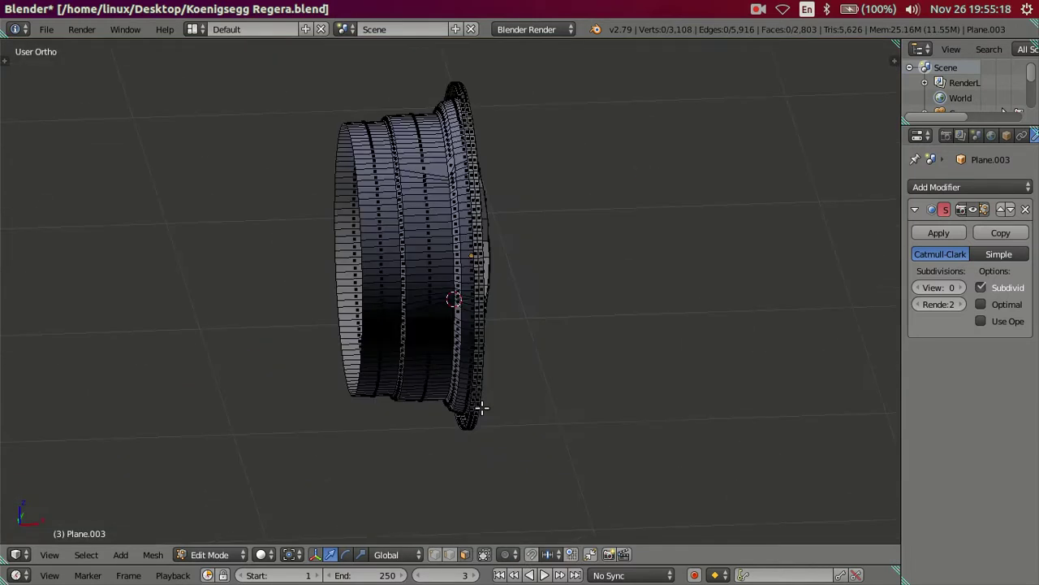
scroll(480, 410, "up", 2)
right_click(357, 292, "alt")
right_click(399, 280, "alt+shift")
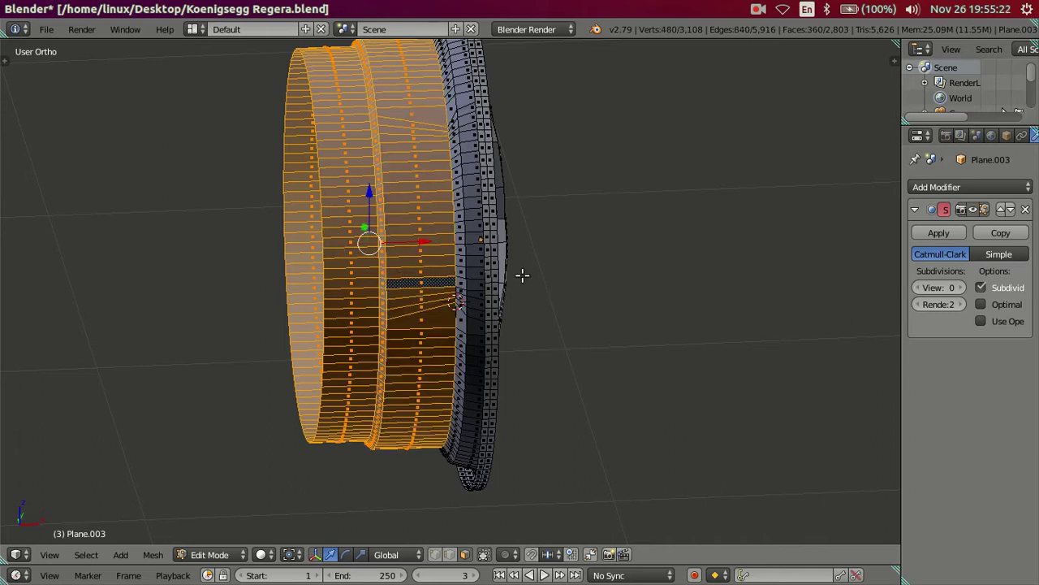
mouse_move(522, 275)
middle_mouse_down()
mouse_move(566, 386)
mouse_move(577, 337)
mouse_move(561, 341)
middle_mouse_up()
Briefly preview the wheel with viewport subdivision, then turn it off and clear the selection
key("Tab")
key("Tab")
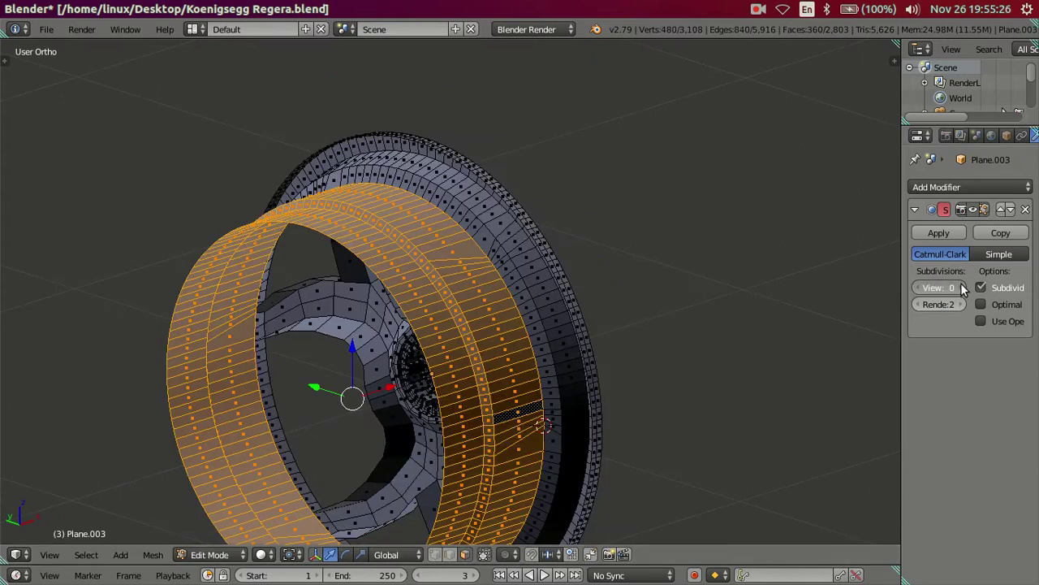
left_click(961, 288)
left_click(960, 287)
mouse_move(576, 295)
middle_mouse_down()
mouse_move(605, 276)
mouse_move(510, 300)
mouse_move(516, 332)
mouse_move(494, 318)
mouse_move(784, 292)
middle_mouse_up()
key("Tab")
left_click(916, 287)
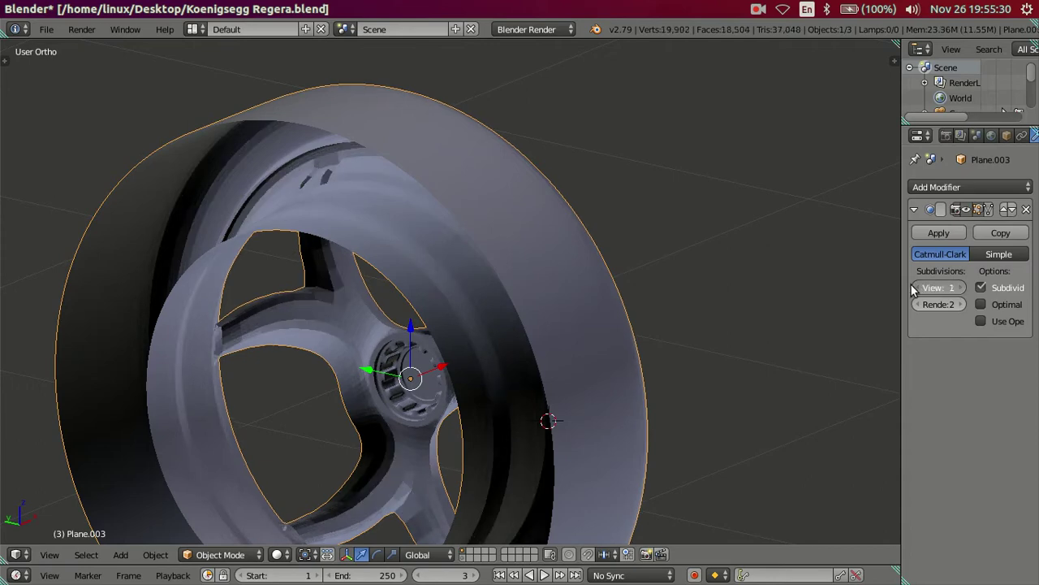
left_click(912, 289)
key("Tab")
mouse_move(703, 301)
middle_mouse_down()
mouse_move(644, 309)
mouse_move(558, 297)
mouse_move(602, 307)
mouse_move(703, 276)
middle_mouse_up()
key("a")
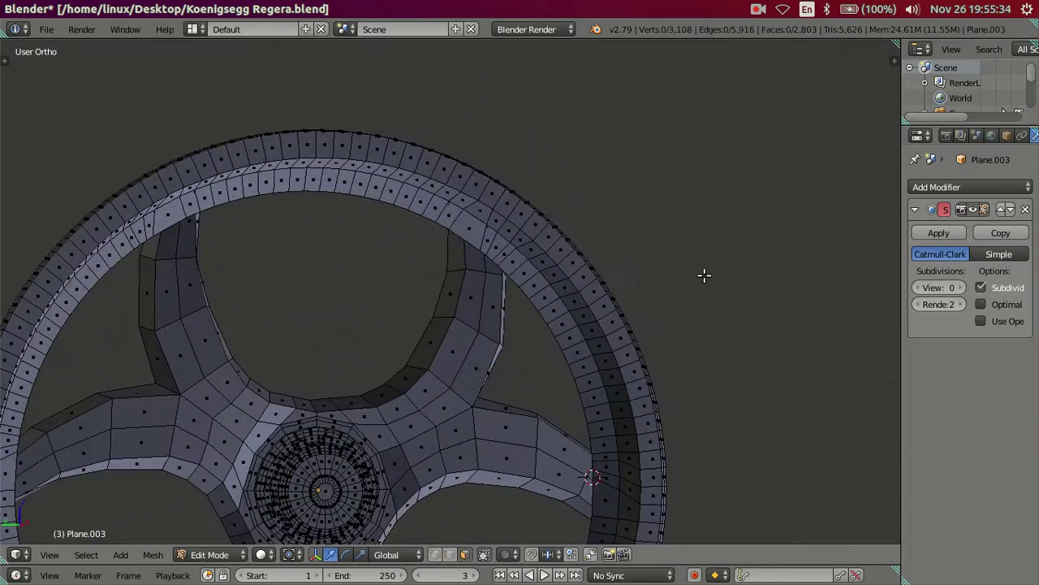
key("Tab")
scroll(601, 330, "up", 3)
scroll(602, 333, "down", 3)
key("Tab")
mouse_move(620, 366)
middle_mouse_down()
mouse_move(587, 403)
mouse_move(527, 425)
mouse_move(507, 374)
mouse_move(592, 341)
mouse_move(531, 338)
mouse_move(529, 283)
mouse_move(601, 281)
mouse_move(446, 311)
middle_mouse_up()
Select the rim faces at each spoke end and delete those twelve faces
right_click(410, 290)
mouse_move(535, 340)
middle_mouse_down()
mouse_move(441, 343)
mouse_move(276, 323)
middle_mouse_up()
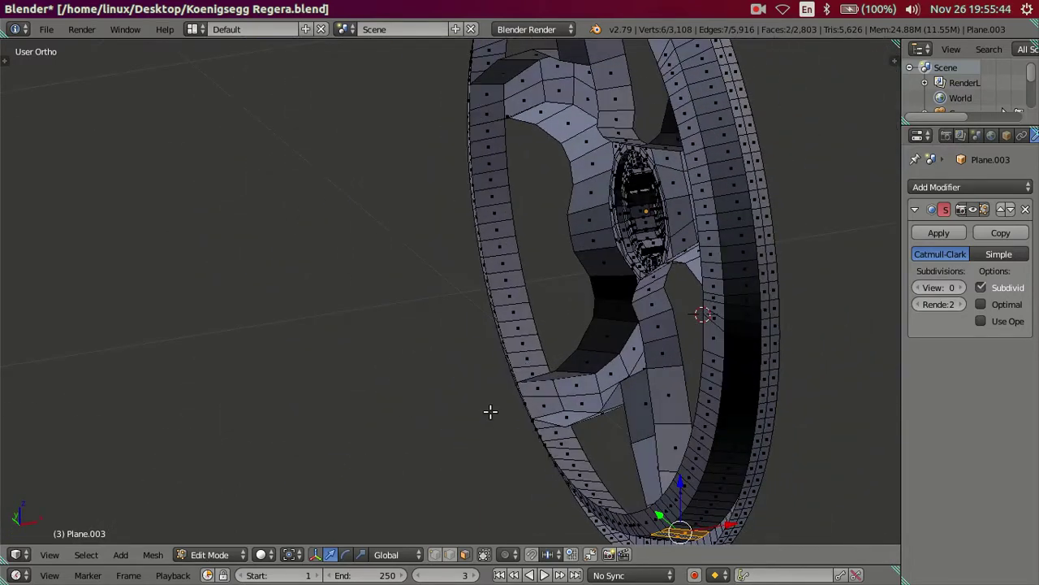
right_click(540, 390, "shift")
right_click(544, 399, "shift")
mouse_move(544, 400)
middle_mouse_down()
mouse_move(539, 417)
mouse_move(513, 286)
mouse_move(558, 260)
mouse_move(561, 251)
mouse_move(534, 260)
mouse_move(603, 143)
mouse_move(557, 233)
mouse_move(537, 246)
mouse_move(661, 329)
mouse_move(715, 317)
mouse_move(731, 344)
mouse_move(625, 333)
mouse_move(638, 433)
mouse_move(687, 487)
mouse_move(592, 400)
mouse_move(561, 420)
mouse_move(542, 255)
middle_mouse_up()
right_click(592, 322, "shift")
right_click(563, 200, "shift")
right_click(562, 213, "shift")
key("x")
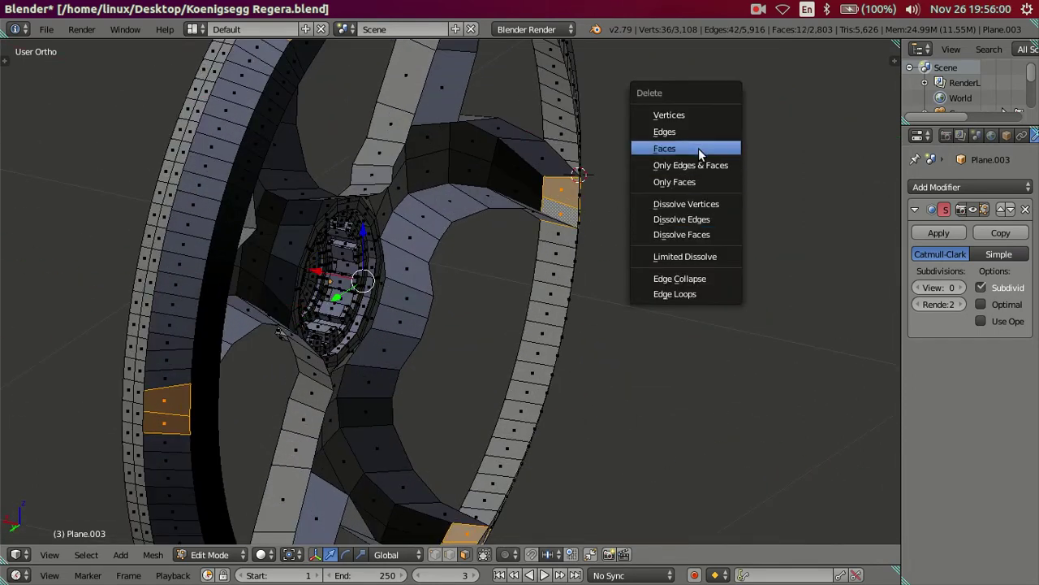
left_click(700, 154)
Deselect everything, switch to Object Mode and preview the wheel at subdivision level 2
key("a")
mouse_move(687, 170)
middle_mouse_down()
mouse_move(721, 329)
mouse_move(607, 289)
middle_mouse_up()
key("a")
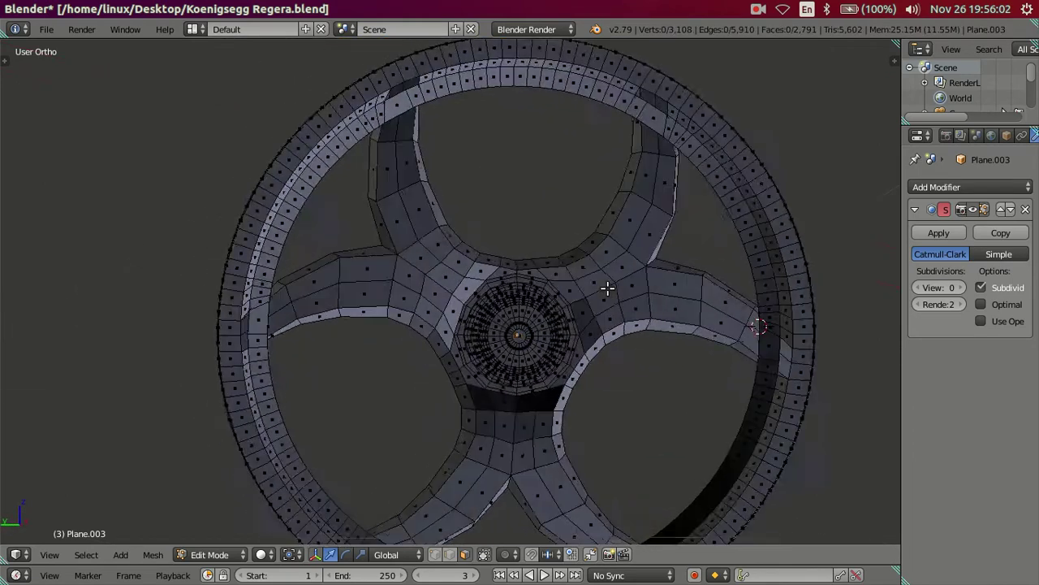
key("Tab")
mouse_move(770, 323)
middle_mouse_down()
mouse_move(723, 301)
mouse_move(714, 327)
mouse_move(608, 279)
mouse_move(647, 279)
mouse_move(324, 246)
mouse_move(355, 227)
mouse_move(610, 290)
mouse_move(424, 313)
mouse_move(393, 341)
middle_mouse_up()
key("ctrl+2")
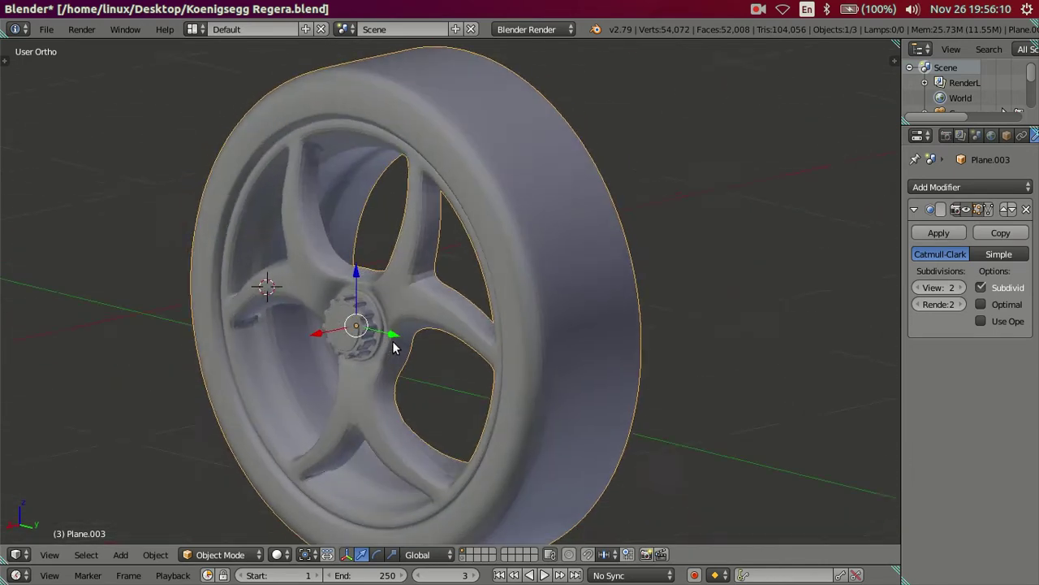
Set the wheel's viewport subdivision back to 0
scroll(453, 351, "up", 2)
mouse_move(453, 357)
middle_mouse_down()
mouse_move(494, 279)
mouse_move(608, 284)
mouse_move(642, 255)
mouse_move(640, 226)
middle_mouse_up()
scroll(640, 226, "down", 3)
double_click(917, 288)
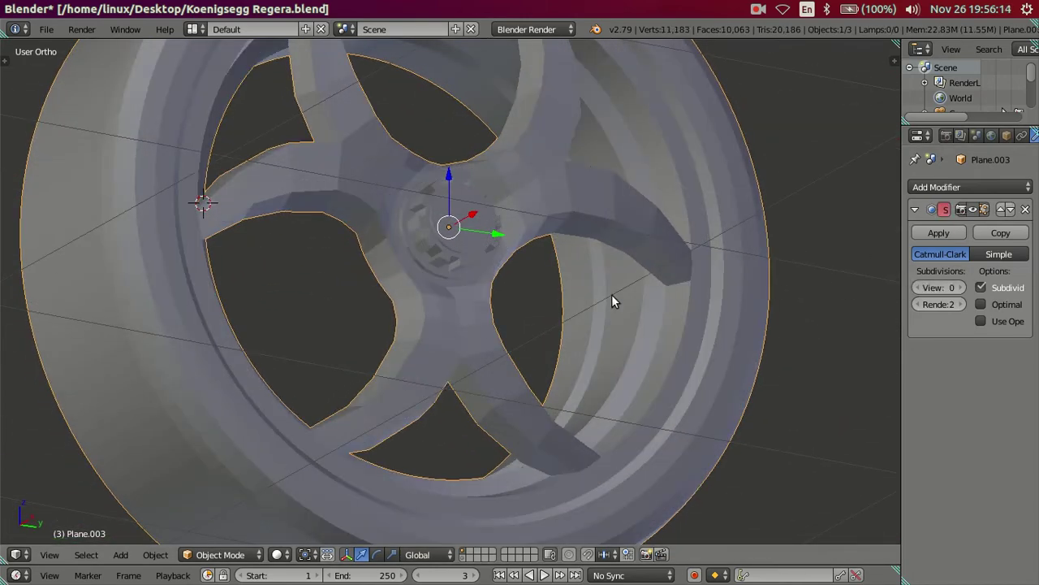
In Edit Mode, zoom on a spoke joint in Right Ortho view and toggle wireframe
key("Tab")
scroll(601, 297, "down", 2)
middle_click_drag(588, 298, 515, 344)
scroll(570, 409, "up", 2)
mouse_move(571, 408)
middle_mouse_down()
mouse_move(601, 320)
mouse_move(451, 421)
mouse_move(487, 283)
mouse_move(587, 408)
mouse_move(603, 473)
mouse_move(414, 432)
mouse_move(404, 457)
mouse_move(413, 424)
mouse_move(561, 404)
mouse_move(581, 415)
mouse_move(599, 401)
mouse_move(594, 362)
middle_mouse_up()
scroll(486, 283, "up", 4)
scroll(515, 308, "up", 1)
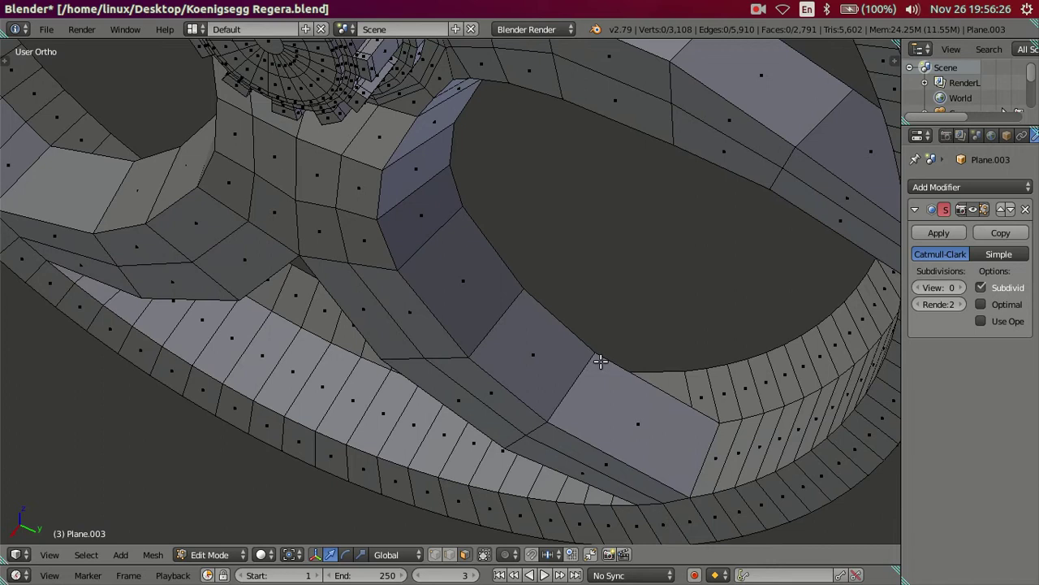
key("KP_3")
scroll(796, 365, "up", 3)
scroll(726, 371, "up", 3)
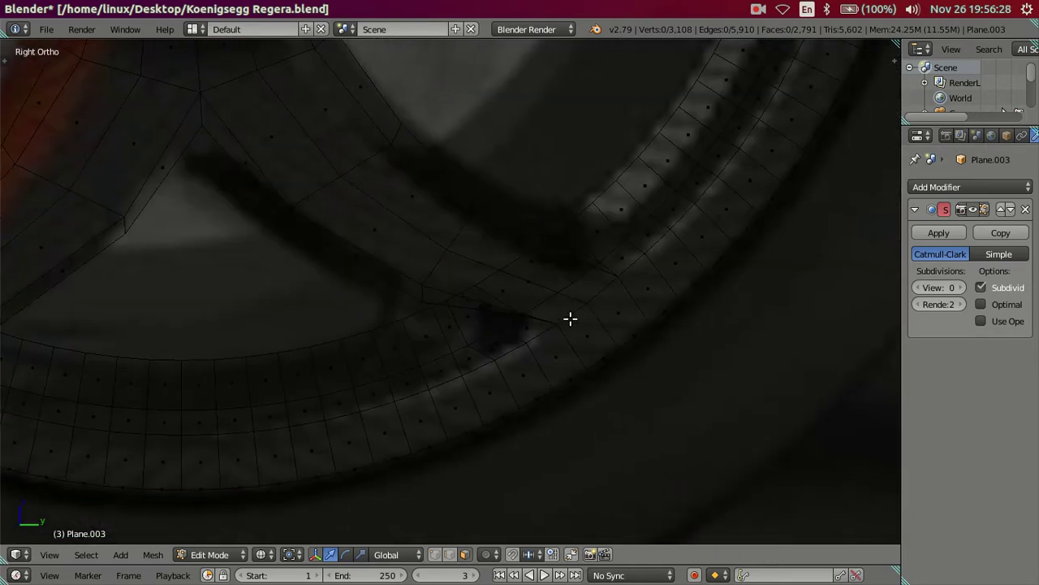
scroll(571, 317, "up", 2)
key("z")
key("z")
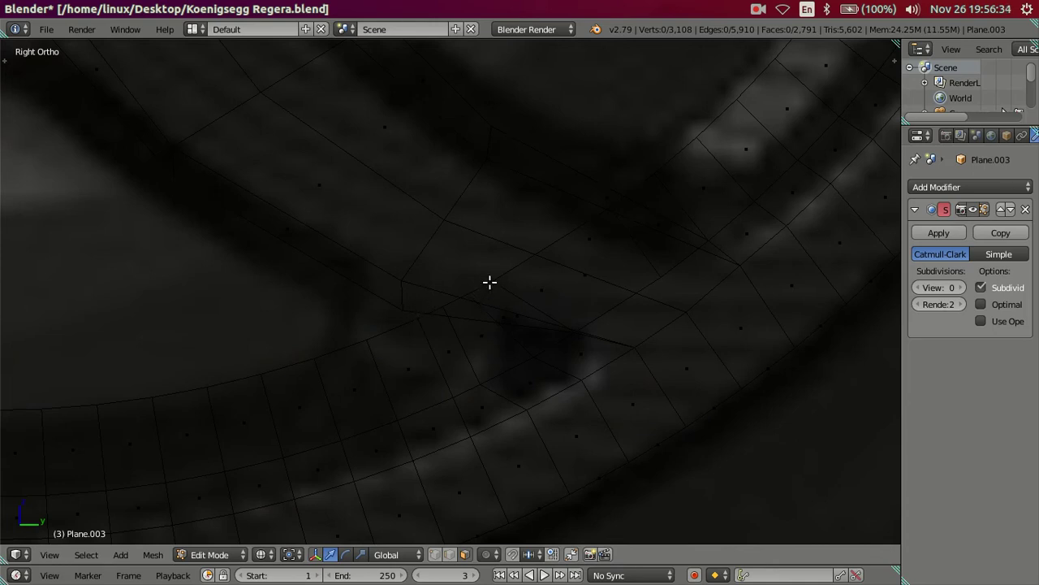
Switch to solid shading, show the N panel and zoom in on the hub and spokes
key("z")
mouse_move(487, 281)
middle_mouse_down()
mouse_move(476, 279)
mouse_move(522, 259)
mouse_move(468, 351)
middle_mouse_up()
key("n")
mouse_move(531, 337)
middle_mouse_down()
mouse_move(598, 317)
mouse_move(472, 231)
middle_mouse_up()
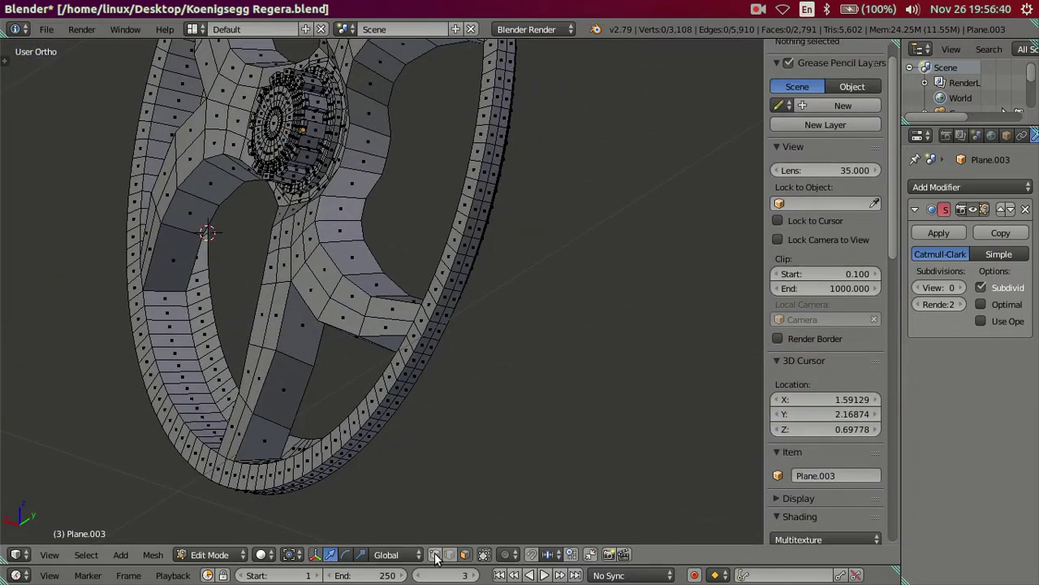
scroll(604, 195, "up", 2)
middle_click_drag(411, 154, 431, 235)
Set the spoke vertex where it meets the hub to X -0.10735
right_click(418, 216)
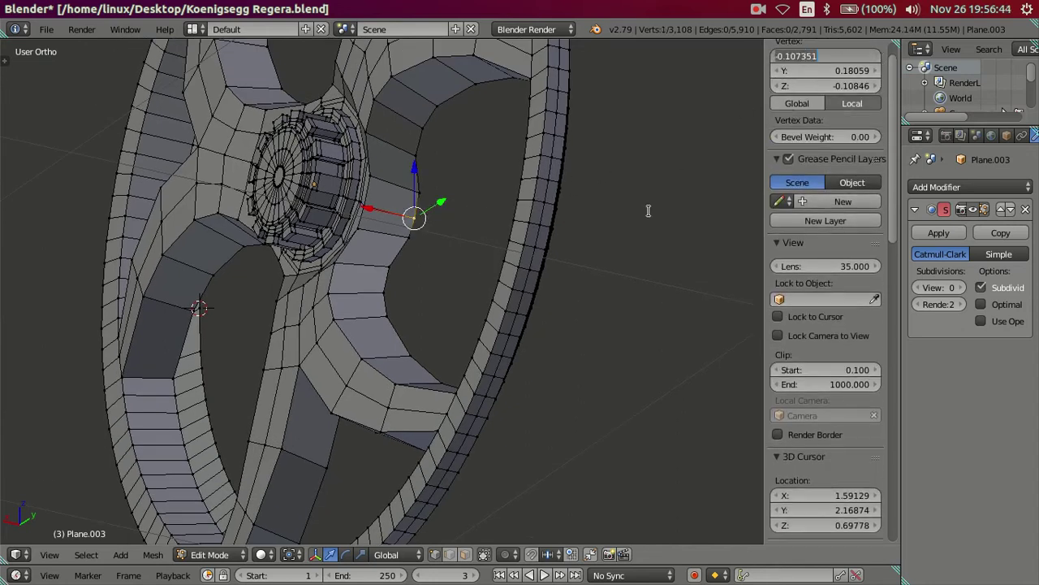
key("Return")
middle_click_drag(499, 278, 433, 260)
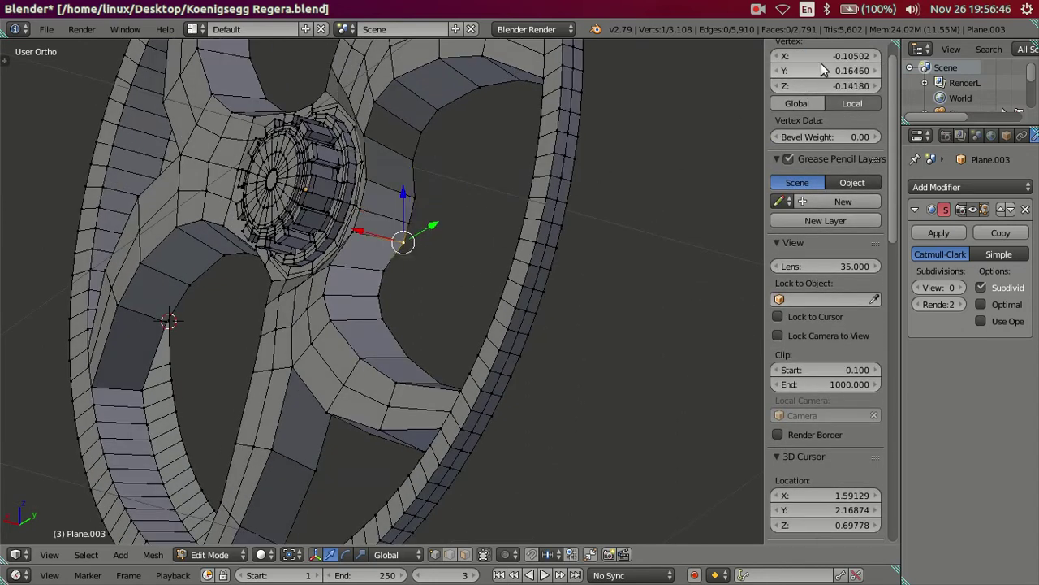
left_click_drag(819, 54, 628, 116)
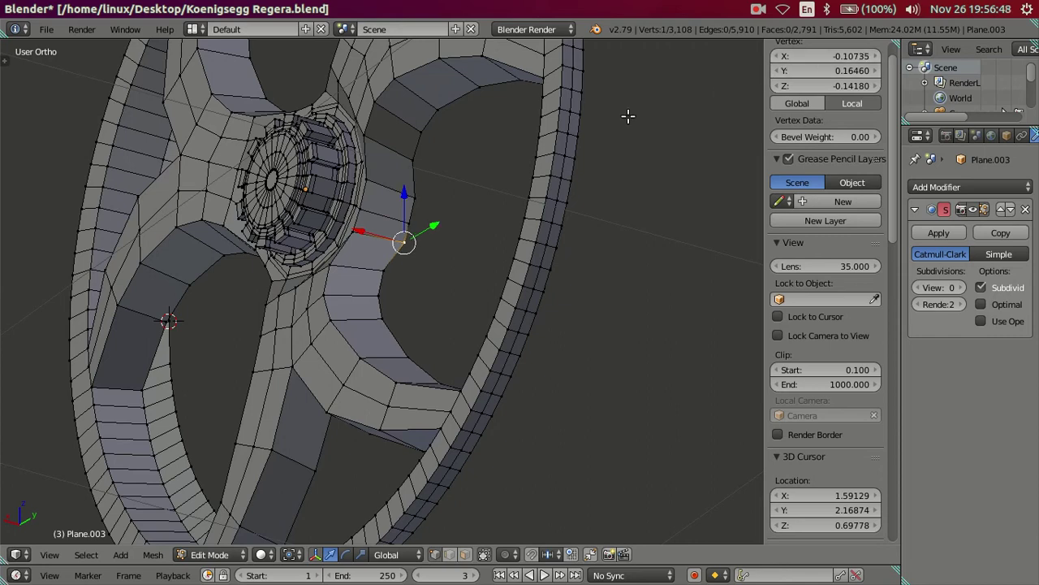
left_click_drag(820, 70, 840, 85)
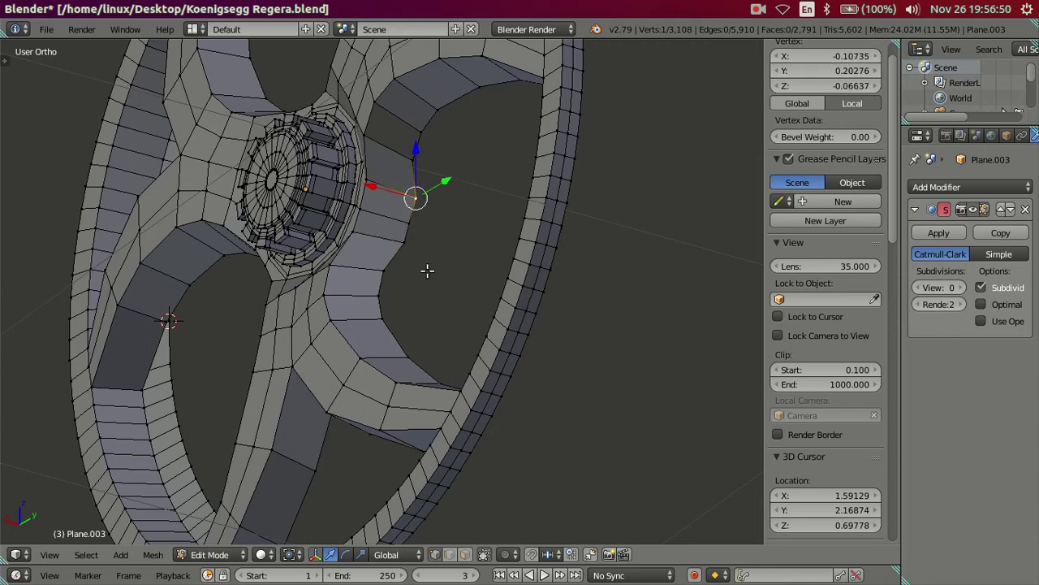
Paste X -0.10735 onto the next vertices down the spoke edge
right_click(394, 269)
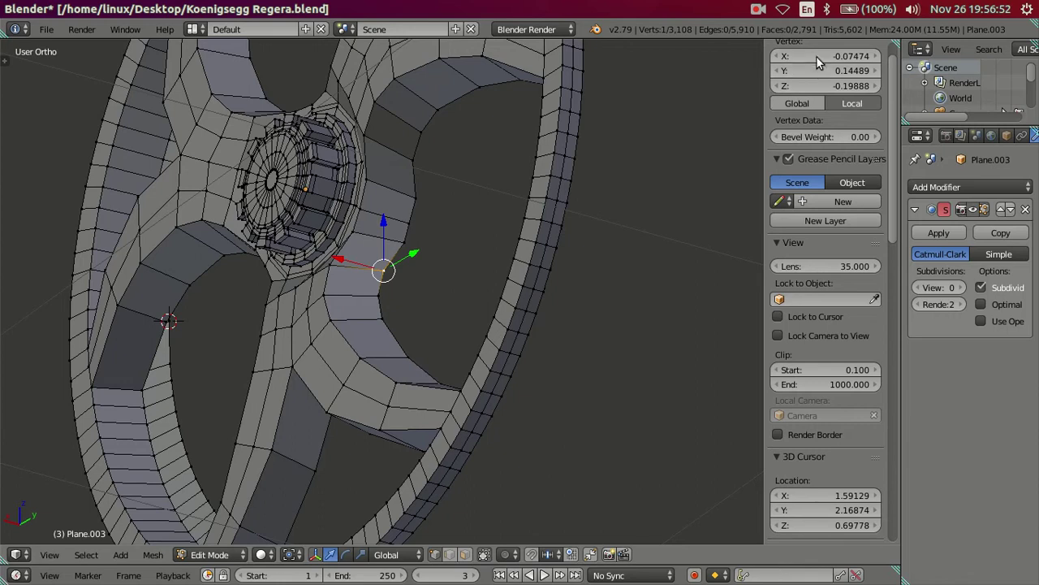
type("-0.10735")
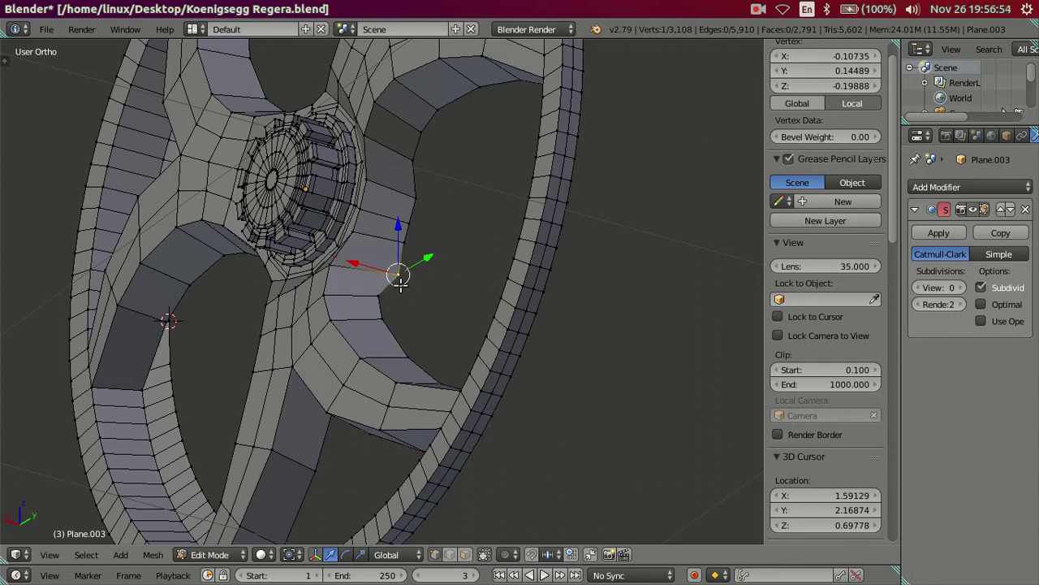
right_click(379, 295)
right_click(384, 318)
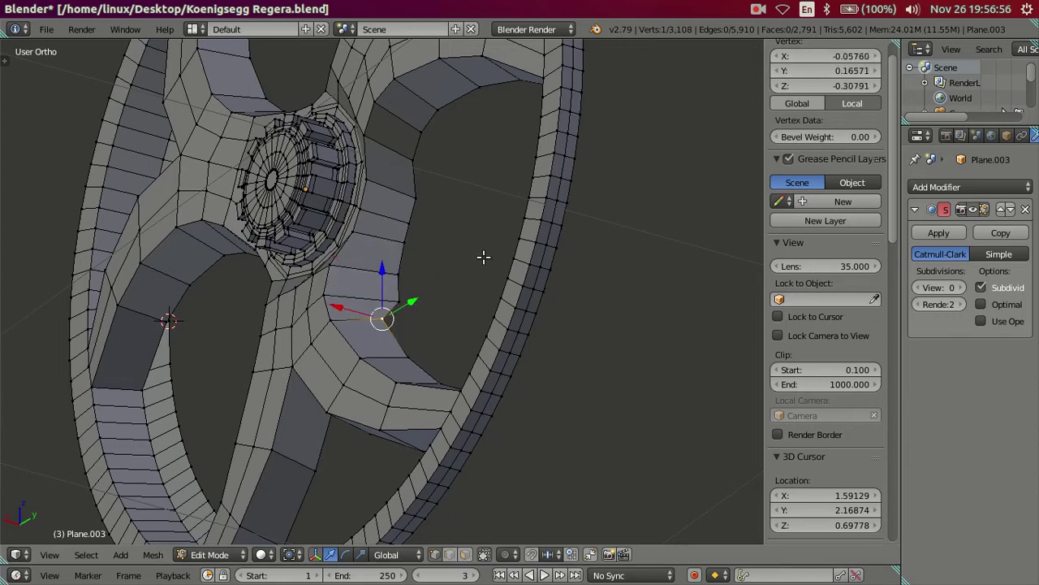
key("ctrl+v")
key("ctrl+v")
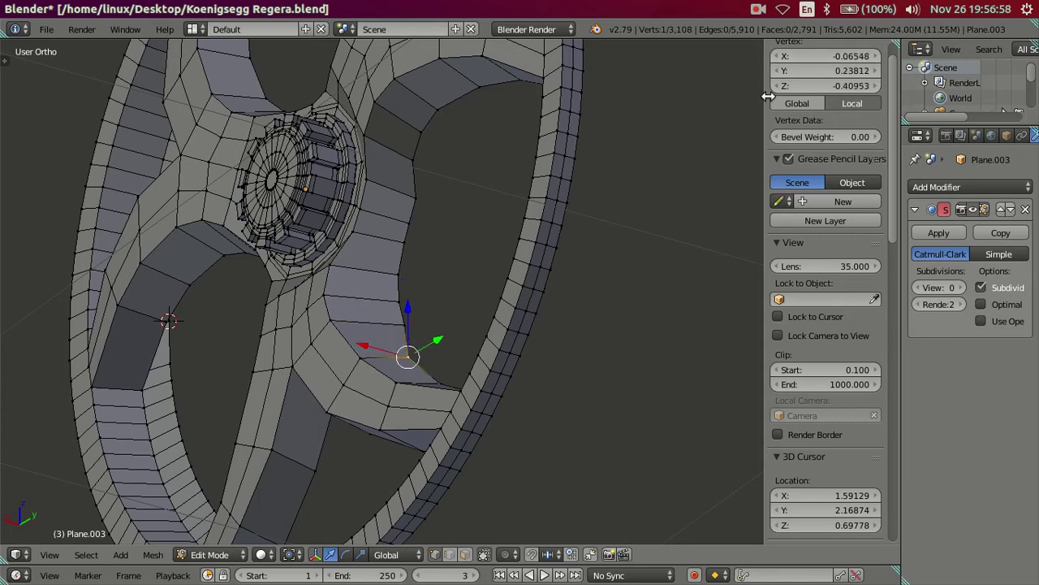
key("ctrl+v")
middle_click_drag(568, 268, 447, 427)
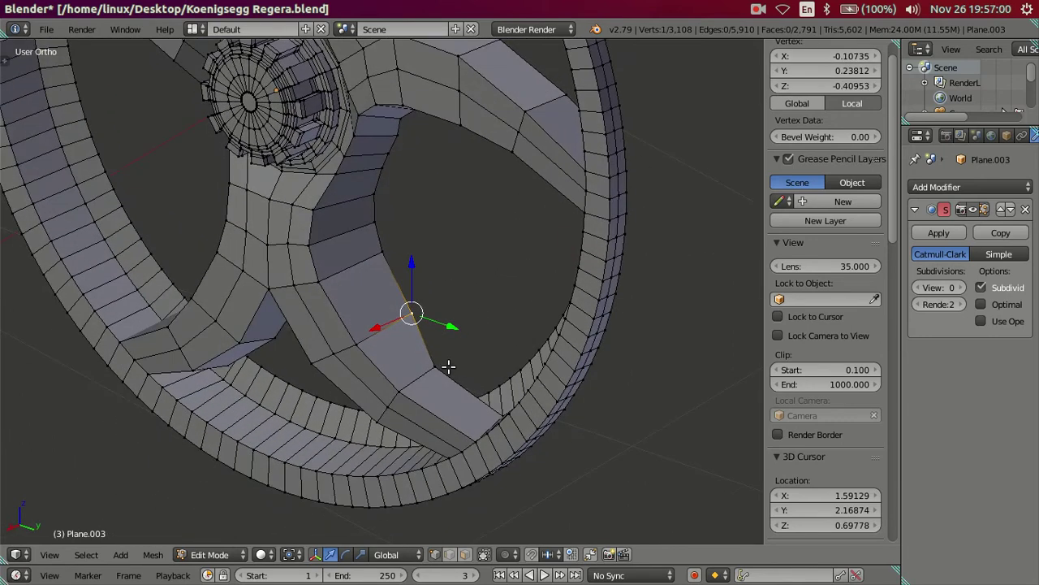
key("ctrl+v")
Select the vertices along another spoke's upper edge toward the rim
mouse_move(417, 261)
middle_mouse_down()
mouse_move(466, 160)
mouse_move(503, 148)
middle_mouse_up()
middle_click_drag(371, 219, 404, 219)
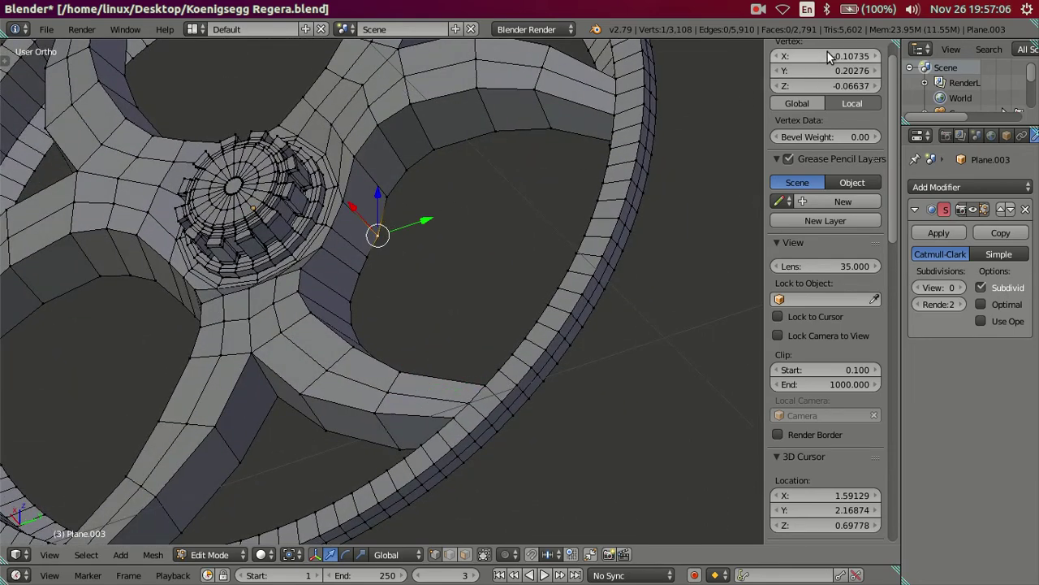
right_click(388, 193)
right_click(401, 167)
right_click(407, 169)
right_click(433, 149)
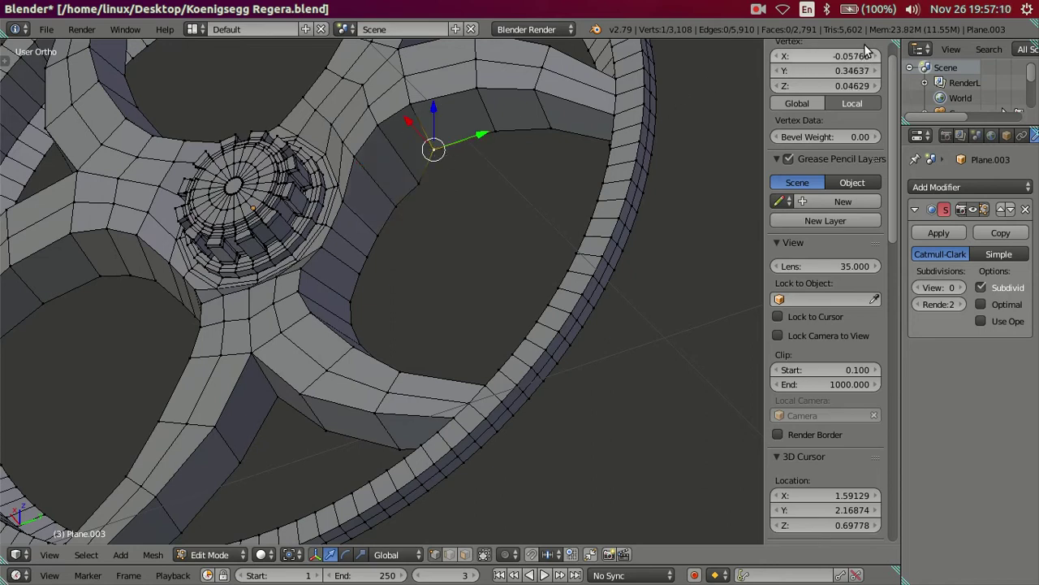
middle_click_drag(745, 96, 555, 170)
right_click(484, 168)
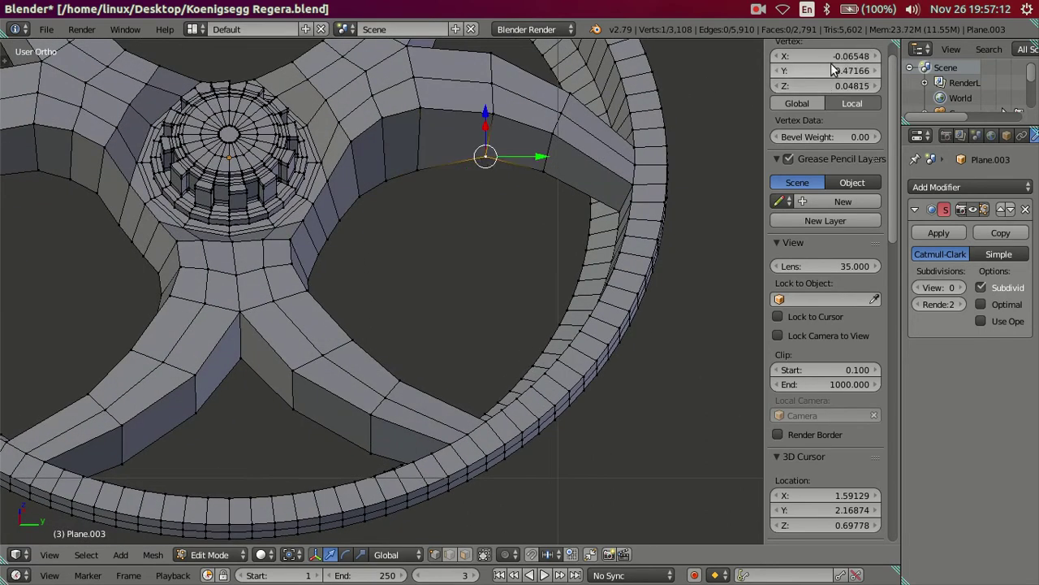
right_click(557, 169)
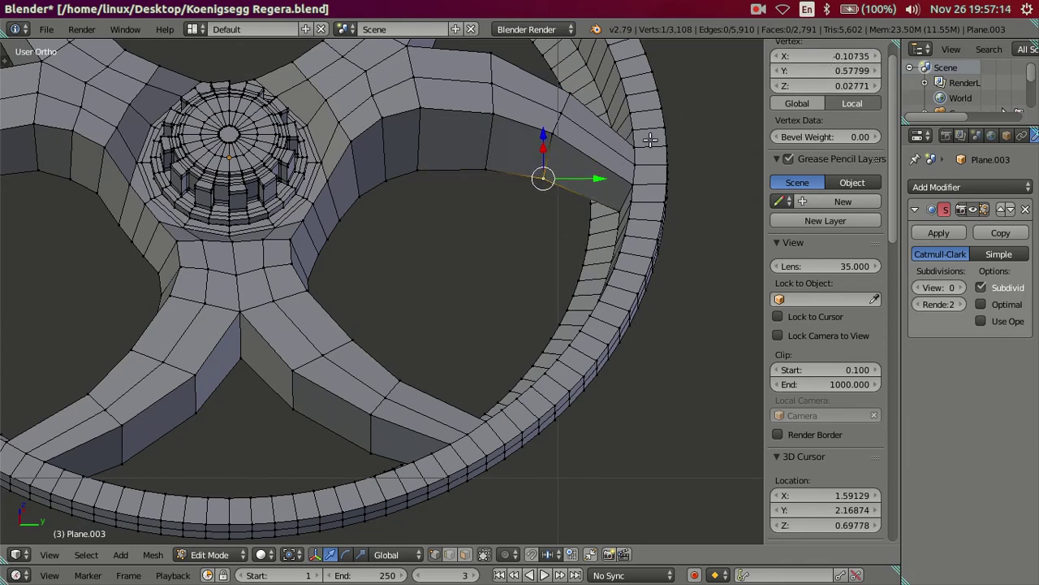
Pull the vertex at the spoke-rim junction toward the rim
middle_click_drag(651, 140, 573, 230)
scroll(573, 231, "down", 5)
middle_click_drag(519, 146, 487, 179)
scroll(471, 179, "up", 5)
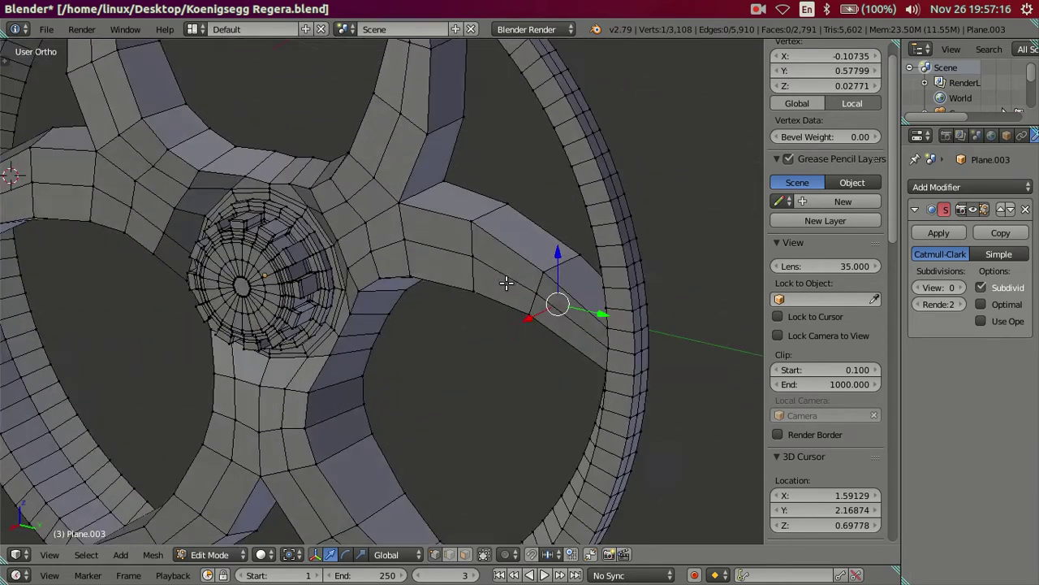
right_click(457, 168)
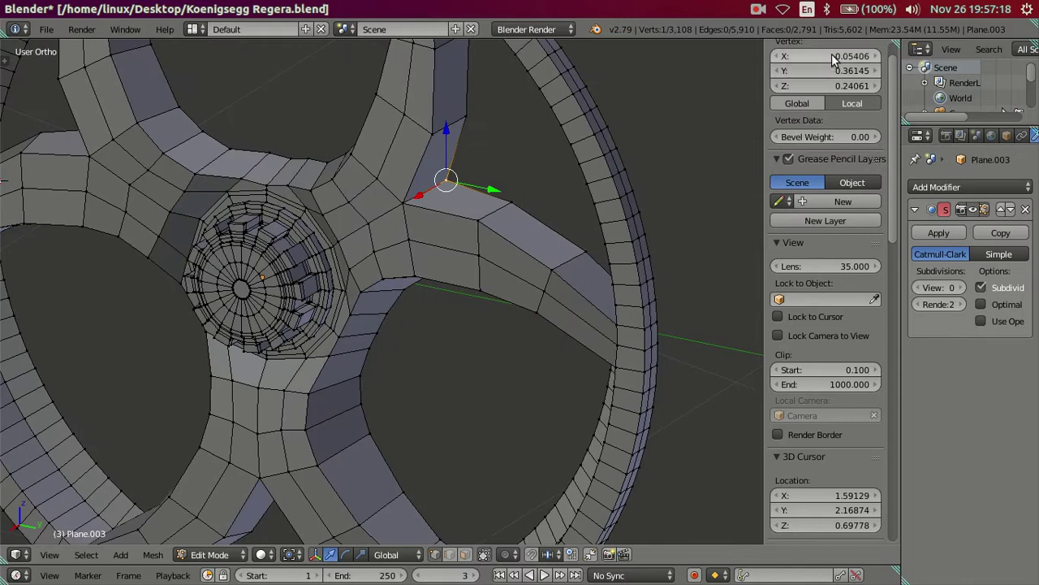
left_click_drag(507, 180, 571, 203)
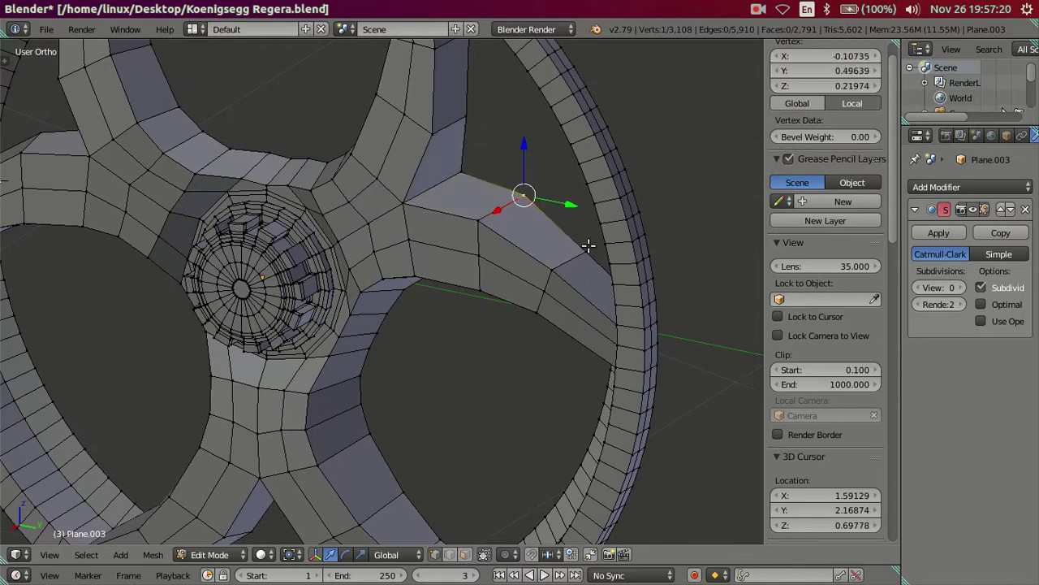
Set an upper spoke-edge vertex to X -0.10735 and move it up toward the rim
mouse_move(520, 154)
middle_mouse_down()
mouse_move(456, 119)
mouse_move(477, 216)
middle_mouse_up()
right_click(483, 206)
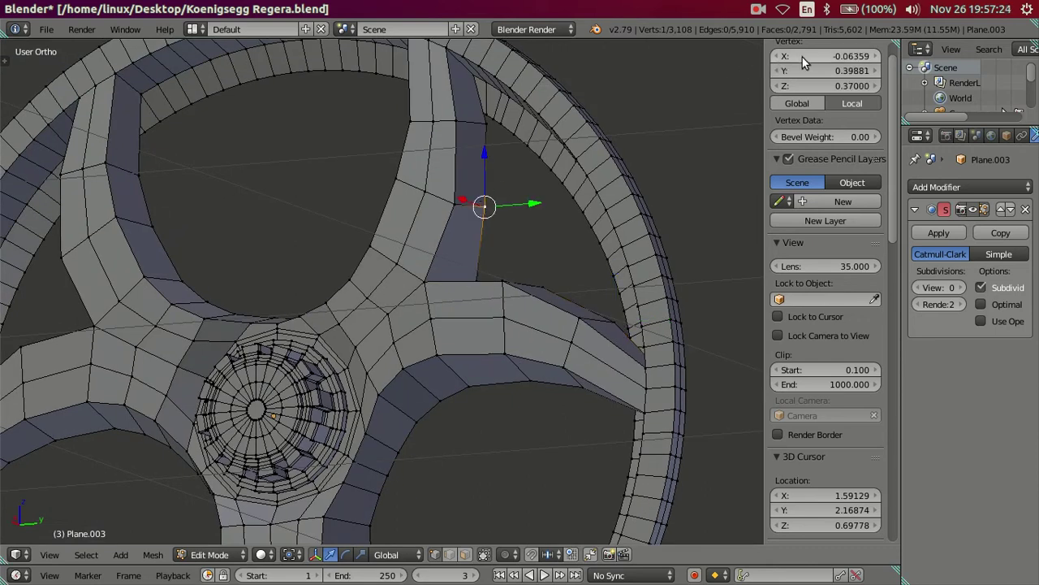
left_click_drag(802, 56, 600, 88)
left_click_drag(490, 134, 487, 48)
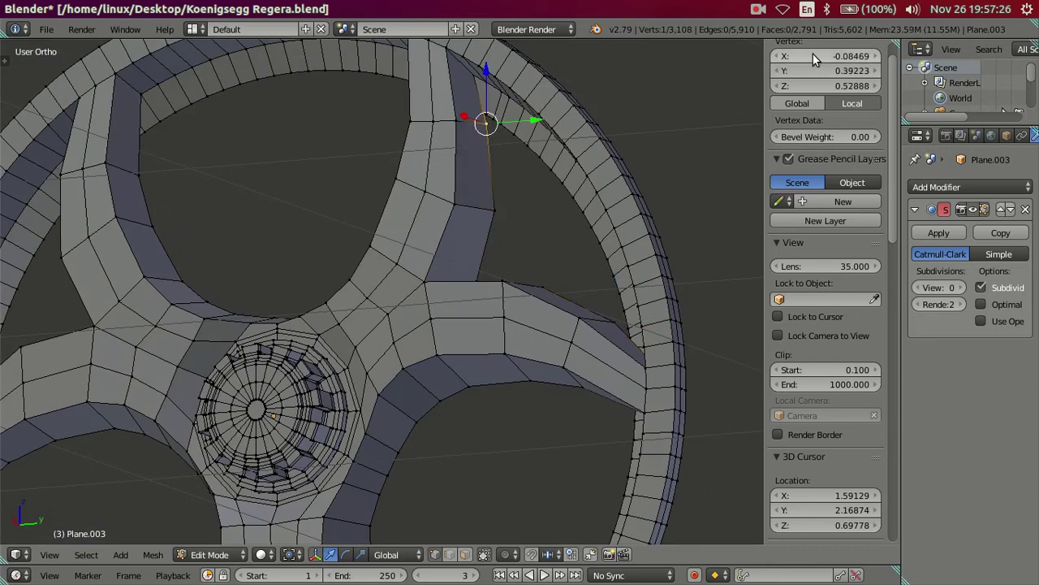
Select another spoke-edge vertex and undo the last two vertex changes
scroll(361, 215, "down", 3)
middle_click_drag(353, 238, 425, 251)
right_click(370, 162)
key("ctrl+z")
key("ctrl+z")
key("ctrl+z")
key("ctrl+z")
key("ctrl+z")
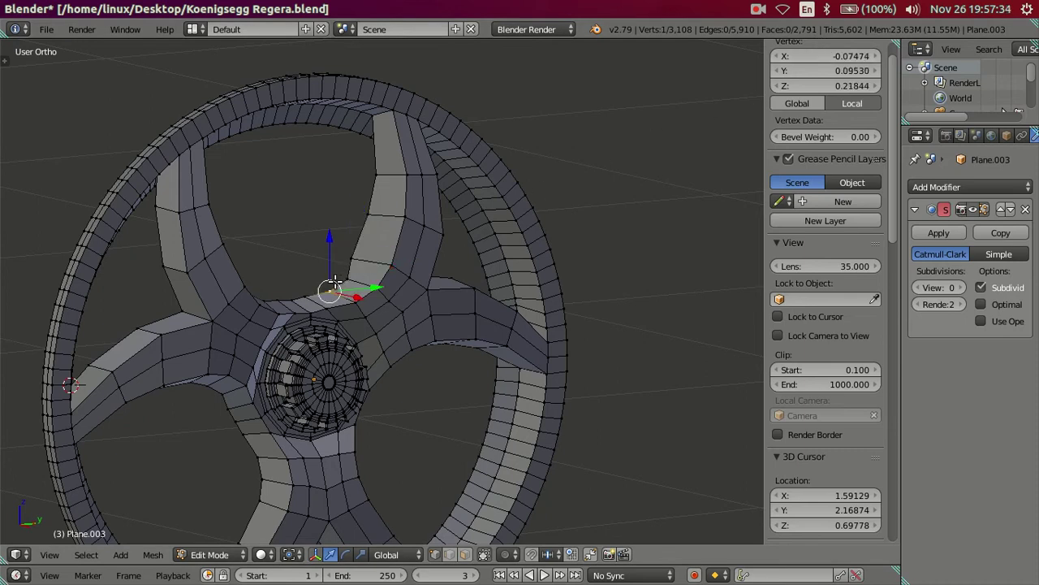
Undo back to the vertex at X -0.10735 and view the wheel from a lower angle
middle_click_drag(334, 281, 382, 267)
key("ctrl+z")
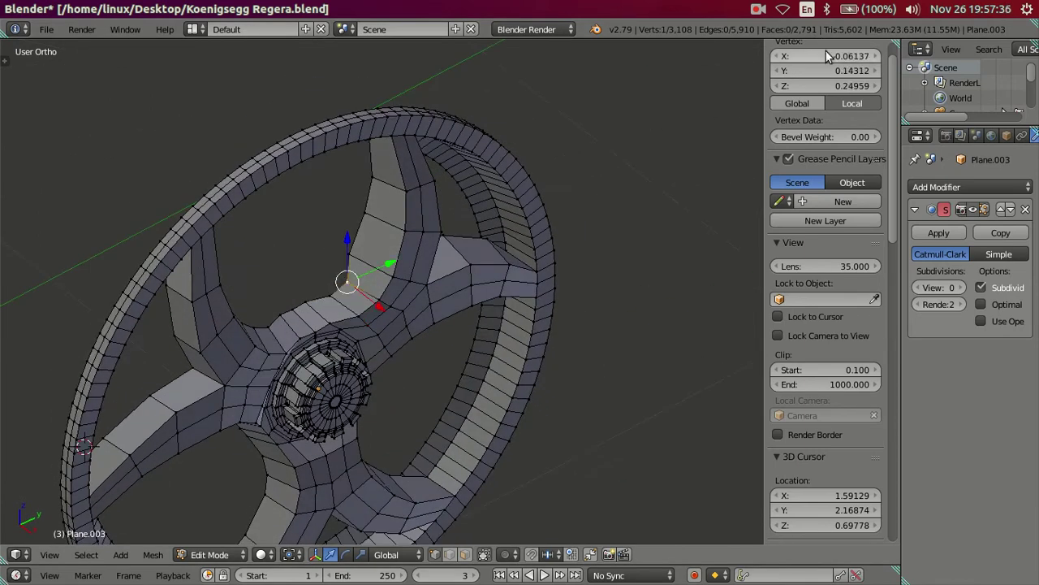
key("ctrl+z")
key("ctrl+z")
key("ctrl+z")
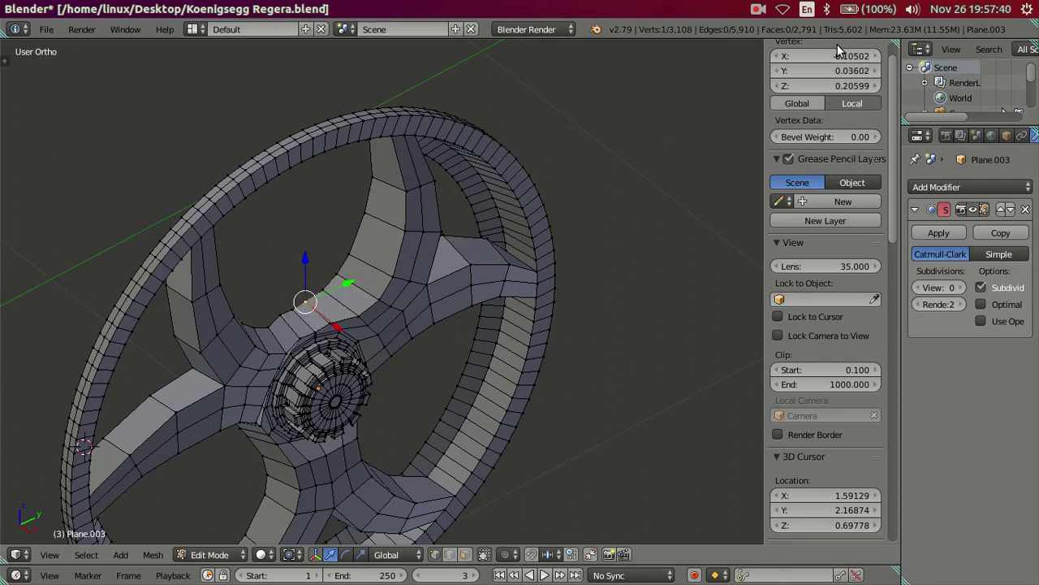
key("ctrl+z")
middle_click_drag(514, 227, 313, 268)
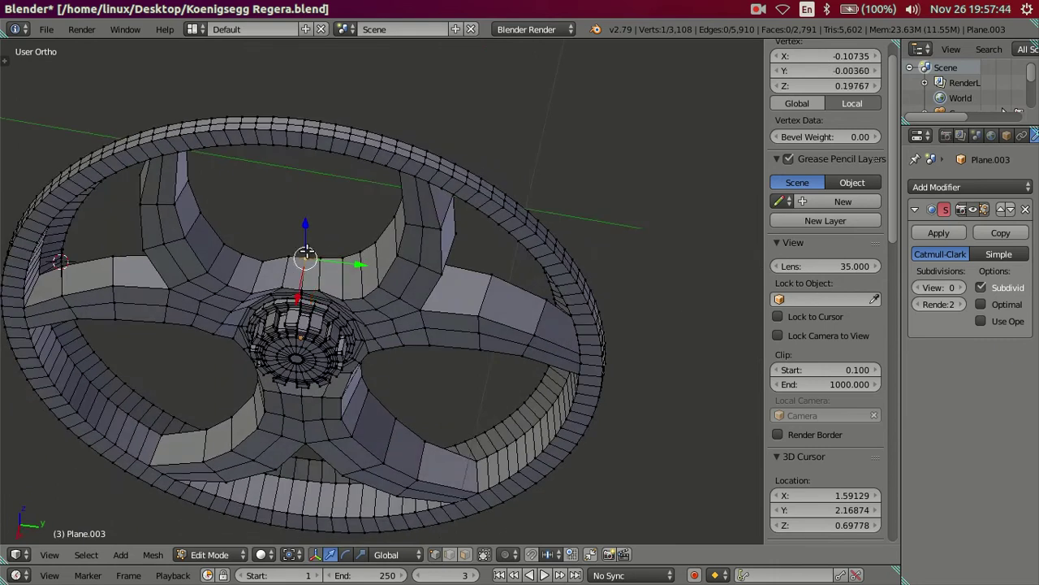
middle_click_drag(300, 258, 540, 143)
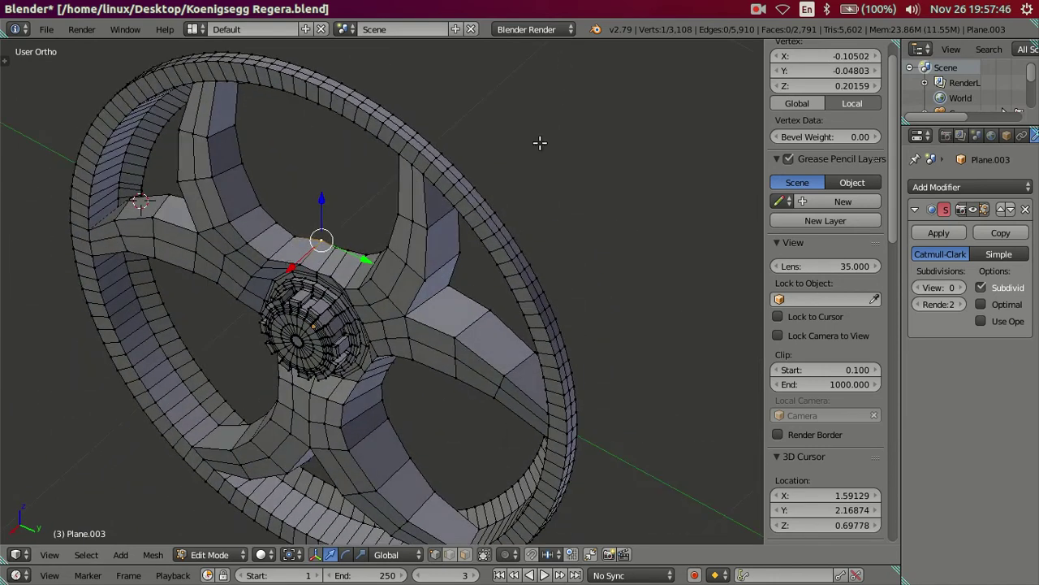
Reposition vertices along the spoke and set one to X -0.10735
key("g")
left_click(690, 74)
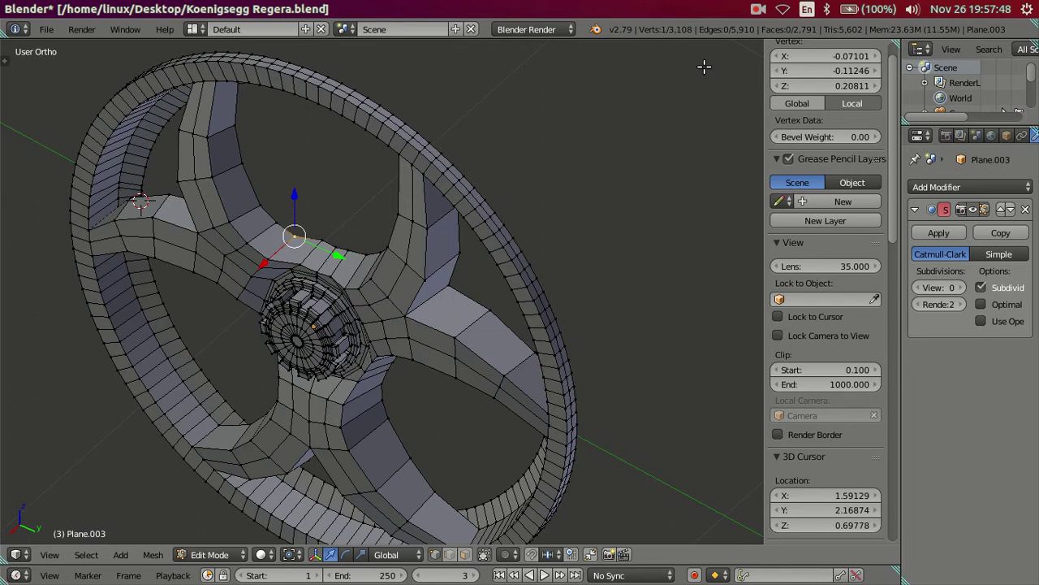
key("g")
left_click(435, 145)
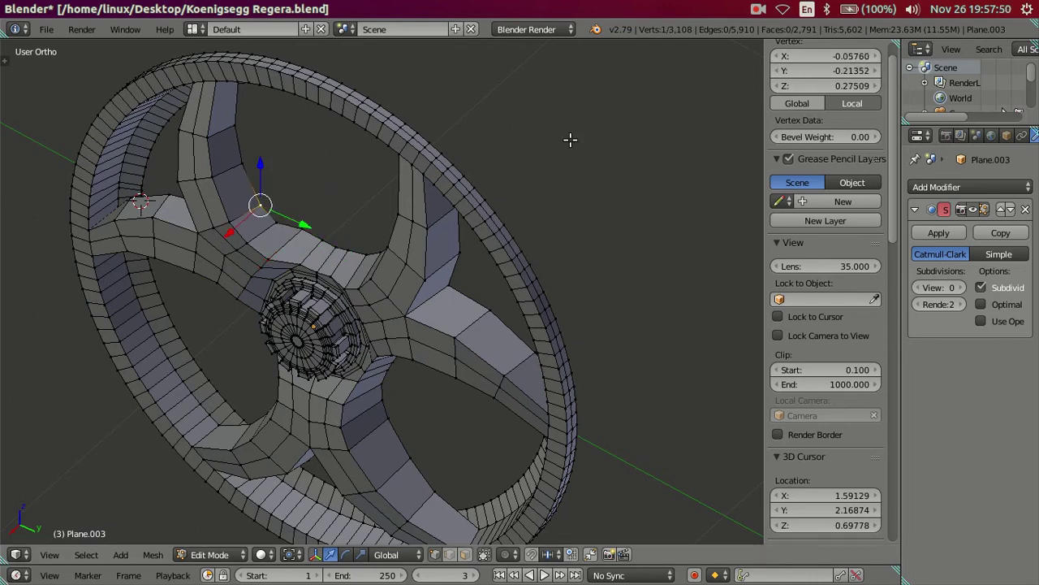
key("g")
left_click(300, 242)
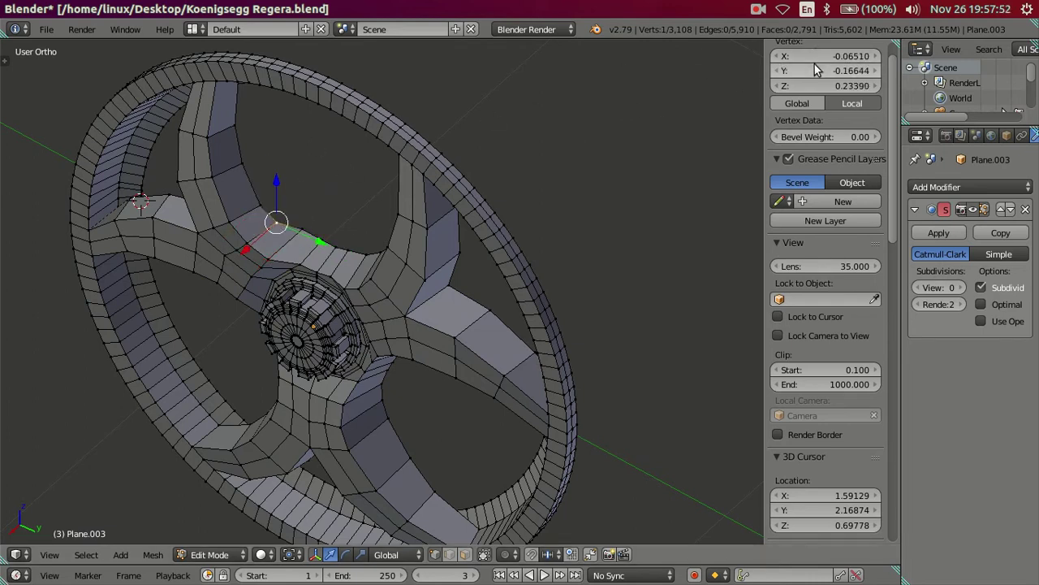
left_click_drag(827, 57, 803, 56)
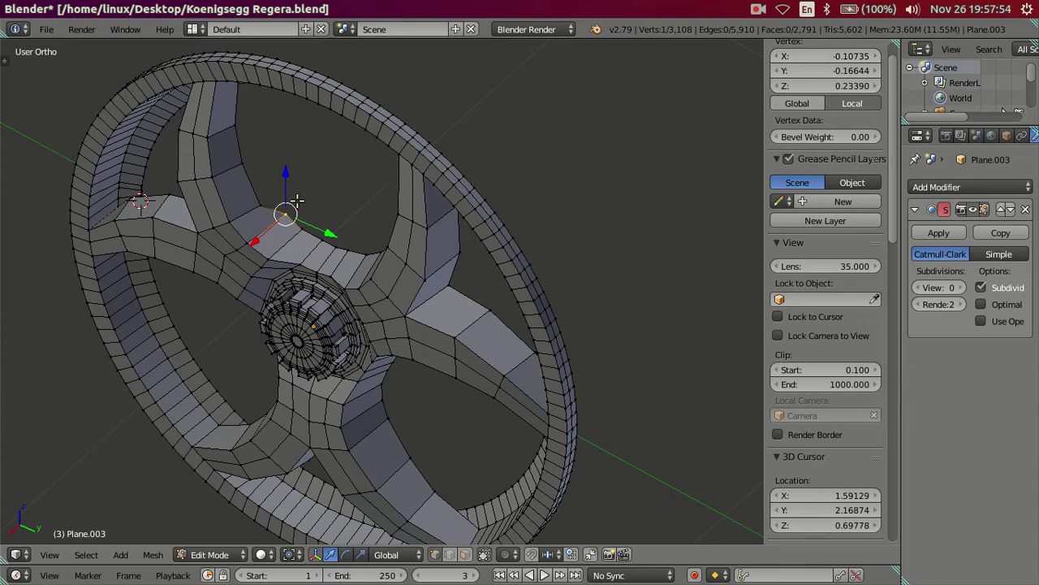
Paste X -0.10735 onto three more spoke-edge vertices up to the top spoke
mouse_move(391, 199)
middle_mouse_down()
mouse_move(441, 133)
mouse_move(378, 155)
middle_mouse_up()
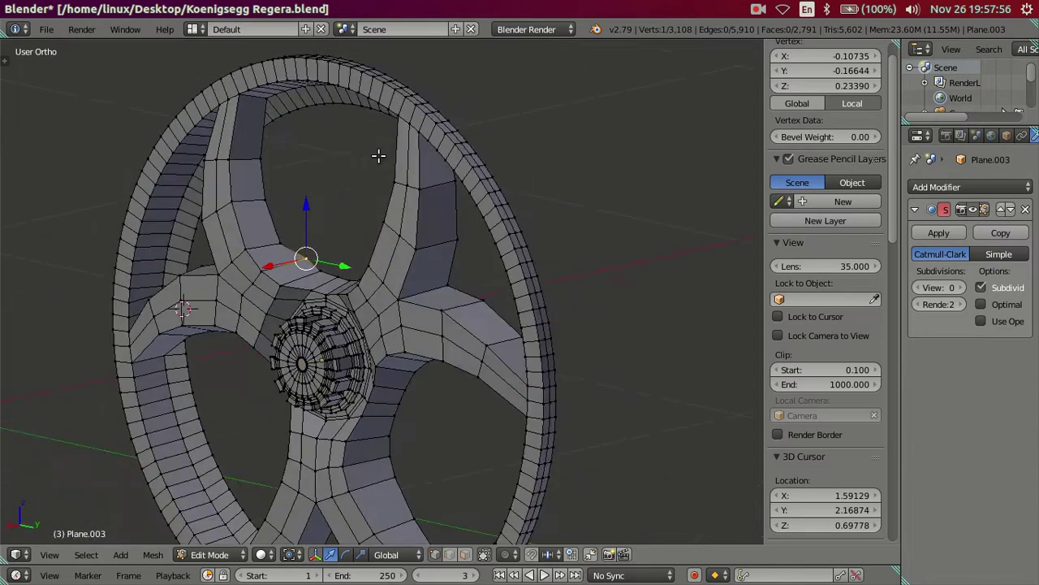
right_click(279, 242)
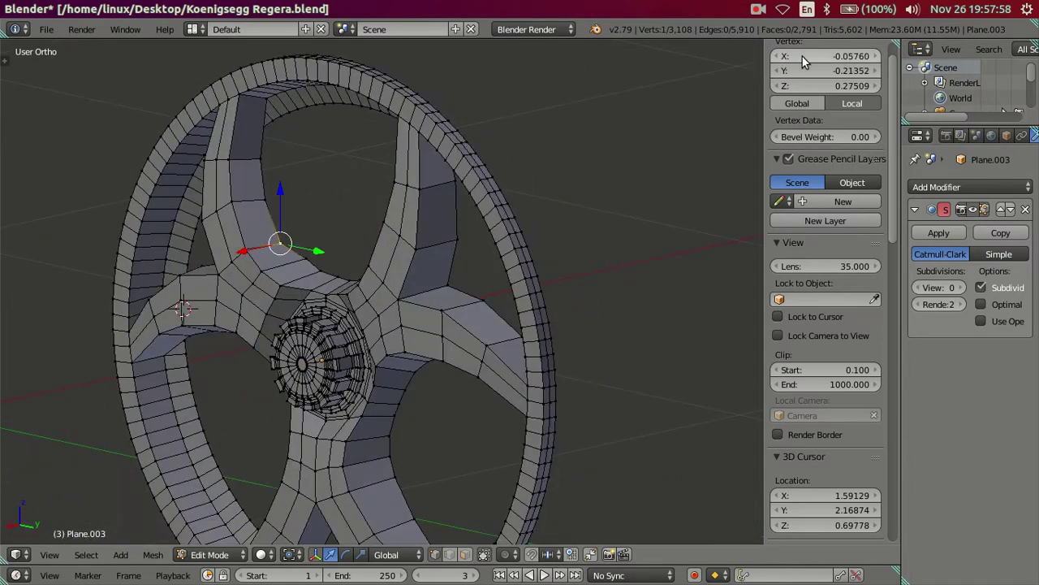
type("-0.10735")
right_click(261, 192)
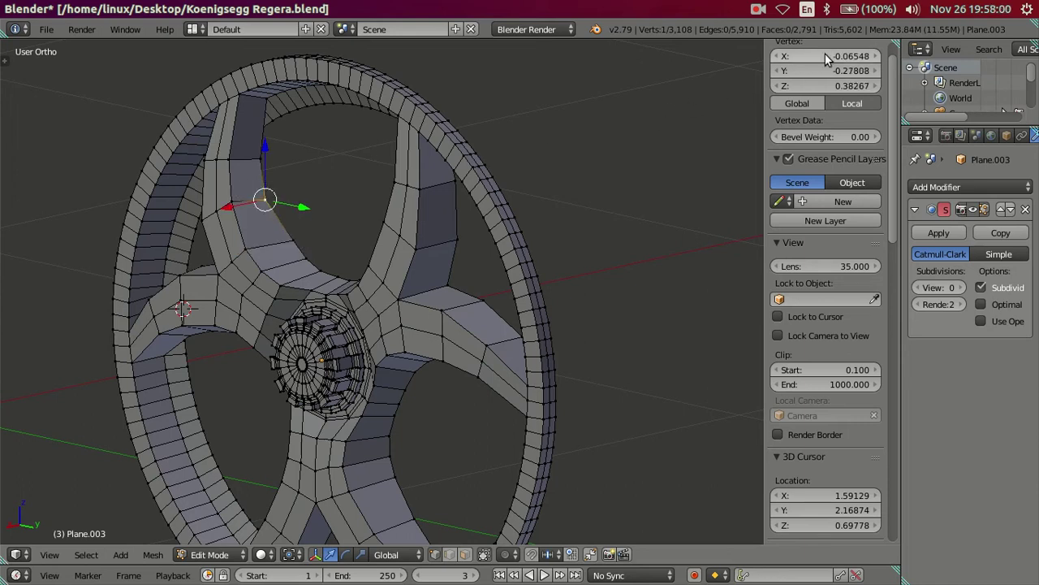
key("ctrl+v")
right_click(268, 158)
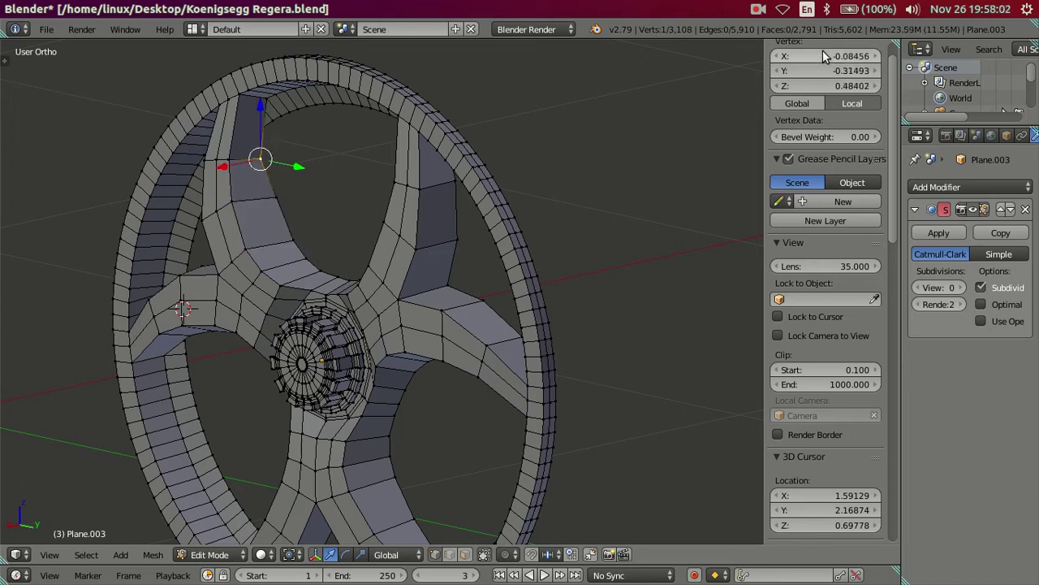
type("-0.10735")
left_click(758, 9)
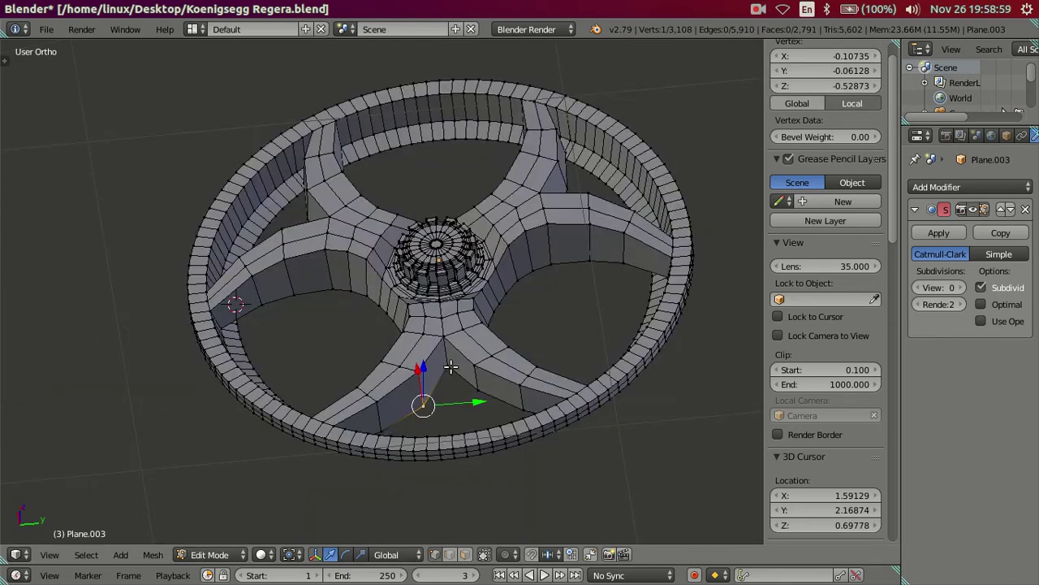
Set the lower spoke's vertex near the rim to X -0.10735
right_click(450, 367)
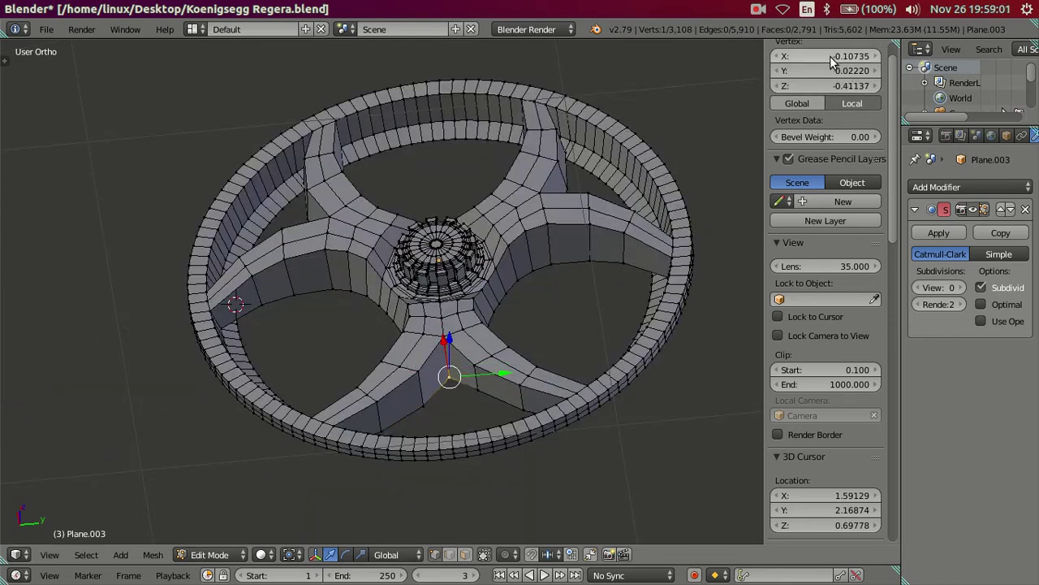
right_click(481, 384)
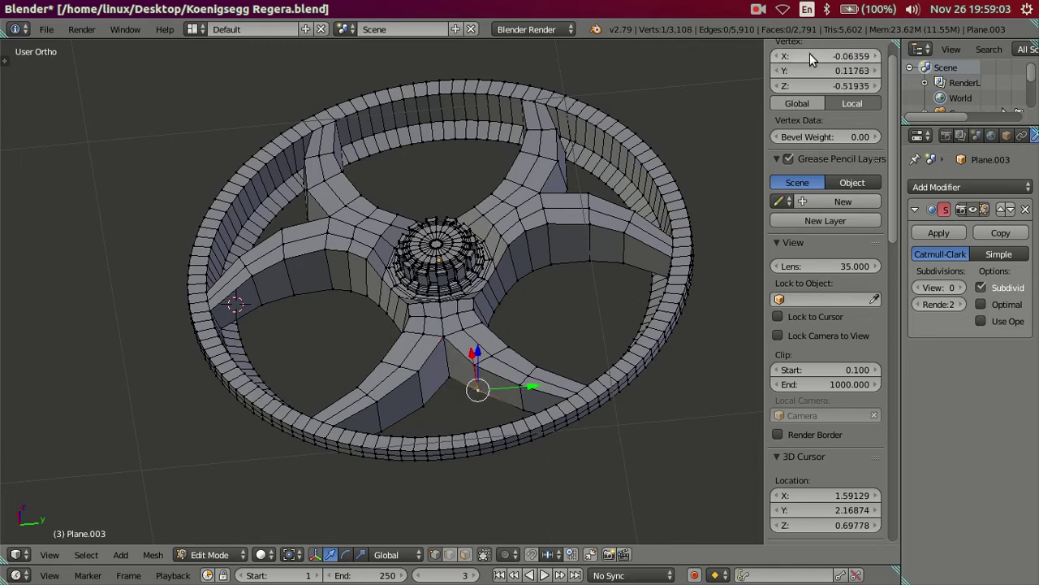
middle_click_drag(563, 290, 536, 390)
right_click(509, 443)
left_click_drag(840, 56, 831, 62)
Deselect all and loop-select the edge loop around the spoke outlines
key("a")
scroll(479, 322, "down", 2)
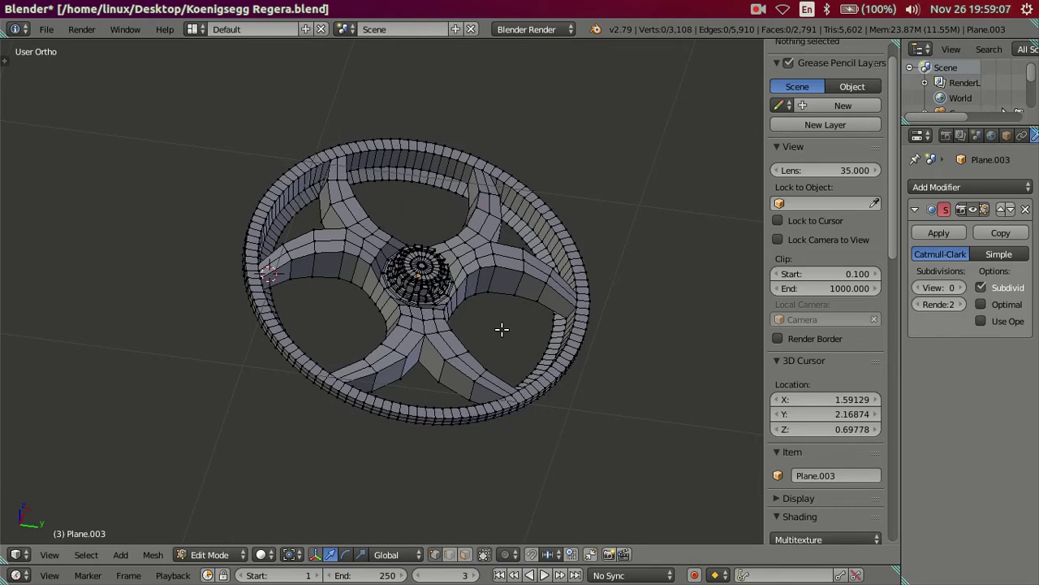
middle_click_drag(501, 329, 479, 335)
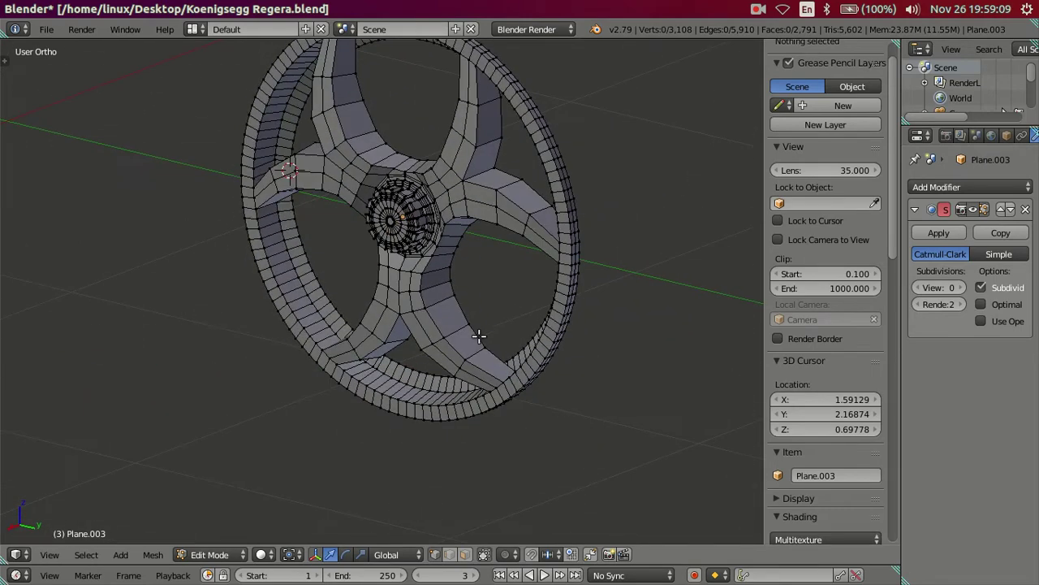
right_click(467, 309, "alt")
mouse_move(487, 344)
middle_mouse_down()
mouse_move(476, 302)
mouse_move(588, 284)
mouse_move(532, 279)
mouse_move(691, 306)
mouse_move(732, 330)
mouse_move(32, 322)
mouse_move(79, 303)
mouse_move(92, 267)
mouse_move(79, 233)
mouse_move(72, 276)
mouse_move(52, 251)
mouse_move(756, 252)
mouse_move(541, 283)
mouse_move(453, 363)
middle_mouse_up()
Check a spoke vertex's X value, then restore the spoke-outline loop selection
key("n")
mouse_move(527, 349)
middle_mouse_down()
mouse_move(487, 365)
mouse_move(590, 364)
mouse_move(570, 380)
mouse_move(619, 390)
mouse_move(477, 402)
middle_mouse_up()
key("n")
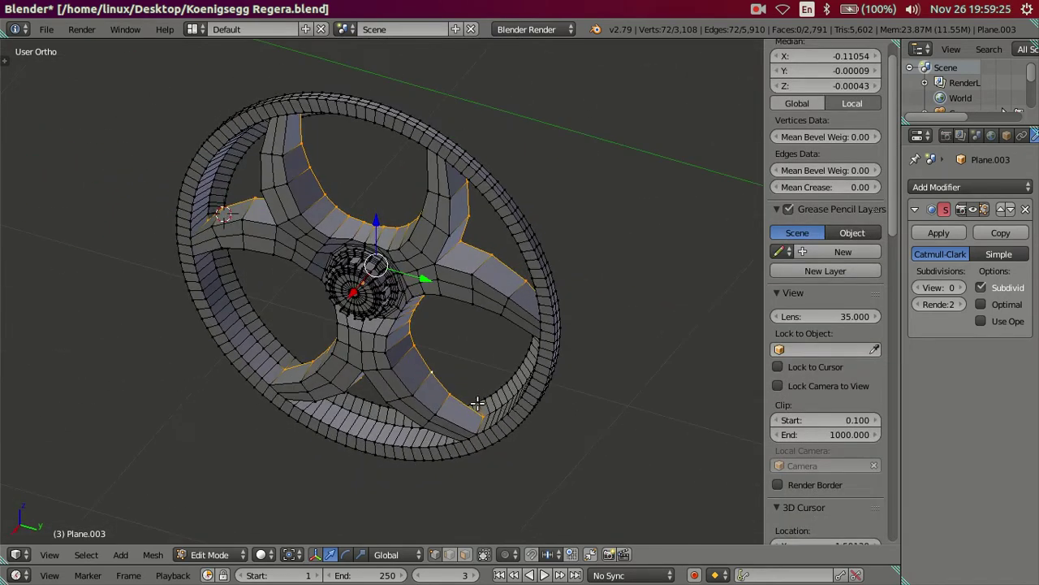
right_click(477, 403)
left_click(834, 57)
key("Return")
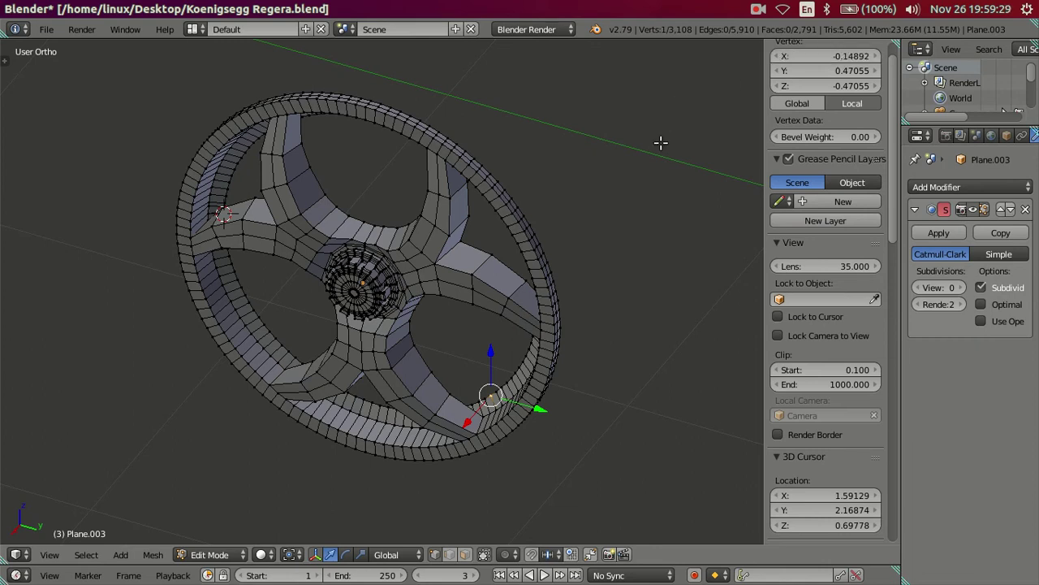
key("ctrl+z")
In Right Ortho wireframe, circle-deselect extra outline vertices on the right, top-left and lower-left spokes
key("KP_3")
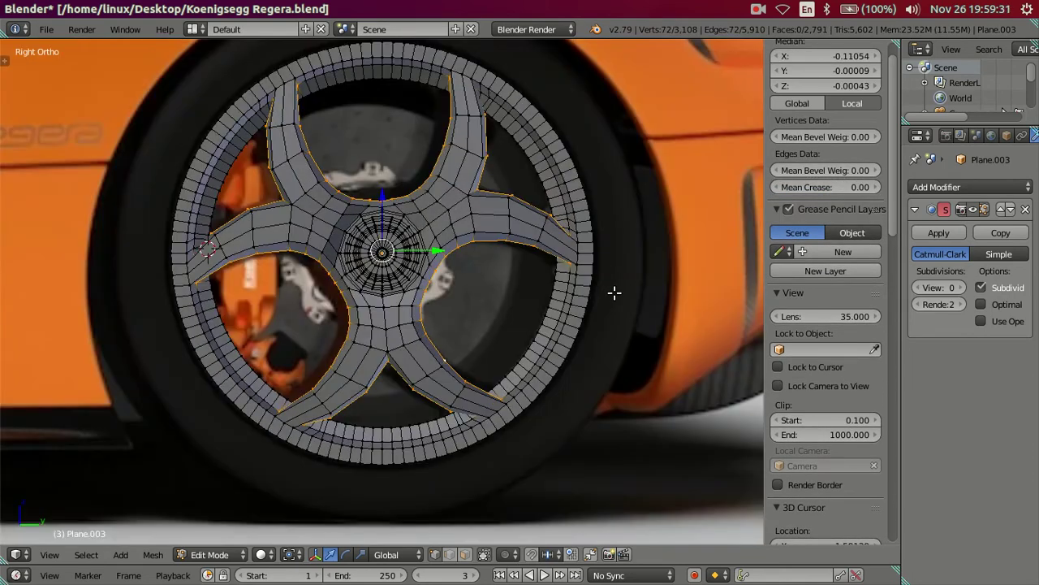
key("z")
key("c")
middle_click_drag(487, 422, 587, 245)
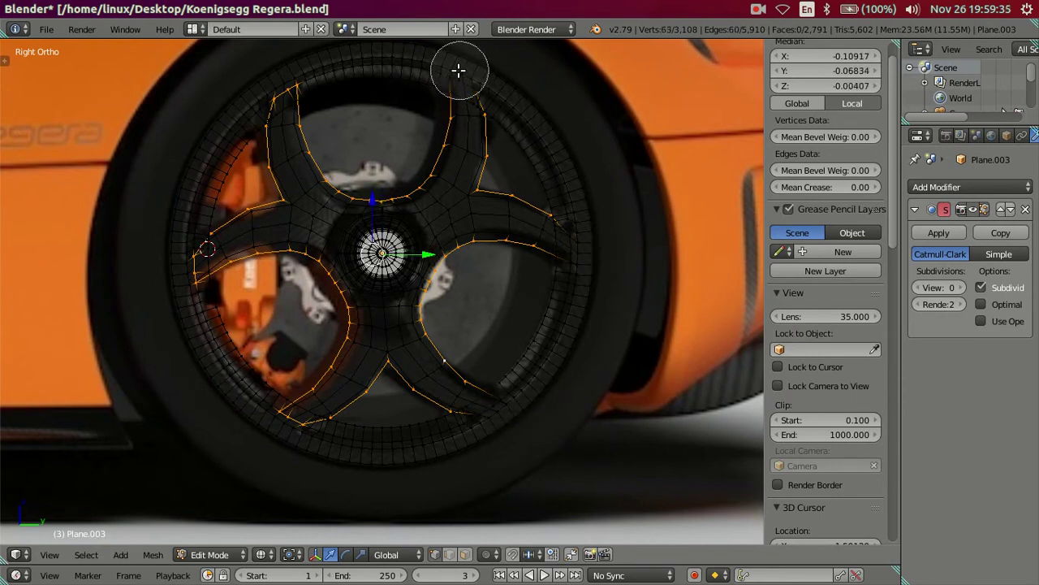
middle_click_drag(311, 82, 285, 88)
mouse_move(182, 268)
middle_mouse_down()
mouse_move(190, 336)
mouse_move(274, 429)
mouse_move(552, 428)
mouse_move(385, 401)
mouse_move(478, 419)
mouse_move(446, 431)
middle_mouse_up()
key("Escape")
key("z")
key("z")
Extrude the spoke edges in place and move them to X -0.14892
key("e")
right_click(742, 182)
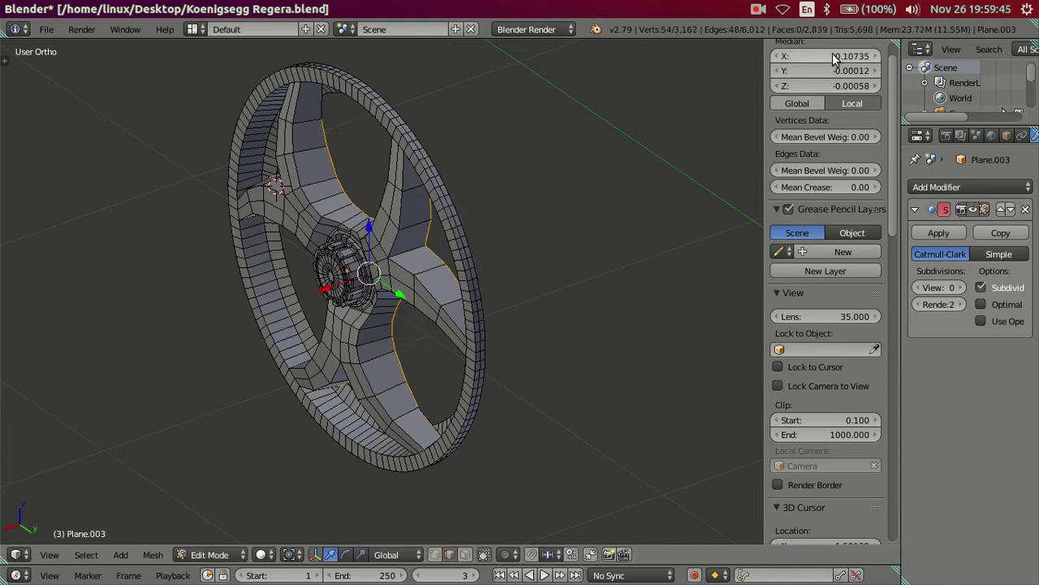
left_click_drag(836, 58, 820, 59)
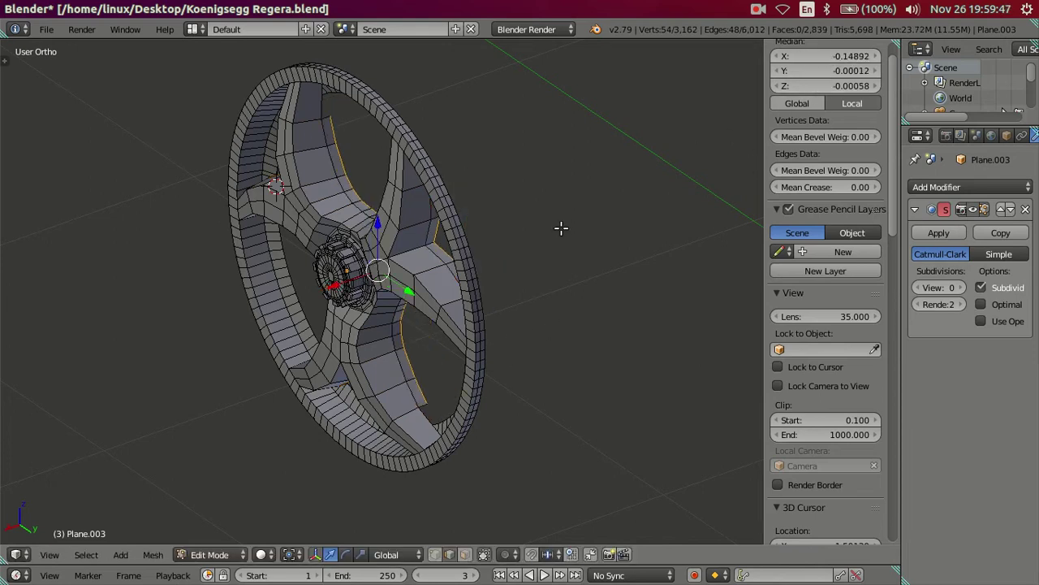
key("n")
key("a")
Fill a face between the selected edges at one spoke-rim junction
mouse_move(557, 414)
middle_mouse_down()
mouse_move(520, 380)
mouse_move(534, 378)
mouse_move(527, 366)
mouse_move(518, 396)
mouse_move(495, 380)
mouse_move(467, 385)
middle_mouse_up()
scroll(520, 380, "up", 4)
key("f")
mouse_move(487, 403)
middle_mouse_down()
mouse_move(526, 358)
mouse_move(487, 336)
mouse_move(536, 364)
mouse_move(561, 316)
middle_mouse_up()
right_click(543, 348, "shift")
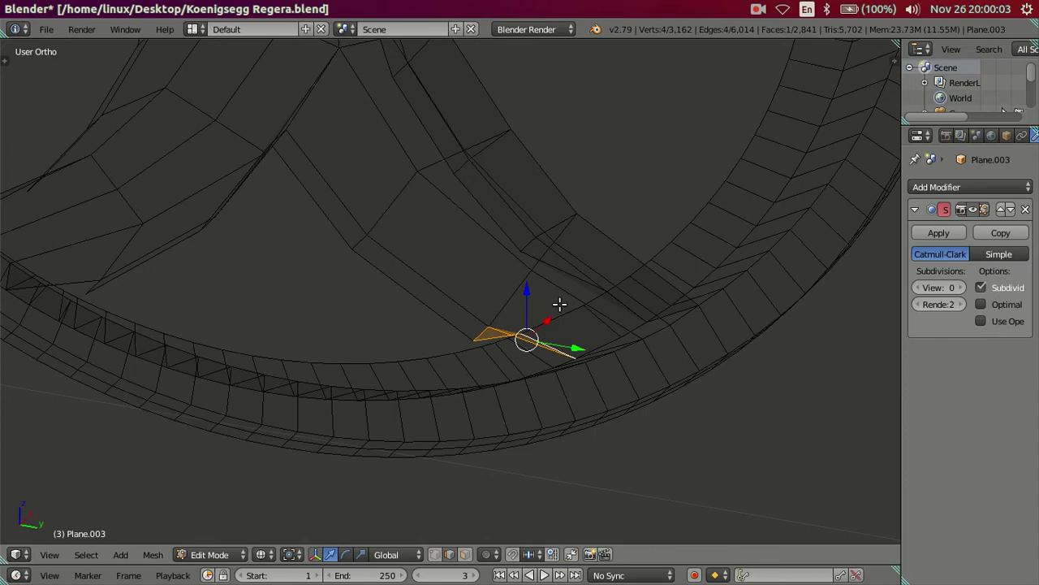
key("a")
key("z")
Preview the smoothed junction in Object Mode with Subsurf View at 2
left_click(962, 288)
left_click(962, 287)
mouse_move(504, 325)
middle_mouse_down()
mouse_move(584, 320)
mouse_move(550, 379)
mouse_move(544, 341)
mouse_move(608, 343)
mouse_move(704, 380)
mouse_move(736, 406)
mouse_move(738, 438)
mouse_move(713, 407)
mouse_move(563, 376)
mouse_move(505, 336)
mouse_move(406, 332)
mouse_move(527, 364)
middle_mouse_up()
key("Tab")
scroll(577, 342, "up", 3)
scroll(712, 406, "down", 3)
key("Tab")
Inspect the spoke-rim junction, then set viewport subdivision back to 0
key("z")
key("z")
mouse_move(641, 403)
middle_mouse_down()
mouse_move(584, 420)
mouse_move(601, 413)
mouse_move(498, 325)
mouse_move(473, 369)
mouse_move(512, 376)
mouse_move(527, 360)
mouse_move(511, 336)
mouse_move(519, 357)
mouse_move(536, 348)
mouse_move(495, 354)
mouse_move(476, 389)
mouse_move(490, 365)
middle_mouse_up()
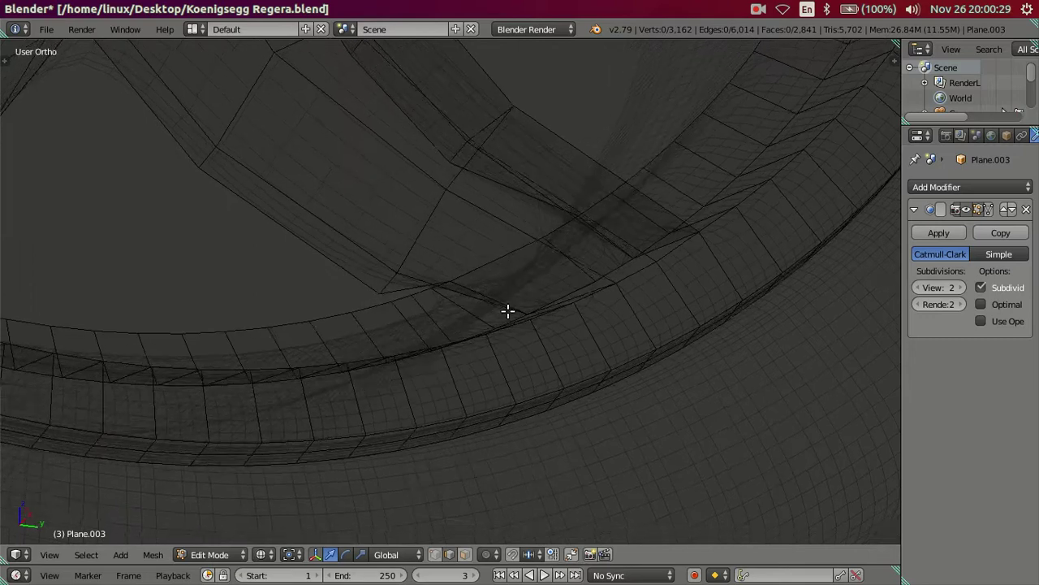
scroll(504, 334, "down", 3)
key("z")
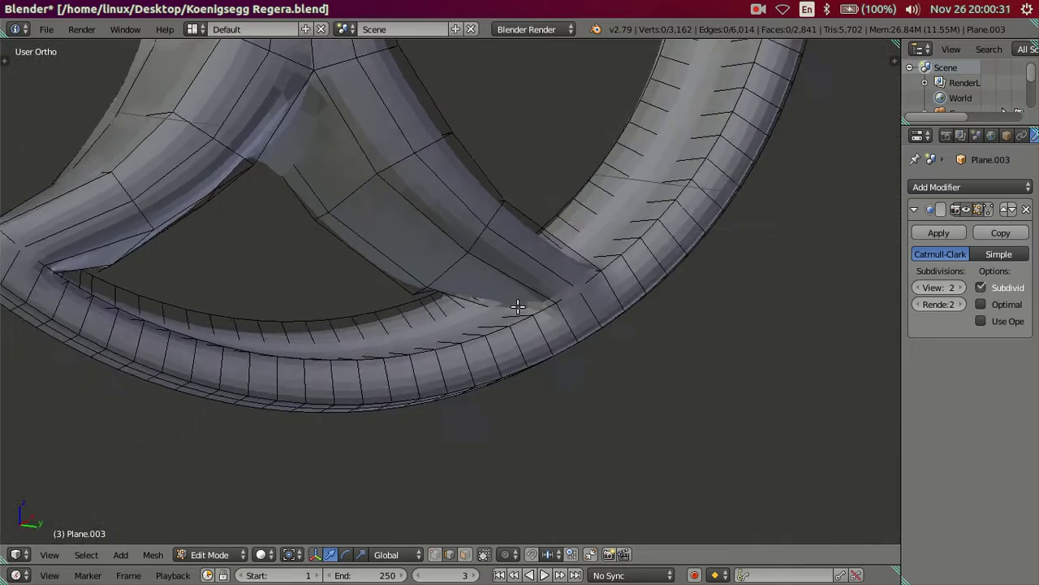
middle_click_drag(518, 309, 856, 313)
left_click(917, 289)
left_click(918, 289)
mouse_move(766, 295)
middle_mouse_down()
mouse_move(493, 341)
mouse_move(496, 379)
mouse_move(498, 364)
mouse_move(512, 381)
mouse_move(466, 367)
mouse_move(466, 350)
mouse_move(482, 361)
middle_mouse_up()
Compare the wireframe wheel against the reference photo
key("z")
left_click(10, 312)
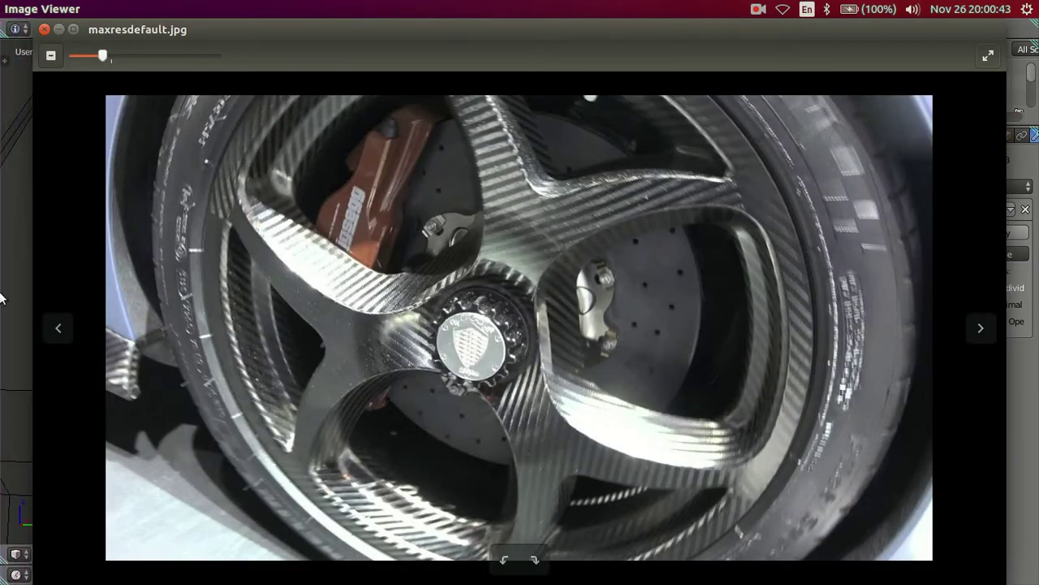
left_click(15, 209)
middle_click_drag(444, 392, 438, 382)
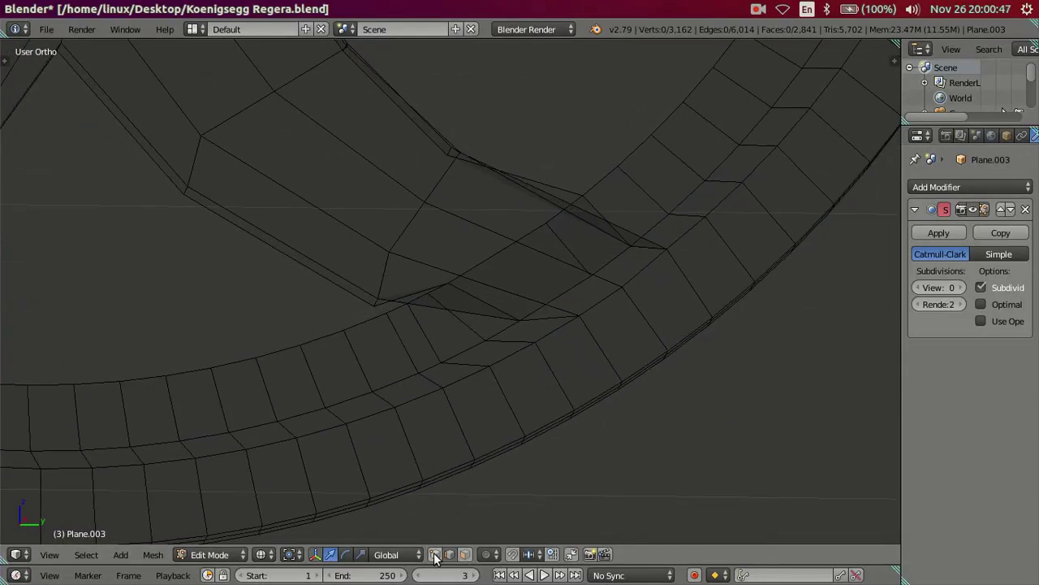
Merge the stray junction vertices at the last selected vertex with Alt+M > At Last
mouse_move(429, 379)
middle_mouse_down()
mouse_move(431, 284)
mouse_move(428, 299)
middle_mouse_up()
right_click(445, 277)
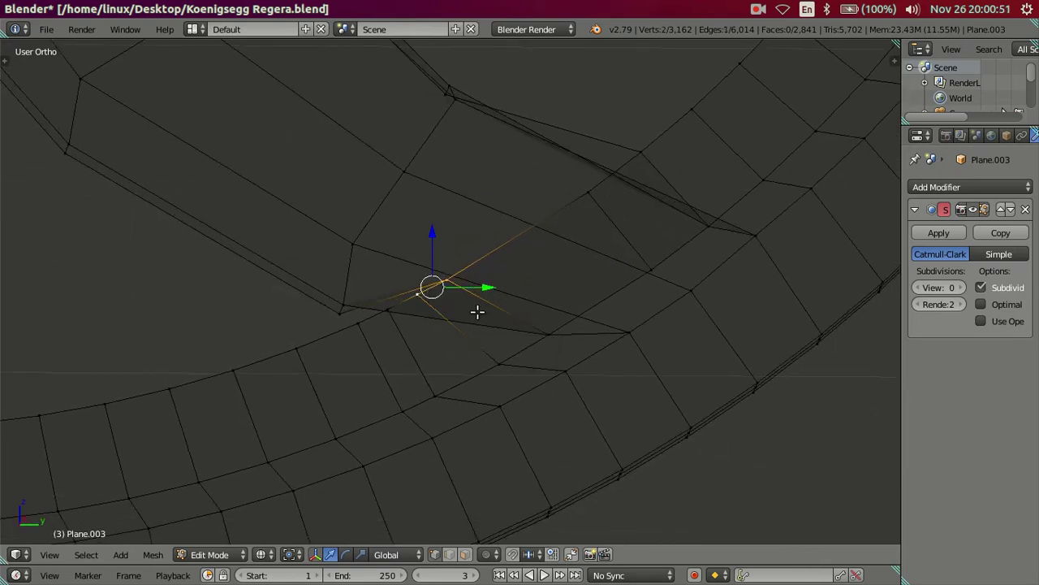
key("alt+m")
left_click(479, 246)
key("a")
middle_click_drag(466, 334, 437, 312)
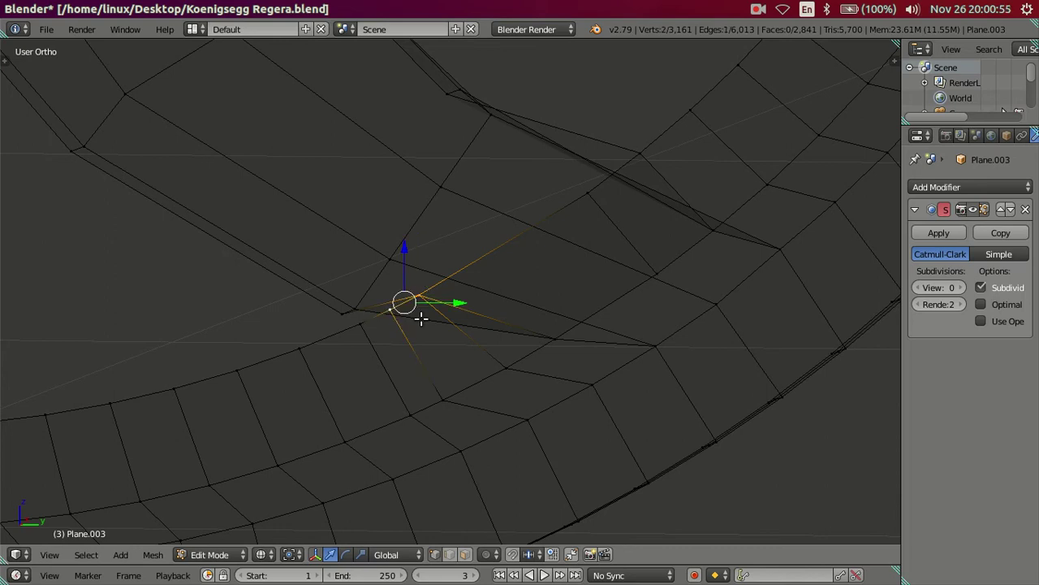
left_click(425, 325)
middle_click_drag(479, 347, 471, 331)
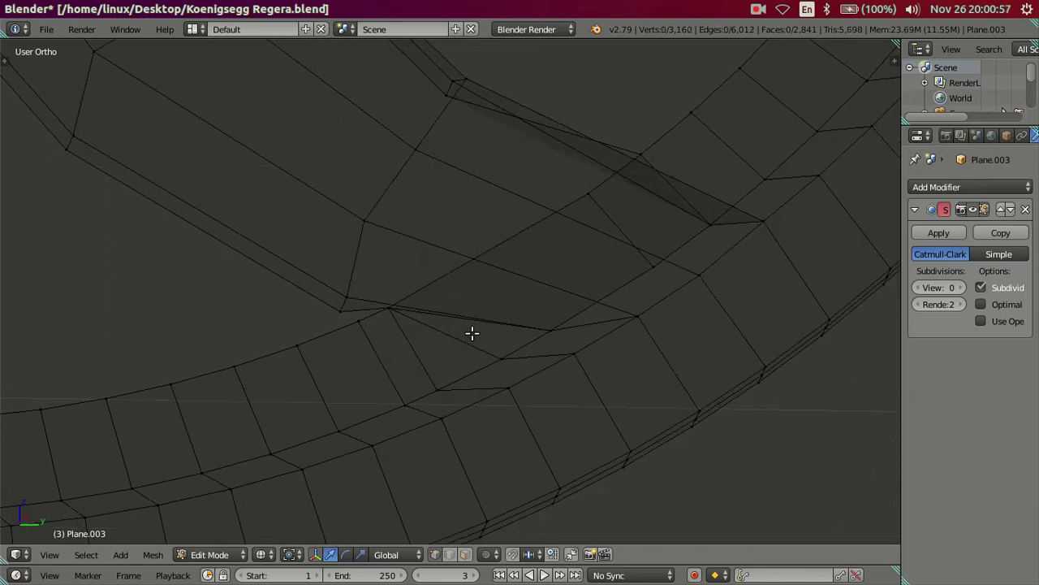
Raise the viewport subdivision preview to 2 to inspect the smoothed spoke-rim junction
key("Tab")
key("z")
key("Tab")
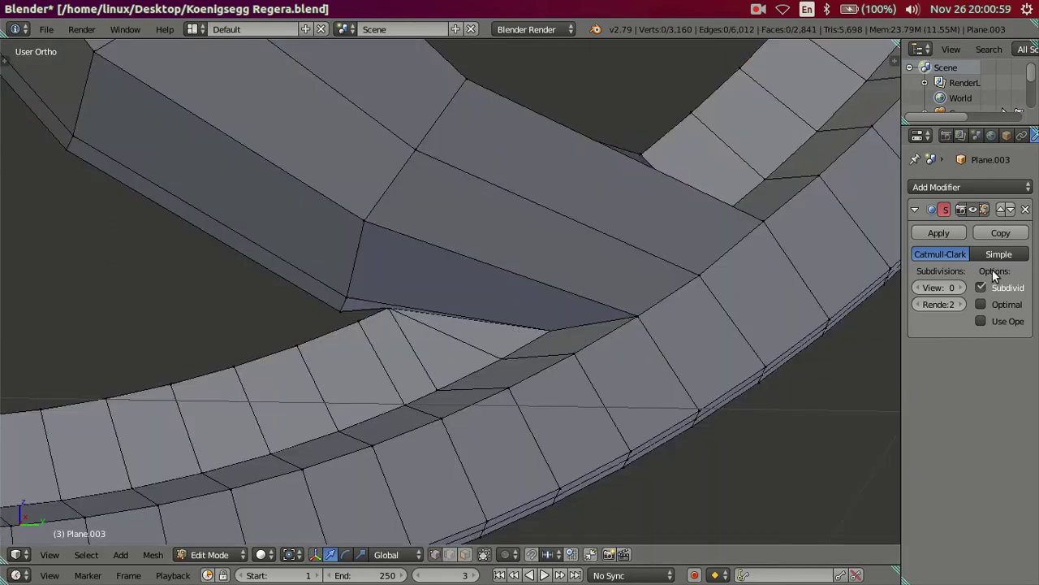
left_click(962, 288)
left_click(962, 287)
middle_click_drag(592, 336, 482, 327)
Inspect the smoothed junction in Object Mode, alternating wireframe and solid shading
key("Tab")
scroll(520, 334, "up", 3)
key("Tab")
key("z")
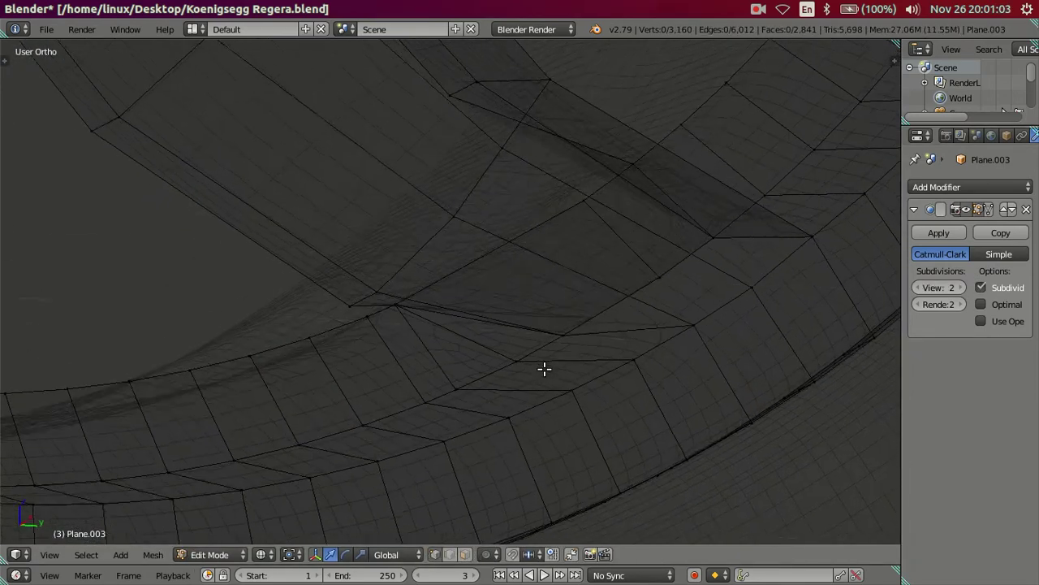
mouse_move(535, 350)
middle_mouse_down()
mouse_move(552, 334)
mouse_move(615, 336)
mouse_move(609, 352)
mouse_move(580, 339)
mouse_move(566, 350)
mouse_move(527, 342)
mouse_move(514, 354)
mouse_move(504, 330)
mouse_move(571, 343)
mouse_move(539, 328)
mouse_move(544, 349)
mouse_move(513, 336)
mouse_move(525, 332)
mouse_move(494, 333)
mouse_move(536, 379)
mouse_move(501, 397)
mouse_move(533, 382)
mouse_move(484, 364)
middle_mouse_up()
key("z")
key("z")
key("z")
key("z")
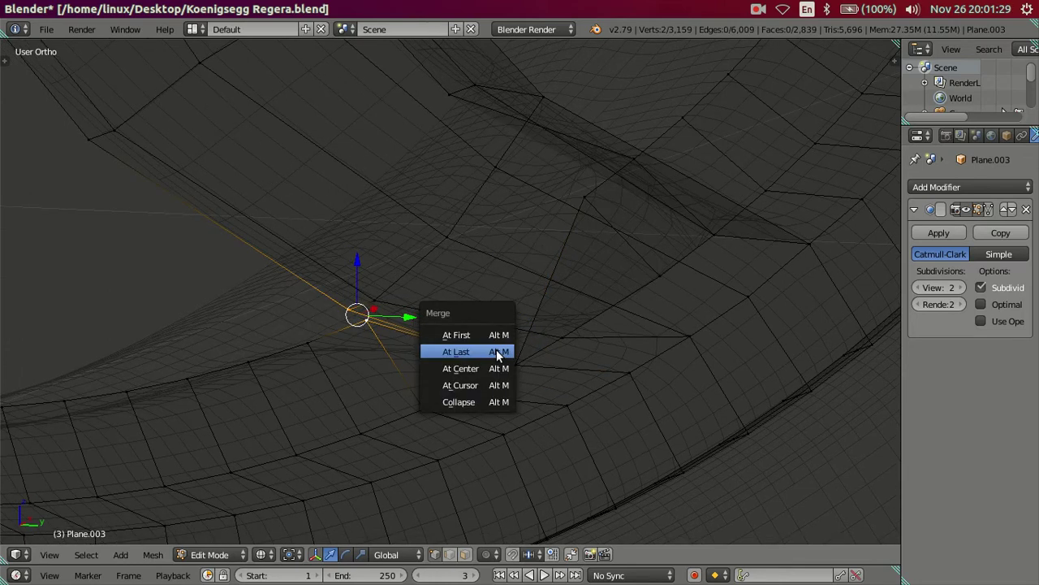
key("z")
mouse_move(550, 345)
middle_mouse_down()
mouse_move(598, 346)
mouse_move(514, 381)
mouse_move(547, 381)
mouse_move(515, 381)
middle_mouse_up()
key("z")
Delete the overlapping faces where the spoke meets the rim
right_click(657, 278, "shift")
key("x")
key("x")
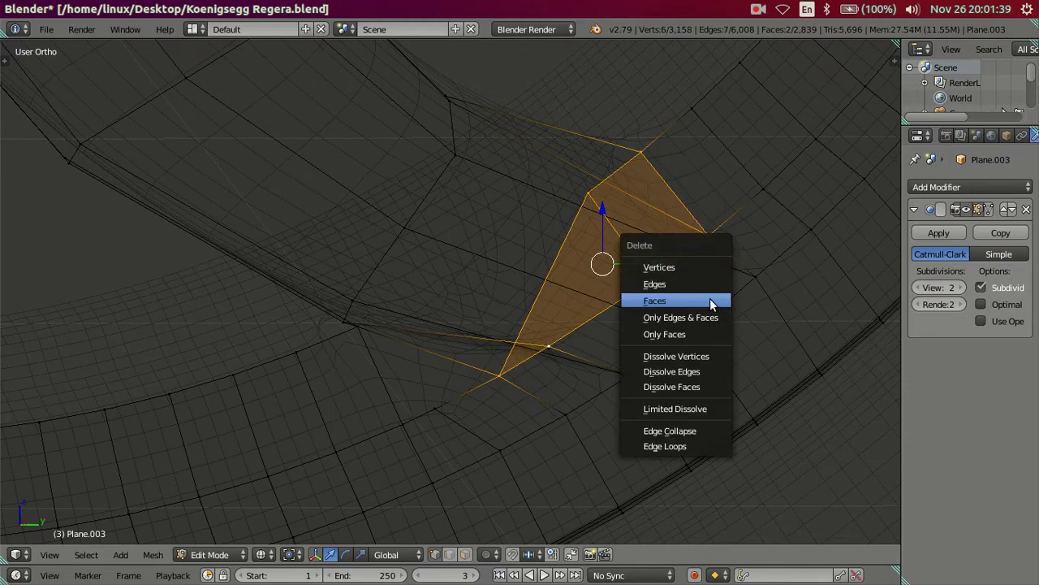
left_click(711, 300)
middle_click_drag(511, 341, 555, 304)
key("z")
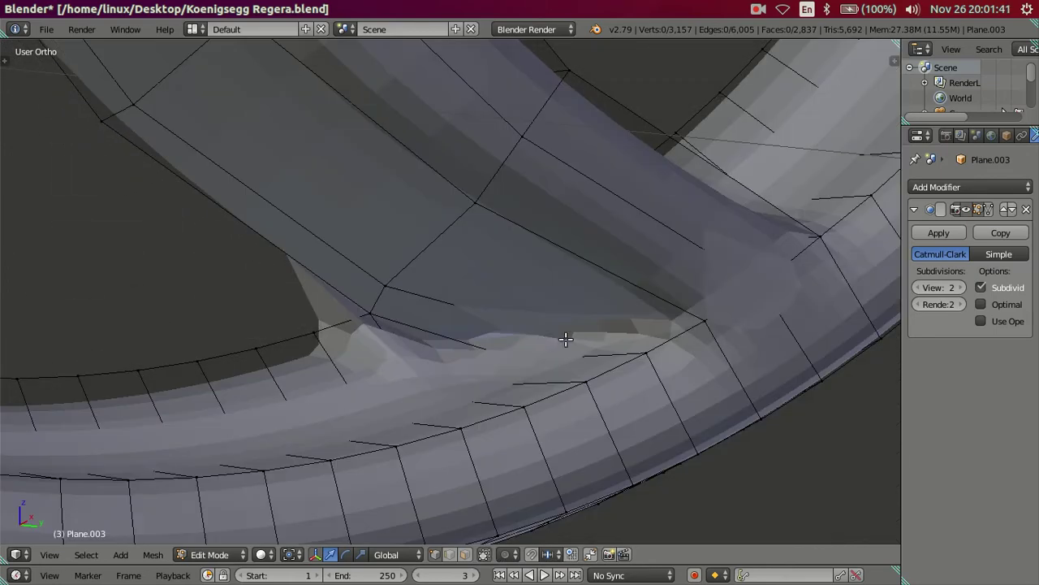
key("z")
mouse_move(586, 348)
middle_mouse_down()
mouse_move(682, 376)
mouse_move(796, 376)
mouse_move(644, 370)
mouse_move(610, 411)
mouse_move(596, 401)
mouse_move(600, 378)
mouse_move(636, 369)
mouse_move(420, 327)
mouse_move(436, 304)
middle_mouse_up()
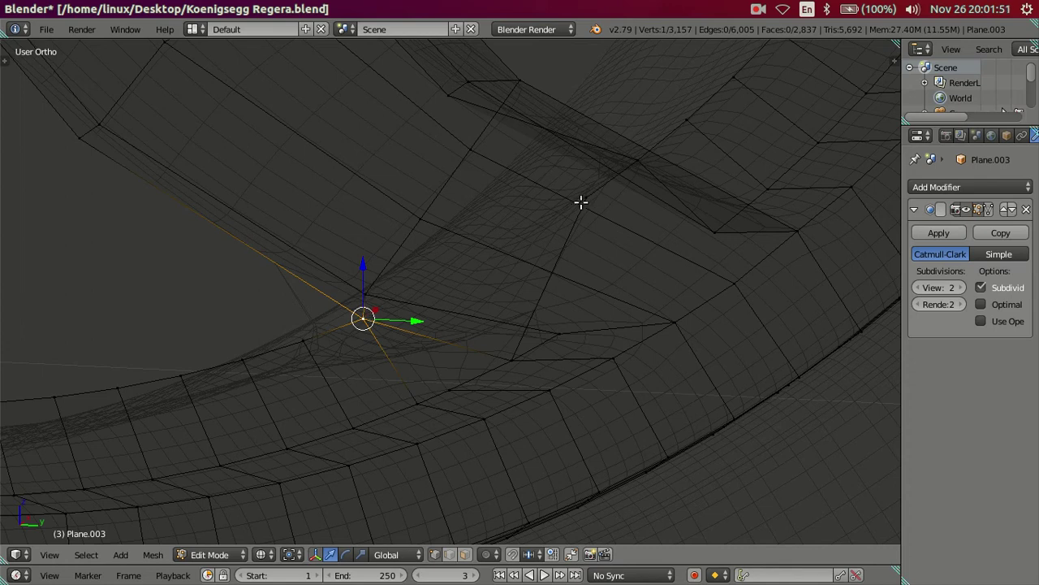
Pick a spoke-corner vertex and select its whole connected part with Ctrl+L
mouse_move(585, 230)
middle_mouse_down()
mouse_move(601, 255)
mouse_move(520, 306)
mouse_move(566, 325)
mouse_move(539, 332)
mouse_move(529, 315)
mouse_move(527, 351)
middle_mouse_up()
right_click(527, 351)
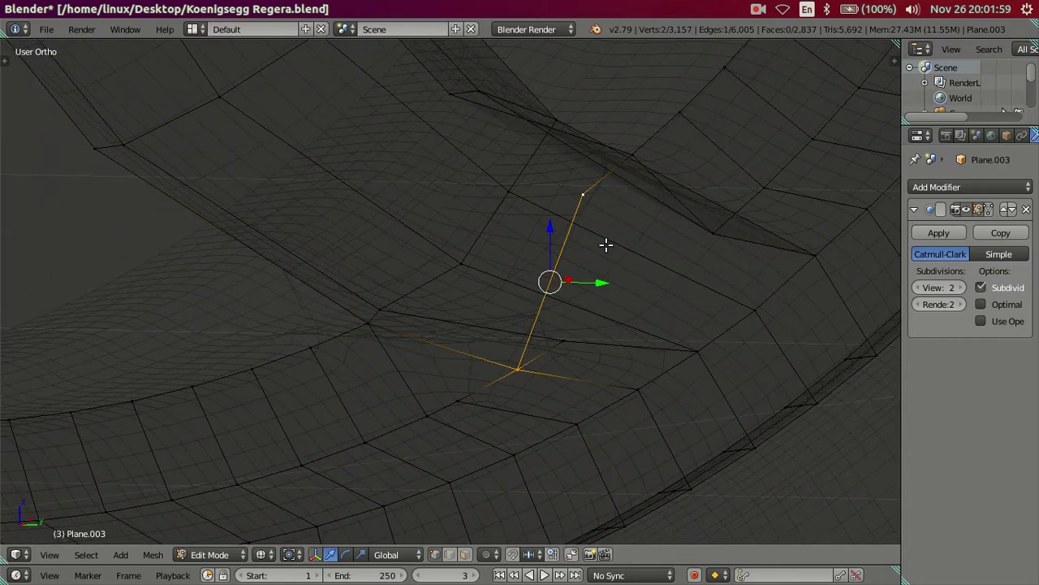
key("x")
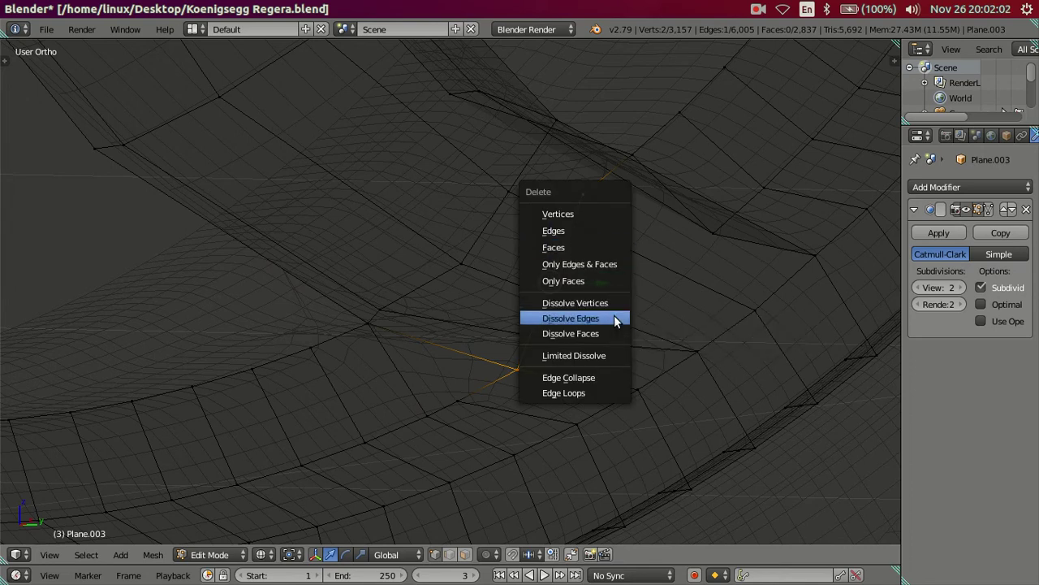
left_click(614, 317)
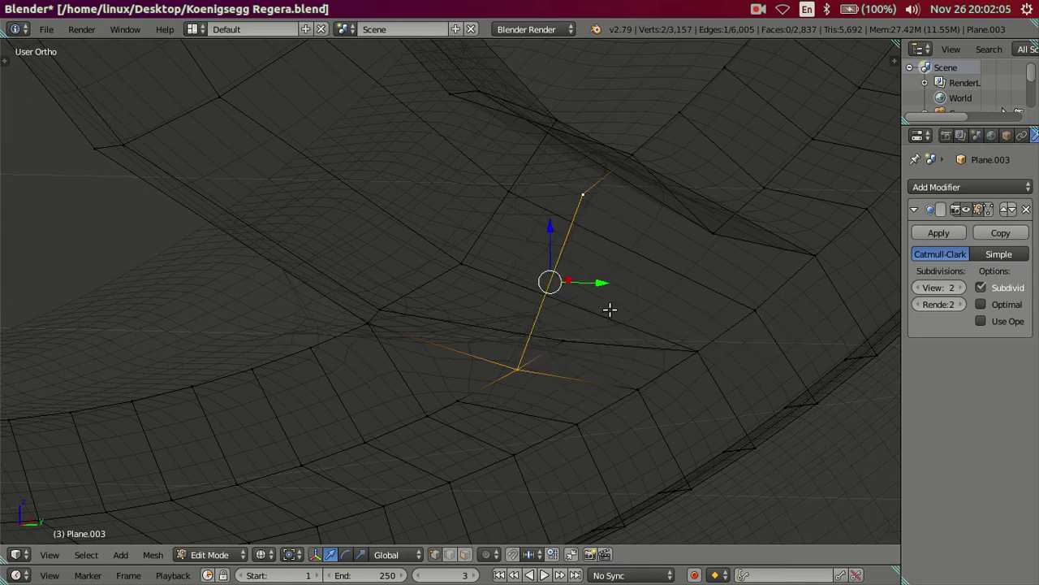
key("ctrl+l")
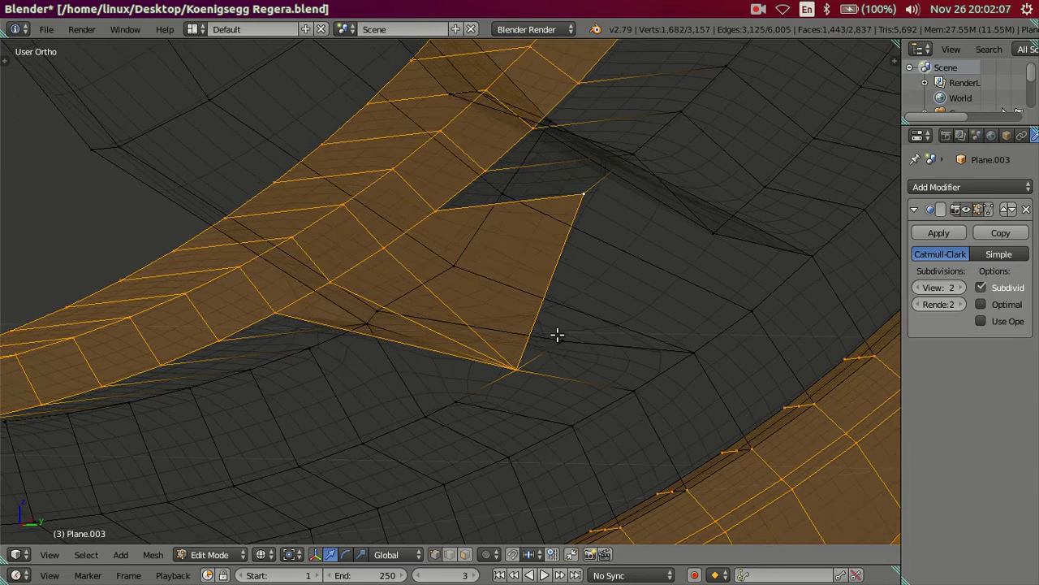
Clear the selection and set the Subsurf viewport subdivision level to 0
key("a")
mouse_move(398, 325)
middle_mouse_down()
mouse_move(461, 363)
mouse_move(496, 350)
mouse_move(479, 374)
mouse_move(485, 359)
mouse_move(462, 369)
mouse_move(474, 417)
middle_mouse_up()
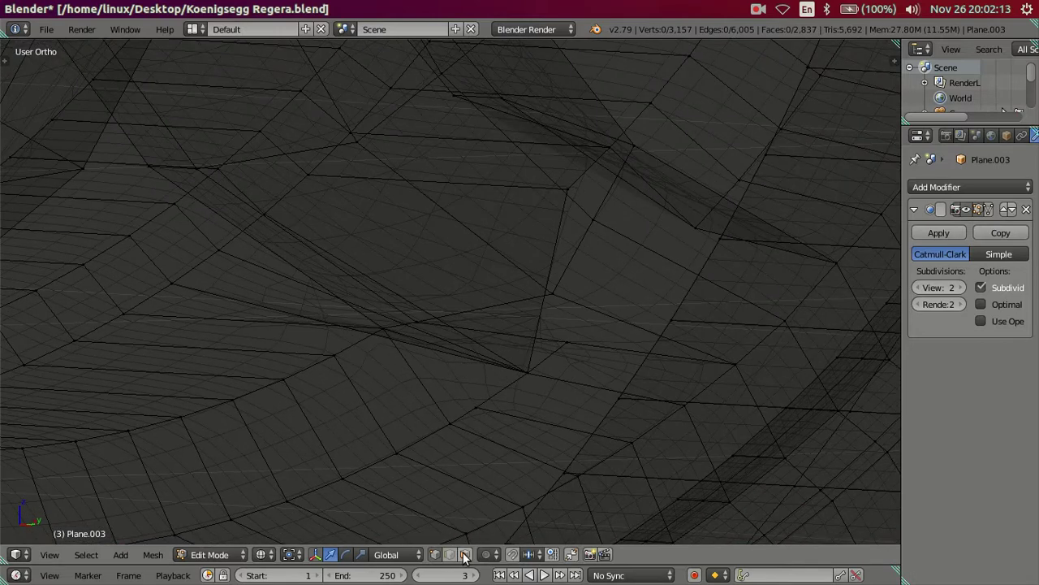
mouse_move(356, 339)
middle_mouse_down()
mouse_move(436, 360)
mouse_move(525, 329)
mouse_move(642, 343)
mouse_move(632, 370)
mouse_move(645, 374)
middle_mouse_up()
key("z")
double_click(919, 288)
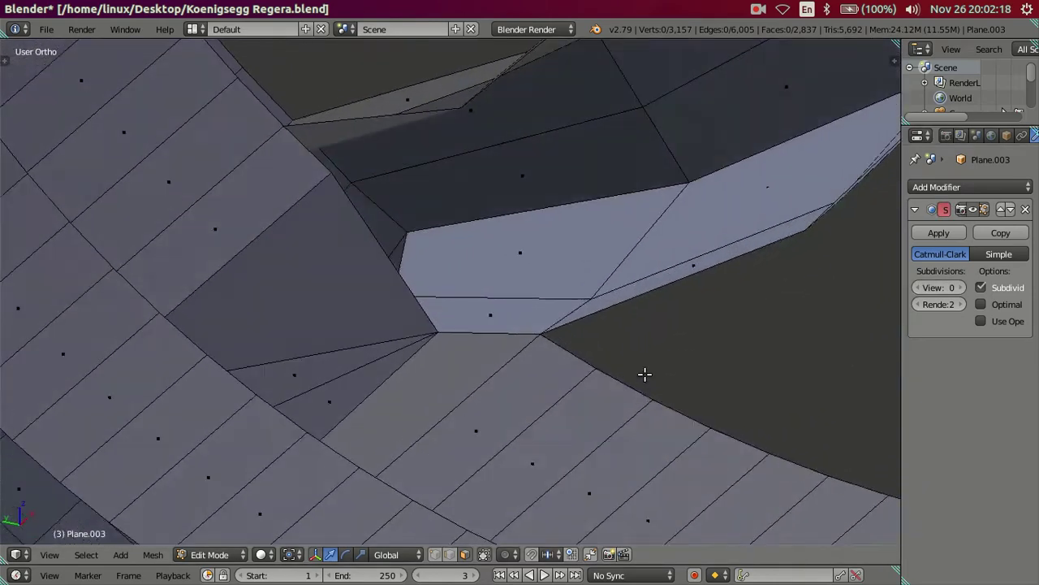
Select the ring of faces around the rim and hide it
right_click(418, 380)
mouse_move(624, 383)
middle_mouse_down()
mouse_move(447, 325)
mouse_move(522, 344)
mouse_move(517, 326)
mouse_move(599, 332)
mouse_move(610, 281)
mouse_move(801, 241)
mouse_move(801, 269)
mouse_move(609, 313)
mouse_move(622, 338)
mouse_move(485, 332)
mouse_move(479, 353)
mouse_move(496, 346)
mouse_move(624, 415)
mouse_move(583, 389)
mouse_move(395, 408)
middle_mouse_up()
key("z")
key("z")
key("ctrl+i")
key("a")
key("z")
key("z")
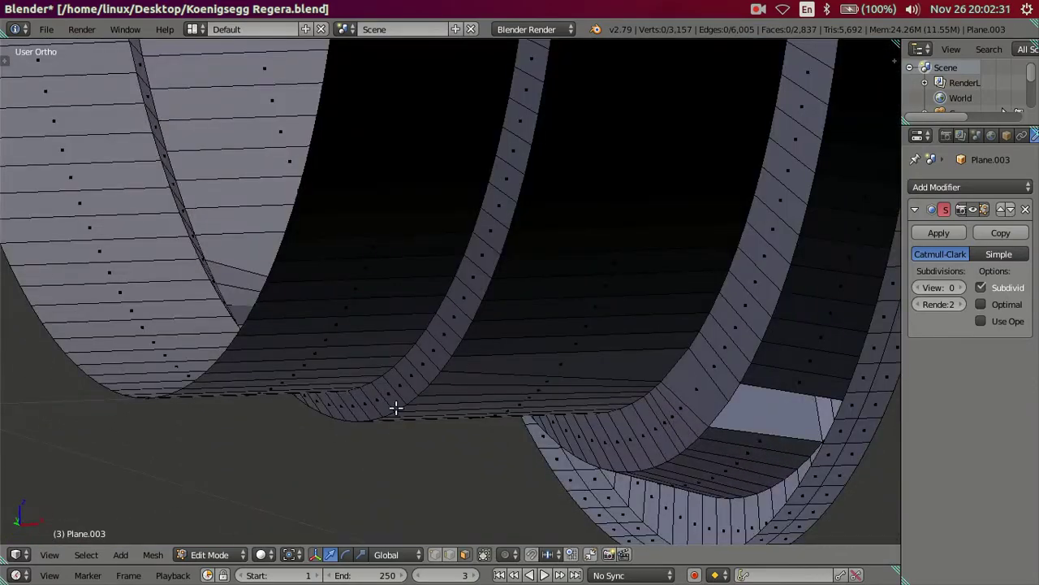
right_click(387, 345, "alt")
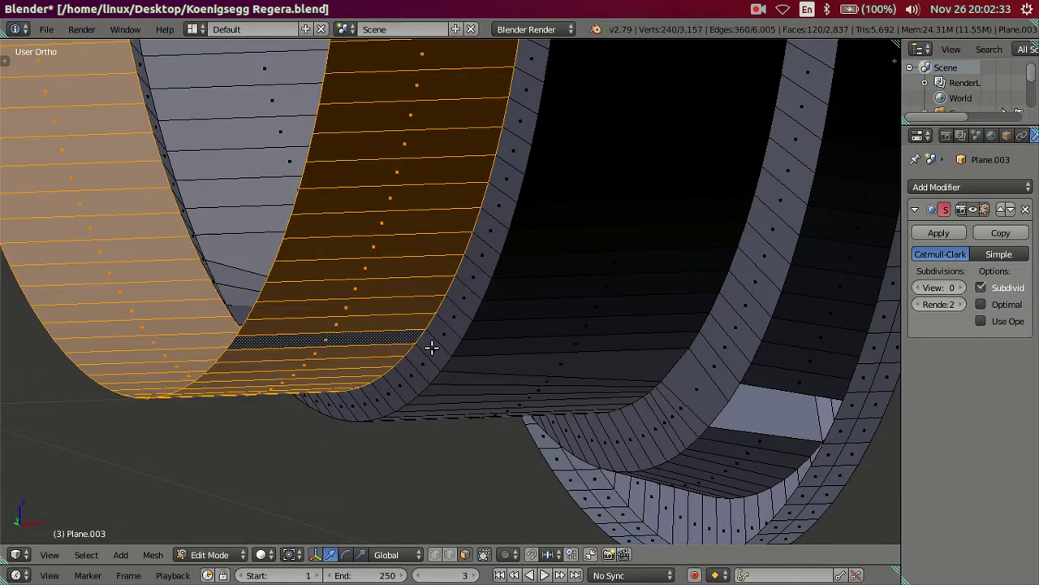
key("h")
Delete the four faces bridging the spoke-to-rim junction
mouse_move(431, 355)
middle_mouse_down()
mouse_move(476, 406)
mouse_move(358, 374)
middle_mouse_up()
scroll(397, 379, "up", 3)
key("z")
key("z")
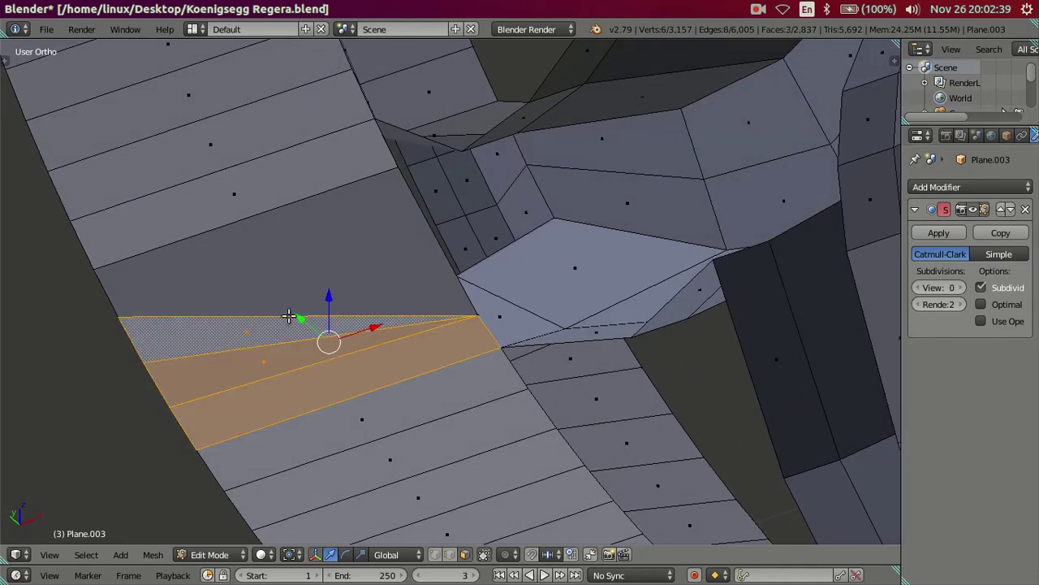
right_click(288, 315, "shift")
mouse_move(436, 332)
middle_mouse_down()
mouse_move(511, 322)
mouse_move(465, 336)
middle_mouse_up()
key("z")
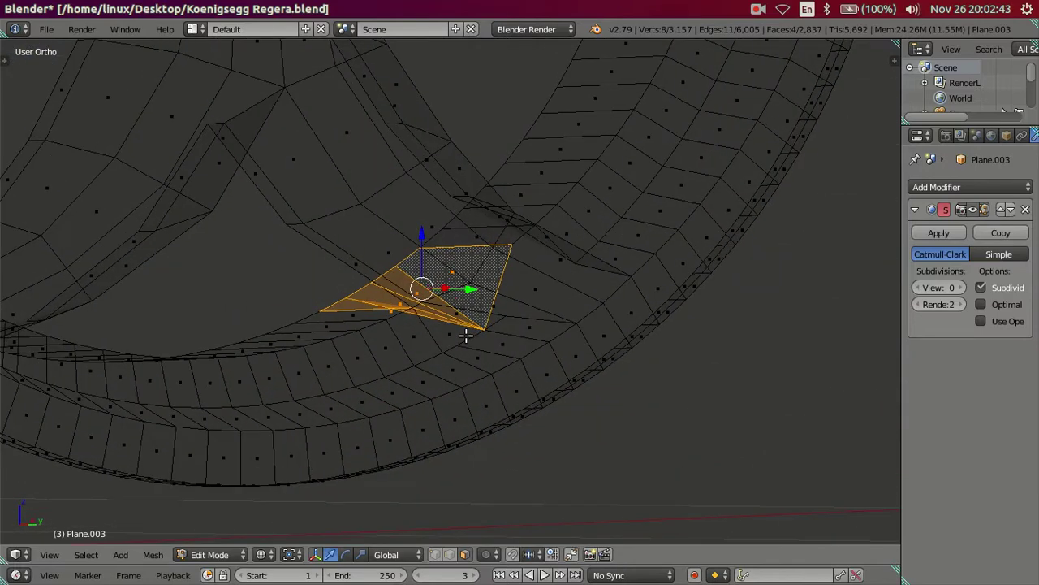
left_click(520, 258)
key("z")
mouse_move(492, 295)
middle_mouse_down()
mouse_move(448, 314)
mouse_move(598, 344)
mouse_move(642, 367)
mouse_move(613, 357)
mouse_move(722, 360)
mouse_move(719, 343)
mouse_move(661, 338)
mouse_move(640, 355)
mouse_move(639, 378)
mouse_move(657, 357)
mouse_move(570, 358)
mouse_move(601, 347)
mouse_move(557, 343)
mouse_move(594, 385)
mouse_move(566, 369)
middle_mouse_up()
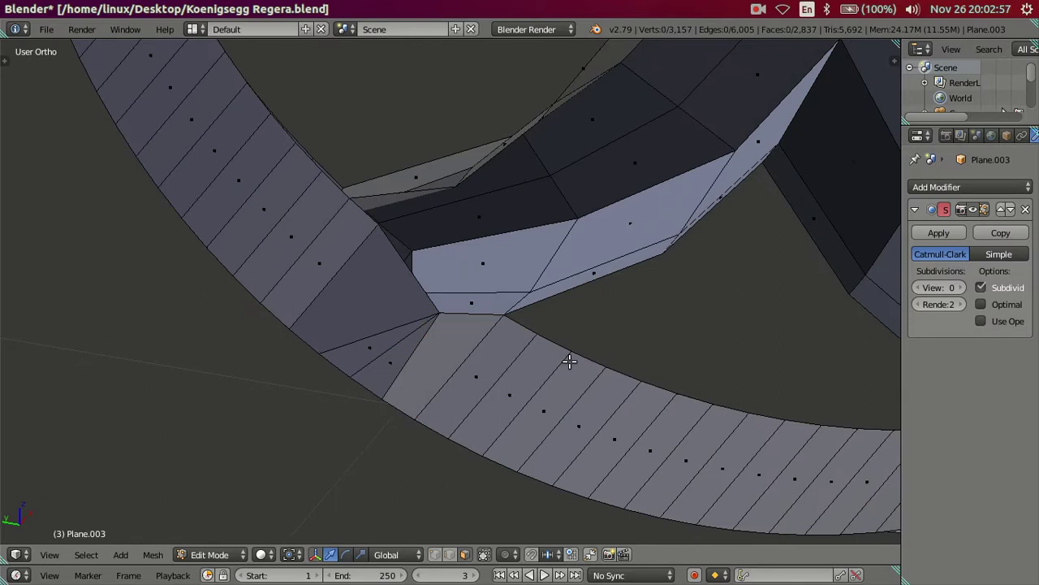
Briefly reveal the hidden rim faces, re-hide them, and check the opening in Object Mode
key("alt+h")
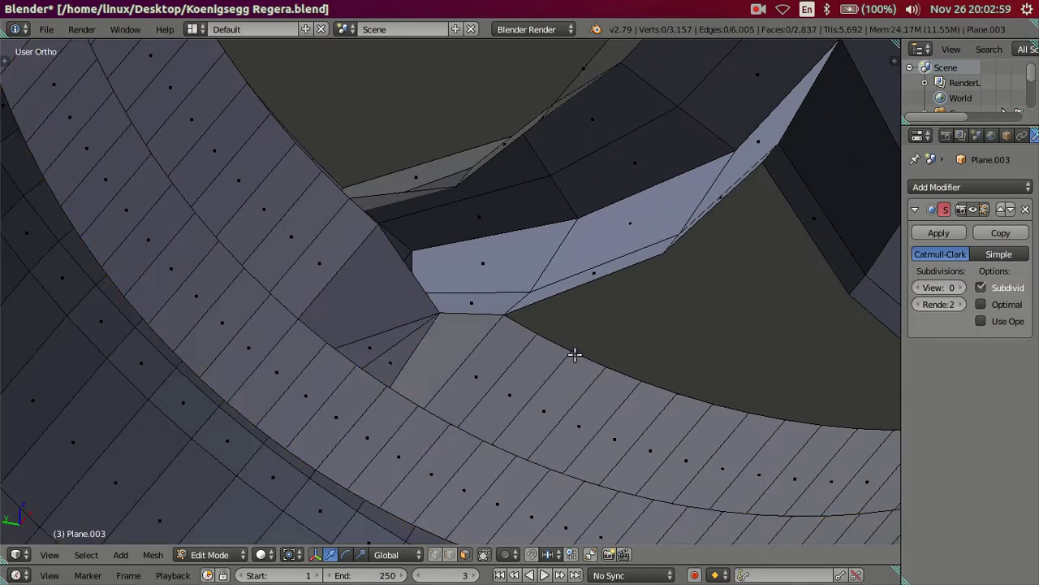
key("ctrl+z")
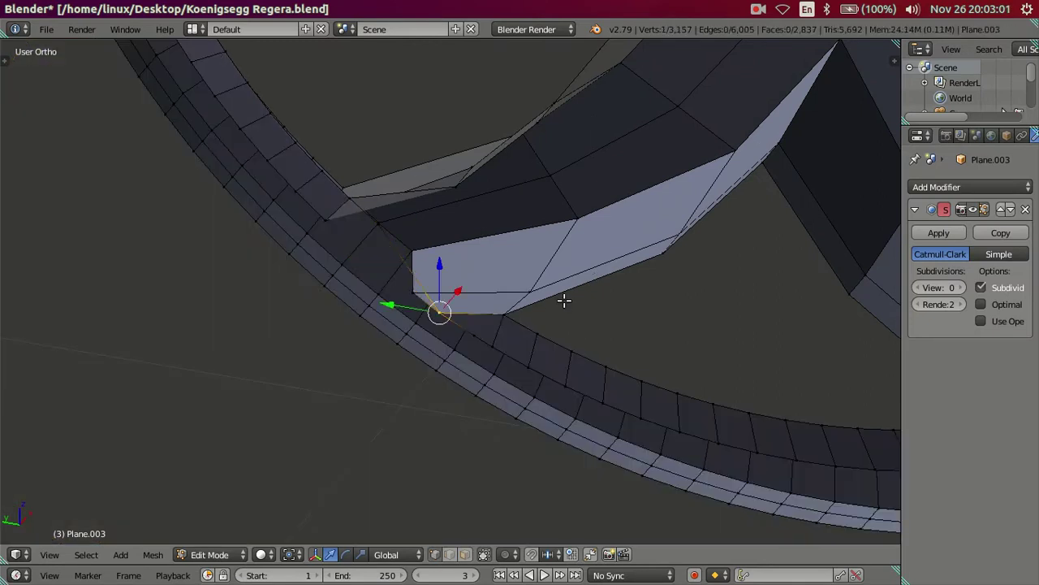
mouse_move(693, 356)
middle_mouse_down()
mouse_move(638, 276)
mouse_move(627, 292)
middle_mouse_up()
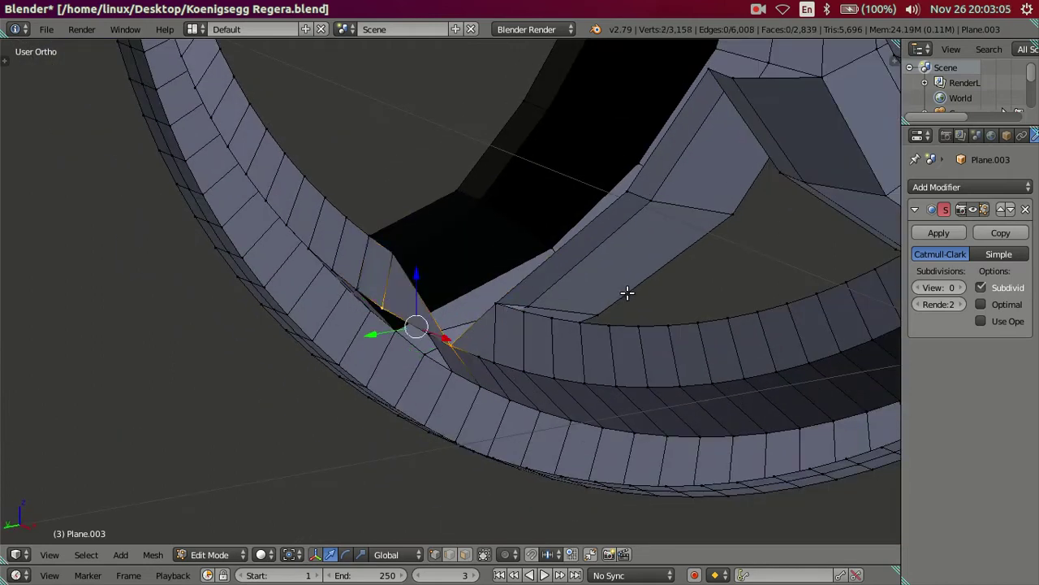
mouse_move(609, 297)
middle_mouse_down()
mouse_move(628, 344)
mouse_move(633, 322)
mouse_move(568, 311)
mouse_move(559, 338)
mouse_move(588, 299)
mouse_move(579, 258)
middle_mouse_up()
key("Tab")
key("Tab")
Save Koenigsegg Regera.blend, confirming the overwrite
mouse_move(541, 236)
middle_mouse_down()
mouse_move(512, 238)
mouse_move(544, 235)
middle_mouse_up()
key("Tab")
middle_click_drag(557, 276, 546, 279)
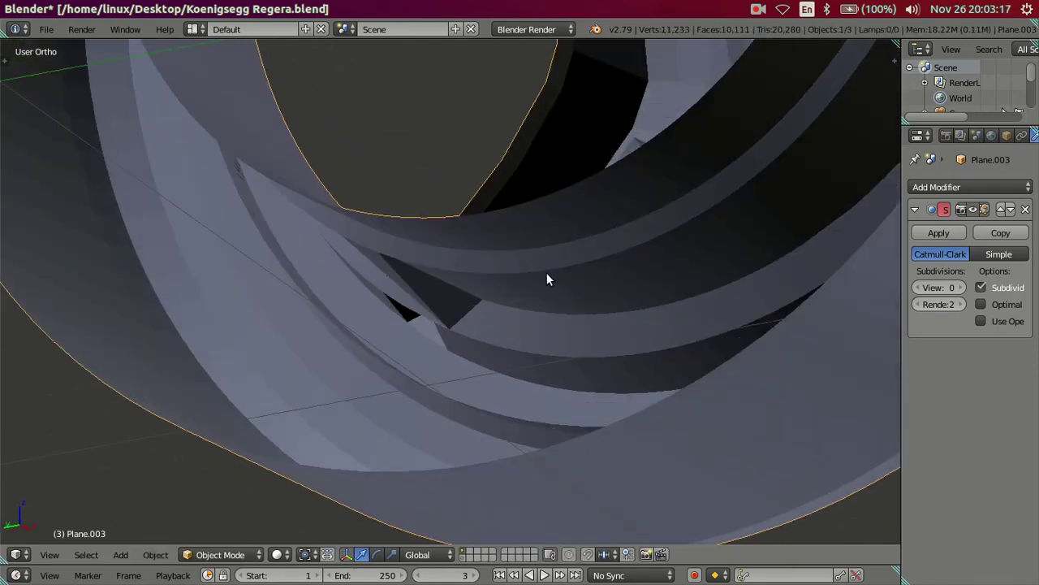
key("ctrl+s")
left_click(549, 280)
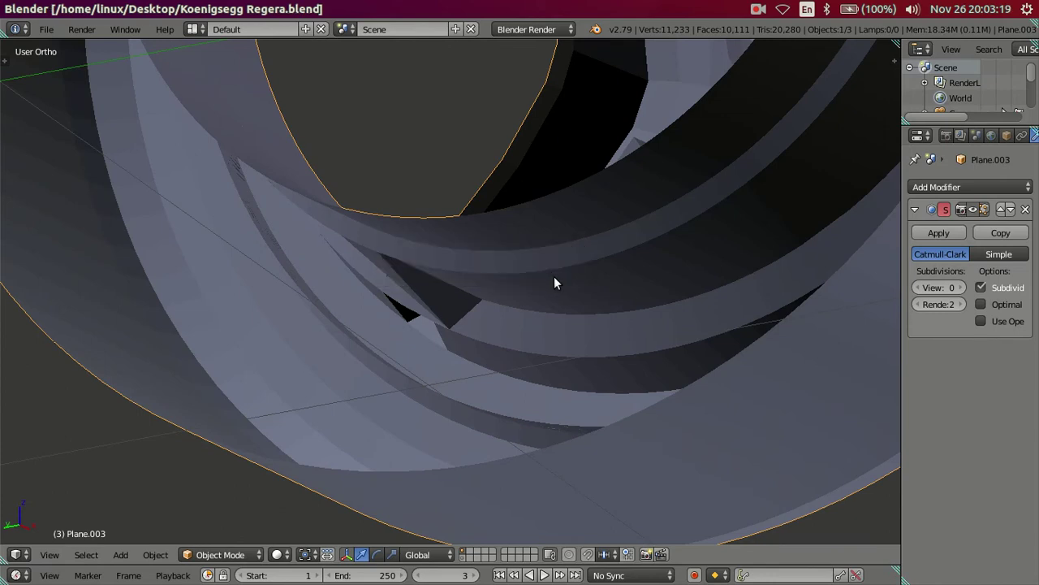
View the junction at subdivision level 2 in Edit Mode, then drop the preview to 0
key("ctrl+2")
key("Tab")
mouse_move(557, 273)
middle_mouse_down()
mouse_move(573, 288)
mouse_move(595, 274)
mouse_move(484, 298)
mouse_move(538, 332)
middle_mouse_up()
scroll(566, 321, "up", 2)
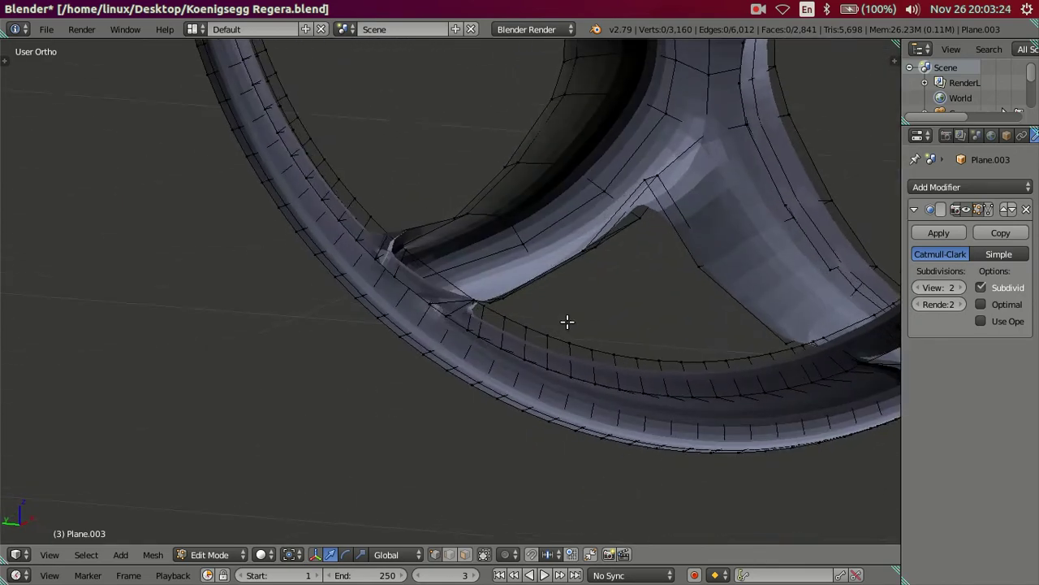
left_click(917, 288)
left_click(917, 287)
mouse_move(696, 304)
middle_mouse_down()
mouse_move(661, 276)
mouse_move(686, 257)
middle_mouse_up()
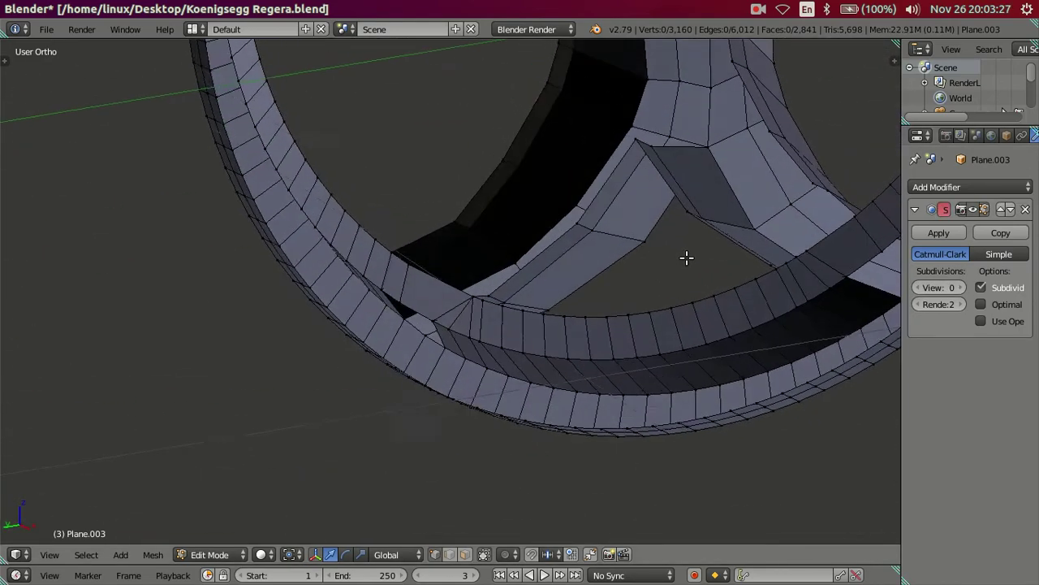
key("Tab")
Compare the wheel at subdivision levels 2 and 0, ending at 0 in Edit Mode
key("ctrl+2")
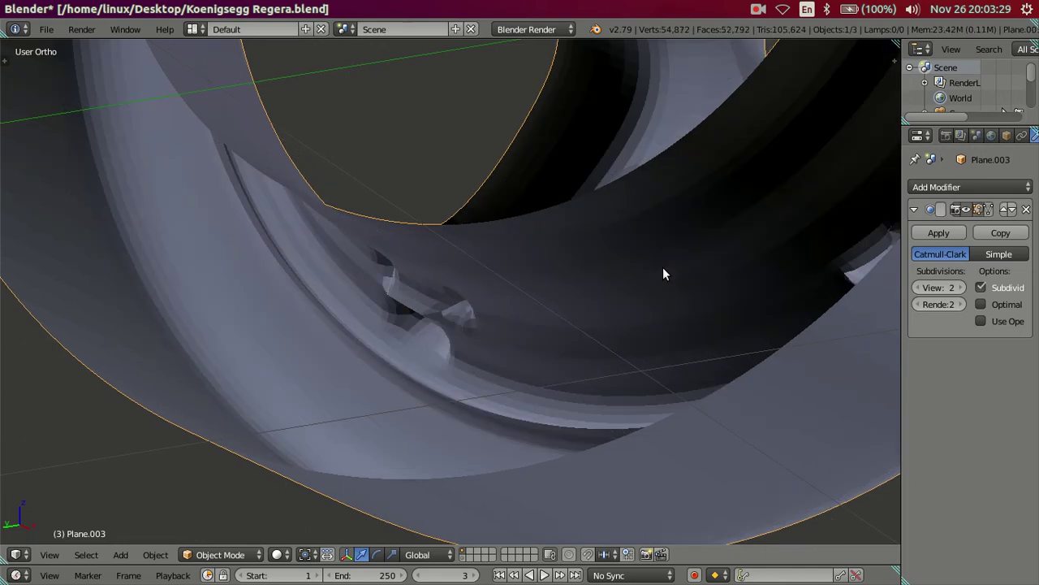
key("ctrl+0")
key("ctrl+2")
key("ctrl+0")
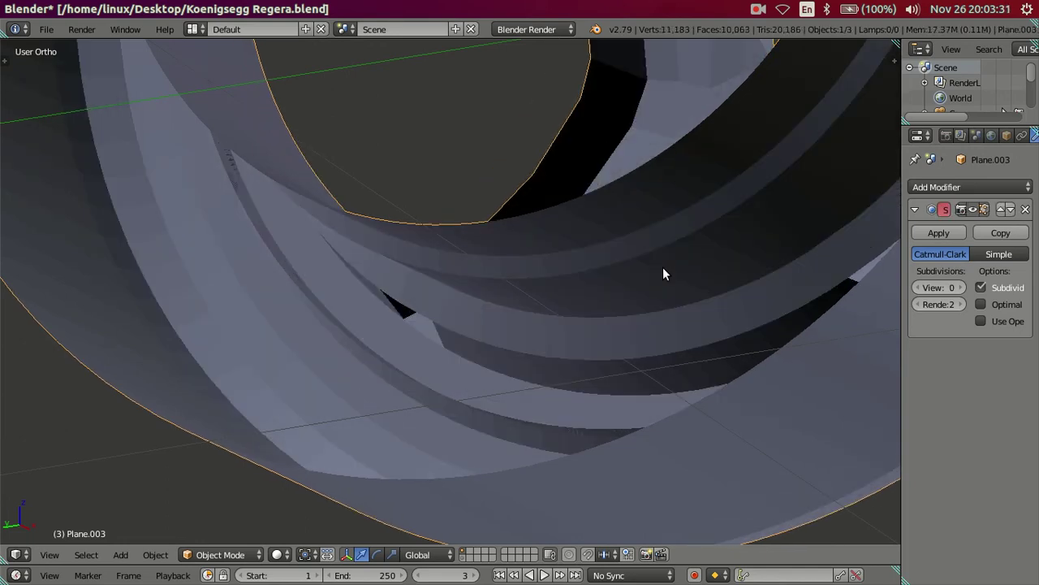
key("Tab")
mouse_move(594, 295)
middle_mouse_down()
mouse_move(546, 355)
mouse_move(470, 227)
mouse_move(431, 233)
mouse_move(464, 273)
middle_mouse_up()
Return to a near-frontal rim view and save Koenigsegg Regera.blend again
key("Tab")
scroll(466, 278, "up", 3)
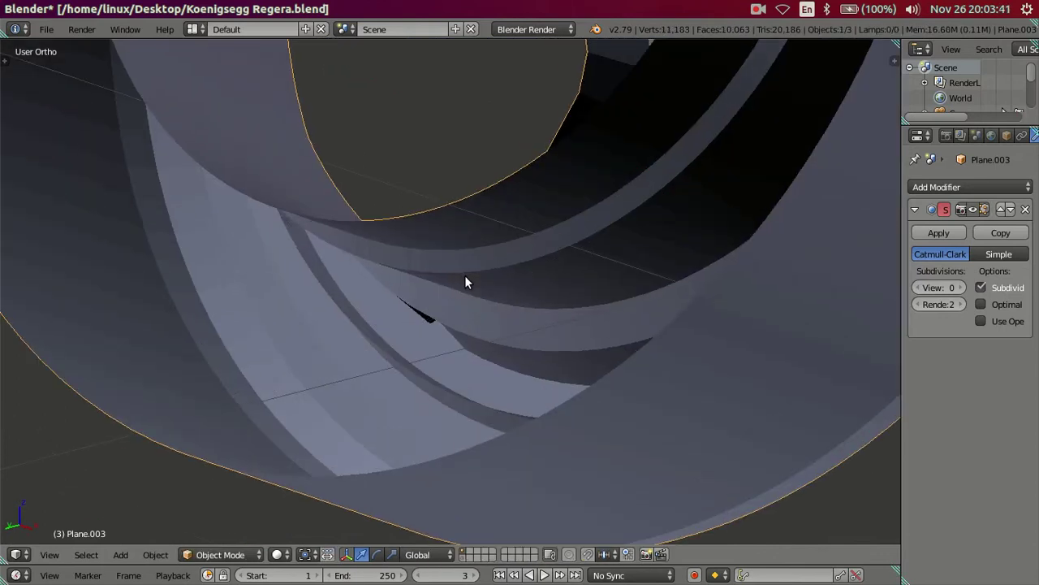
key("Tab")
key("Tab")
mouse_move(545, 301)
middle_mouse_down()
mouse_move(590, 344)
mouse_move(473, 241)
mouse_move(561, 287)
mouse_move(570, 161)
mouse_move(455, 159)
mouse_move(376, 207)
middle_mouse_up()
key("Tab")
scroll(561, 288, "down", 5)
scroll(406, 157, "up", 2)
scroll(566, 314, "up", 3)
mouse_move(566, 314)
middle_mouse_down()
mouse_move(419, 332)
mouse_move(487, 284)
mouse_move(538, 275)
mouse_move(553, 249)
middle_mouse_up()
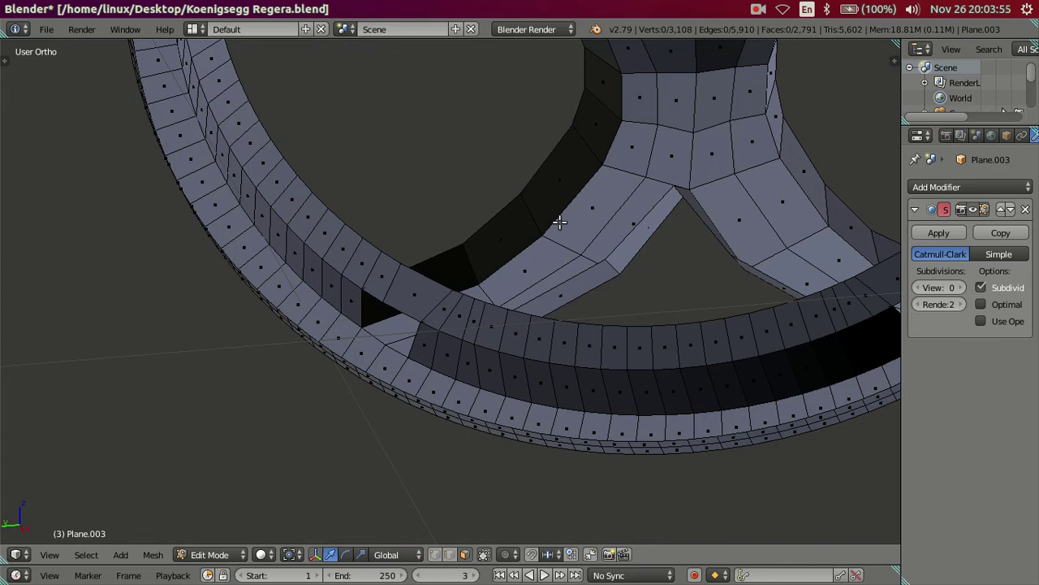
mouse_move(546, 8)
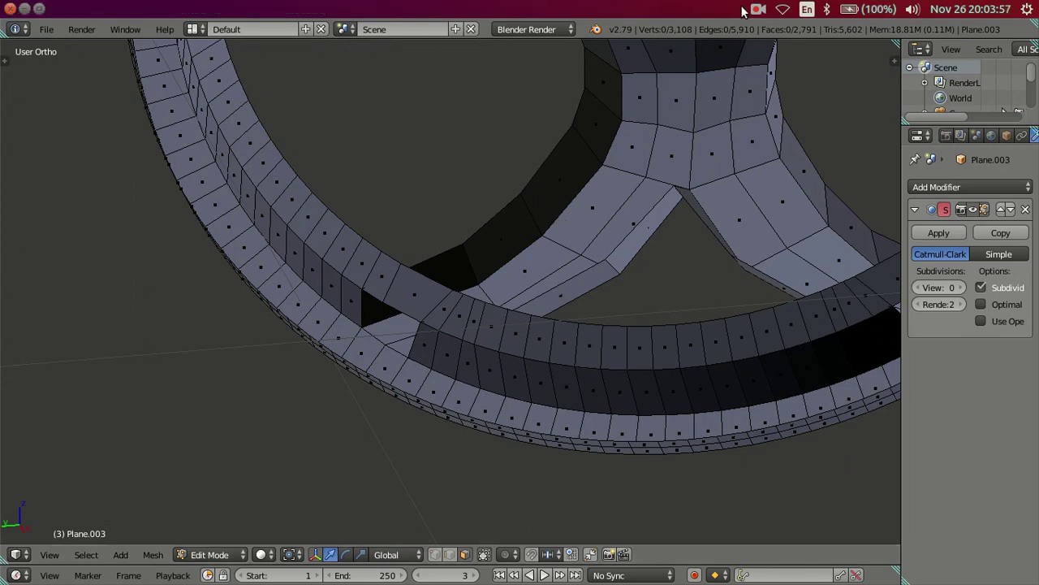
key("ctrl+s")
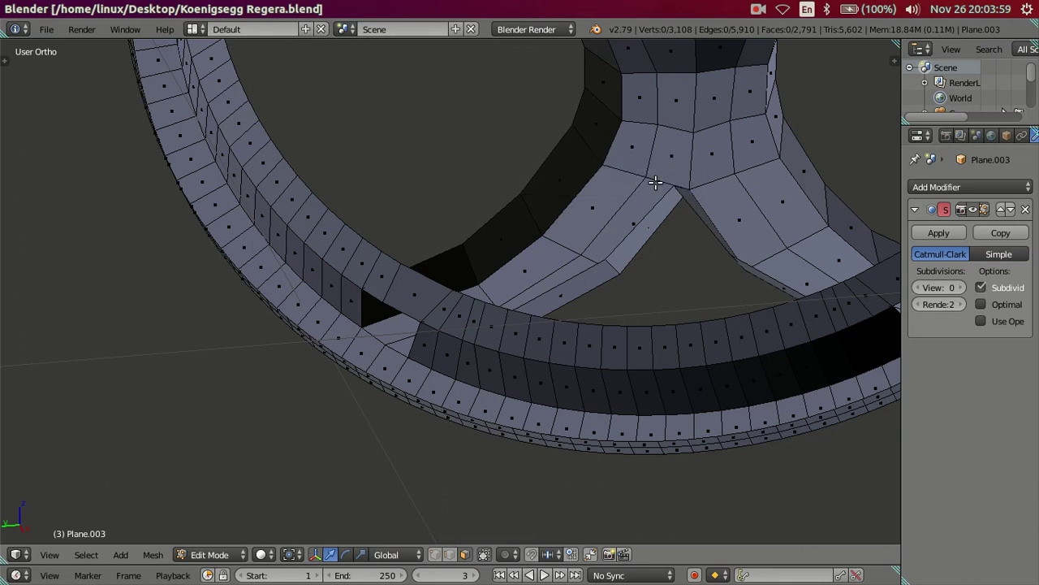